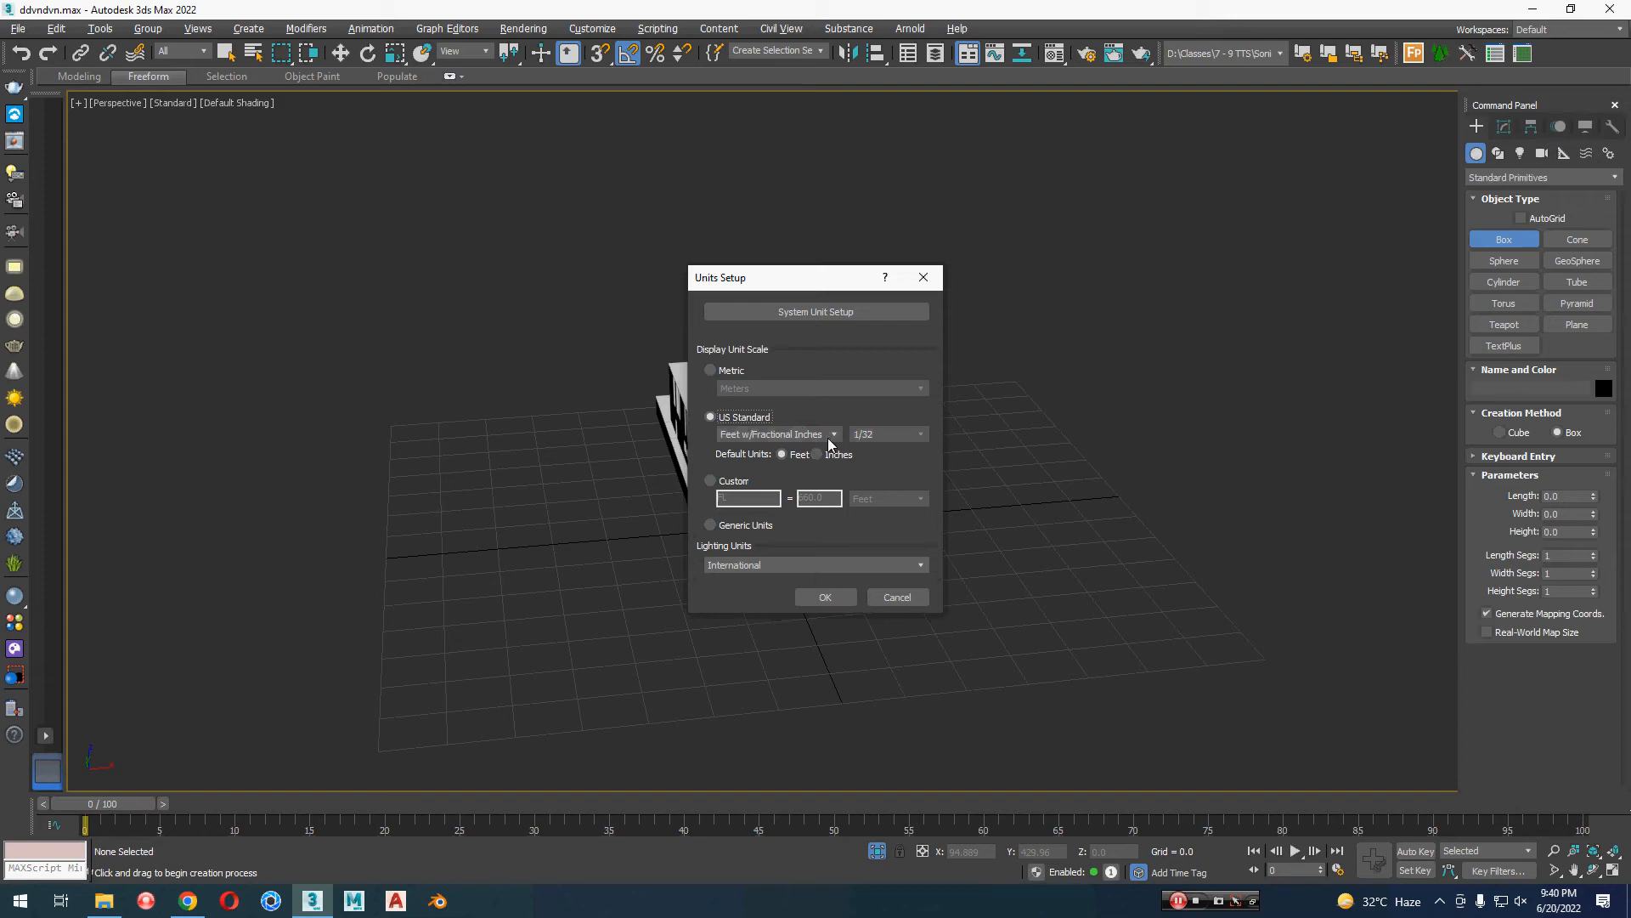
# Step: Apply US Standard display units with Feet w/Fractional Inches and Feet as the default unit
pyautogui.click(829, 596)
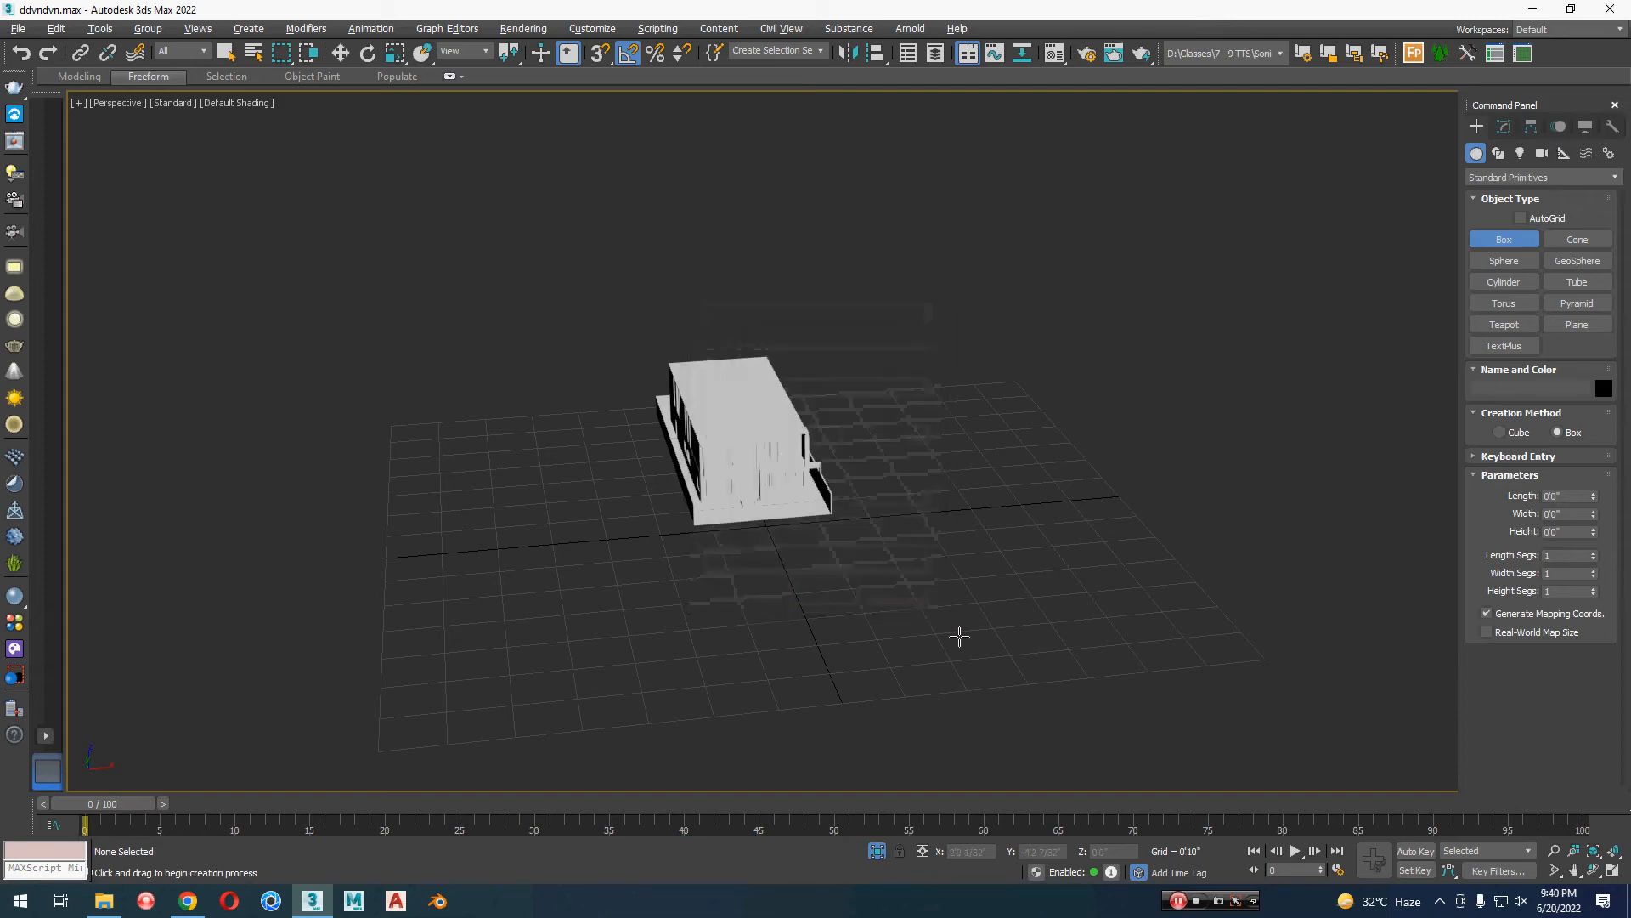
# Step: Try to create a box by keyboard entry with X, Y and Z each set to 1'0"
pyautogui.click(1568, 457)
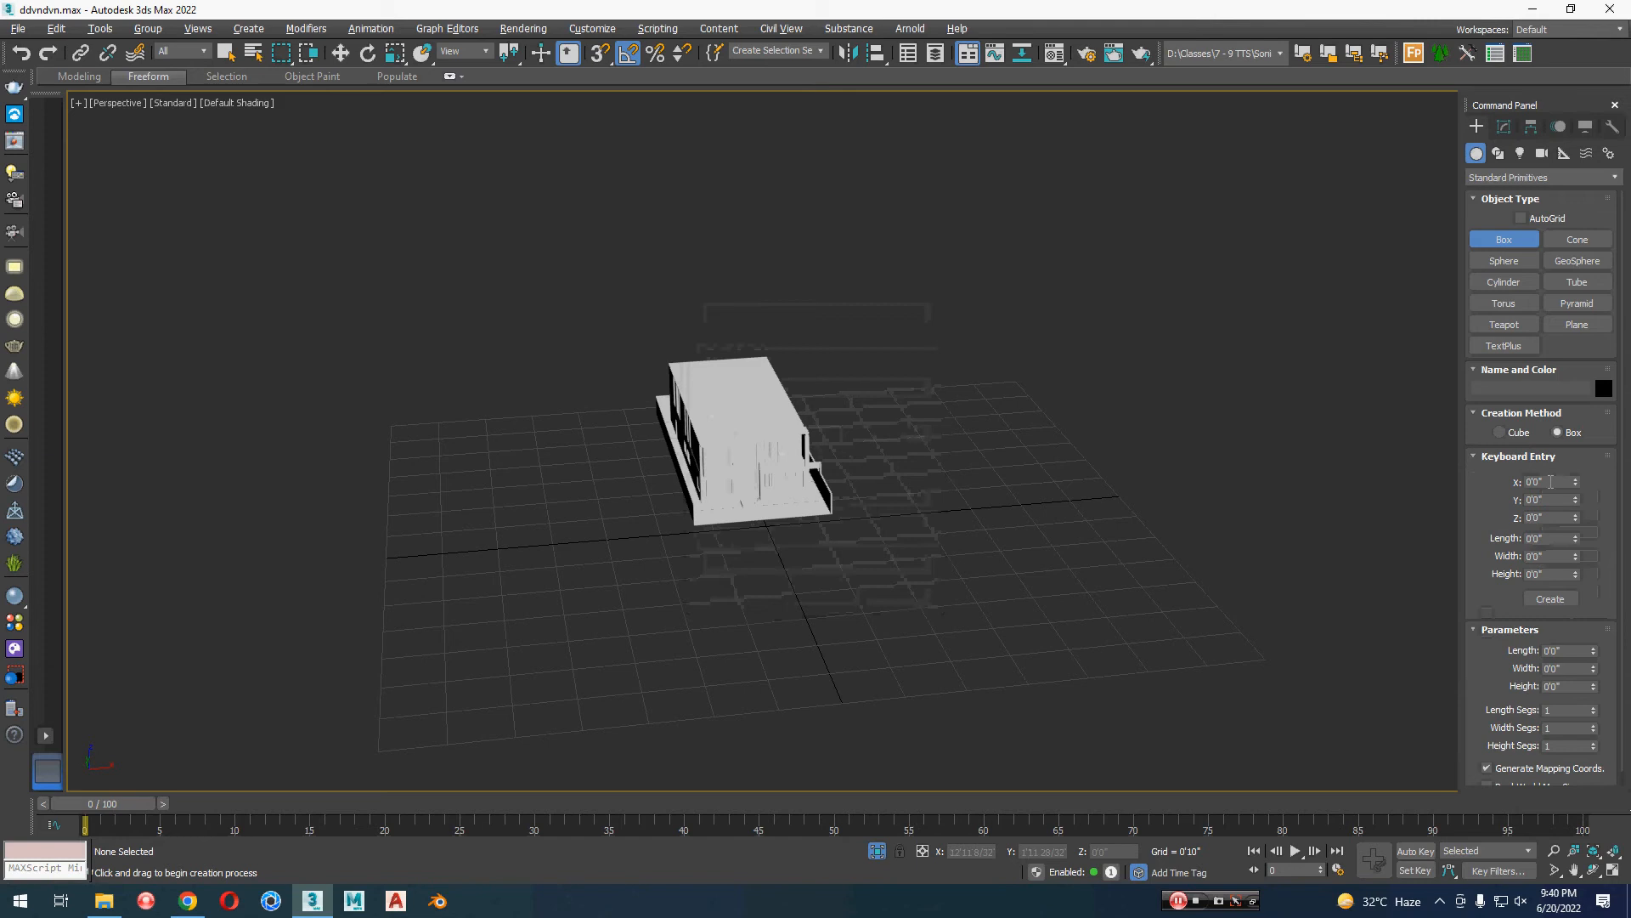
pyautogui.click(1550, 481)
pyautogui.write('1')
pyautogui.press('Tab')
pyautogui.write('1')
pyautogui.press('Tab')
pyautogui.write('1')
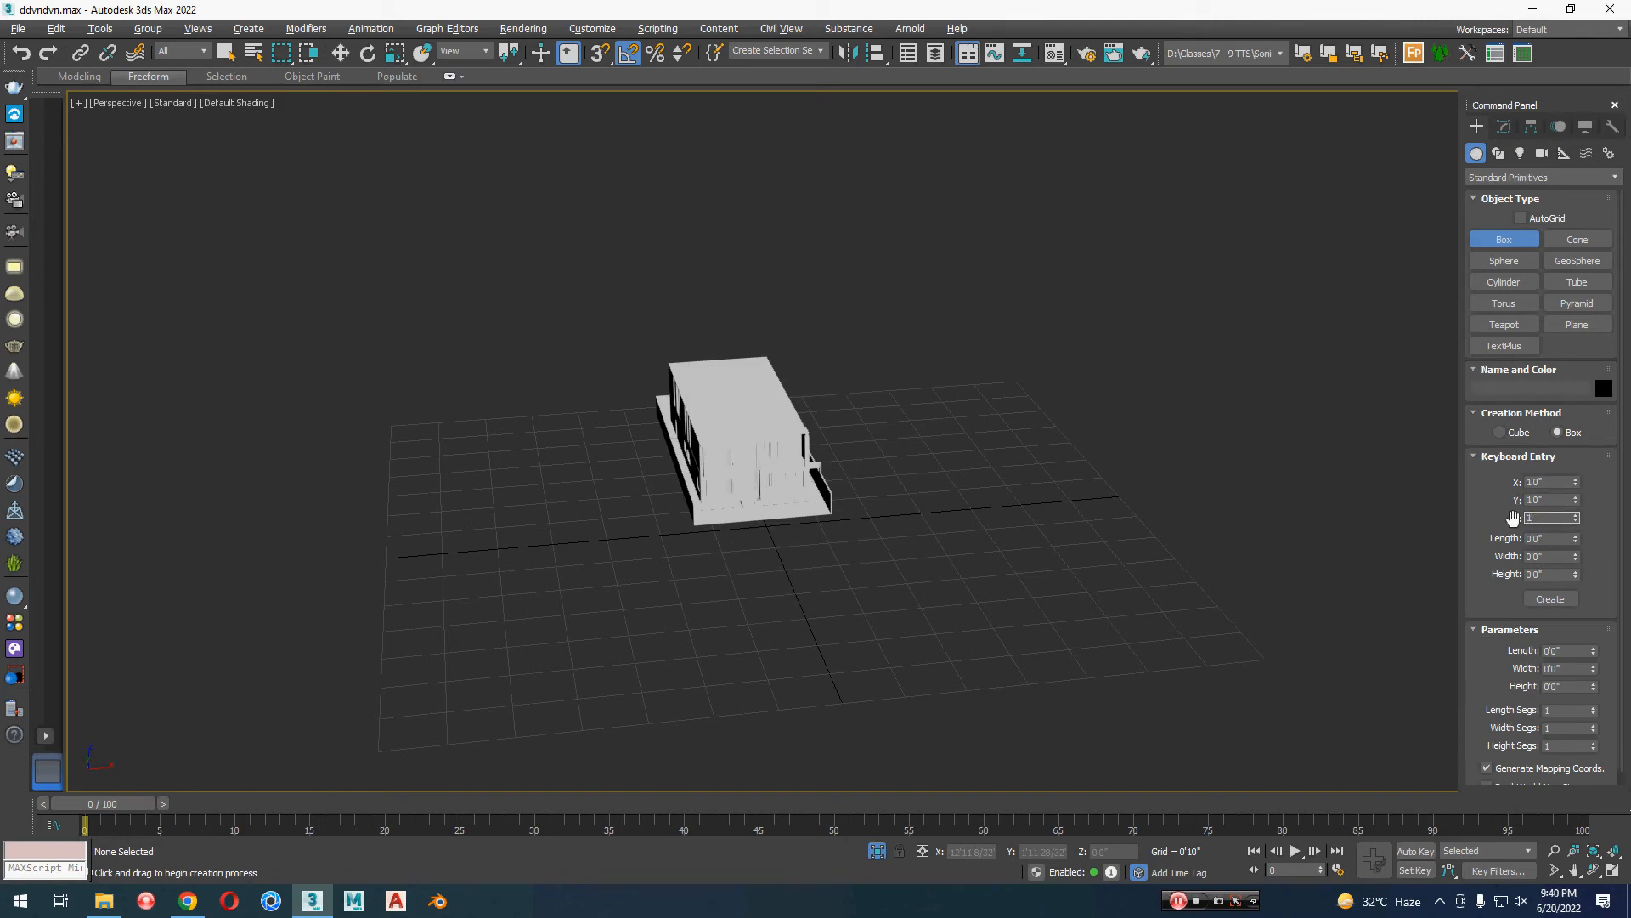
pyautogui.click(1550, 599)
pyautogui.rightClick(992, 627)
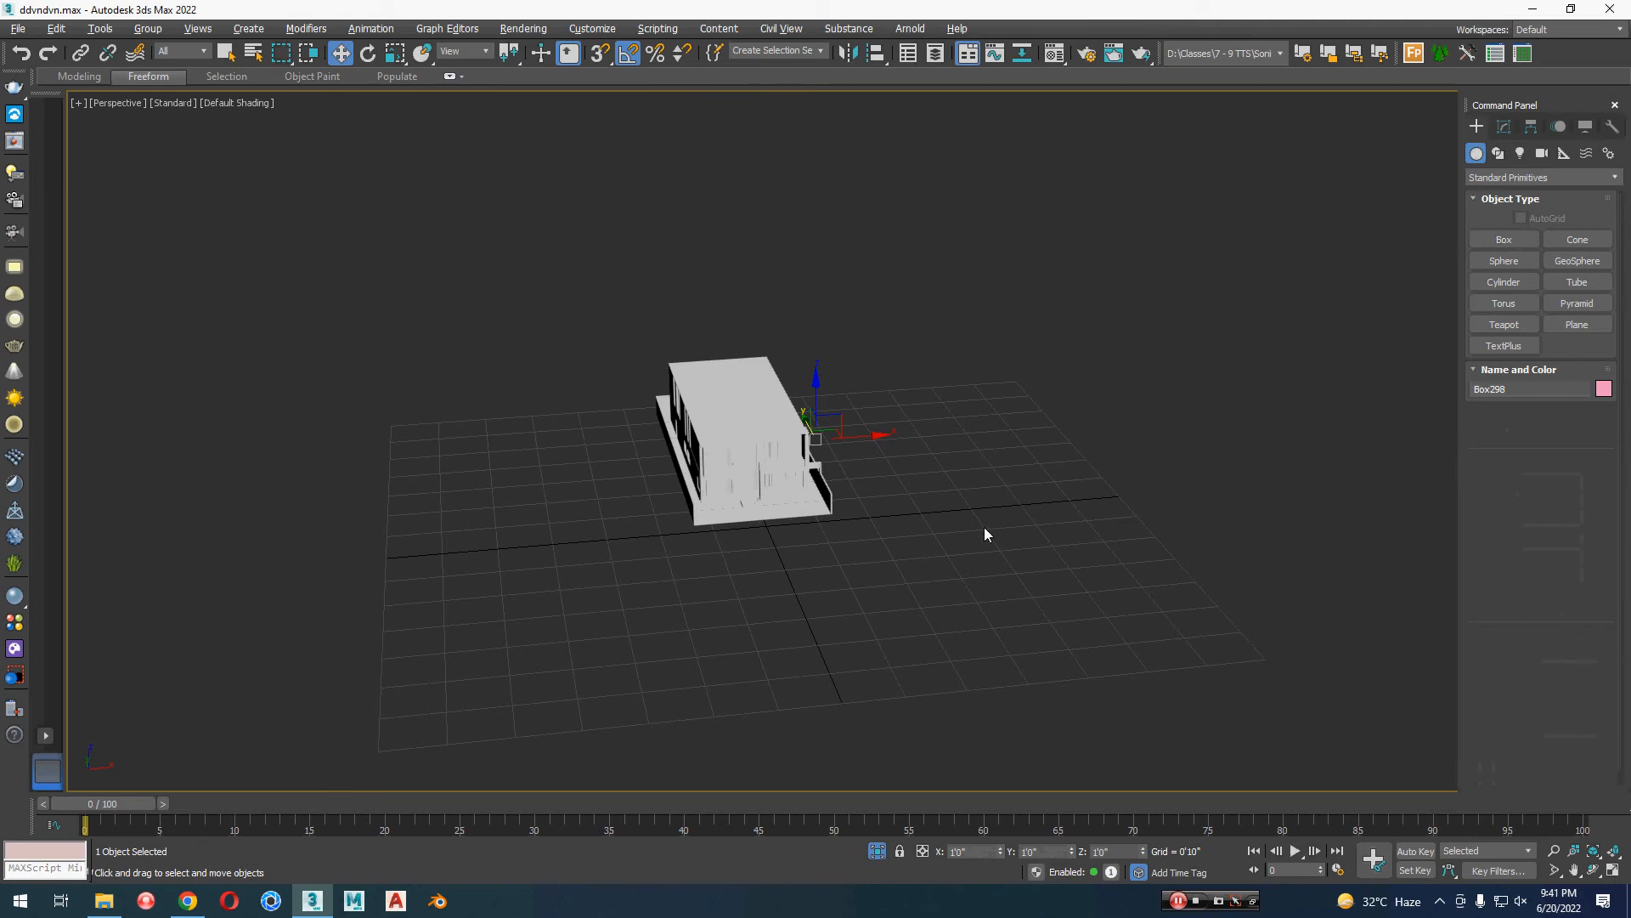
# Step: Try to move the box clear of the house along the X axis and deselect it
pyautogui.press('z')
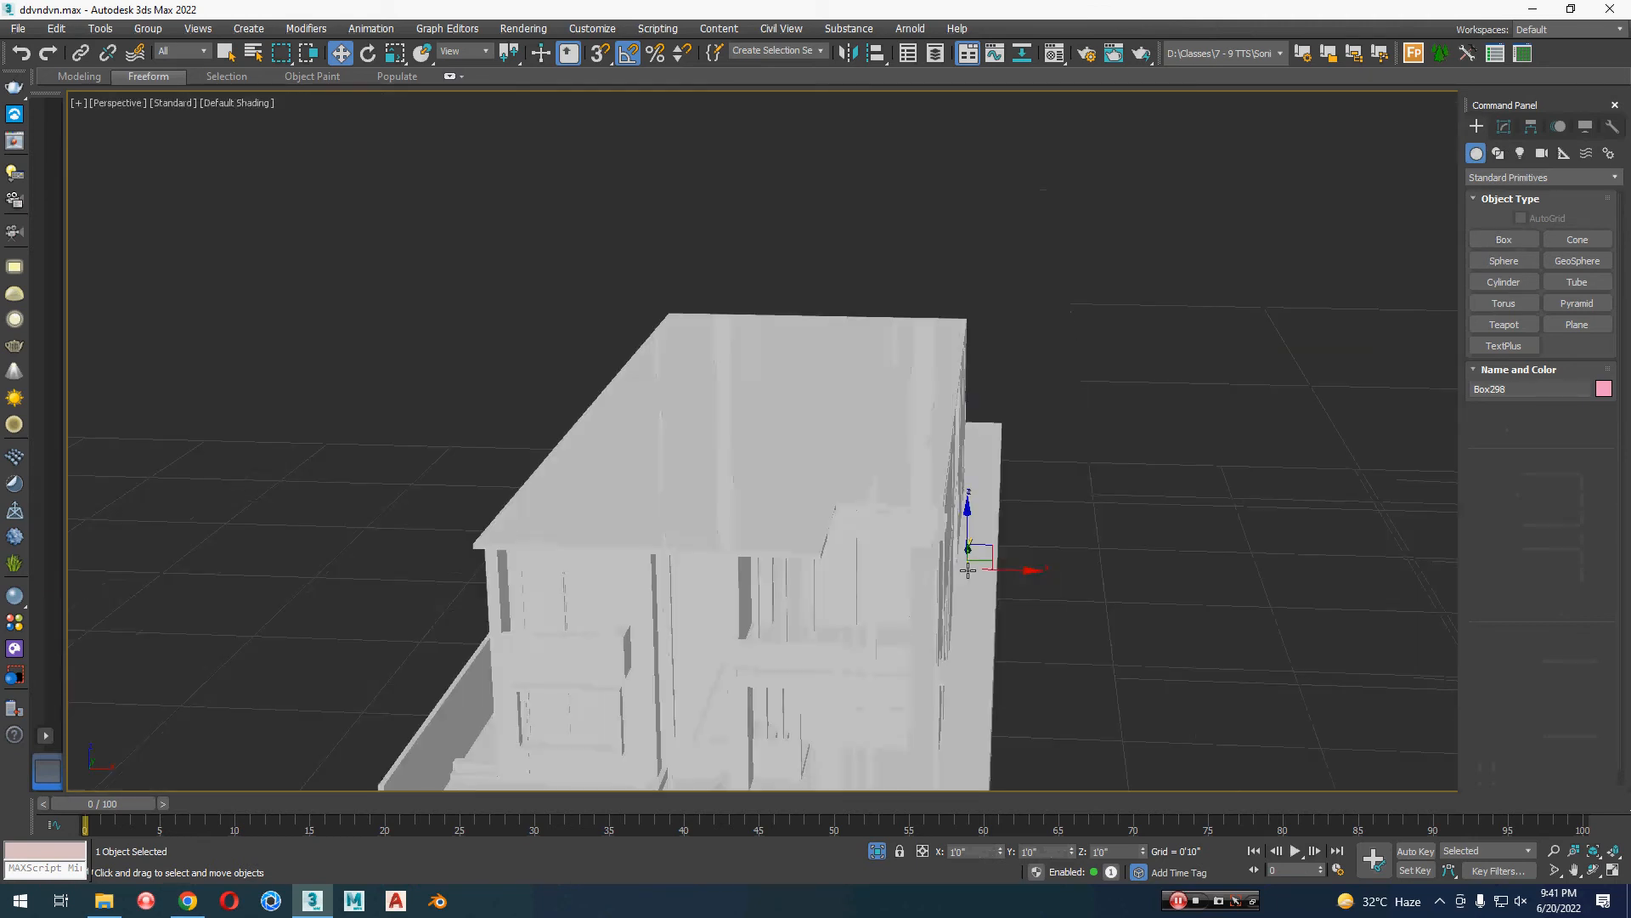
pyautogui.scroll(-3, 968, 571)
pyautogui.click(878, 850)
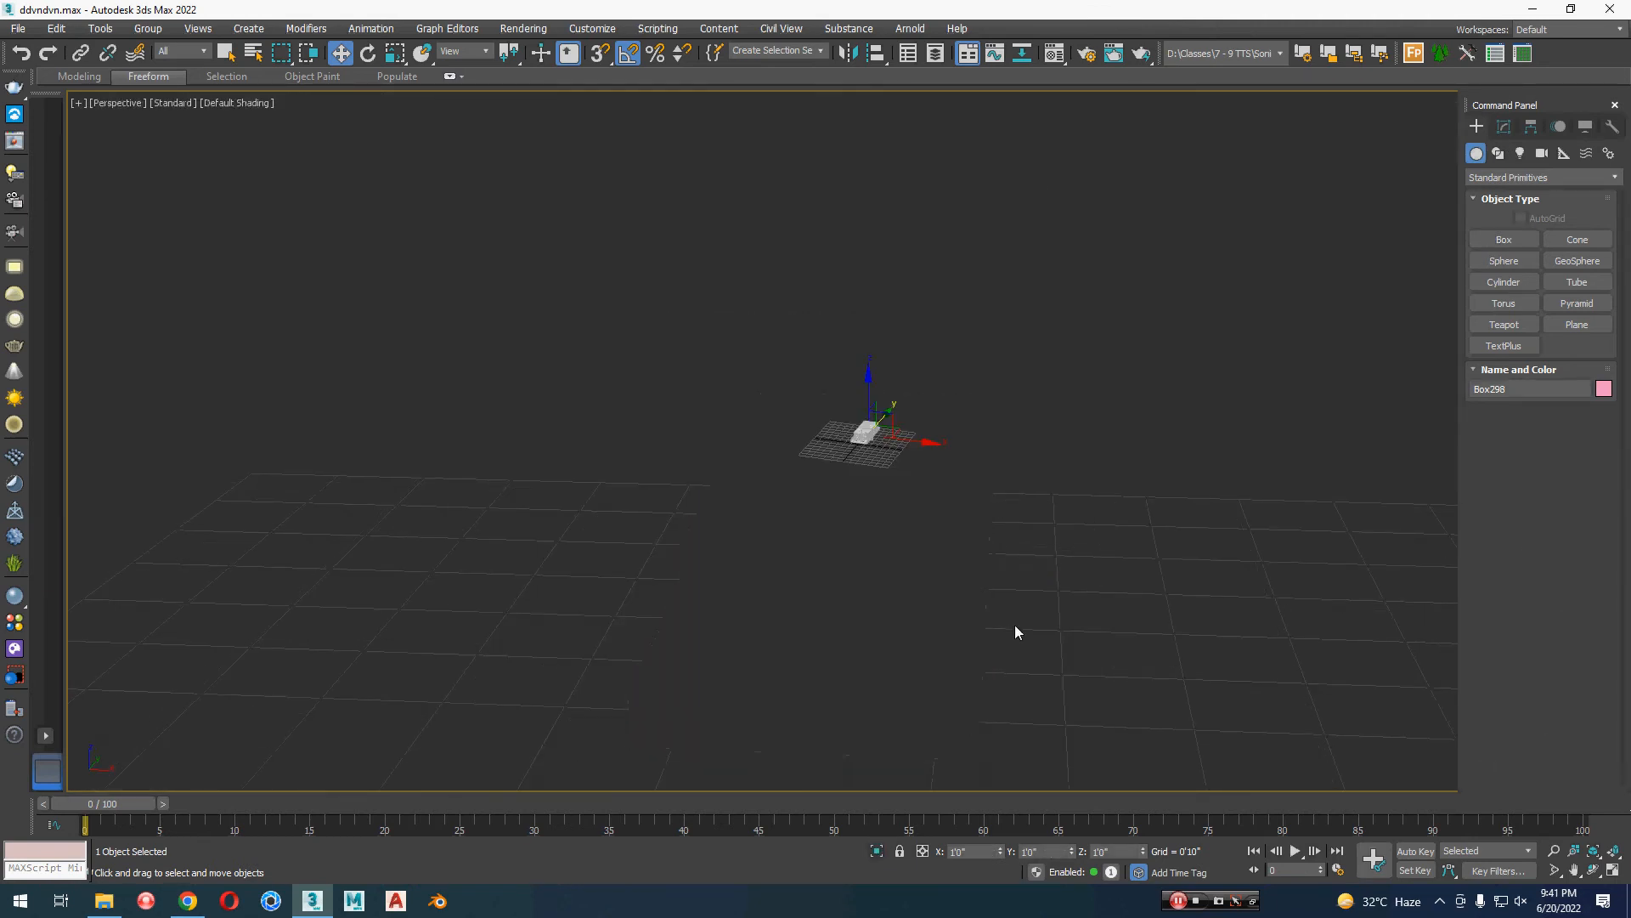
pyautogui.scroll(-8, 1022, 563)
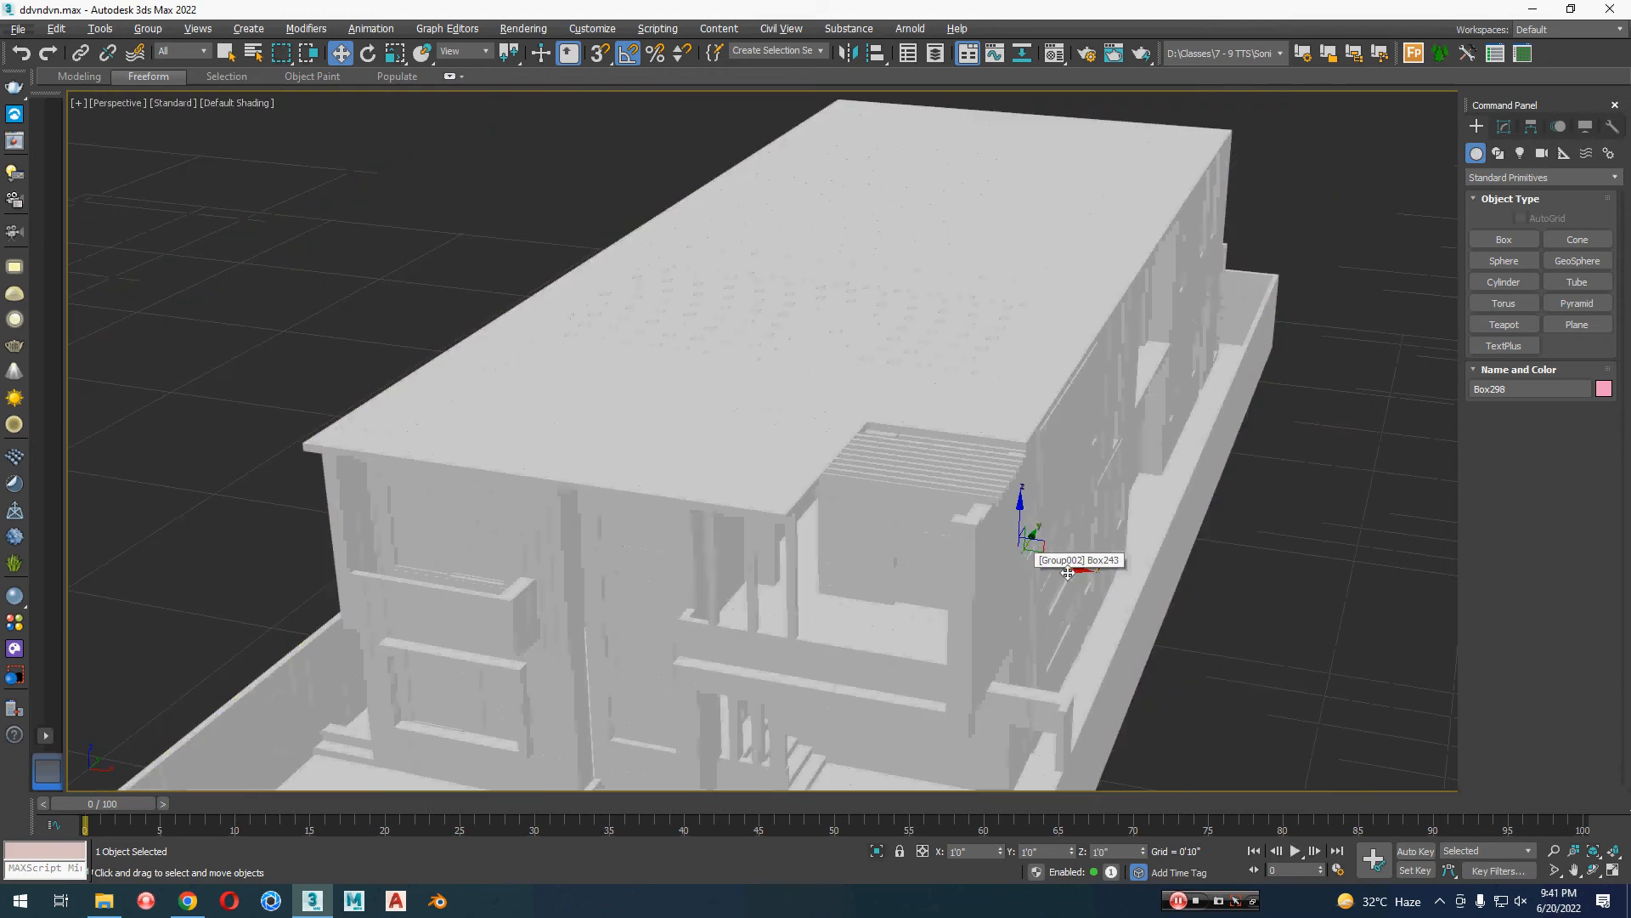
pyautogui.moveTo(1066, 576); pyautogui.dragTo(1485, 640)
pyautogui.scroll(10, 1034, 570)
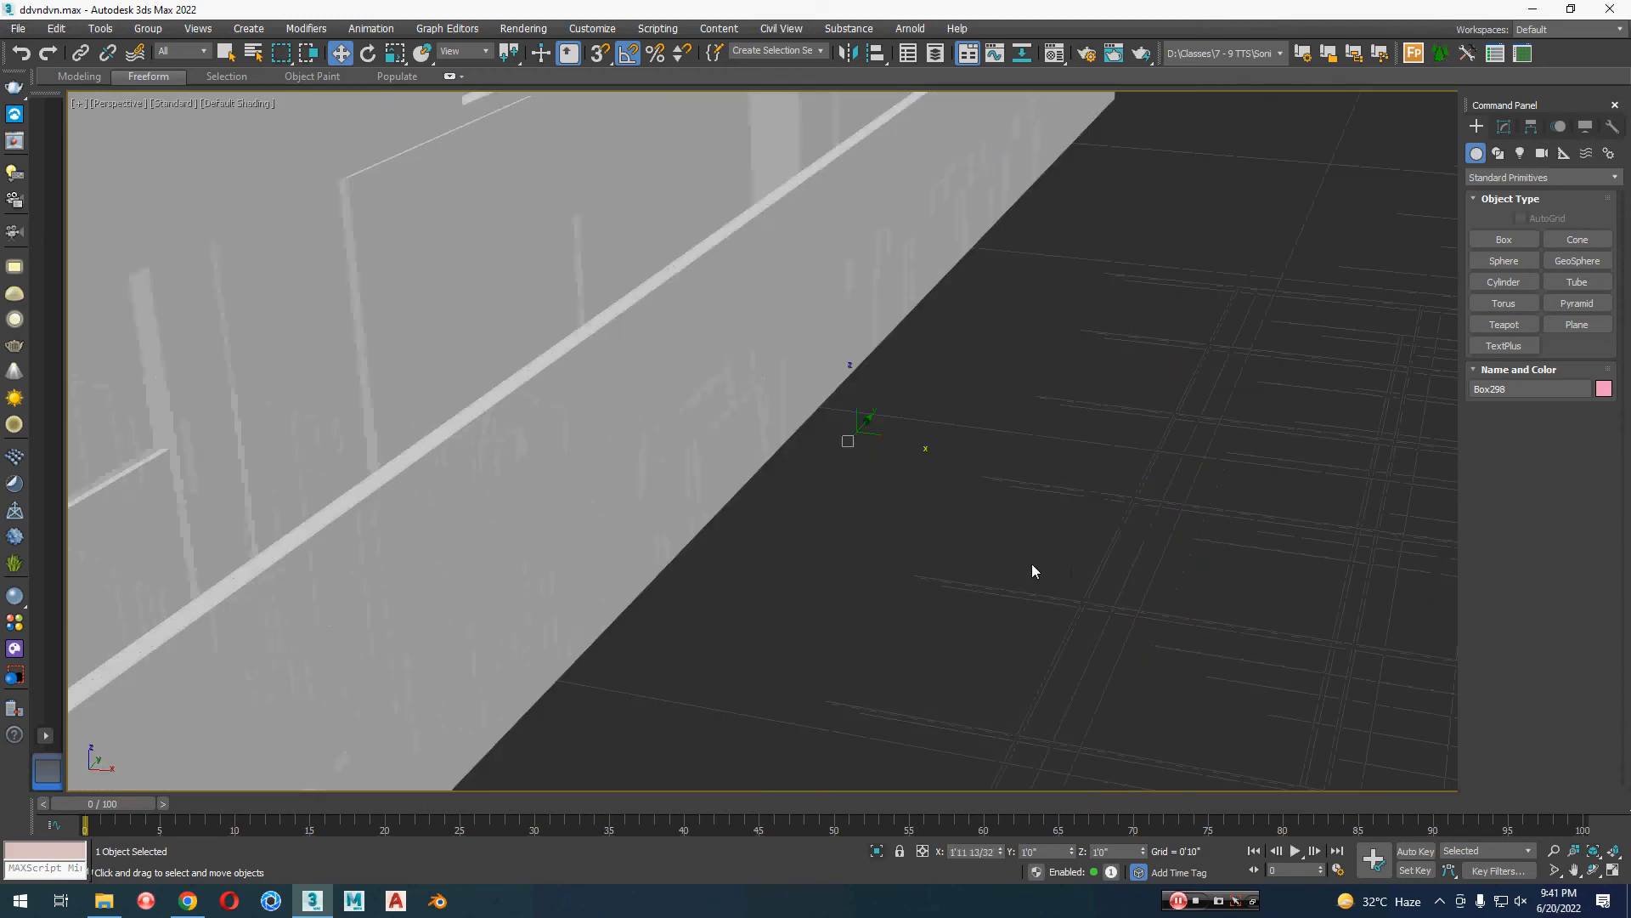
pyautogui.click(1033, 565)
pyautogui.scroll(-10, 1033, 573)
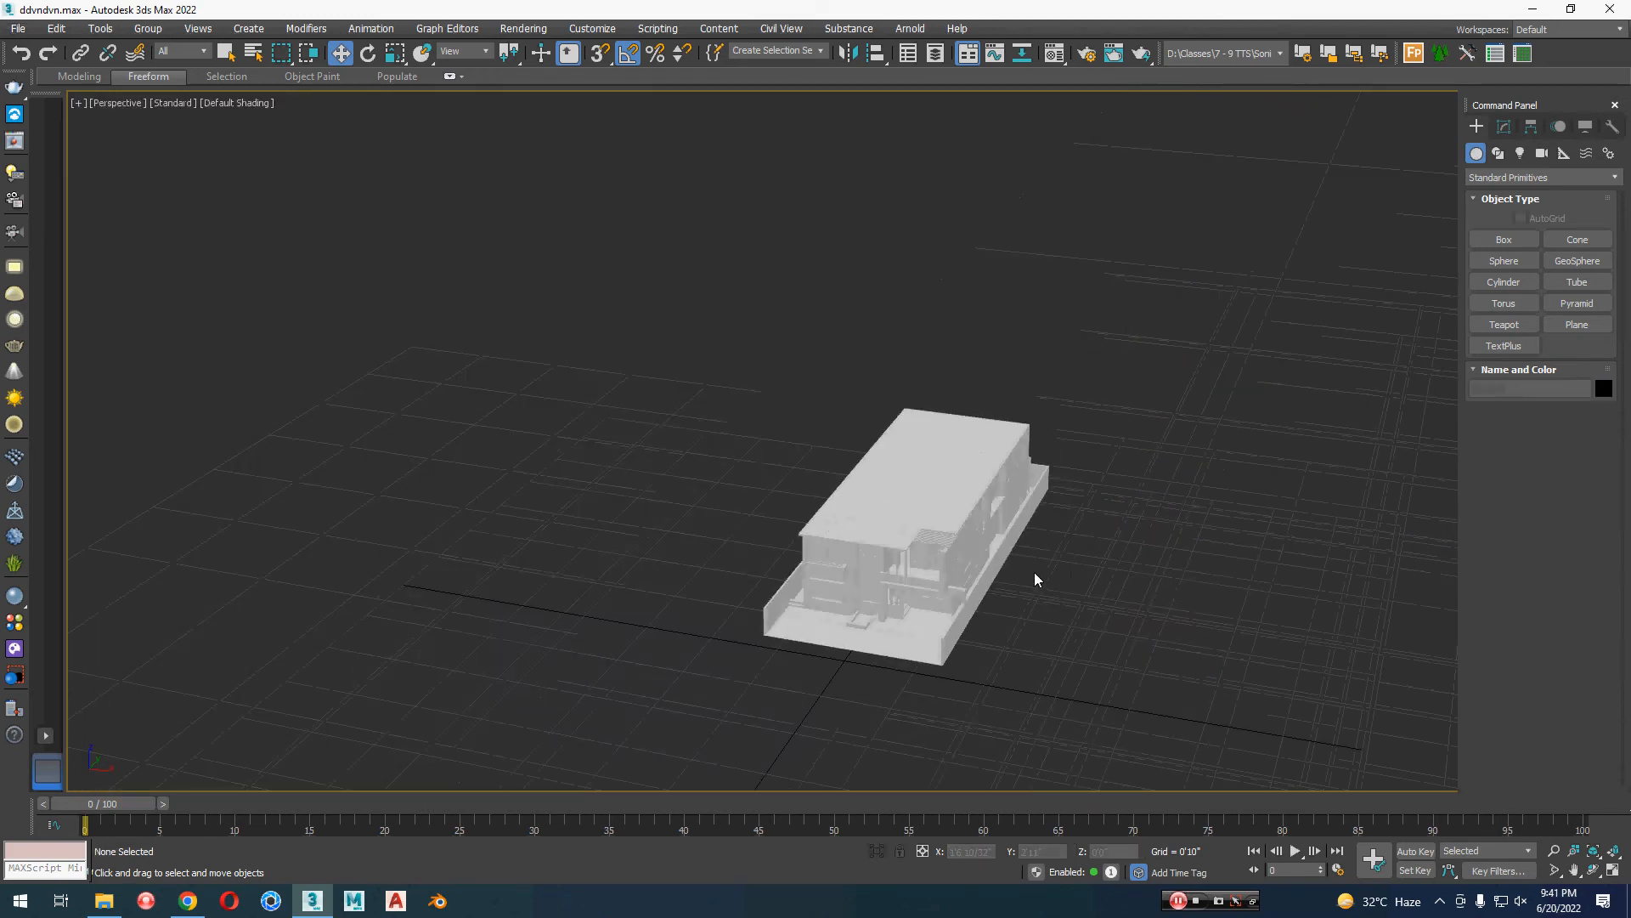
pyautogui.moveTo(1033, 573); pyautogui.dragTo(1063, 528, button='middle')
# Step: Create a box by keyboard entry with length, width and height each set to 1'0"
pyautogui.click(1503, 240)
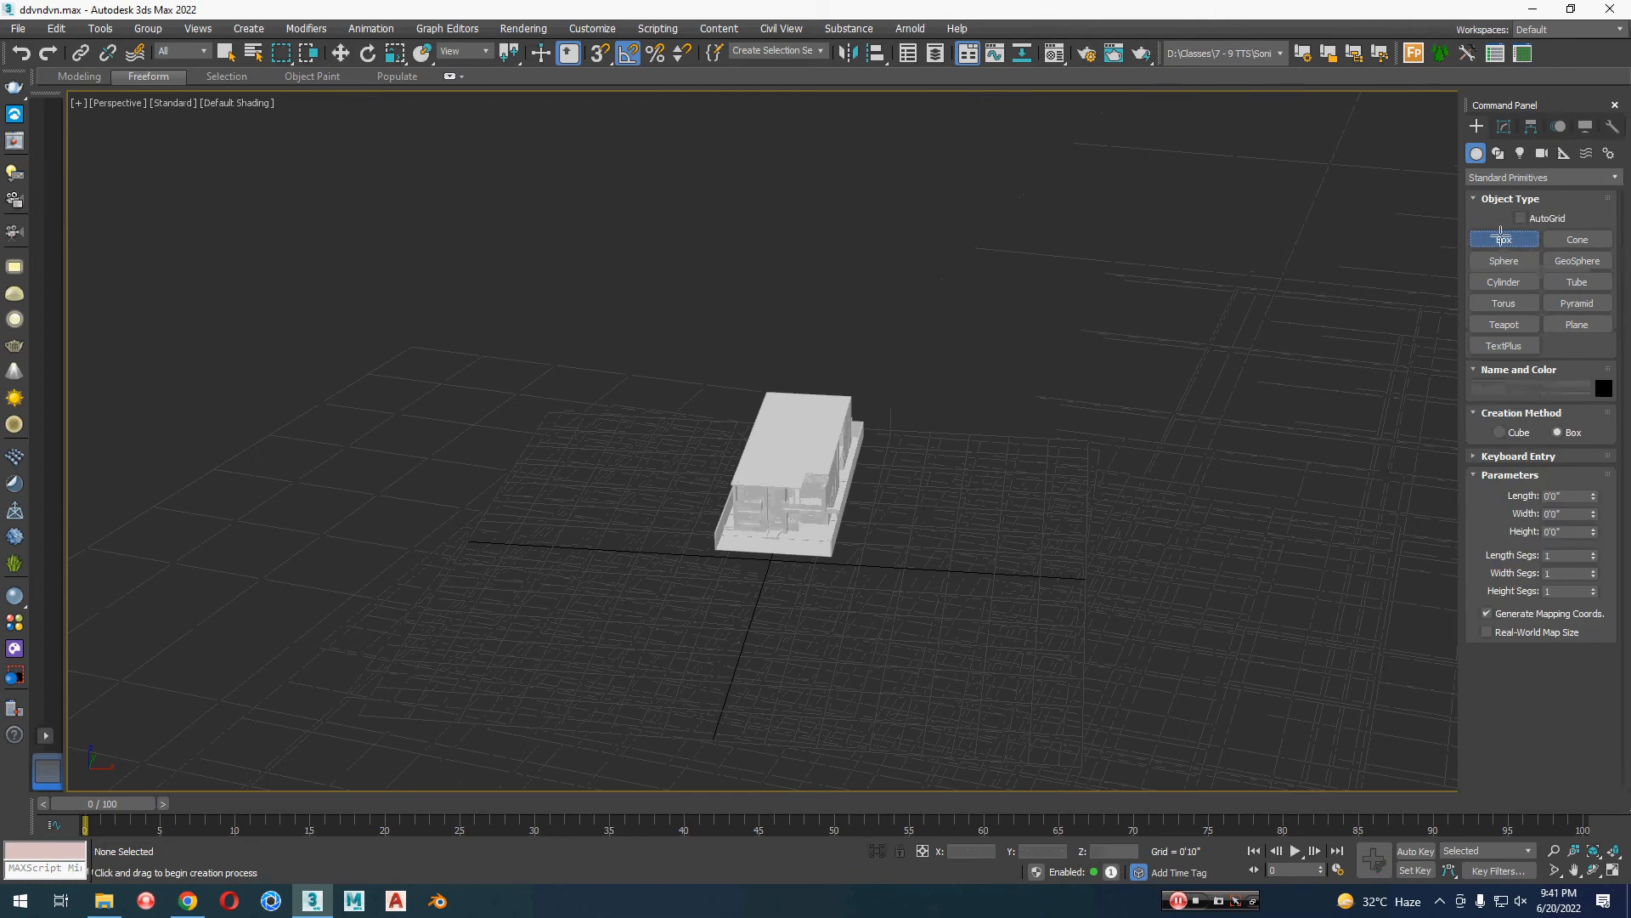
pyautogui.click(1530, 457)
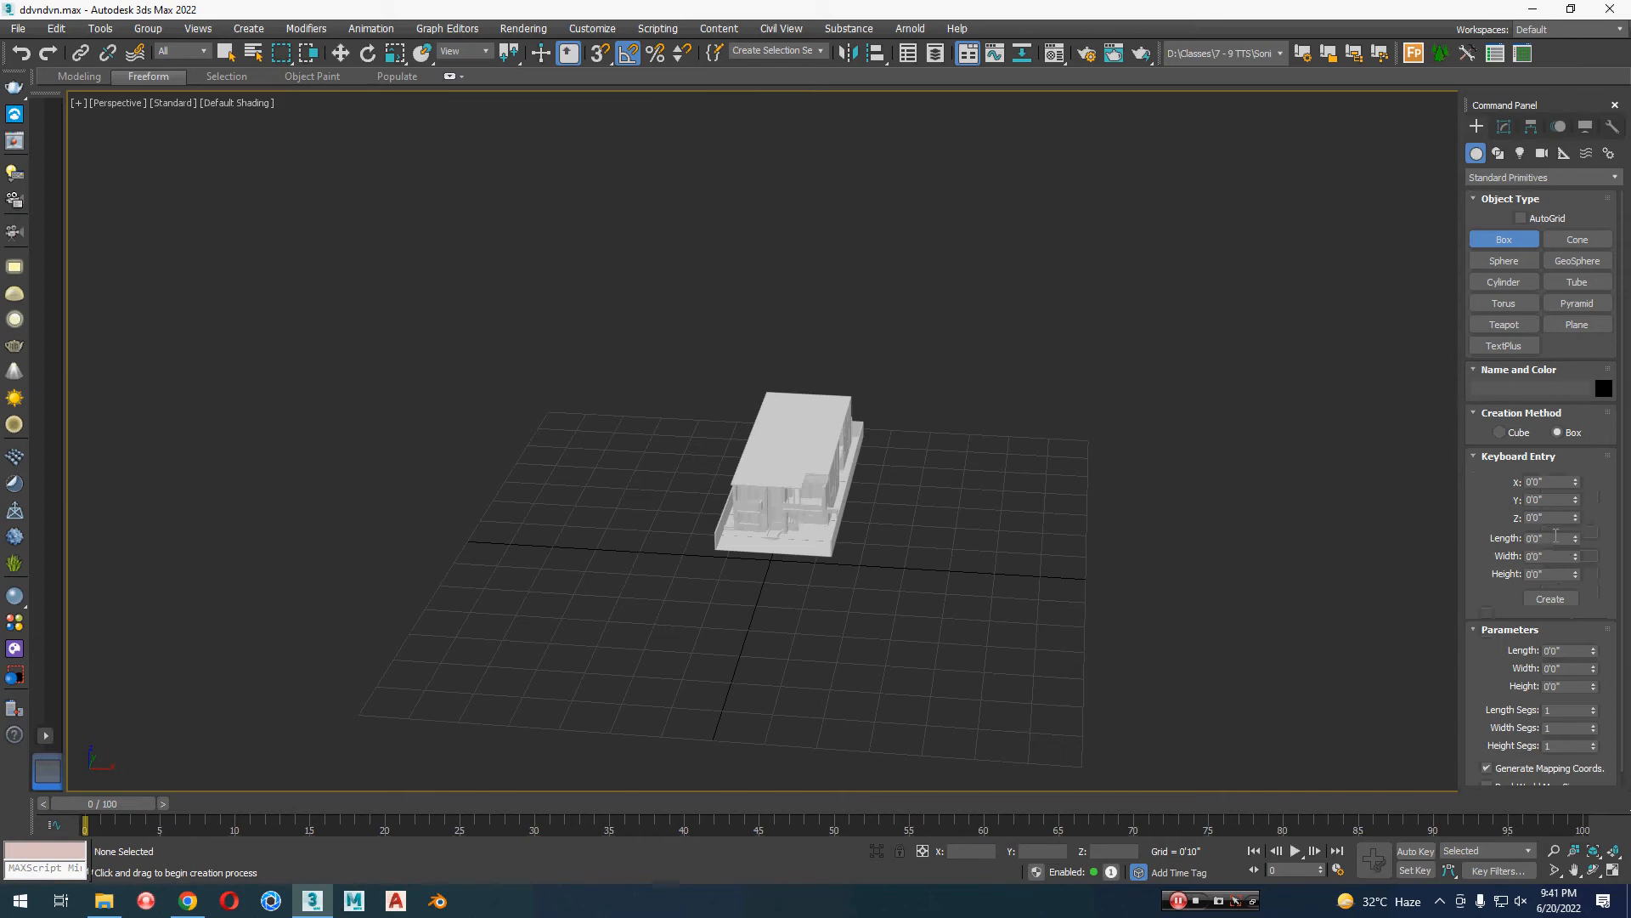
pyautogui.click(1555, 538)
pyautogui.write('1')
pyautogui.press('Tab')
pyautogui.write('1')
pyautogui.press('Tab')
pyautogui.write('1')
pyautogui.click(1551, 599)
pyautogui.press('w')
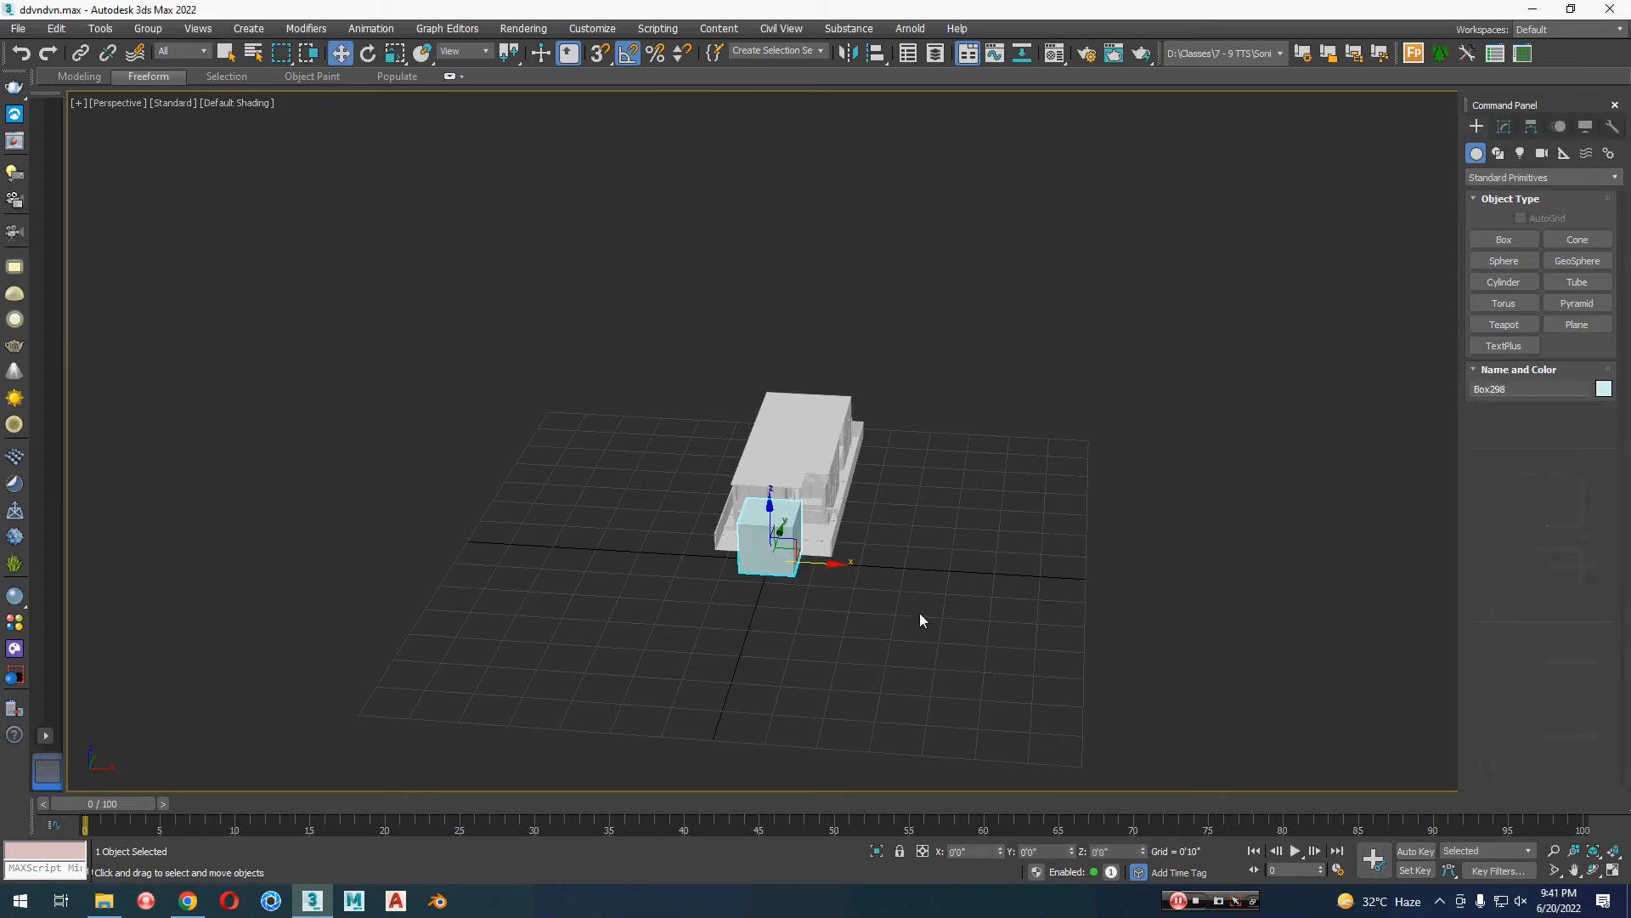
# Step: Place the test cube in front of the house and scale it down uniformly to about 16 percent
pyautogui.keyDown('alt'); pyautogui.moveTo(919, 620); pyautogui.dragTo(943, 575, button='middle'); pyautogui.keyUp('alt')
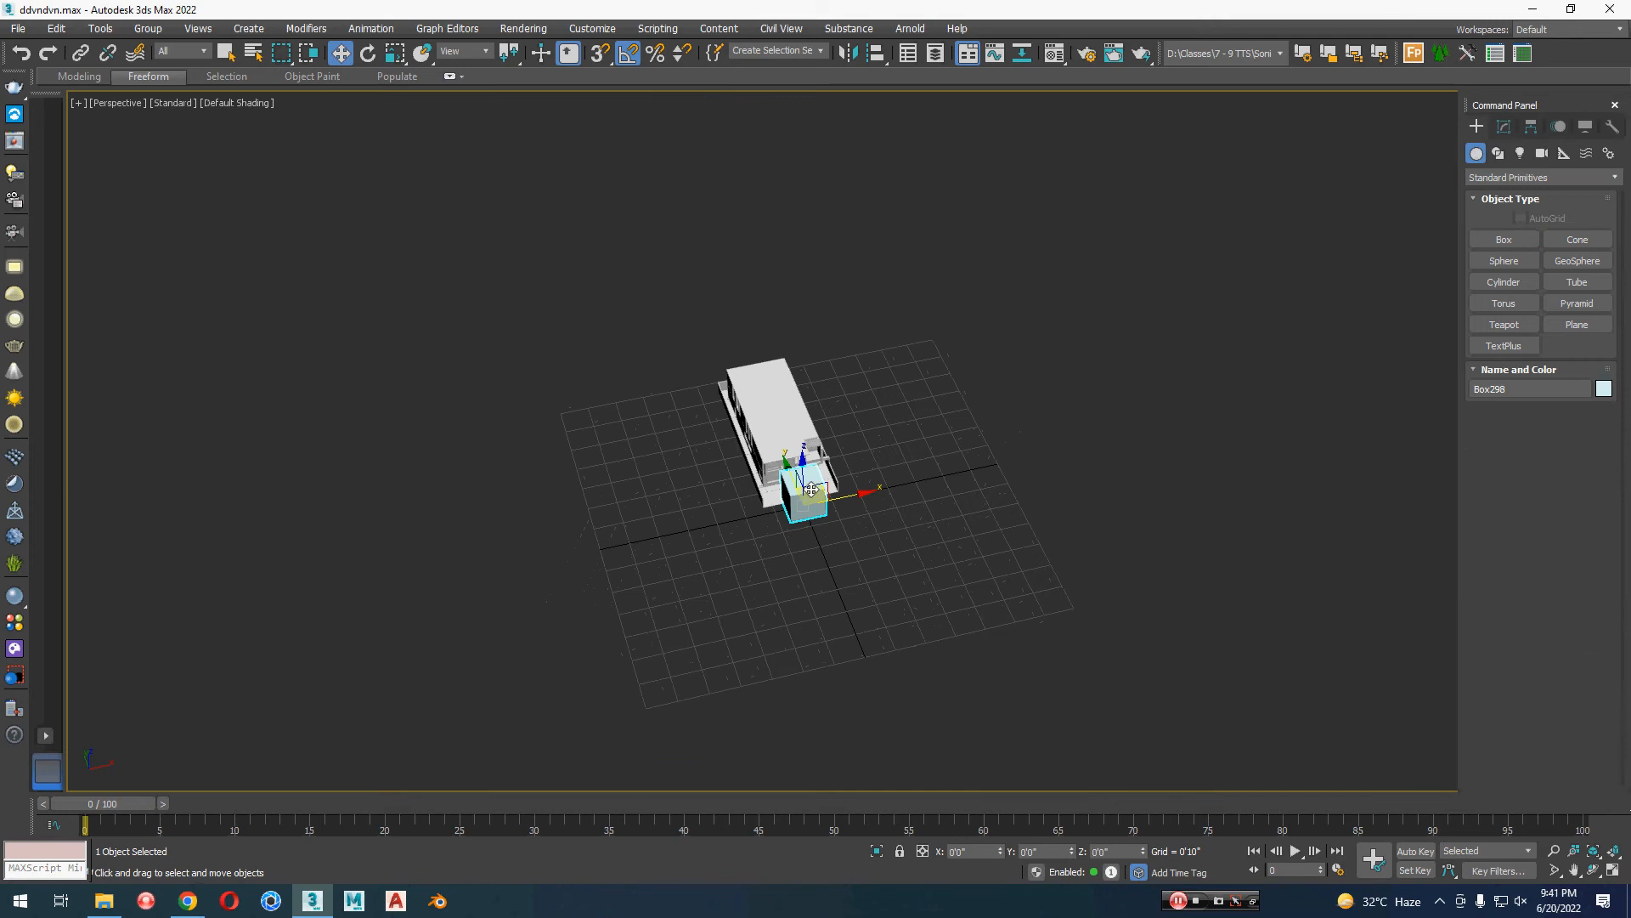
pyautogui.moveTo(811, 490); pyautogui.dragTo(817, 803)
pyautogui.press('r')
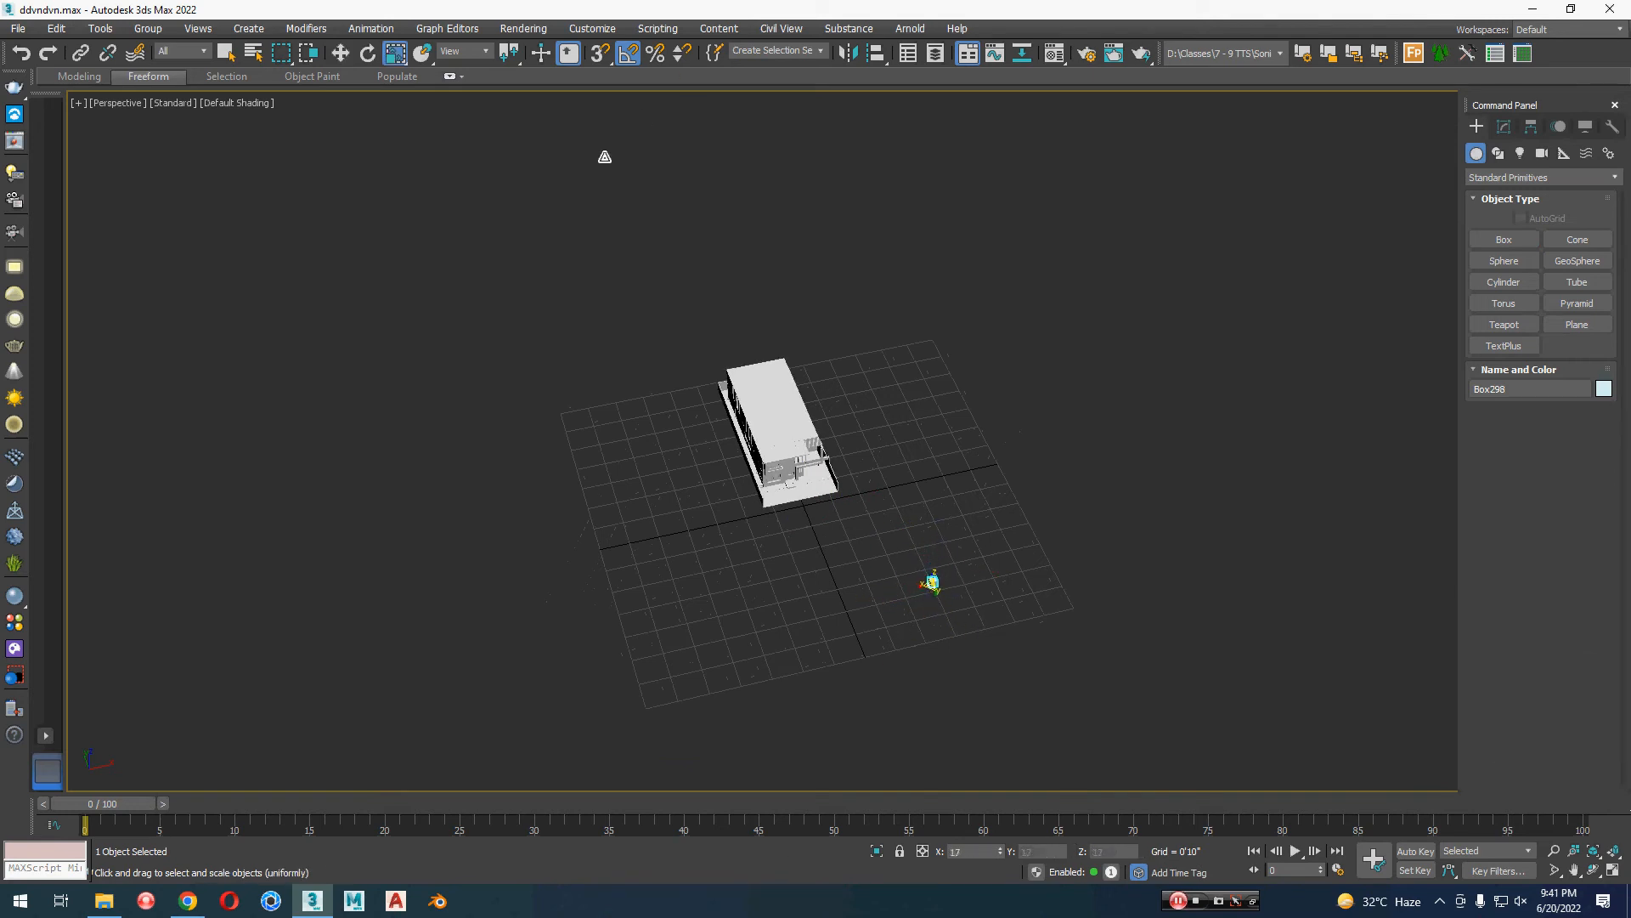
pyautogui.click(1500, 126)
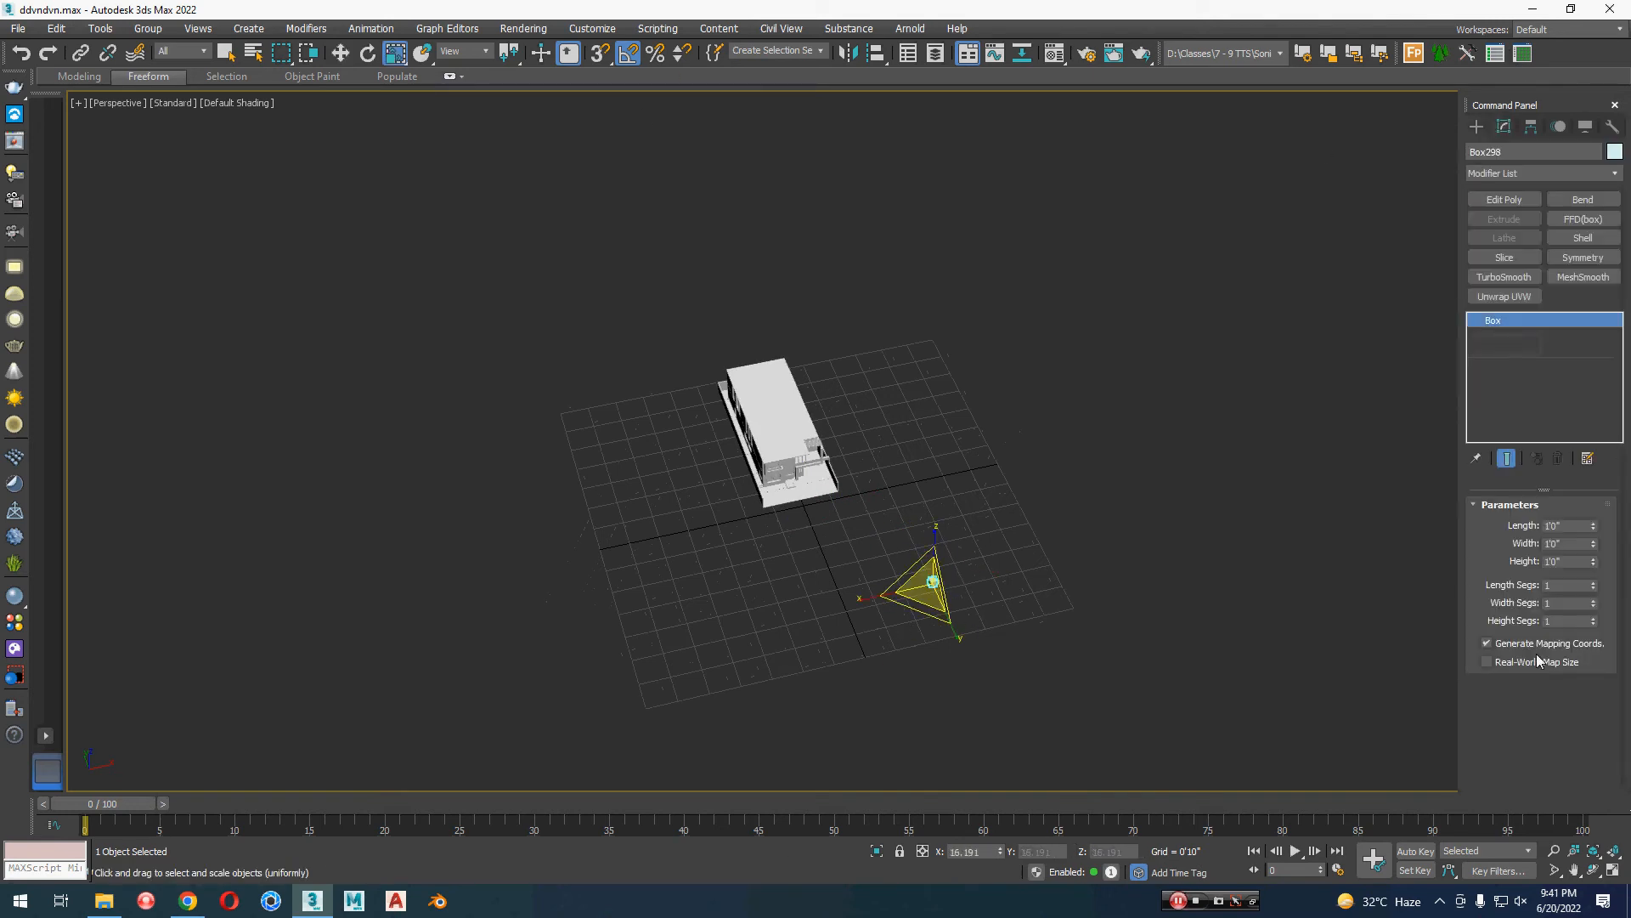
# Step: Scale the test cube down further to about 4 percent uniformly
pyautogui.press('z')
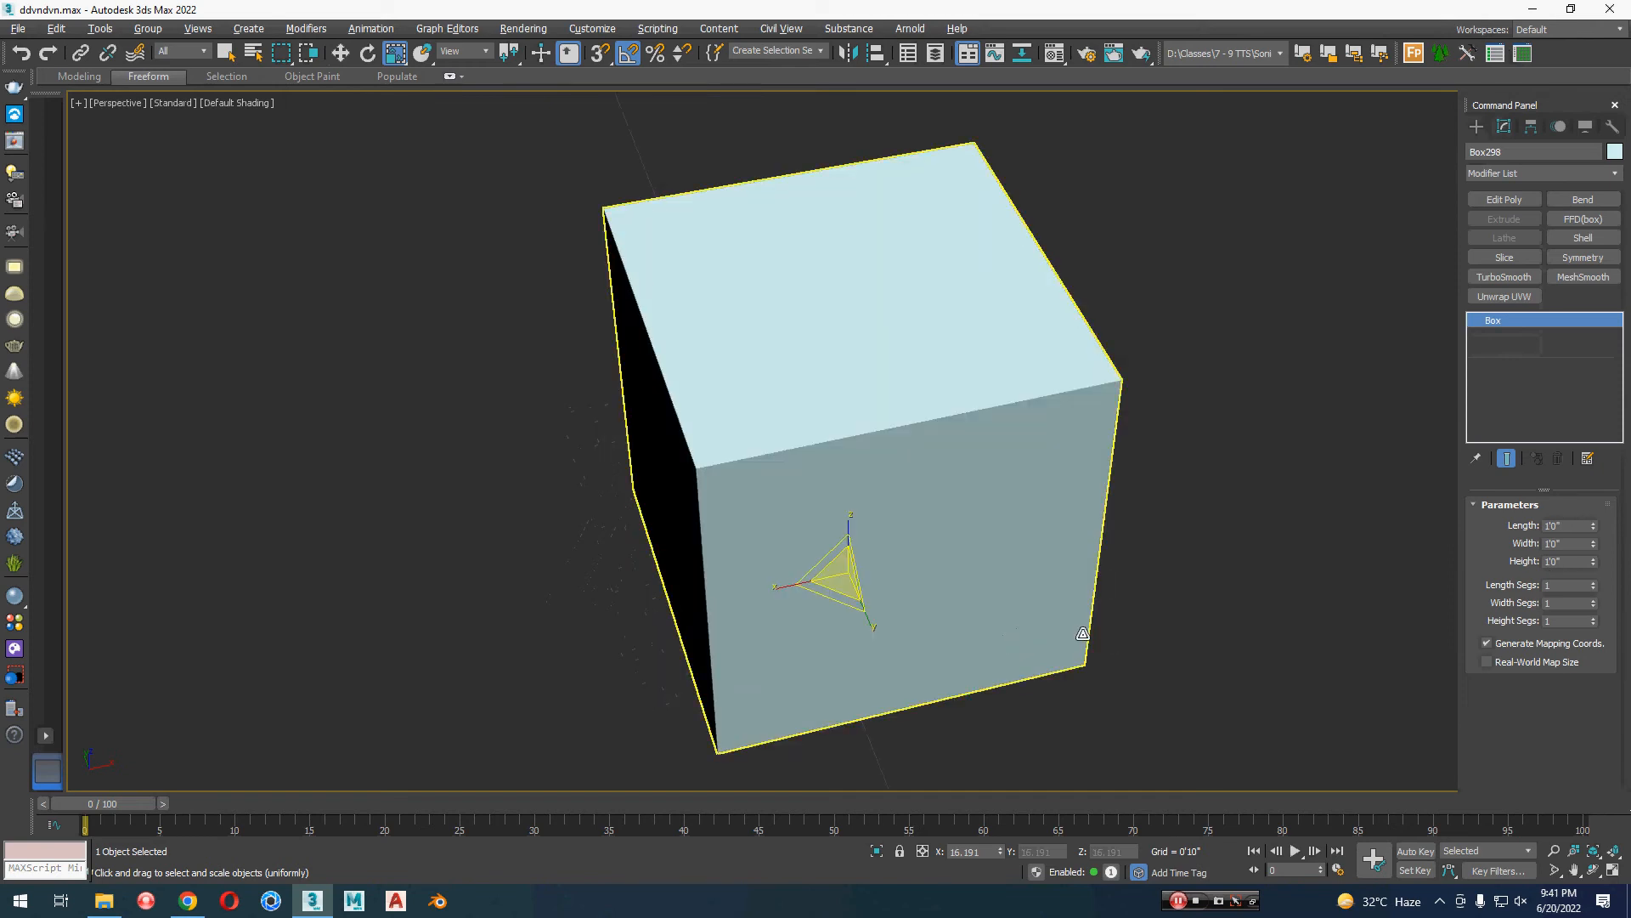
pyautogui.keyDown('alt'); pyautogui.moveTo(1082, 634); pyautogui.dragTo(1118, 583, button='middle'); pyautogui.keyUp('alt')
pyautogui.scroll(-4, 855, 585)
pyautogui.moveTo(842, 609); pyautogui.dragTo(1624, 695)
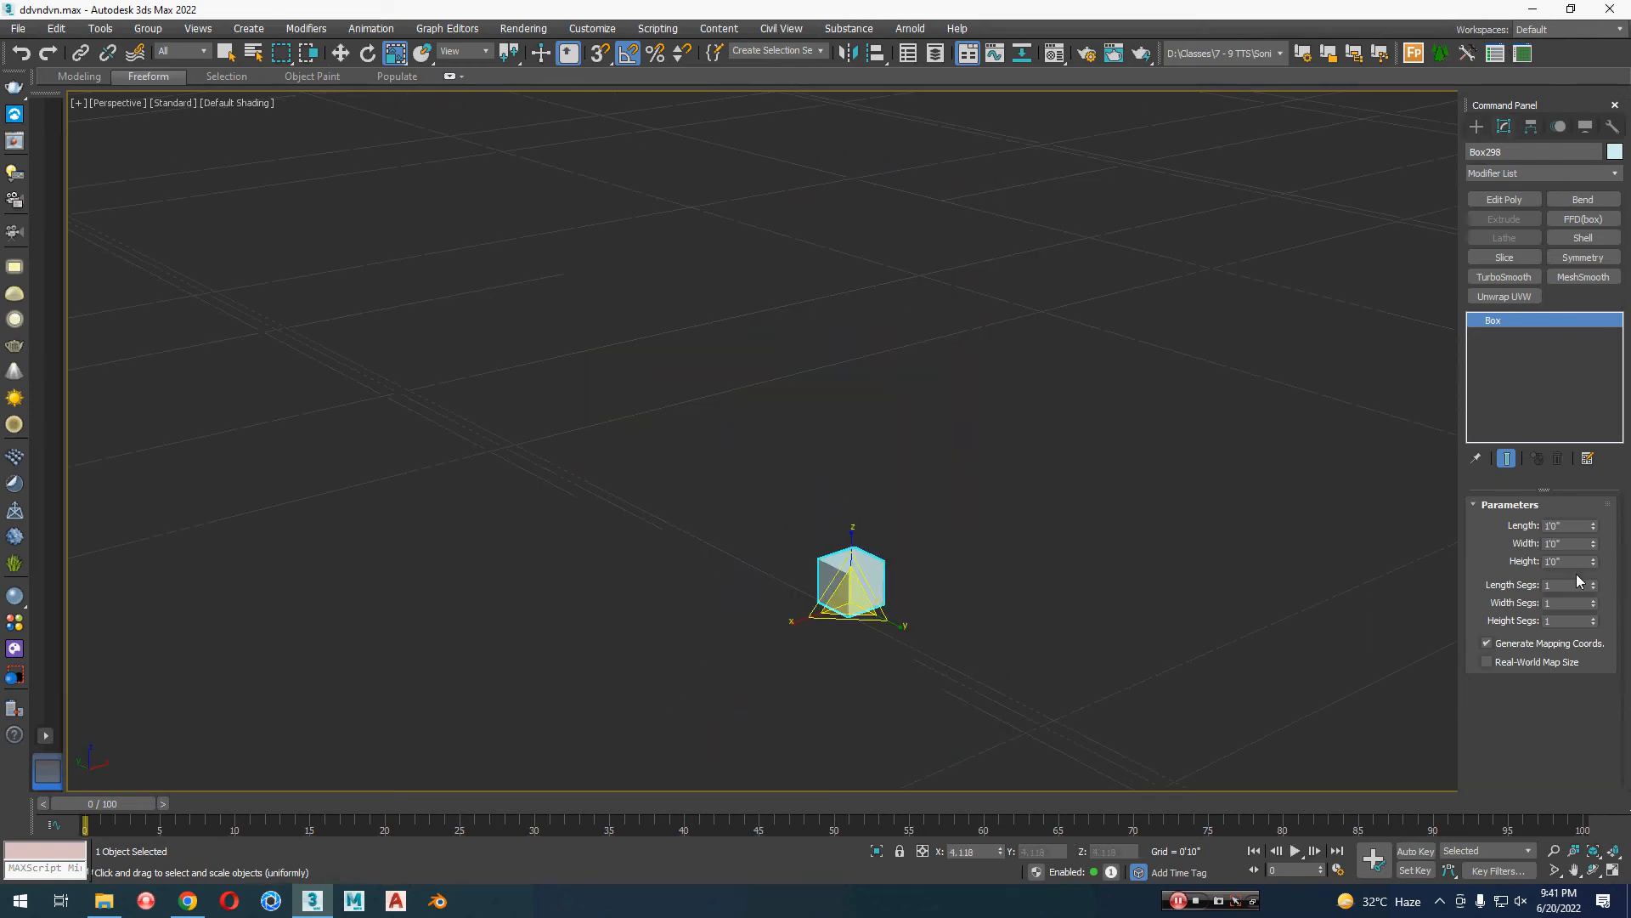
# Step: Inspect the scaled test cube up close and delete it from the scene
pyautogui.press('w')
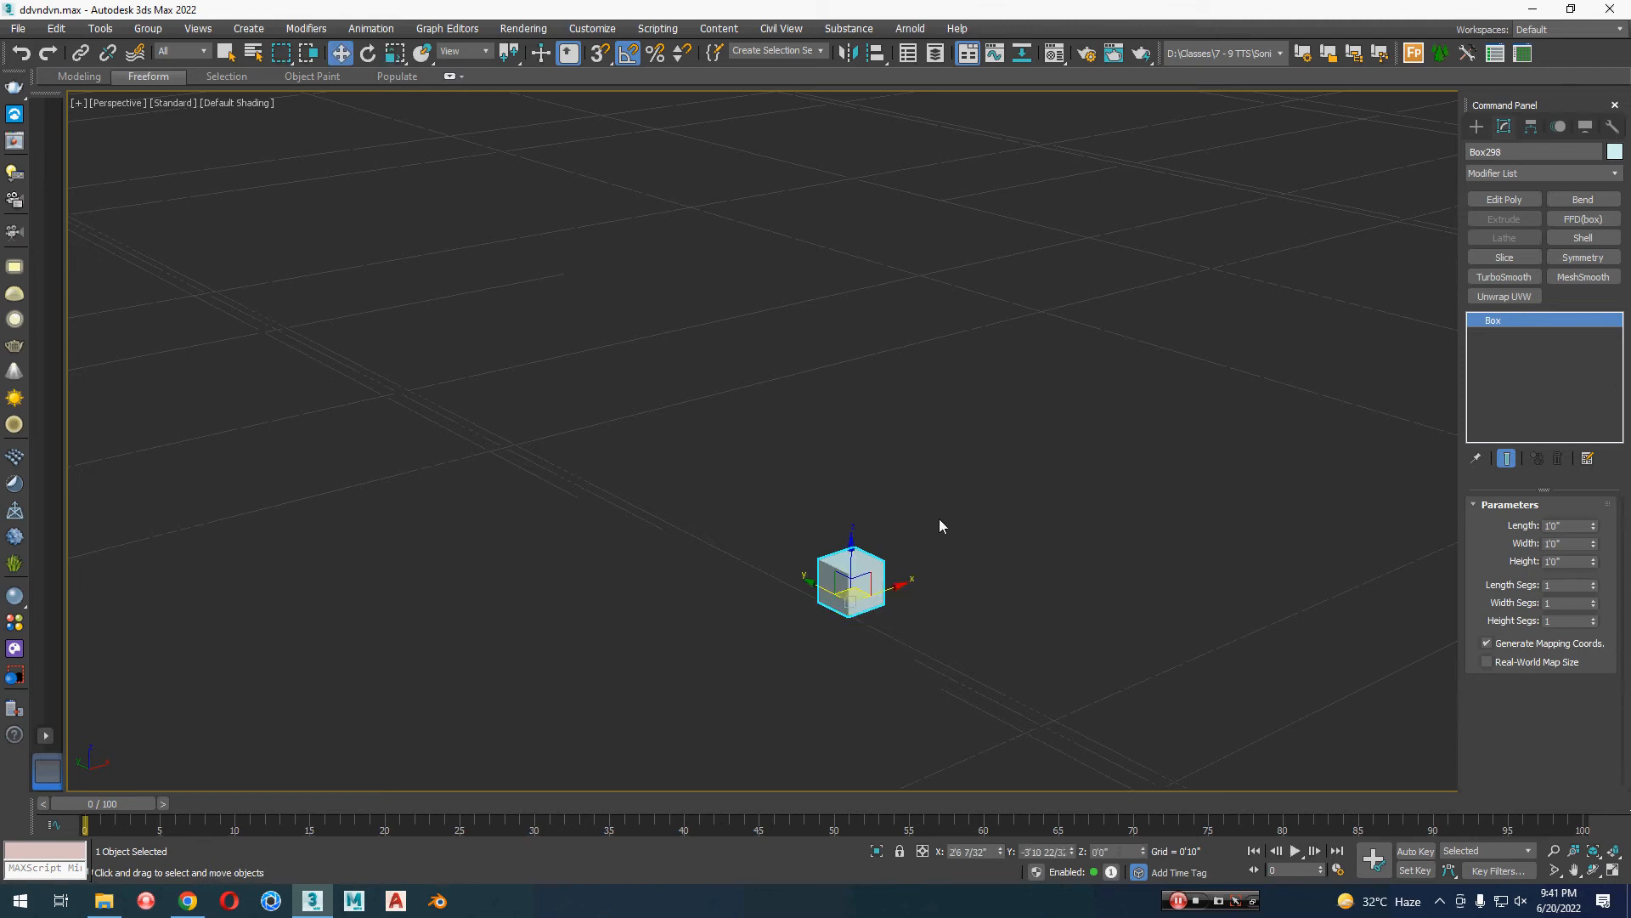
pyautogui.press('z')
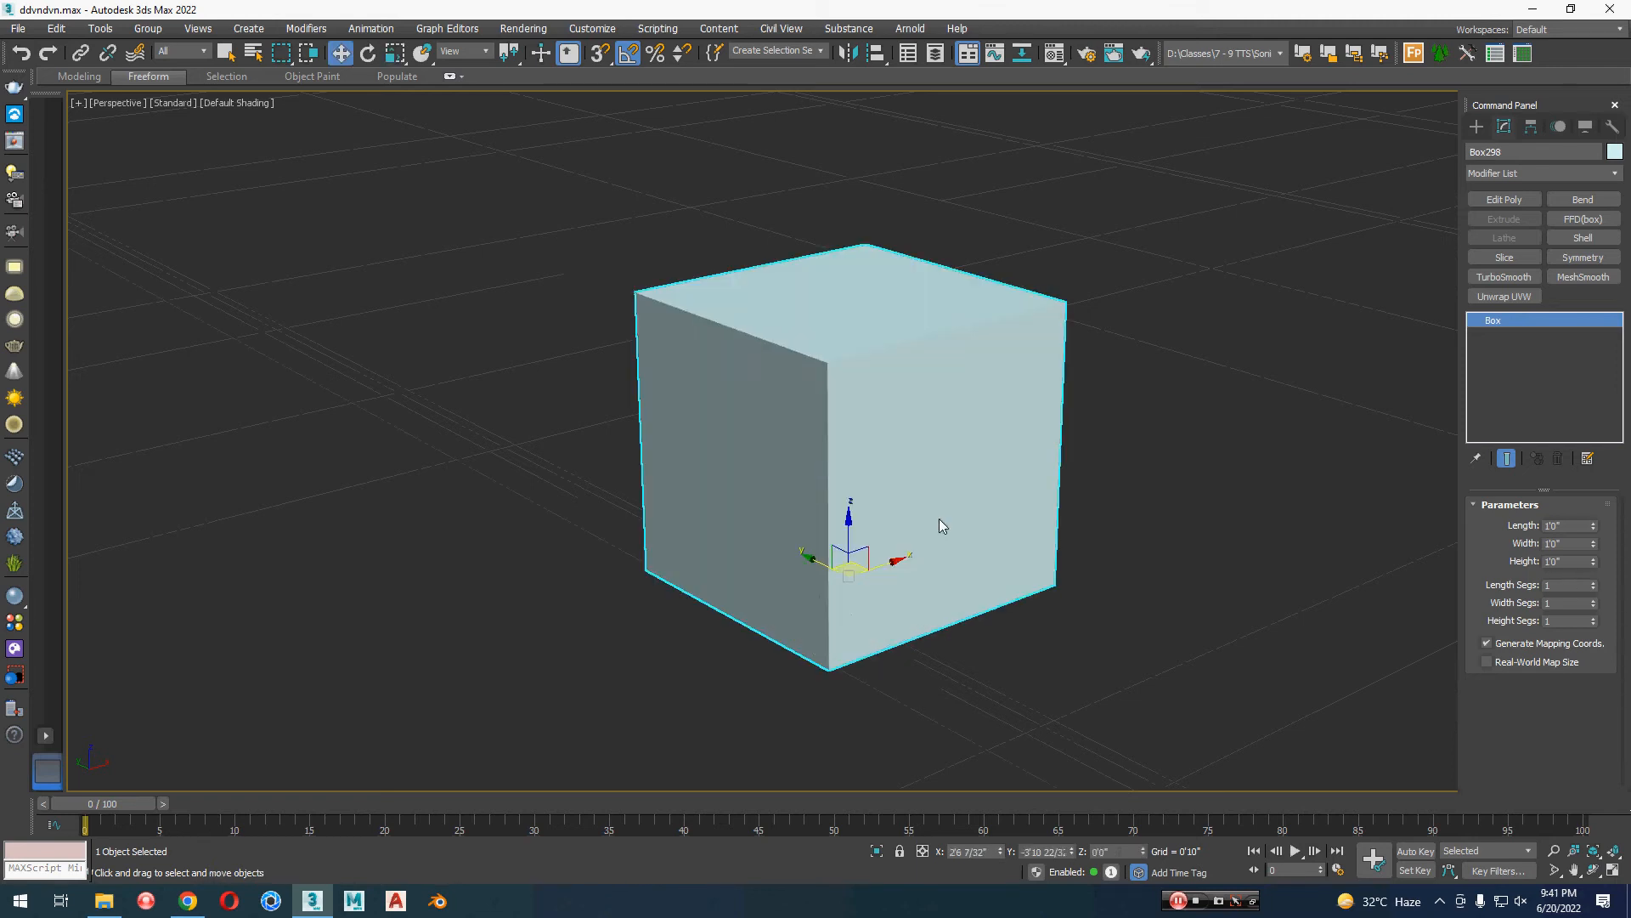
pyautogui.keyDown('alt'); pyautogui.moveTo(940, 518); pyautogui.dragTo(973, 508, button='middle'); pyautogui.keyUp('alt')
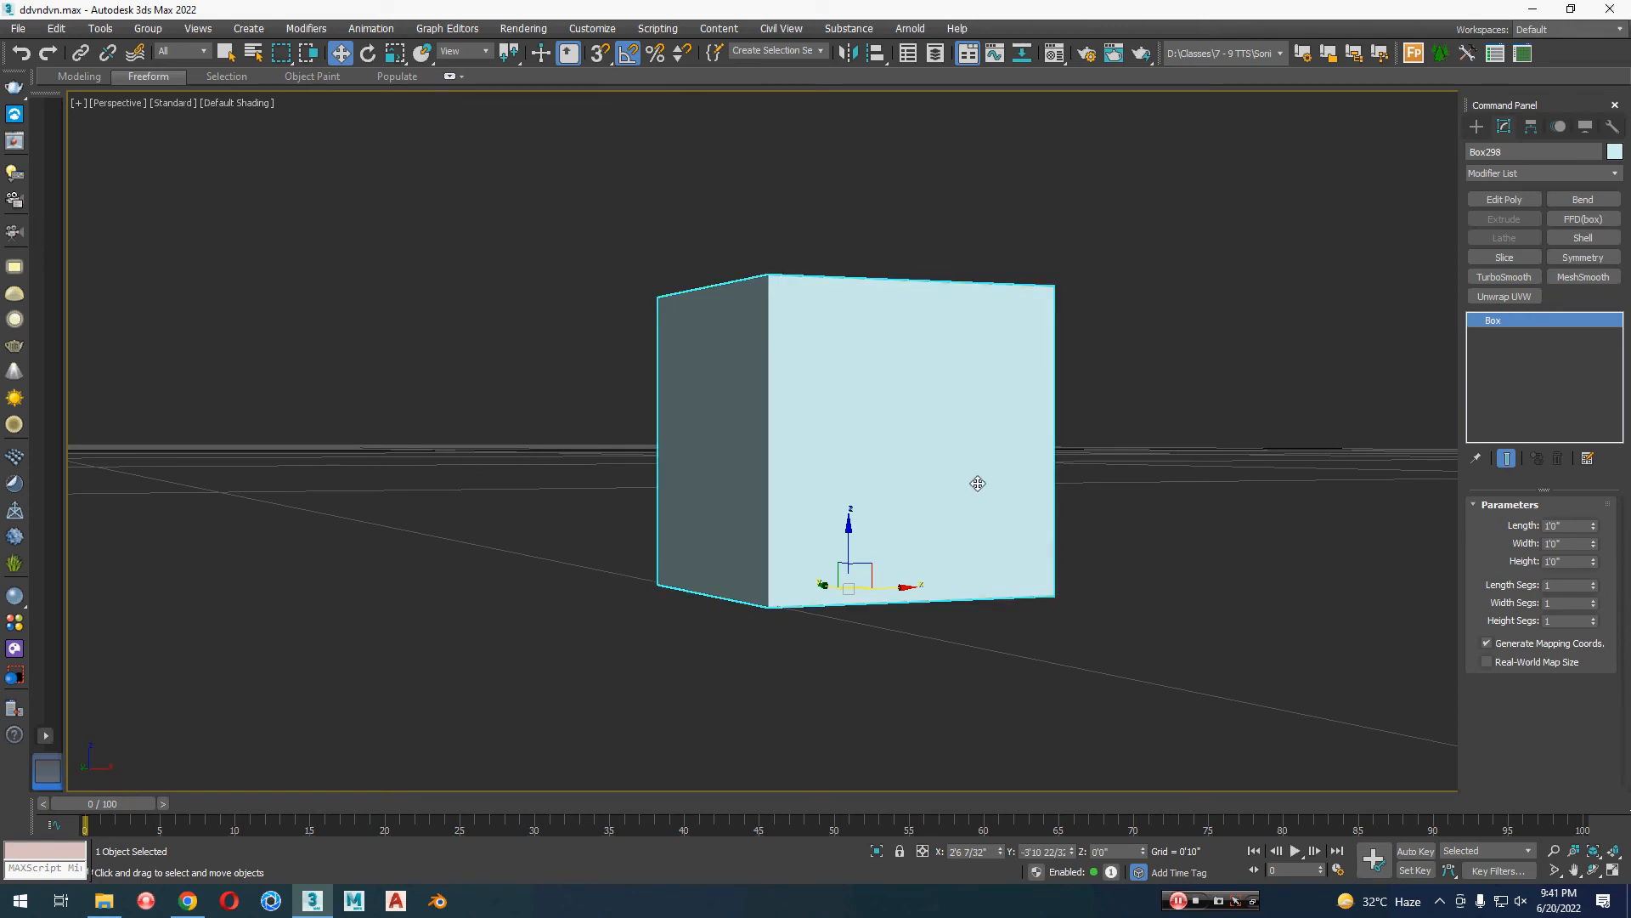
pyautogui.press('Delete')
# Step: Examine the house model from the front, from above and from its side
pyautogui.scroll(-3, 977, 483)
pyautogui.press('z')
pyautogui.keyDown('alt'); pyautogui.moveTo(811, 465); pyautogui.dragTo(1203, 493, button='middle'); pyautogui.keyUp('alt')
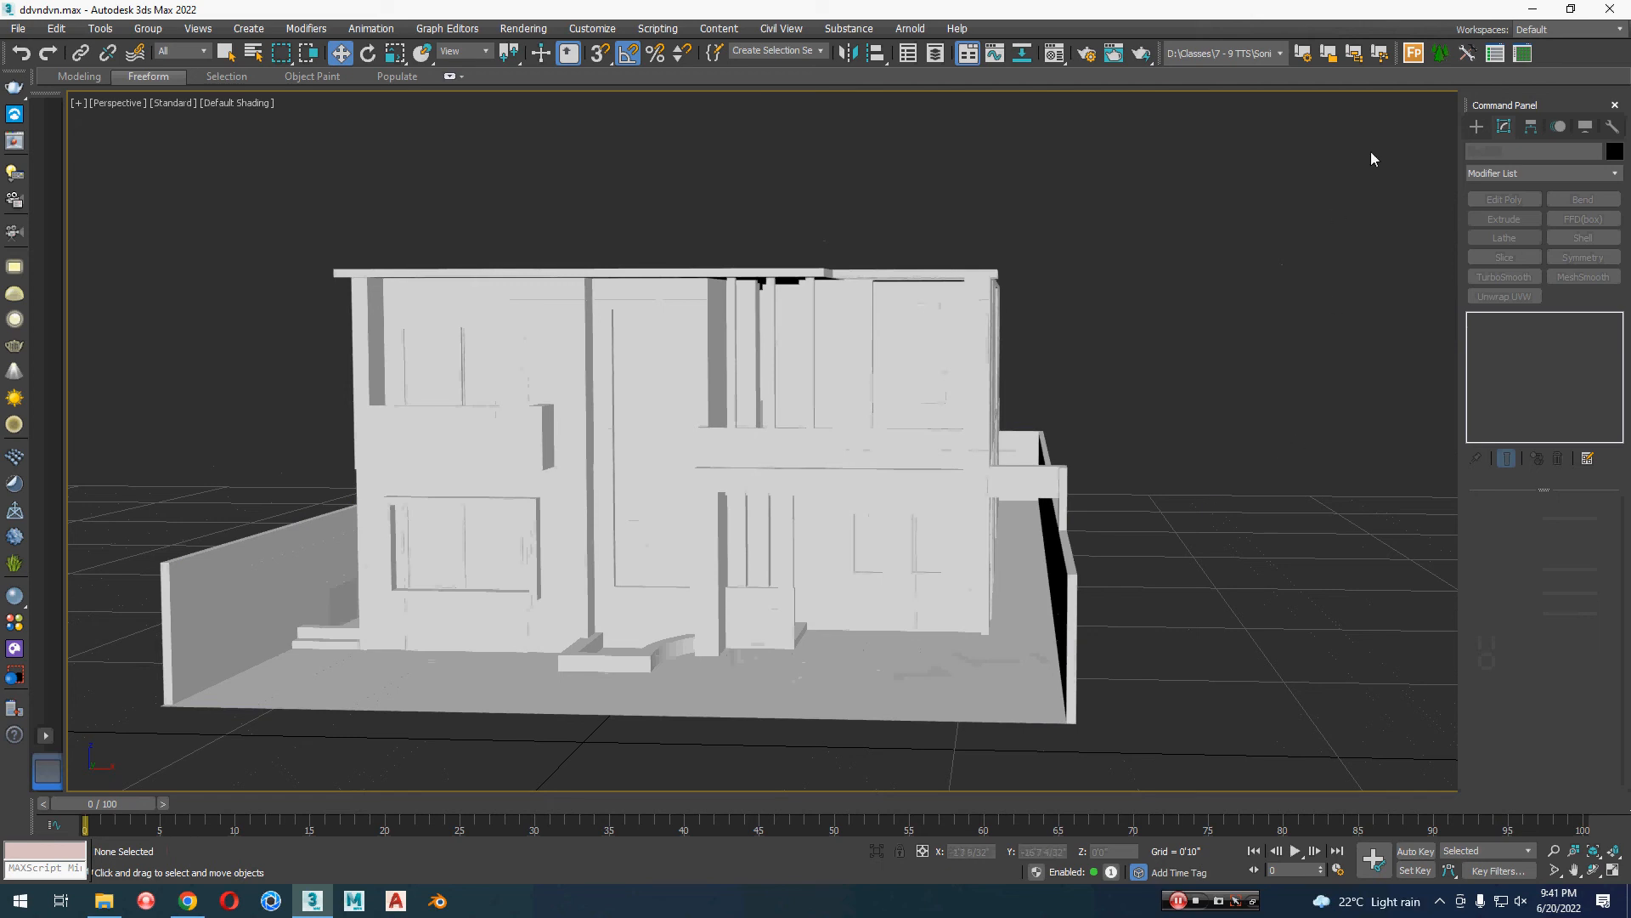
pyautogui.scroll(-6, 1092, 661)
pyautogui.moveTo(1093, 661); pyautogui.dragTo(801, 546, button='middle')
pyautogui.scroll(-3, 885, 630)
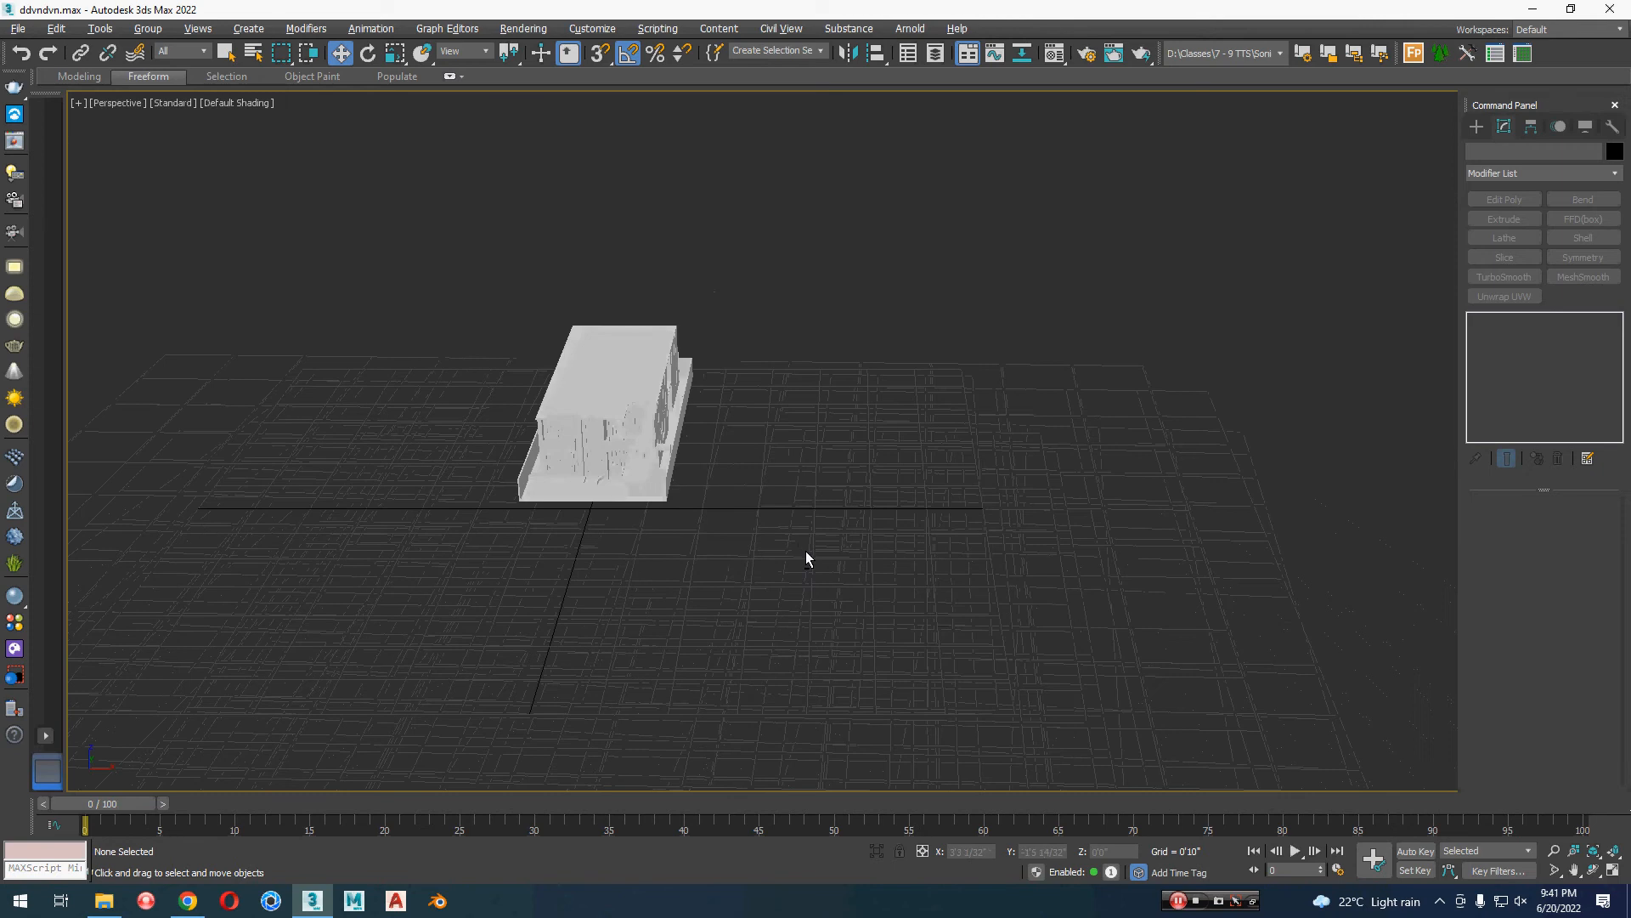
pyautogui.scroll(4, 583, 533)
pyautogui.moveTo(588, 533); pyautogui.dragTo(612, 621, button='middle')
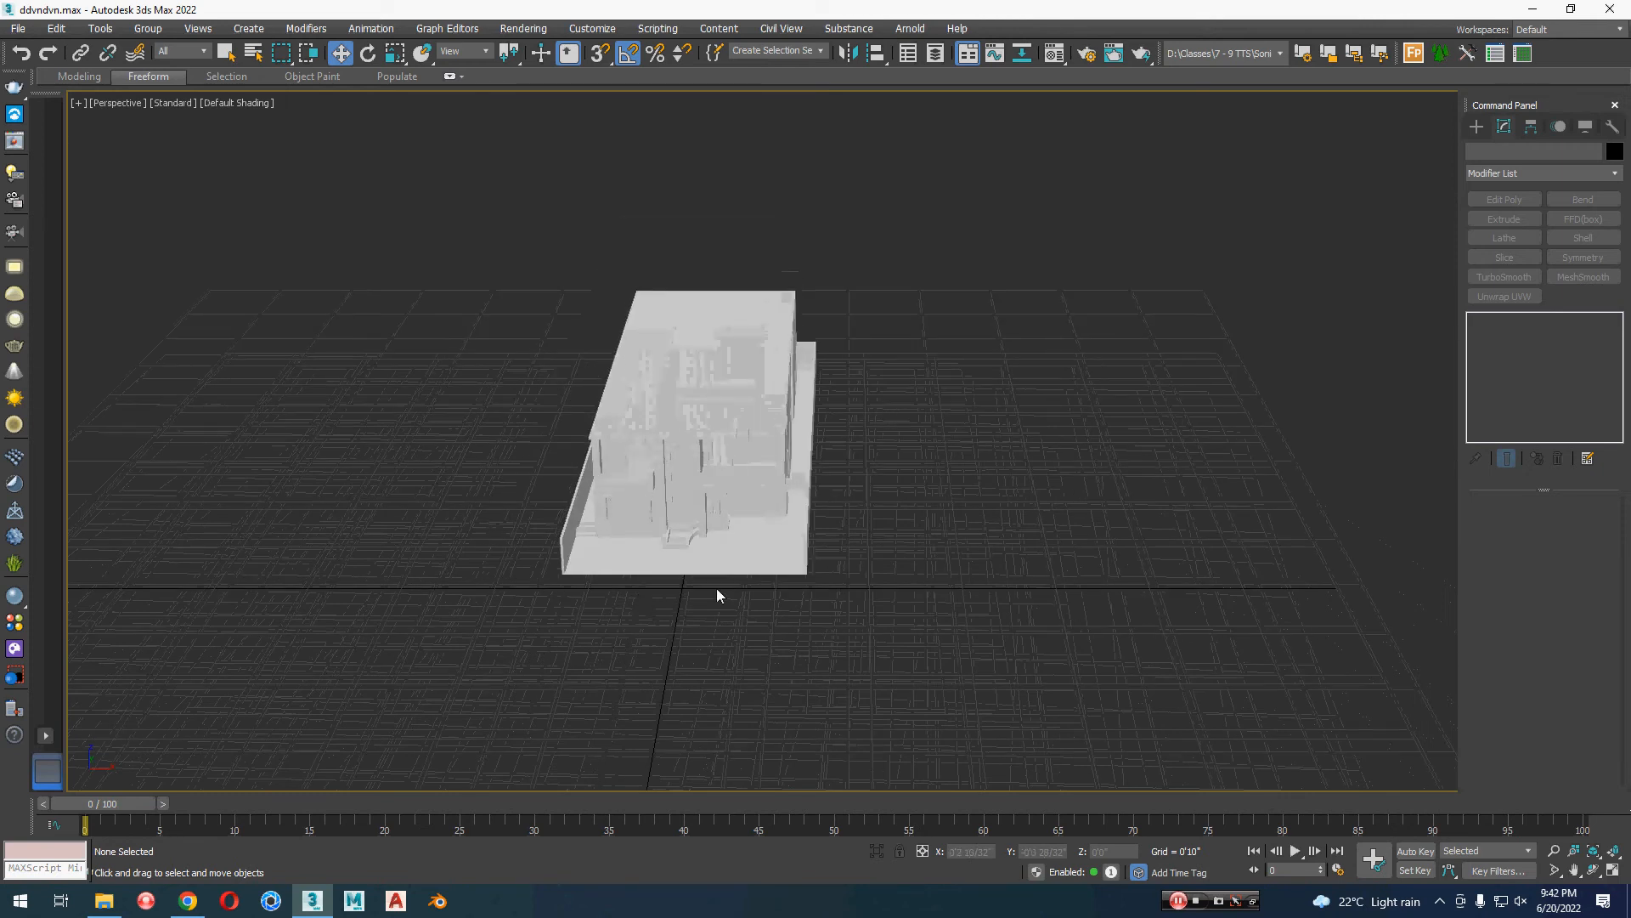
pyautogui.scroll(4, 663, 566)
pyautogui.moveTo(692, 564)
pyautogui.keyDown('alt'); pyautogui.mouseDown(button='middle')
pyautogui.moveTo(678, 575)
pyautogui.moveTo(670, 560)
pyautogui.mouseUp(button='middle'); pyautogui.keyUp('alt')
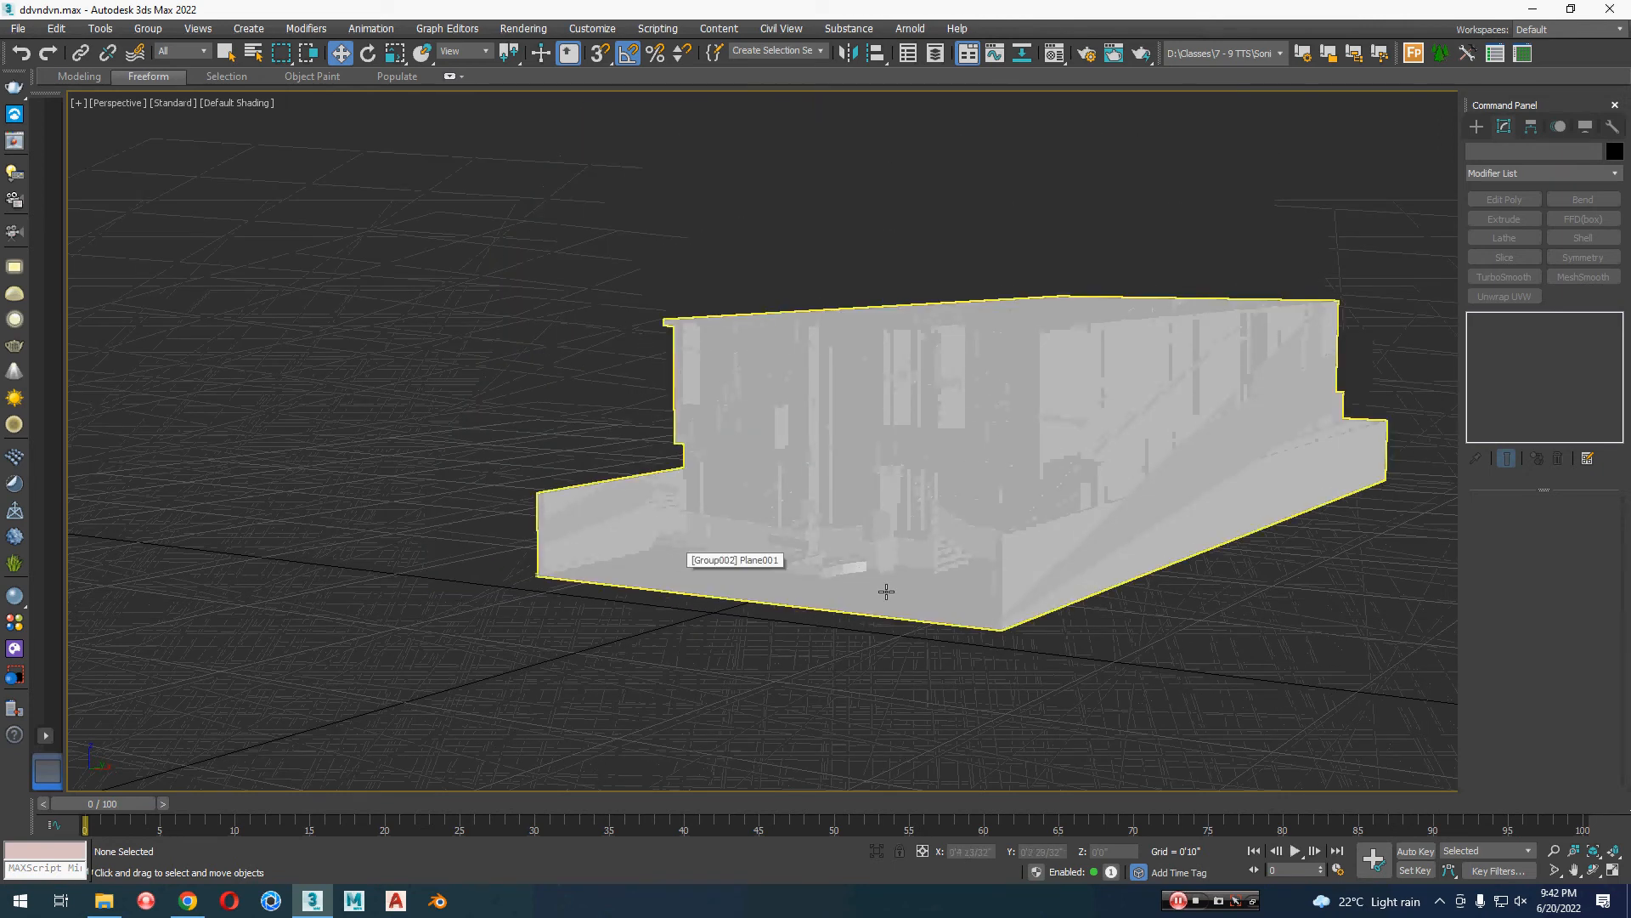
# Step: Show edged faces in the viewport and set the house group's object color to black
pyautogui.click(1011, 586)
pyautogui.keyDown('alt'); pyautogui.moveTo(1010, 593); pyautogui.dragTo(1027, 625, button='middle'); pyautogui.keyUp('alt')
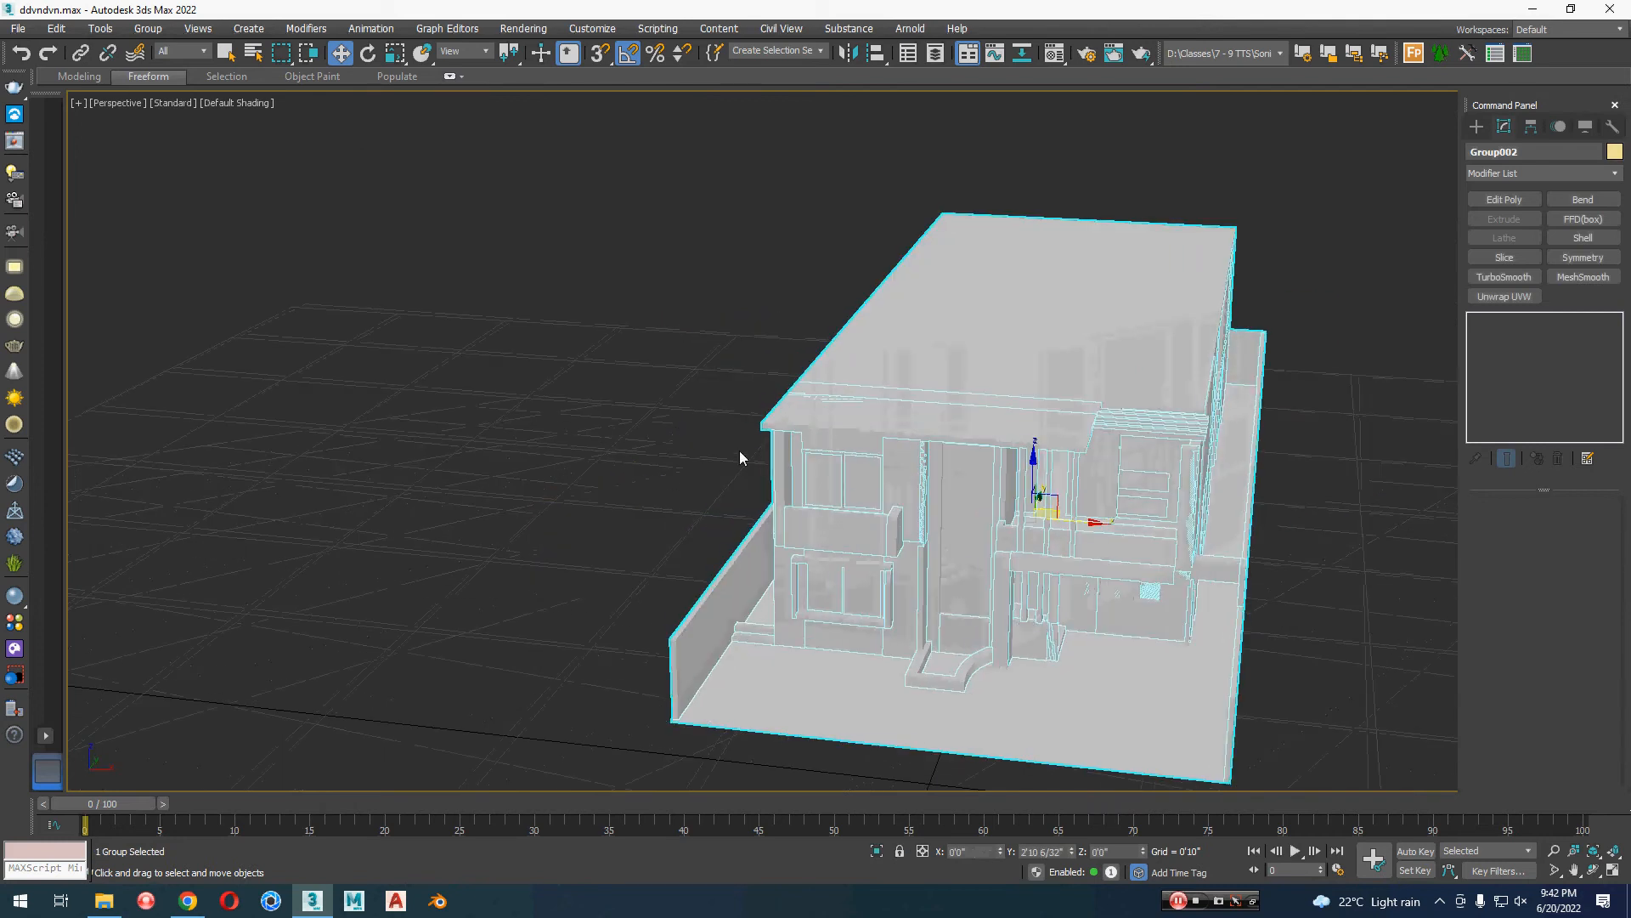
pyautogui.keyDown('alt'); pyautogui.moveTo(739, 450); pyautogui.dragTo(848, 449, button='middle'); pyautogui.keyUp('alt')
pyautogui.press('F4')
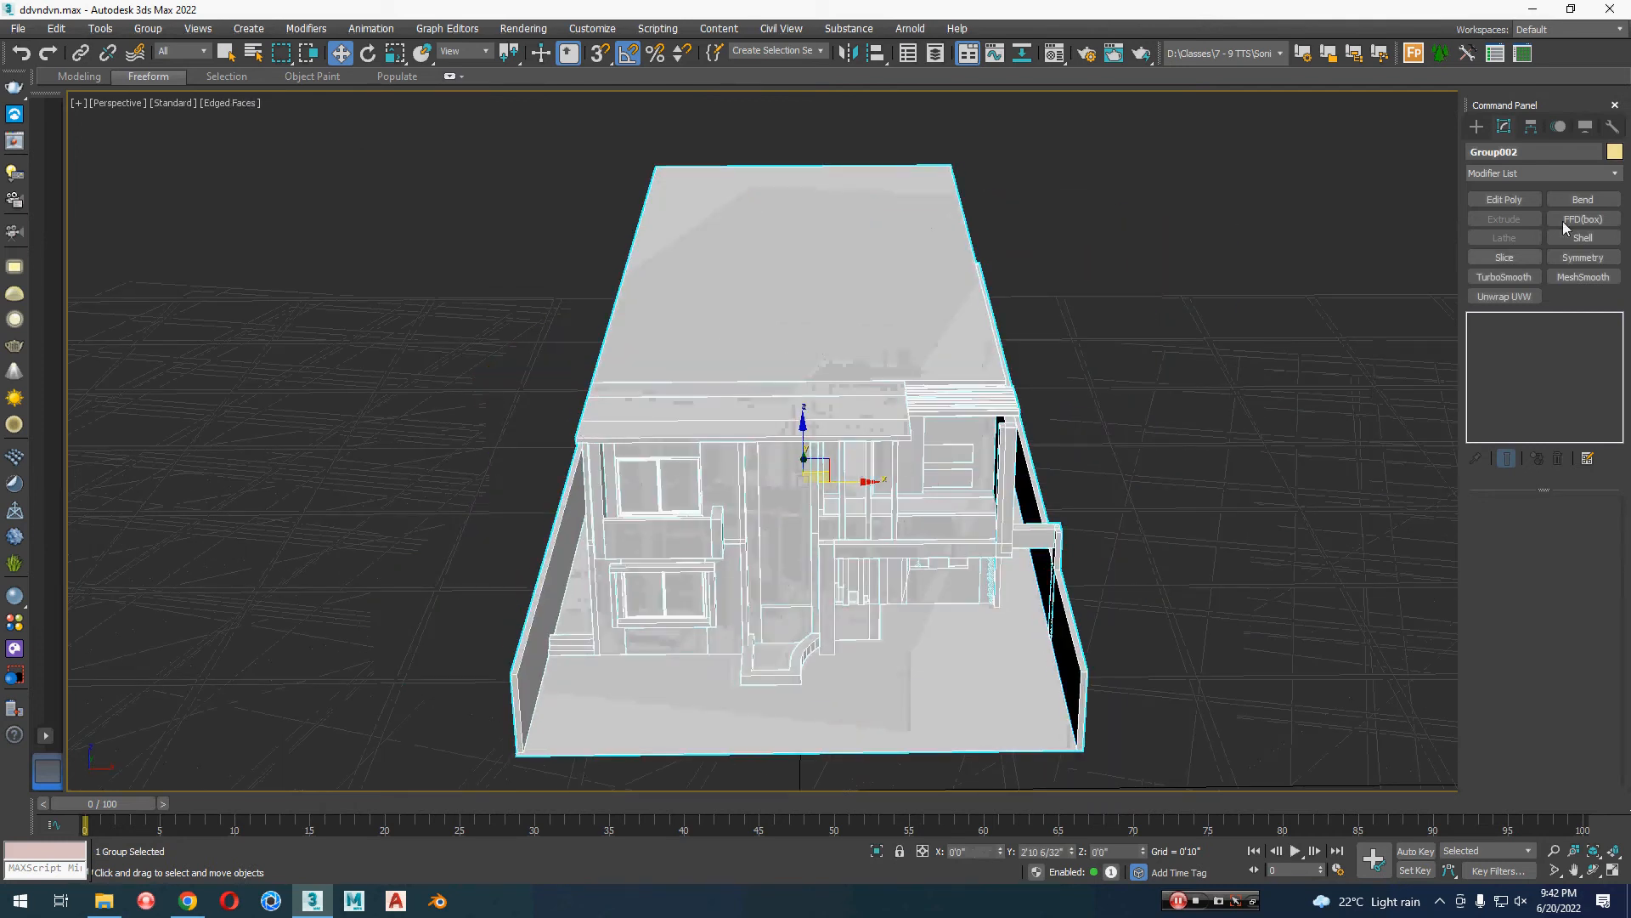
pyautogui.click(1615, 152)
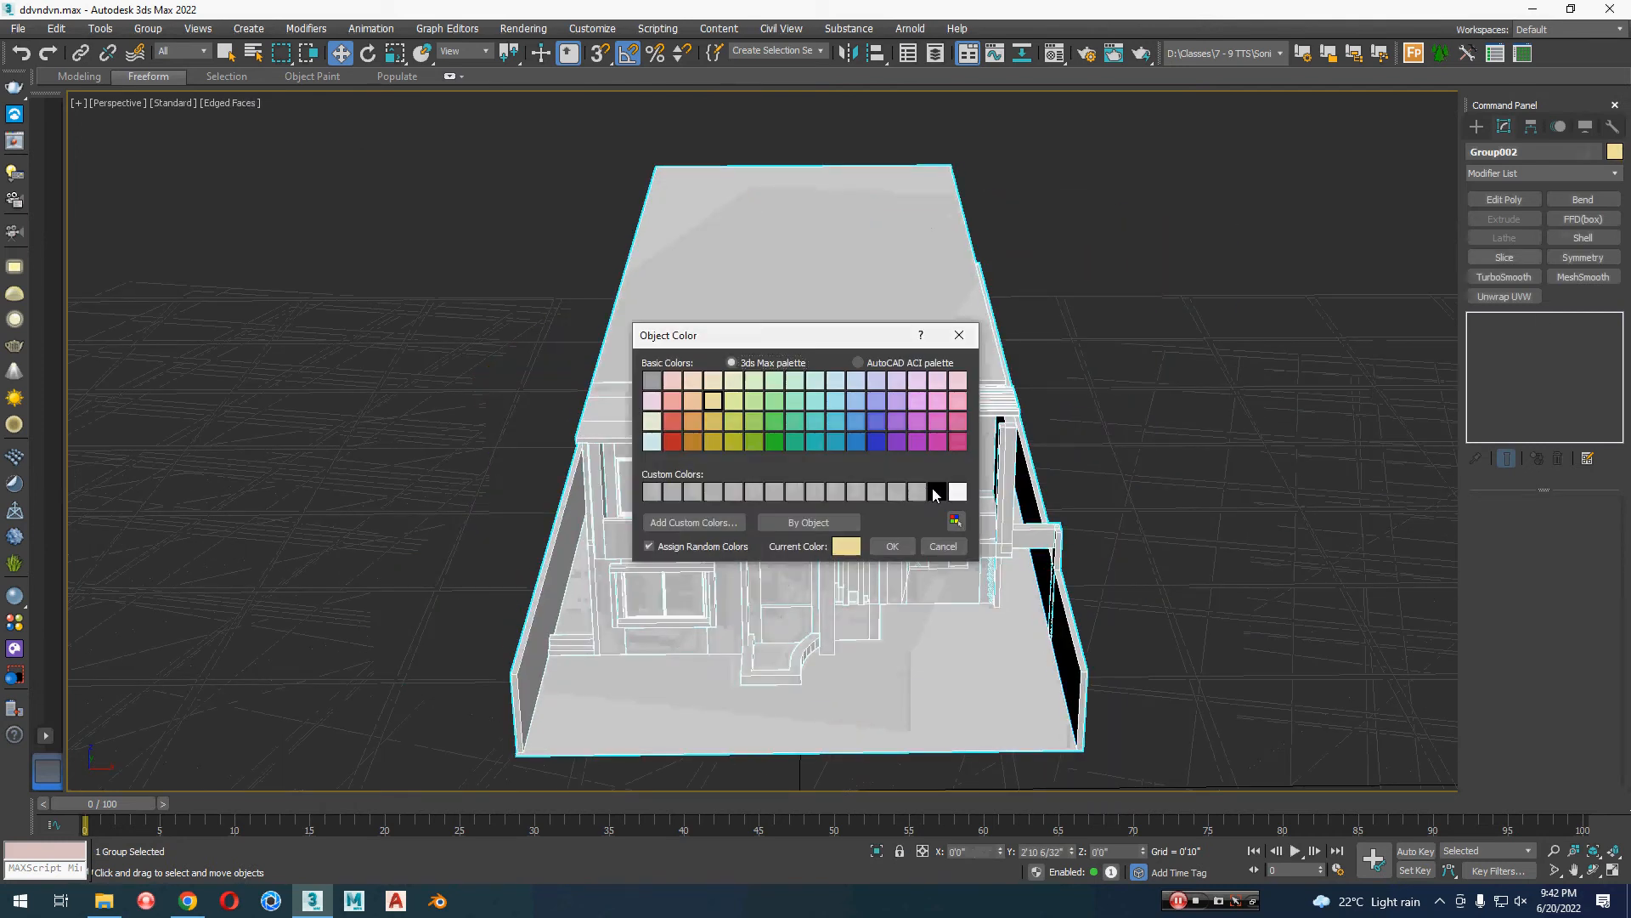
pyautogui.click(936, 492)
pyautogui.click(892, 546)
pyautogui.click(1176, 570)
pyautogui.keyDown('alt'); pyautogui.moveTo(1195, 620); pyautogui.dragTo(1161, 495, button='middle'); pyautogui.keyUp('alt')
# Step: Ungroup the house model into its separate objects and clear the selection
pyautogui.click(964, 523)
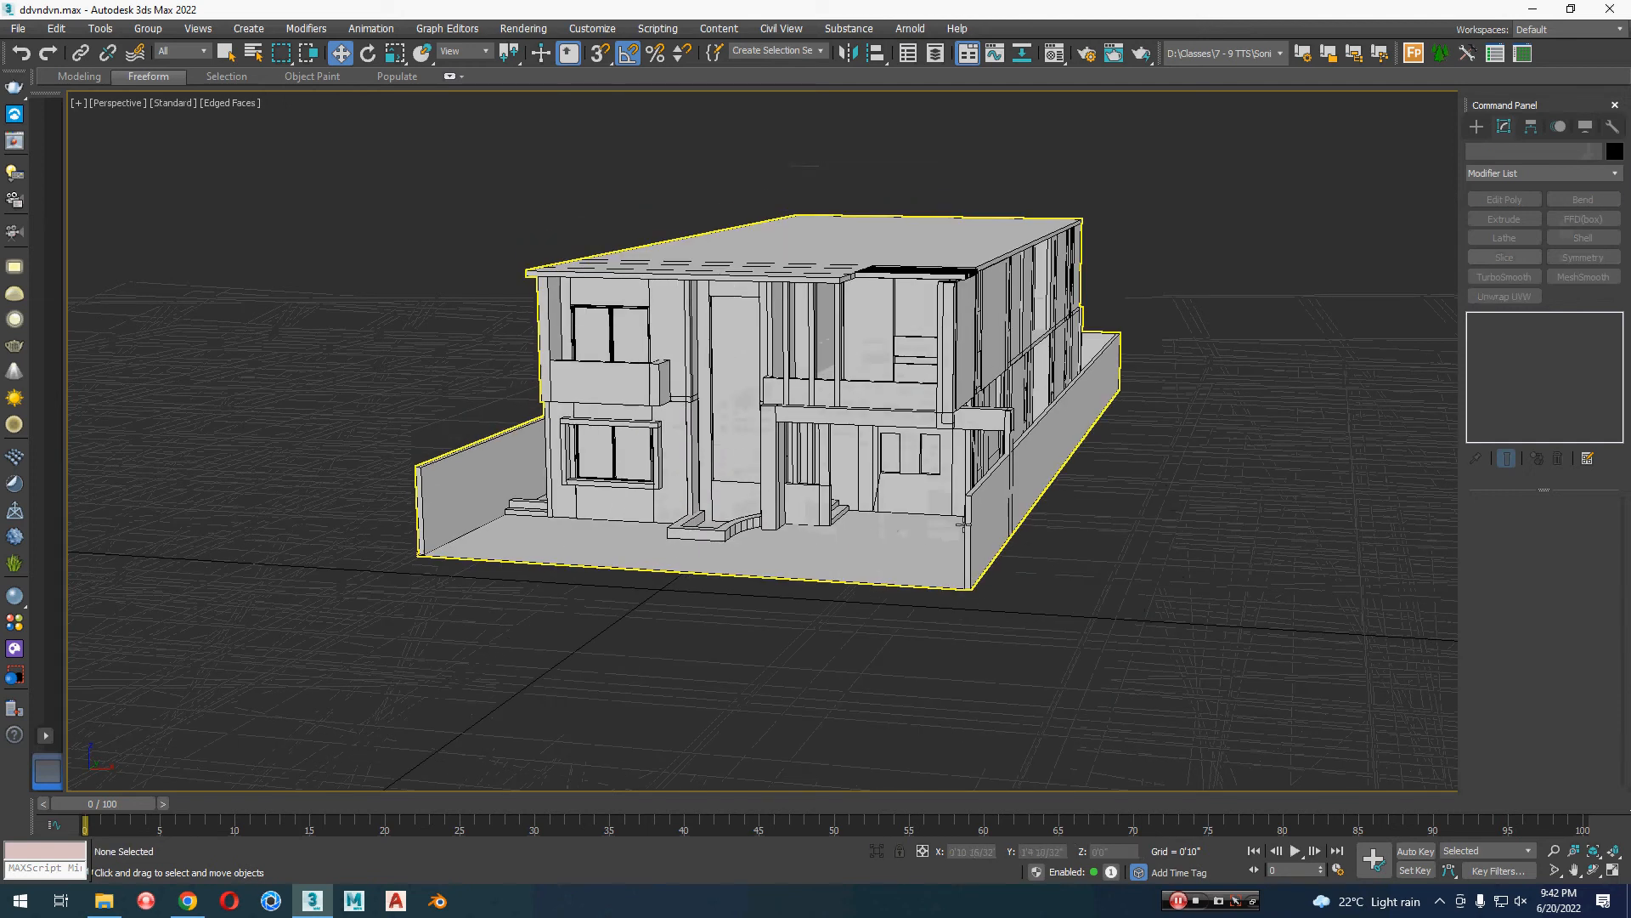
pyautogui.click(964, 524)
pyautogui.press('q')
pyautogui.click(151, 30)
pyautogui.click(164, 75)
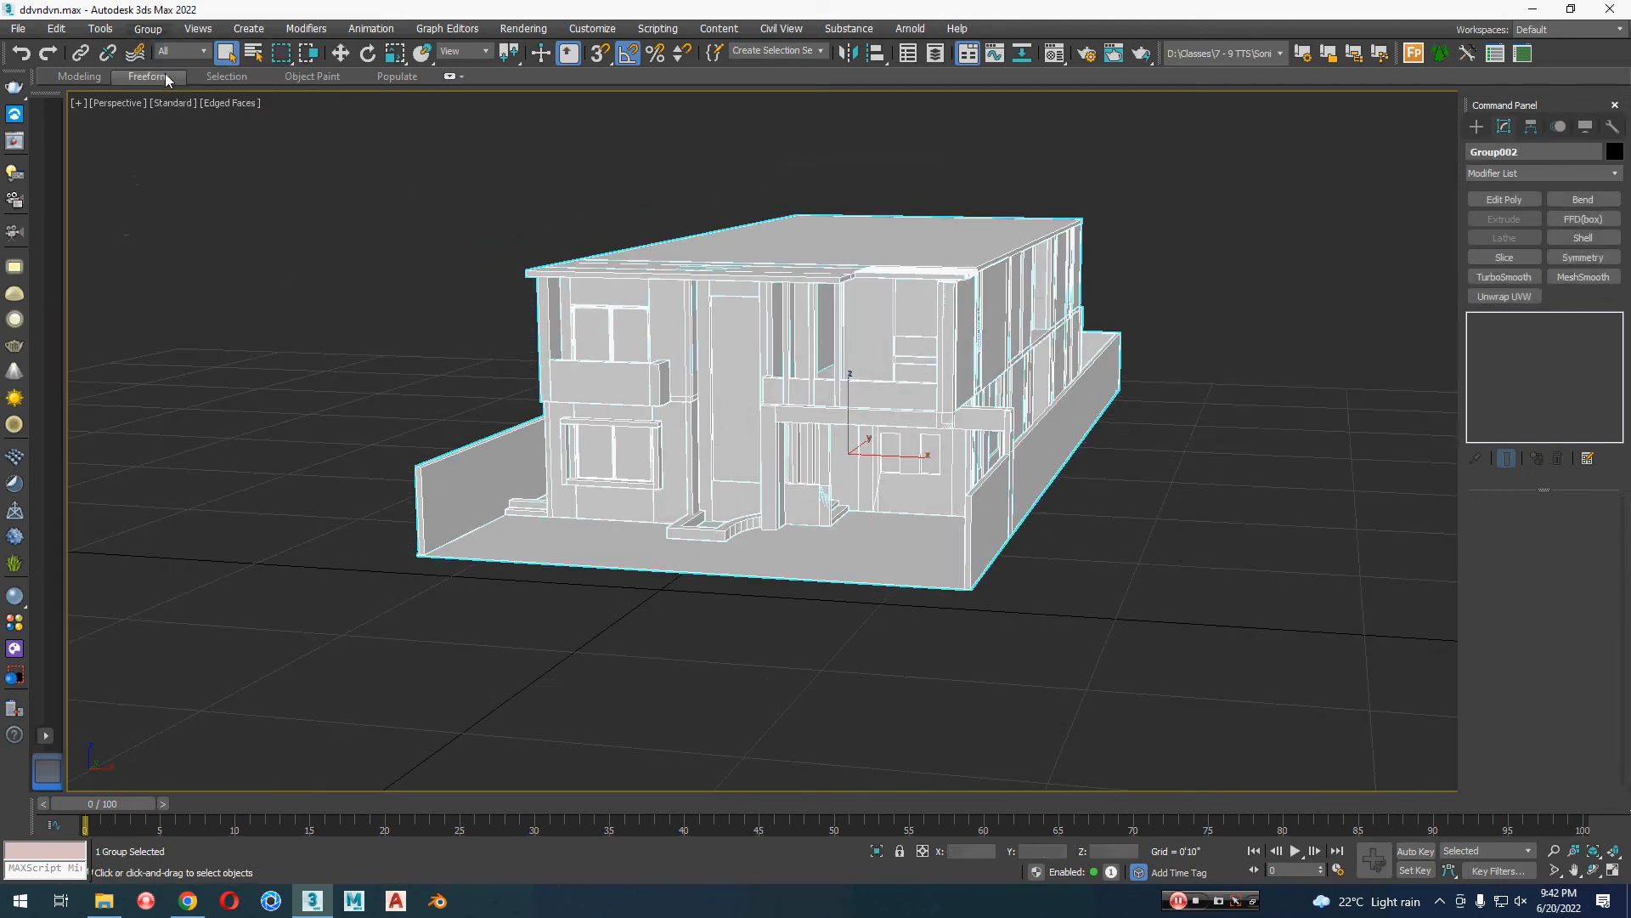
pyautogui.click(1026, 689)
pyautogui.keyDown('alt'); pyautogui.moveTo(1026, 690); pyautogui.dragTo(1048, 695, button='middle'); pyautogui.keyUp('alt')
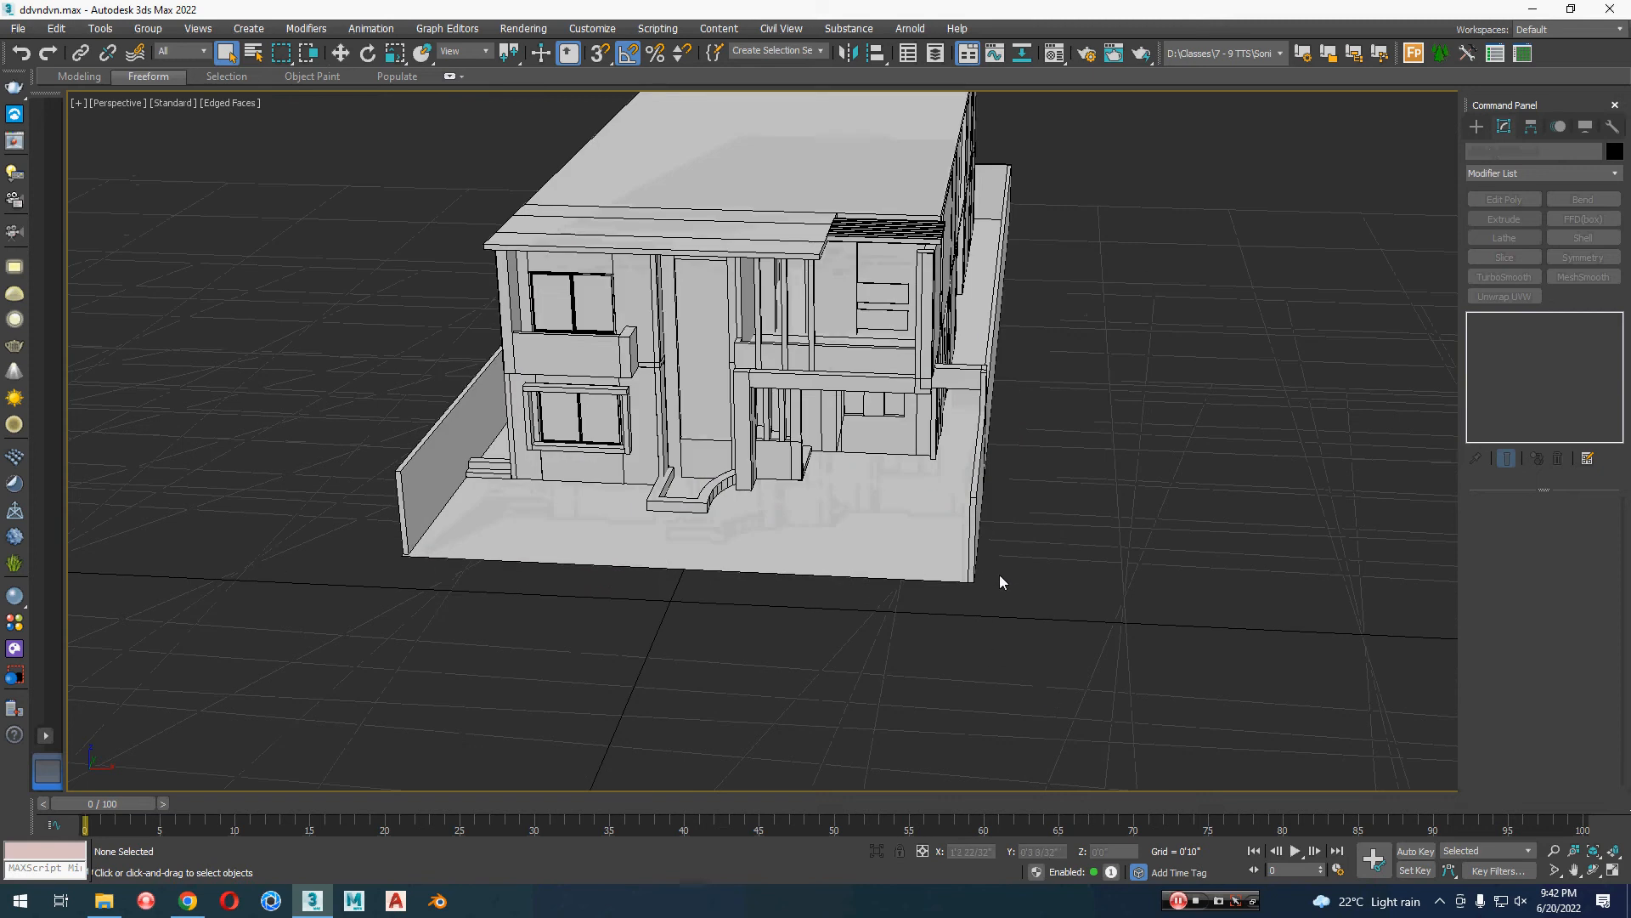
# Step: Clone the long boundary wall beside the house to the front of the plot and rotate the copy -90 degrees about Z
pyautogui.click(953, 556)
pyautogui.keyDown('alt'); pyautogui.moveTo(1155, 624); pyautogui.dragTo(611, 458, button='middle'); pyautogui.keyUp('alt')
pyautogui.click(342, 376)
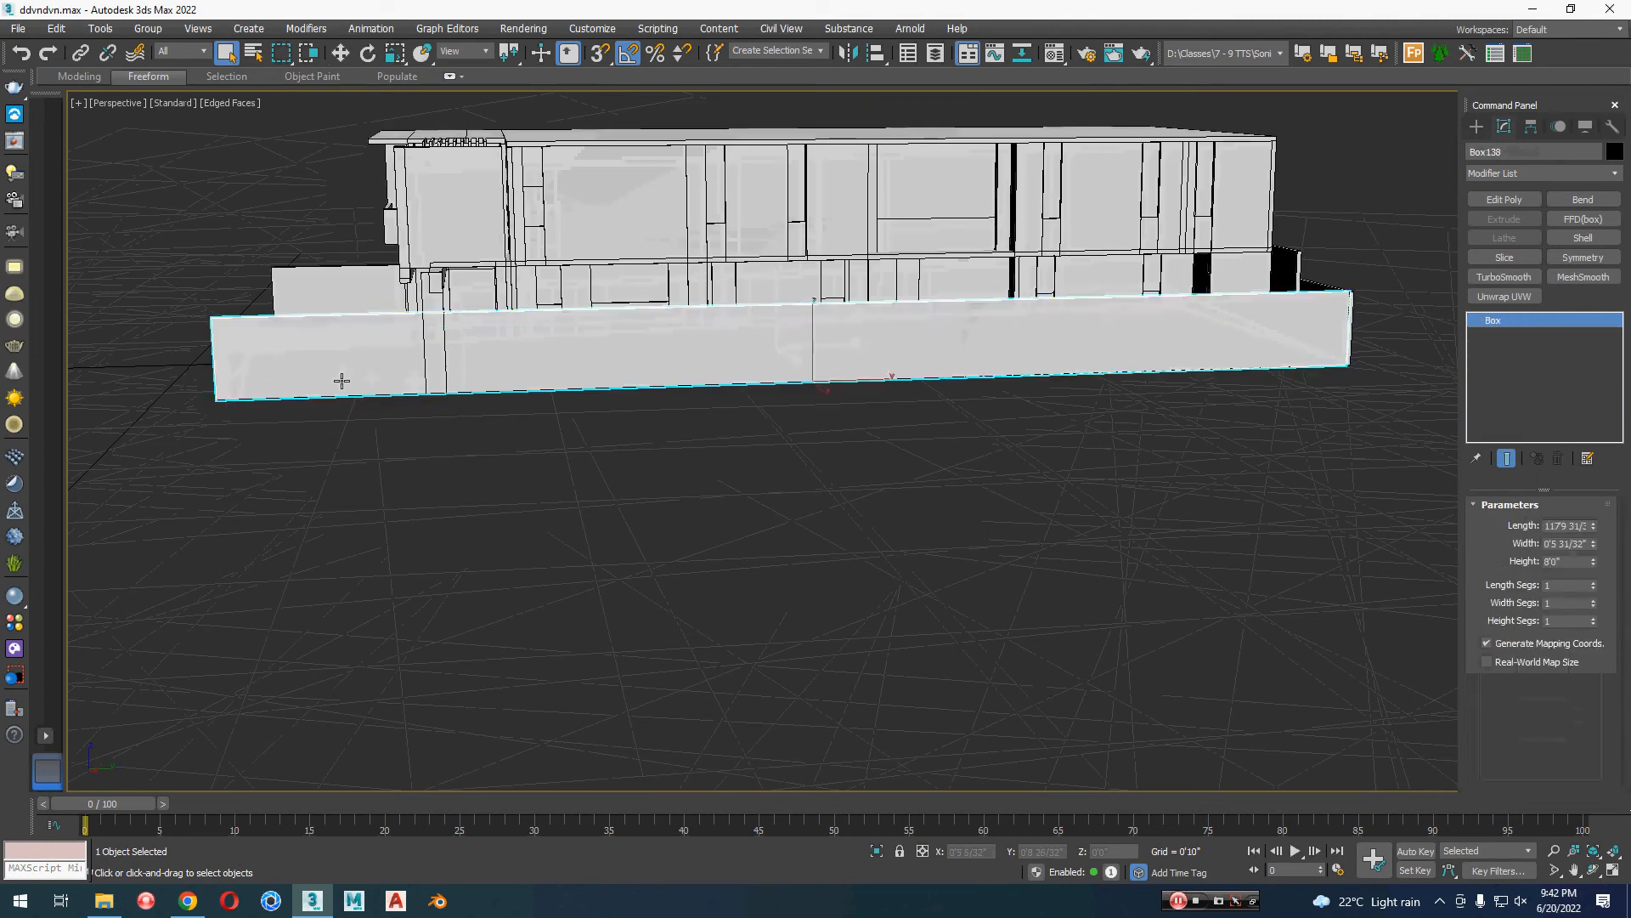
pyautogui.keyDown('alt'); pyautogui.moveTo(341, 380); pyautogui.dragTo(670, 450, button='middle'); pyautogui.keyUp('alt')
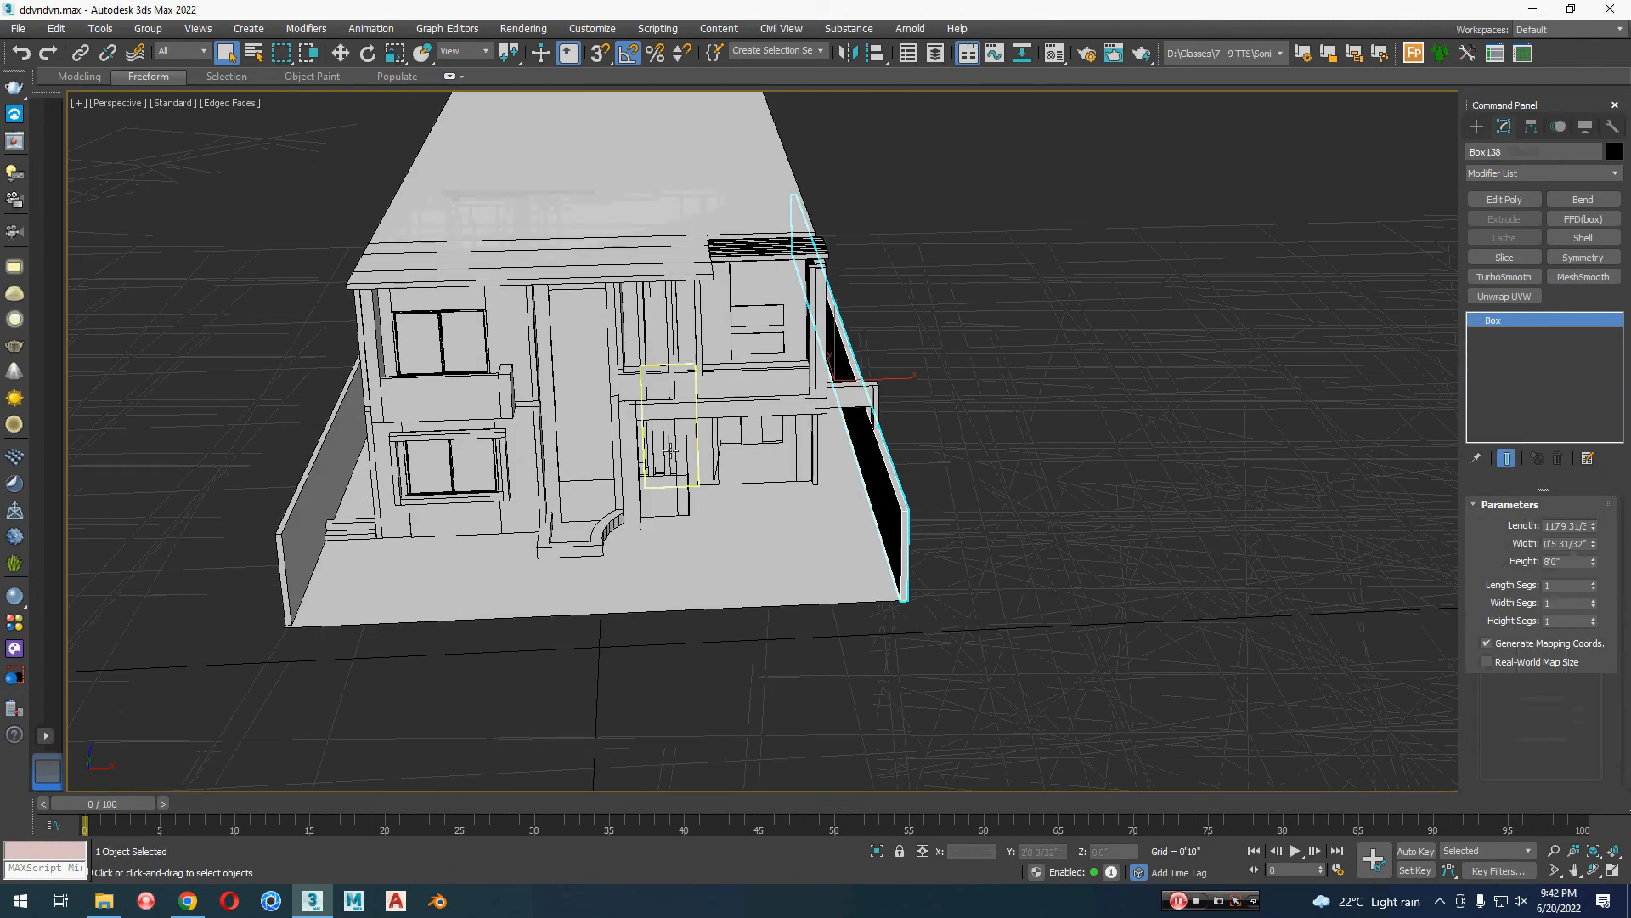
pyautogui.press('w')
pyautogui.moveTo(849, 370)
pyautogui.keyDown('shift'); pyautogui.mouseDown()
pyautogui.moveTo(565, 578)
pyautogui.moveTo(484, 582)
pyautogui.mouseUp(); pyautogui.keyUp('shift')
pyautogui.click(816, 522)
pyautogui.press('e')
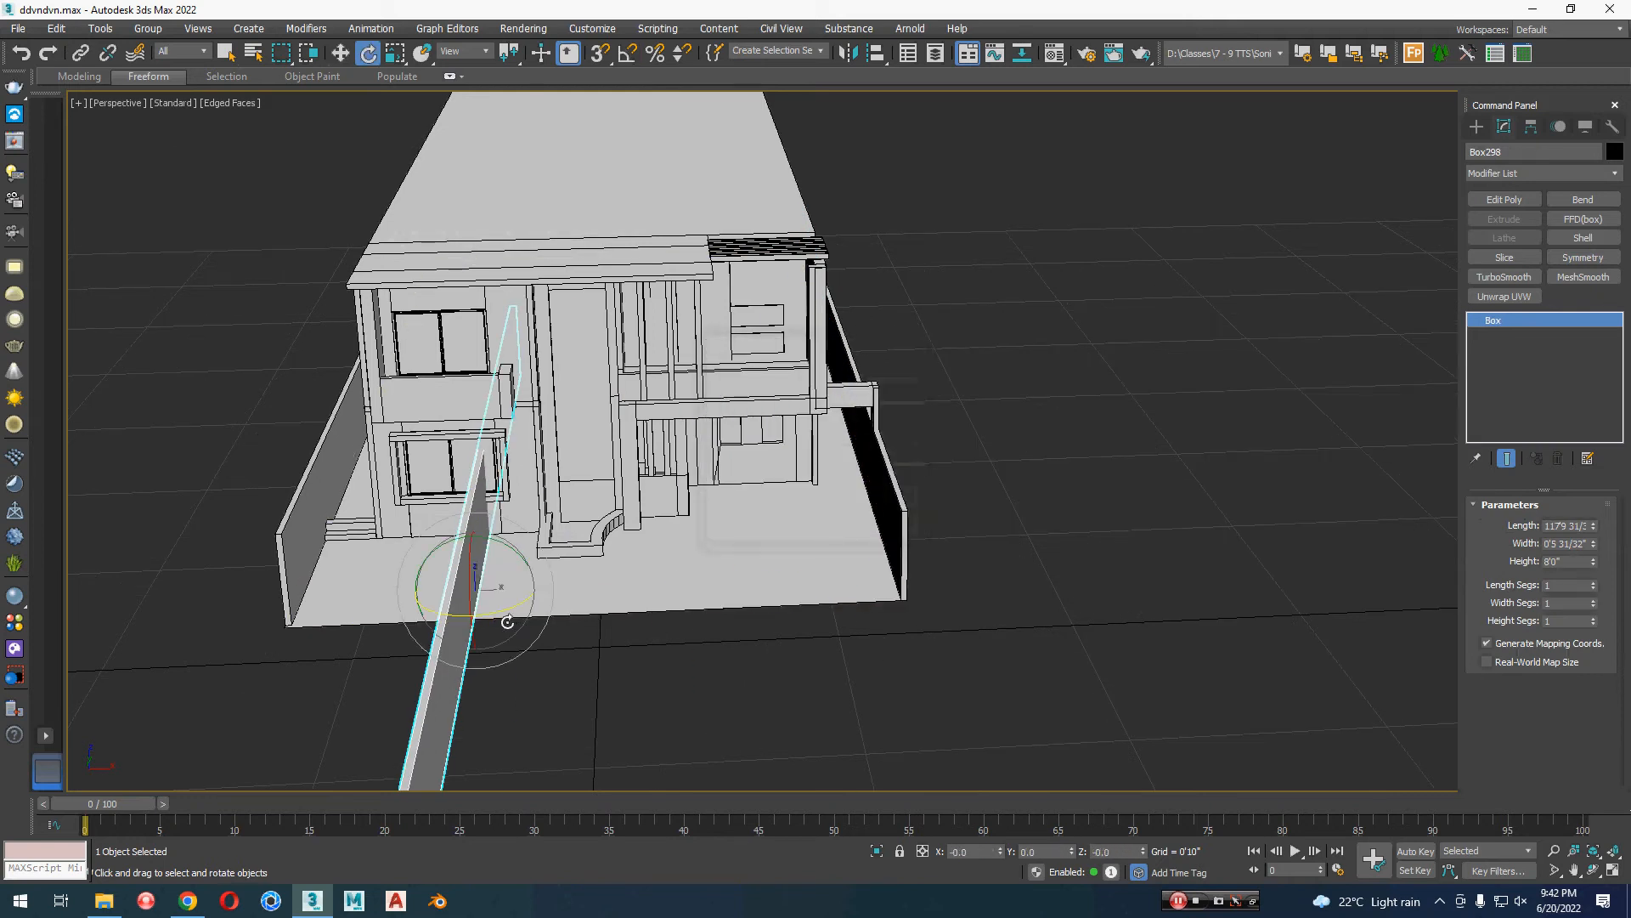
pyautogui.moveTo(498, 609); pyautogui.dragTo(421, 617)
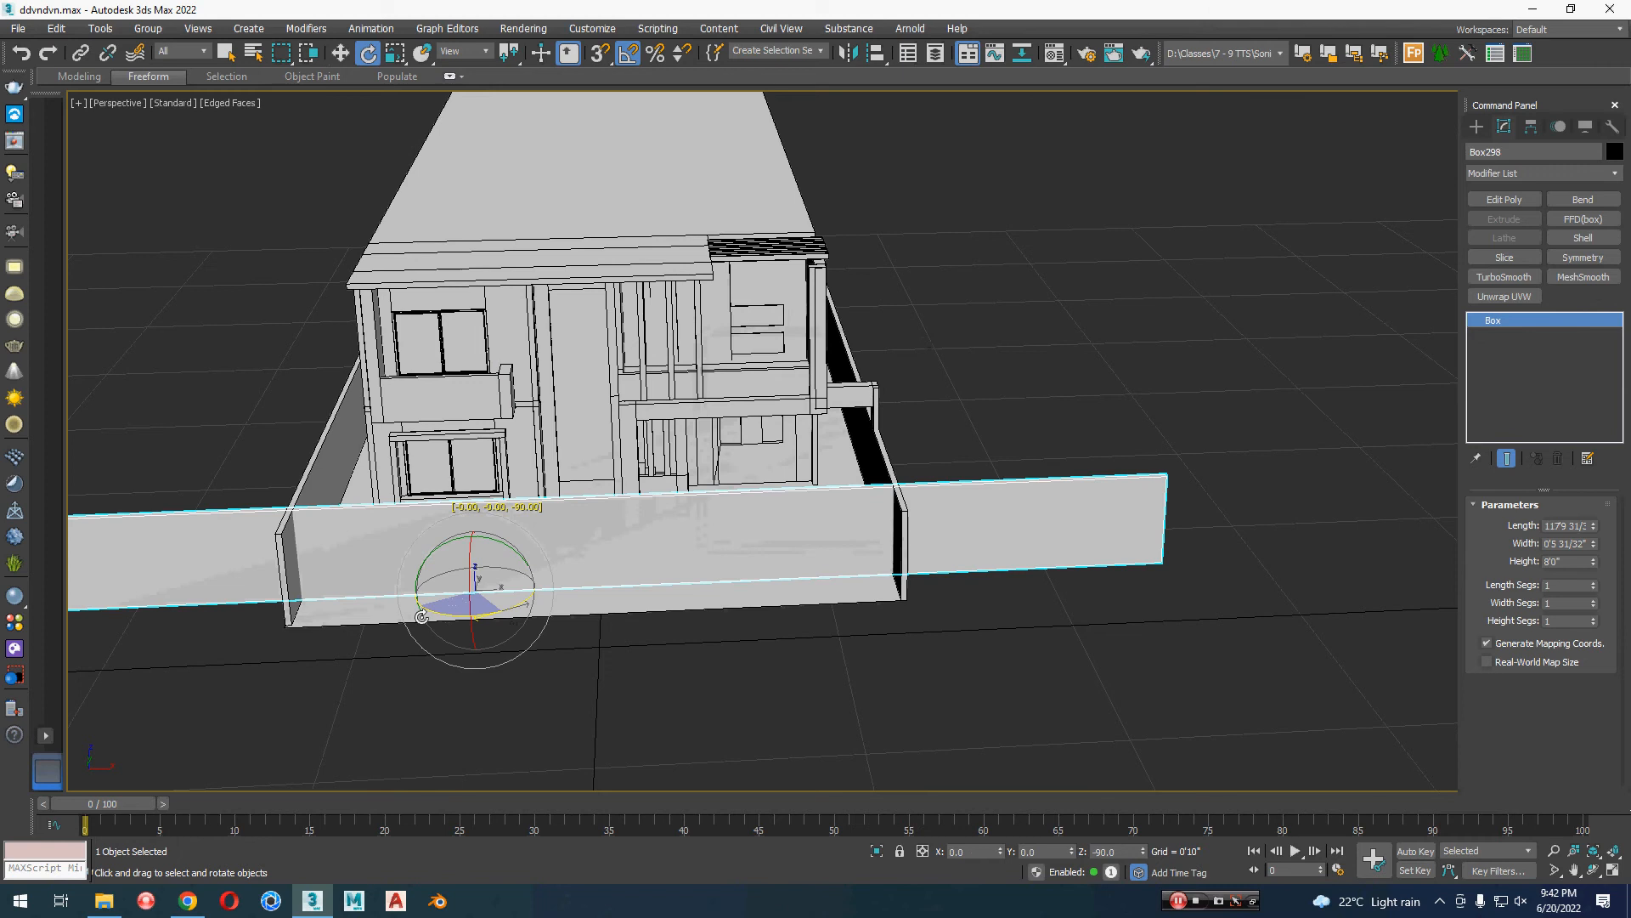
# Step: In the top view with the grid hidden, shorten the copied wall and align it with the plot's front-left corner
pyautogui.press('w')
pyautogui.press('t')
pyautogui.scroll(-5, 988, 606)
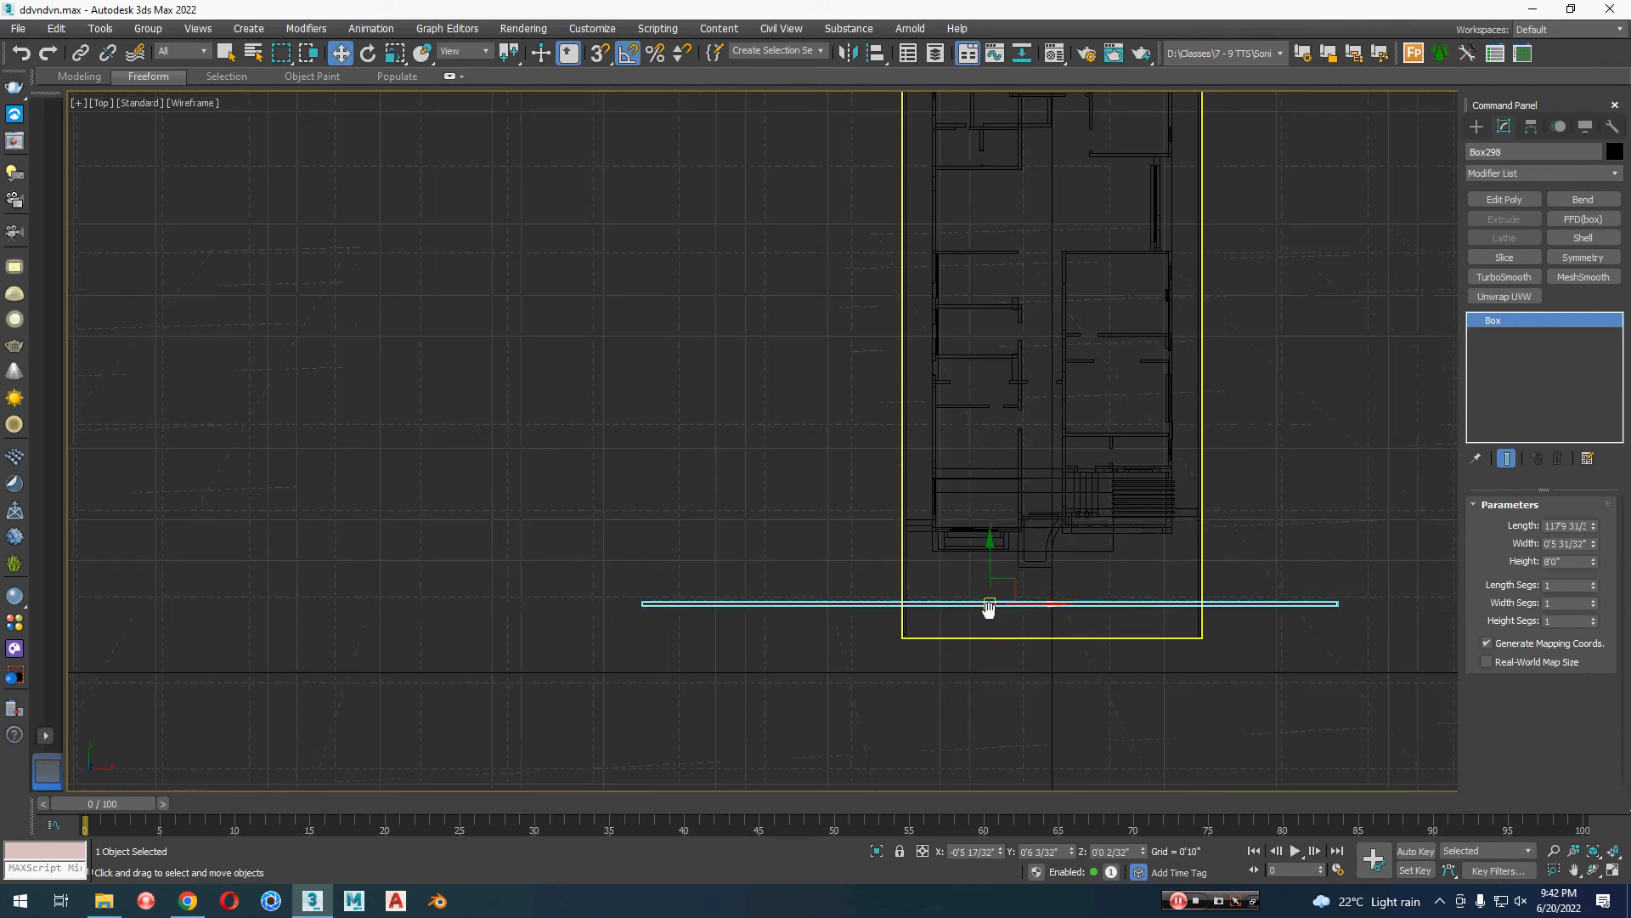
pyautogui.moveTo(988, 606); pyautogui.dragTo(478, 463, button='middle')
pyautogui.scroll(5, 567, 441)
pyautogui.moveTo(569, 433); pyautogui.dragTo(666, 535)
pyautogui.press('g')
pyautogui.press('r')
pyautogui.press('w')
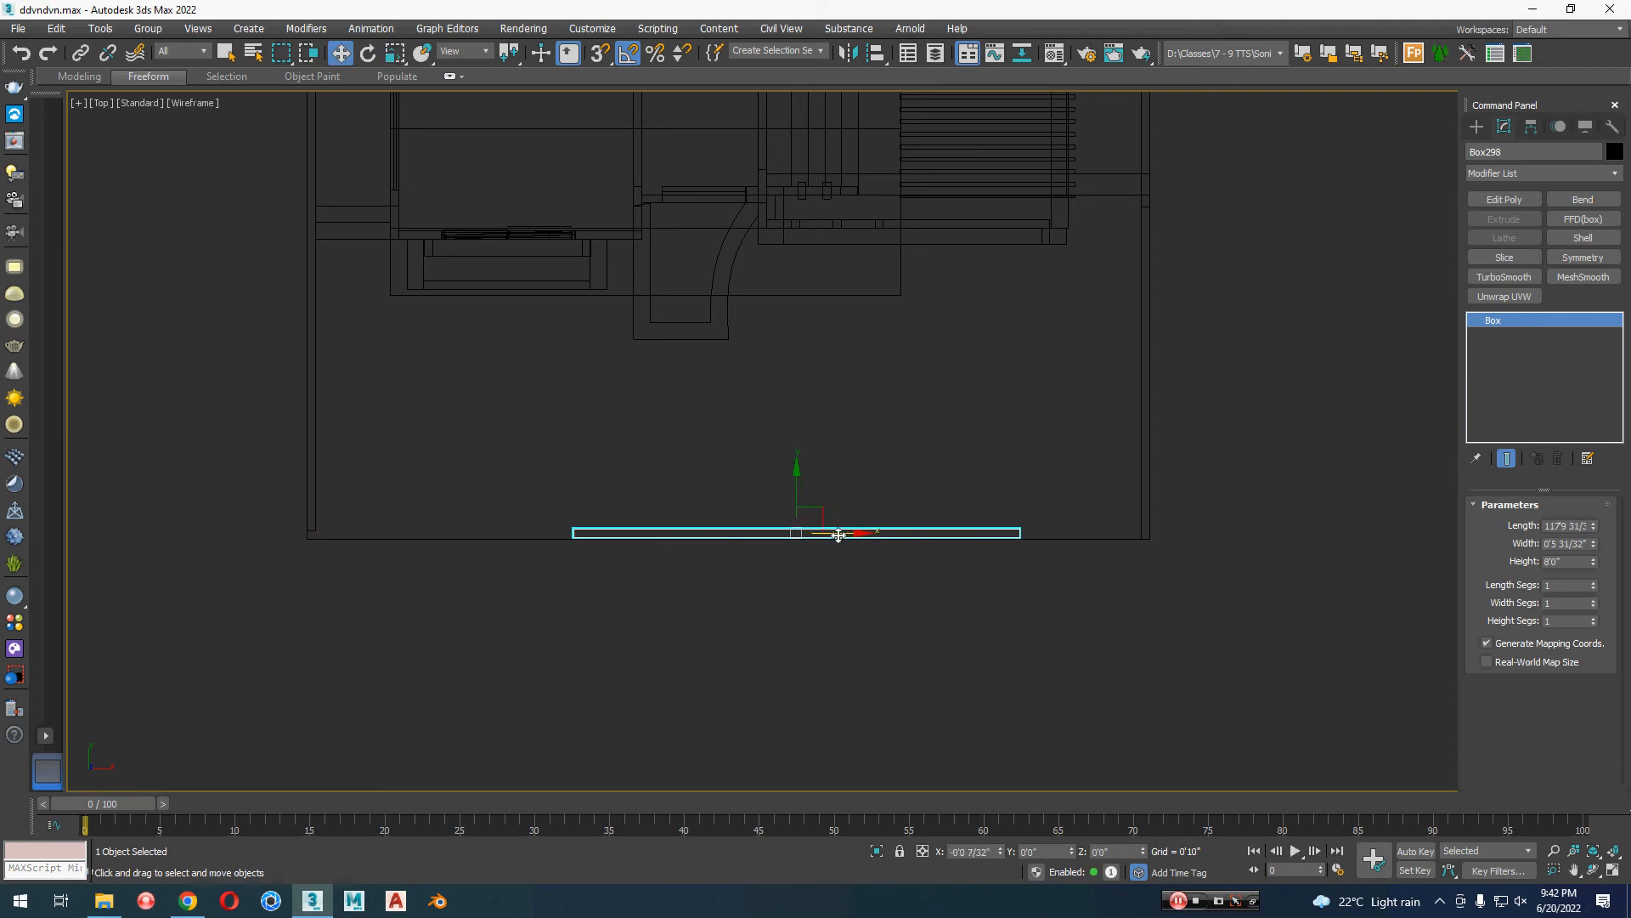
pyautogui.moveTo(838, 536); pyautogui.dragTo(578, 540)
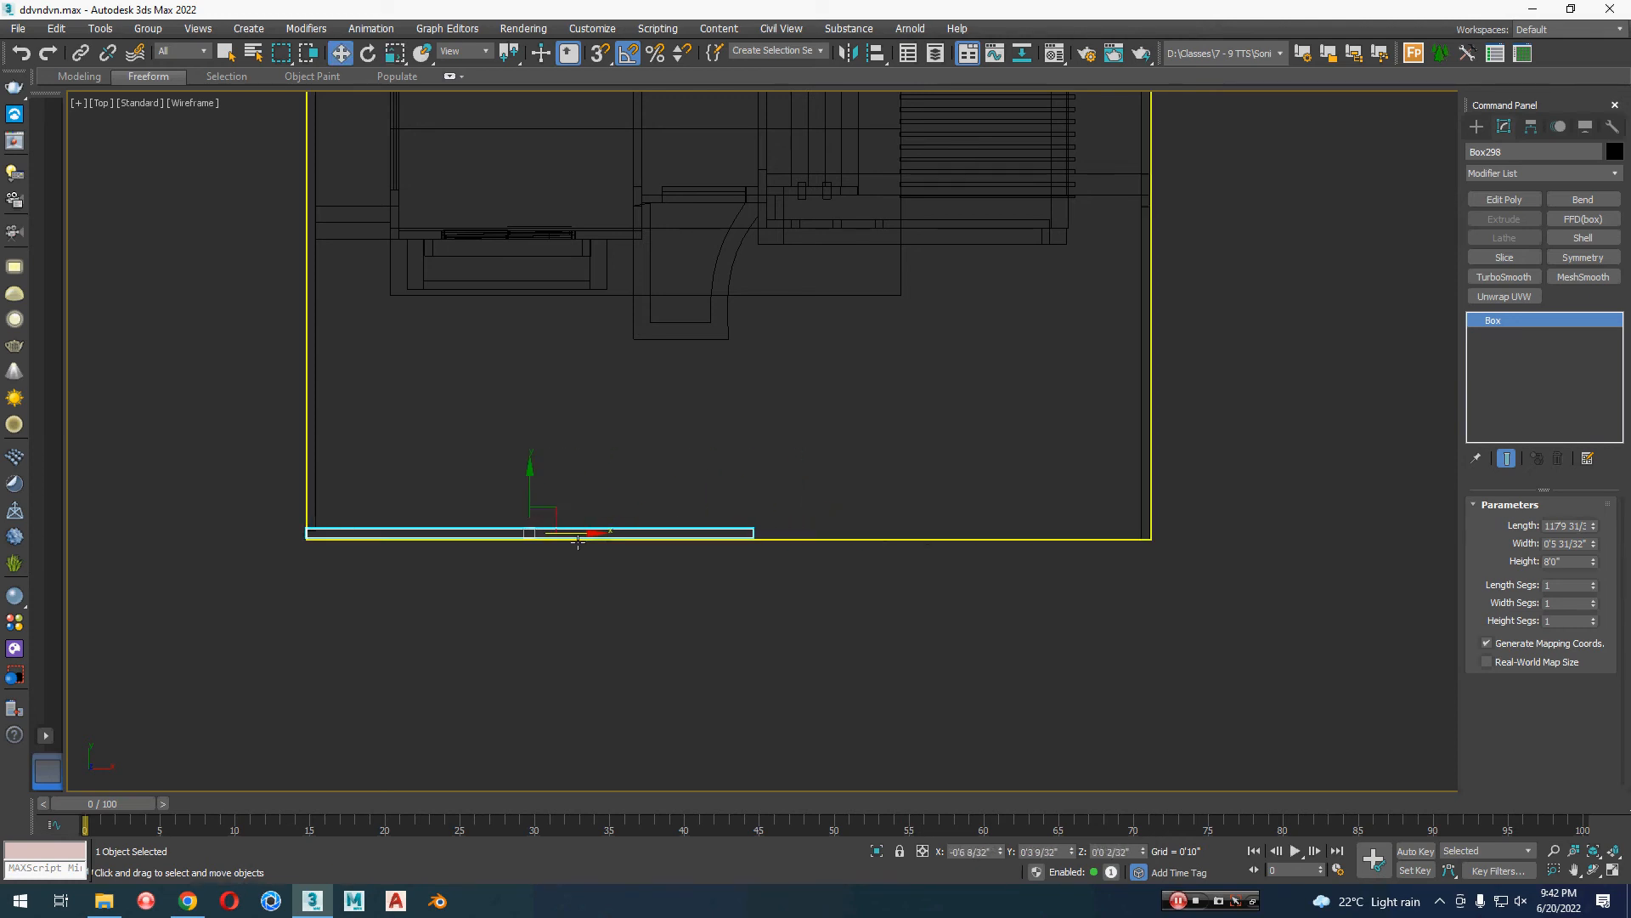
# Step: Move only the pivot of the front wall from its centre to the wall's left end
pyautogui.moveTo(697, 610); pyautogui.dragTo(647, 610, button='middle')
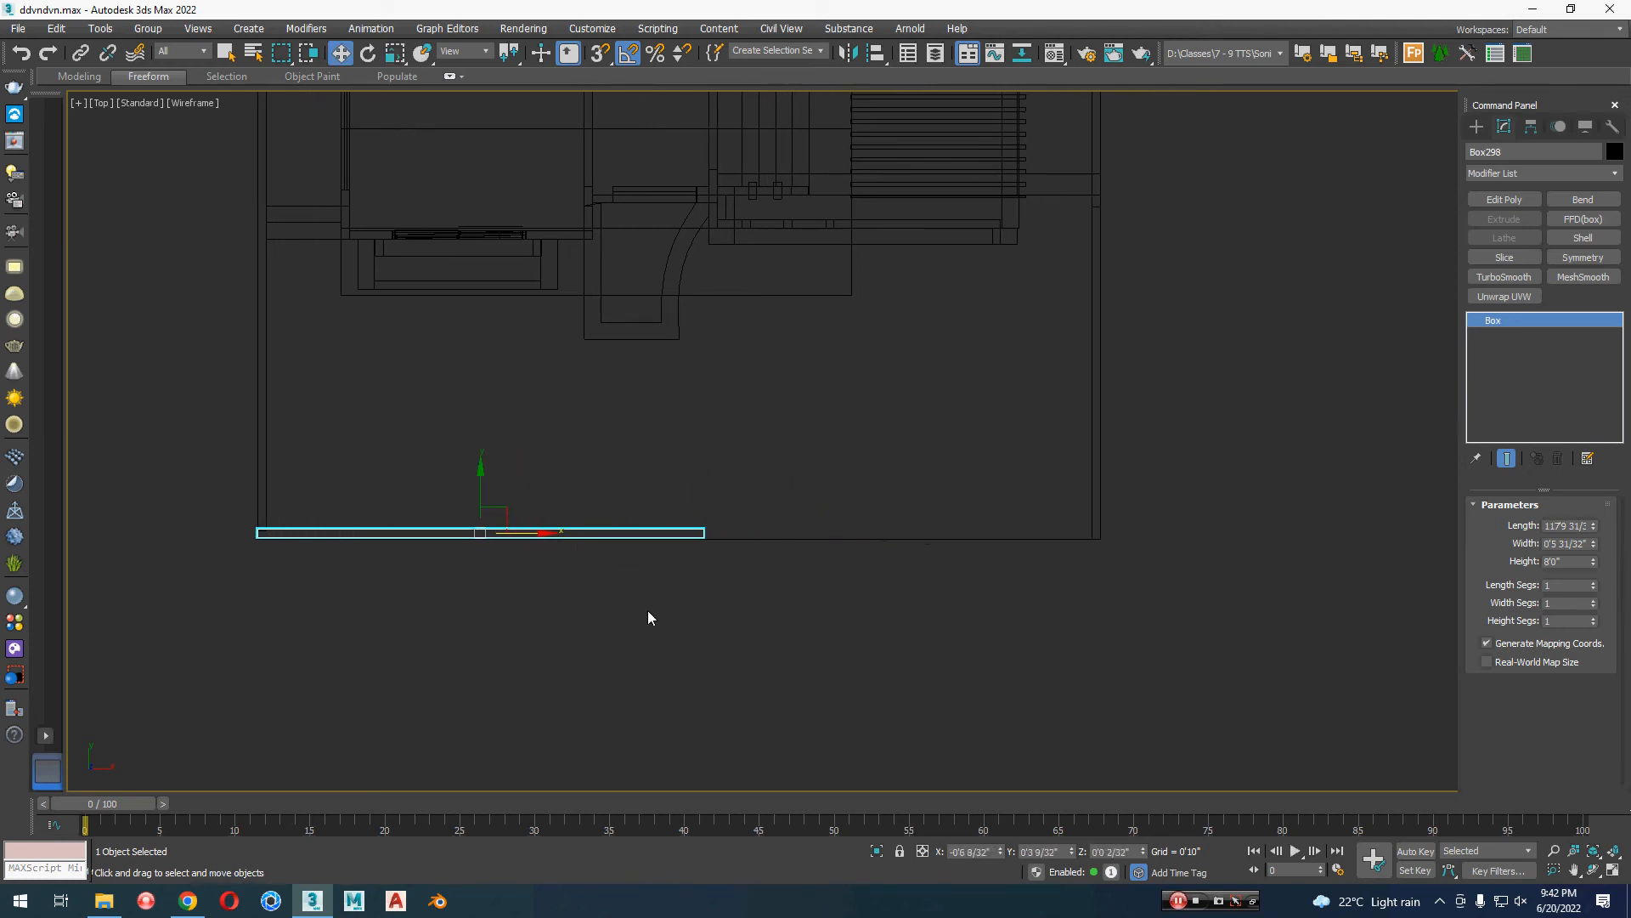
pyautogui.moveTo(659, 617); pyautogui.dragTo(827, 599, button='middle')
pyautogui.scroll(1, 738, 537)
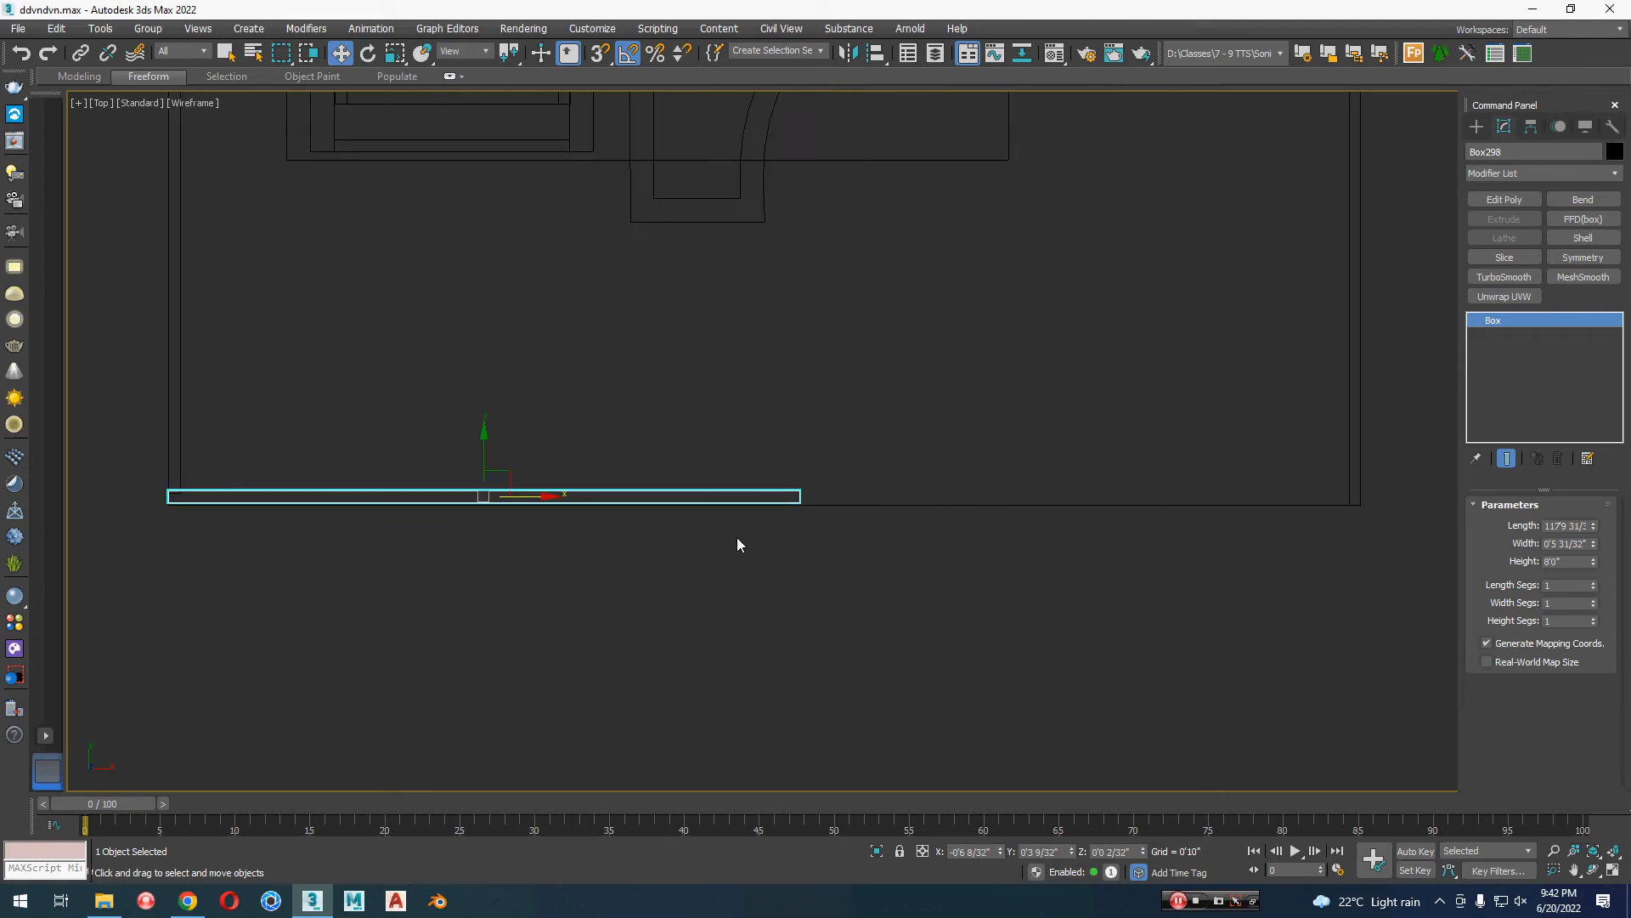
pyautogui.moveTo(622, 547); pyautogui.dragTo(956, 579, button='middle')
pyautogui.scroll(1, 874, 563)
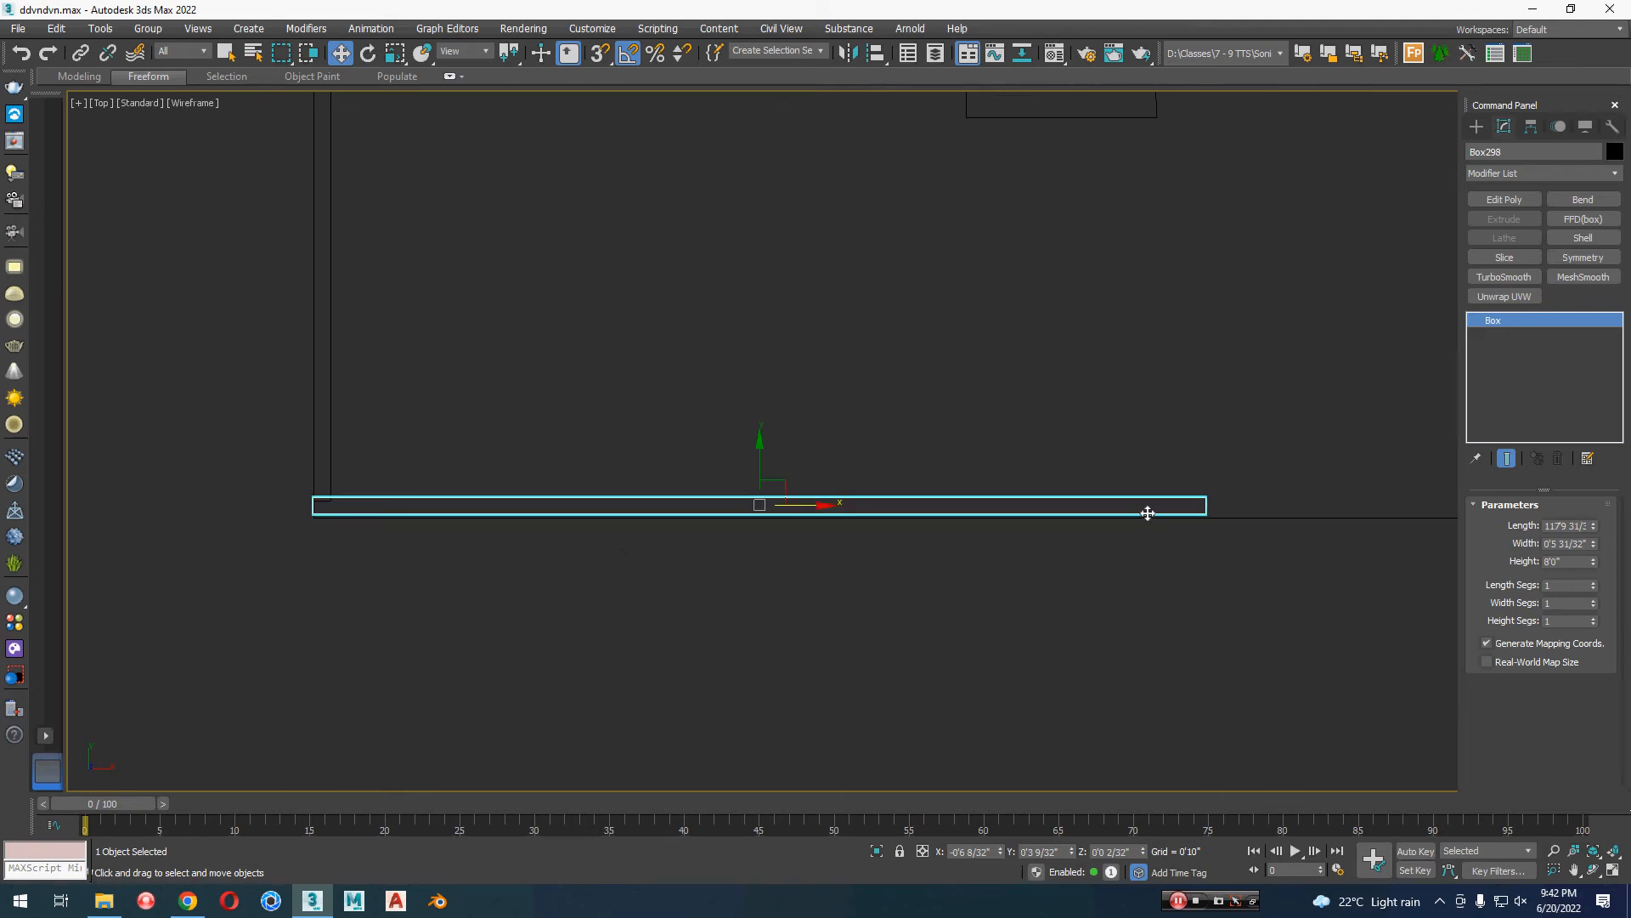
pyautogui.click(1531, 129)
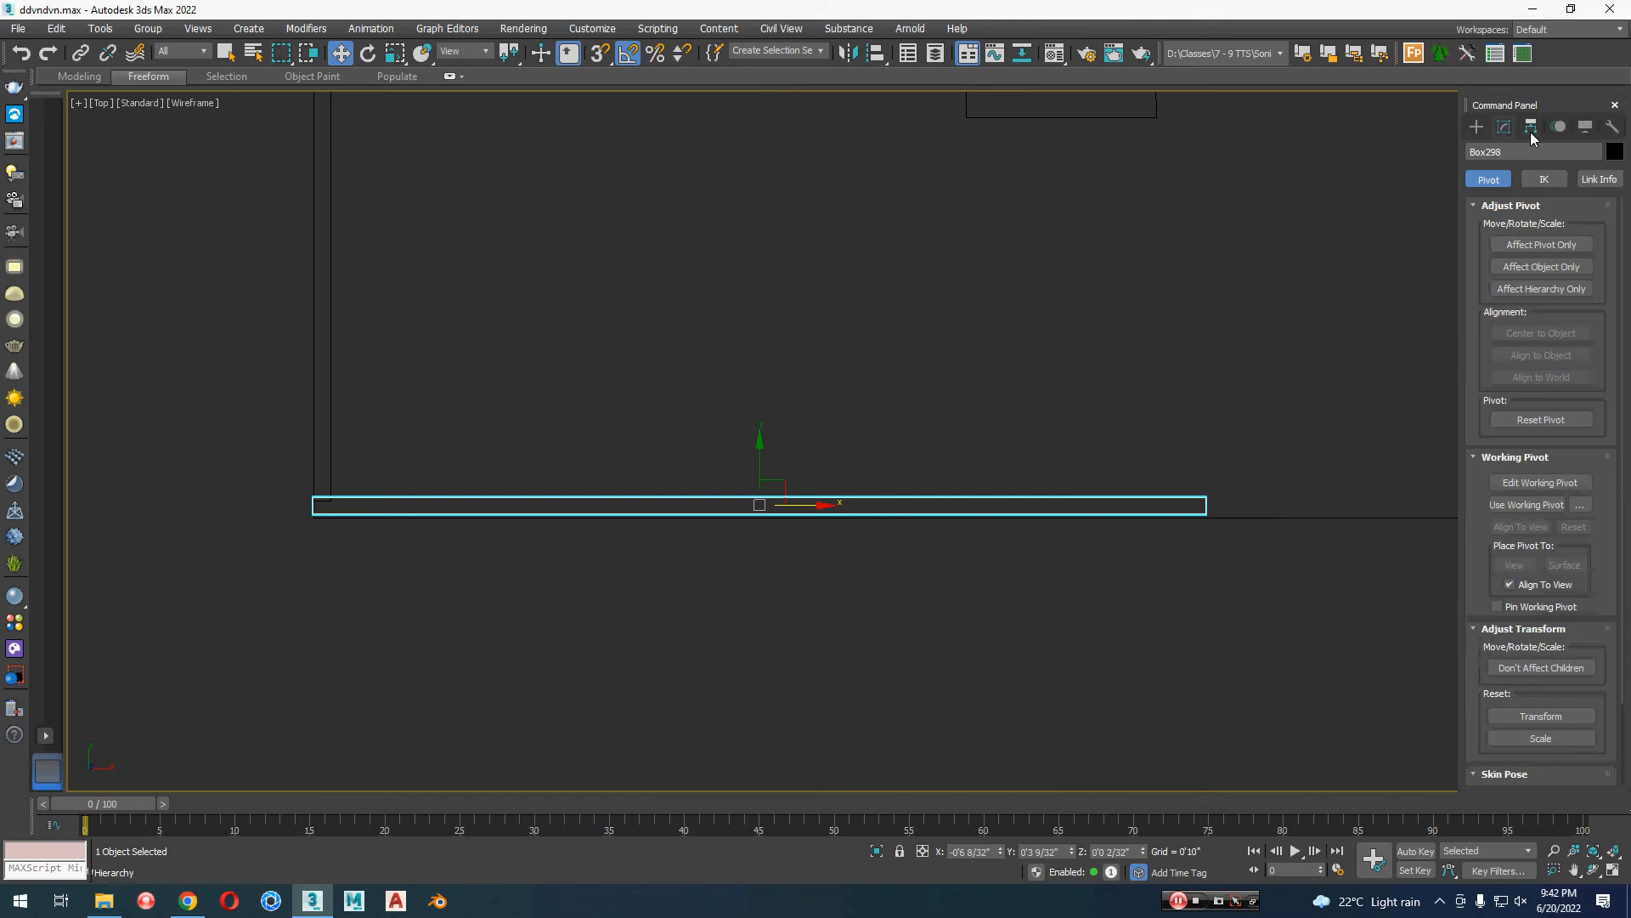
pyautogui.click(1542, 245)
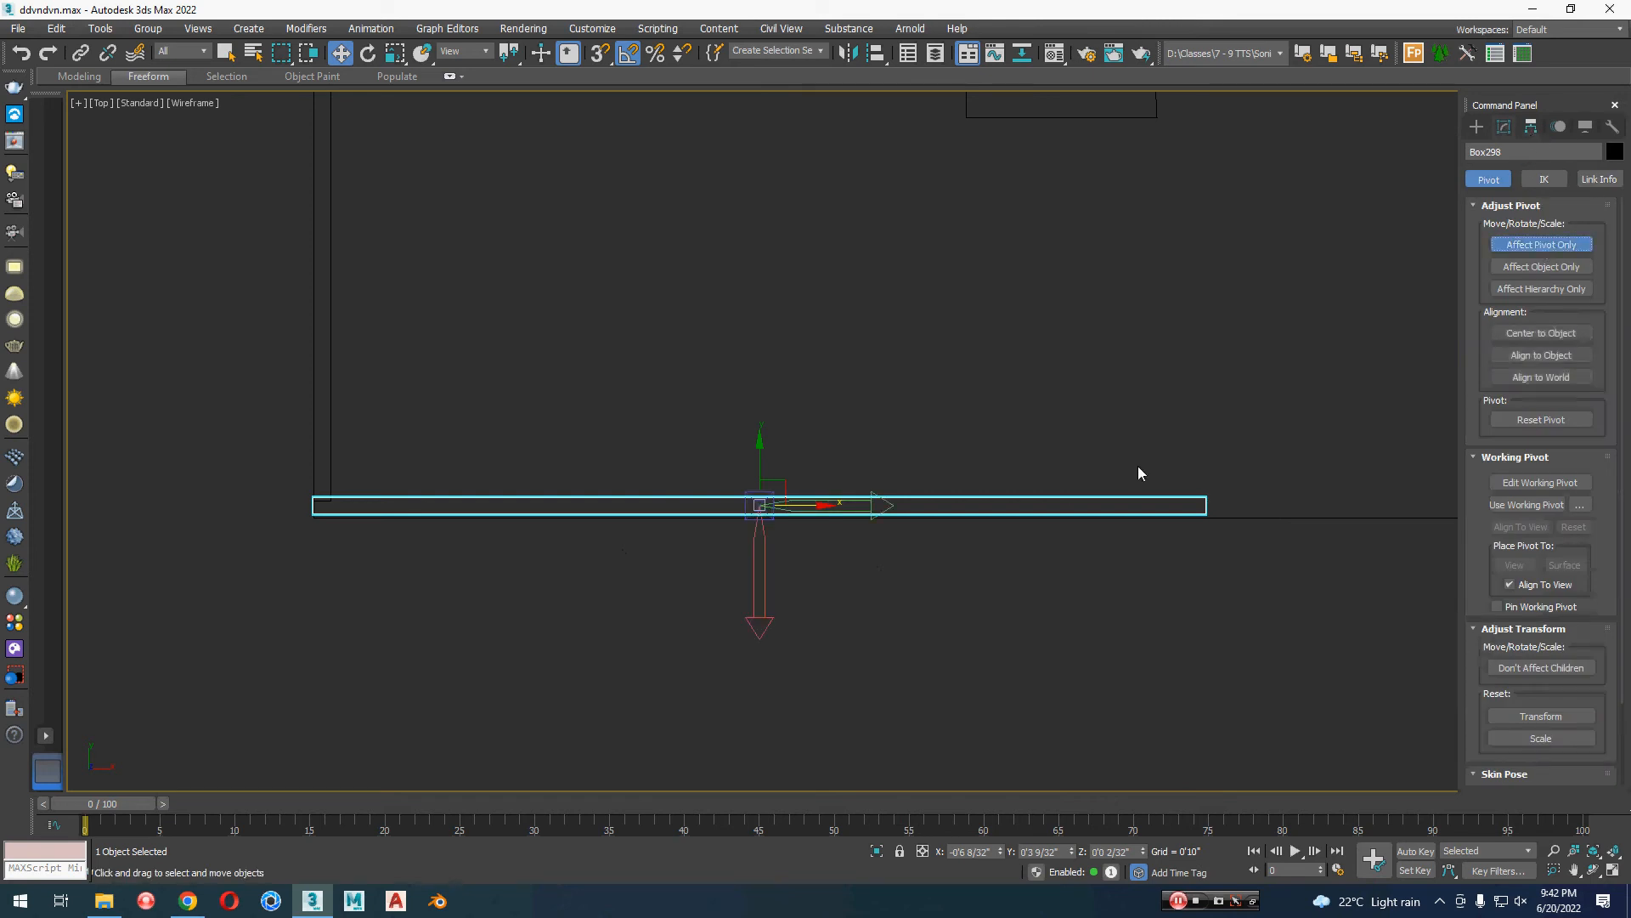
pyautogui.moveTo(807, 503); pyautogui.dragTo(360, 510)
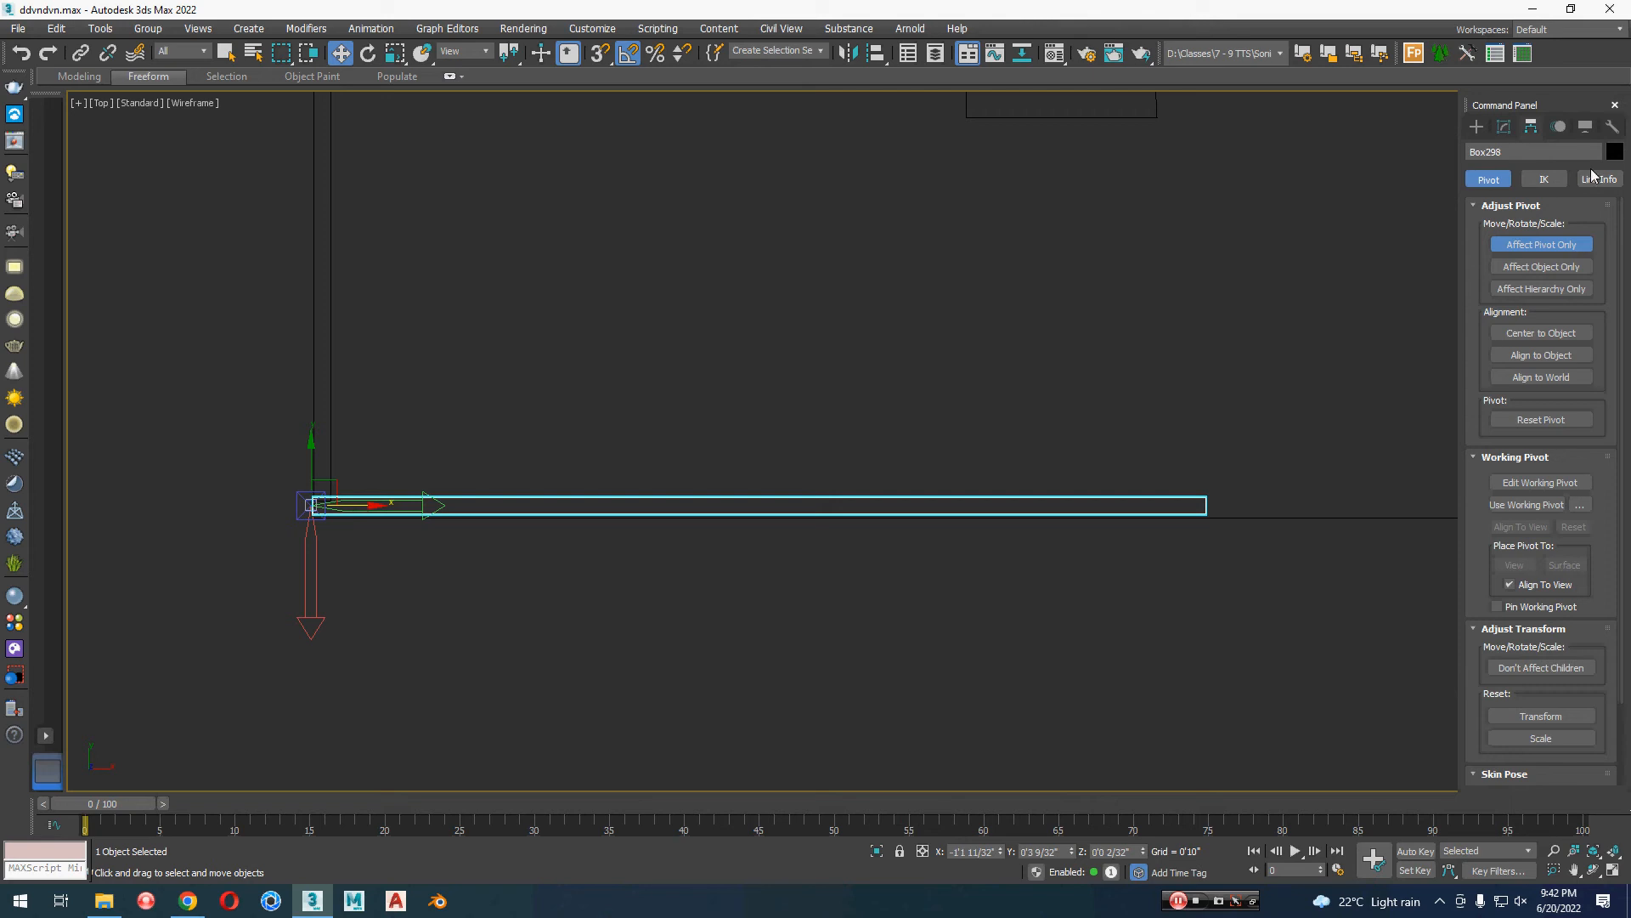
pyautogui.click(1521, 245)
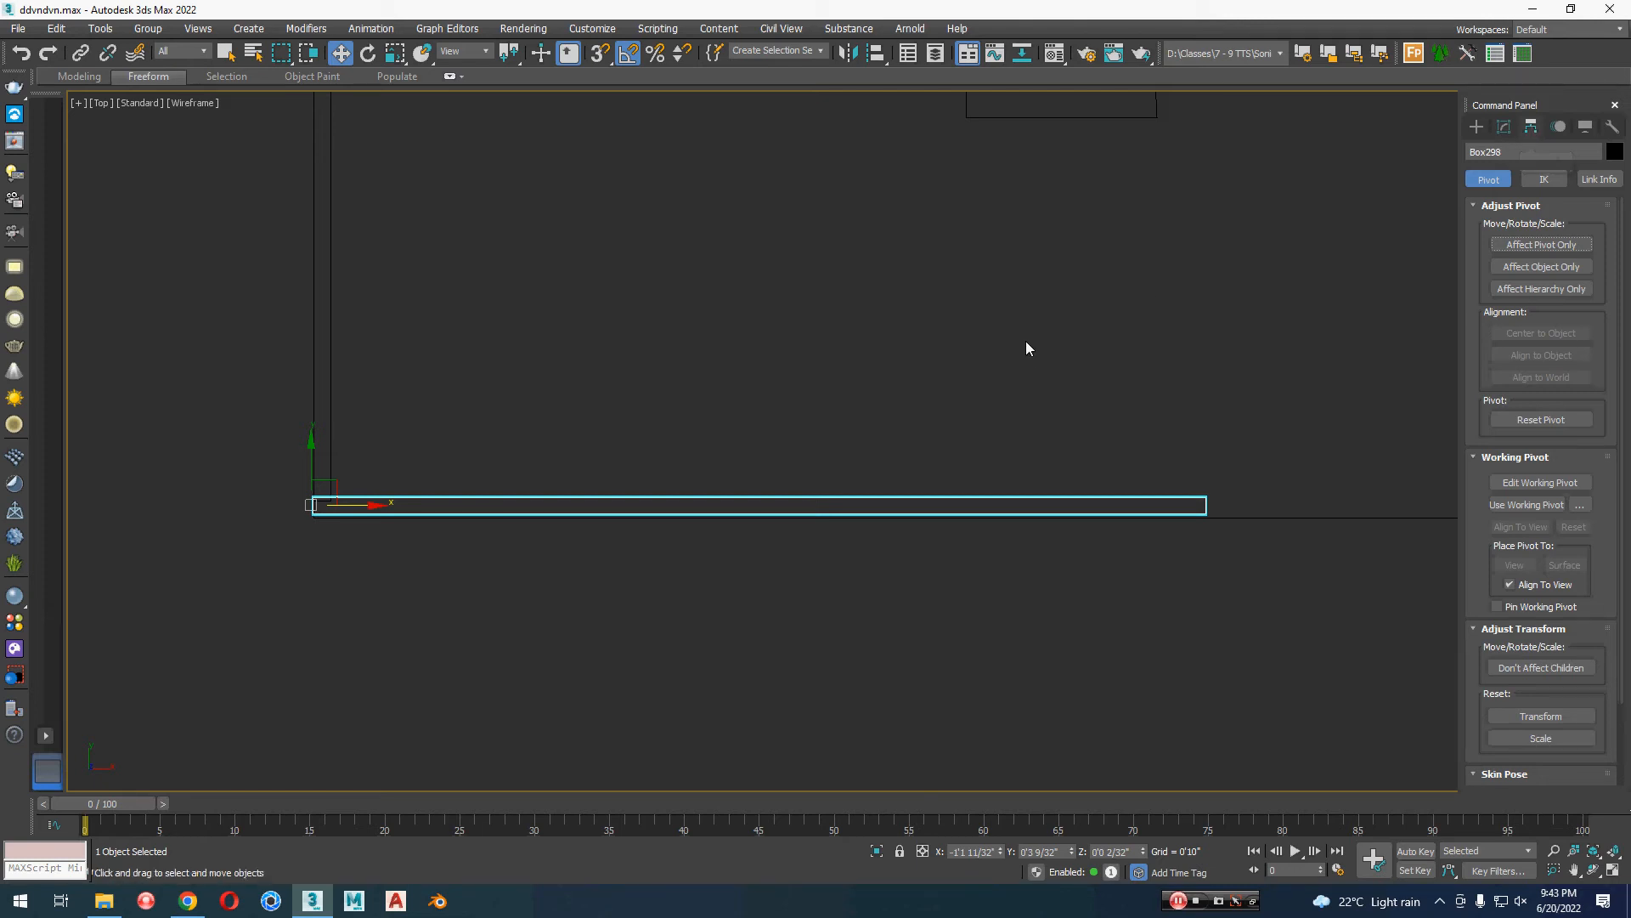
# Step: Fine-tune the front wall's pivot along X at its left end and leave pivot-only editing
pyautogui.press('Insert')
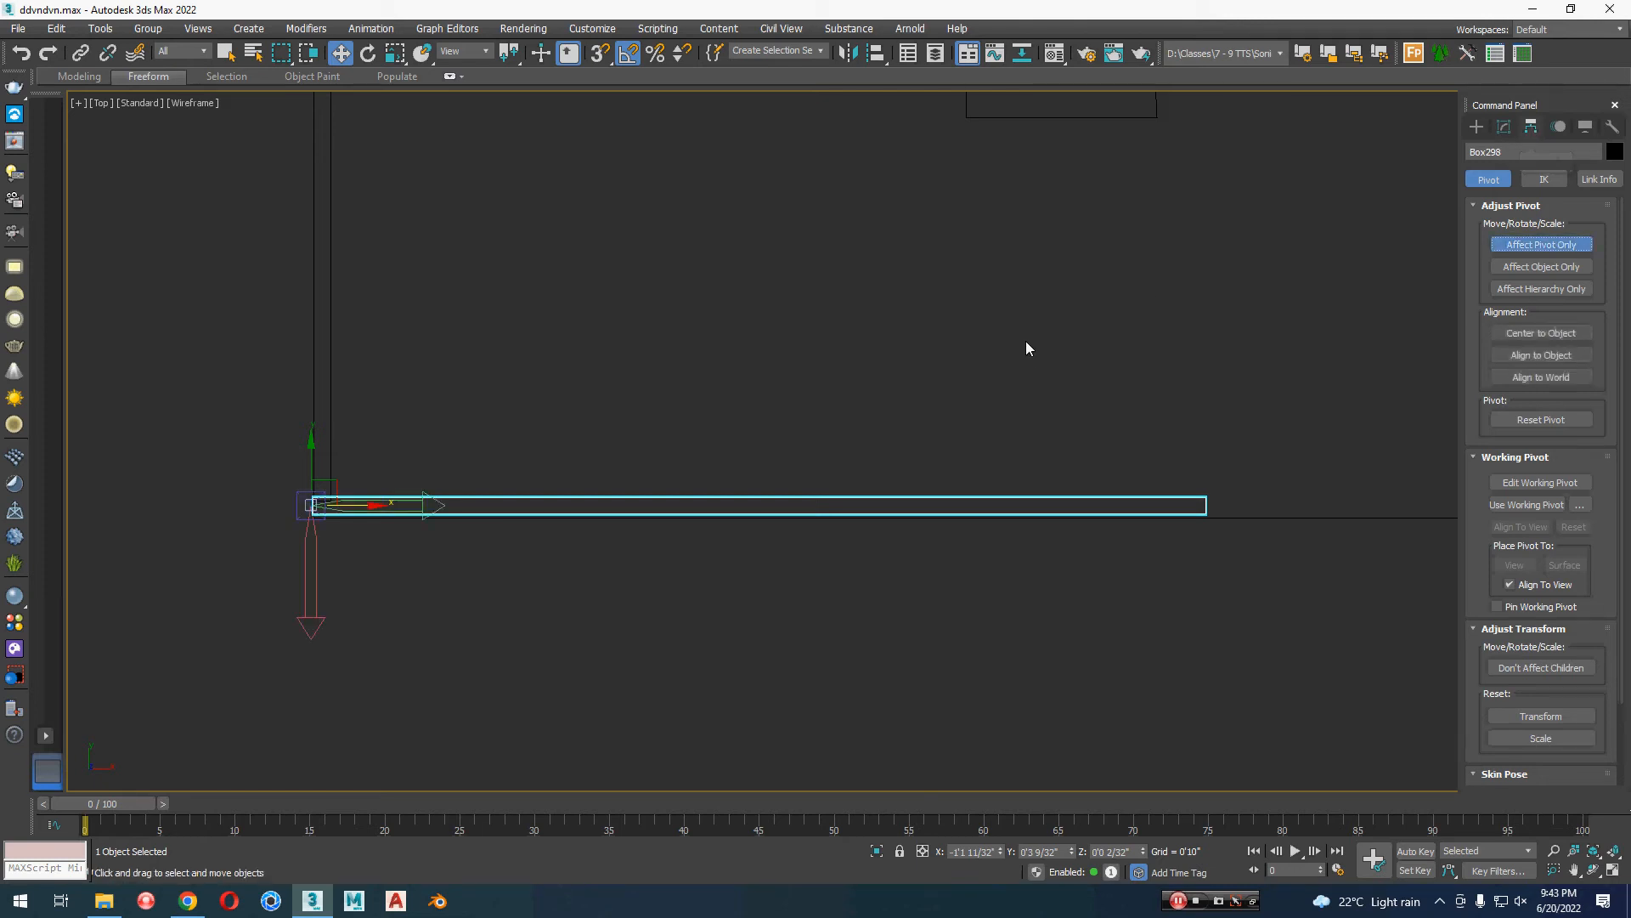
pyautogui.press('Insert')
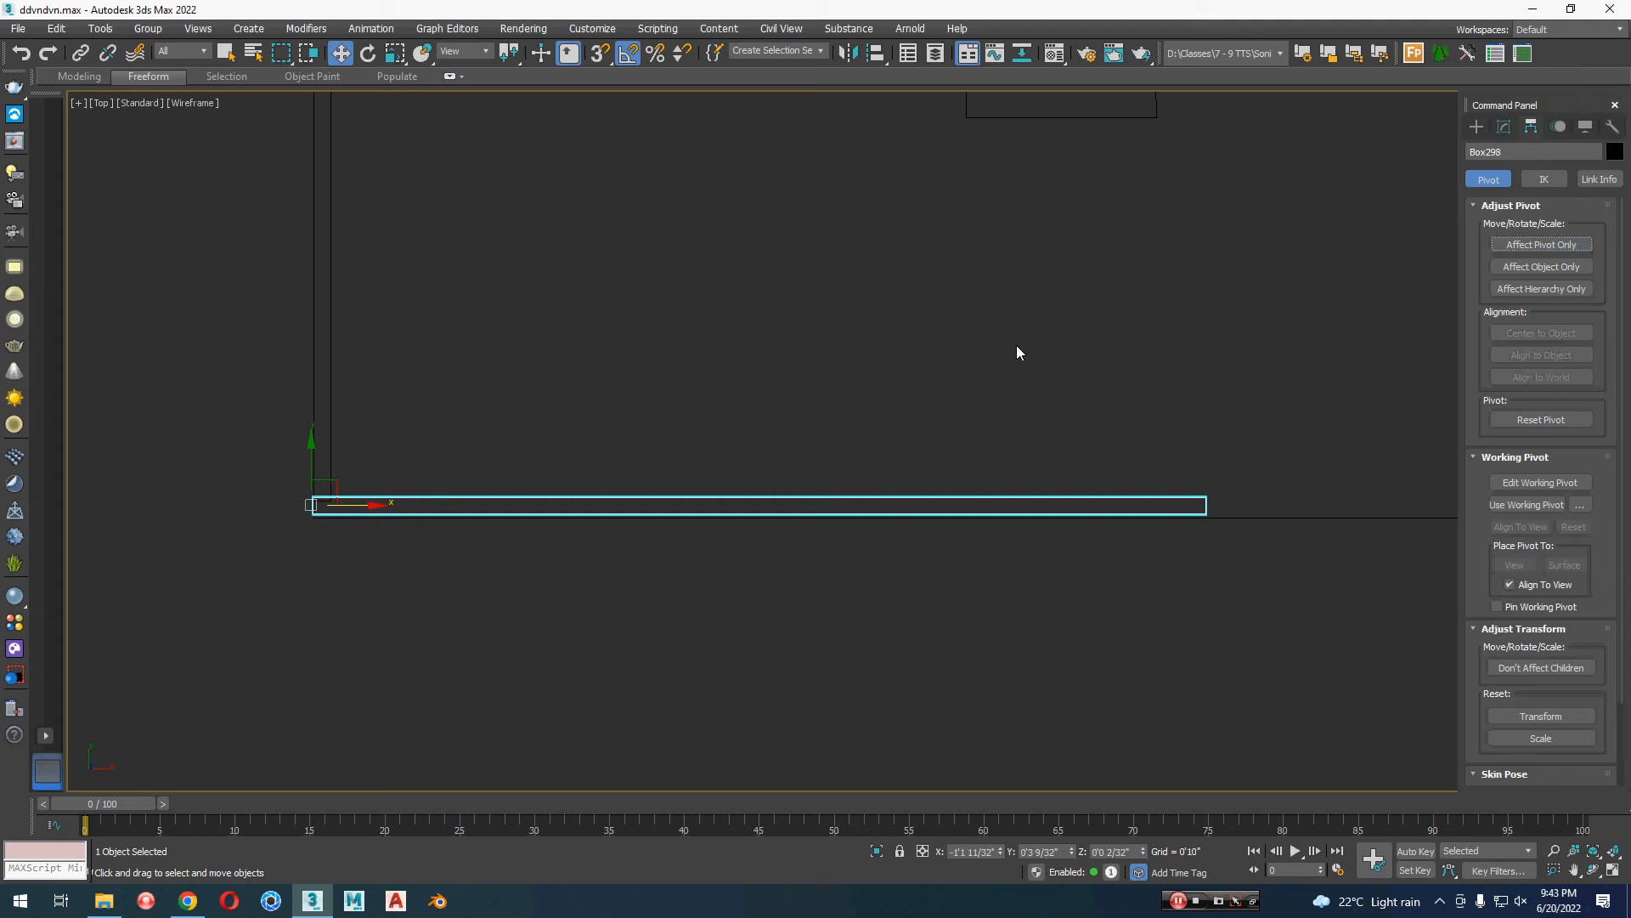
pyautogui.click(1528, 247)
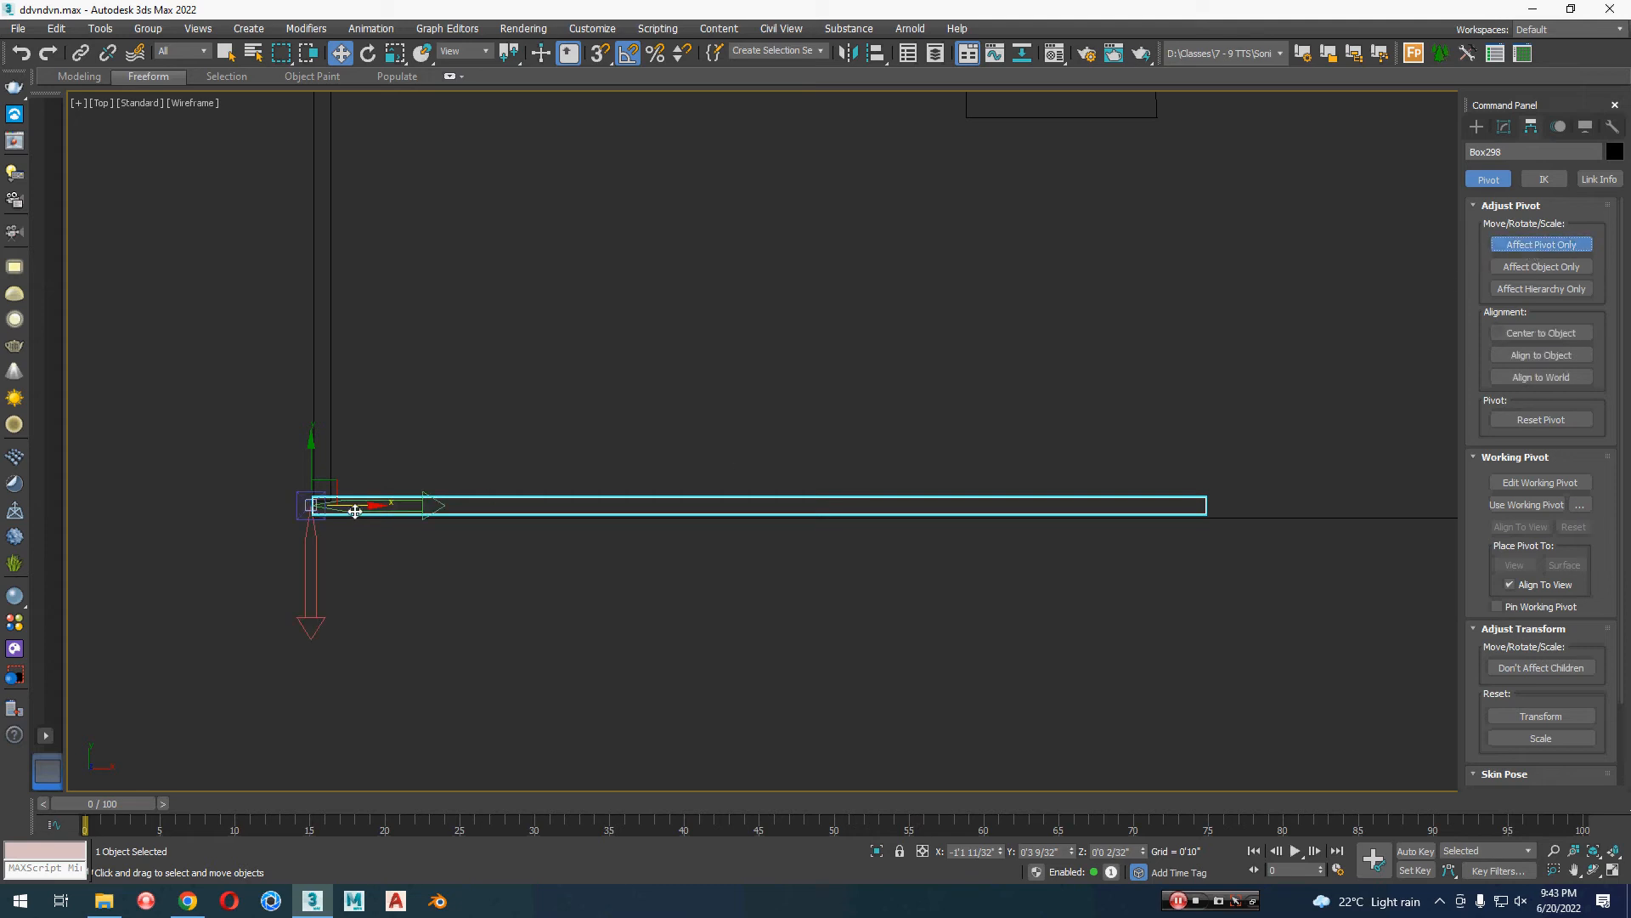
pyautogui.moveTo(355, 510); pyautogui.dragTo(351, 566)
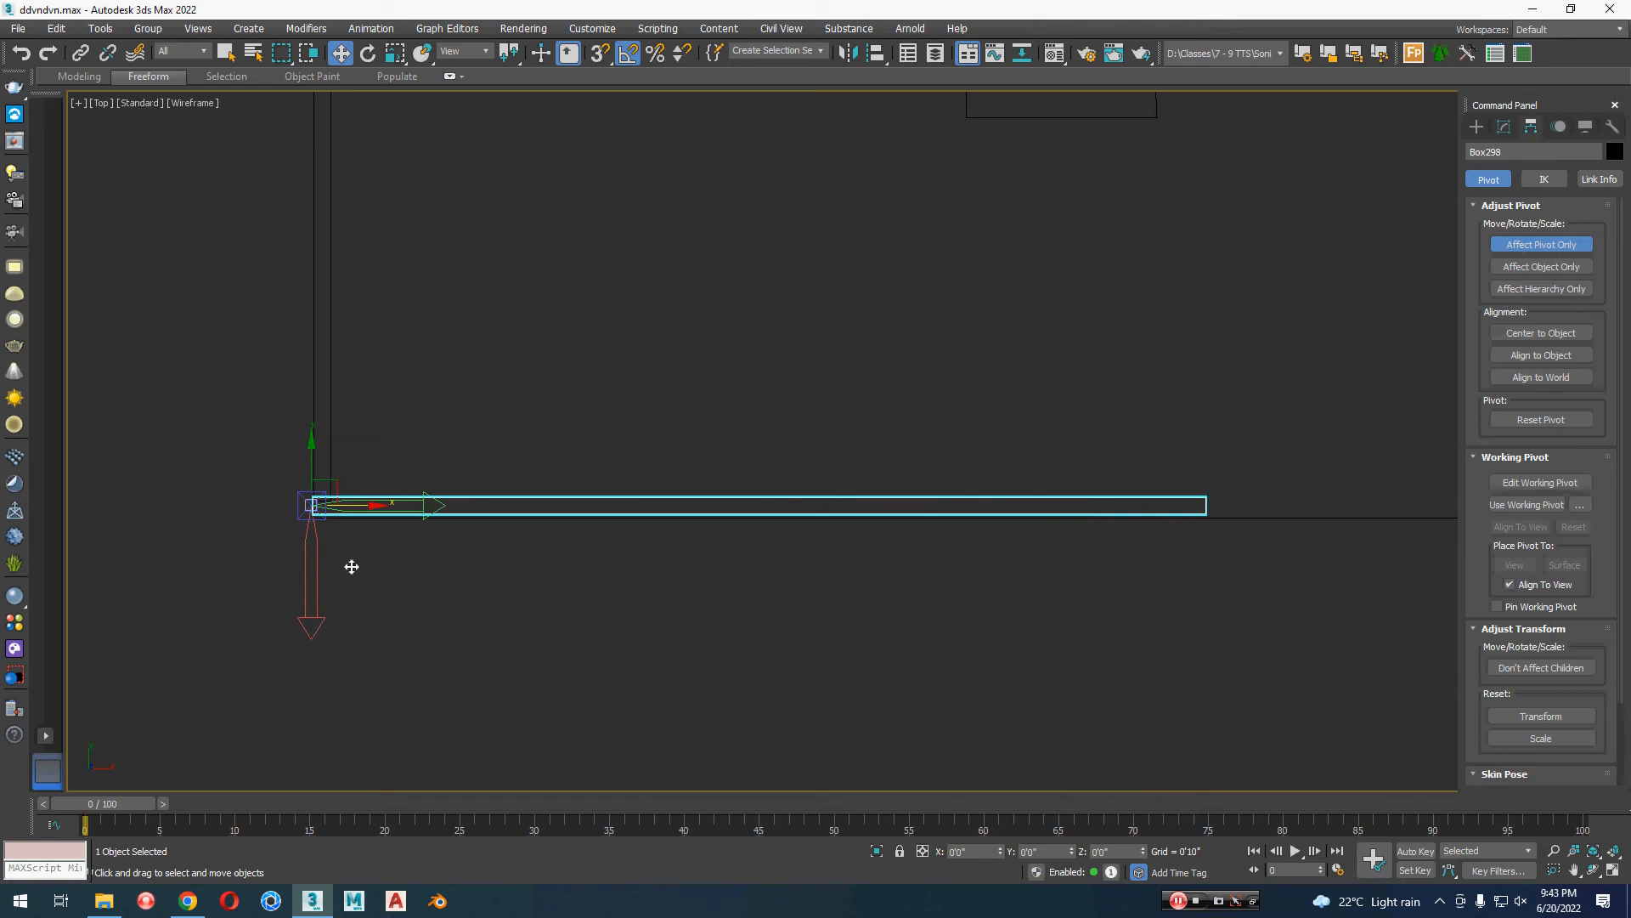
pyautogui.click(1521, 247)
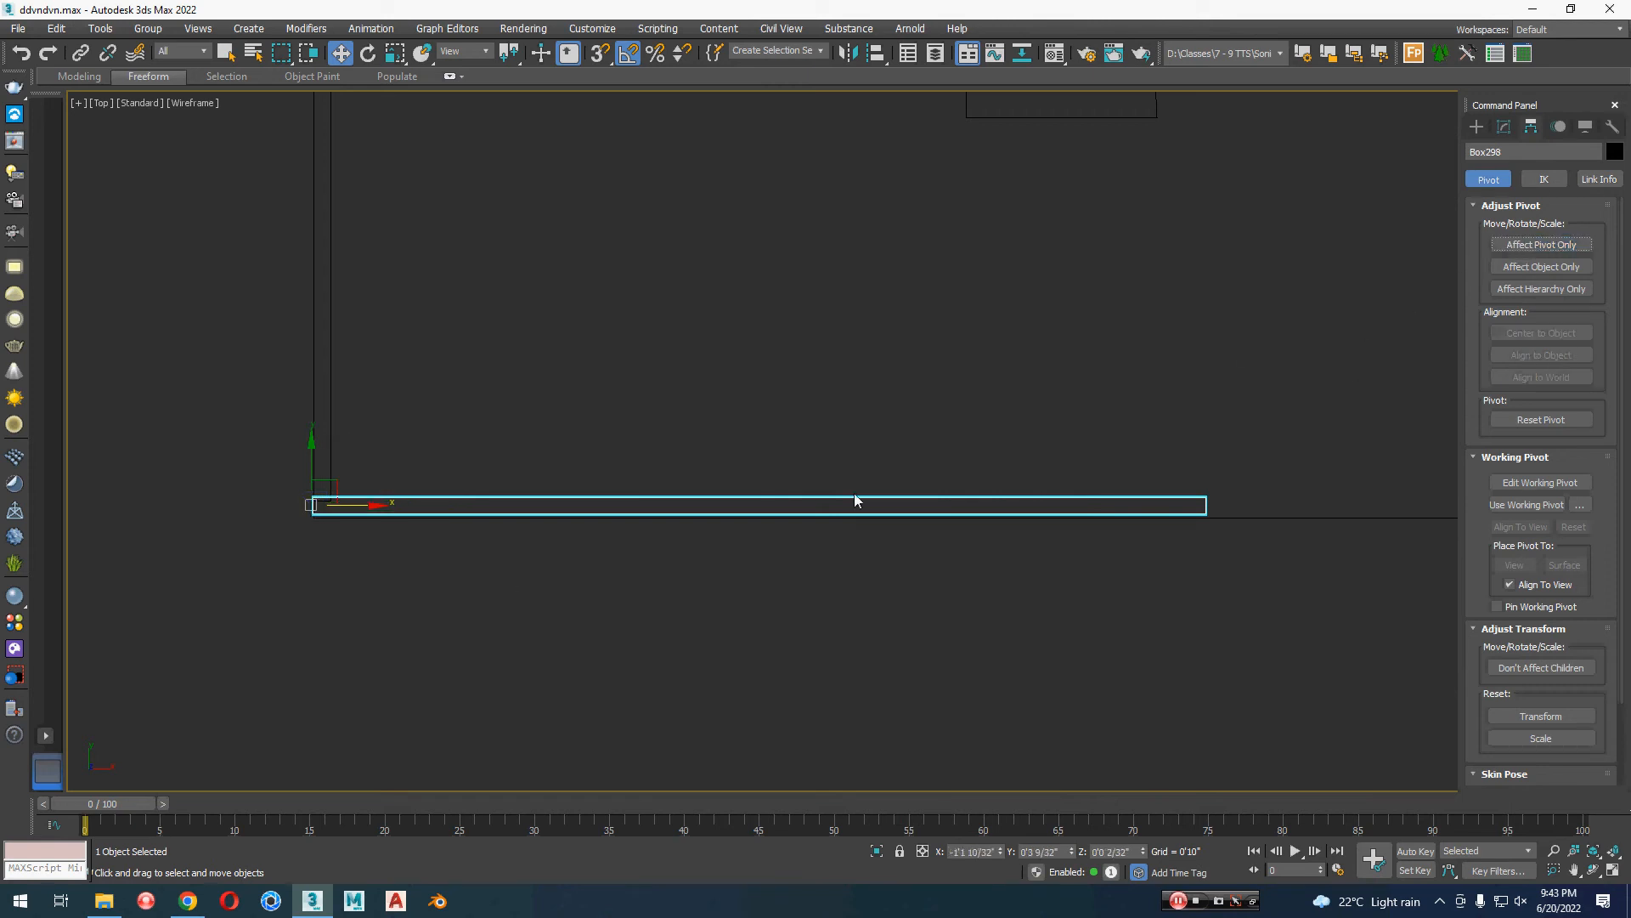
# Step: Try shortening the front wall along X from its left end and undo the scaling
pyautogui.press('r')
pyautogui.moveTo(382, 504); pyautogui.dragTo(287, 505)
pyautogui.scroll(-4, 743, 676)
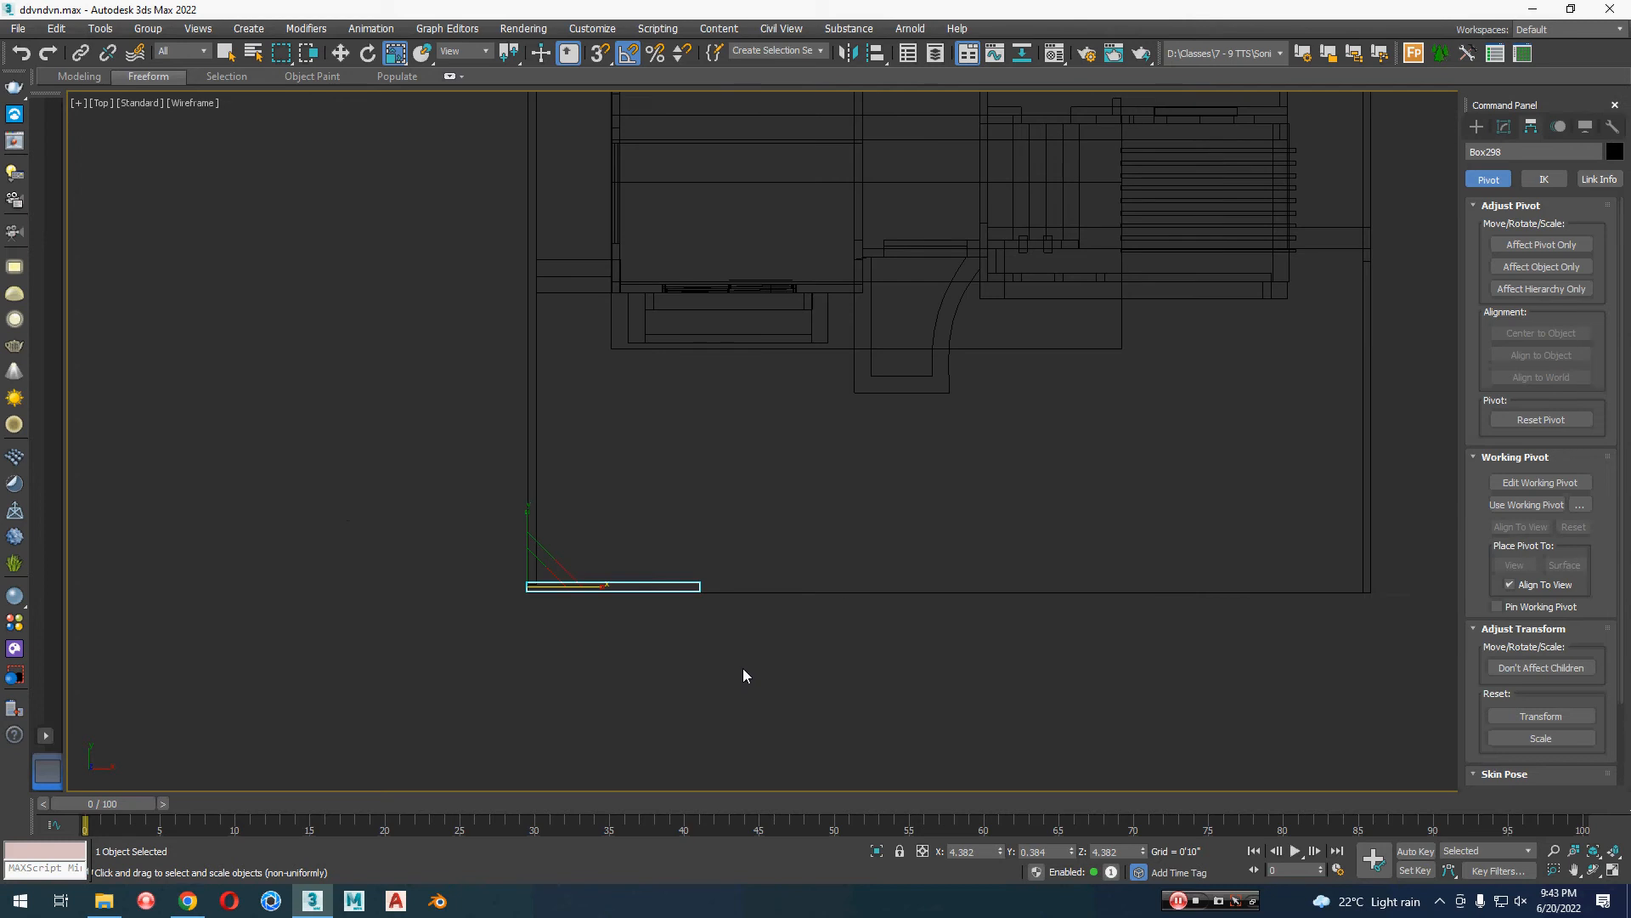
pyautogui.moveTo(742, 675); pyautogui.dragTo(703, 736, button='middle')
pyautogui.hotkey('ctrl', 'z')
# Step: Scale the front wall to 69% along X, keeping its left end at the plot corner
pyautogui.press('w')
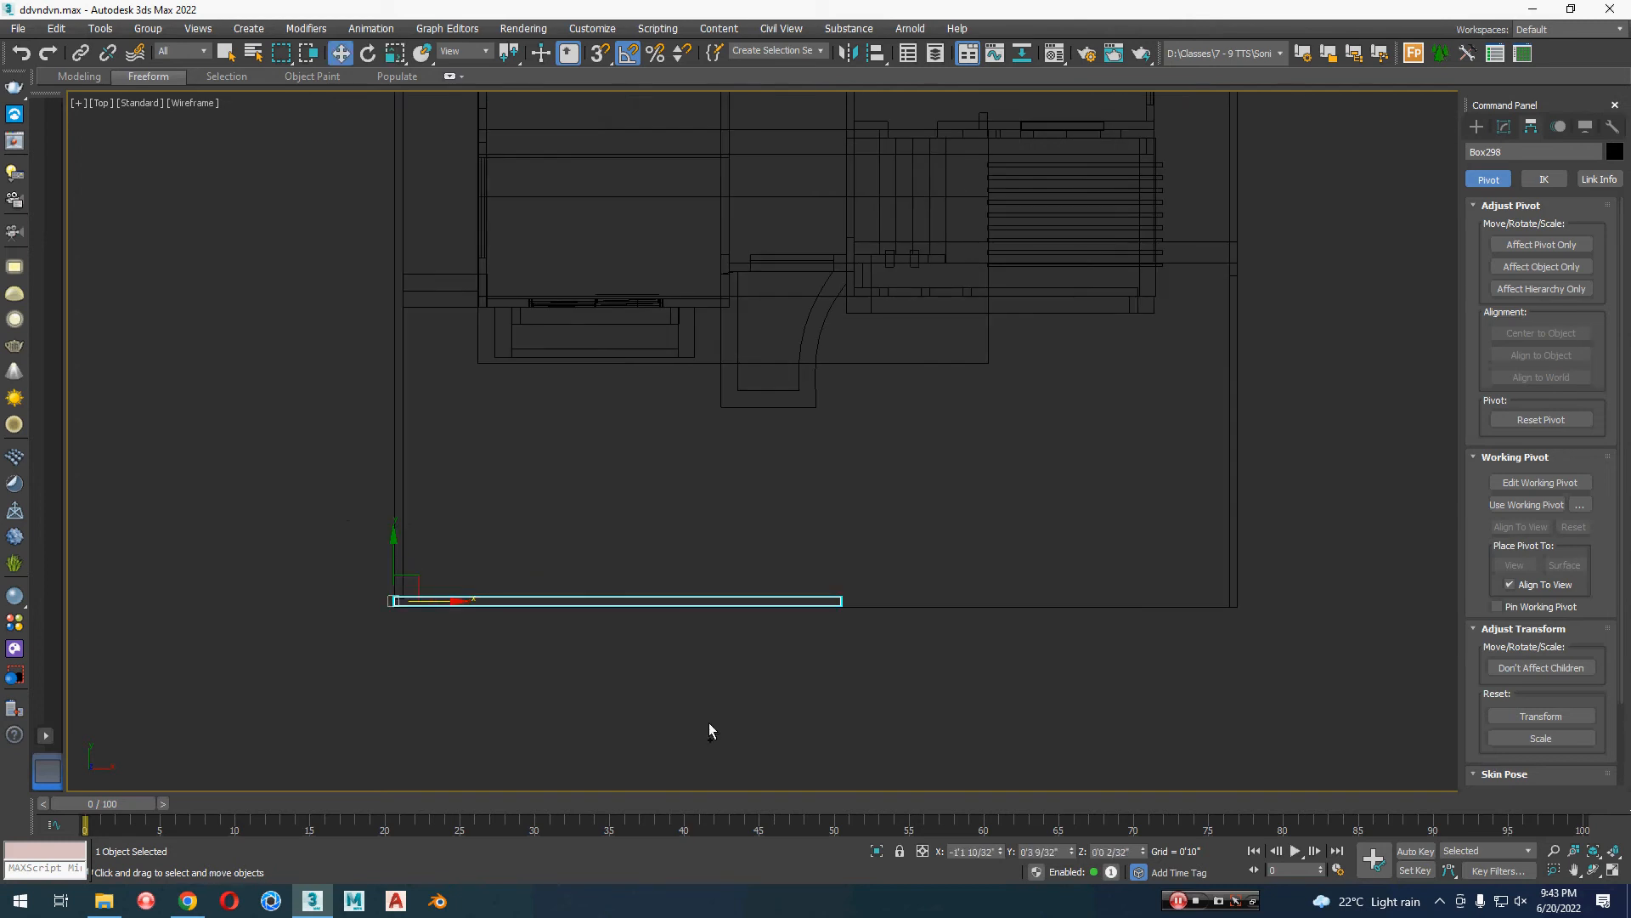
pyautogui.press('r')
pyautogui.moveTo(466, 602); pyautogui.dragTo(440, 602)
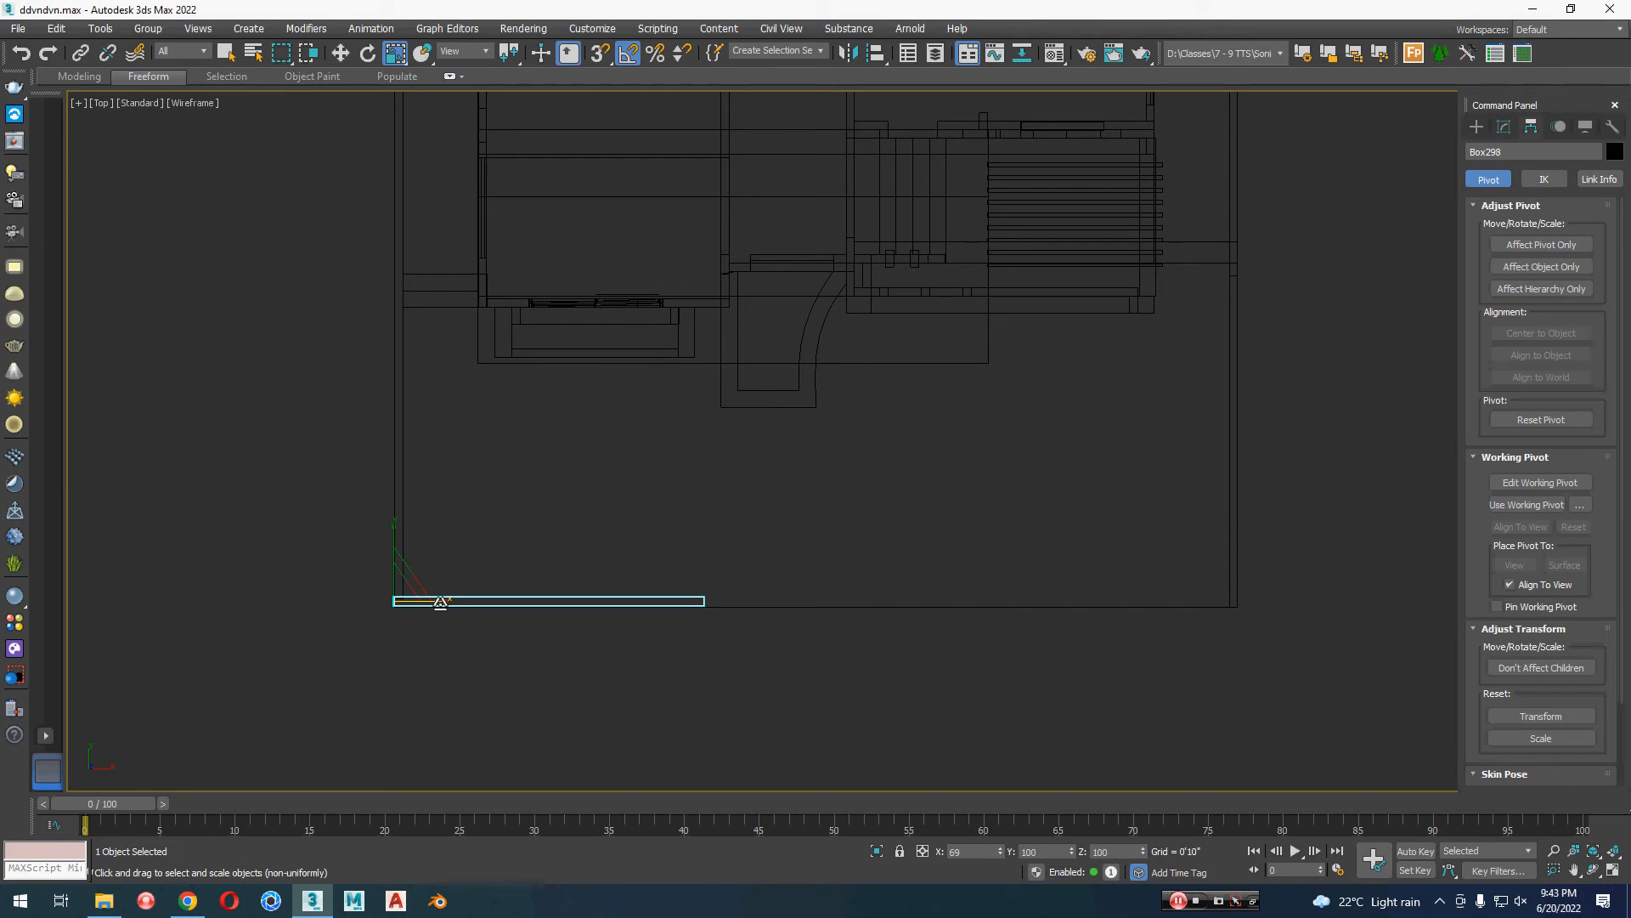
# Step: Clone the shortened front wall as one instance along X to the front-right corner of the plot
pyautogui.press('w')
pyautogui.keyDown('shift'); pyautogui.moveTo(458, 602); pyautogui.dragTo(988, 601); pyautogui.keyUp('shift')
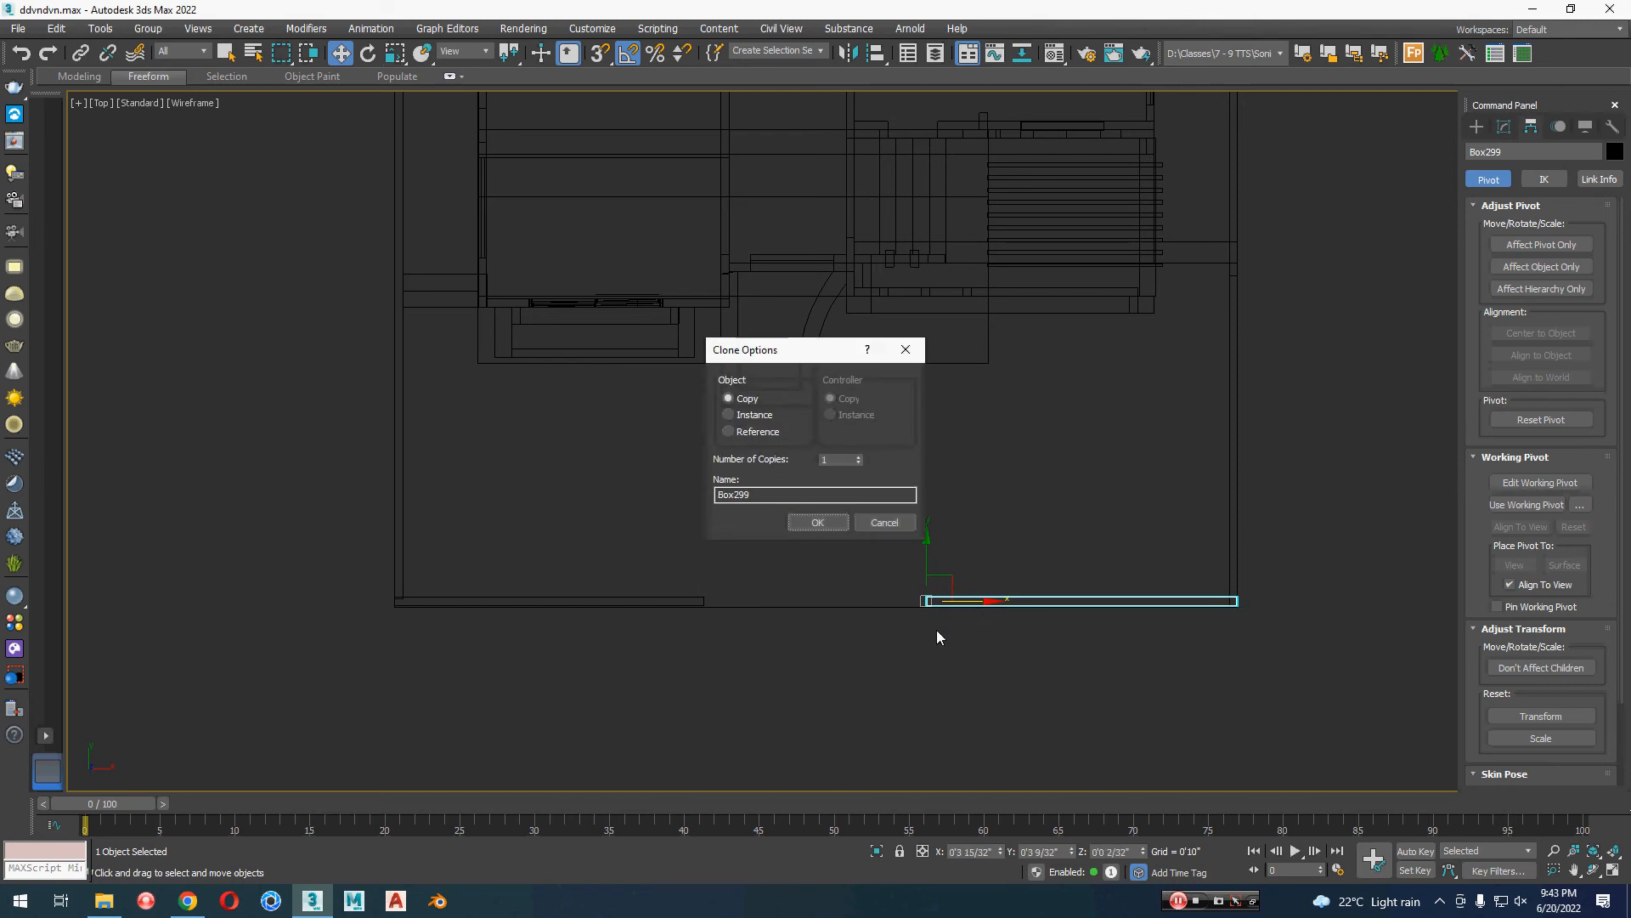
pyautogui.click(731, 415)
pyautogui.click(833, 522)
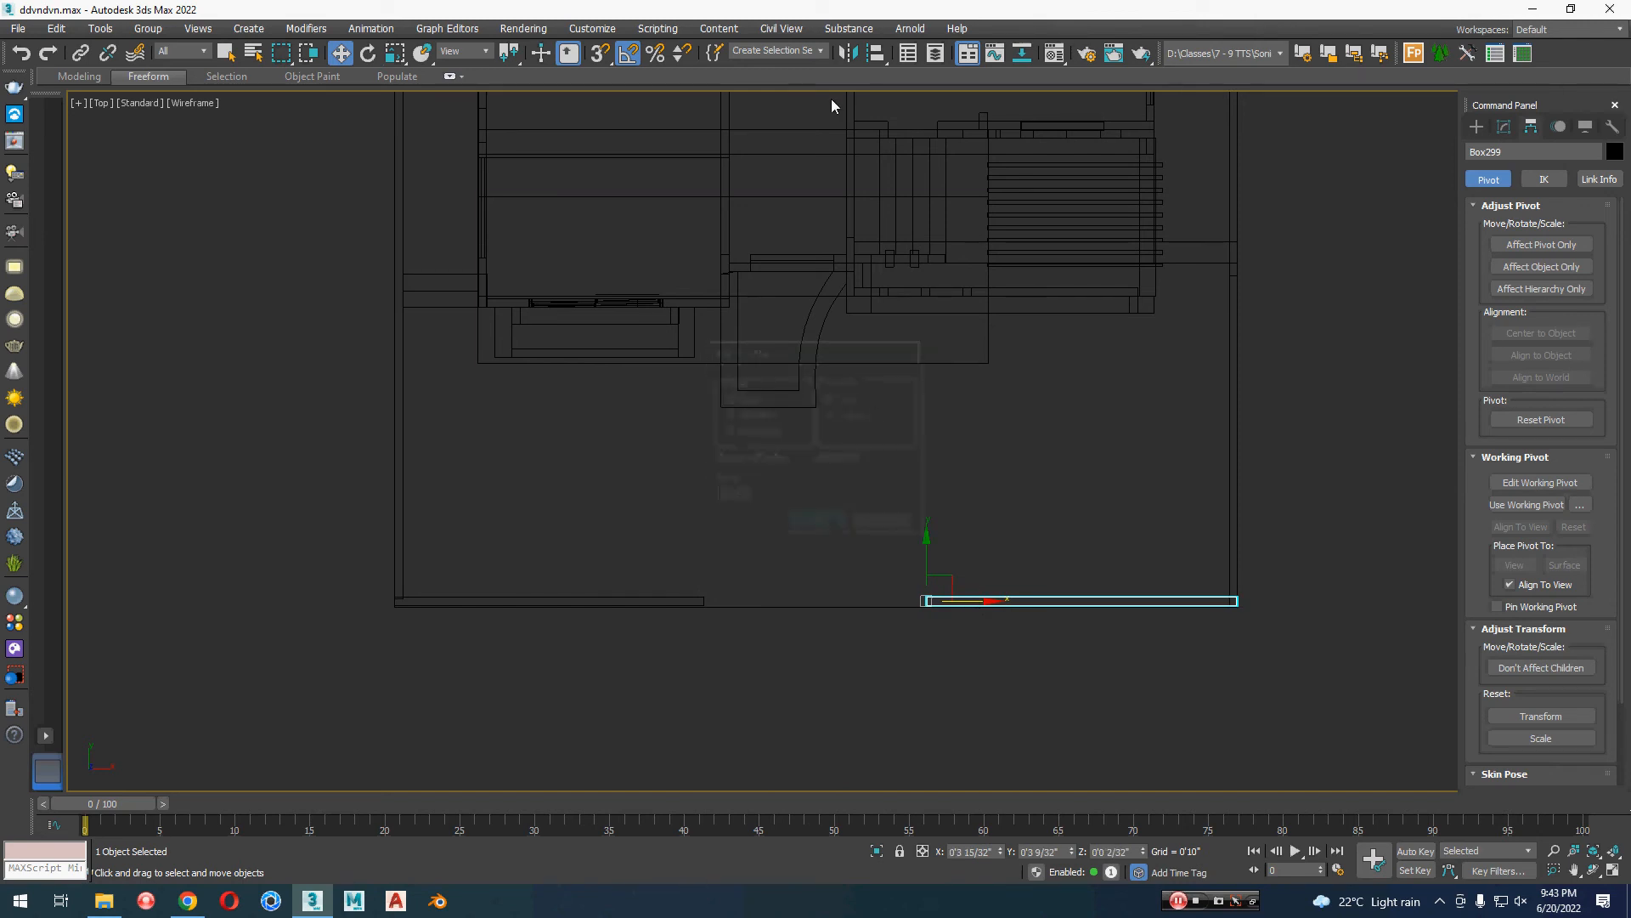
# Step: Mirror the right front wall segment about X with No Clone and move it back to the plot's right corner
pyautogui.click(847, 52)
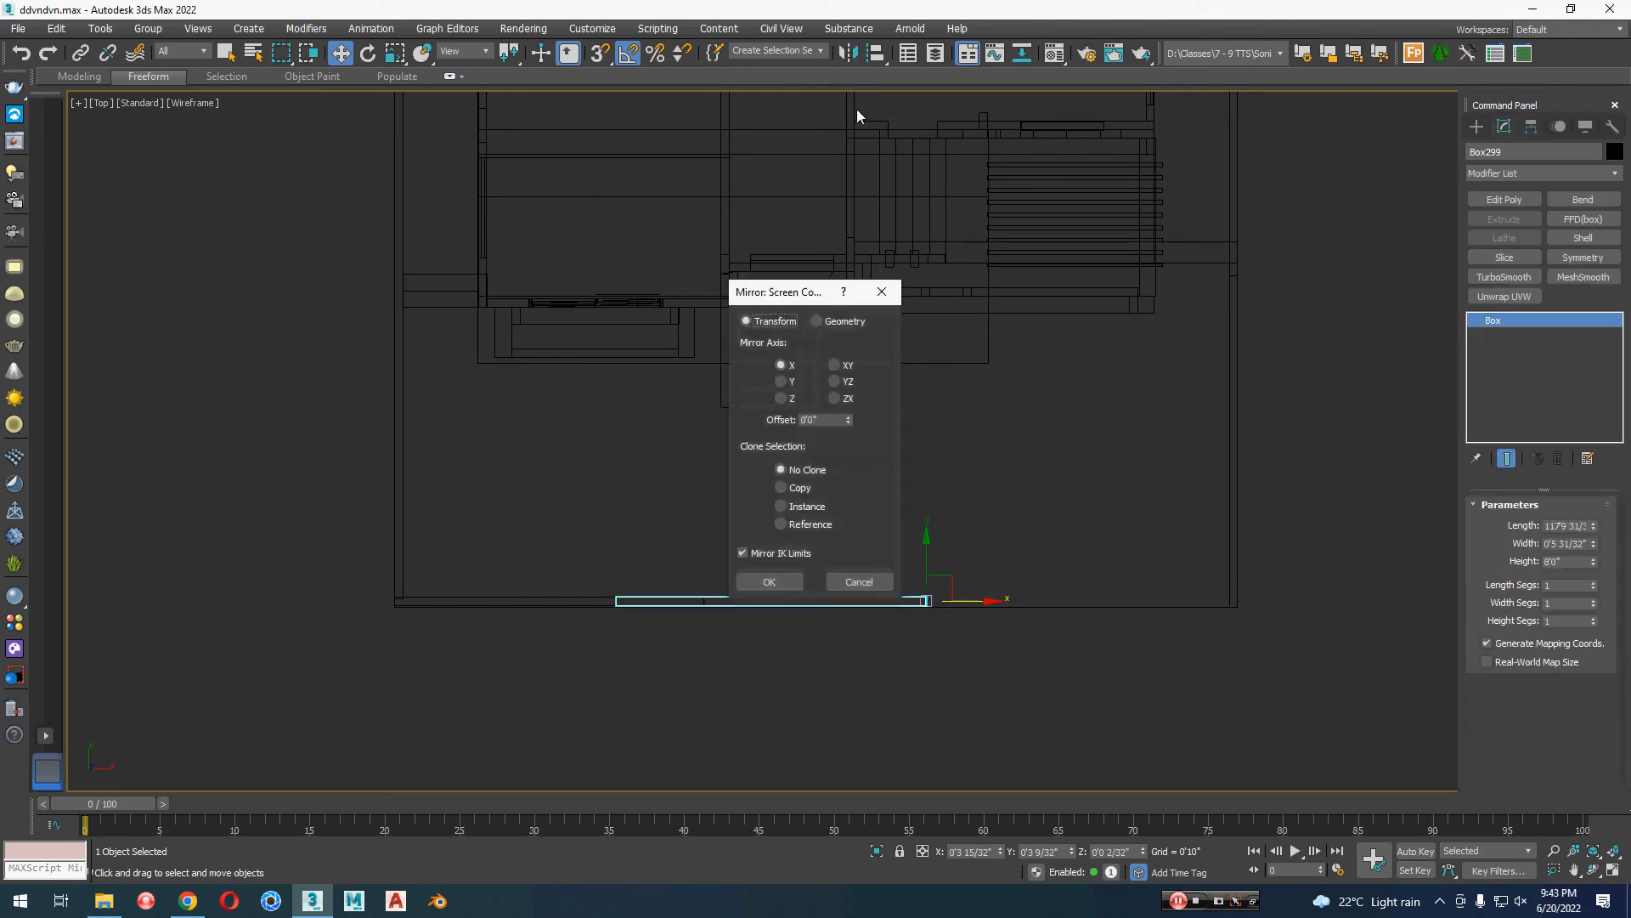
pyautogui.click(778, 584)
pyautogui.moveTo(954, 600); pyautogui.dragTo(1267, 634)
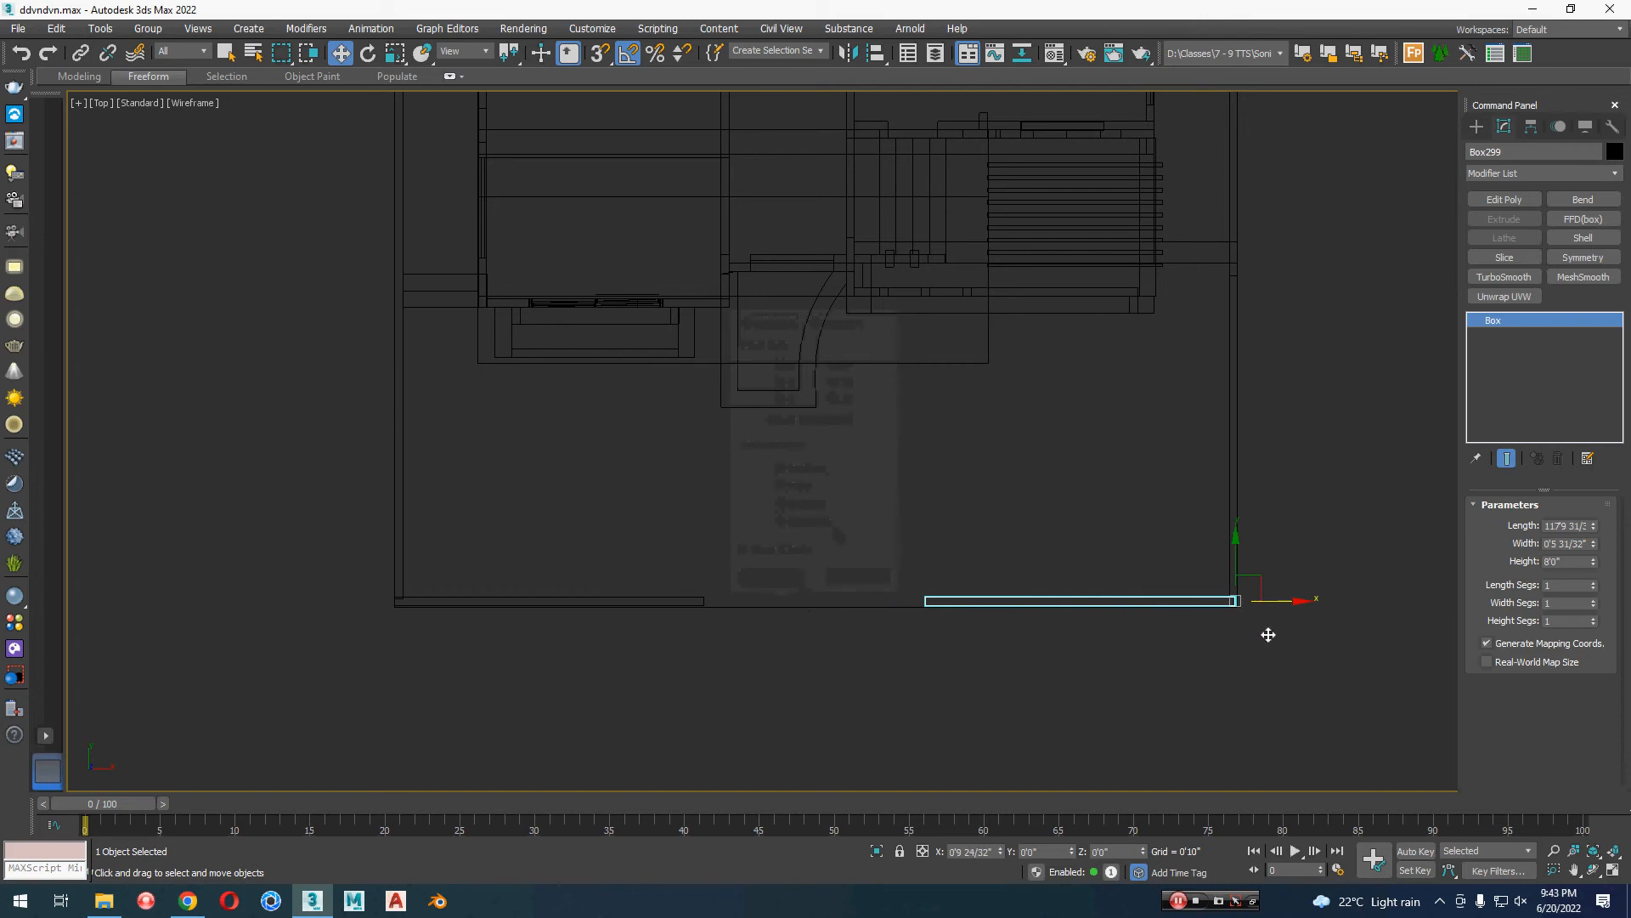
# Step: In the perspective view, scale the right front wall segment to 68% along X and shorten the left segment similarly to widen the opening
pyautogui.click(1057, 649)
pyautogui.press('p')
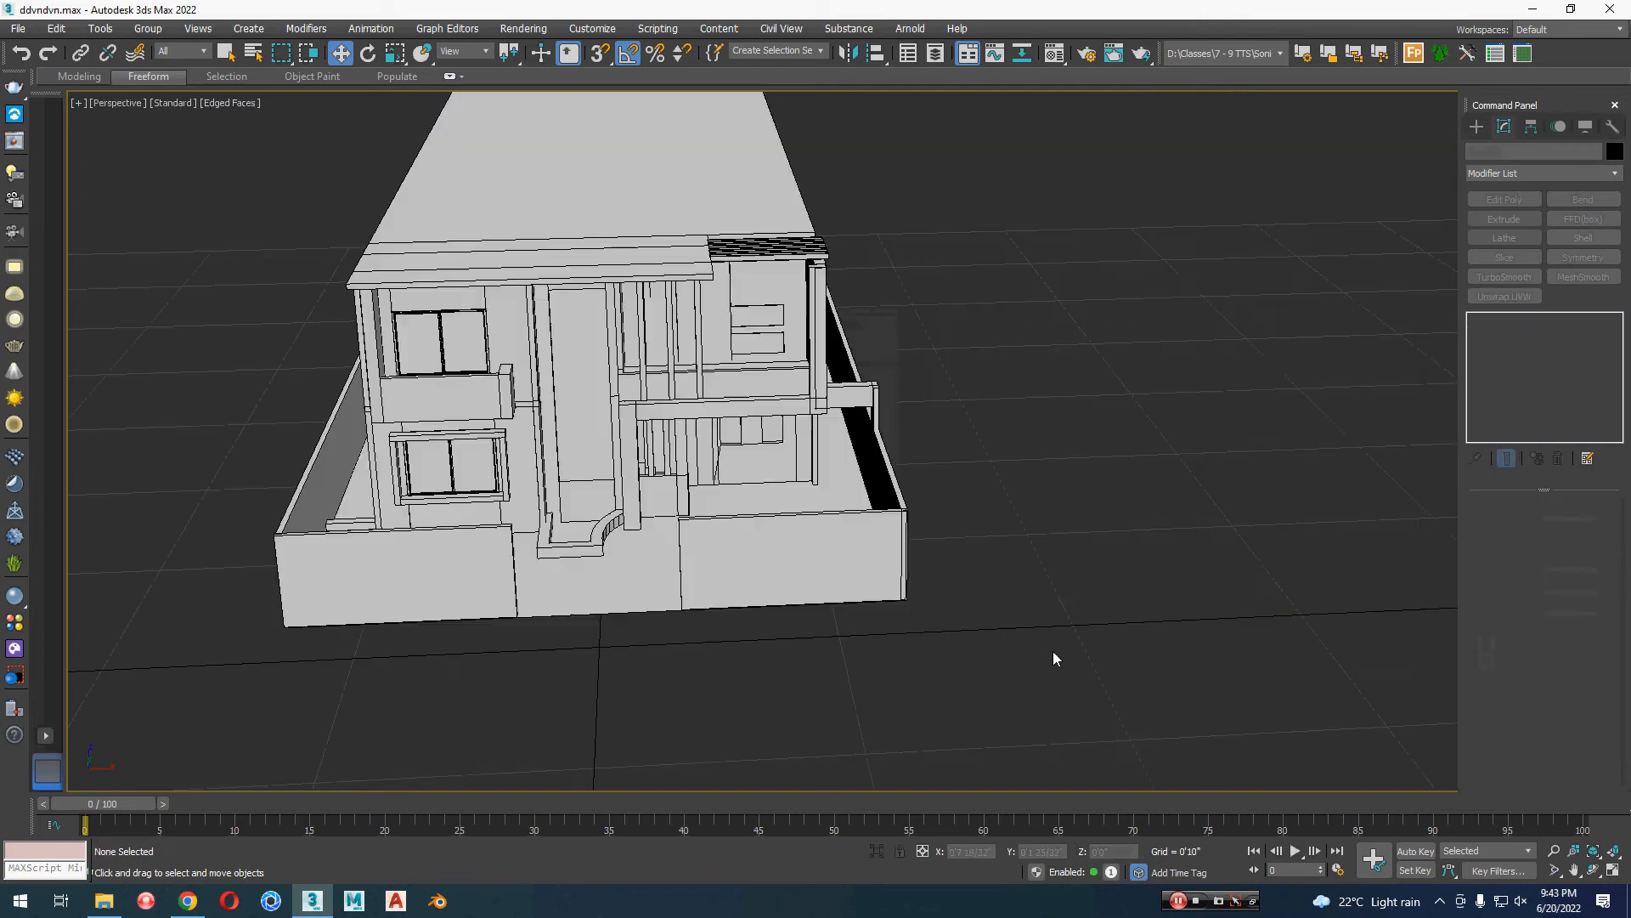
pyautogui.keyDown('alt'); pyautogui.moveTo(910, 671); pyautogui.dragTo(803, 536, button='middle'); pyautogui.keyUp('alt')
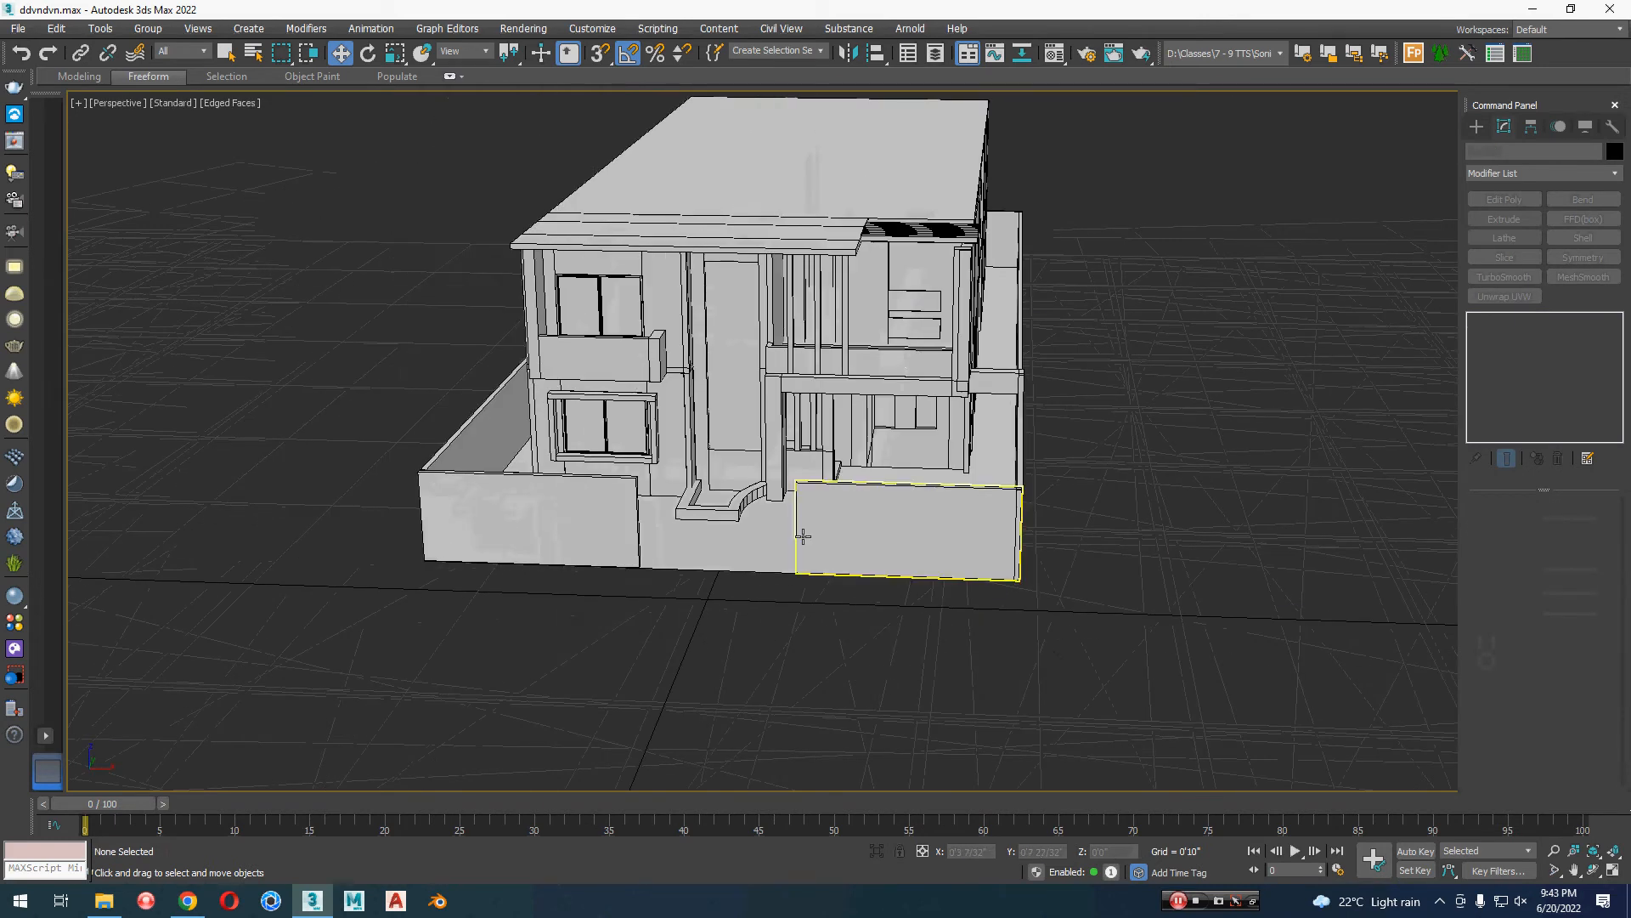
pyautogui.click(803, 536)
pyautogui.scroll(3, 805, 537)
pyautogui.press('r')
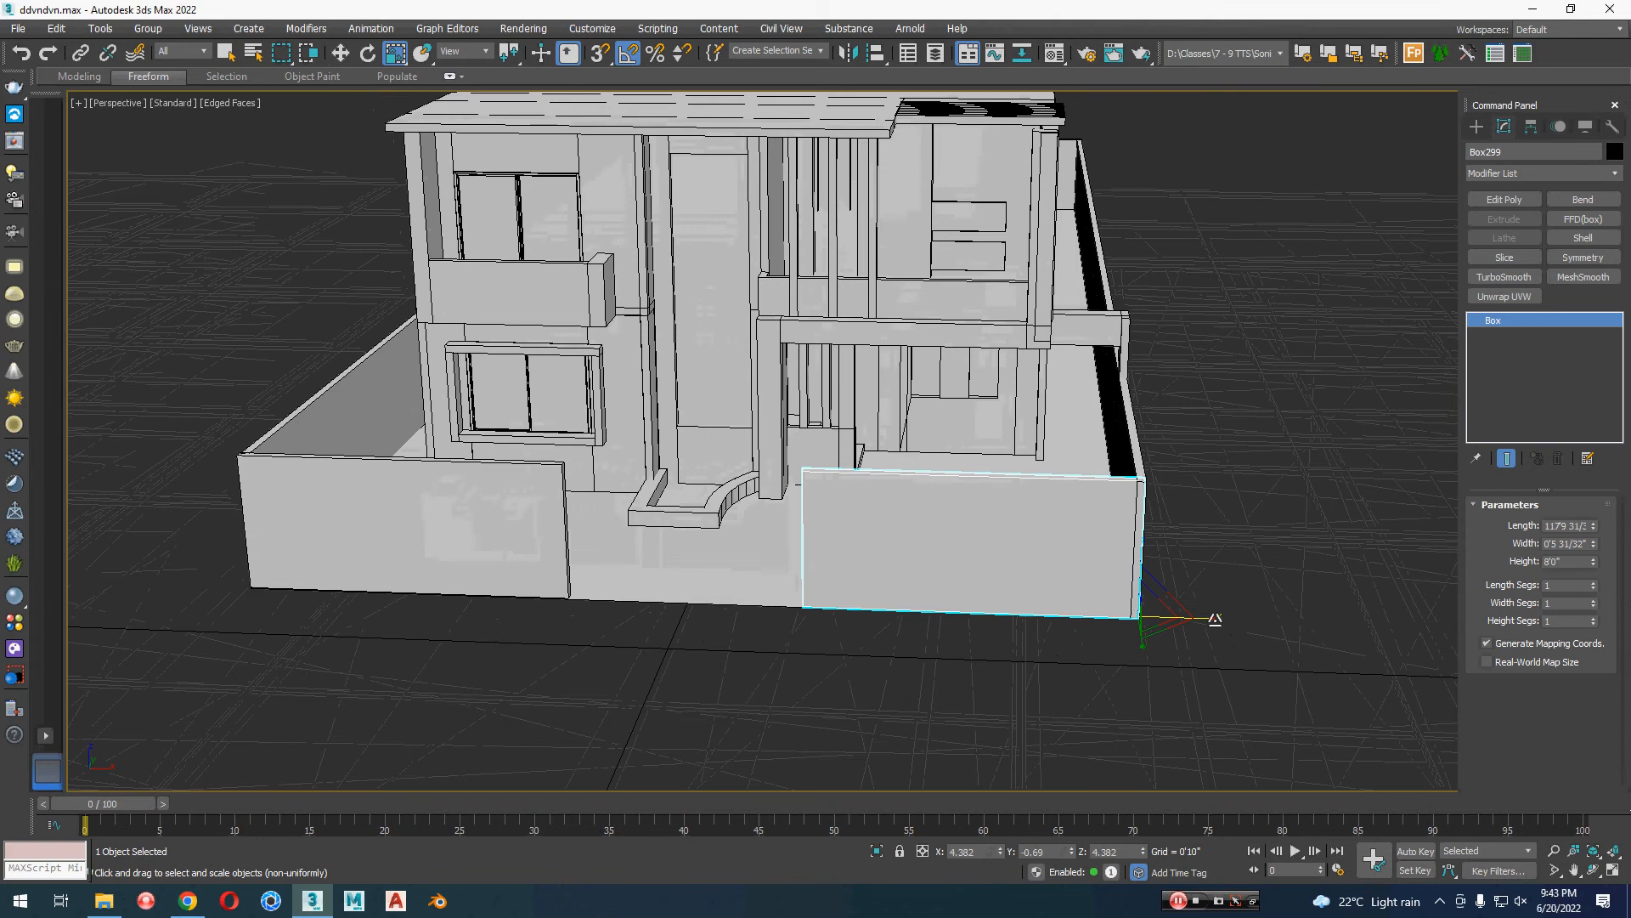
pyautogui.moveTo(1215, 618)
pyautogui.mouseDown()
pyautogui.moveTo(1228, 619)
pyautogui.moveTo(1185, 627)
pyautogui.mouseUp()
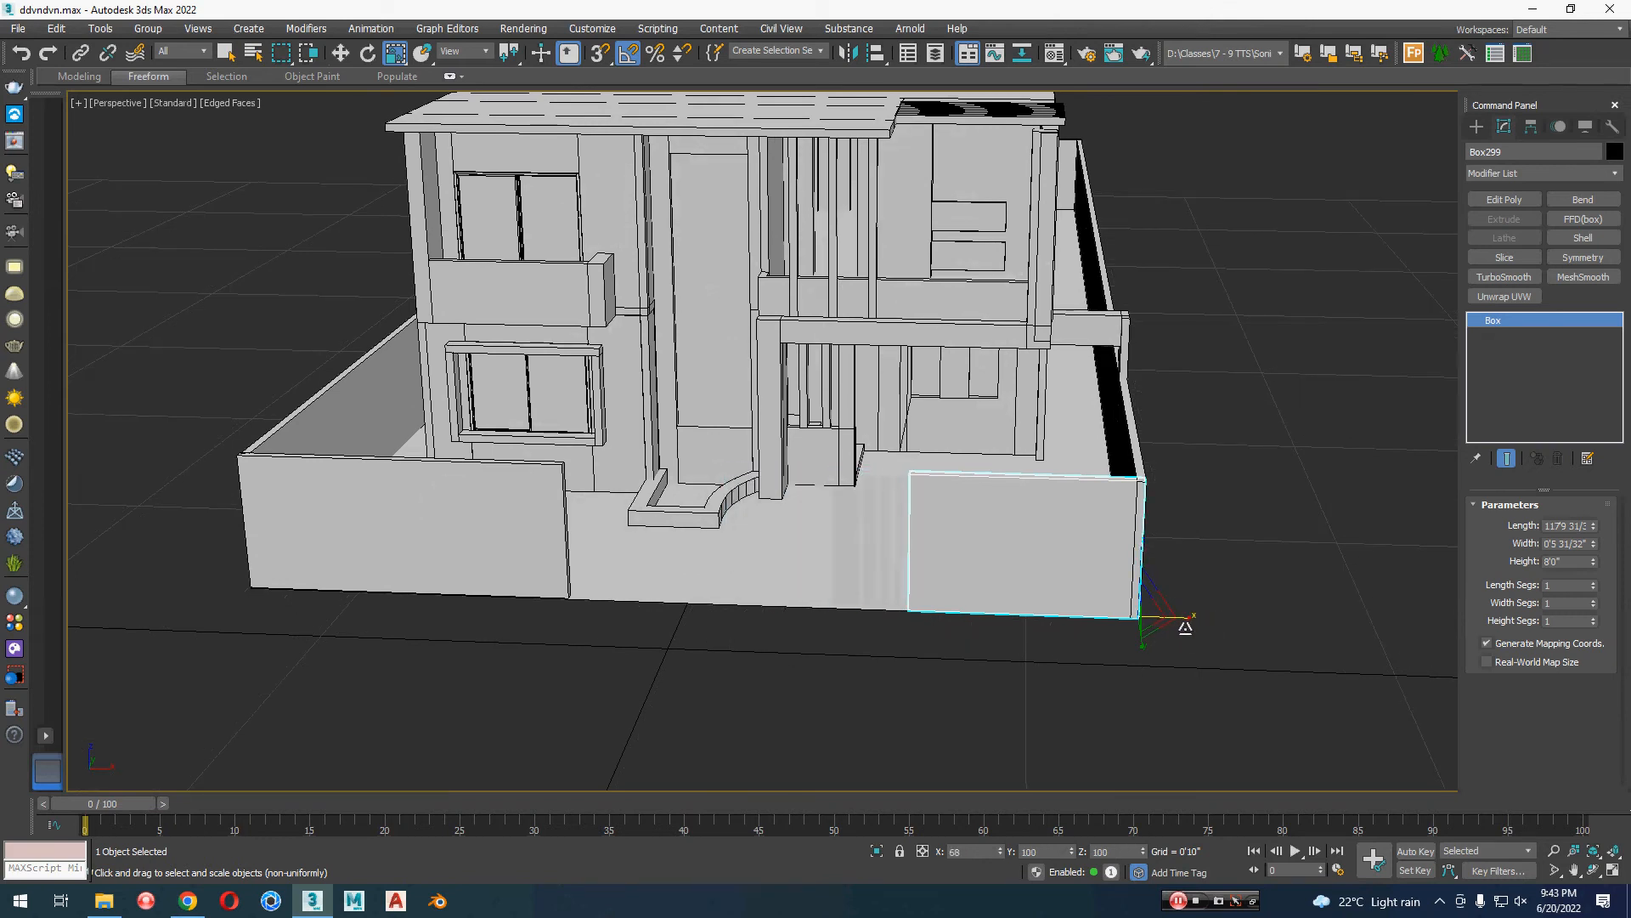
pyautogui.click(498, 583)
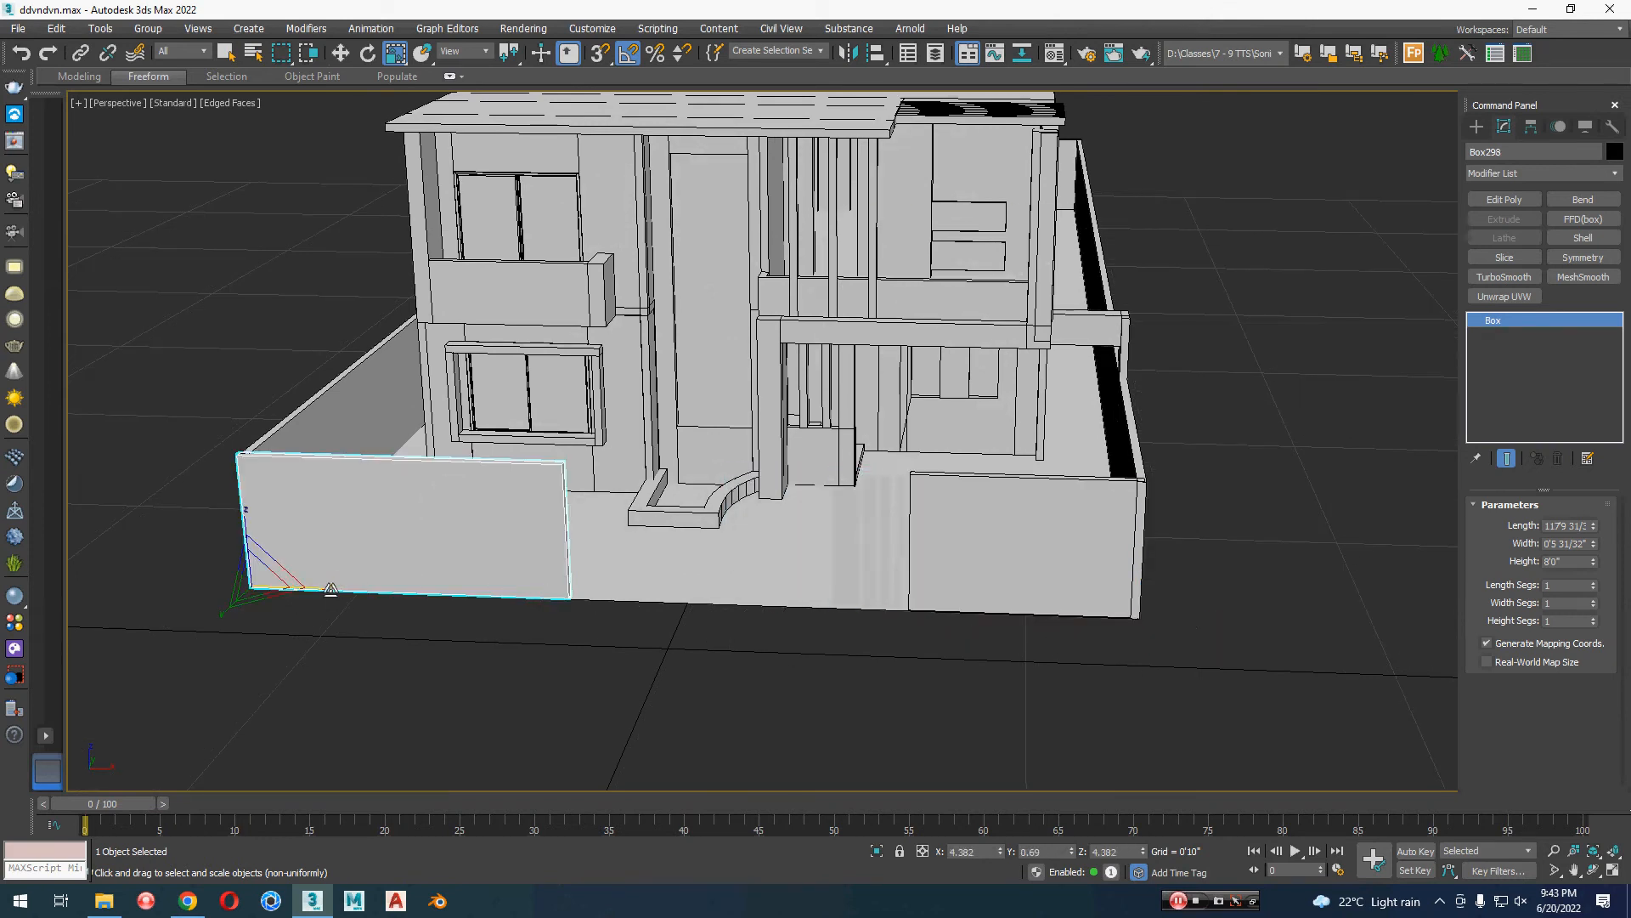
pyautogui.moveTo(330, 588); pyautogui.dragTo(303, 586)
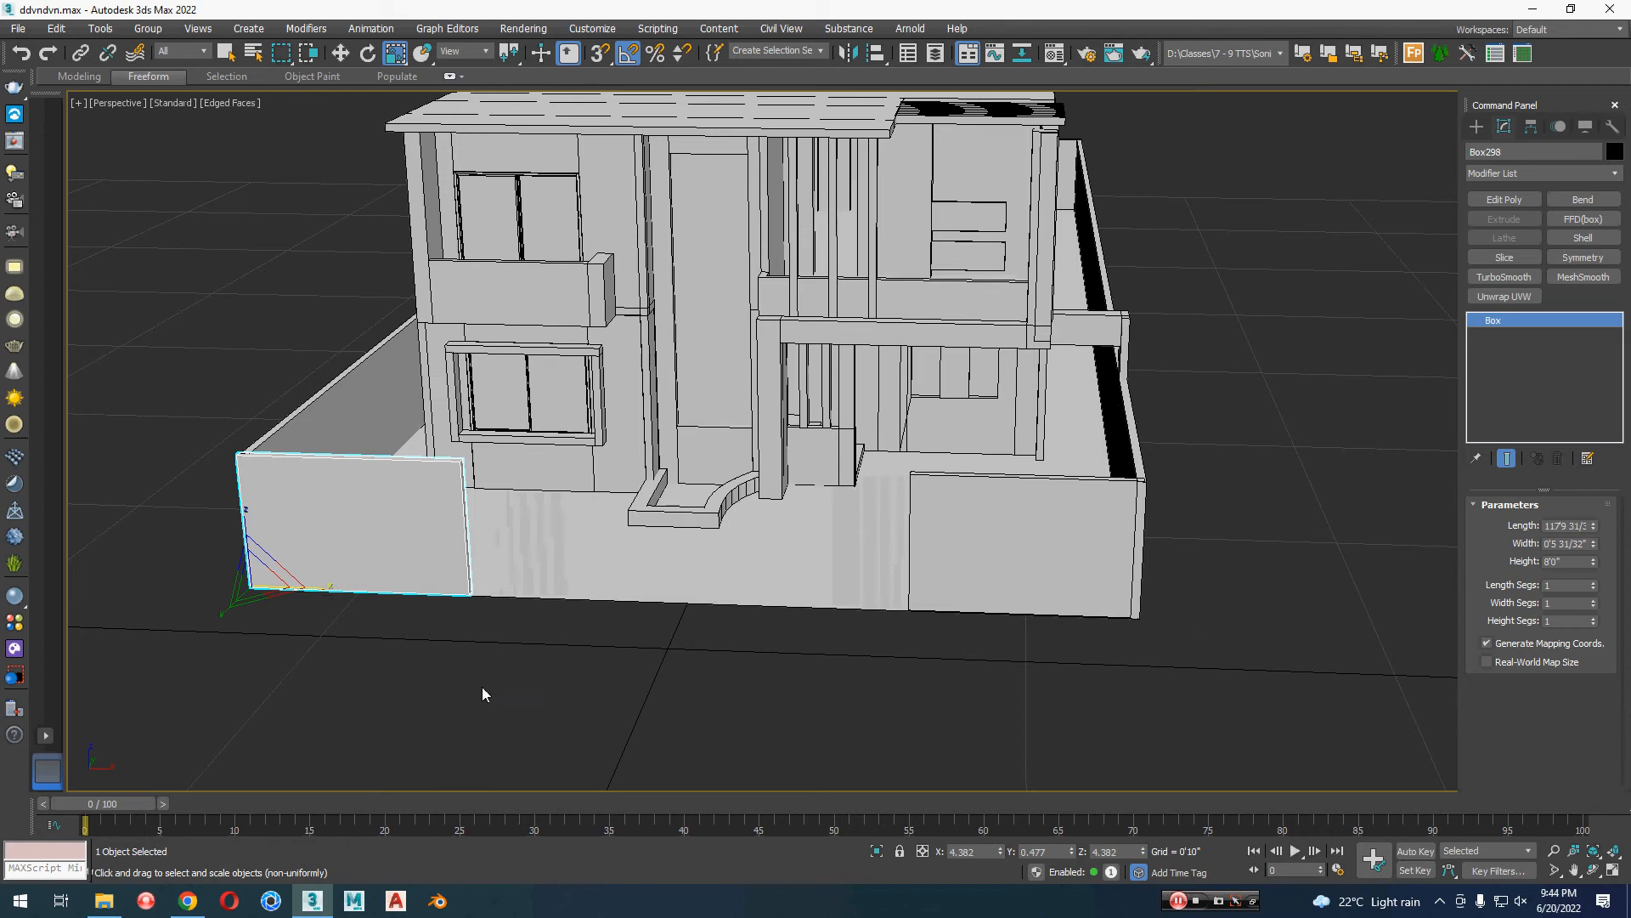
# Step: Clear the selection and examine the two front wall segments and the opening between them from several angles
pyautogui.keyDown('alt'); pyautogui.moveTo(482, 687); pyautogui.dragTo(600, 722, button='middle'); pyautogui.keyUp('alt')
pyautogui.click(668, 702)
pyautogui.scroll(-4, 731, 702)
pyautogui.keyDown('alt'); pyautogui.moveTo(752, 698); pyautogui.dragTo(579, 681, button='middle'); pyautogui.keyUp('alt')
pyautogui.click(495, 604)
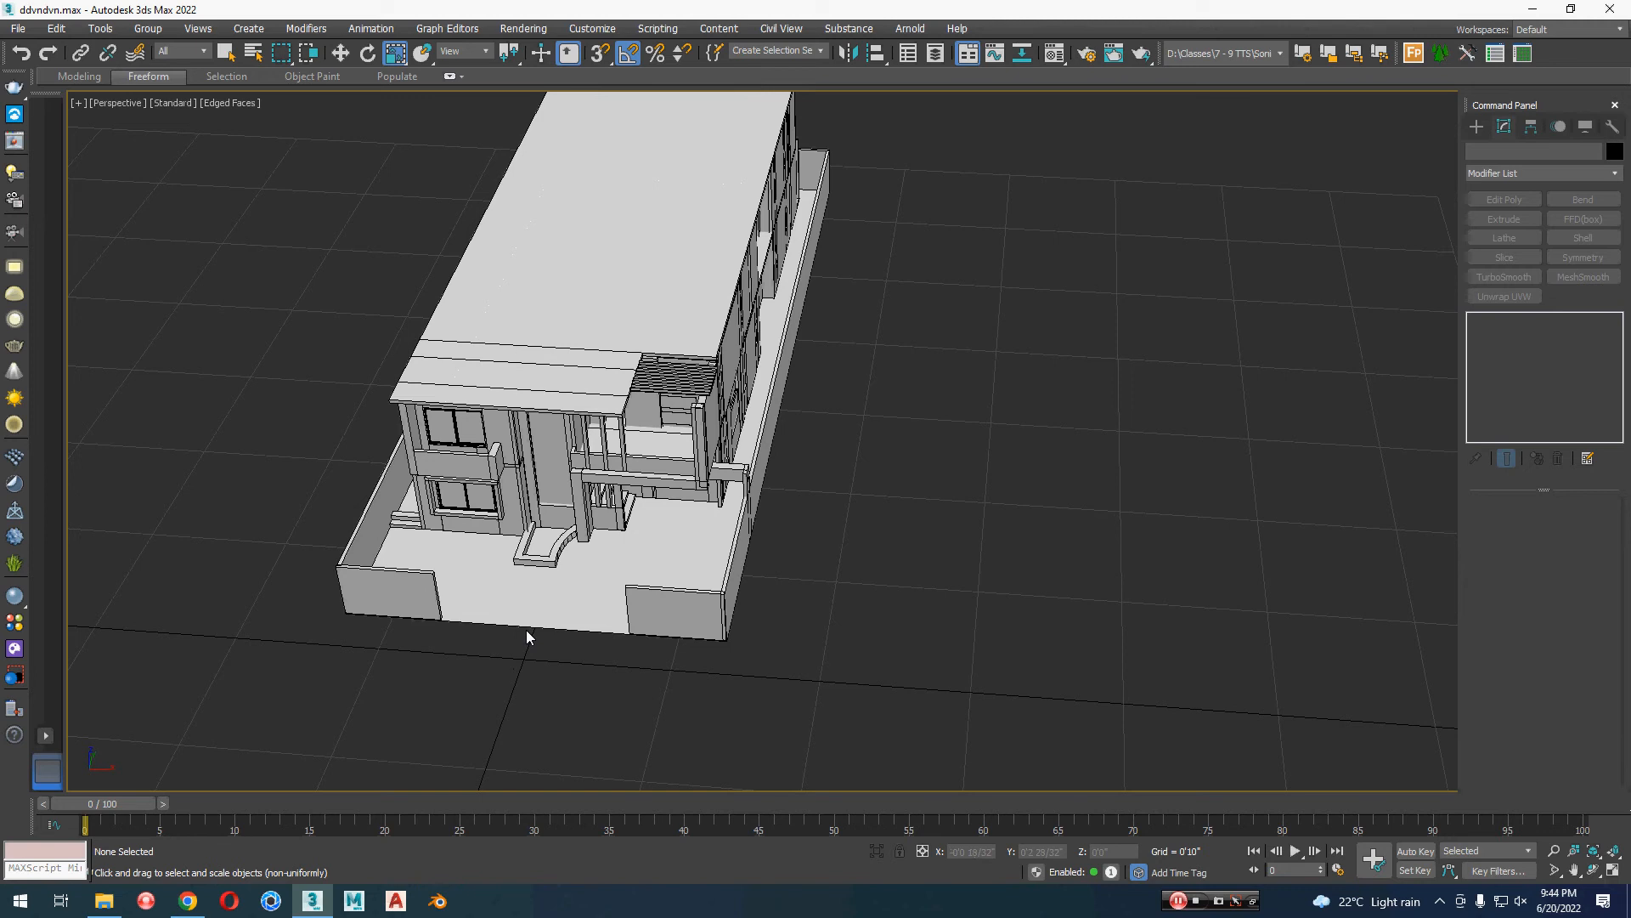
pyautogui.keyDown('alt'); pyautogui.moveTo(527, 630); pyautogui.dragTo(808, 648, button='middle'); pyautogui.keyUp('alt')
pyautogui.press('w')
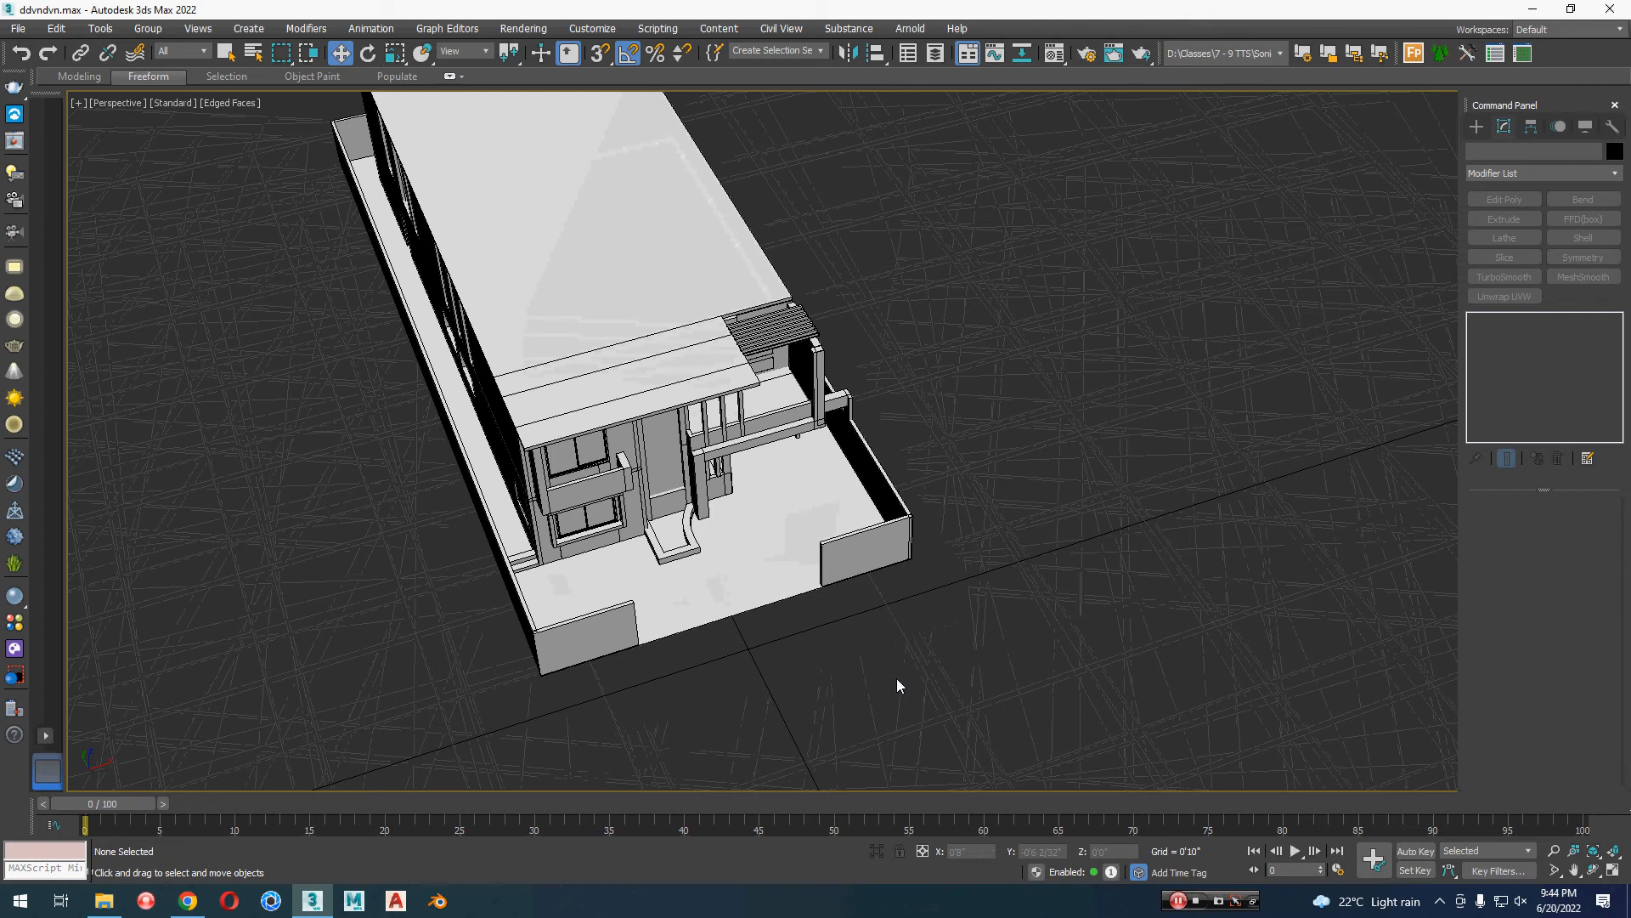
# Step: Try deleting the right front wall segment and lengthening the left one along X past the middle of the plot's front
pyautogui.click(870, 564)
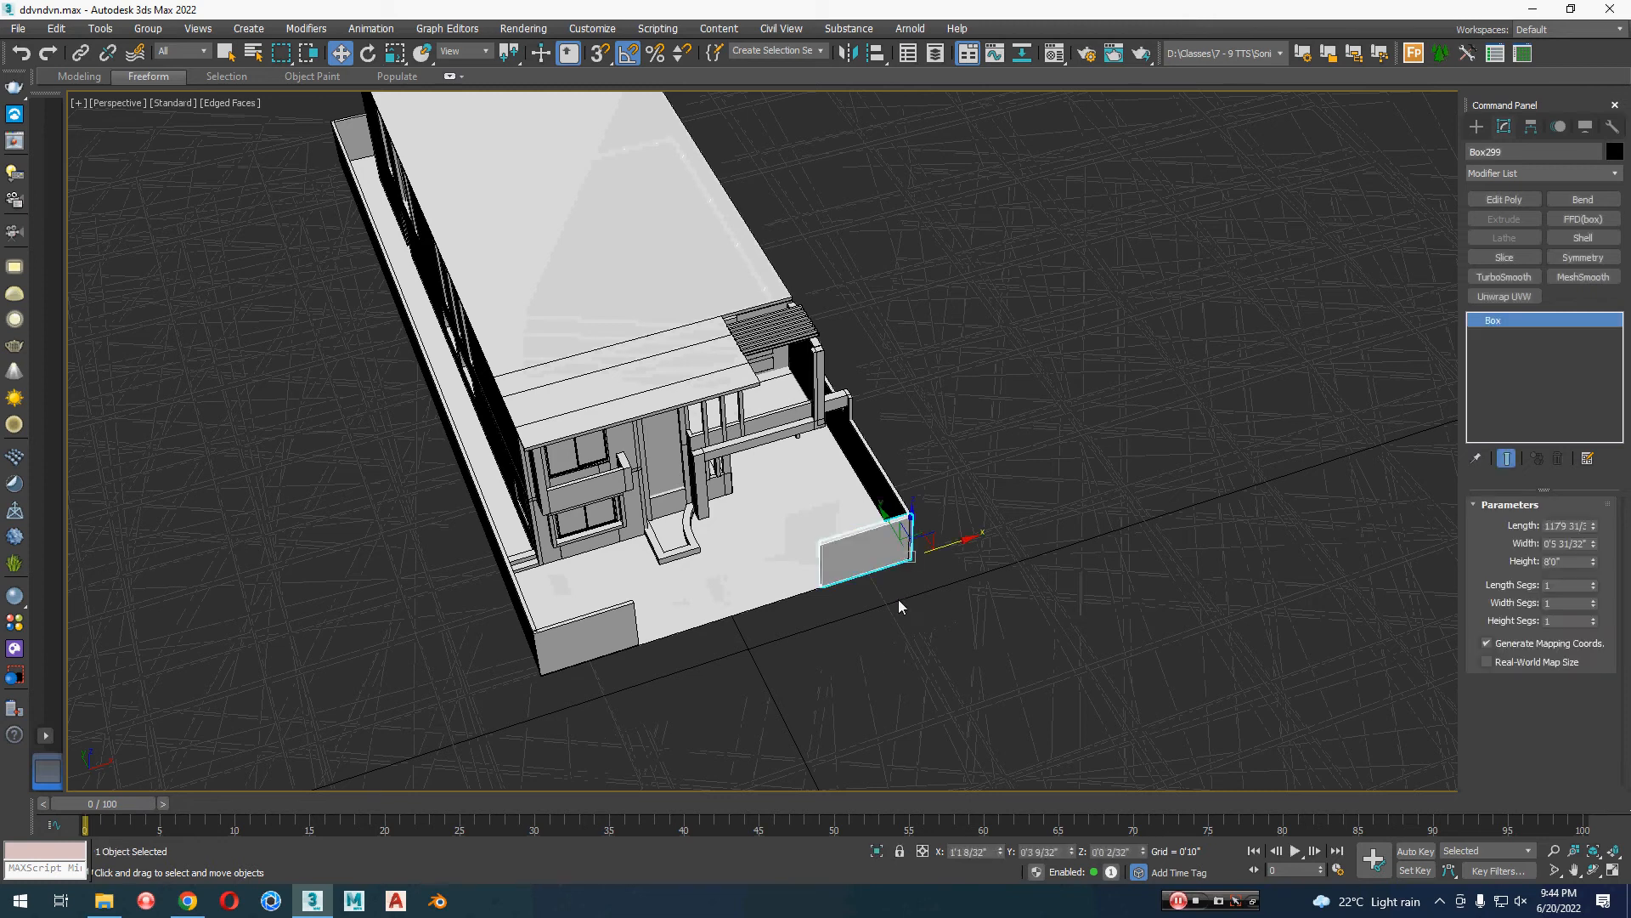
pyautogui.click(909, 651)
pyautogui.click(625, 634)
pyautogui.press('r')
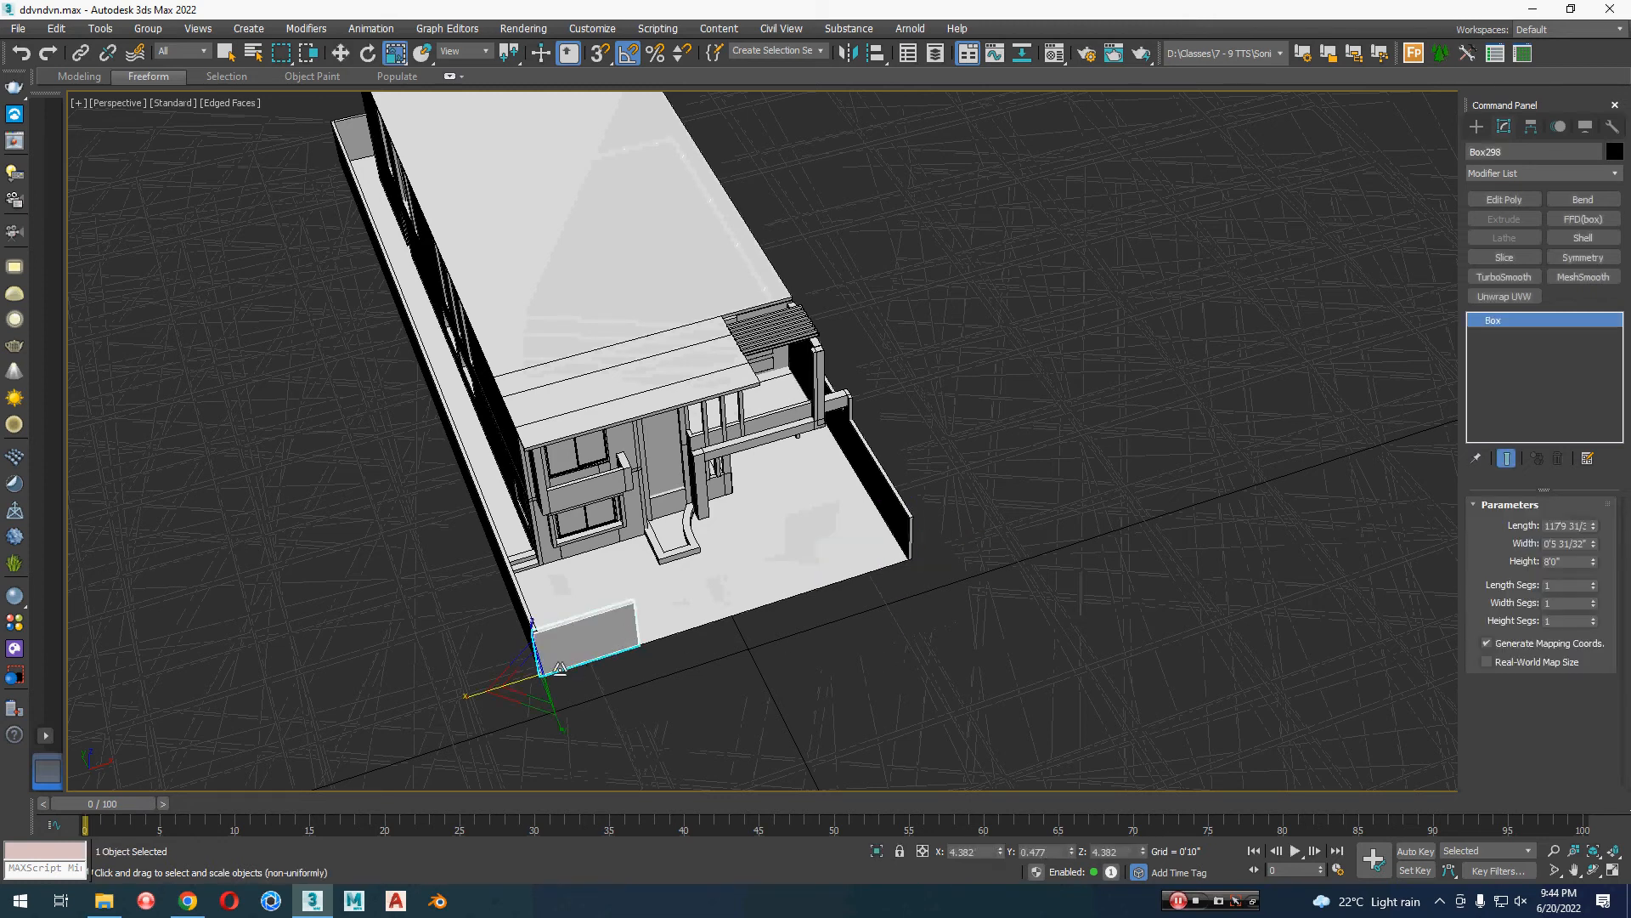
pyautogui.click(431, 700)
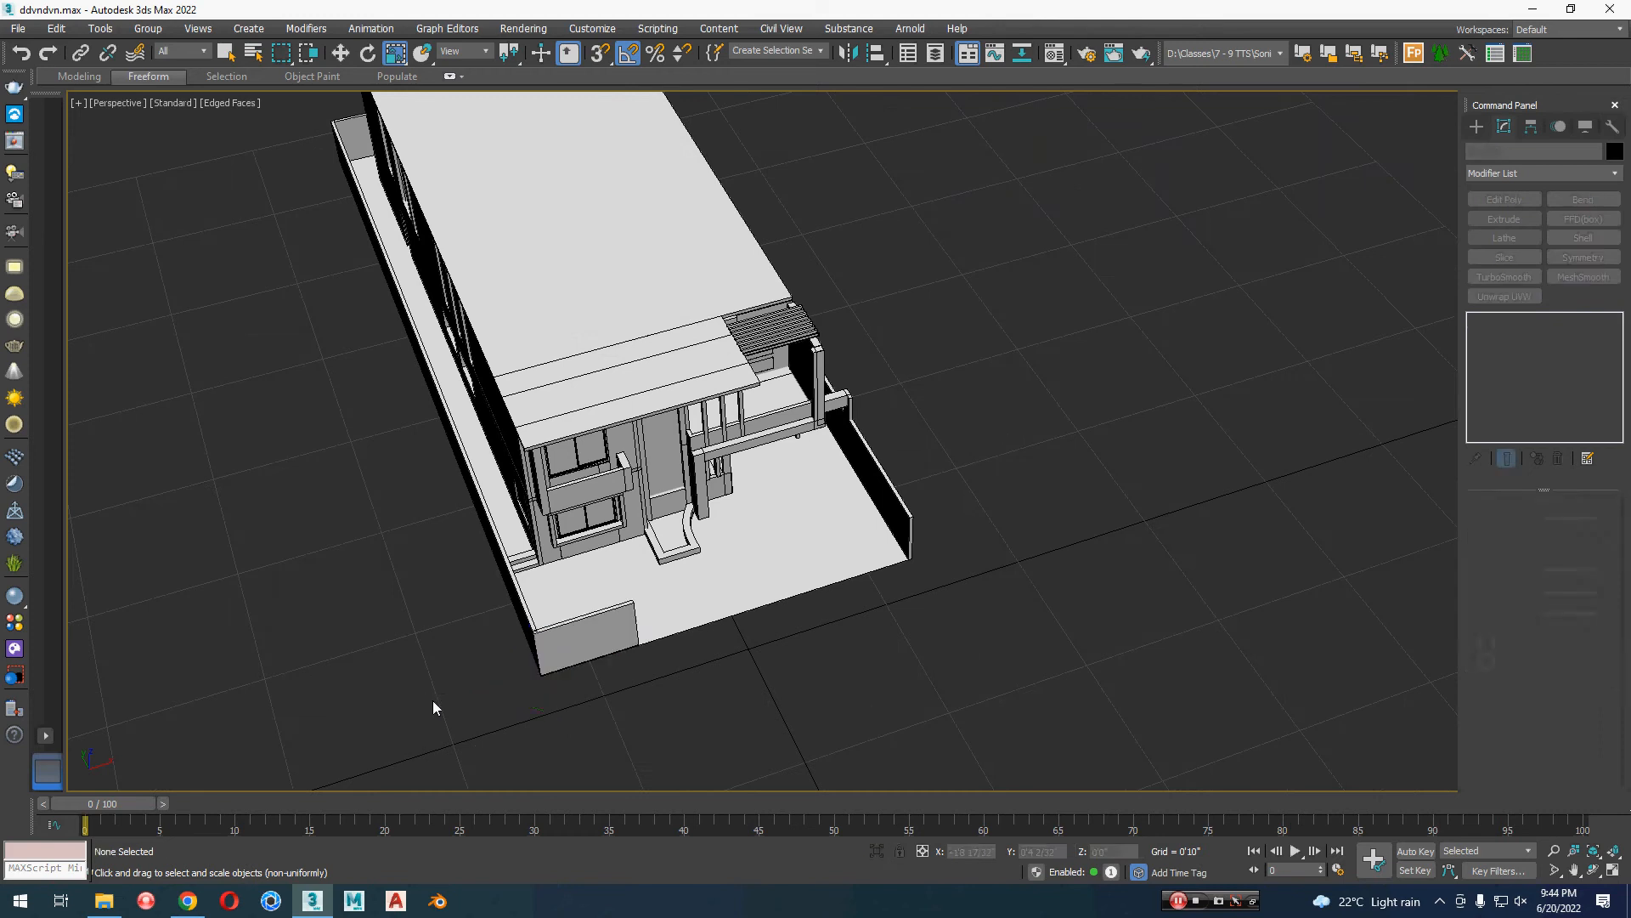
pyautogui.click(585, 646)
pyautogui.moveTo(473, 694); pyautogui.dragTo(379, 709)
pyautogui.keyDown('alt'); pyautogui.moveTo(747, 658); pyautogui.dragTo(937, 644, button='middle'); pyautogui.keyUp('alt')
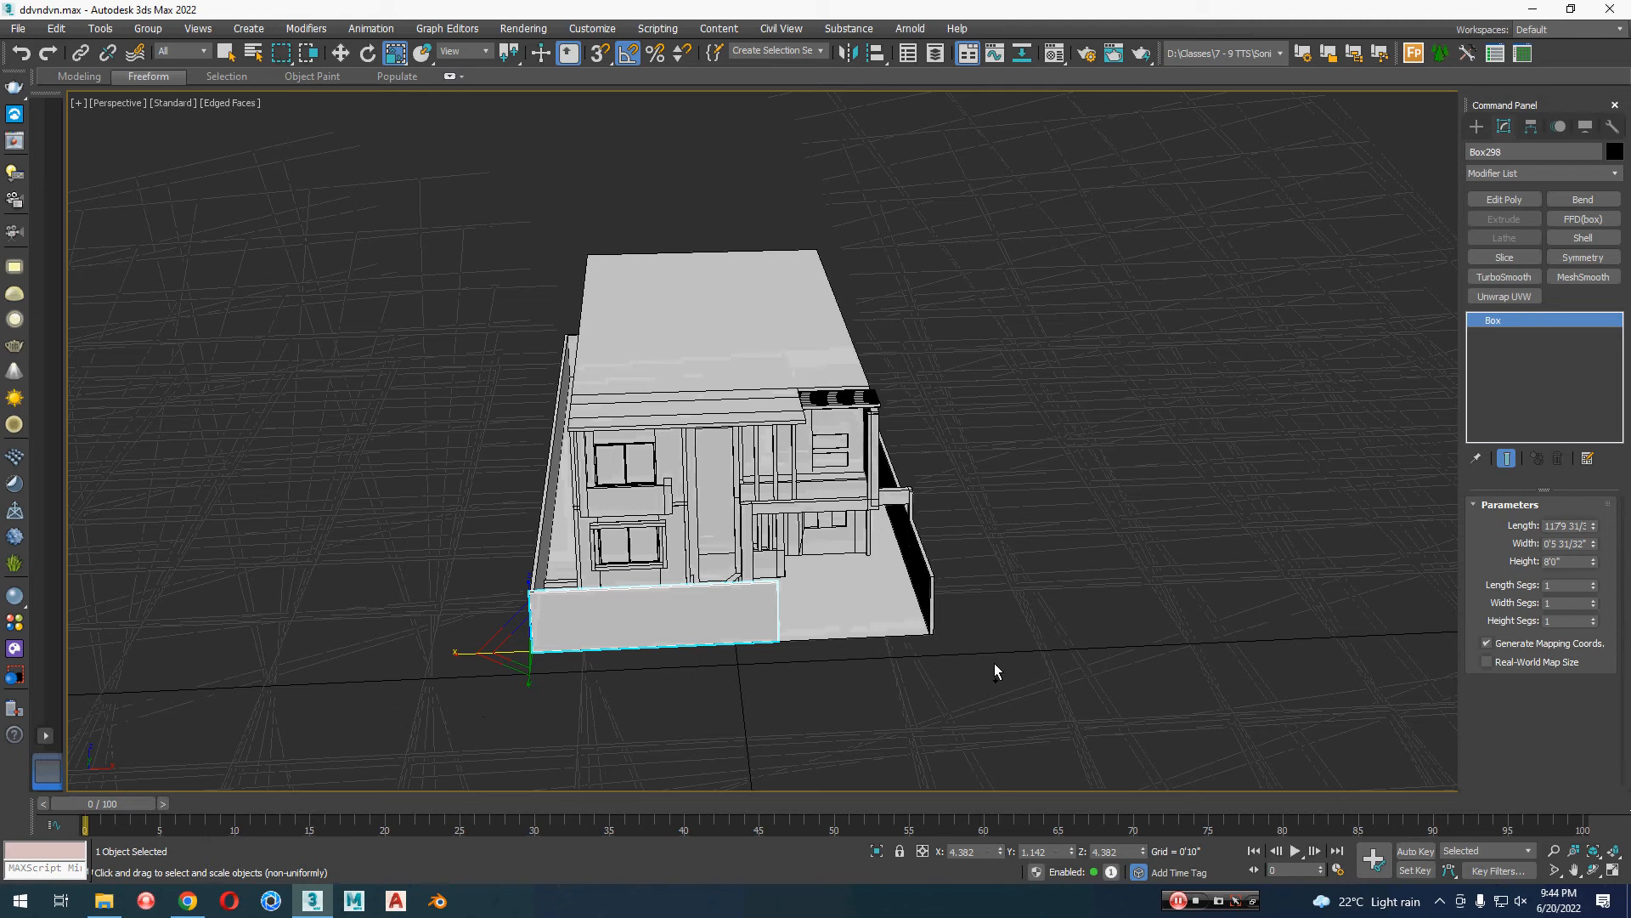
# Step: Undo the lengthening of the left front wall segment and the deletion of the right one
pyautogui.hotkey('ctrl', 'z')
pyautogui.hotkey('ctrl', 'z')
pyautogui.hotkey('ctrl', 'z')
pyautogui.hotkey('ctrl', 'z')
pyautogui.hotkey('ctrl', 'y')
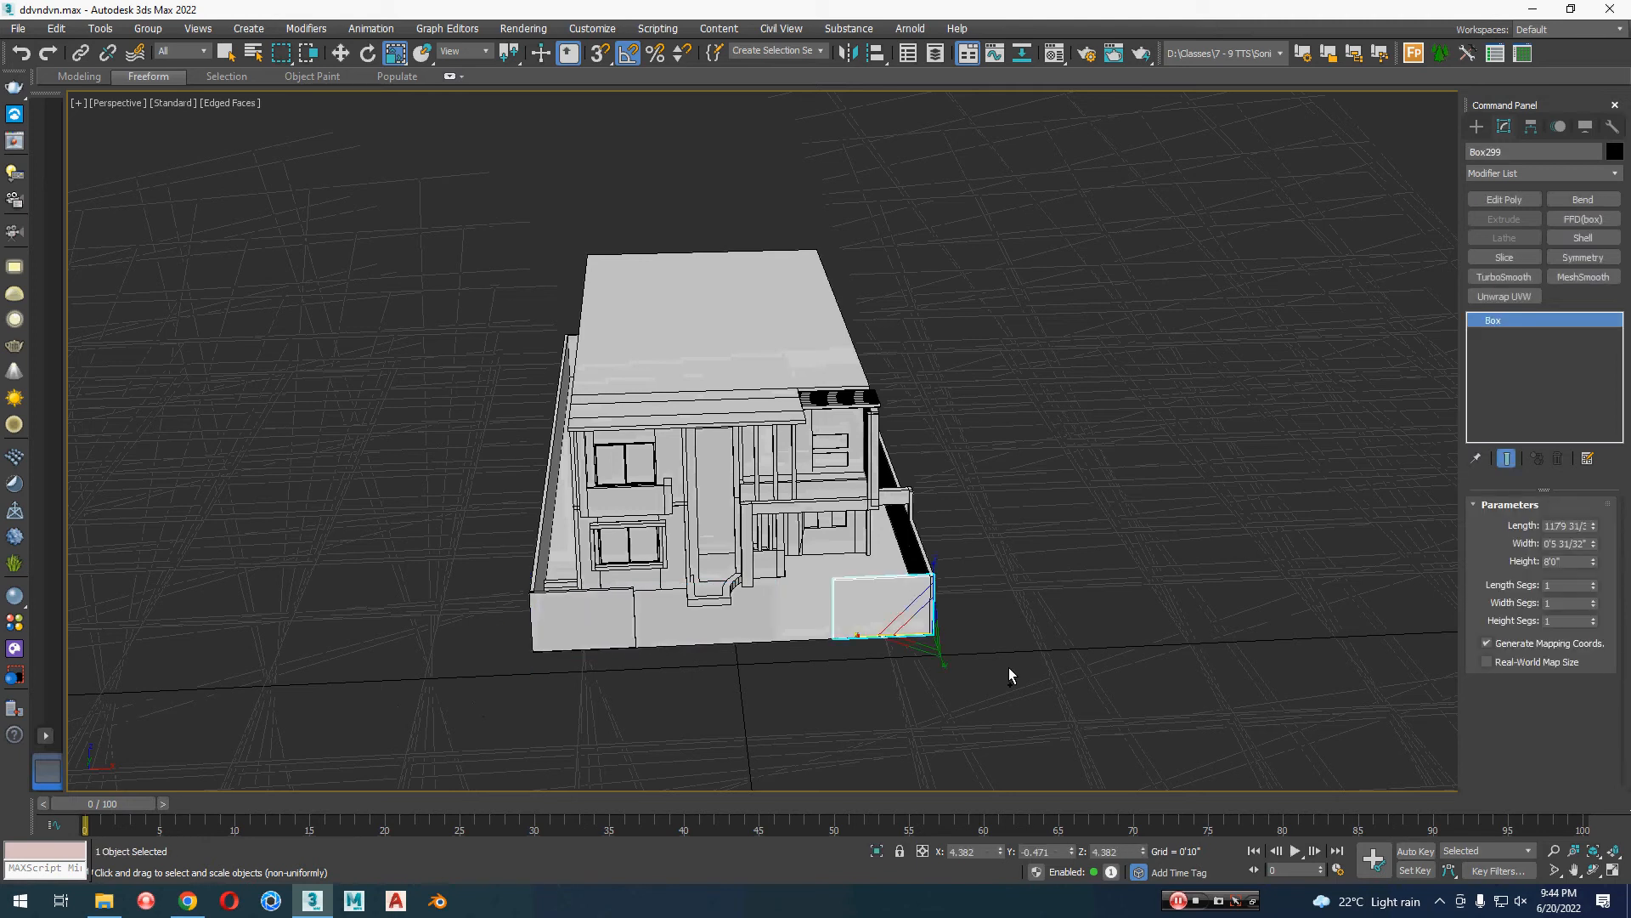
# Step: Nudge the right front wall segment slightly along Y so it lines up with the end of the side wall
pyautogui.press('w')
pyautogui.click(1031, 670)
pyautogui.keyDown('alt'); pyautogui.moveTo(1031, 670); pyautogui.dragTo(960, 482, button='middle'); pyautogui.keyUp('alt')
pyautogui.scroll(-3, 929, 559)
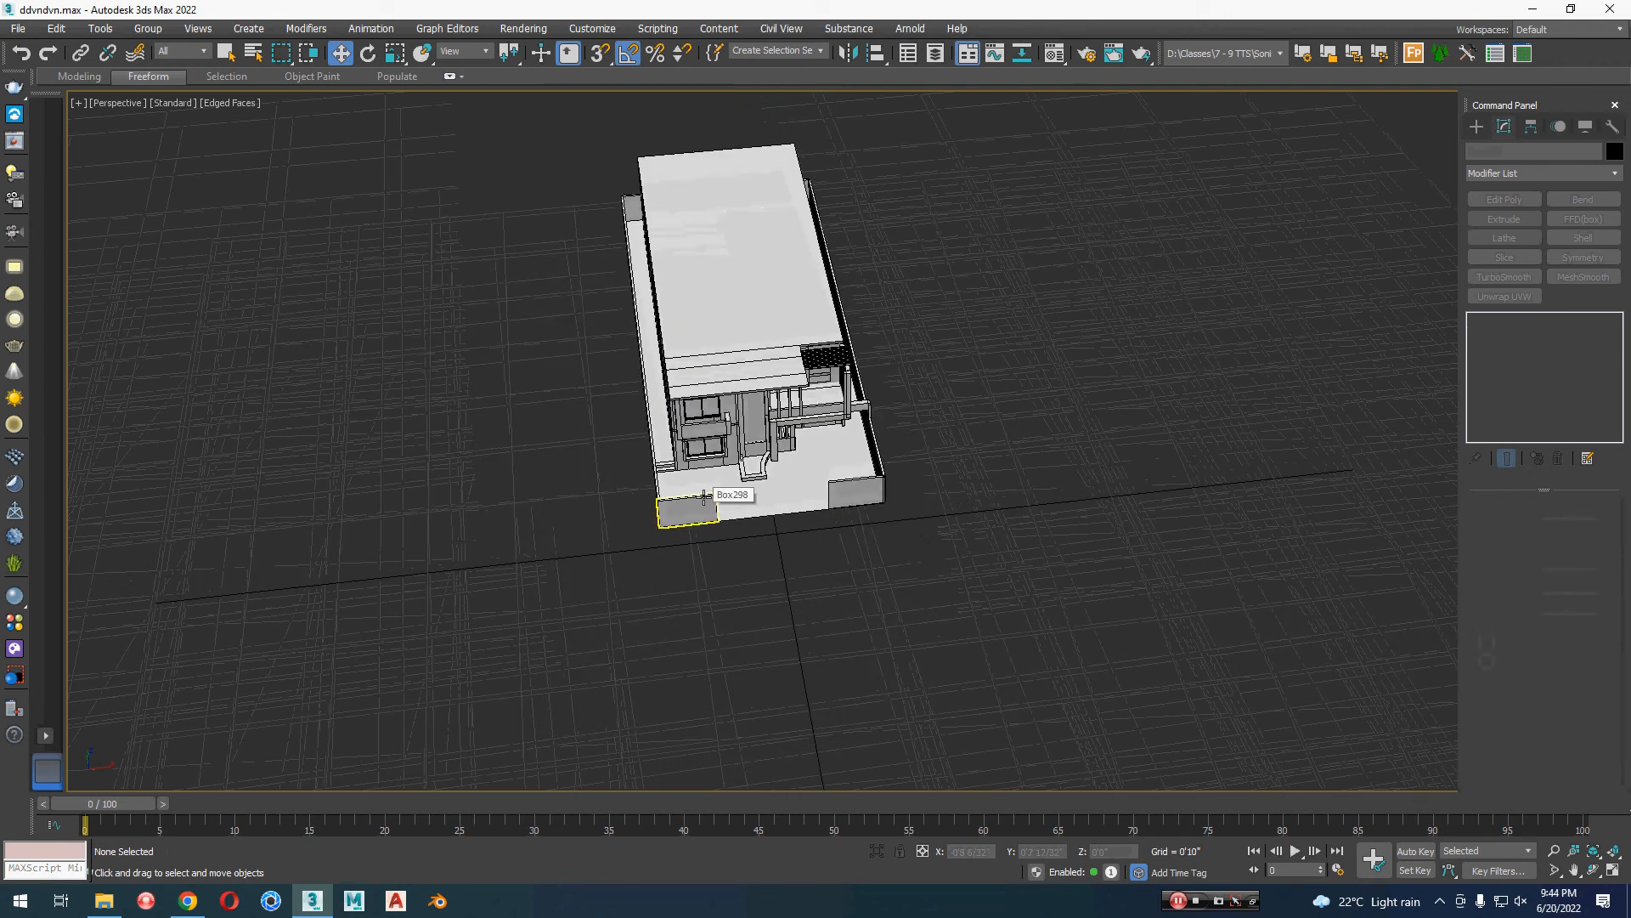
pyautogui.click(878, 490)
pyautogui.press('z')
pyautogui.scroll(-8, 965, 564)
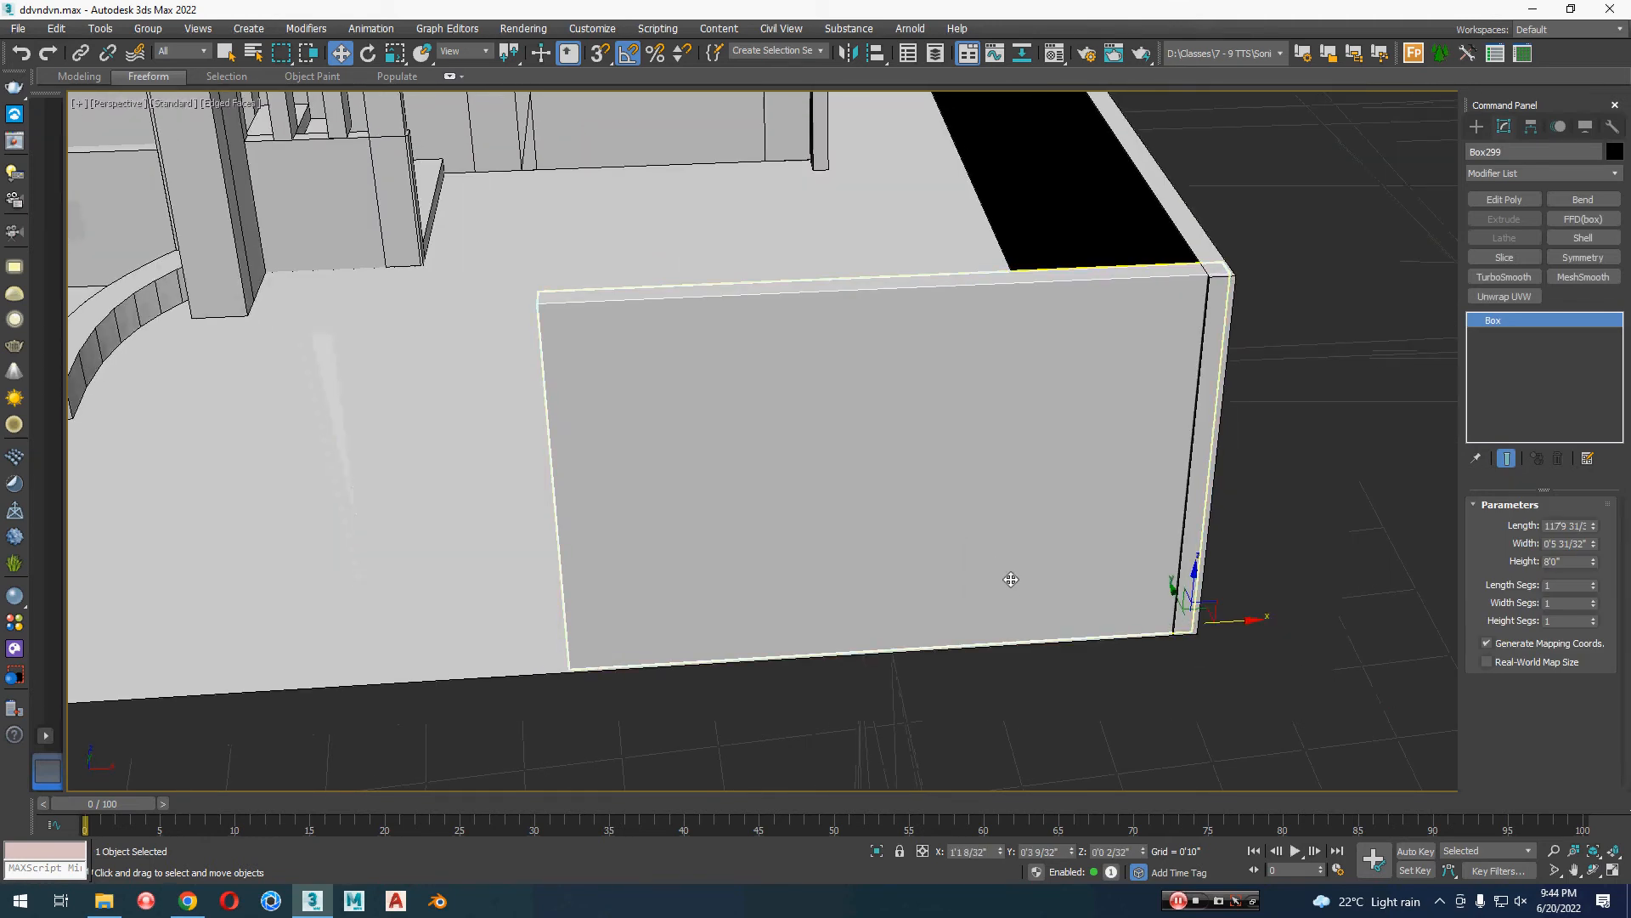
pyautogui.keyDown('alt'); pyautogui.moveTo(1121, 601); pyautogui.dragTo(973, 520, button='middle'); pyautogui.keyUp('alt')
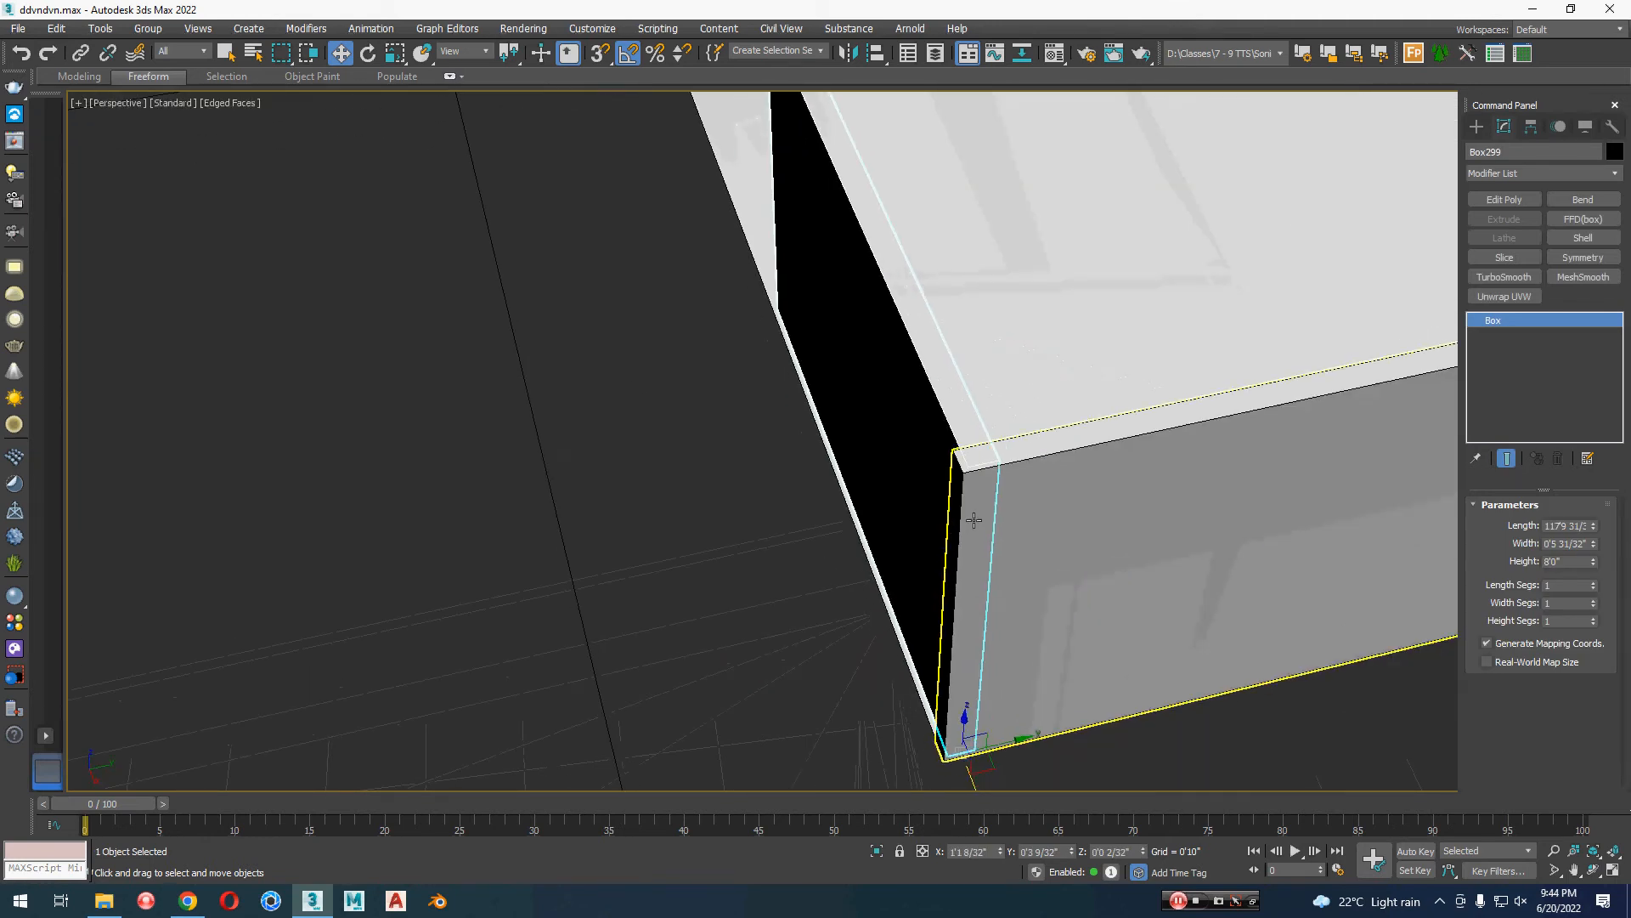
pyautogui.moveTo(1005, 736); pyautogui.dragTo(1009, 741)
pyautogui.scroll(-5, 705, 614)
# Step: Nudge the left front wall segment slightly along Y to line up with its side wall, and clear the selection
pyautogui.moveTo(631, 569); pyautogui.dragTo(633, 707, button='middle')
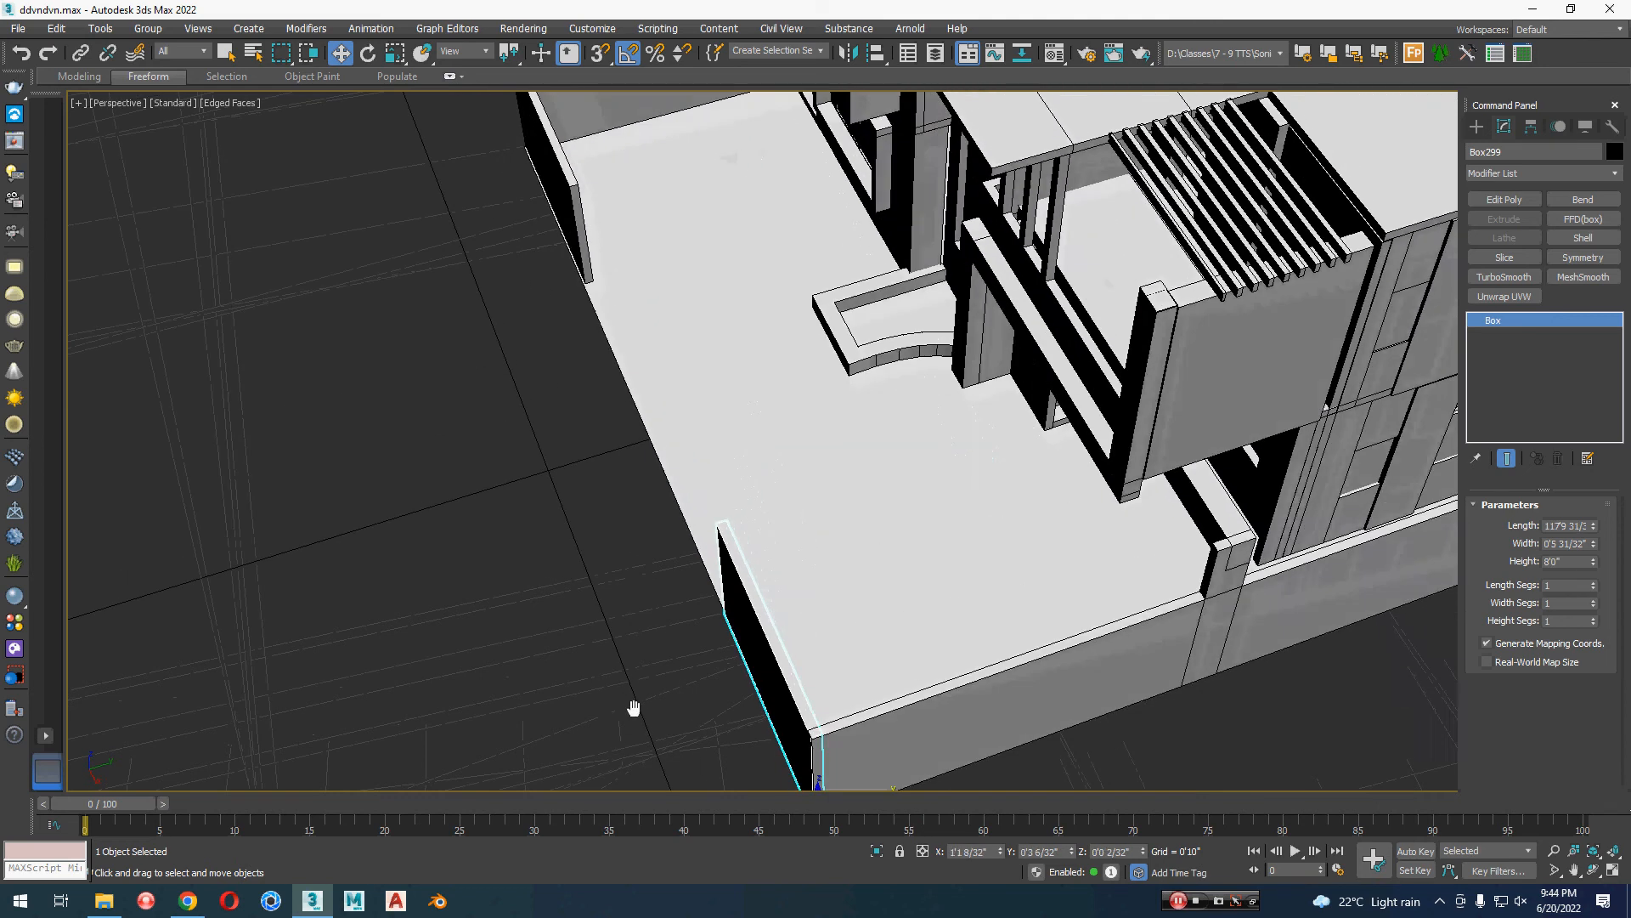
pyautogui.click(576, 249)
pyautogui.press('z')
pyautogui.moveTo(545, 355); pyautogui.dragTo(564, 390, button='middle')
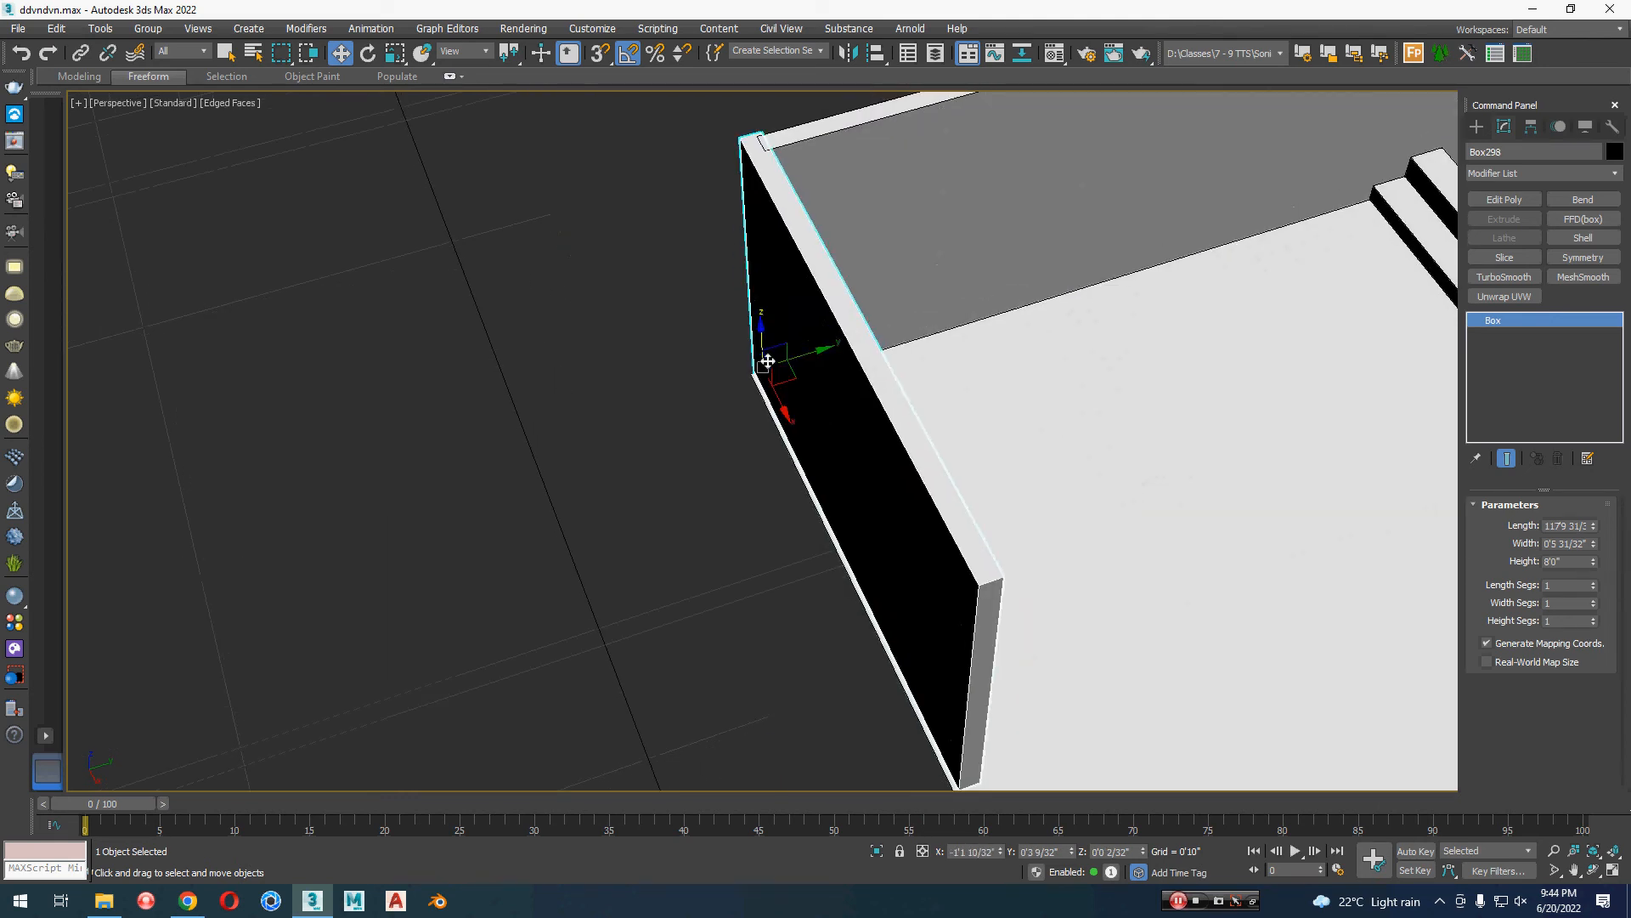
pyautogui.moveTo(805, 355); pyautogui.dragTo(805, 357)
pyautogui.click(567, 498)
# Step: Examine the aligned front walls, the gate opening and the whole house from several angles
pyautogui.scroll(-5, 567, 497)
pyautogui.keyDown('alt'); pyautogui.moveTo(568, 498); pyautogui.dragTo(676, 437, button='middle'); pyautogui.keyUp('alt')
pyautogui.scroll(-3, 764, 433)
pyautogui.moveTo(931, 486); pyautogui.dragTo(902, 489, button='middle')
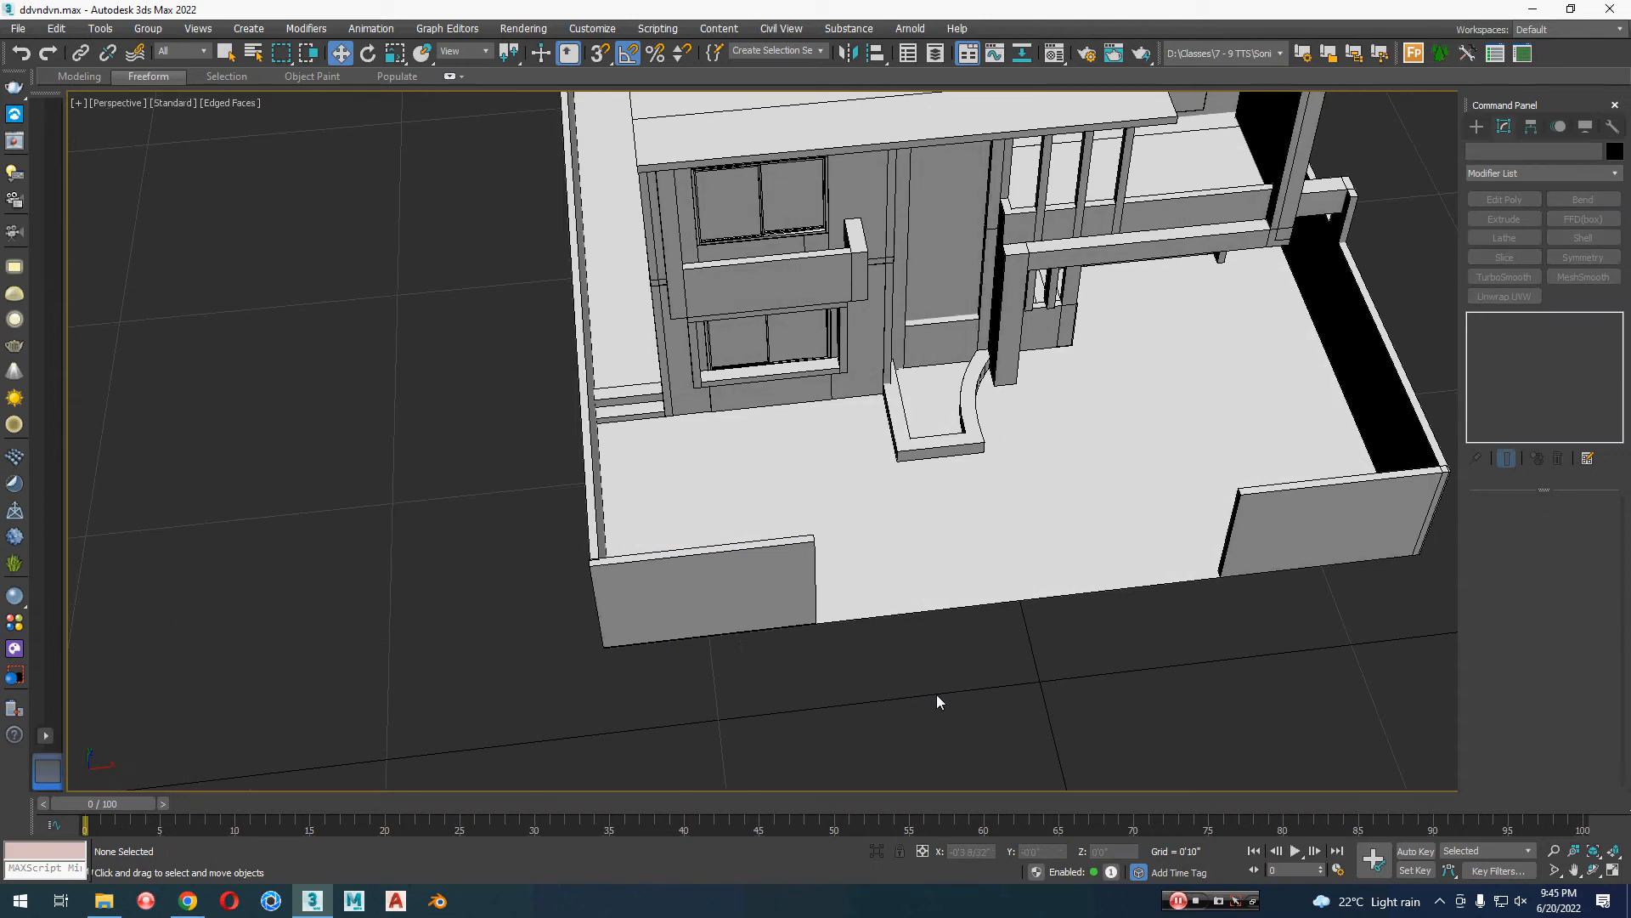
pyautogui.scroll(-3, 1016, 698)
pyautogui.keyDown('alt'); pyautogui.moveTo(1016, 700); pyautogui.dragTo(798, 690, button='middle'); pyautogui.keyUp('alt')
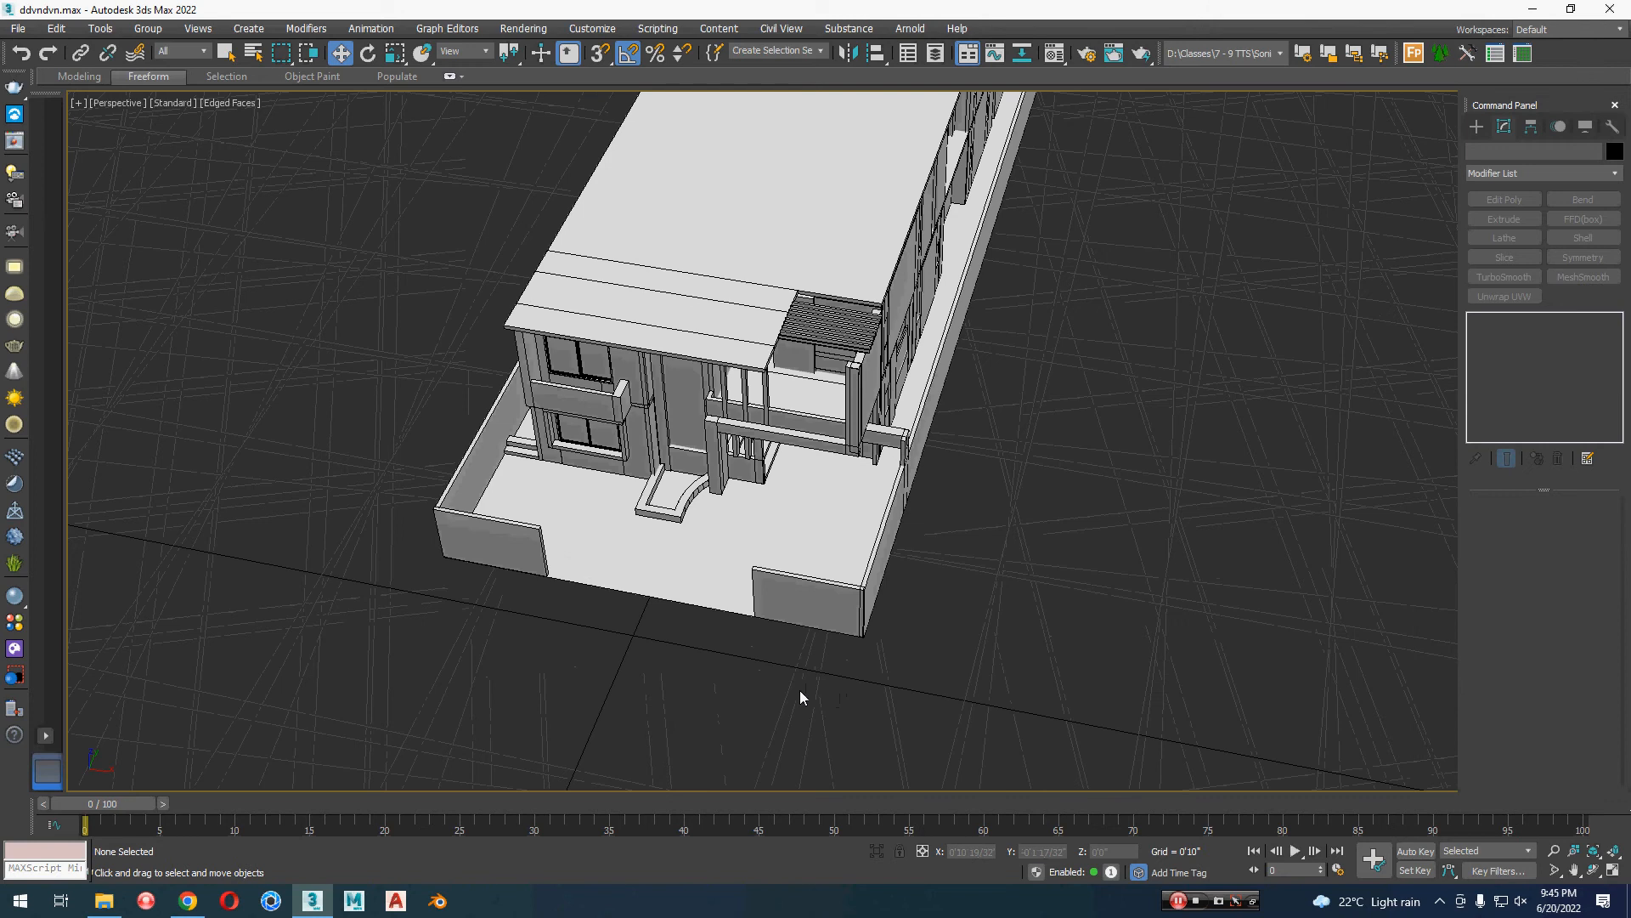
pyautogui.keyDown('alt'); pyautogui.moveTo(1048, 677); pyautogui.dragTo(780, 589, button='middle'); pyautogui.keyUp('alt')
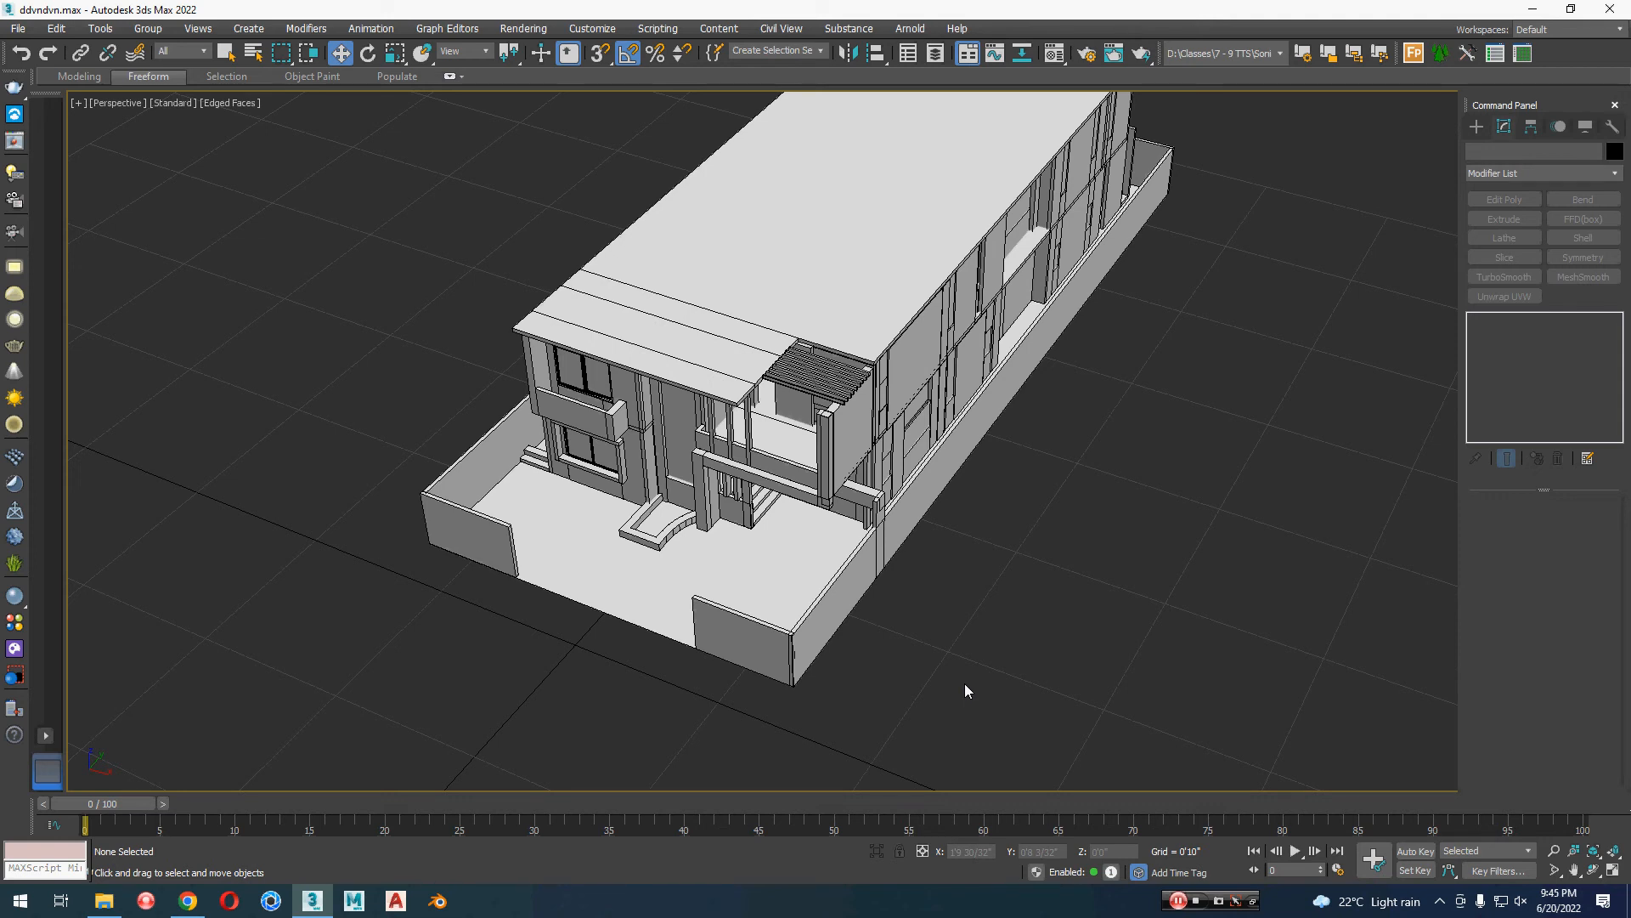
pyautogui.scroll(-3, 969, 688)
pyautogui.keyDown('alt'); pyautogui.moveTo(972, 688); pyautogui.dragTo(1100, 617, button='middle'); pyautogui.keyUp('alt')
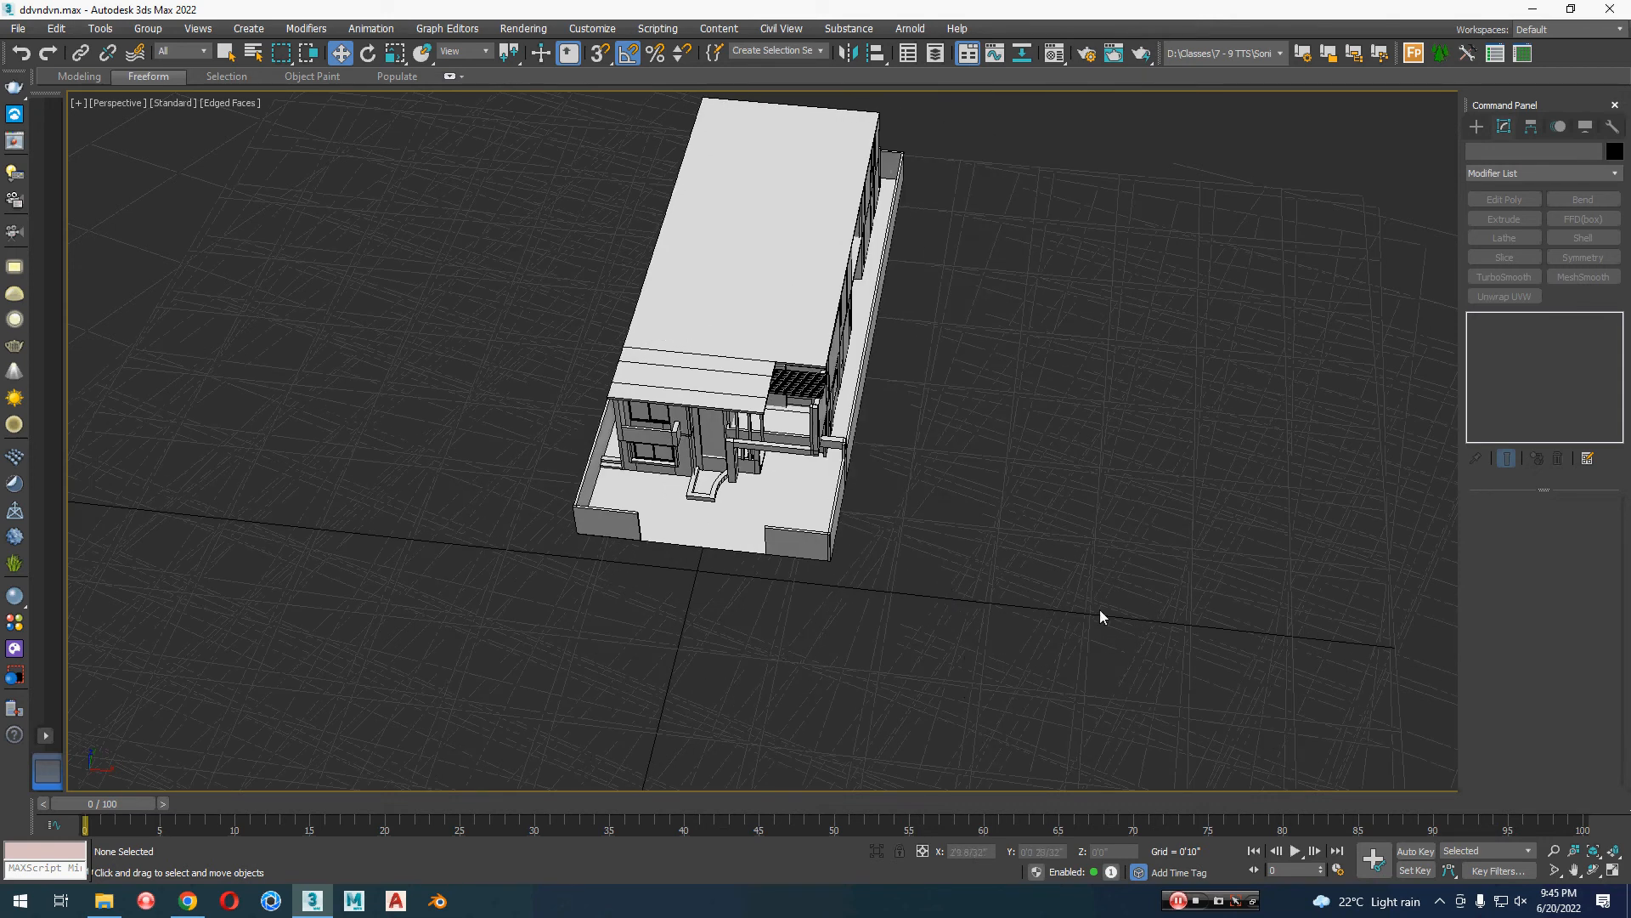
# Step: Create a road plane across the front of the plot, about 1'0" long and 10'10" wide
pyautogui.click(1477, 126)
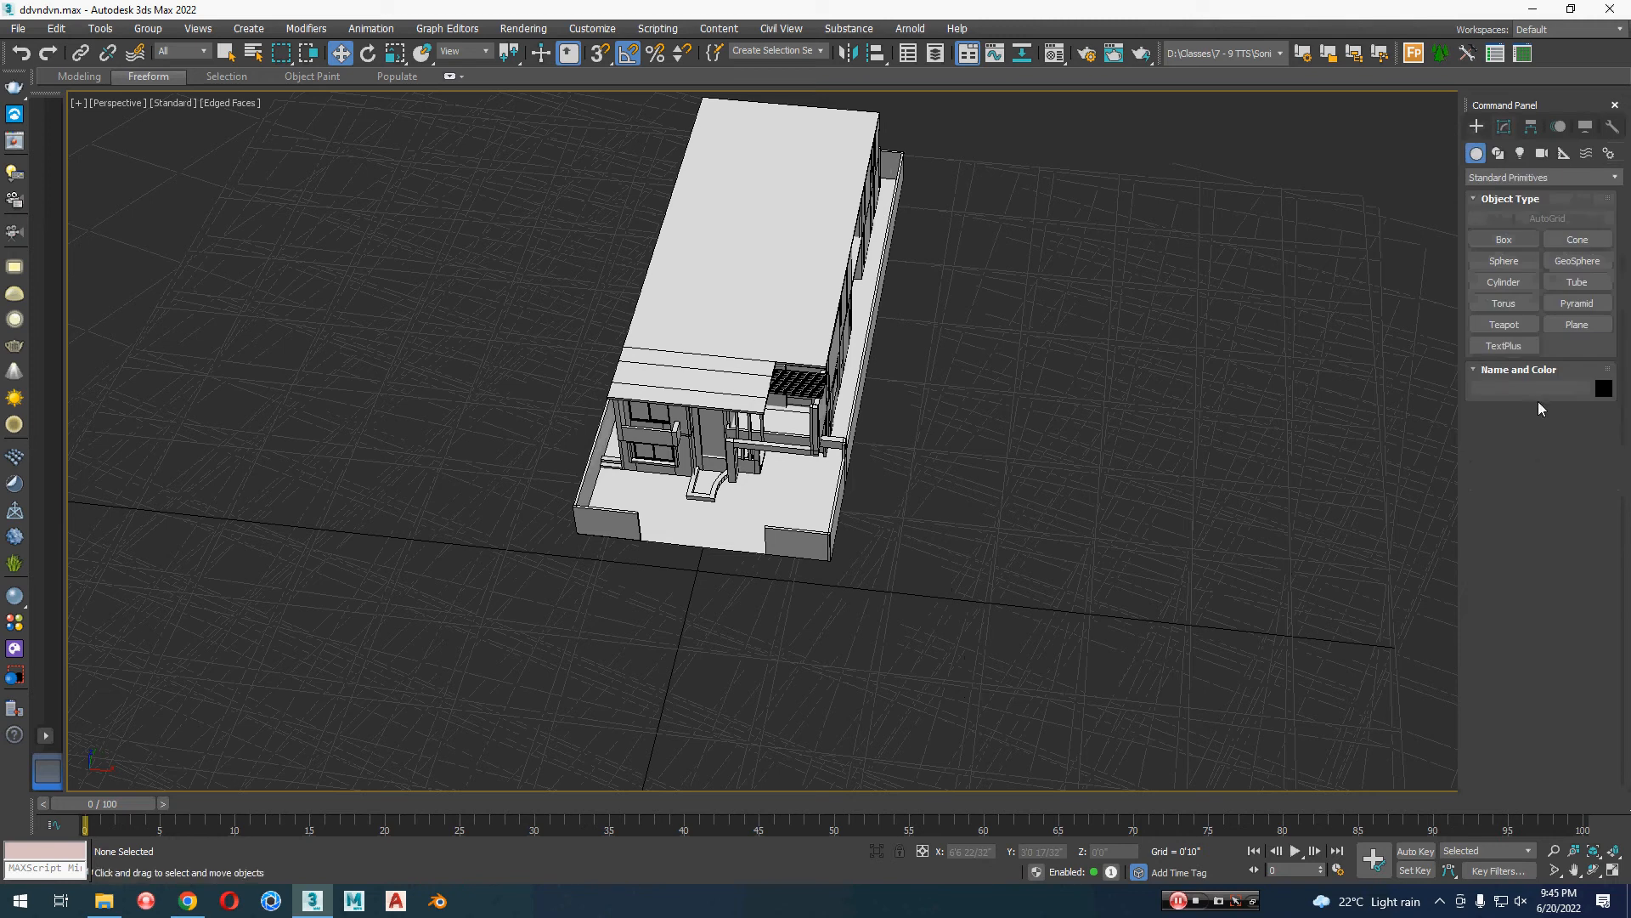
pyautogui.click(1576, 324)
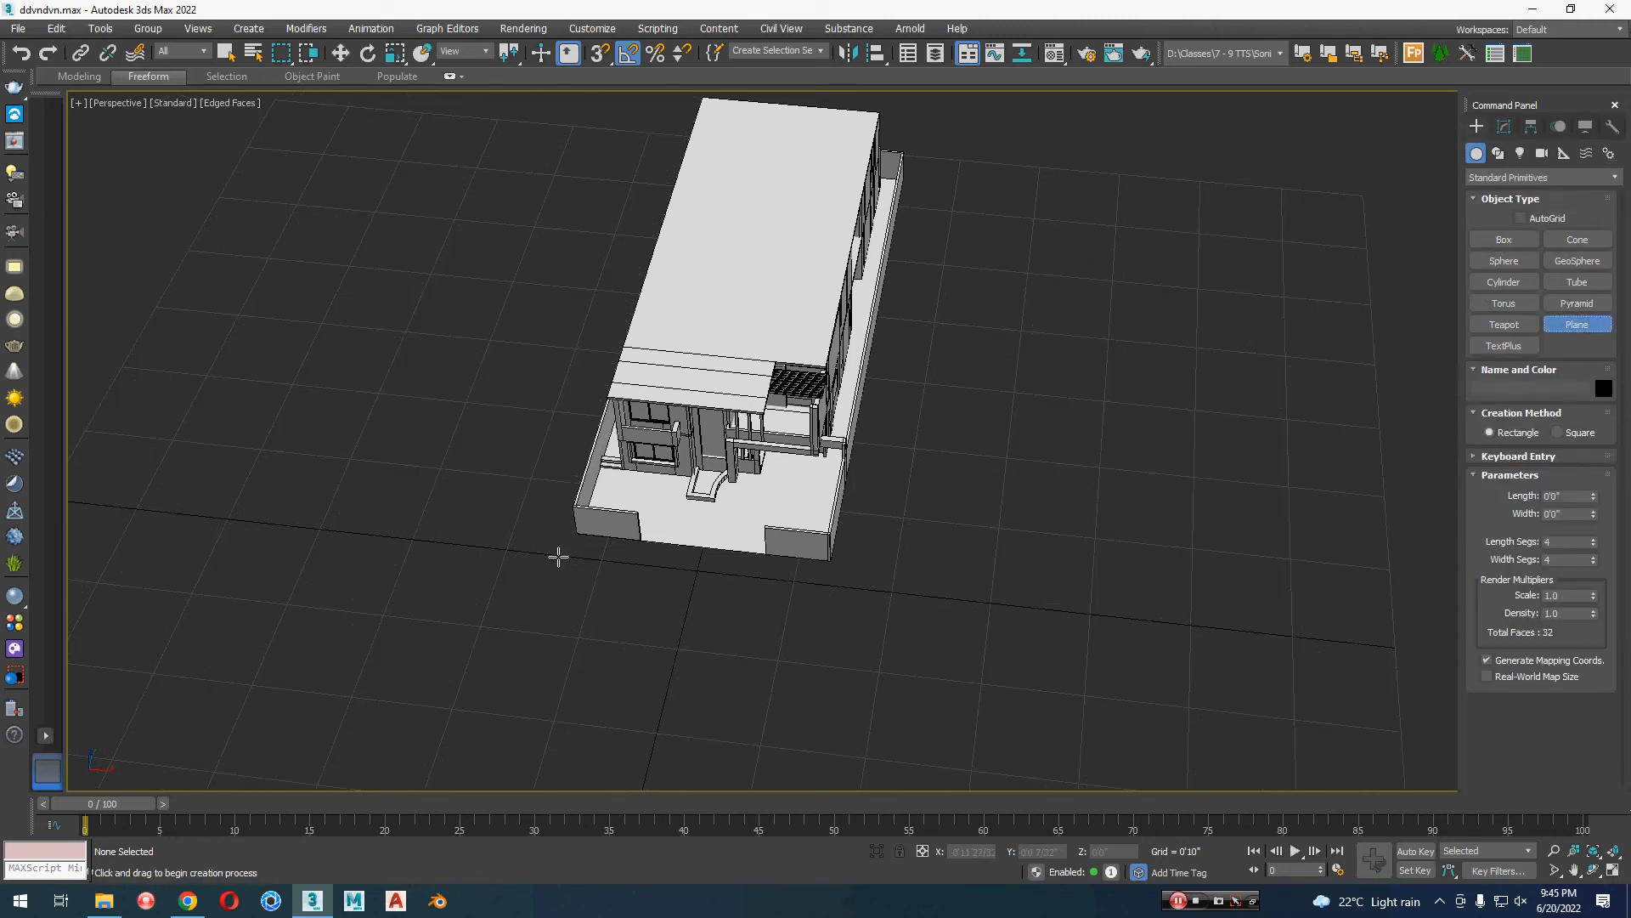
pyautogui.scroll(-2, 390, 554)
pyautogui.moveTo(391, 554); pyautogui.dragTo(467, 535, button='middle')
pyautogui.moveTo(319, 491); pyautogui.dragTo(1082, 630)
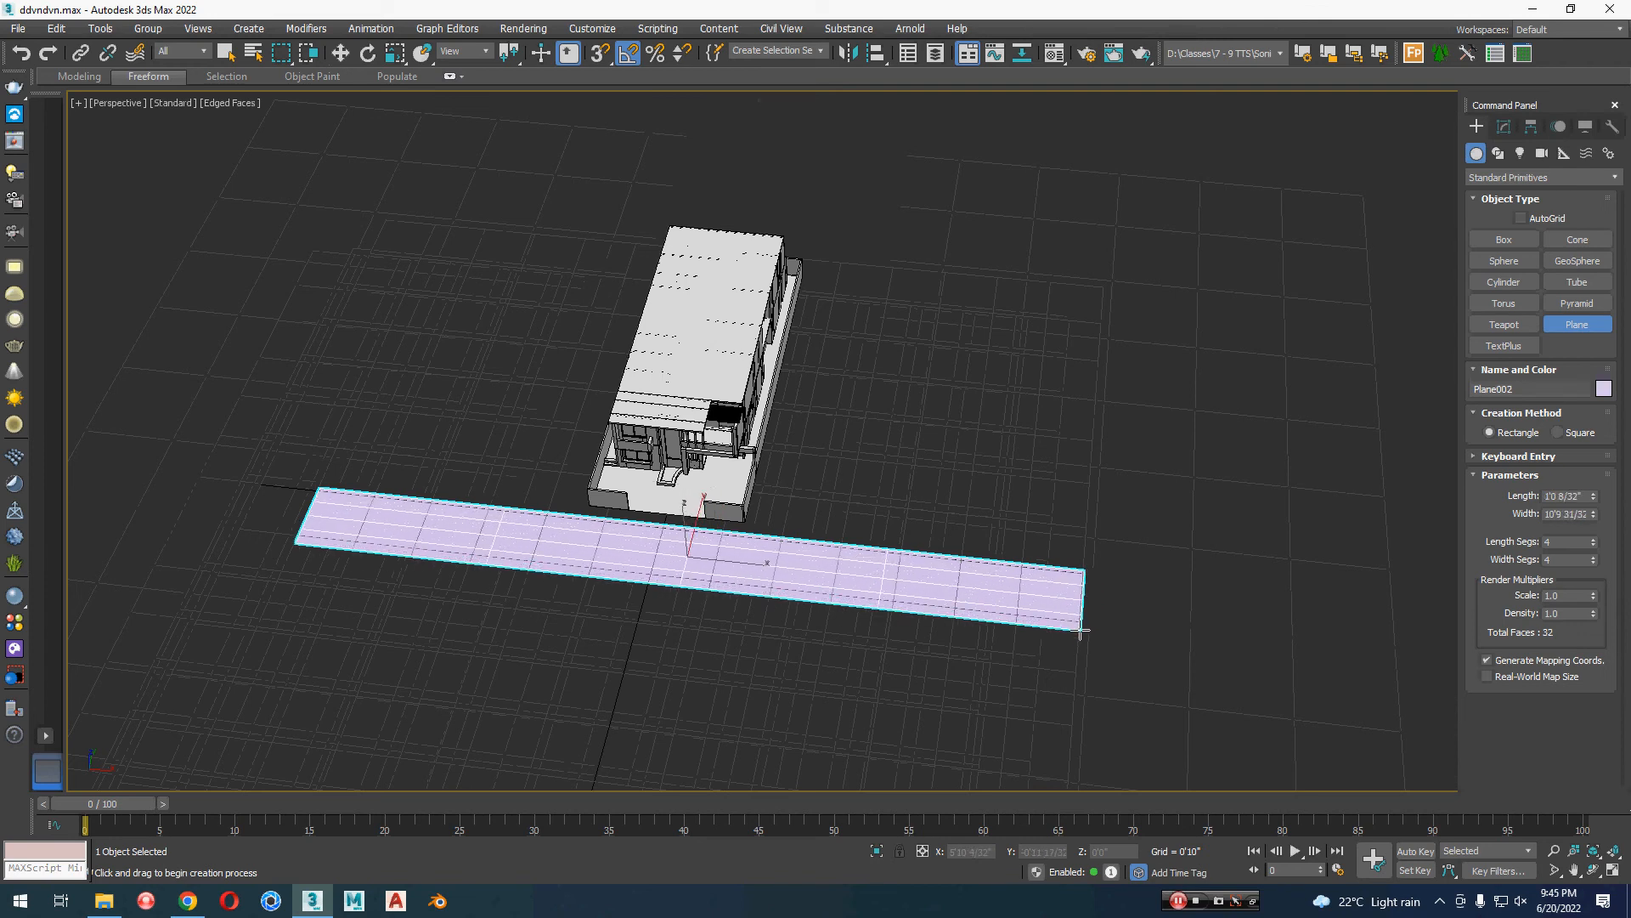
pyautogui.press('w')
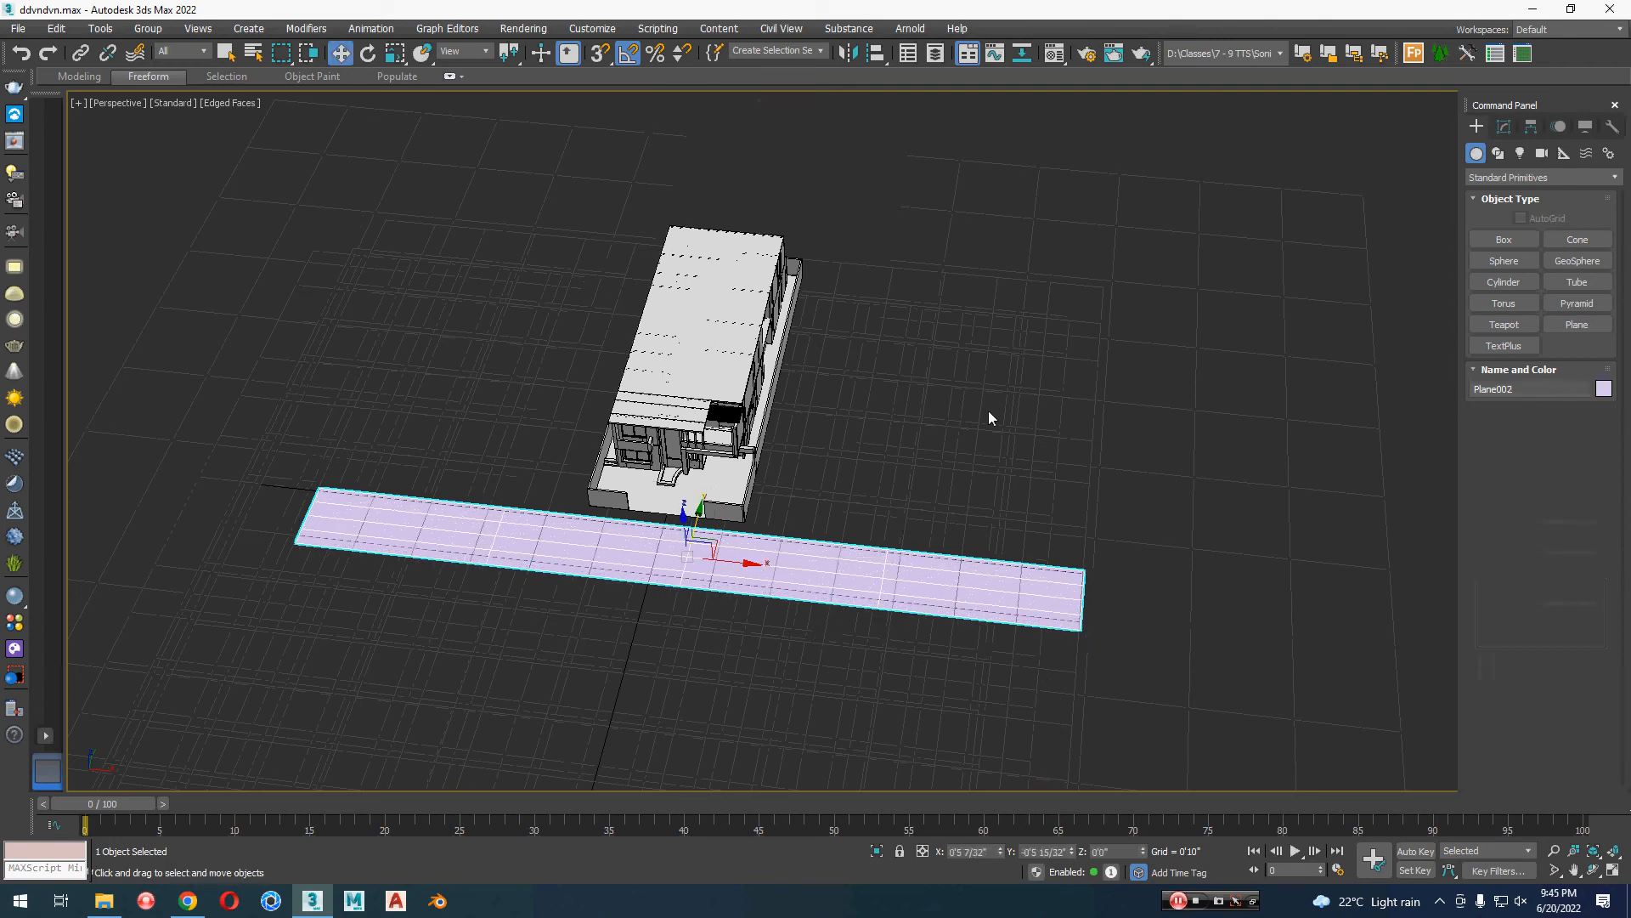
# Step: Assign the light grey VRayMtl Material #20 to the road plane
pyautogui.press('m')
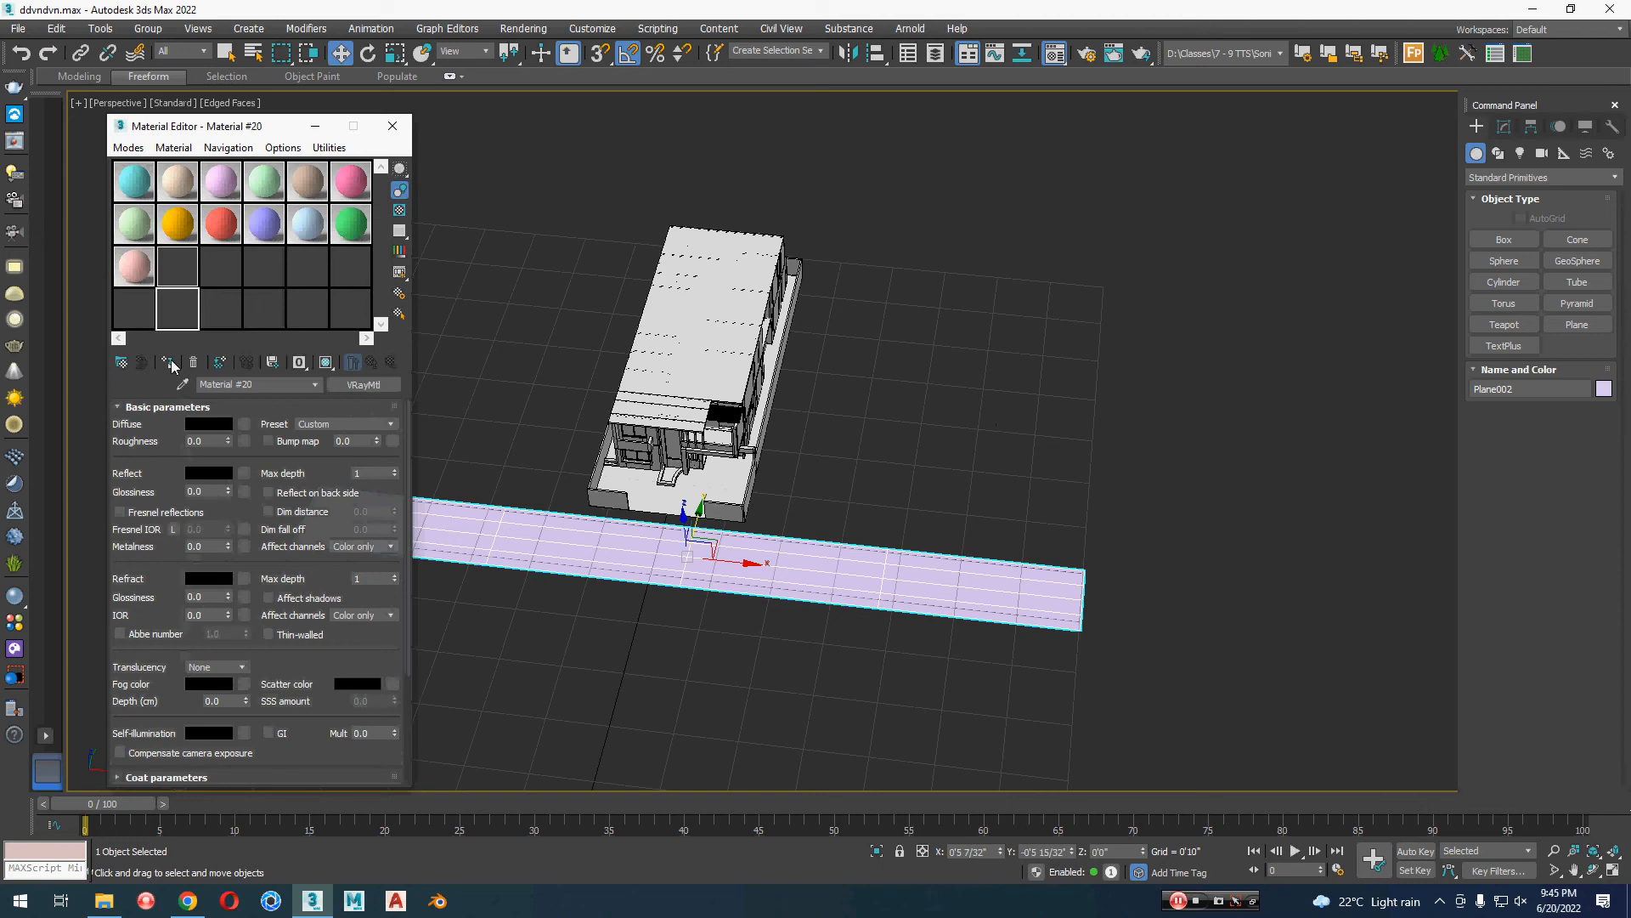
pyautogui.click(167, 362)
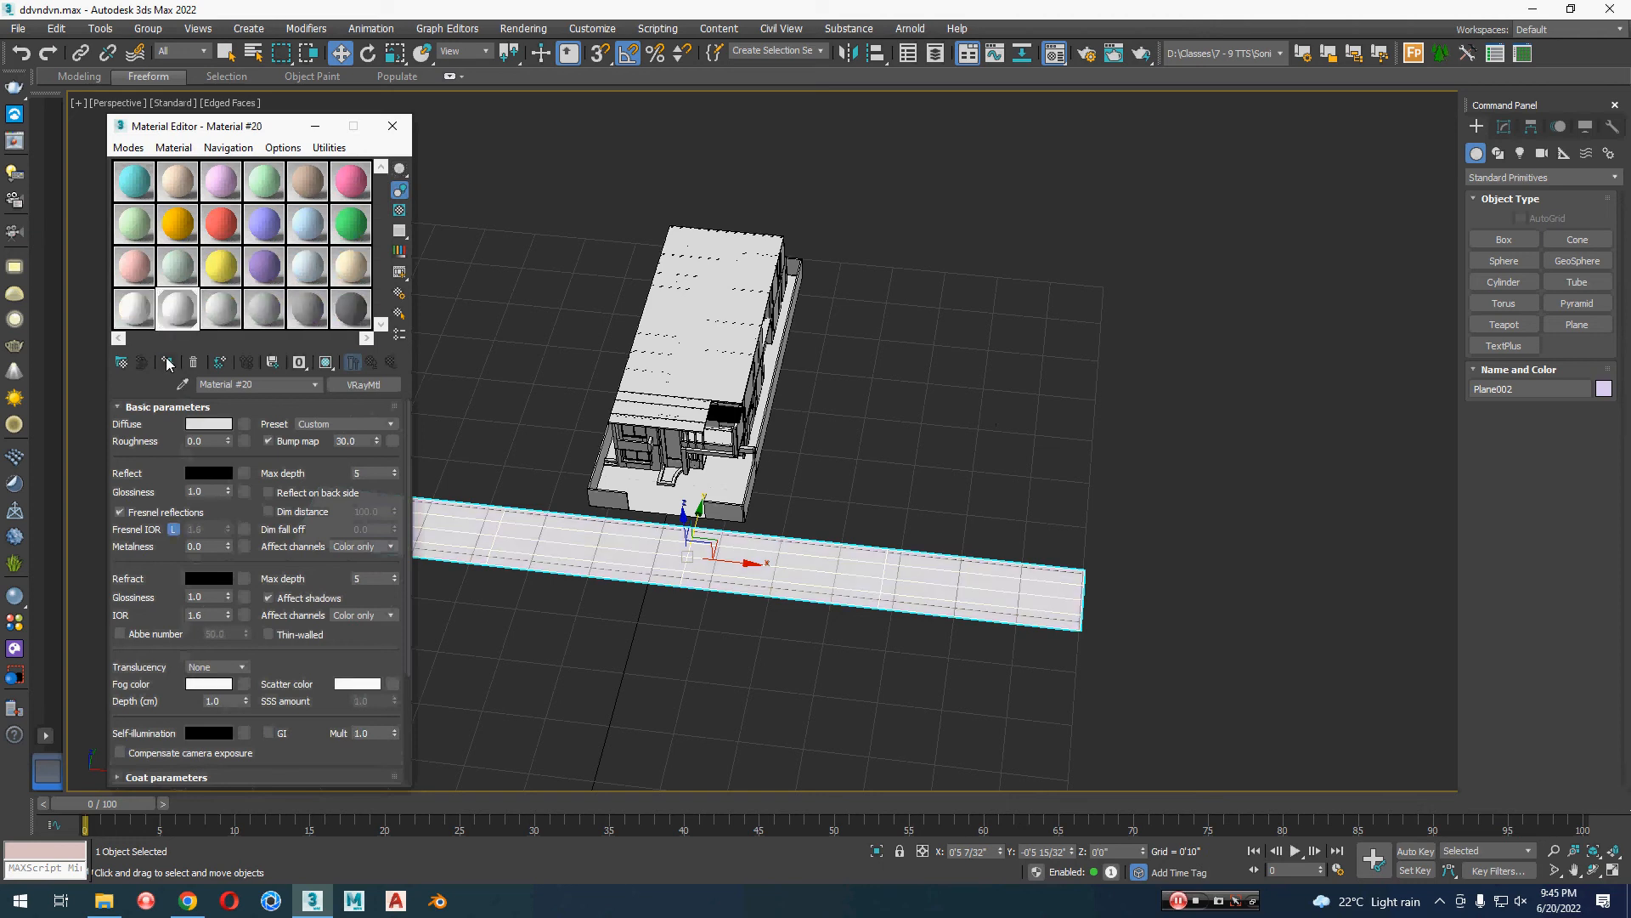
pyautogui.click(392, 125)
pyautogui.scroll(4, 761, 627)
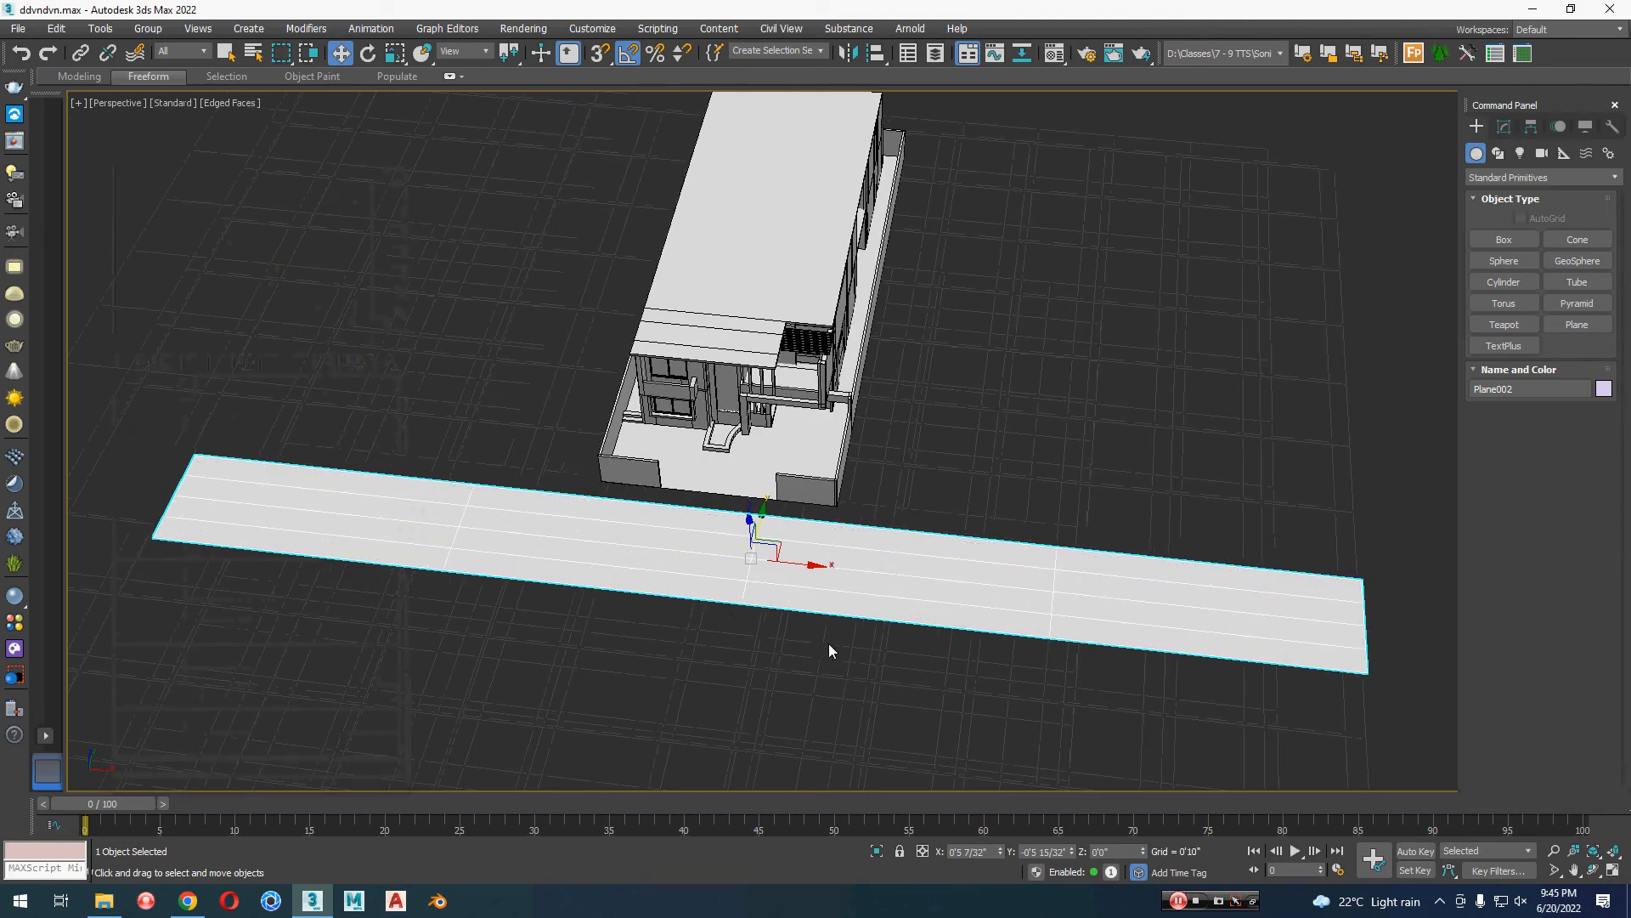
# Step: Set the road plane's length and width segments to 1
pyautogui.click(1504, 127)
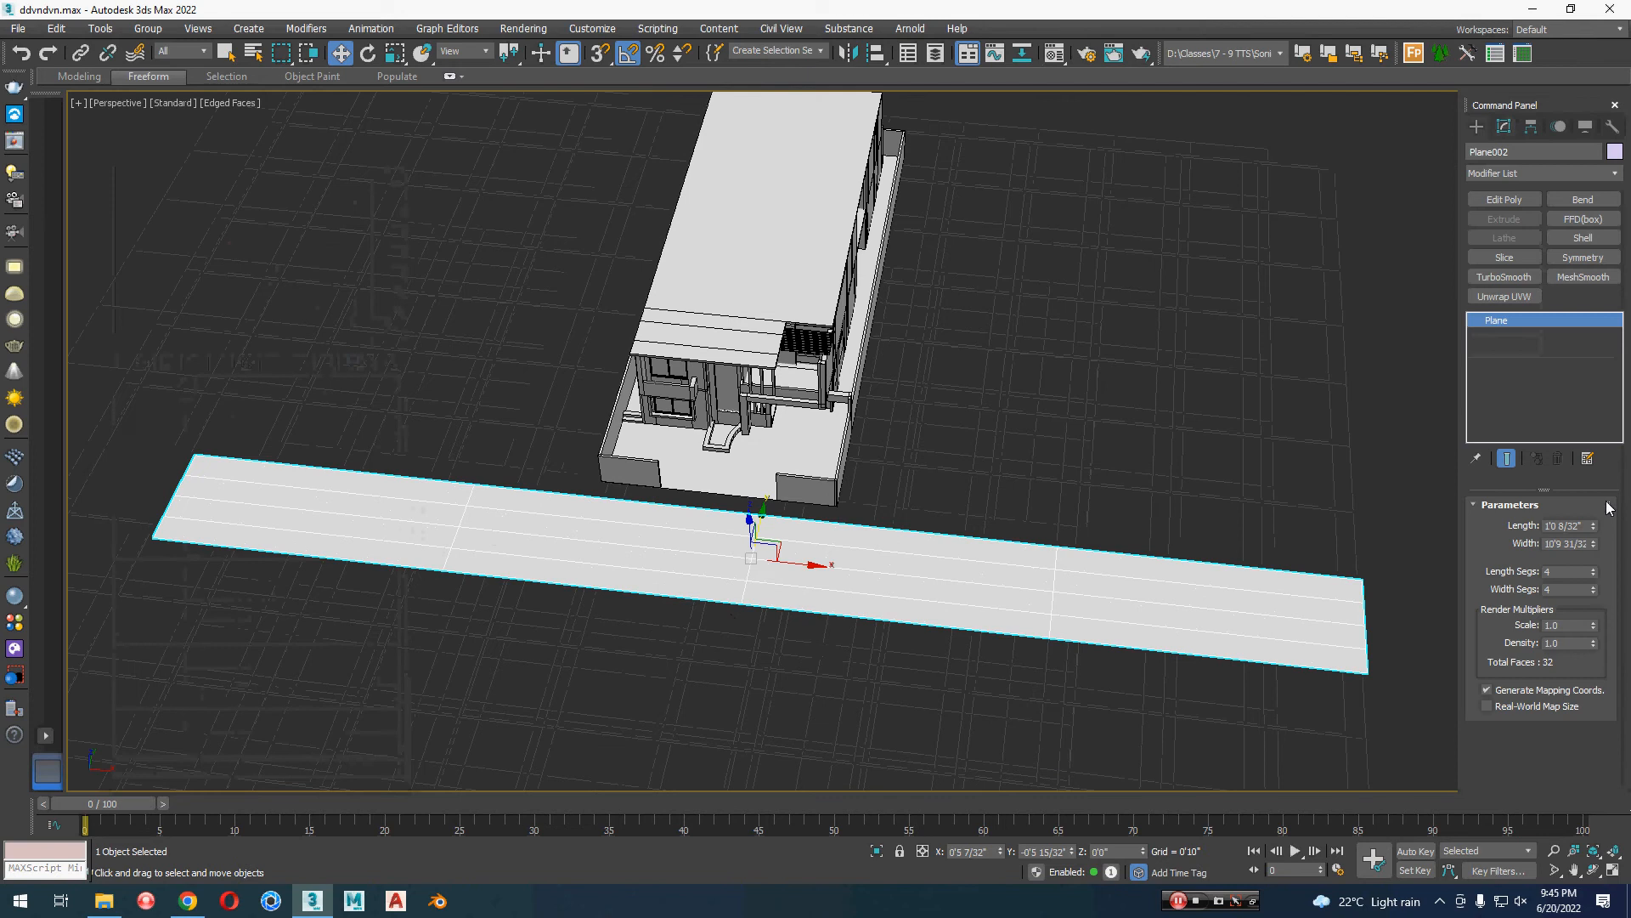
pyautogui.rightClick(1595, 575)
pyautogui.rightClick(1596, 590)
# Step: Make one independent copy of the road plane, shifted along Y toward the house's front boundary
pyautogui.scroll(4, 827, 521)
pyautogui.keyDown('alt'); pyautogui.moveTo(828, 521); pyautogui.dragTo(768, 491, button='middle'); pyautogui.keyUp('alt')
pyautogui.keyDown('shift'); pyautogui.moveTo(768, 491); pyautogui.dragTo(813, 489); pyautogui.keyUp('shift')
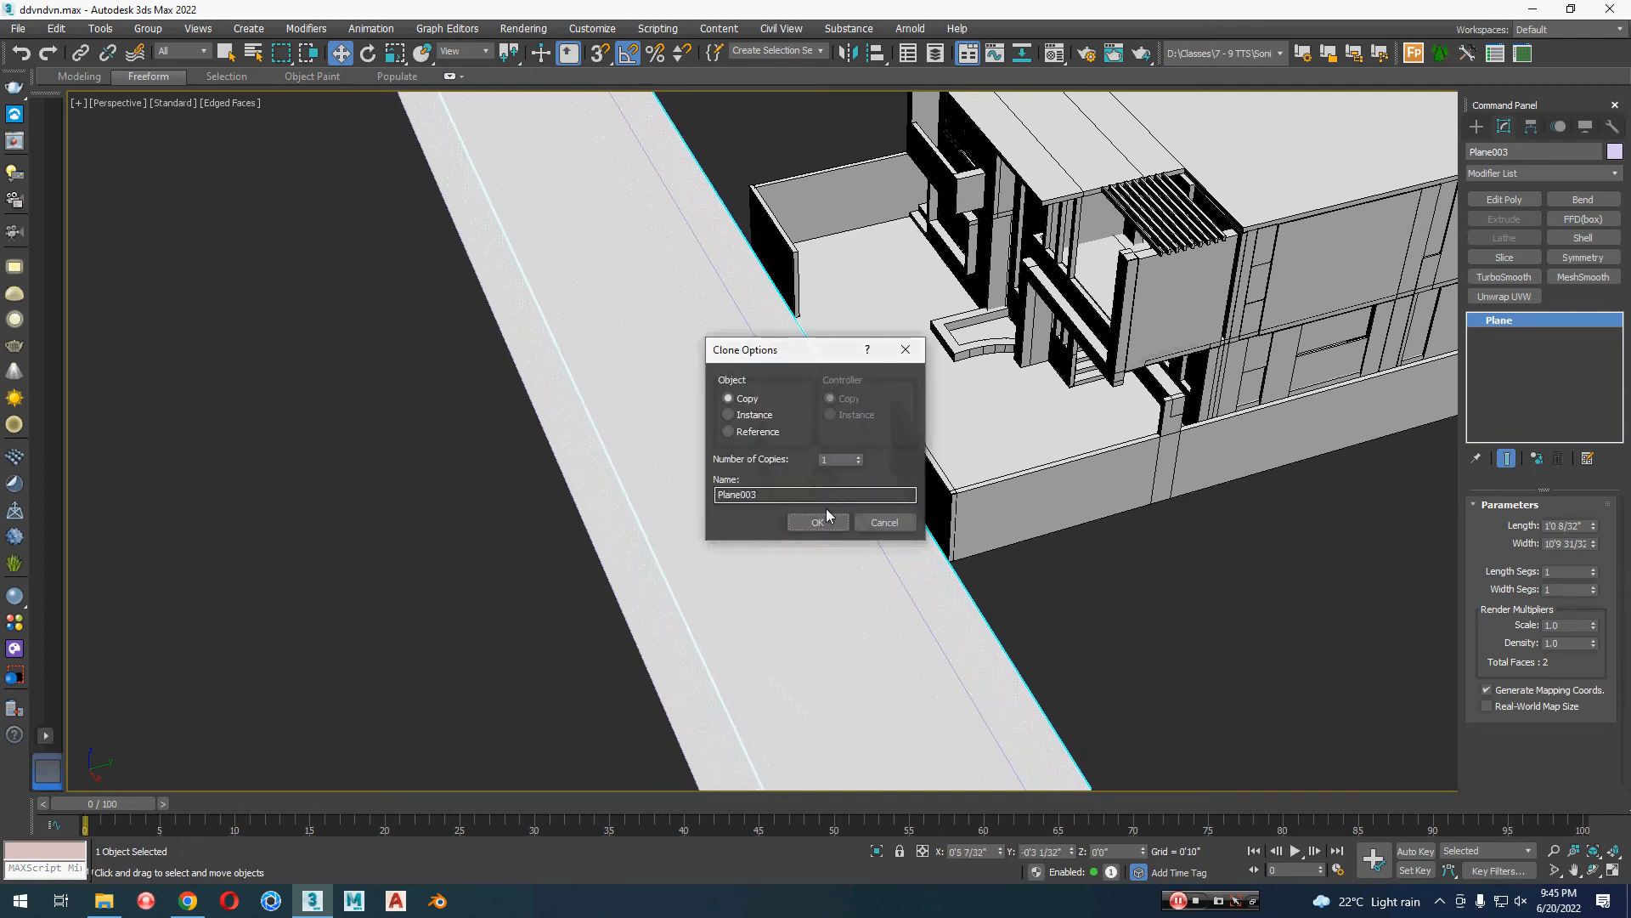
pyautogui.click(817, 521)
# Step: Convert the copied plane to Editable Poly and move its road-side edge along Y toward the house, leaving a narrow sidewalk strip
pyautogui.rightClick(823, 519)
pyautogui.moveTo(888, 705)
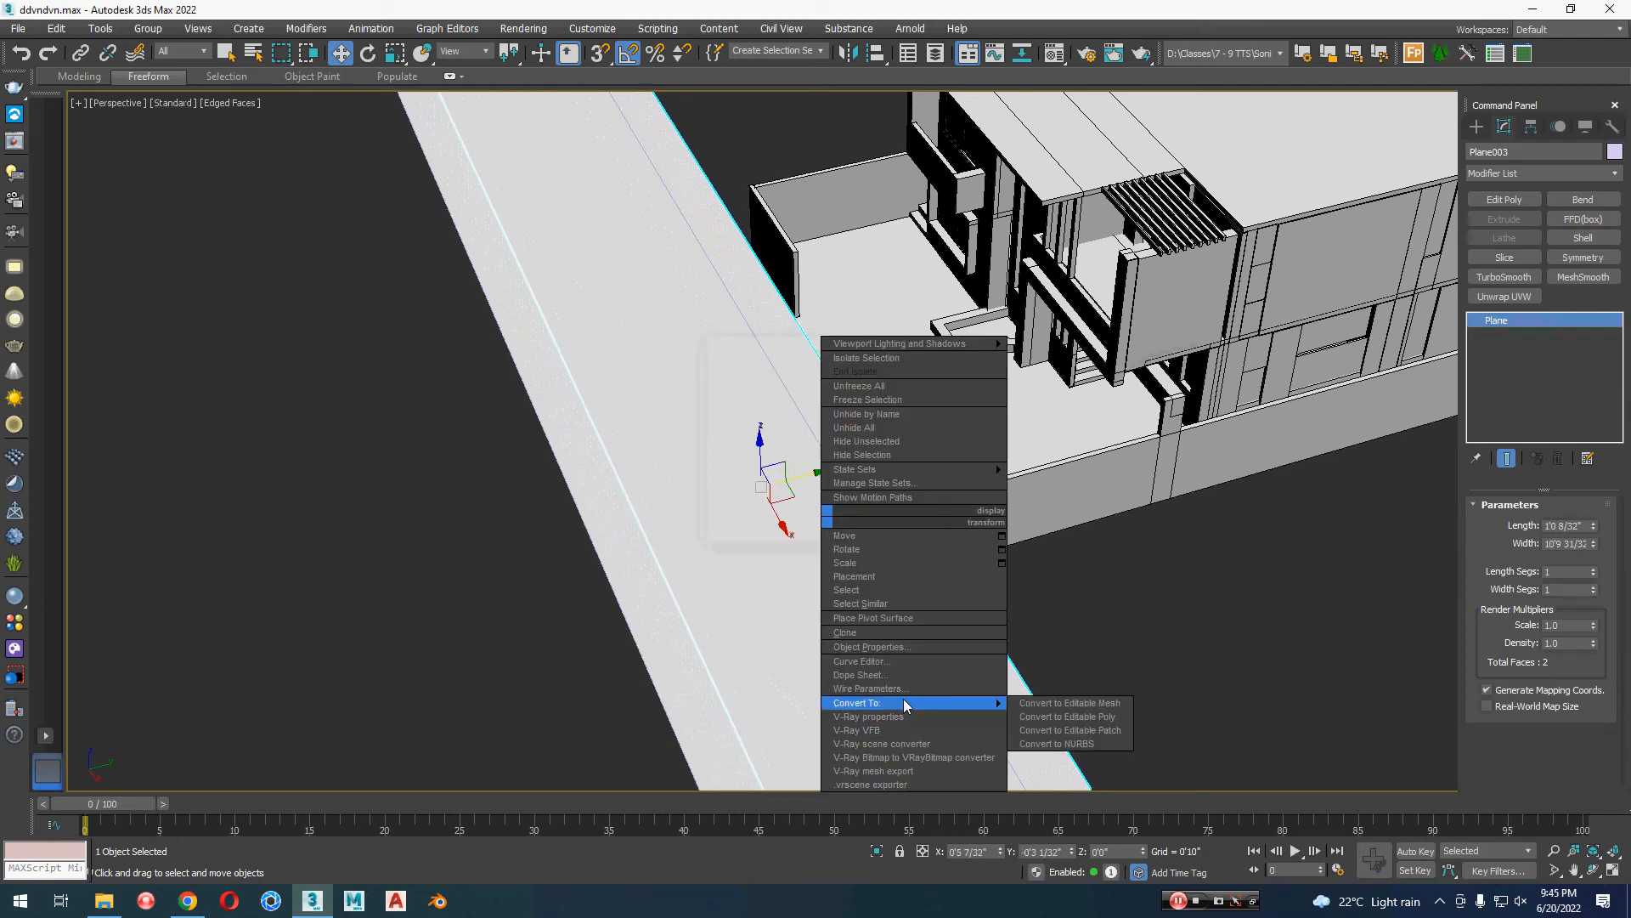
pyautogui.click(1069, 716)
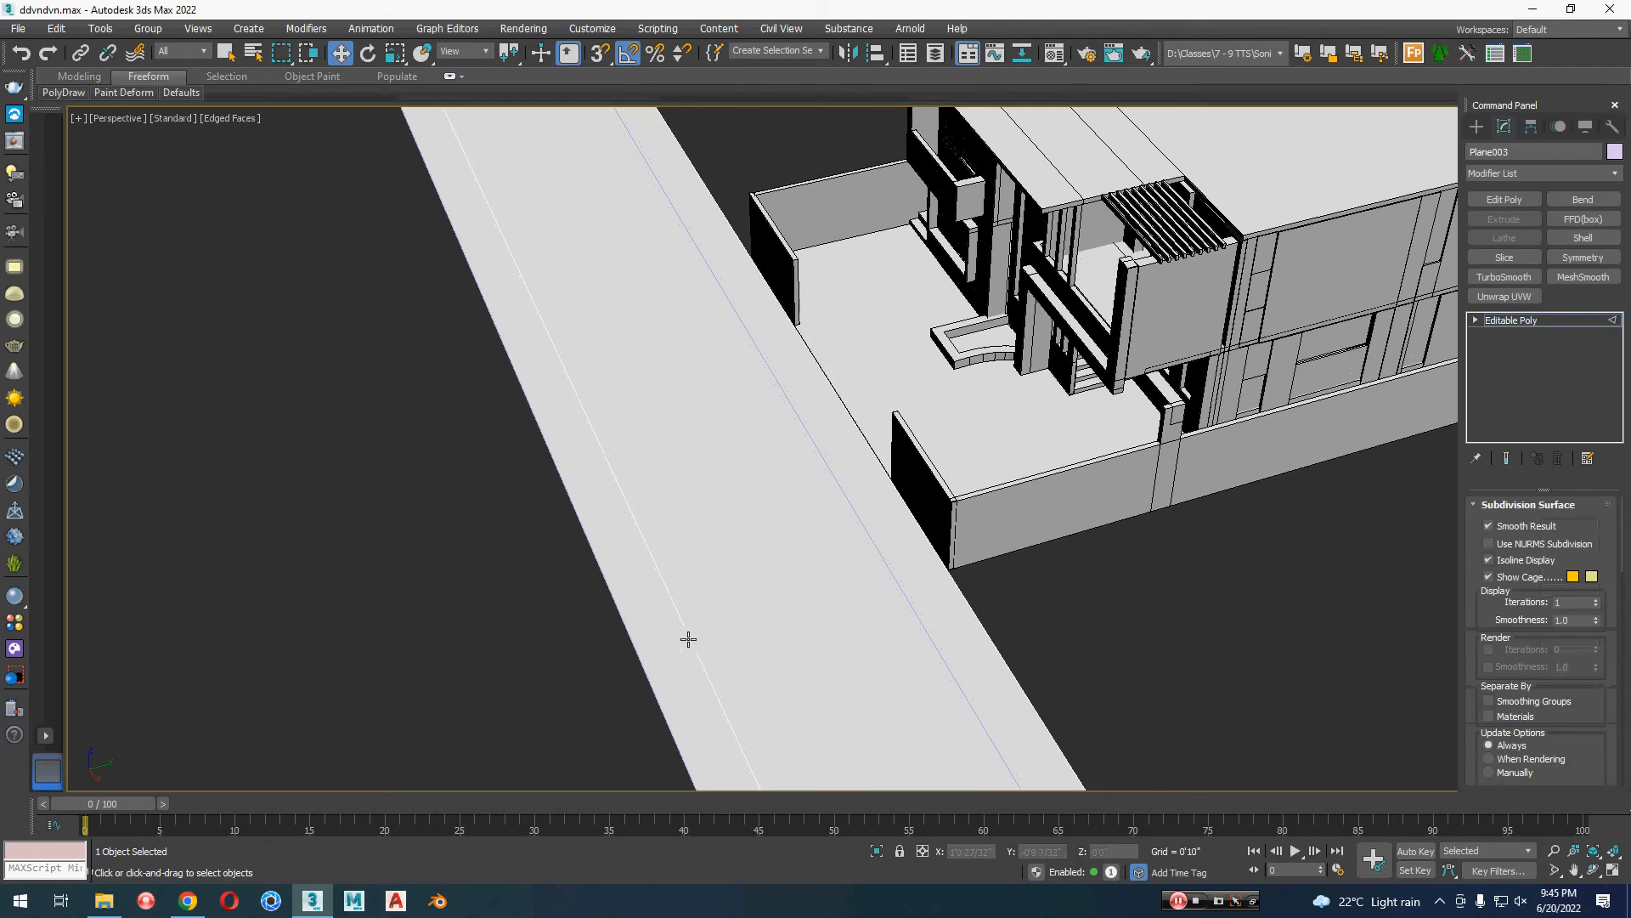
pyautogui.click(688, 639)
pyautogui.moveTo(680, 516); pyautogui.dragTo(878, 520)
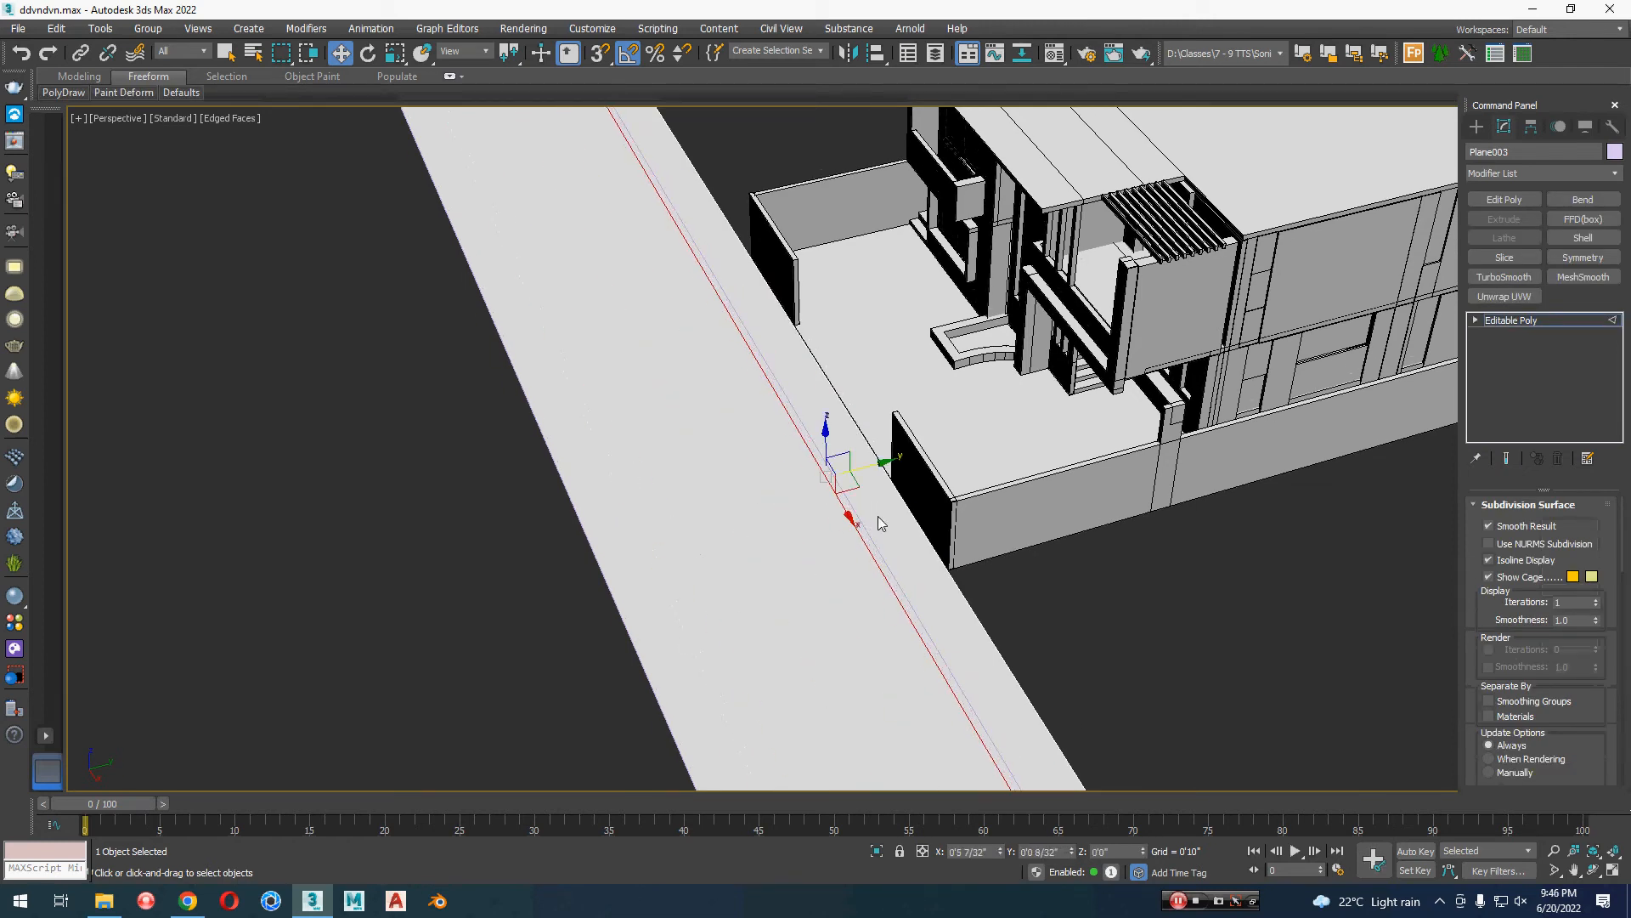
# Step: Extrude the sidewalk strip's polygon by 0'0.4" and return to object level
pyautogui.click(879, 517)
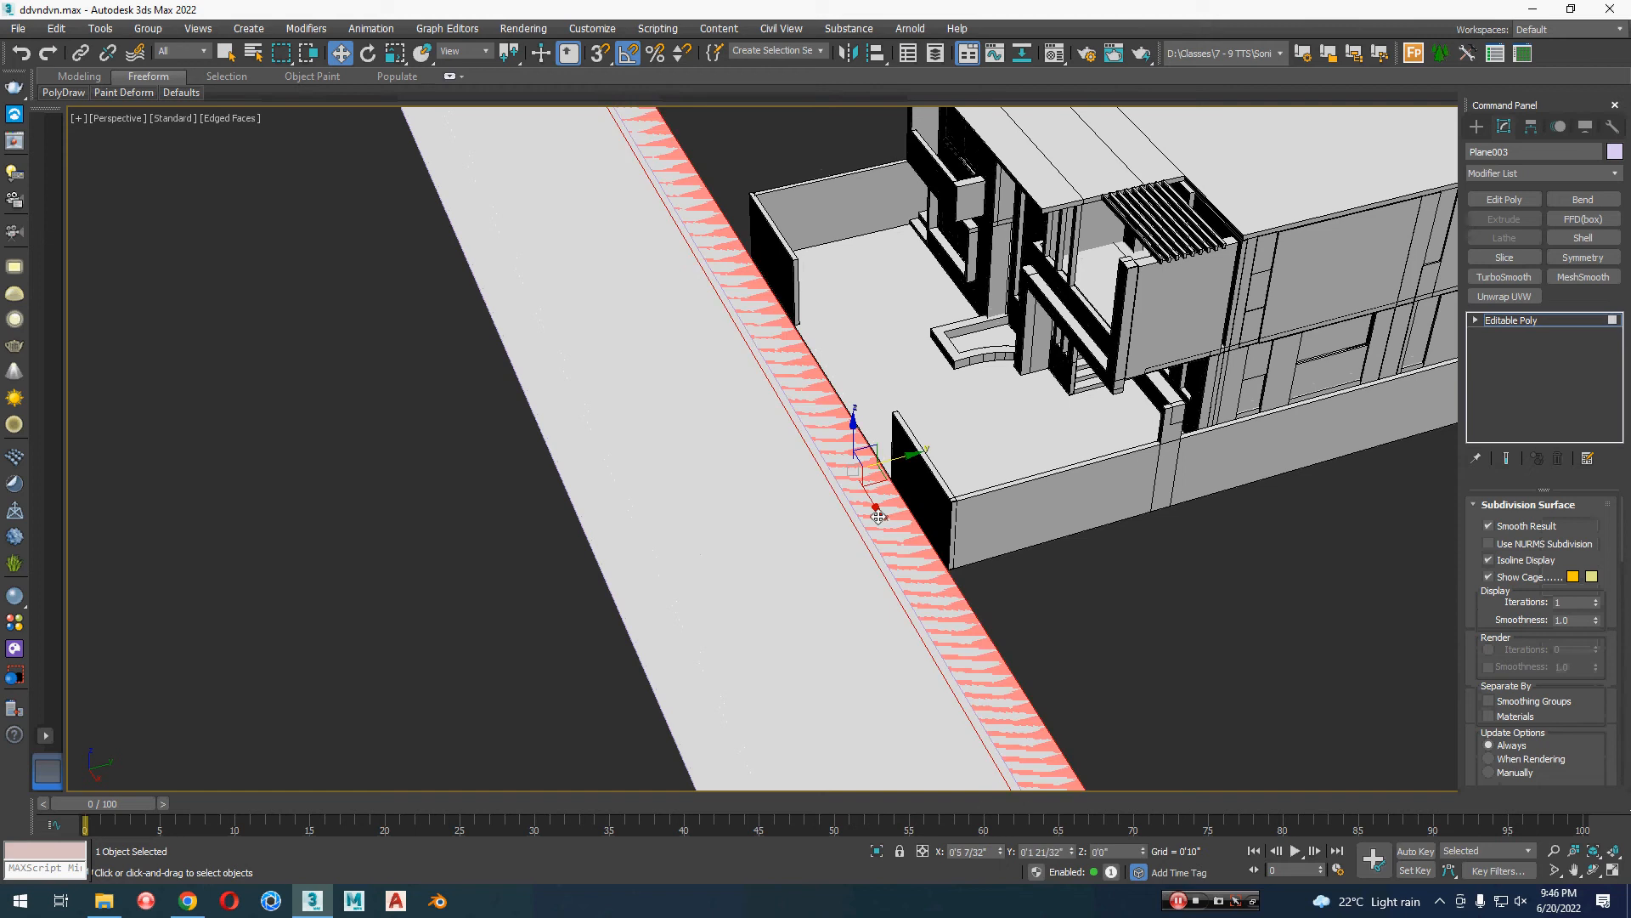
pyautogui.rightClick(1242, 608)
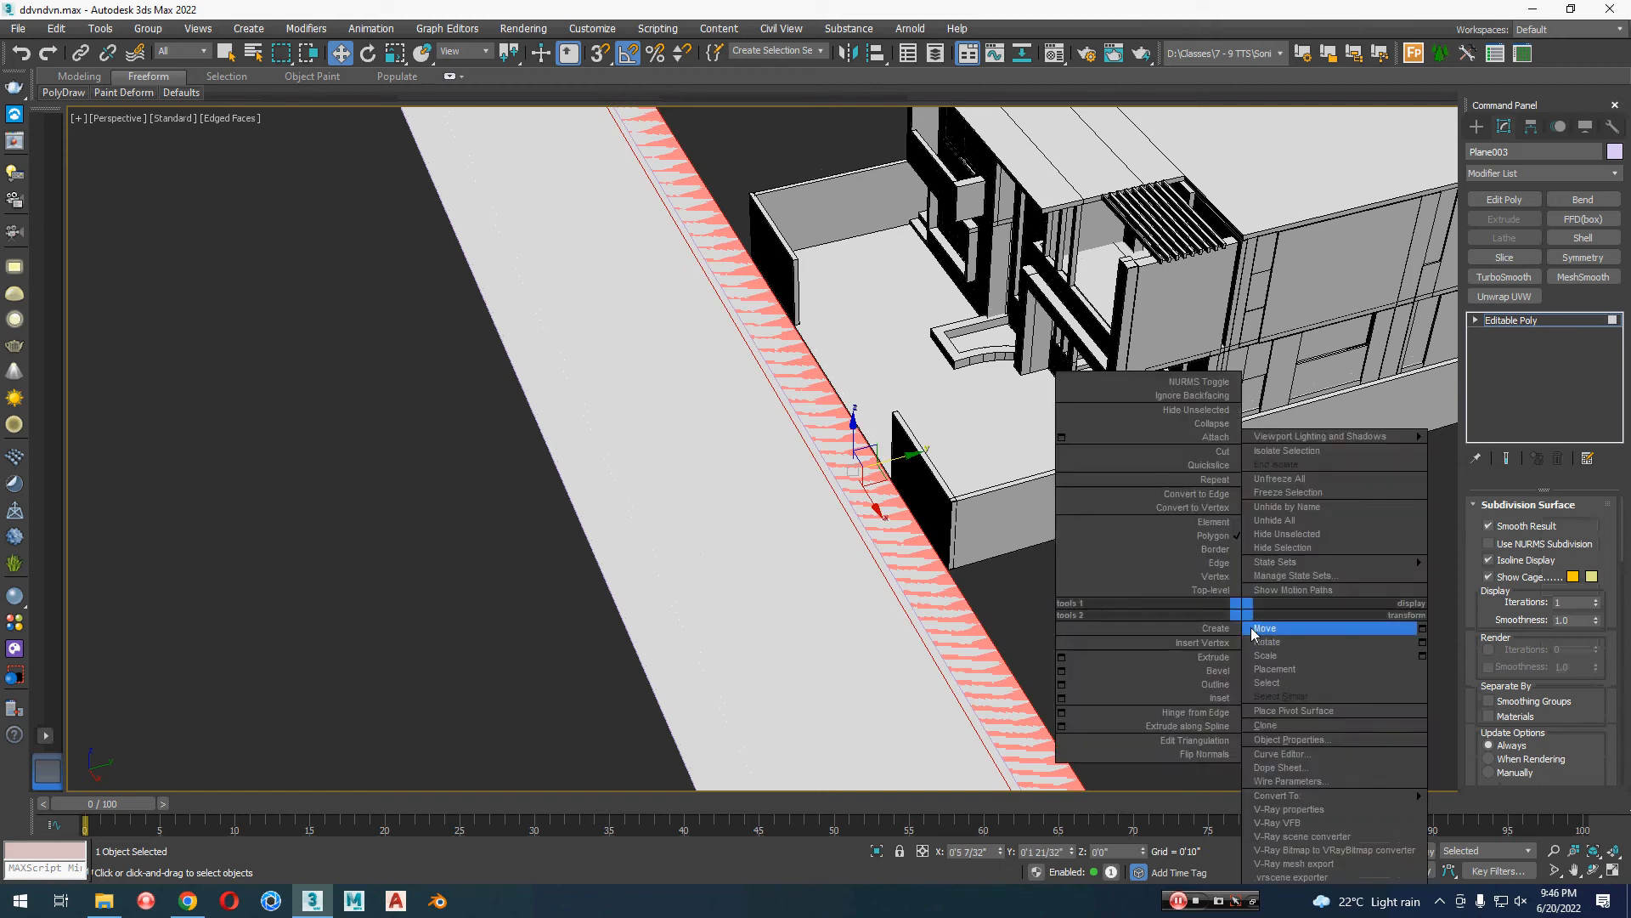
pyautogui.click(1062, 657)
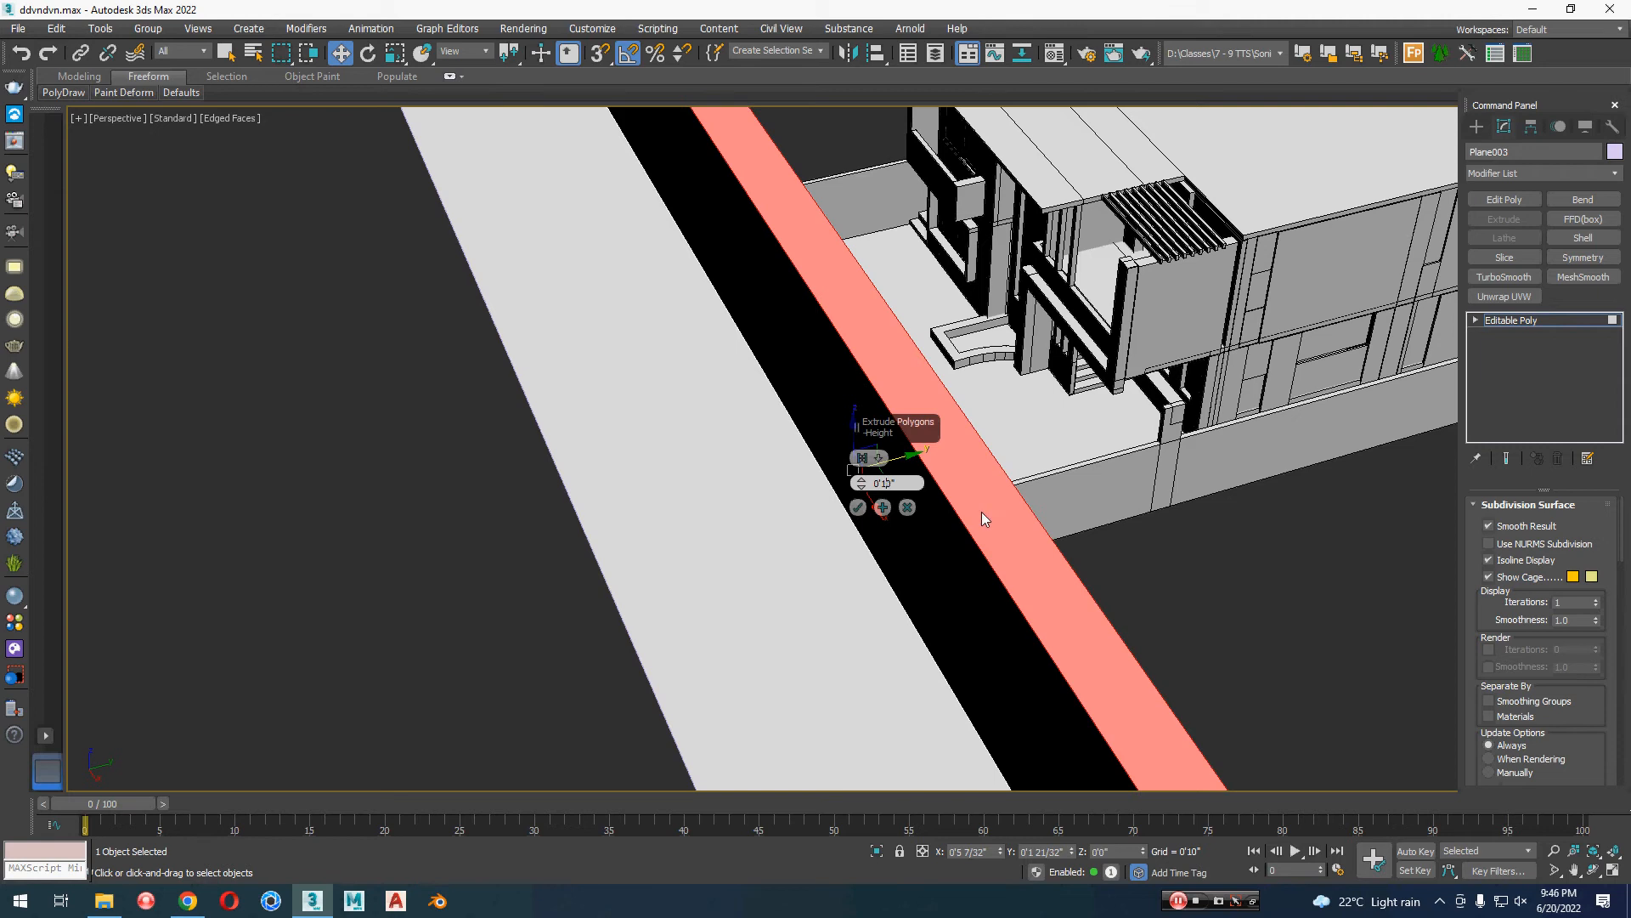
pyautogui.press('Delete')
pyautogui.press('Return')
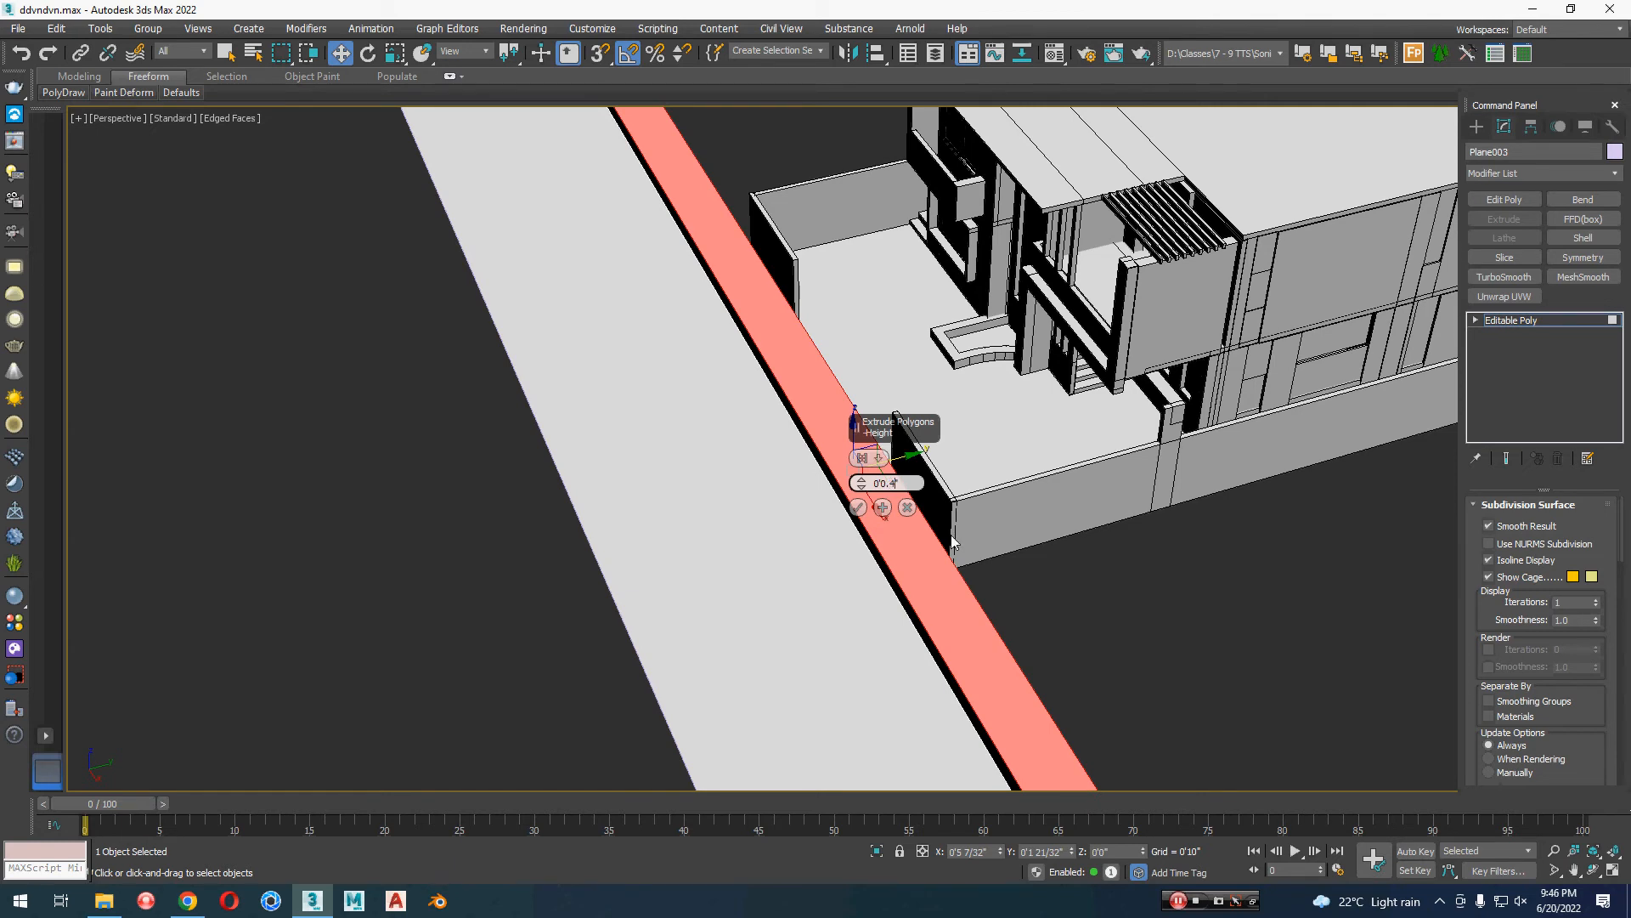
pyautogui.click(858, 507)
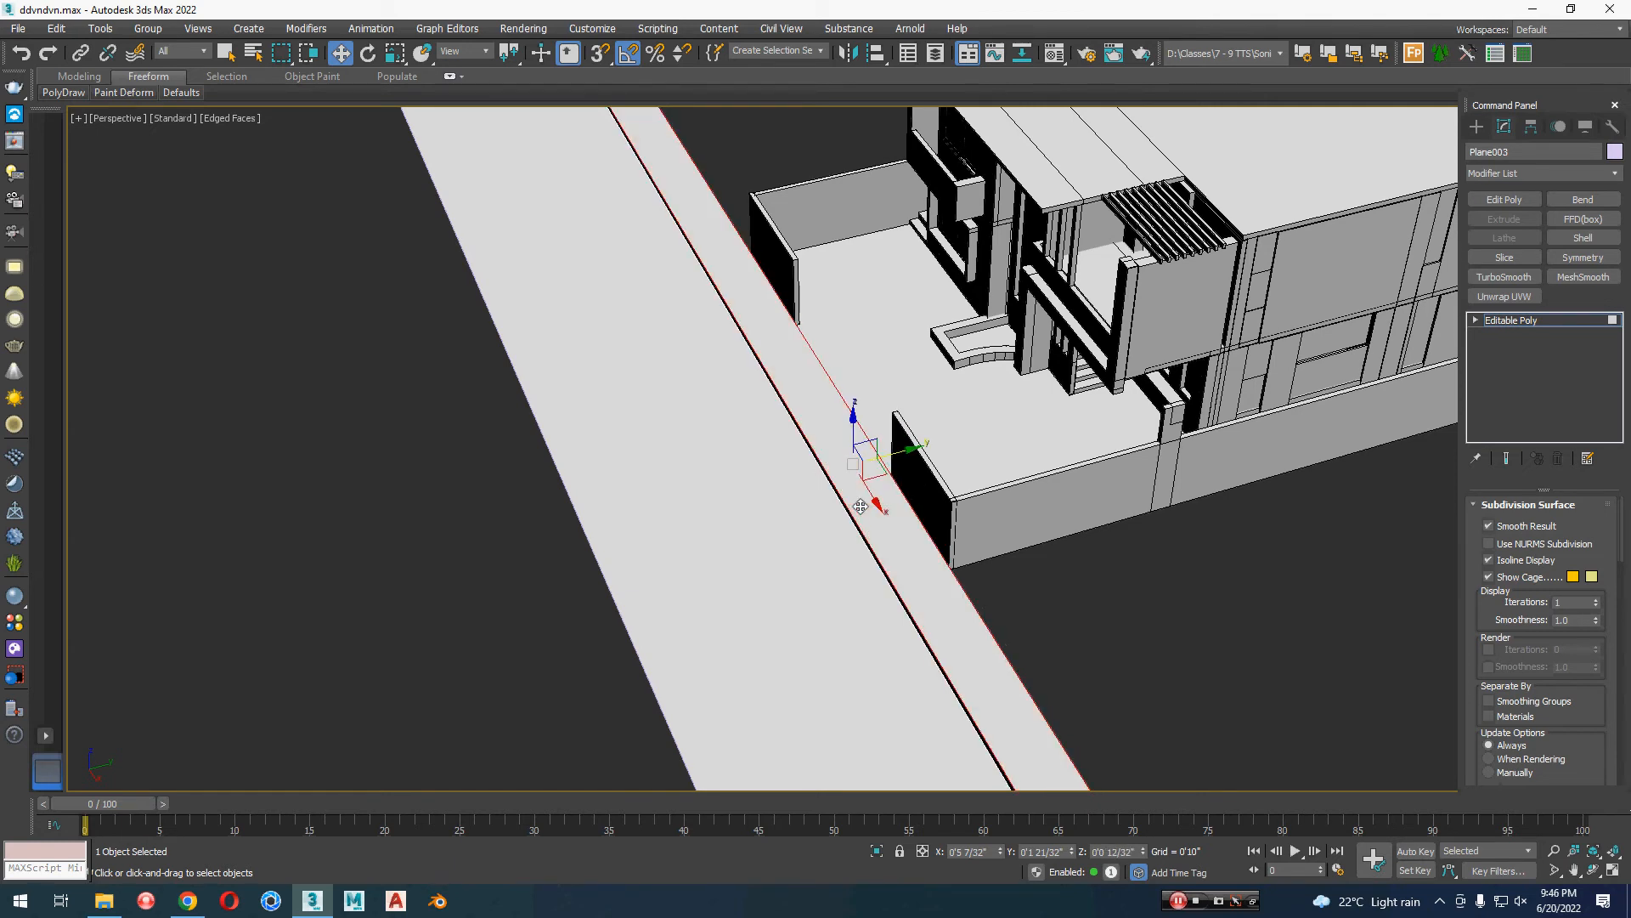
pyautogui.click(1526, 319)
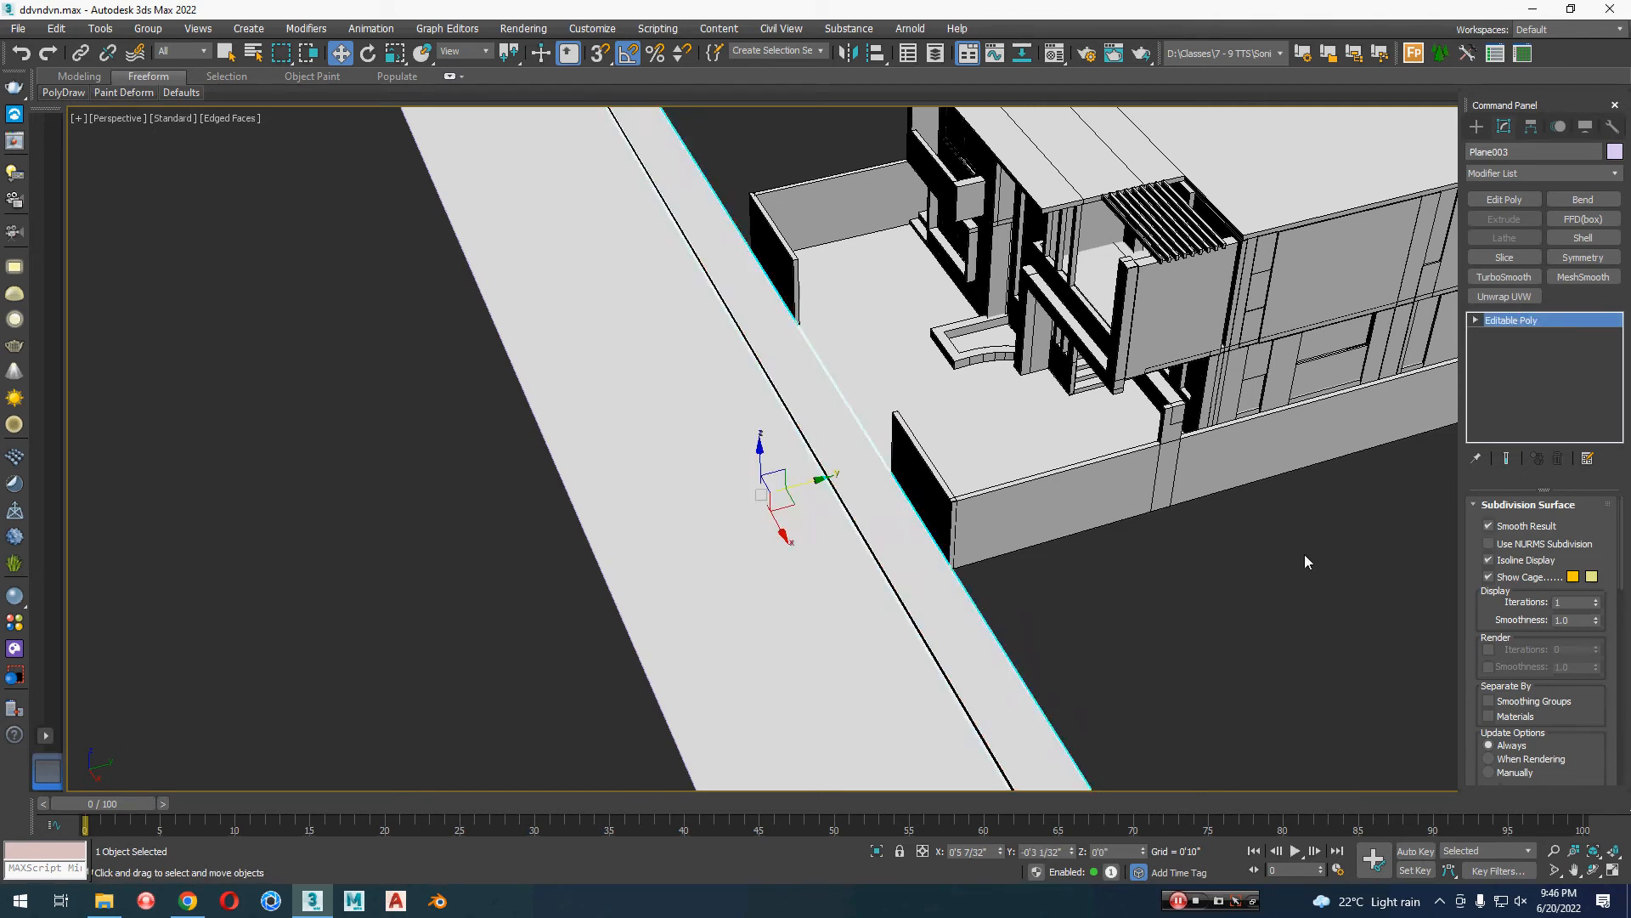
# Step: Copy the raised sidewalk strip along Y to the road's far edge, opposite the house, and clear the selection
pyautogui.click(1190, 663)
pyautogui.keyDown('alt'); pyautogui.moveTo(1190, 663); pyautogui.dragTo(961, 514, button='middle'); pyautogui.keyUp('alt')
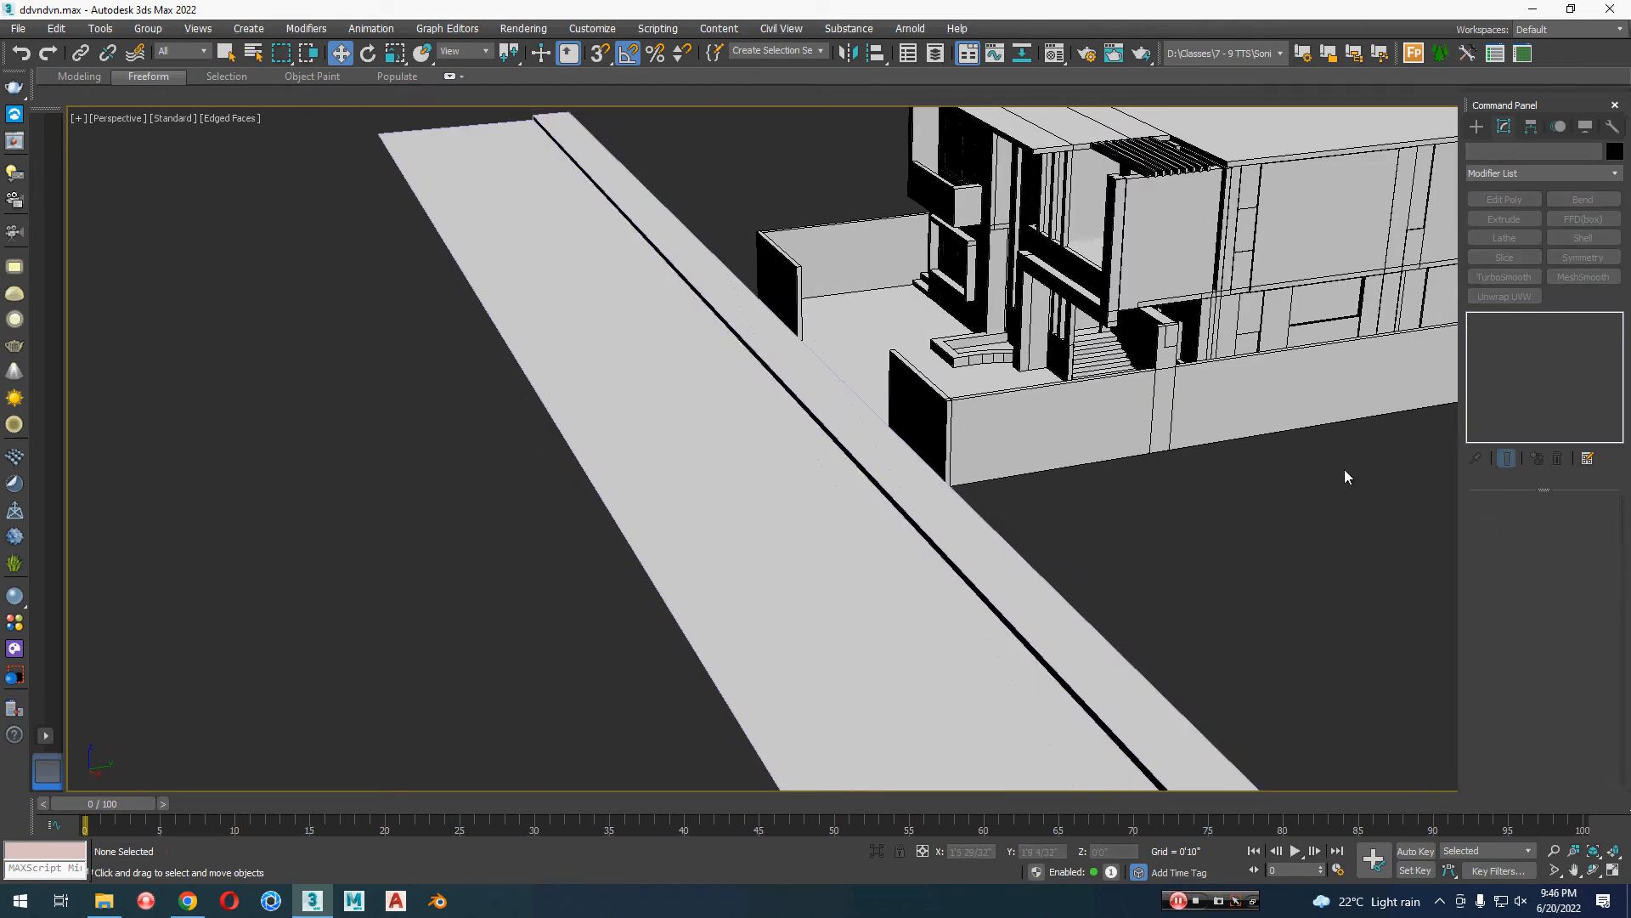
pyautogui.scroll(5, 881, 546)
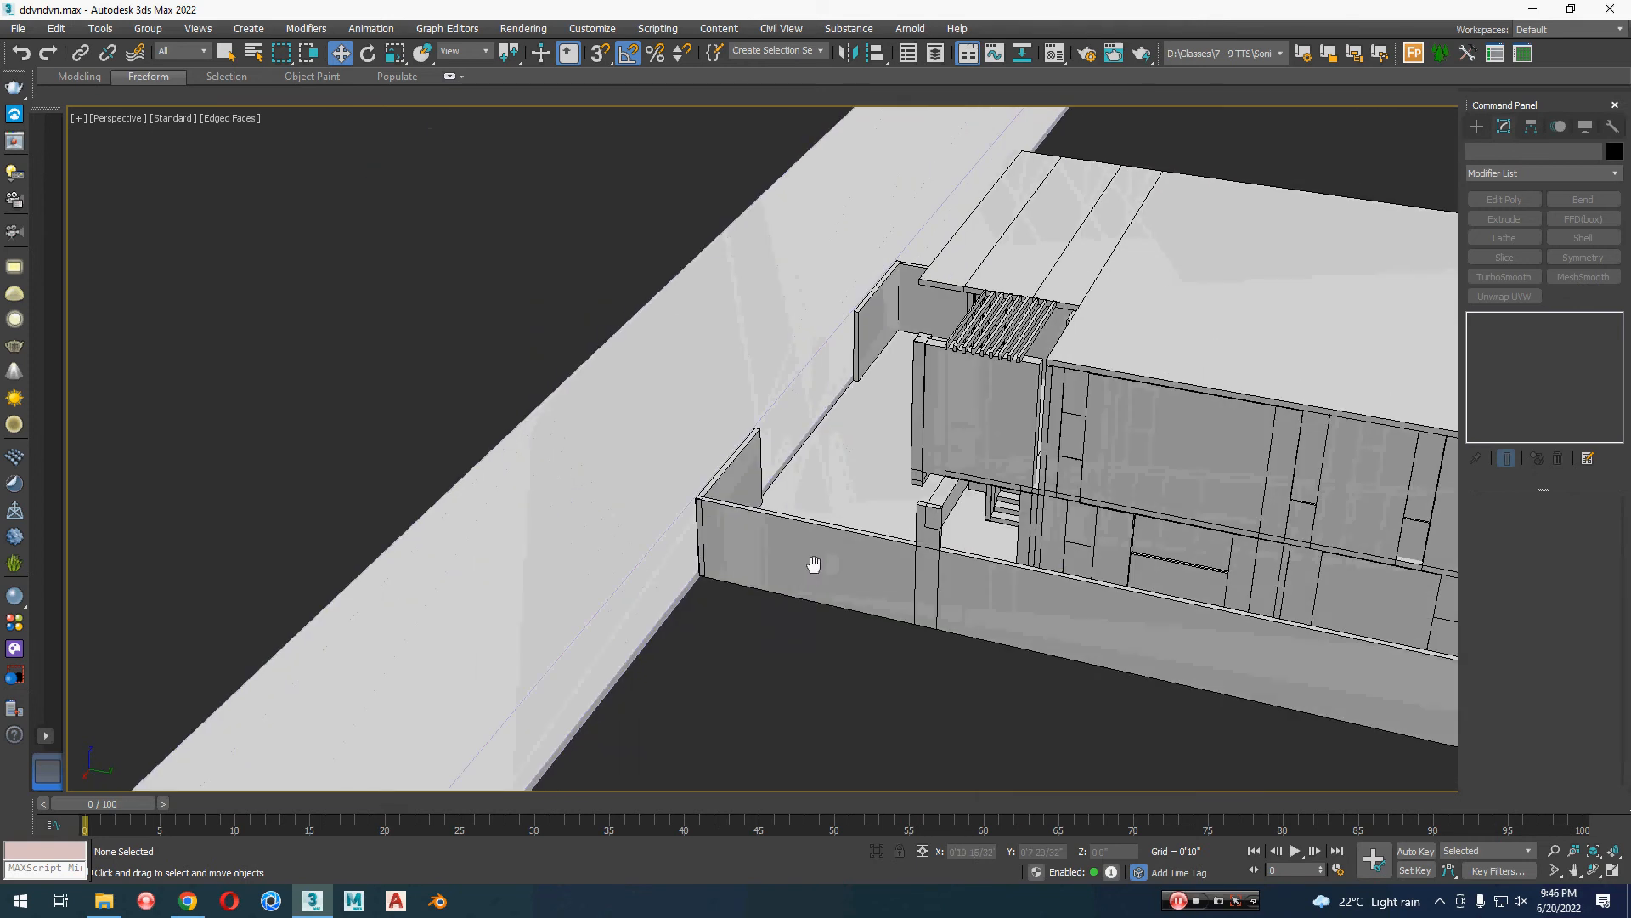
pyautogui.scroll(-3, 814, 564)
pyautogui.keyDown('alt'); pyautogui.moveTo(813, 564); pyautogui.dragTo(937, 431, button='middle'); pyautogui.keyUp('alt')
pyautogui.click(793, 546)
pyautogui.moveTo(817, 430); pyautogui.dragTo(836, 475, button='middle')
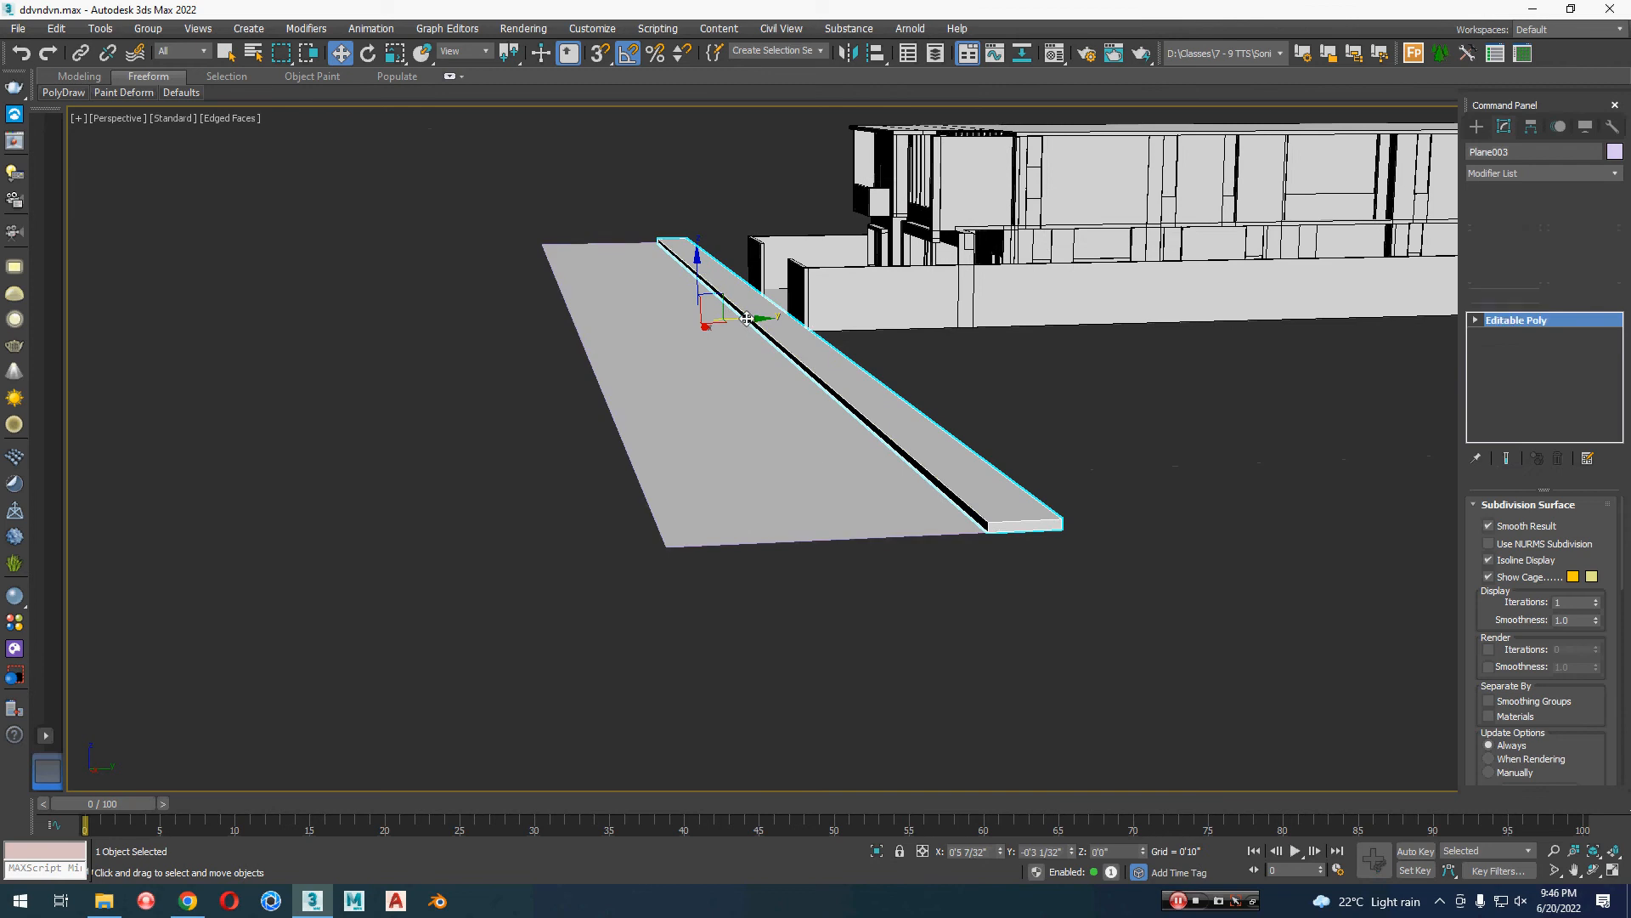
pyautogui.keyDown('shift'); pyautogui.moveTo(746, 318); pyautogui.dragTo(535, 345); pyautogui.keyUp('shift')
pyautogui.press('Return')
pyautogui.click(952, 637)
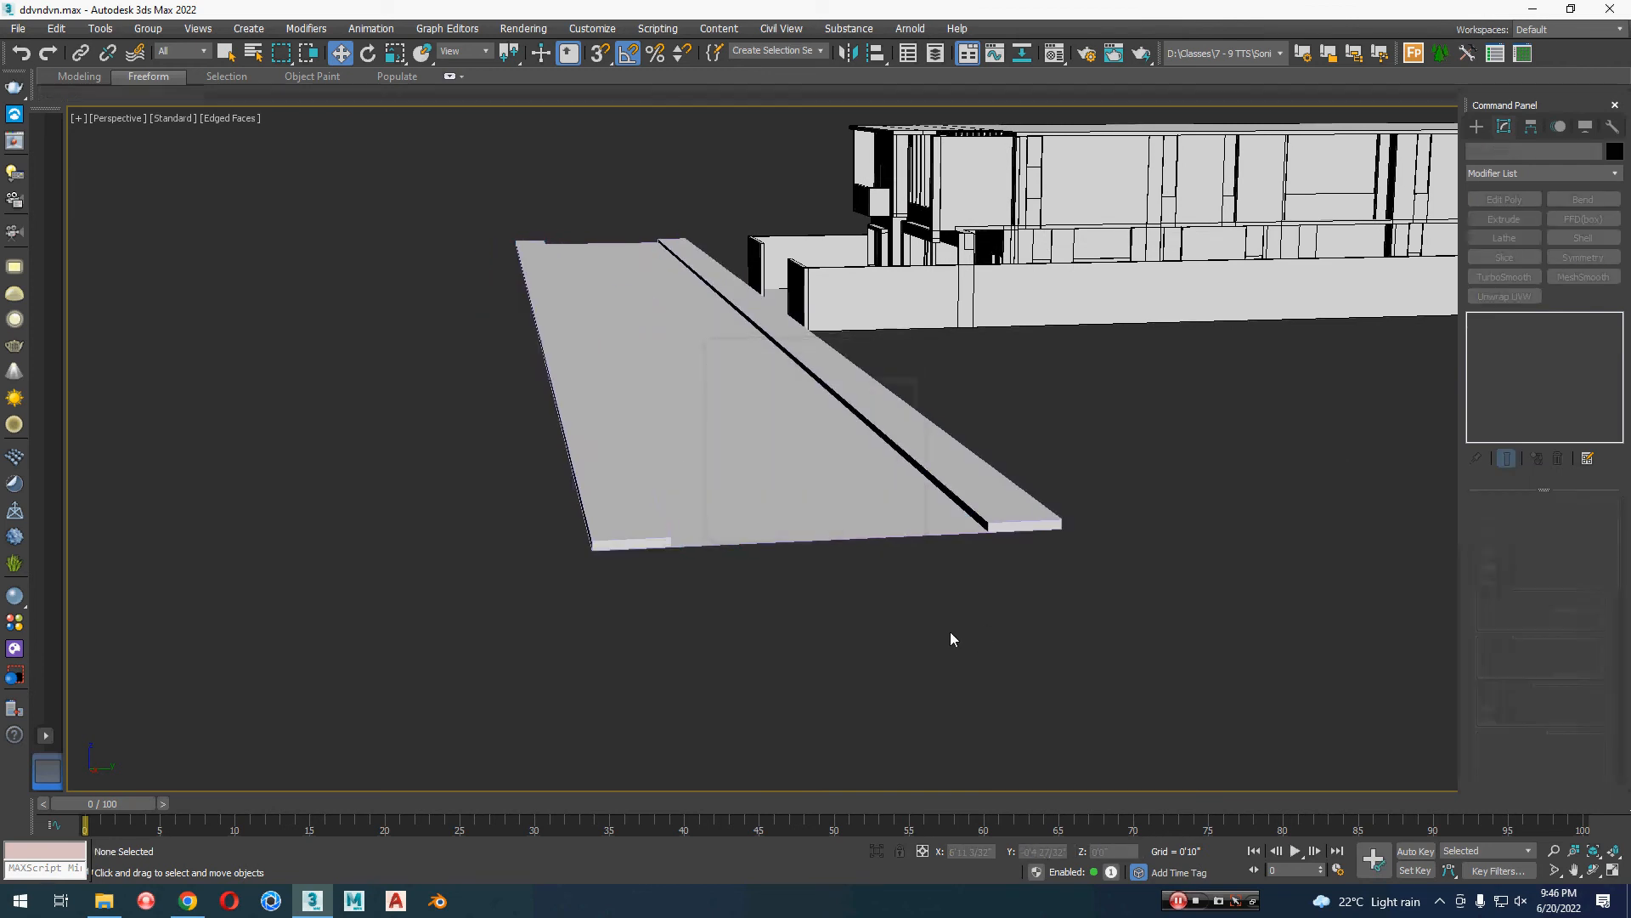
pyautogui.moveTo(950, 633); pyautogui.dragTo(910, 590, button='middle')
pyautogui.scroll(-3, 1031, 568)
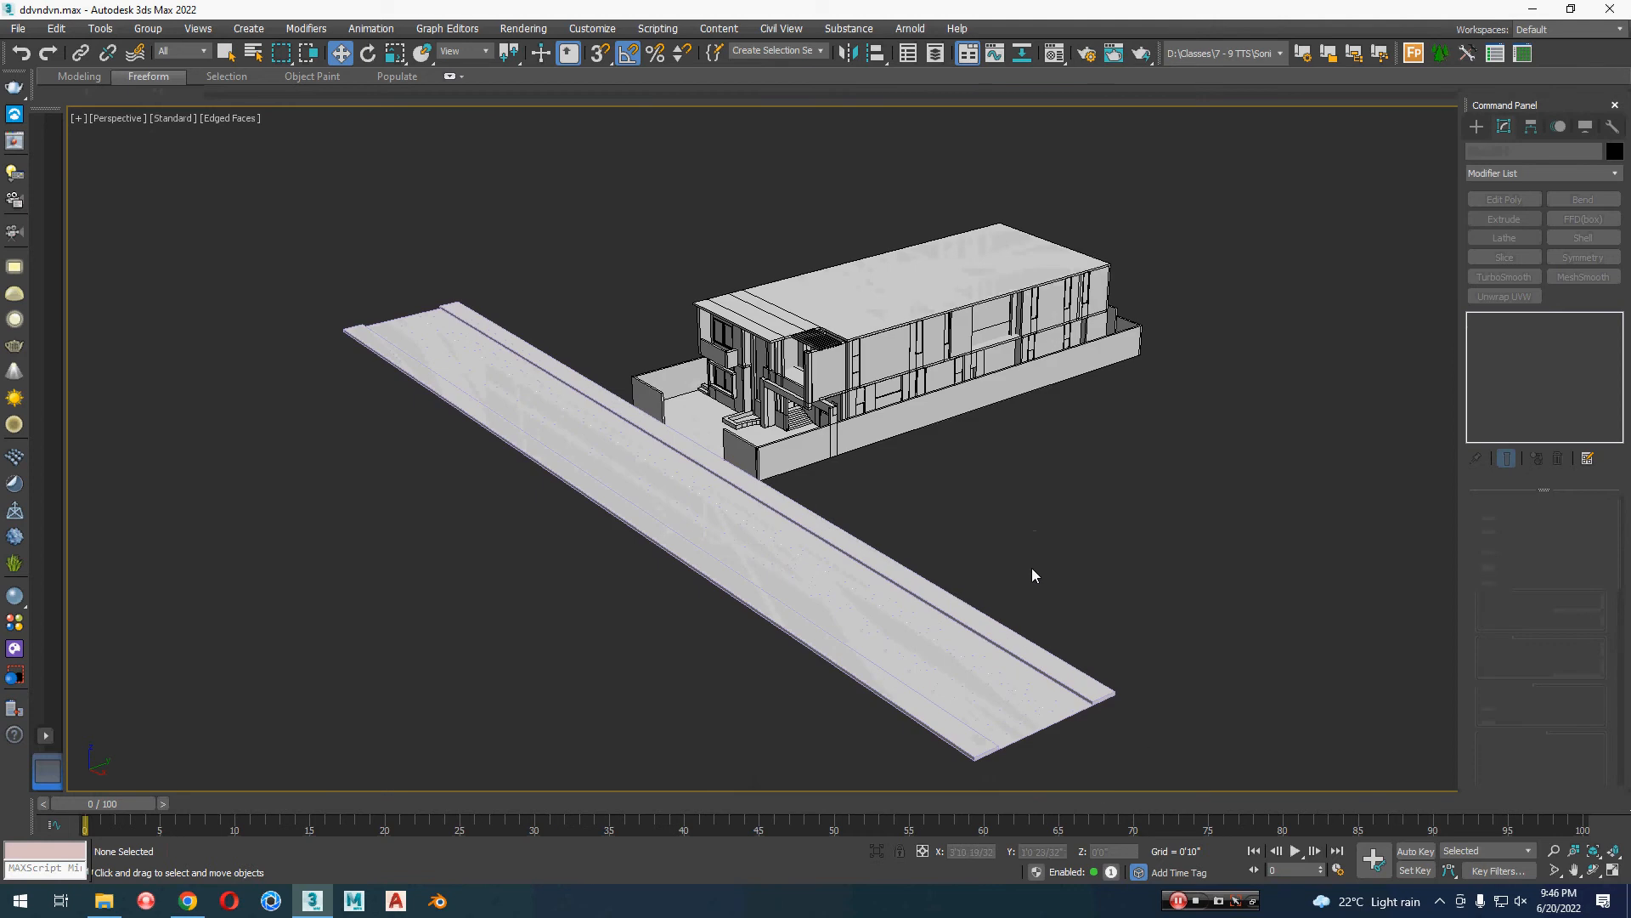
pyautogui.keyDown('alt'); pyautogui.moveTo(1033, 575); pyautogui.dragTo(1092, 583, button='middle'); pyautogui.keyUp('alt')
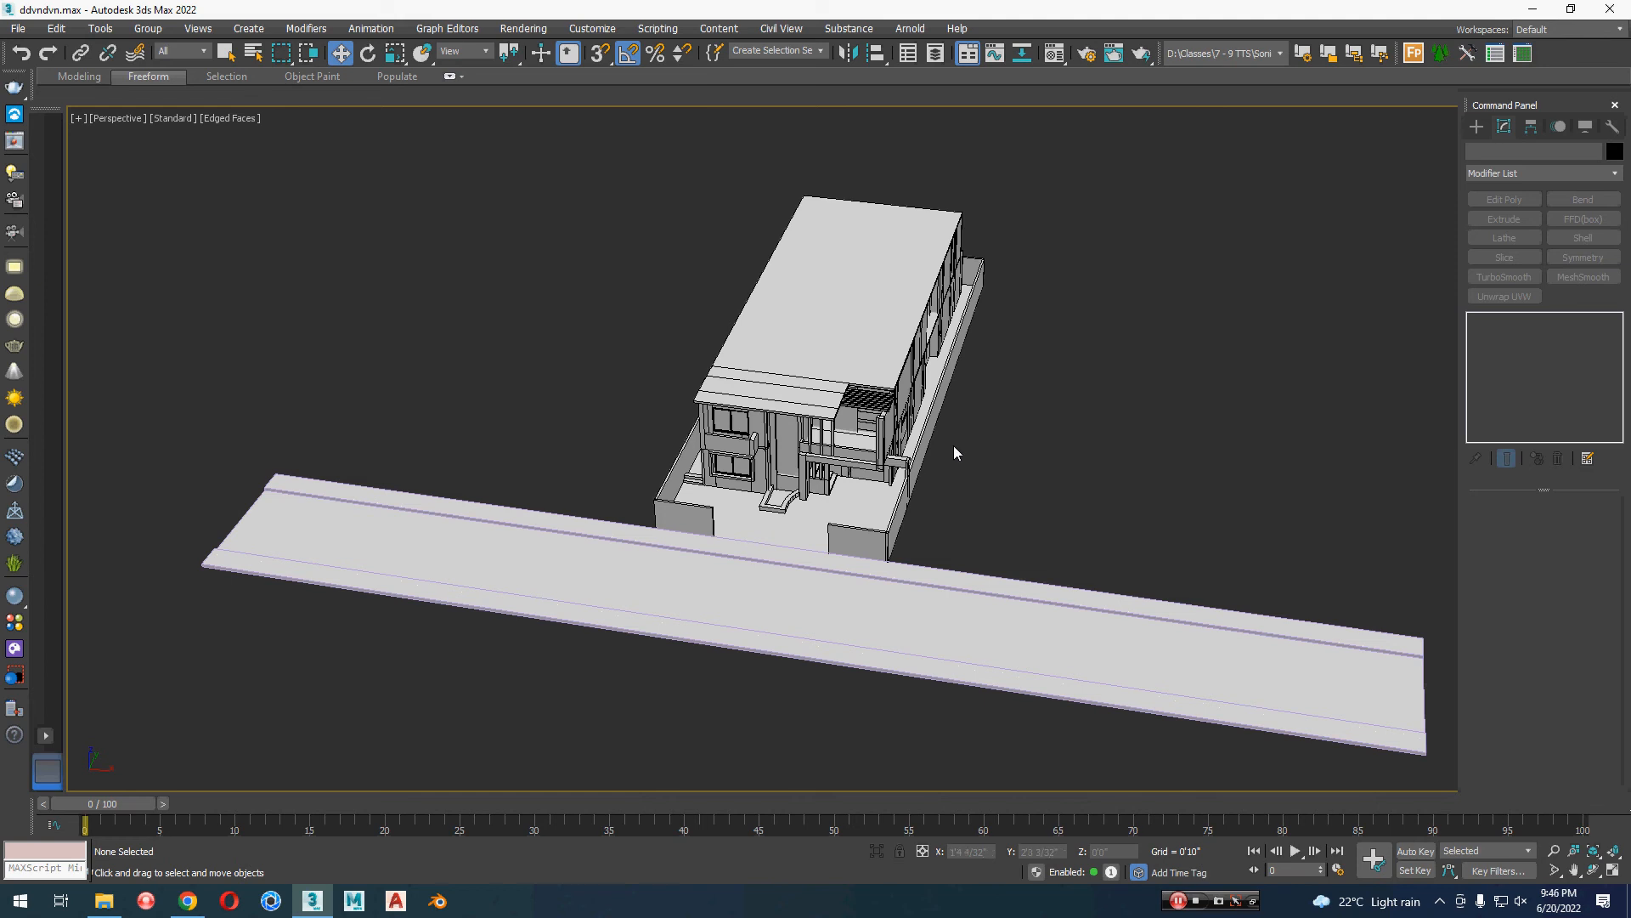
pyautogui.keyDown('alt'); pyautogui.moveTo(953, 445); pyautogui.dragTo(1043, 515, button='middle'); pyautogui.keyUp('alt')
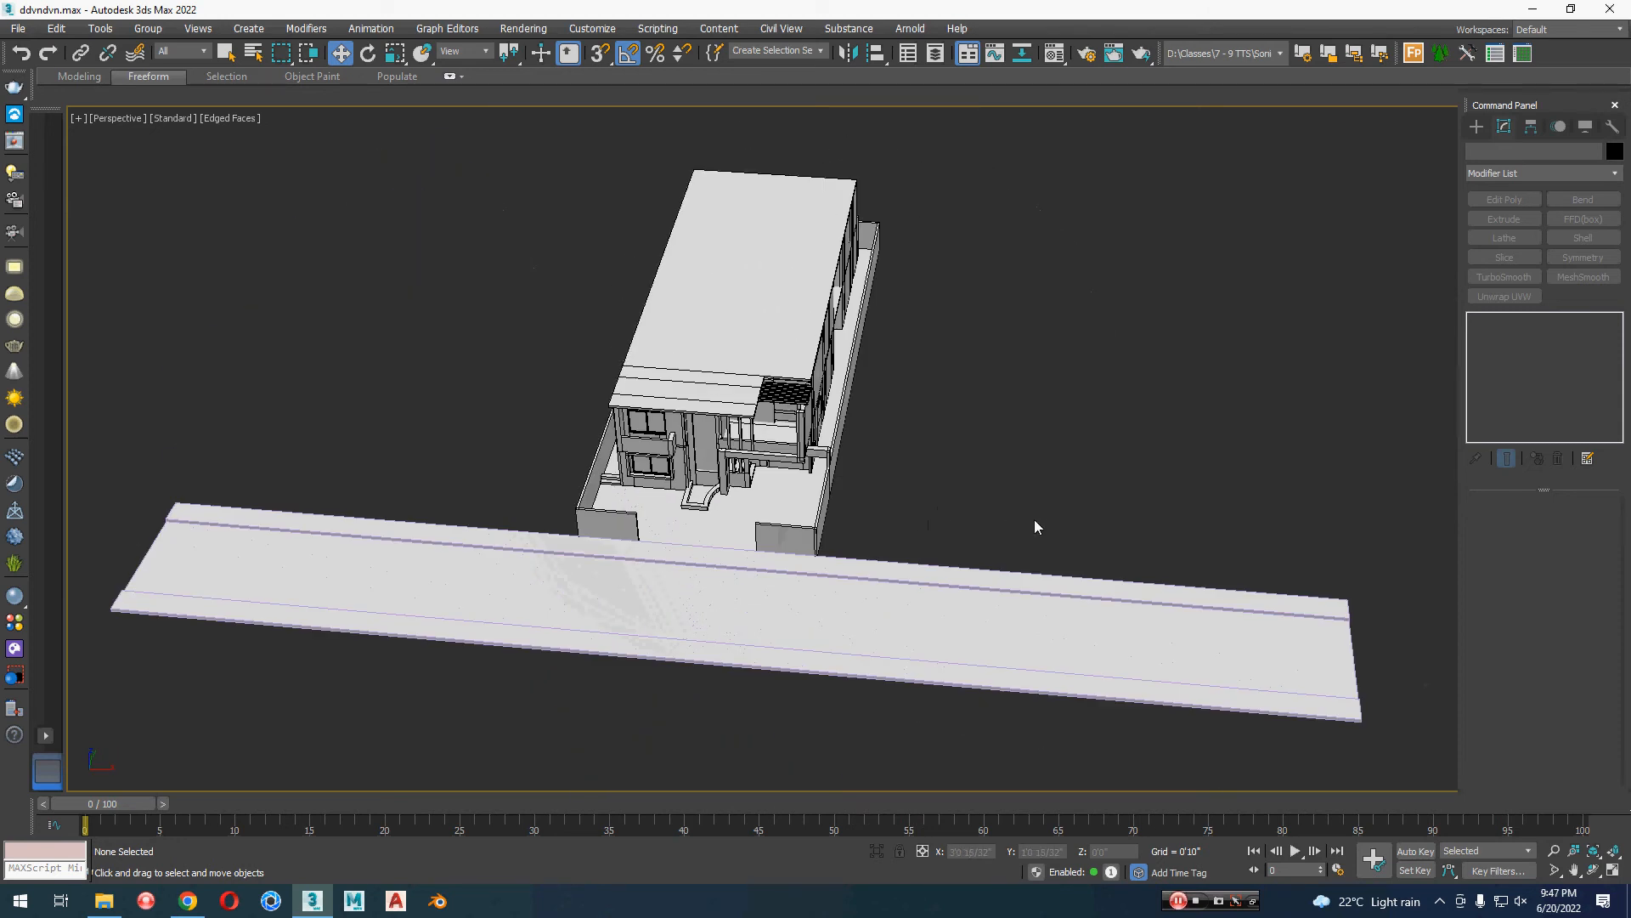
# Step: In the Left view, draw a line rising from the near sidewalk to about 0'9" high, with a short horizontal arm toward the road
pyautogui.press('l')
pyautogui.scroll(5, 719, 415)
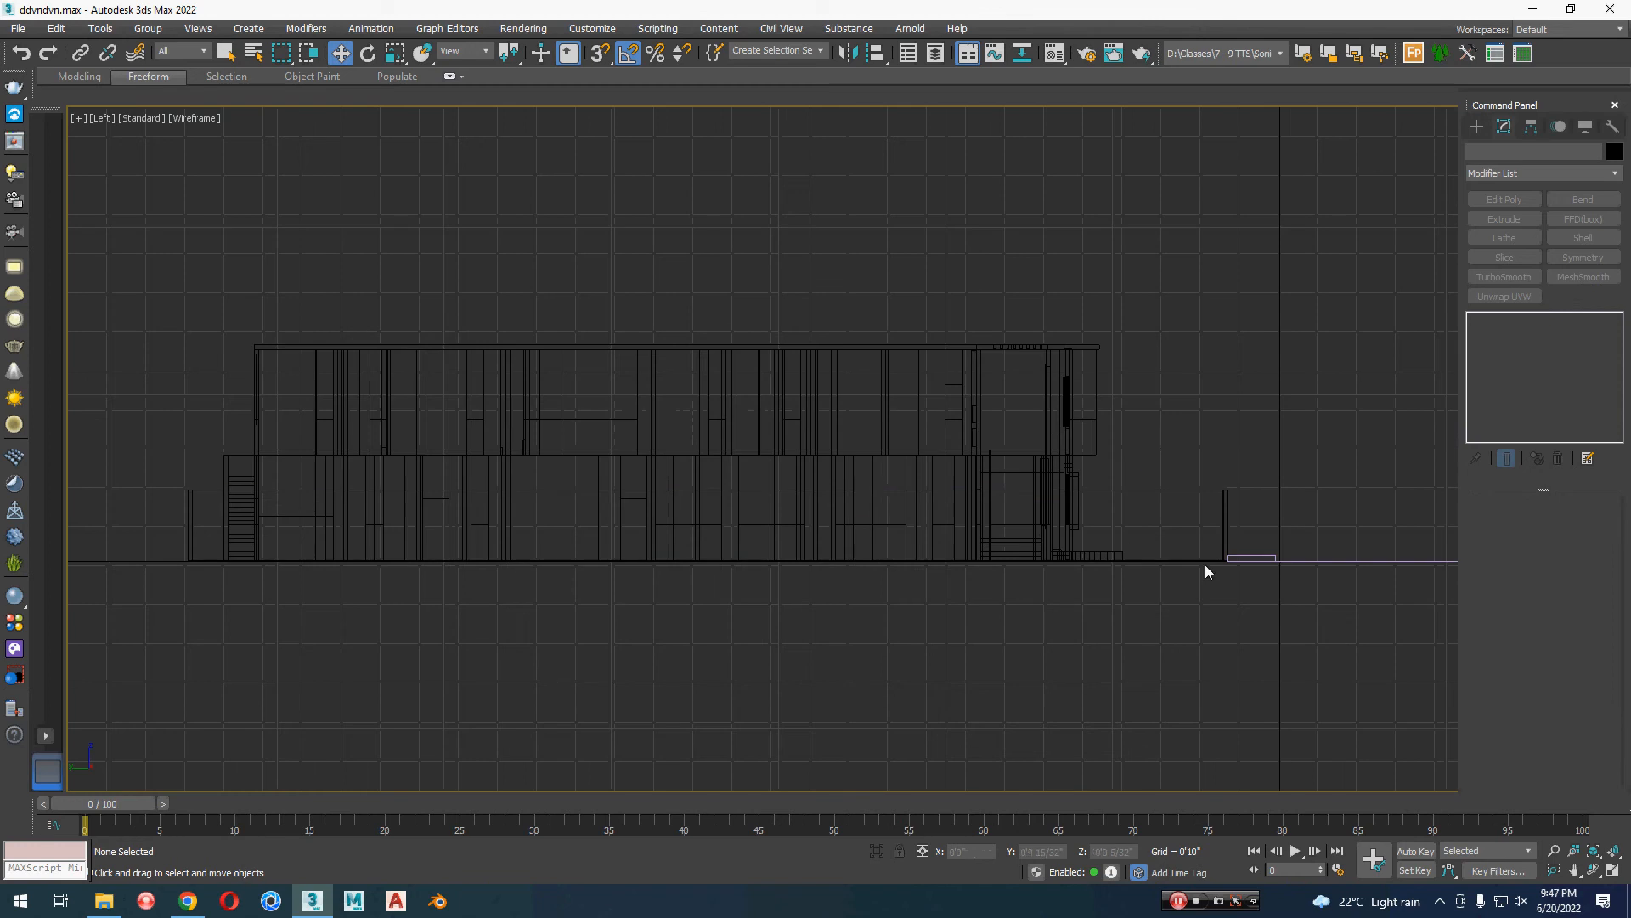
pyautogui.moveTo(1205, 571); pyautogui.dragTo(892, 609, button='middle')
pyautogui.click(1476, 126)
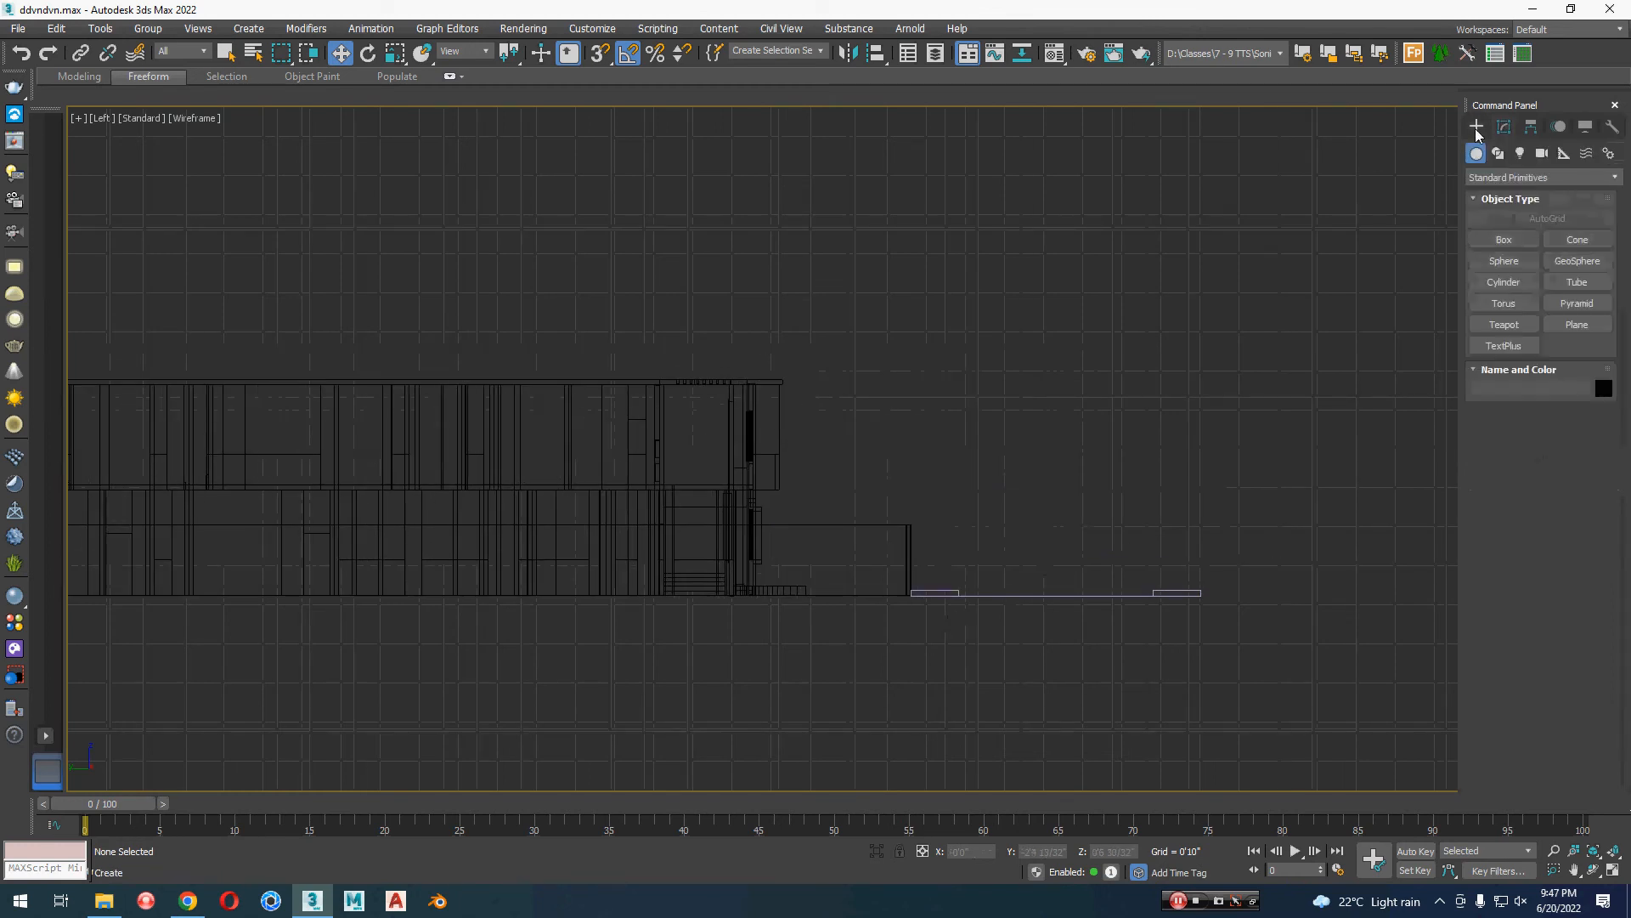
pyautogui.click(1498, 153)
pyautogui.click(1504, 260)
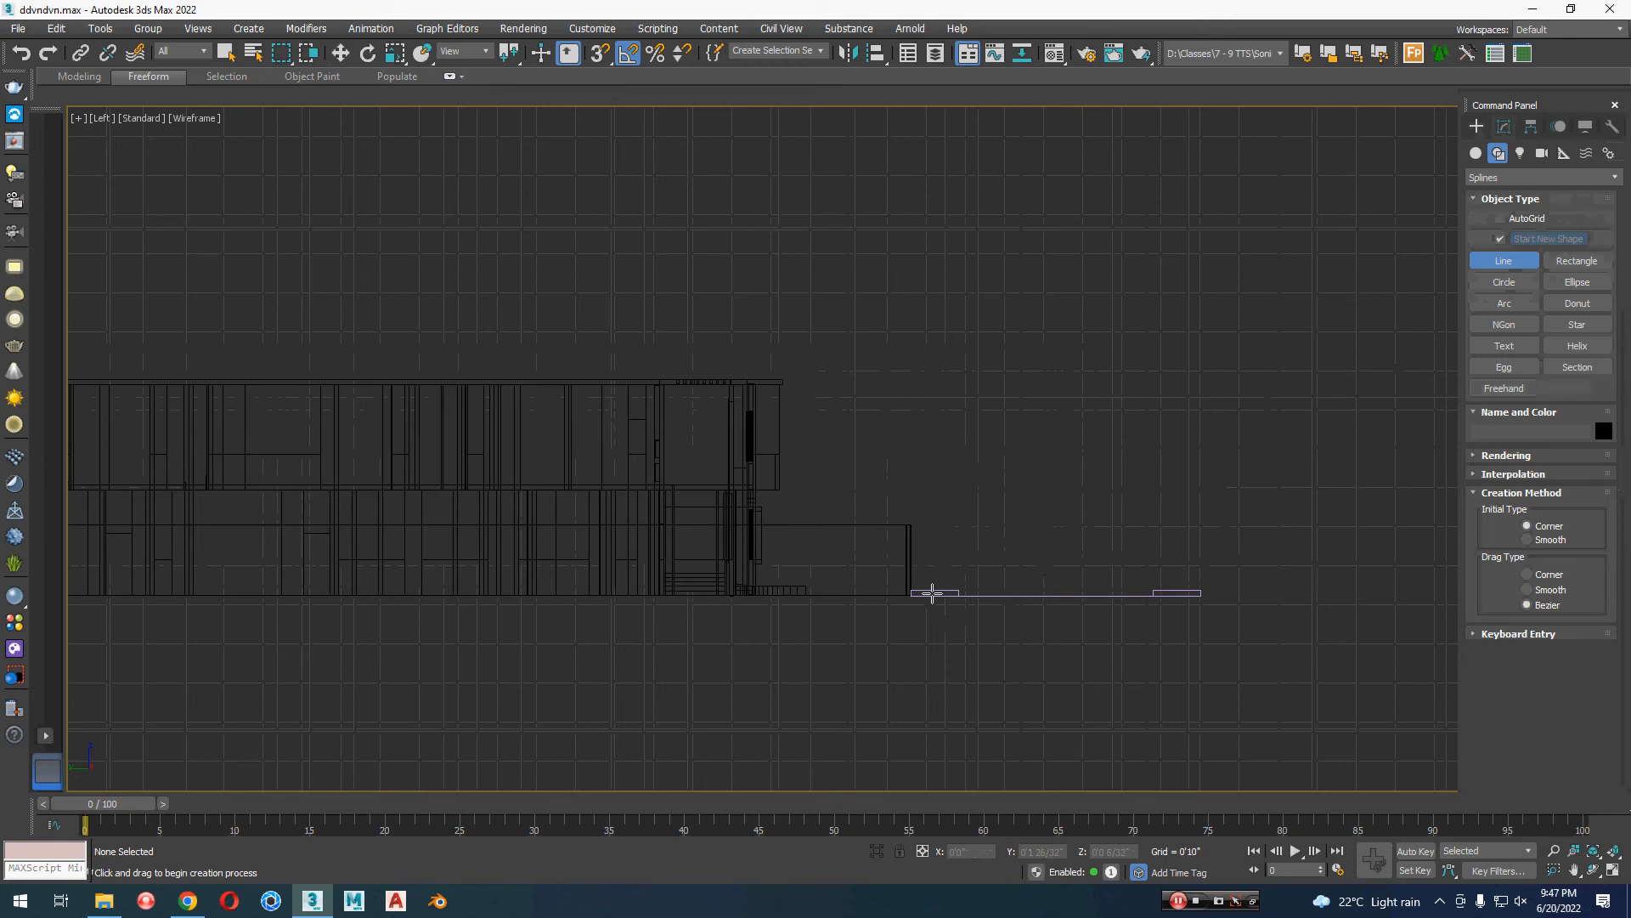
pyautogui.click(932, 593)
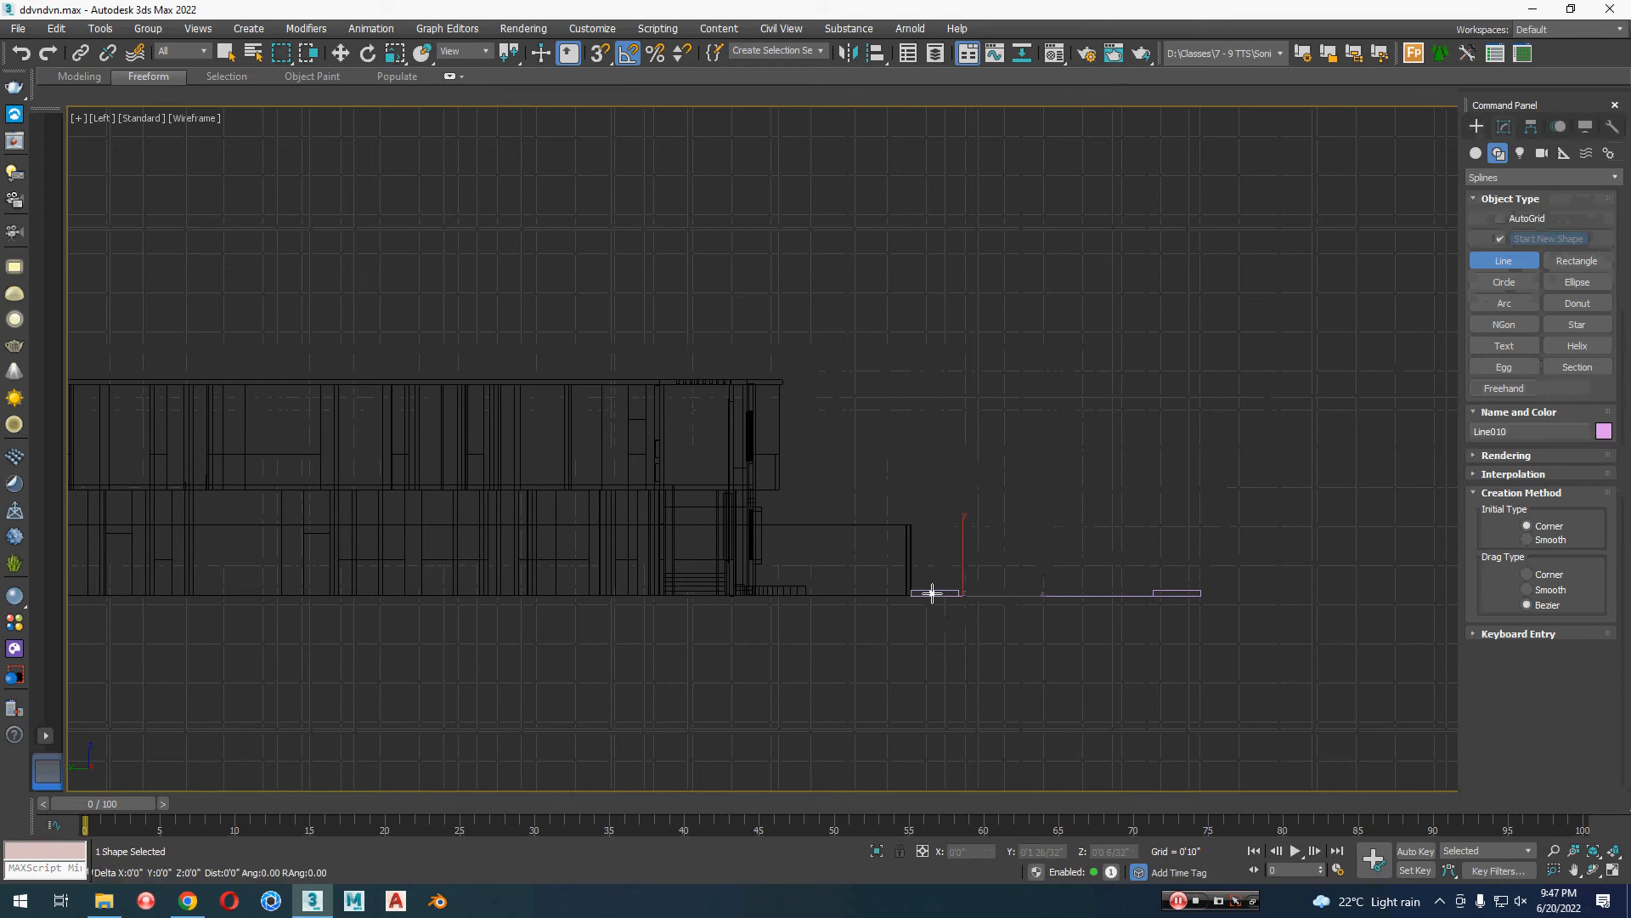
pyautogui.click(932, 480)
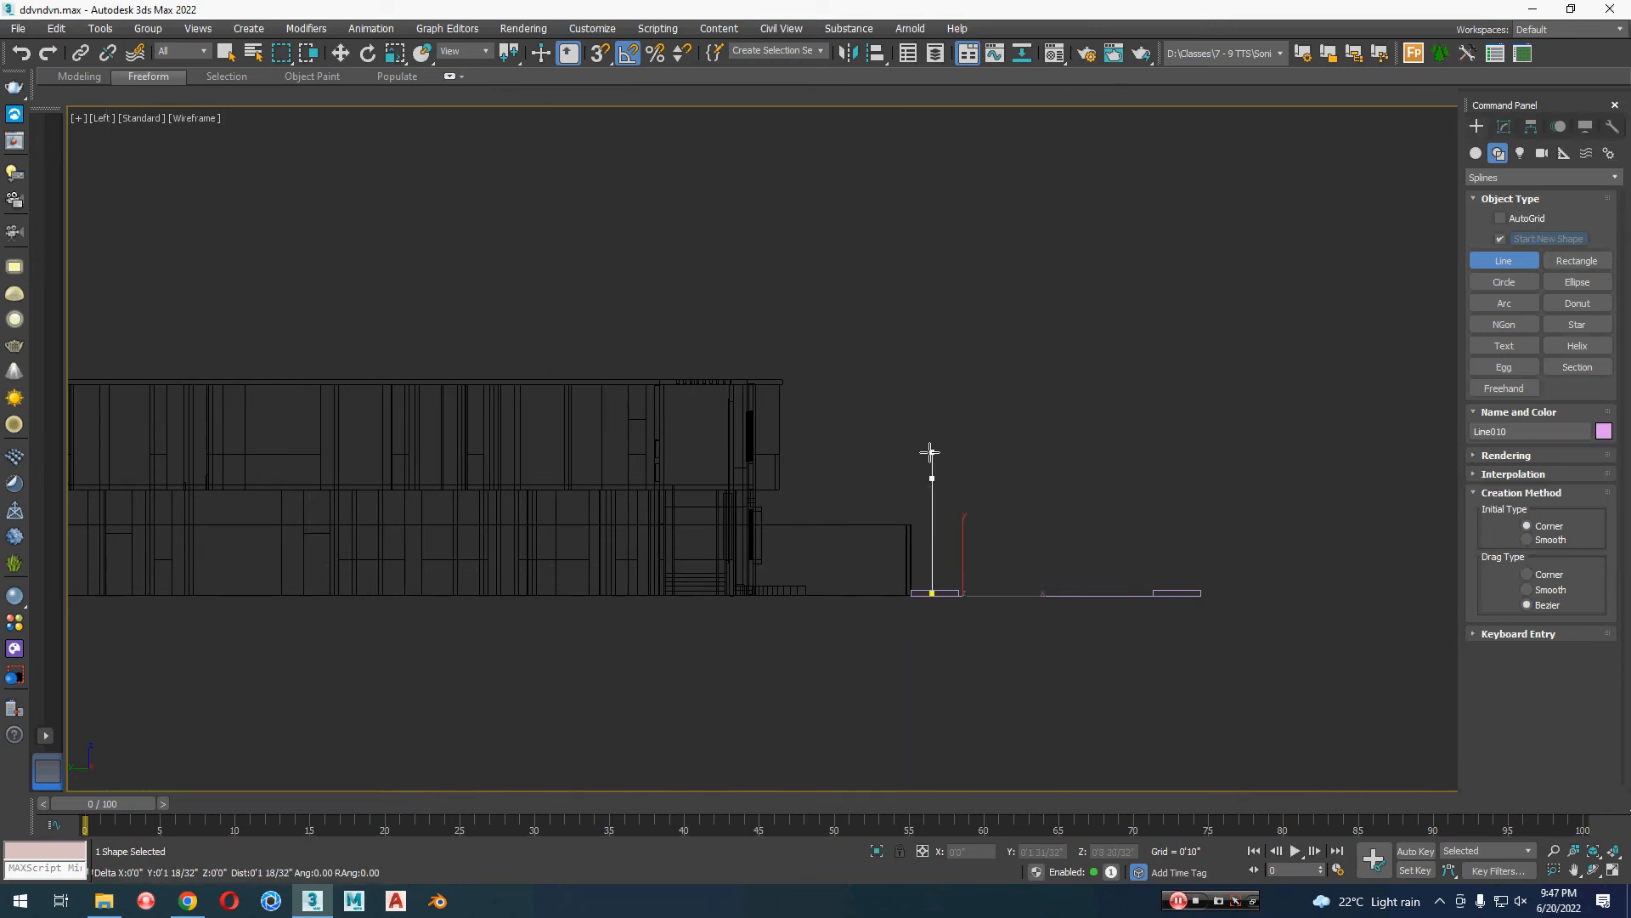
pyautogui.click(932, 449)
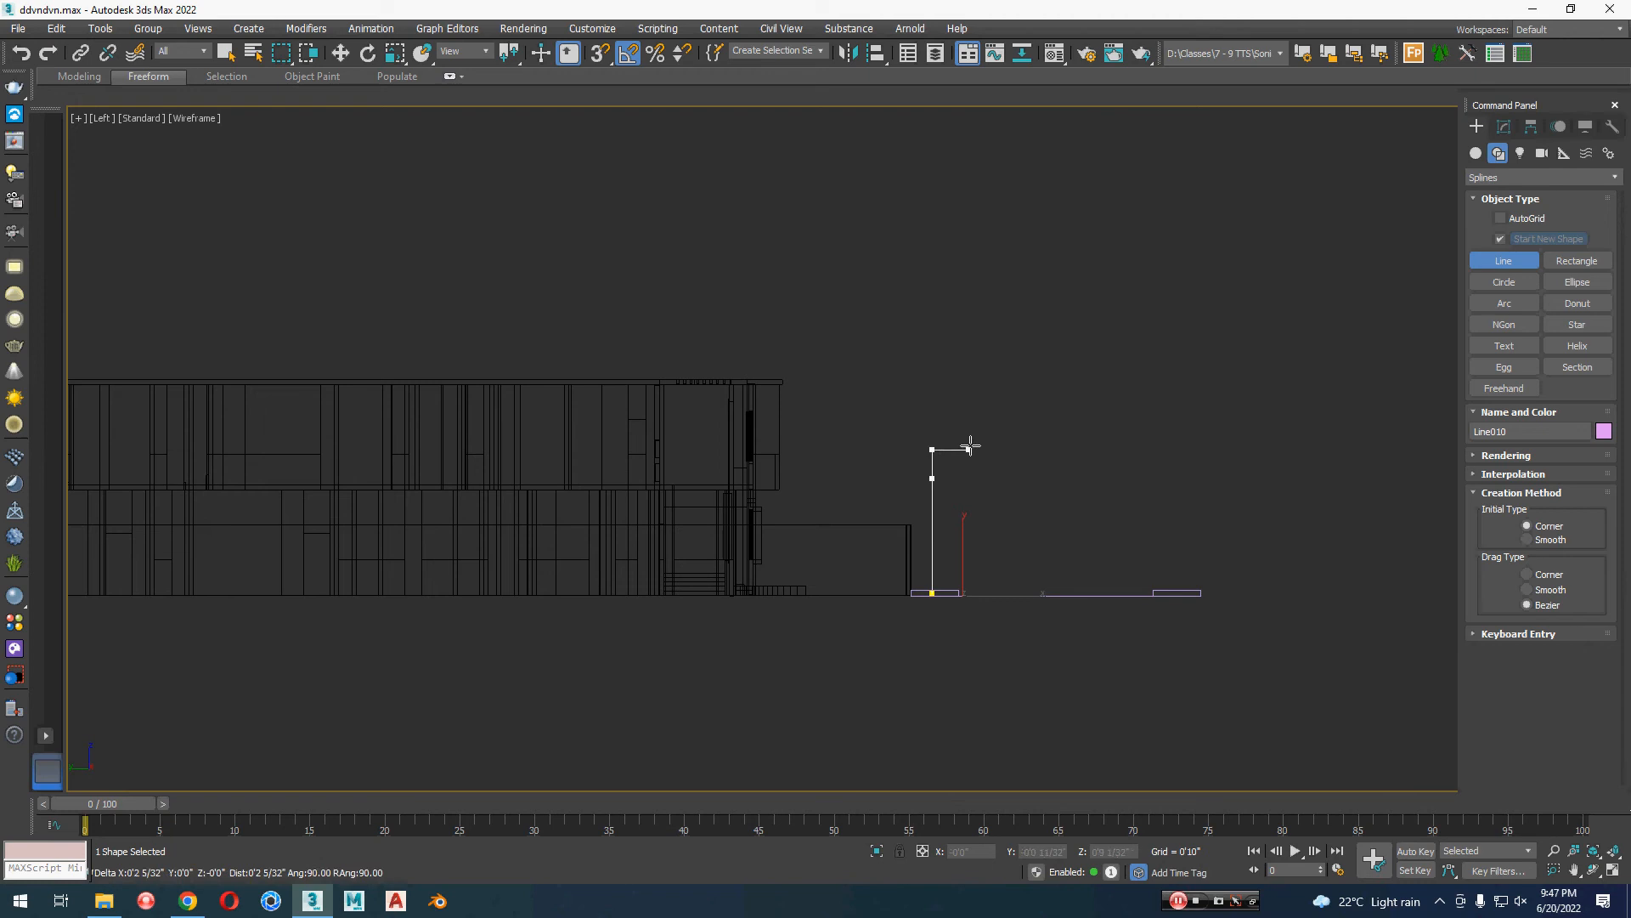
pyautogui.click(975, 449)
pyautogui.rightClick(976, 448)
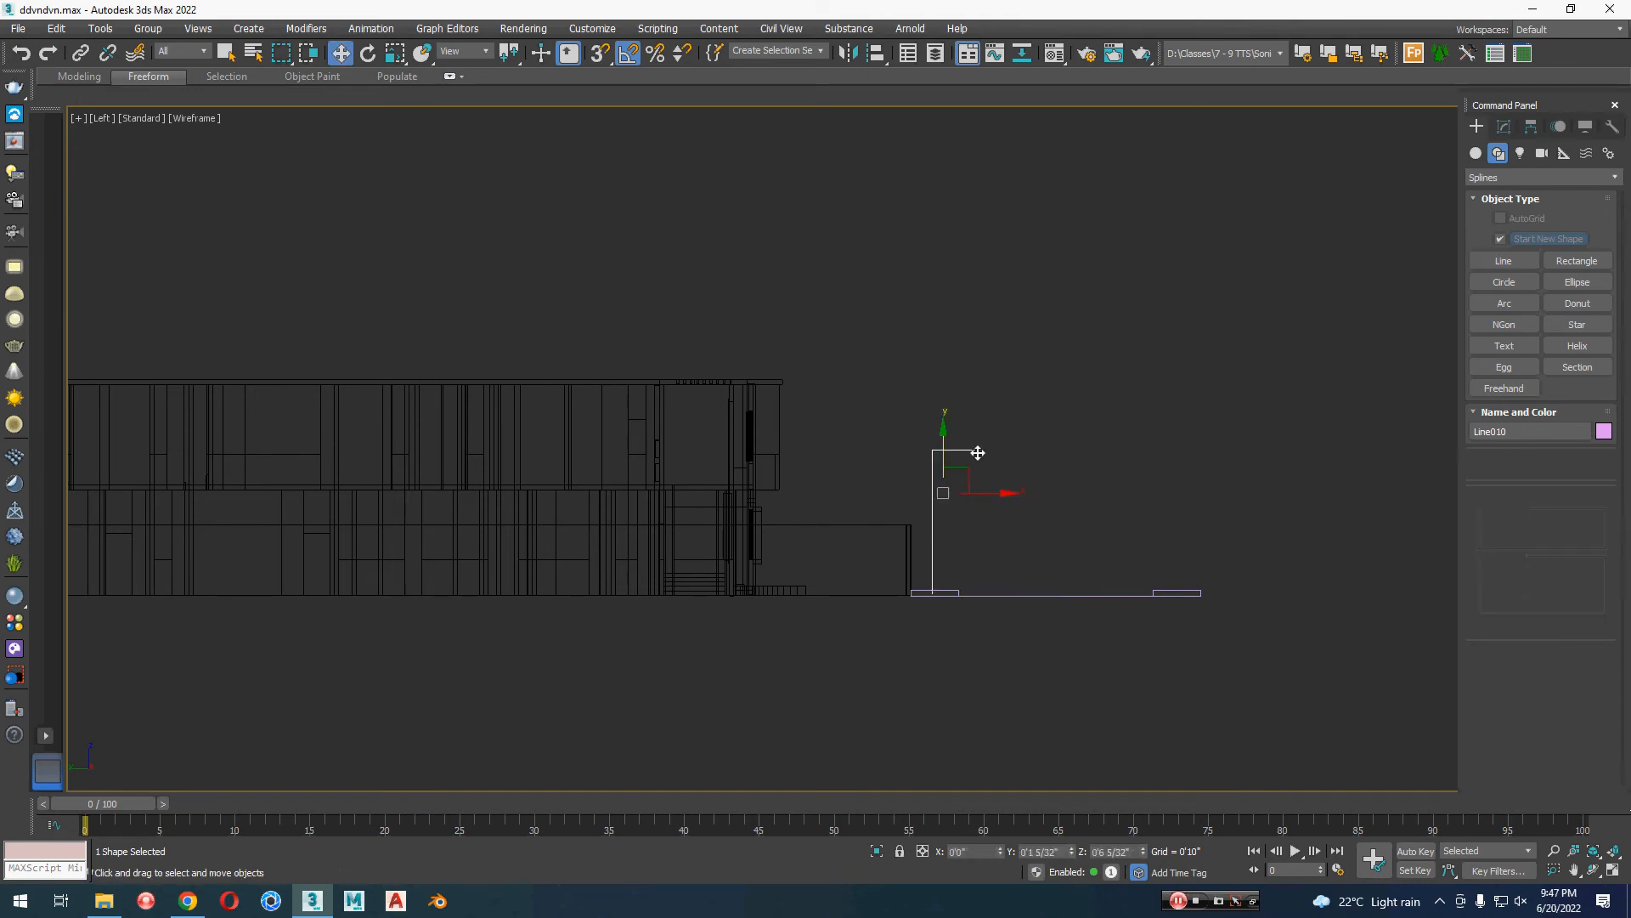
# Step: Fillet the lamp-post line's upper corner, shorten the arm slightly by moving its end vertex along X, and return to object level
pyautogui.scroll(2, 982, 467)
pyautogui.moveTo(985, 483); pyautogui.dragTo(997, 434, button='middle')
pyautogui.press('1')
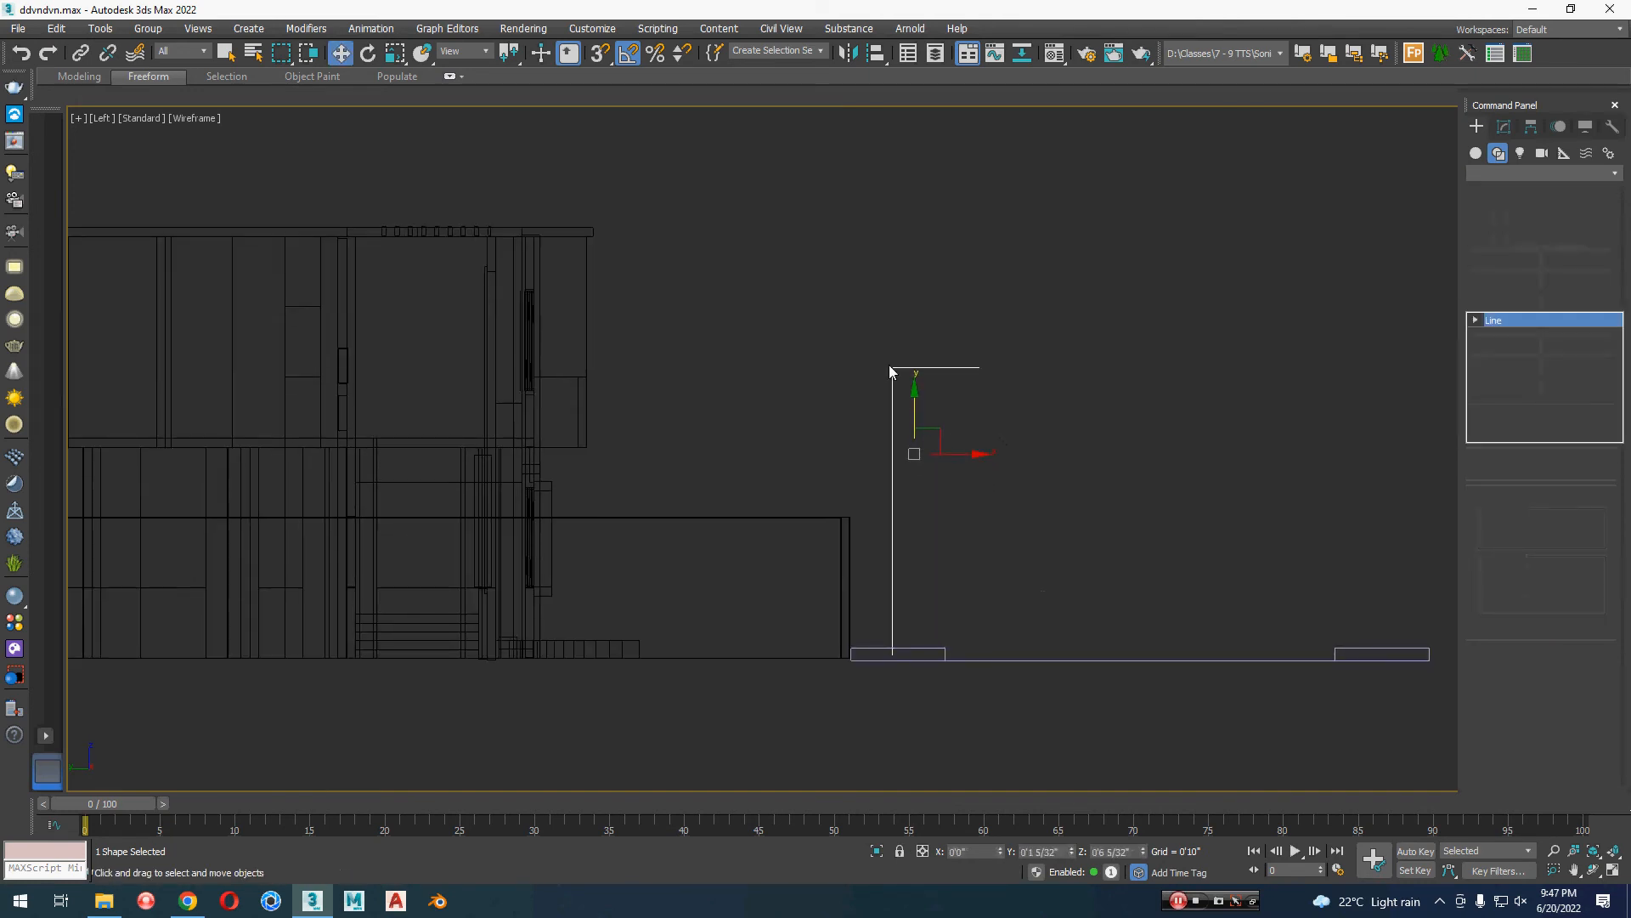
pyautogui.moveTo(843, 307); pyautogui.dragTo(915, 377)
pyautogui.press('x')
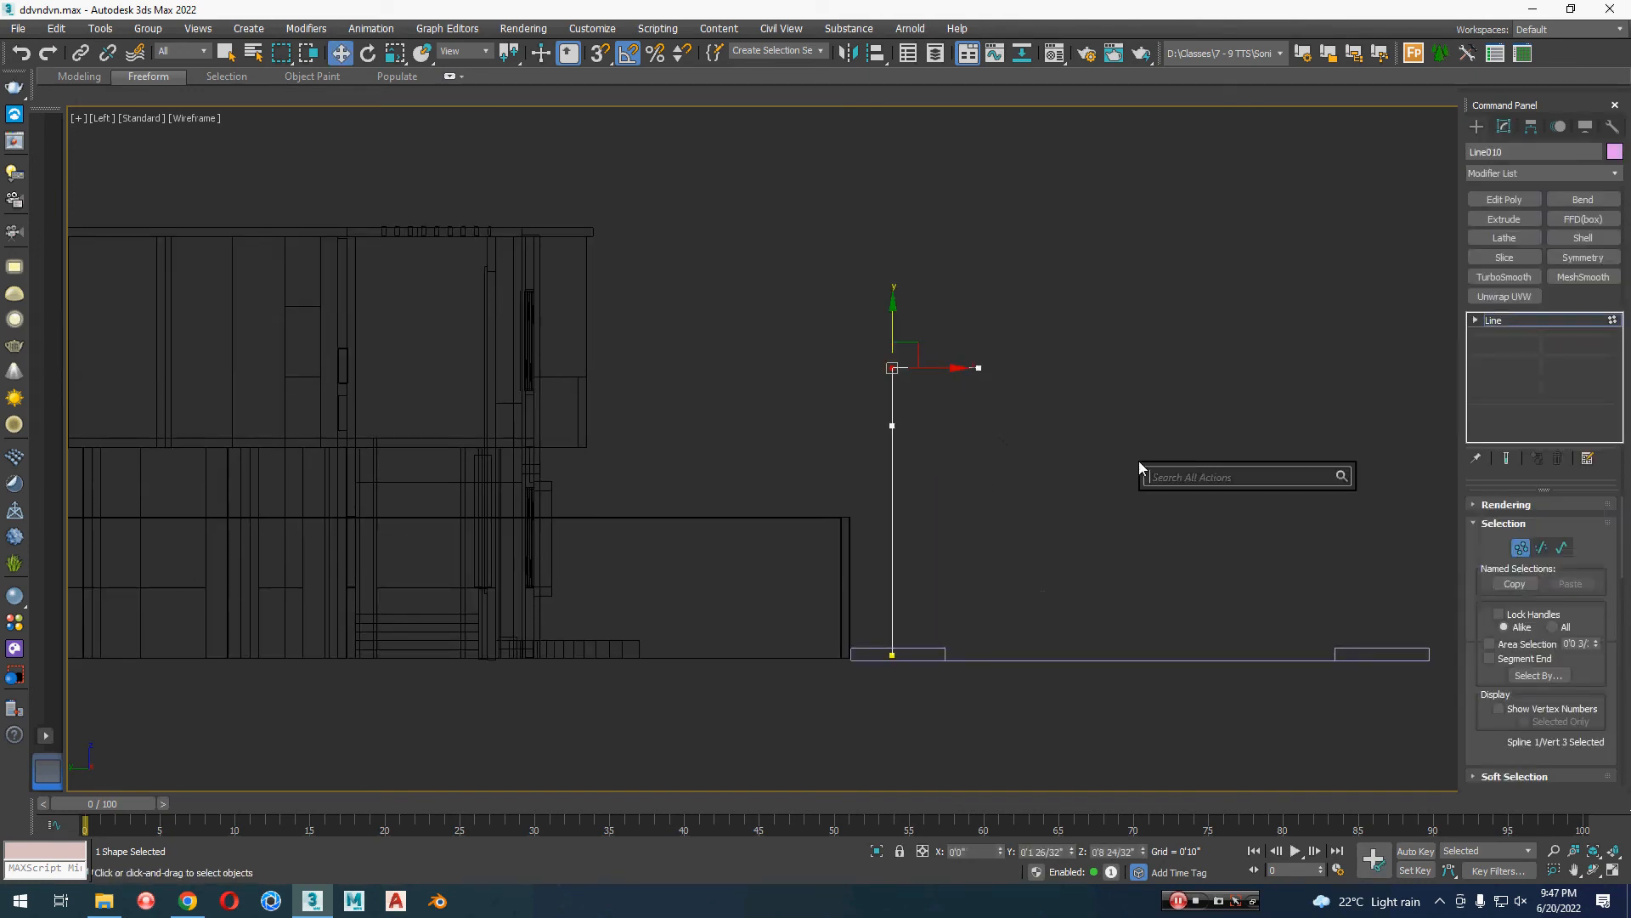
pyautogui.write('fill')
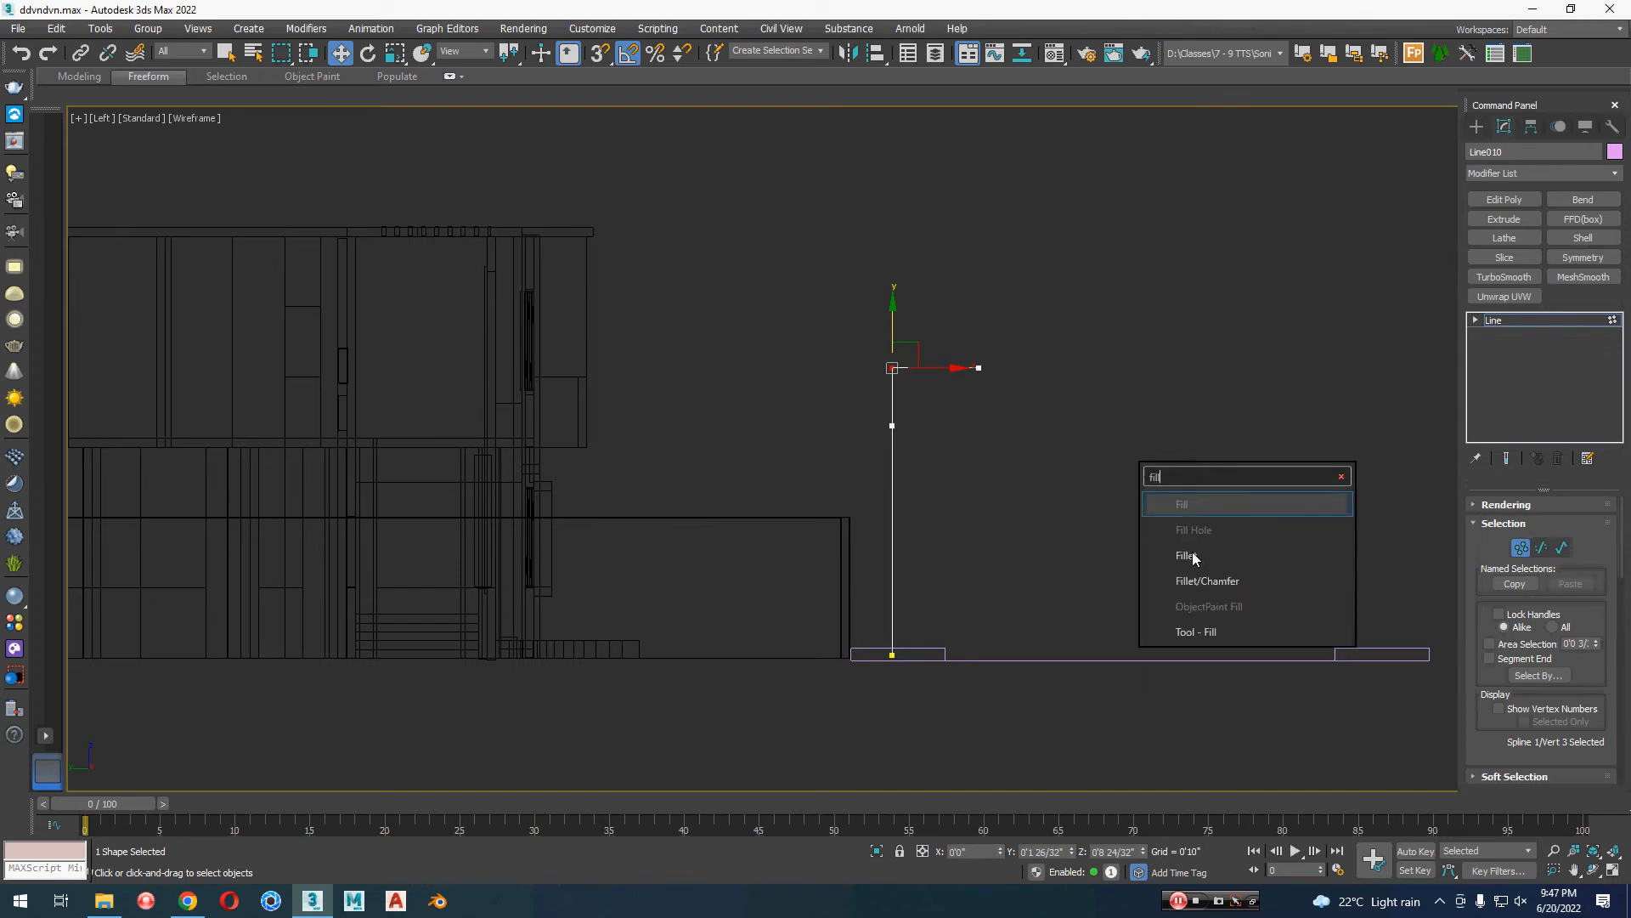
pyautogui.click(1193, 553)
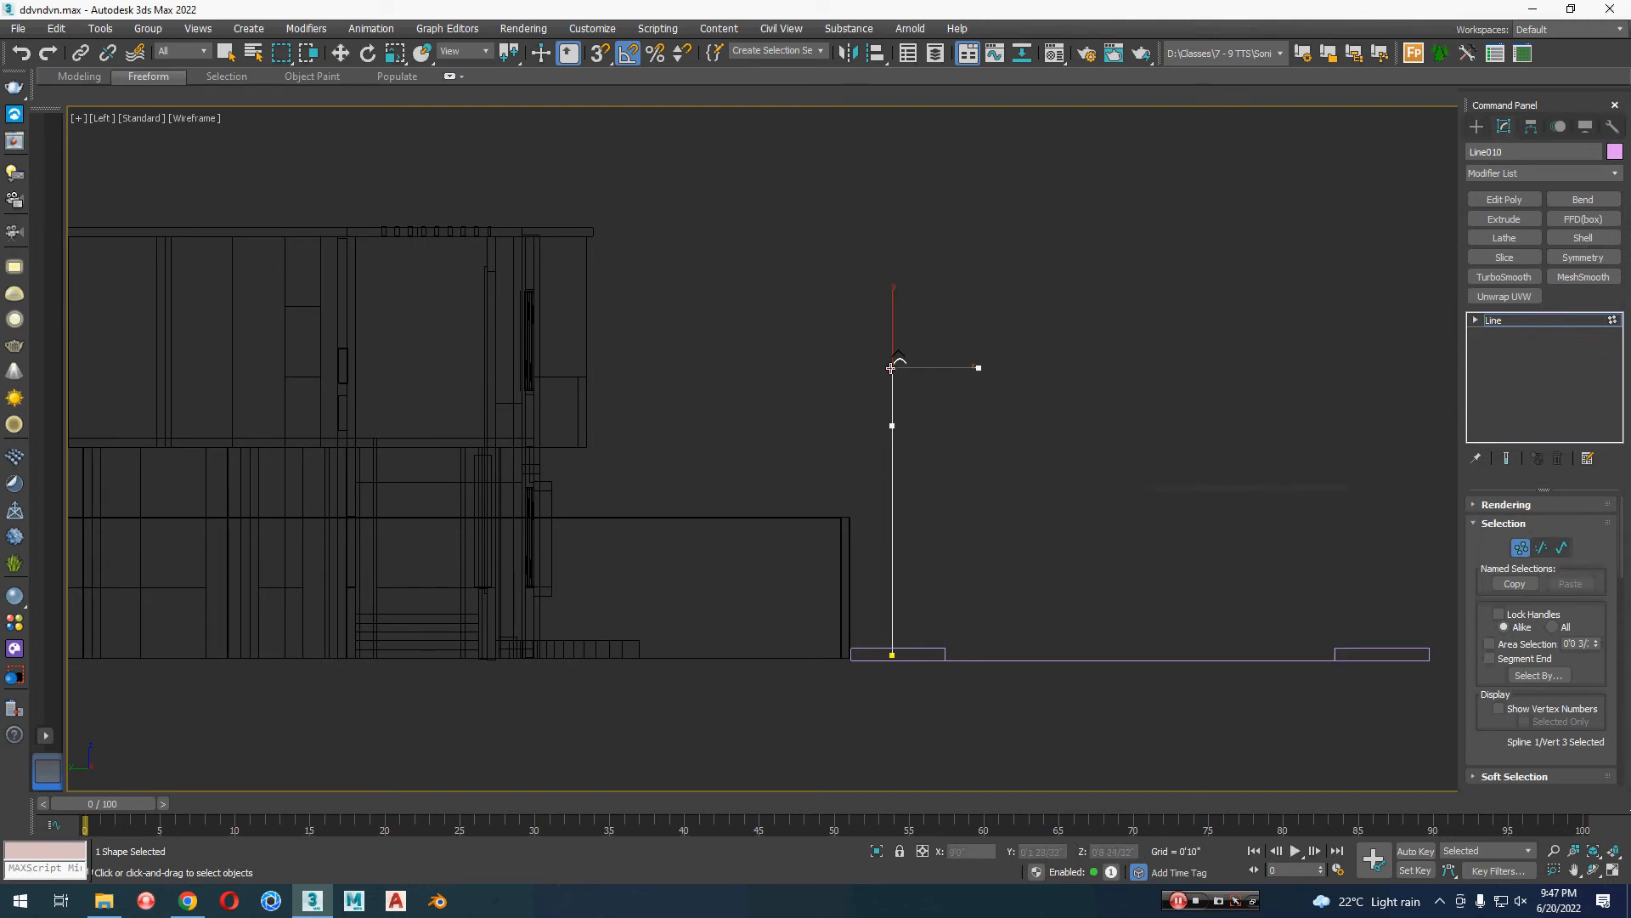
pyautogui.moveTo(891, 368); pyautogui.dragTo(890, 360)
pyautogui.moveTo(967, 419); pyautogui.dragTo(1012, 393)
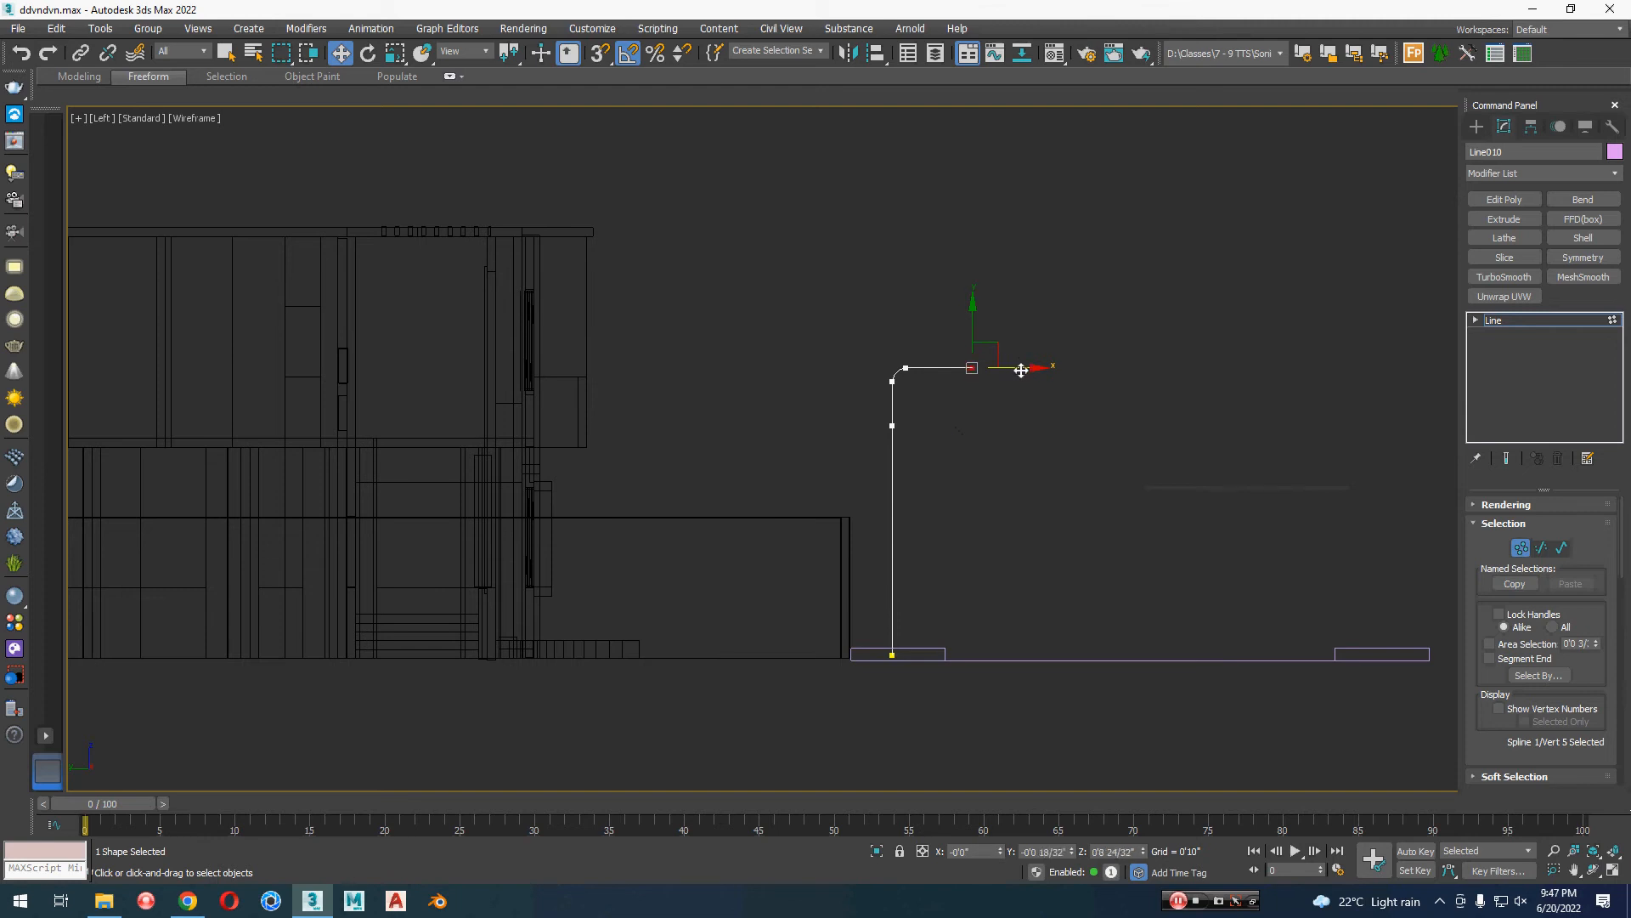
pyautogui.hotkey('ctrl', 'b')
# Step: In the Perspective view, move the lamp-post line along X to about -1'2", beside the front wall's outer corner
pyautogui.press('p')
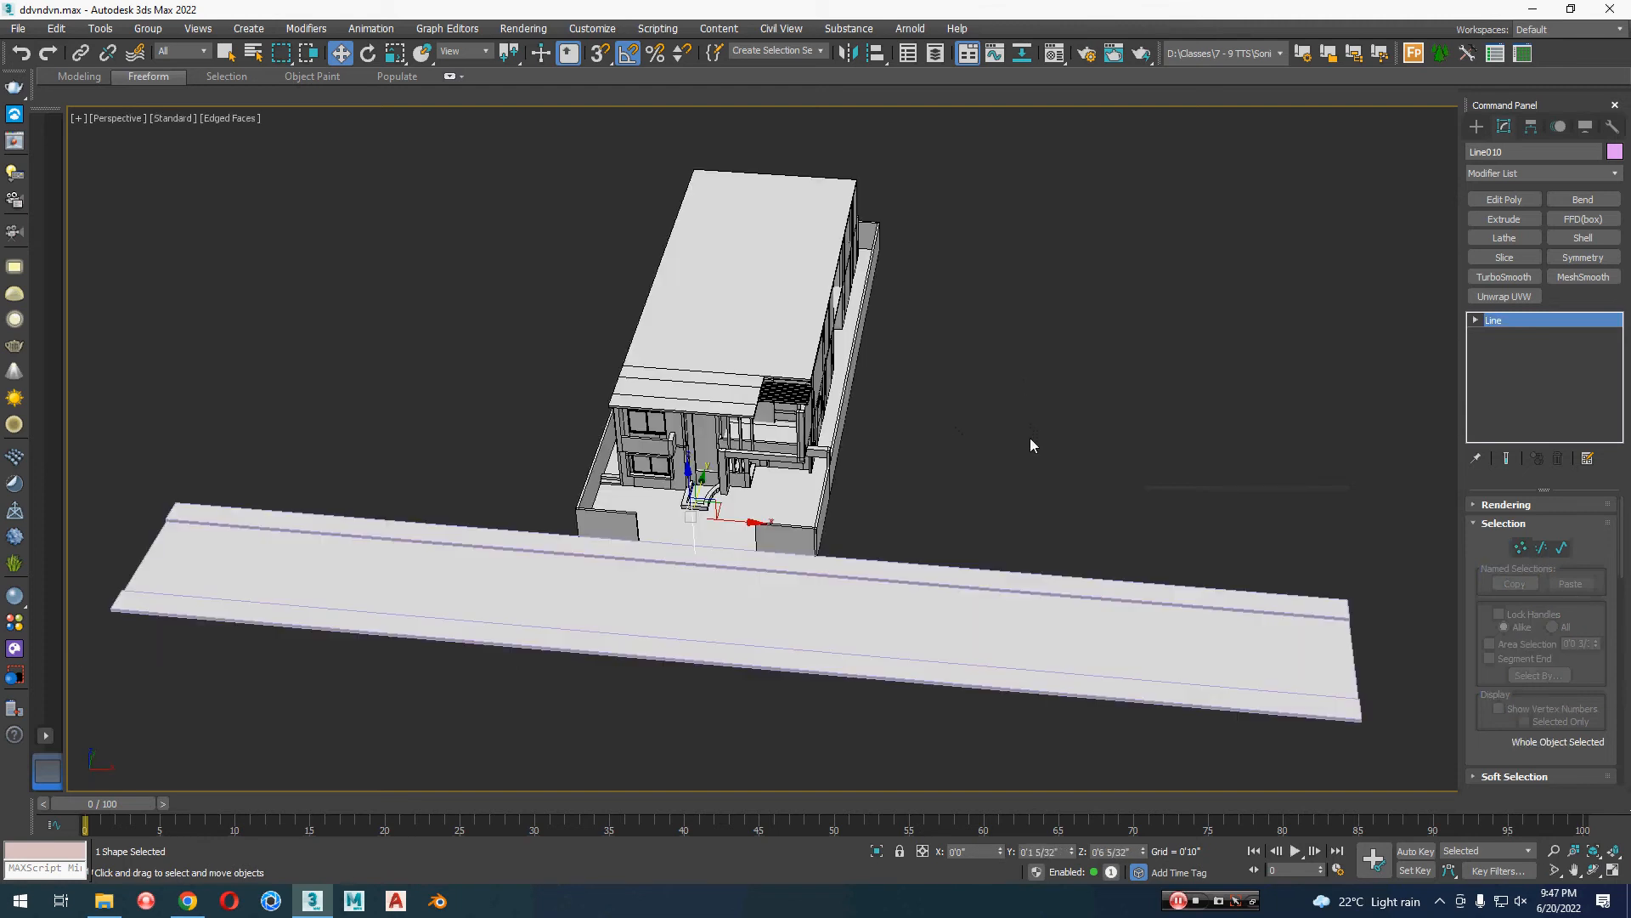
pyautogui.press('z')
pyautogui.keyDown('alt'); pyautogui.moveTo(1009, 467); pyautogui.dragTo(1005, 433, button='middle'); pyautogui.keyUp('alt')
pyautogui.scroll(-6, 1020, 459)
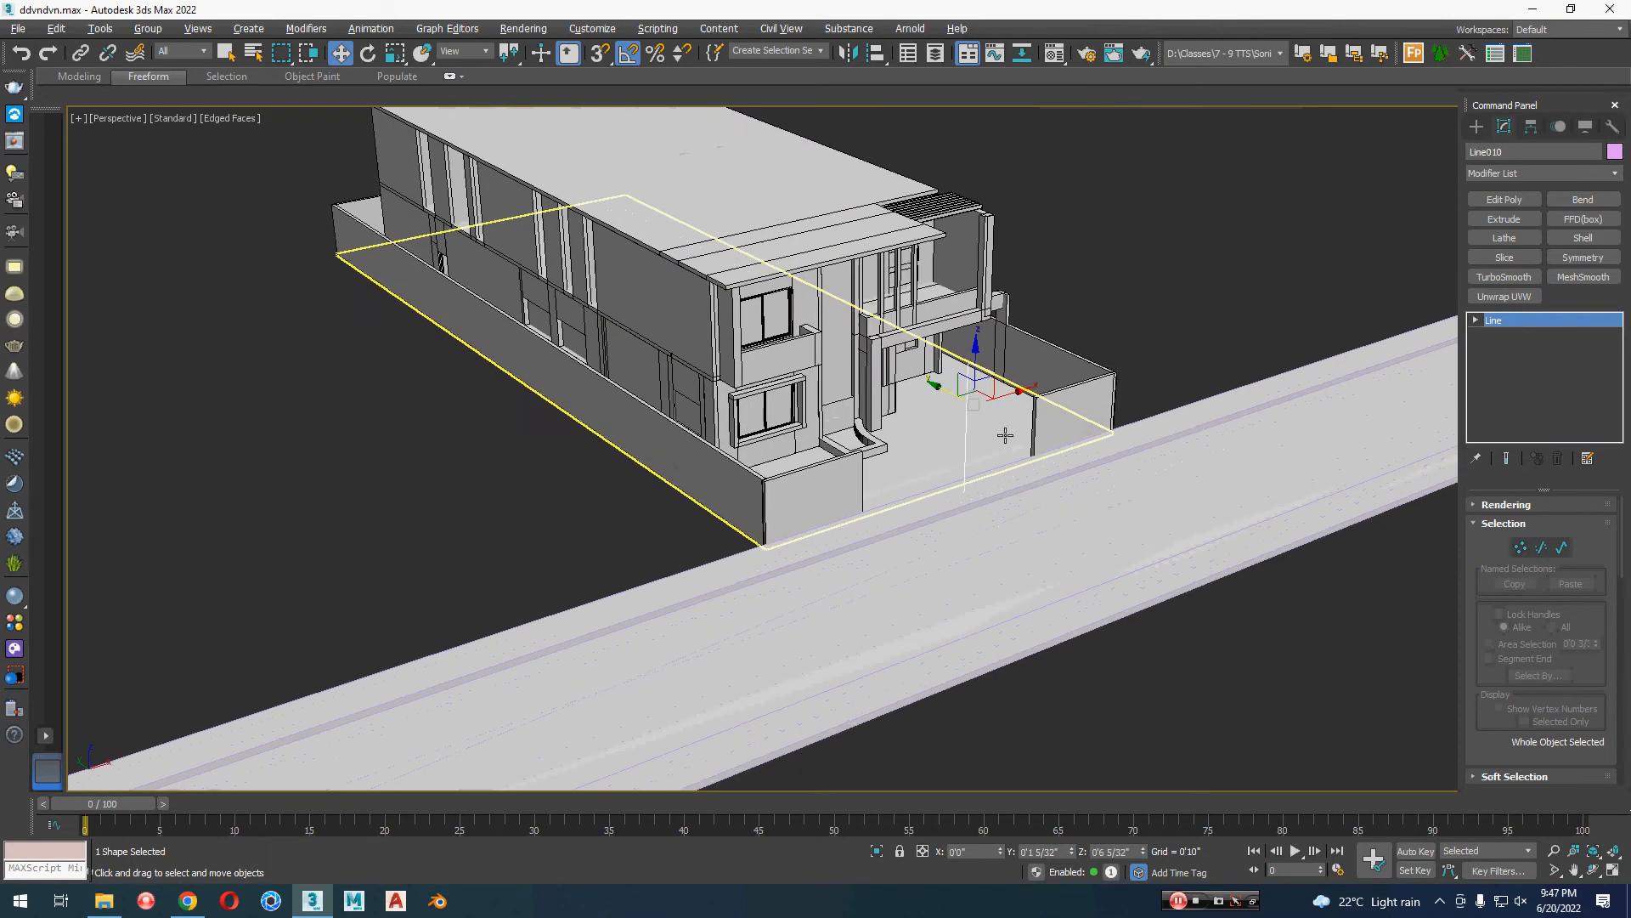
pyautogui.moveTo(1004, 403); pyautogui.dragTo(800, 466)
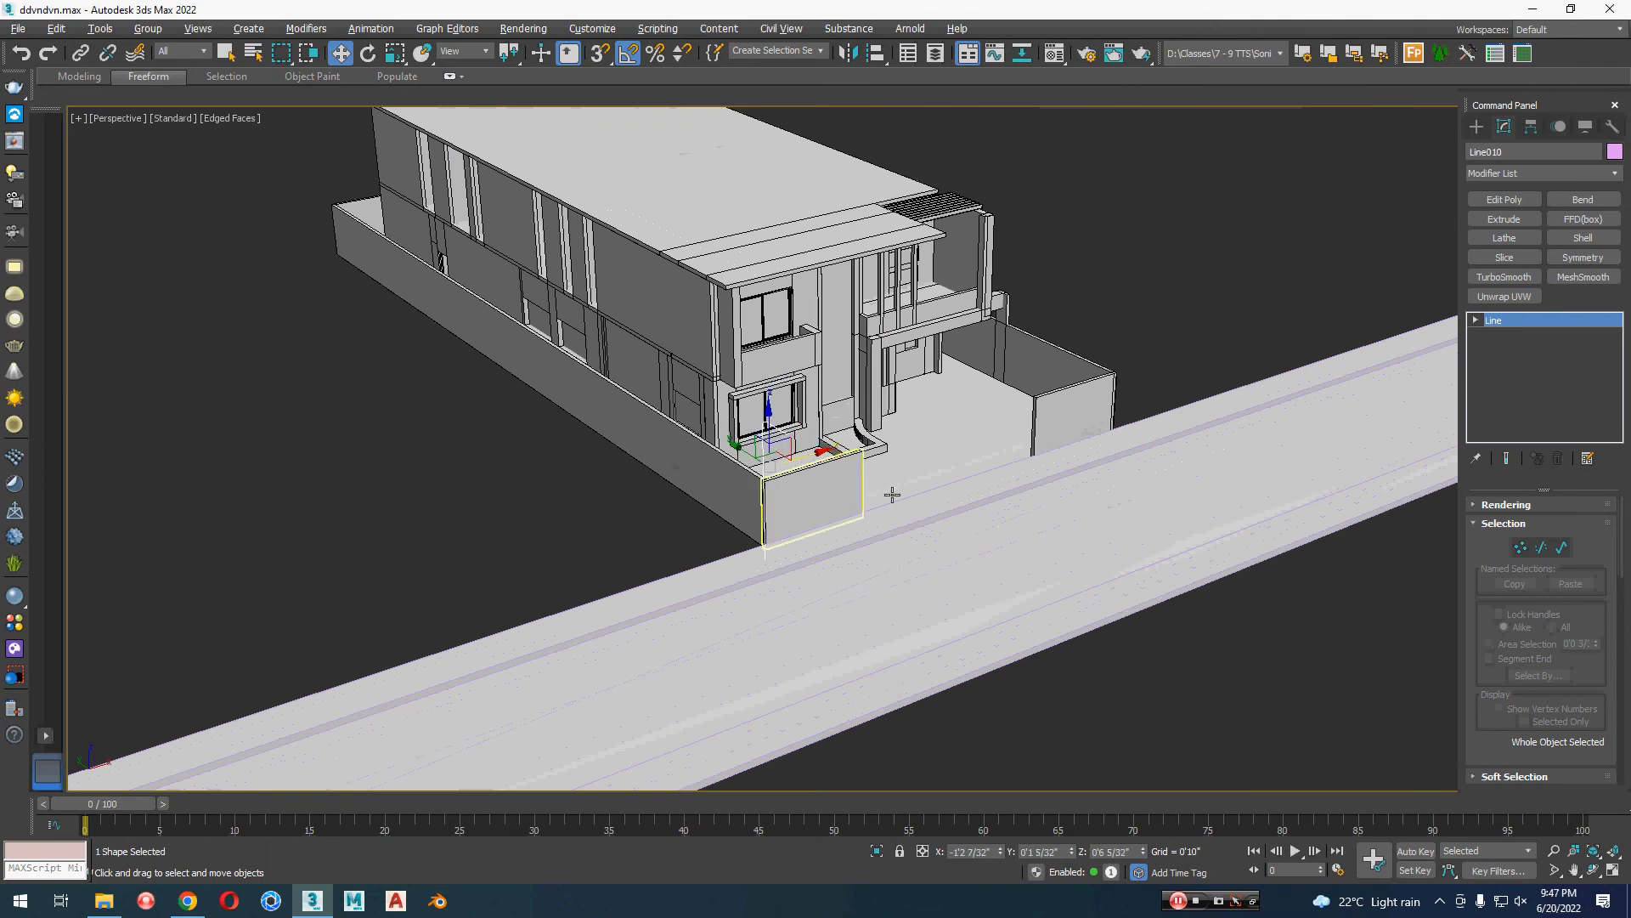
# Step: Make one independent copy of the lamp-post line along X at the opposite end of the front boundary, at about 1'2"
pyautogui.keyDown('alt'); pyautogui.moveTo(943, 502); pyautogui.dragTo(667, 459, button='middle'); pyautogui.keyUp('alt')
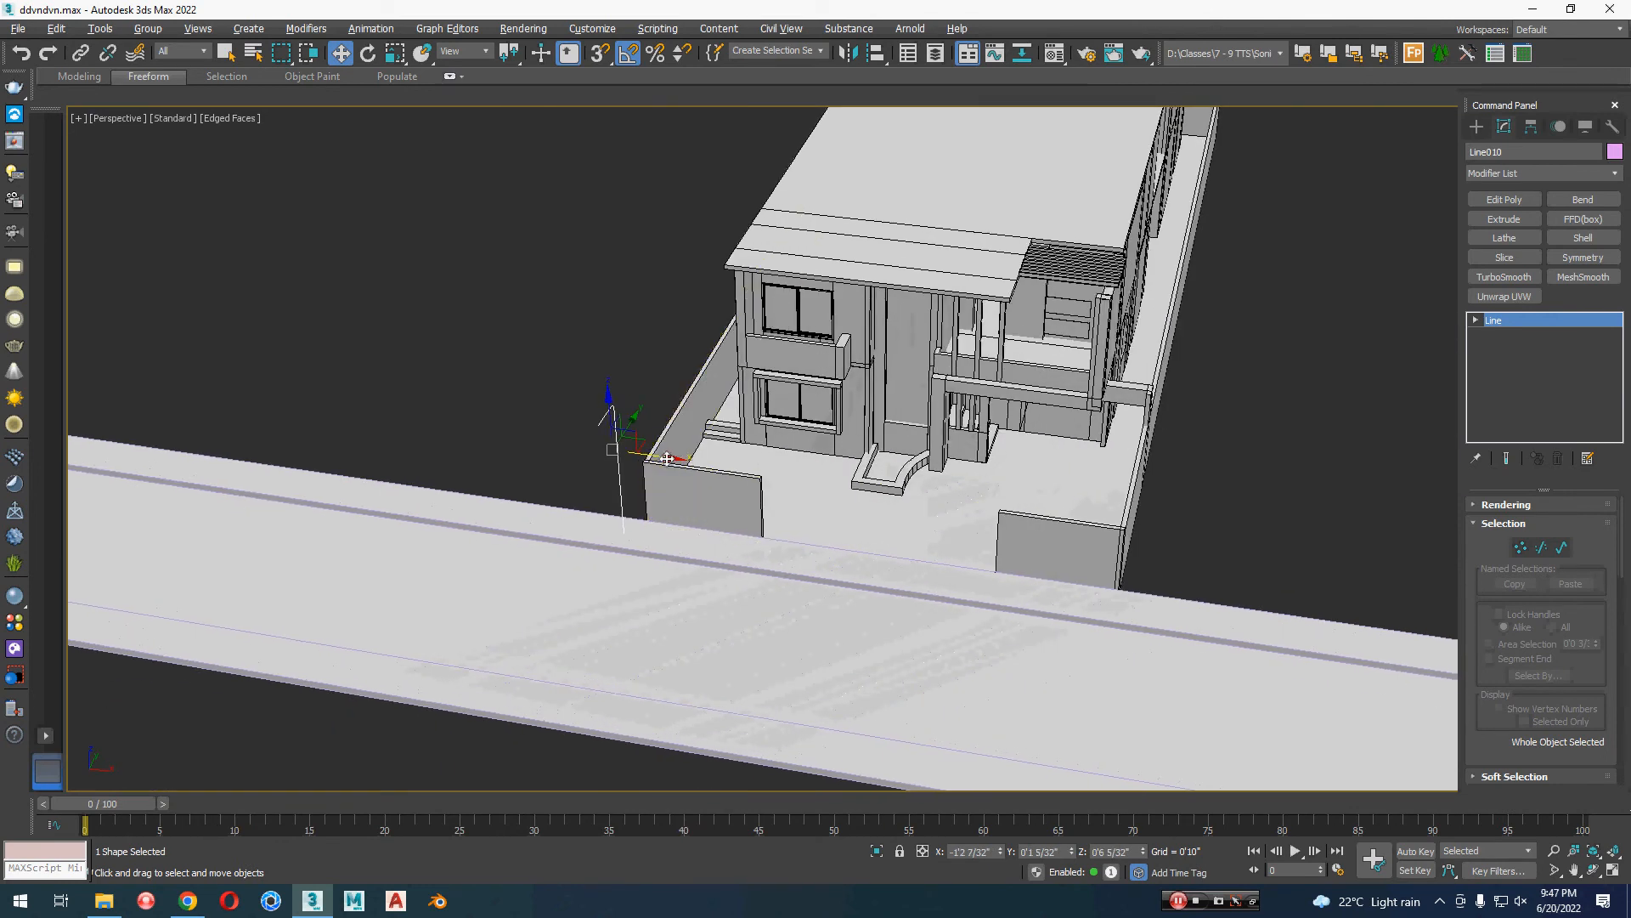
pyautogui.keyDown('shift'); pyautogui.moveTo(660, 459); pyautogui.dragTo(1179, 536); pyautogui.keyUp('shift')
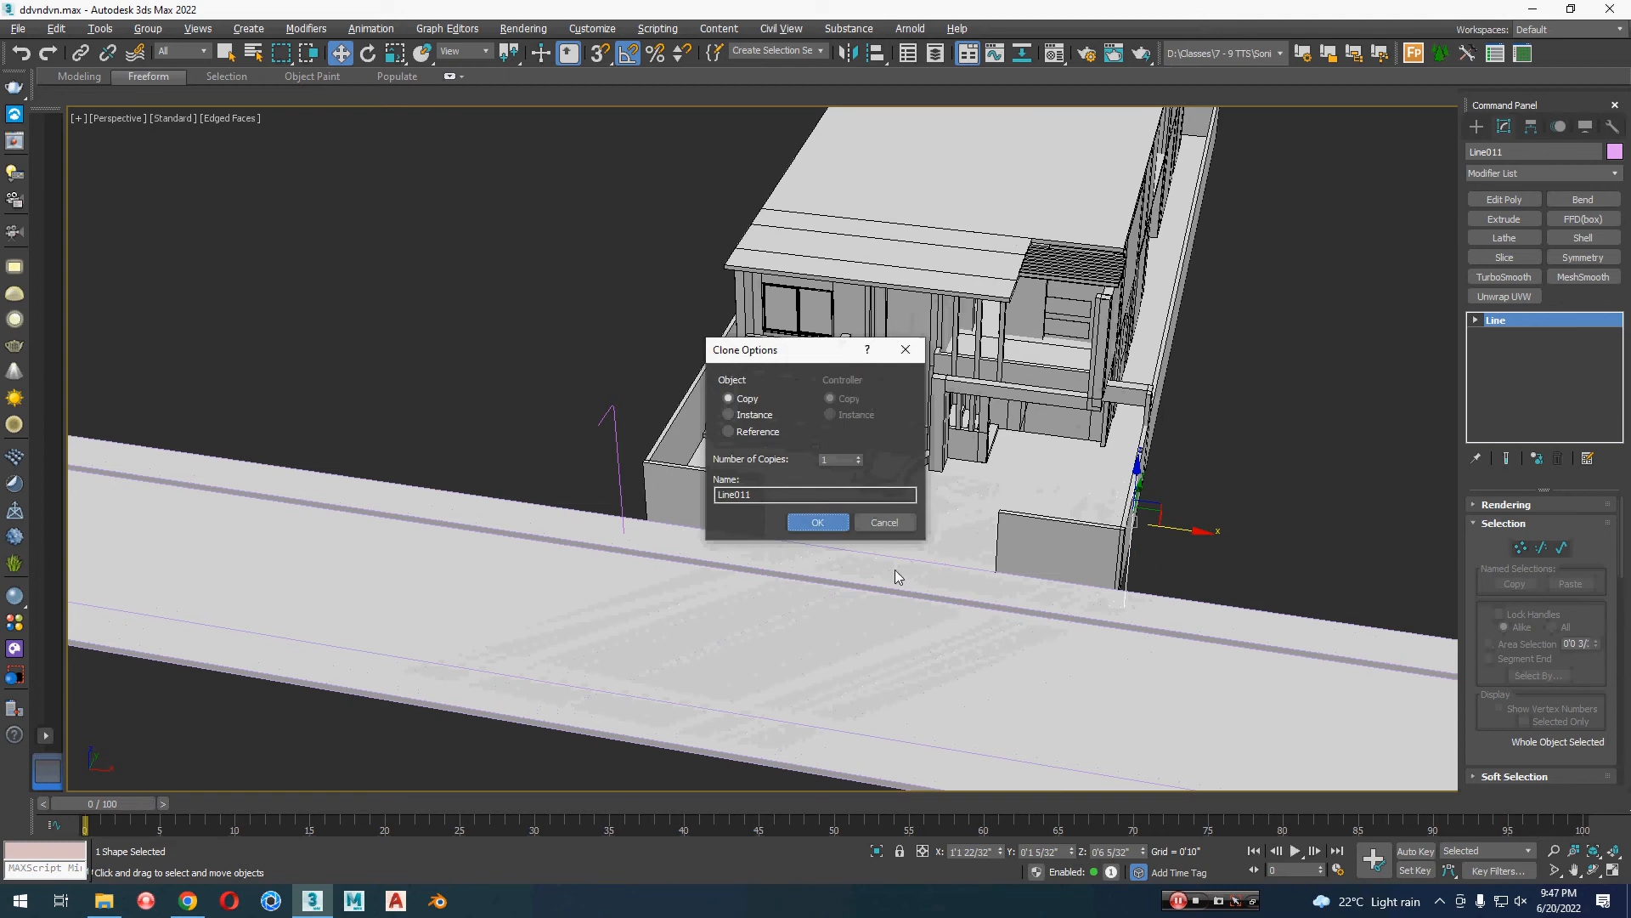
pyautogui.press('Return')
# Step: Enable the original lamp-post line as a radial tube in both the renderer and the viewport
pyautogui.scroll(3, 660, 441)
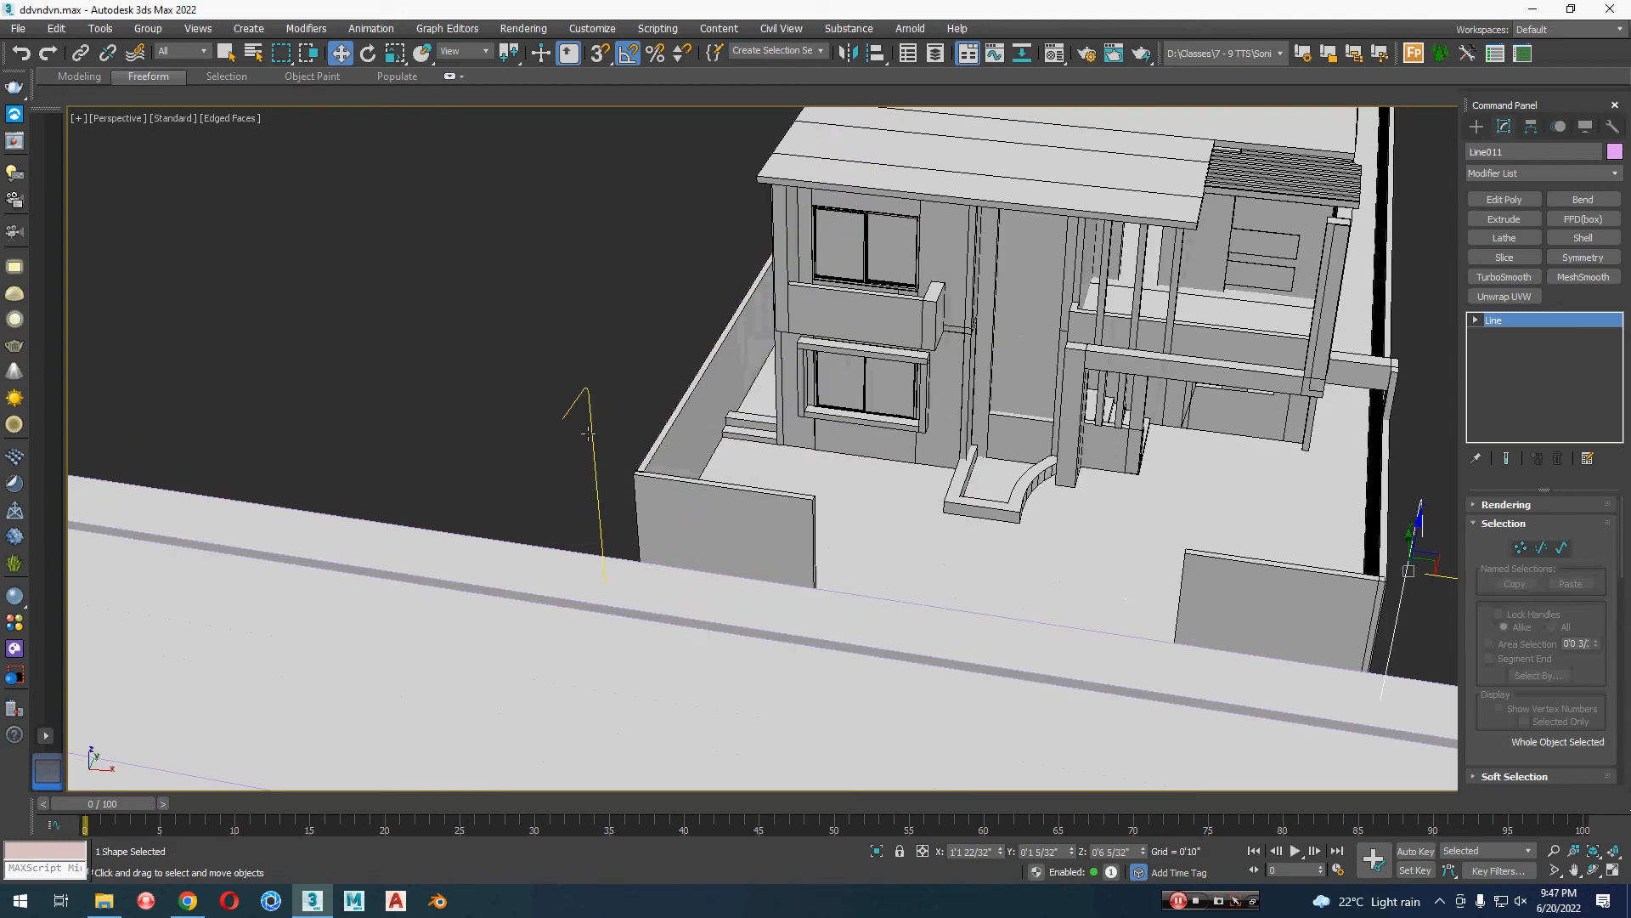
pyautogui.click(598, 450)
pyautogui.press('z')
pyautogui.keyDown('alt'); pyautogui.moveTo(612, 484); pyautogui.dragTo(994, 521, button='middle'); pyautogui.keyUp('alt')
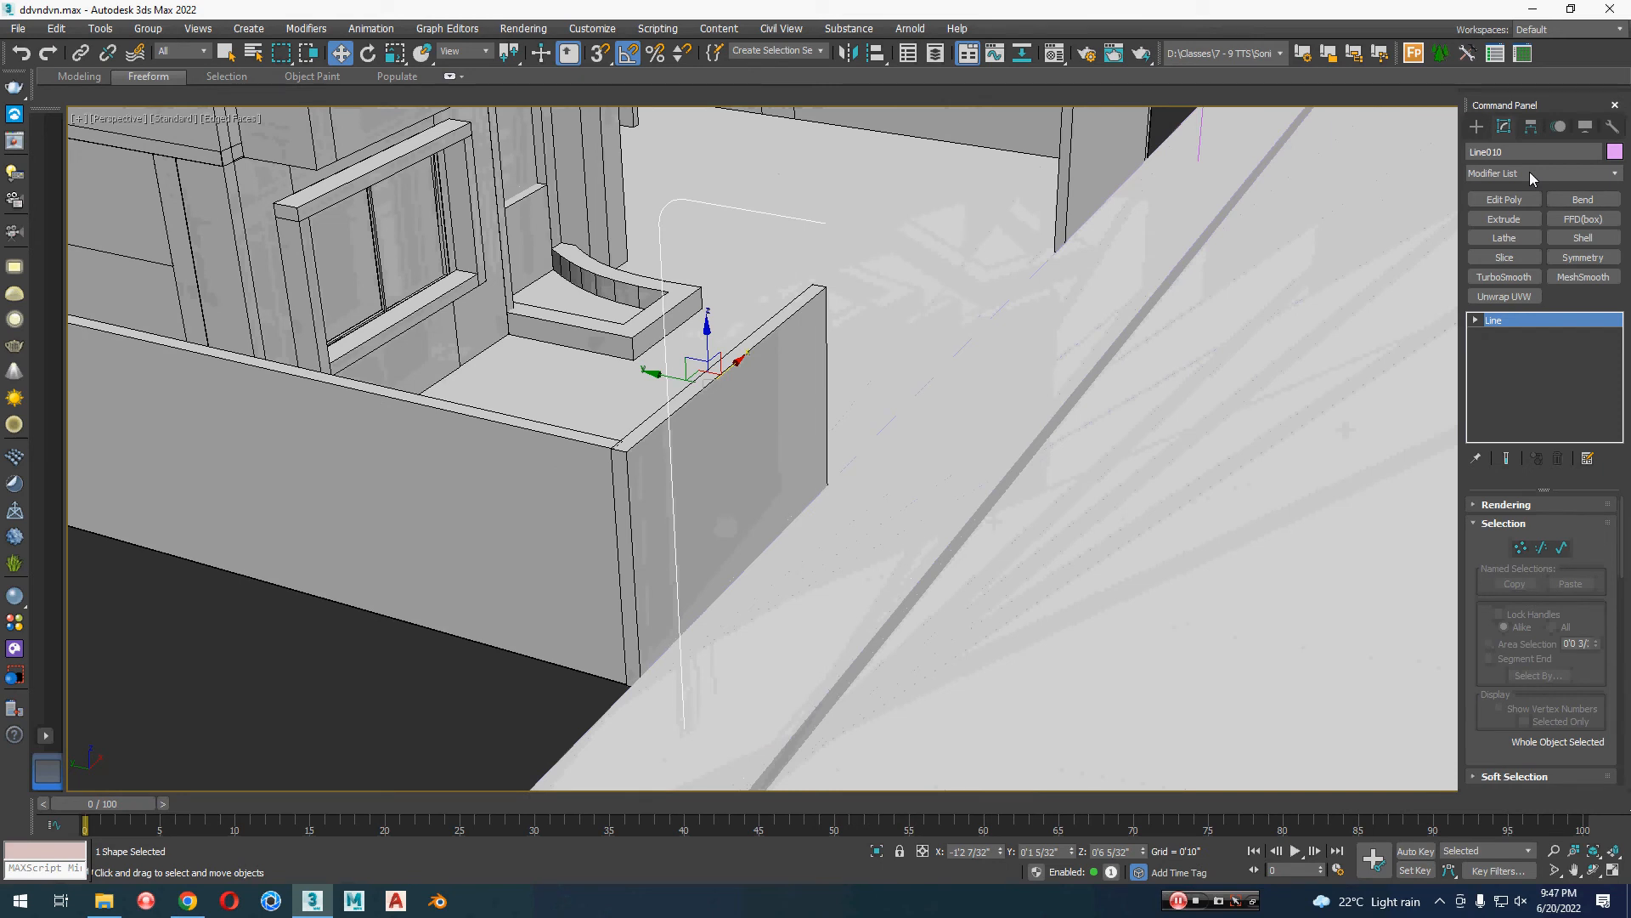
pyautogui.click(1540, 504)
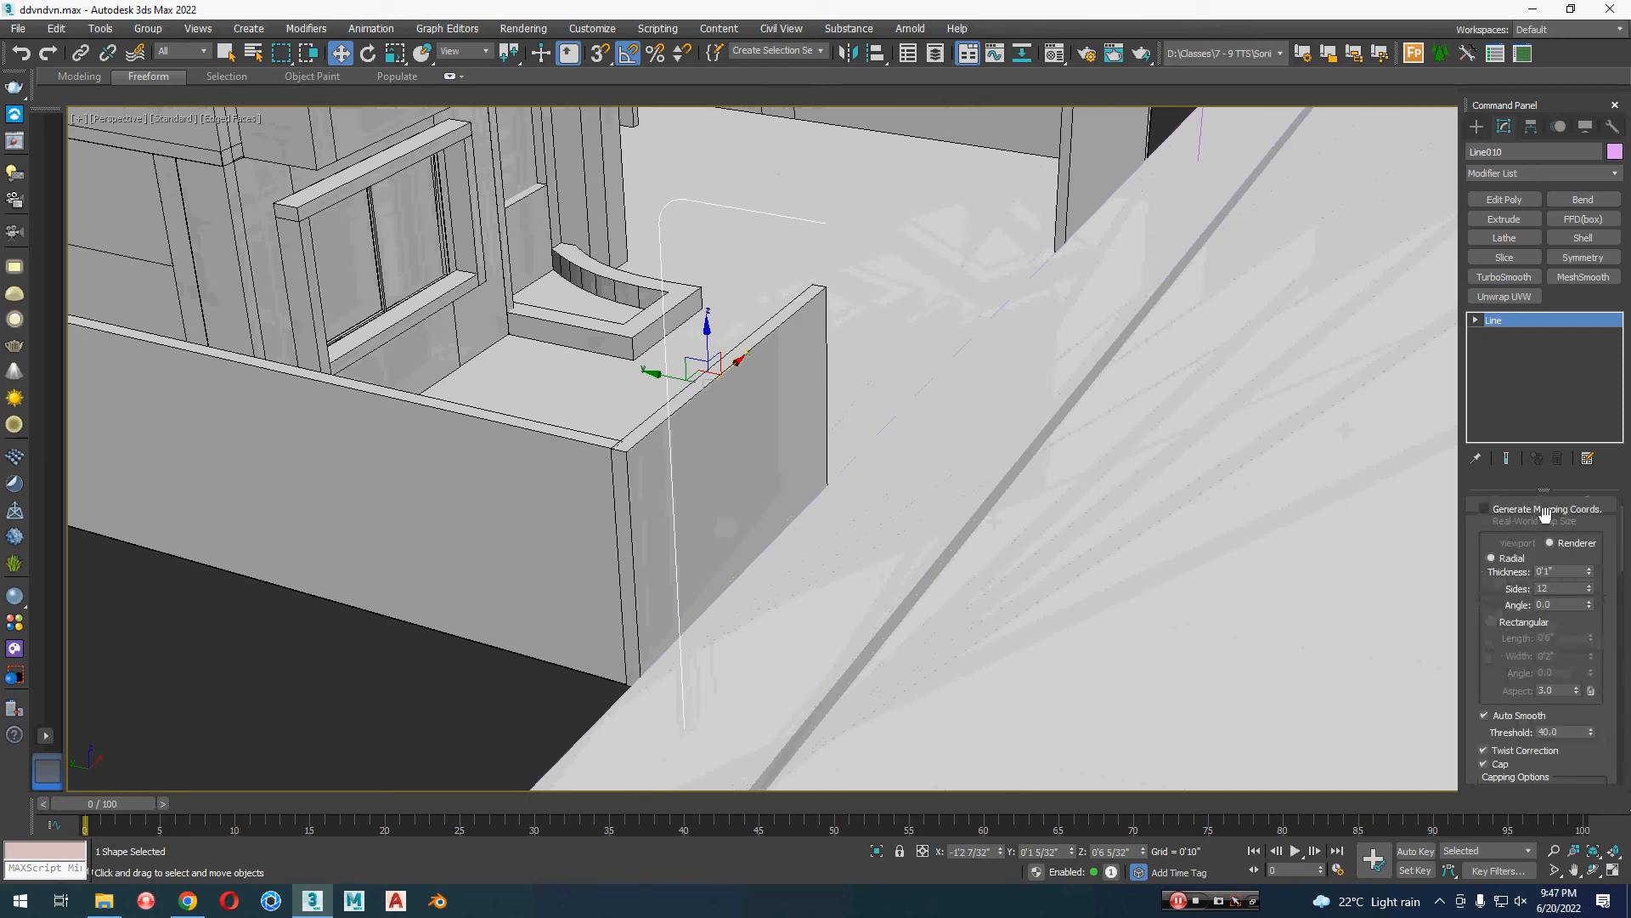
pyautogui.scroll(1, 1511, 531)
pyautogui.click(1516, 533)
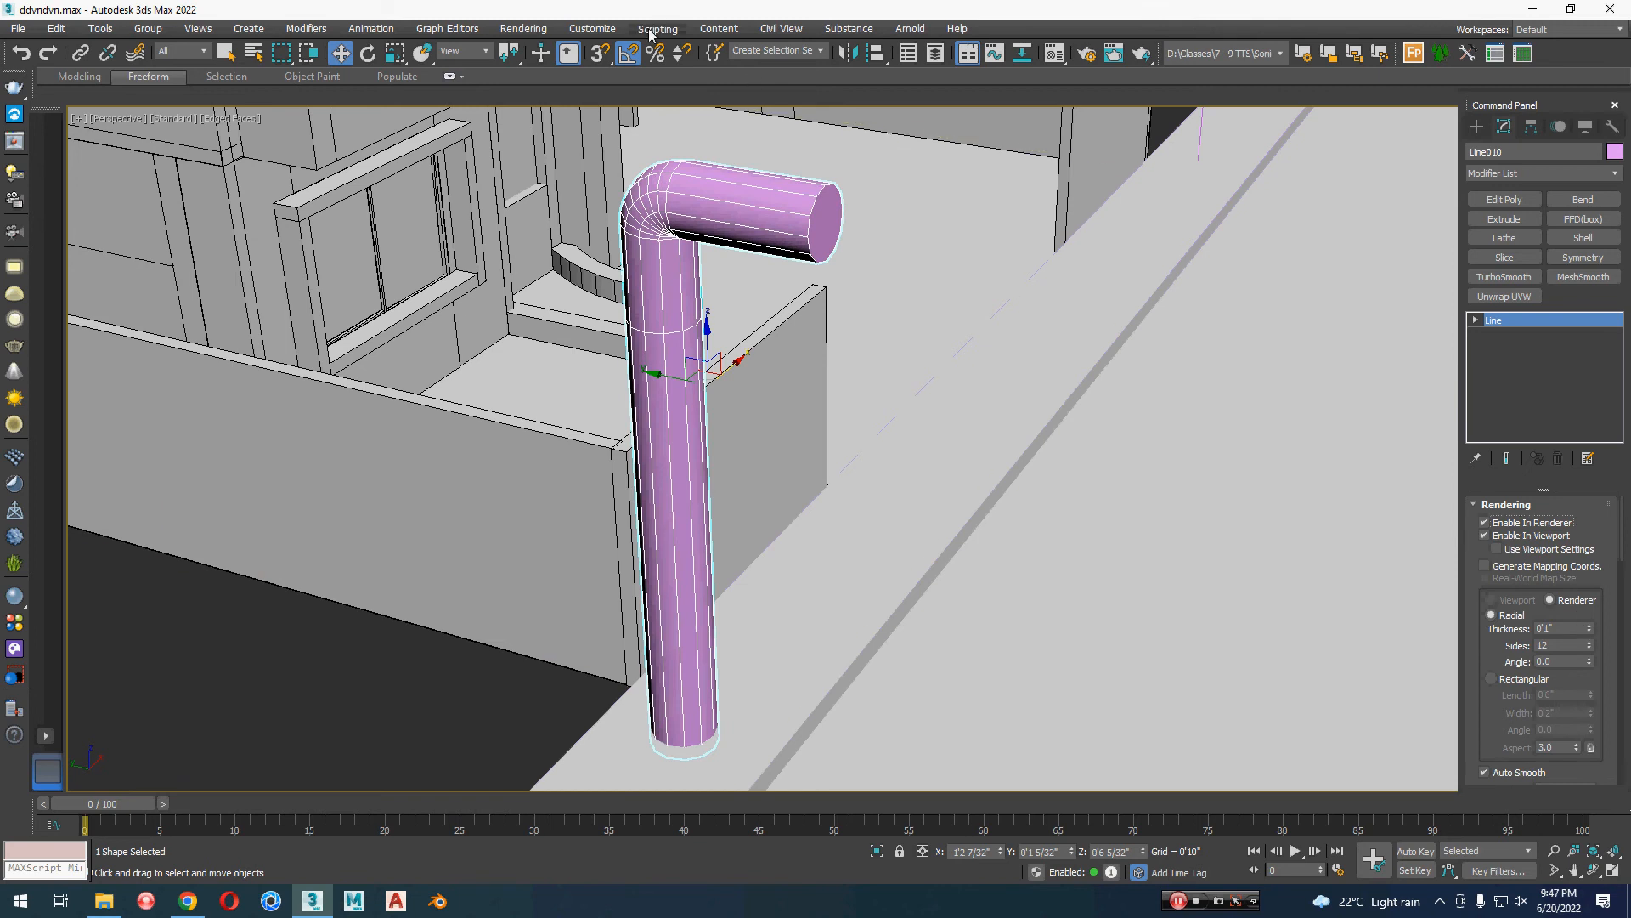
# Step: Switch the display units to Generic Units and set the lamp post's radial thickness to 0.18
pyautogui.click(592, 28)
pyautogui.click(611, 311)
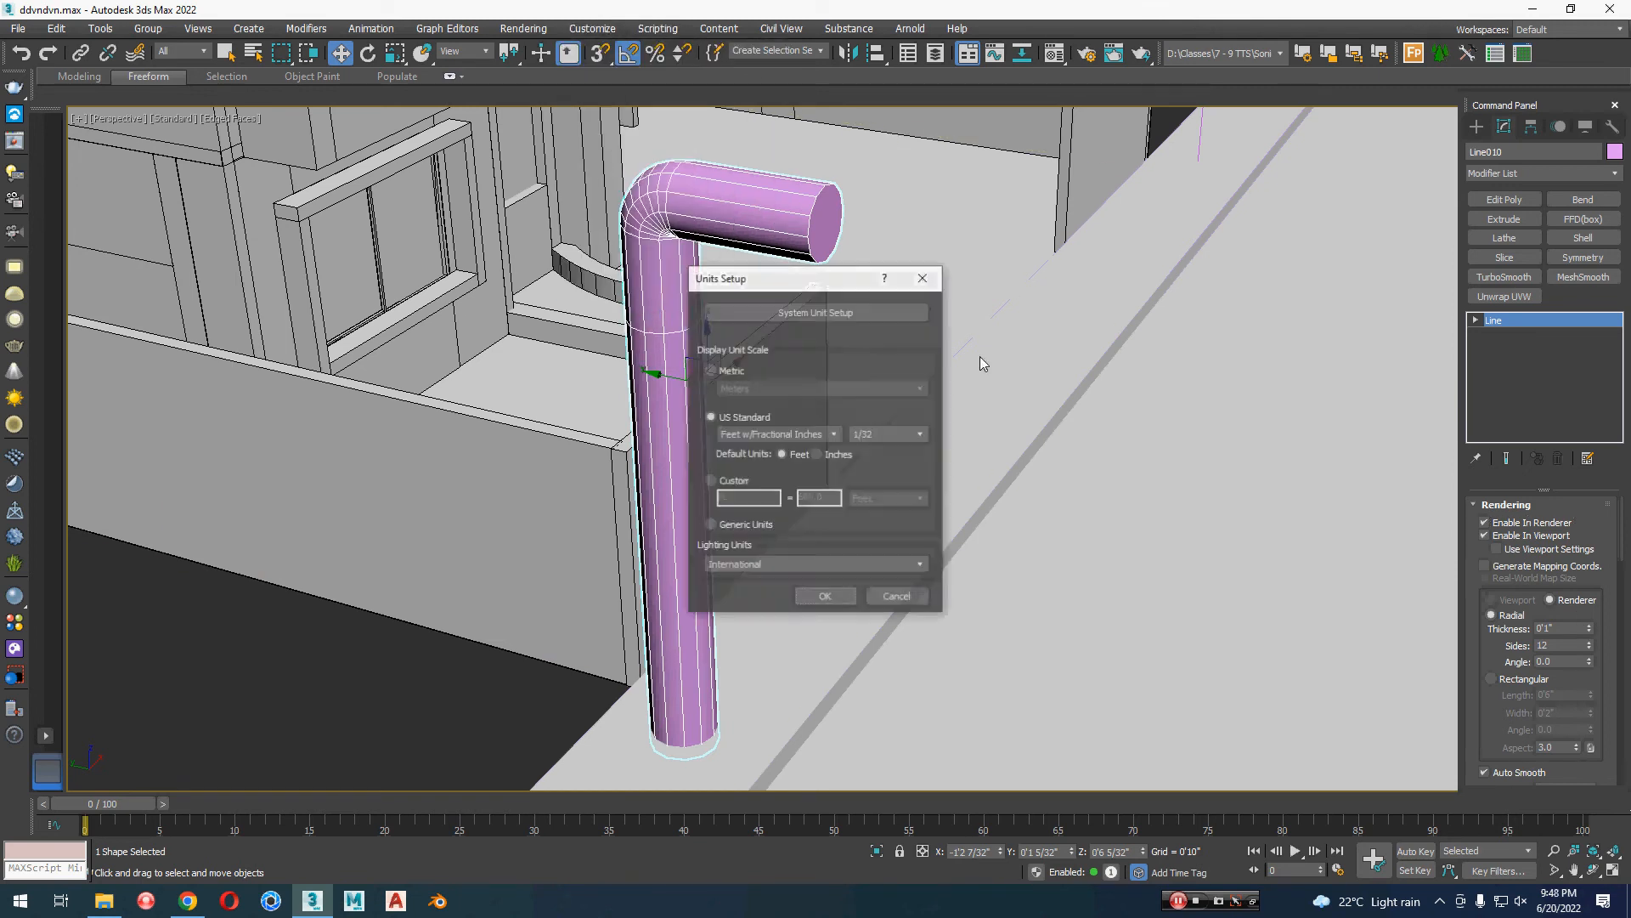
pyautogui.click(739, 524)
pyautogui.click(853, 598)
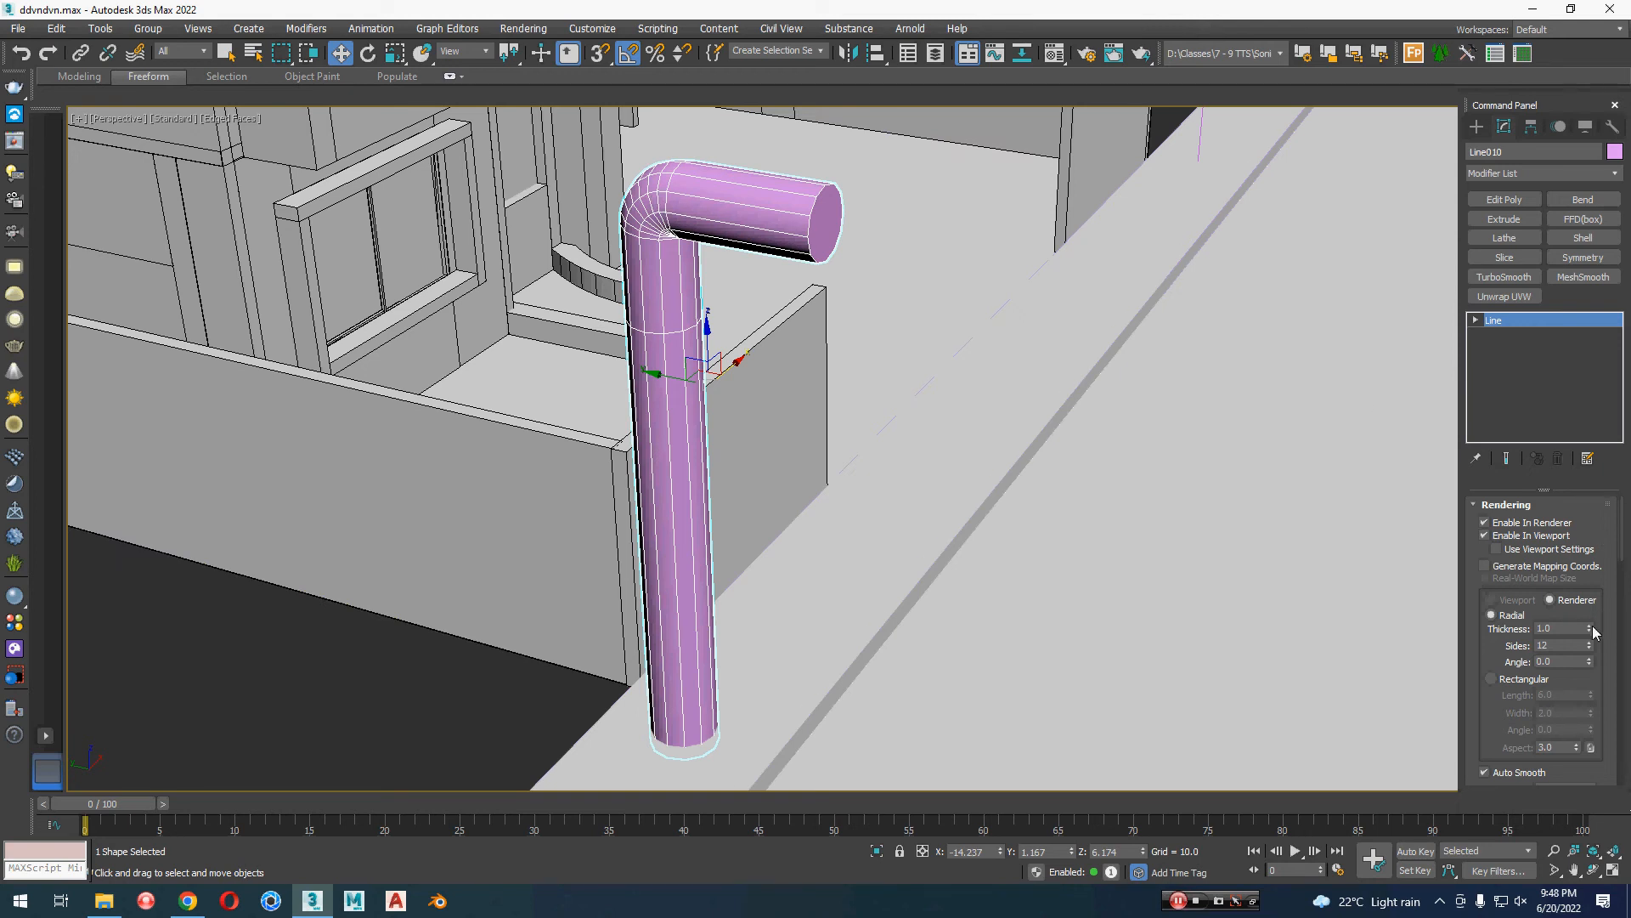
pyautogui.moveTo(1594, 631); pyautogui.dragTo(1606, 696)
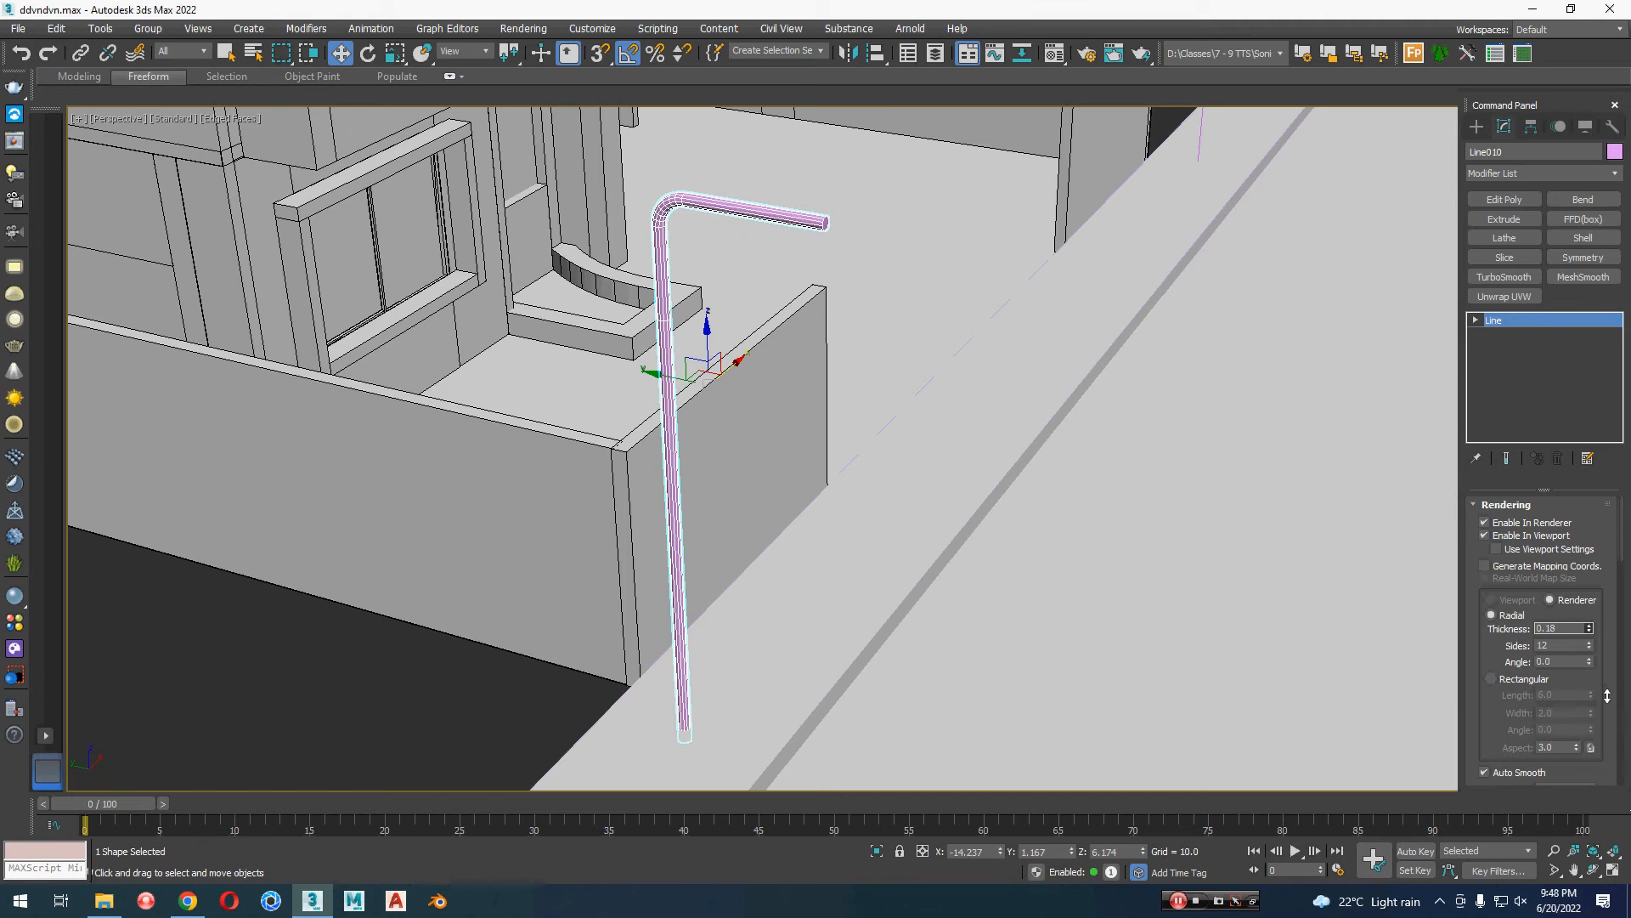
# Step: Add an Edit Poly modifier to the lamp post and connect the lengthwise edges of its lower shaft with 1 segment
pyautogui.moveTo(819, 641); pyautogui.dragTo(826, 569, button='middle')
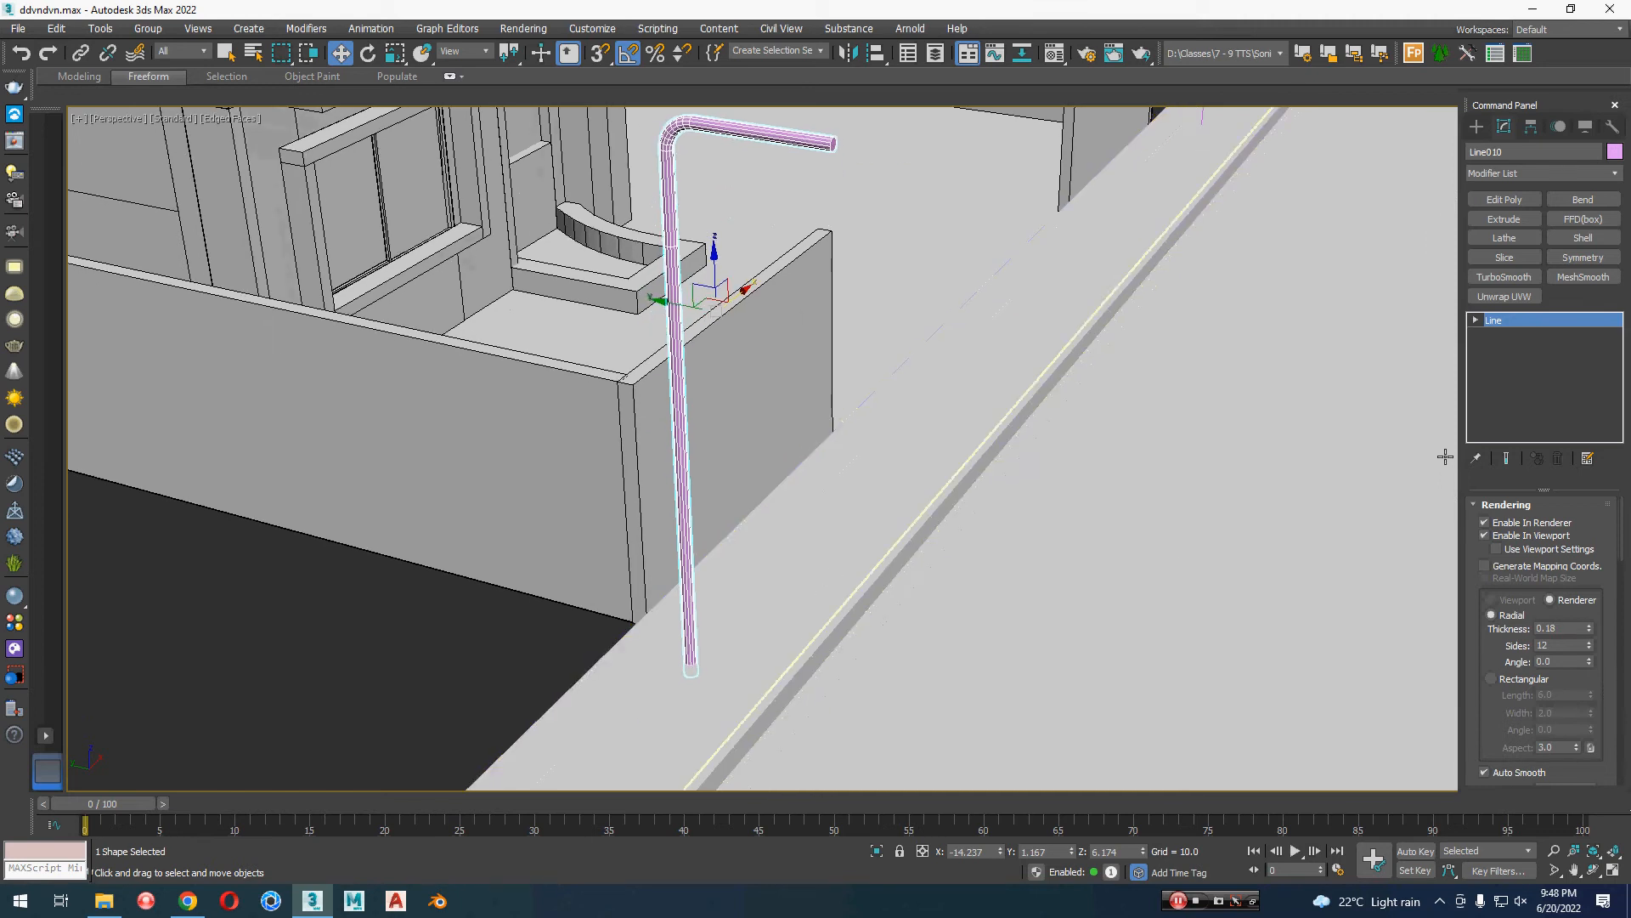
pyautogui.click(1500, 204)
pyautogui.press('2')
pyautogui.moveTo(909, 456); pyautogui.dragTo(368, 553)
pyautogui.rightClick(369, 553)
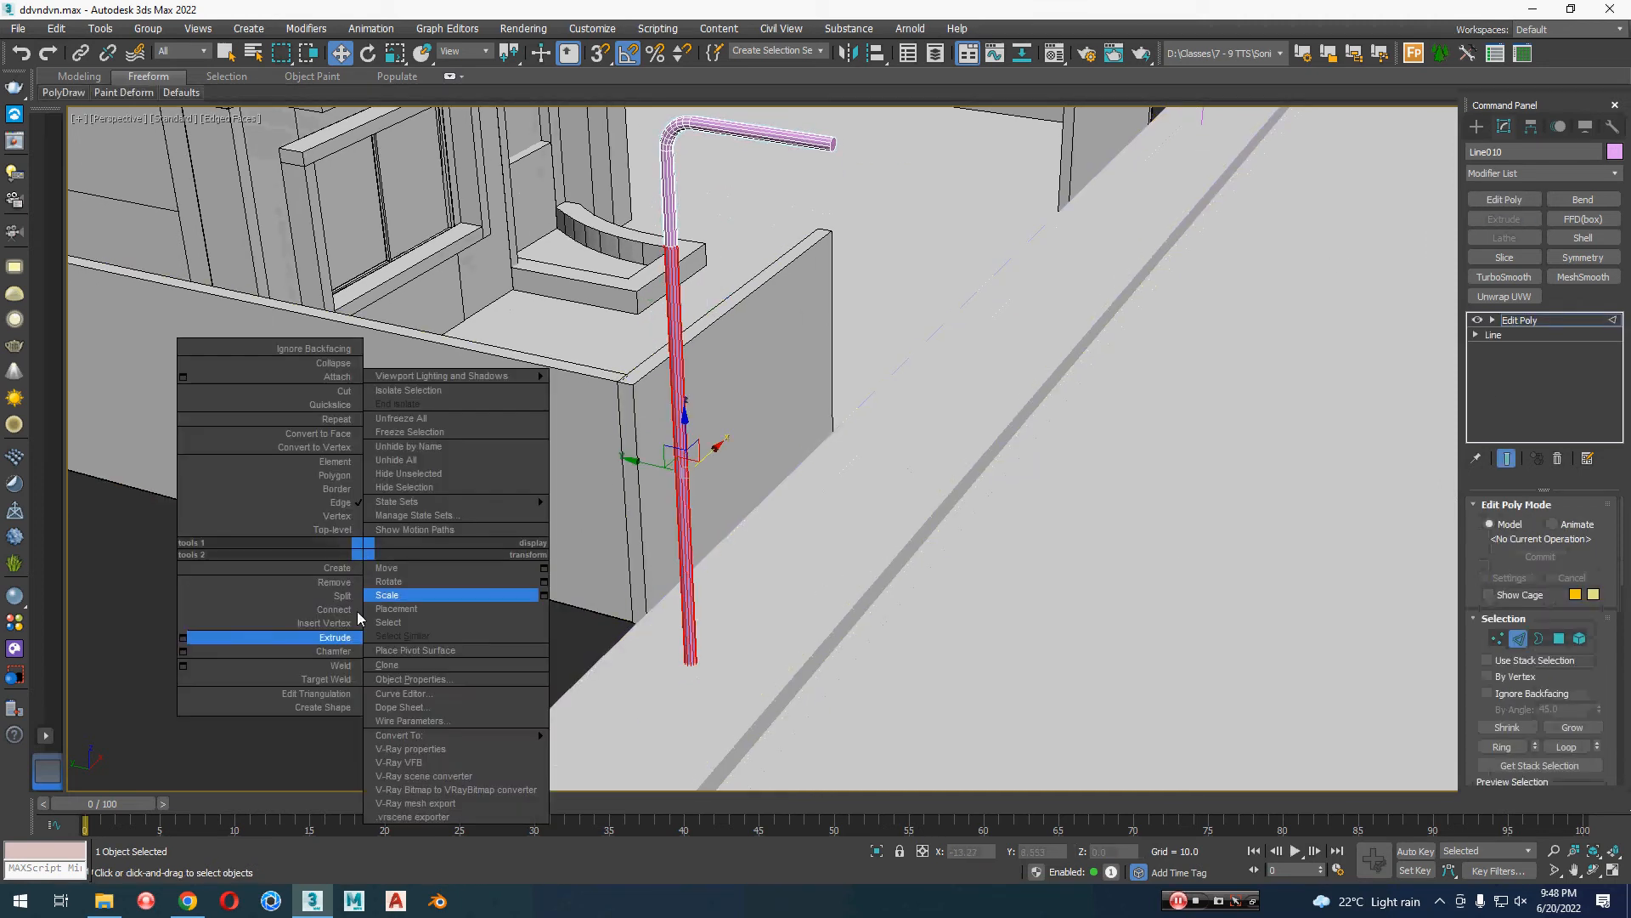
pyautogui.click(184, 610)
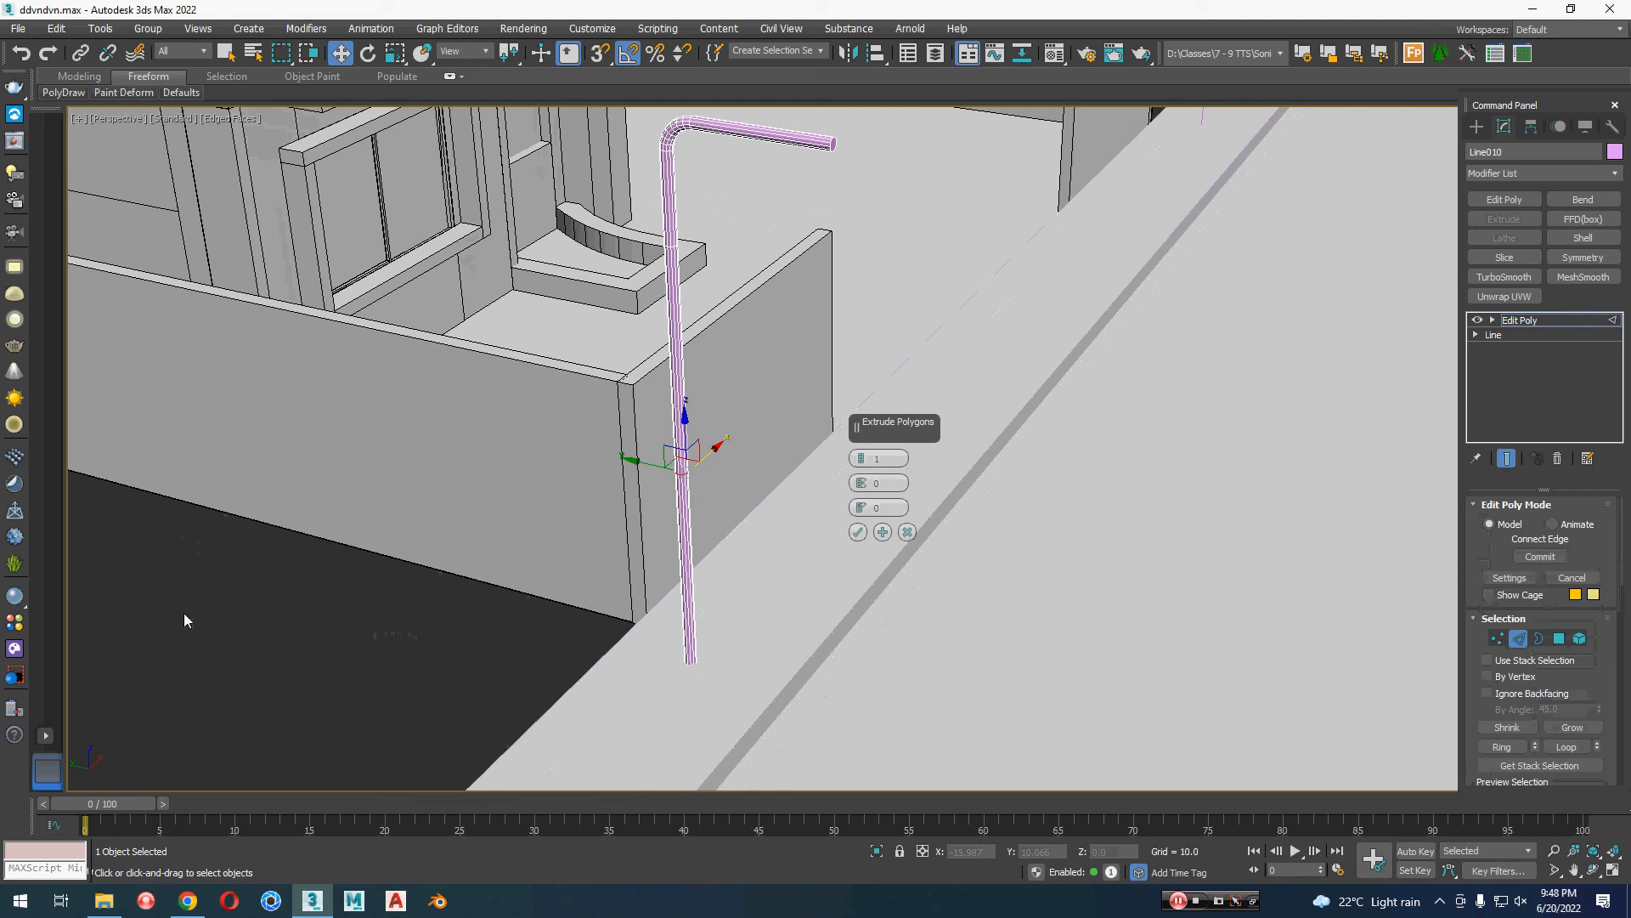
pyautogui.scroll(3, 716, 475)
pyautogui.moveTo(720, 448); pyautogui.dragTo(723, 427, button='middle')
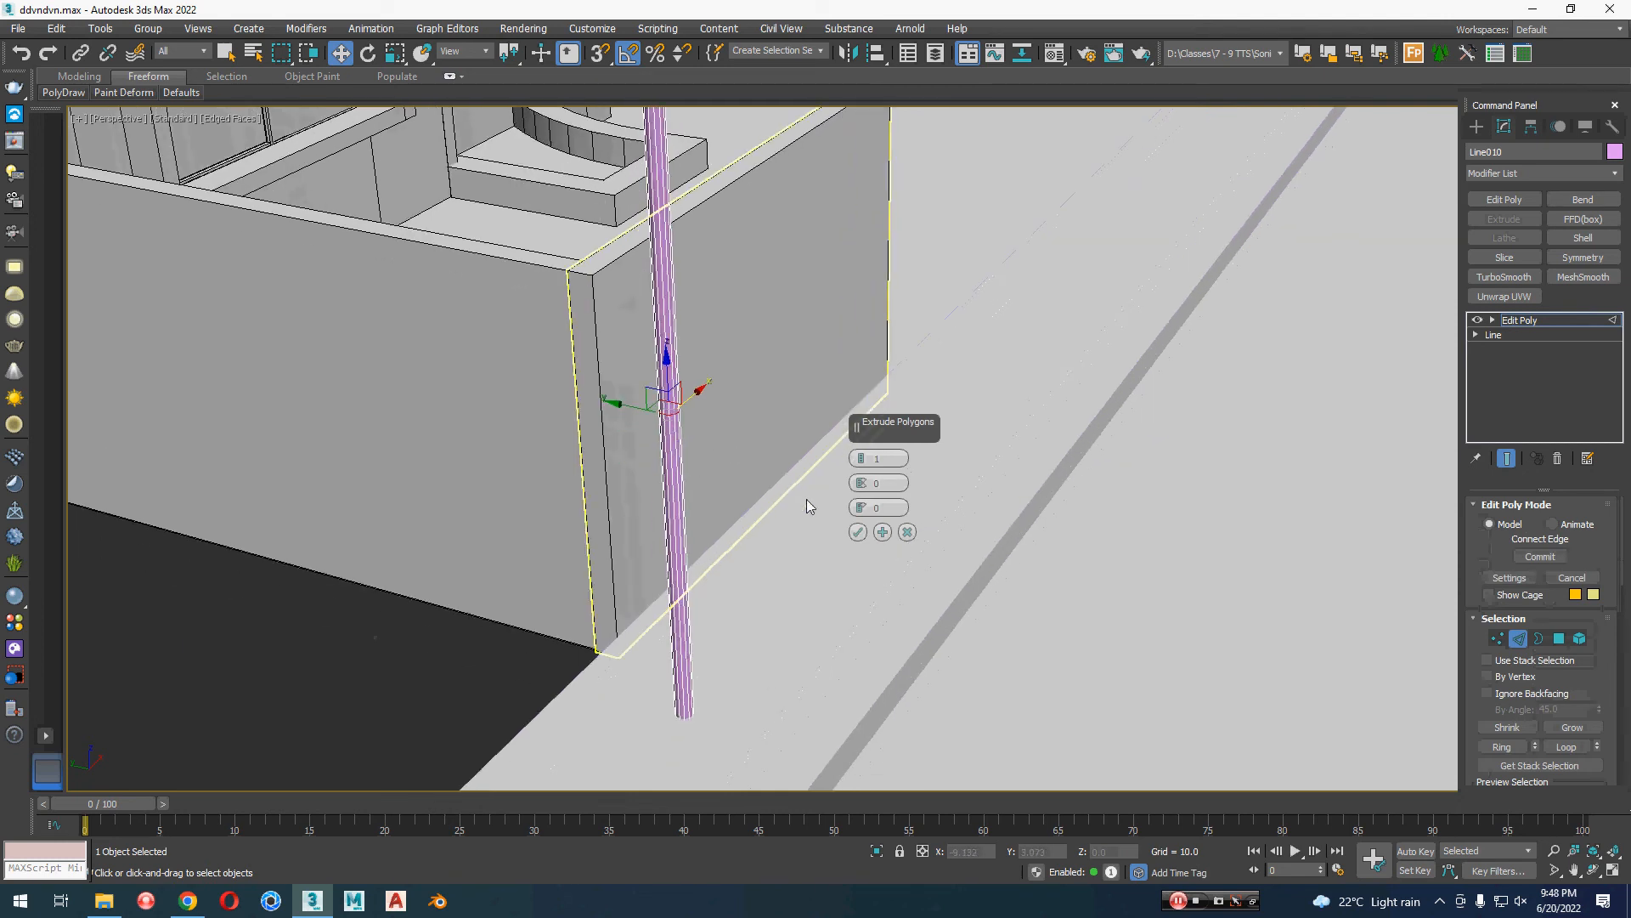
pyautogui.click(857, 532)
# Step: Chamfer the selected edge ring on the lamp post's lower shaft with 1 segment
pyautogui.rightClick(783, 478)
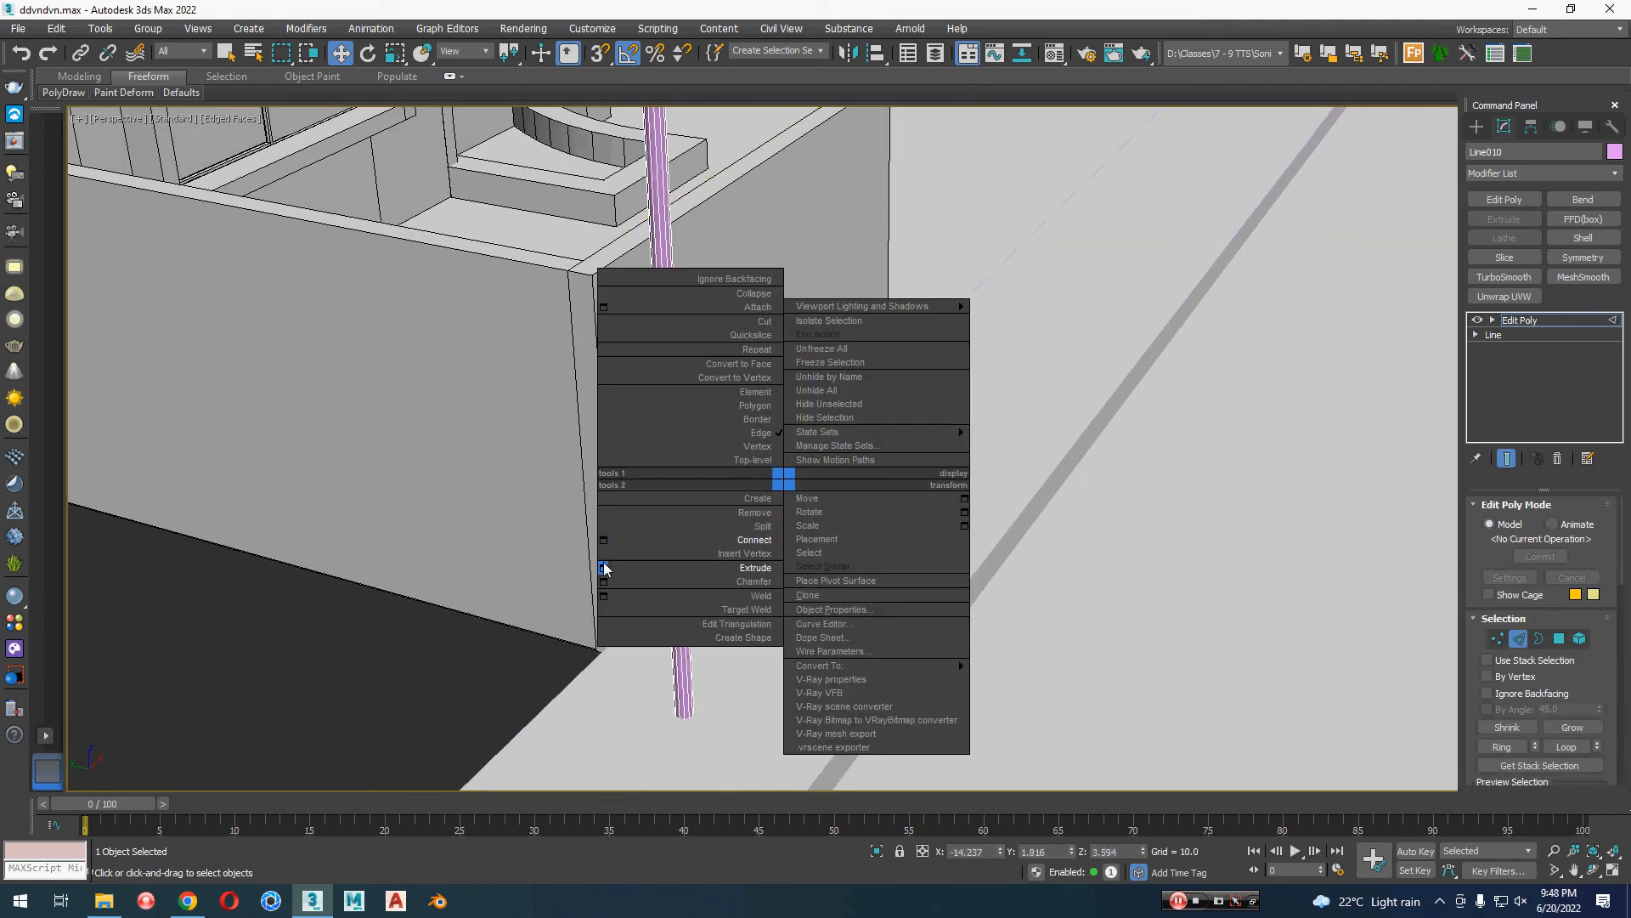
pyautogui.click(603, 583)
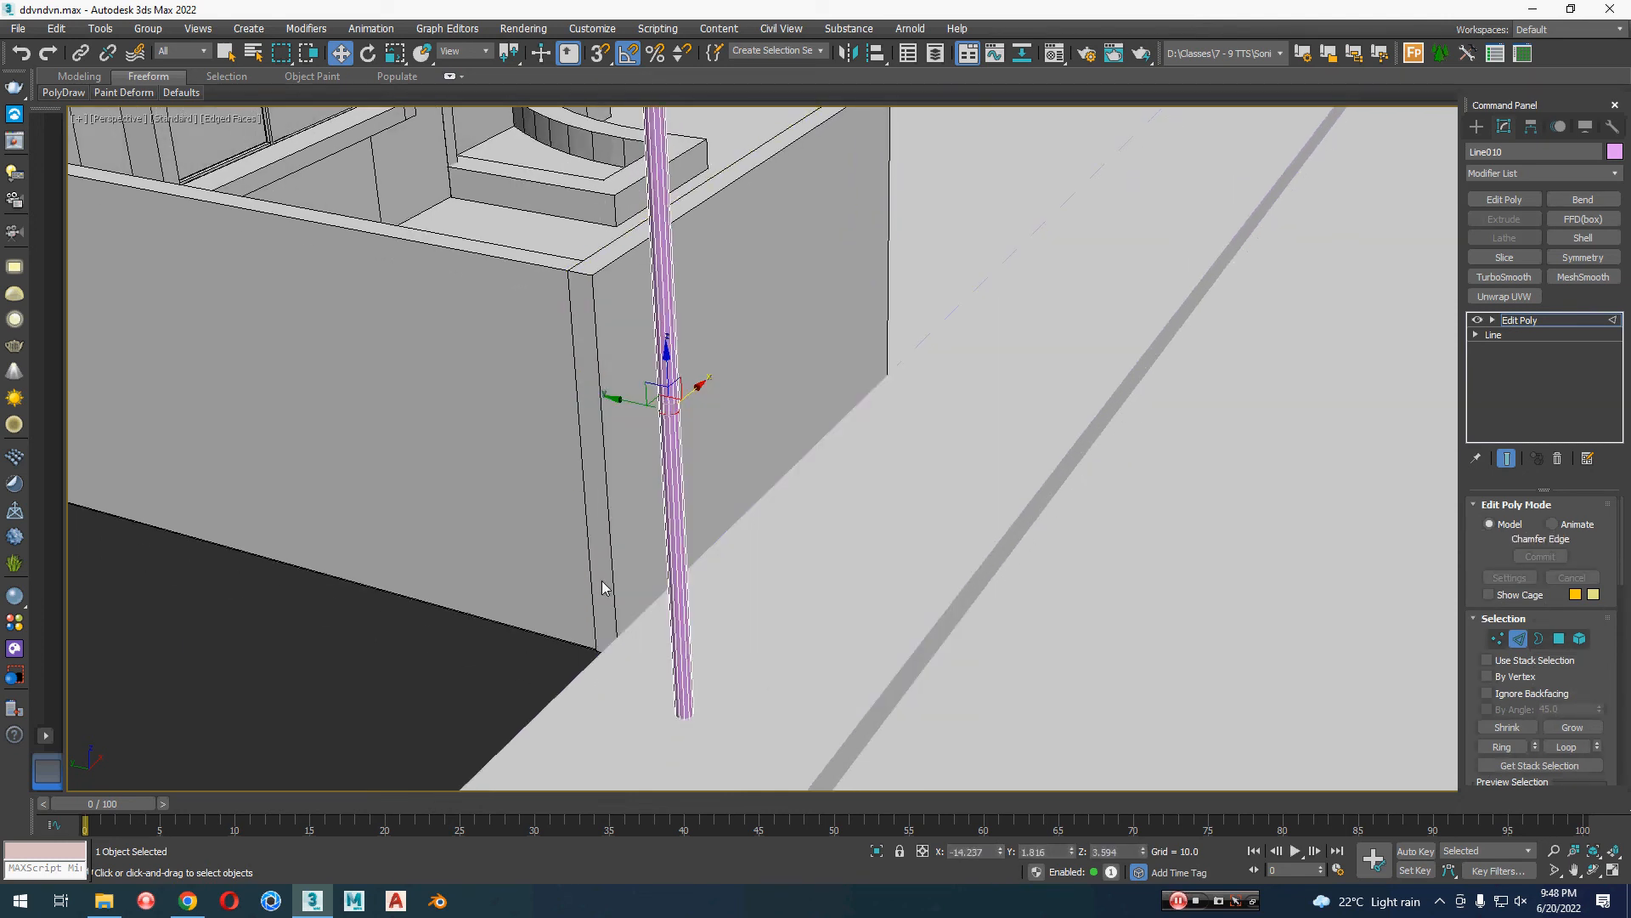
pyautogui.scroll(4, 693, 429)
pyautogui.moveTo(719, 469); pyautogui.dragTo(747, 368, button='middle')
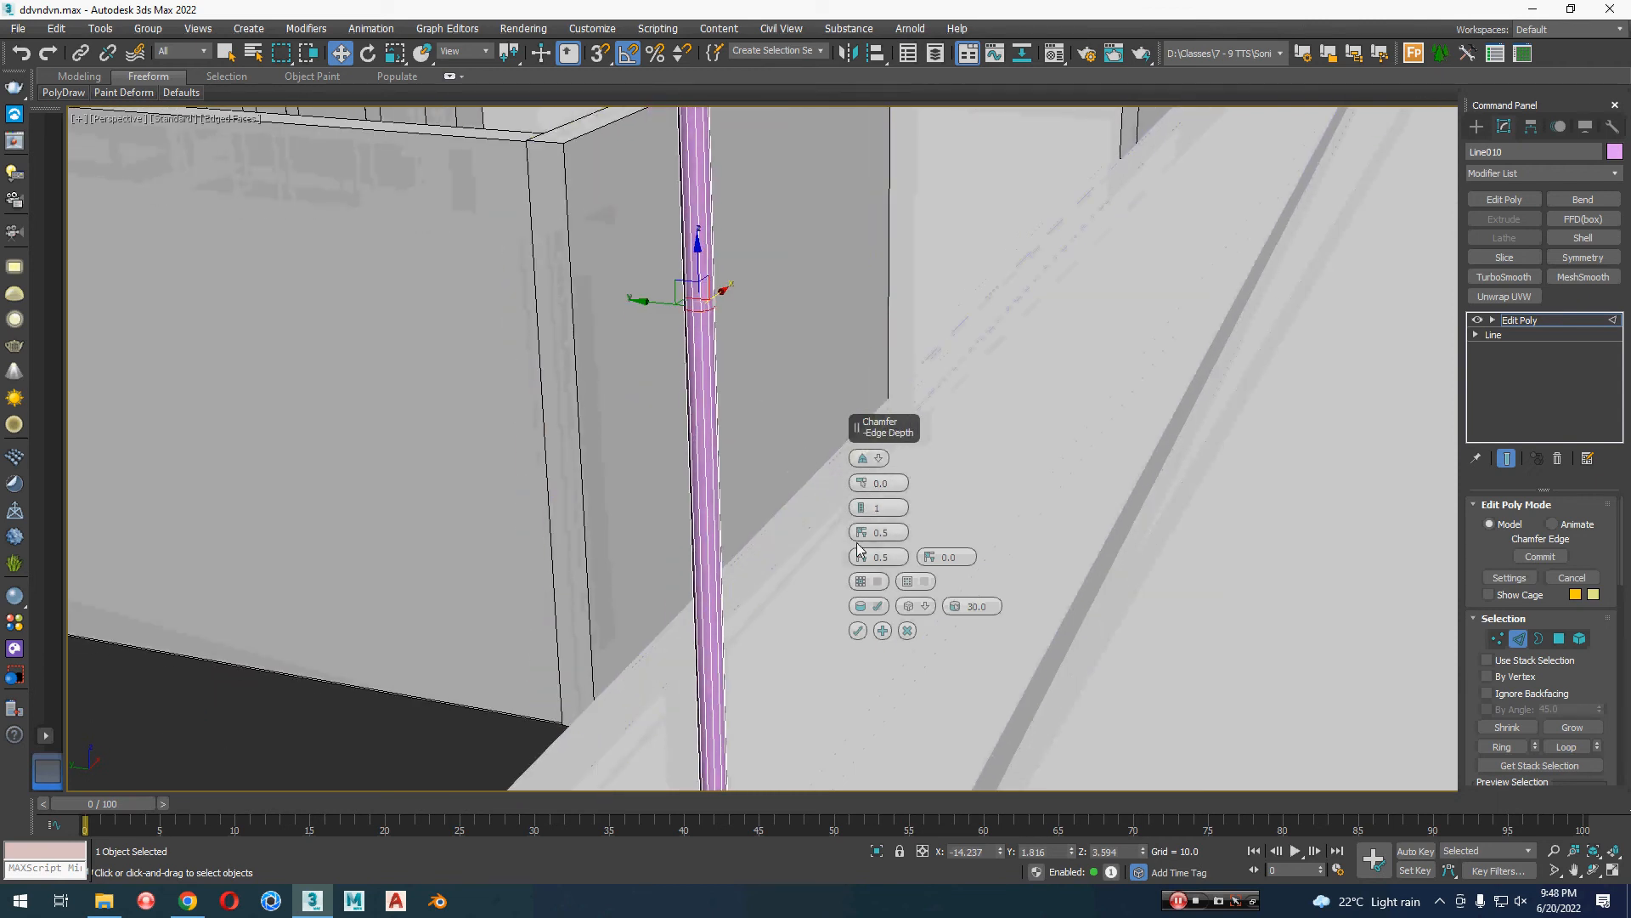
pyautogui.scroll(-4, 742, 459)
pyautogui.scroll(4, 743, 459)
pyautogui.scroll(-3, 743, 458)
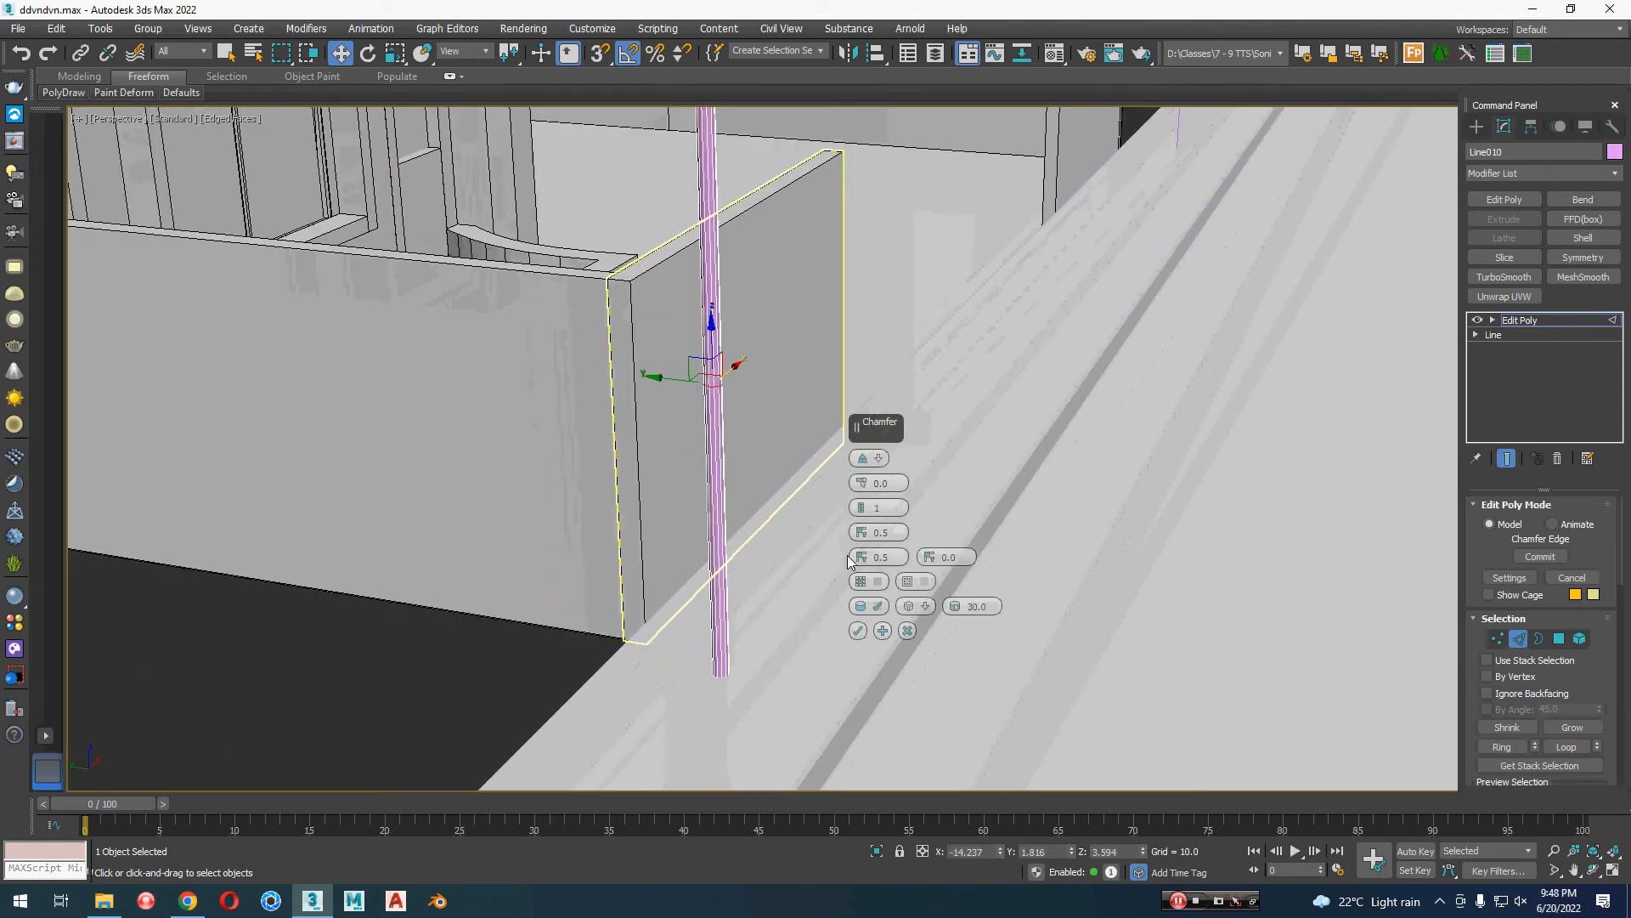
pyautogui.click(859, 630)
# Step: Scale up the polygons of the lamp post's section below the chamfered ring to start a thicker base
pyautogui.press('4')
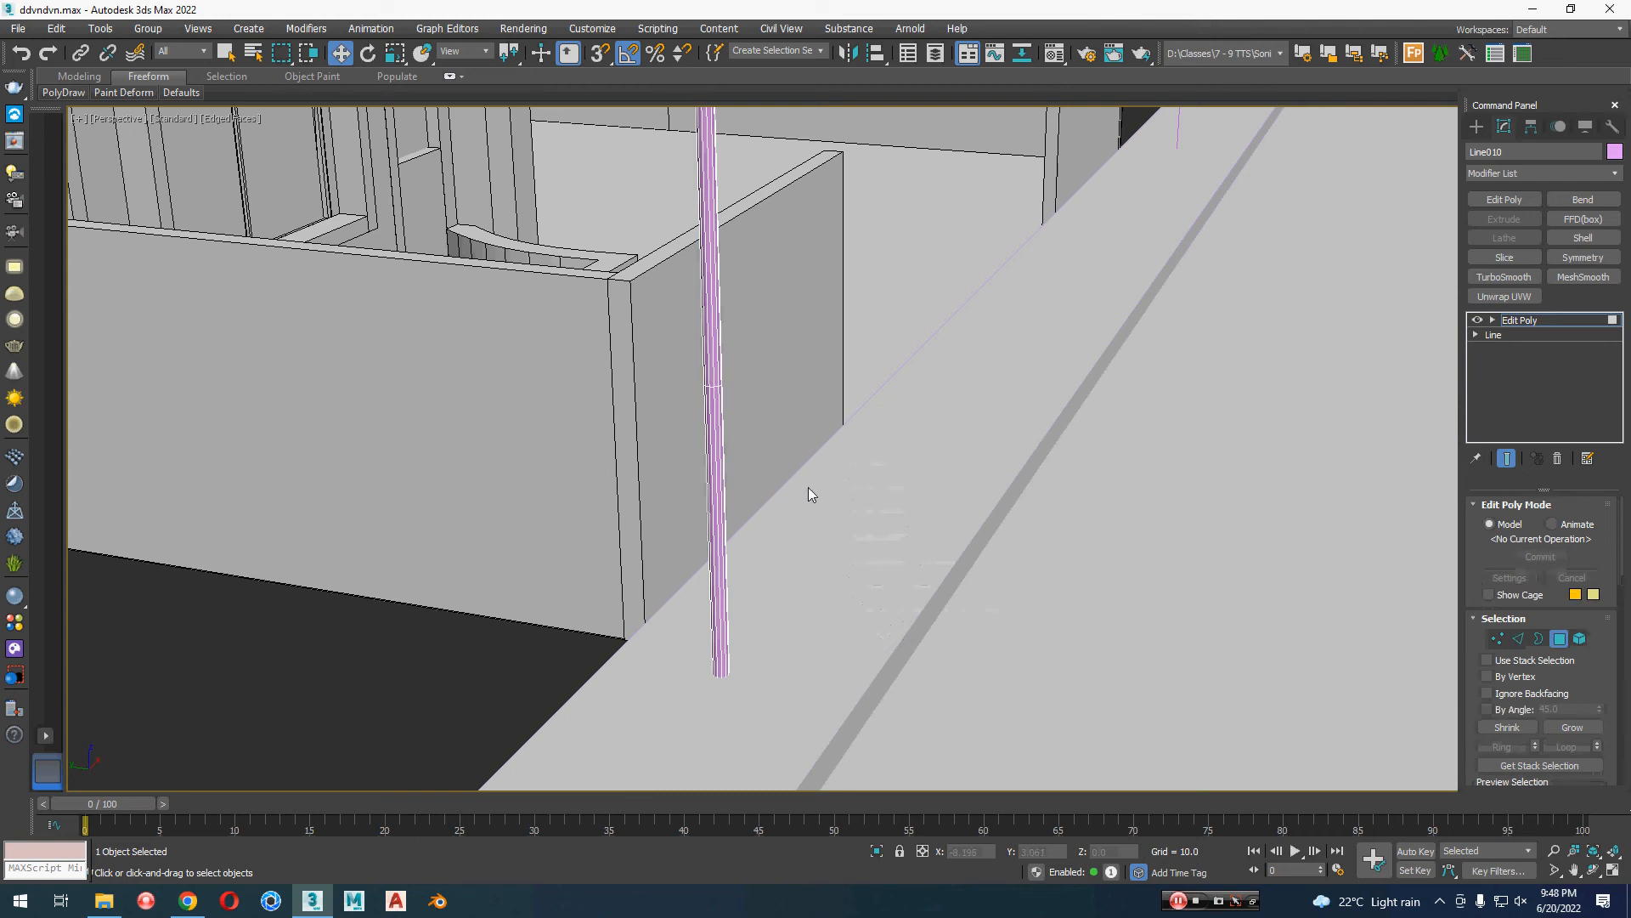
pyautogui.scroll(3, 736, 512)
pyautogui.press('r')
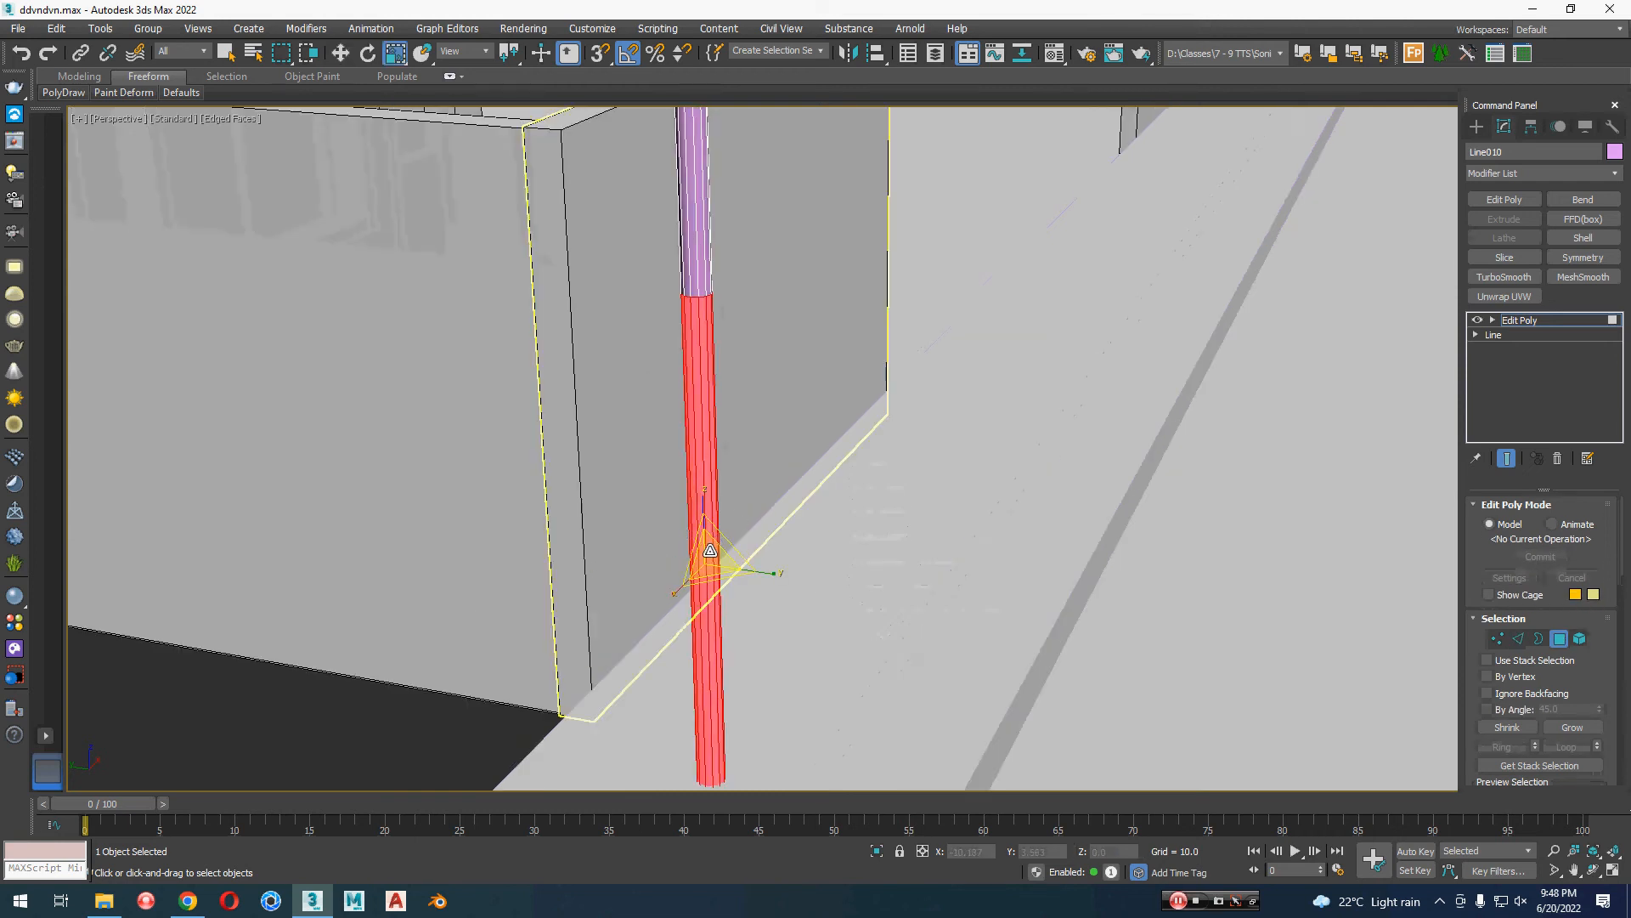
pyautogui.moveTo(708, 550)
pyautogui.mouseDown()
pyautogui.moveTo(739, 520)
pyautogui.moveTo(709, 510)
pyautogui.moveTo(707, 525)
pyautogui.mouseUp()
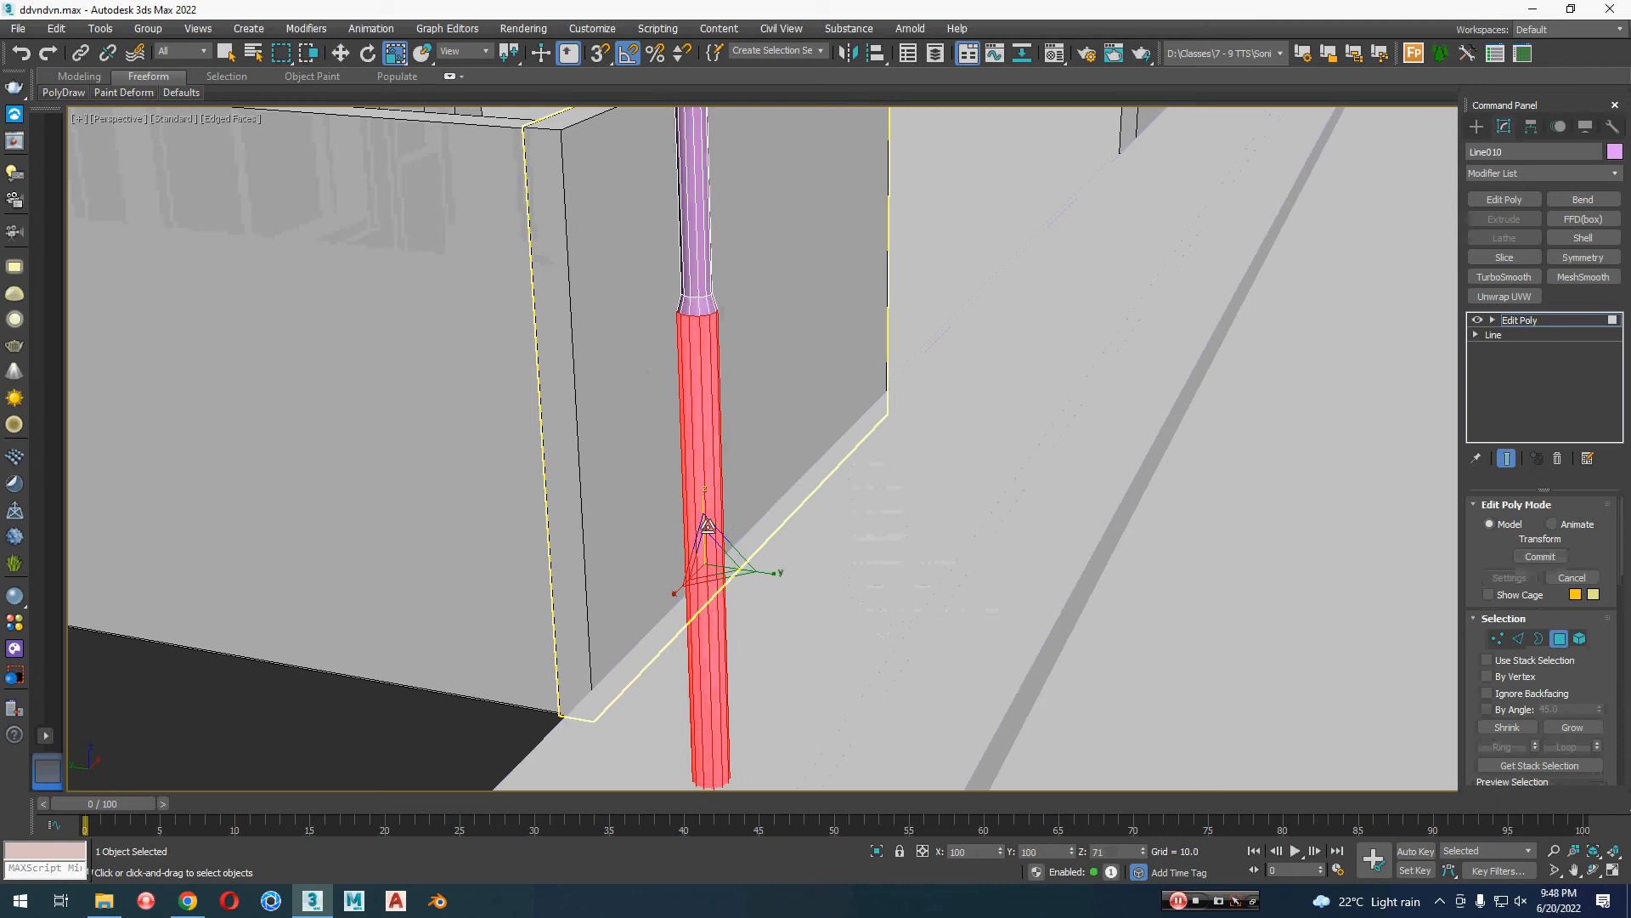
pyautogui.press('w')
# Step: Scale the lamp post's base polygons wider again for a tapered shoulder and finish the sub-object editing
pyautogui.scroll(-3, 775, 571)
pyautogui.keyDown('alt'); pyautogui.moveTo(779, 579); pyautogui.dragTo(752, 604, button='middle'); pyautogui.keyUp('alt')
pyautogui.press('r')
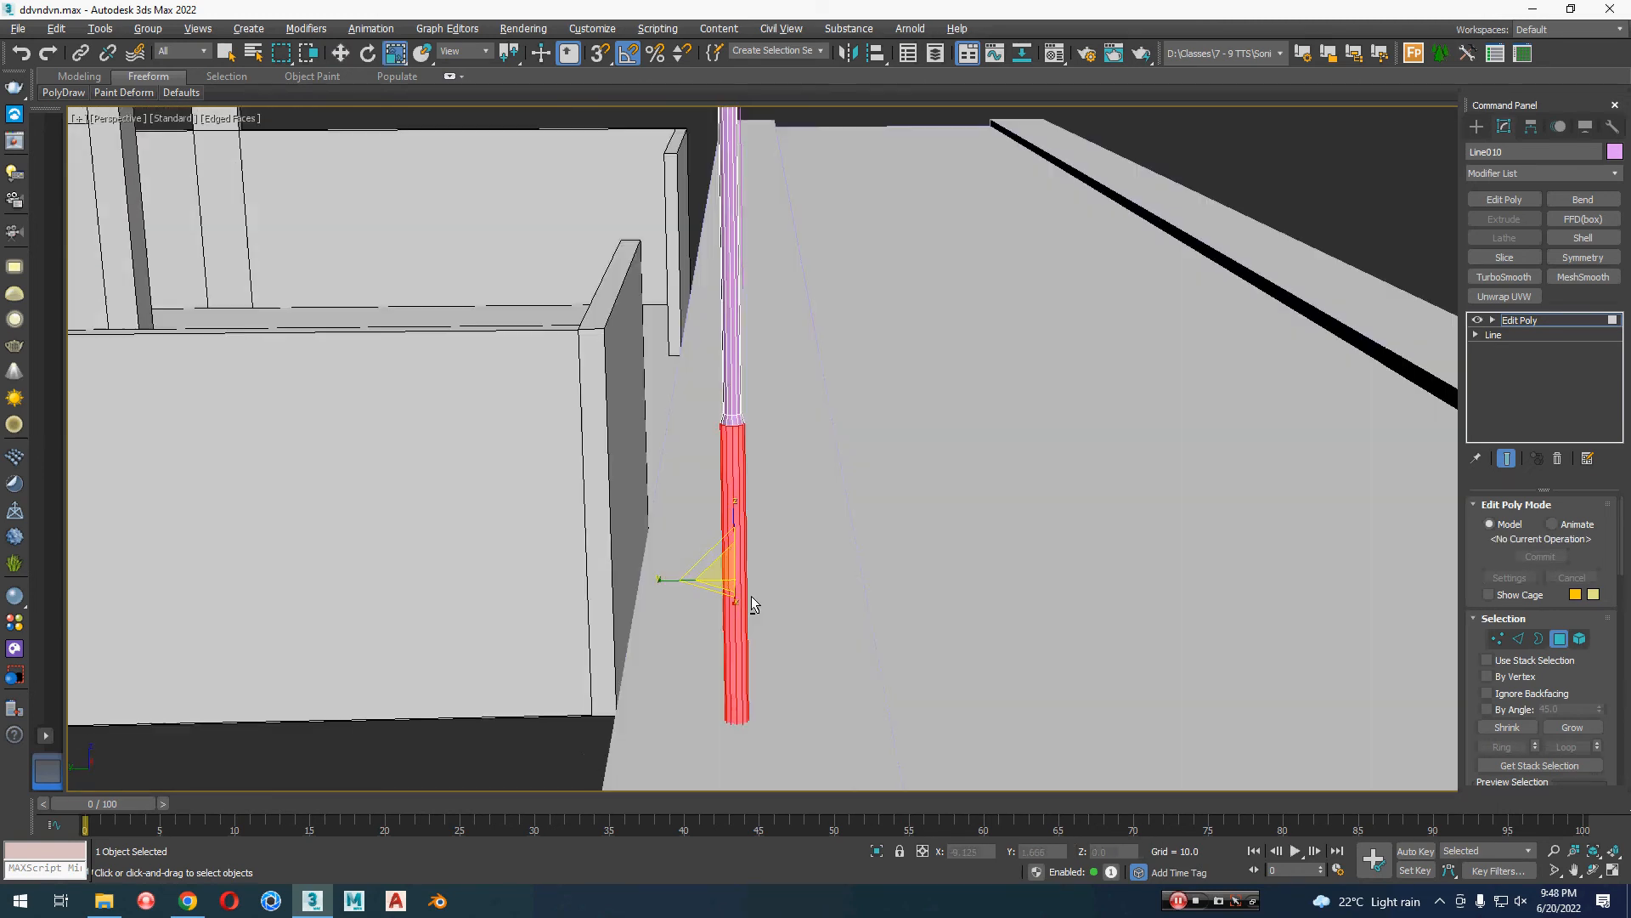
pyautogui.moveTo(726, 576); pyautogui.dragTo(753, 538)
pyautogui.scroll(5, 747, 572)
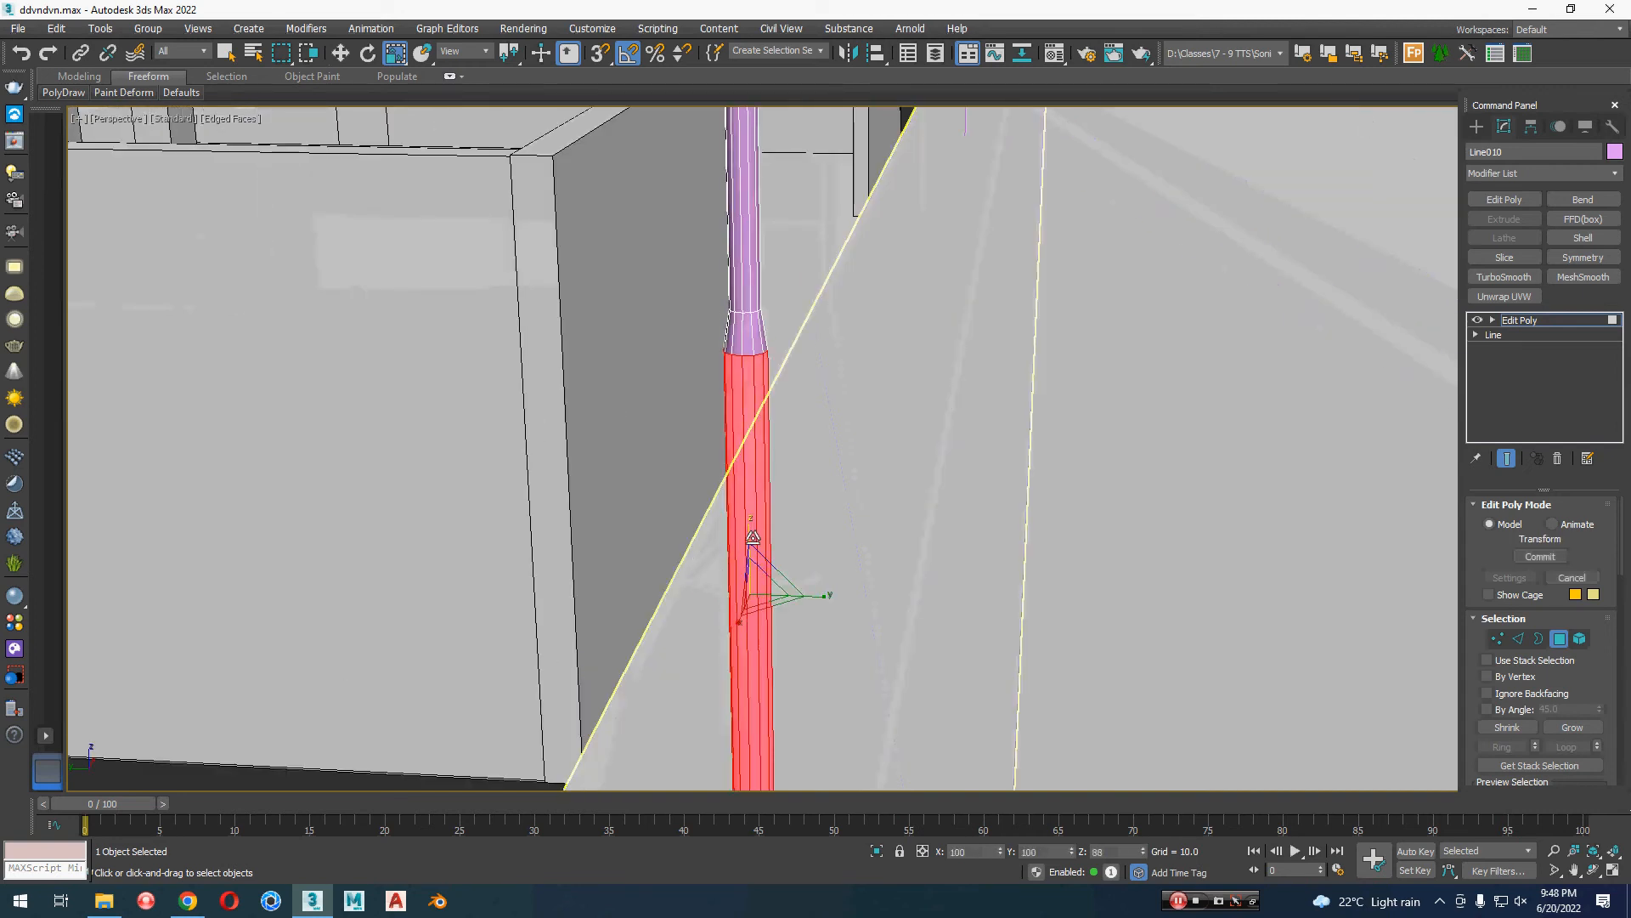
pyautogui.press('w')
pyautogui.scroll(-6, 853, 602)
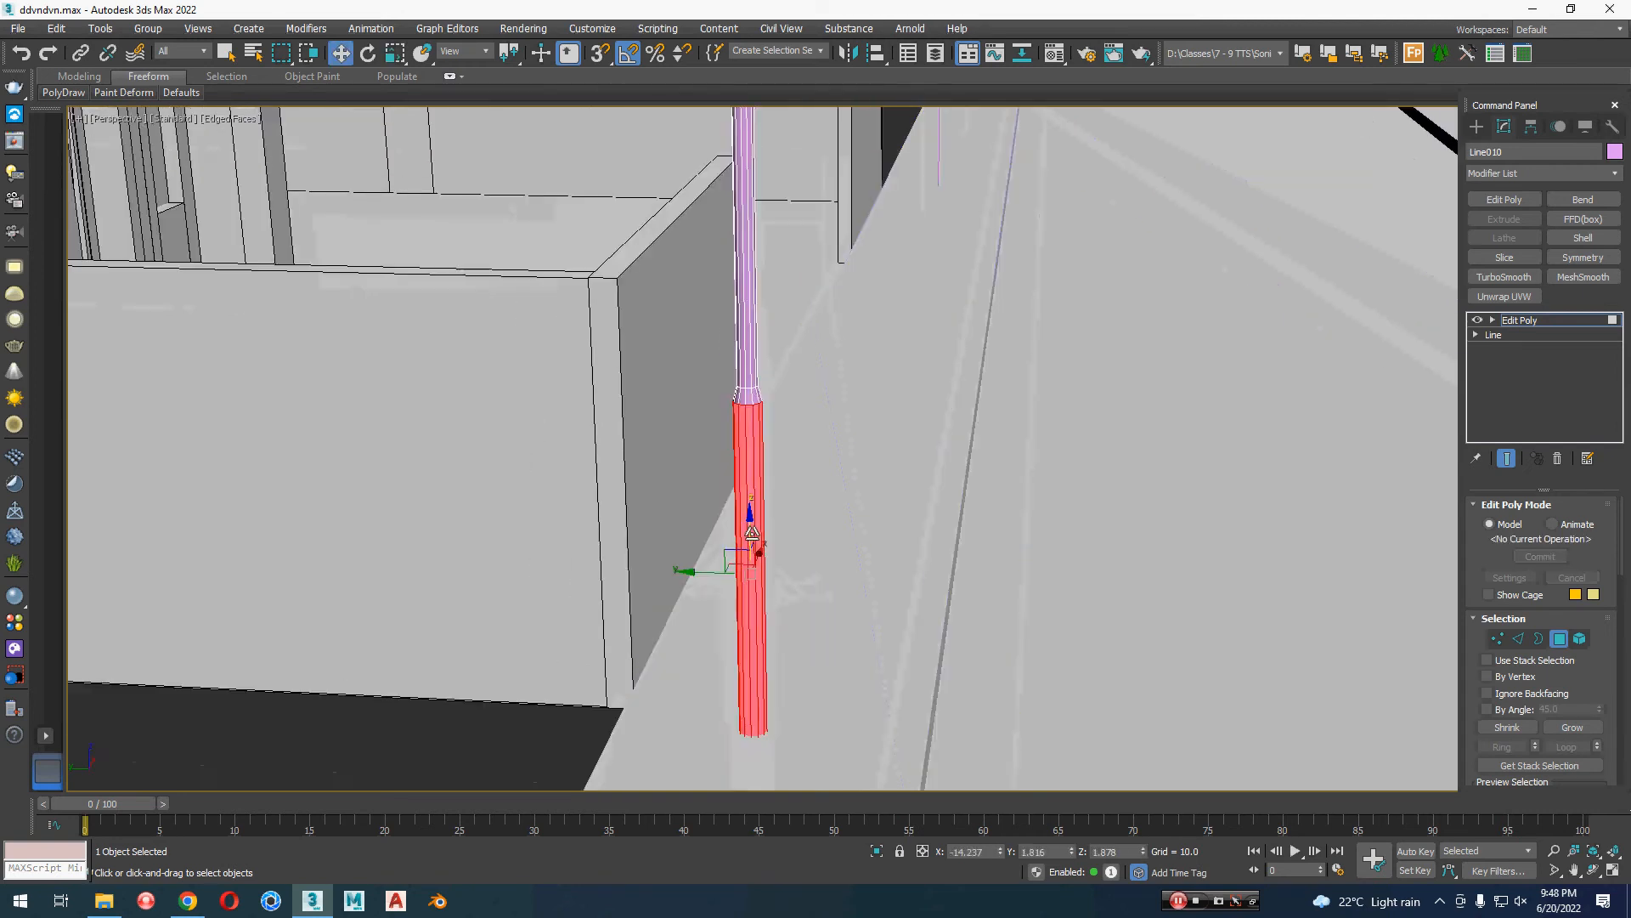
pyautogui.keyDown('alt'); pyautogui.moveTo(874, 691); pyautogui.dragTo(854, 691, button='middle'); pyautogui.keyUp('alt')
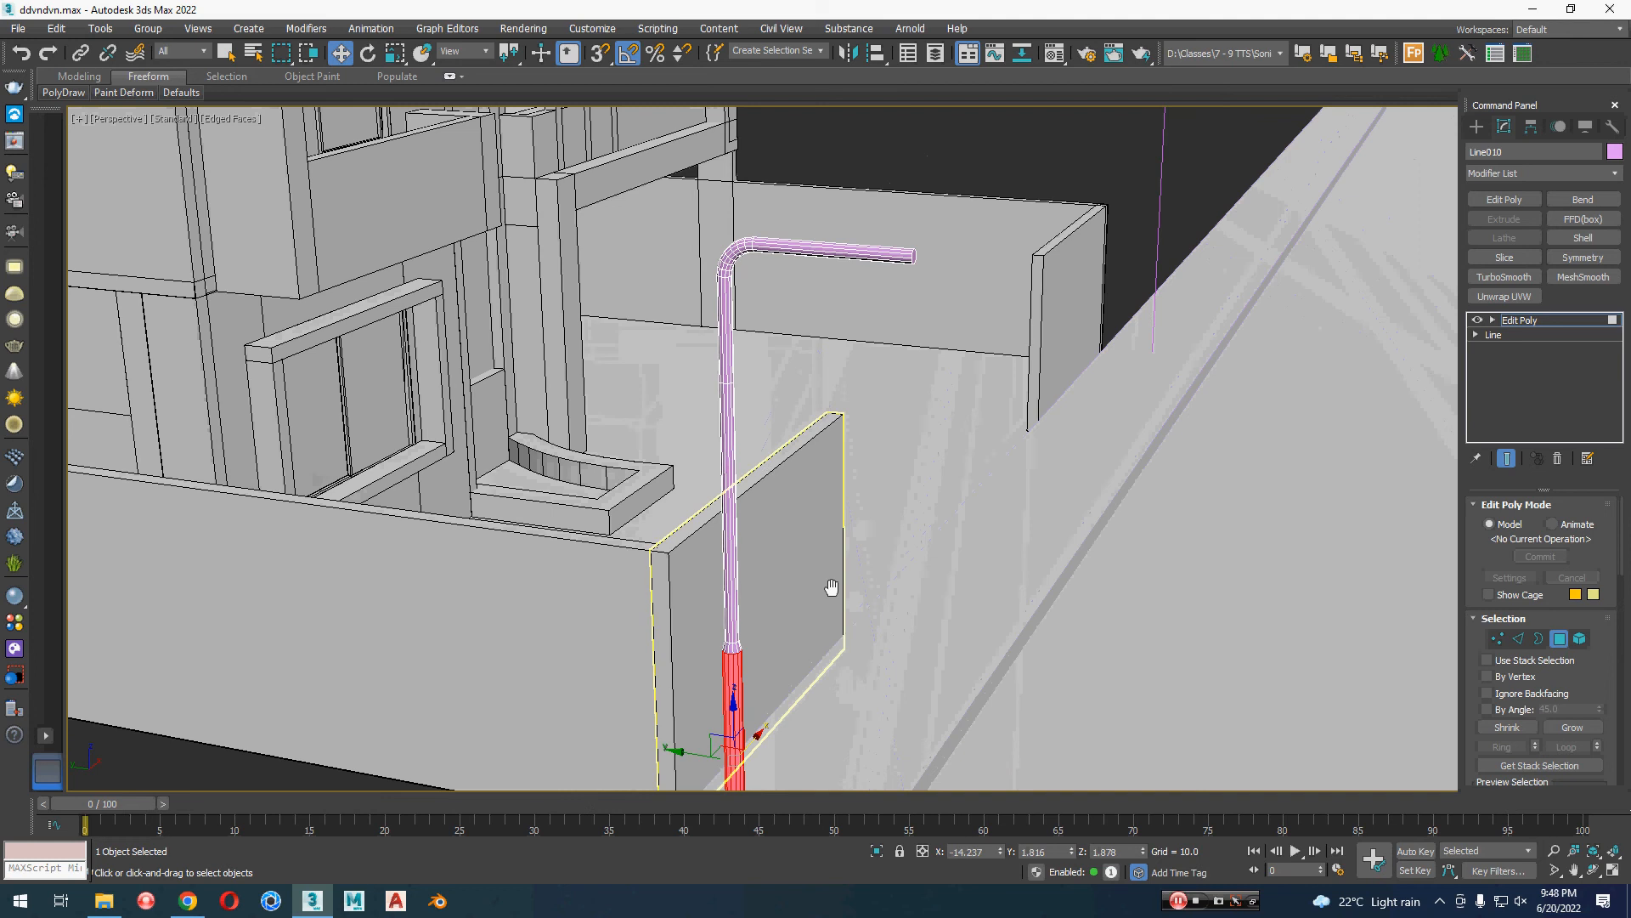
pyautogui.moveTo(831, 590); pyautogui.dragTo(836, 615, button='middle')
pyautogui.keyDown('alt'); pyautogui.moveTo(922, 491); pyautogui.dragTo(897, 614, button='middle'); pyautogui.keyUp('alt')
pyautogui.press('1')
pyautogui.press('1')
pyautogui.moveTo(897, 613); pyautogui.dragTo(889, 488, button='middle')
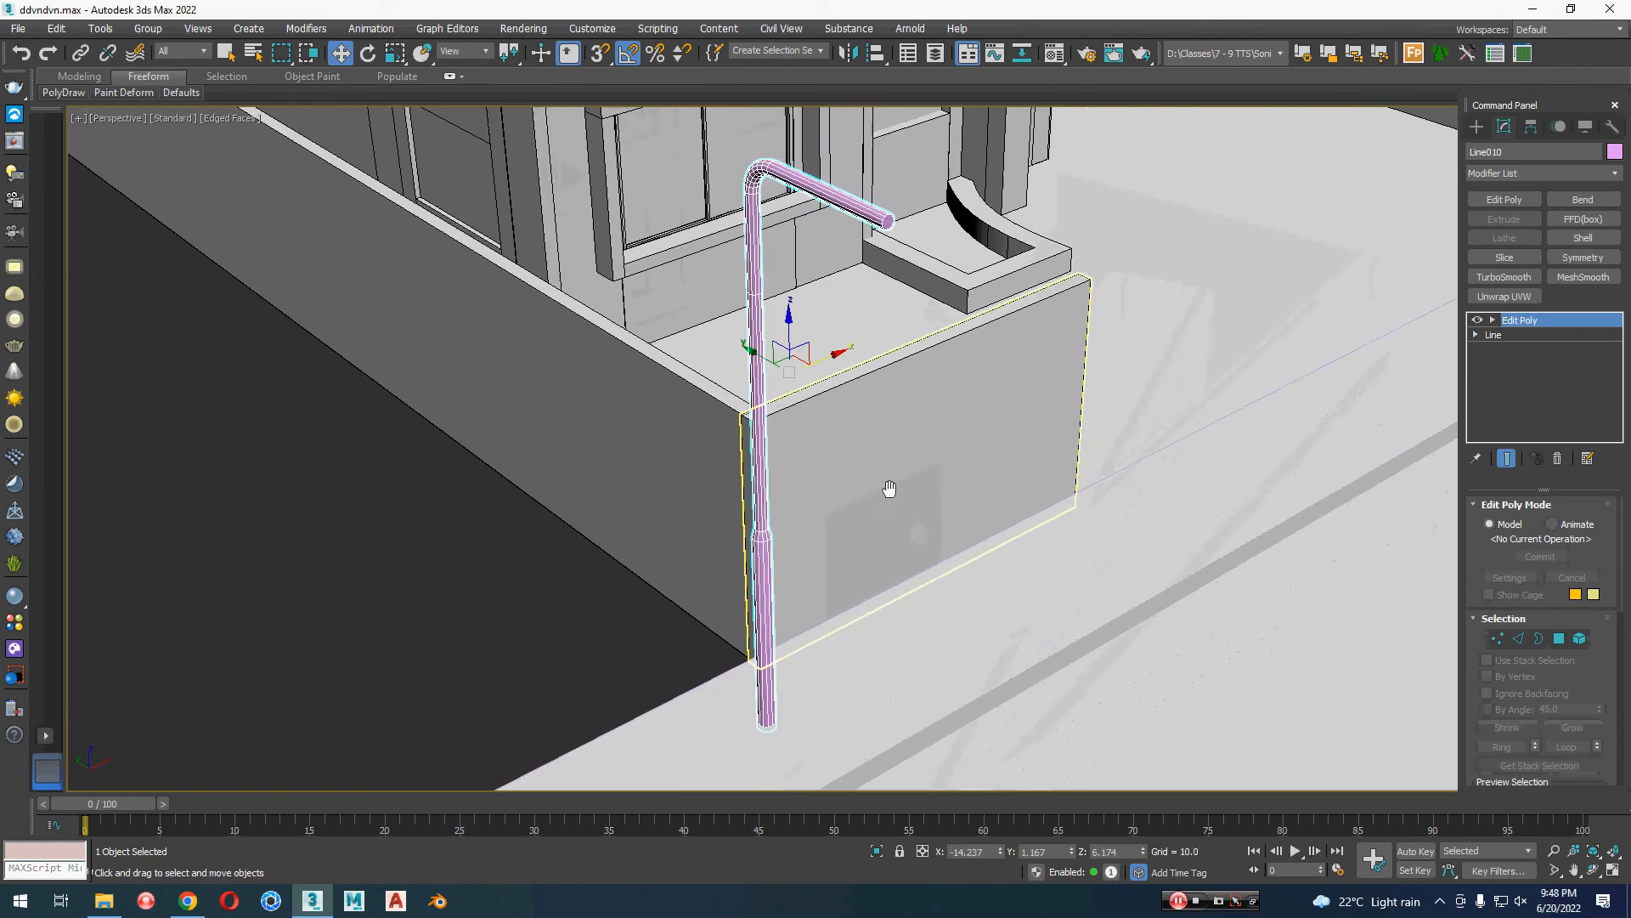
# Step: Delete the thin lamp-post line copy at the opposite end of the front boundary
pyautogui.click(399, 638)
pyautogui.scroll(-6, 401, 637)
pyautogui.moveTo(430, 643); pyautogui.dragTo(412, 593, button='middle')
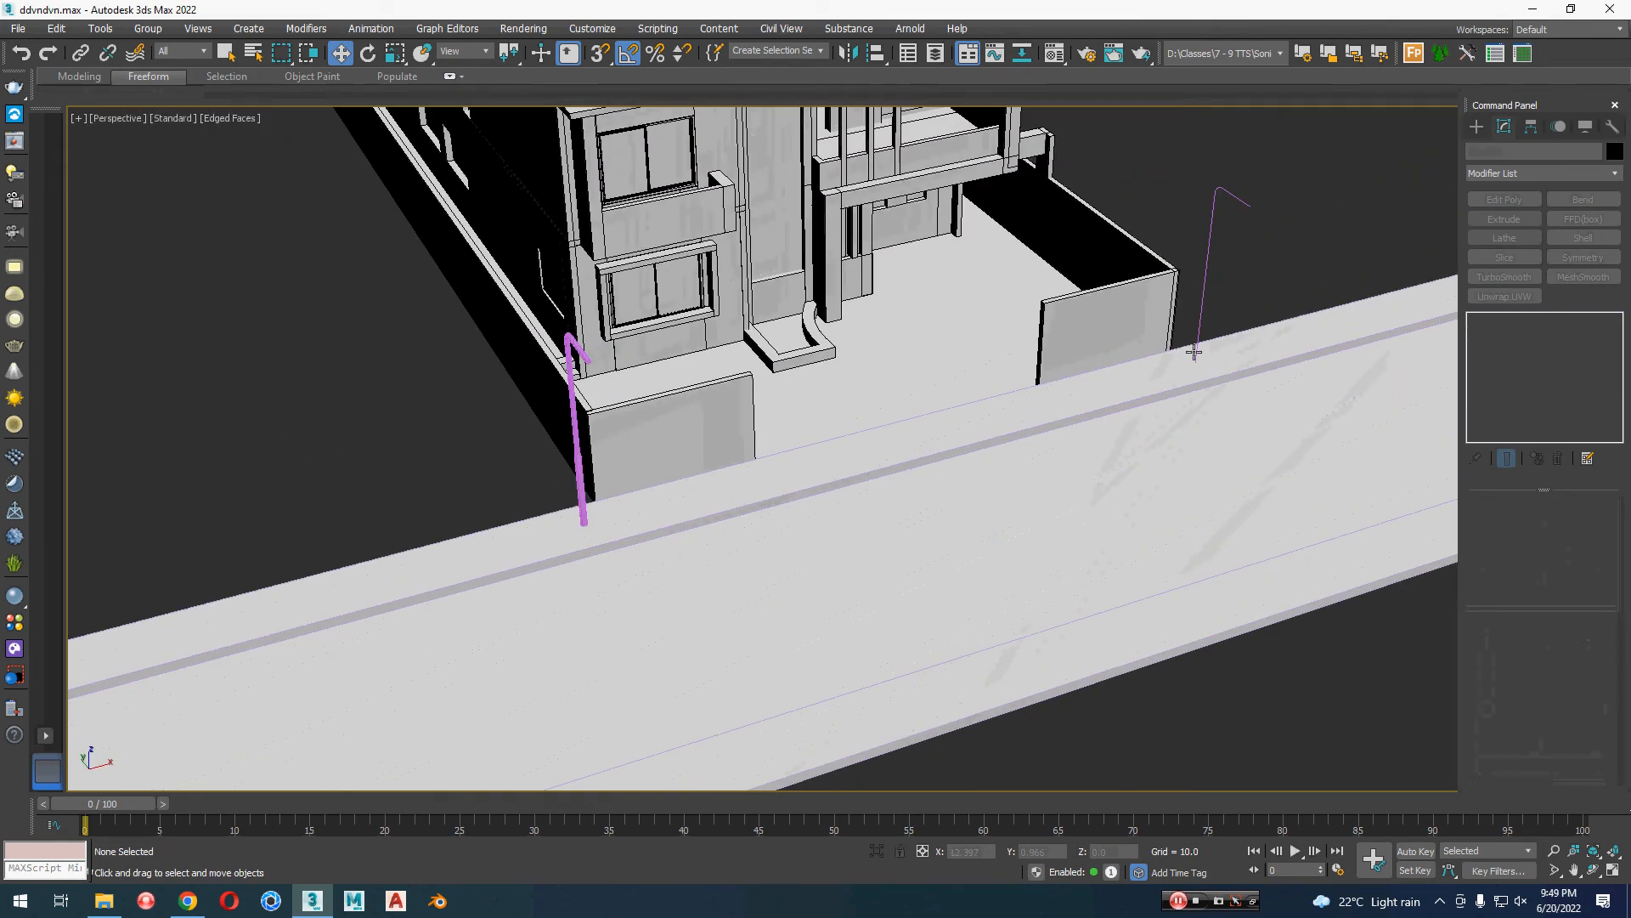
pyautogui.click(1210, 243)
pyautogui.press('Delete')
# Step: Assign the light grey VRay material Material #20 to all objects in the scene
pyautogui.moveTo(238, 489); pyautogui.dragTo(736, 454, button='middle')
pyautogui.hotkey('ctrl', 'a')
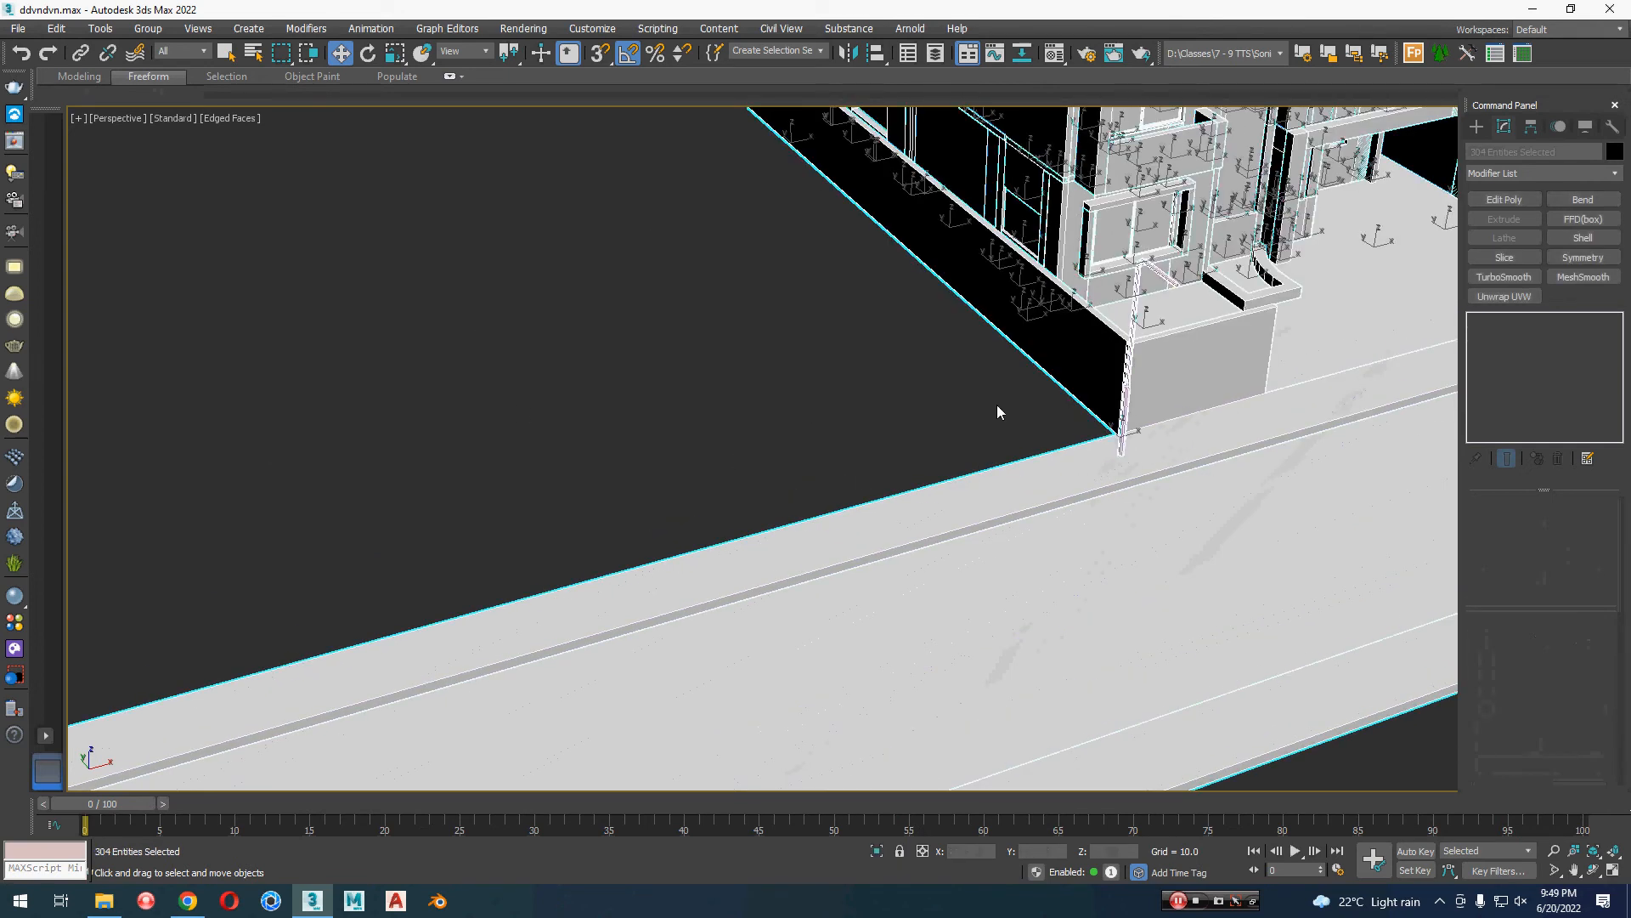
pyautogui.press('m')
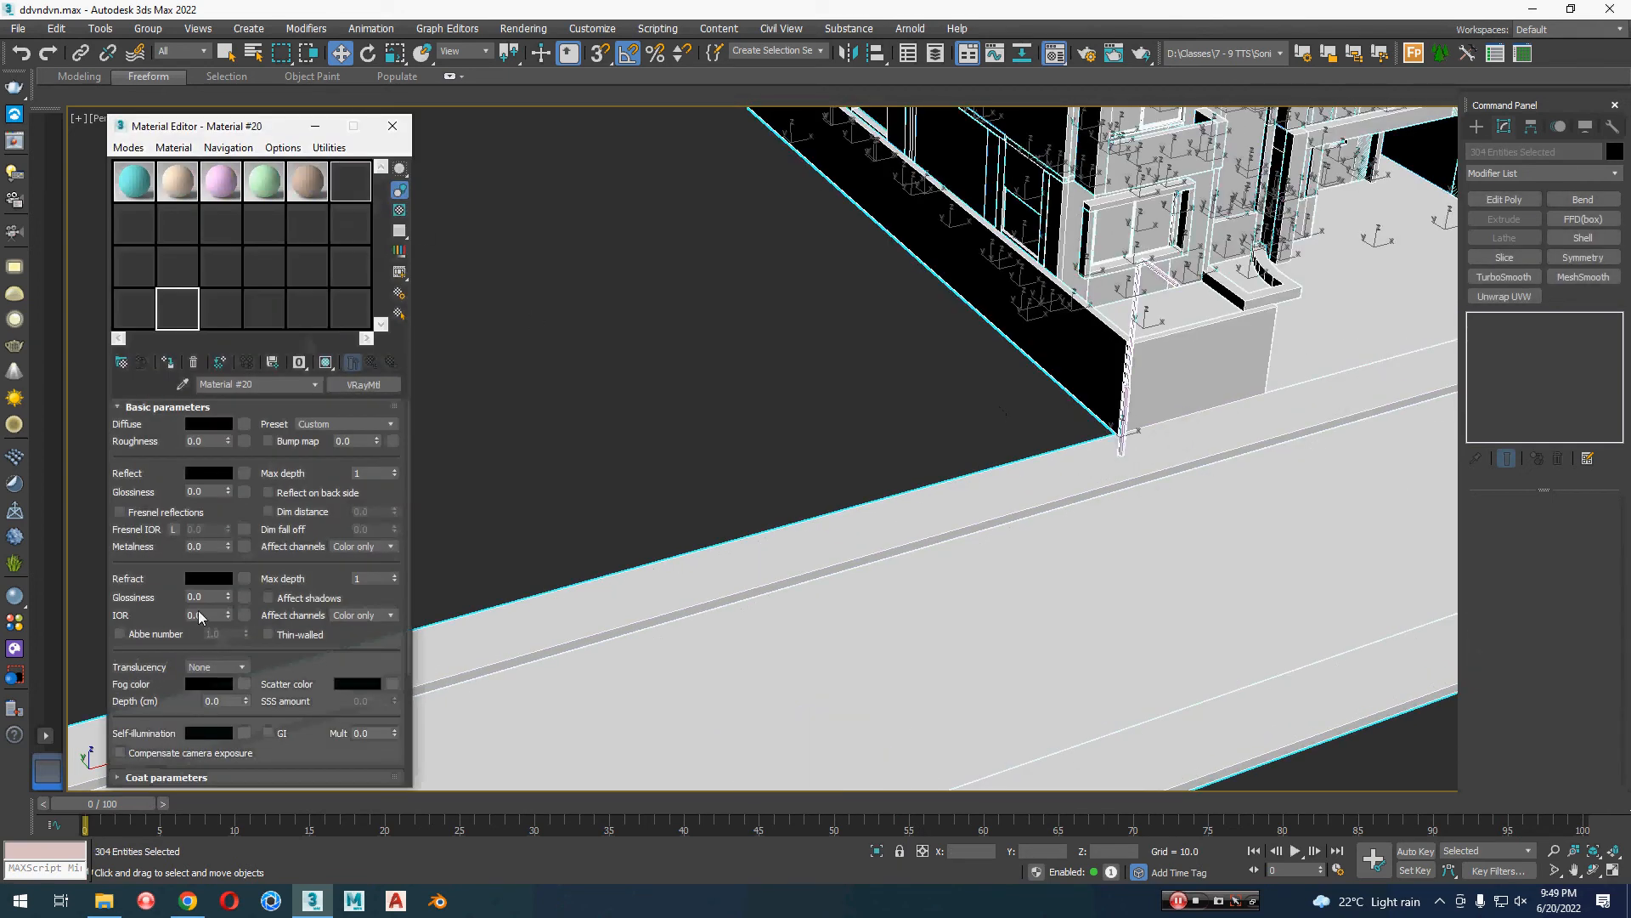
pyautogui.click(392, 126)
pyautogui.click(928, 485)
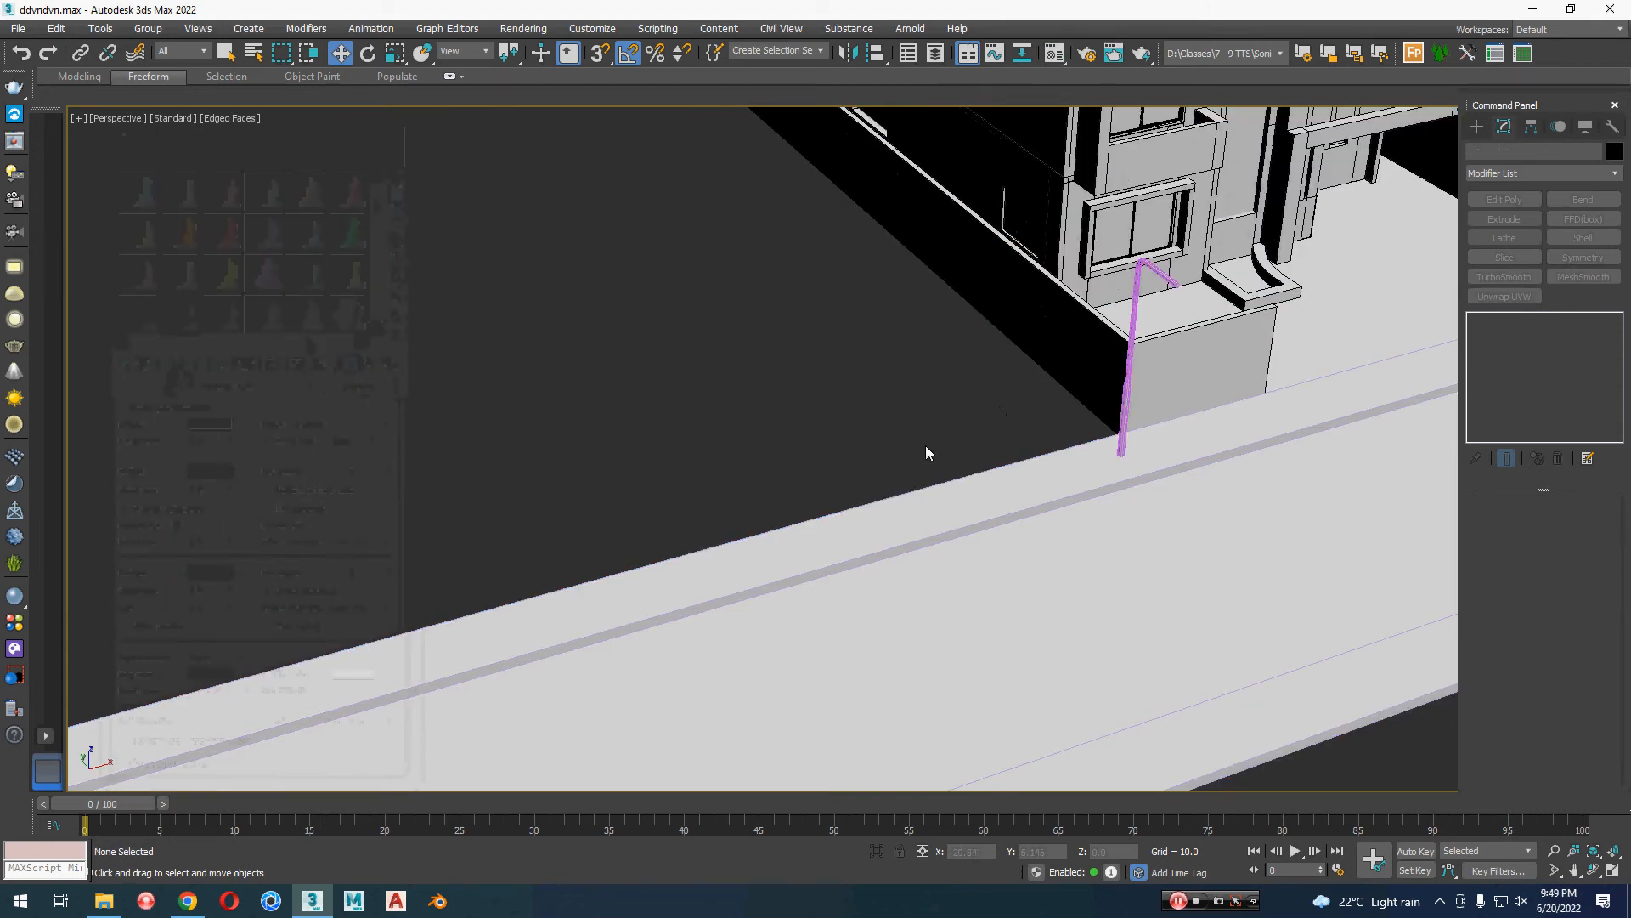
# Step: Set the object color of all objects in the scene to black
pyautogui.hotkey('ctrl', 'a')
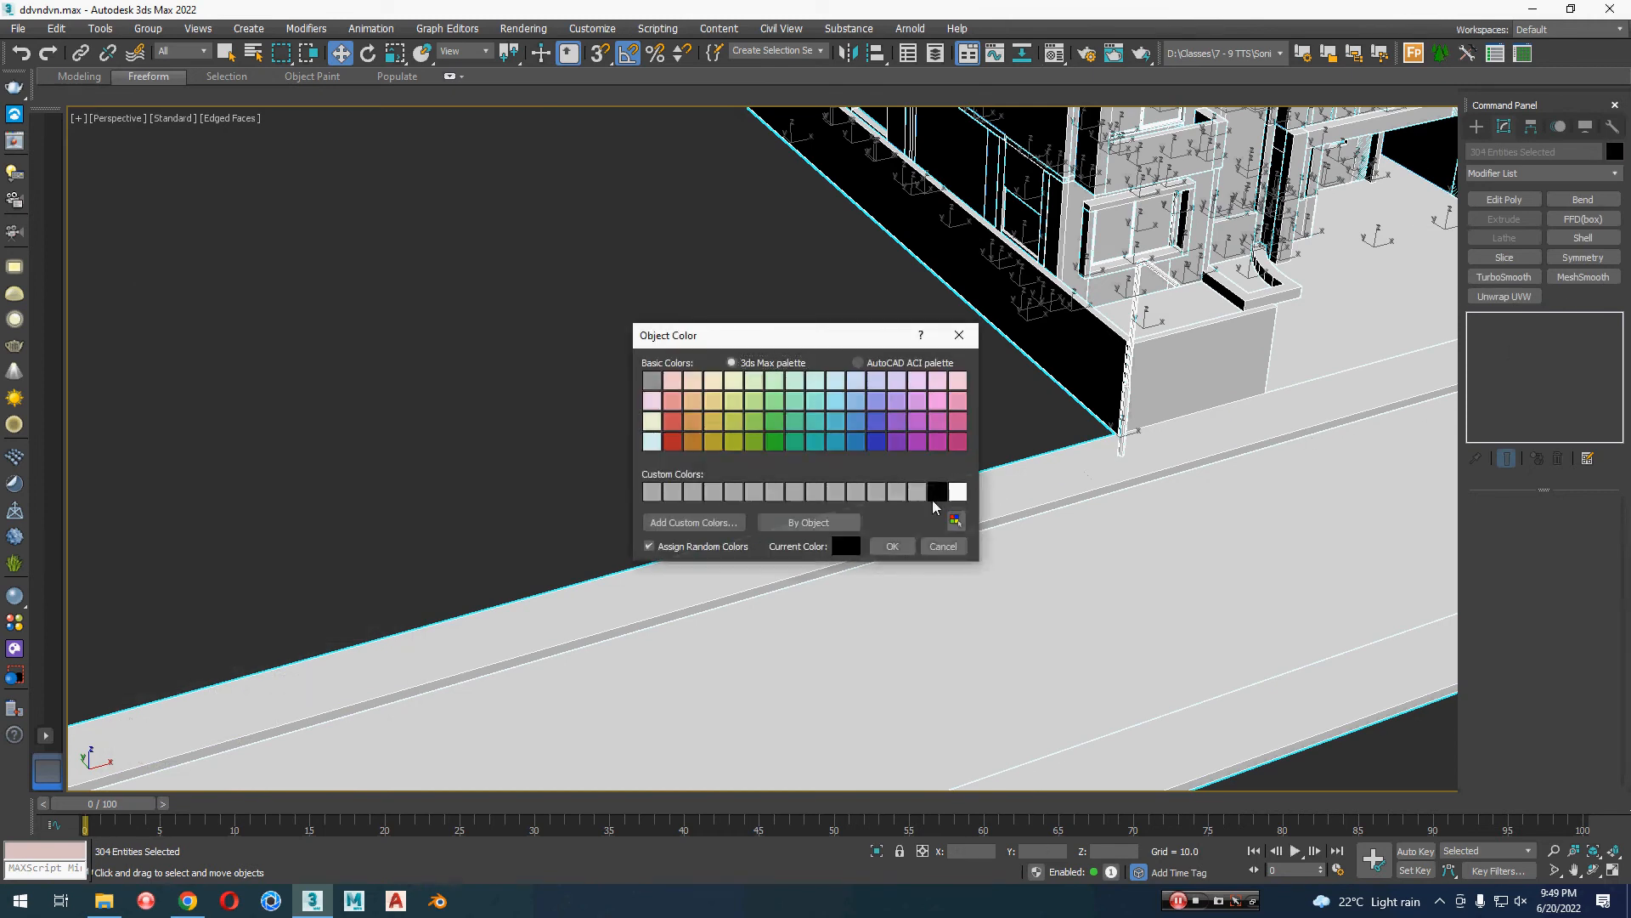
pyautogui.click(892, 546)
pyautogui.click(858, 426)
pyautogui.scroll(5, 858, 425)
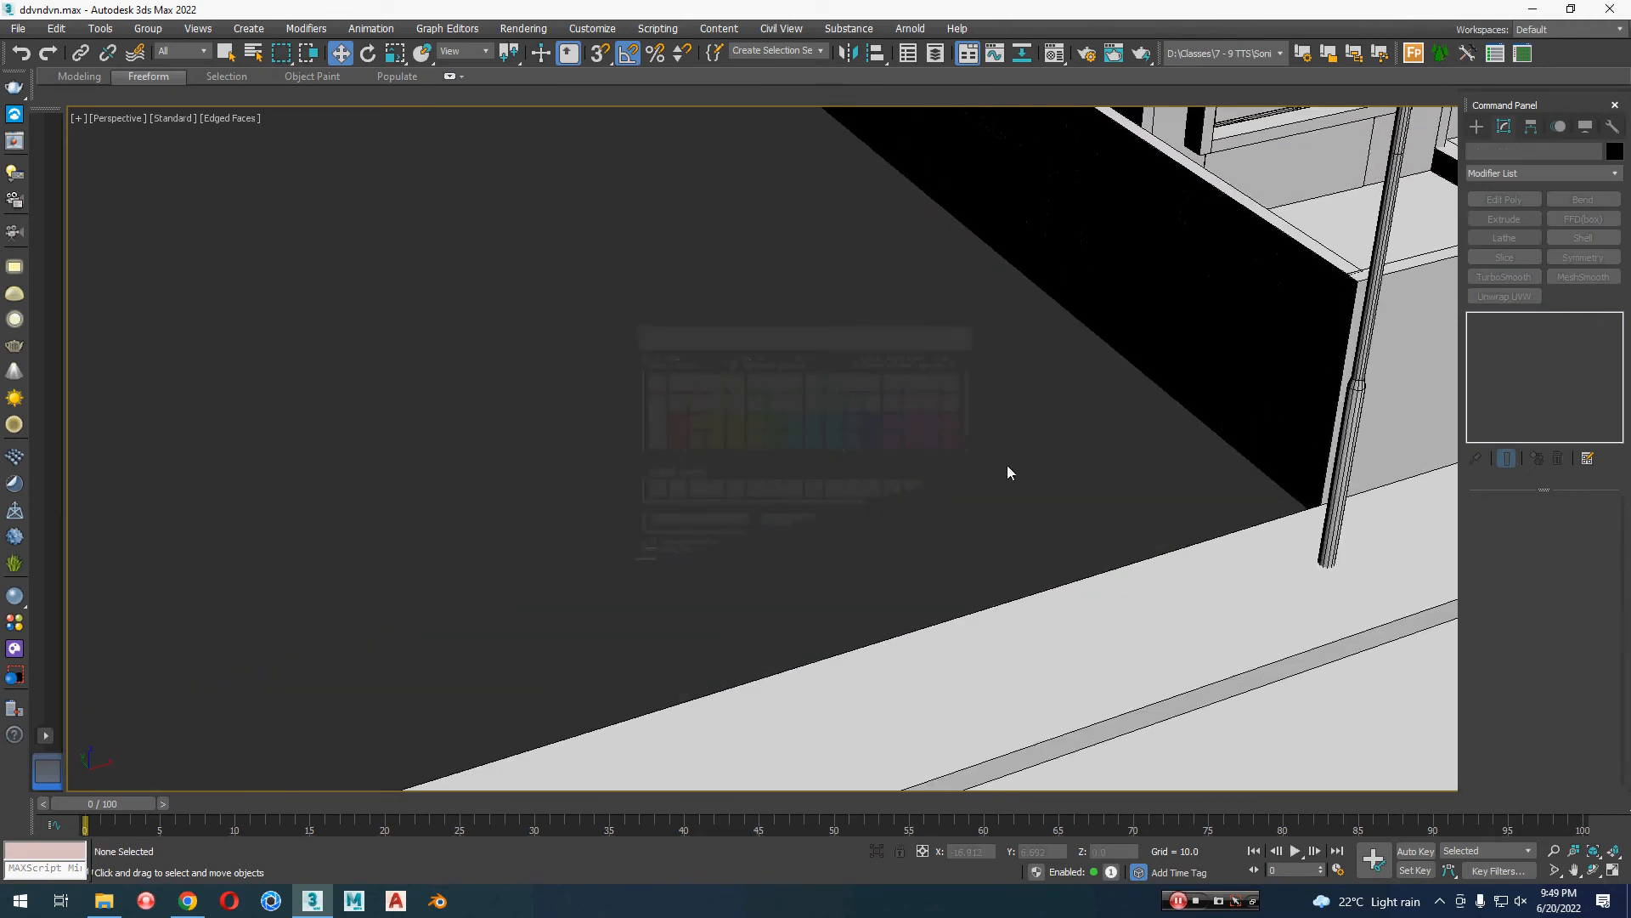
# Step: In the Top view, create a box about 1.7 long and 0.94 wide over the lamp arm's free end and scale it to about 94%
pyautogui.press('t')
pyautogui.scroll(8, 1059, 317)
pyautogui.scroll(2, 864, 510)
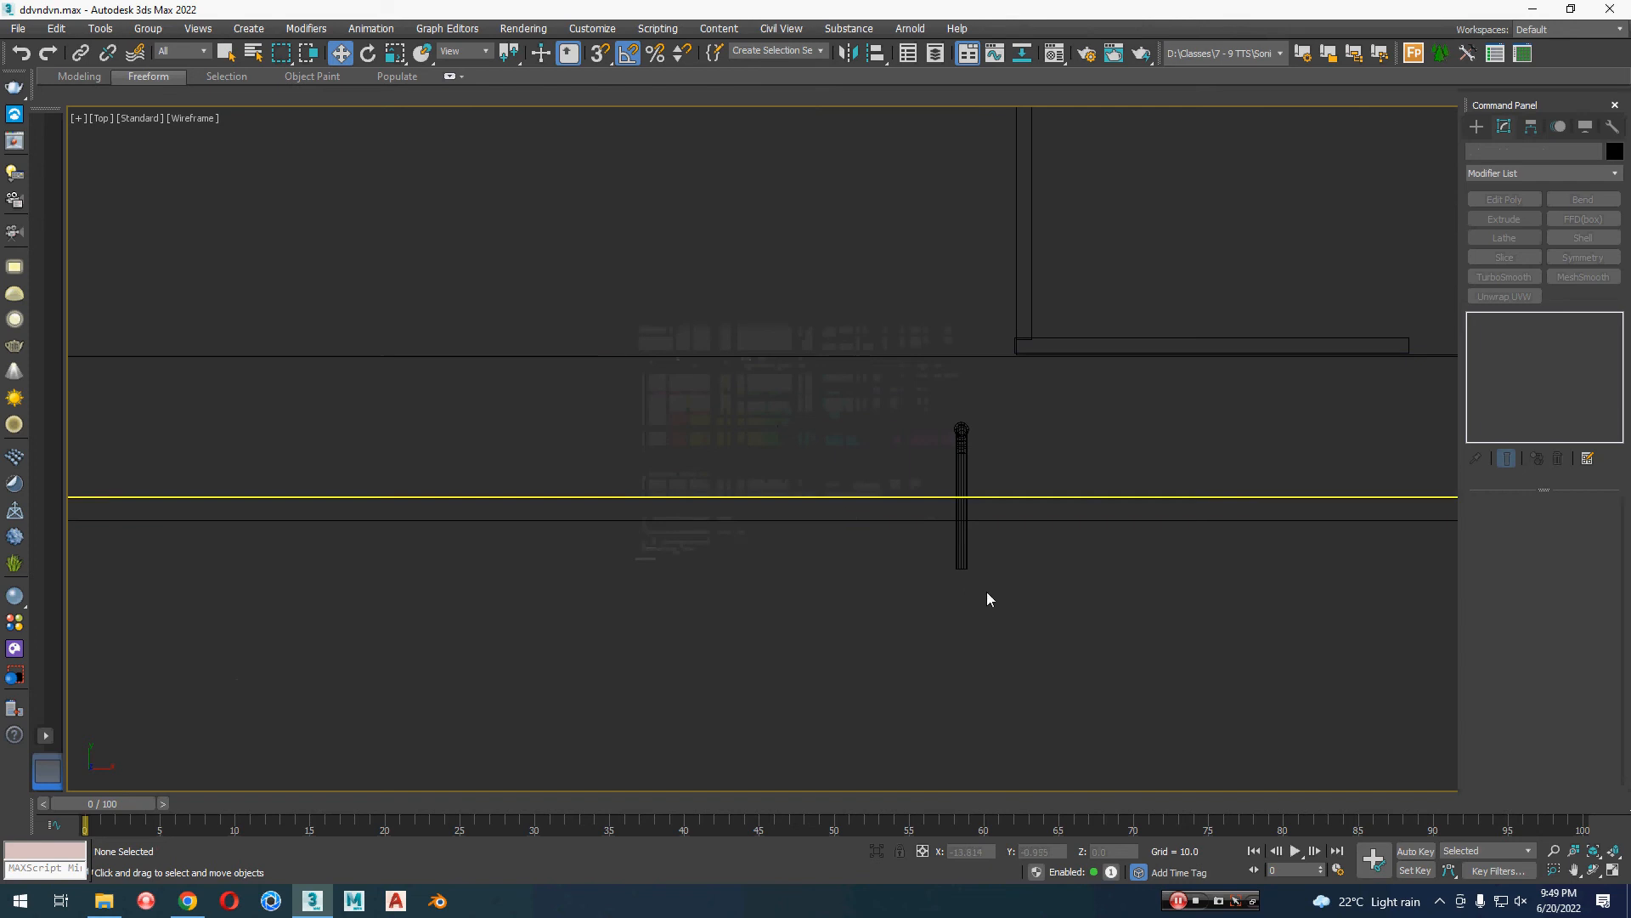
pyautogui.click(1479, 128)
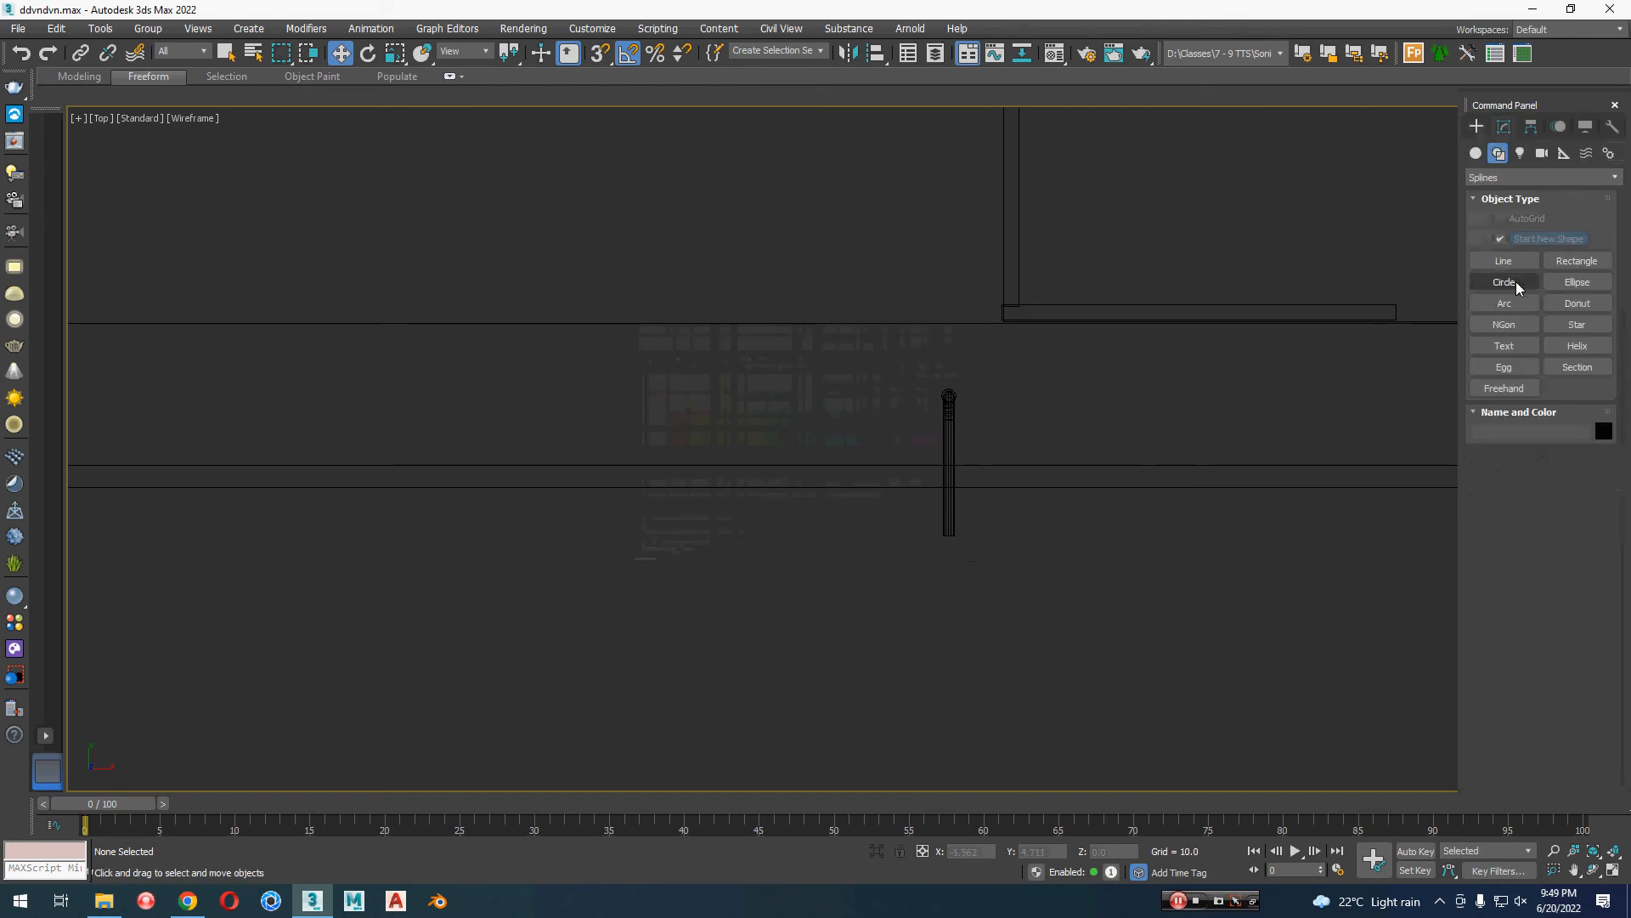
pyautogui.click(1503, 240)
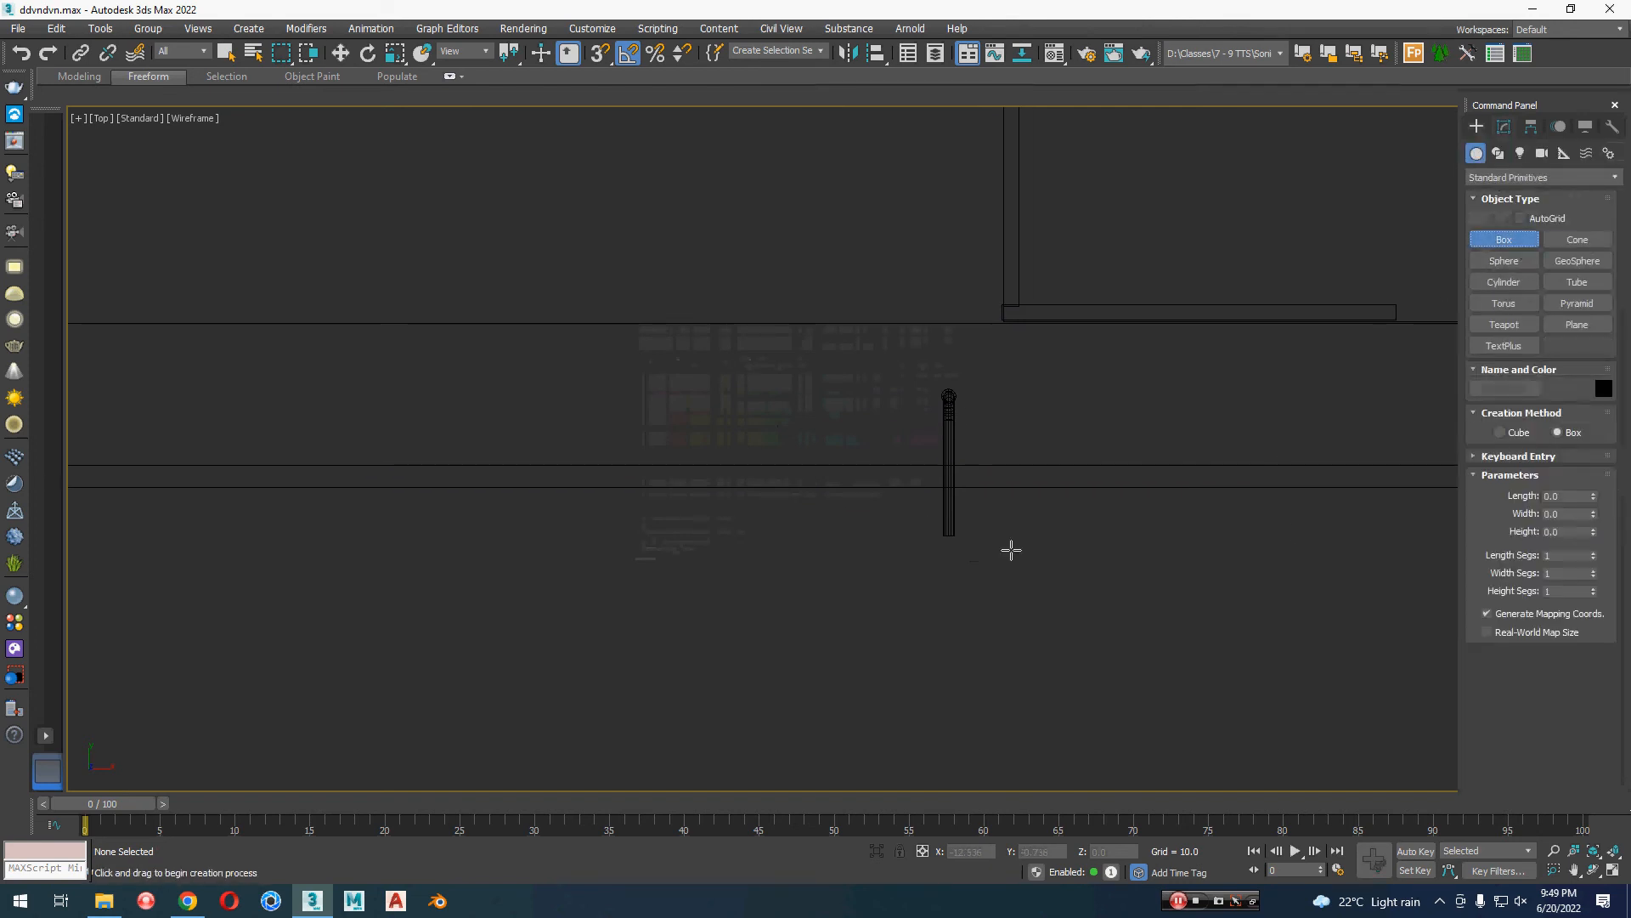
pyautogui.moveTo(906, 507); pyautogui.dragTo(980, 624)
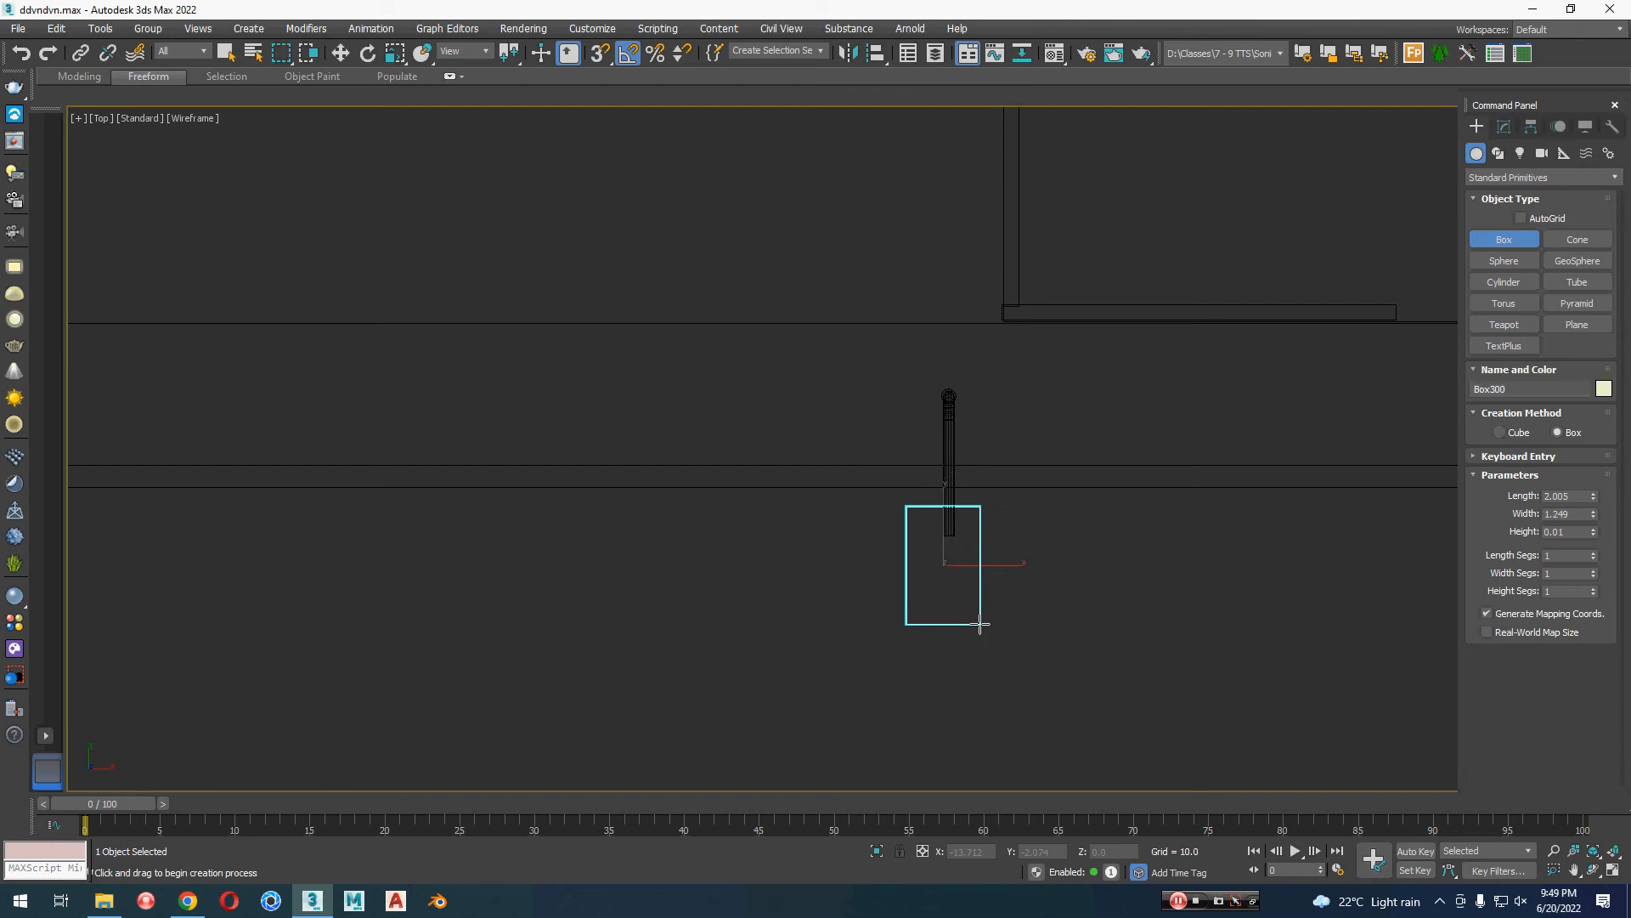
pyautogui.rightClick(985, 620)
pyautogui.click(1504, 240)
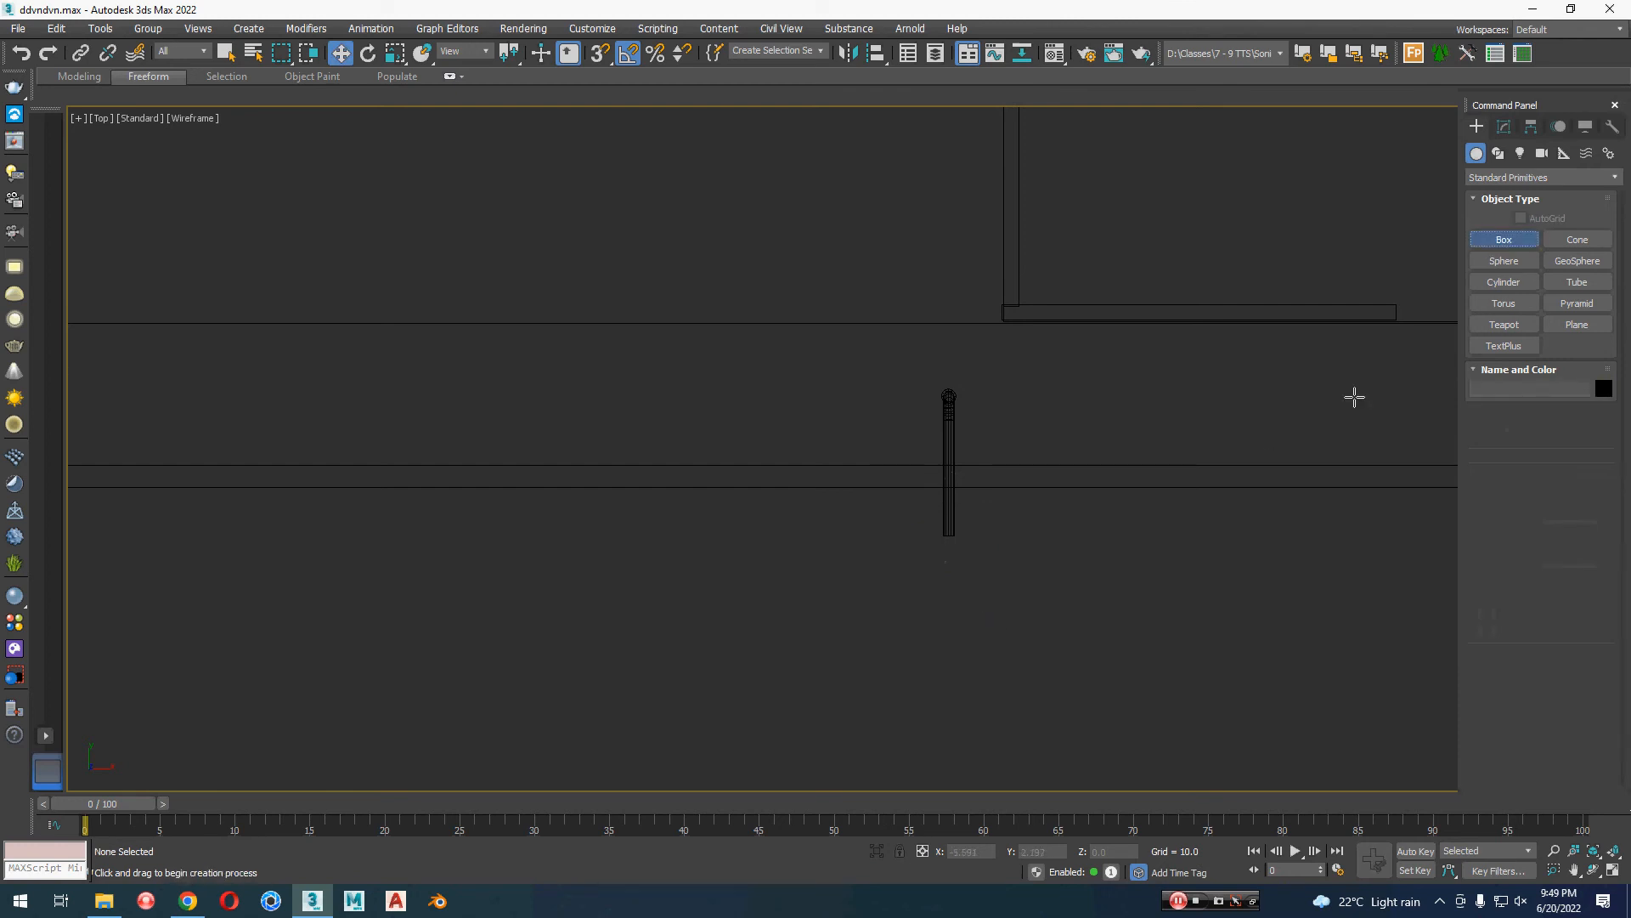
pyautogui.moveTo(920, 502); pyautogui.dragTo(976, 604)
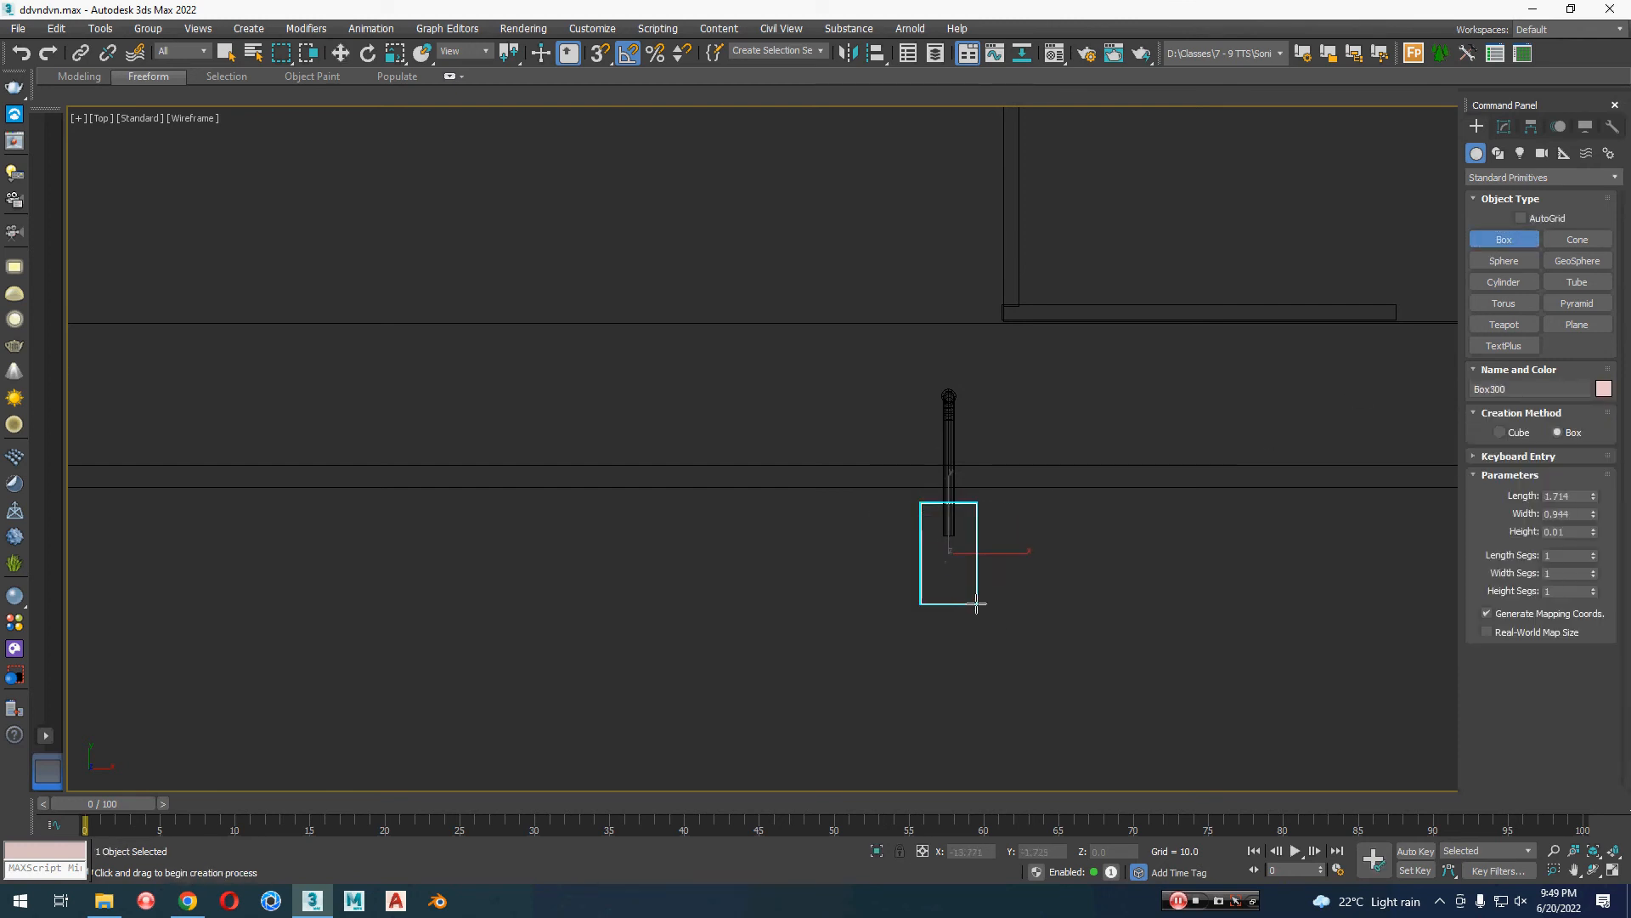
pyautogui.press('r')
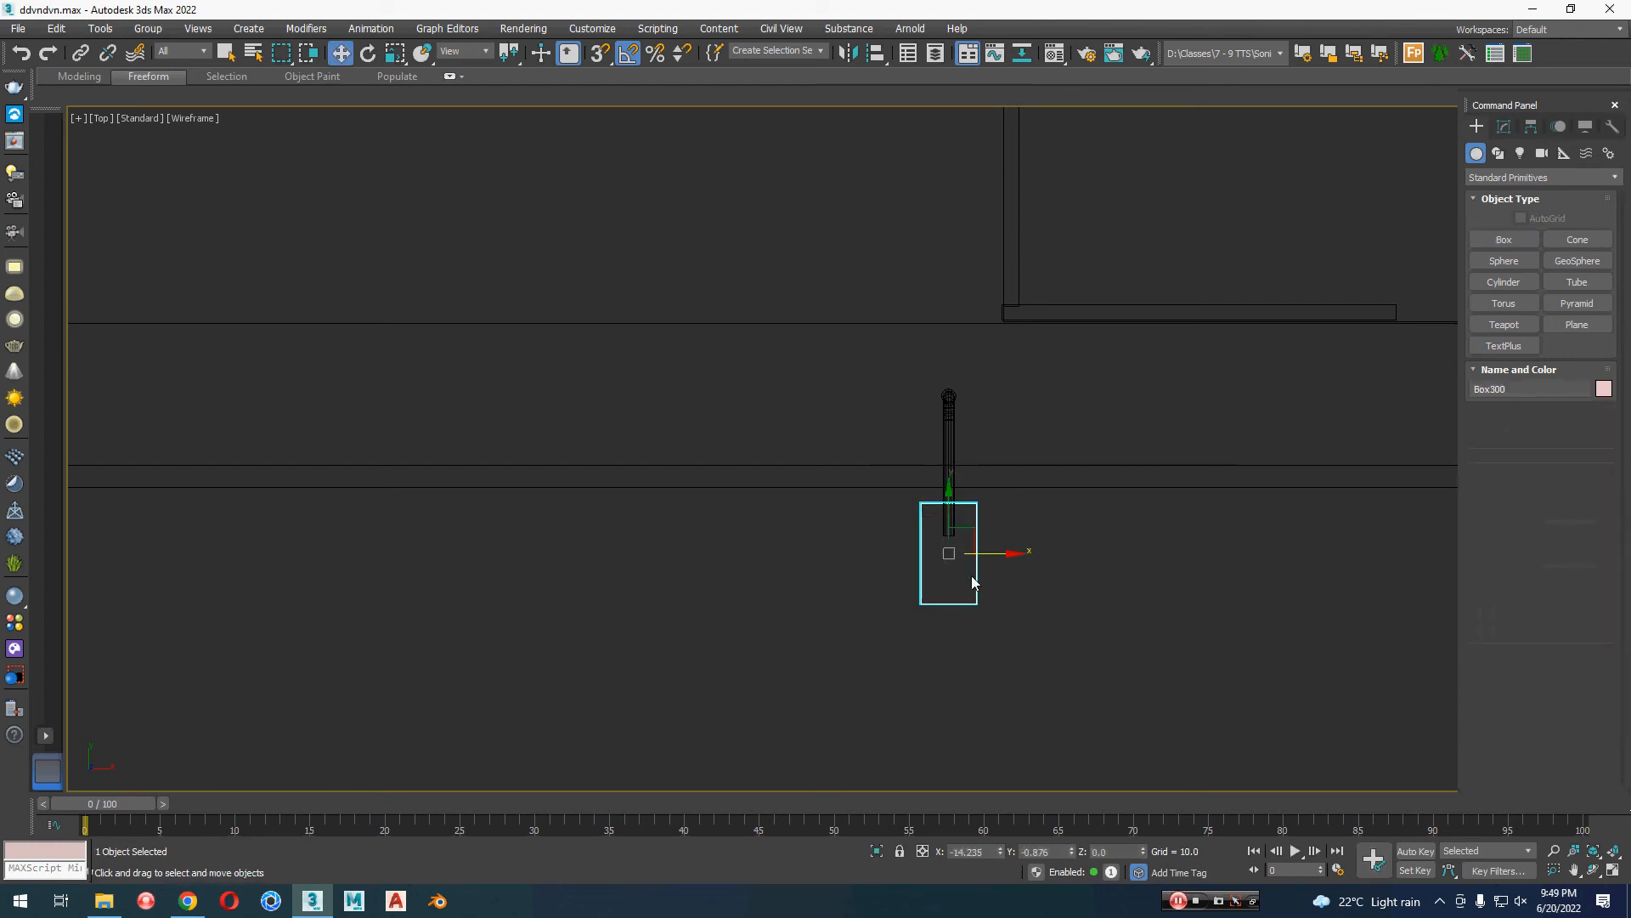
pyautogui.scroll(4, 972, 578)
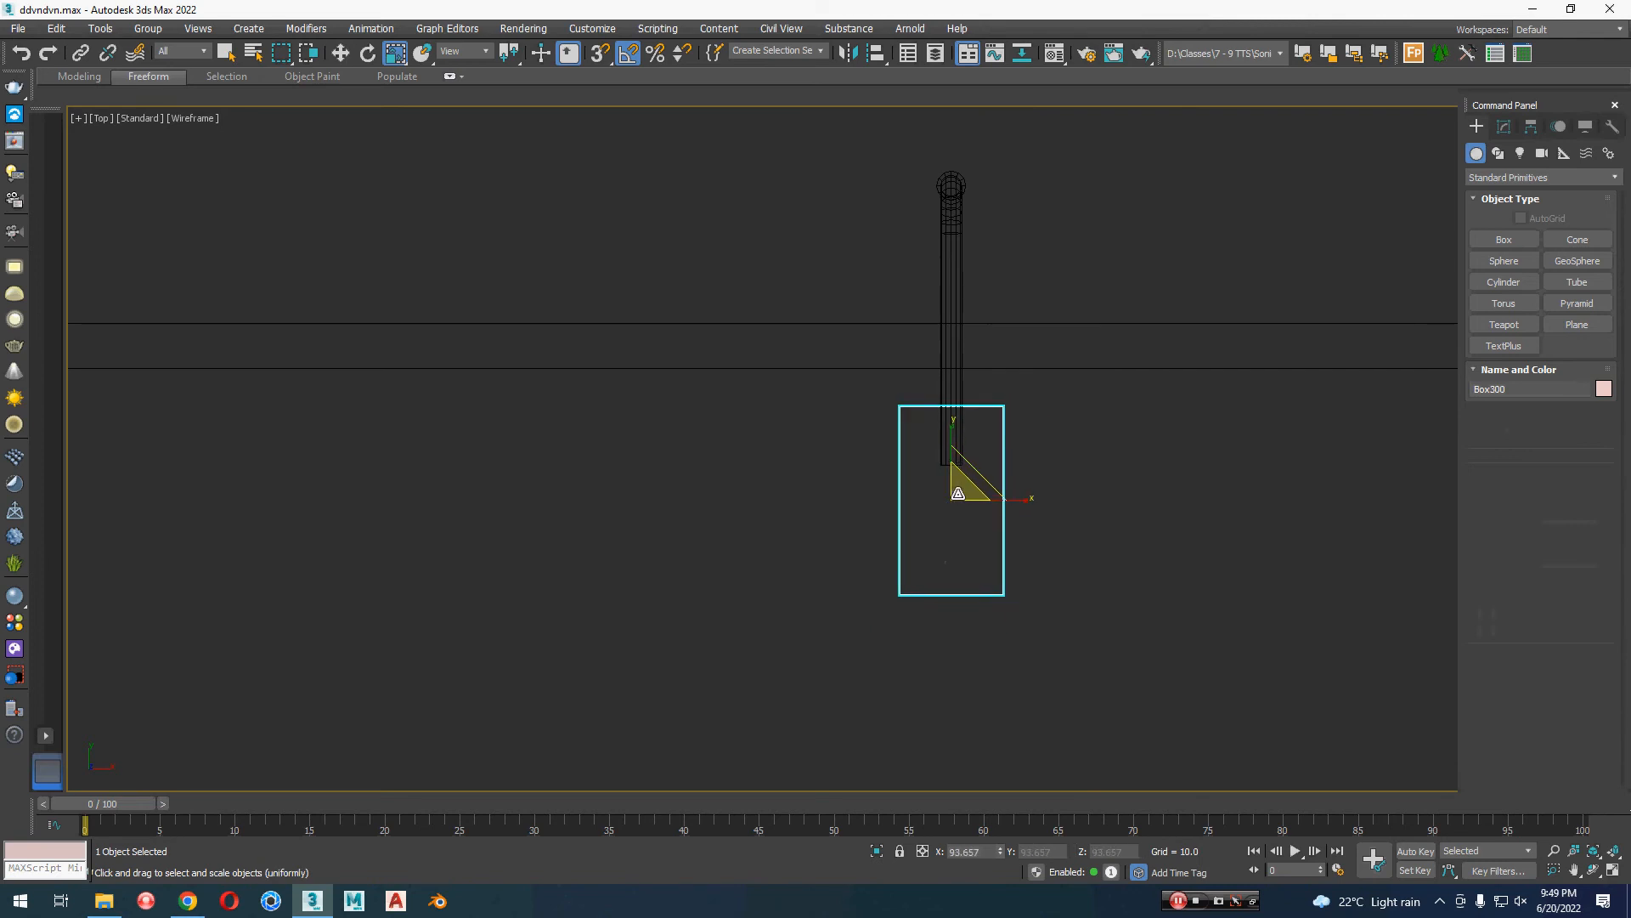
pyautogui.press('w')
# Step: Raise the box along Z to the lamp arm's end as the lamp head, at about 8.62
pyautogui.press('p')
pyautogui.press('z')
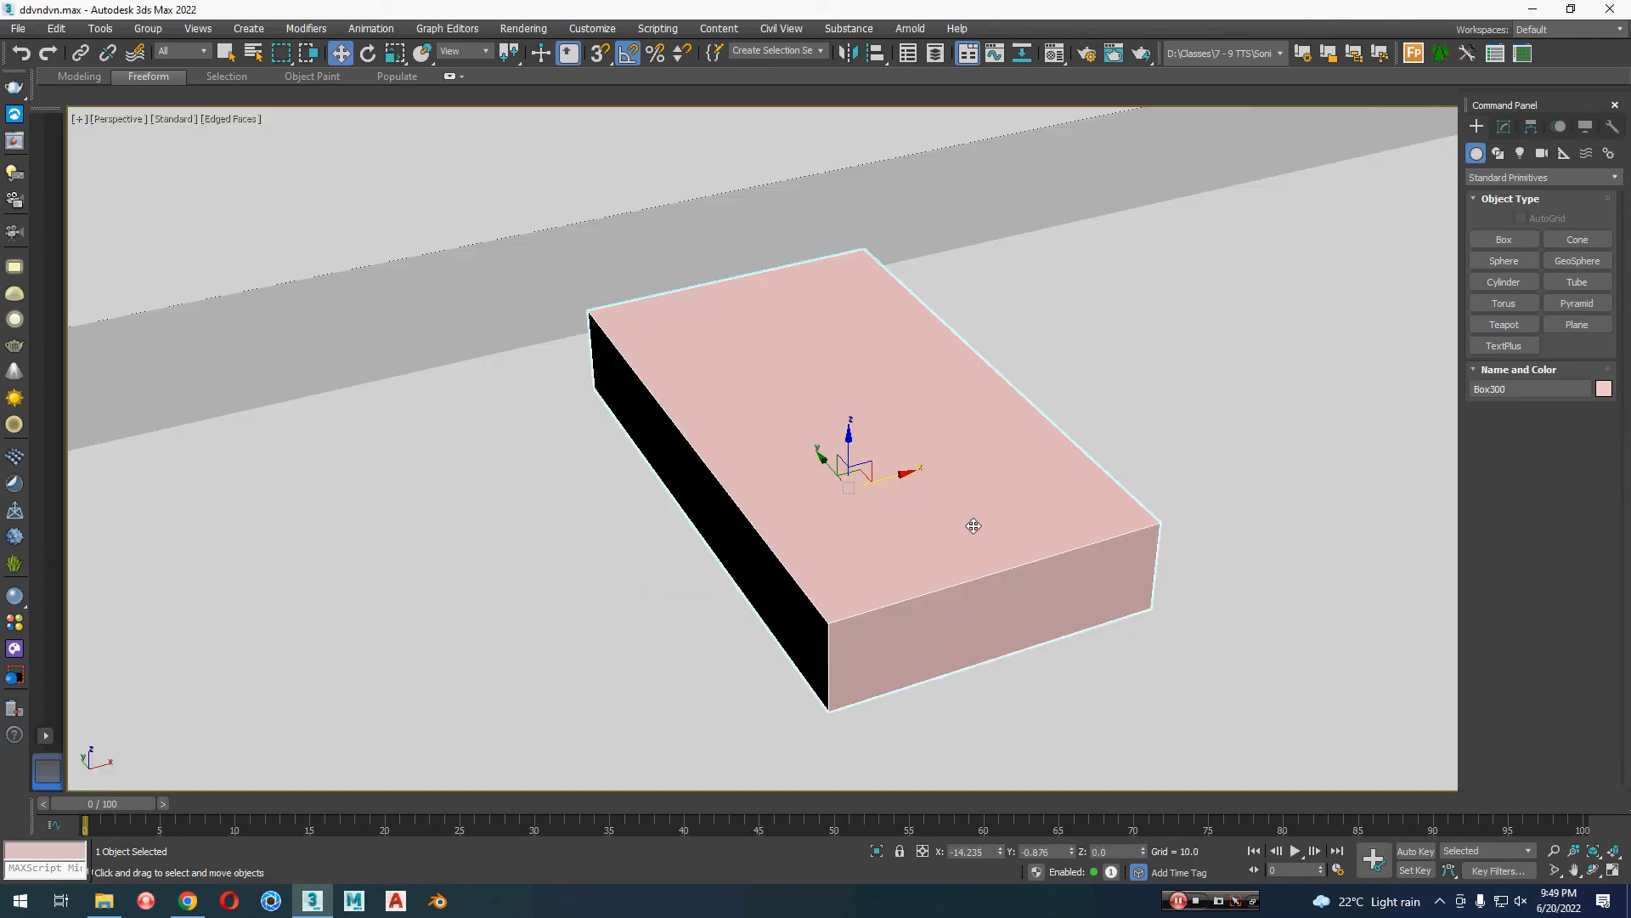
pyautogui.scroll(-8, 884, 601)
pyautogui.moveTo(865, 605); pyautogui.dragTo(869, 81)
pyautogui.moveTo(896, 220); pyautogui.dragTo(901, 566, button='middle')
pyautogui.moveTo(870, 514); pyautogui.dragTo(872, 357)
pyautogui.keyDown('alt'); pyautogui.moveTo(872, 357); pyautogui.dragTo(820, 483, button='middle'); pyautogui.keyUp('alt')
pyautogui.scroll(3, 838, 443)
pyautogui.moveTo(820, 483)
pyautogui.keyDown('alt'); pyautogui.mouseDown(button='middle')
pyautogui.moveTo(797, 492)
pyautogui.moveTo(817, 459)
pyautogui.mouseUp(button='middle'); pyautogui.keyUp('alt')
pyautogui.scroll(3, 781, 461)
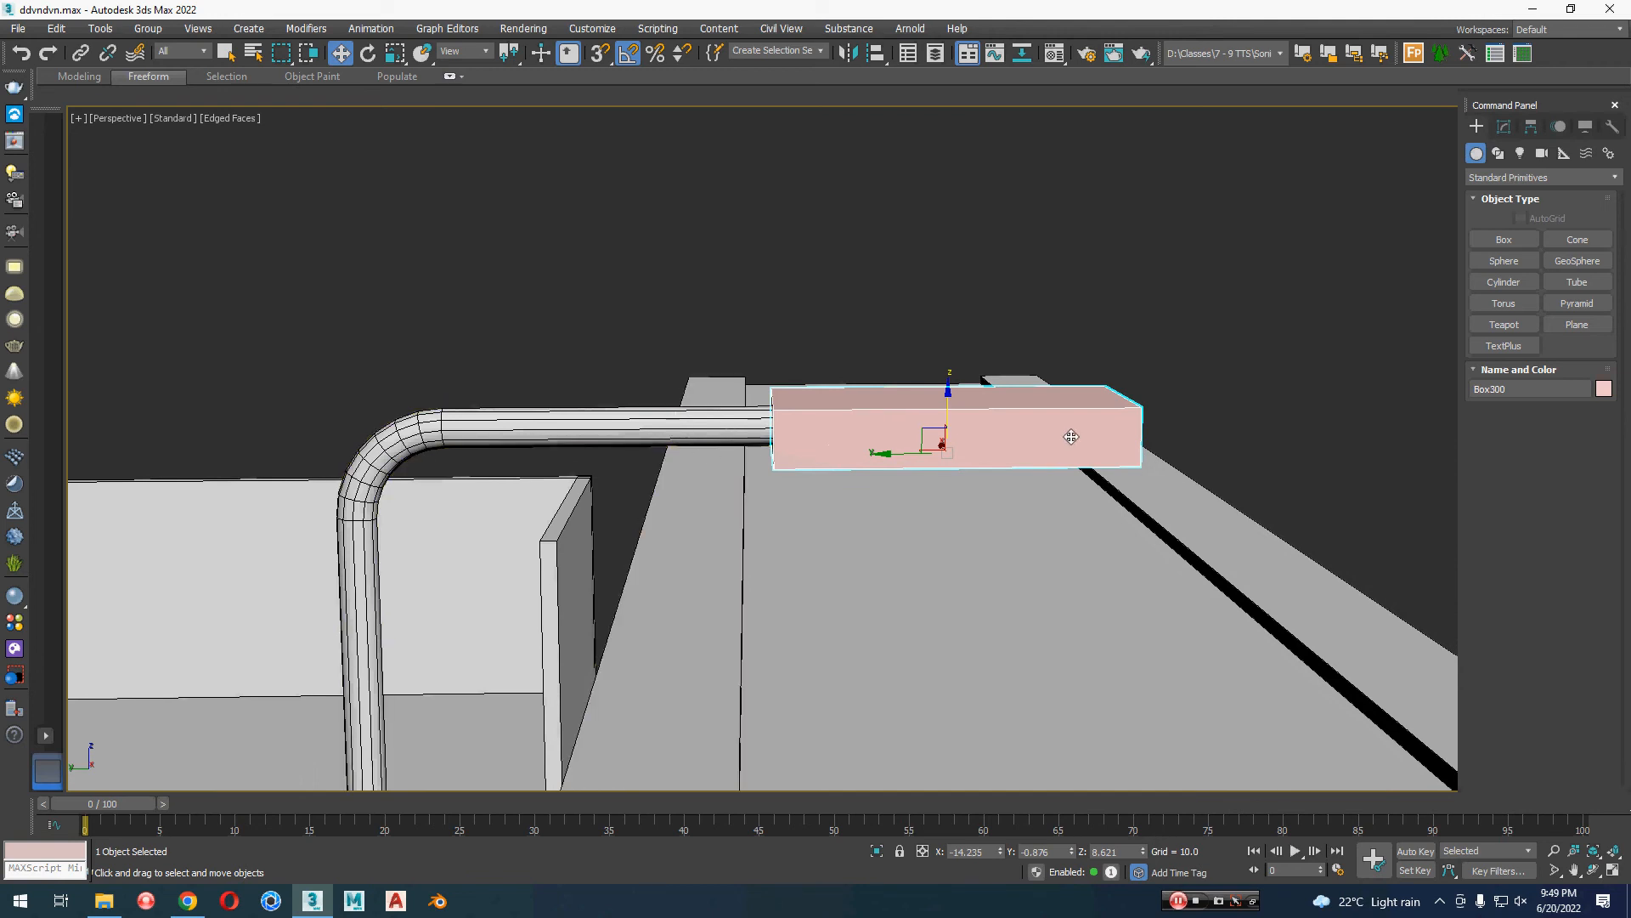
# Step: Add an Edit Poly modifier to the lamp-head box and delete its bottom polygon
pyautogui.keyDown('alt'); pyautogui.moveTo(1073, 447); pyautogui.dragTo(1409, 325, button='middle'); pyautogui.keyUp('alt')
pyautogui.click(1505, 128)
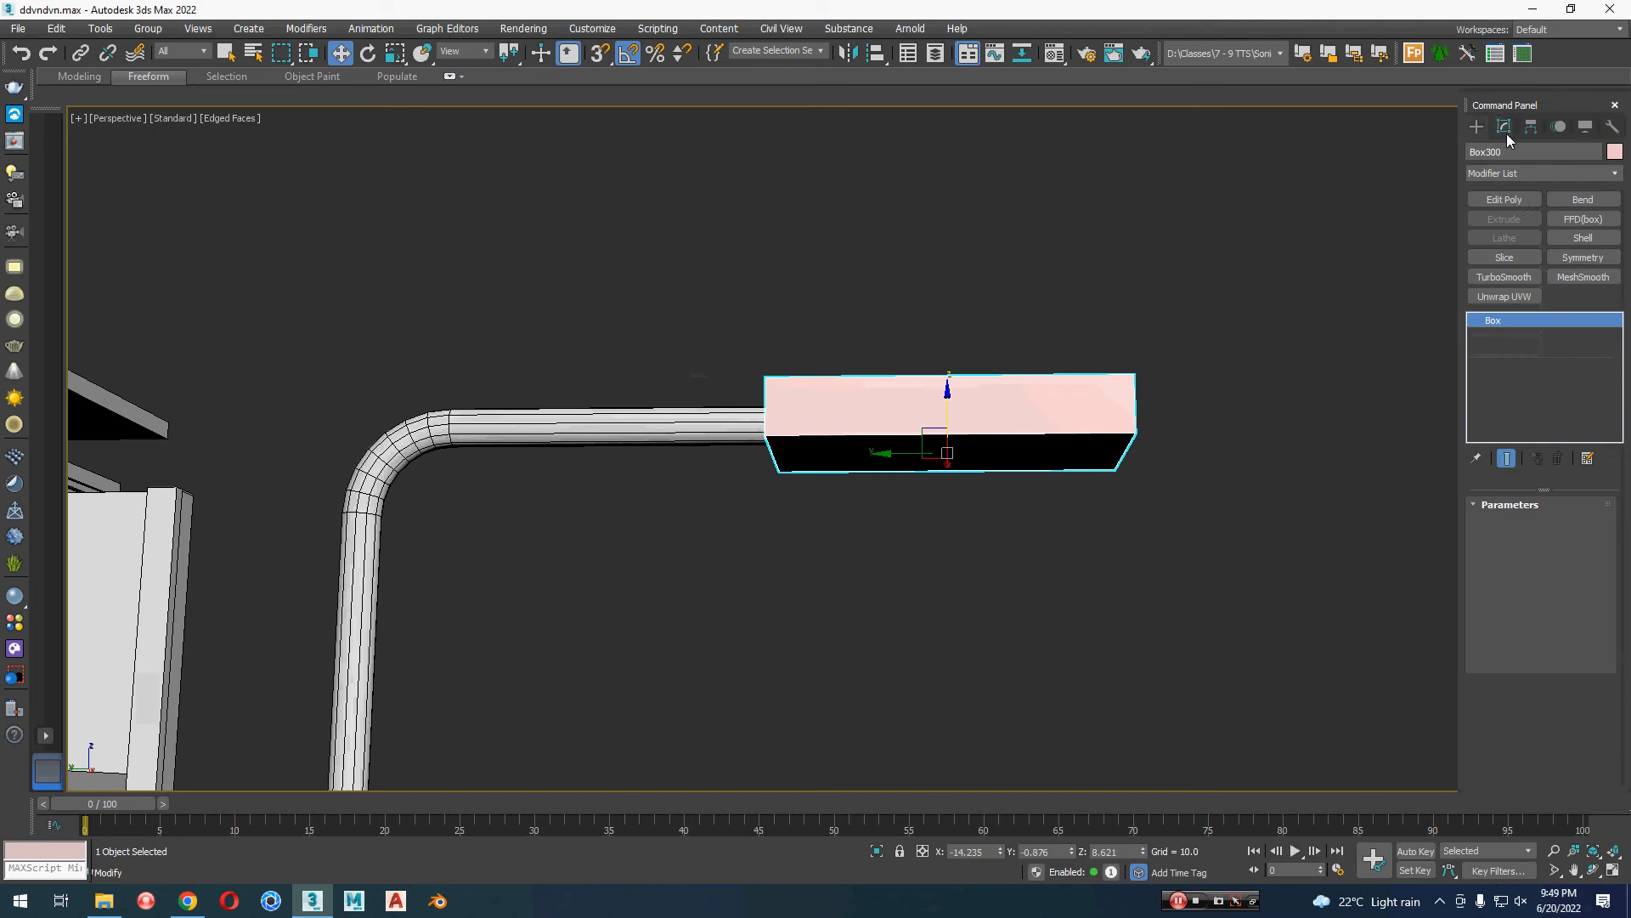
pyautogui.keyDown('alt'); pyautogui.moveTo(1117, 533); pyautogui.dragTo(1074, 542, button='middle'); pyautogui.keyUp('alt')
pyautogui.press('4')
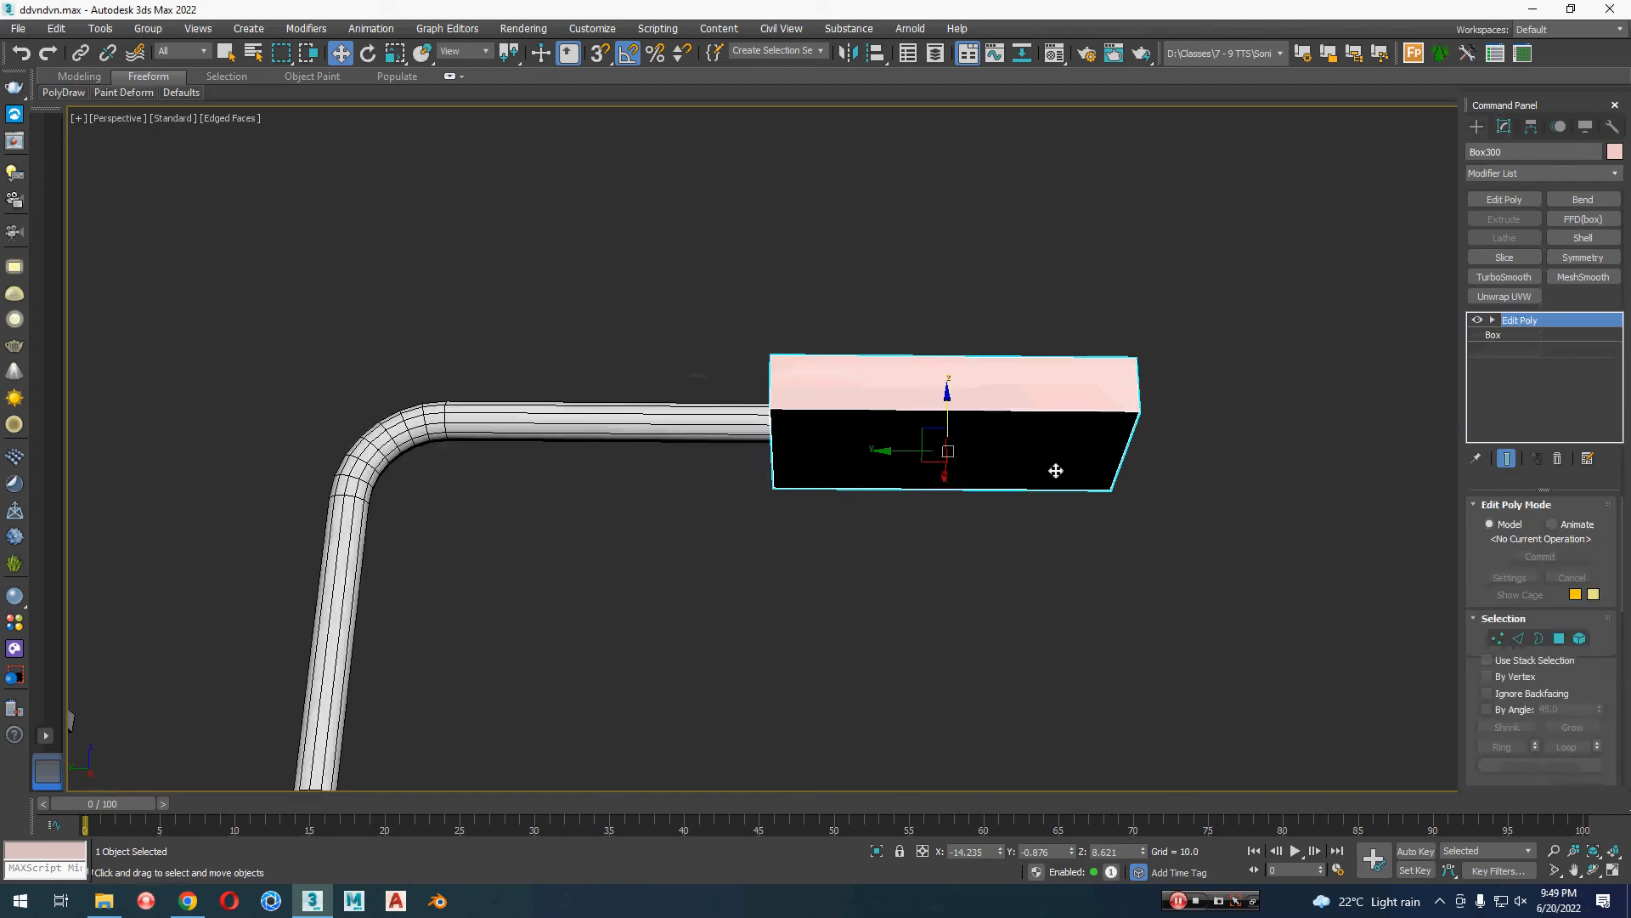
pyautogui.click(1055, 470)
pyautogui.press('Delete')
pyautogui.keyDown('alt'); pyautogui.moveTo(869, 556); pyautogui.dragTo(889, 580, button='middle'); pyautogui.keyUp('alt')
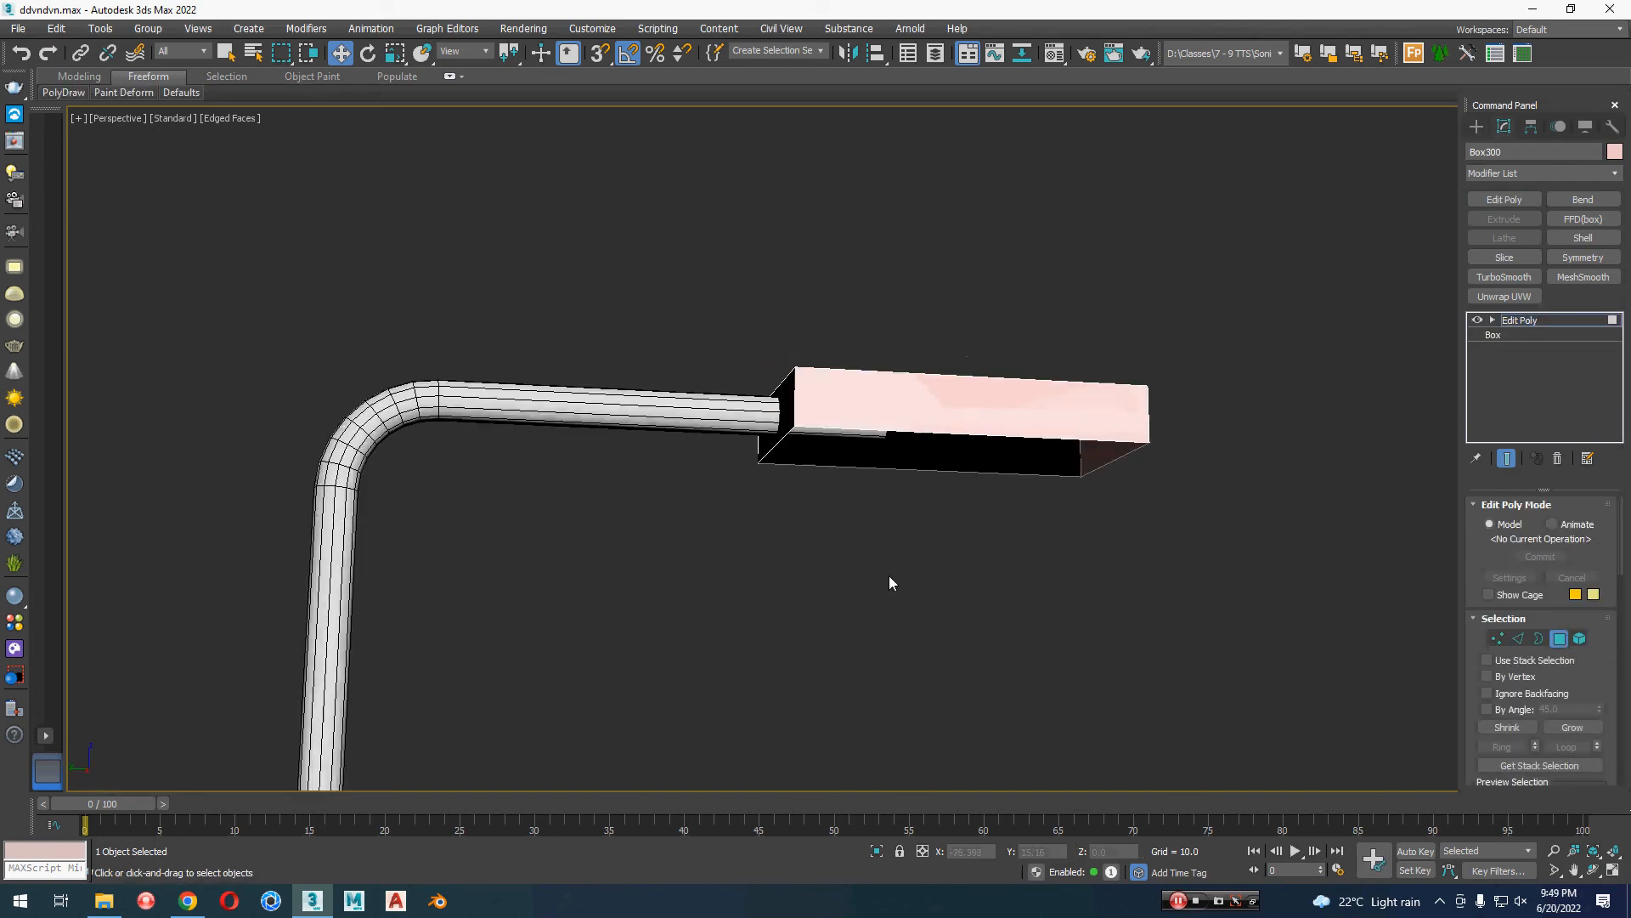
pyautogui.press('2')
pyautogui.click(796, 398)
pyautogui.click(1129, 423)
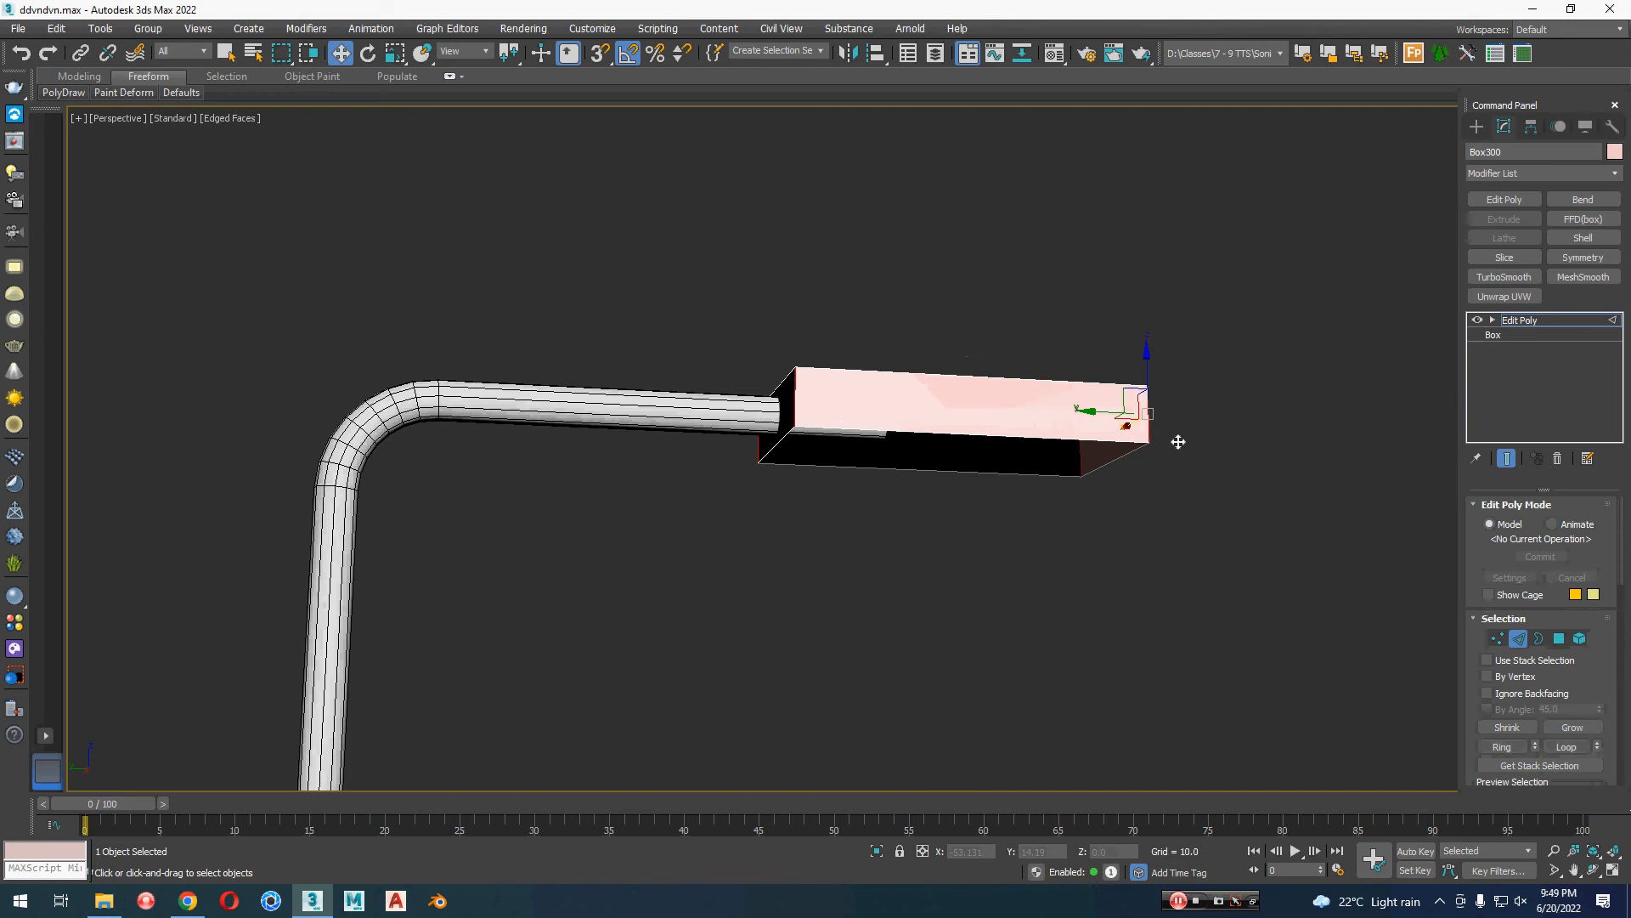
pyautogui.keyDown('alt'); pyautogui.moveTo(1176, 441); pyautogui.dragTo(1143, 634, button='middle'); pyautogui.keyUp('alt')
pyautogui.rightClick(1140, 554)
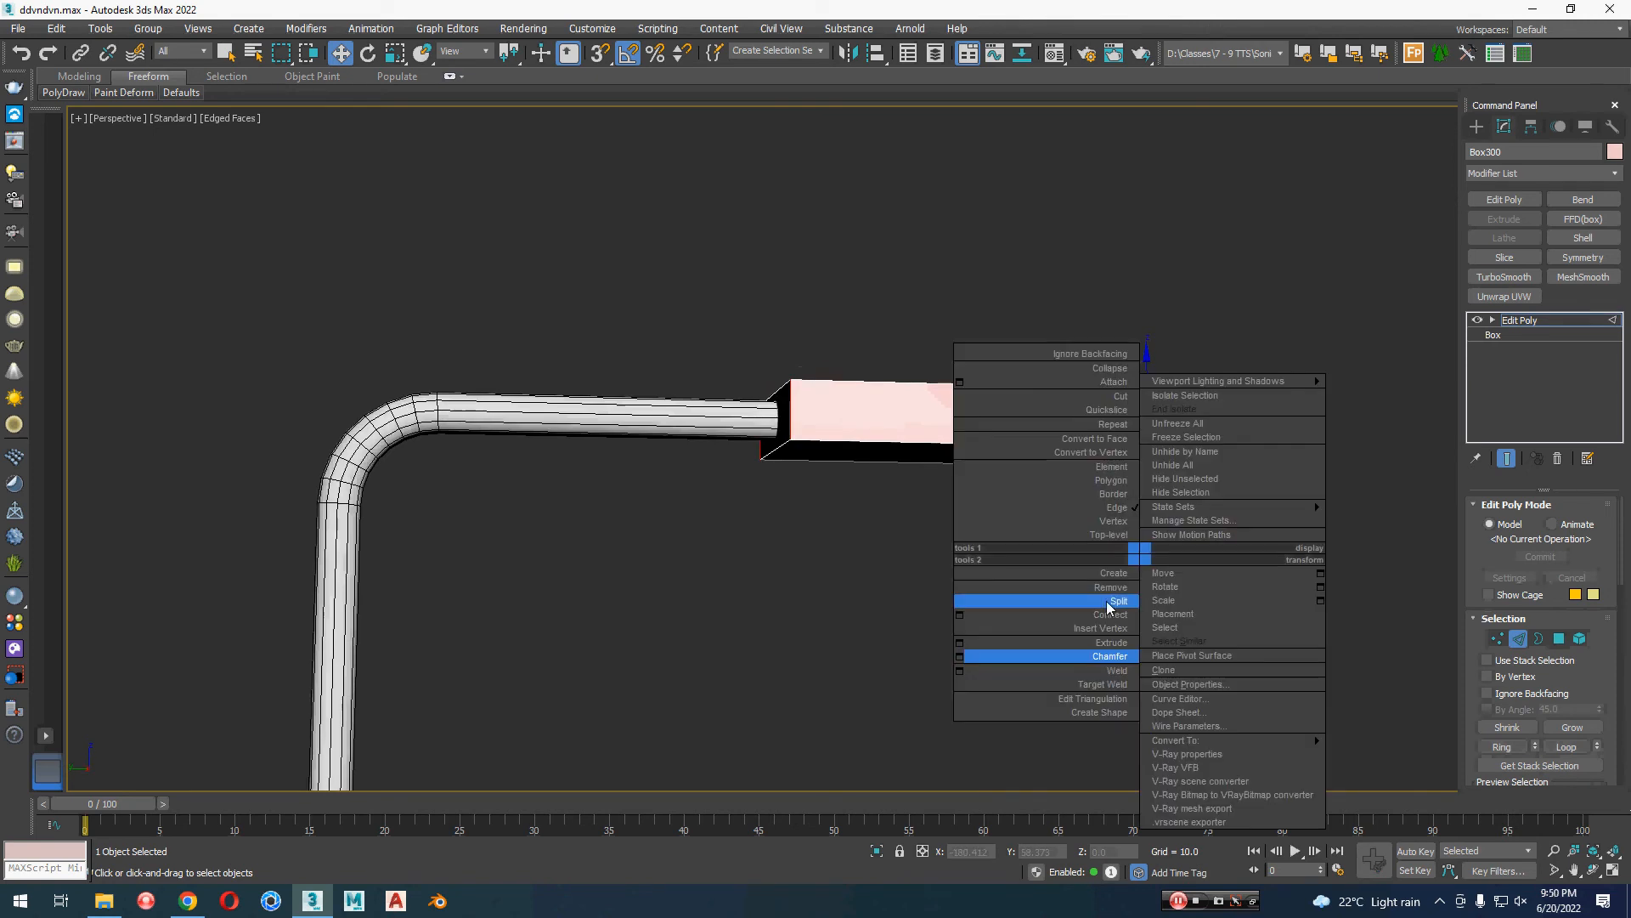
pyautogui.click(959, 657)
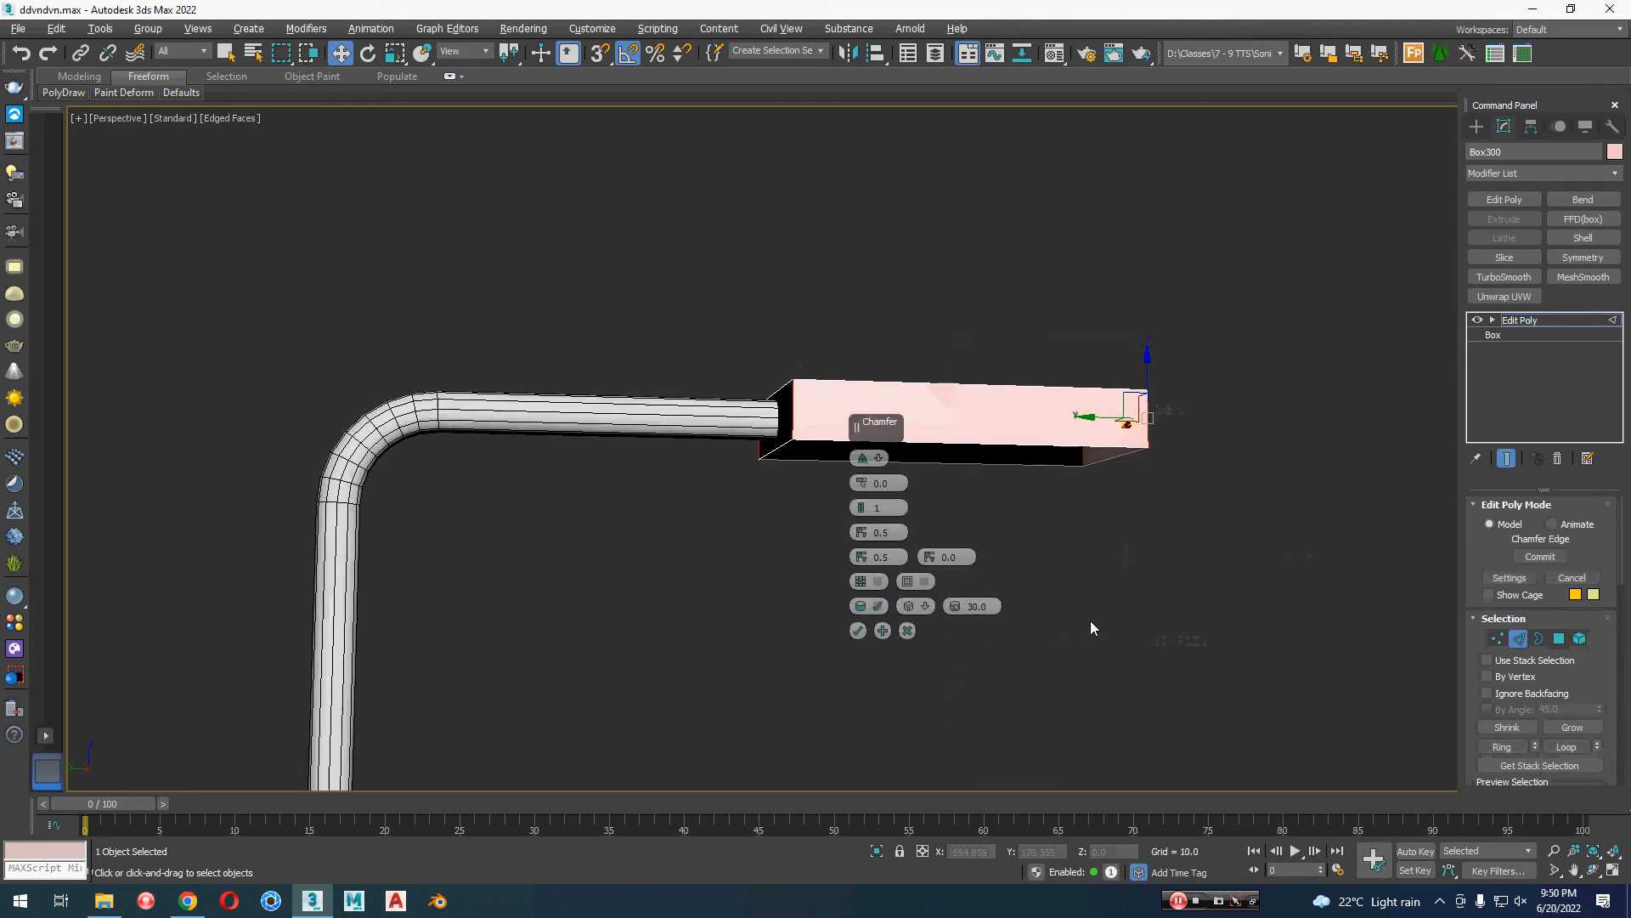
pyautogui.keyDown('alt'); pyautogui.moveTo(1089, 620); pyautogui.dragTo(957, 623, button='middle'); pyautogui.keyUp('alt')
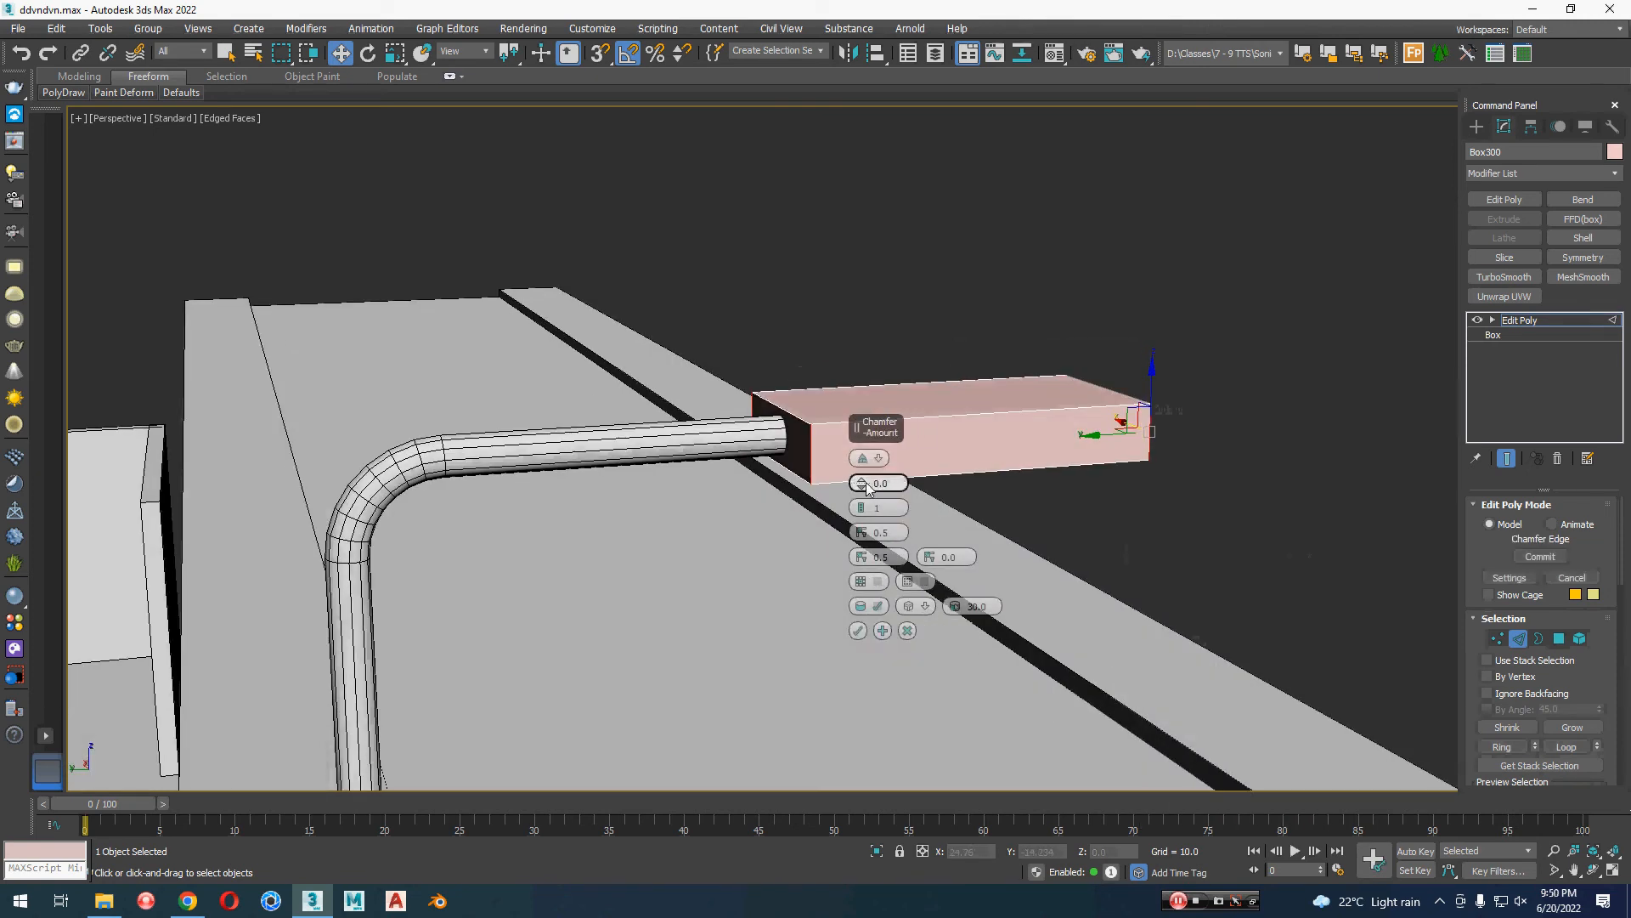
pyautogui.moveTo(865, 482); pyautogui.dragTo(875, 485)
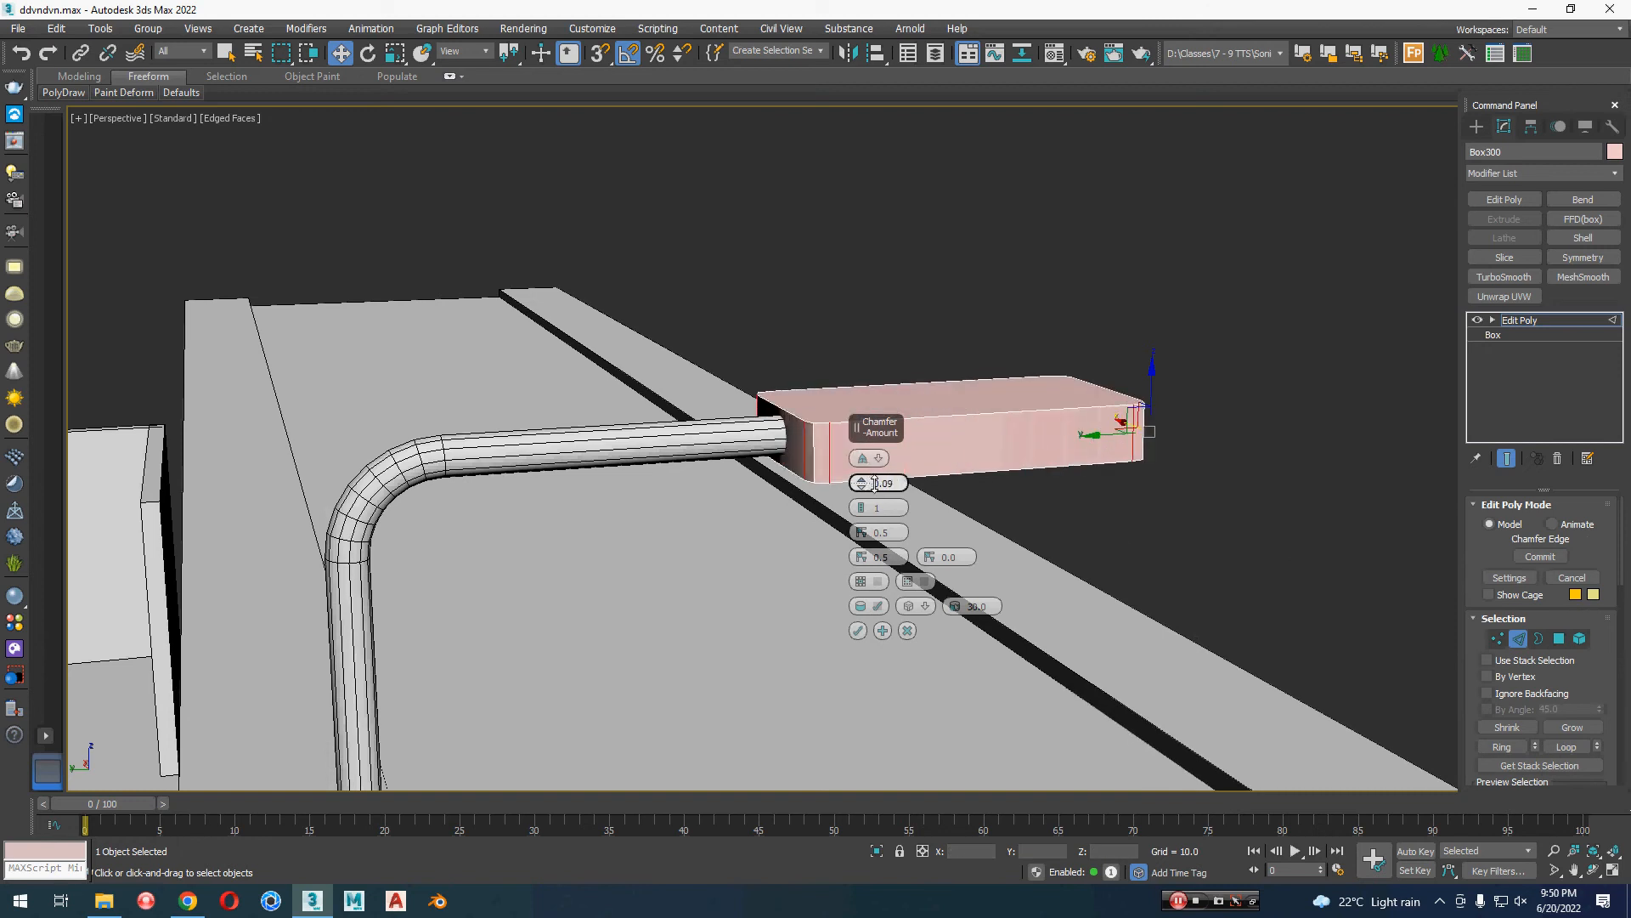
pyautogui.keyDown('alt'); pyautogui.moveTo(1043, 626); pyautogui.dragTo(982, 634, button='middle'); pyautogui.keyUp('alt')
pyautogui.click(907, 631)
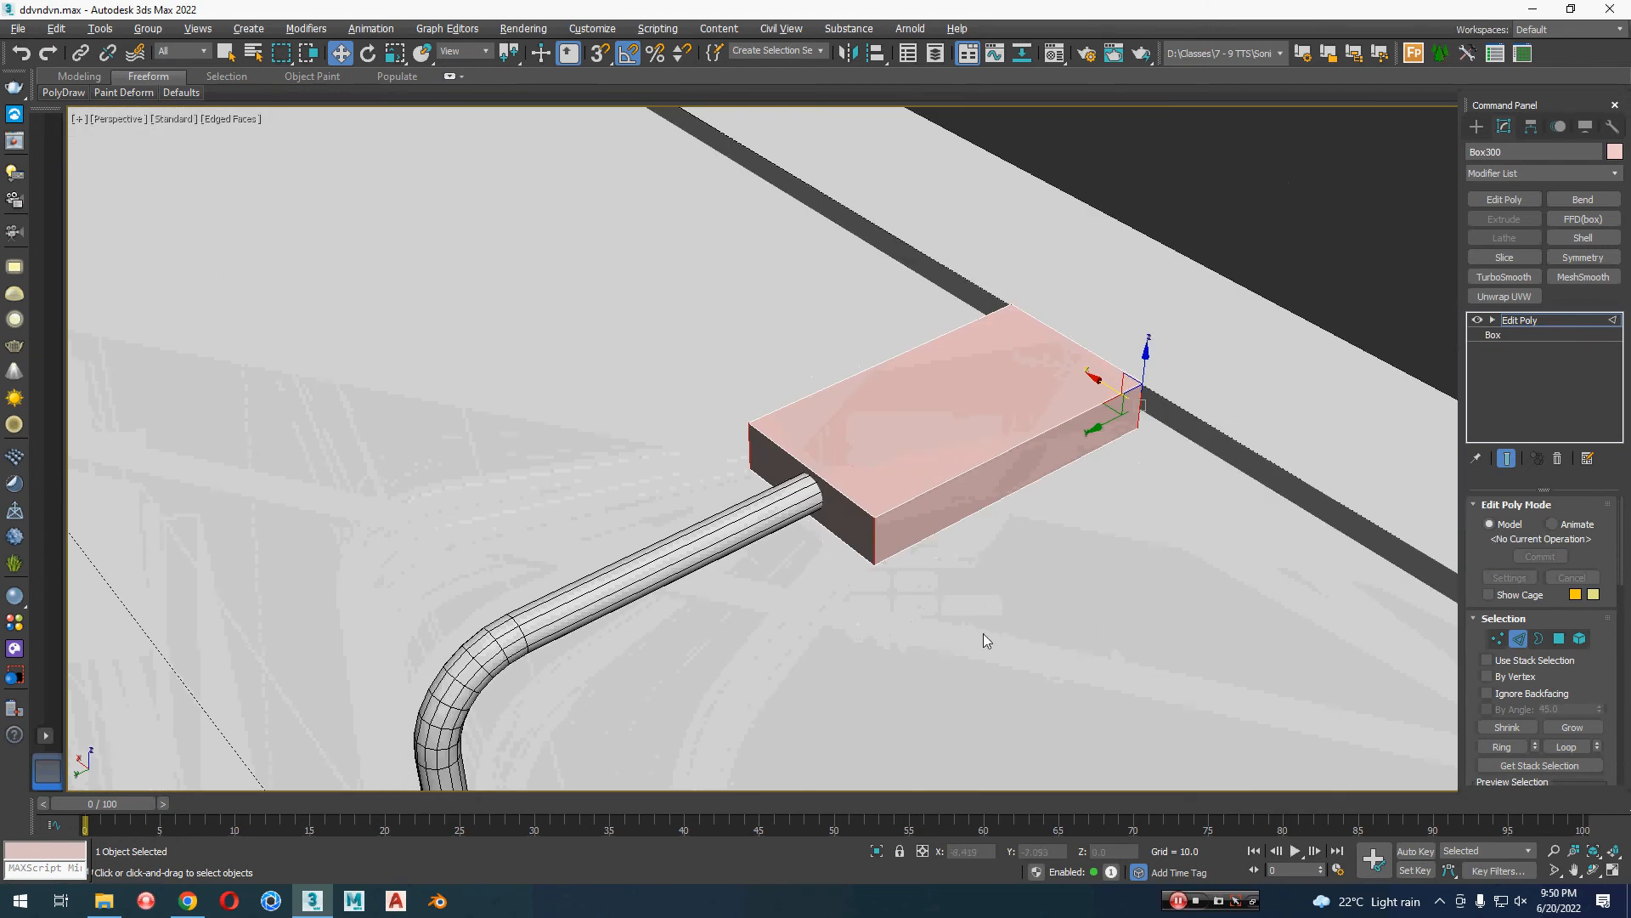
# Step: Chamfer the lamp head's two vertical corner edges at the arm end with amount 0.22 and 0 segments
pyautogui.click(876, 544)
pyautogui.keyDown('alt'); pyautogui.moveTo(879, 595); pyautogui.dragTo(989, 652, button='middle'); pyautogui.keyUp('alt')
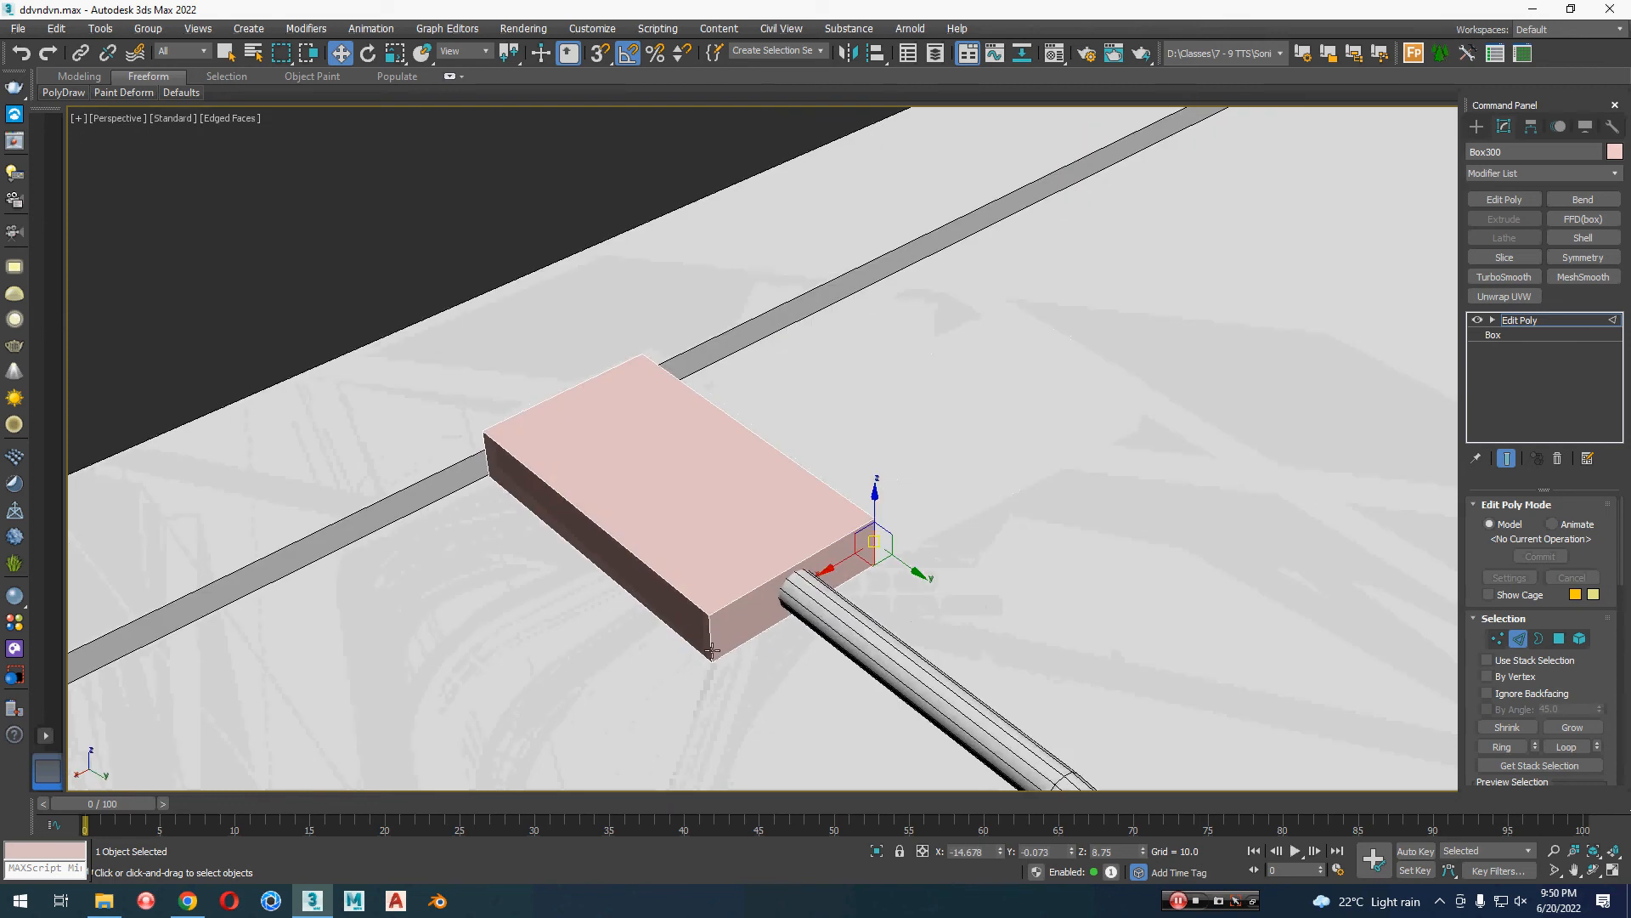
pyautogui.keyDown('ctrl'); pyautogui.click(711, 650); pyautogui.keyUp('ctrl')
pyautogui.keyDown('alt'); pyautogui.moveTo(771, 673); pyautogui.dragTo(823, 685, button='middle'); pyautogui.keyUp('alt')
pyautogui.rightClick(924, 608)
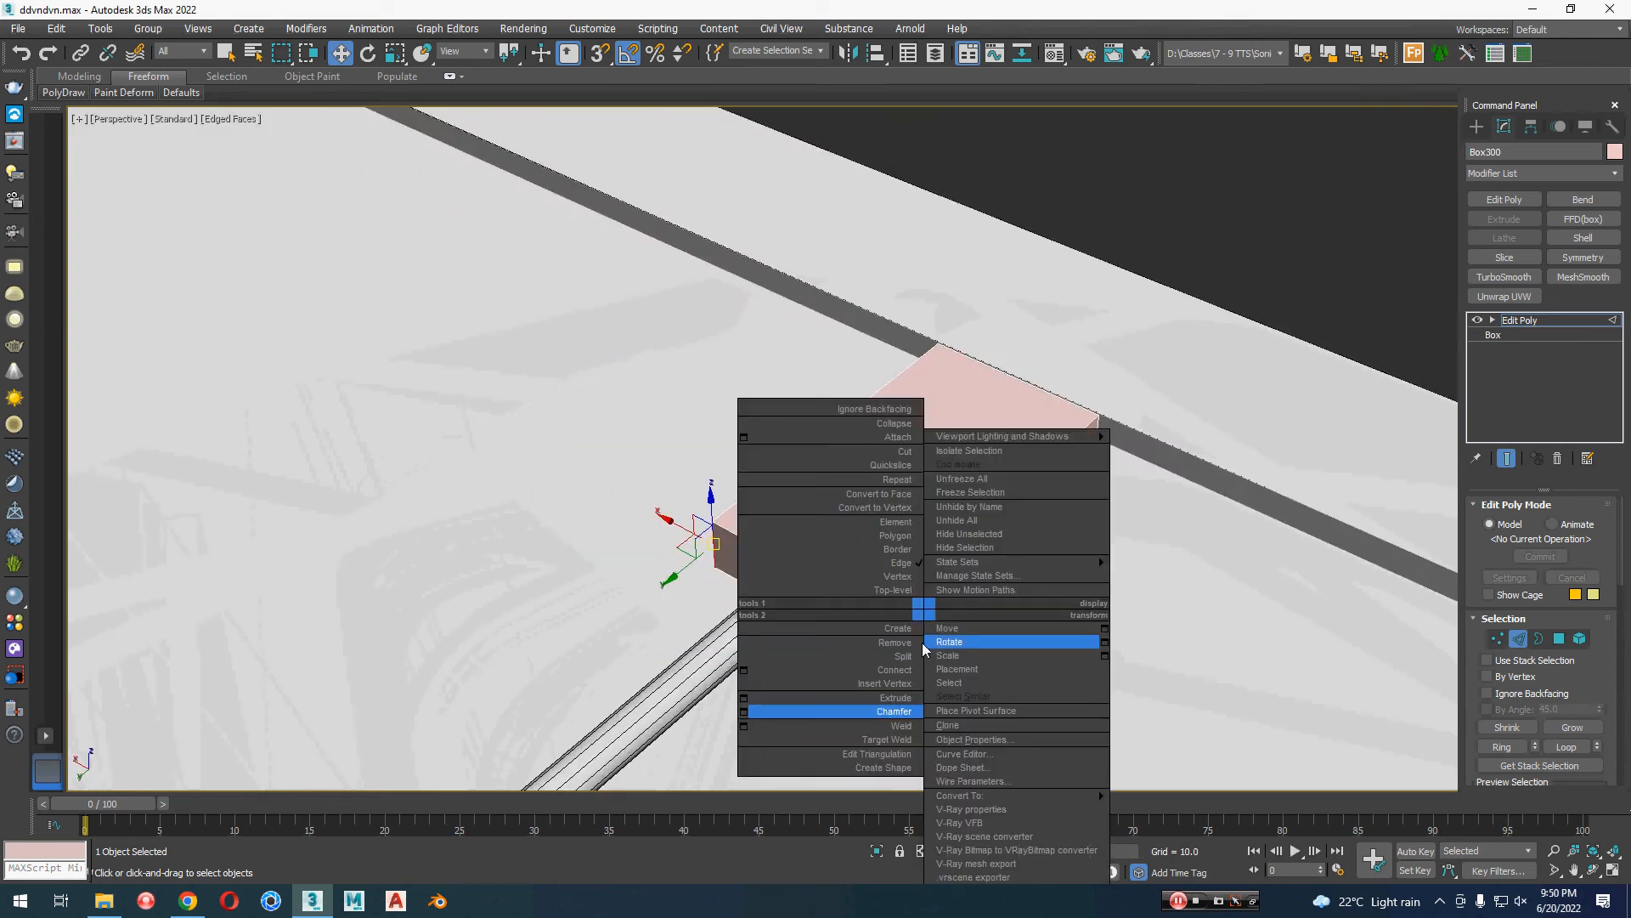
pyautogui.click(771, 711)
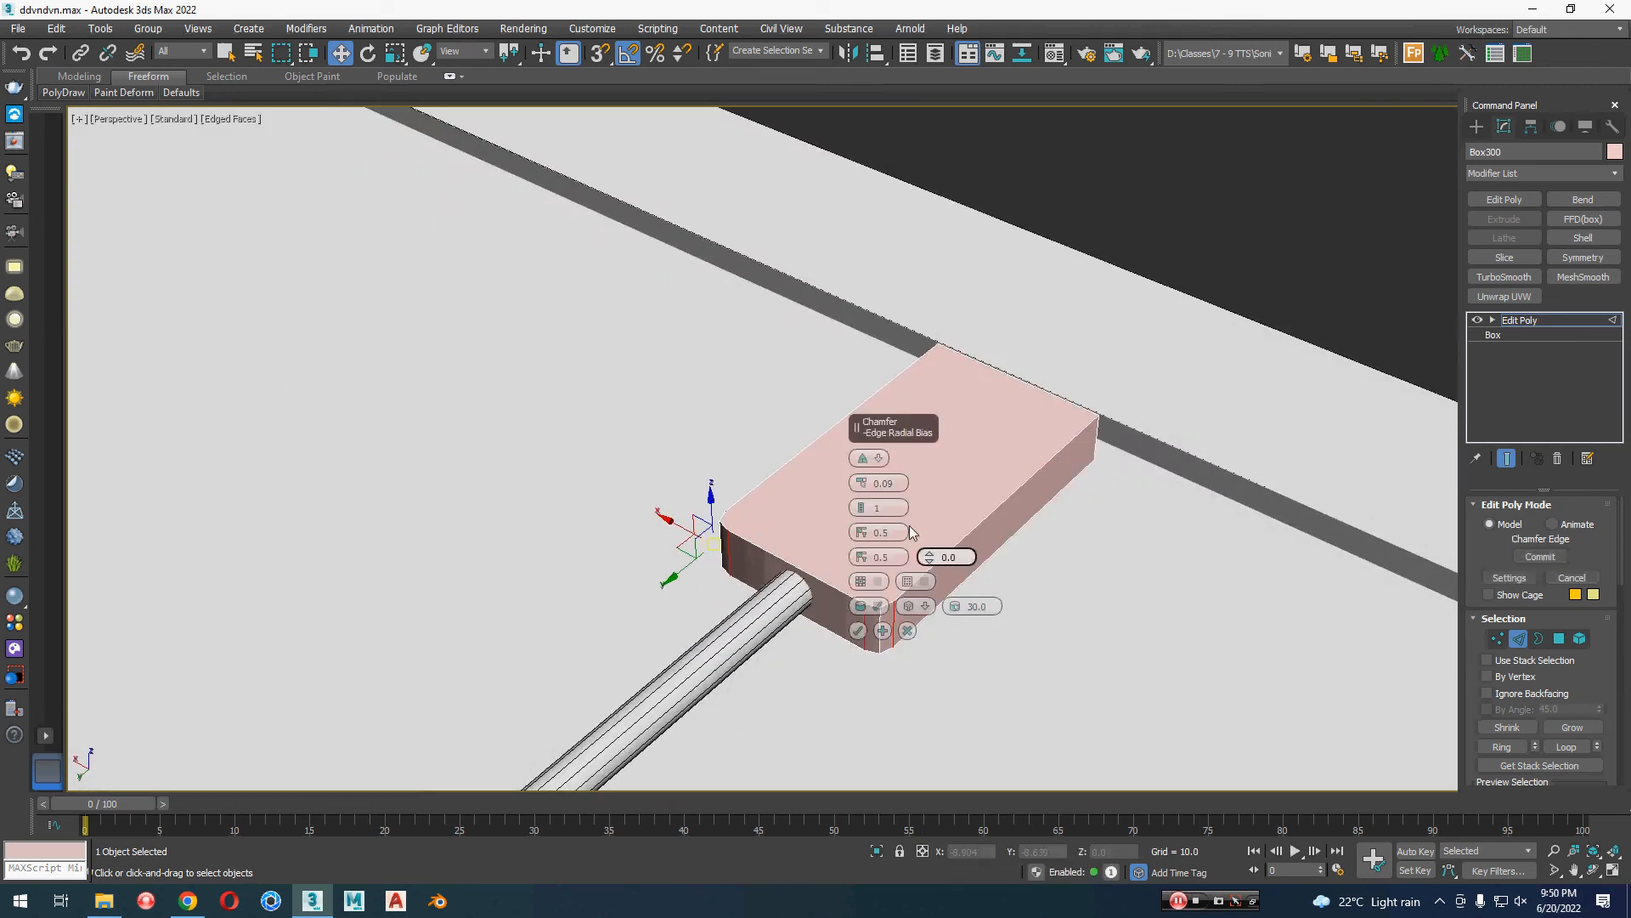
pyautogui.moveTo(870, 437); pyautogui.dragTo(265, 355)
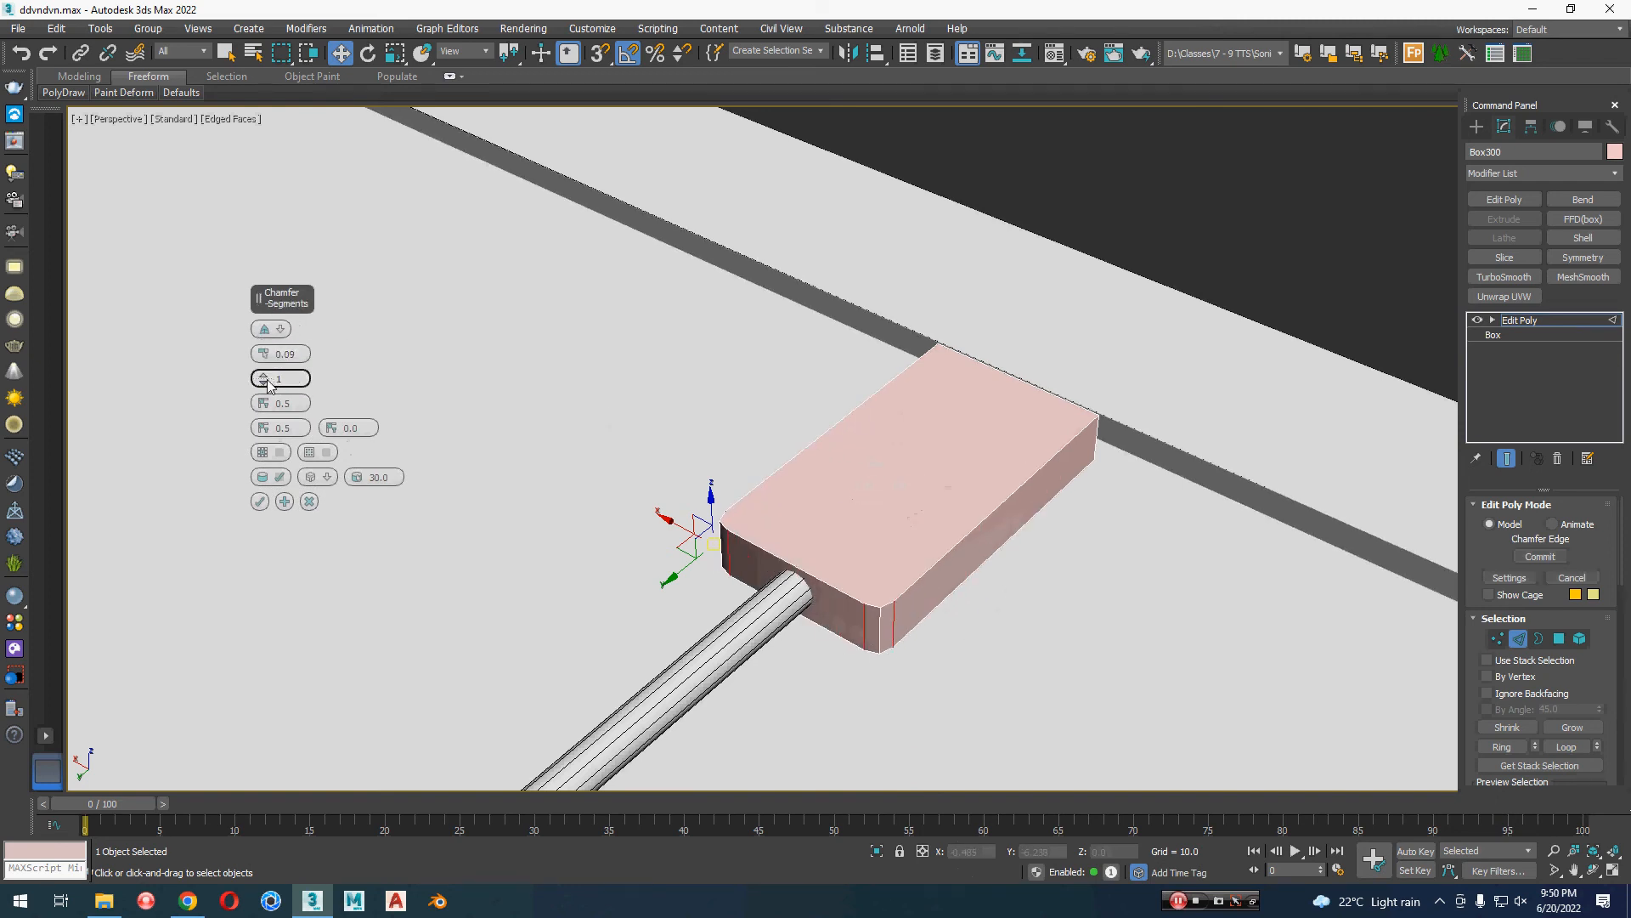
pyautogui.click(269, 384)
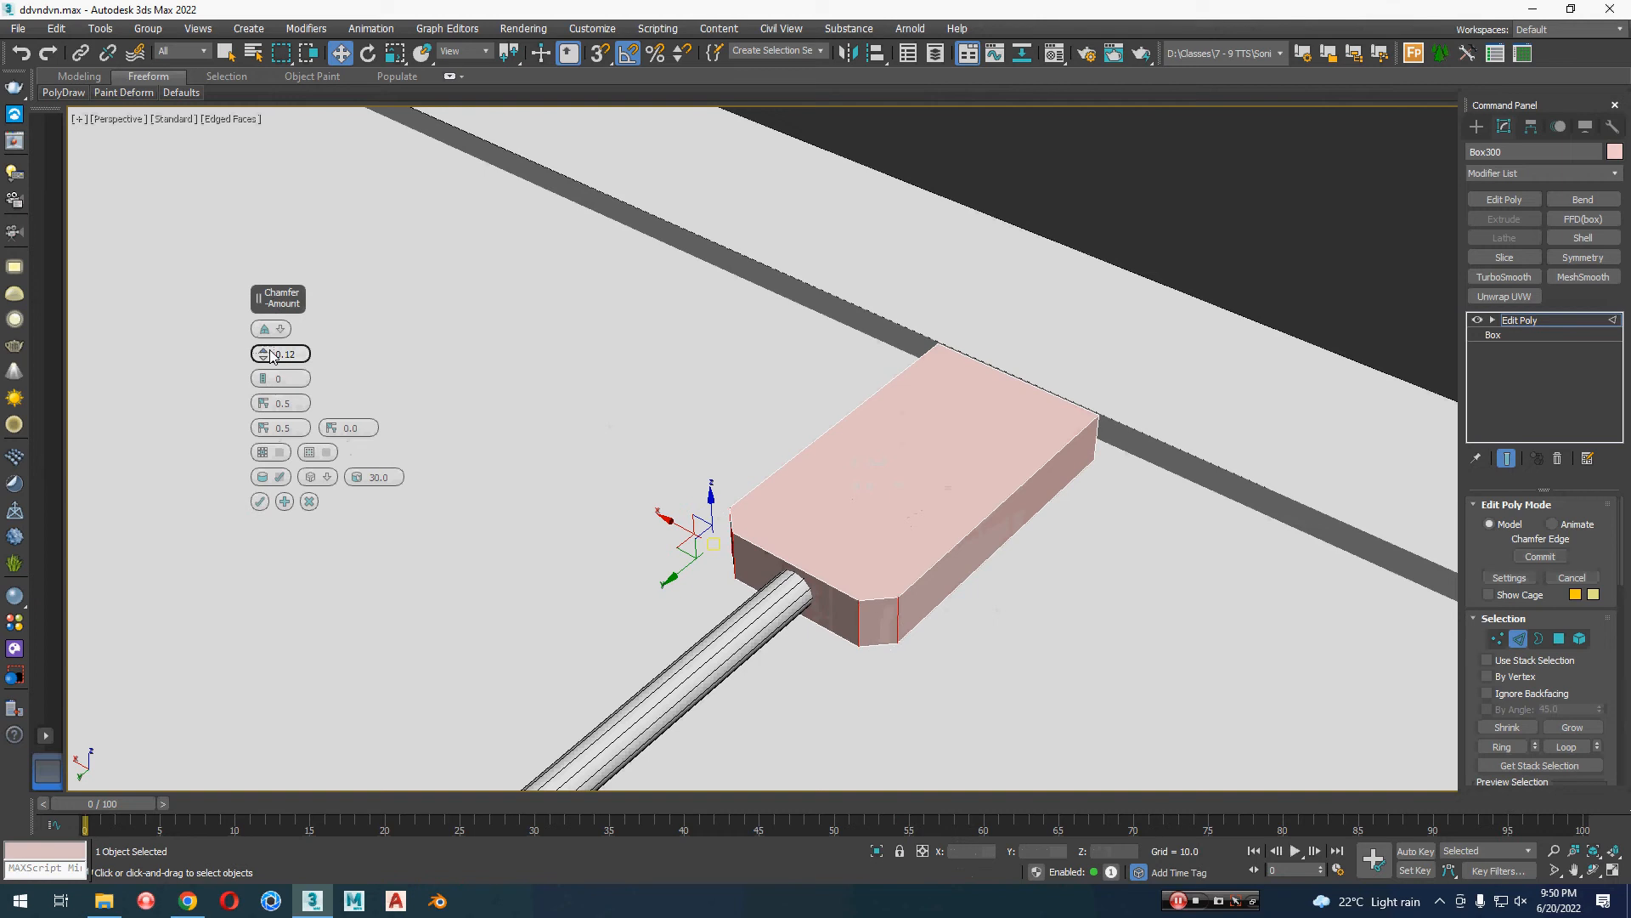
pyautogui.moveTo(272, 356); pyautogui.dragTo(272, 354)
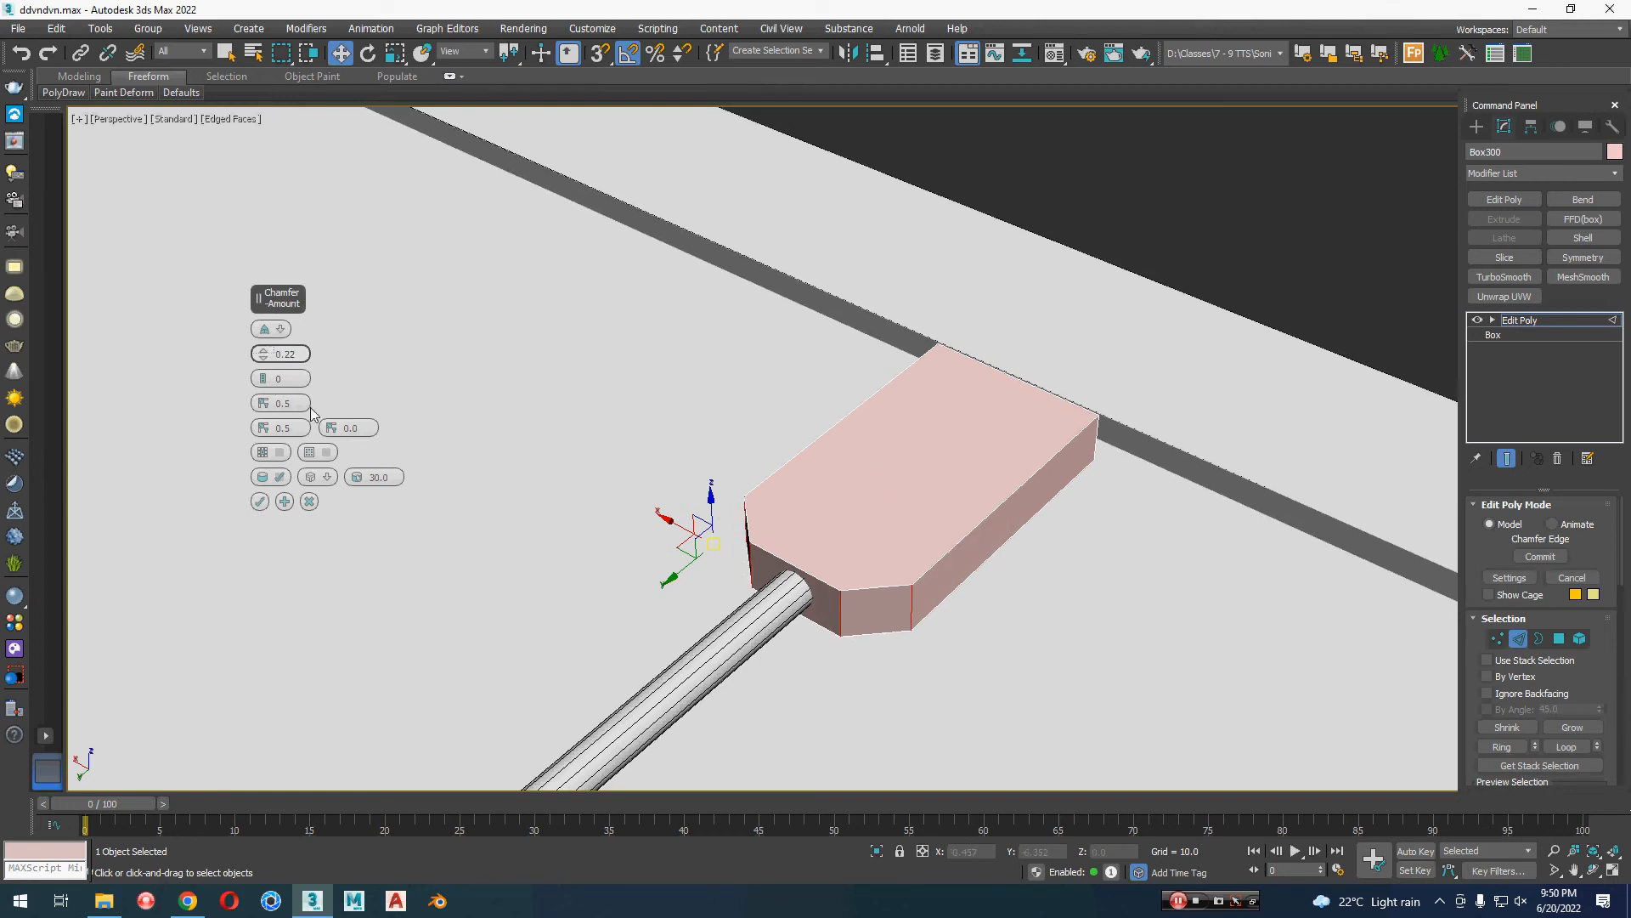
pyautogui.click(260, 501)
# Step: Select the lamp head's vertices at the arm end and scale them narrower along X to taper the head
pyautogui.keyDown('alt'); pyautogui.moveTo(355, 537); pyautogui.dragTo(909, 703, button='middle'); pyautogui.keyUp('alt')
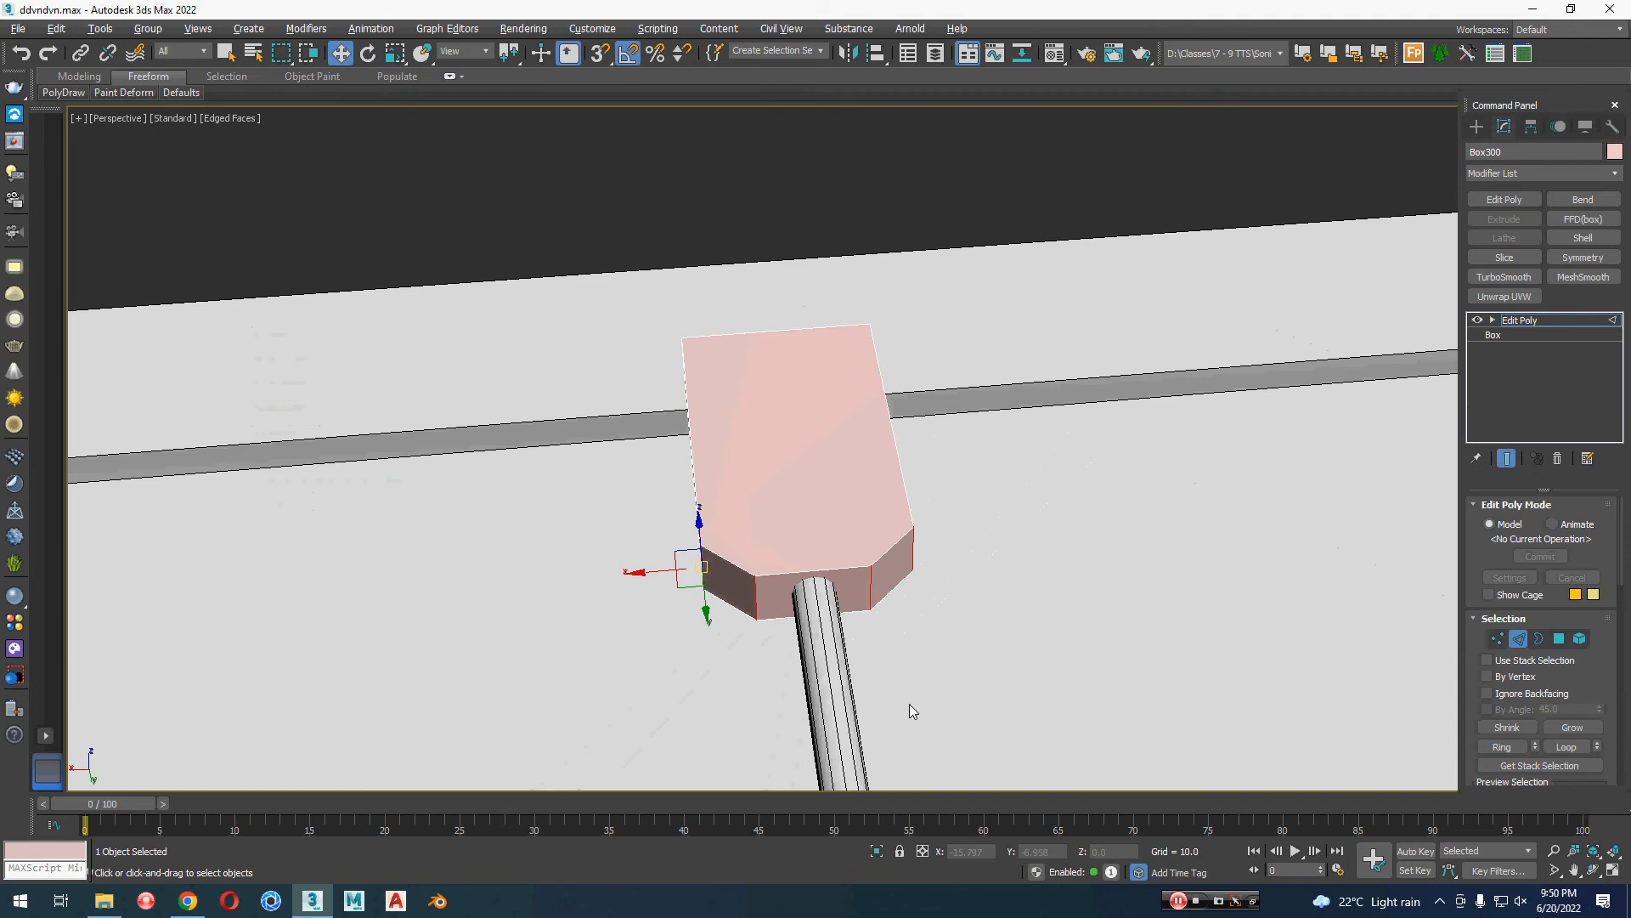
pyautogui.press('1')
pyautogui.moveTo(1011, 502); pyautogui.dragTo(600, 721)
pyautogui.press('r')
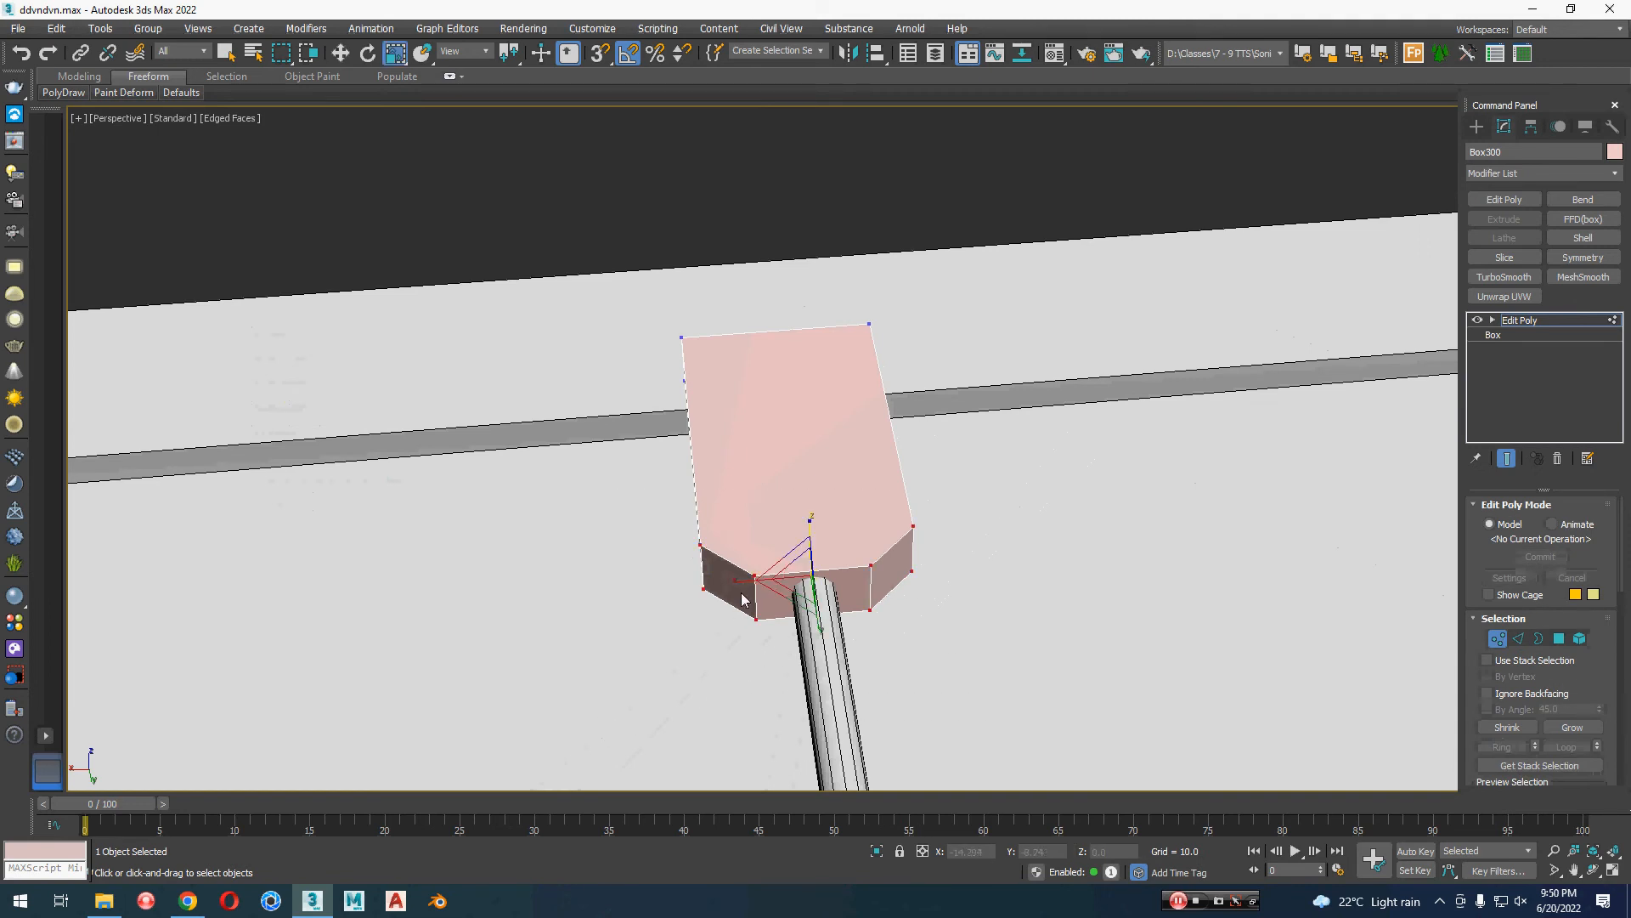
pyautogui.moveTo(738, 581); pyautogui.dragTo(762, 611)
# Step: Chamfer the two vertical corner edges at the lamp head's free end with amount 0.43 and 3 segments
pyautogui.keyDown('alt'); pyautogui.moveTo(762, 612); pyautogui.dragTo(929, 681, button='middle'); pyautogui.keyUp('alt')
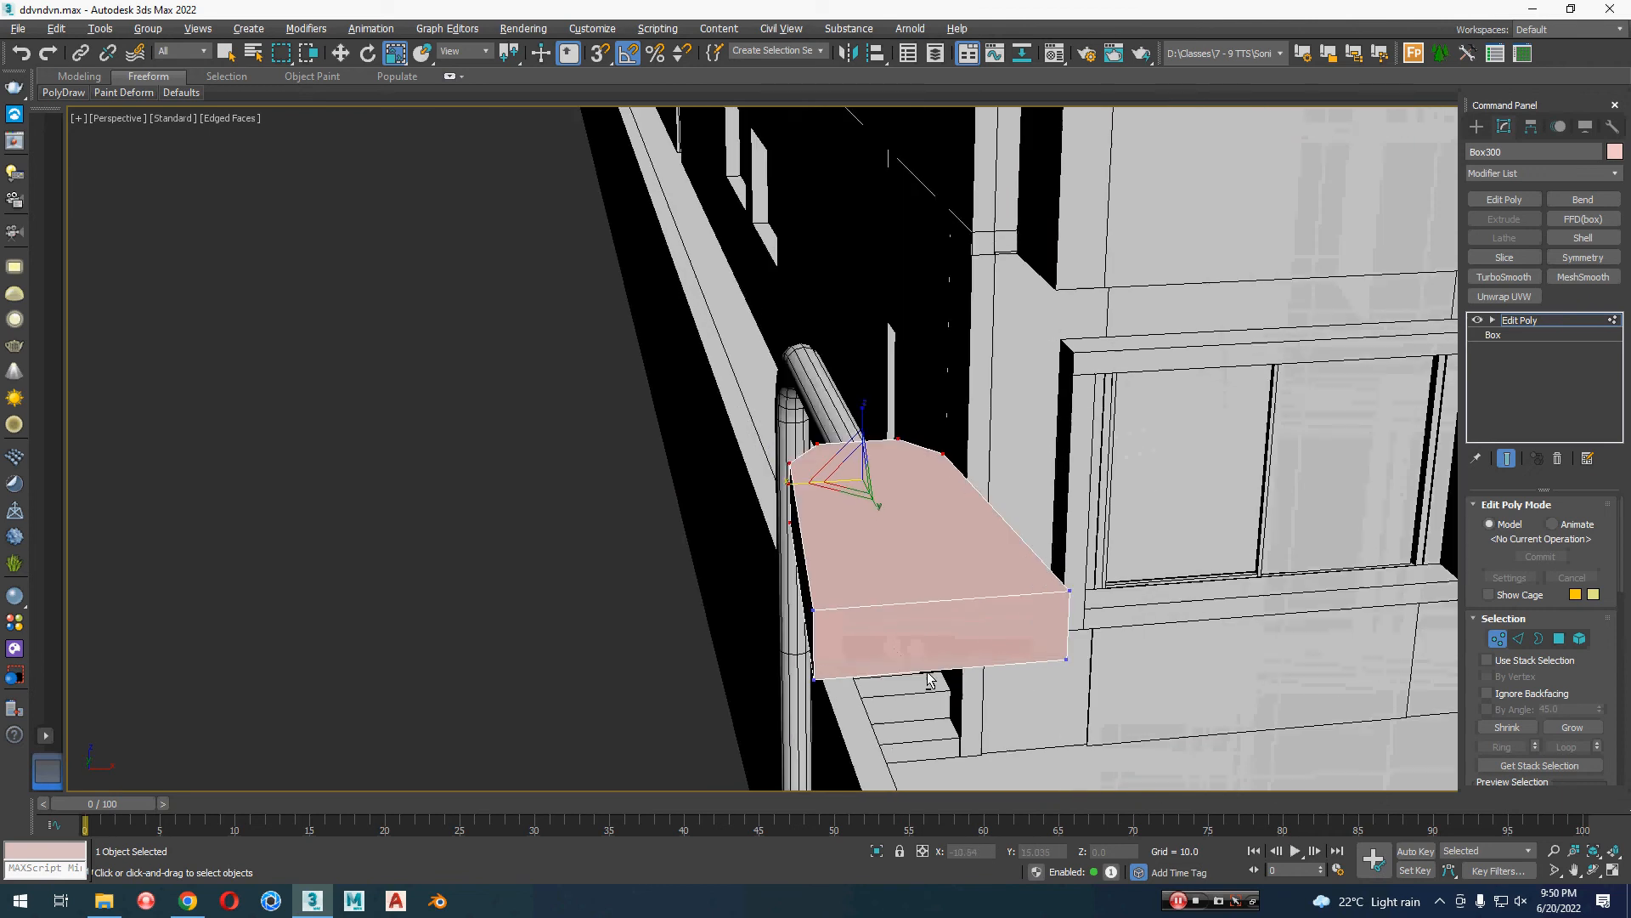
pyautogui.press('2')
pyautogui.click(816, 643)
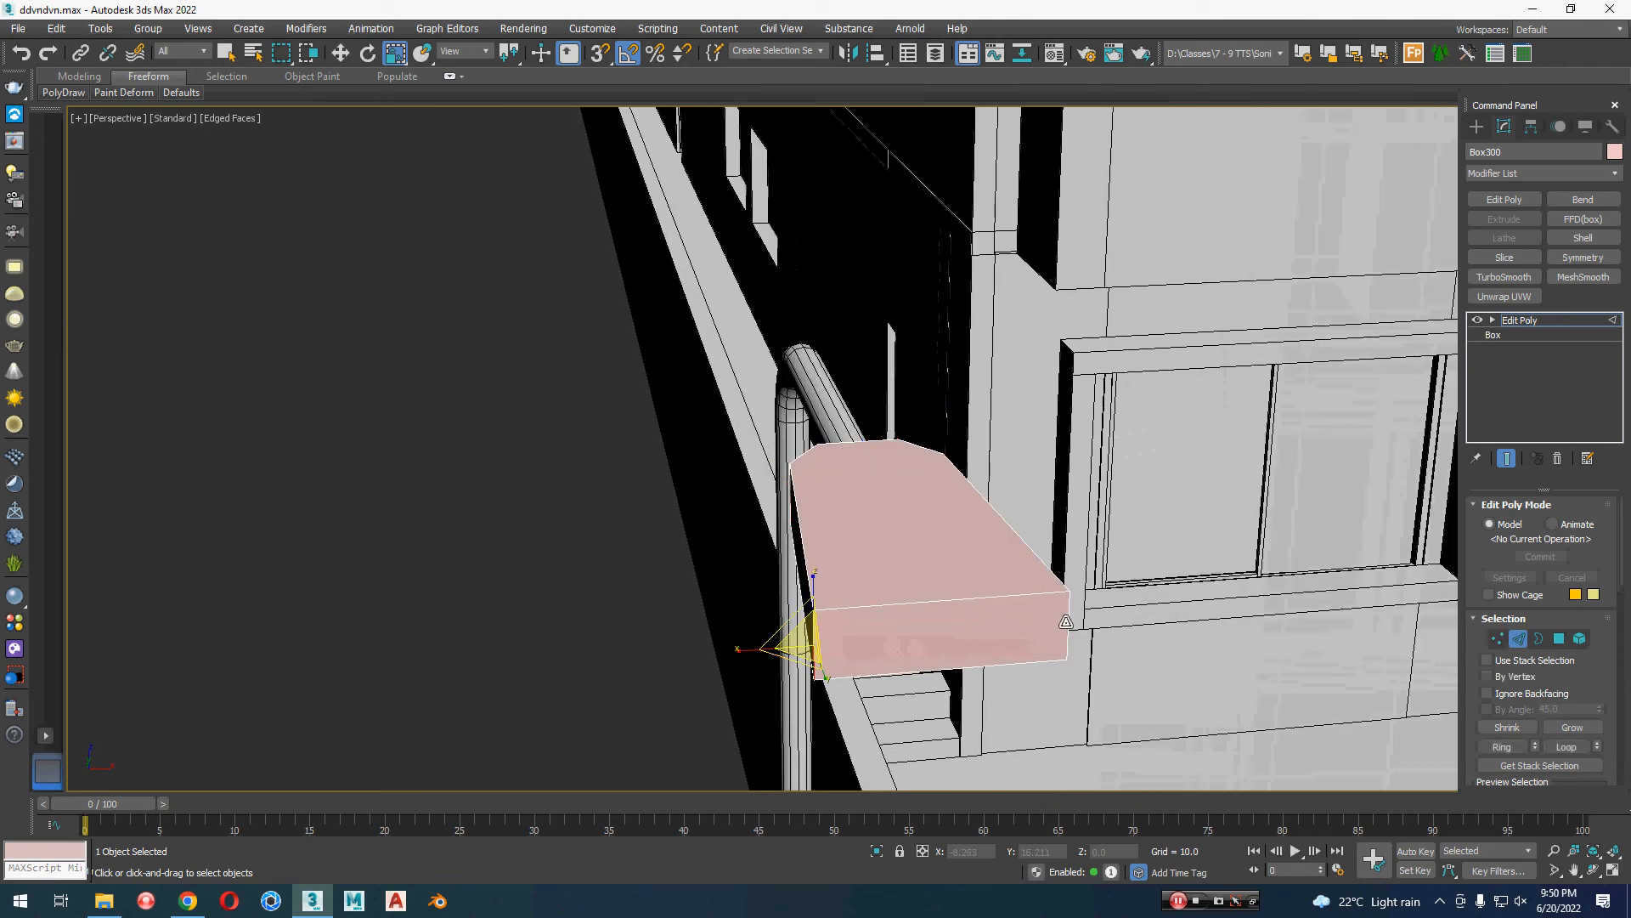
pyautogui.keyDown('alt'); pyautogui.moveTo(1066, 622); pyautogui.dragTo(955, 600, button='middle'); pyautogui.keyUp('alt')
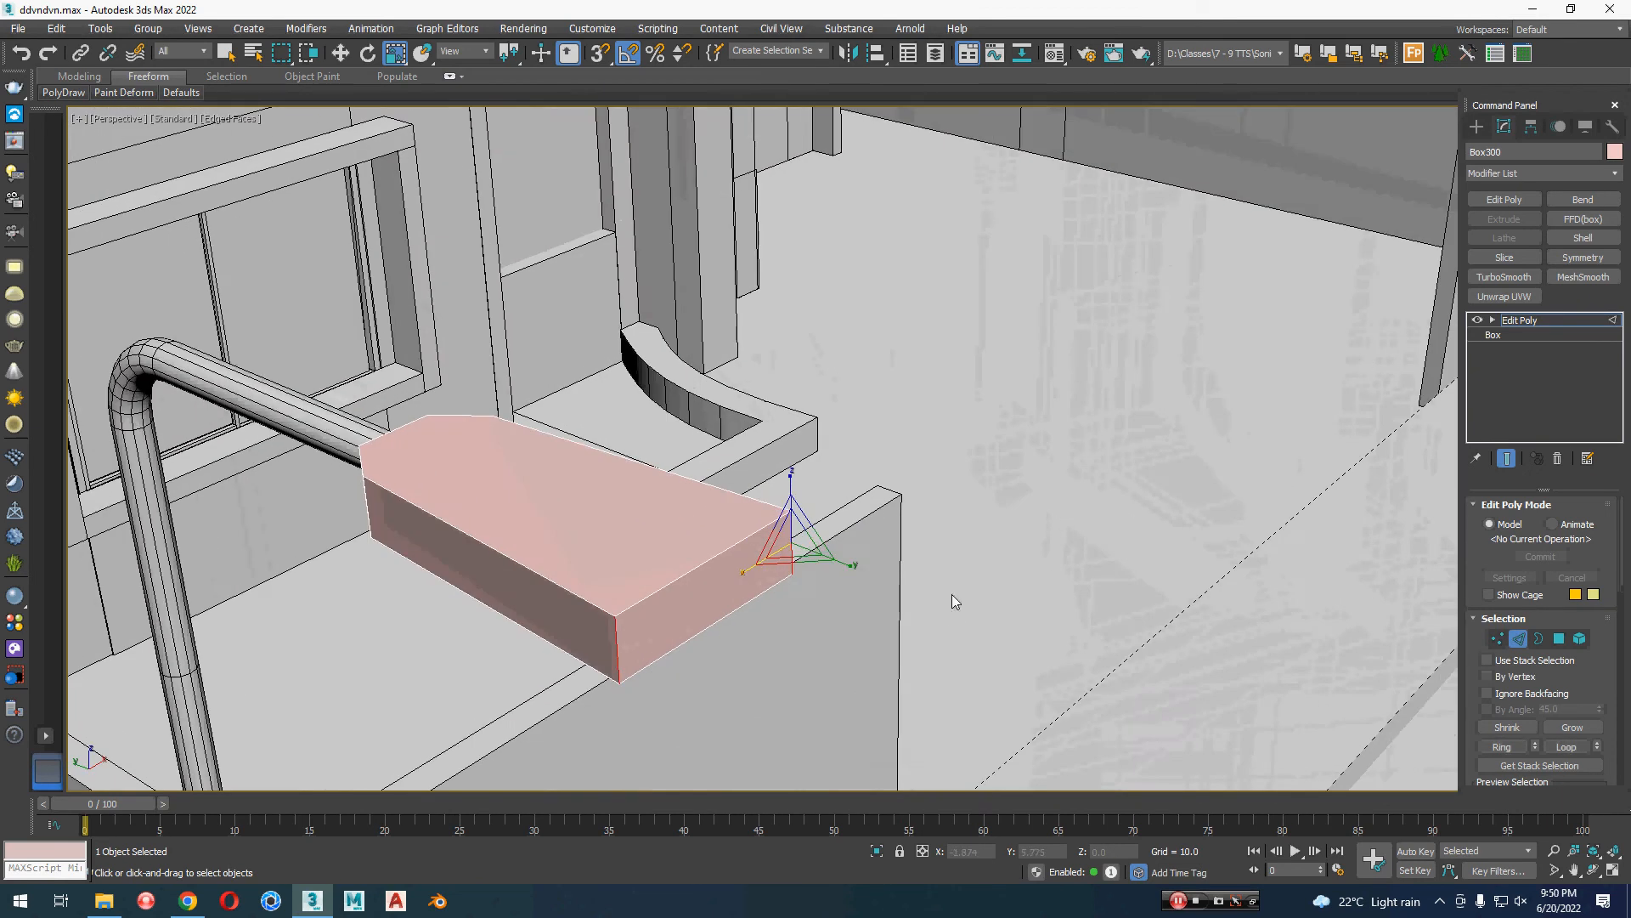
pyautogui.rightClick(951, 593)
pyautogui.click(763, 692)
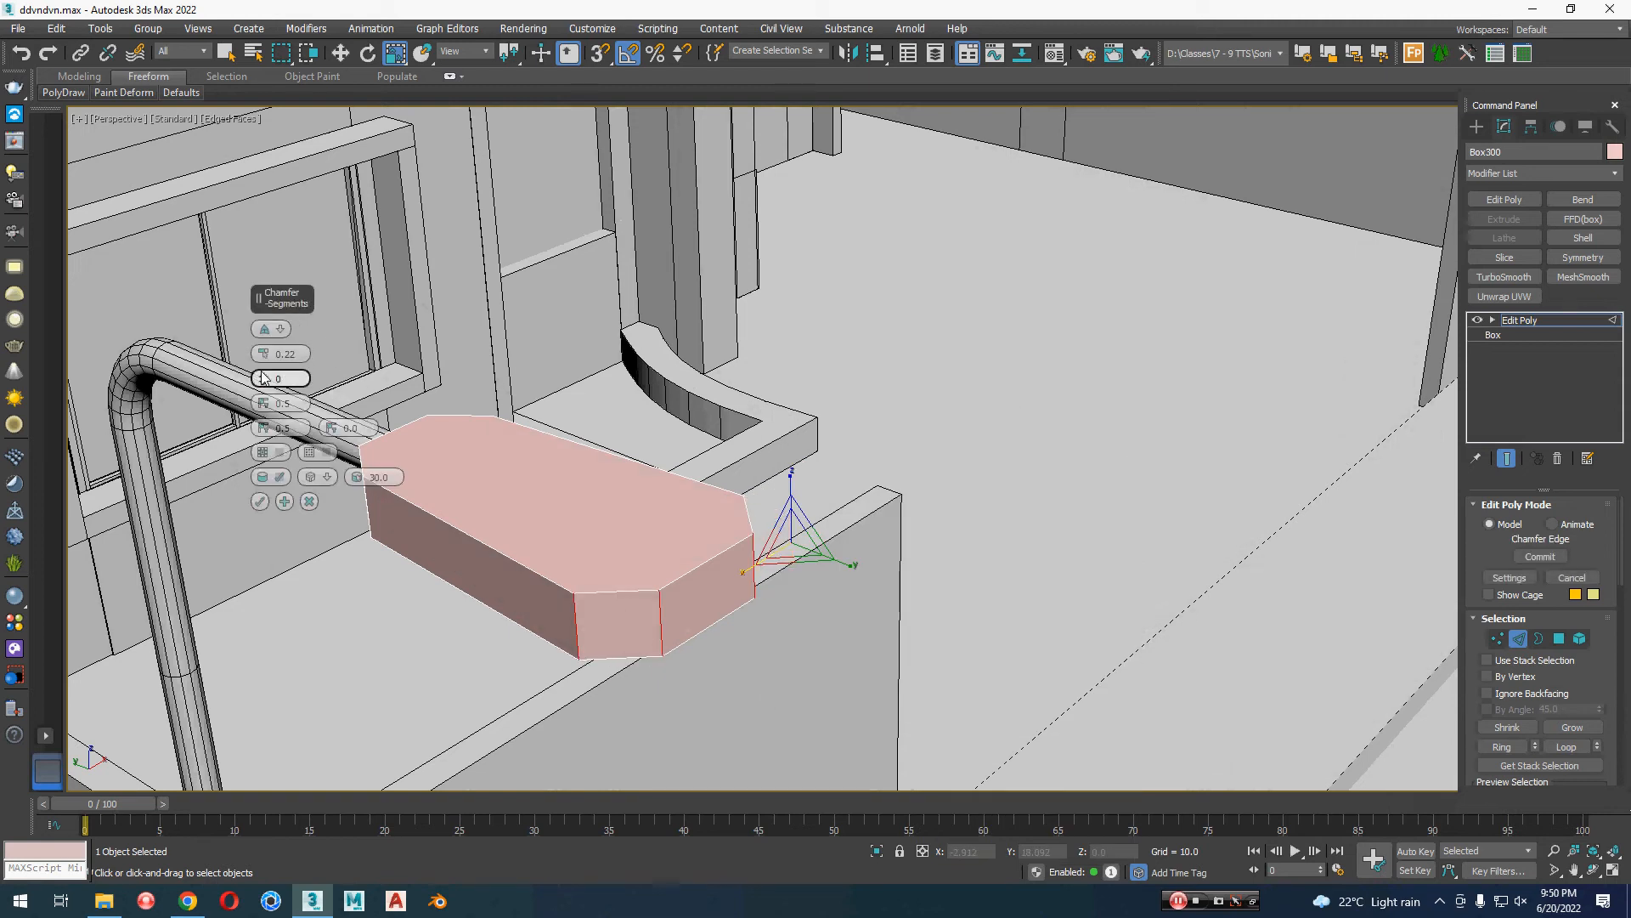
pyautogui.moveTo(263, 379); pyautogui.dragTo(262, 365)
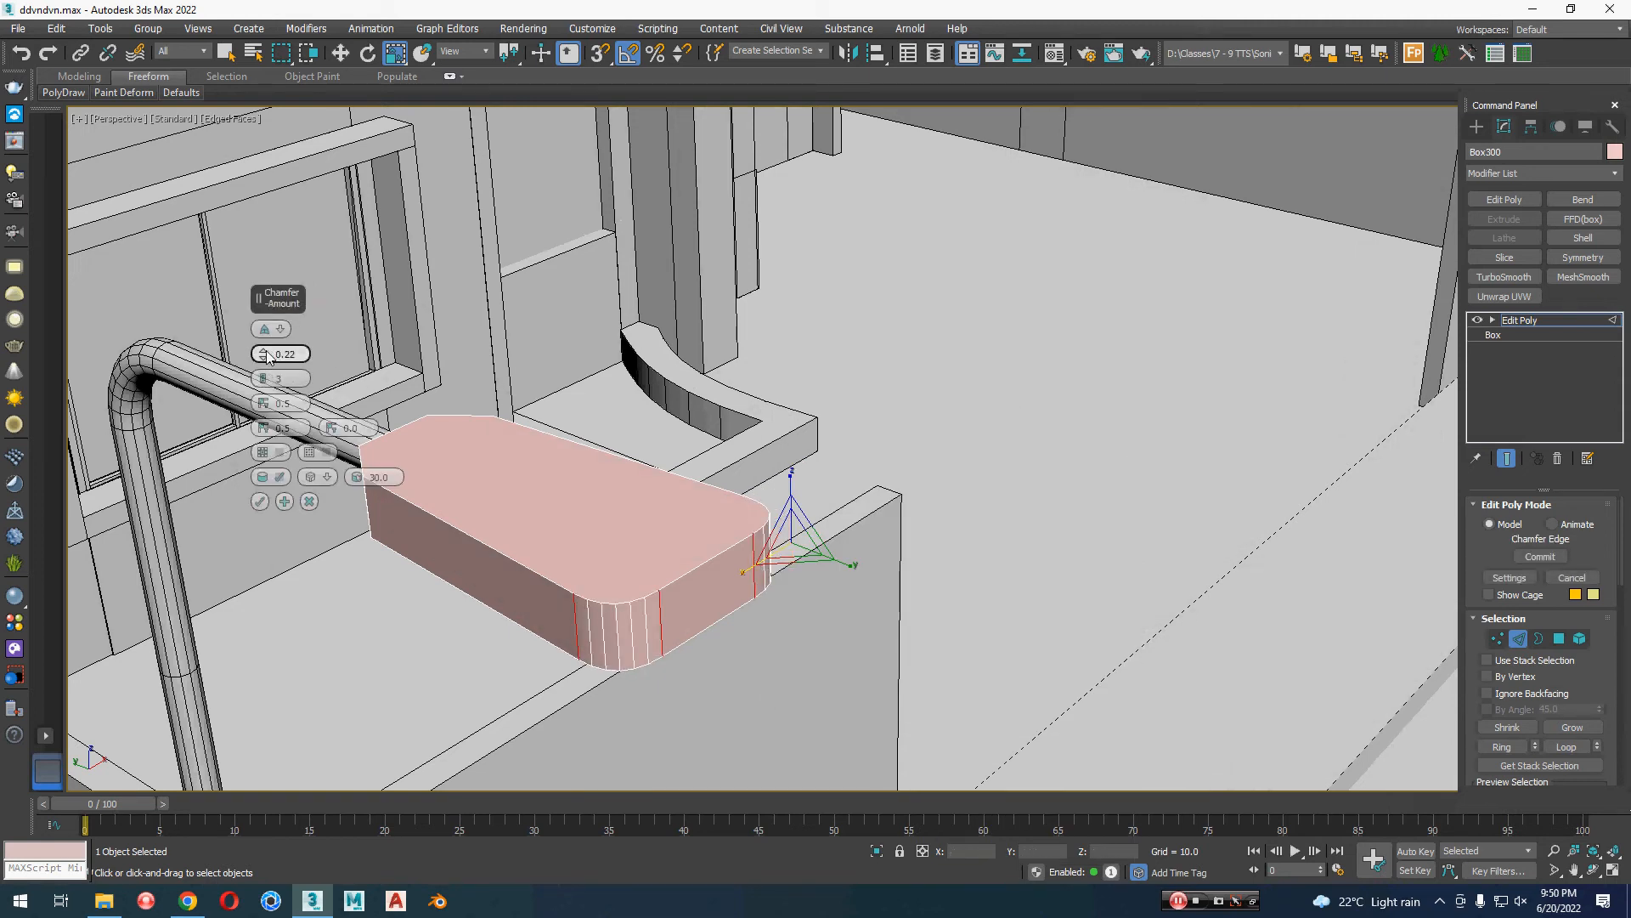
pyautogui.moveTo(267, 354); pyautogui.dragTo(268, 351)
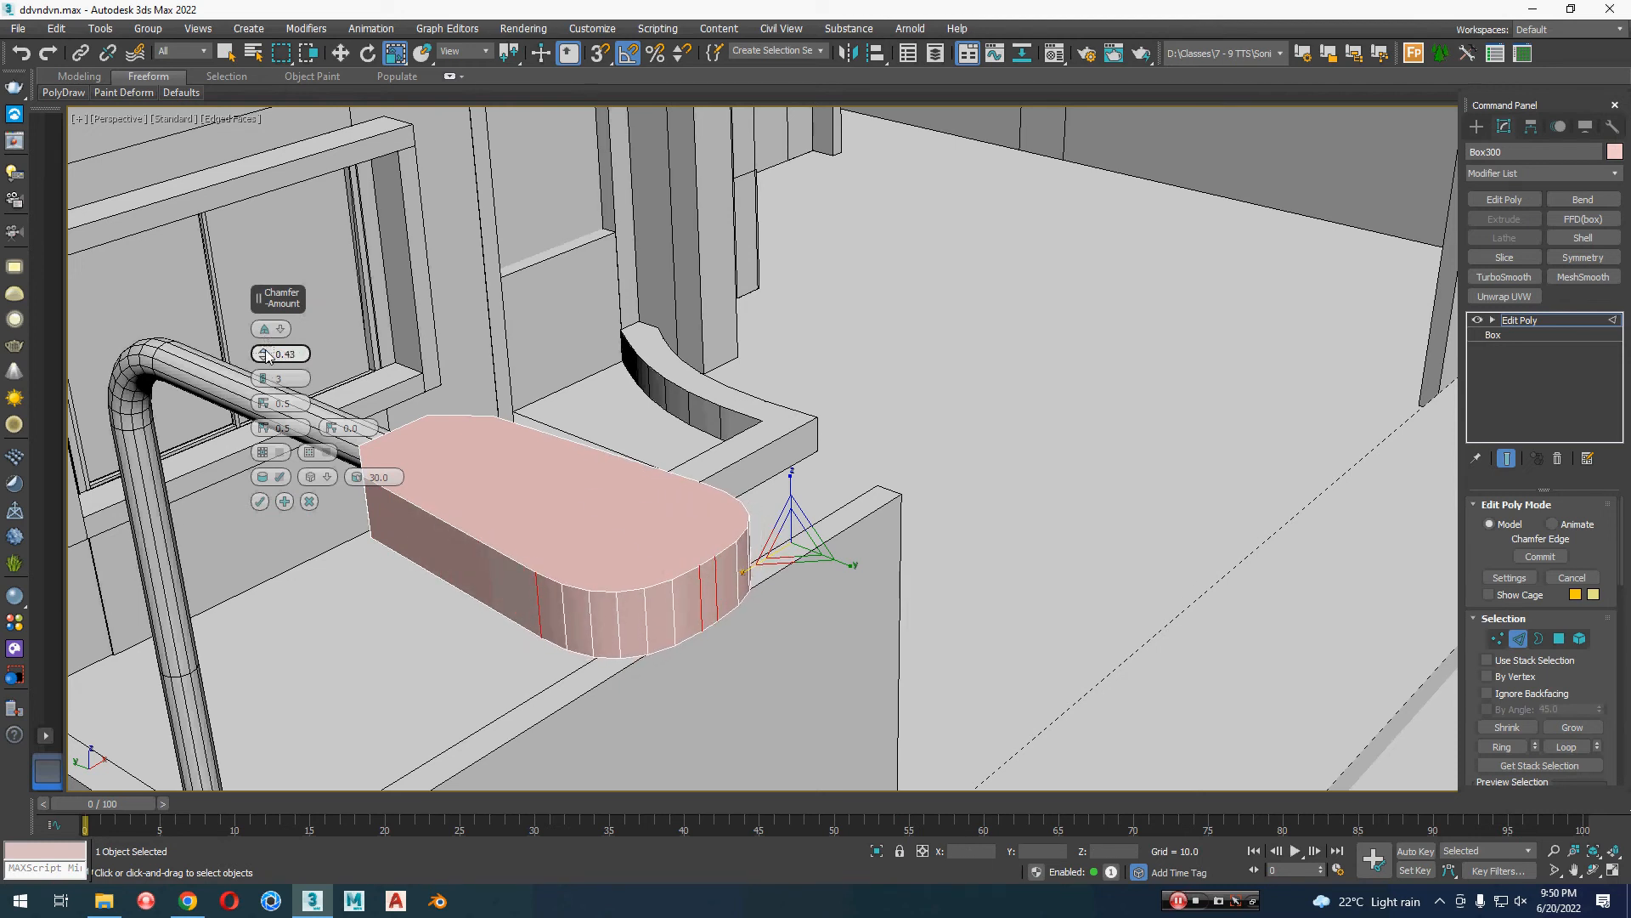
pyautogui.keyDown('alt'); pyautogui.moveTo(405, 610); pyautogui.dragTo(516, 587, button='middle'); pyautogui.keyUp('alt')
pyautogui.click(259, 502)
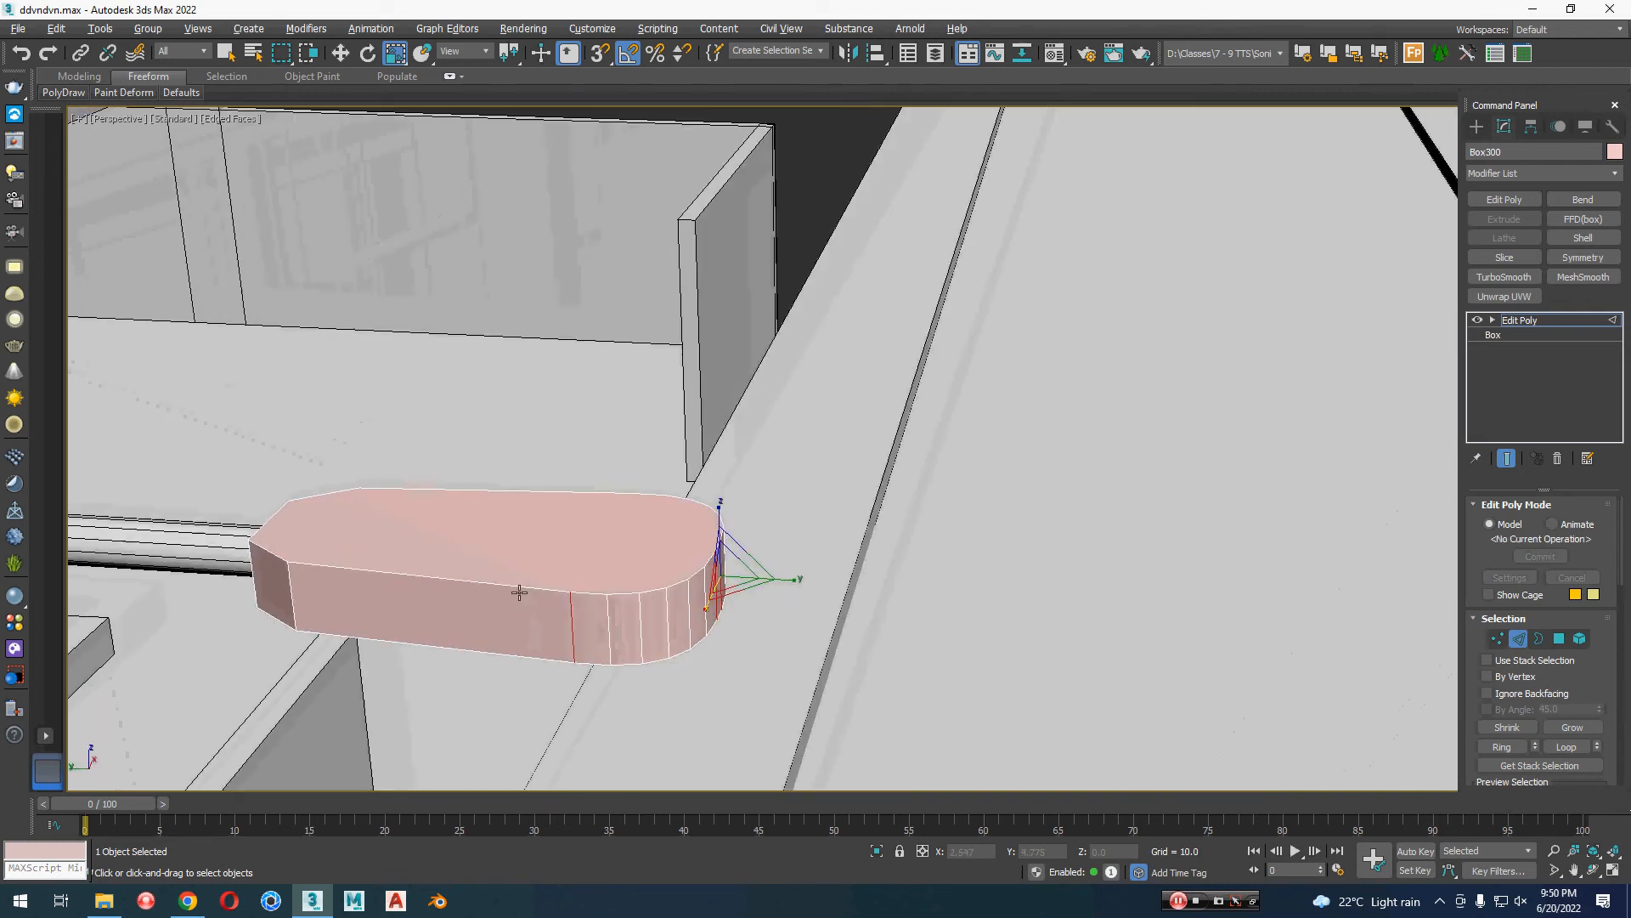
# Step: Chamfer all edges around the lamp head's top face with amount 0.22 and 7 segments
pyautogui.press('4')
pyautogui.click(604, 569)
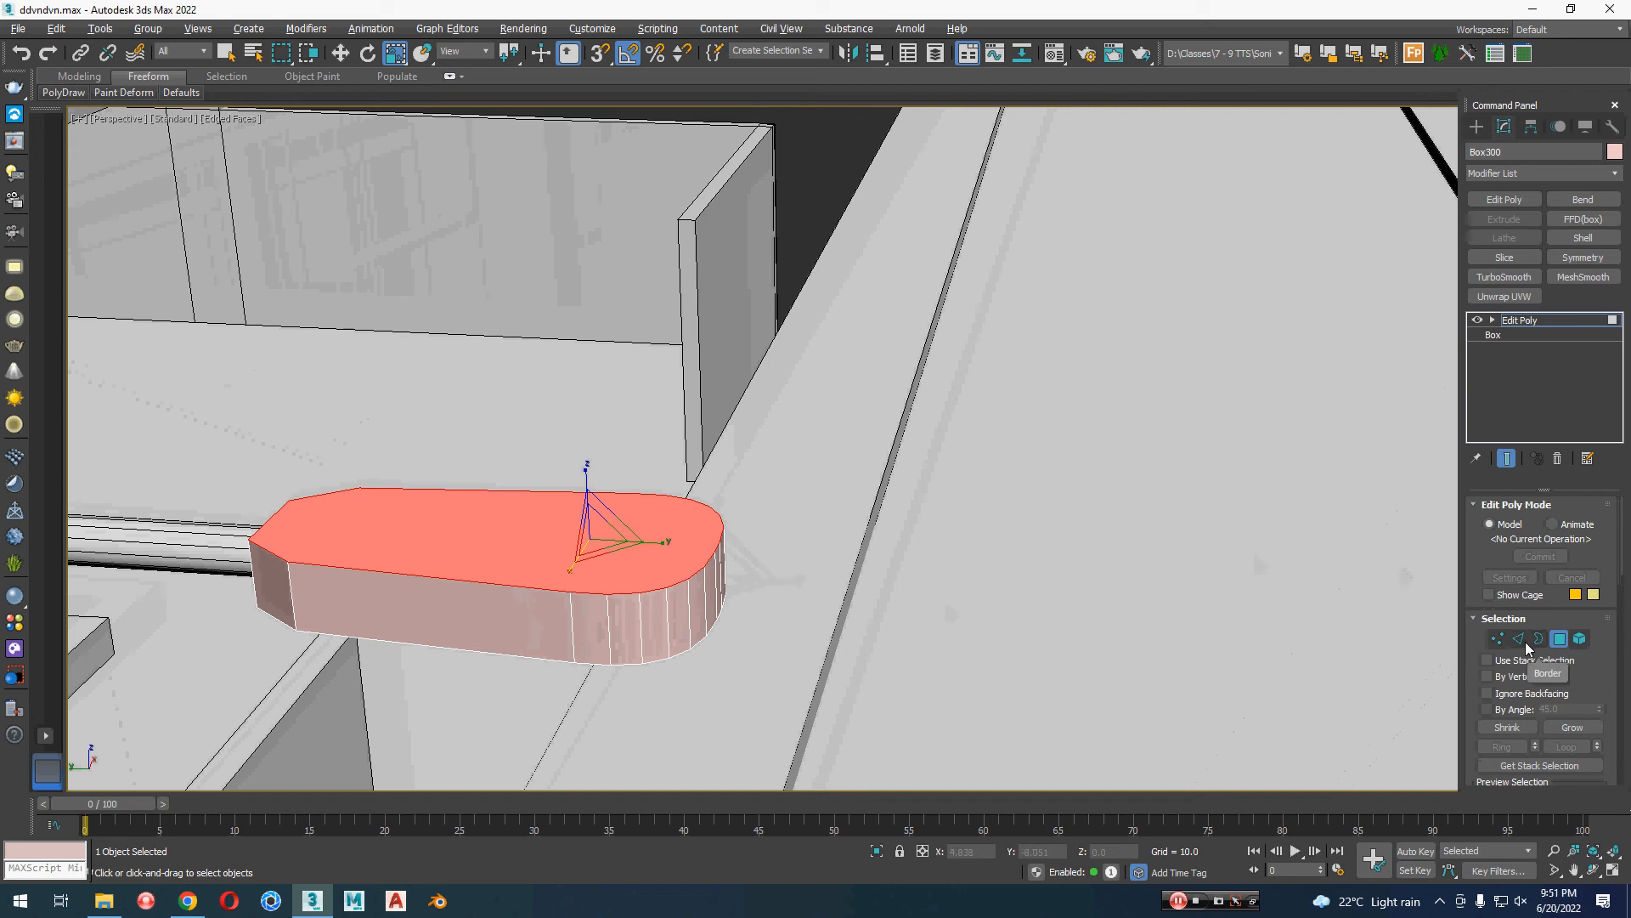
pyautogui.click(1520, 641)
pyautogui.keyDown('alt'); pyautogui.moveTo(620, 592); pyautogui.dragTo(798, 601, button='middle'); pyautogui.keyUp('alt')
pyautogui.scroll(2, 779, 590)
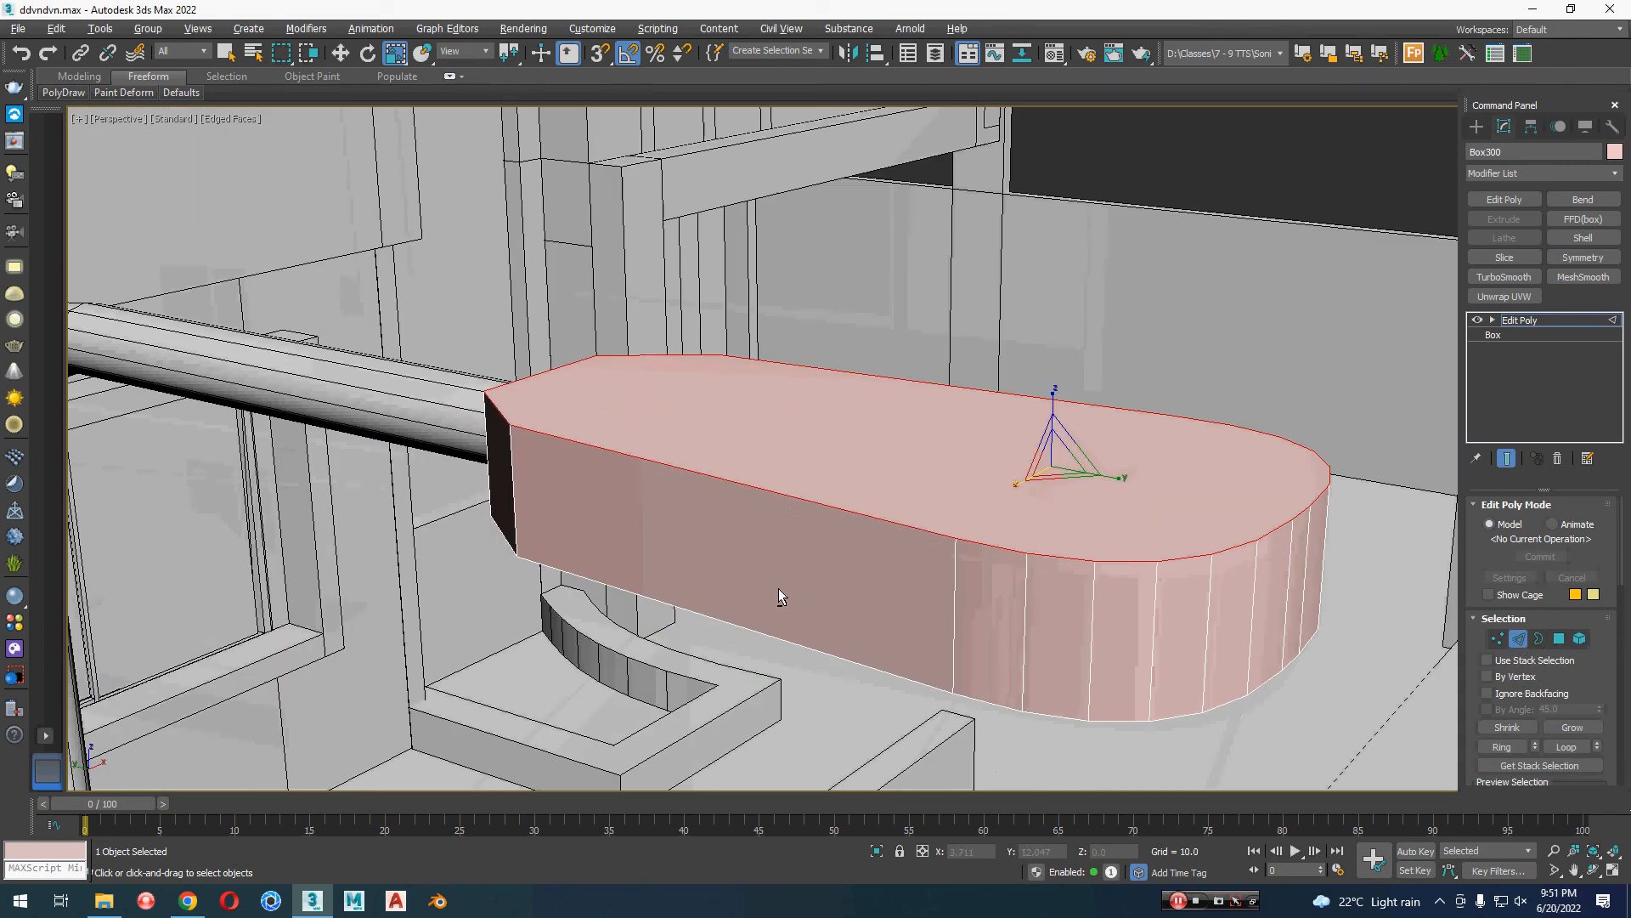
pyautogui.rightClick(790, 517)
pyautogui.click(602, 617)
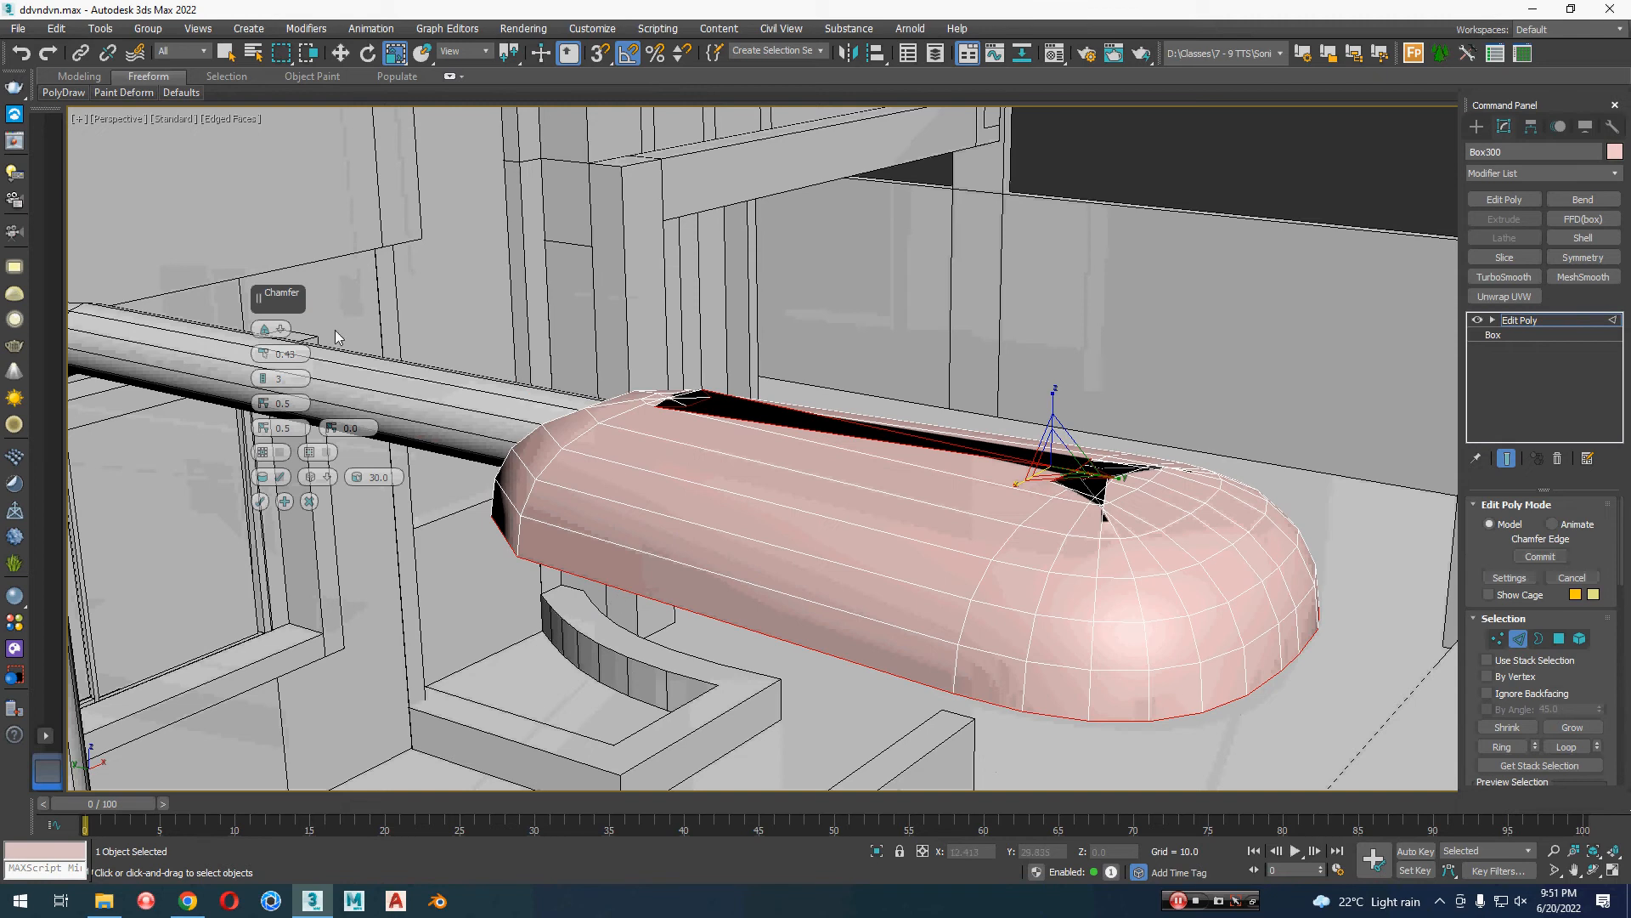
pyautogui.click(262, 359)
pyautogui.click(262, 359)
pyautogui.click(263, 360)
pyautogui.rightClick(265, 365)
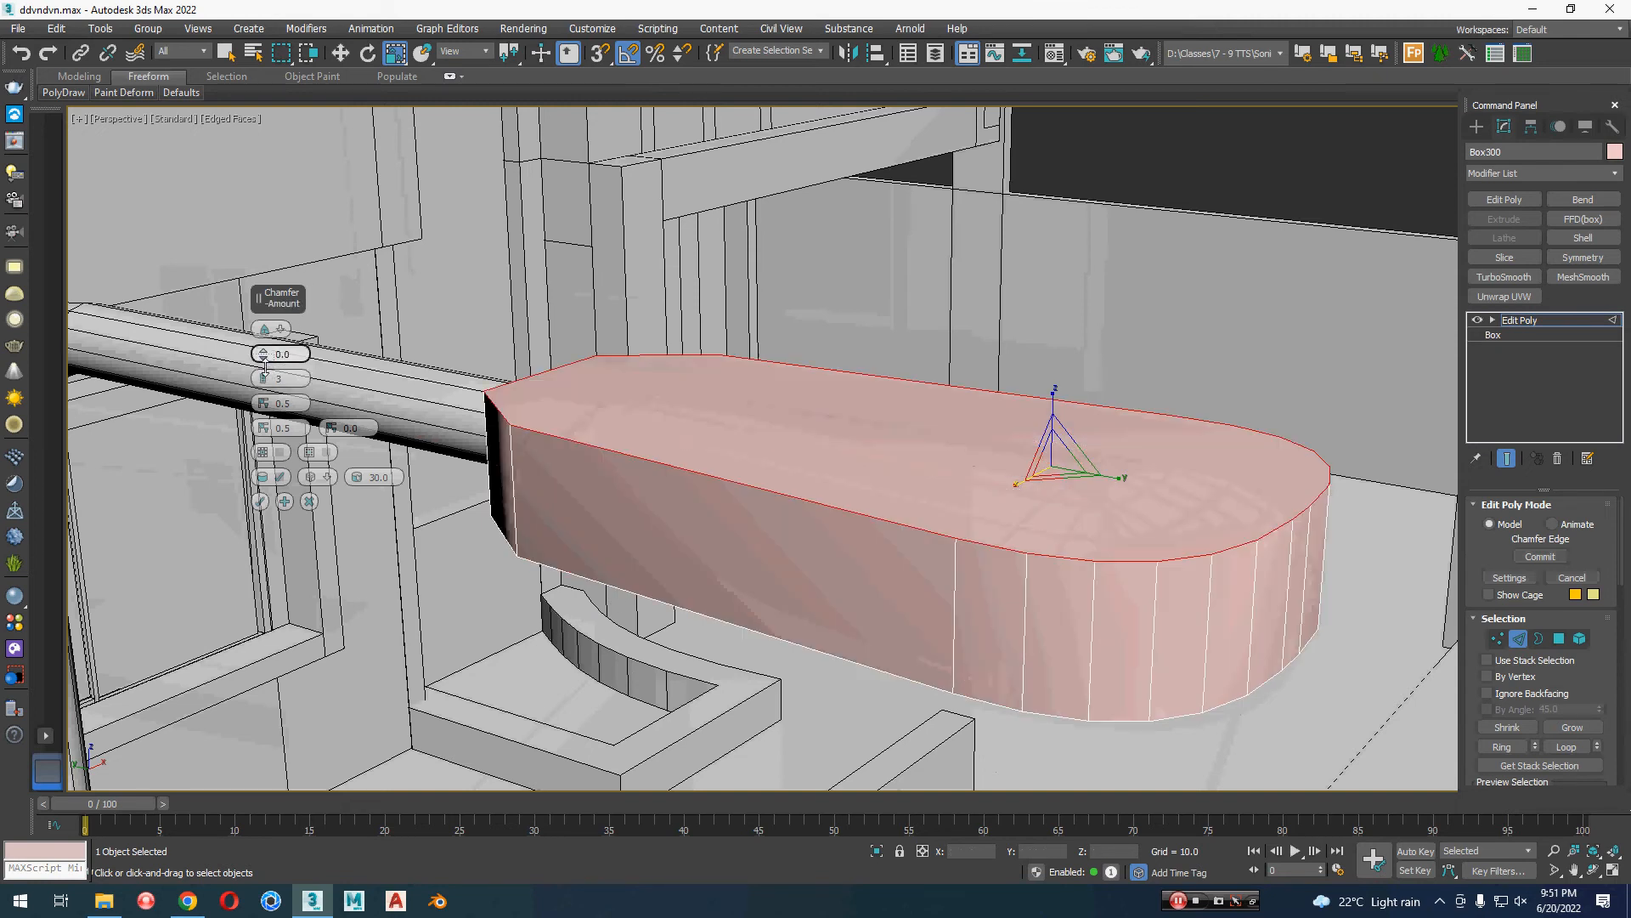
pyautogui.click(267, 352)
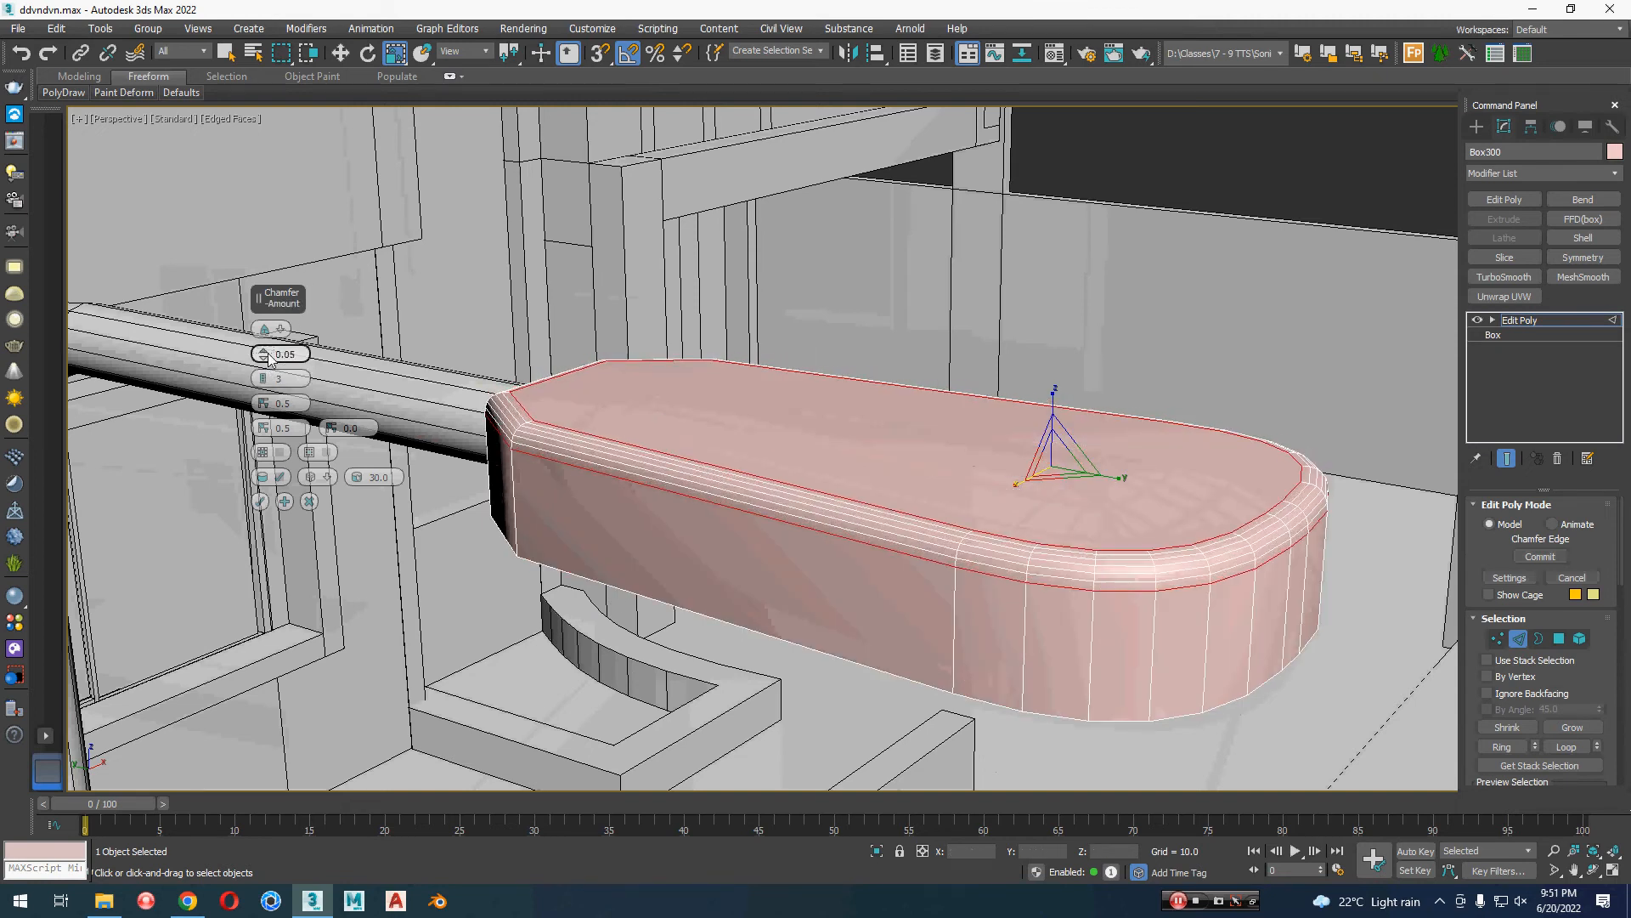
pyautogui.moveTo(269, 356); pyautogui.dragTo(265, 380)
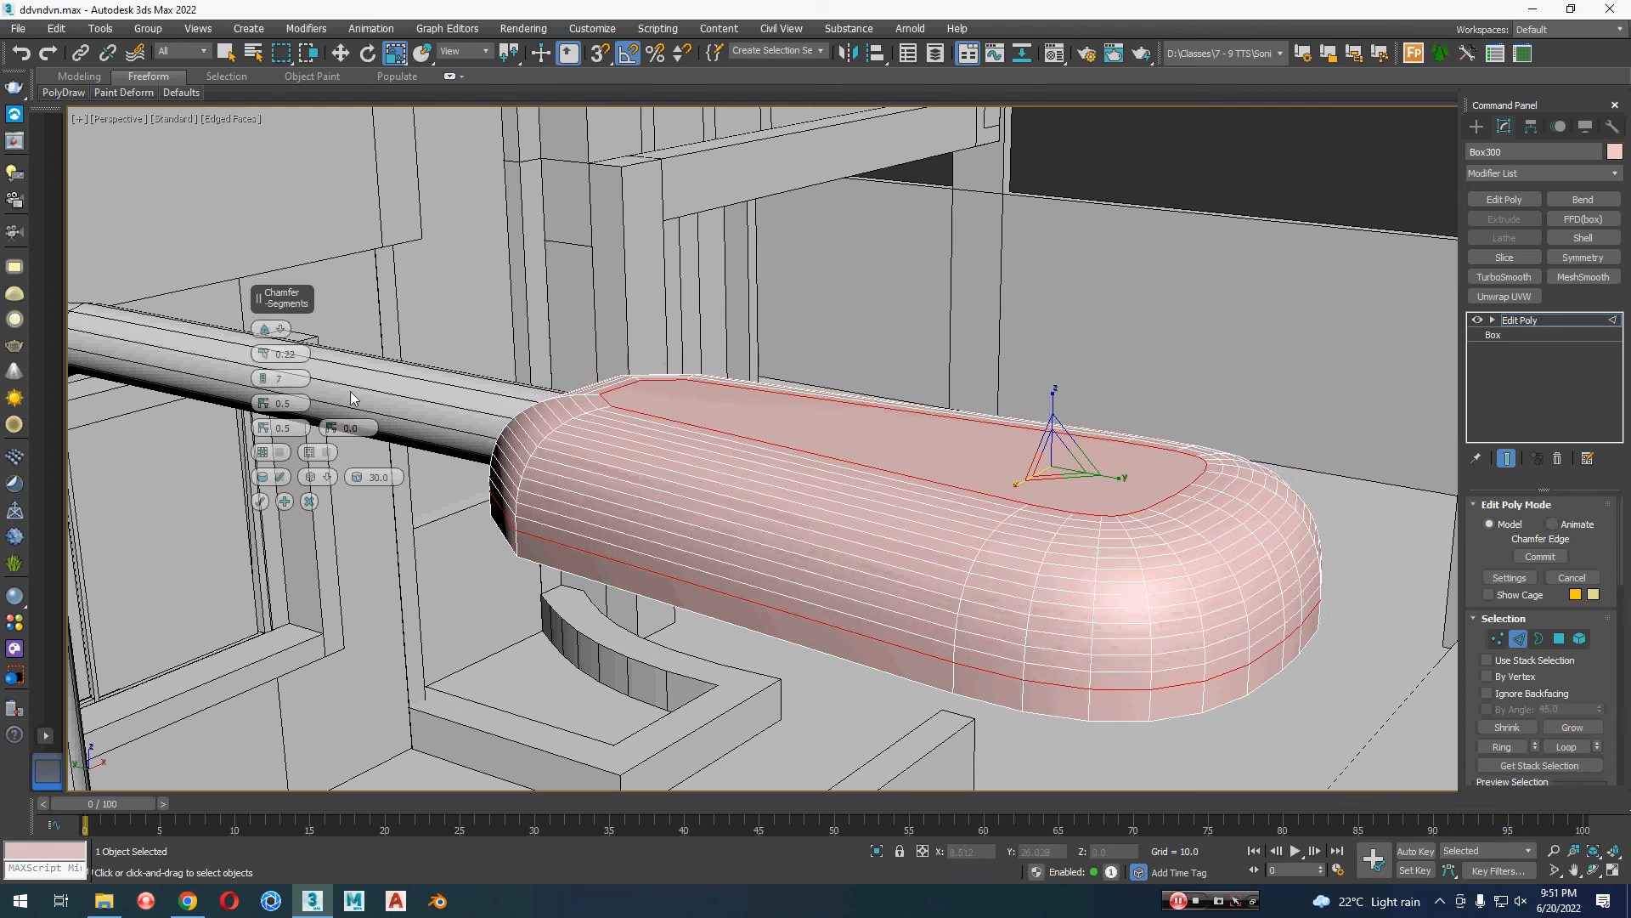
pyautogui.click(260, 501)
# Step: Chamfer the two curved corner edge lines beside the arm with amount 0.03 and 3 segments, and deselect the lamp head
pyautogui.scroll(3, 616, 537)
pyautogui.keyDown('alt'); pyautogui.moveTo(617, 537); pyautogui.dragTo(648, 577, button='middle'); pyautogui.keyUp('alt')
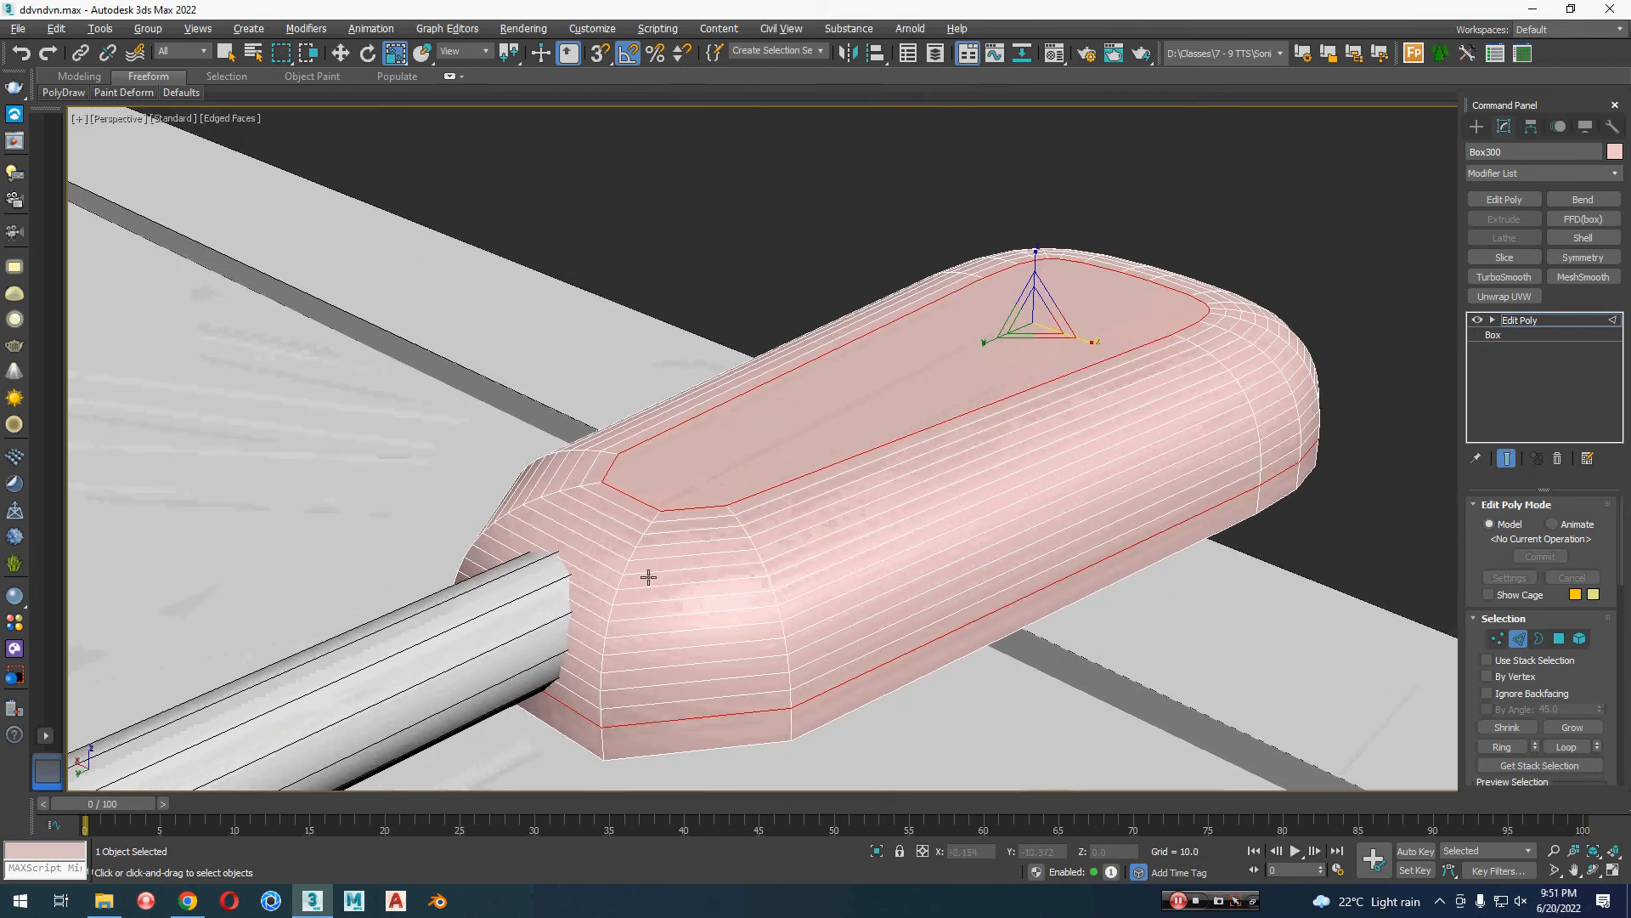
pyautogui.doubleClick(607, 629)
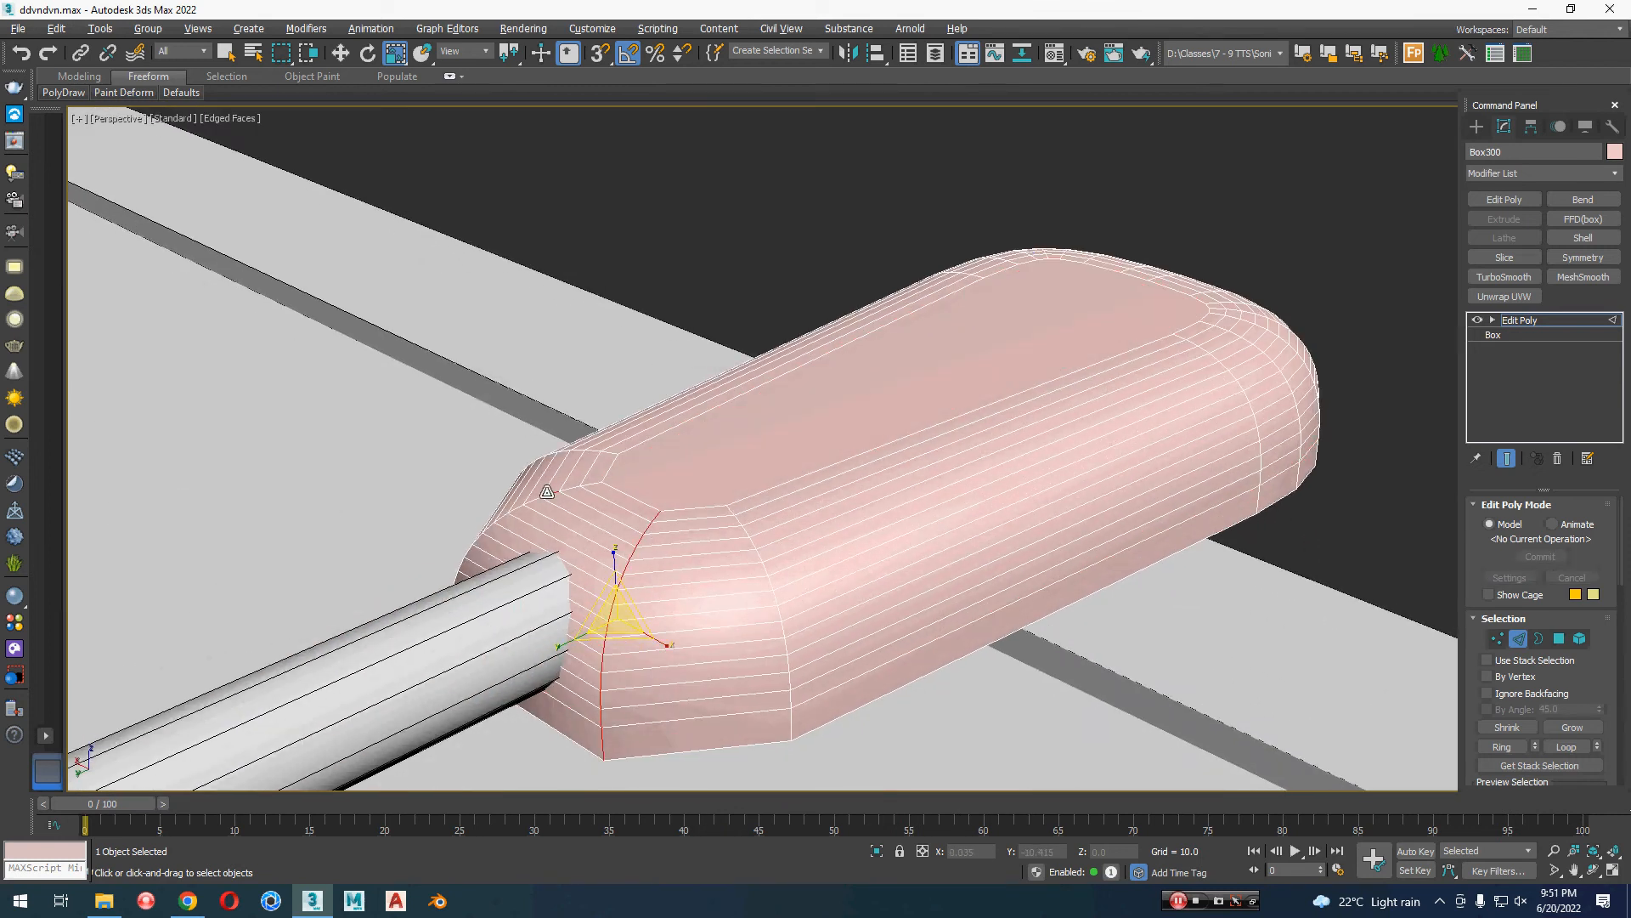
pyautogui.press('q')
pyautogui.keyDown('alt'); pyautogui.moveTo(547, 491); pyautogui.dragTo(746, 557, button='middle'); pyautogui.keyUp('alt')
pyautogui.rightClick(756, 394)
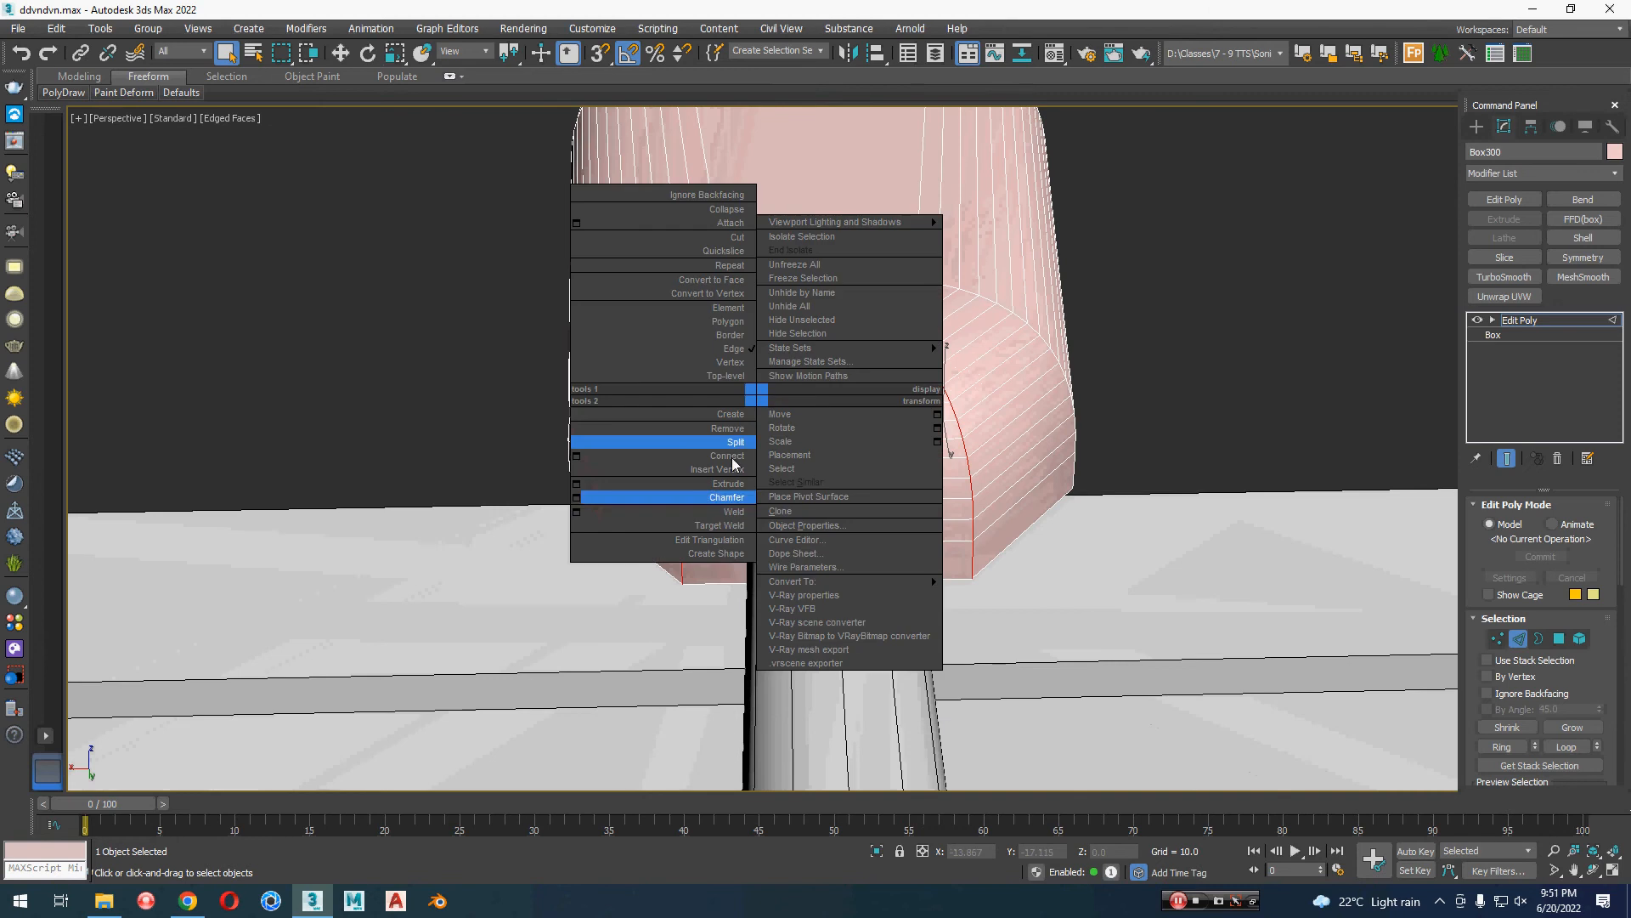
pyautogui.click(576, 498)
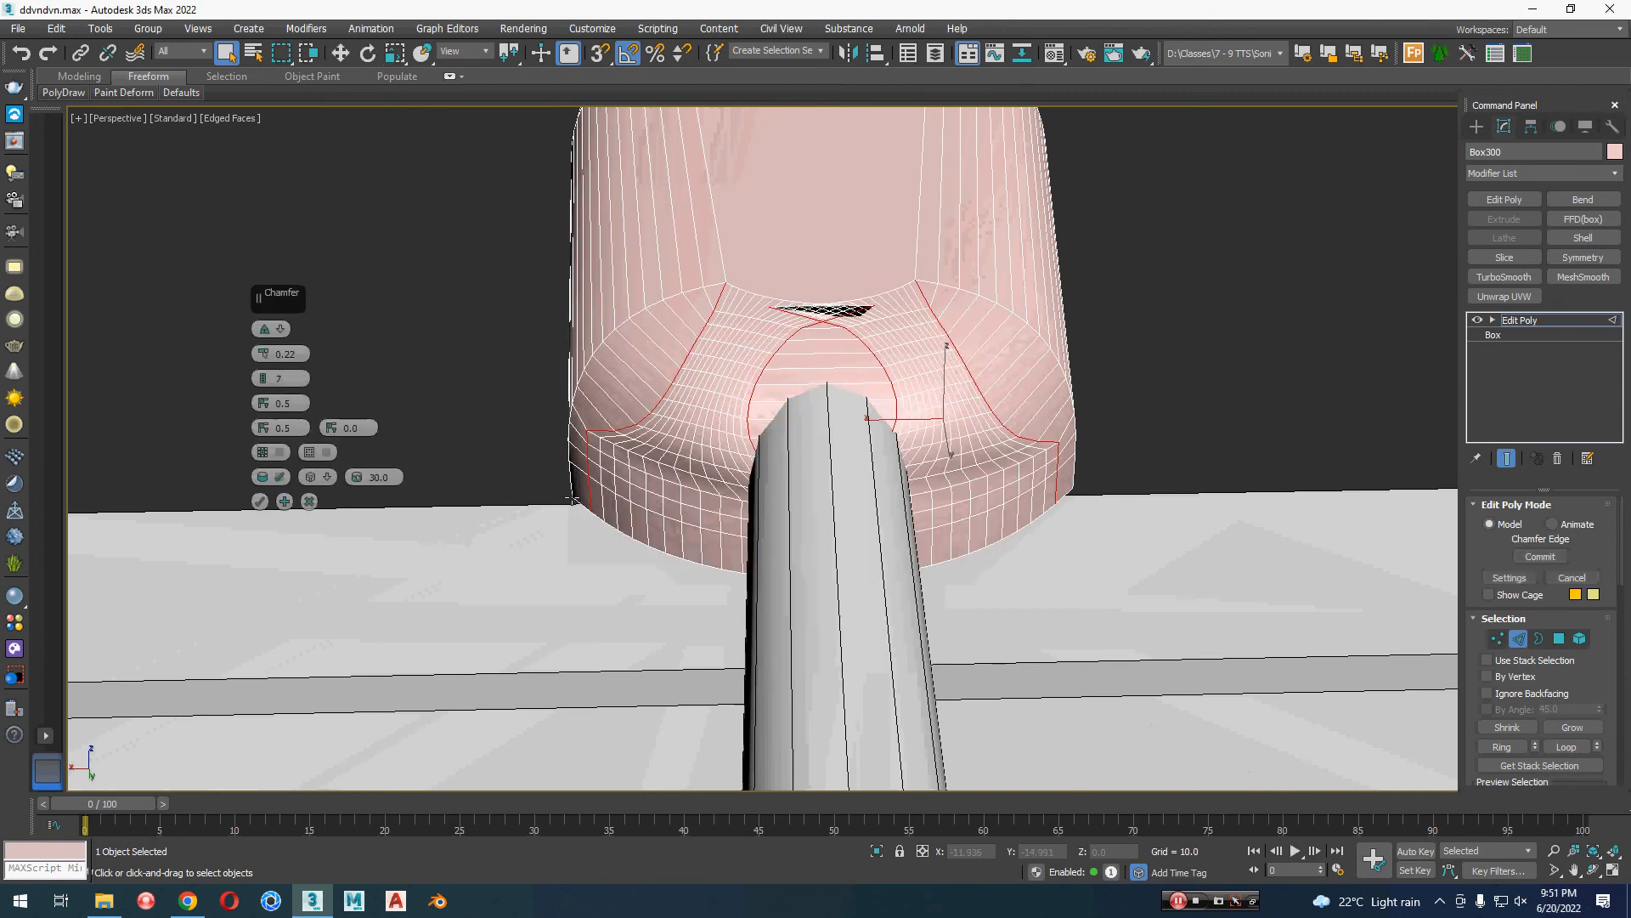
pyautogui.rightClick(260, 379)
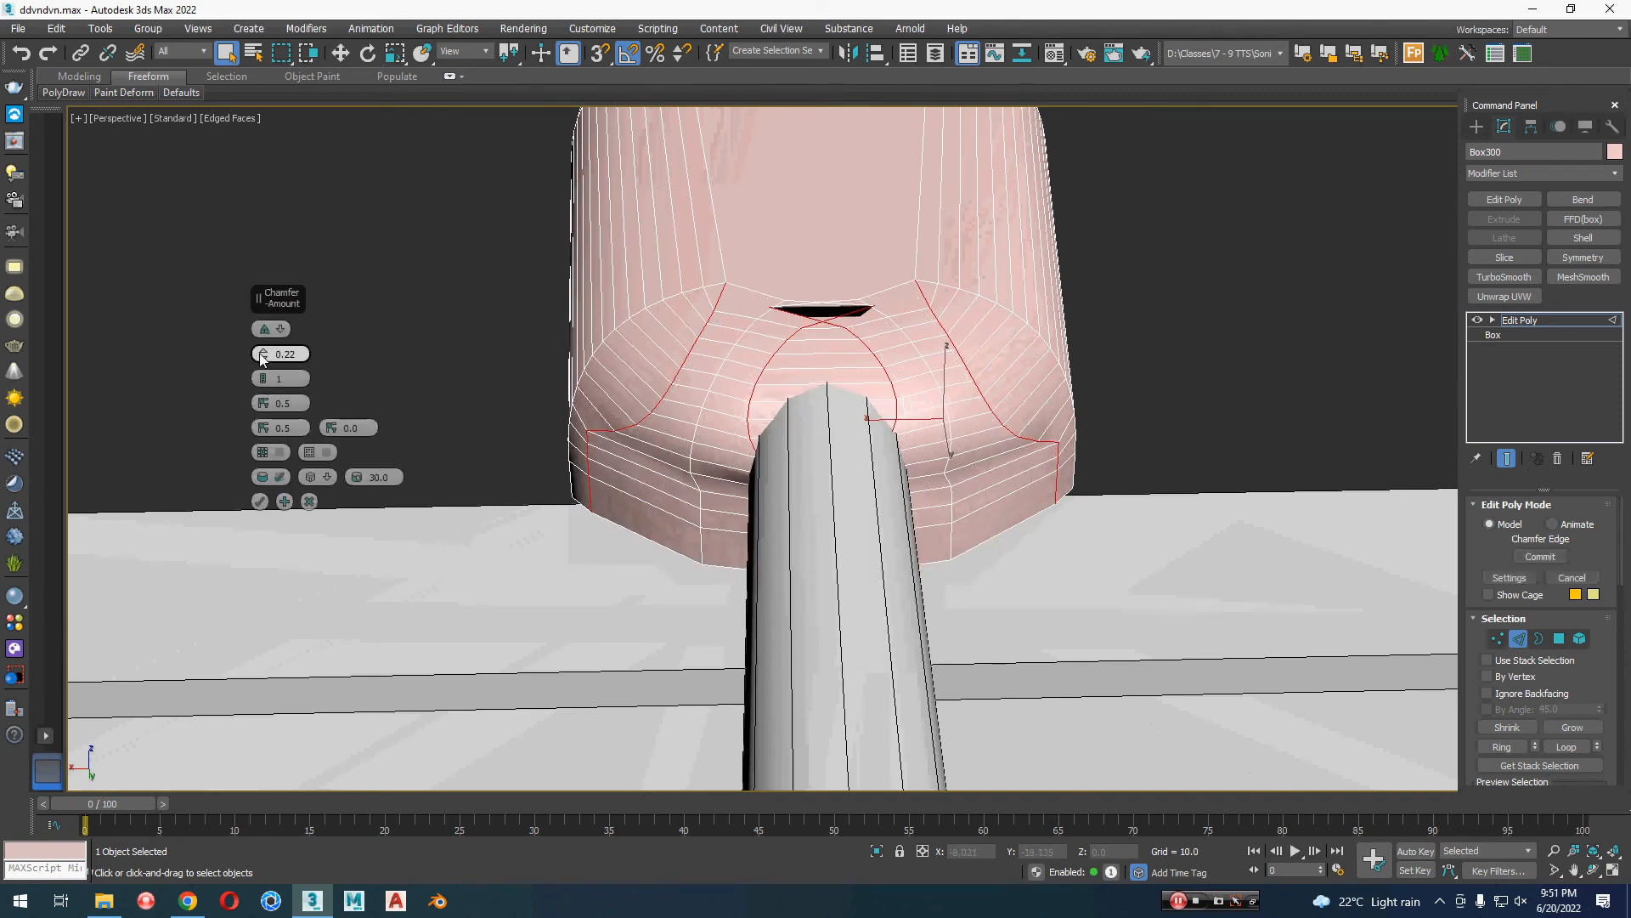
pyautogui.rightClick(262, 357)
pyautogui.moveTo(263, 355); pyautogui.dragTo(262, 380)
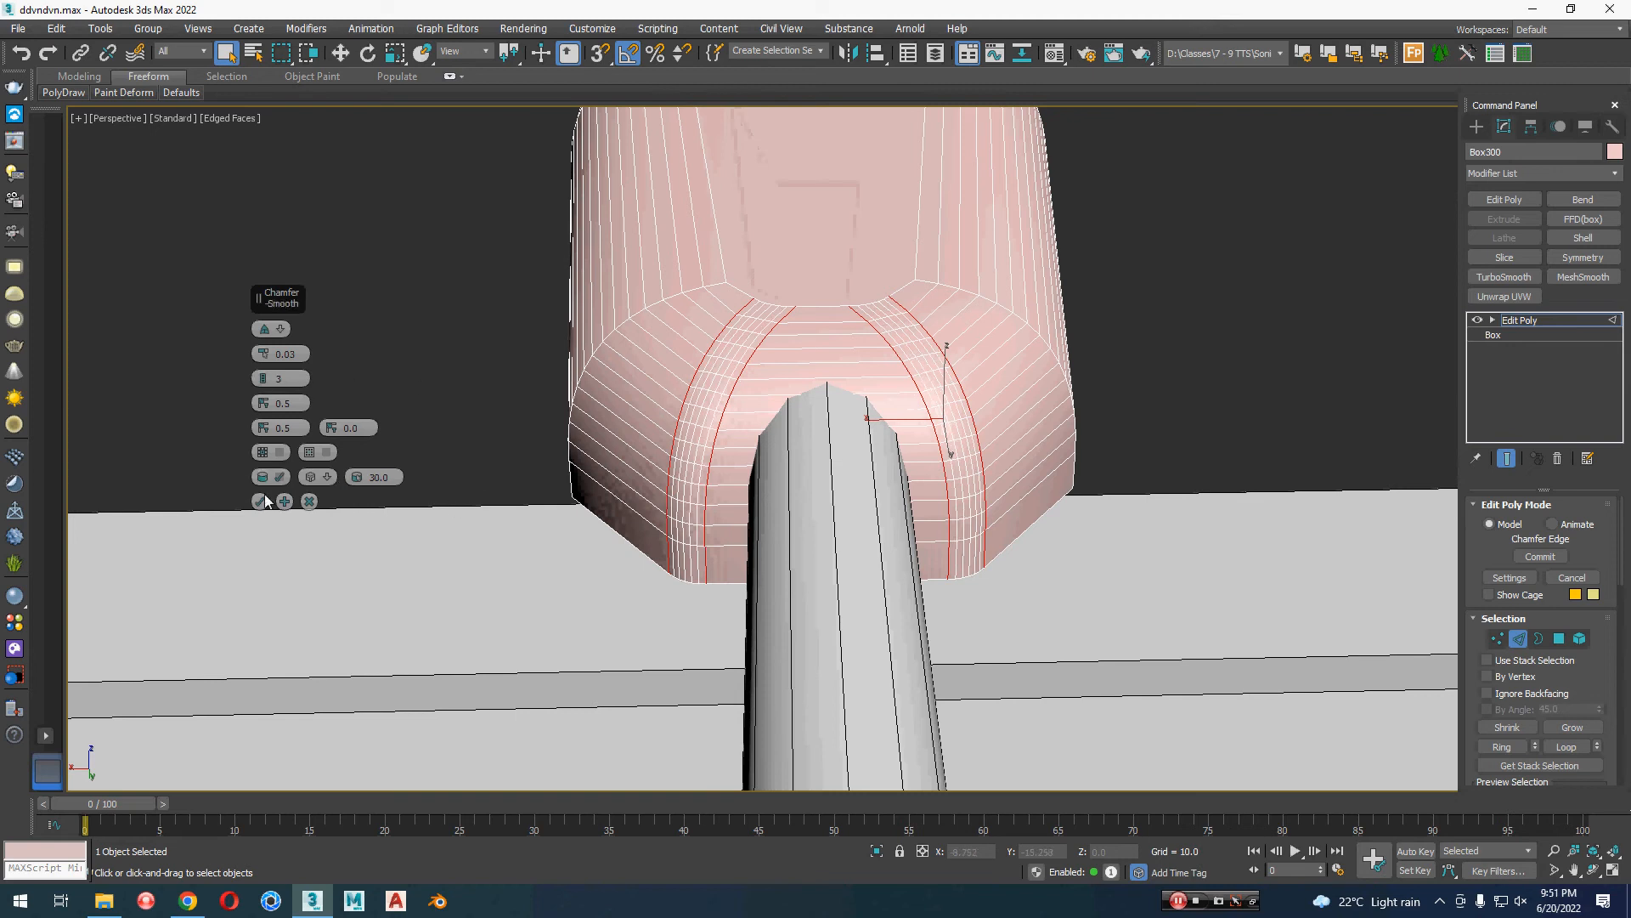
pyautogui.click(262, 500)
pyautogui.click(1524, 325)
pyautogui.click(1328, 338)
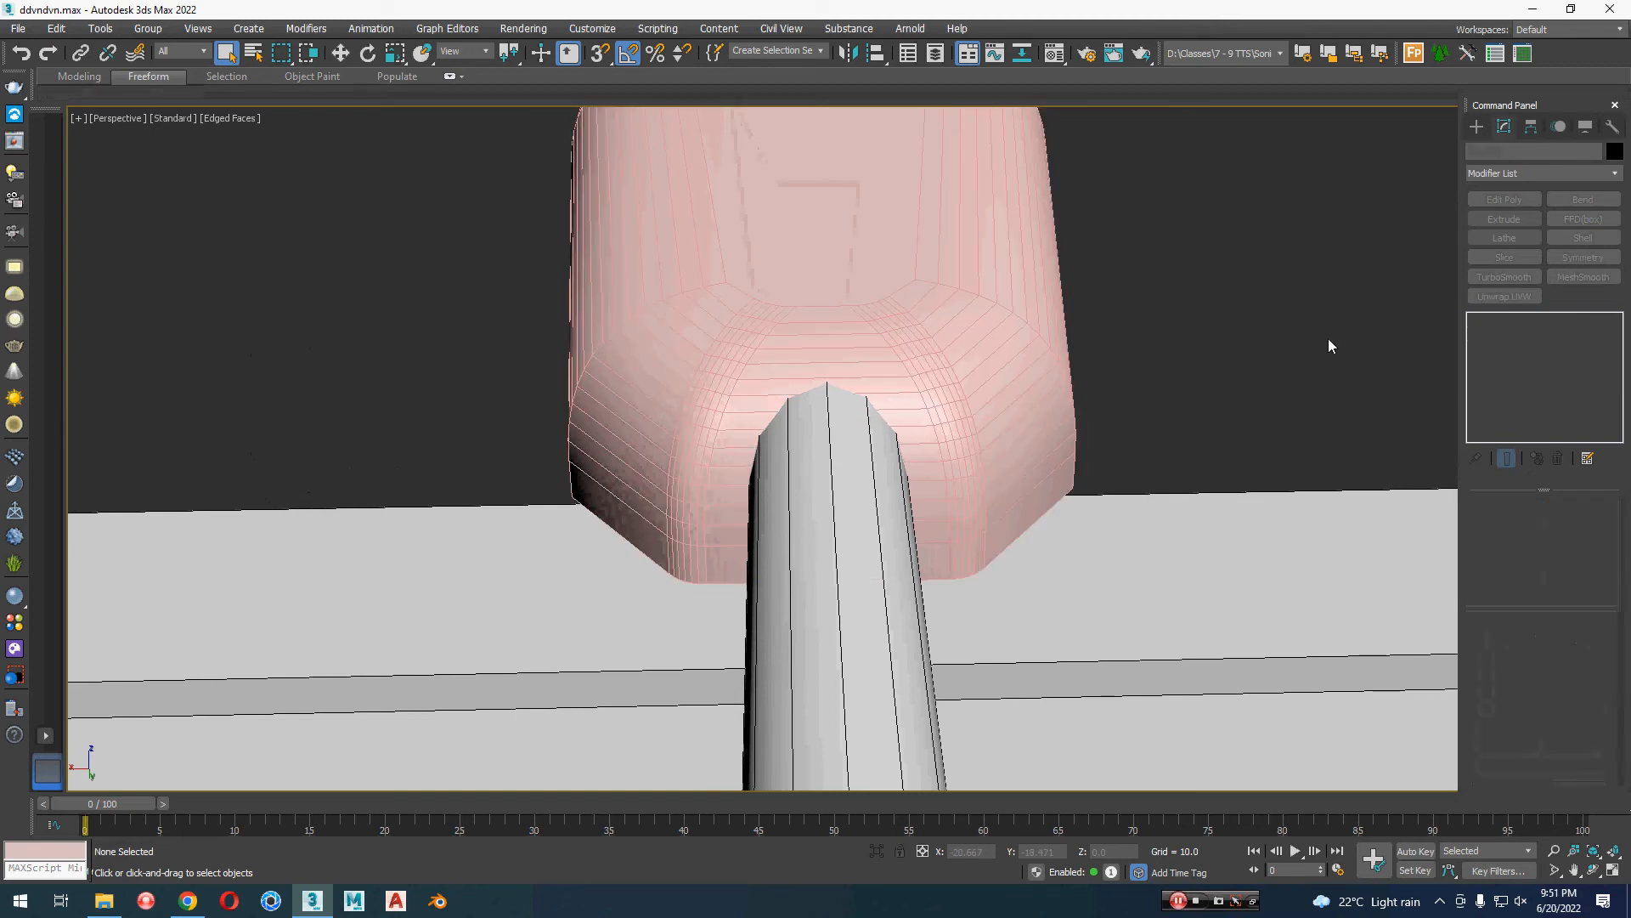
# Step: Select the lamp head and undo the corner-line chamfer and the outward-pulled edge lines at its arm end, with edge editing active
pyautogui.keyDown('alt'); pyautogui.moveTo(1327, 338); pyautogui.dragTo(1182, 345, button='middle'); pyautogui.keyUp('alt')
pyautogui.scroll(-2, 1183, 346)
pyautogui.press('F4')
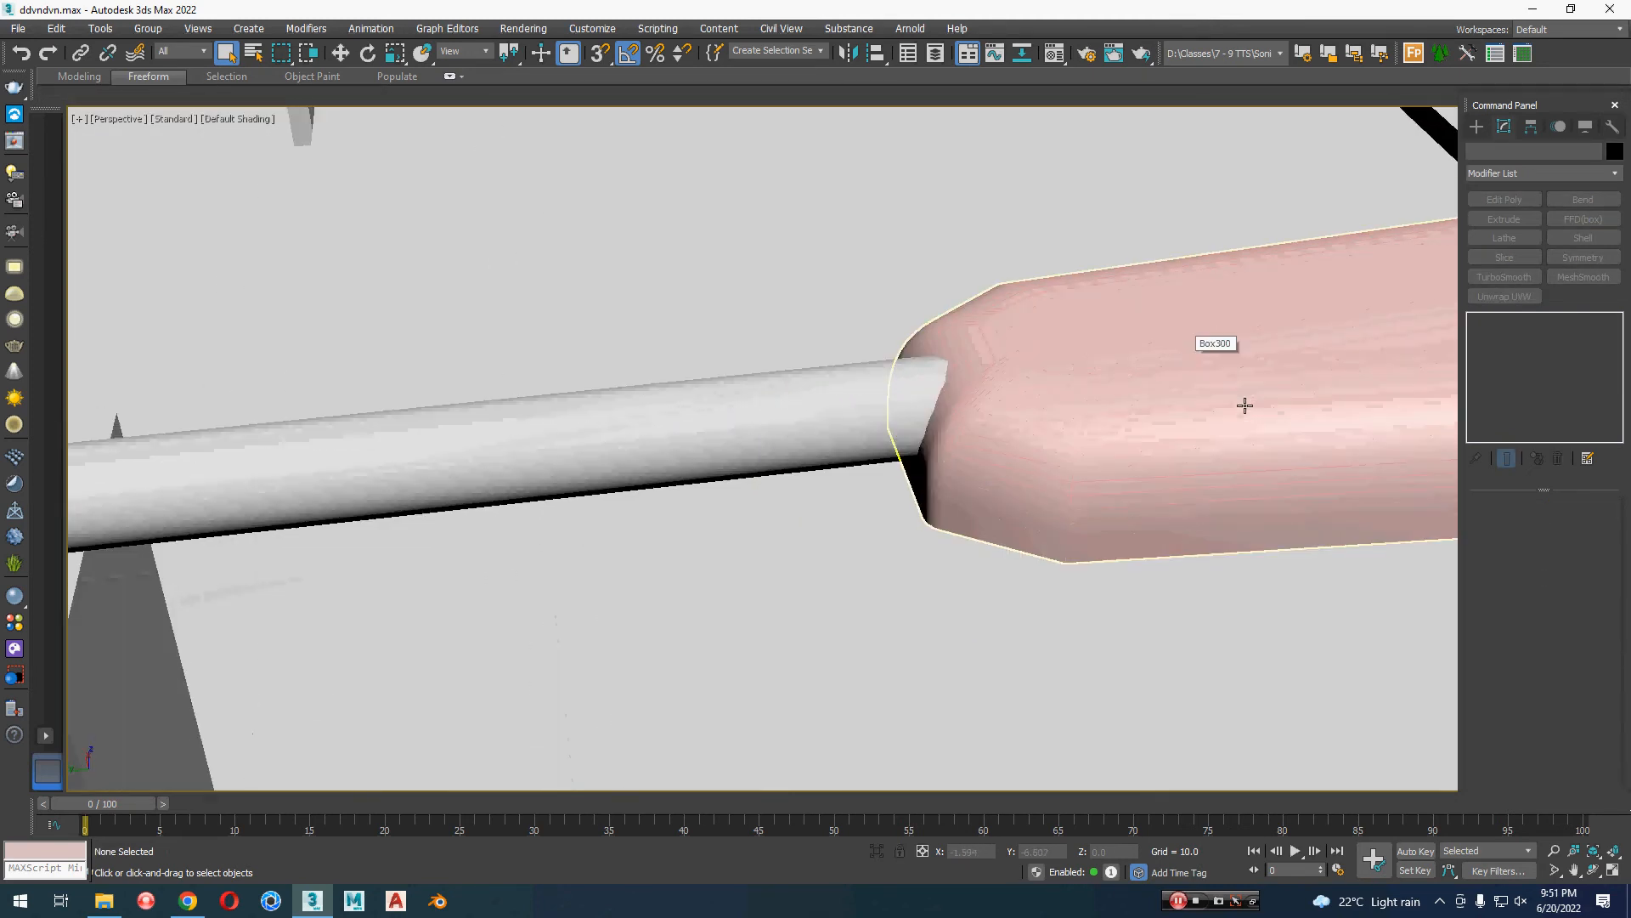
pyautogui.moveTo(1245, 404)
pyautogui.mouseDown(button='middle')
pyautogui.moveTo(1042, 404)
pyautogui.moveTo(1104, 400)
pyautogui.mouseUp(button='middle')
pyautogui.click(954, 400)
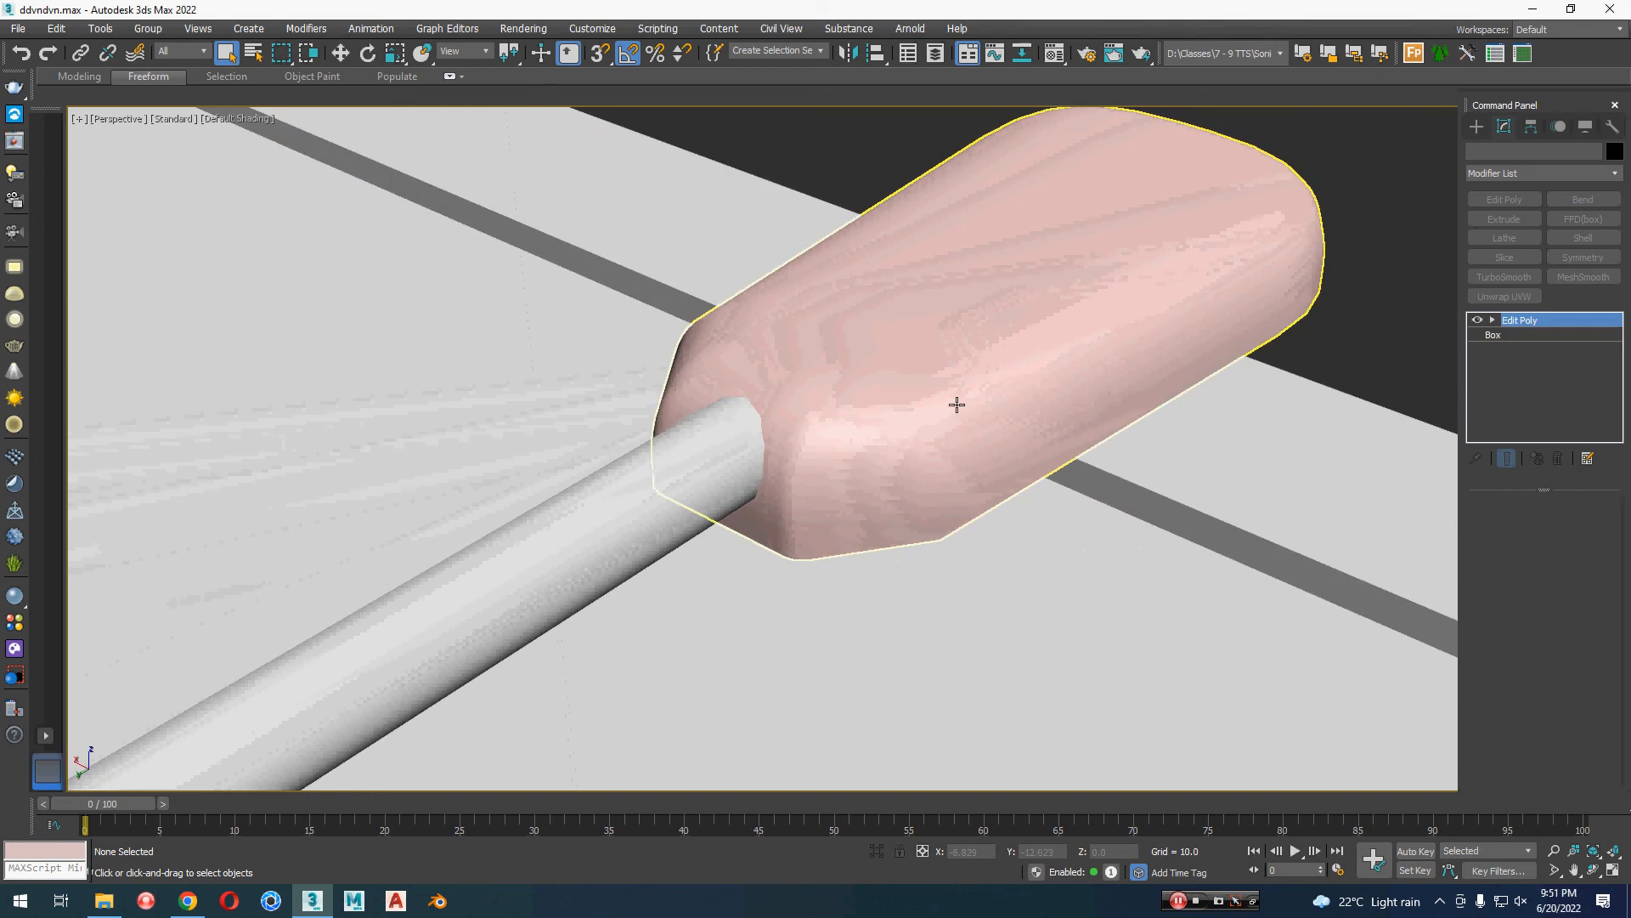
pyautogui.press('F4')
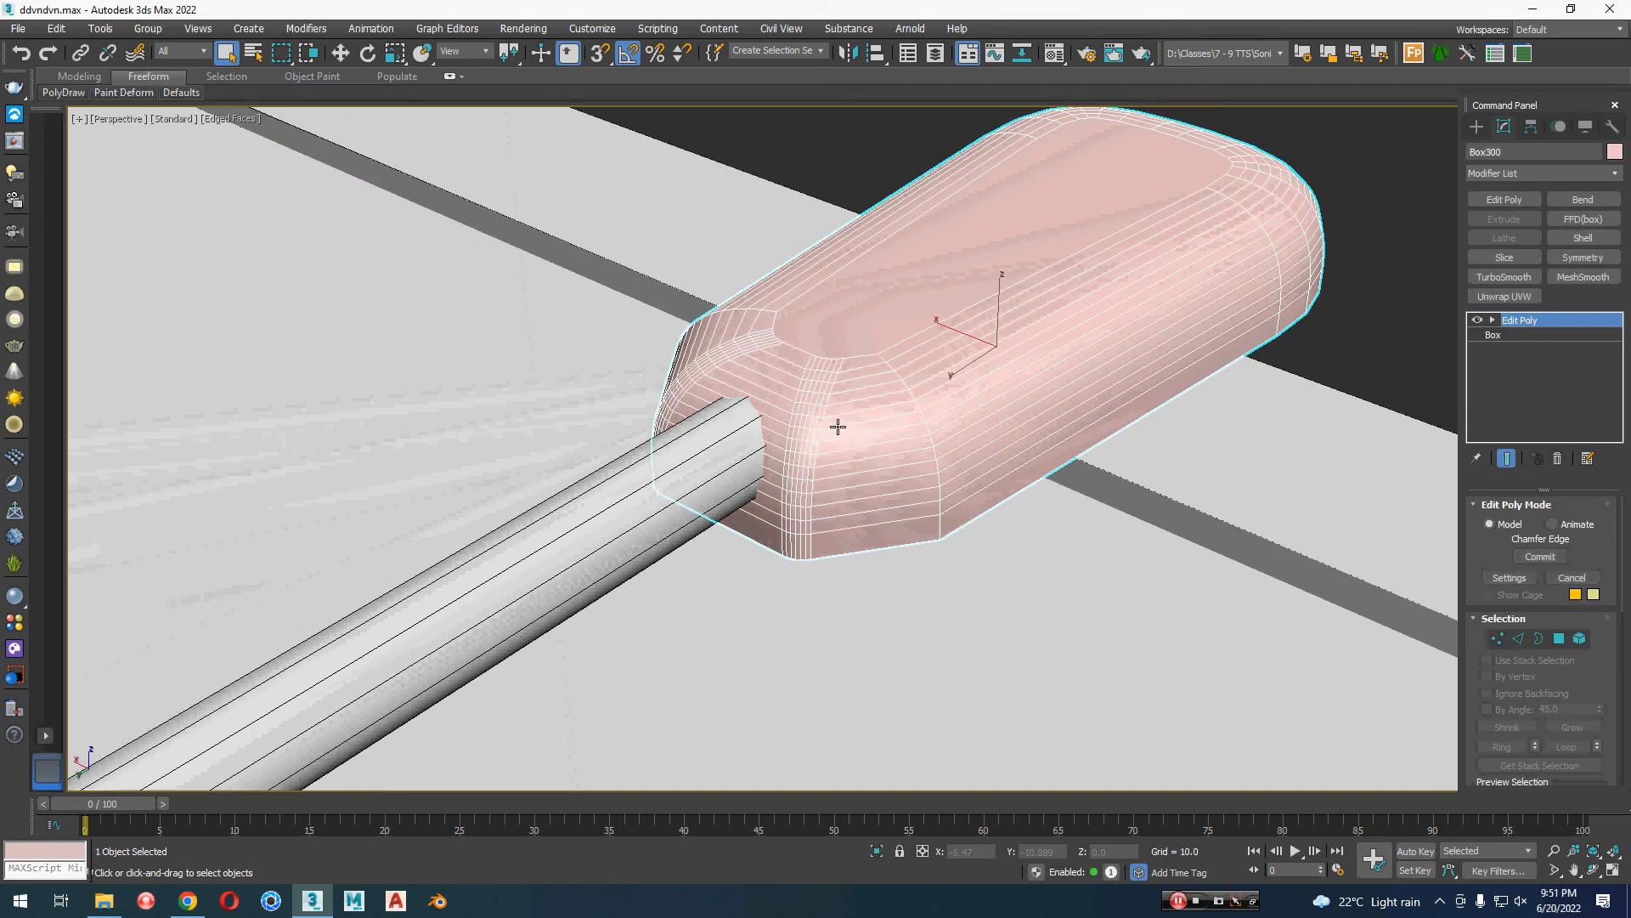
pyautogui.scroll(3, 841, 429)
pyautogui.keyDown('alt'); pyautogui.moveTo(849, 430); pyautogui.dragTo(1075, 491, button='middle'); pyautogui.keyUp('alt')
pyautogui.hotkey('ctrl', 'z')
pyautogui.hotkey('ctrl', 'z')
pyautogui.hotkey('ctrl', 'z')
pyautogui.hotkey('ctrl', 'z')
pyautogui.hotkey('ctrl', 'z')
pyautogui.hotkey('ctrl', 'z')
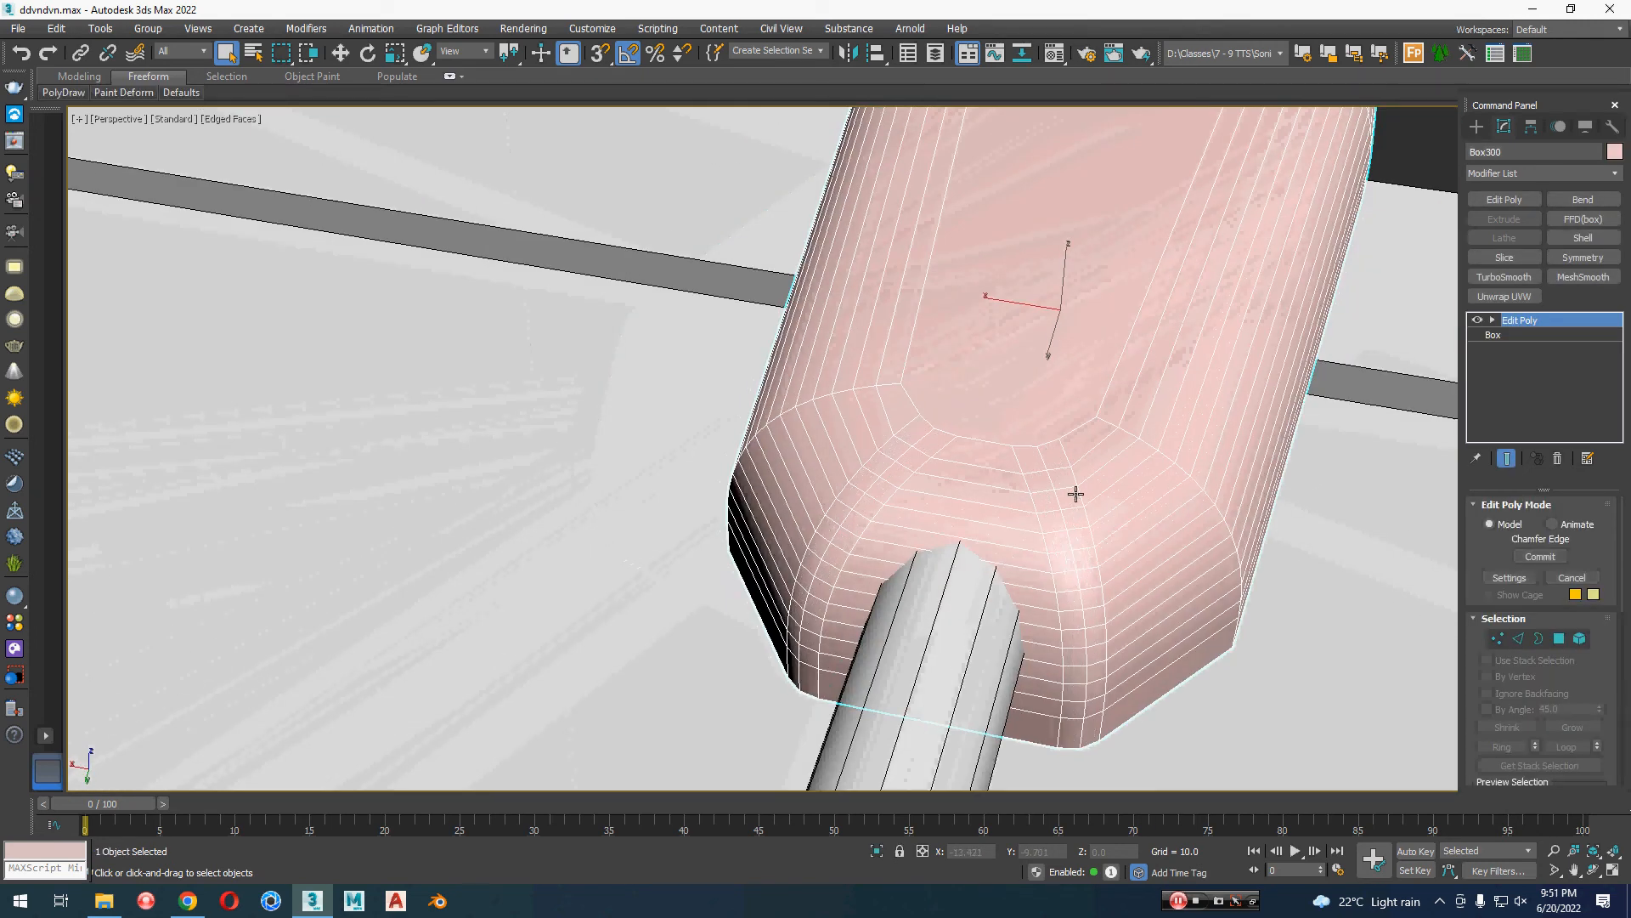
pyautogui.hotkey('ctrl', 'z')
pyautogui.hotkey('ctrl', 'z')
pyautogui.hotkey('ctrl', 'z')
pyautogui.hotkey('ctrl', 'z')
pyautogui.hotkey('ctrl', 'z')
pyautogui.hotkey('ctrl', 'z')
pyautogui.hotkey('ctrl', 'z')
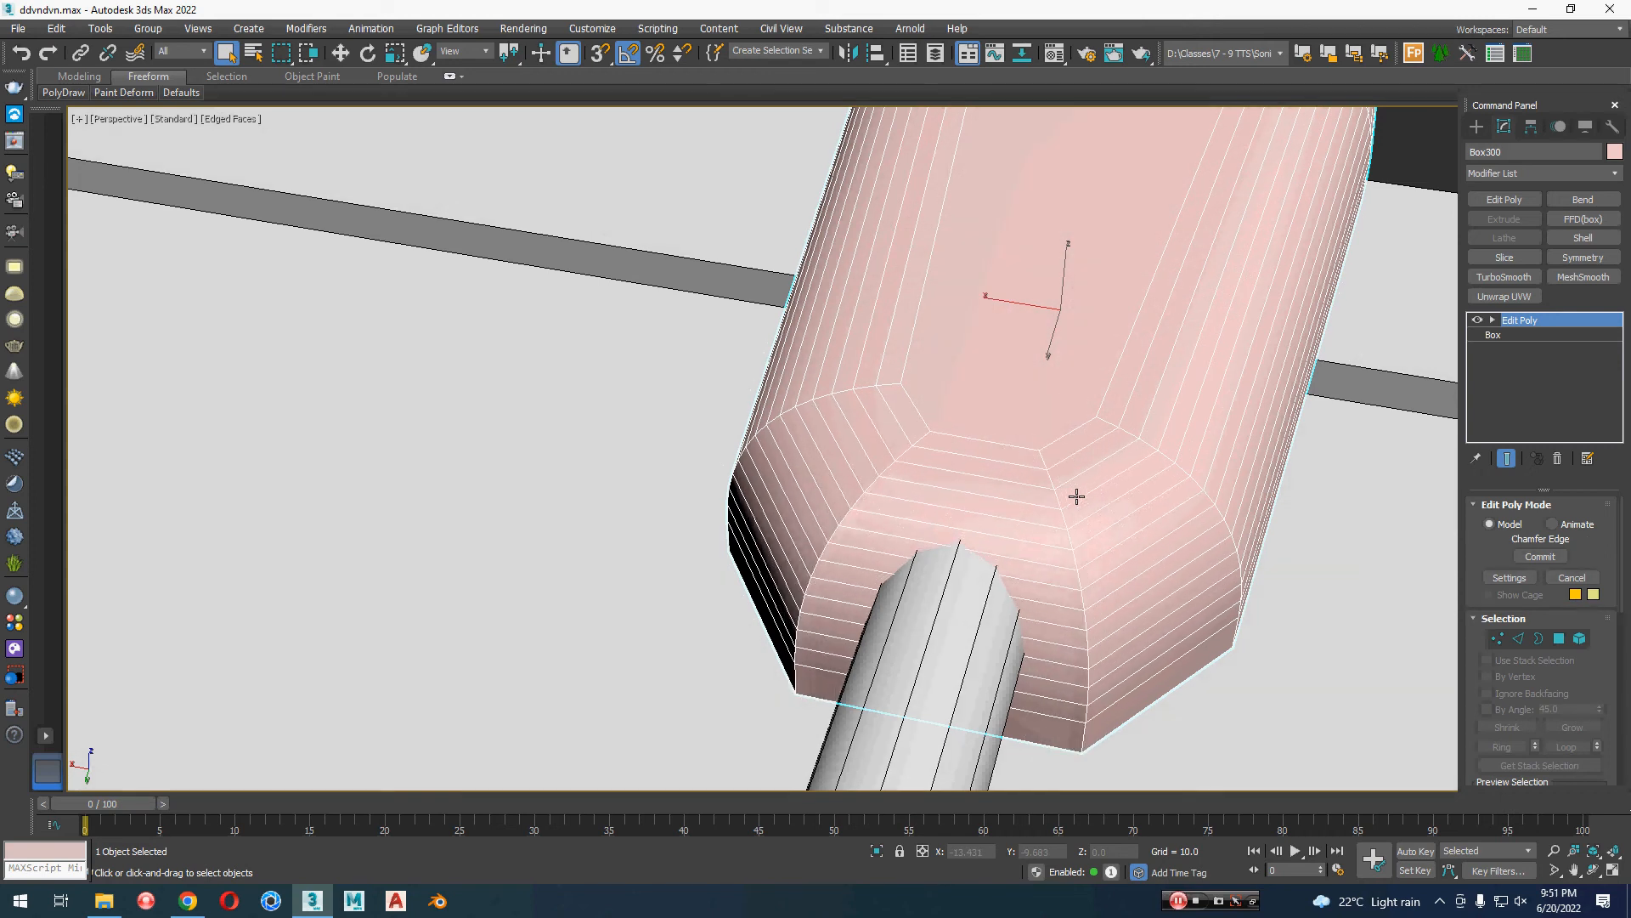
pyautogui.press('2')
pyautogui.hotkey('ctrl', 'z')
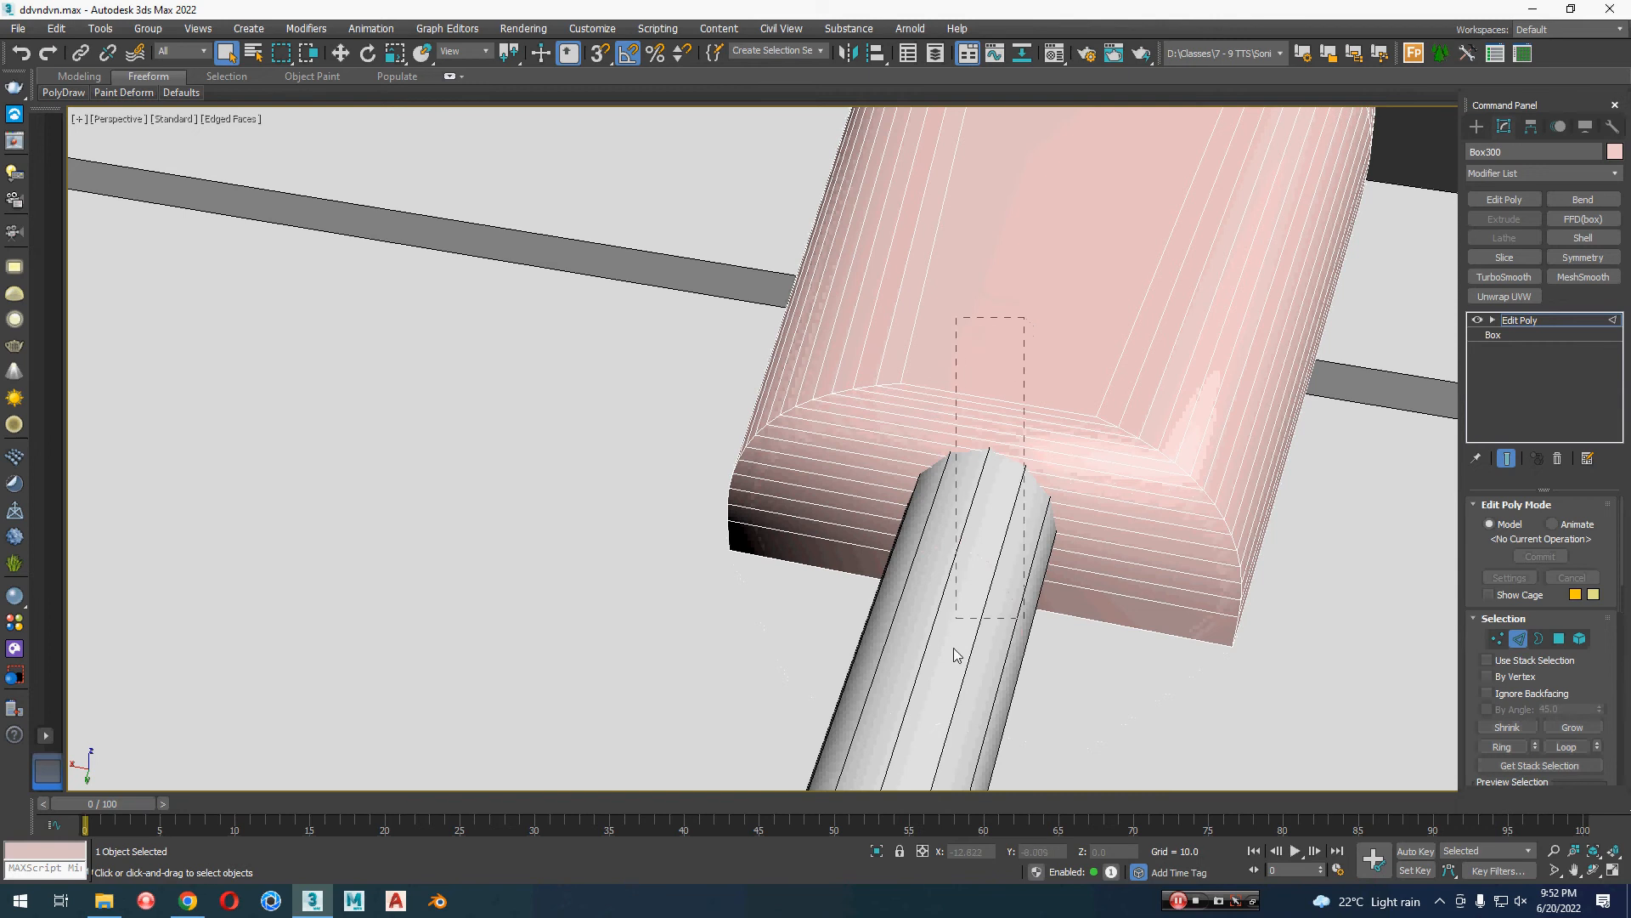
# Step: Connect the edges across the lamp head's arm end with one middle edge line and move it outward along Y toward the arm
pyautogui.moveTo(955, 654); pyautogui.dragTo(956, 655)
pyautogui.rightClick(1068, 477)
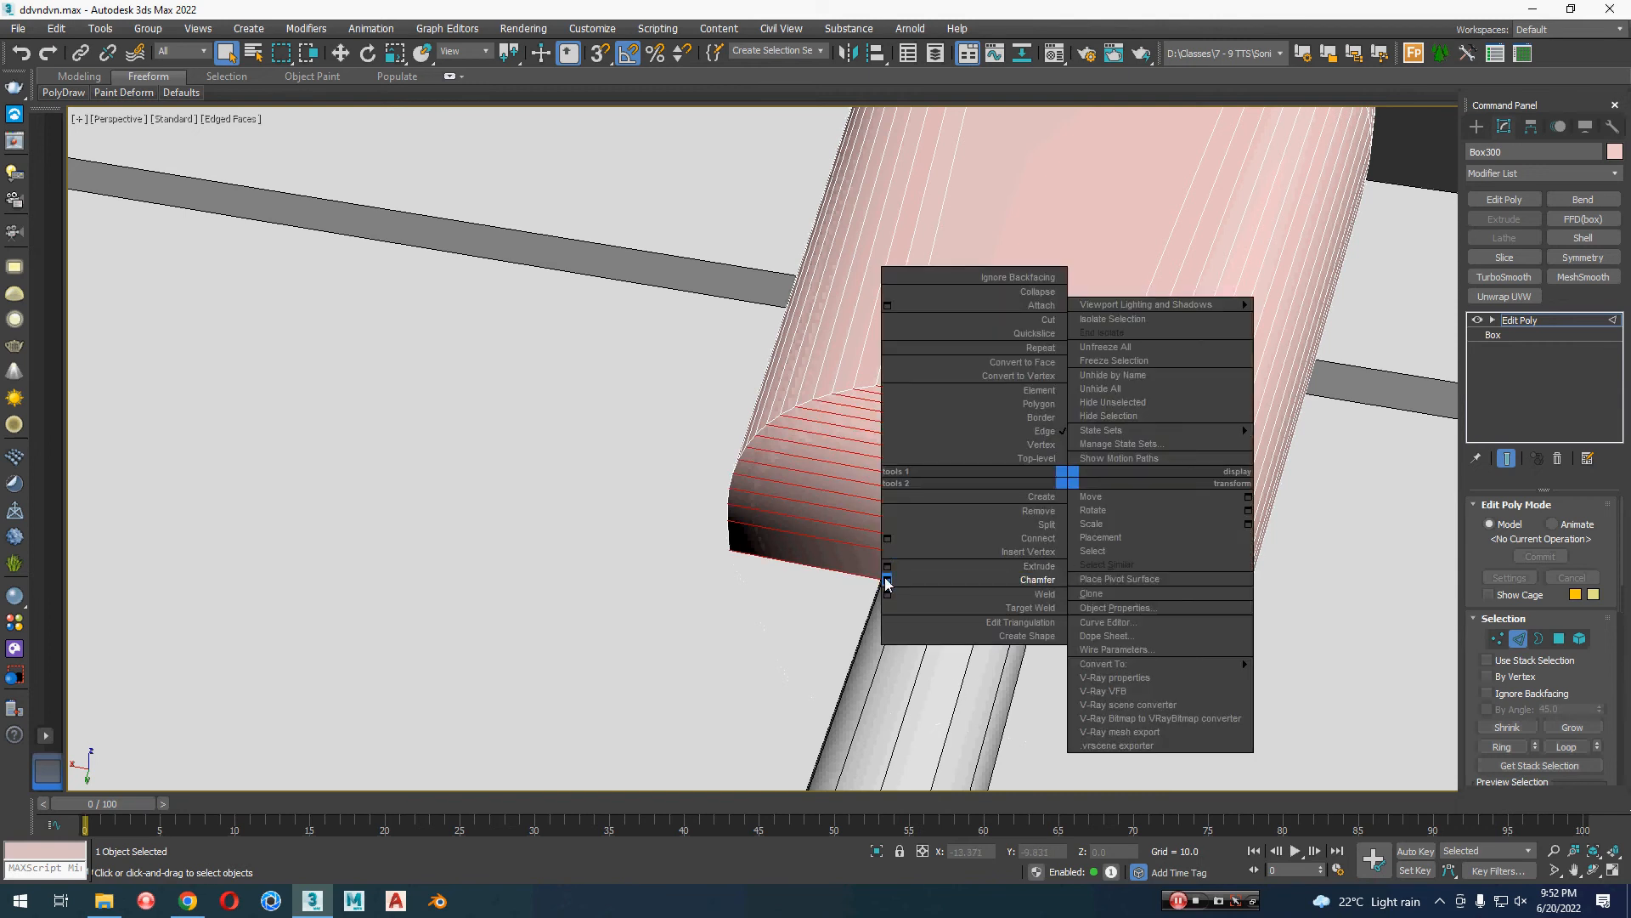
pyautogui.click(887, 580)
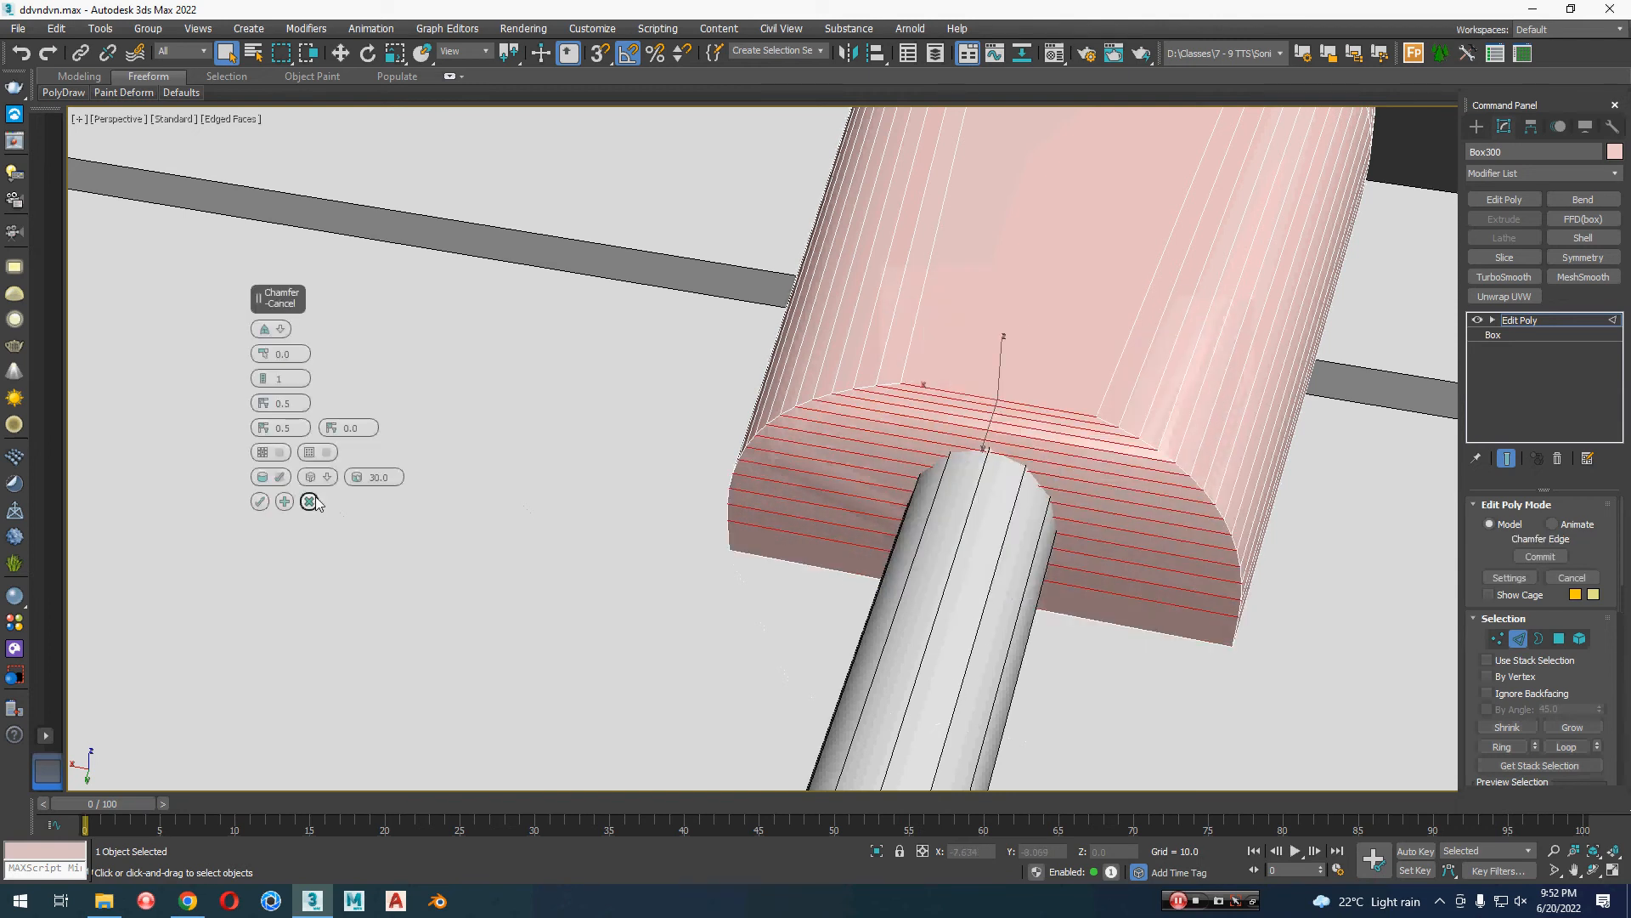
pyautogui.click(309, 501)
pyautogui.rightClick(1205, 406)
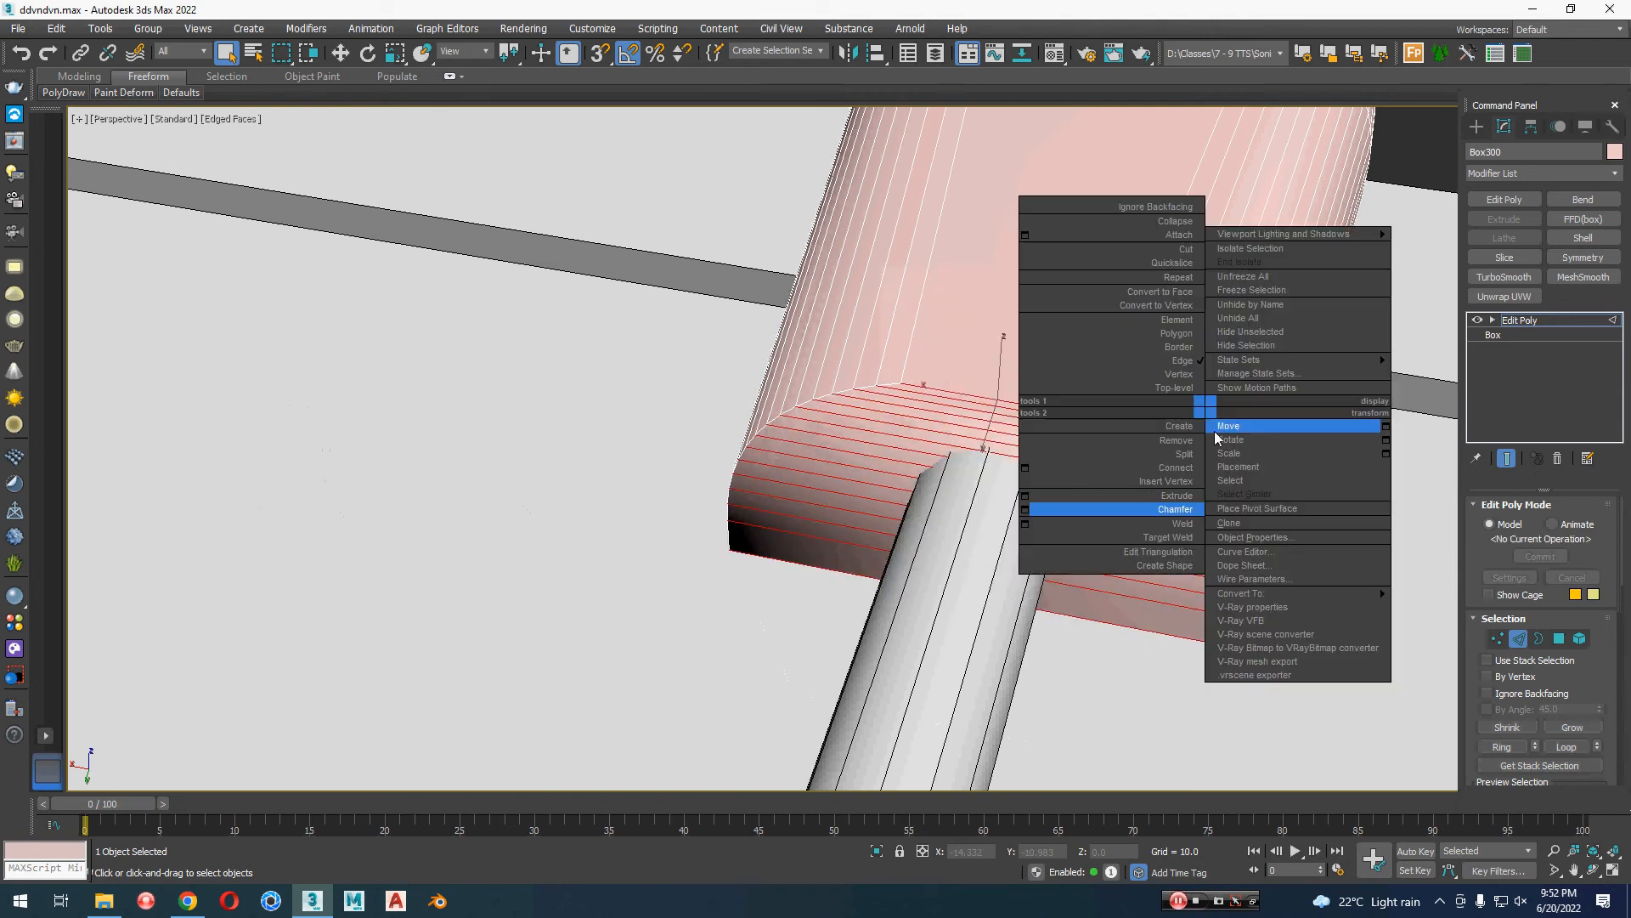
pyautogui.click(1025, 468)
pyautogui.click(260, 403)
pyautogui.press('w')
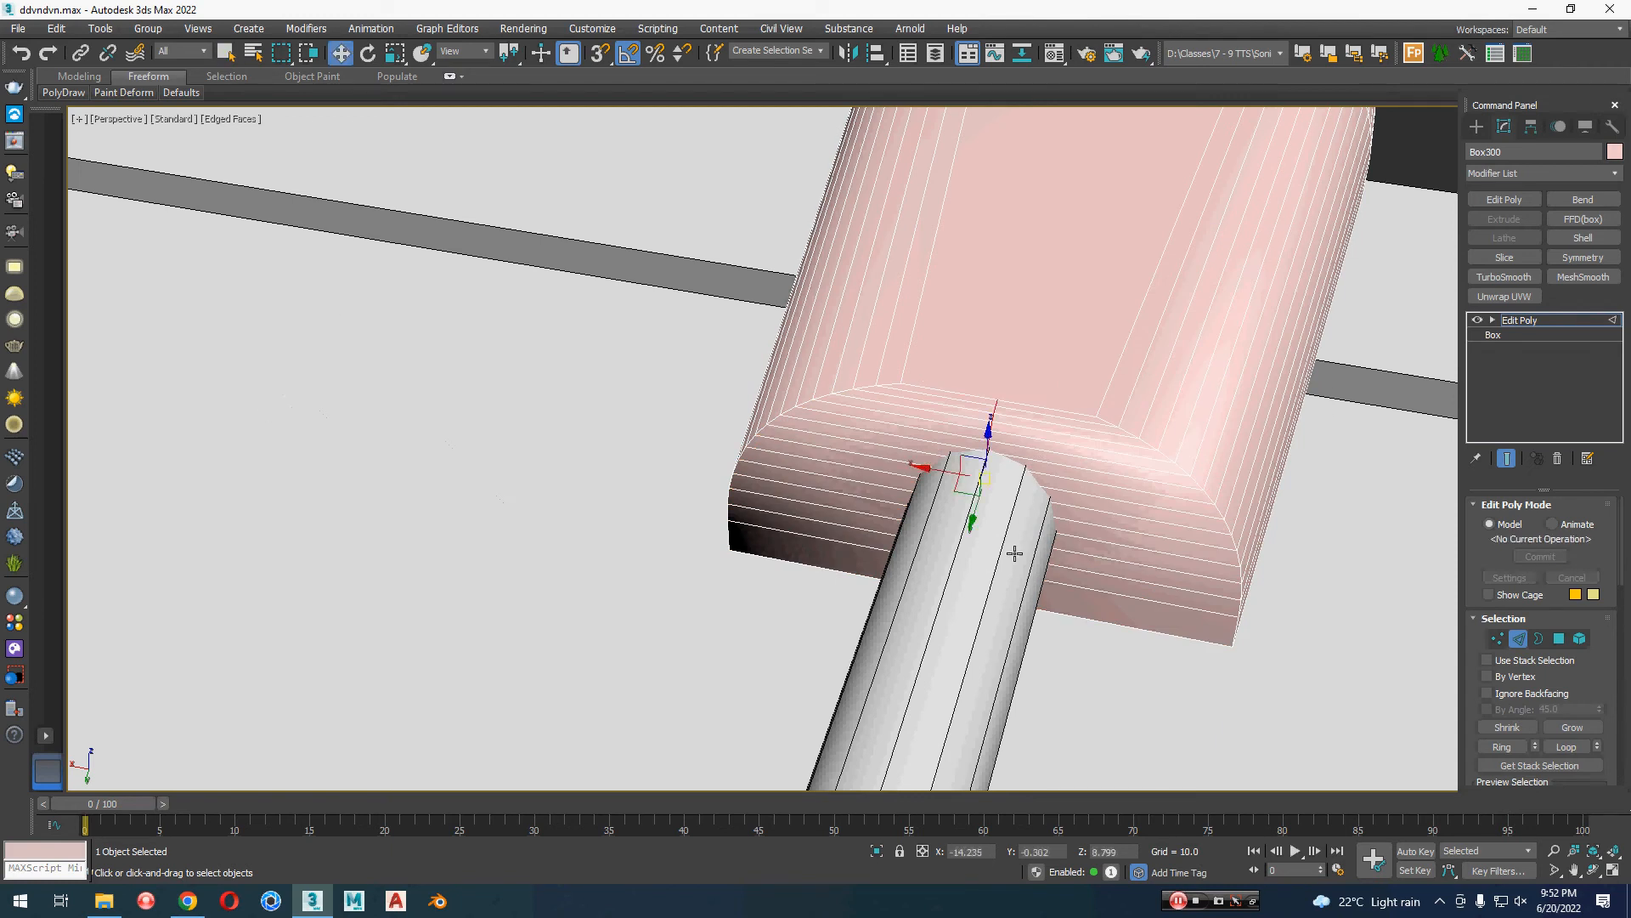
pyautogui.moveTo(979, 503); pyautogui.dragTo(1113, 579)
# Step: Chamfer the middle edge line at the arm end with amount 0.16 and 7 segments, changing the chamfer type to round it evenly
pyautogui.rightClick(1113, 579)
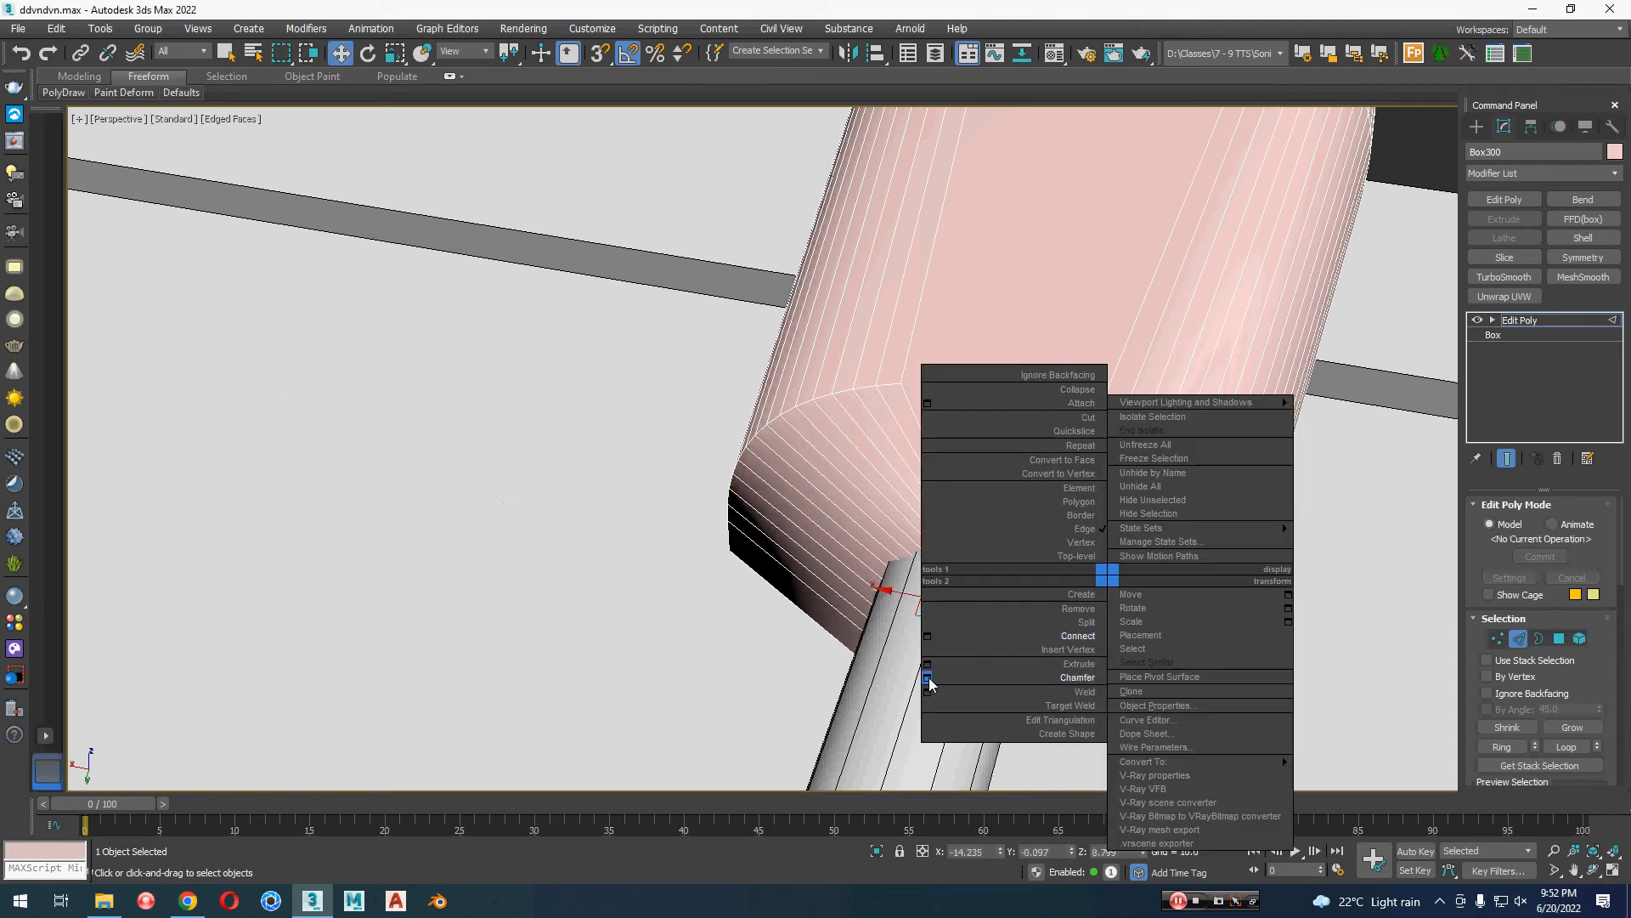
pyautogui.click(932, 674)
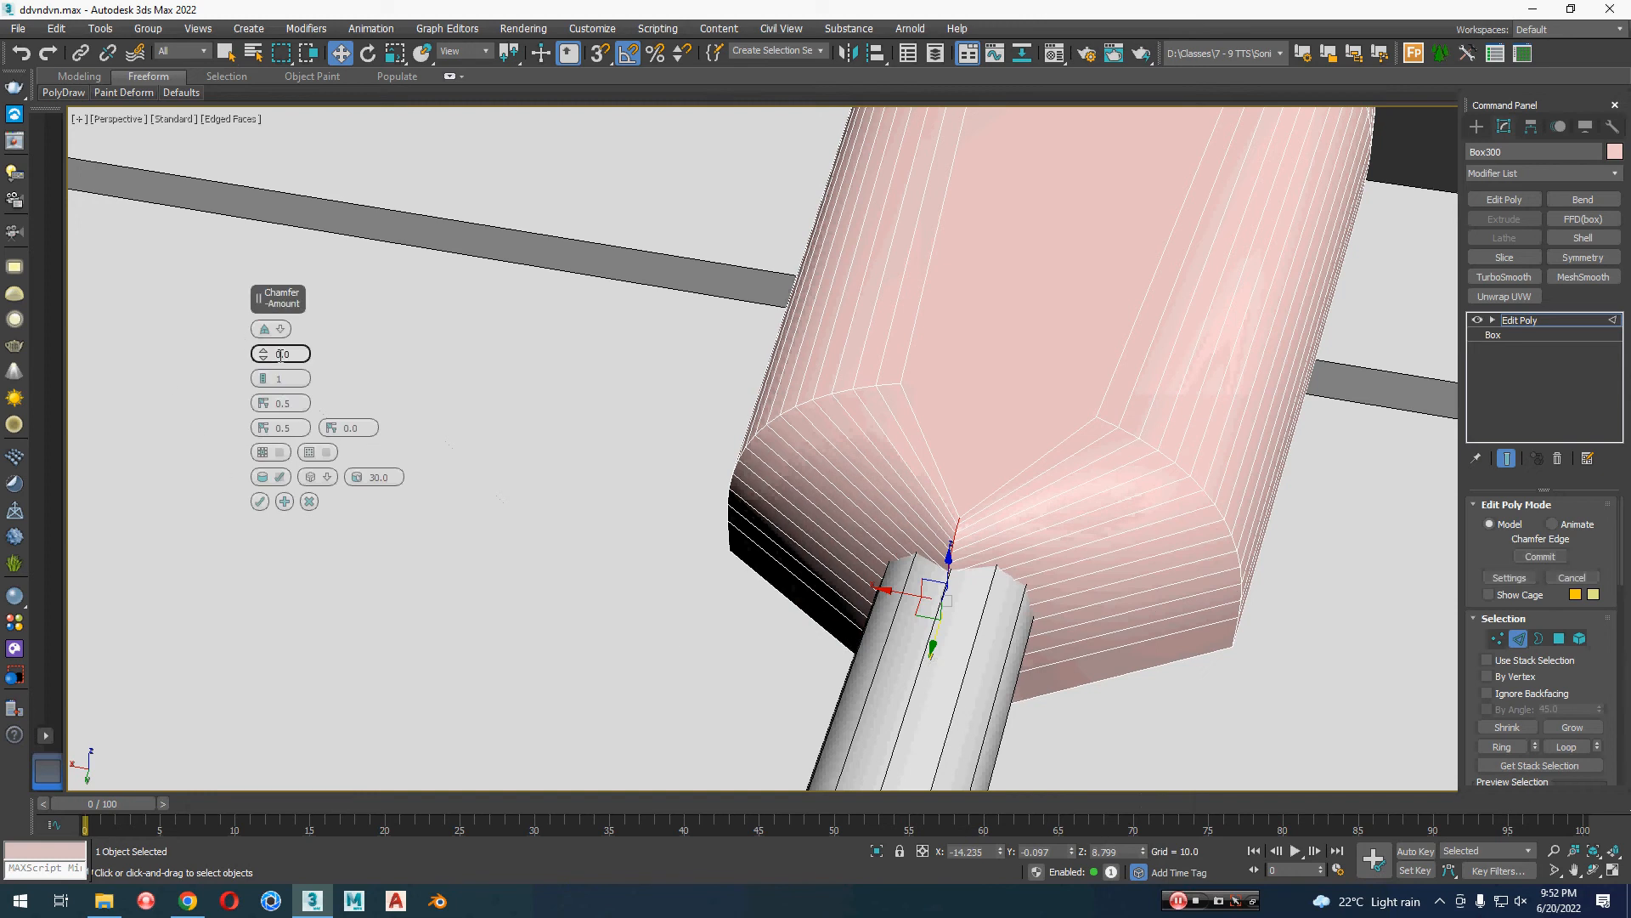
pyautogui.moveTo(264, 360); pyautogui.dragTo(263, 340)
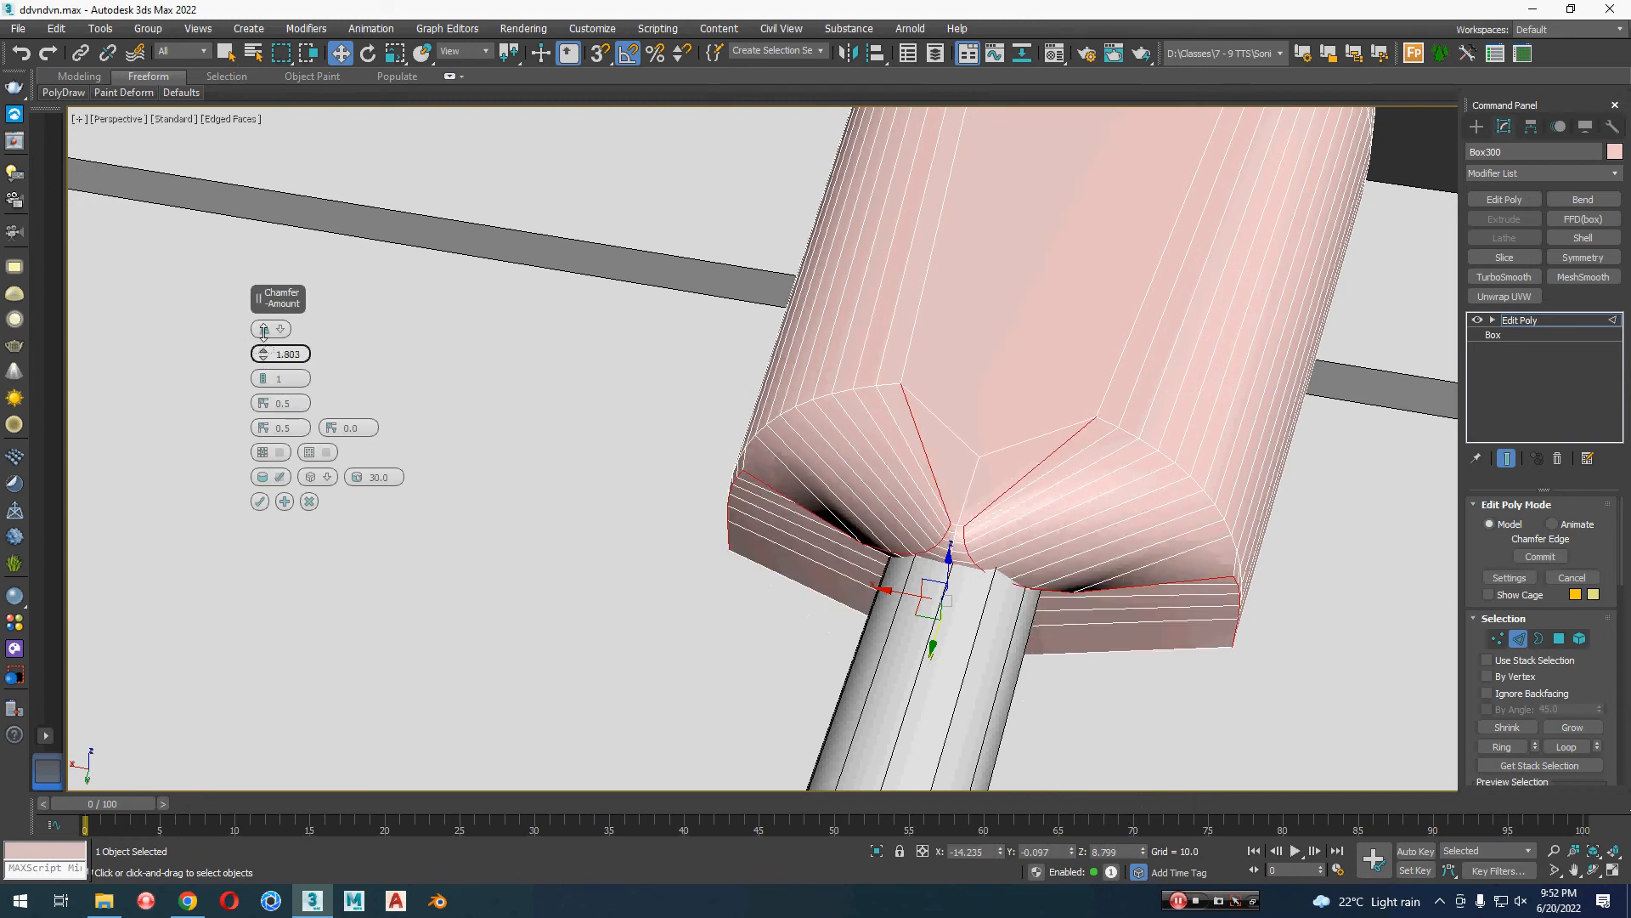
pyautogui.rightClick(265, 353)
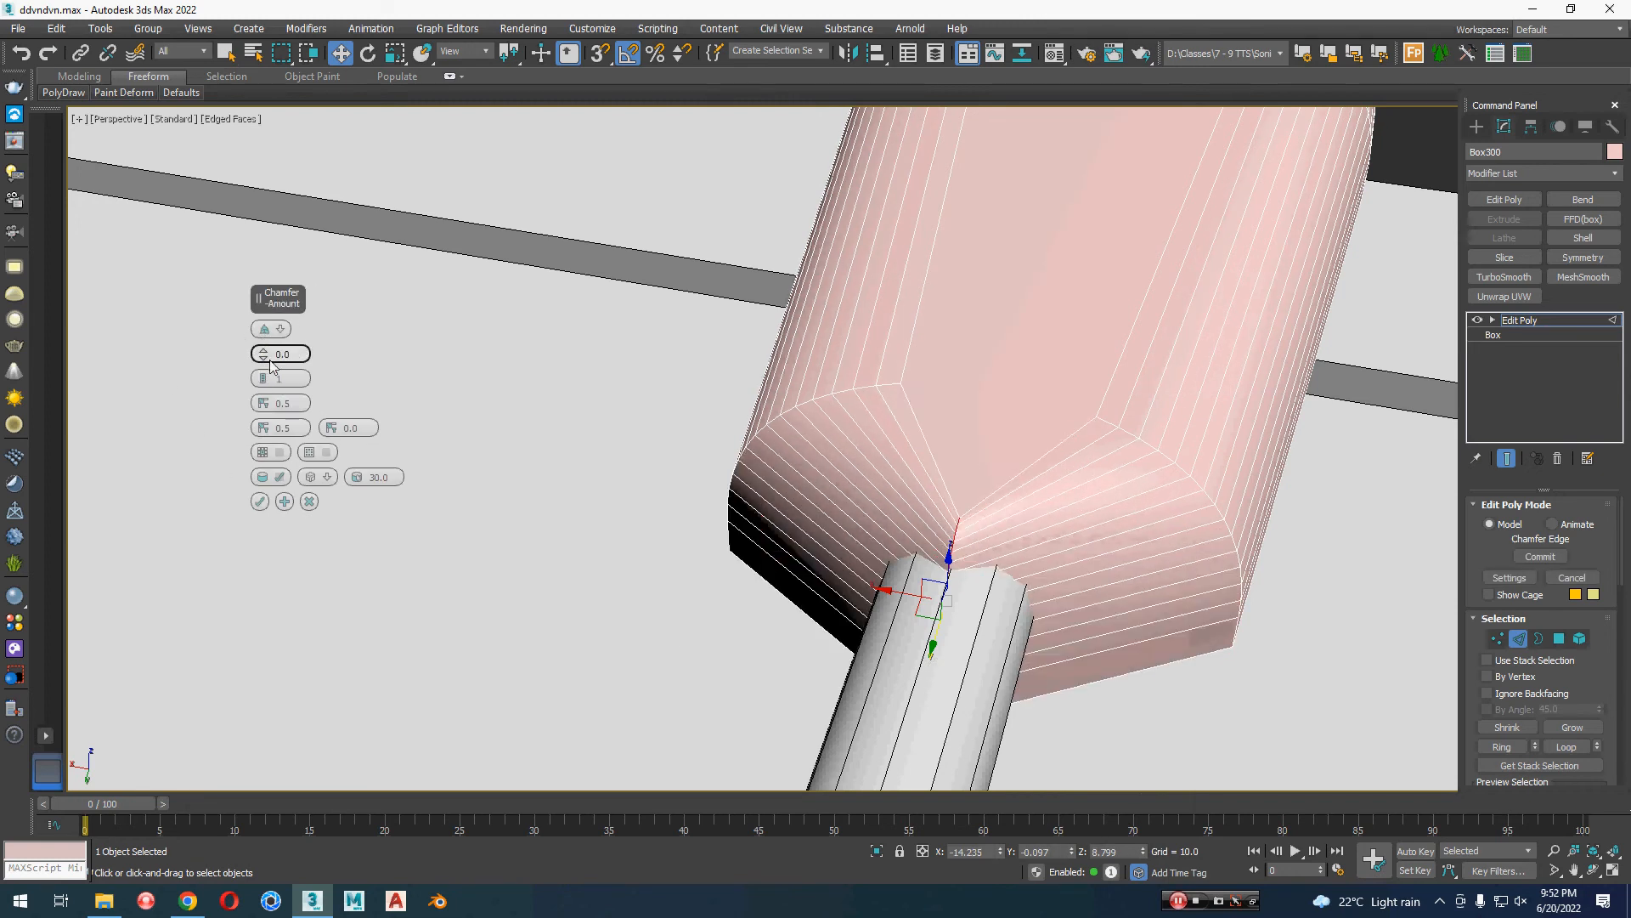
pyautogui.moveTo(264, 355); pyautogui.dragTo(264, 355)
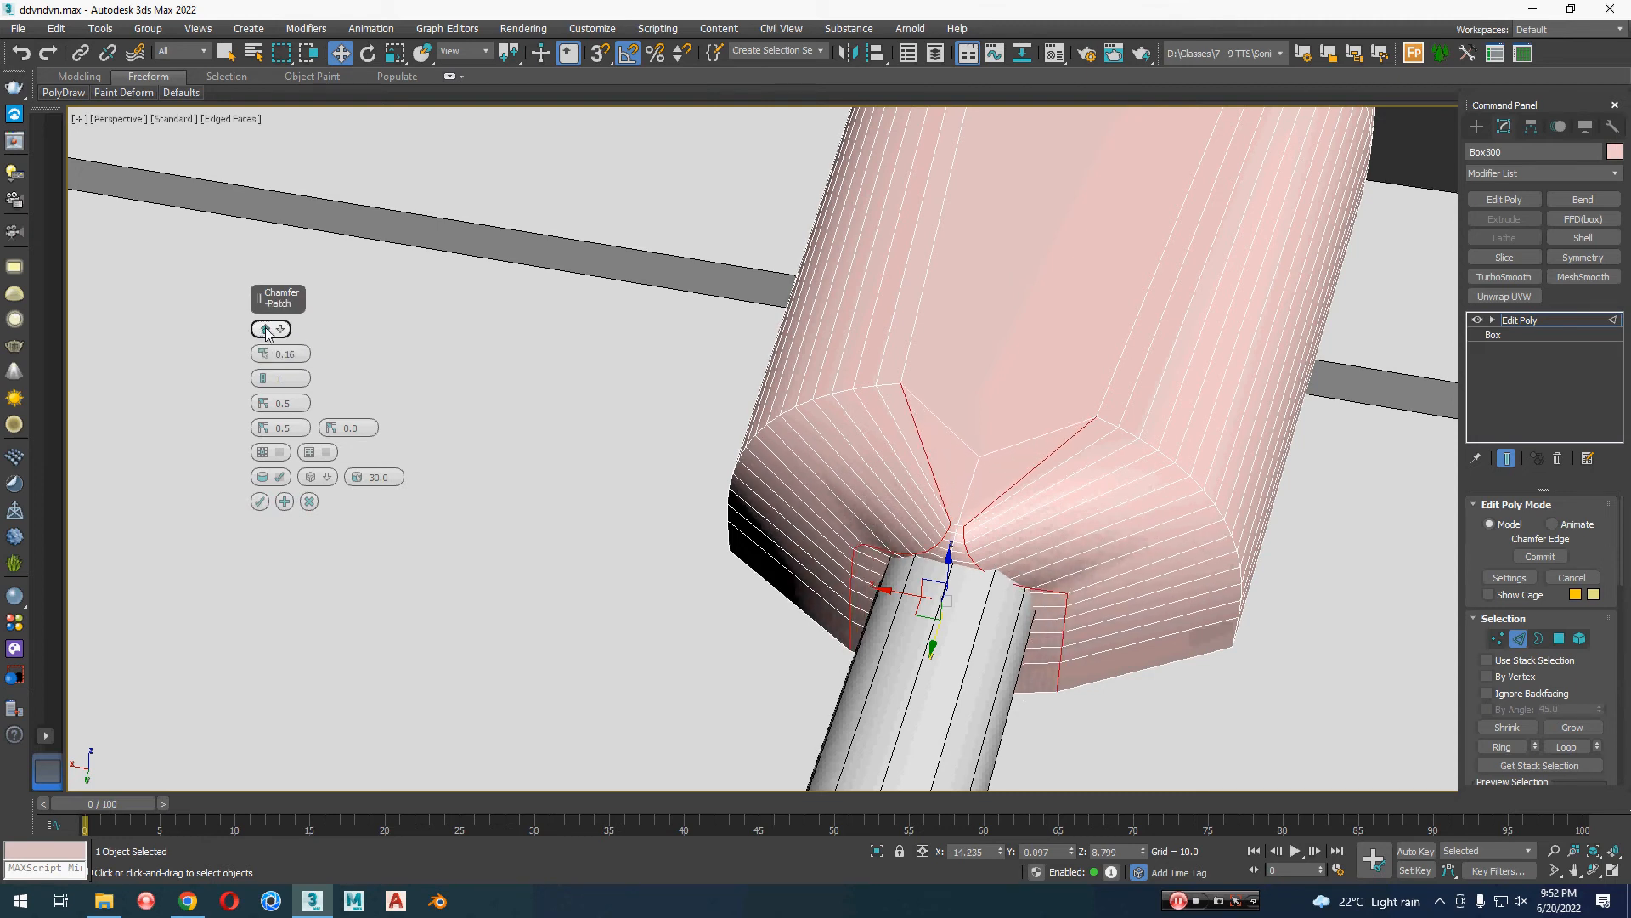
pyautogui.click(266, 331)
pyautogui.click(266, 332)
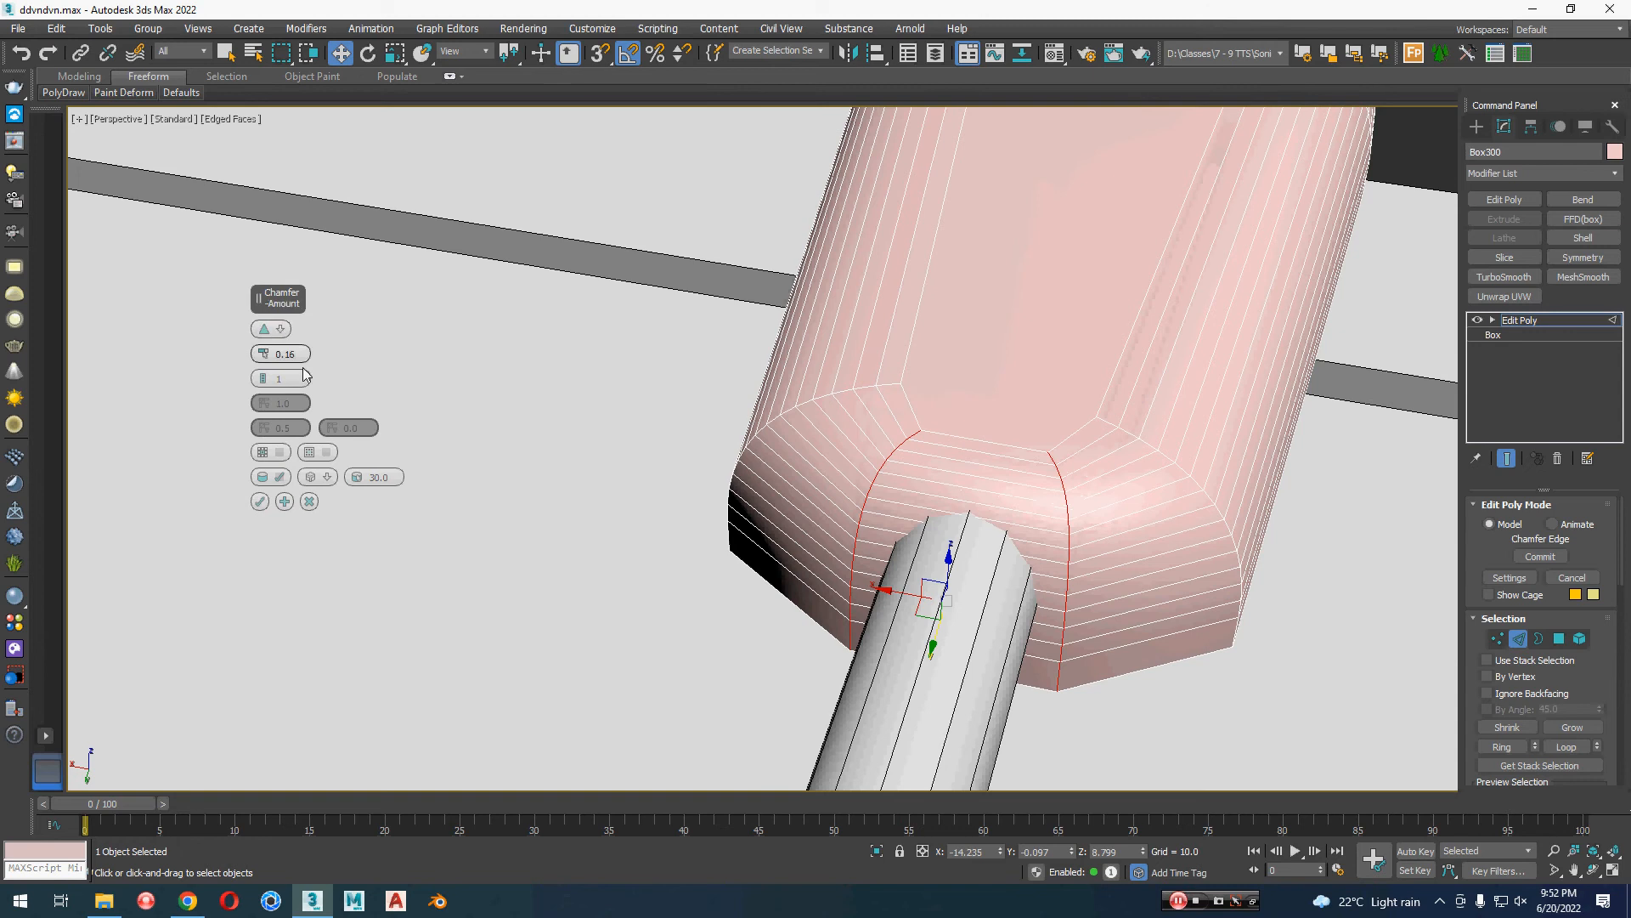
pyautogui.scroll(5, 264, 383)
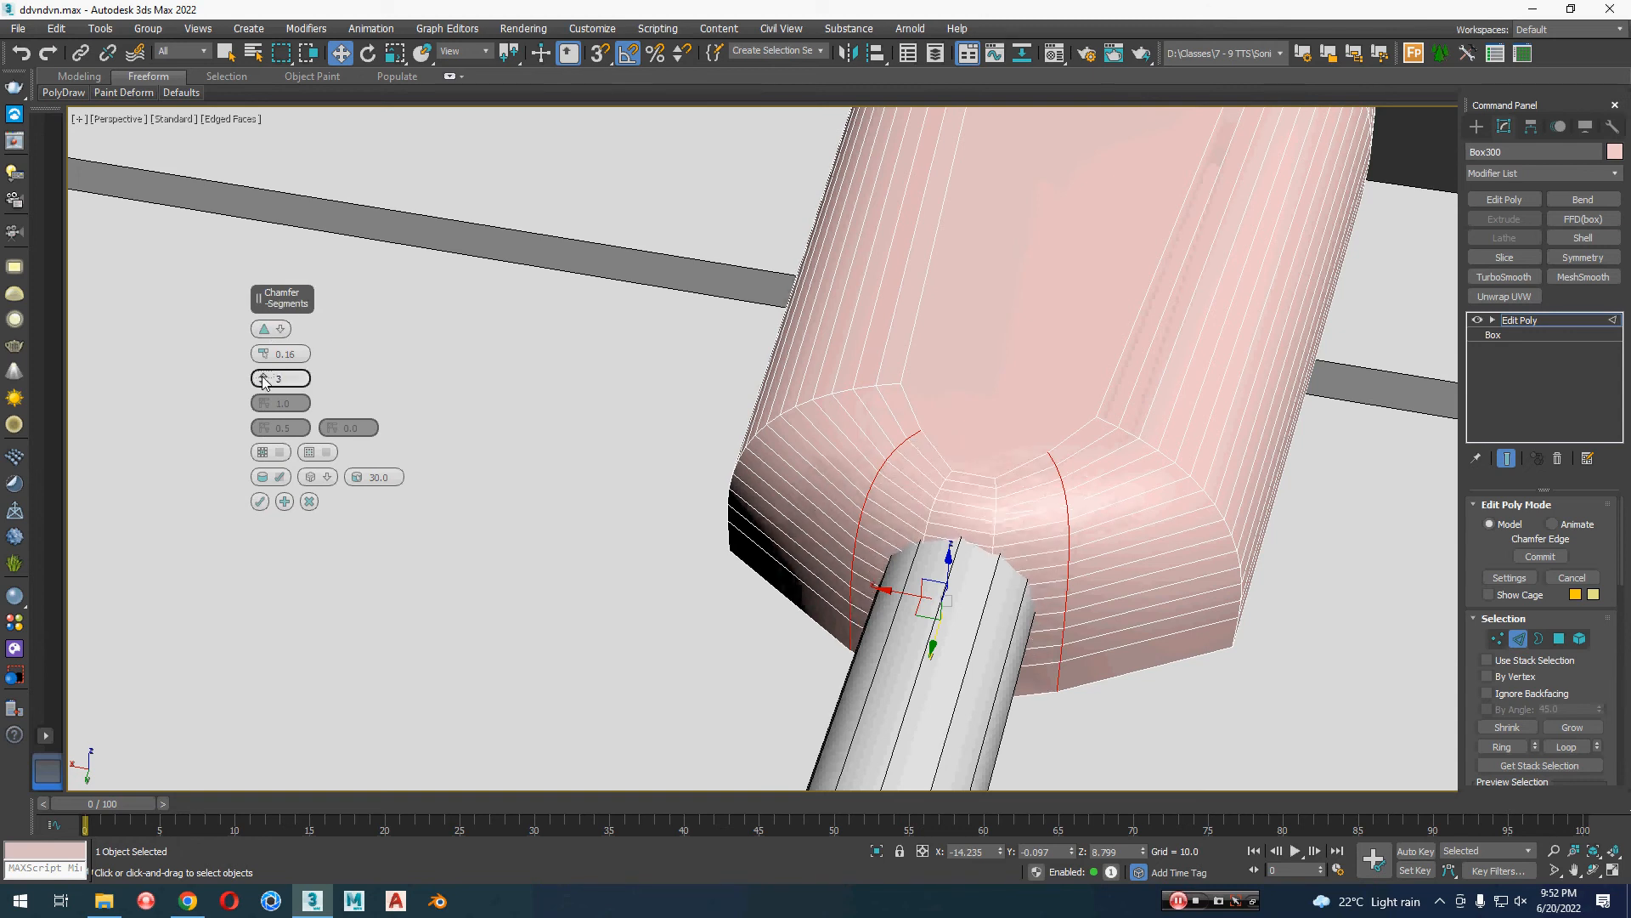
pyautogui.click(260, 502)
# Step: Chamfer the two curved corner edge lines on either side of the arm end with amount 0.08 and 7 segments
pyautogui.doubleClick(1114, 419)
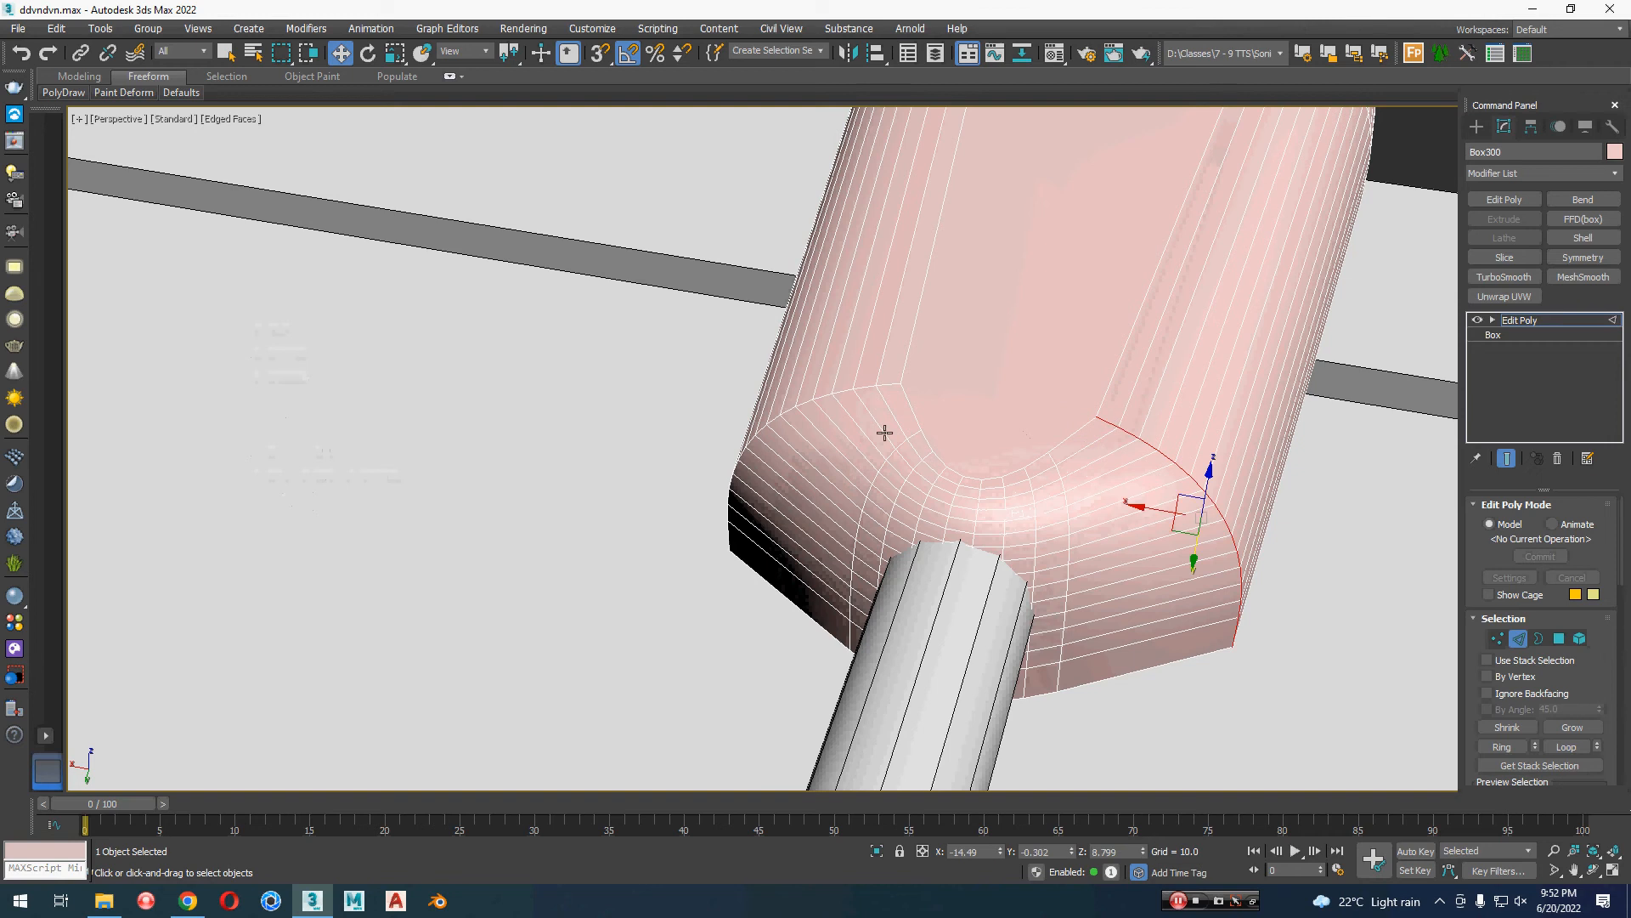
pyautogui.keyDown('ctrl'); pyautogui.doubleClick(860, 387); pyautogui.keyUp('ctrl')
pyautogui.rightClick(856, 382)
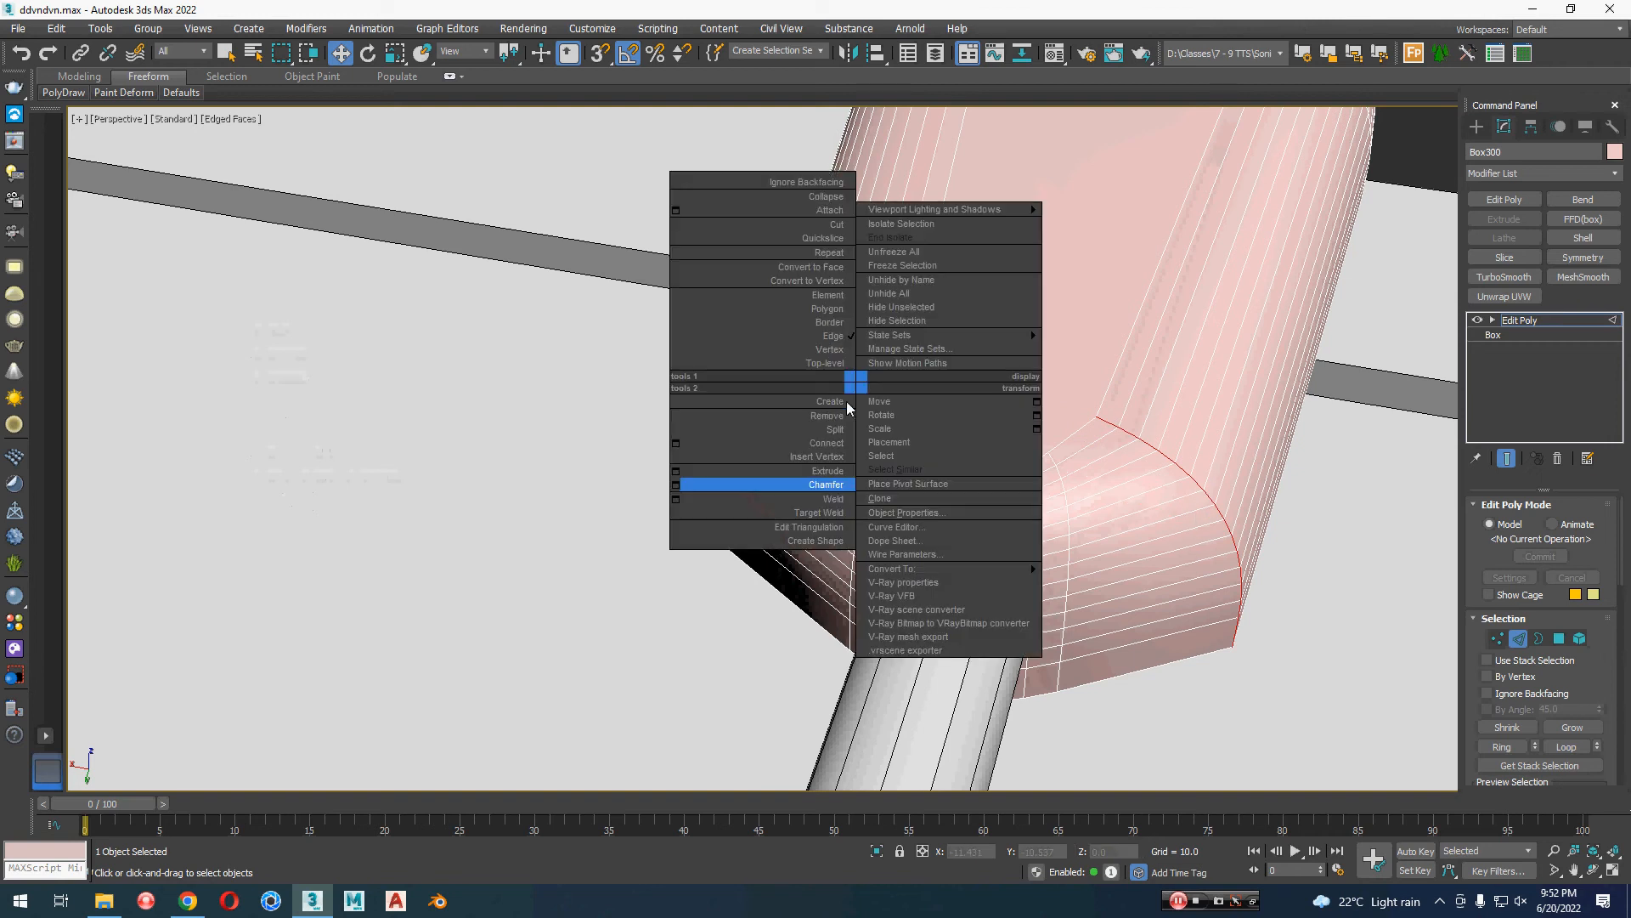
pyautogui.click(677, 485)
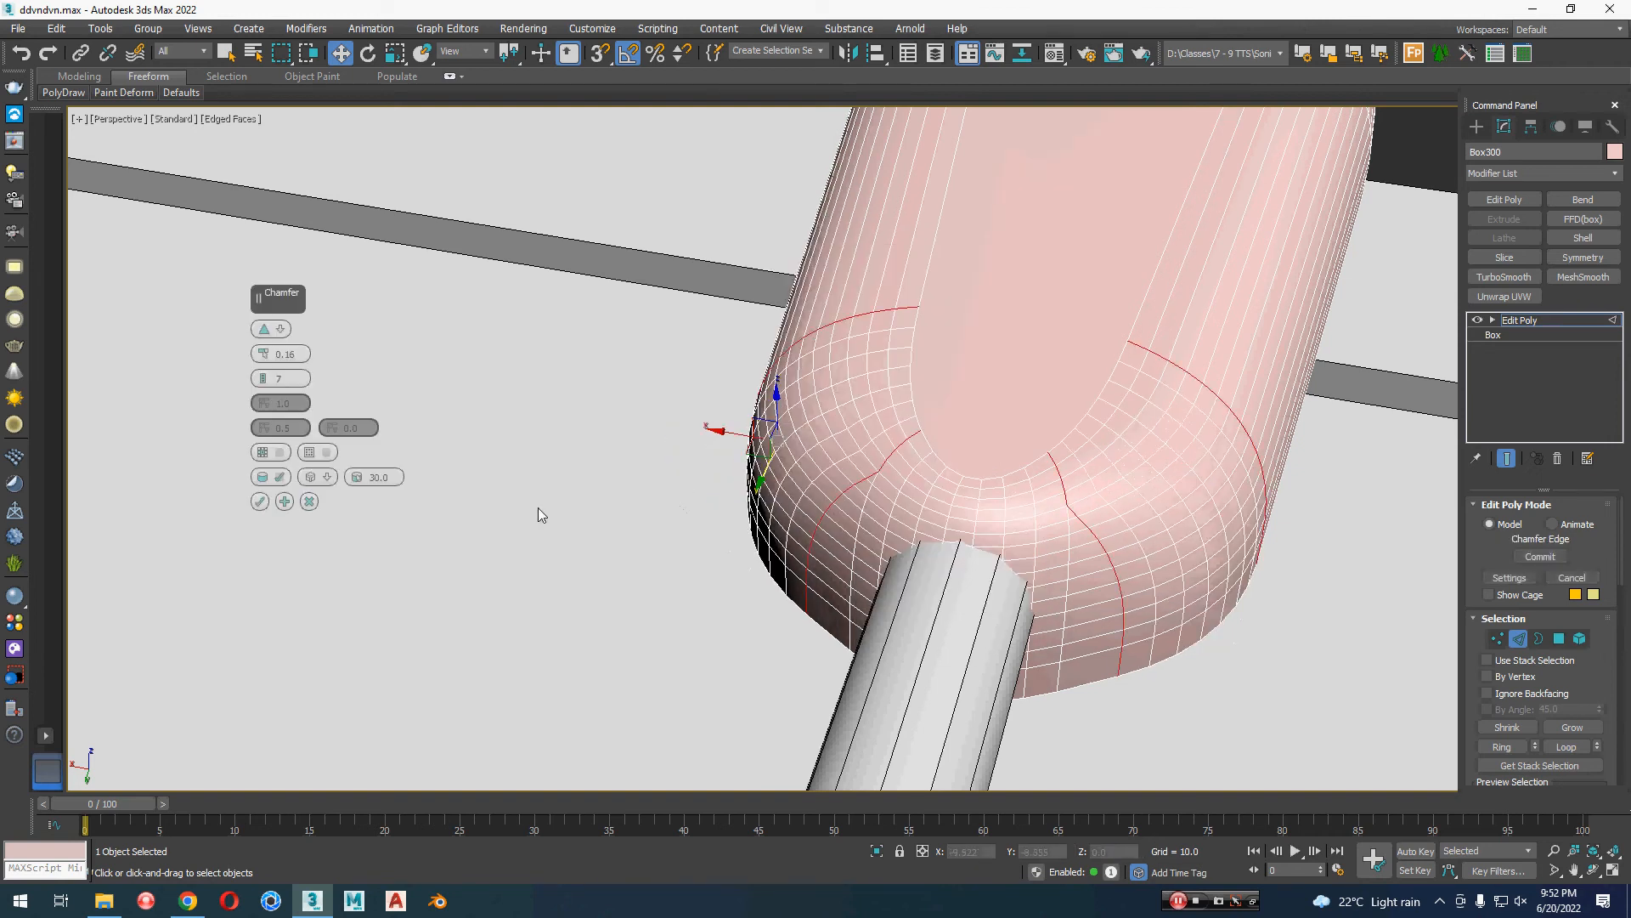
pyautogui.click(263, 357)
pyautogui.click(262, 357)
pyautogui.click(262, 357)
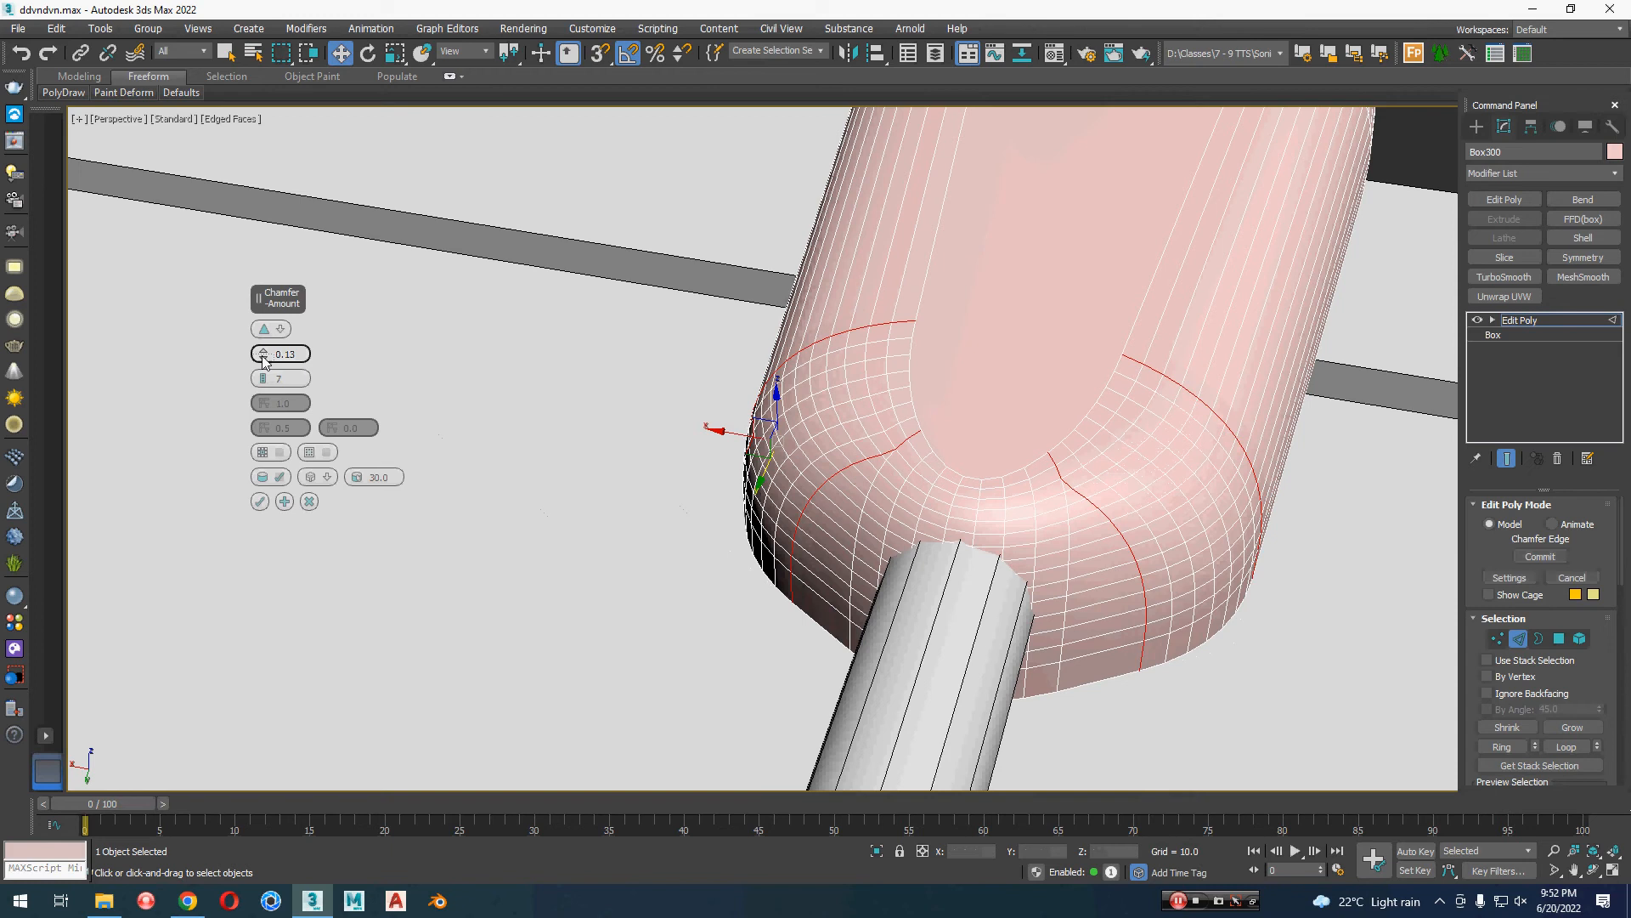
pyautogui.click(262, 357)
pyautogui.click(262, 356)
pyautogui.click(262, 357)
pyautogui.click(262, 357)
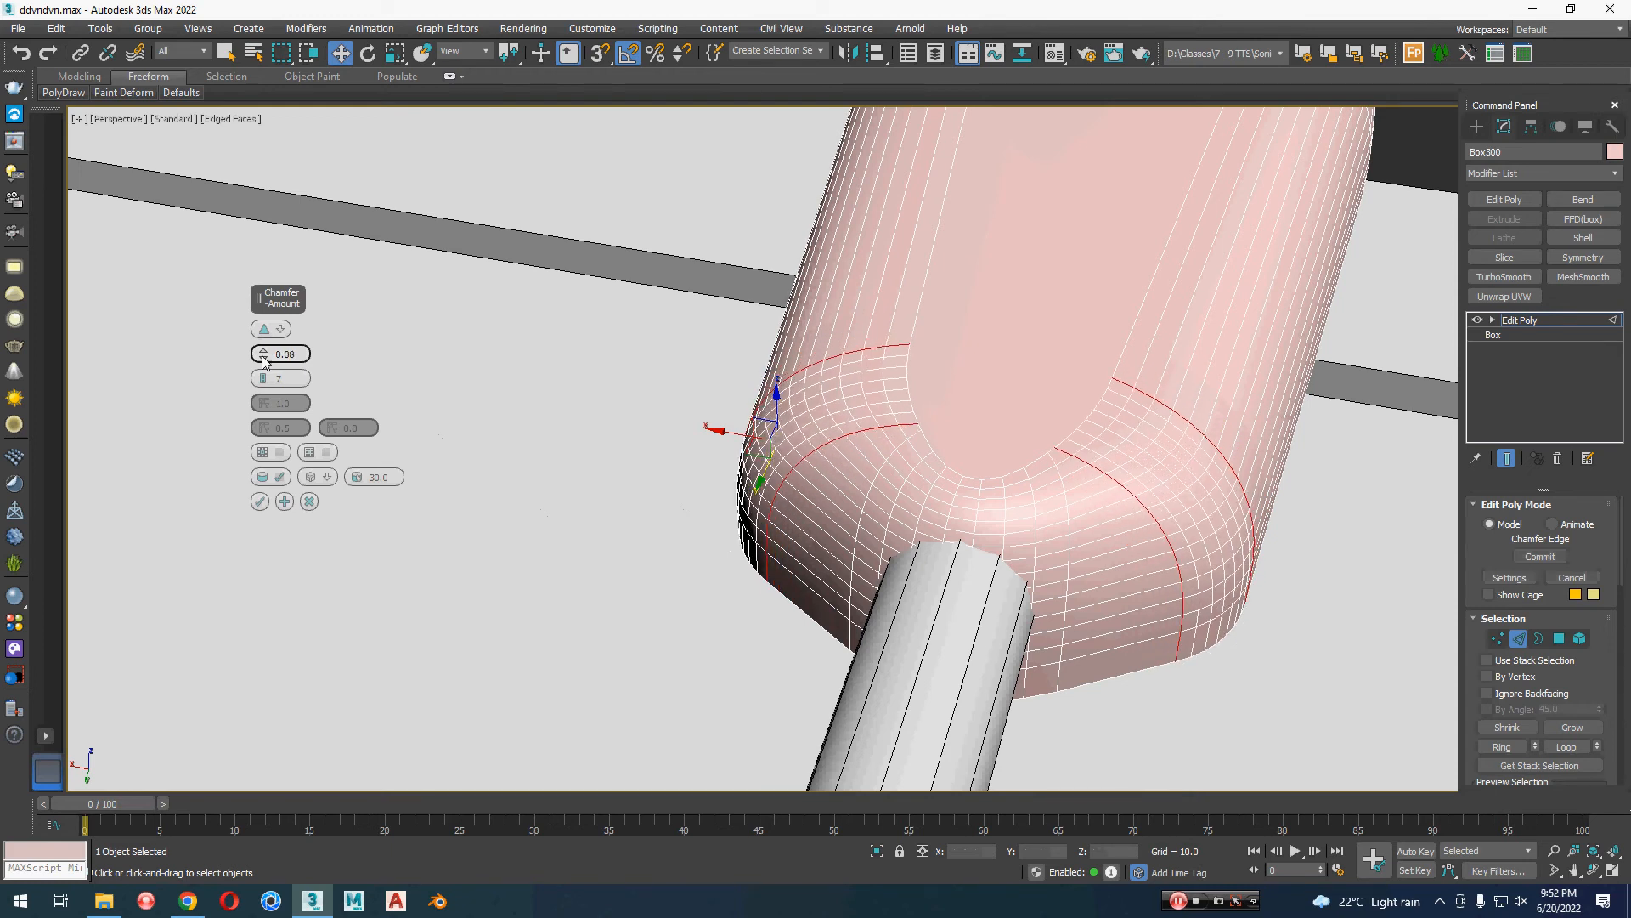
pyautogui.click(261, 501)
# Step: Leave edge editing and apply an FFD(box) 4x4x4 modifier to the lamp head
pyautogui.keyDown('alt'); pyautogui.moveTo(725, 489); pyautogui.dragTo(713, 486, button='middle'); pyautogui.keyUp('alt')
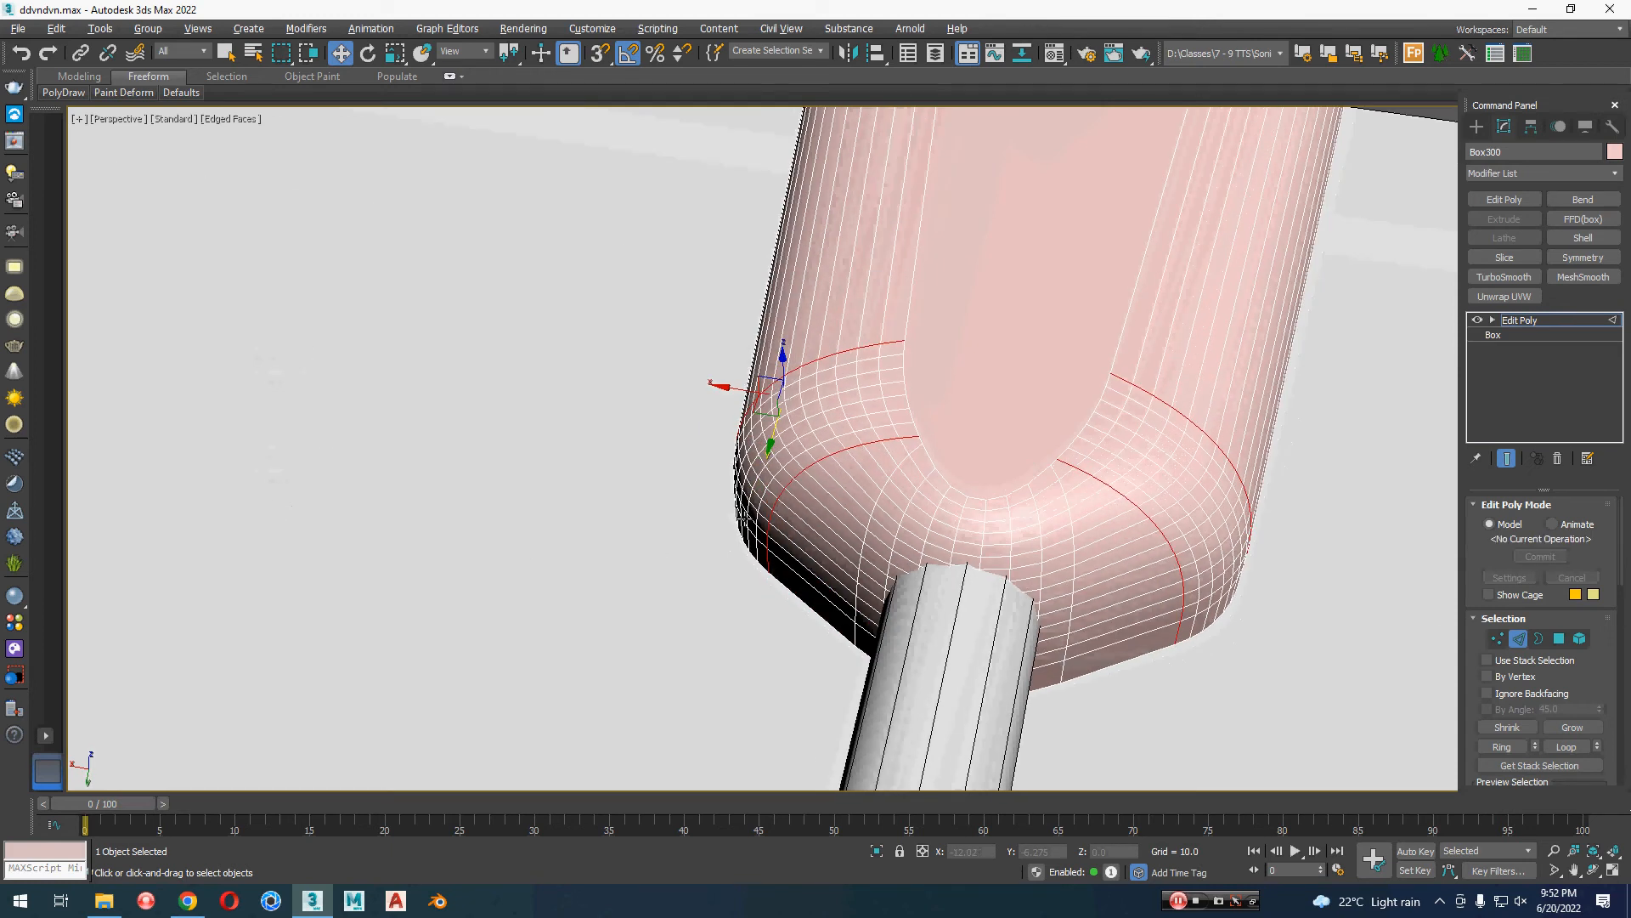
pyautogui.moveTo(768, 448); pyautogui.dragTo(770, 448)
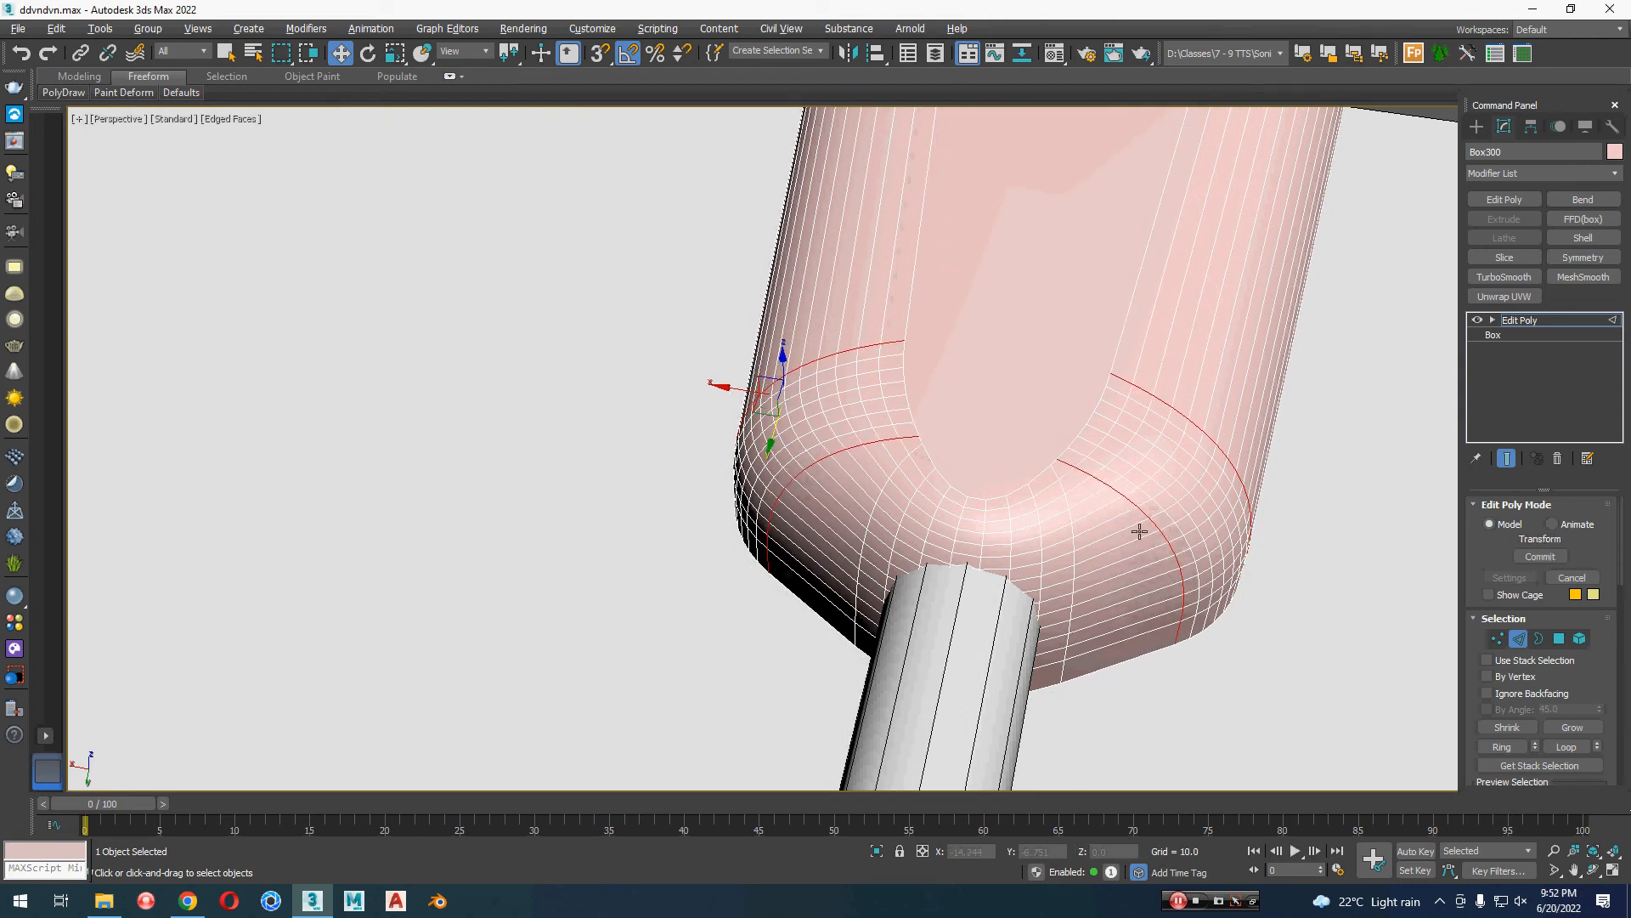
pyautogui.keyDown('alt'); pyautogui.moveTo(1140, 531); pyautogui.dragTo(1023, 513, button='middle'); pyautogui.keyUp('alt')
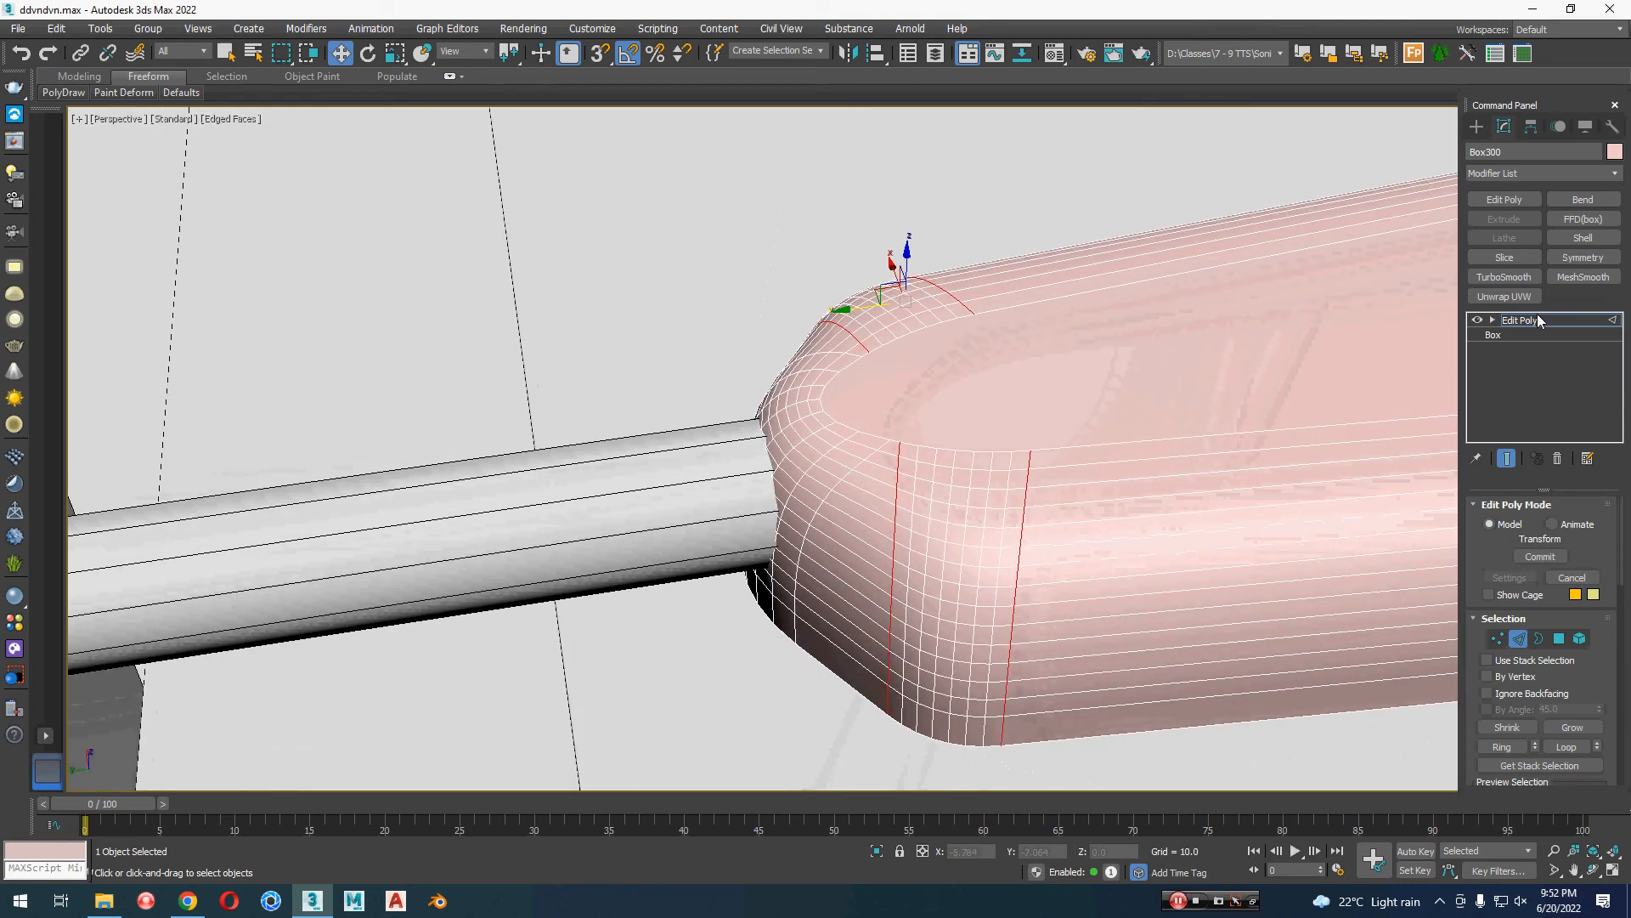
pyautogui.click(1539, 320)
pyautogui.click(1583, 218)
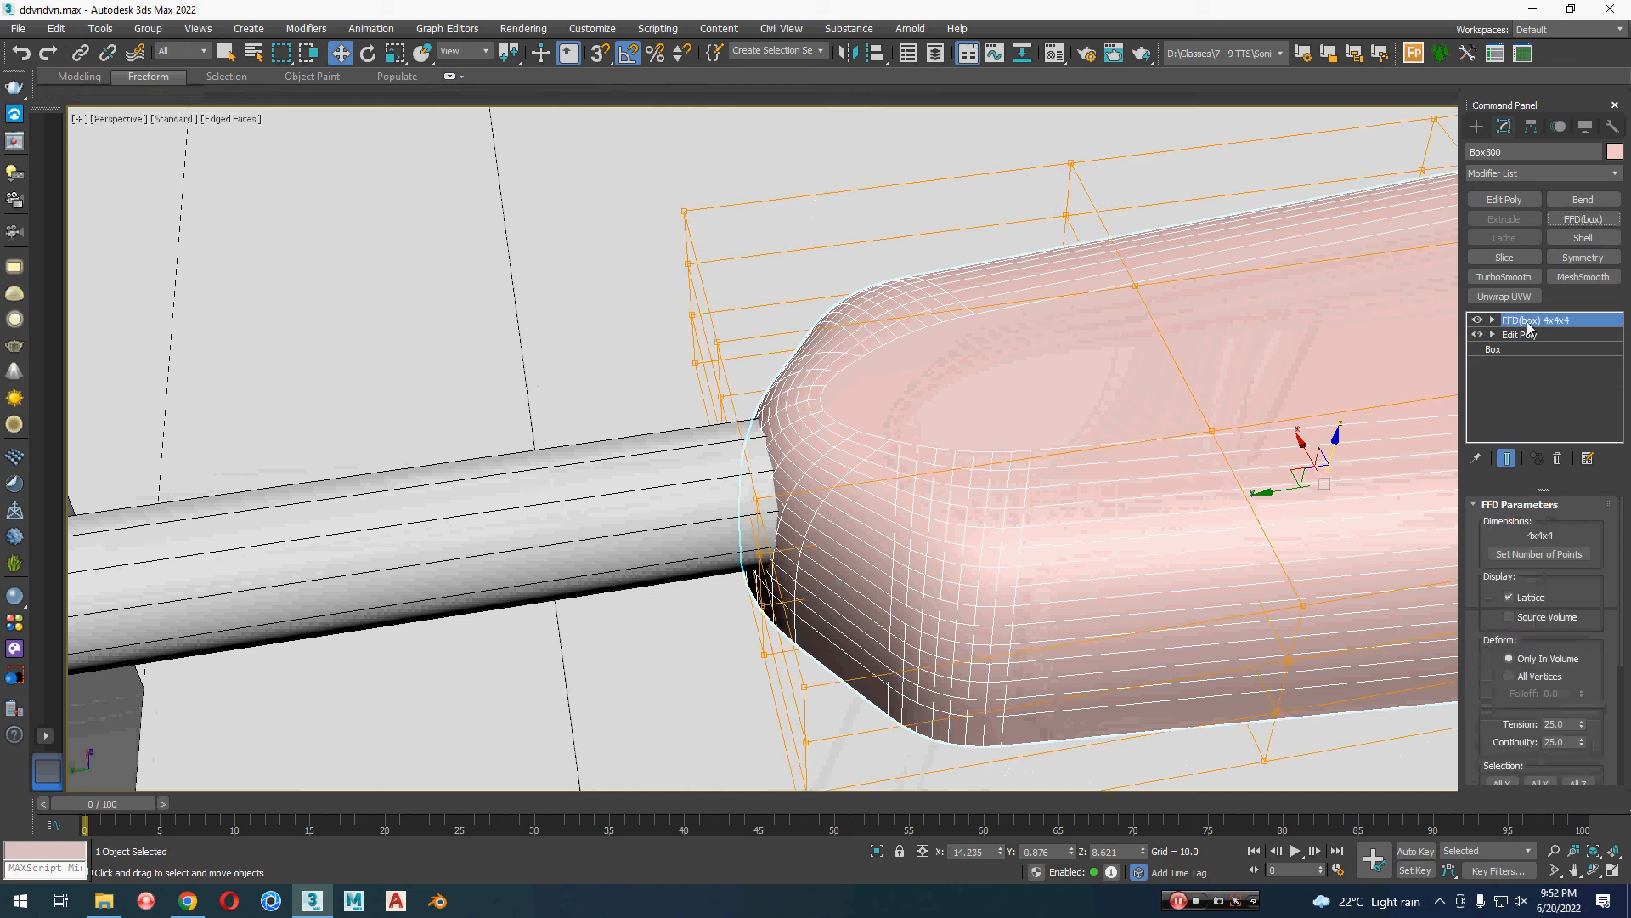
# Step: Select the FFD control points at the lamp head's arm end and scale them slightly narrower along X
pyautogui.keyDown('alt'); pyautogui.moveTo(1037, 512); pyautogui.dragTo(846, 531, button='middle'); pyautogui.keyUp('alt')
pyautogui.press('1')
pyautogui.moveTo(628, 463); pyautogui.dragTo(627, 377, button='middle')
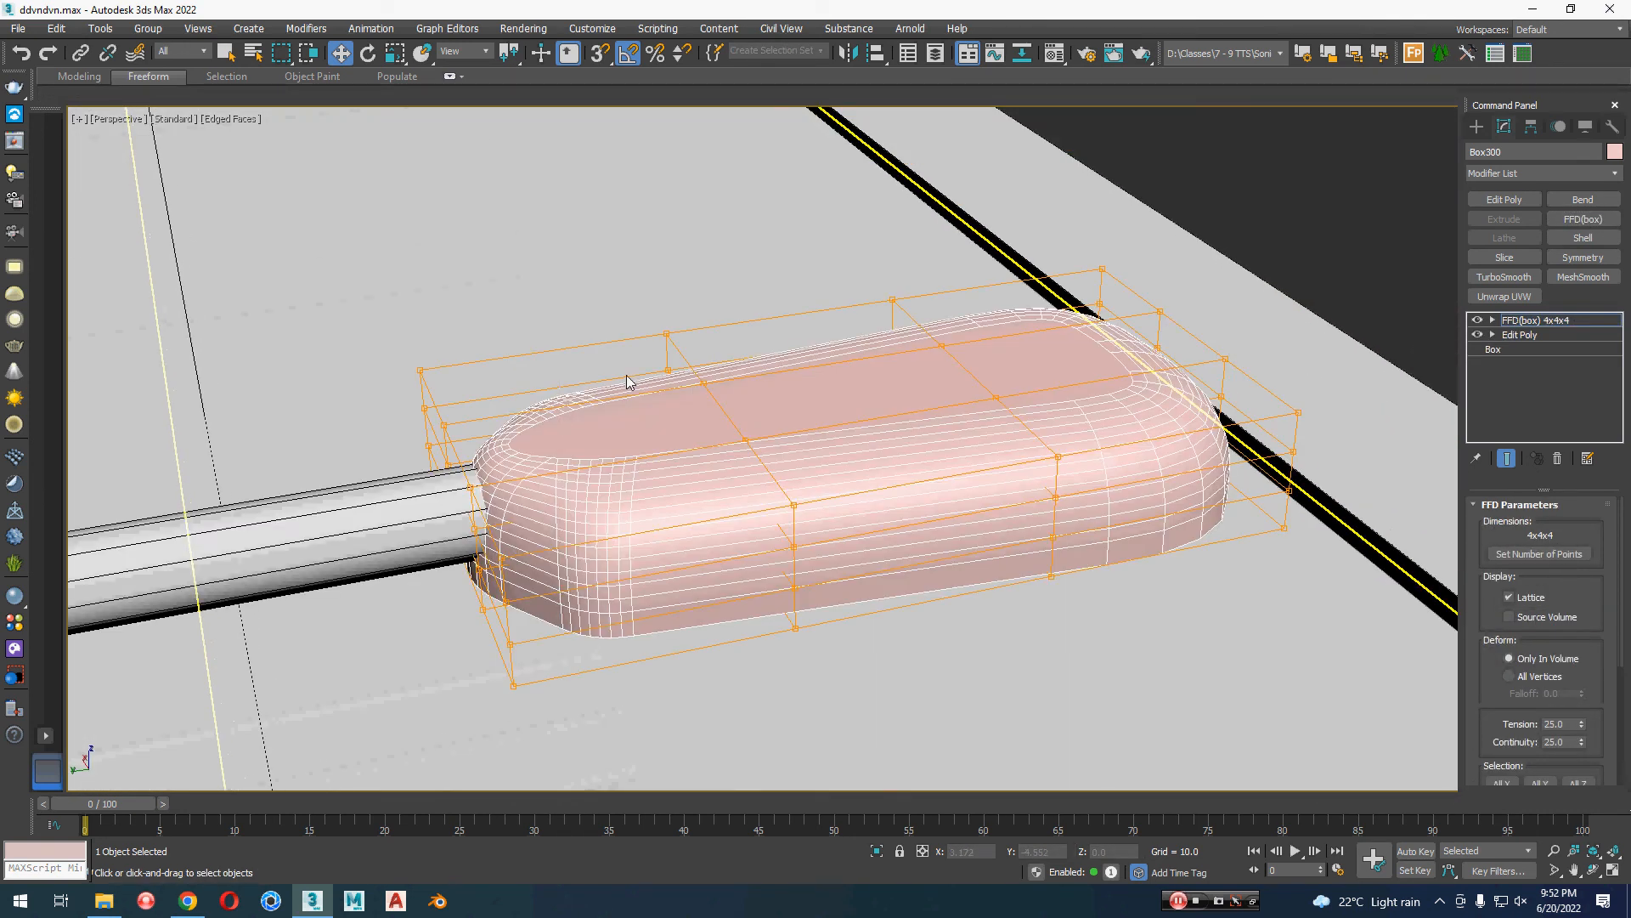
pyautogui.moveTo(584, 695); pyautogui.dragTo(584, 697)
pyautogui.press('r')
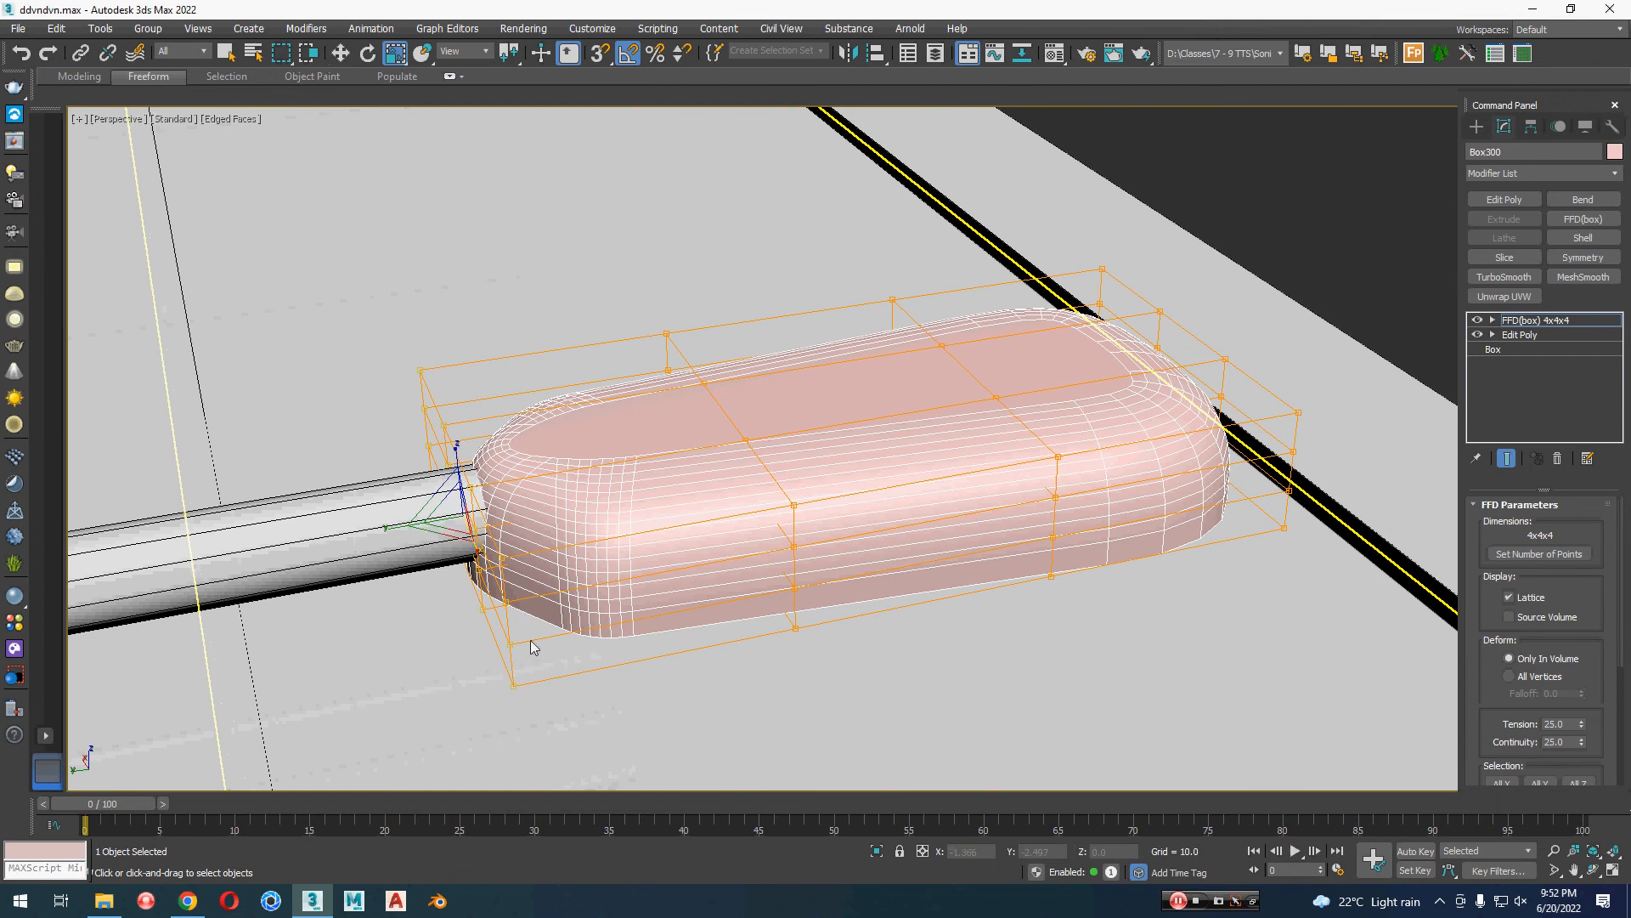
pyautogui.moveTo(475, 562)
pyautogui.mouseDown()
pyautogui.moveTo(466, 541)
pyautogui.moveTo(478, 552)
pyautogui.mouseUp()
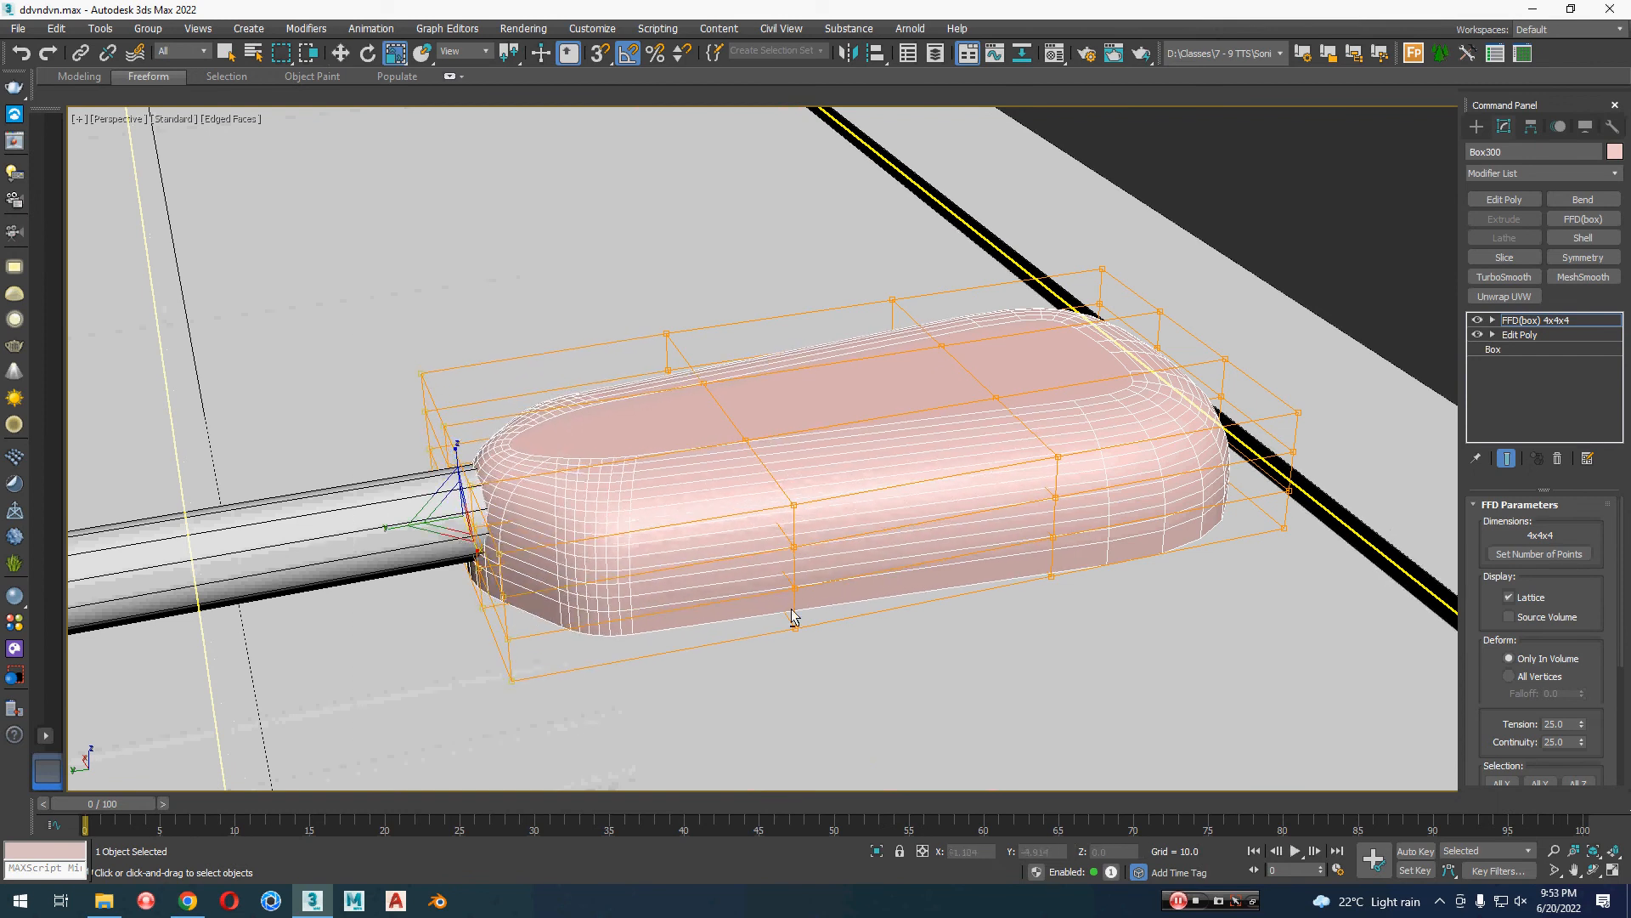
# Step: Try raising the lamp head's middle upper FFD control points along Z to about 8.97
pyautogui.keyDown('alt'); pyautogui.moveTo(791, 607); pyautogui.dragTo(761, 574, button='middle'); pyautogui.keyUp('alt')
pyautogui.press('w')
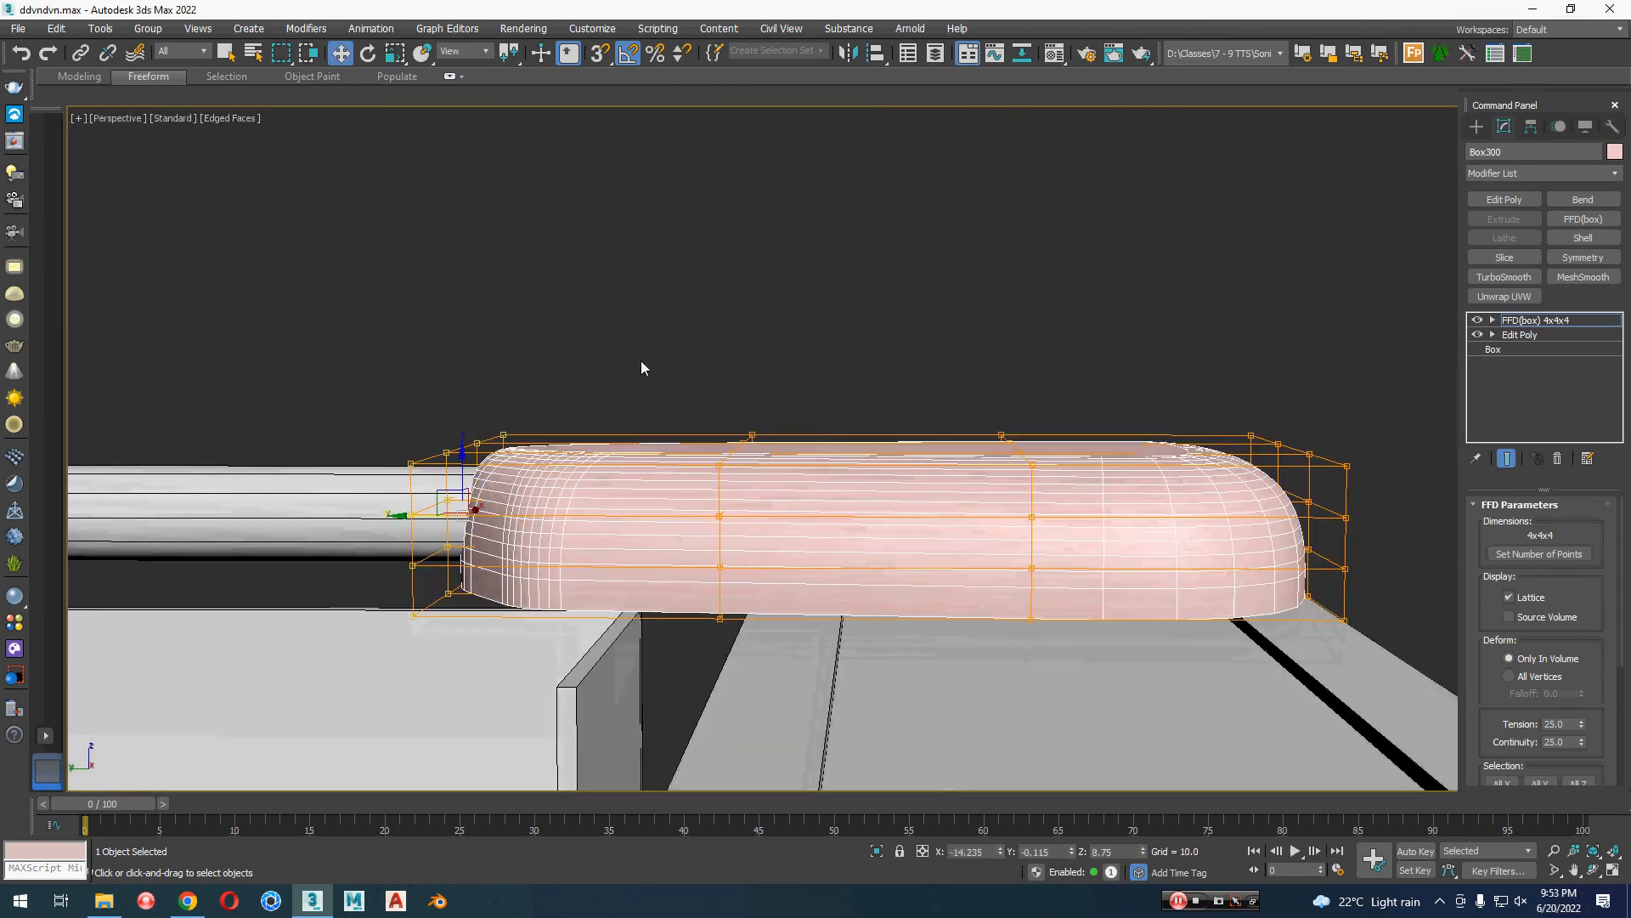
pyautogui.moveTo(999, 488); pyautogui.dragTo(1011, 491)
pyautogui.keyDown('alt'); pyautogui.moveTo(1042, 496); pyautogui.dragTo(970, 496, button='middle'); pyautogui.keyUp('alt')
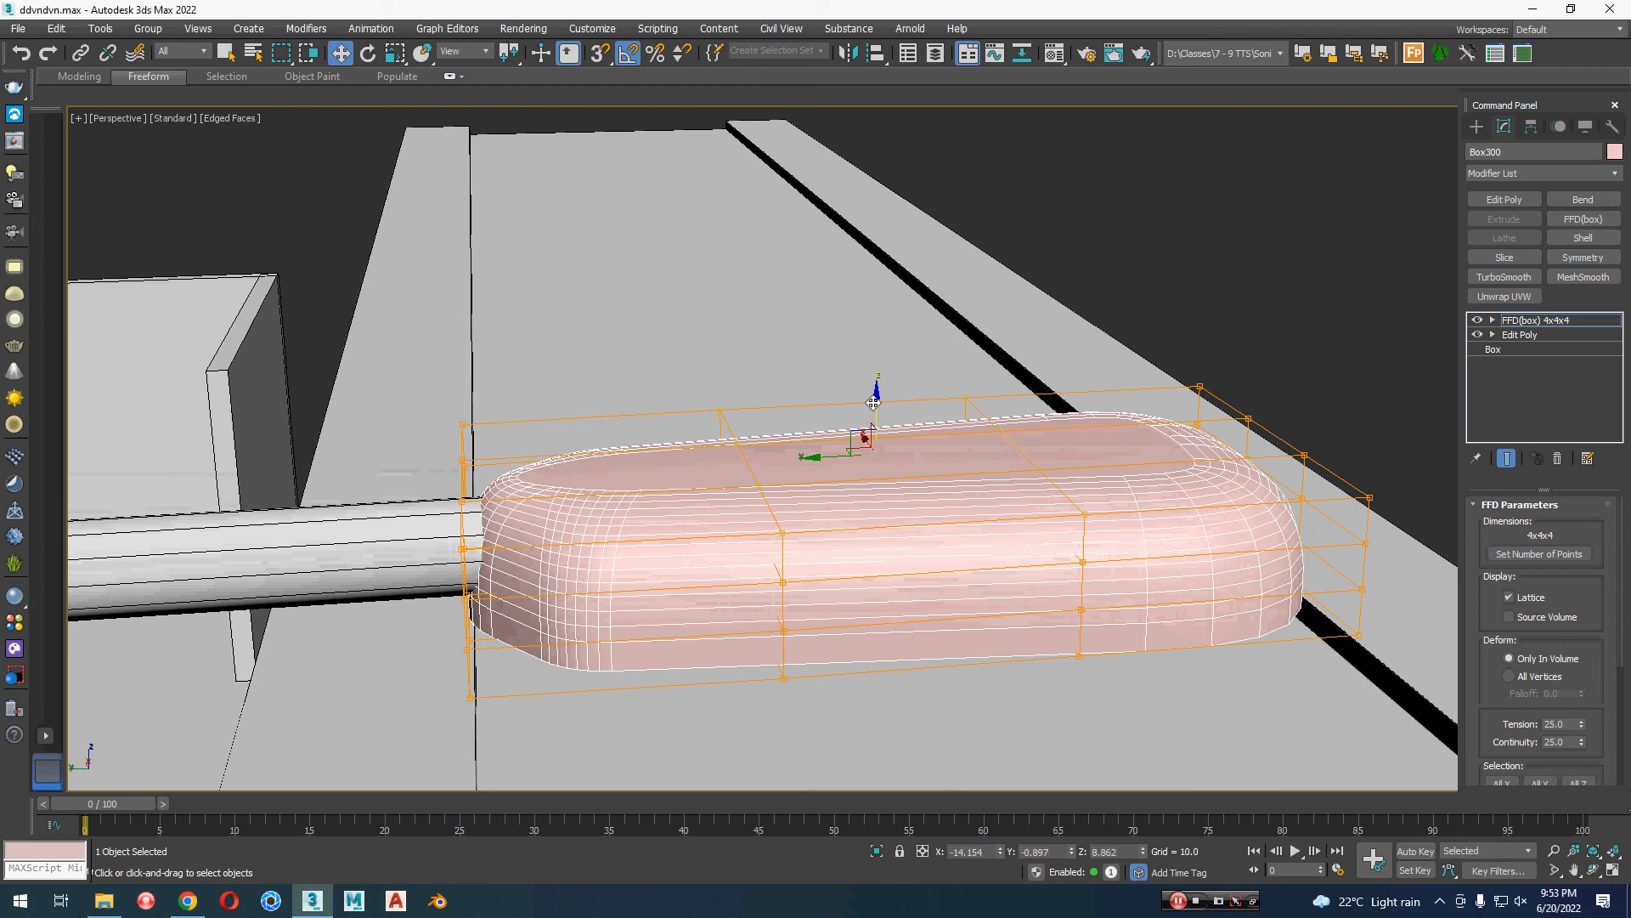
pyautogui.moveTo(873, 403); pyautogui.dragTo(876, 349)
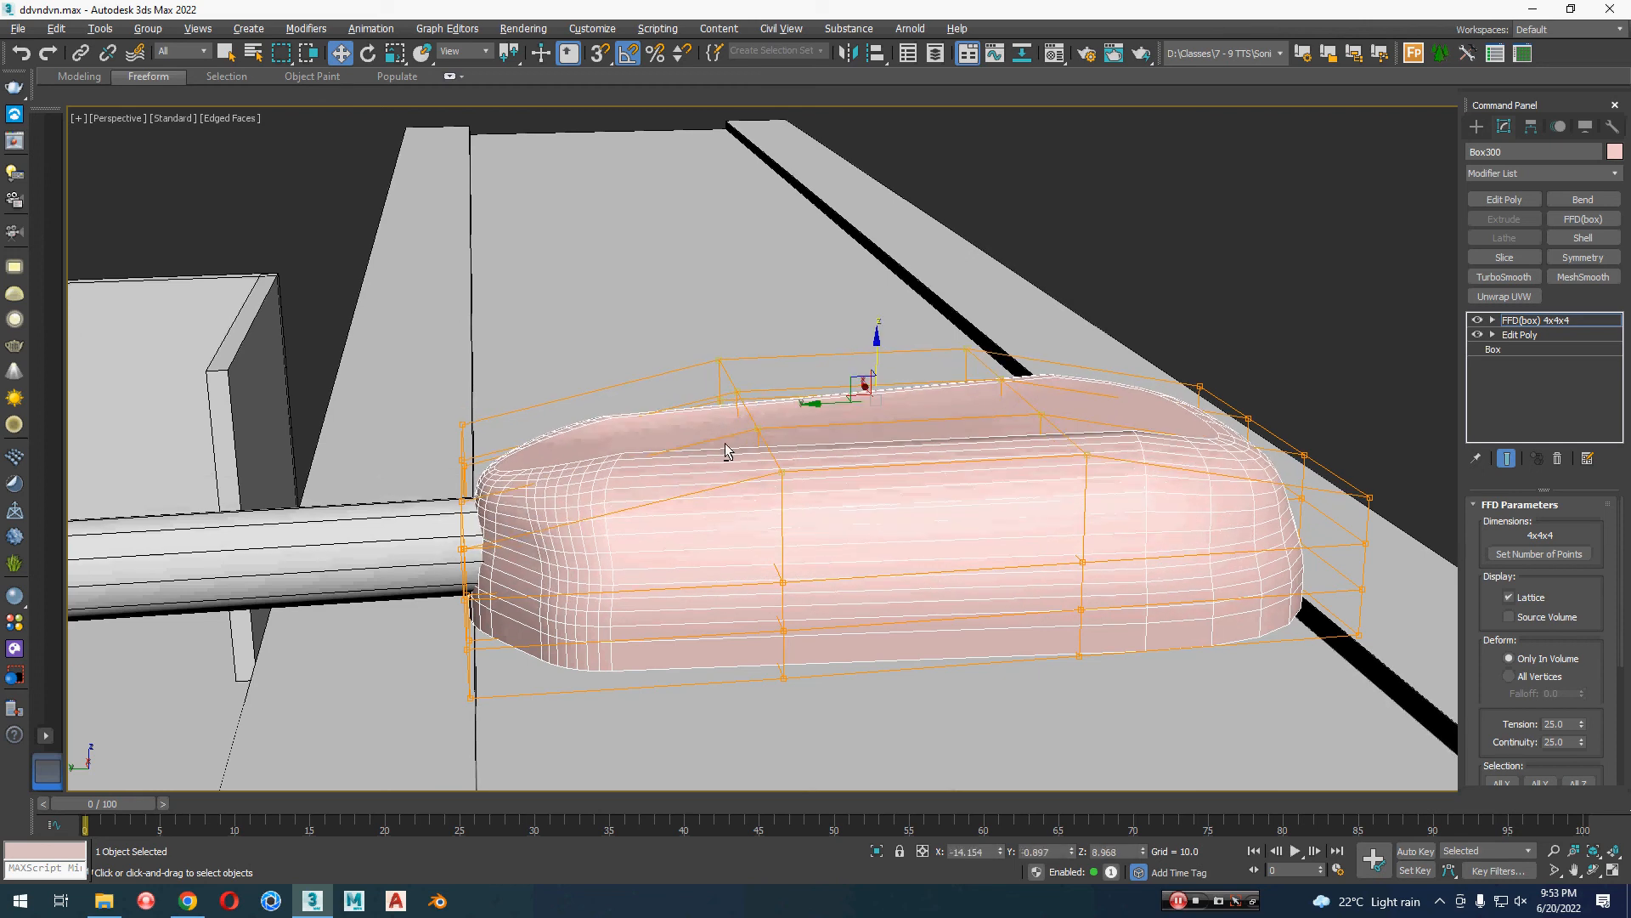
pyautogui.keyDown('alt'); pyautogui.moveTo(726, 444); pyautogui.dragTo(736, 419, button='middle'); pyautogui.keyUp('alt')
pyautogui.moveTo(492, 482); pyautogui.dragTo(511, 426)
# Step: Select the FFD control-point column nearest the free end's inner side and scale it to about 105 percent along X
pyautogui.keyDown('alt'); pyautogui.moveTo(624, 508); pyautogui.dragTo(722, 595, button='middle'); pyautogui.keyUp('alt')
pyautogui.moveTo(723, 595); pyautogui.dragTo(826, 642, button='middle')
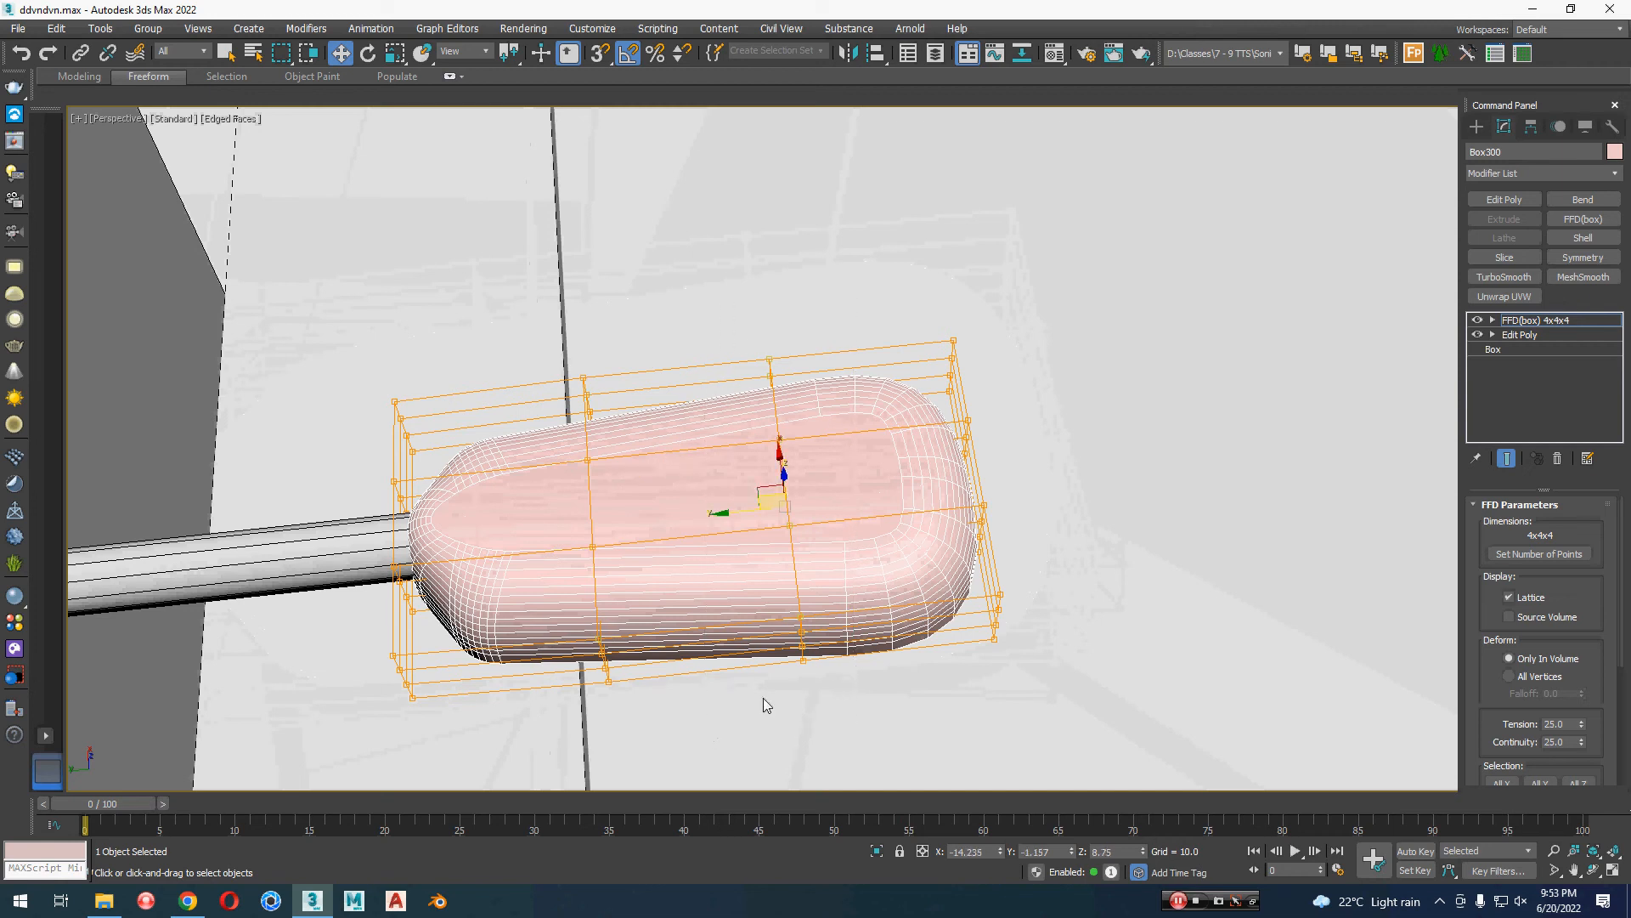
pyautogui.press('r')
pyautogui.moveTo(795, 584); pyautogui.dragTo(796, 578)
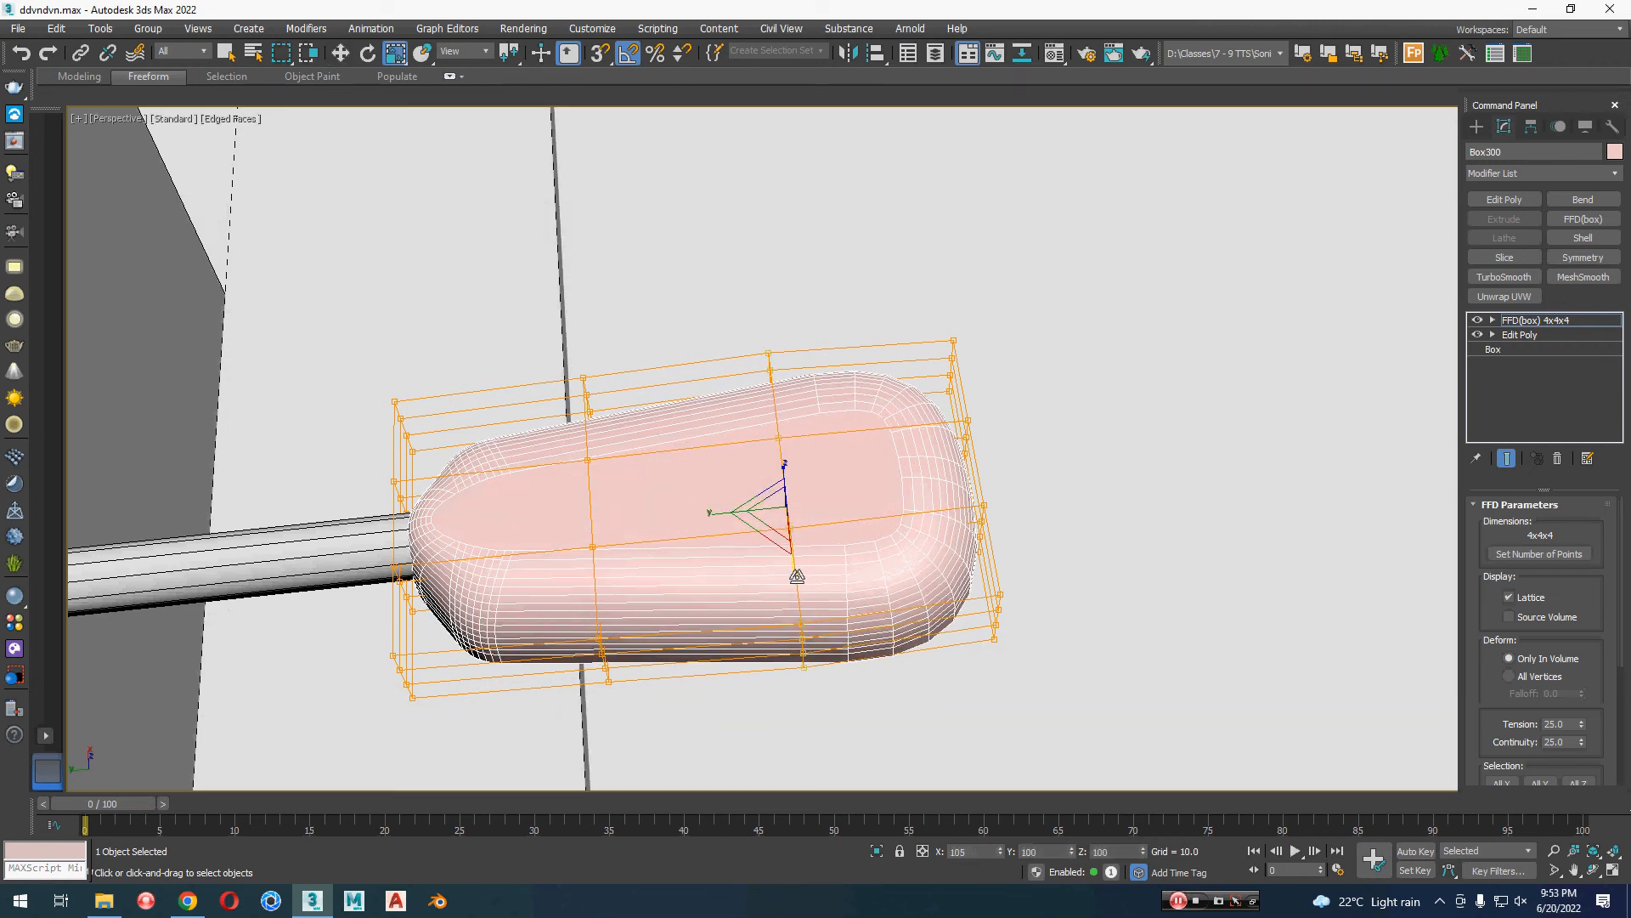
pyautogui.keyDown('alt'); pyautogui.moveTo(797, 578); pyautogui.dragTo(785, 666, button='middle'); pyautogui.keyUp('alt')
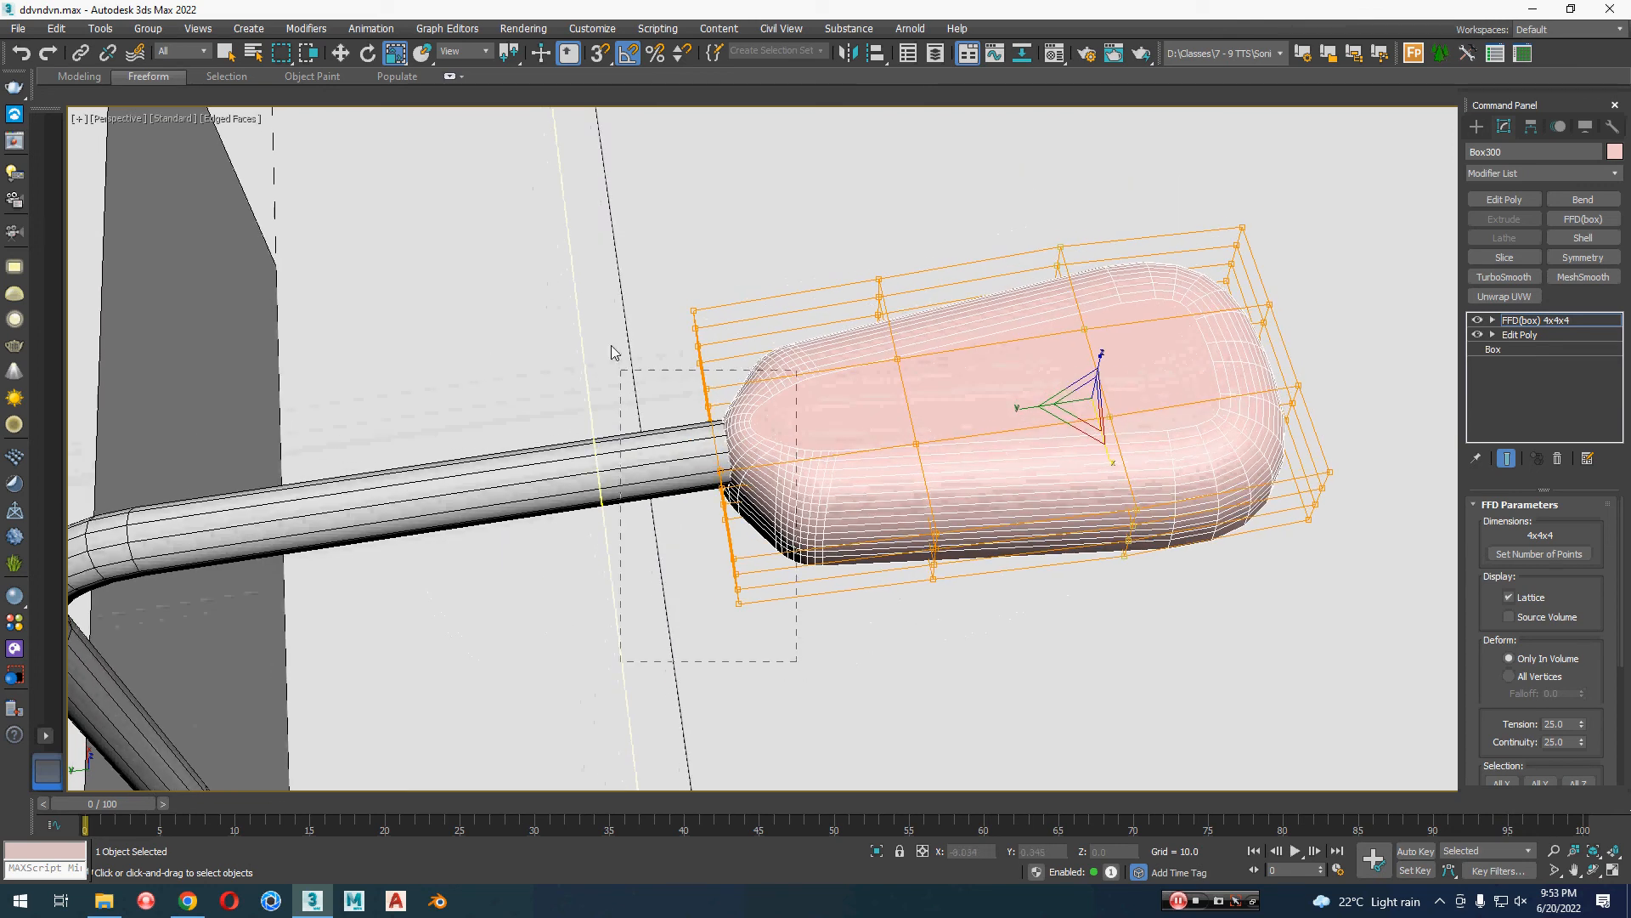
# Step: Make a small adjustment to the FFD control points at the lamp head's arm end and leave control-point editing
pyautogui.moveTo(612, 349); pyautogui.dragTo(614, 350)
pyautogui.moveTo(701, 454); pyautogui.dragTo(702, 468)
pyautogui.press('w')
pyautogui.keyDown('alt'); pyautogui.moveTo(1037, 555); pyautogui.dragTo(1011, 485, button='middle'); pyautogui.keyUp('alt')
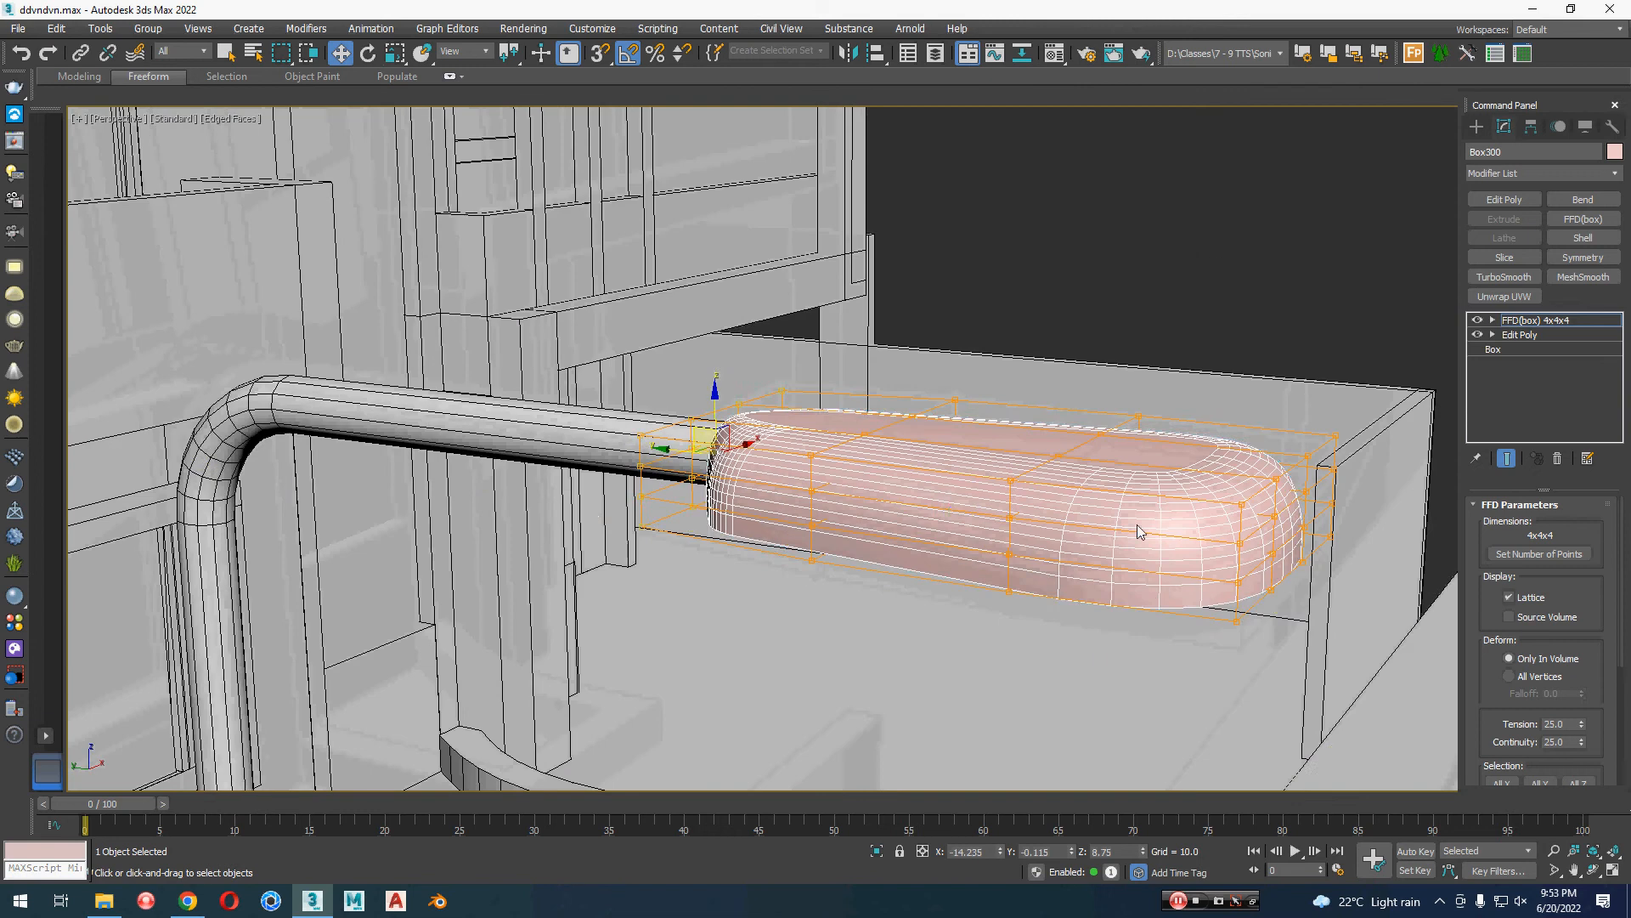
pyautogui.press('1')
pyautogui.keyDown('alt'); pyautogui.moveTo(1240, 614); pyautogui.dragTo(1216, 497, button='middle'); pyautogui.keyUp('alt')
pyautogui.press('z')
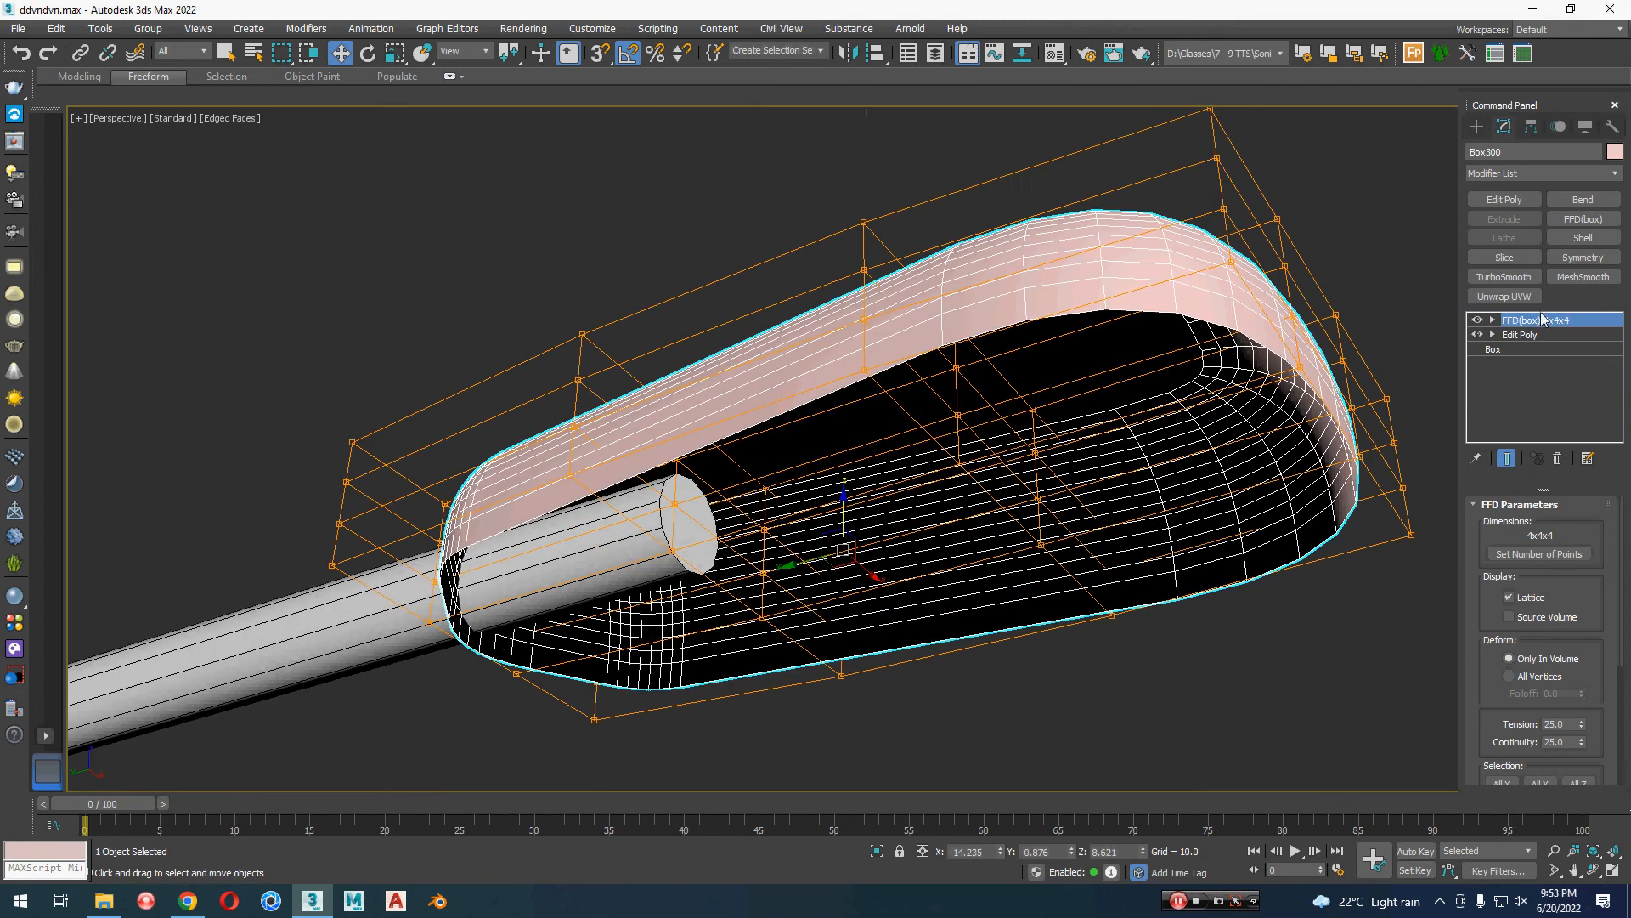
# Step: Apply a Shell modifier to the lamp head with an inner amount of 0.04 and an outer amount of 0
pyautogui.click(1583, 238)
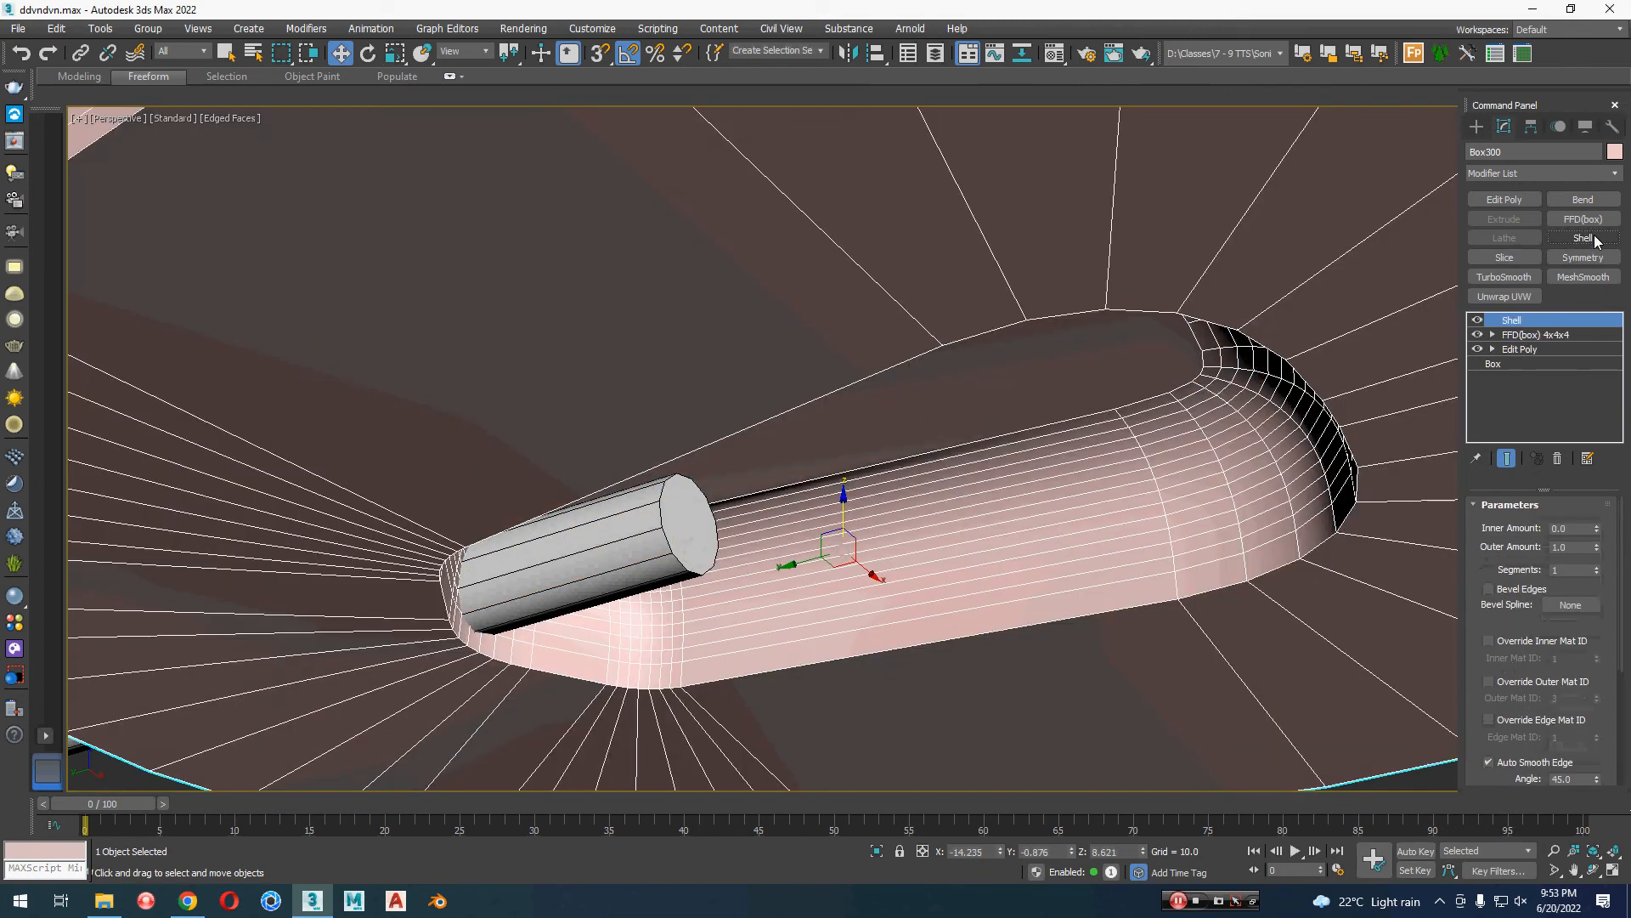
pyautogui.scroll(-4, 979, 587)
pyautogui.moveTo(1269, 570); pyautogui.dragTo(1251, 571, button='middle')
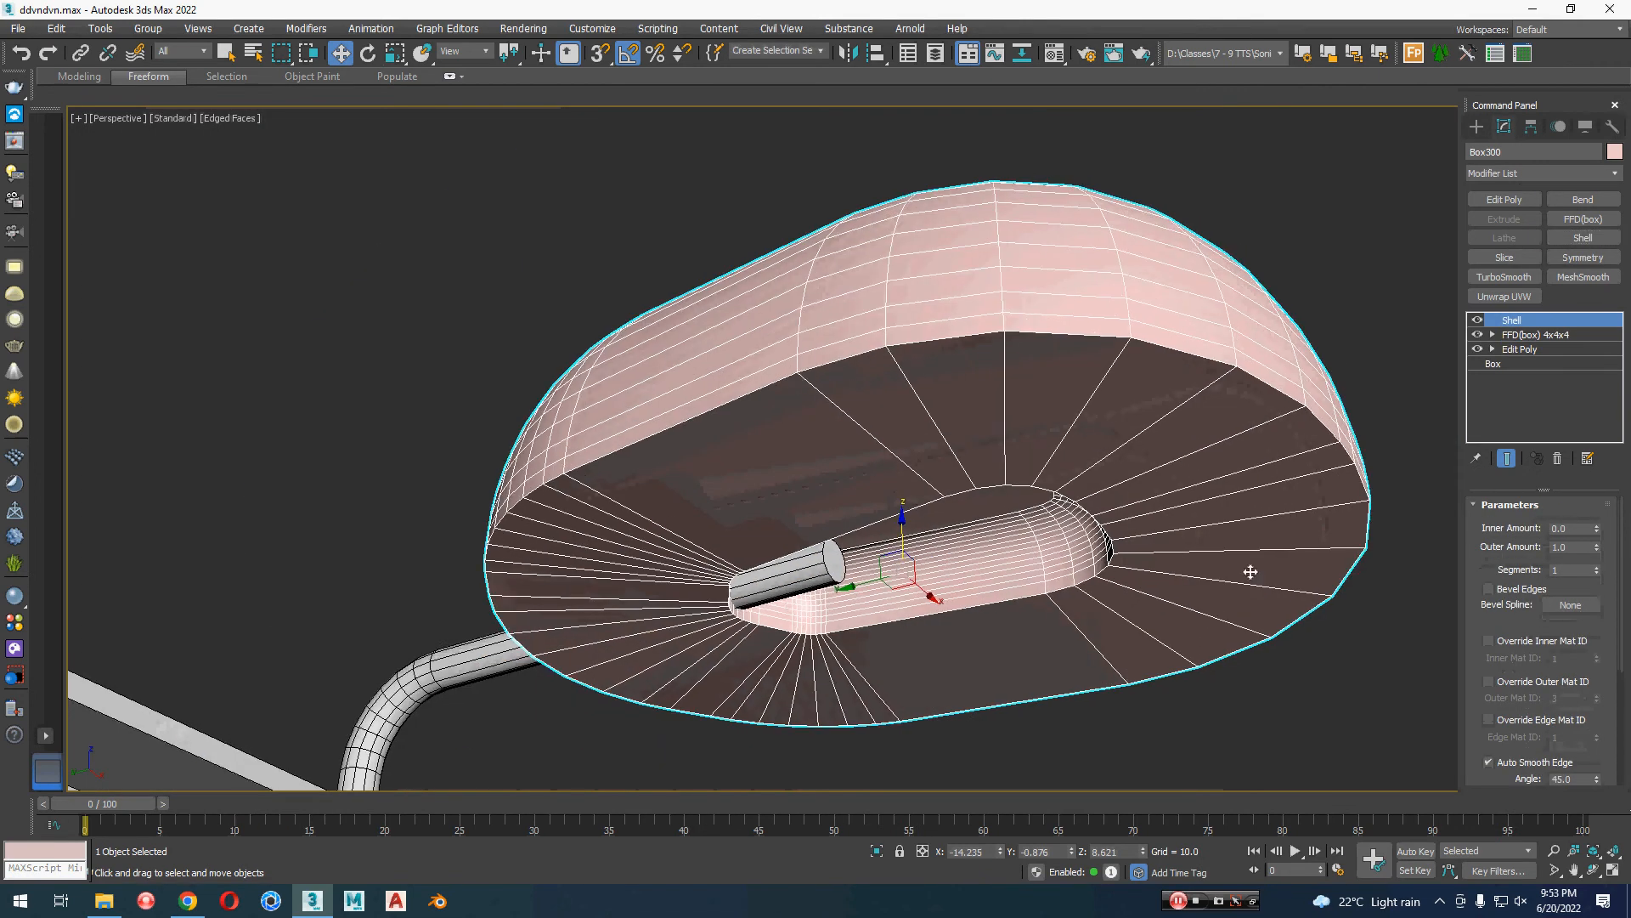
pyautogui.rightClick(1597, 550)
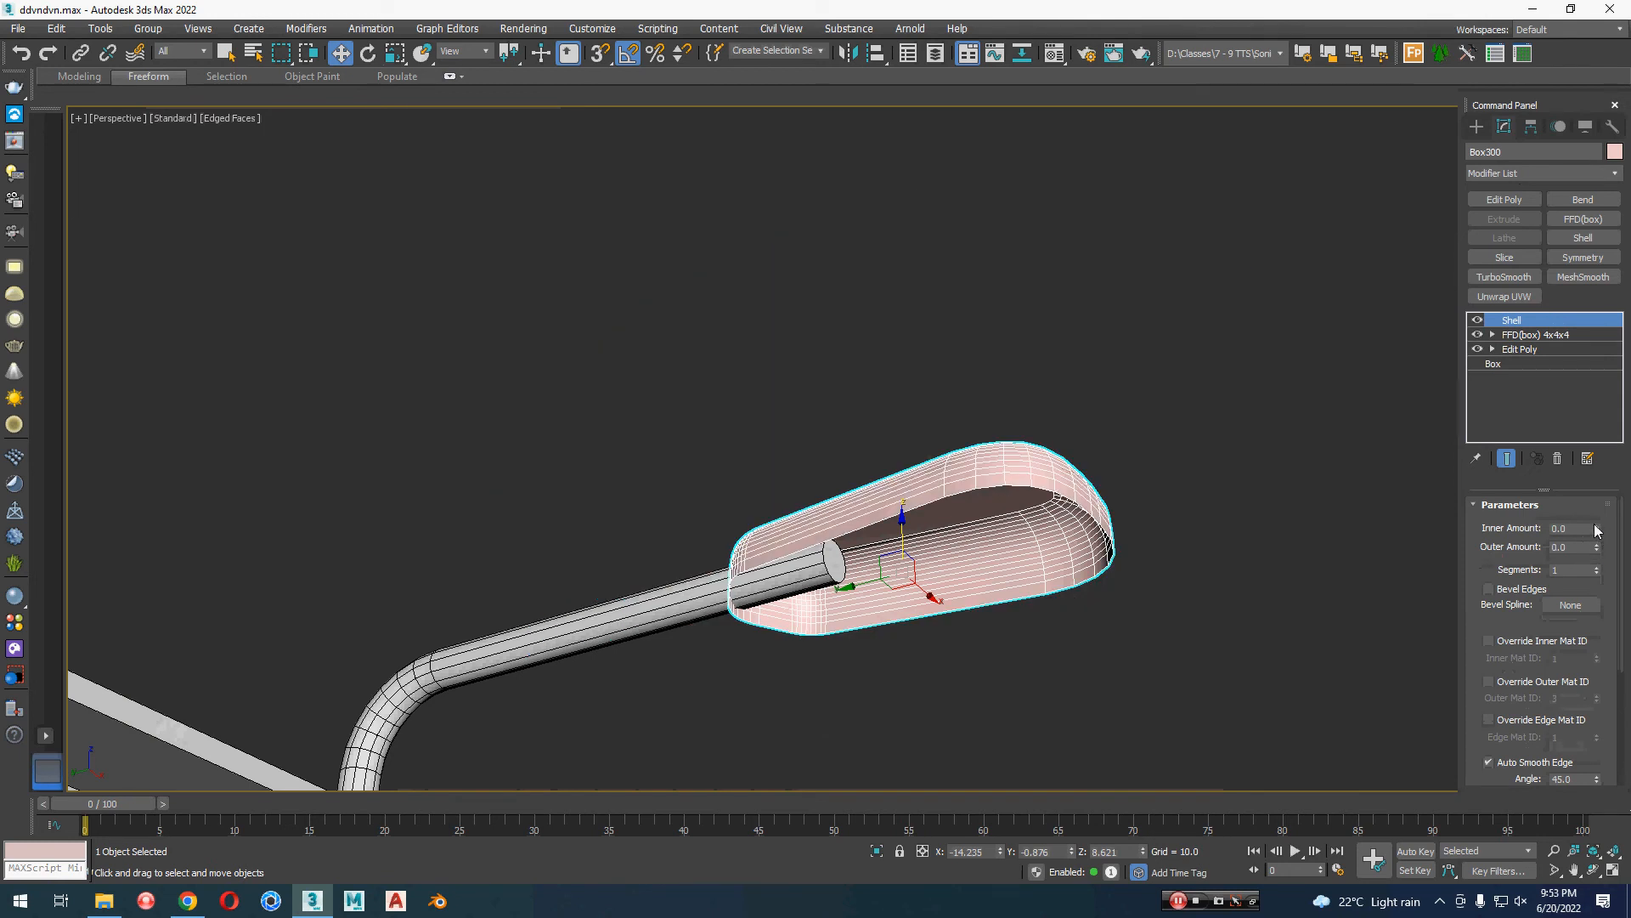
pyautogui.moveTo(1596, 530); pyautogui.dragTo(1595, 530)
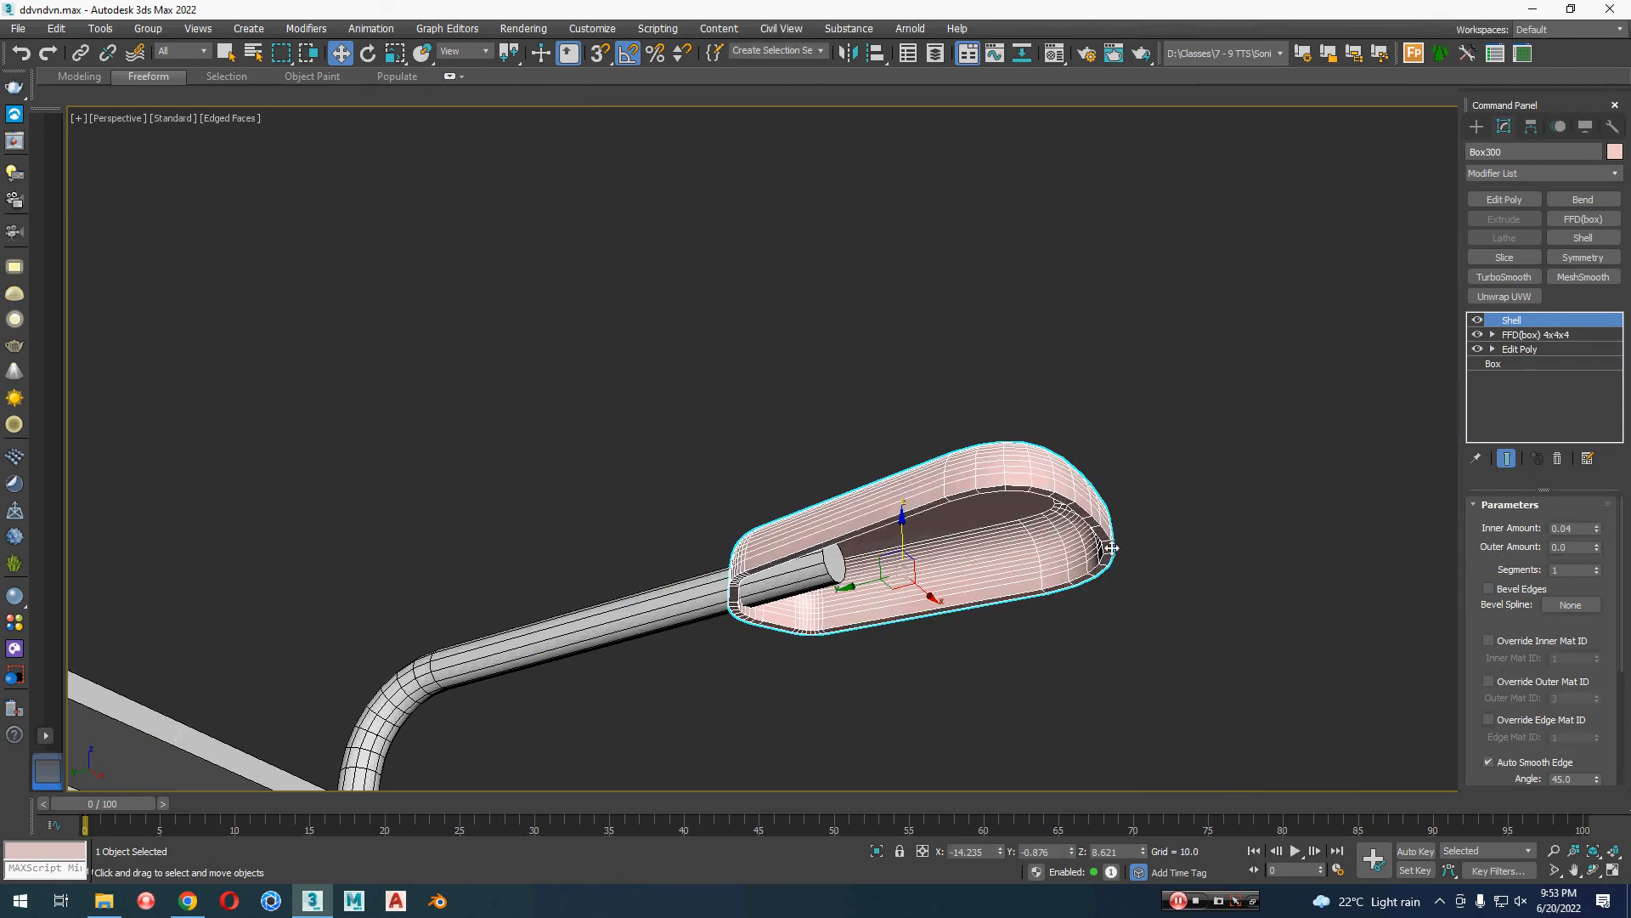
pyautogui.keyDown('alt'); pyautogui.moveTo(1111, 548); pyautogui.dragTo(1110, 564, button='middle'); pyautogui.keyUp('alt')
# Step: Assign the light VRayMtl named Material #20 to the lamp head
pyautogui.click(1195, 564)
pyautogui.click(1103, 525)
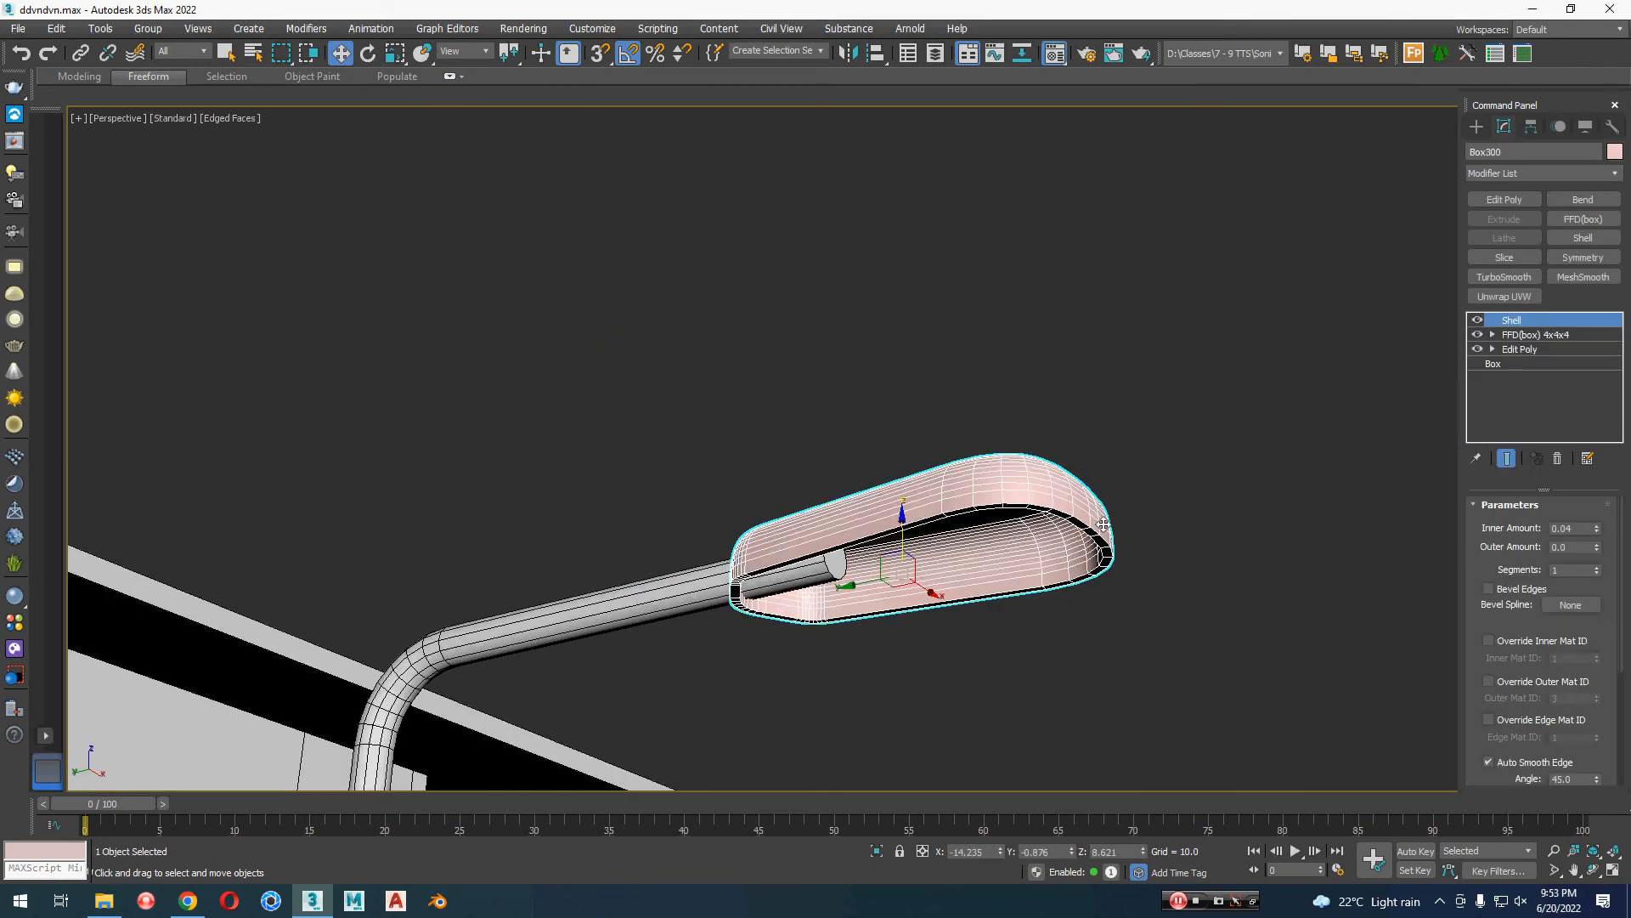
pyautogui.press('m')
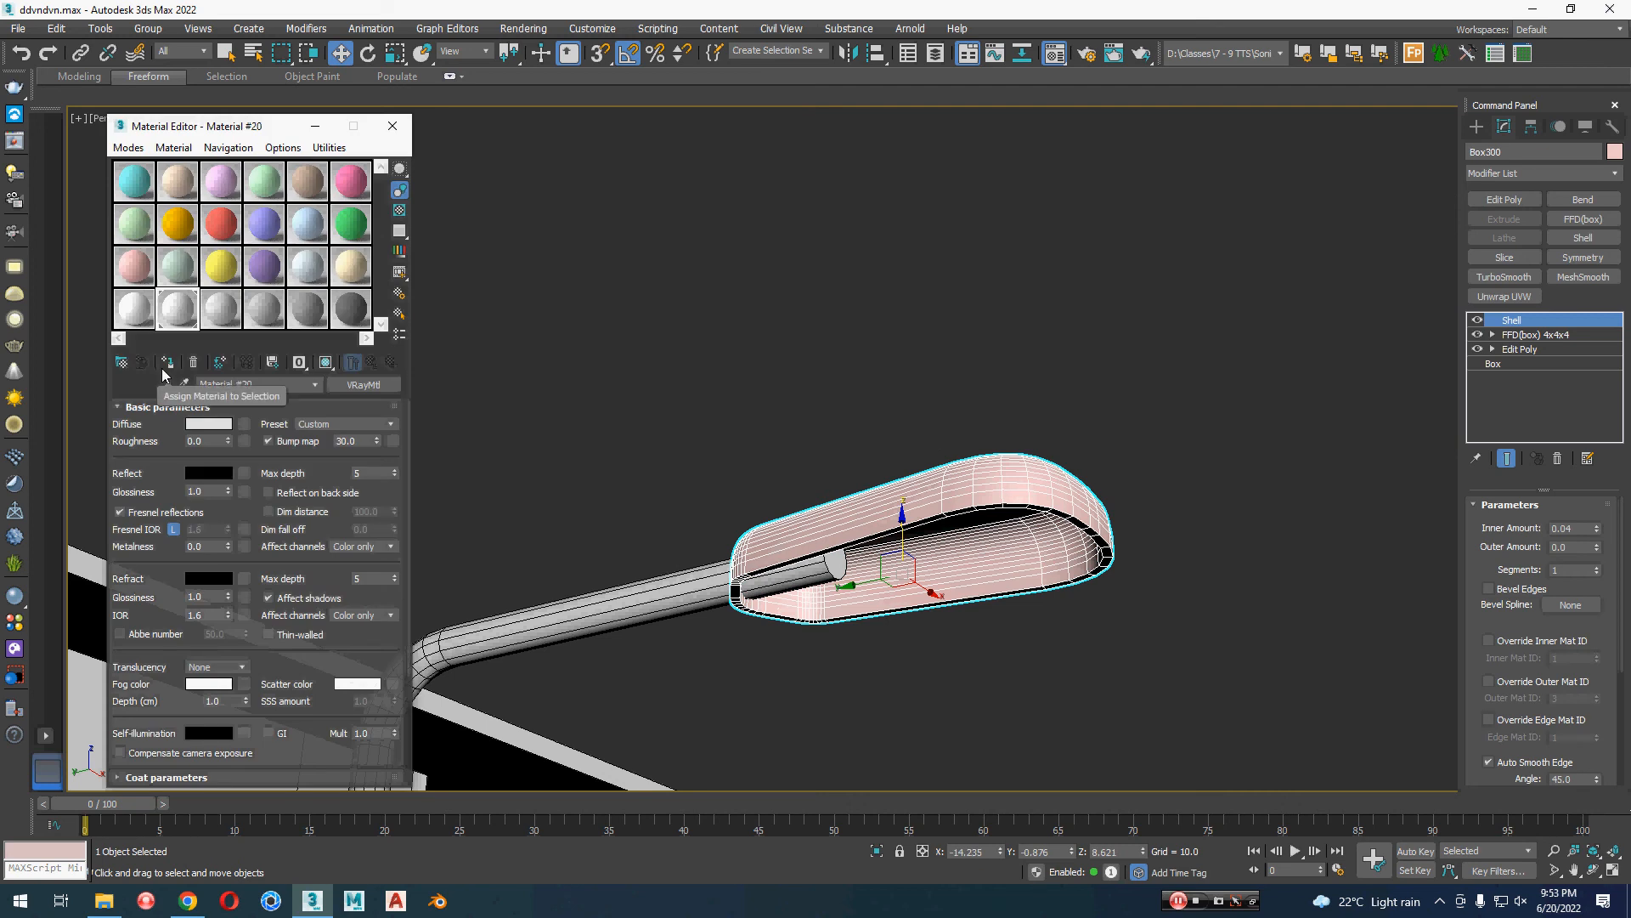
pyautogui.click(1063, 369)
pyautogui.click(1028, 548)
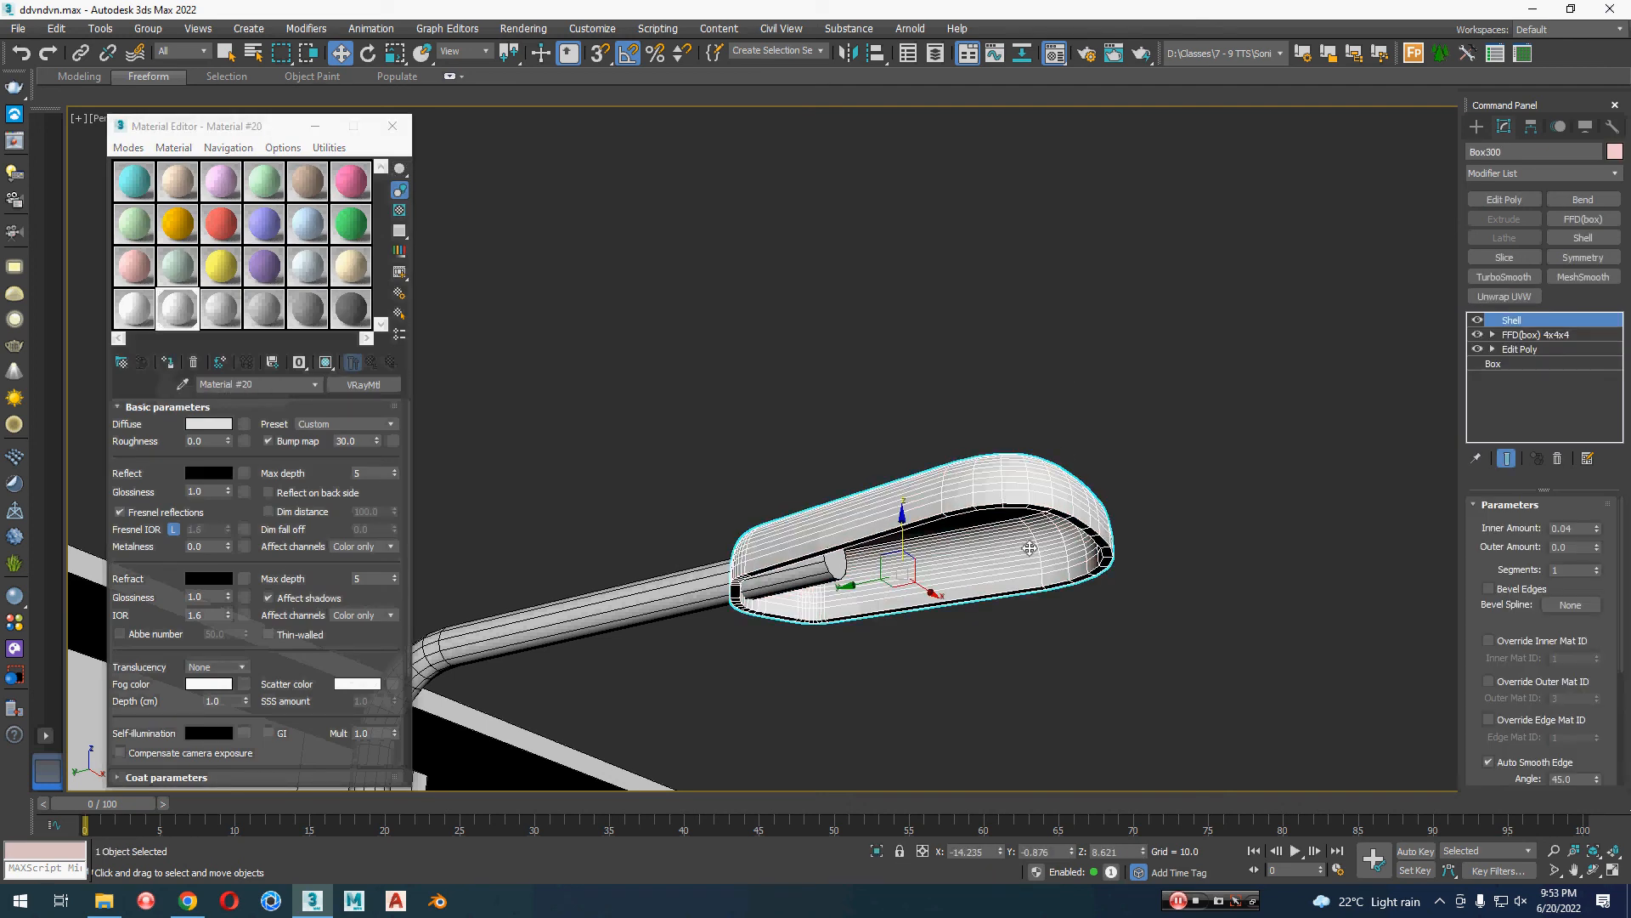
# Step: Move the lamp arm's end face back toward the head's rim to shorten the arm inside it, and reselect the lamp head
pyautogui.scroll(3, 991, 579)
pyautogui.keyDown('alt'); pyautogui.moveTo(991, 580); pyautogui.dragTo(975, 493, button='middle'); pyautogui.keyUp('alt')
pyautogui.click(695, 564)
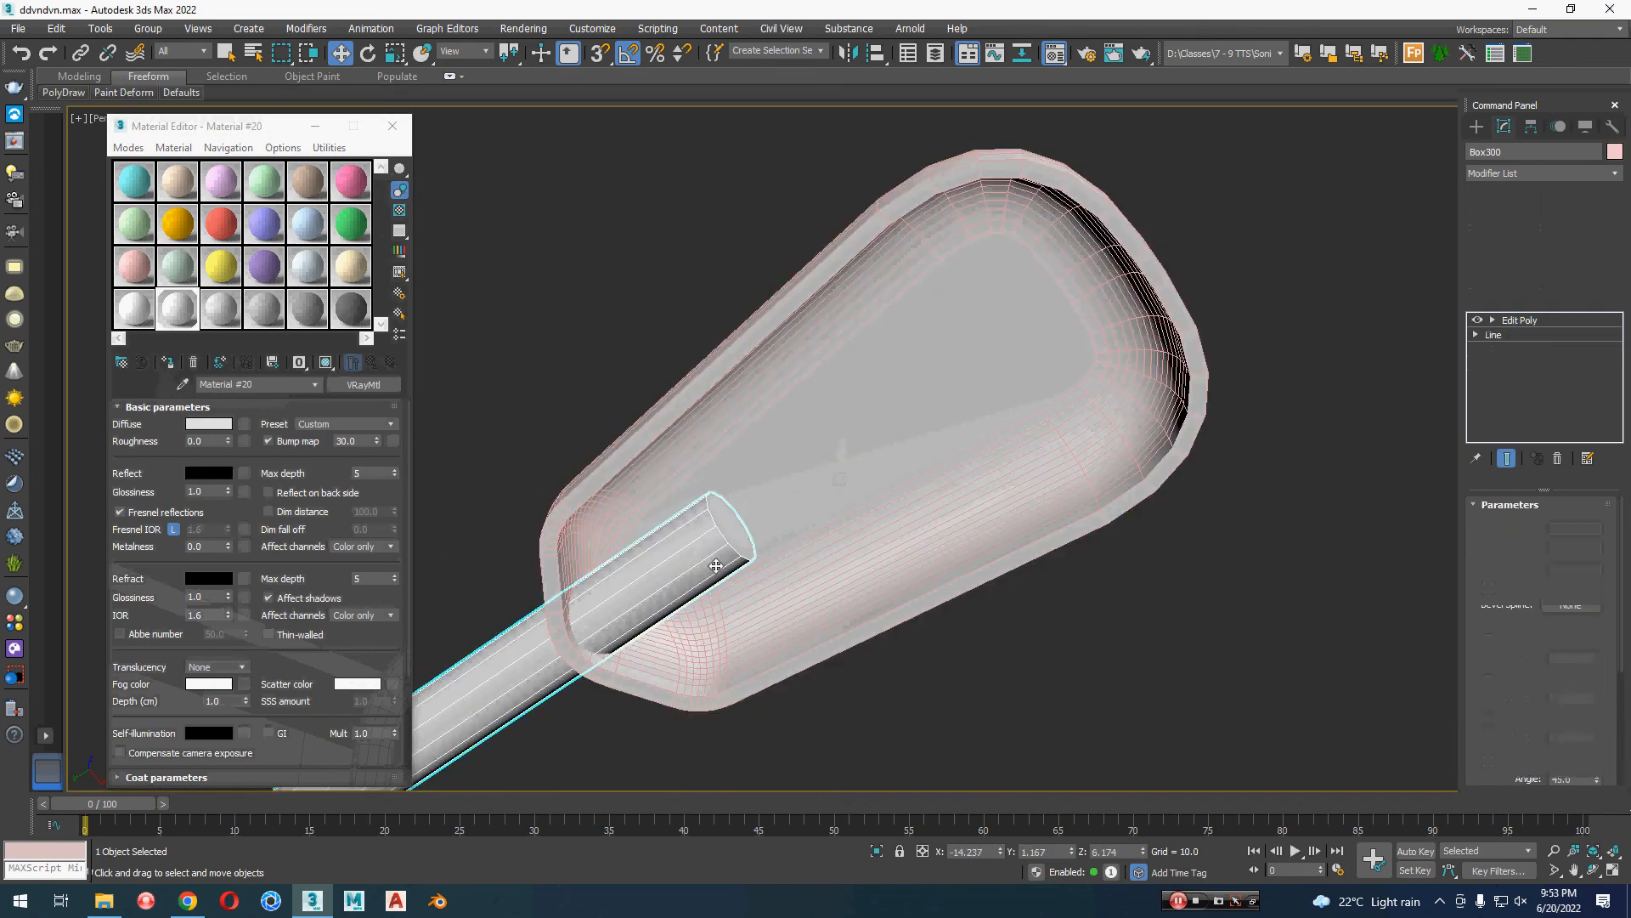
pyautogui.moveTo(718, 563); pyautogui.dragTo(779, 536, button='middle')
pyautogui.press('4')
pyautogui.click(795, 509)
pyautogui.moveTo(809, 527); pyautogui.dragTo(637, 613)
pyautogui.press('4')
pyautogui.click(801, 547)
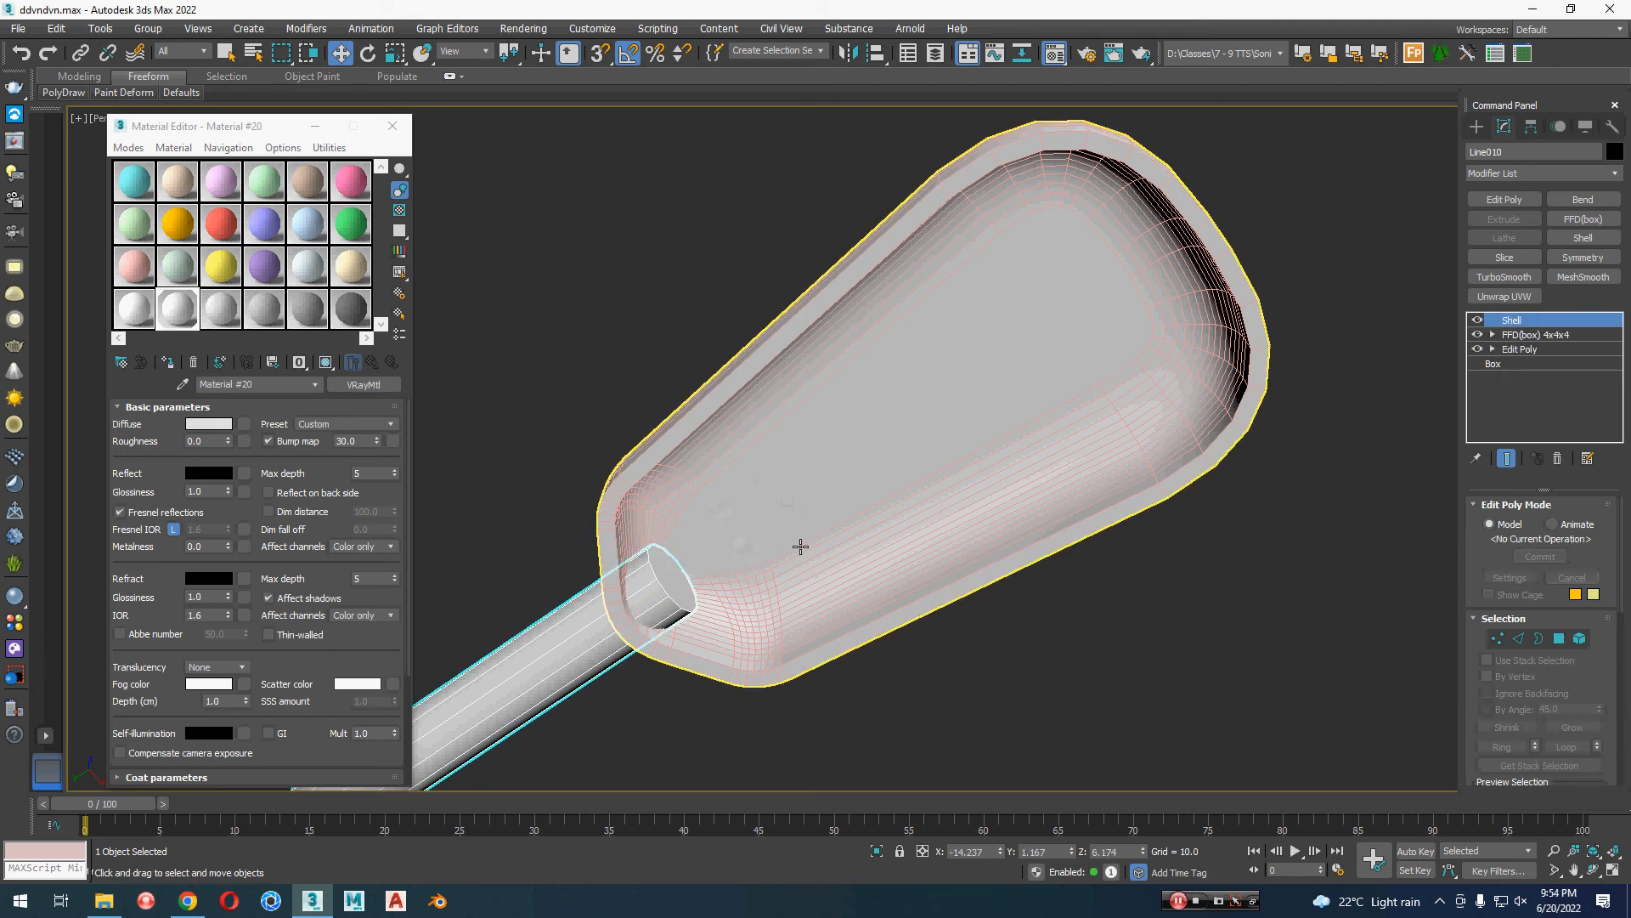
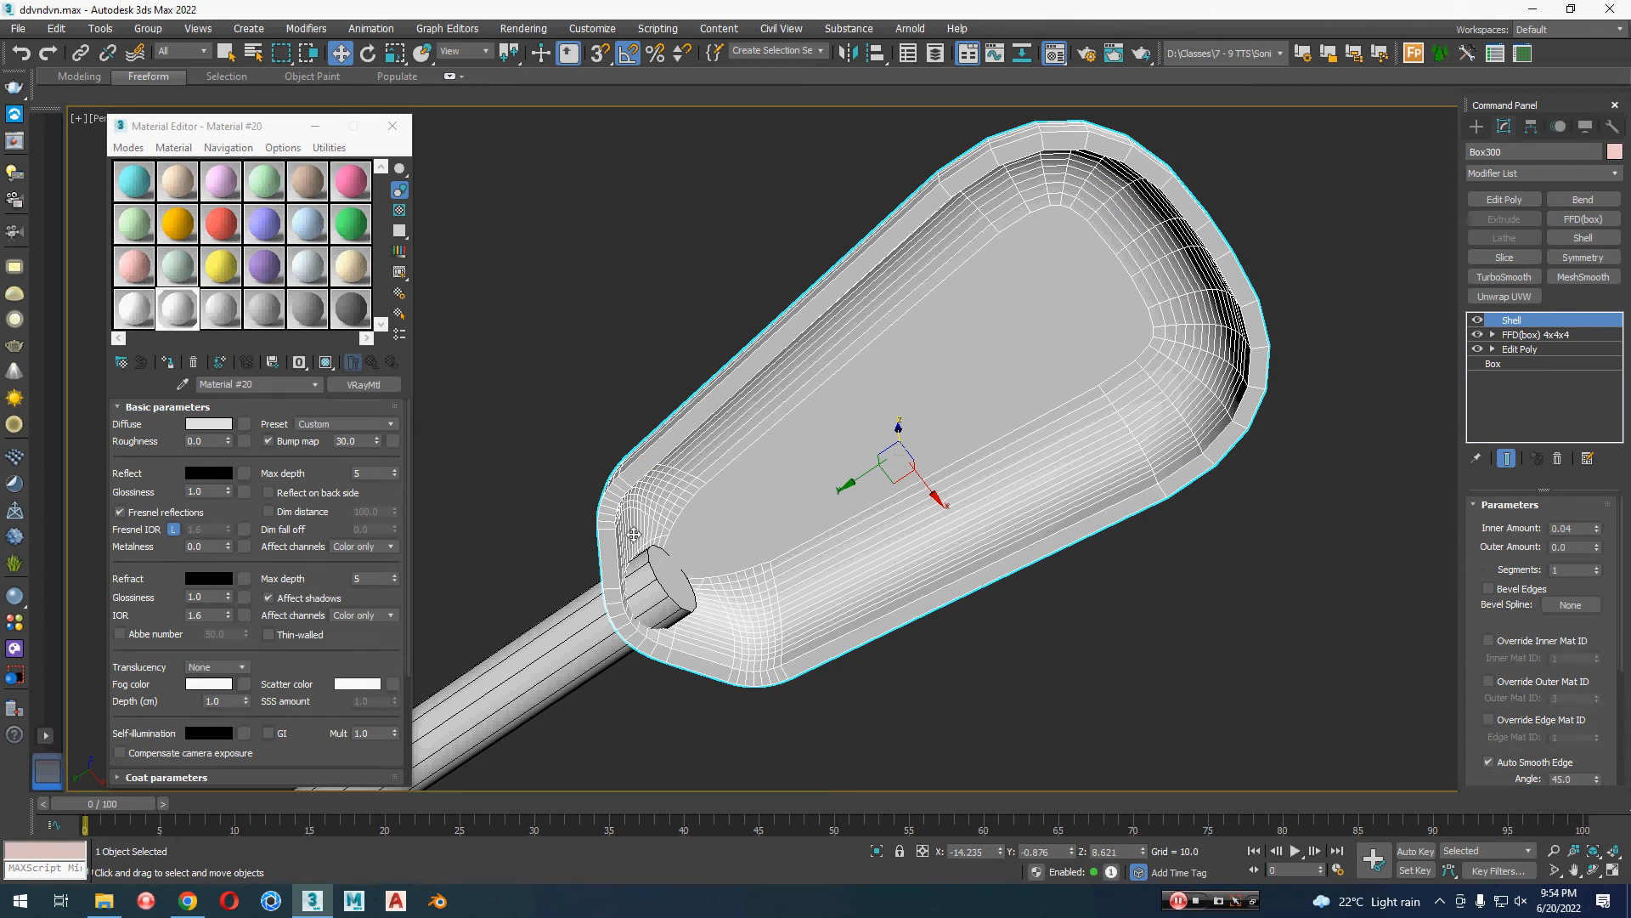
# Step: Add an Edit Poly modifier to the lamp head and select the edge loop around its inner wall just above the open rim
pyautogui.scroll(8, 766, 527)
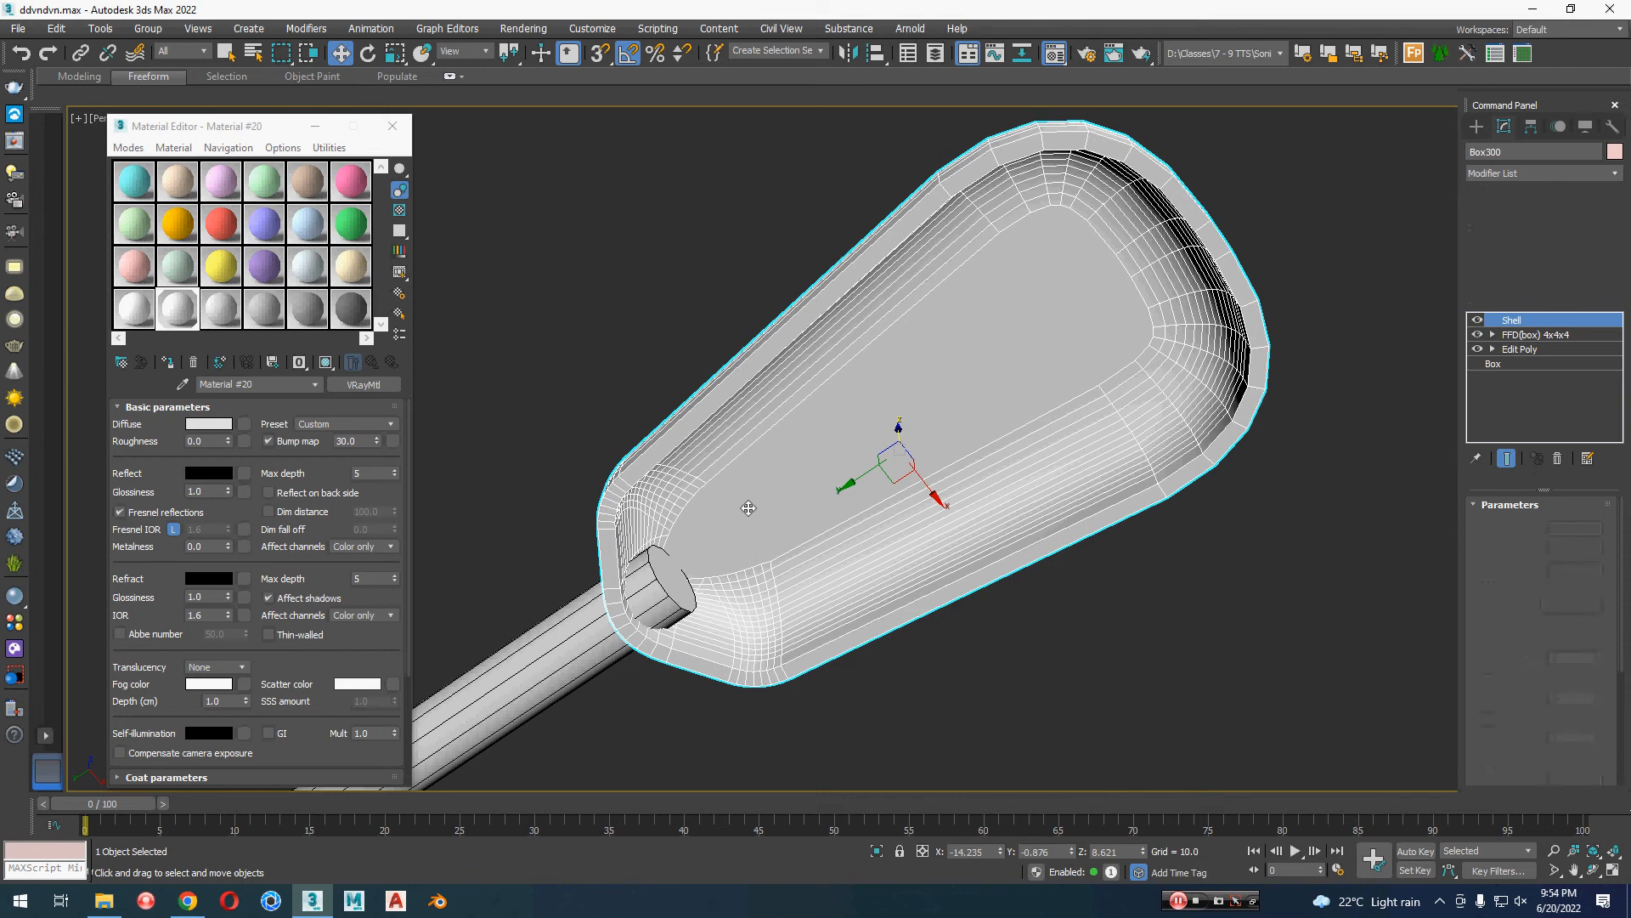
pyautogui.moveTo(711, 456); pyautogui.dragTo(911, 601, button='middle')
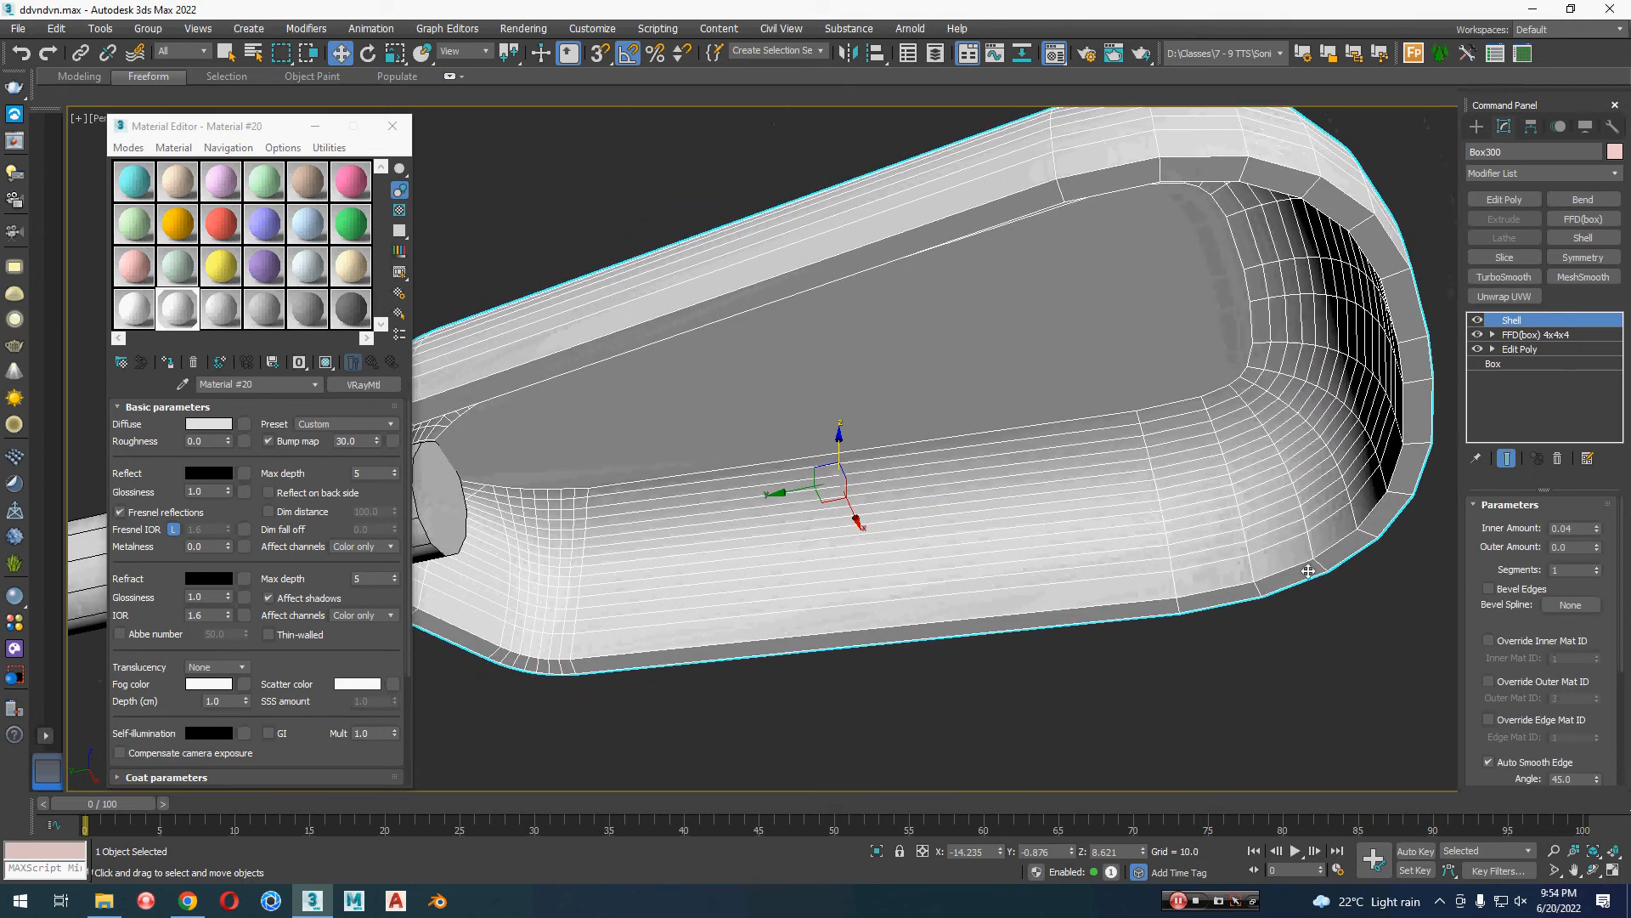
pyautogui.click(1510, 207)
pyautogui.press('2')
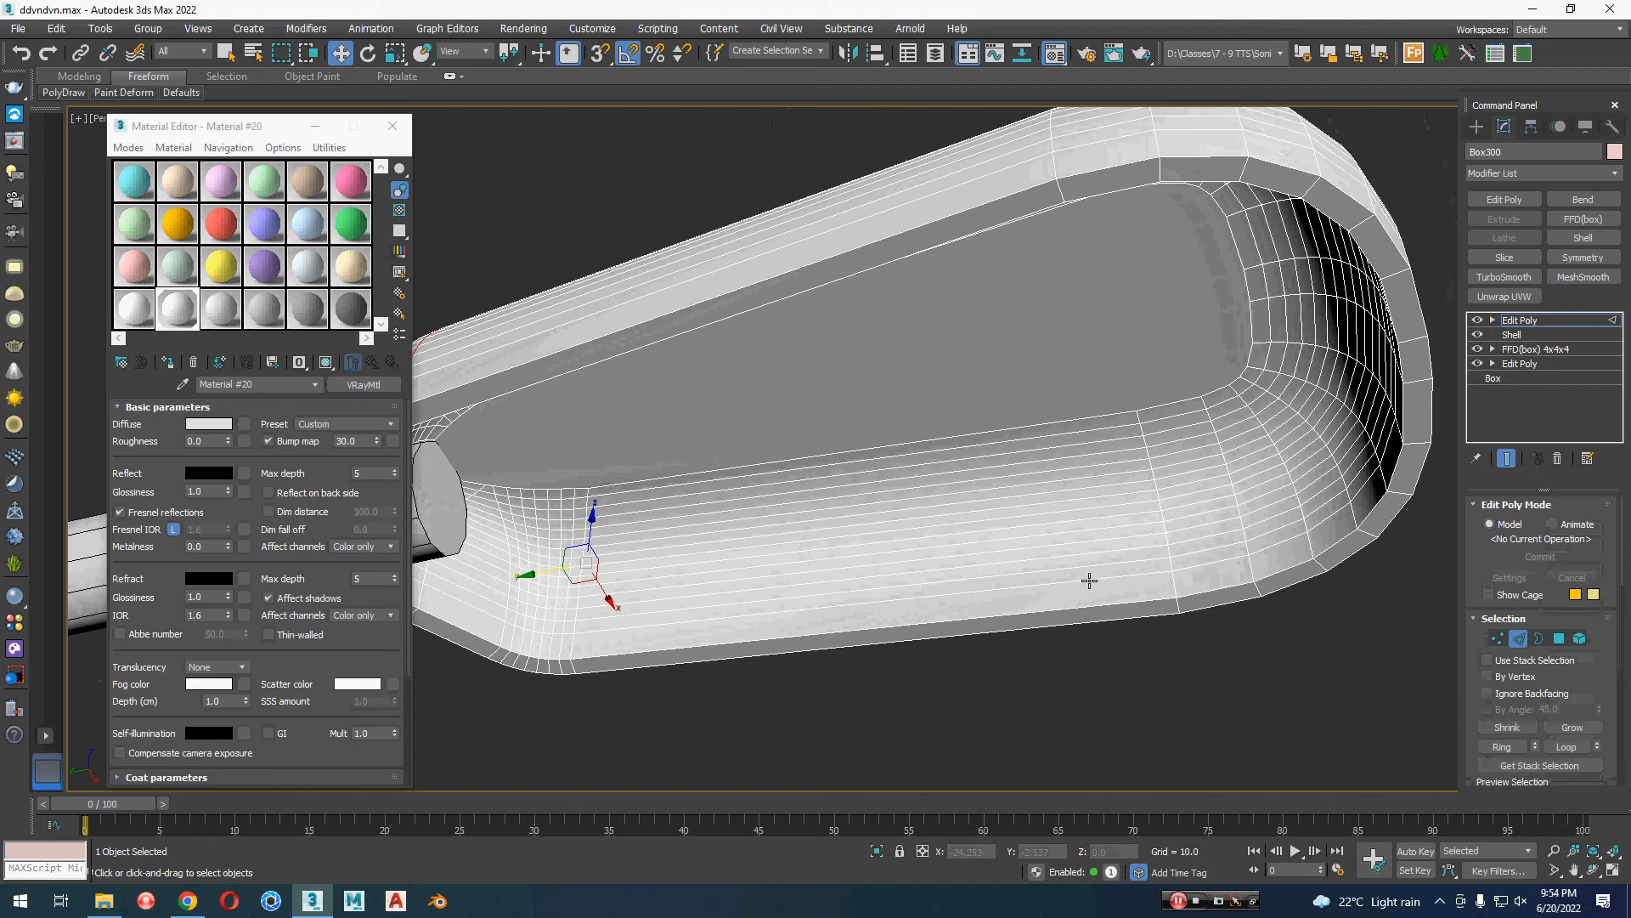
pyautogui.doubleClick(1090, 579)
pyautogui.doubleClick(1090, 580)
pyautogui.click(1090, 580)
pyautogui.doubleClick(1090, 579)
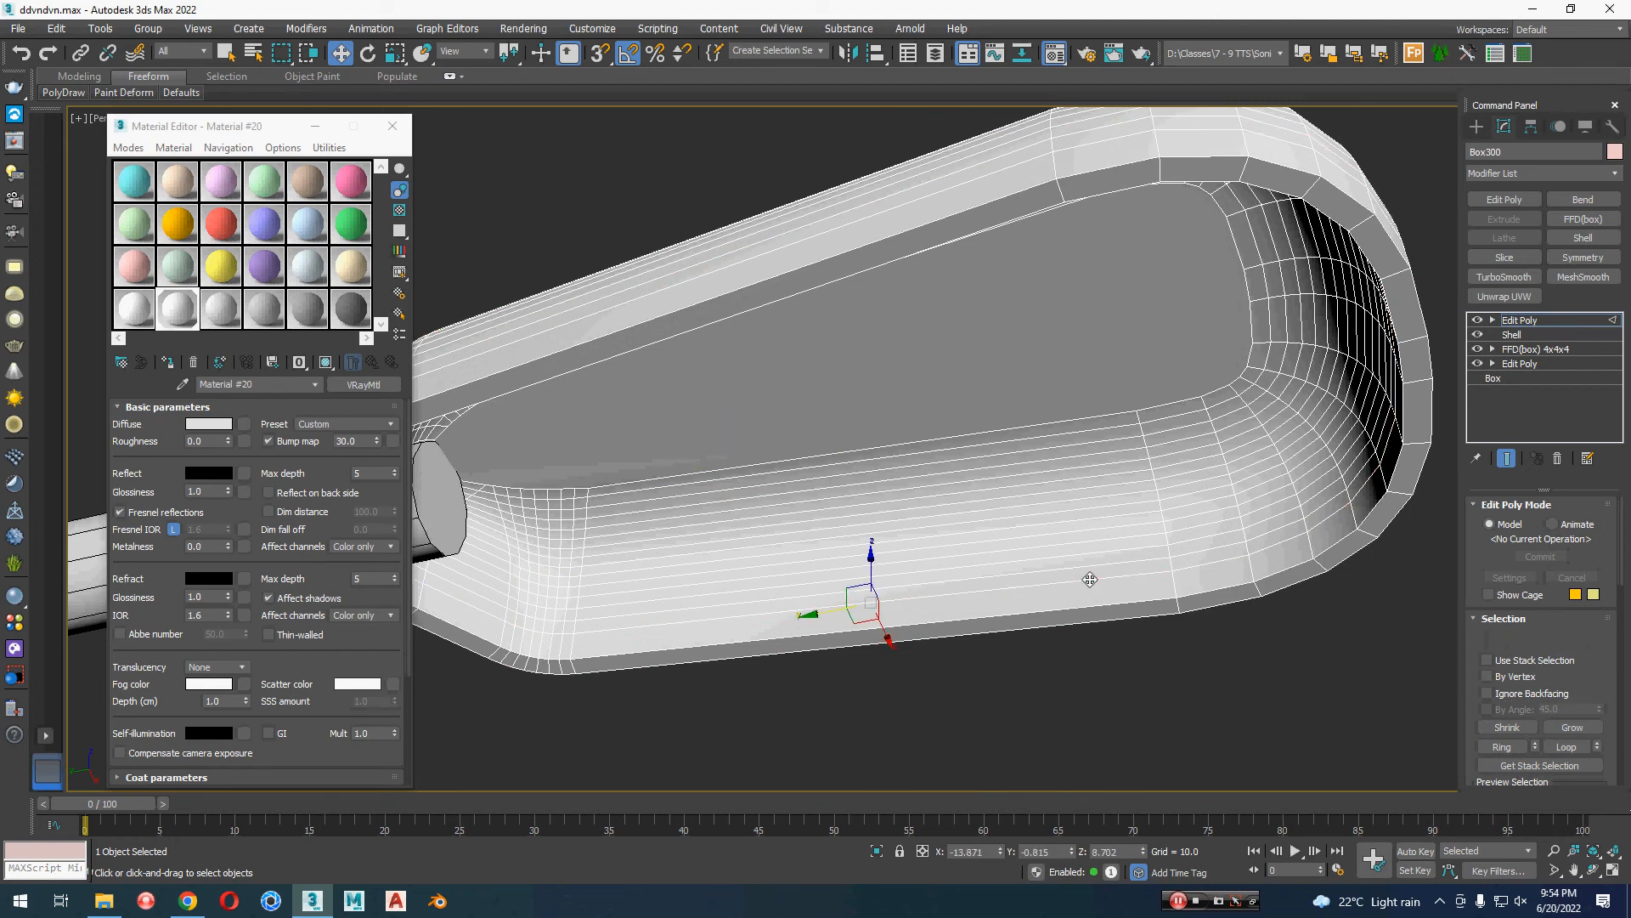
pyautogui.doubleClick(1116, 578)
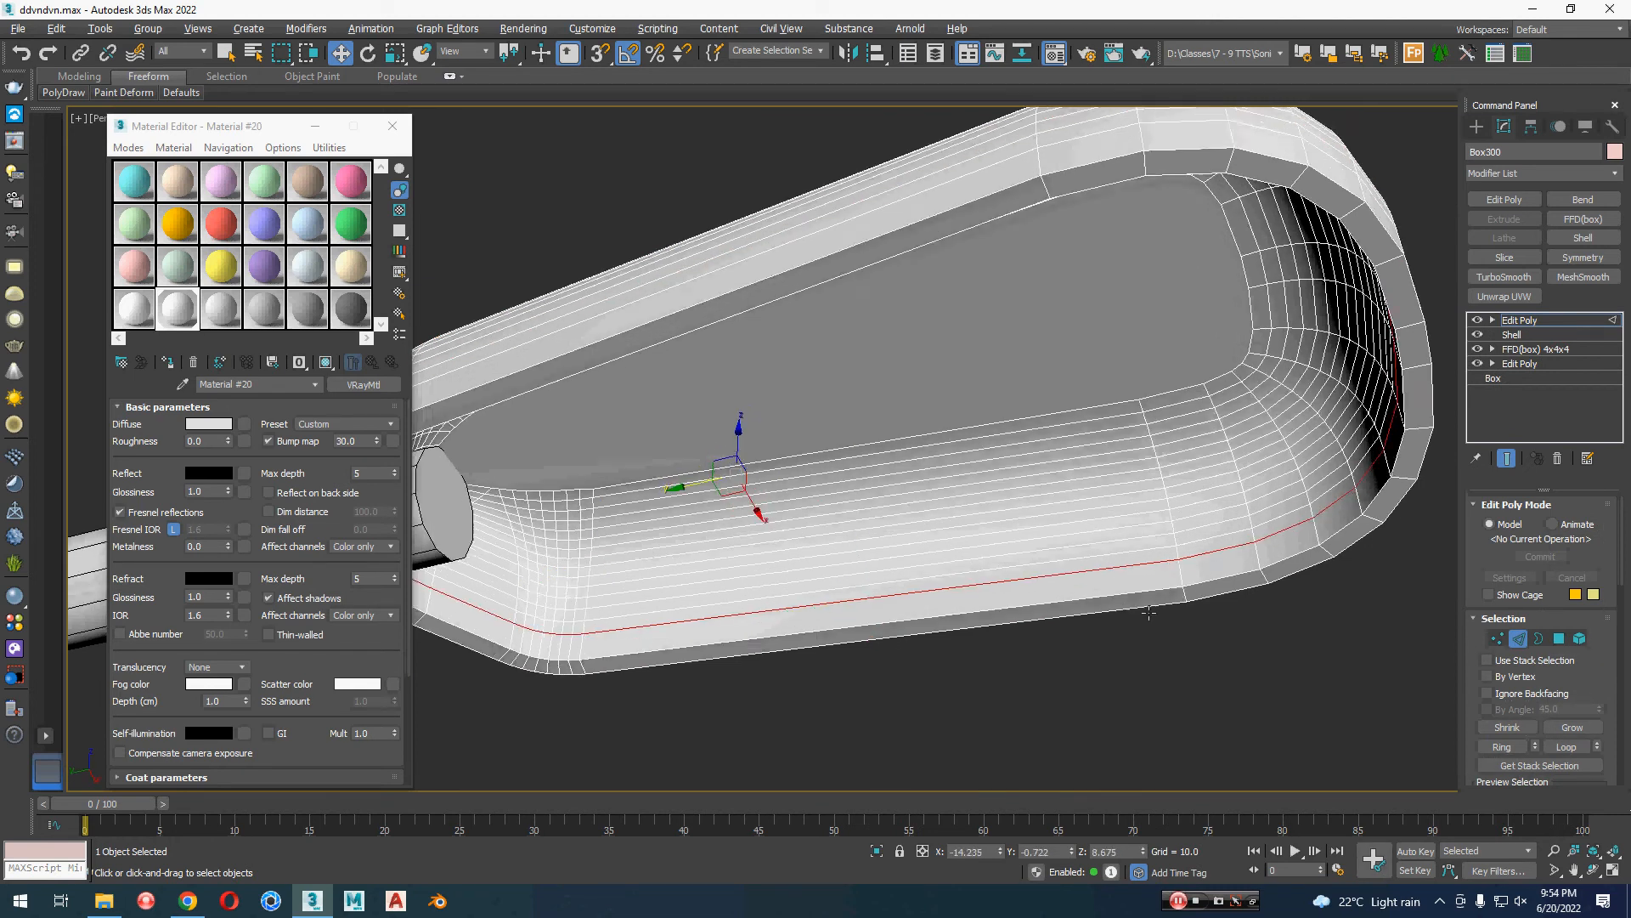
pyautogui.keyDown('alt'); pyautogui.moveTo(1116, 578); pyautogui.dragTo(1287, 680, button='middle'); pyautogui.keyUp('alt')
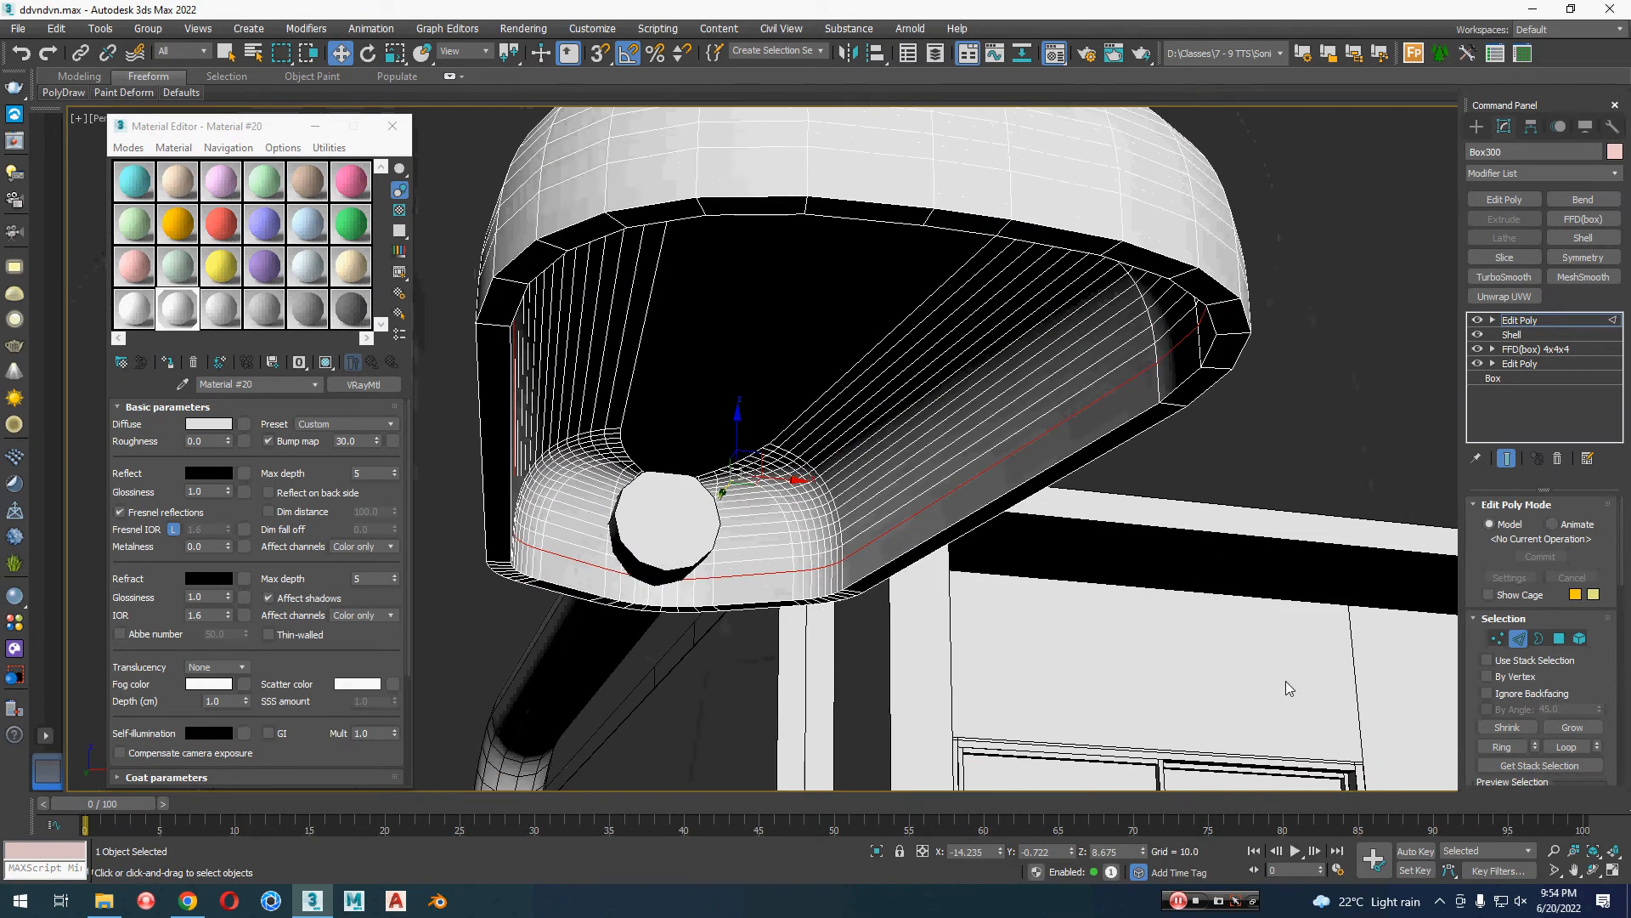
# Step: Create a new shape from the lamp head's selected inner edge loop
pyautogui.moveTo(1608, 675); pyautogui.dragTo(1612, 429)
pyautogui.scroll(-3, 1614, 680)
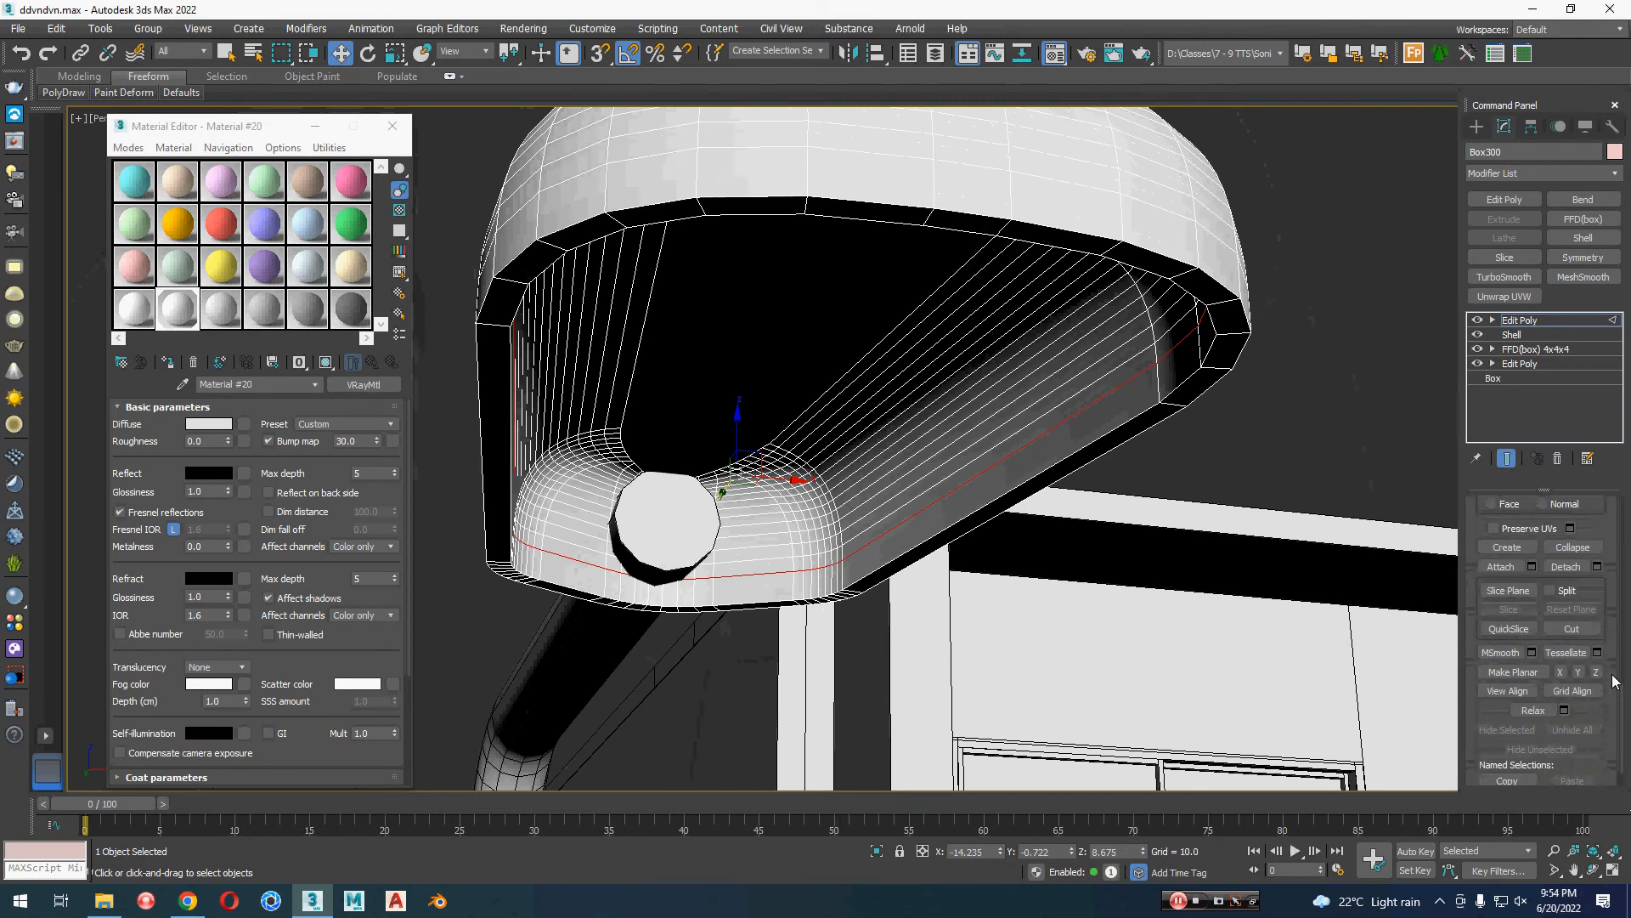
pyautogui.scroll(2, 1614, 680)
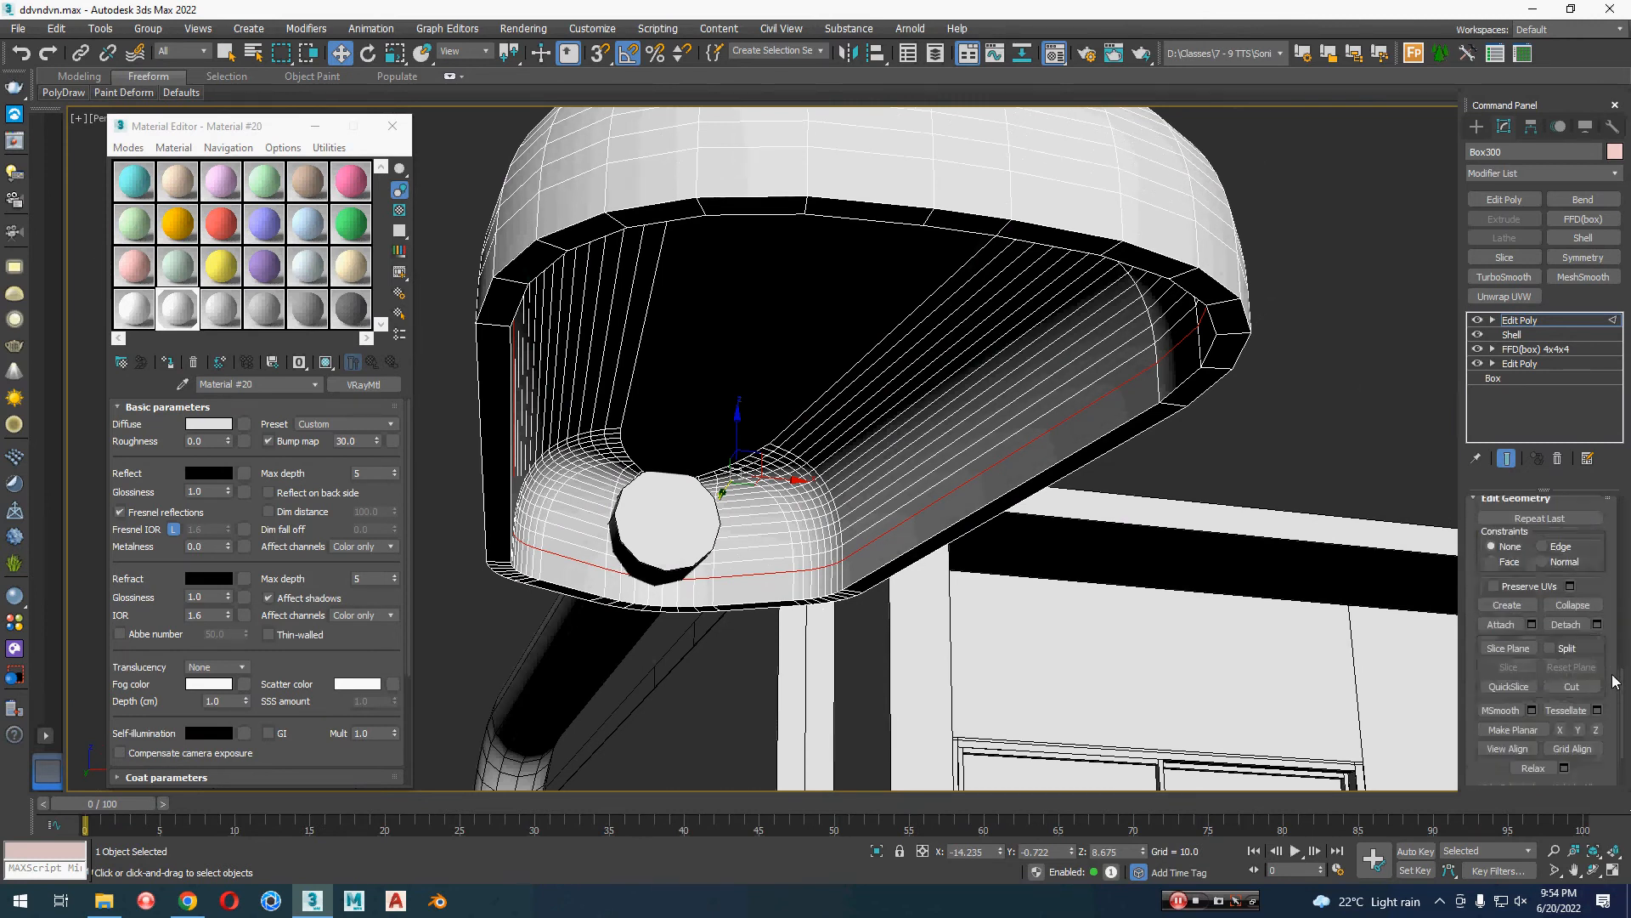
pyautogui.scroll(2, 1614, 680)
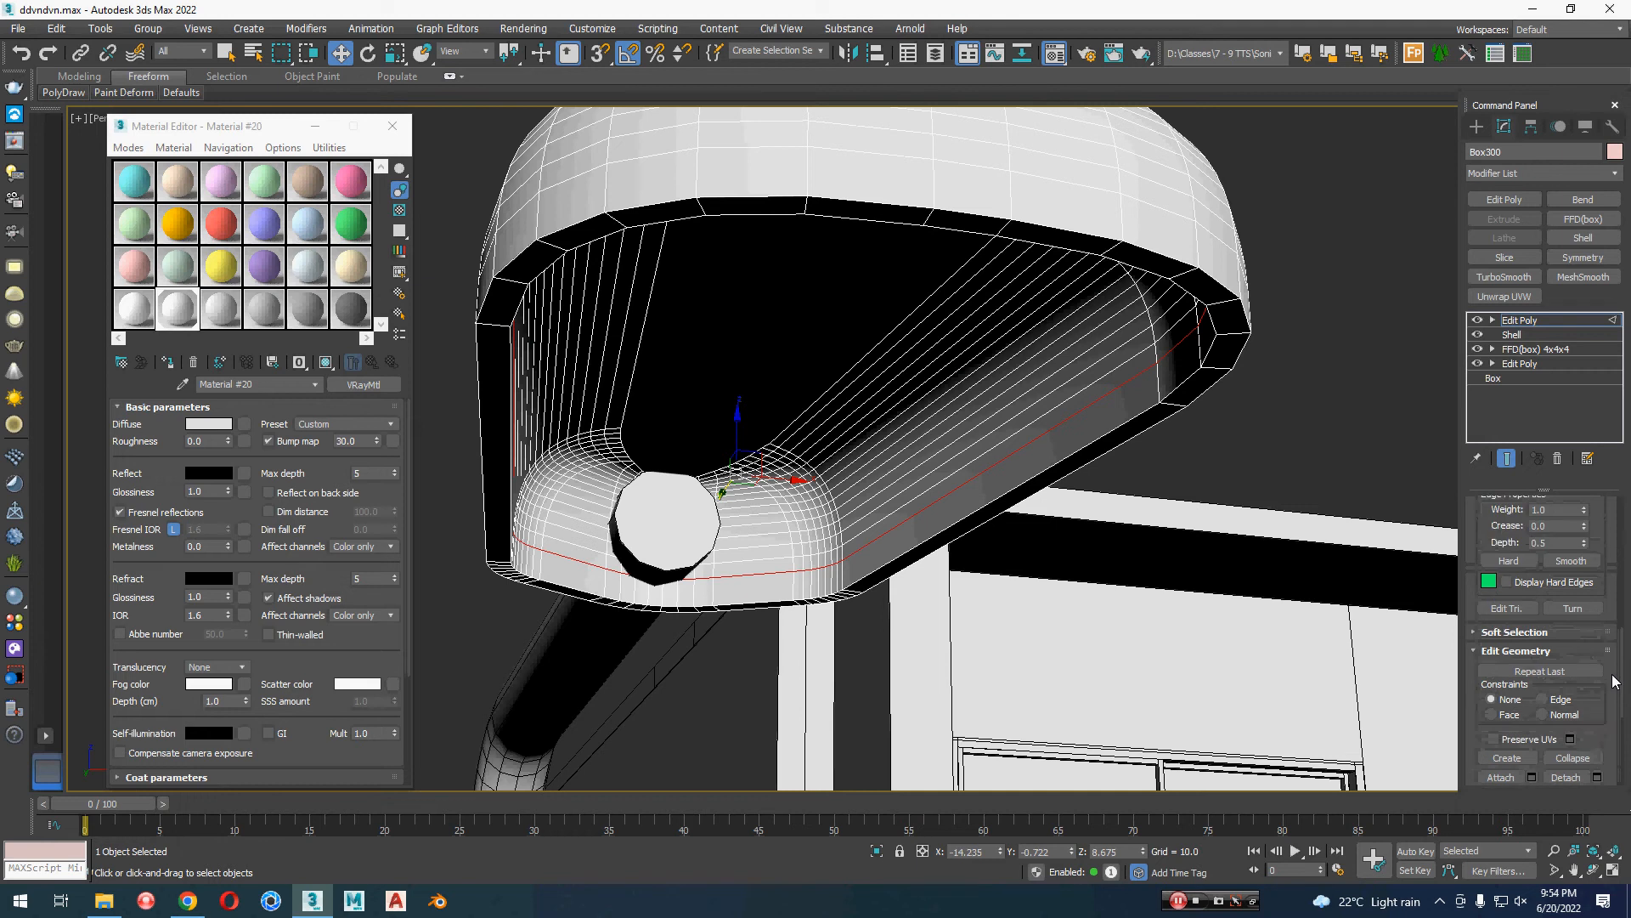
pyautogui.scroll(2, 1610, 680)
pyautogui.click(1532, 605)
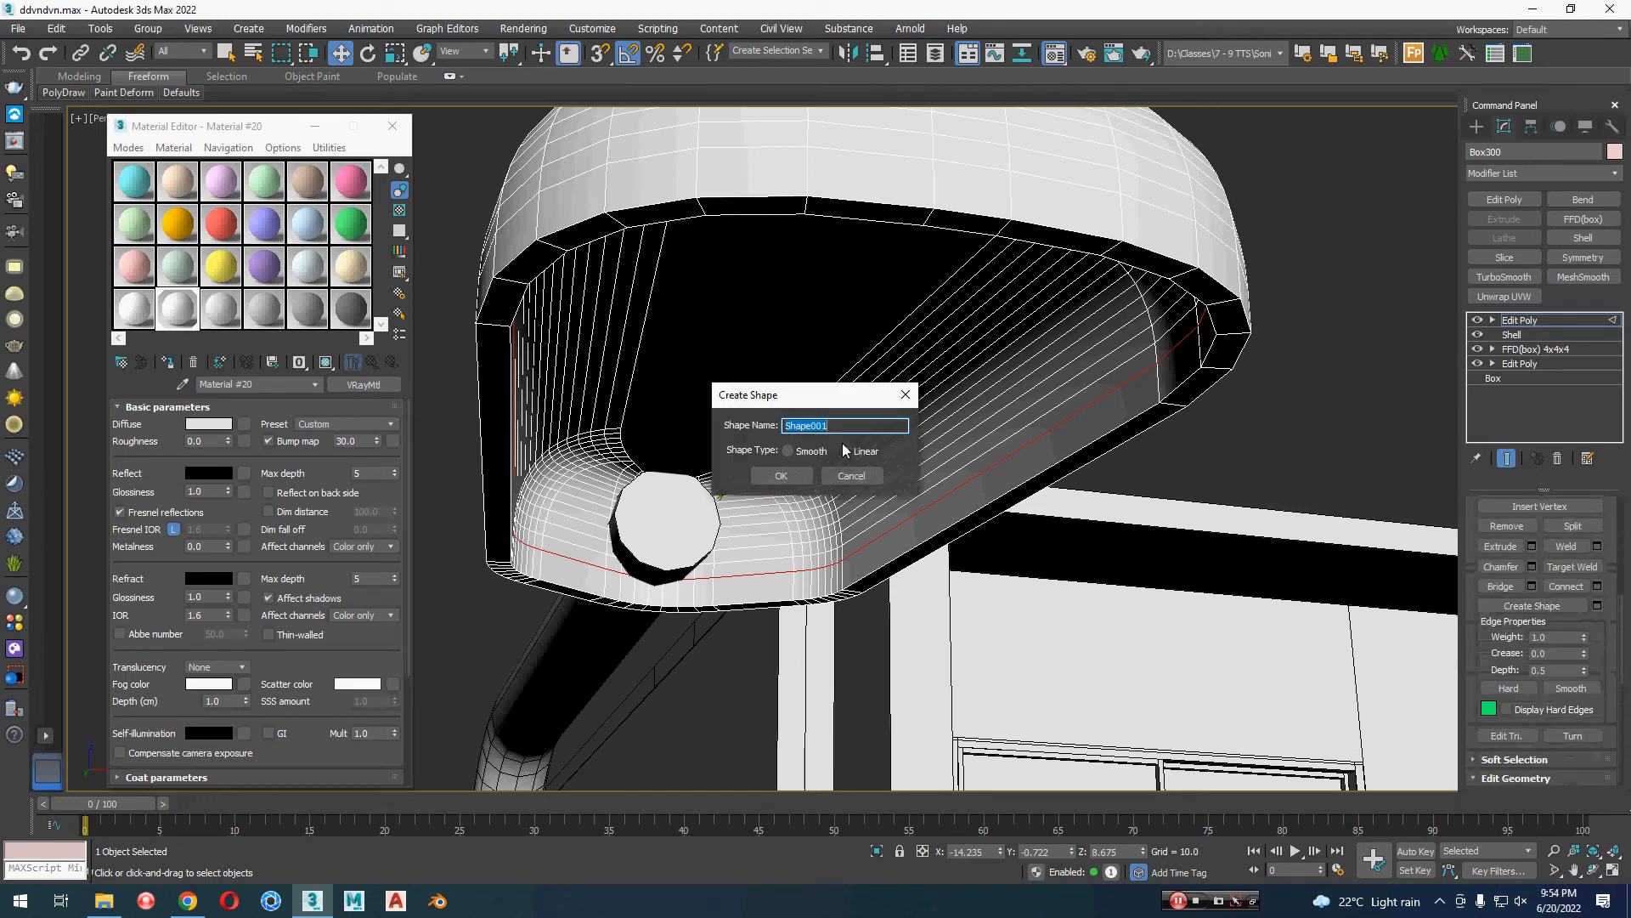
pyautogui.click(802, 477)
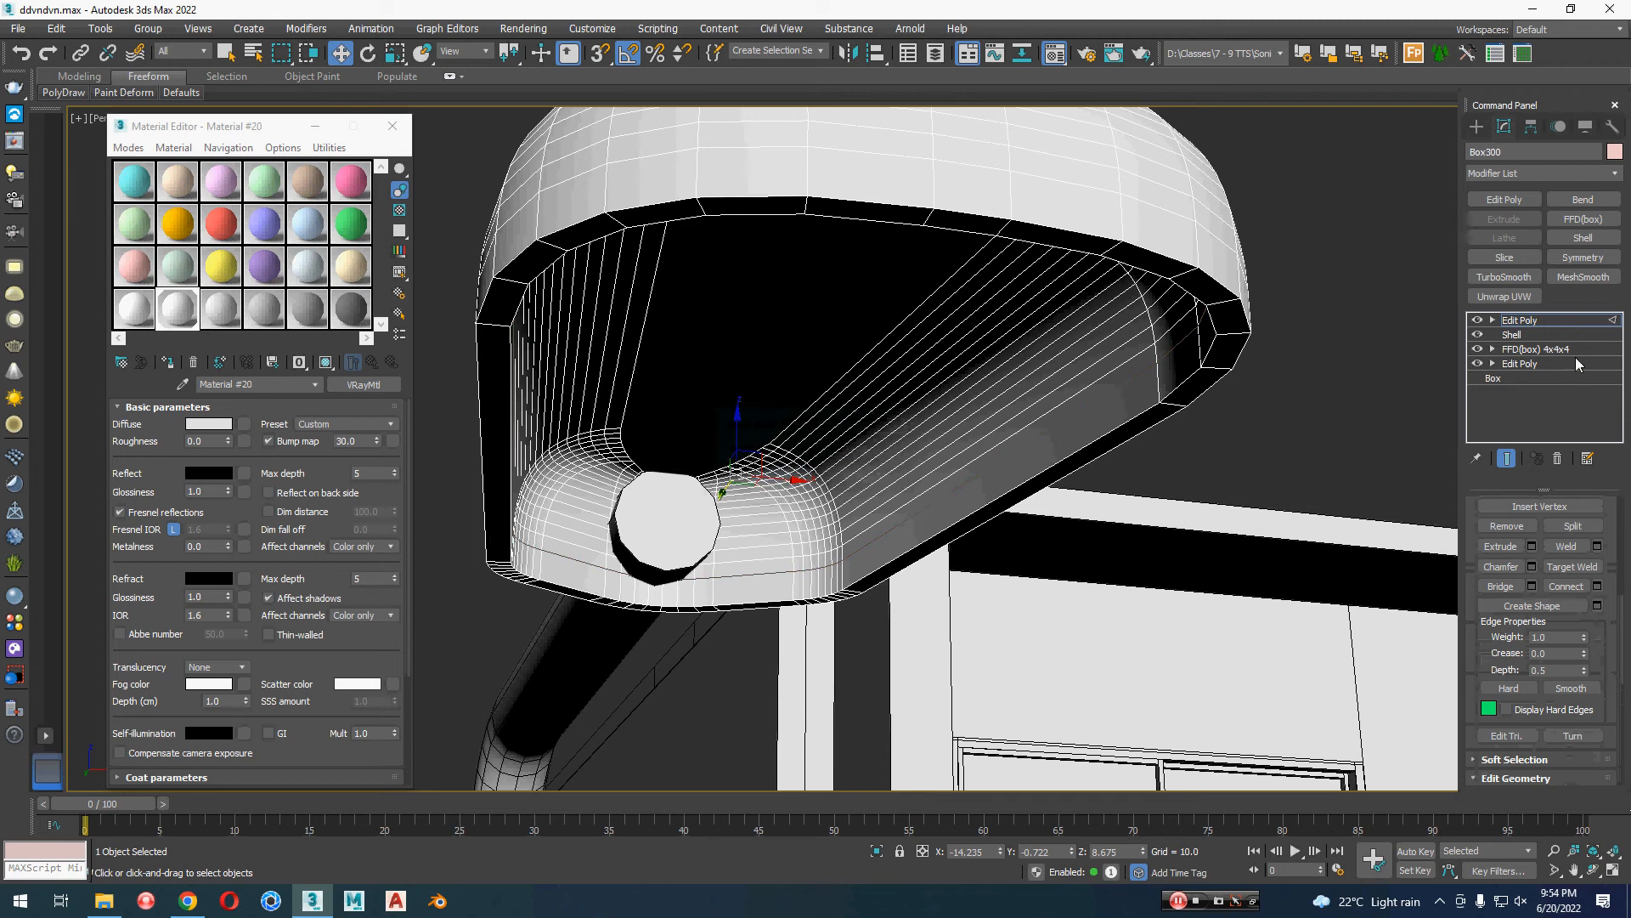
# Step: Leave edge editing, select the new outline shape, apply an Extrude modifier to it, and isolate it
pyautogui.click(1521, 321)
pyautogui.moveTo(1094, 249); pyautogui.dragTo(1098, 246)
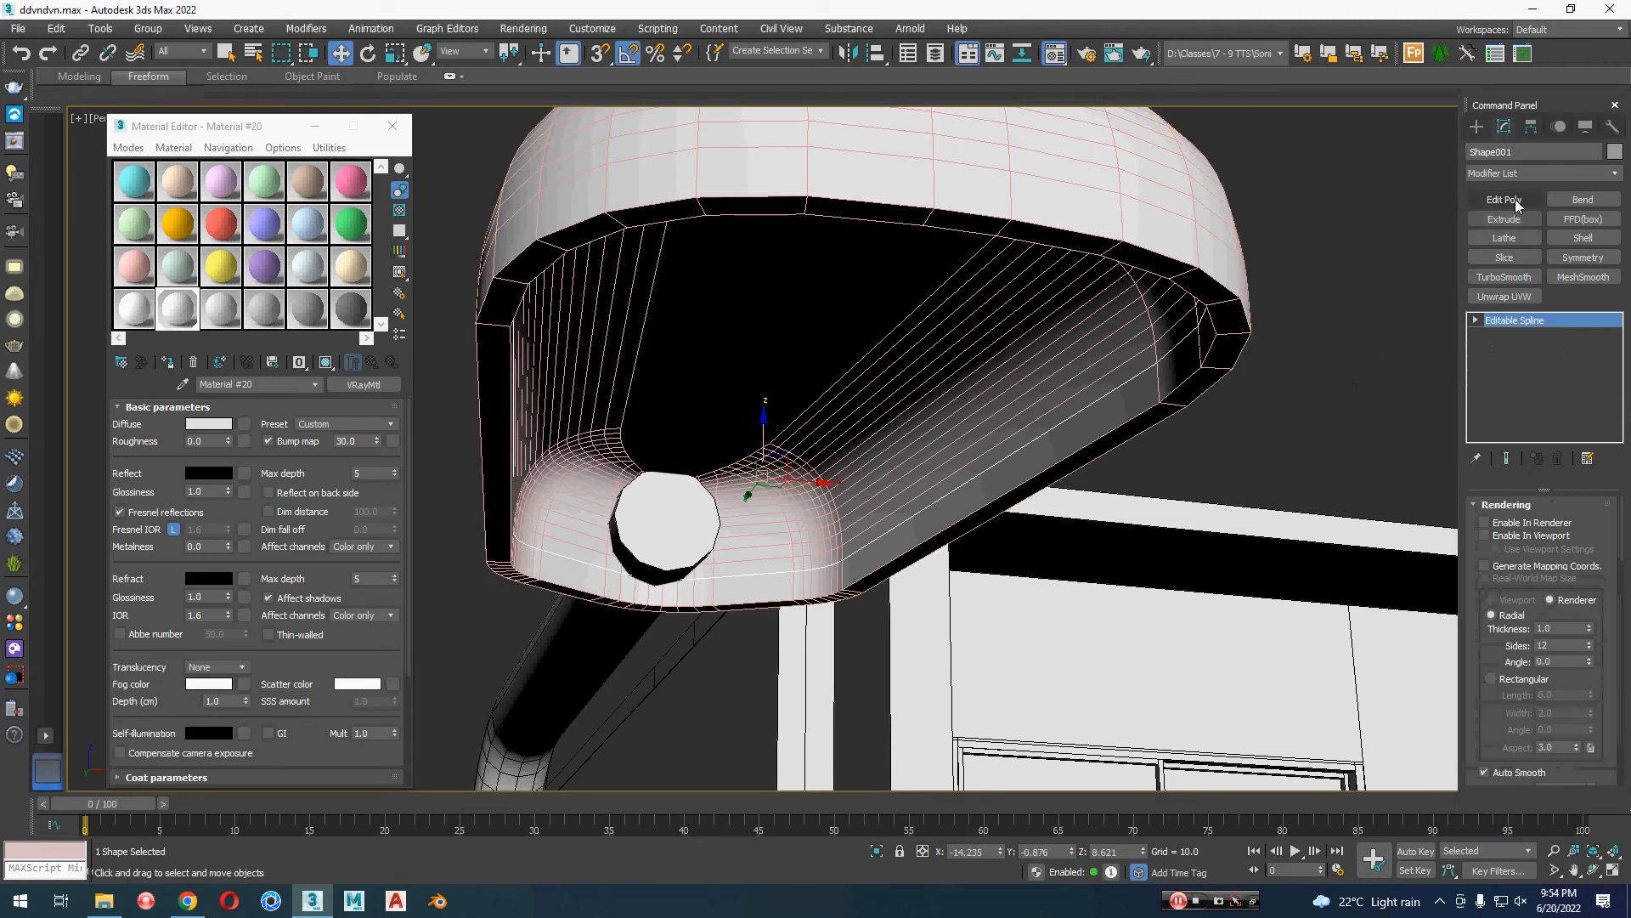
pyautogui.click(1517, 217)
pyautogui.scroll(5, 764, 566)
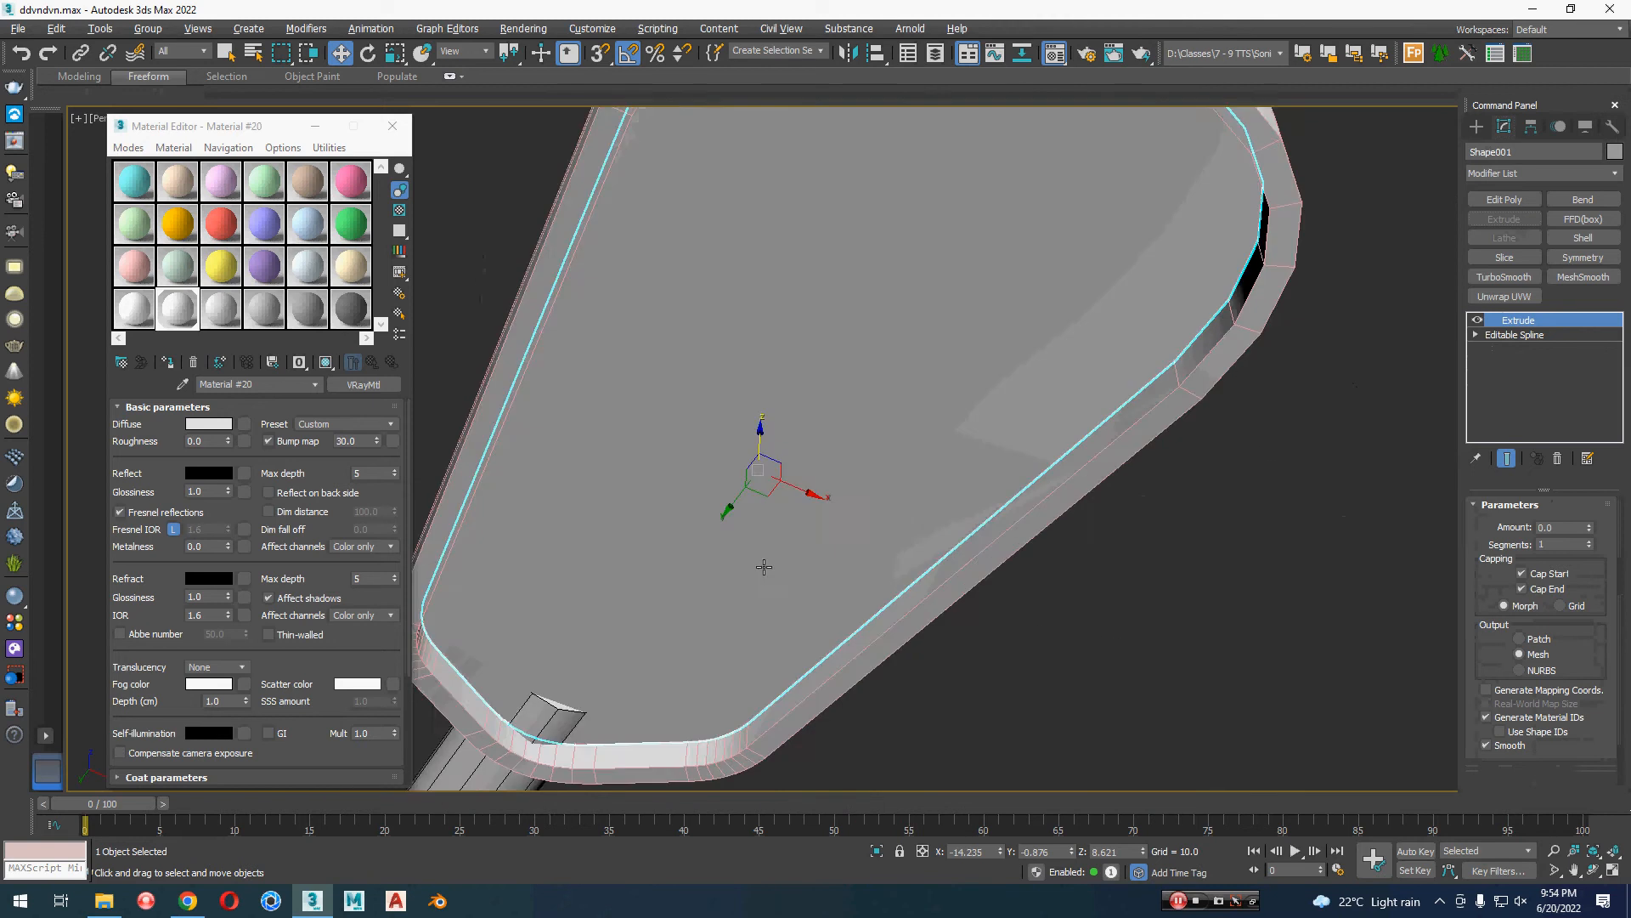
pyautogui.keyDown('alt'); pyautogui.moveTo(763, 567); pyautogui.dragTo(998, 660, button='middle'); pyautogui.keyUp('alt')
pyautogui.scroll(-3, 857, 651)
pyautogui.hotkey('alt', 'q')
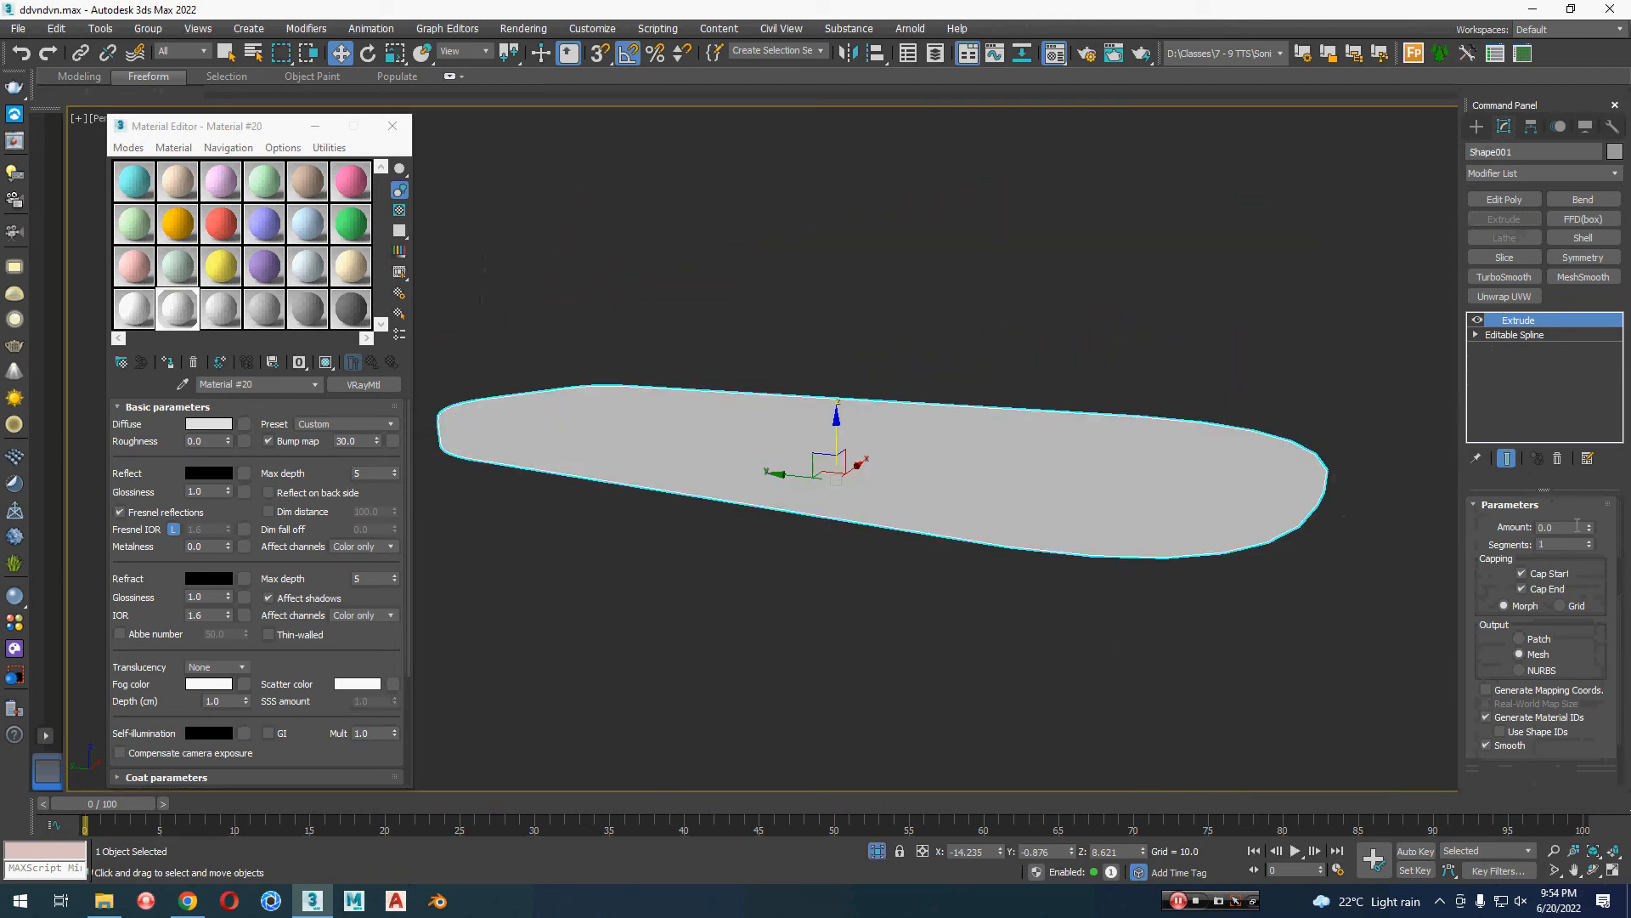
# Step: Try extrusion amounts of 0.2, 0.1 and 0.05 for the lamp panel, then set the amount to 0.02
pyautogui.click(1576, 527)
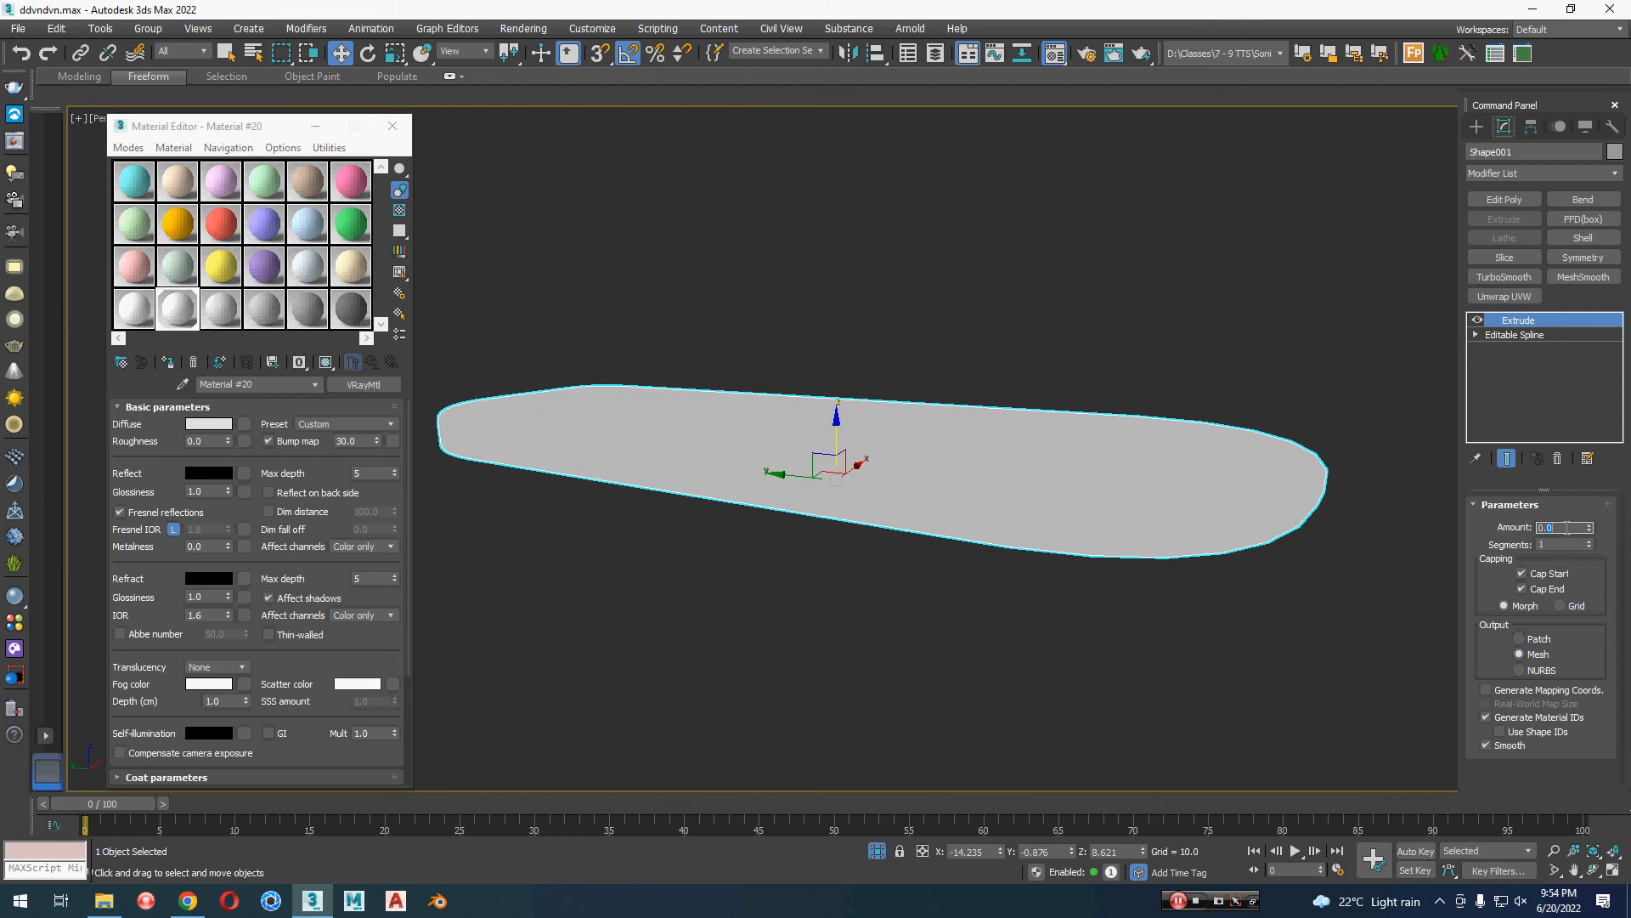
pyautogui.write('0.2')
pyautogui.press('Tab')
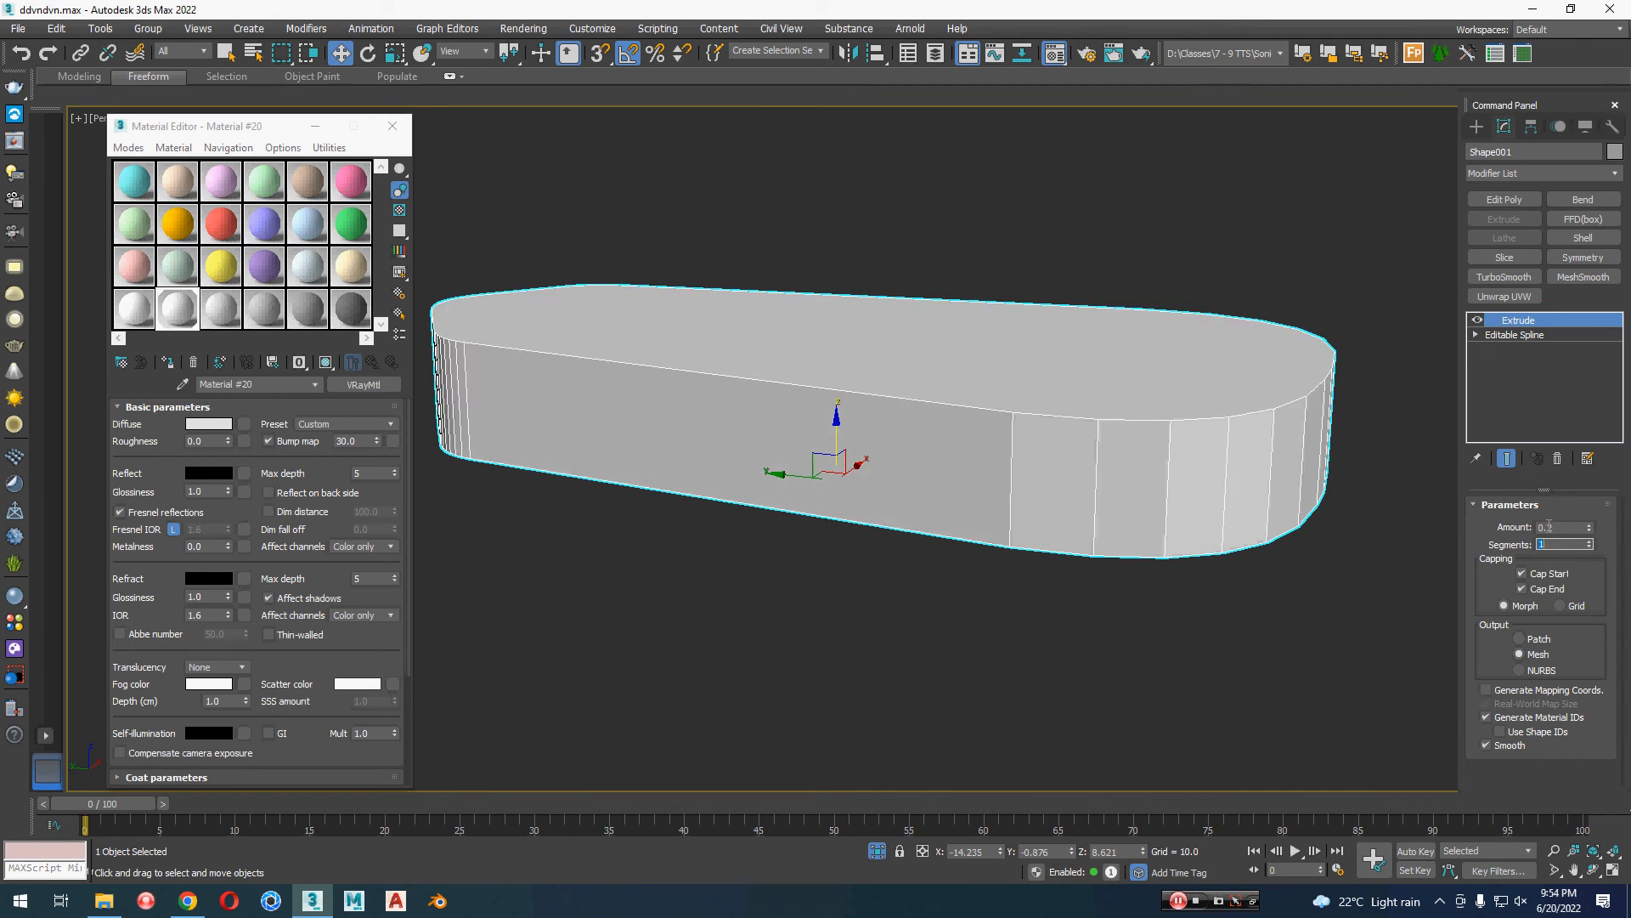
pyautogui.click(1549, 525)
pyautogui.write('0.1')
pyautogui.press('Tab')
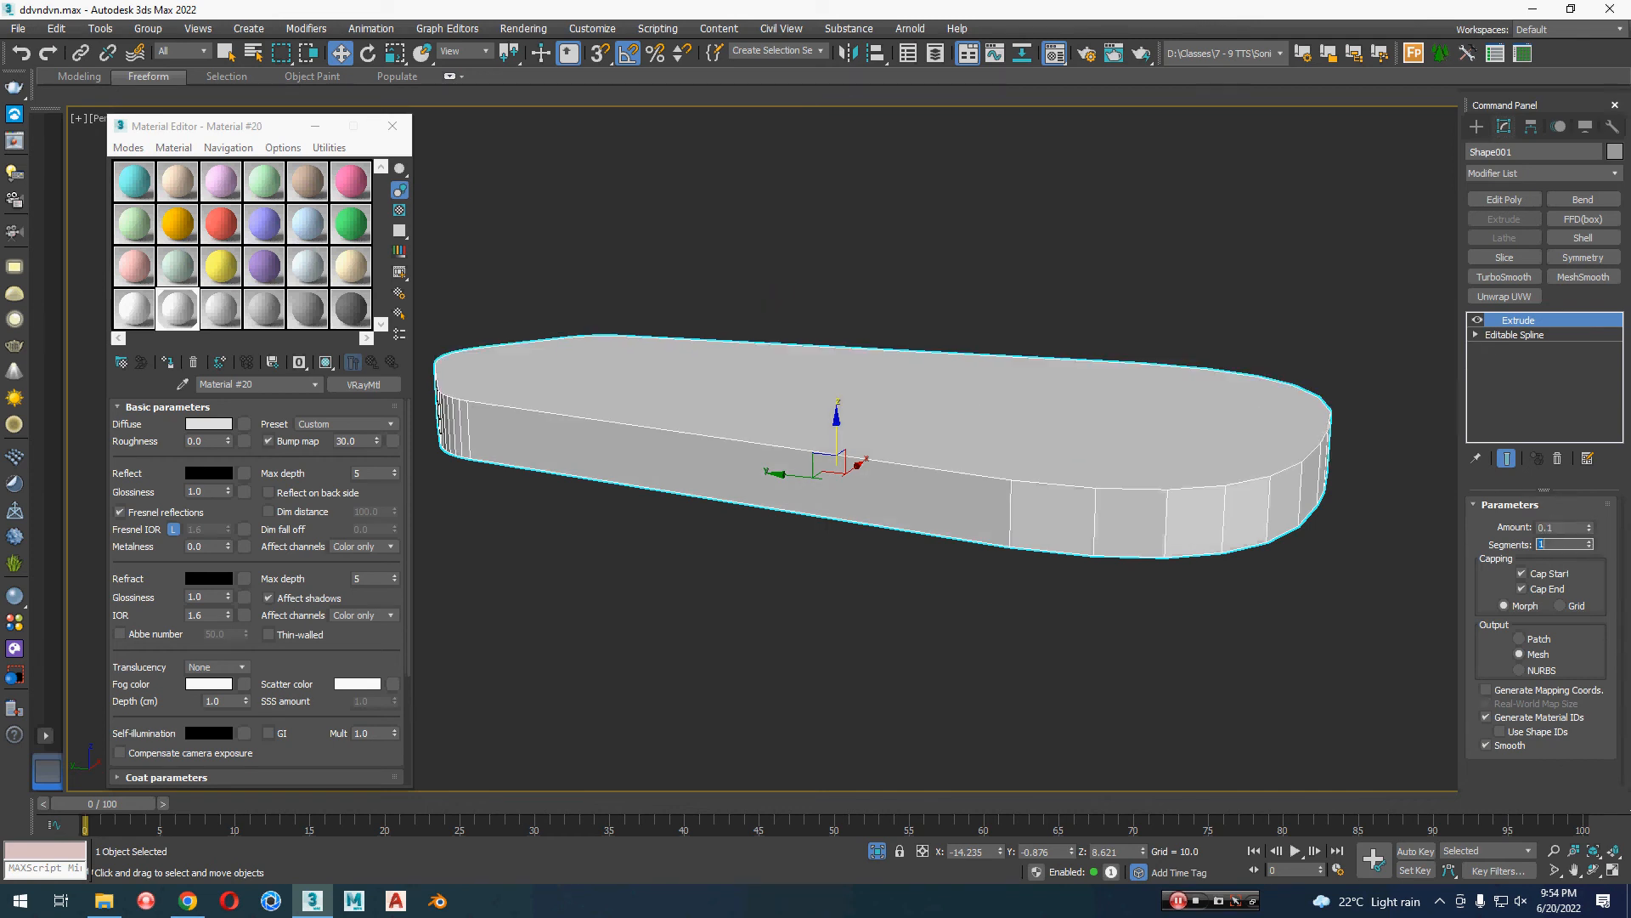
pyautogui.click(1549, 527)
pyautogui.write('0.05')
pyautogui.press('Return')
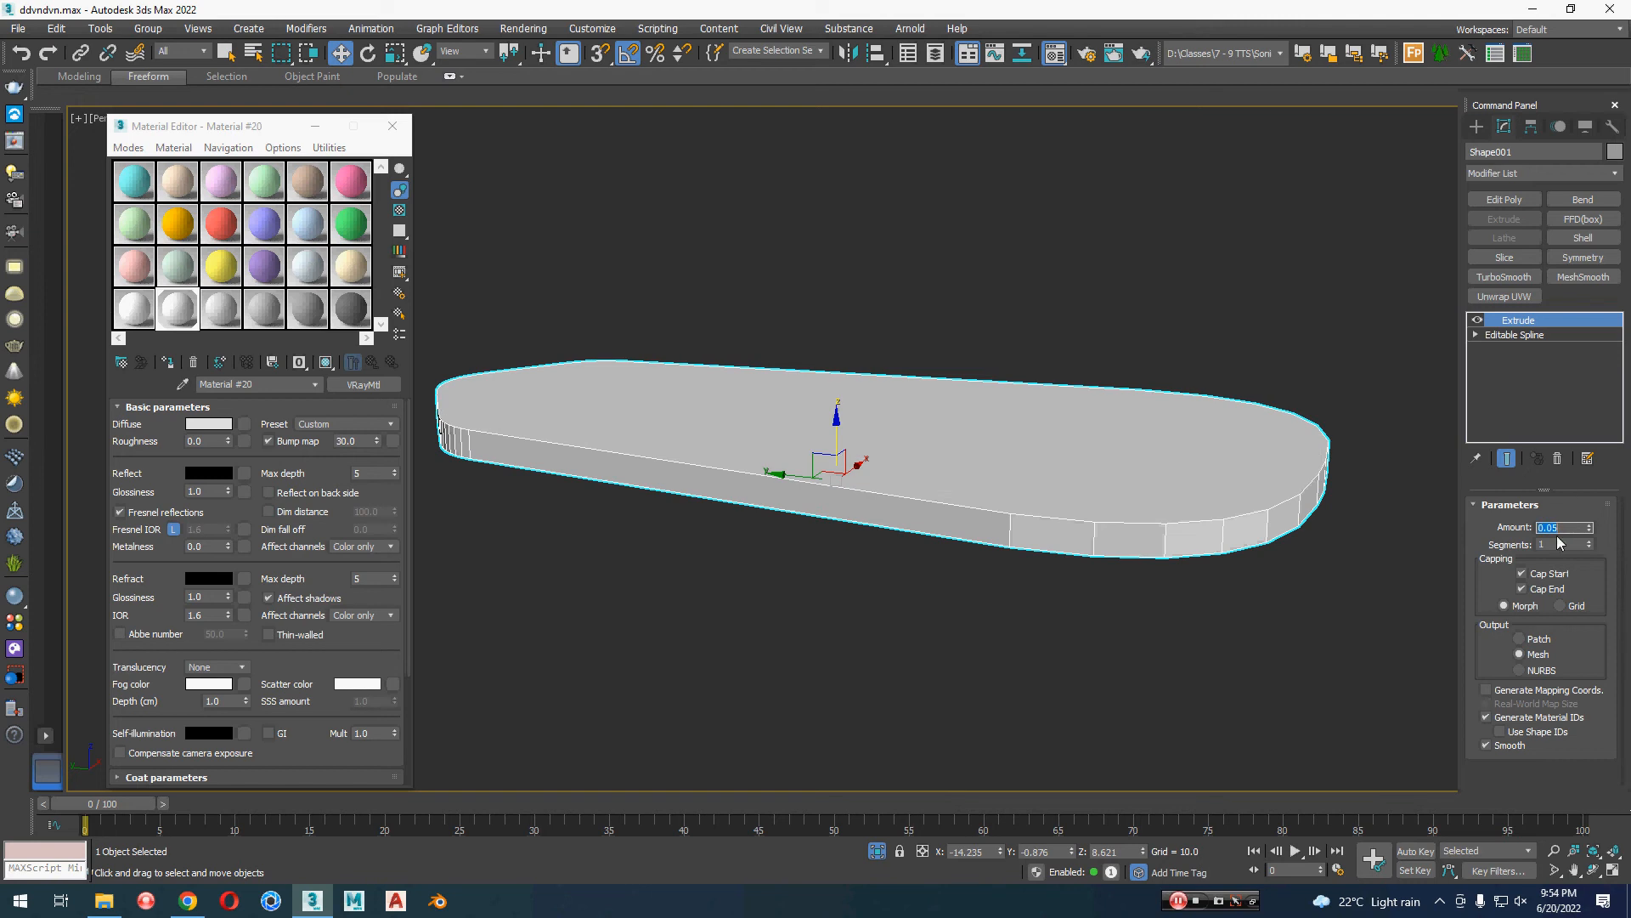
# Step: End the panel's isolation and check how it sits inside the lamp head from below
pyautogui.click(1355, 768)
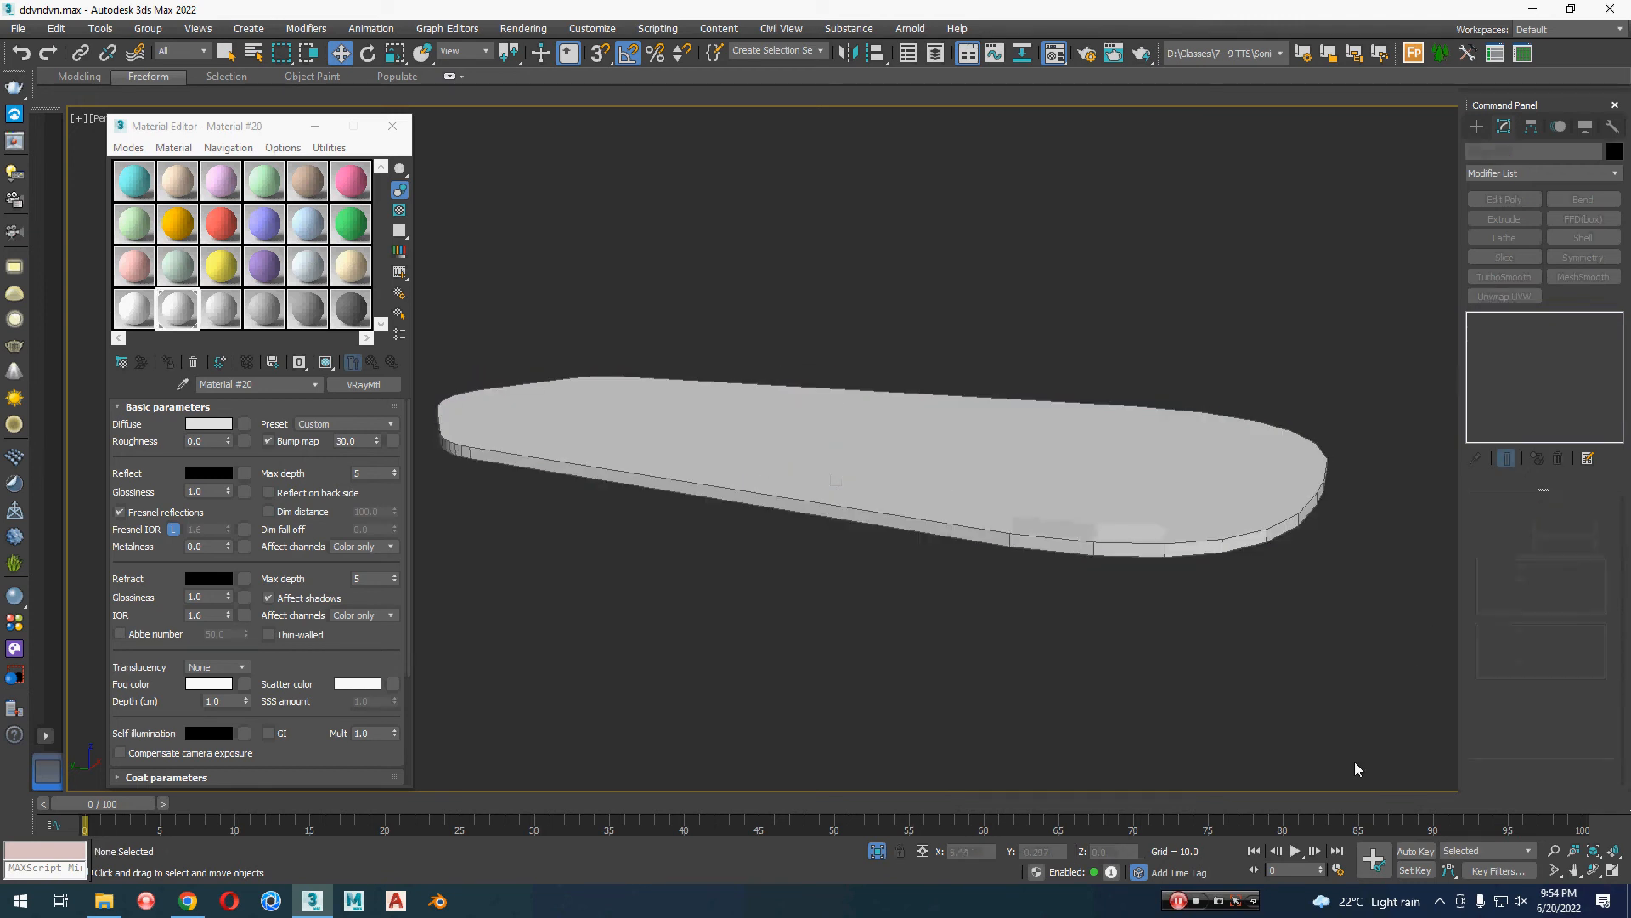
pyautogui.click(876, 851)
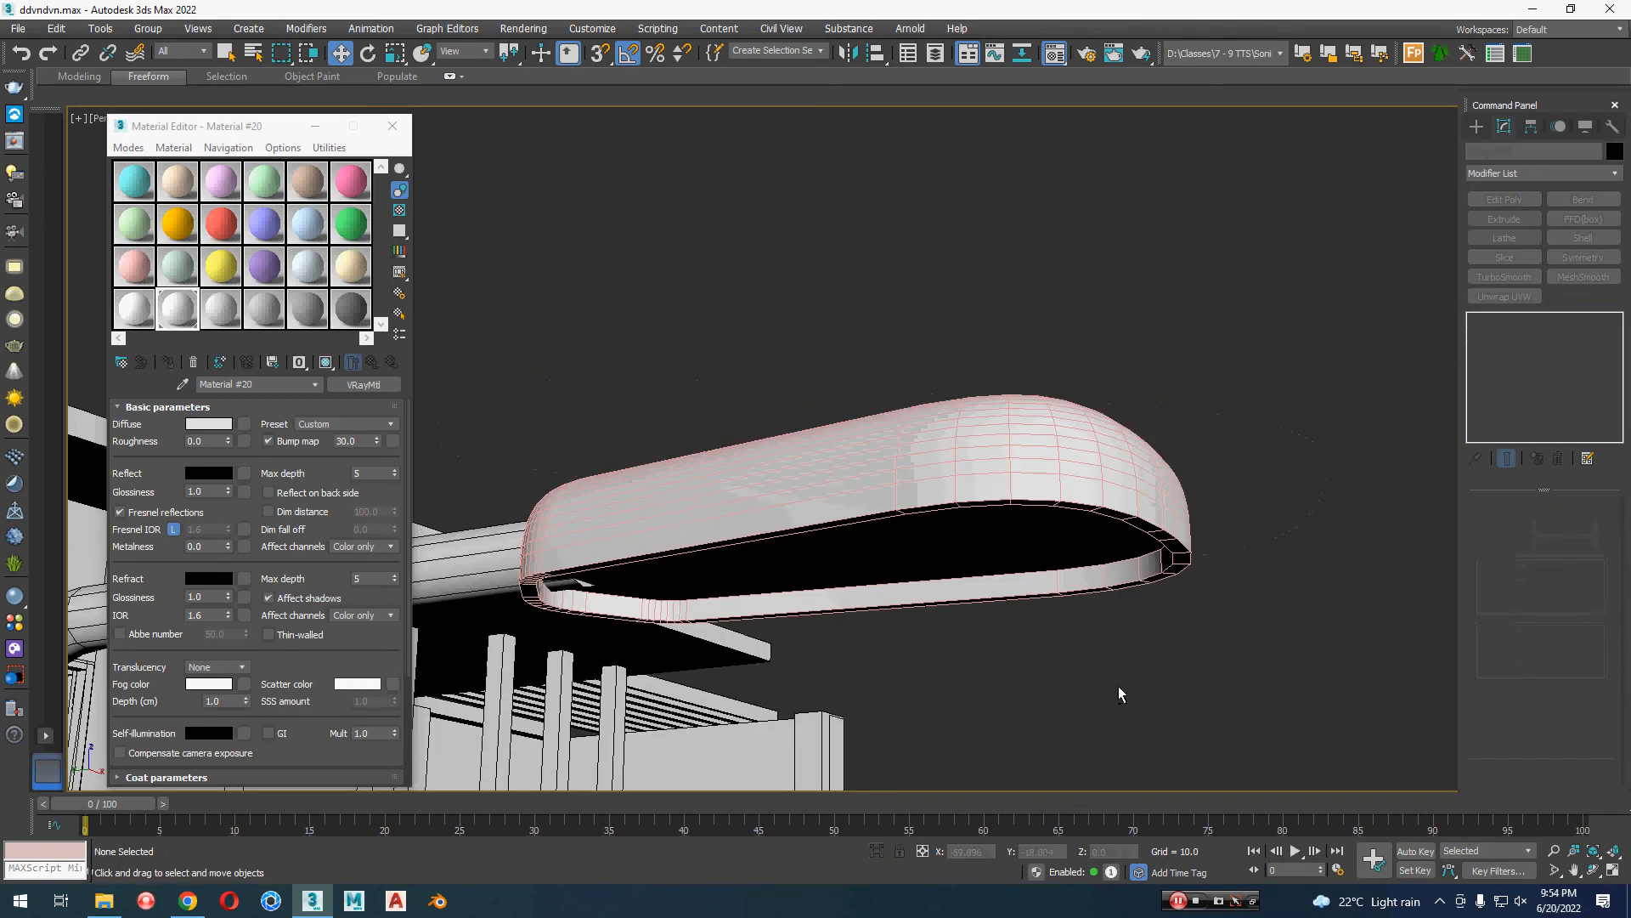
pyautogui.keyDown('alt'); pyautogui.moveTo(1118, 686); pyautogui.dragTo(1141, 489, button='middle'); pyautogui.keyUp('alt')
pyautogui.click(998, 535)
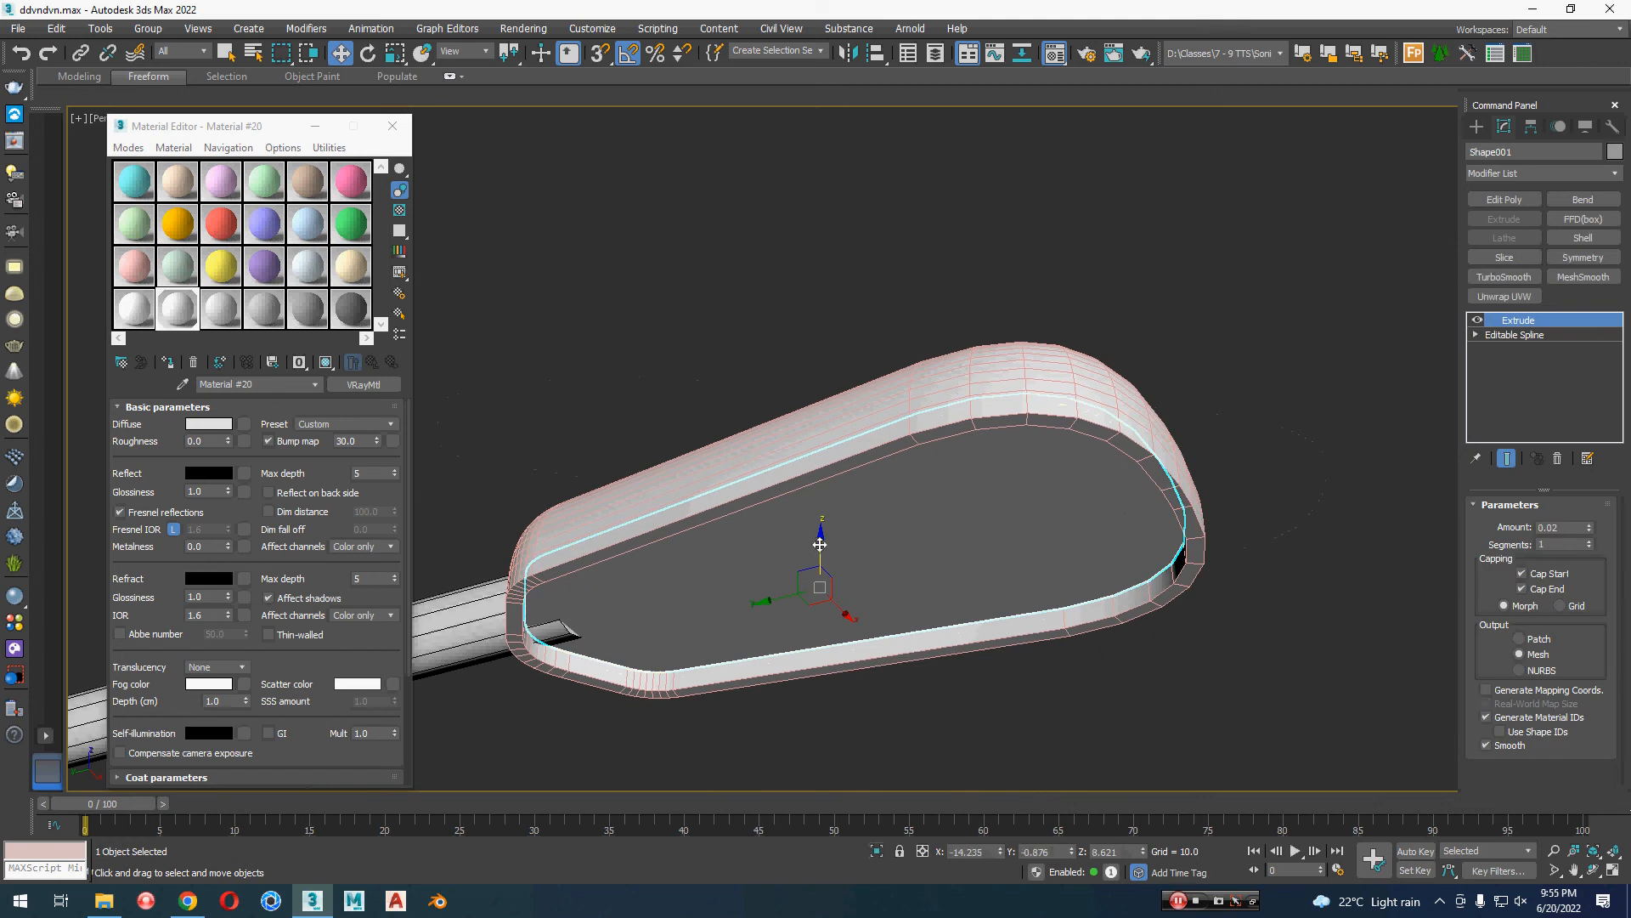
pyautogui.click(931, 688)
# Step: Select all objects in the scene and set their object color to black
pyautogui.scroll(15, 1028, 662)
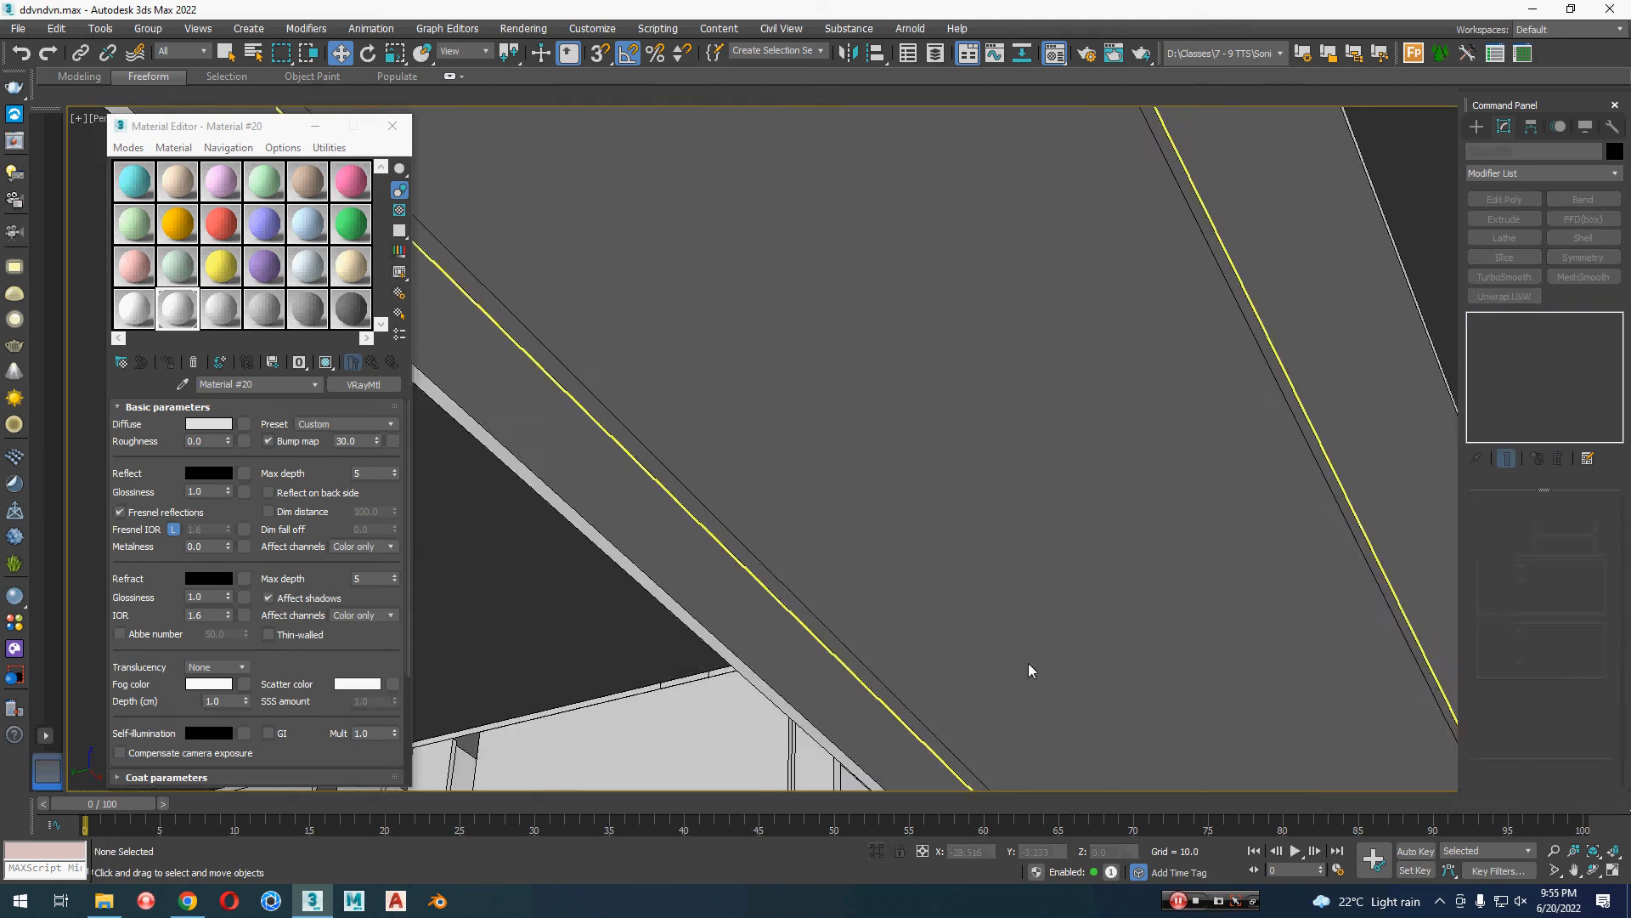
pyautogui.scroll(-5, 1028, 663)
pyautogui.keyDown('alt'); pyautogui.moveTo(1028, 663); pyautogui.dragTo(1064, 636, button='middle'); pyautogui.keyUp('alt')
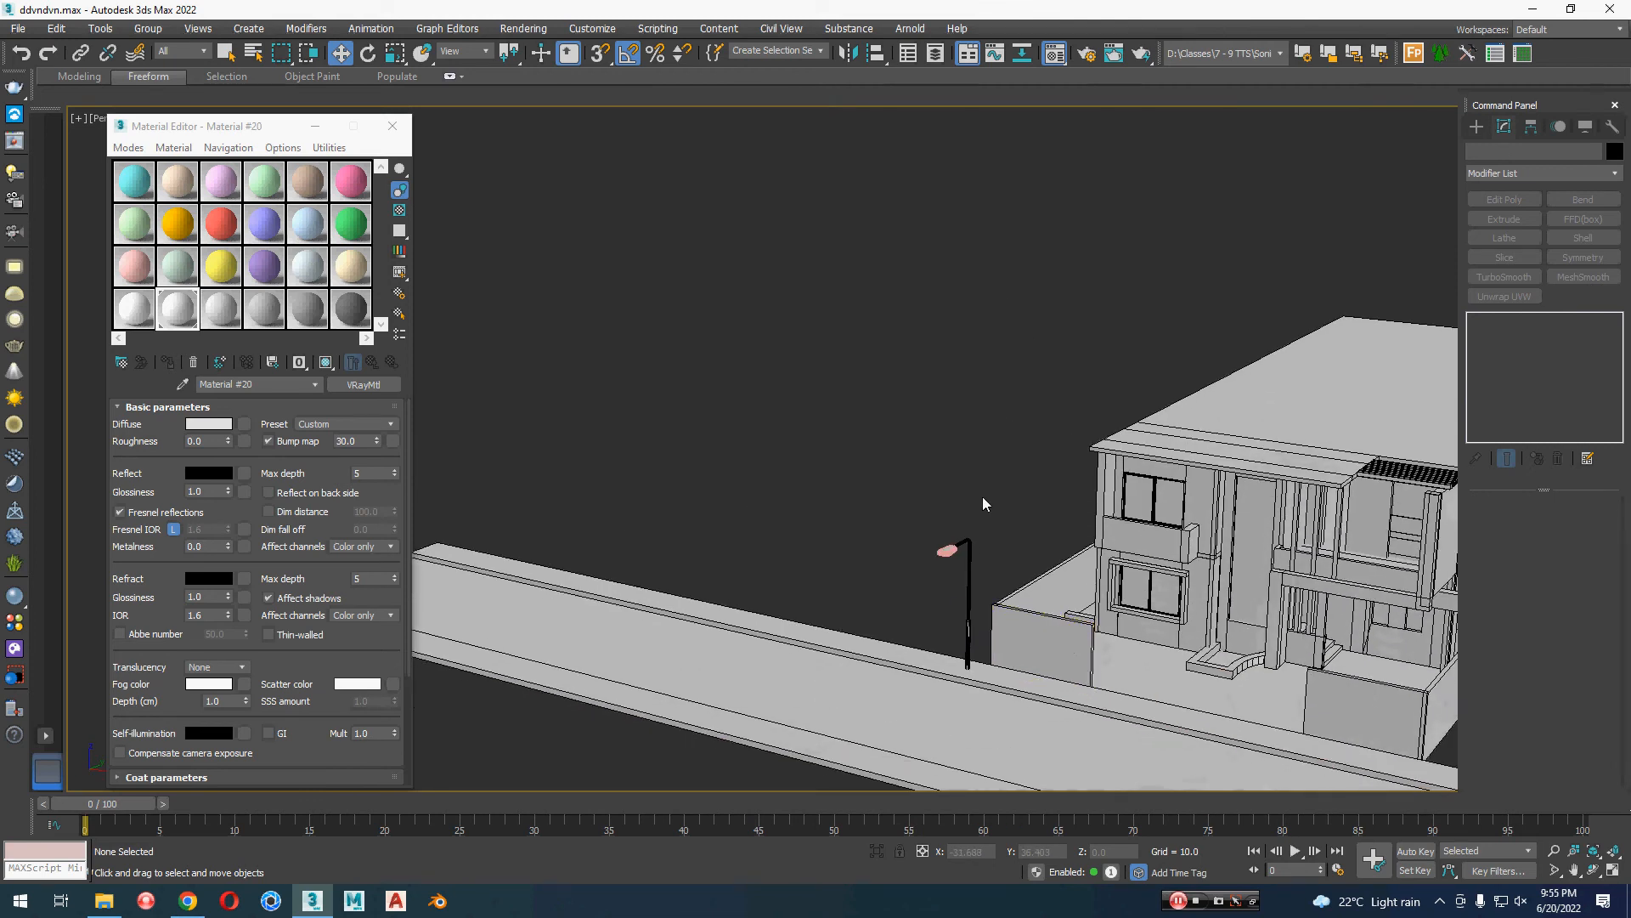
pyautogui.hotkey('ctrl', 'a')
pyautogui.click(1616, 152)
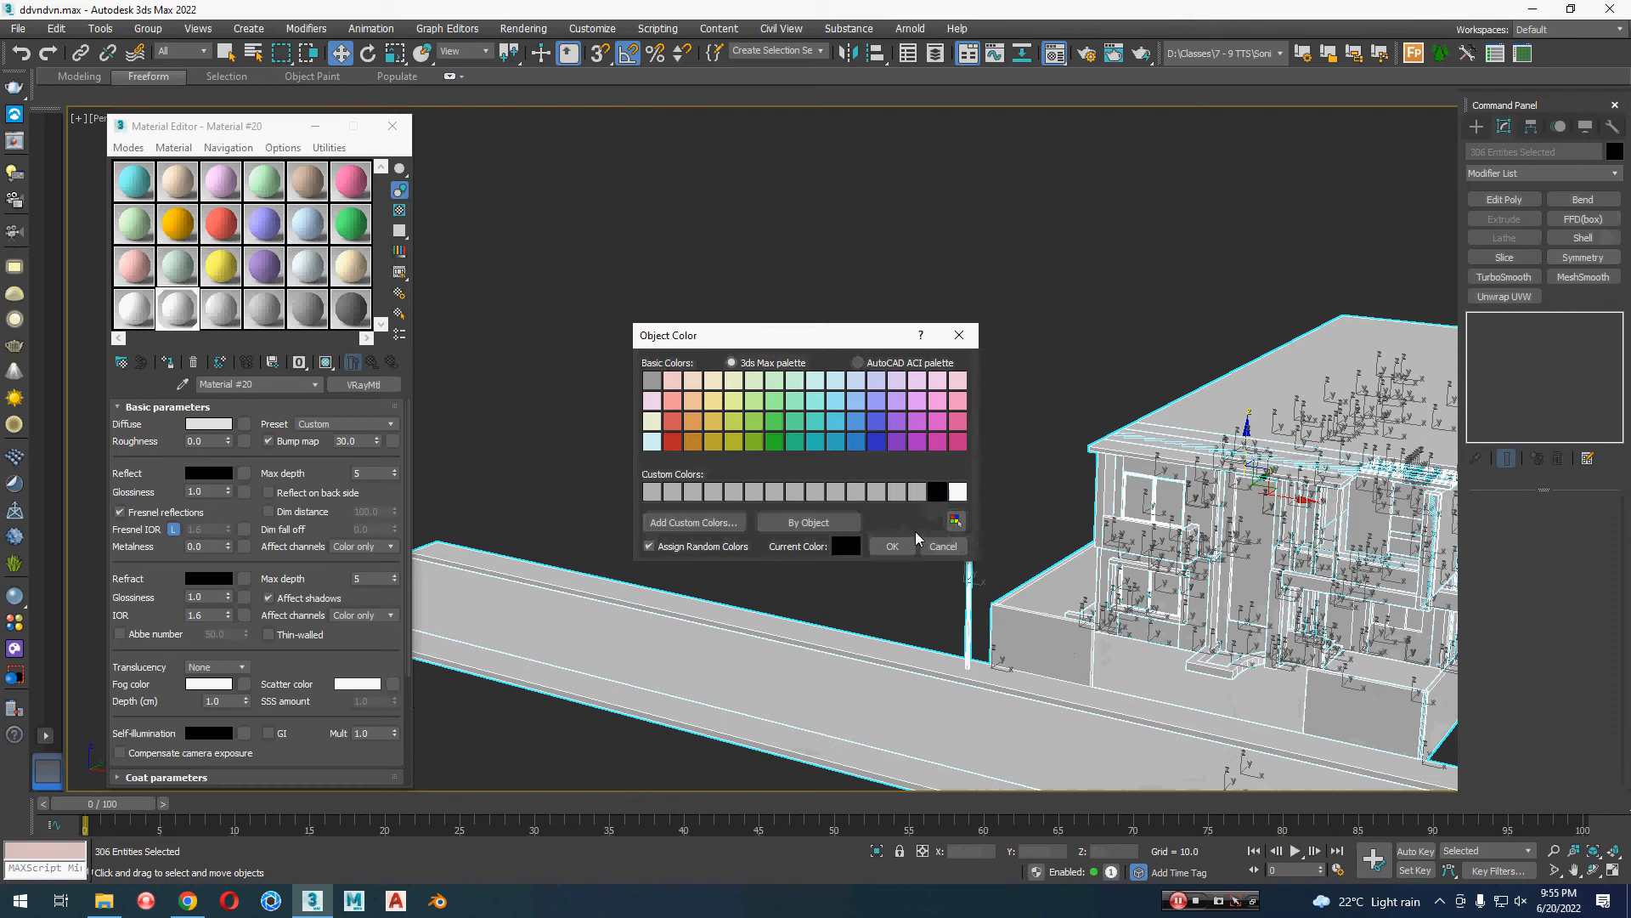
pyautogui.click(893, 545)
# Step: Select only the lamp's post, head and panel, excluding the nearby wall and road objects, and group them
pyautogui.click(991, 481)
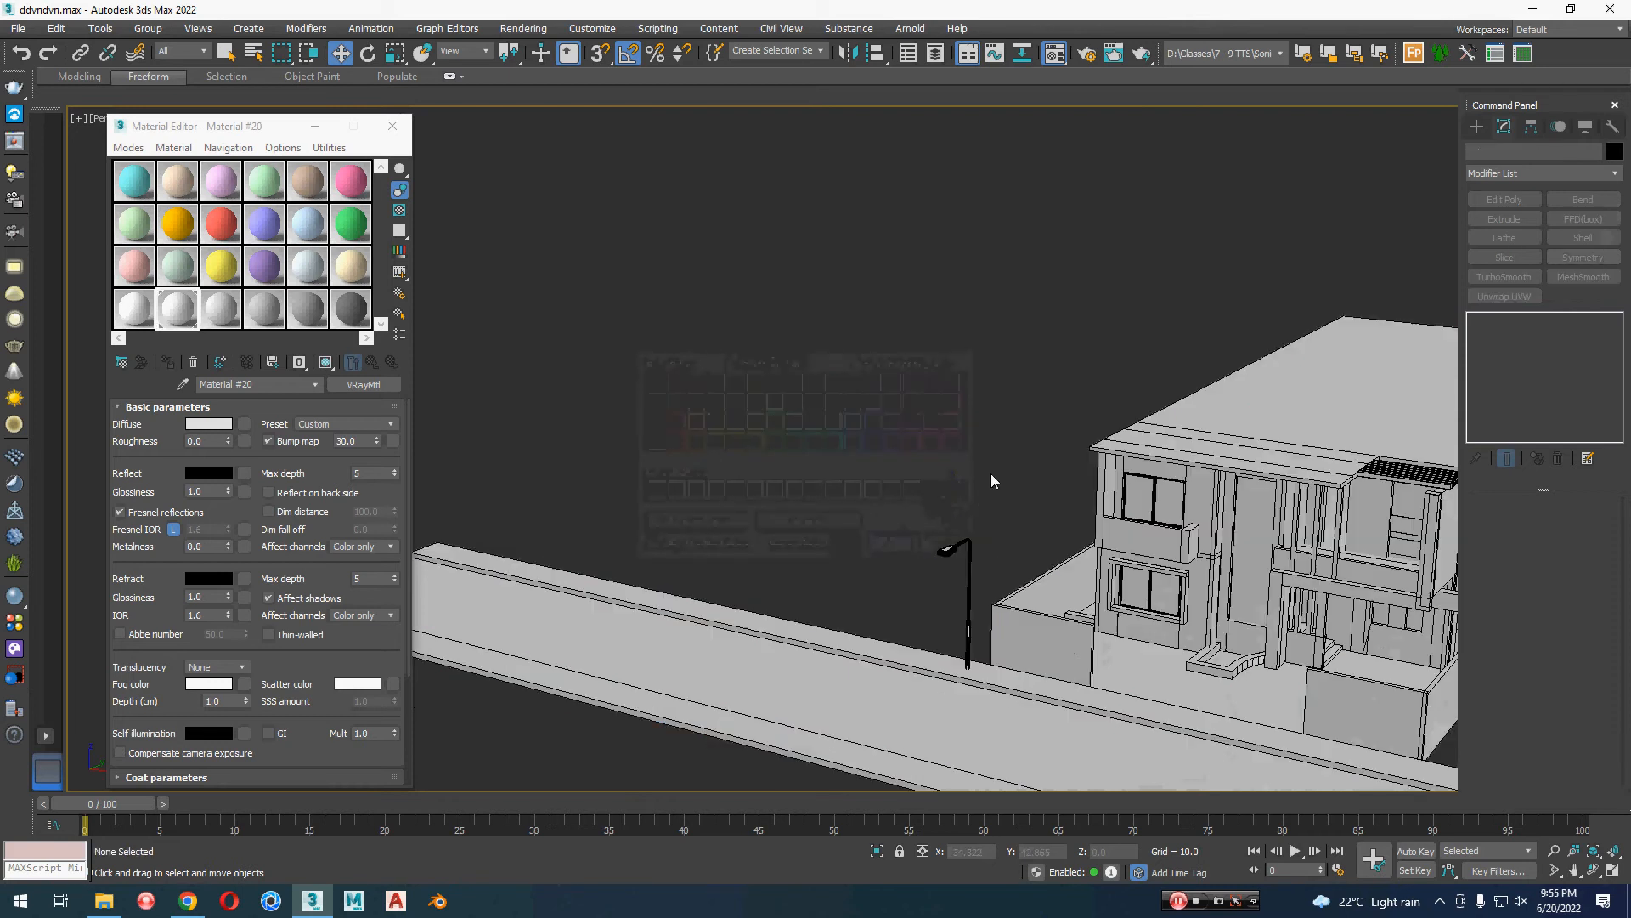
pyautogui.click(928, 701)
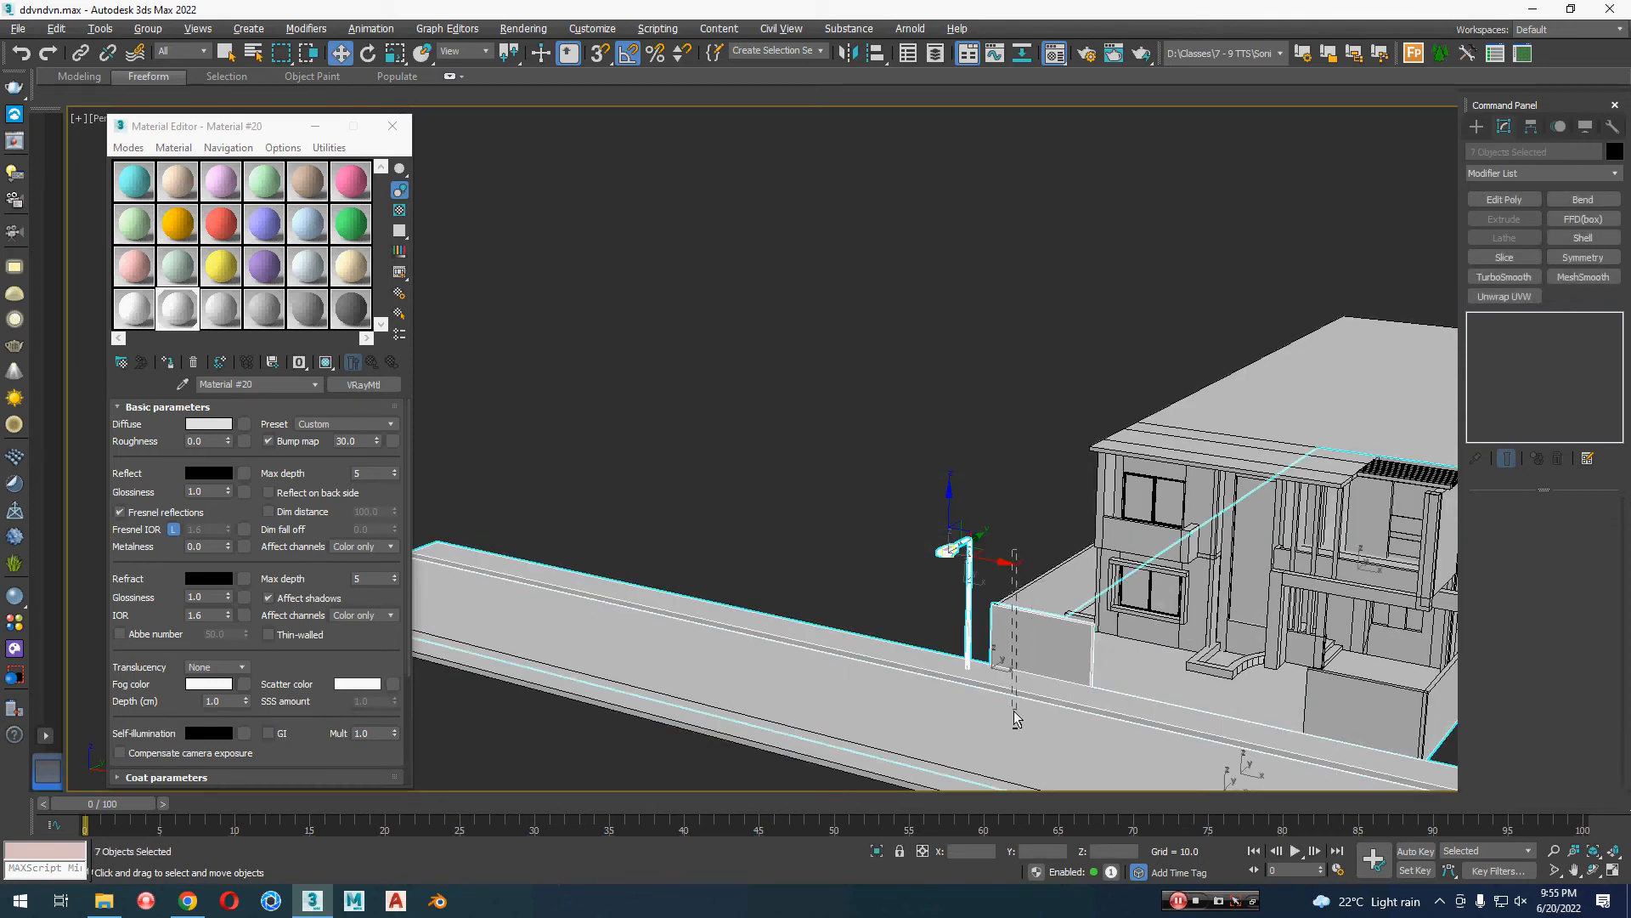
pyautogui.keyDown('alt'); pyautogui.moveTo(1016, 550); pyautogui.dragTo(1013, 711); pyautogui.keyUp('alt')
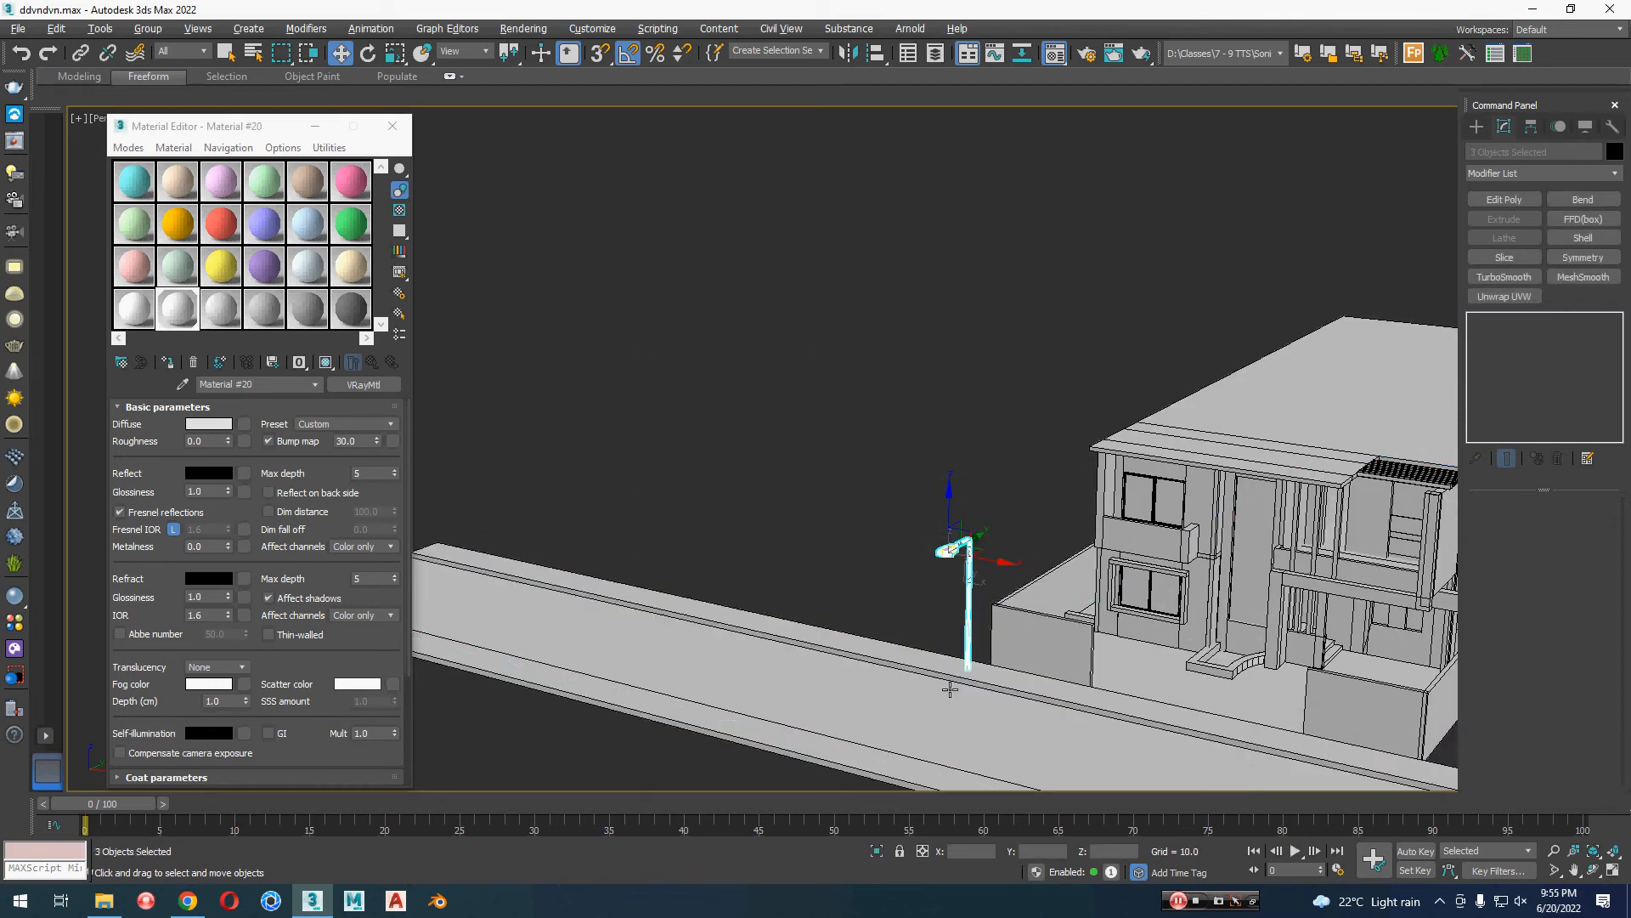
pyautogui.click(147, 28)
pyautogui.click(148, 53)
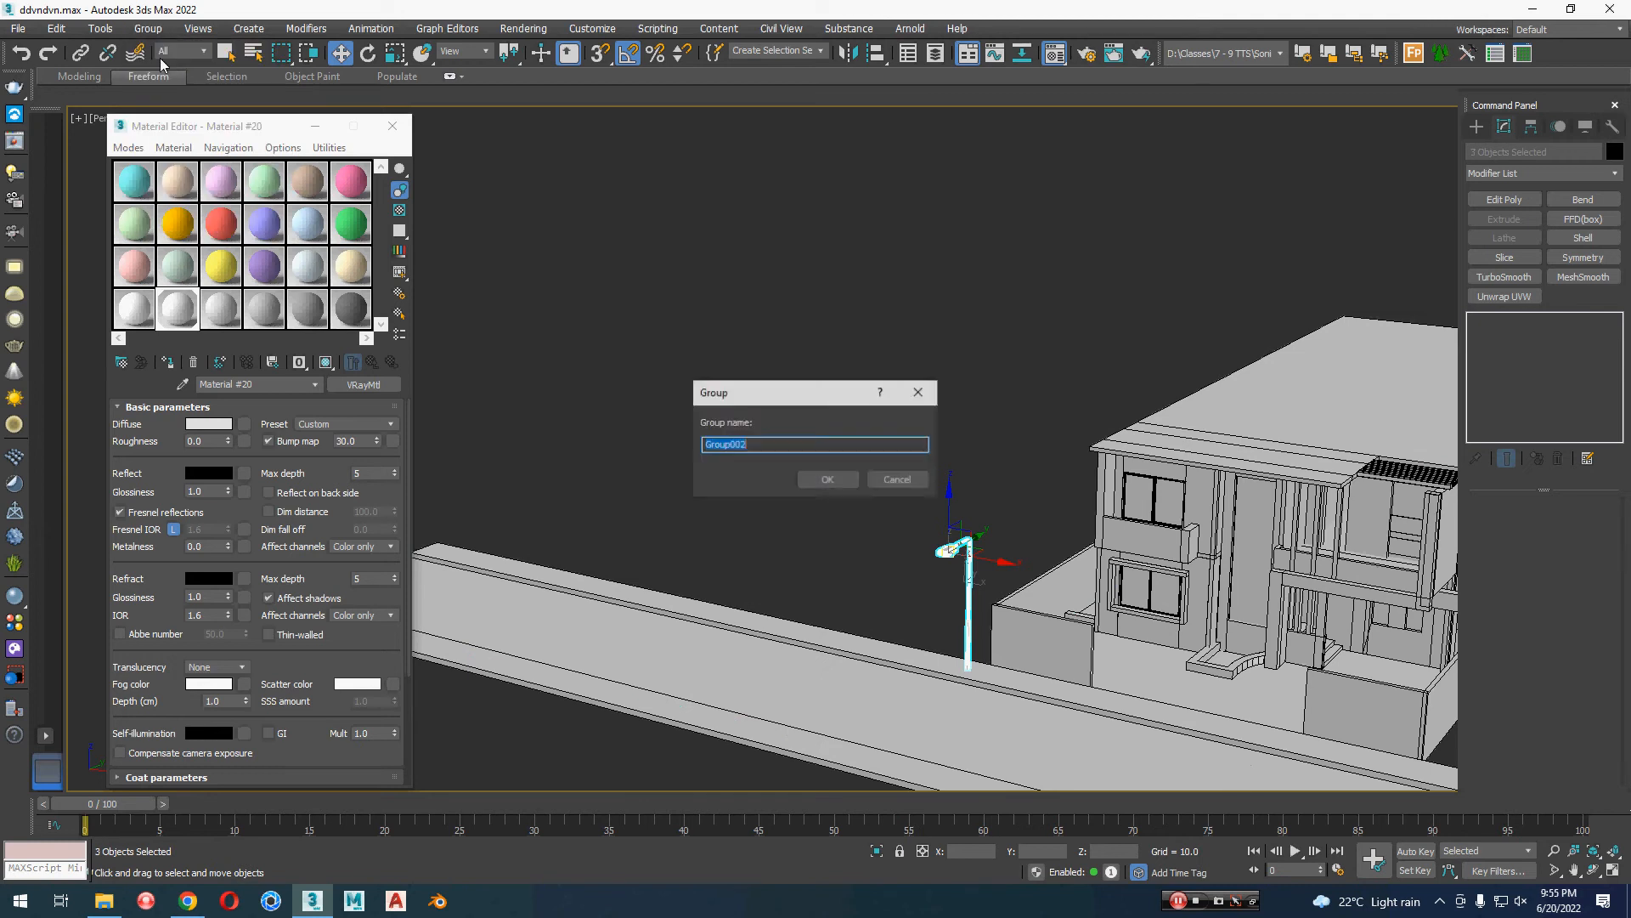
pyautogui.click(829, 481)
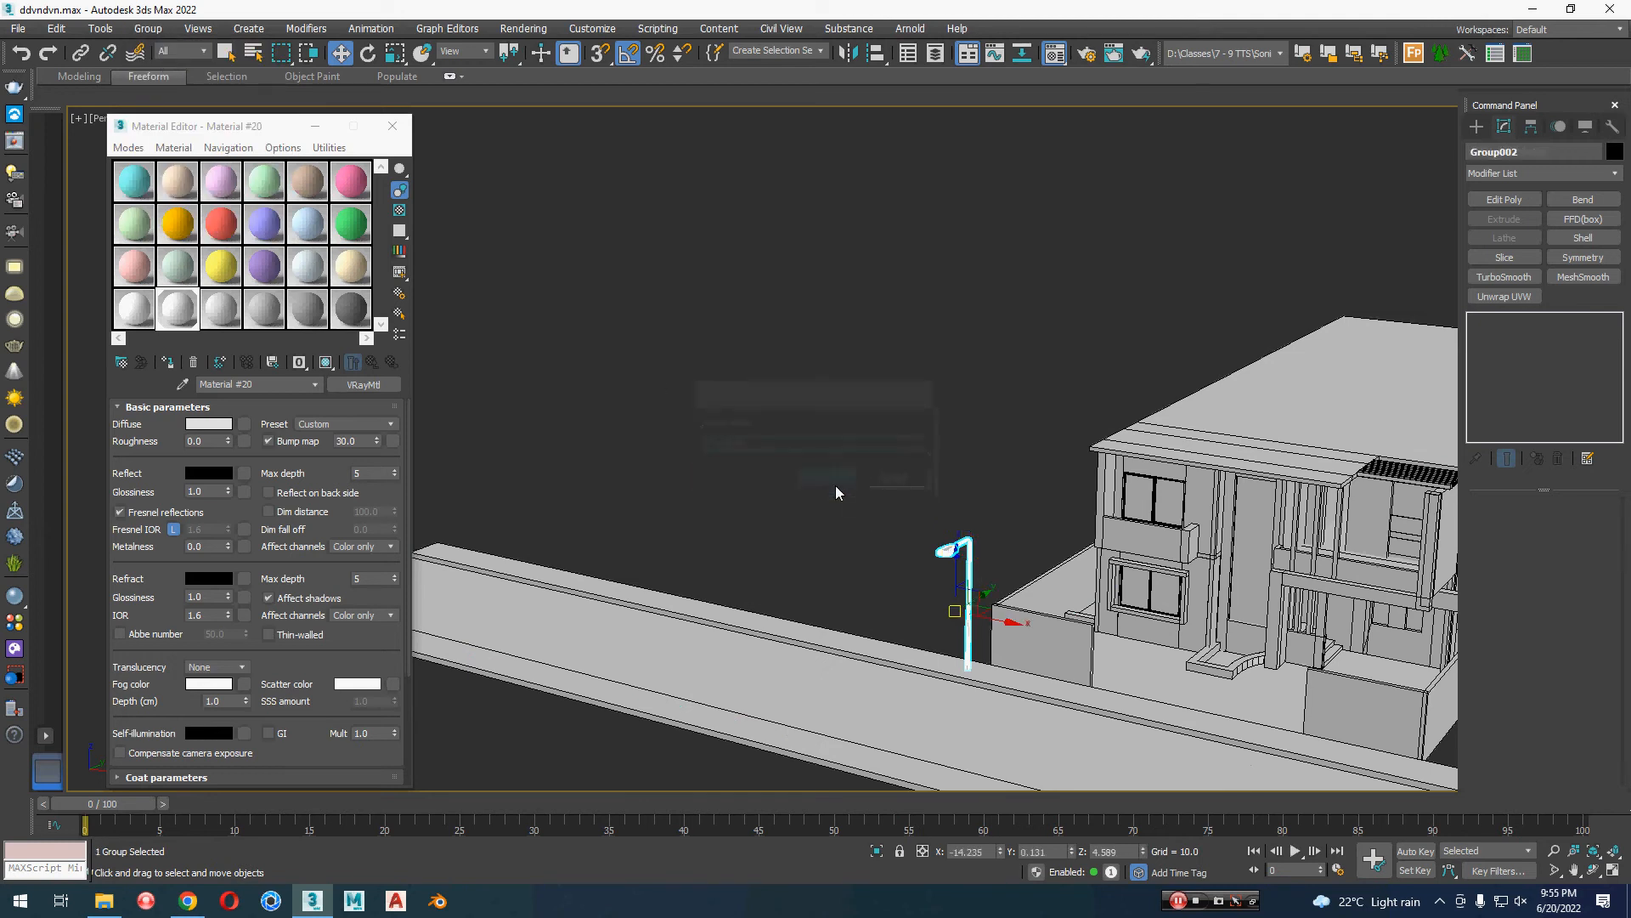
# Step: Move the street lamp group's pivot down to Z 0 and leave pivot editing
pyautogui.click(1530, 126)
pyautogui.click(1542, 246)
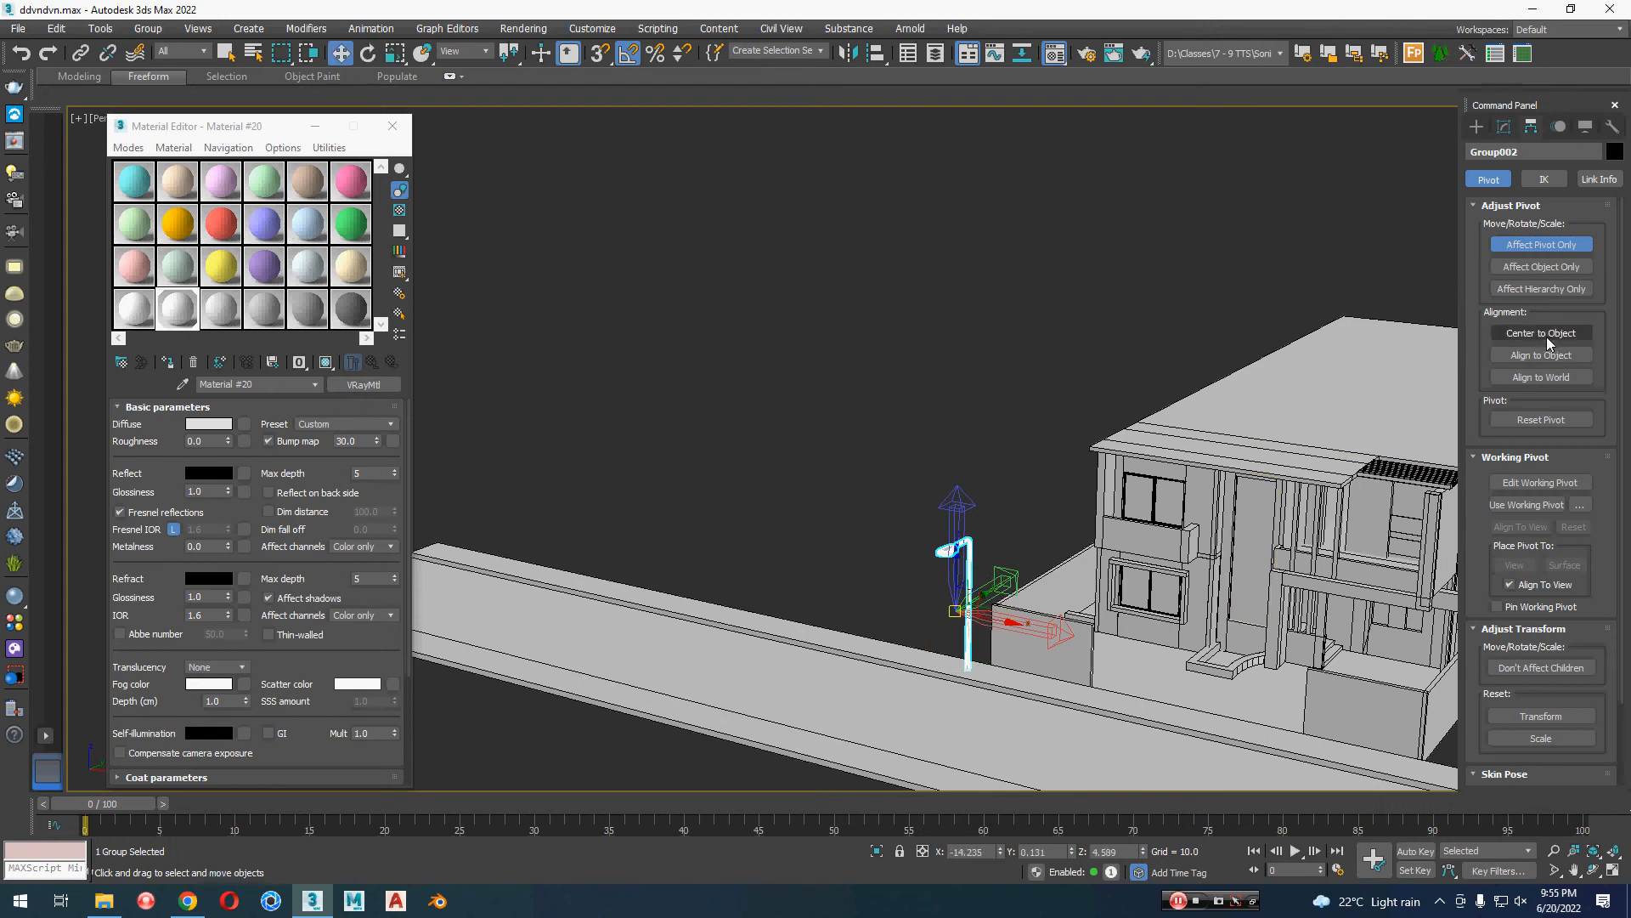
pyautogui.press('e')
pyautogui.press('w')
pyautogui.rightClick(1147, 853)
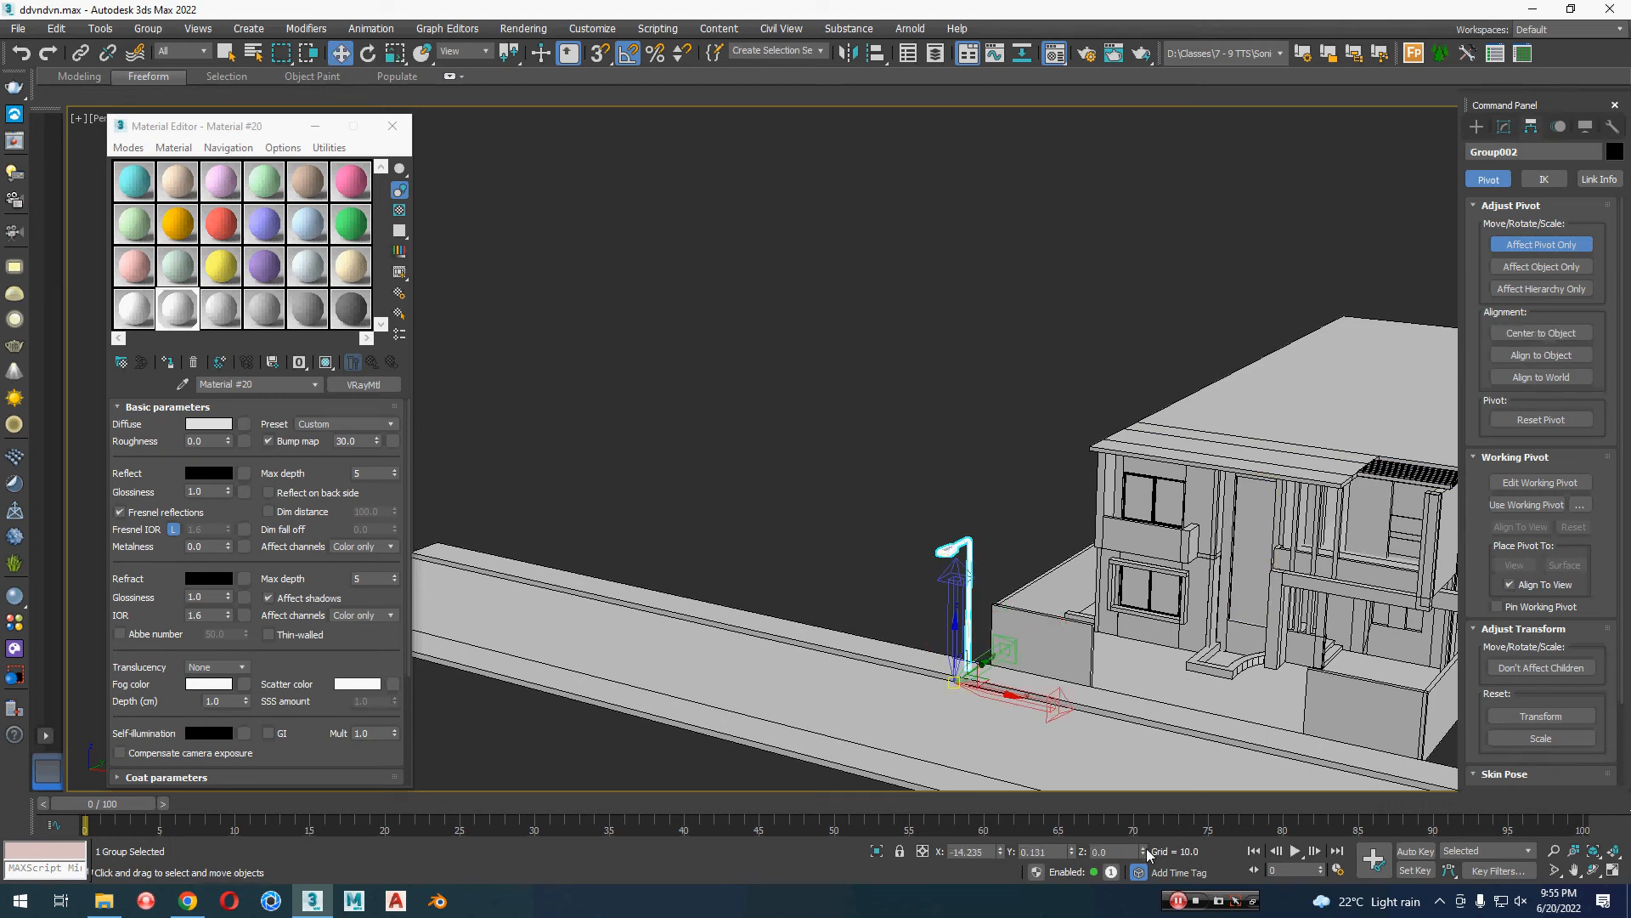
pyautogui.click(1538, 247)
# Step: Clone the street lamp along X as 10 instances, placing the first at about X 14.03 beside the plot's far front corner
pyautogui.keyDown('alt'); pyautogui.moveTo(1164, 349); pyautogui.dragTo(1019, 449, button='middle'); pyautogui.keyUp('alt')
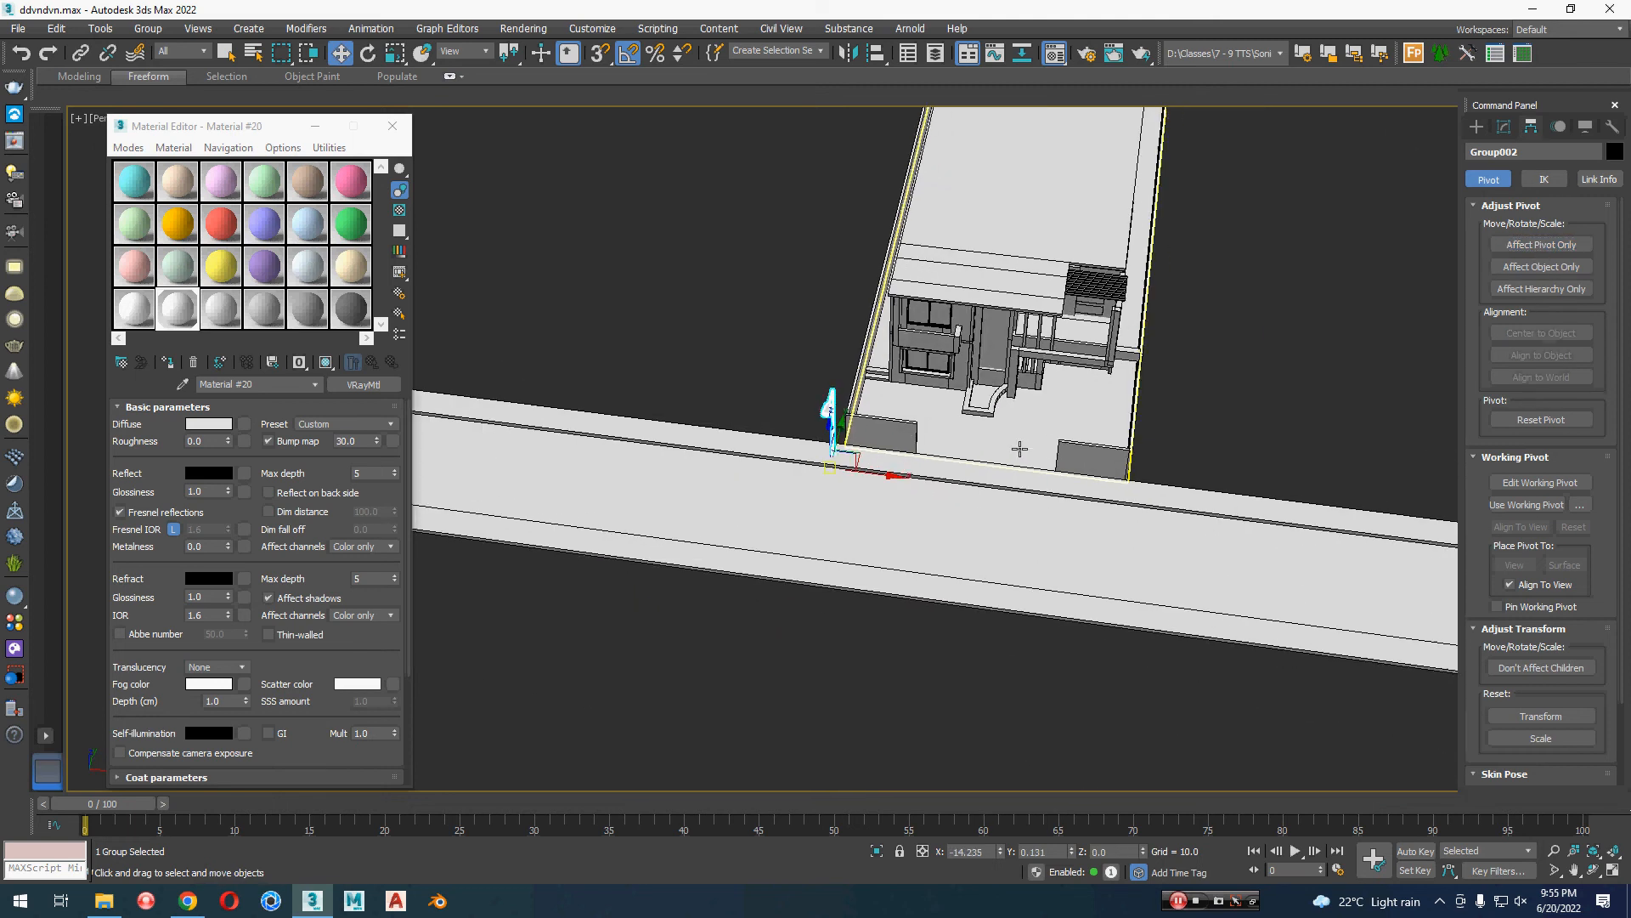
pyautogui.keyDown('shift'); pyautogui.moveTo(875, 467); pyautogui.dragTo(1179, 501); pyautogui.keyUp('shift')
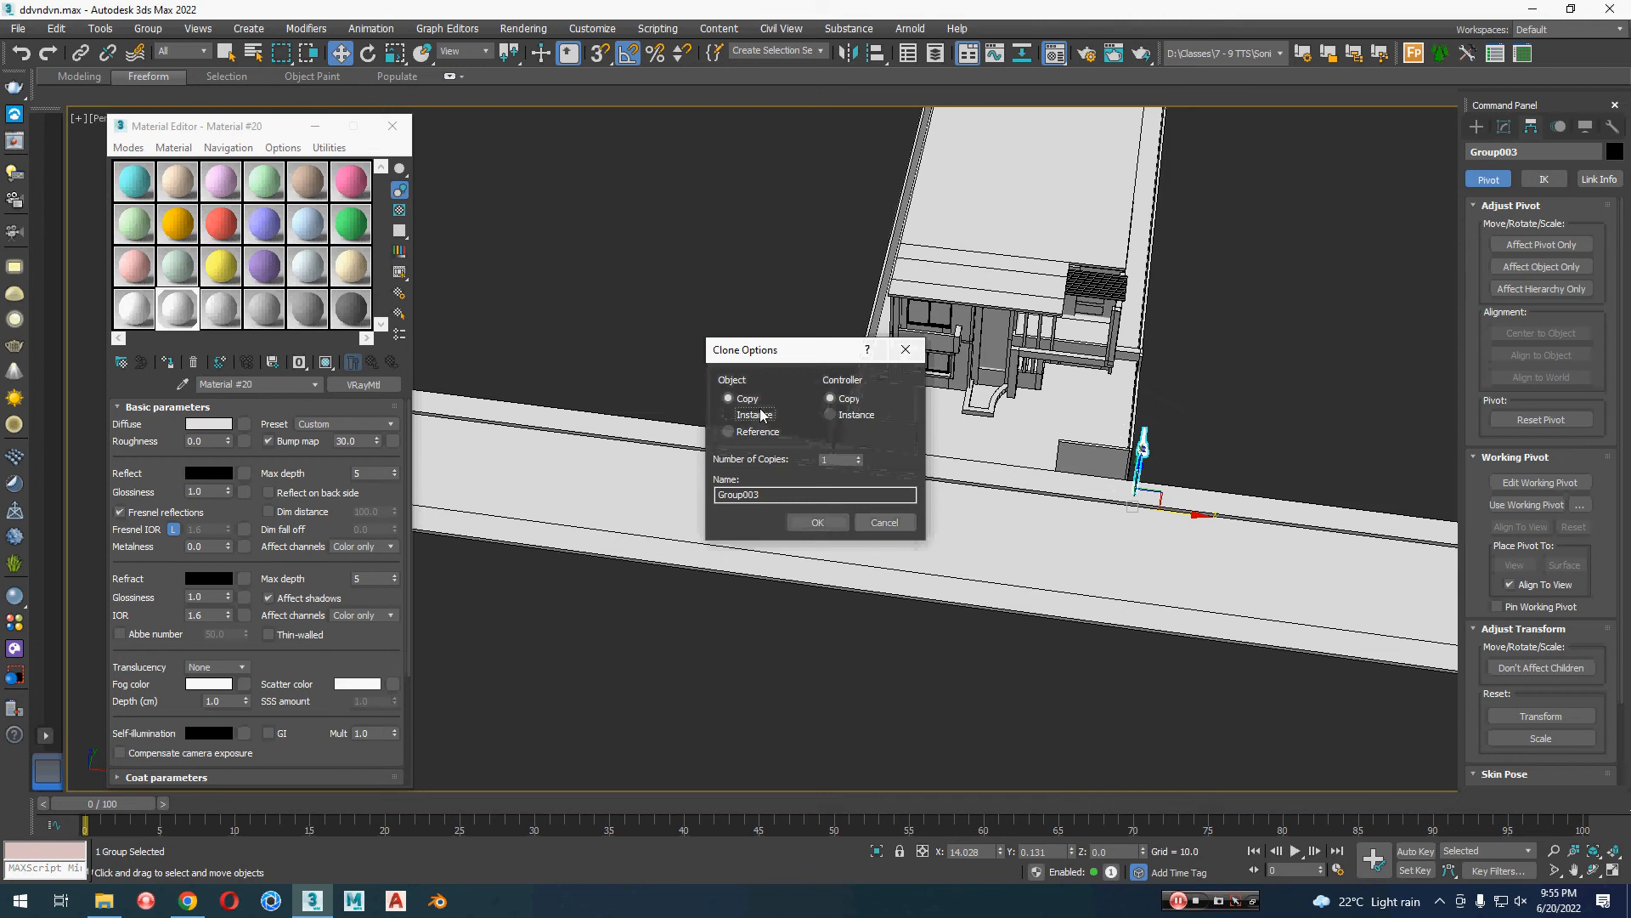
pyautogui.click(859, 456)
pyautogui.click(859, 456)
pyautogui.click(860, 456)
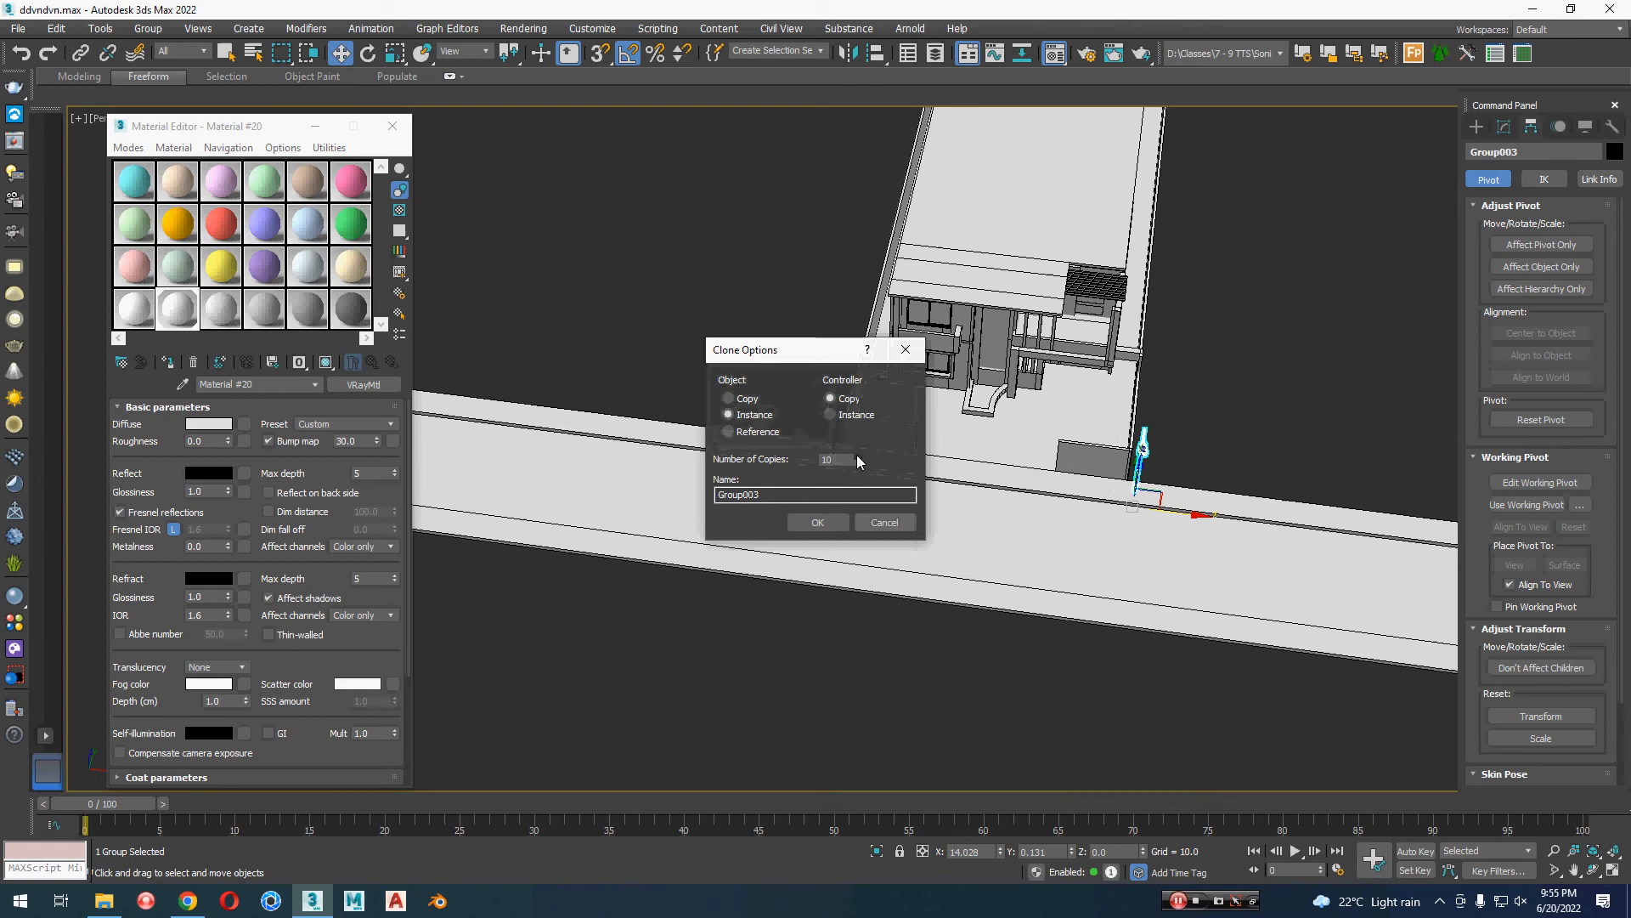
pyautogui.click(830, 522)
pyautogui.scroll(-5, 1368, 519)
pyautogui.moveTo(1404, 526); pyautogui.dragTo(640, 484, button='middle')
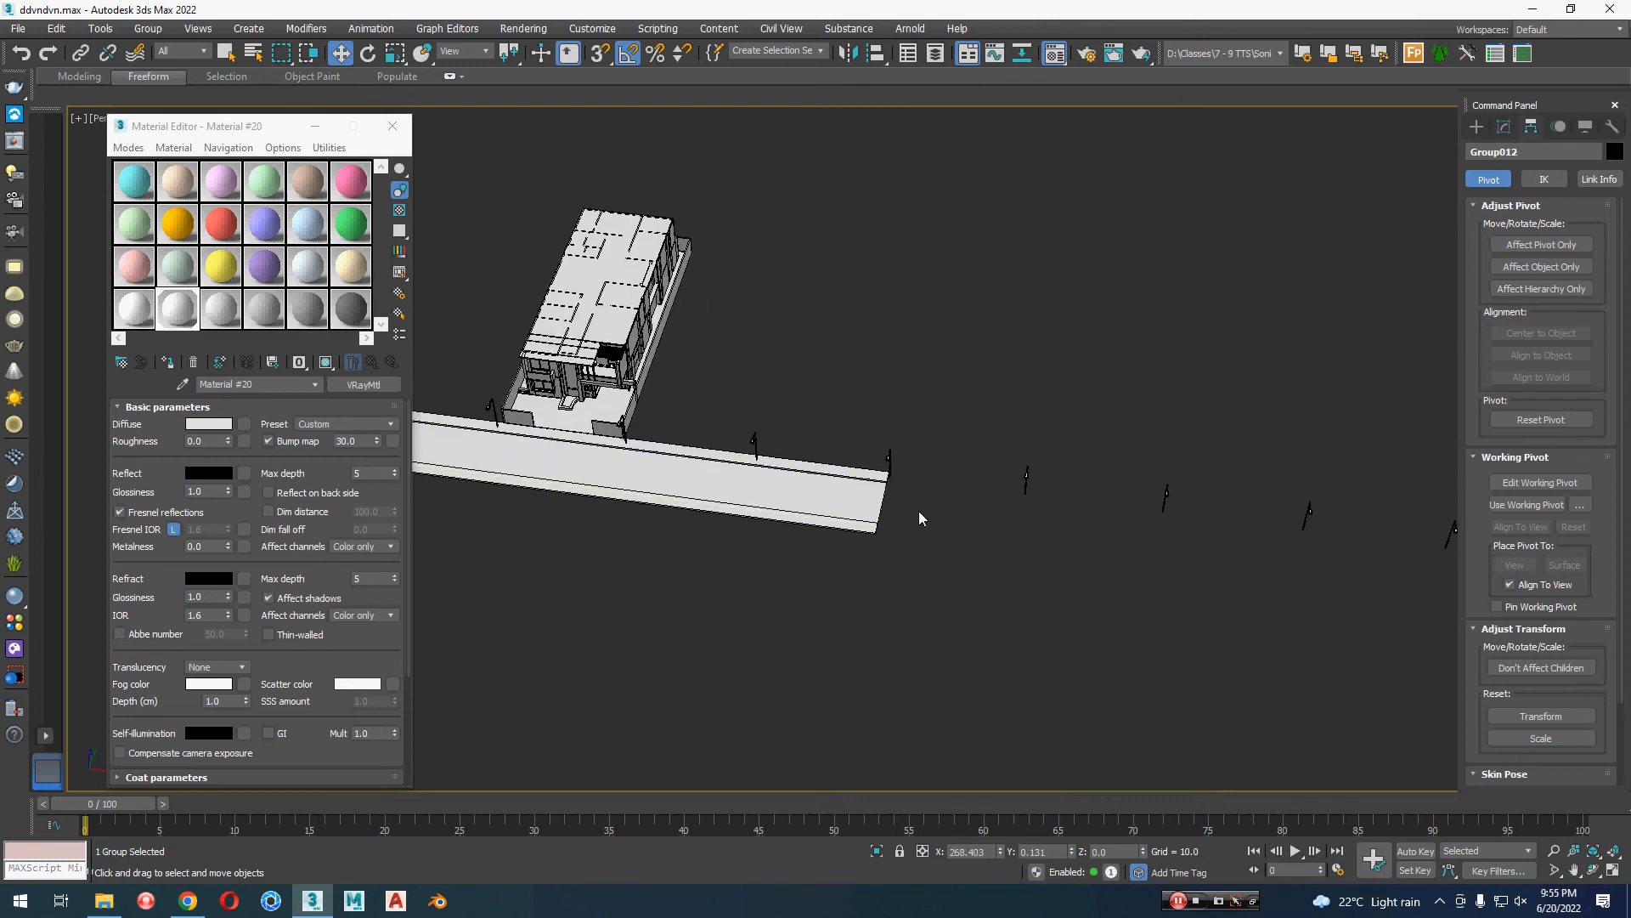
# Step: Examine the spacing and height of the street lamps along the row and how the row lines up with the road and house
pyautogui.scroll(-3, 919, 512)
pyautogui.keyDown('alt'); pyautogui.moveTo(915, 537); pyautogui.dragTo(802, 471, button='middle'); pyautogui.keyUp('alt')
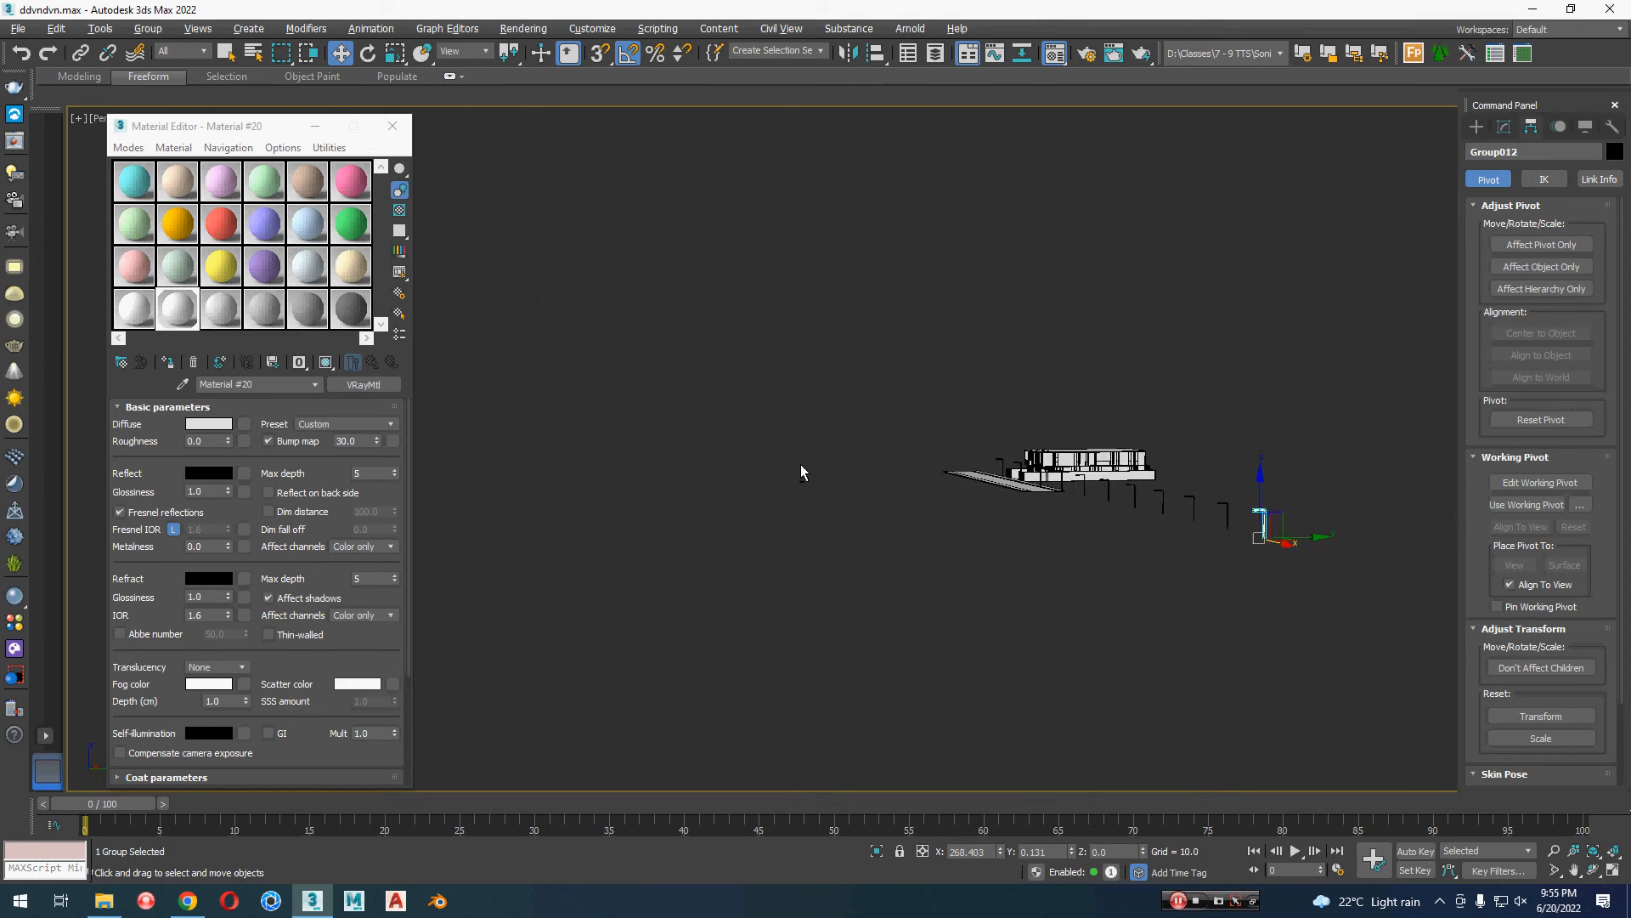
pyautogui.scroll(4, 1291, 502)
pyautogui.keyDown('alt'); pyautogui.moveTo(1091, 527); pyautogui.dragTo(1220, 498, button='middle'); pyautogui.keyUp('alt')
pyautogui.scroll(4, 999, 521)
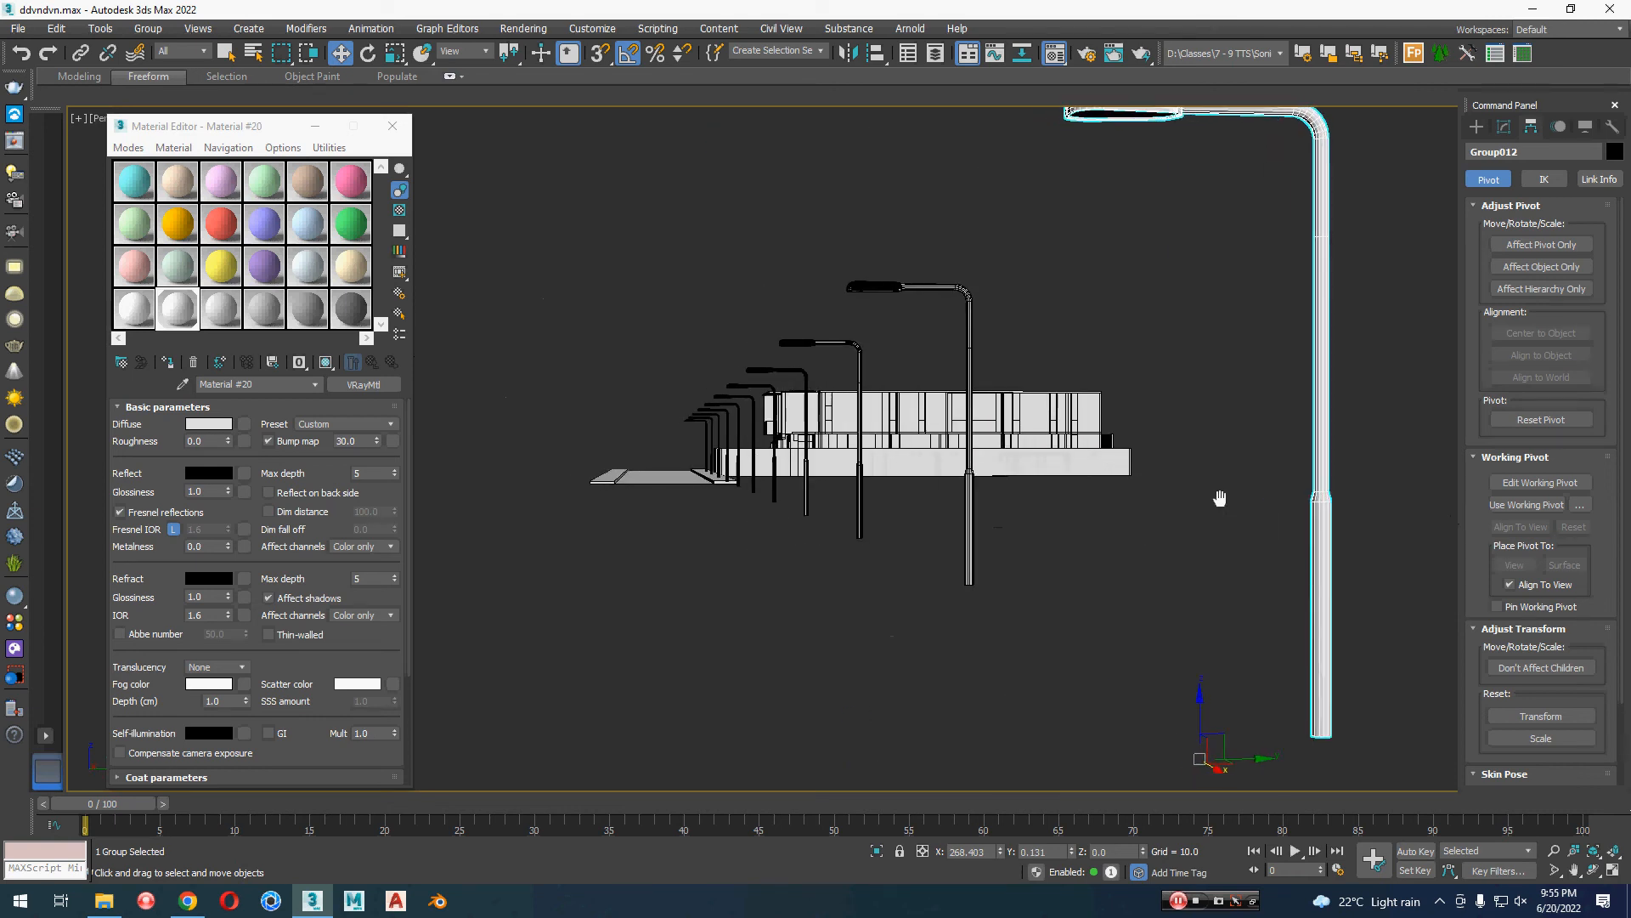
pyautogui.moveTo(1003, 464)
pyautogui.keyDown('alt'); pyautogui.mouseDown(button='middle')
pyautogui.moveTo(763, 481)
pyautogui.moveTo(827, 634)
pyautogui.moveTo(1351, 741)
pyautogui.mouseUp(button='middle'); pyautogui.keyUp('alt')
pyautogui.scroll(-6, 763, 481)
pyautogui.moveTo(726, 513); pyautogui.dragTo(1168, 655, button='middle')
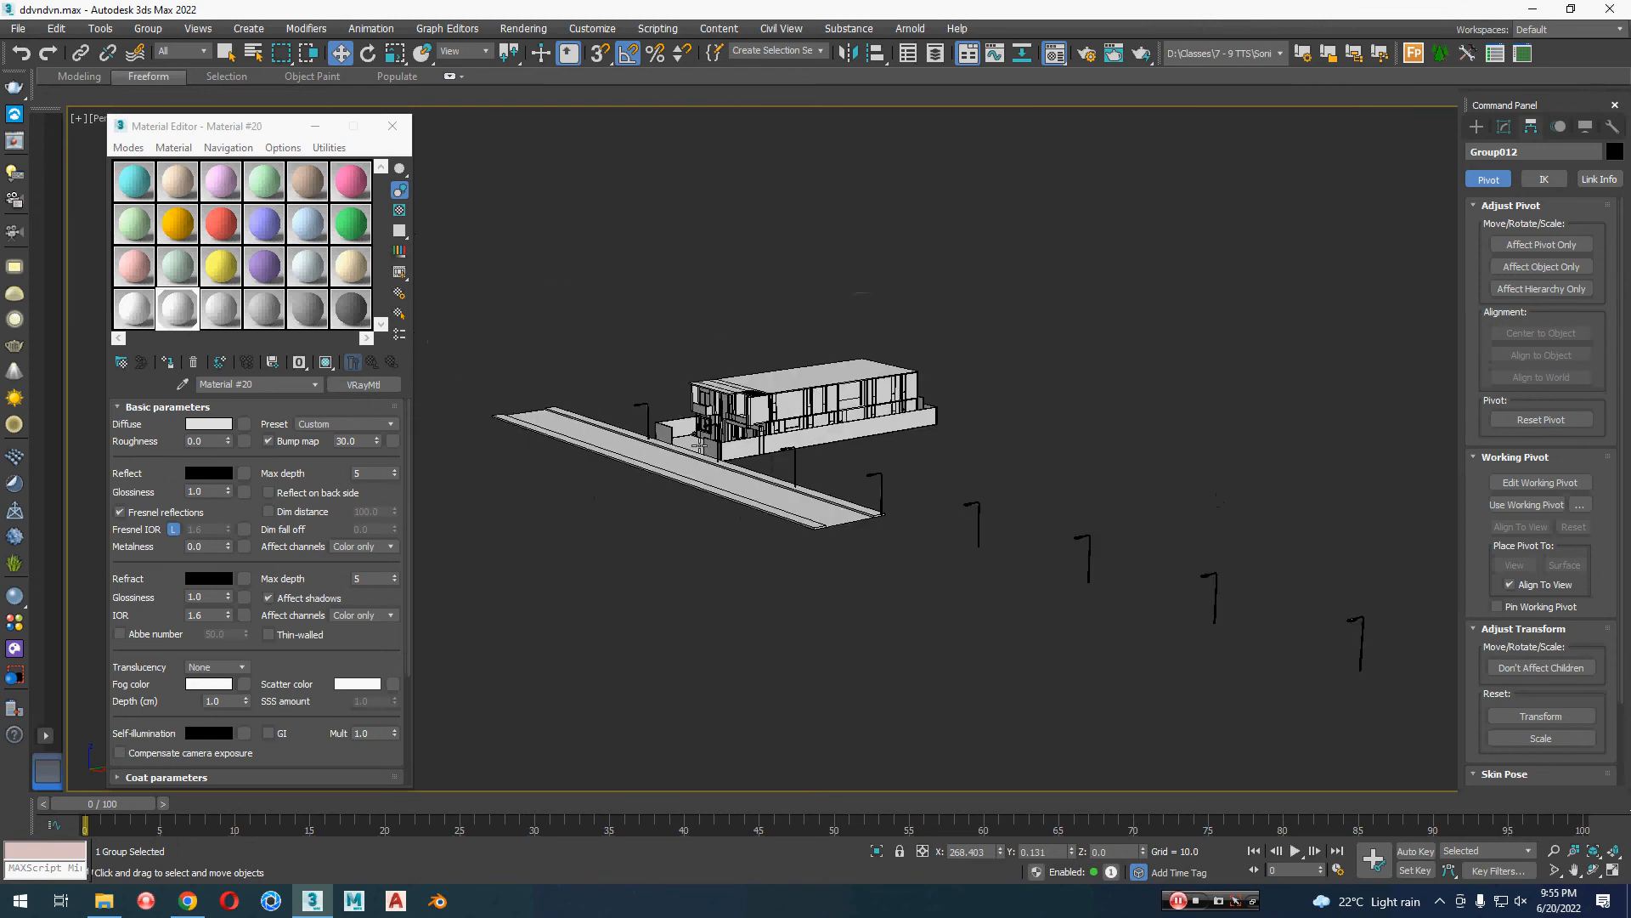
# Step: Try to clone the first street lamp, at the plot's front corner, in the negative X direction by about 27.24
pyautogui.click(646, 417)
pyautogui.press('z')
pyautogui.keyDown('alt'); pyautogui.moveTo(728, 549); pyautogui.dragTo(1038, 610, button='middle'); pyautogui.keyUp('alt')
pyautogui.scroll(-4, 828, 561)
pyautogui.scroll(-4, 893, 625)
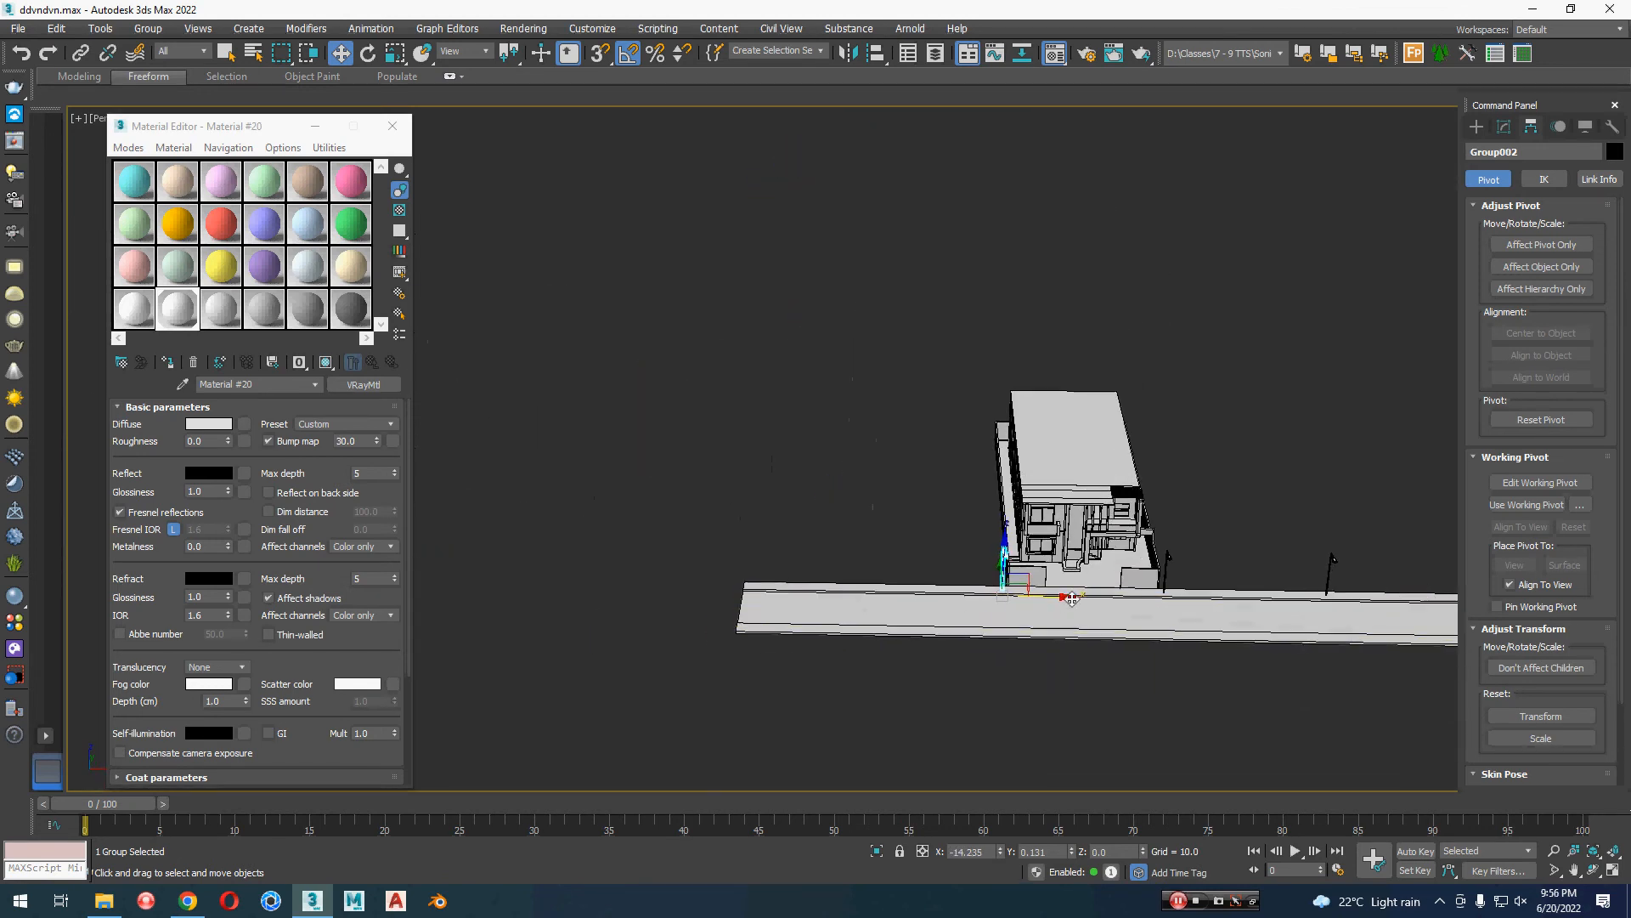
pyautogui.keyDown('shift'); pyautogui.moveTo(1054, 595); pyautogui.dragTo(899, 593); pyautogui.keyUp('shift')
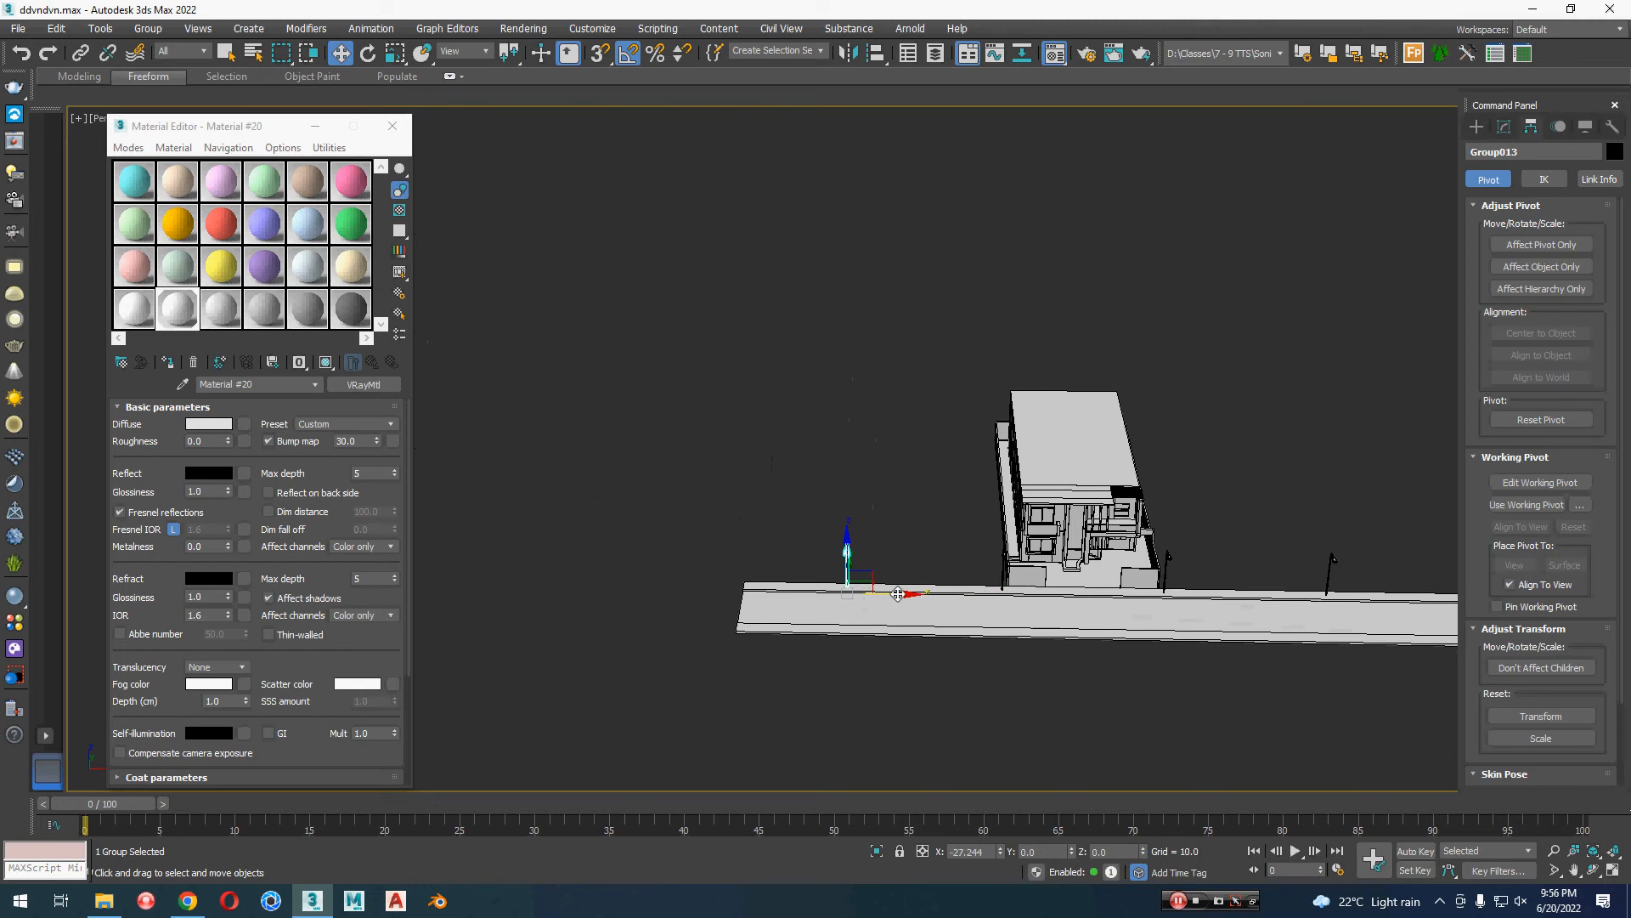
pyautogui.click(885, 523)
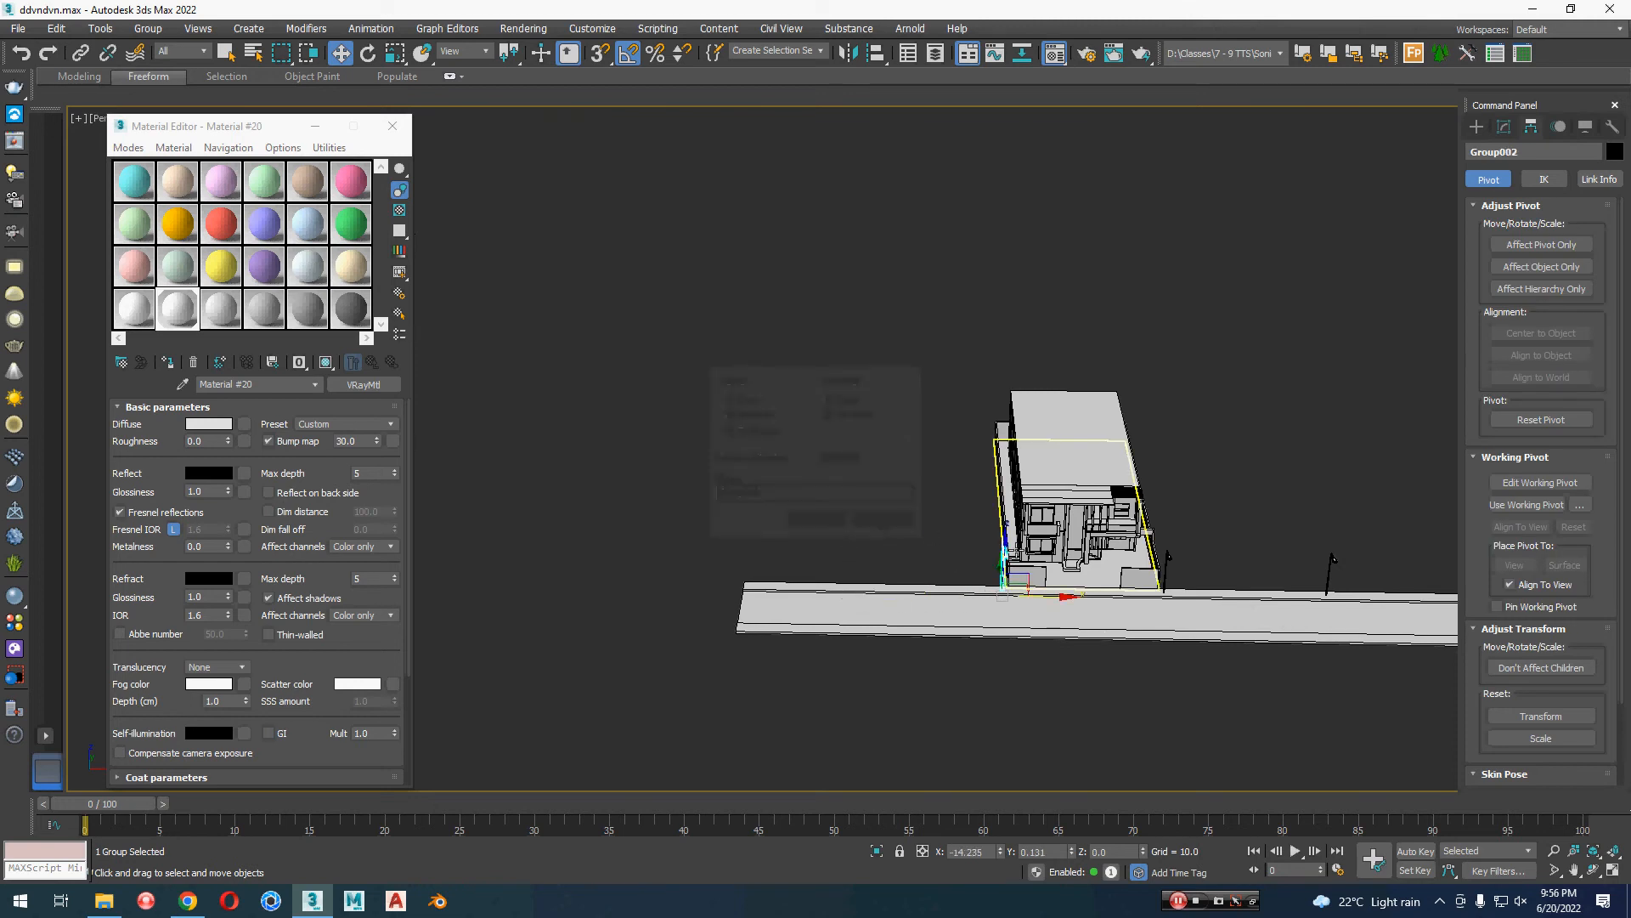
# Step: Select all 11 street lamps and move them about 113.69 in negative X so the row extends to both sides of the house
pyautogui.keyDown('alt'); pyautogui.moveTo(865, 554); pyautogui.dragTo(1005, 510, button='middle'); pyautogui.keyUp('alt')
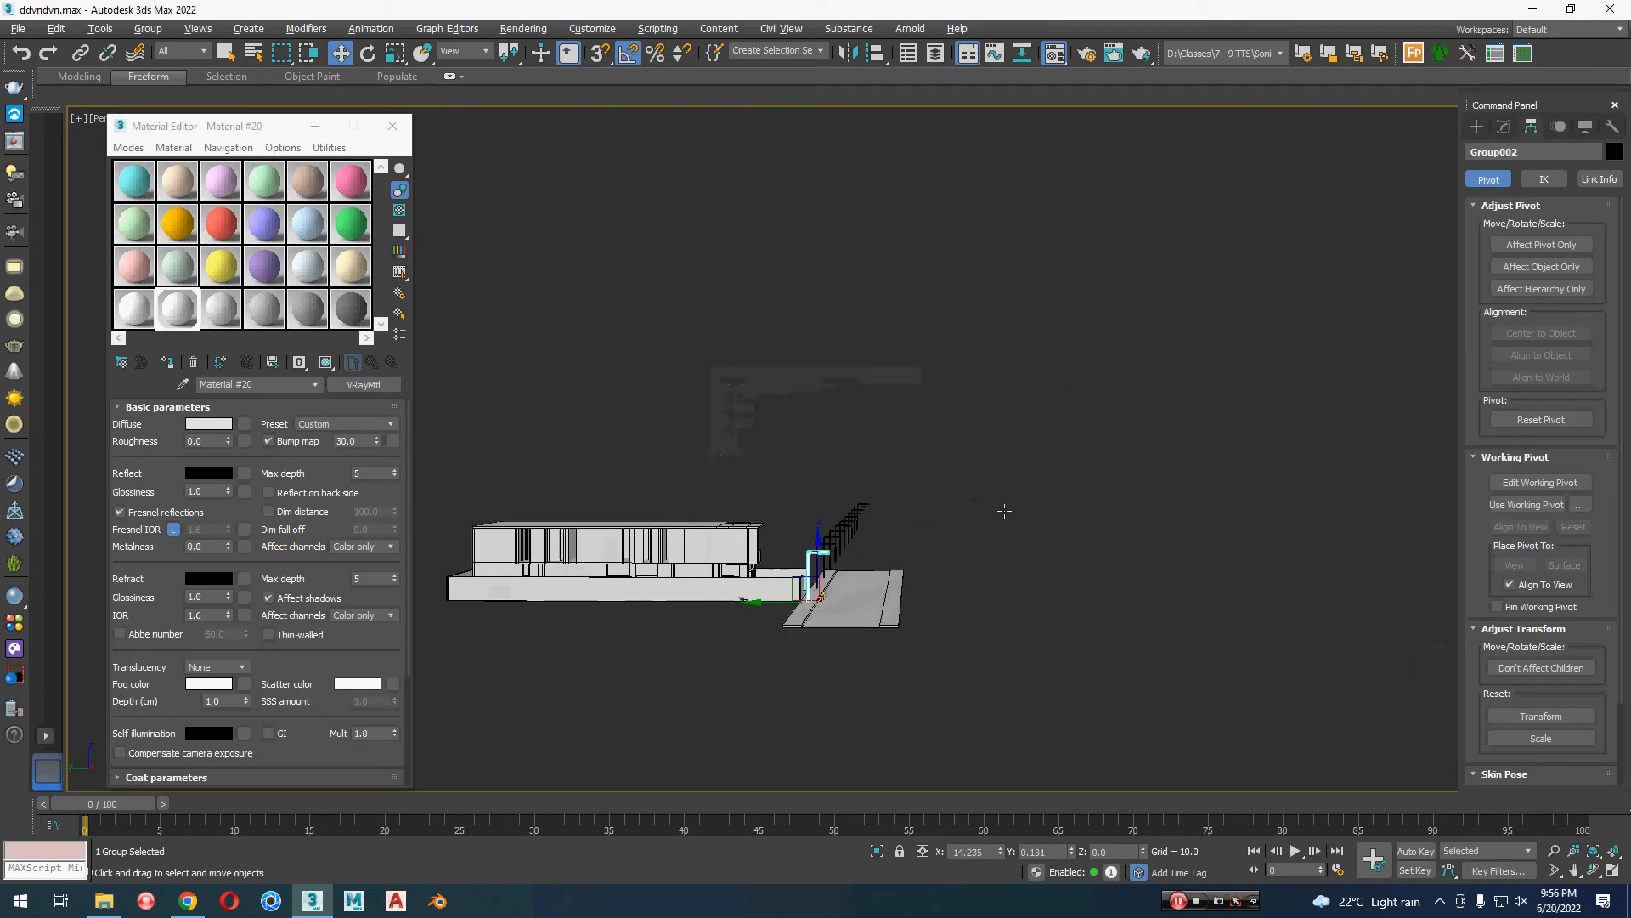
pyautogui.moveTo(831, 565); pyautogui.dragTo(883, 559)
pyautogui.keyDown('alt'); pyautogui.moveTo(884, 559); pyautogui.dragTo(1013, 573, button='middle'); pyautogui.keyUp('alt')
pyautogui.moveTo(1019, 542); pyautogui.dragTo(719, 585)
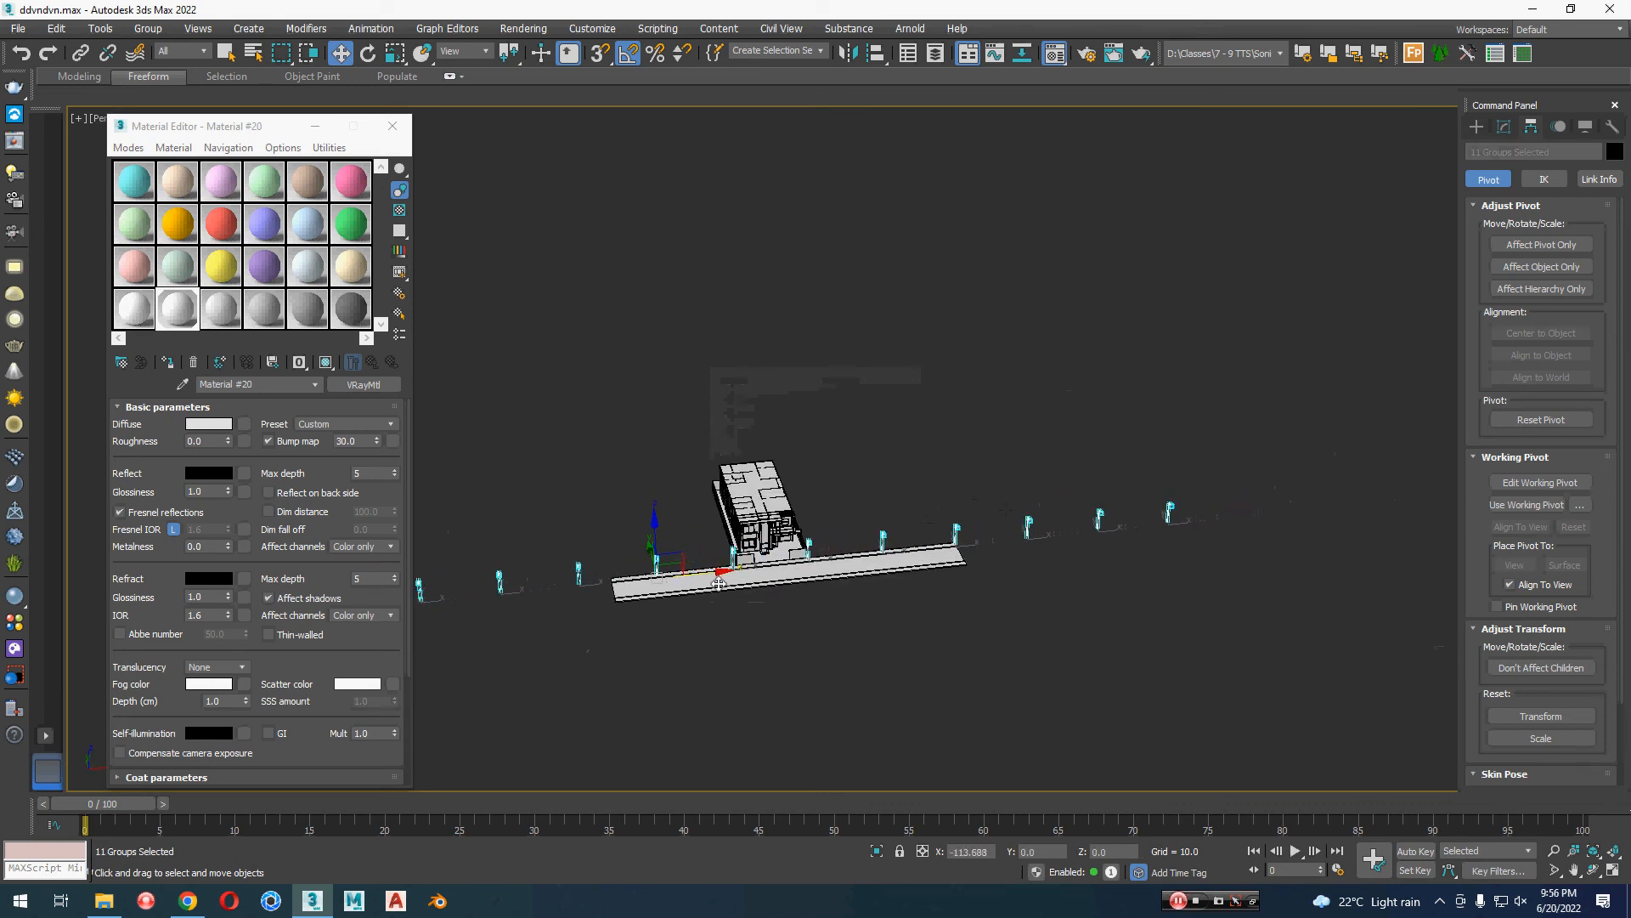
pyautogui.keyDown('alt'); pyautogui.moveTo(945, 634); pyautogui.dragTo(826, 632, button='middle'); pyautogui.keyUp('alt')
pyautogui.scroll(5, 792, 563)
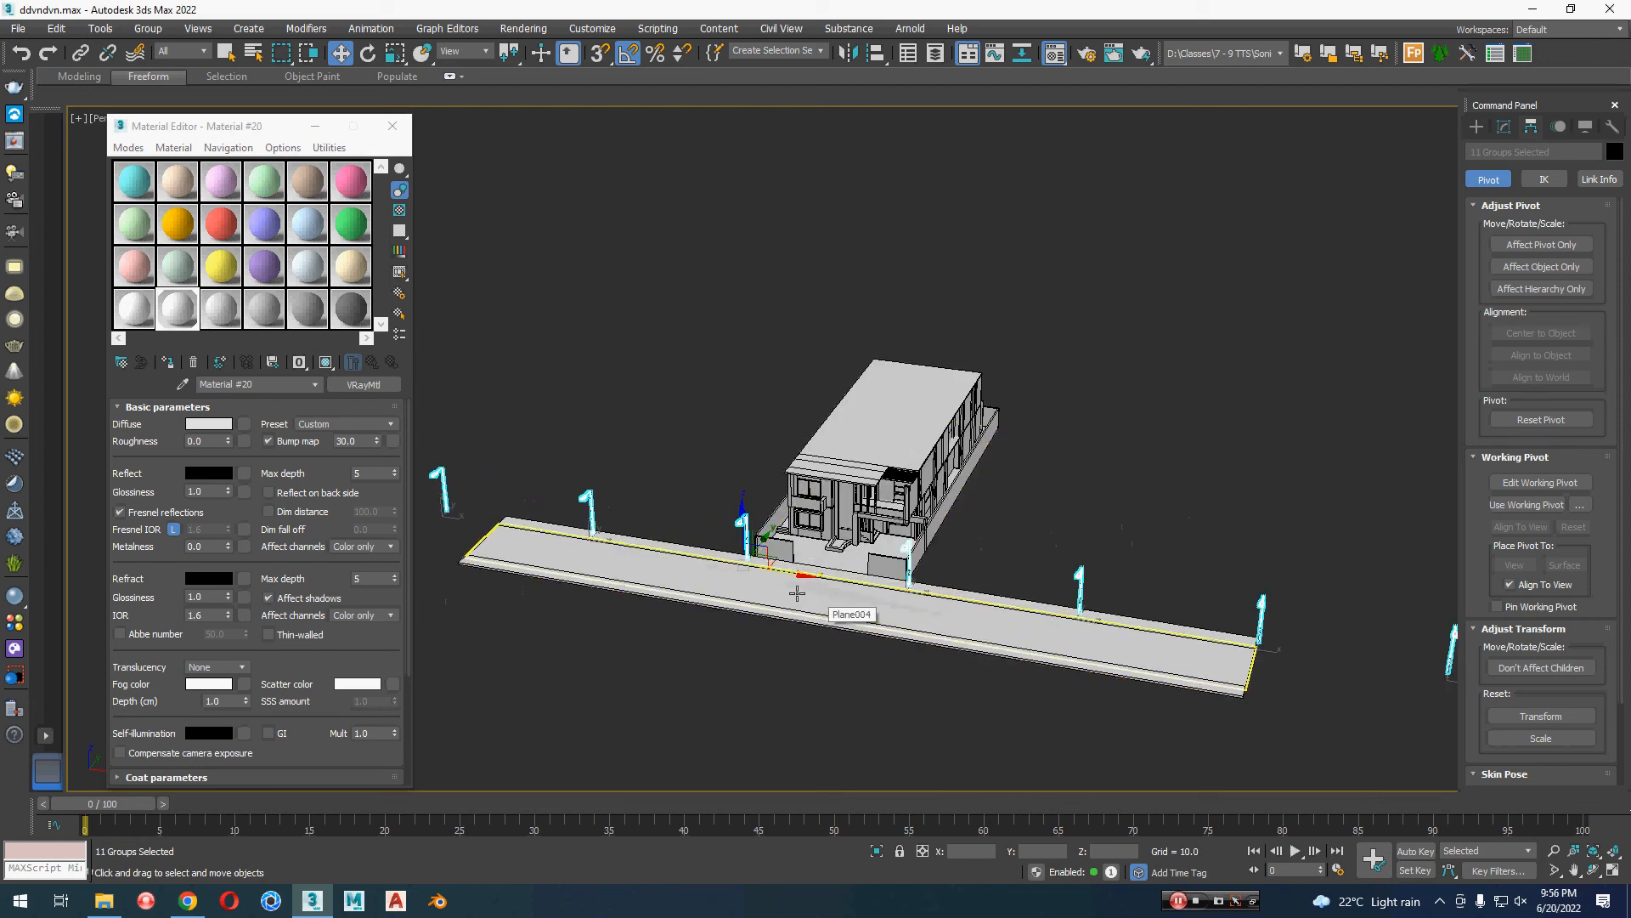
# Step: Clone the row of 11 street lamps along Y as one instance copy over the opposite side of the road
pyautogui.keyDown('alt'); pyautogui.moveTo(797, 593); pyautogui.dragTo(838, 601, button='middle'); pyautogui.keyUp('alt')
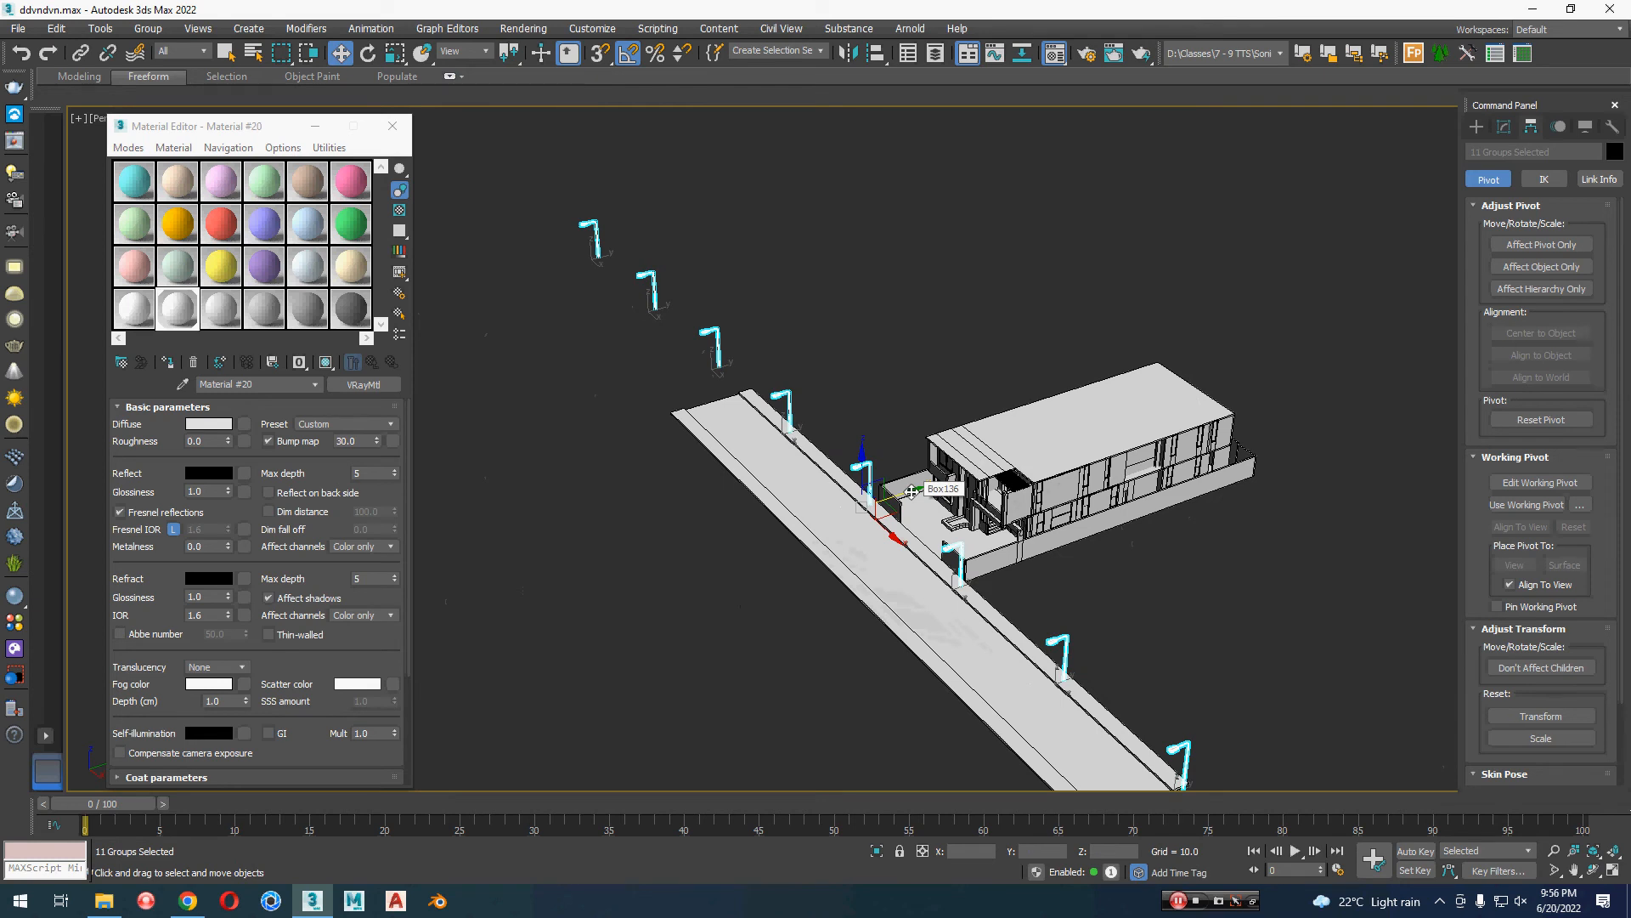
pyautogui.keyDown('shift'); pyautogui.moveTo(911, 491); pyautogui.dragTo(854, 518); pyautogui.keyUp('shift')
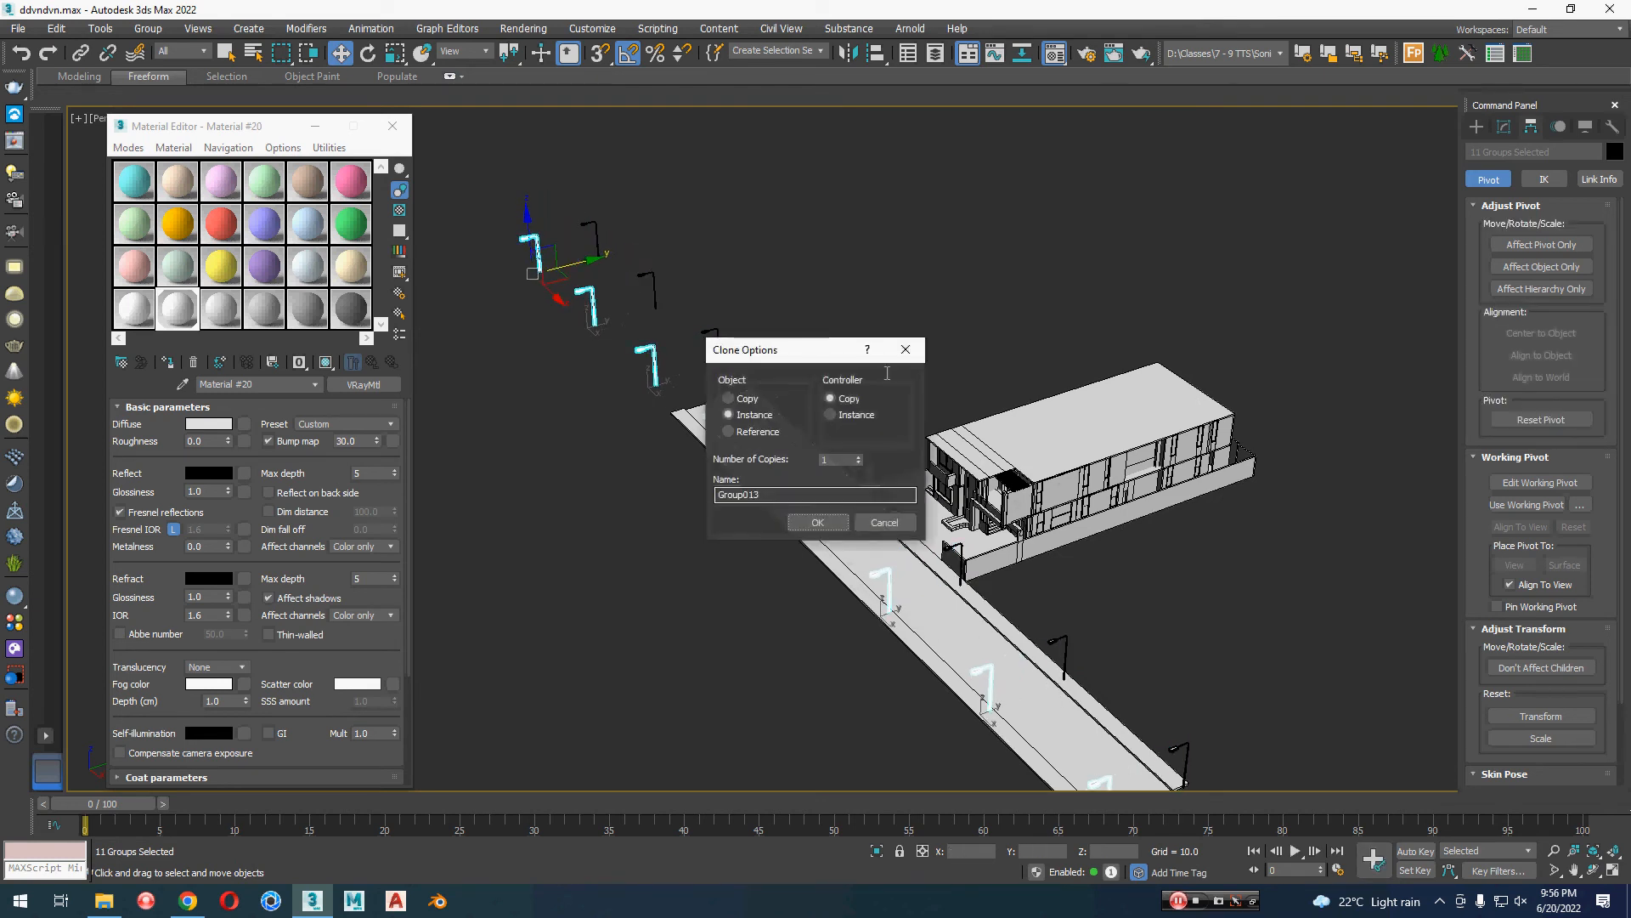
pyautogui.click(820, 517)
pyautogui.scroll(-2, 821, 508)
pyautogui.scroll(5, 856, 482)
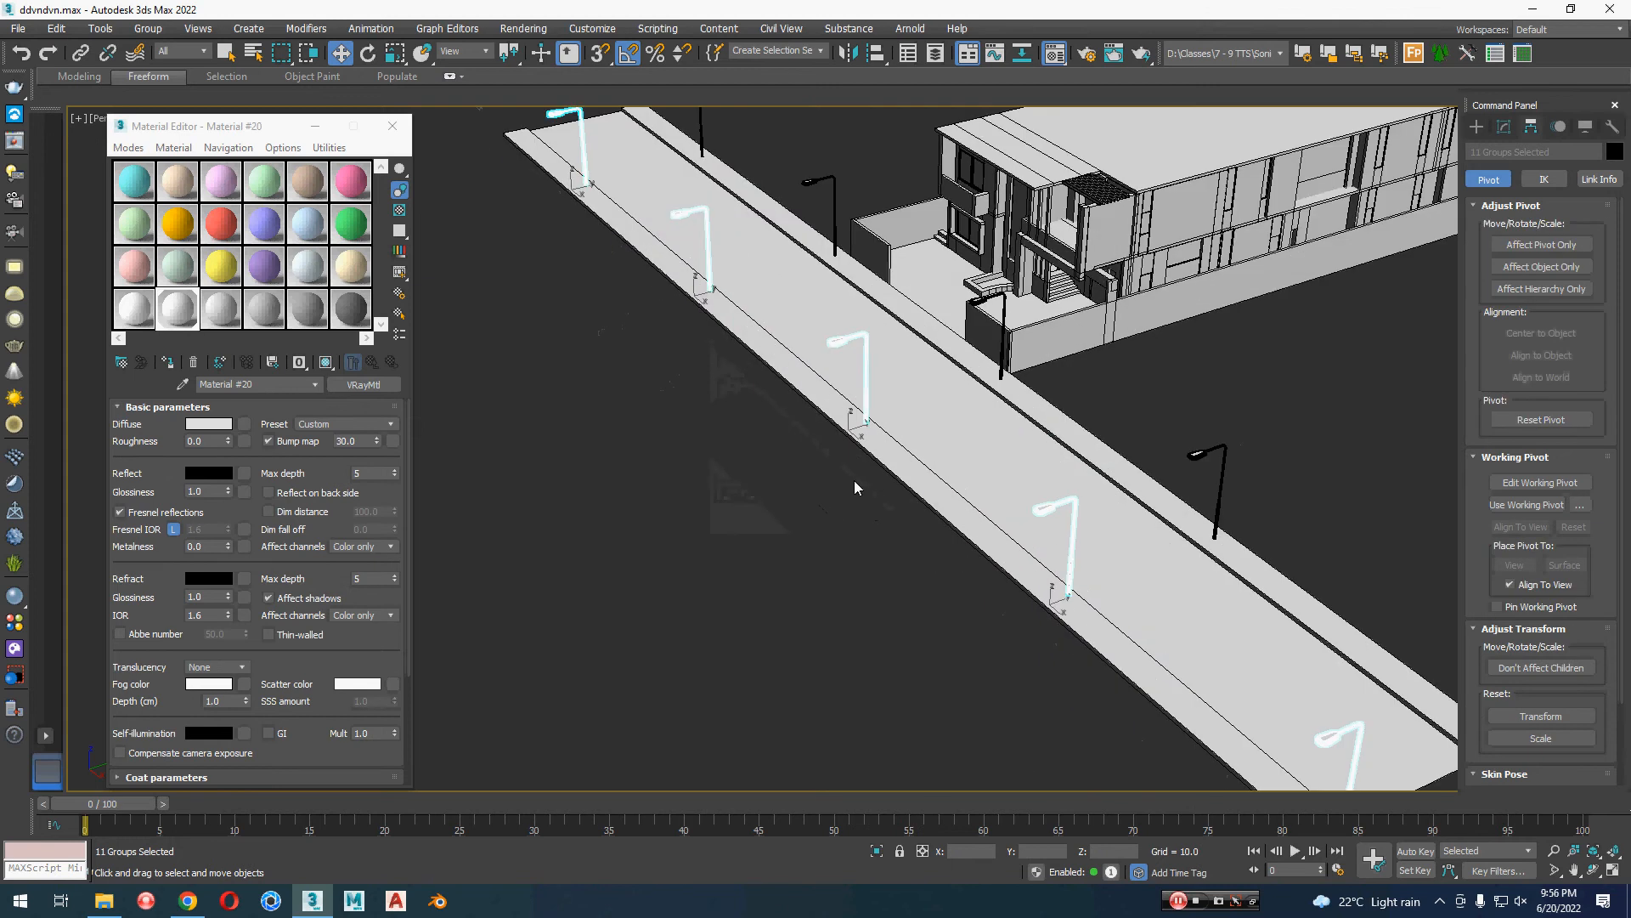
# Step: Mirror the copied lamps about the Y axis with No Clone so their heads face the road
pyautogui.moveTo(854, 481); pyautogui.dragTo(852, 555, button='middle')
pyautogui.click(848, 54)
pyautogui.click(781, 382)
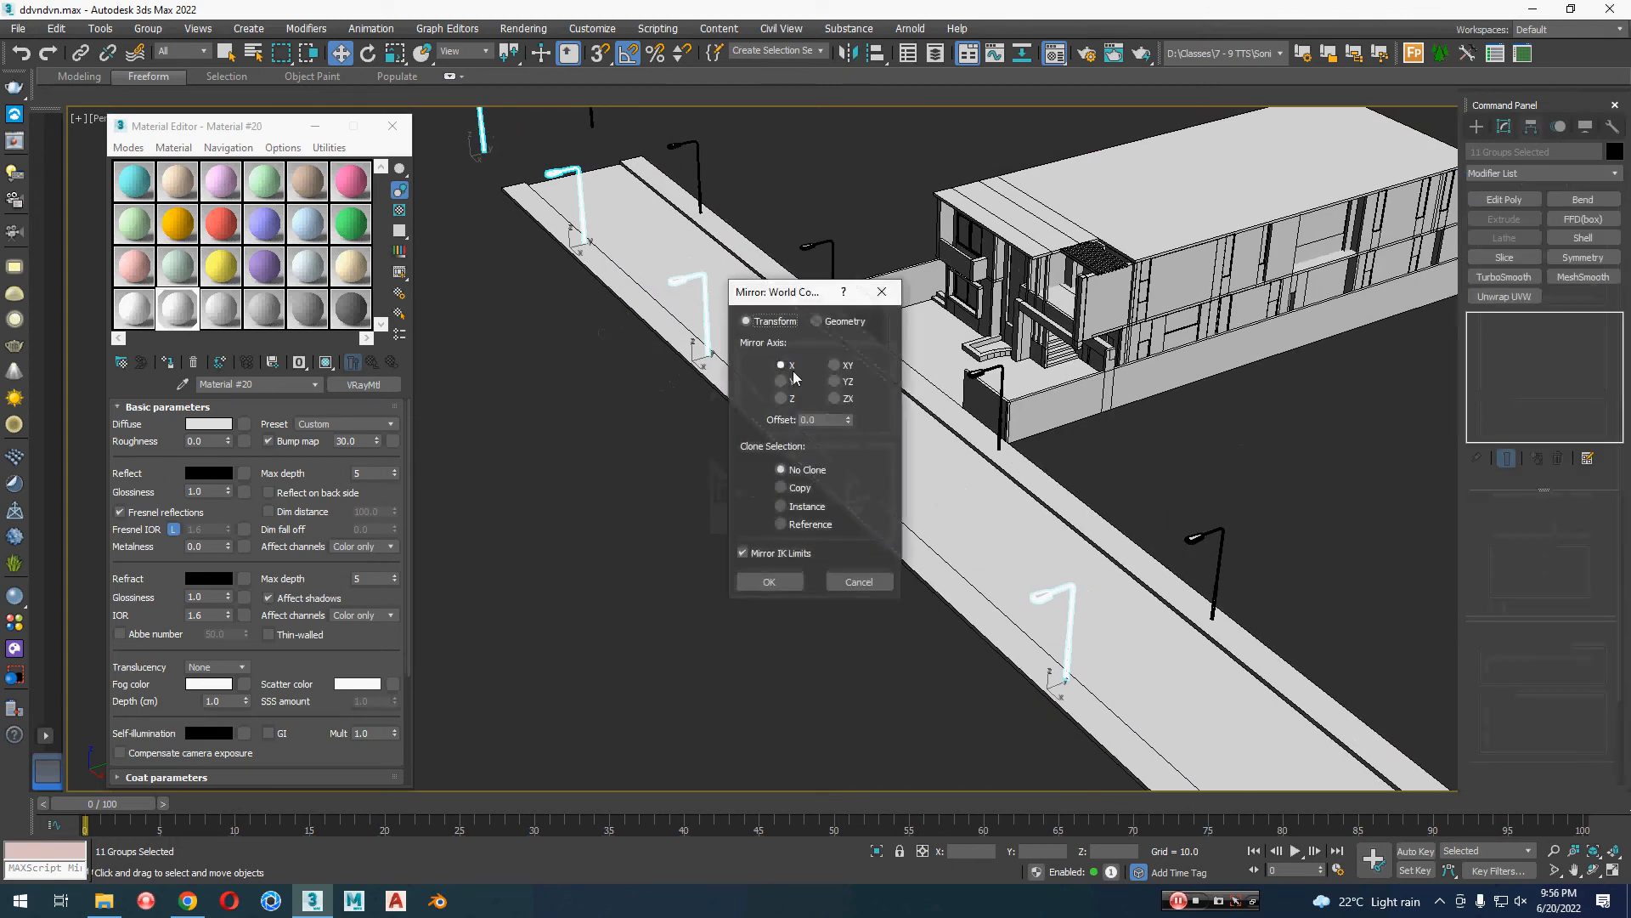
pyautogui.click(777, 587)
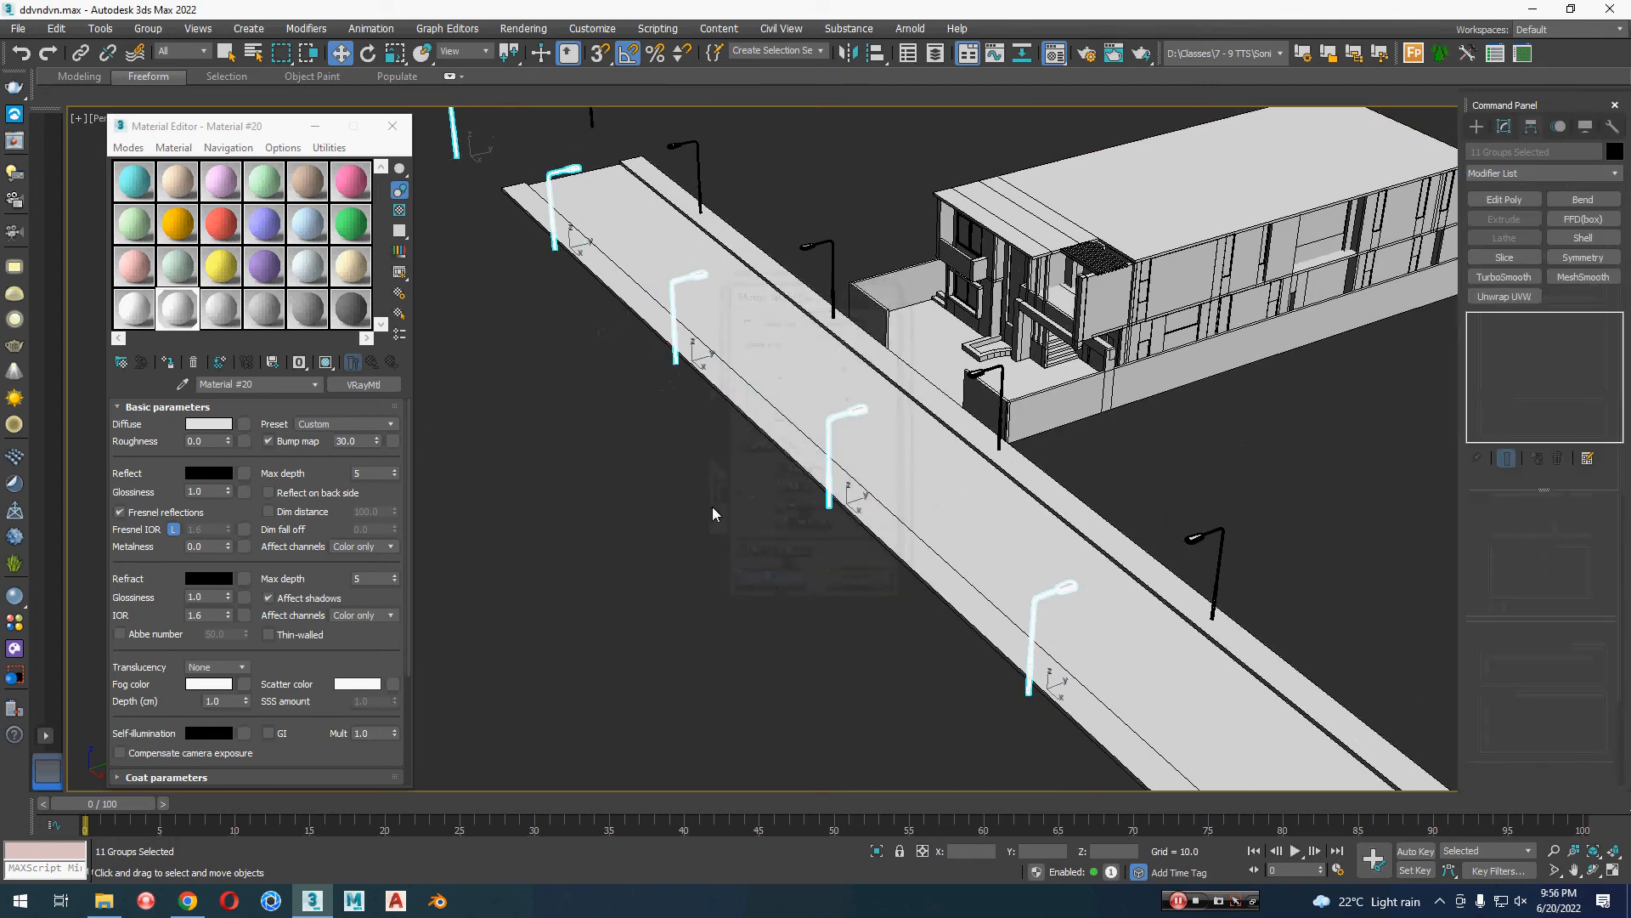
# Step: Shift the mirrored lamps along Y onto the sidewalk opposite the house and clear the selection
pyautogui.moveTo(712, 506); pyautogui.dragTo(796, 670, button='middle')
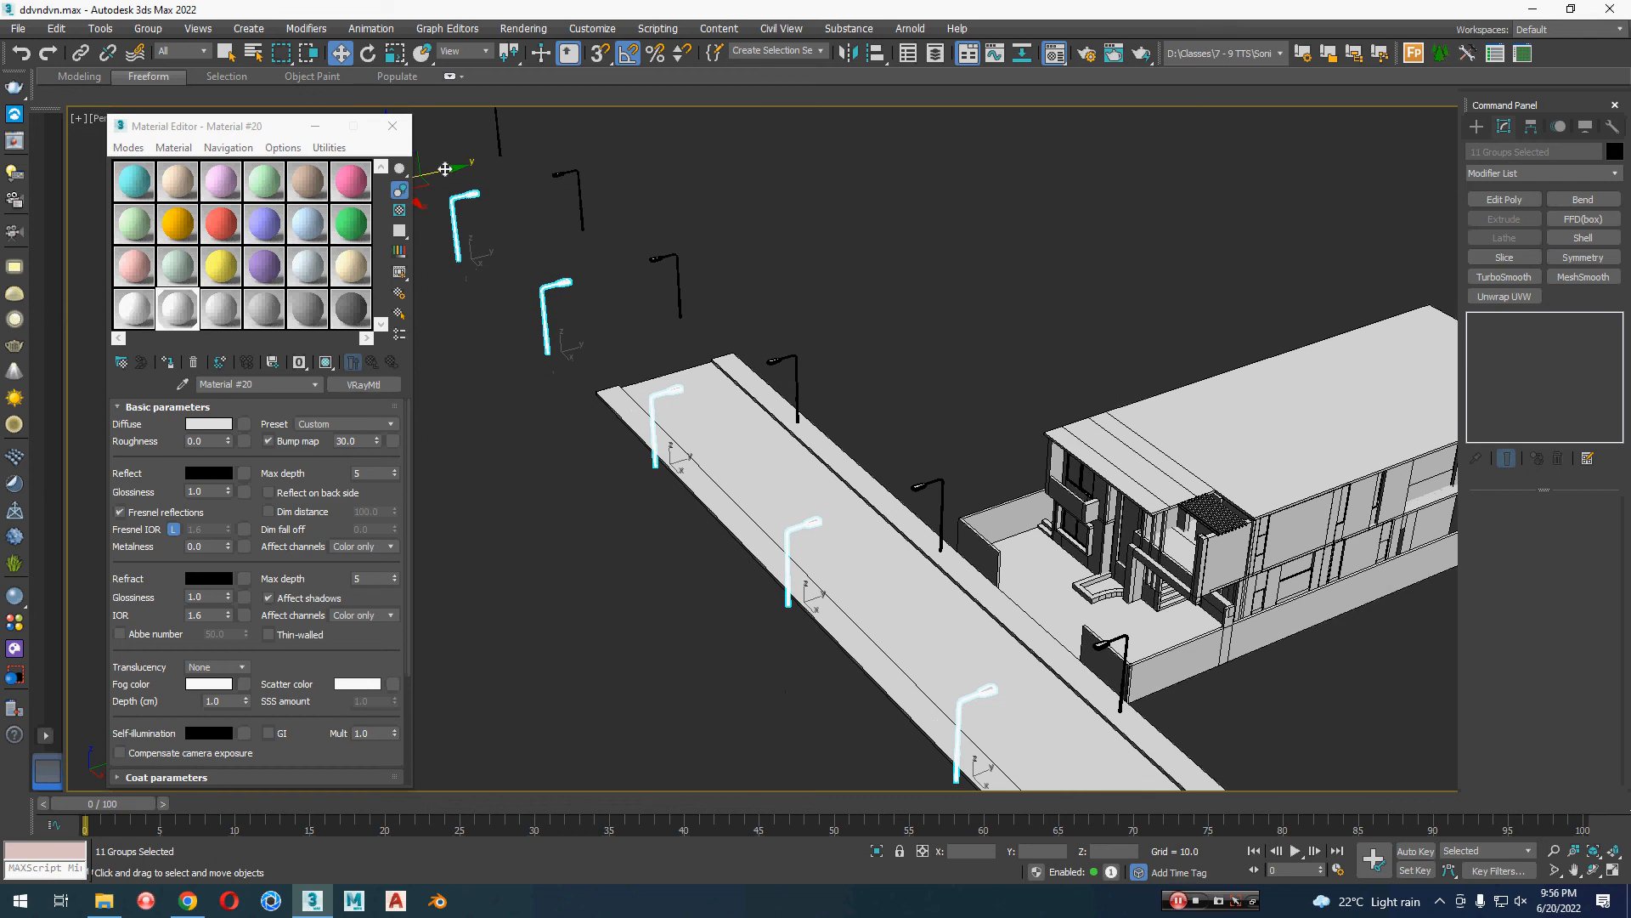
pyautogui.moveTo(445, 169); pyautogui.dragTo(460, 168)
pyautogui.scroll(-4, 537, 329)
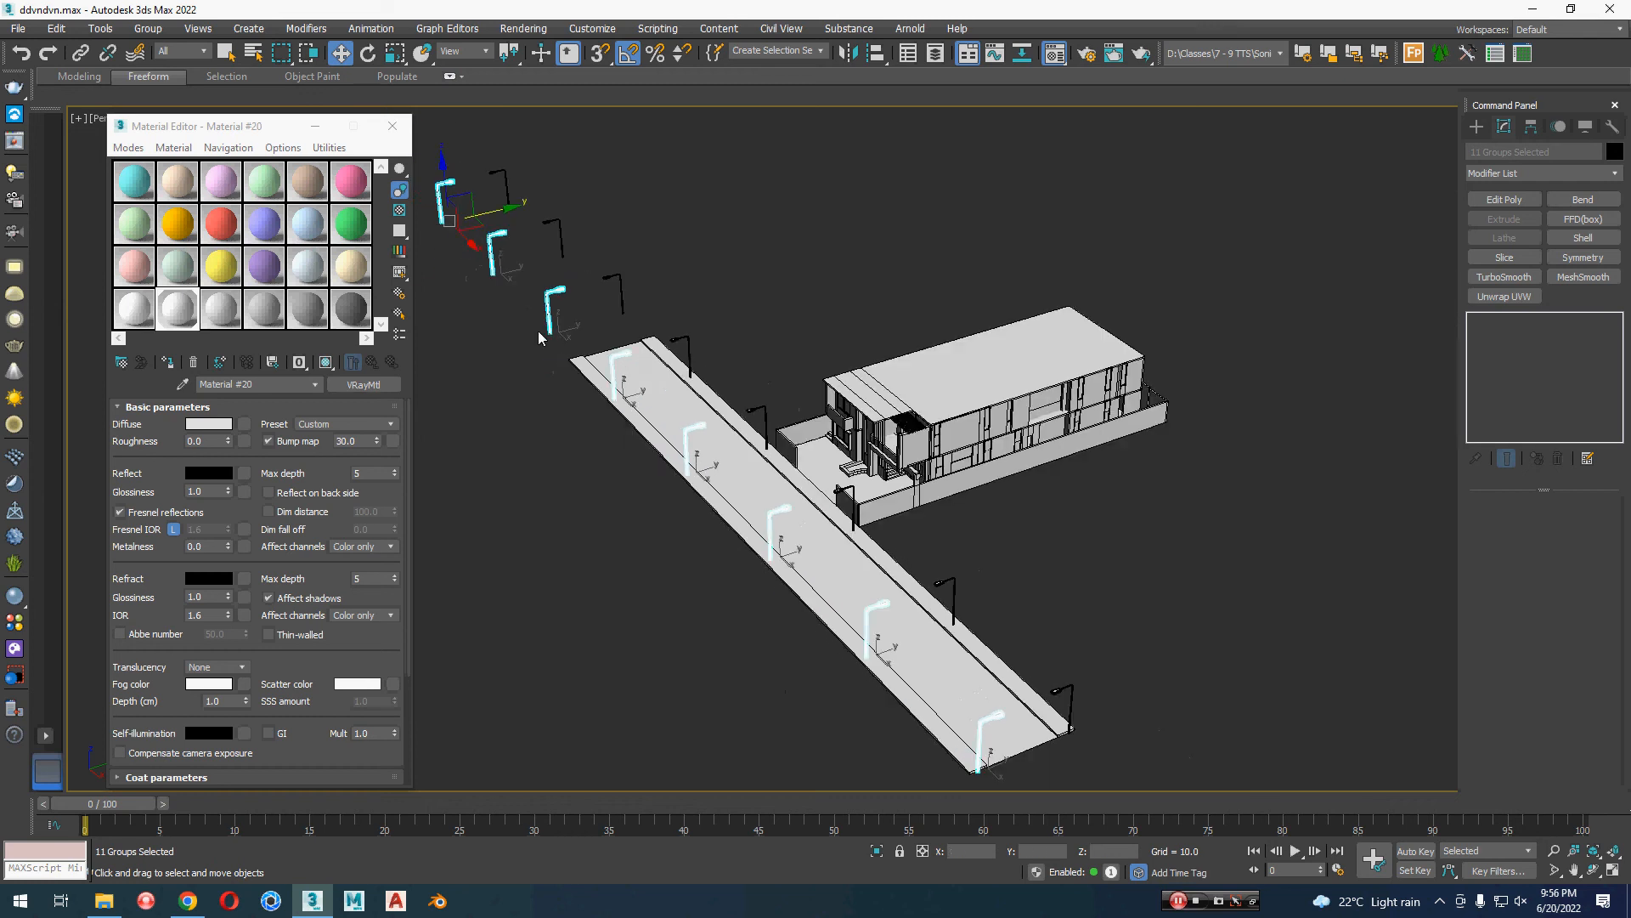
pyautogui.keyDown('alt'); pyautogui.moveTo(538, 330); pyautogui.dragTo(877, 417, button='middle'); pyautogui.keyUp('alt')
pyautogui.click(1062, 445)
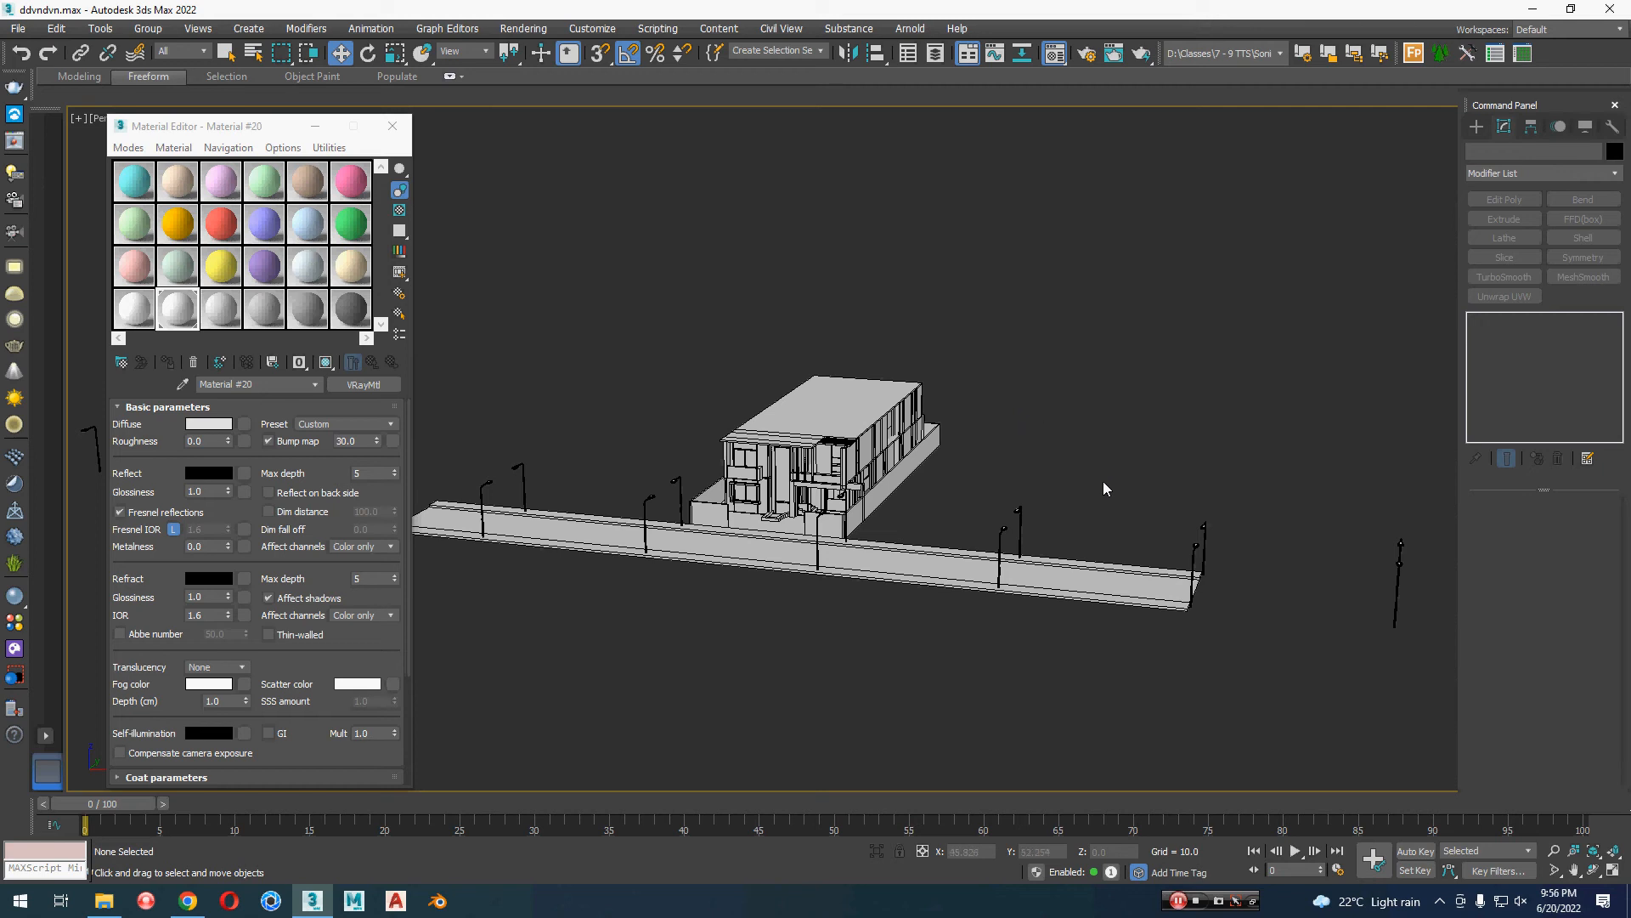
# Step: Select the road and both sidewalks and scale them along X until they extend past both ends of the lamp rows
pyautogui.scroll(-4, 1103, 481)
pyautogui.keyDown('alt'); pyautogui.moveTo(1113, 542); pyautogui.dragTo(1035, 598, button='middle'); pyautogui.keyUp('alt')
pyautogui.click(1075, 619)
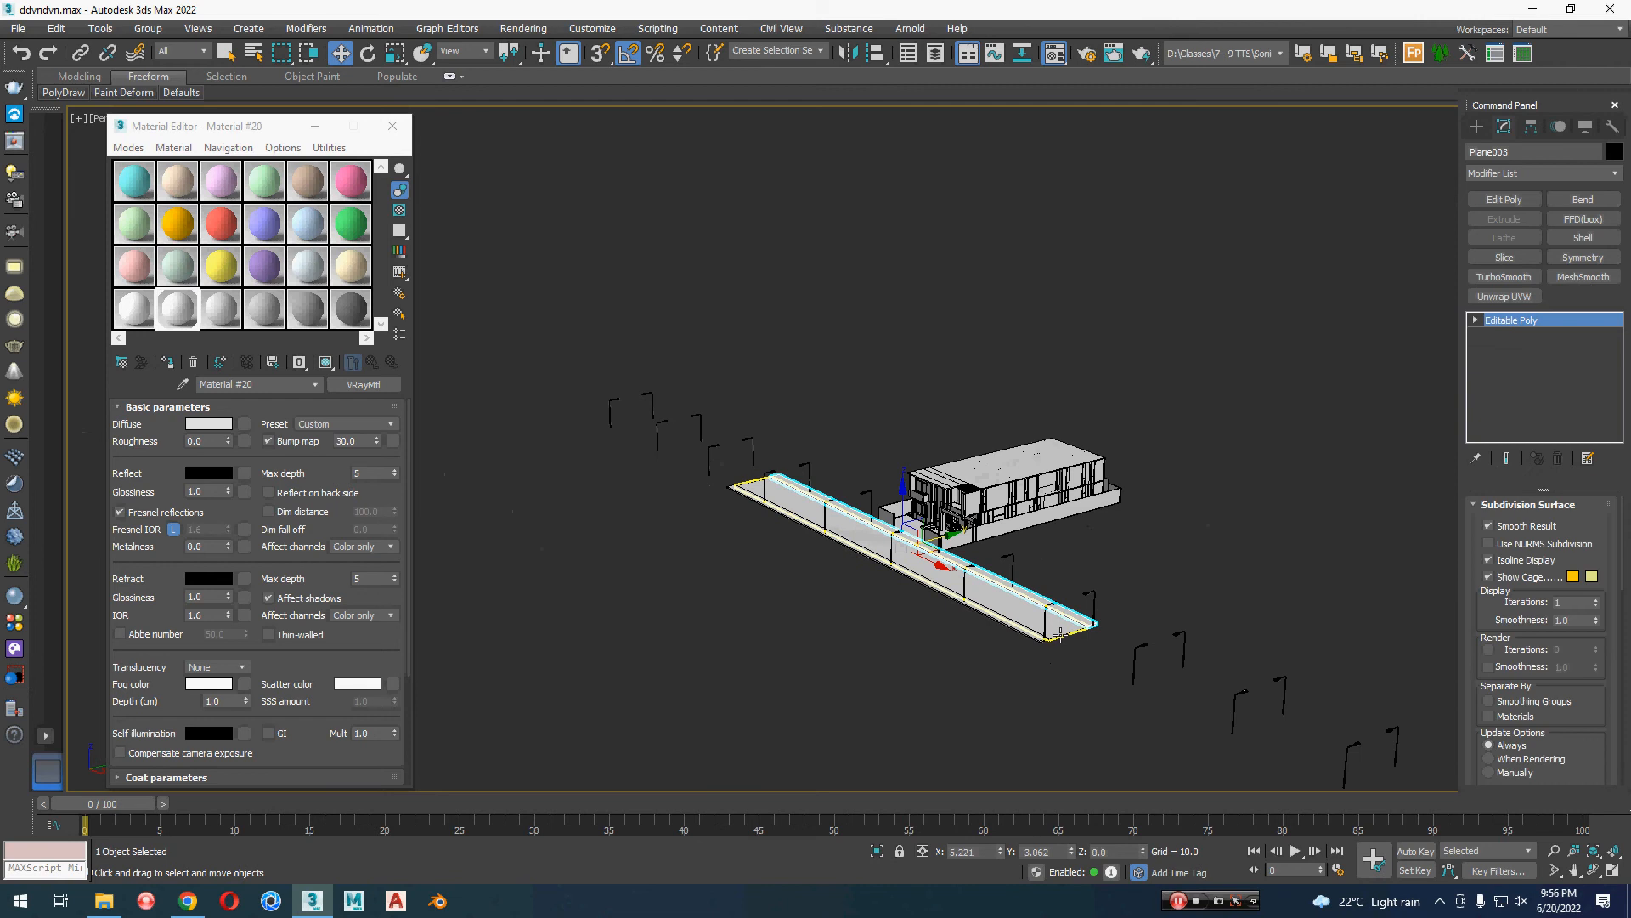
pyautogui.keyDown('ctrl'); pyautogui.click(1052, 637); pyautogui.keyUp('ctrl')
pyautogui.keyDown('ctrl'); pyautogui.click(1052, 648); pyautogui.keyUp('ctrl')
pyautogui.keyDown('alt'); pyautogui.moveTo(1054, 648); pyautogui.dragTo(1085, 674, button='middle'); pyautogui.keyUp('alt')
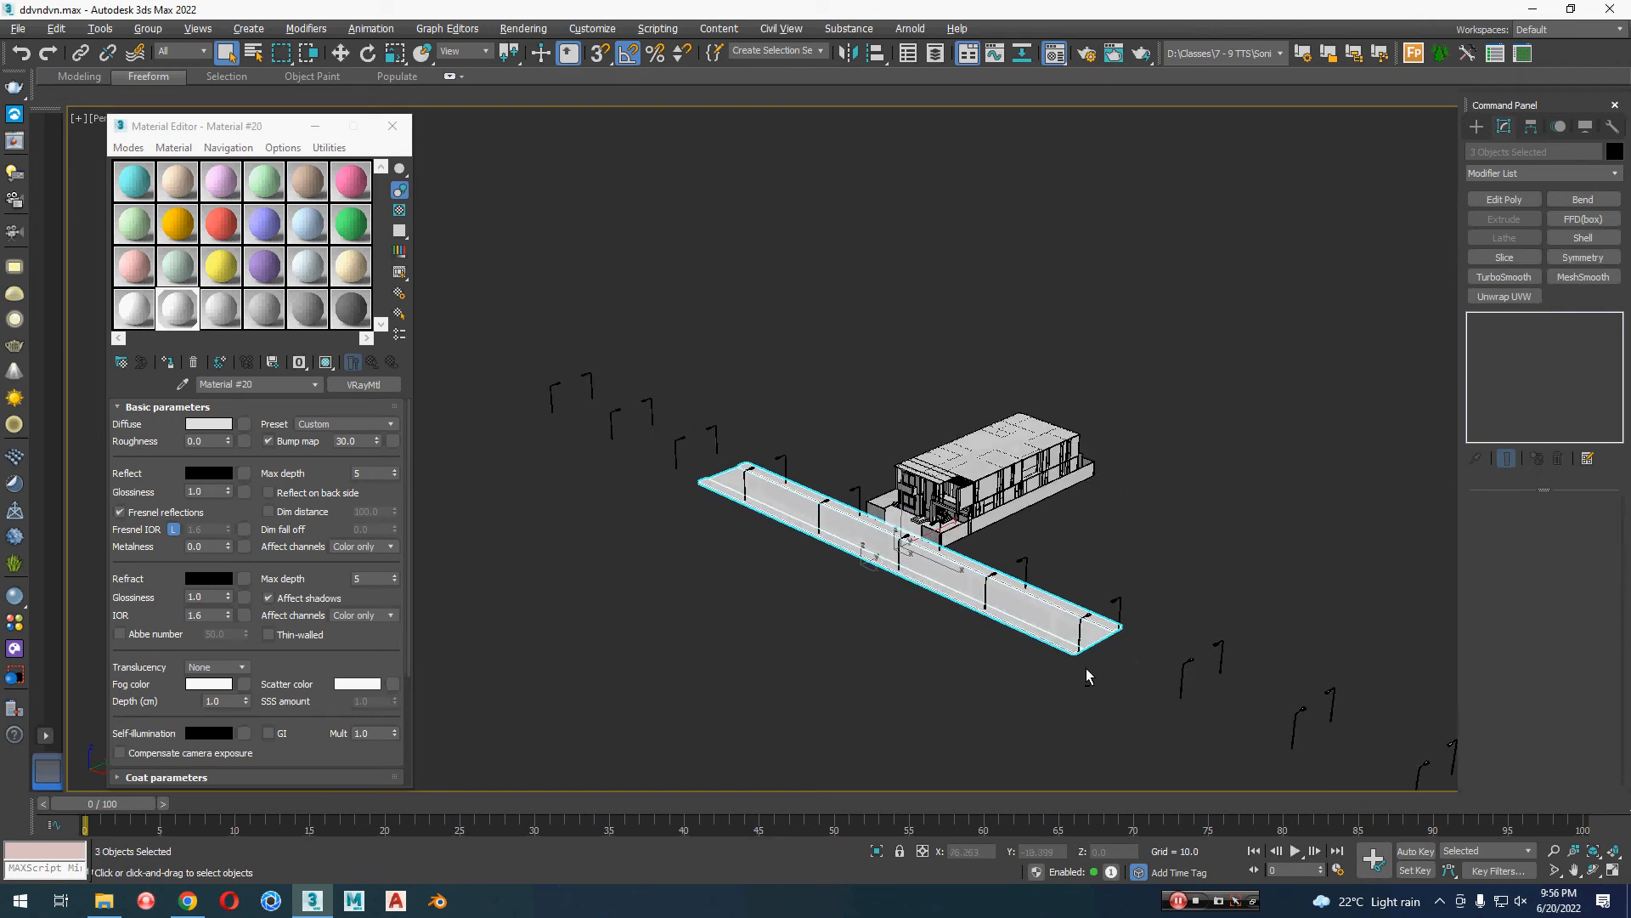
pyautogui.press('r')
pyautogui.moveTo(945, 575); pyautogui.dragTo(1030, 609)
pyautogui.press('w')
pyautogui.scroll(-2, 1032, 612)
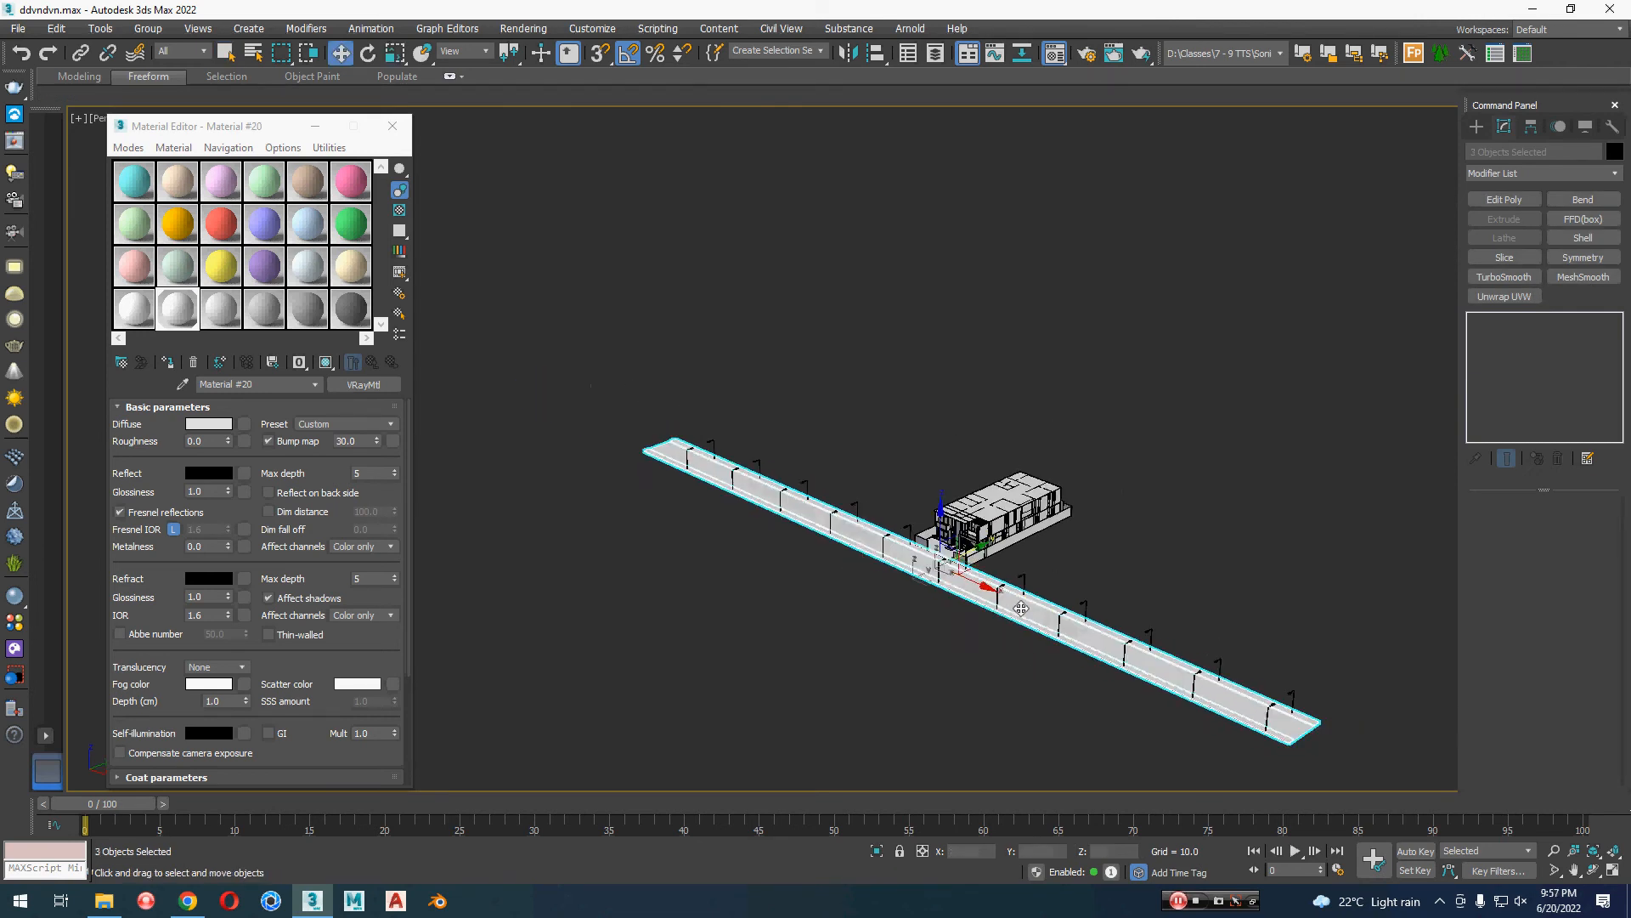
pyautogui.moveTo(1038, 620)
pyautogui.mouseDown(button='middle')
pyautogui.moveTo(996, 587)
pyautogui.moveTo(1014, 597)
pyautogui.mouseUp(button='middle')
pyautogui.moveTo(948, 545); pyautogui.dragTo(955, 548)
pyautogui.click(982, 656)
pyautogui.keyDown('alt'); pyautogui.moveTo(982, 656); pyautogui.dragTo(950, 593, button='middle'); pyautogui.keyUp('alt')
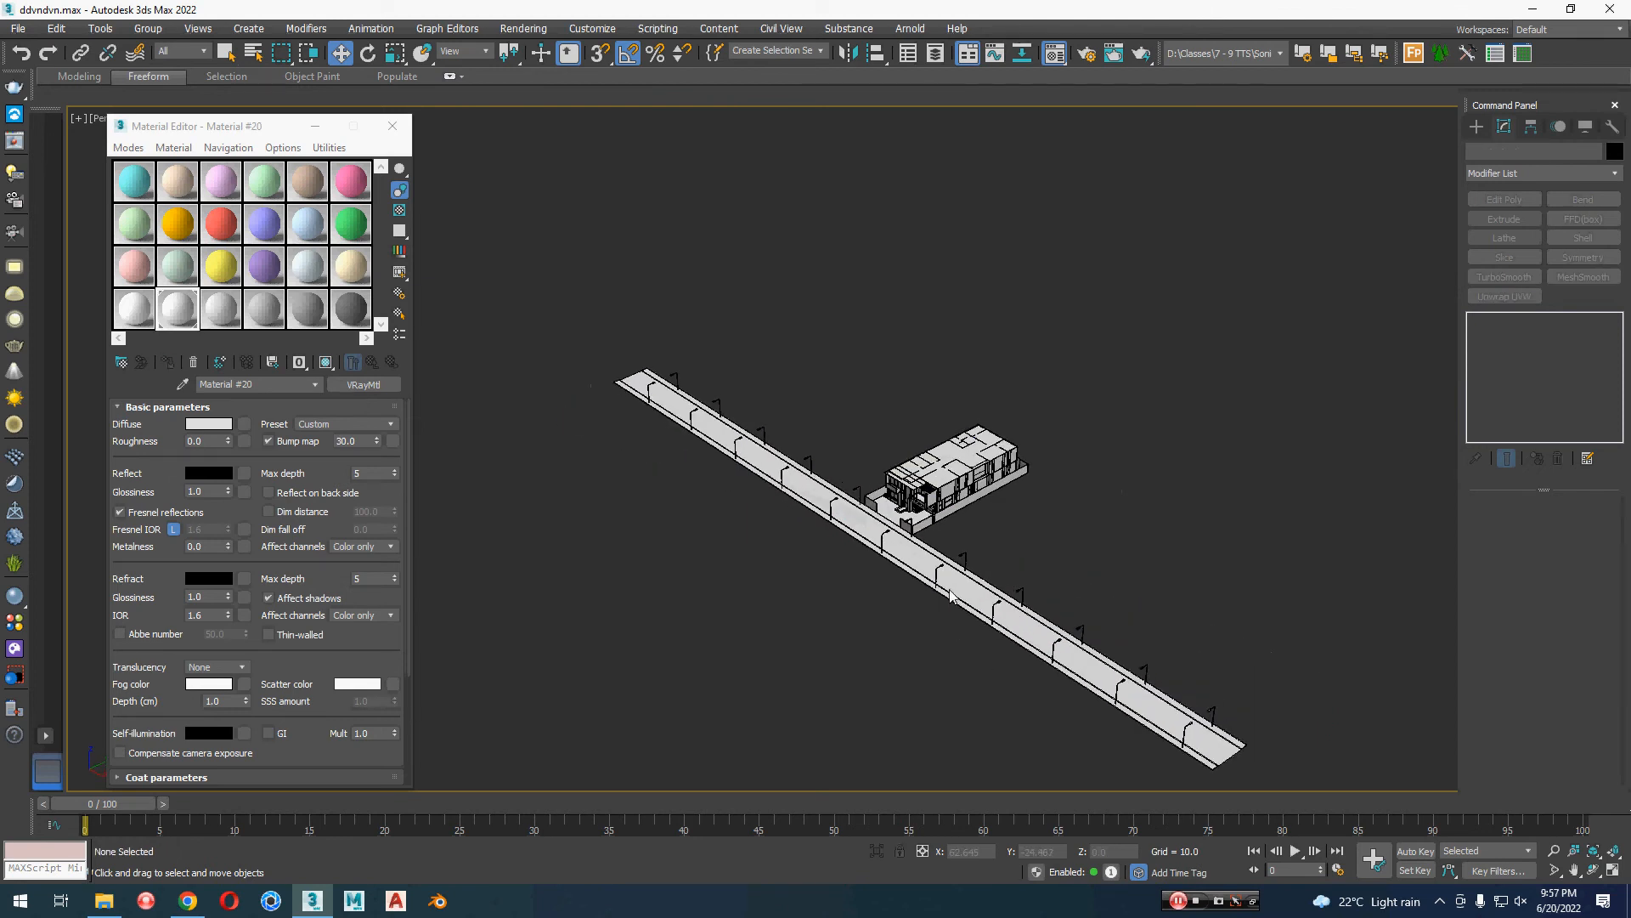
pyautogui.scroll(2, 946, 439)
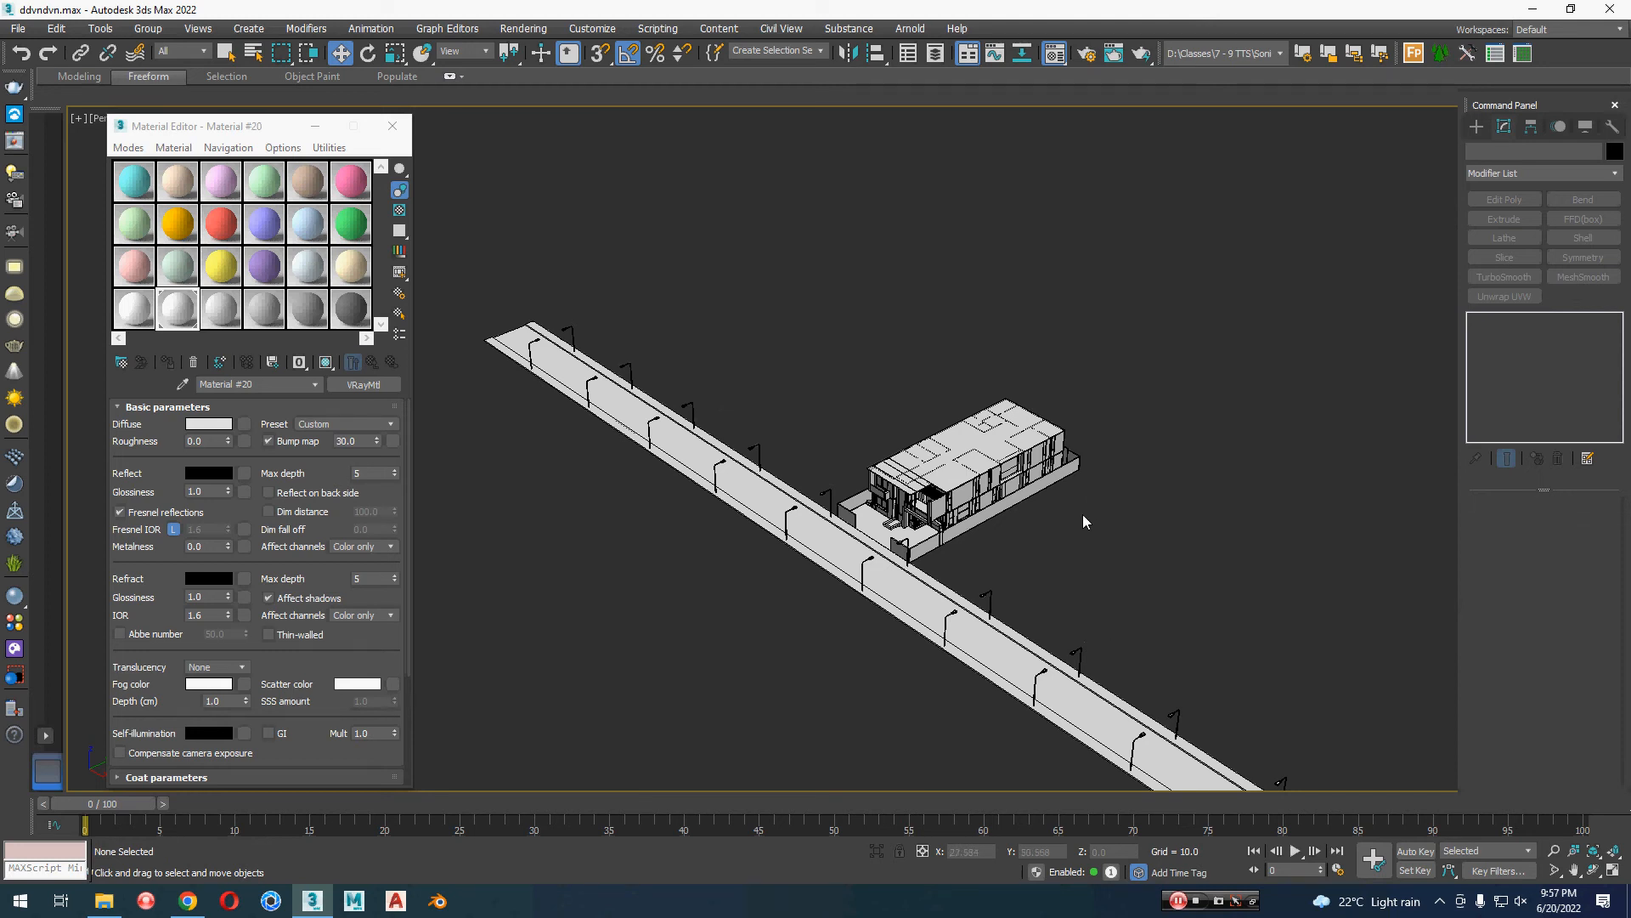
pyautogui.click(972, 513)
pyautogui.press('z')
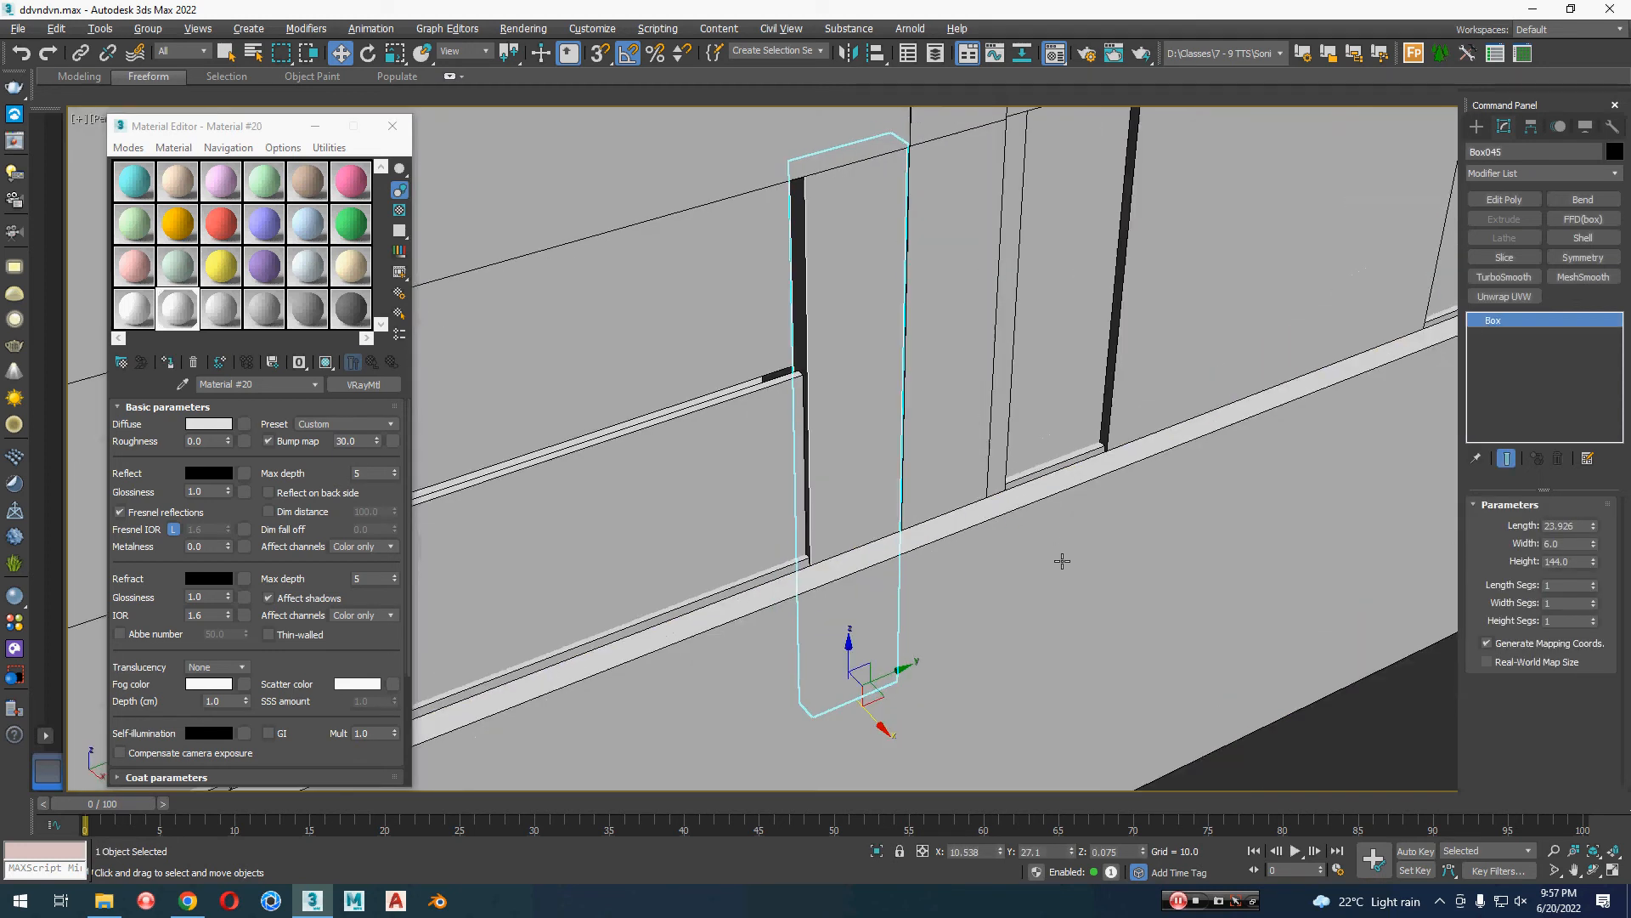
pyautogui.scroll(-10, 1062, 561)
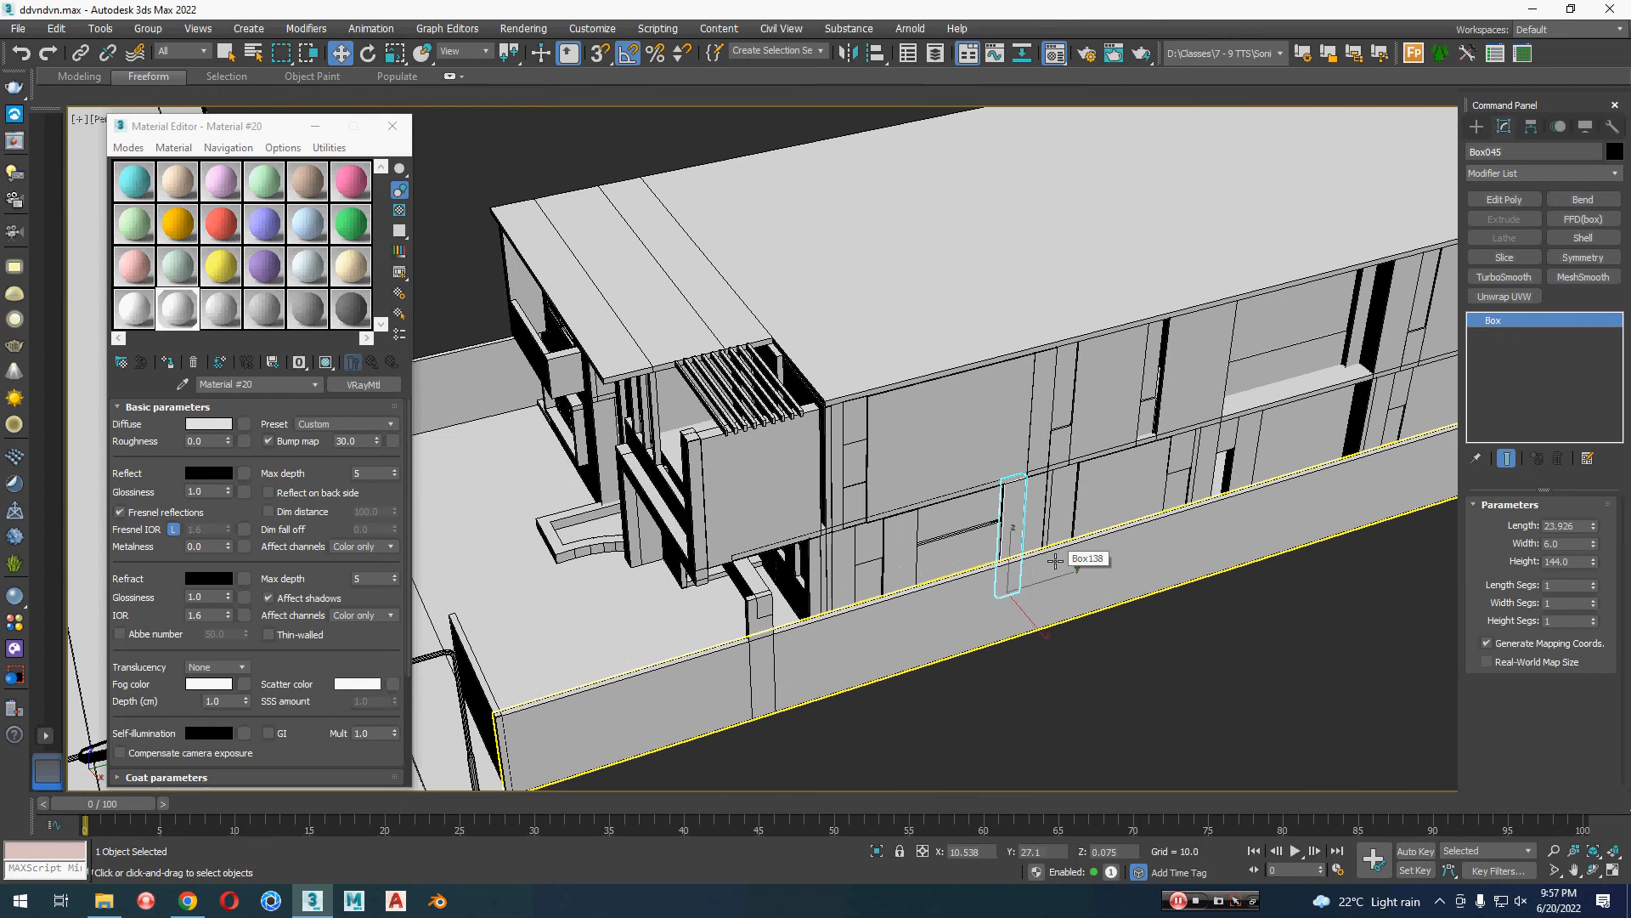
pyautogui.scroll(-6, 1055, 561)
pyautogui.press('q')
pyautogui.click(1016, 614)
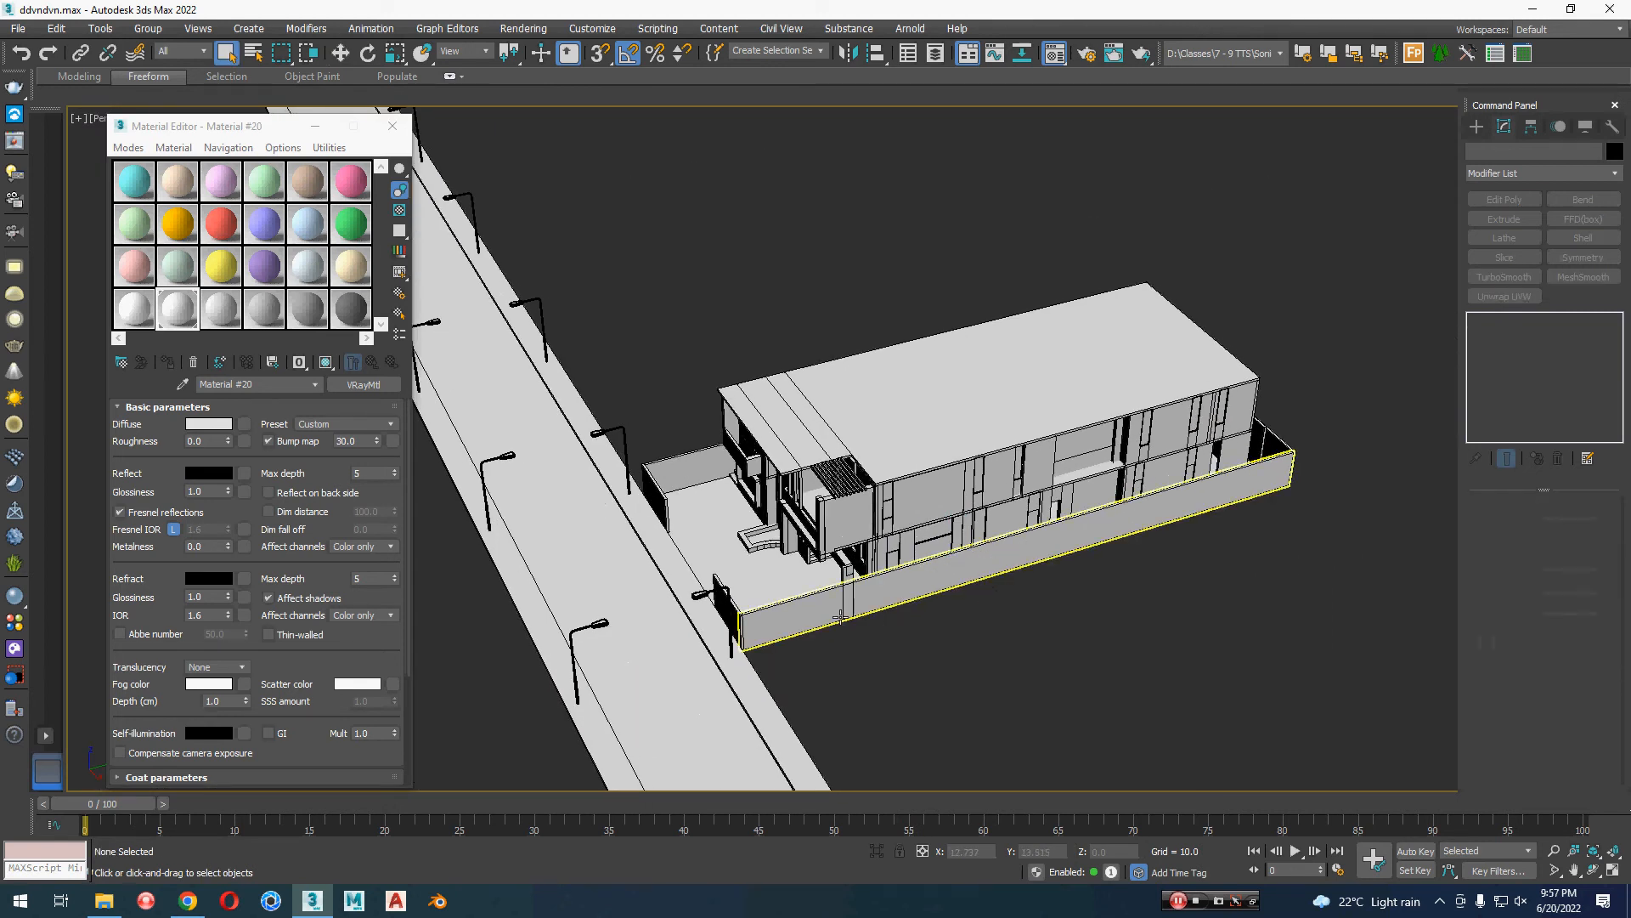
# Step: Create a VRayPhysicalCamera in the top view from across the road, aimed at the house, and look through it
pyautogui.press('w')
pyautogui.press('t')
pyautogui.scroll(-6, 977, 599)
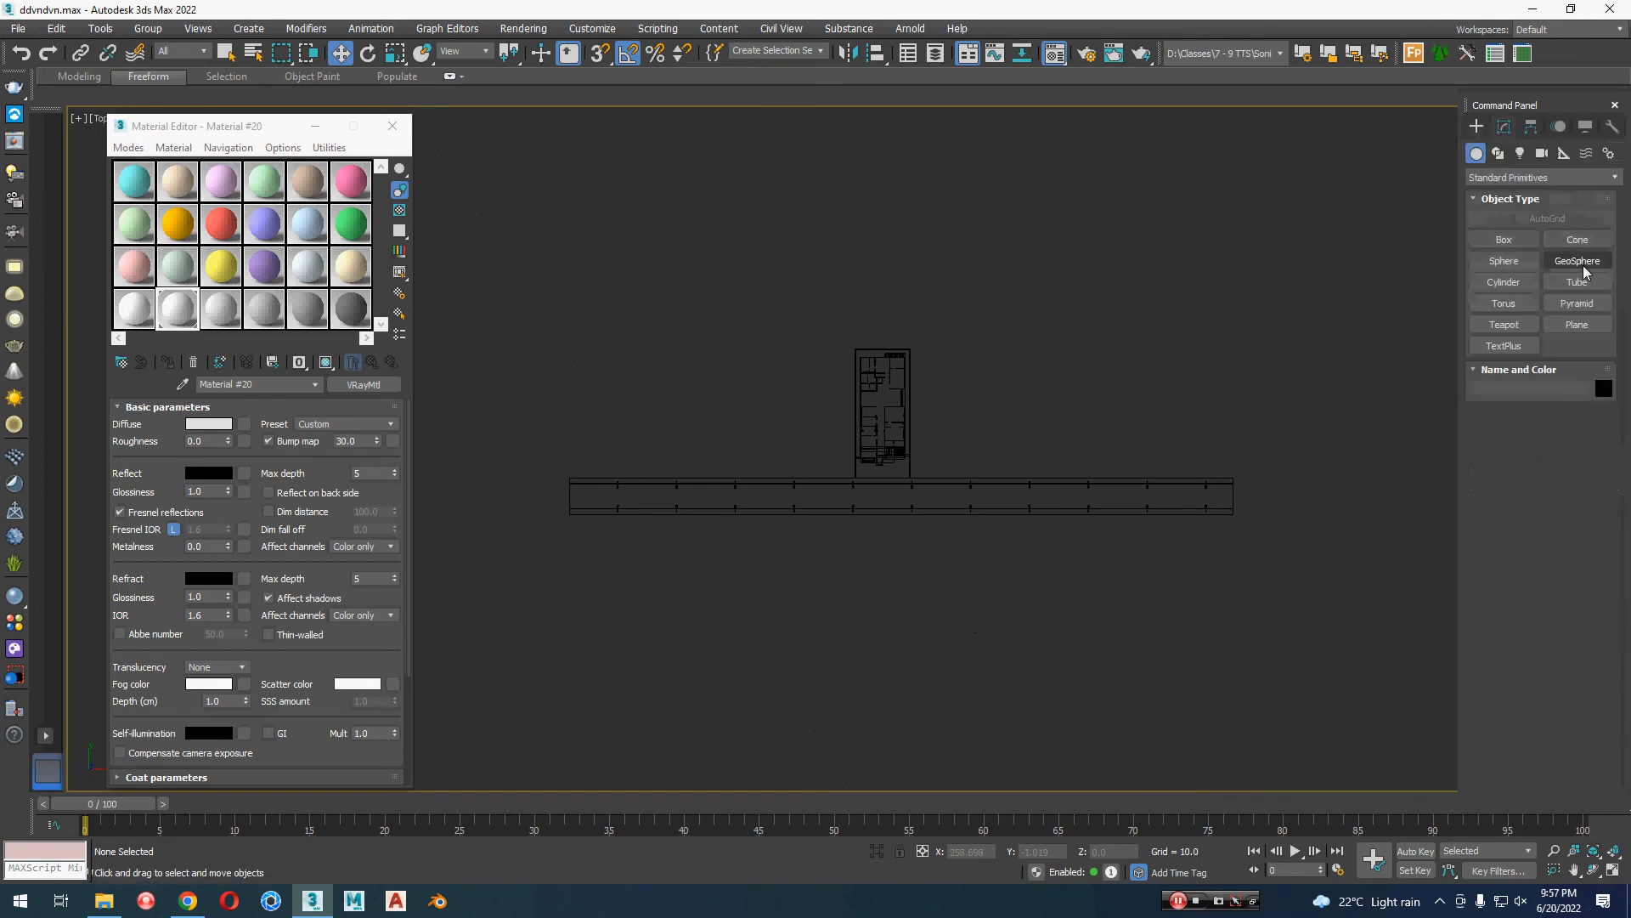
pyautogui.click(1542, 153)
pyautogui.click(1565, 176)
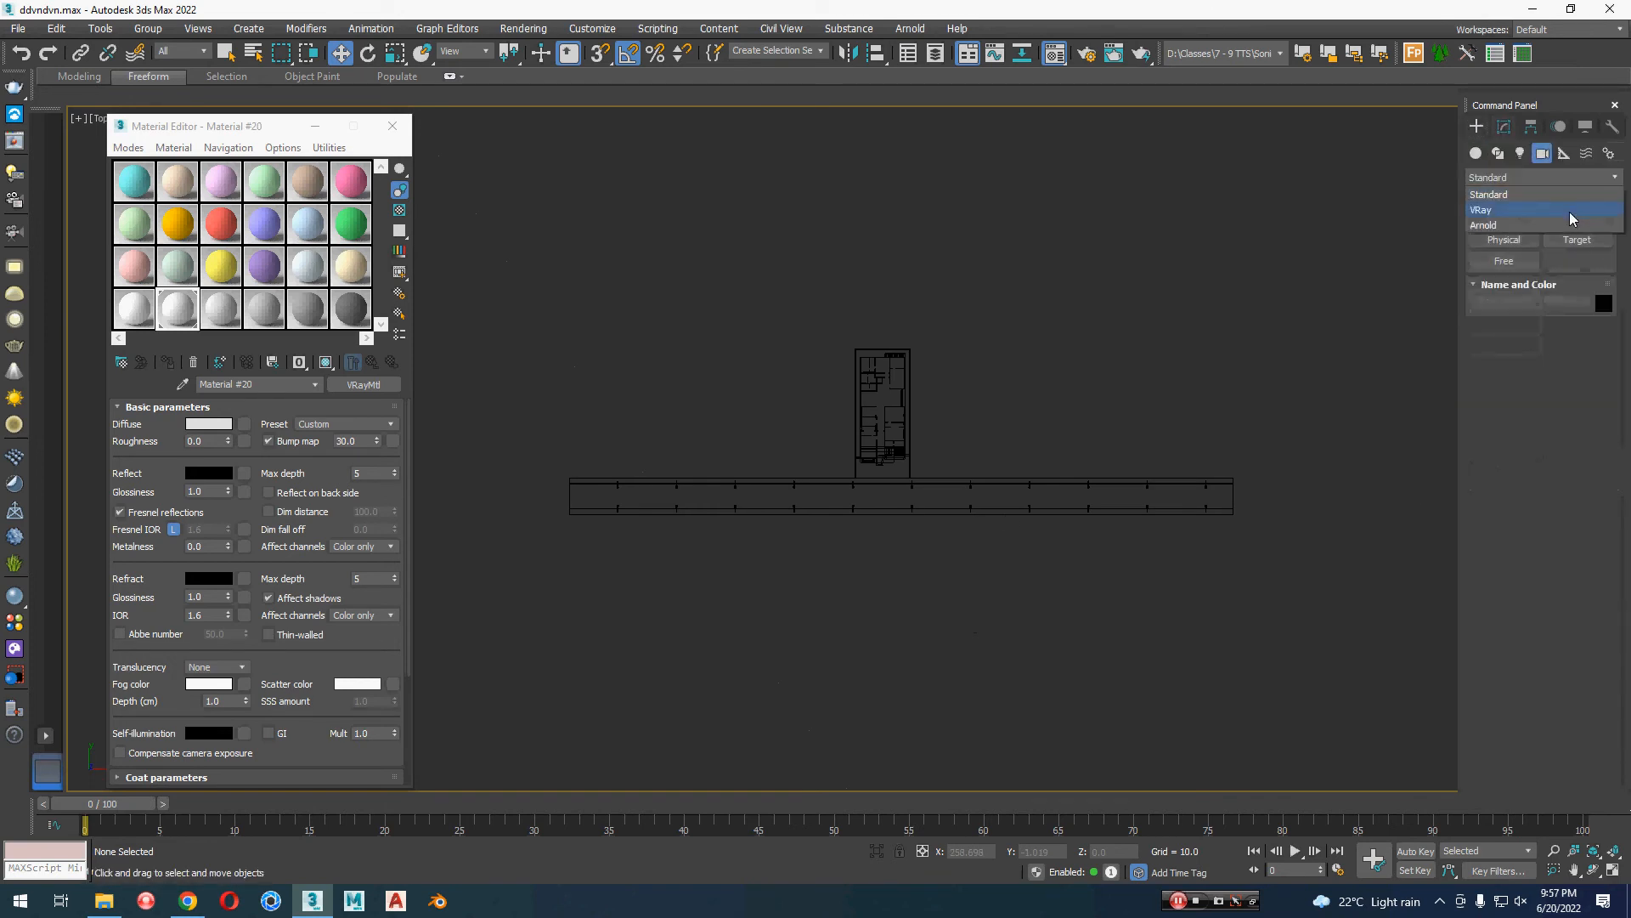
pyautogui.click(1569, 210)
pyautogui.click(1576, 240)
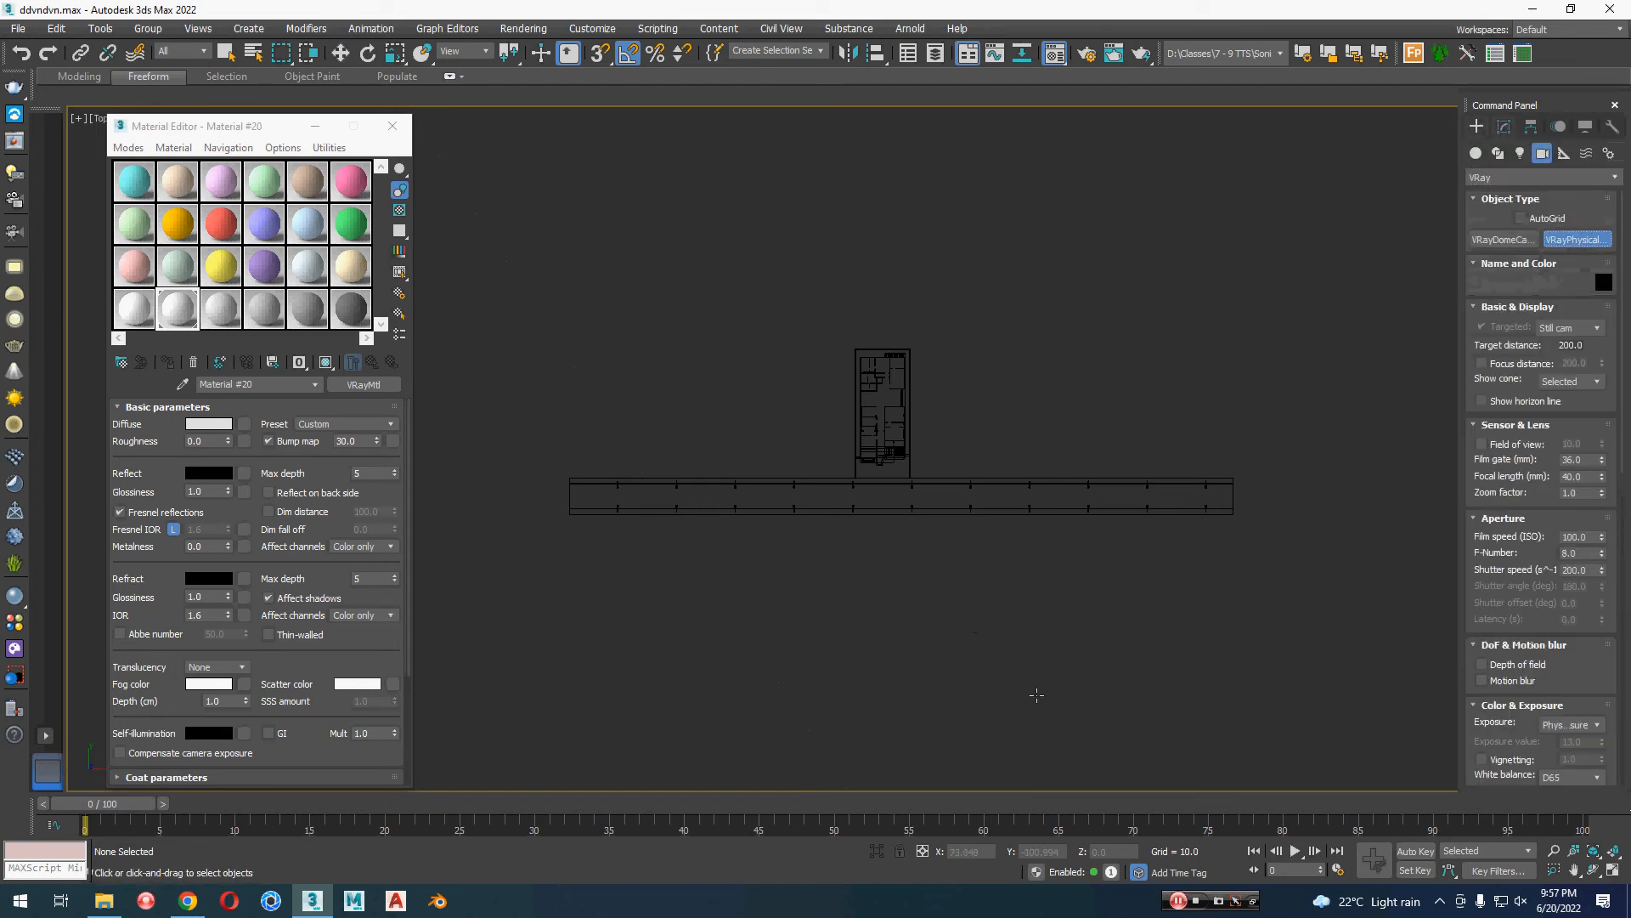
pyautogui.moveTo(1035, 693); pyautogui.dragTo(884, 400)
pyautogui.press('c')
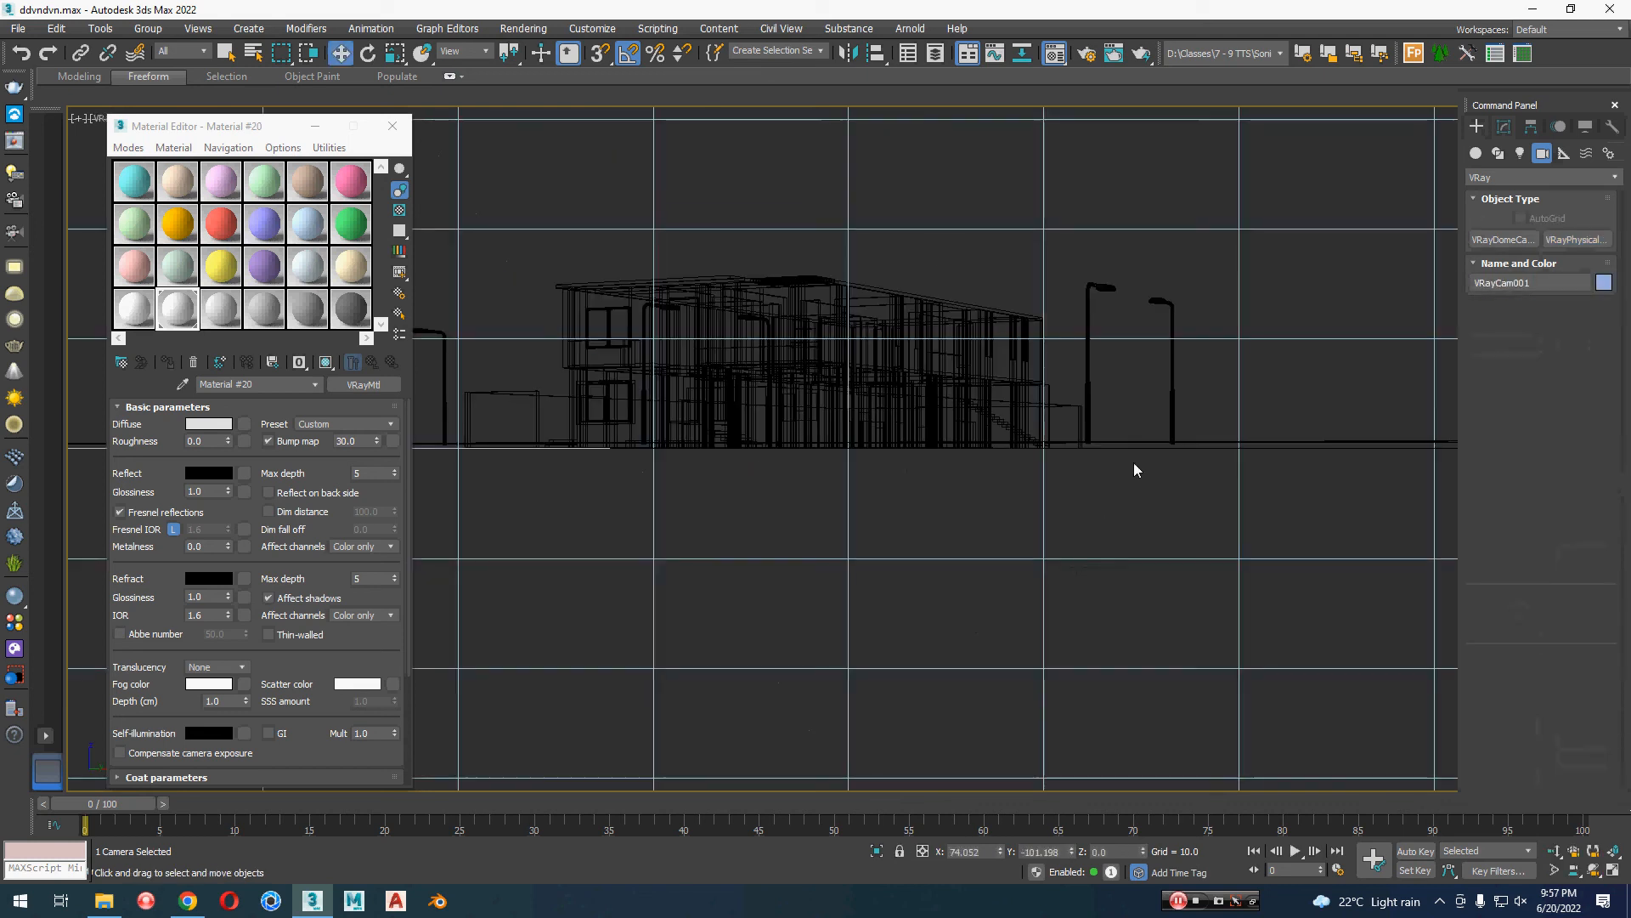
# Step: Reframe the camera to a low shaded view of the house and road, and hide the grid and Material Editor
pyautogui.moveTo(1133, 463)
pyautogui.mouseDown(button='middle')
pyautogui.moveTo(1143, 483)
pyautogui.moveTo(1213, 500)
pyautogui.moveTo(1246, 611)
pyautogui.mouseUp(button='middle')
pyautogui.press('F3')
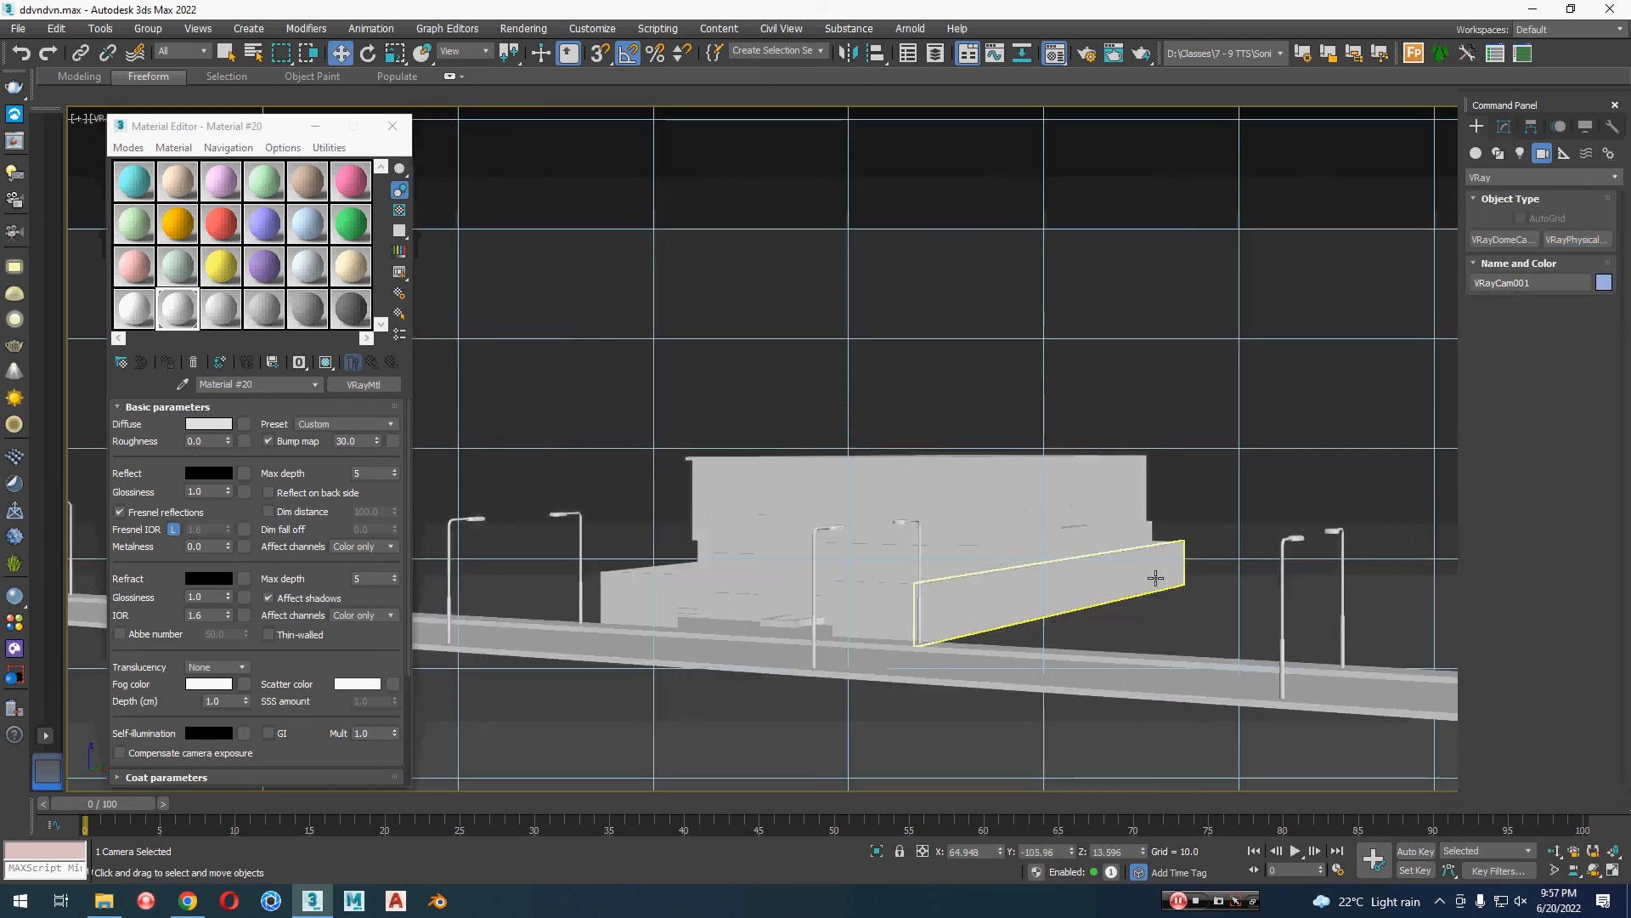
pyautogui.moveTo(1154, 576)
pyautogui.keyDown('alt'); pyautogui.mouseDown(button='middle')
pyautogui.moveTo(1176, 571)
pyautogui.moveTo(1158, 574)
pyautogui.moveTo(1166, 602)
pyautogui.mouseUp(button='middle'); pyautogui.keyUp('alt')
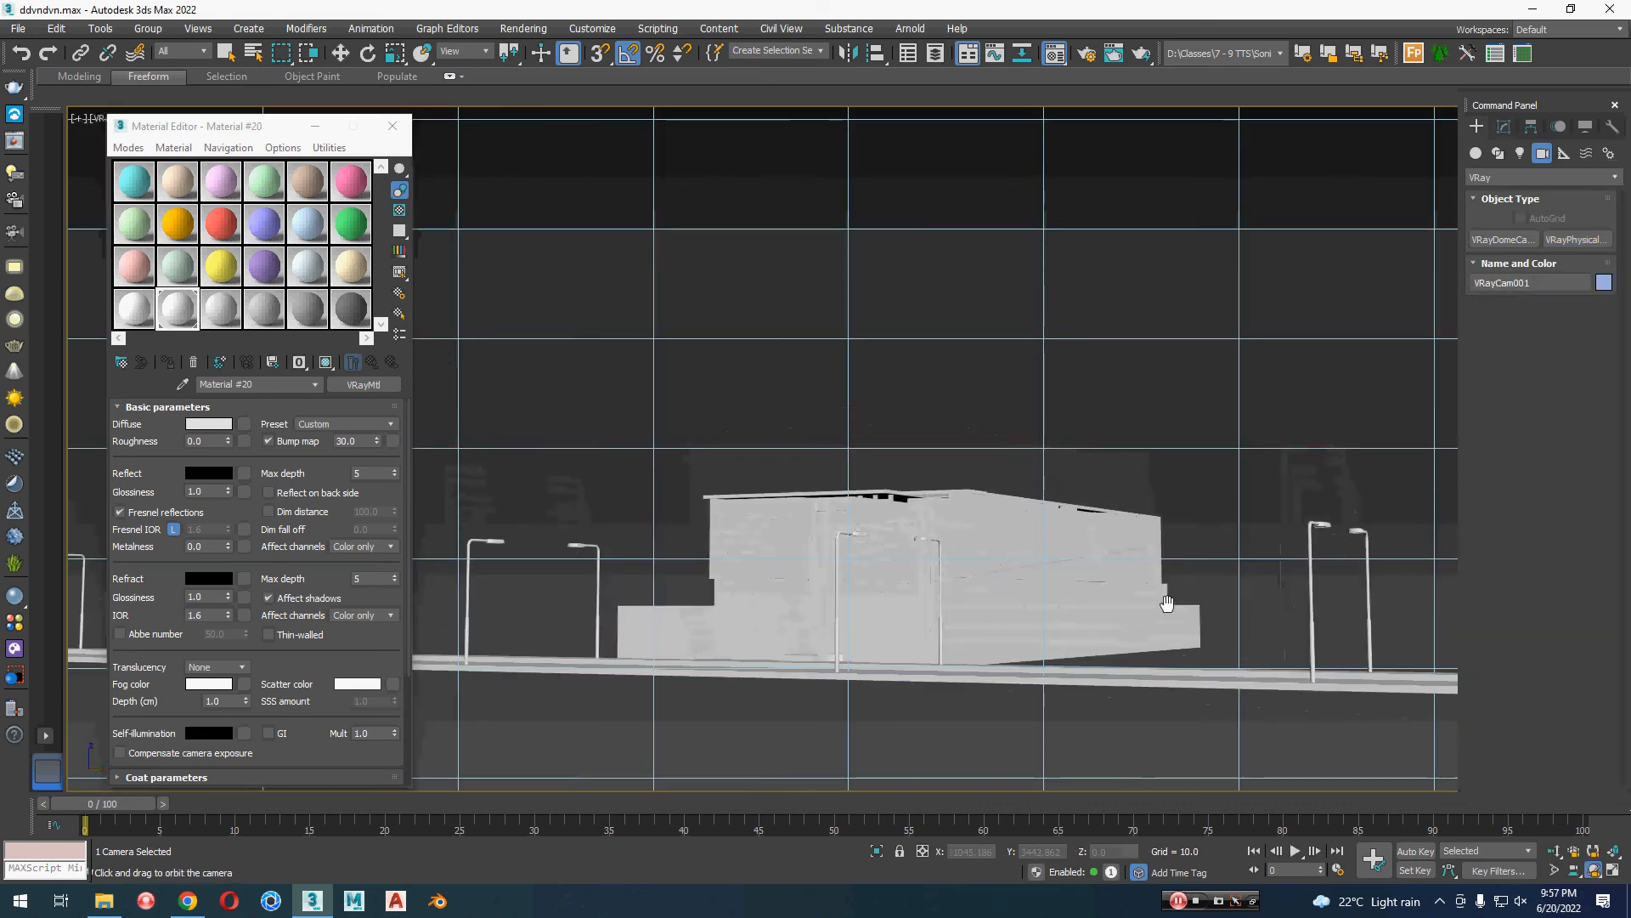
pyautogui.press('w')
pyautogui.click(1286, 492)
pyautogui.press('g')
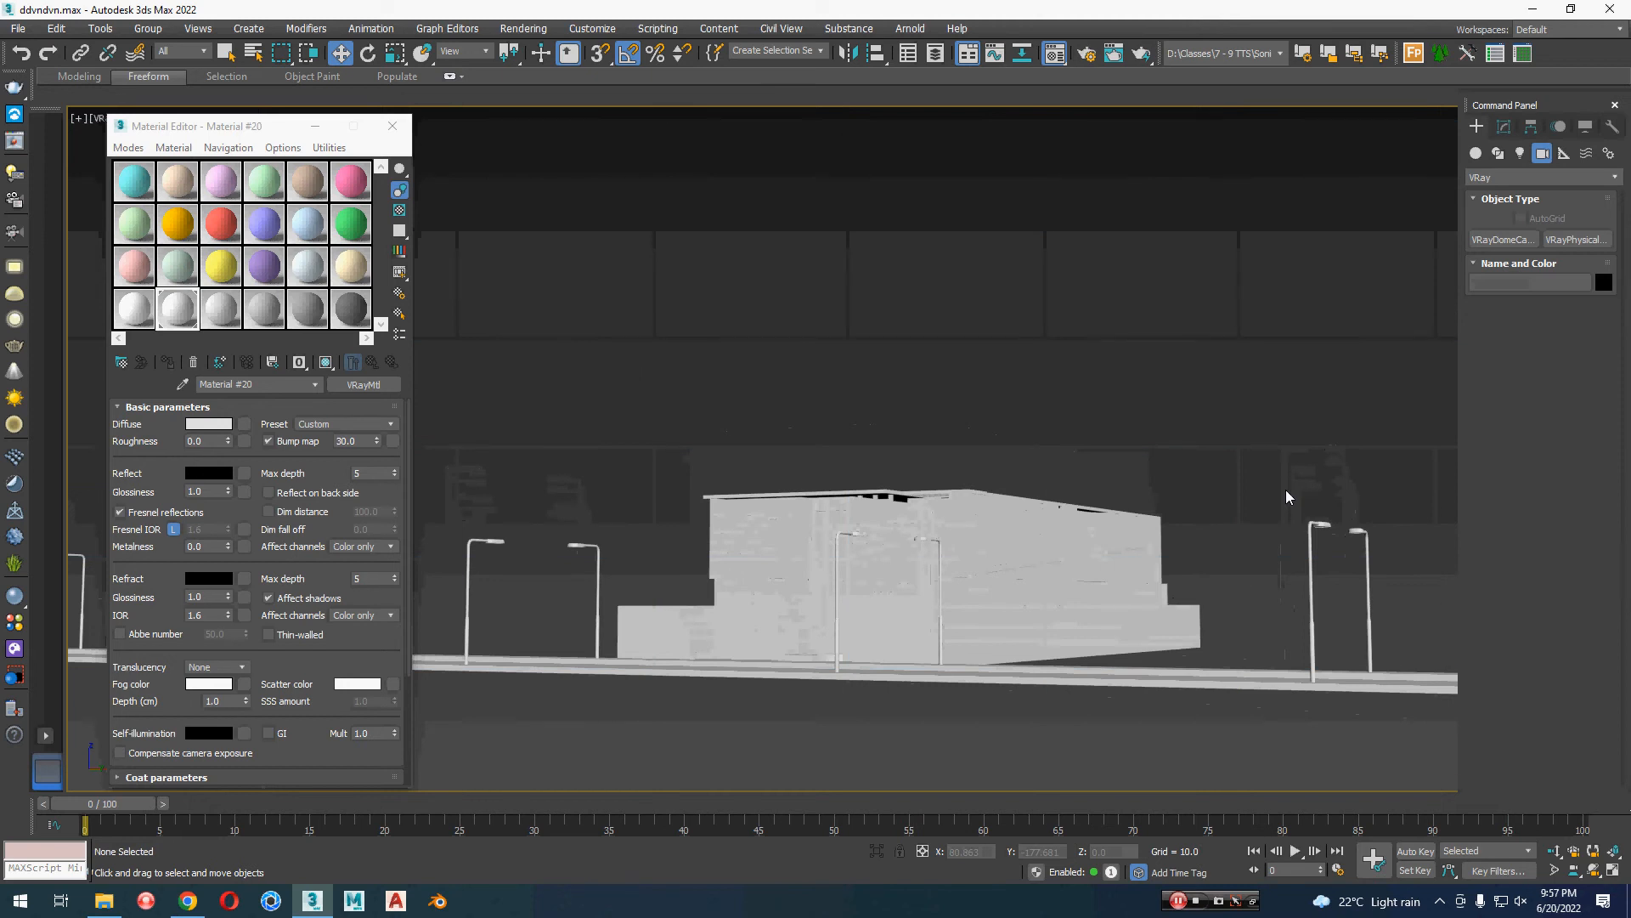
pyautogui.click(329, 125)
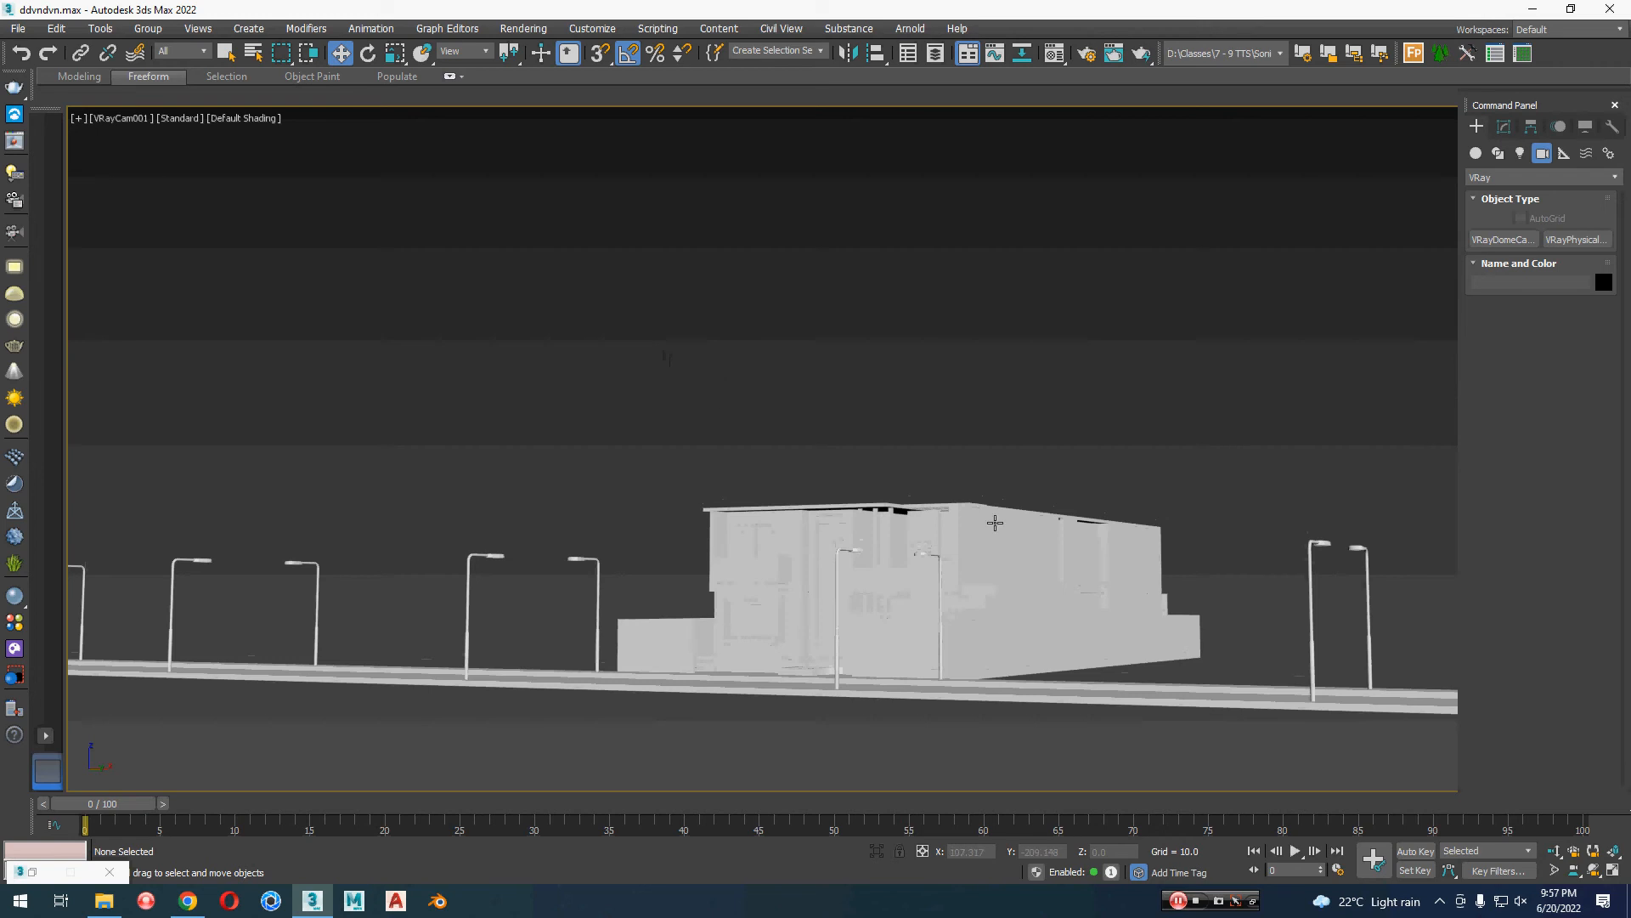
# Step: Show the top view with edged faces, framing the house, road and camera
pyautogui.press('t')
pyautogui.scroll(3, 868, 458)
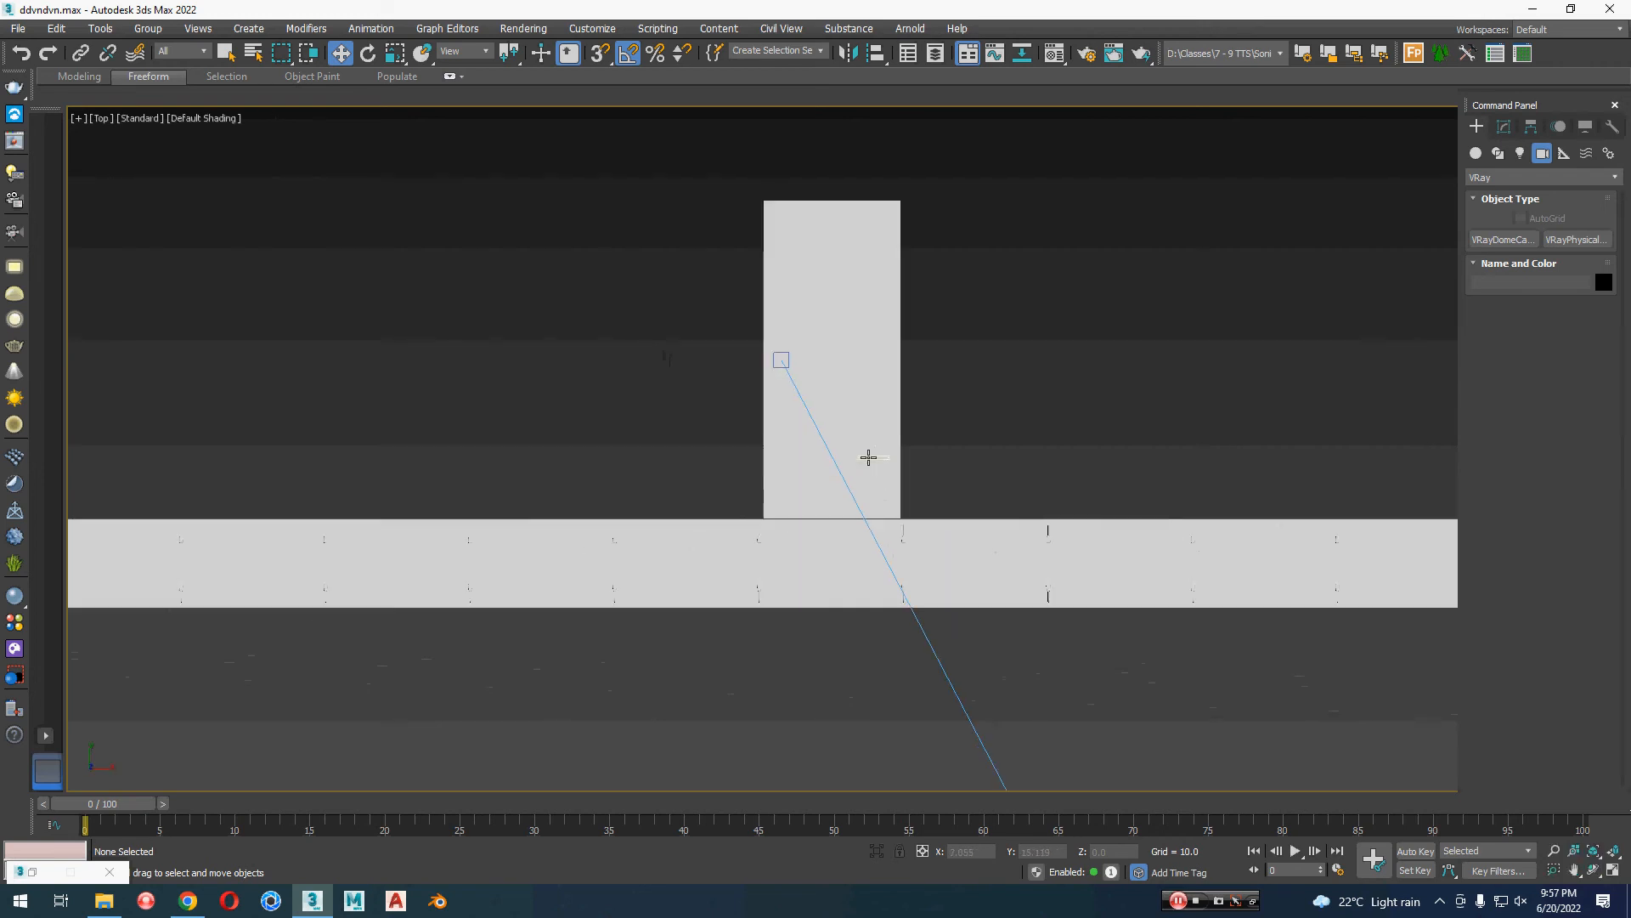
pyautogui.moveTo(873, 452); pyautogui.dragTo(880, 471, button='middle')
pyautogui.moveTo(1045, 495); pyautogui.dragTo(890, 376, button='middle')
pyautogui.press('F4')
pyautogui.scroll(-2, 932, 440)
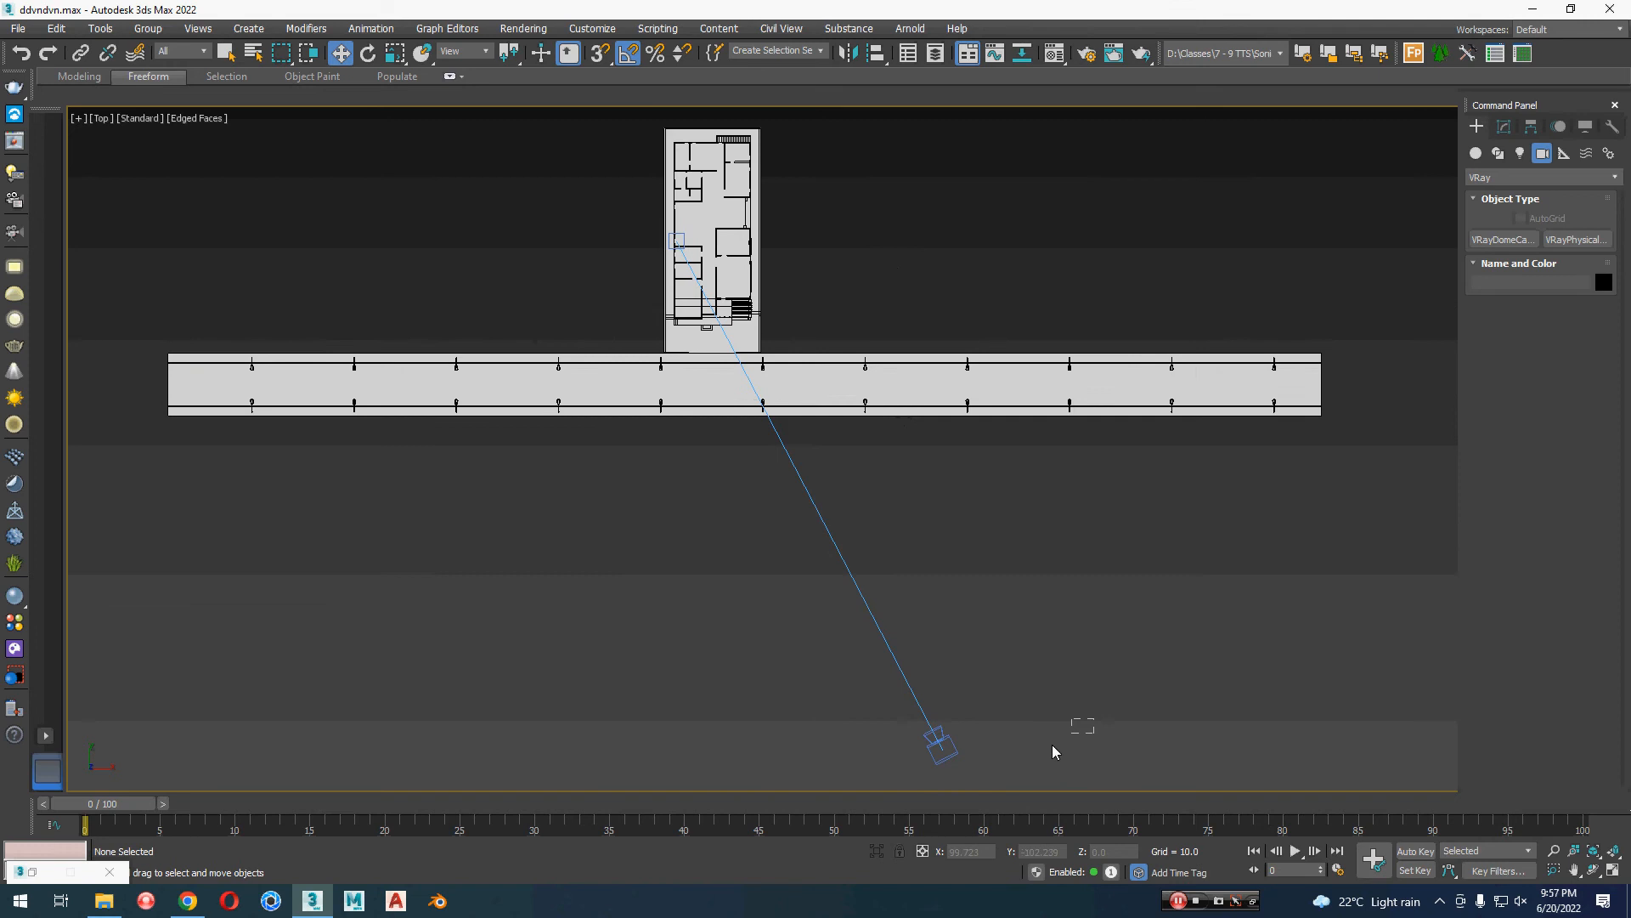
# Step: Delete the existing V-Ray camera from the scene
pyautogui.click(945, 751)
pyautogui.press('Delete')
# Step: Select all parts of the house and its plot in the top view and group them as "1"
pyautogui.moveTo(754, 246); pyautogui.dragTo(757, 431, button='middle')
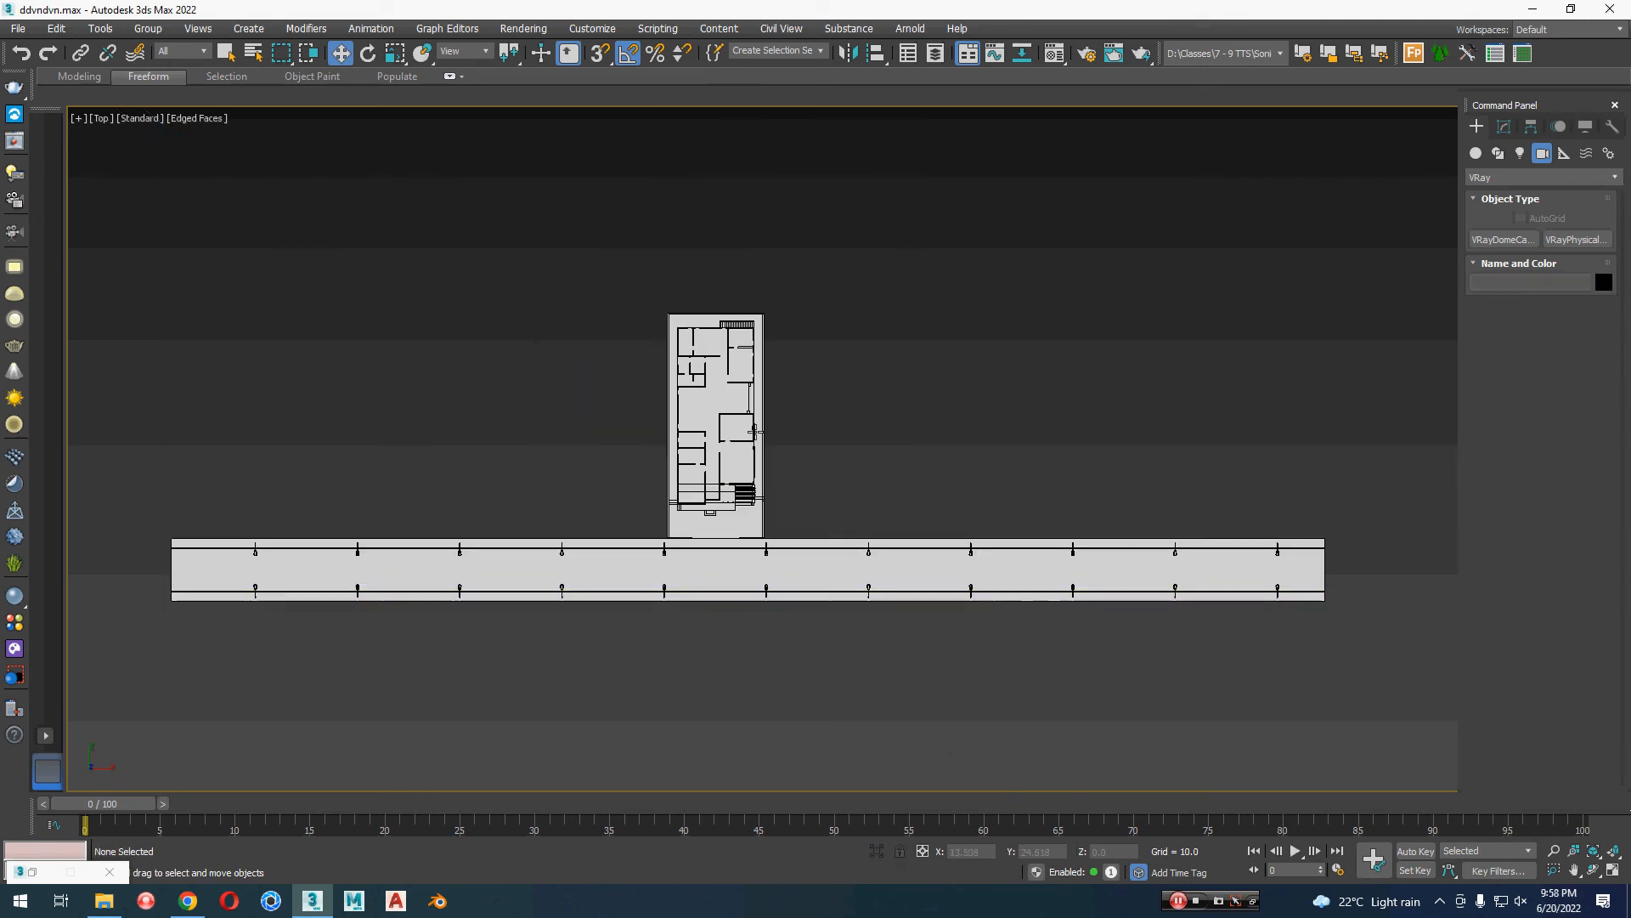
pyautogui.scroll(2, 758, 433)
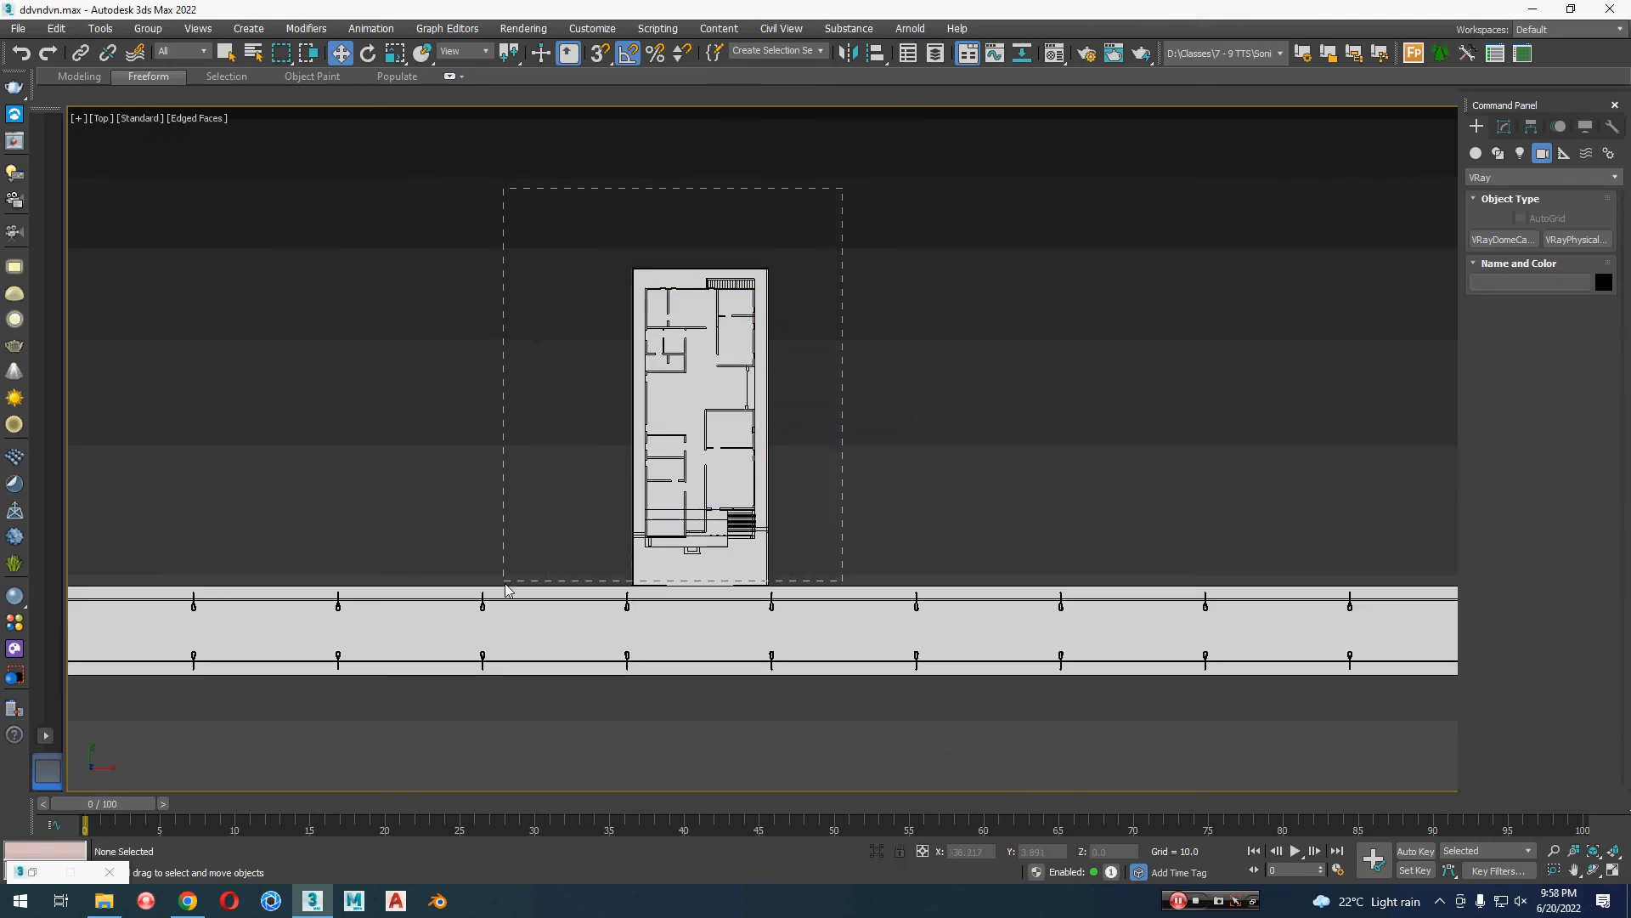
pyautogui.moveTo(507, 592); pyautogui.dragTo(508, 592)
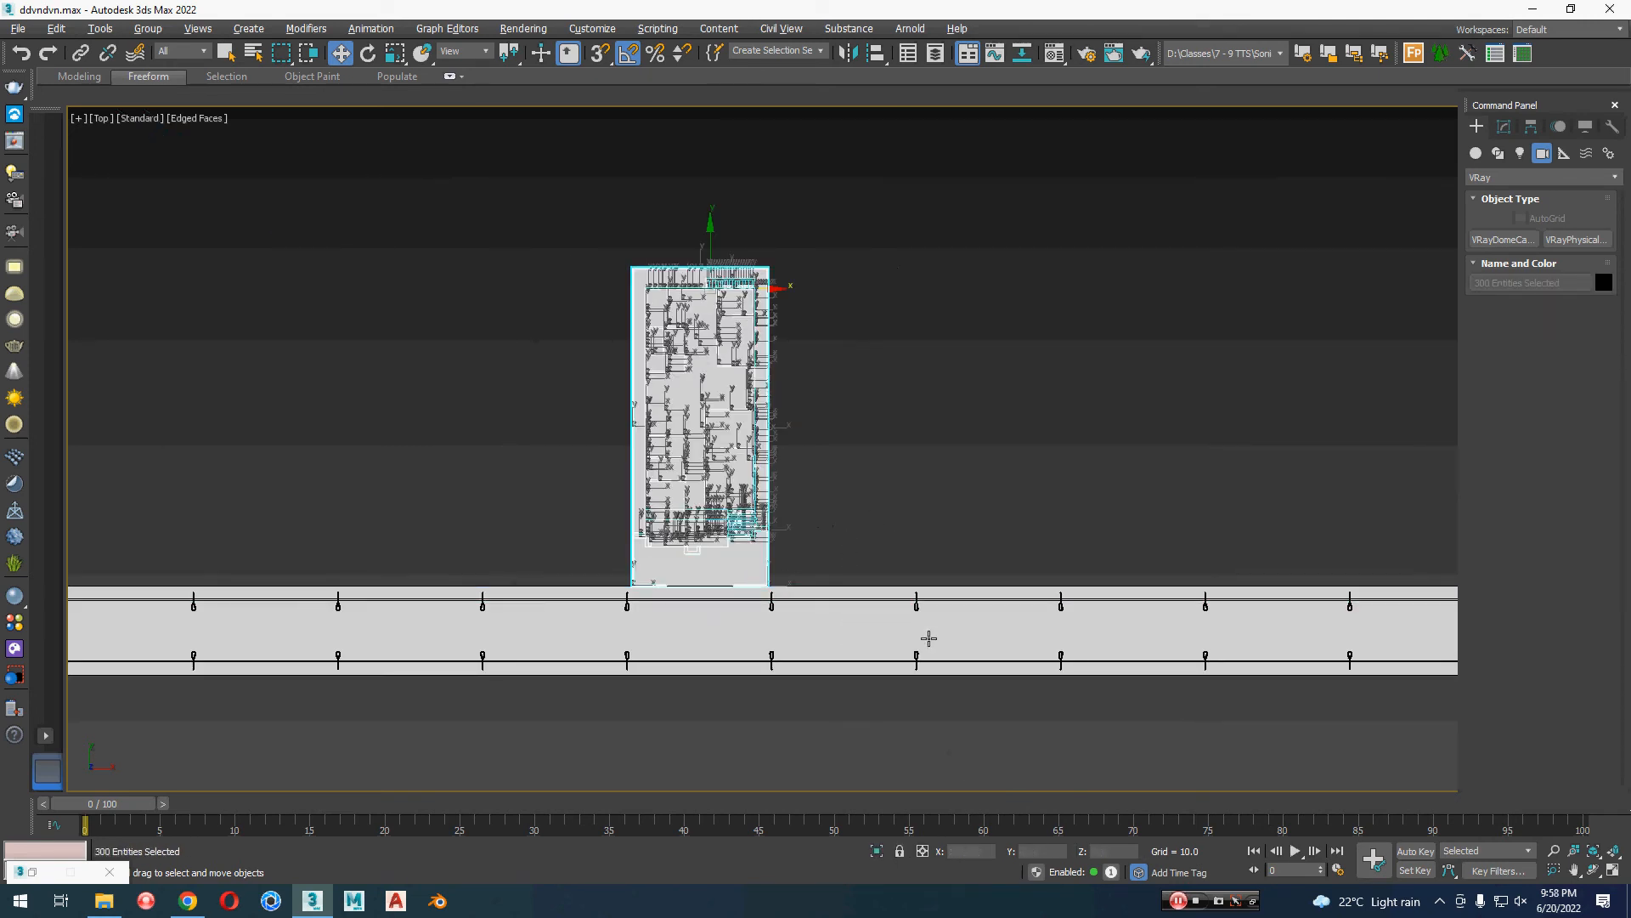
pyautogui.moveTo(921, 457); pyautogui.dragTo(961, 469, button='middle')
pyautogui.click(148, 30)
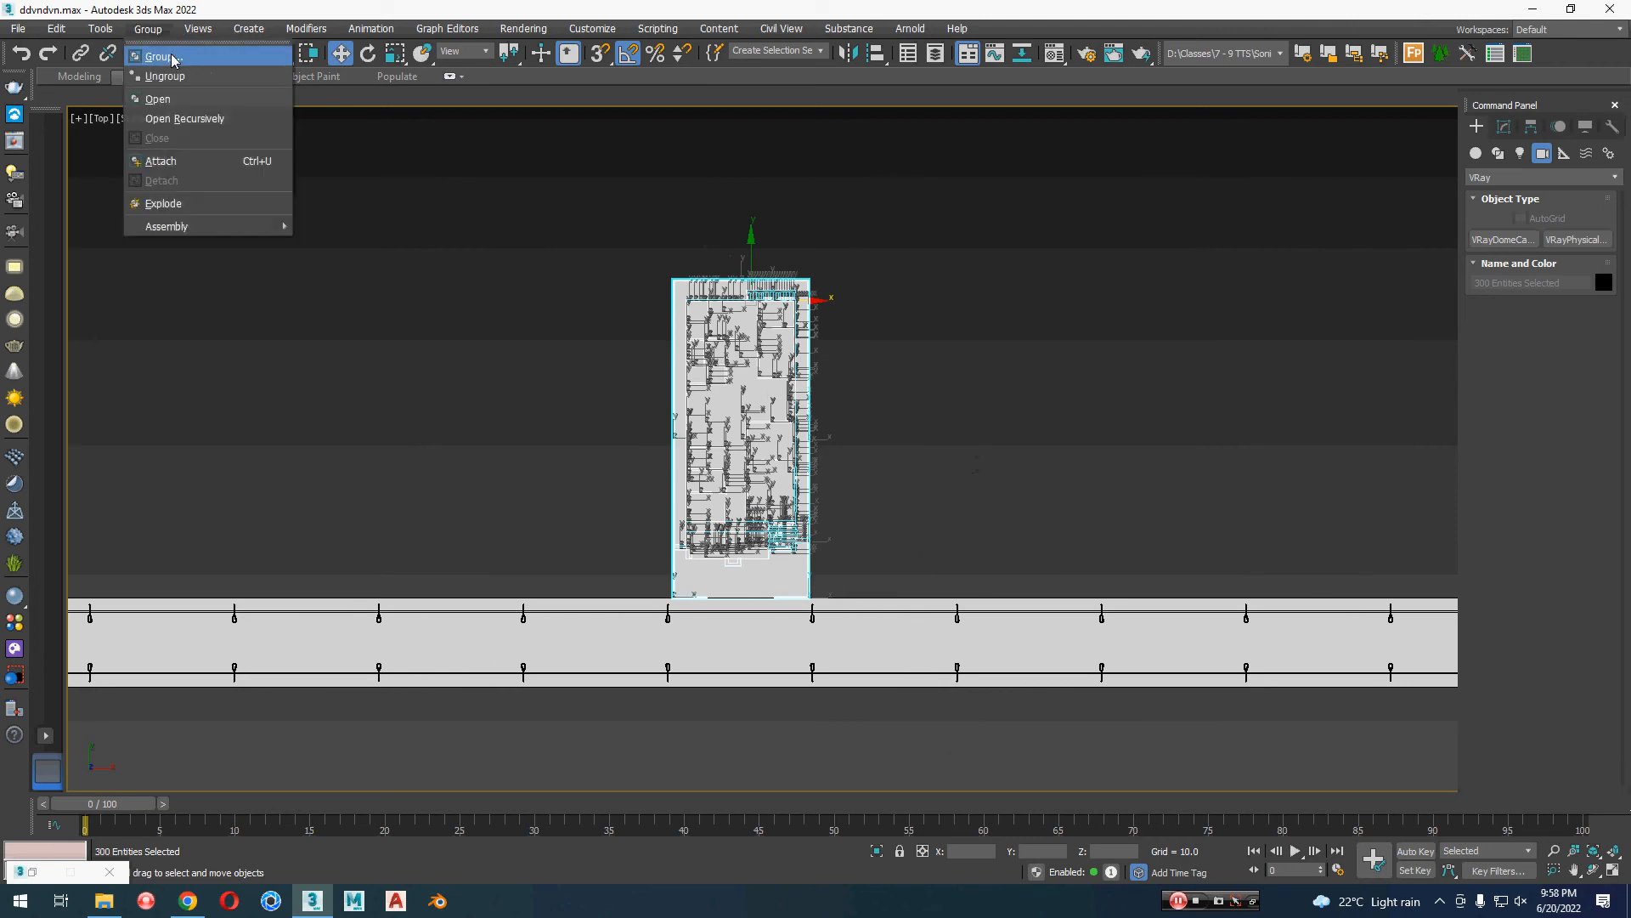
pyautogui.click(162, 58)
pyautogui.write('1')
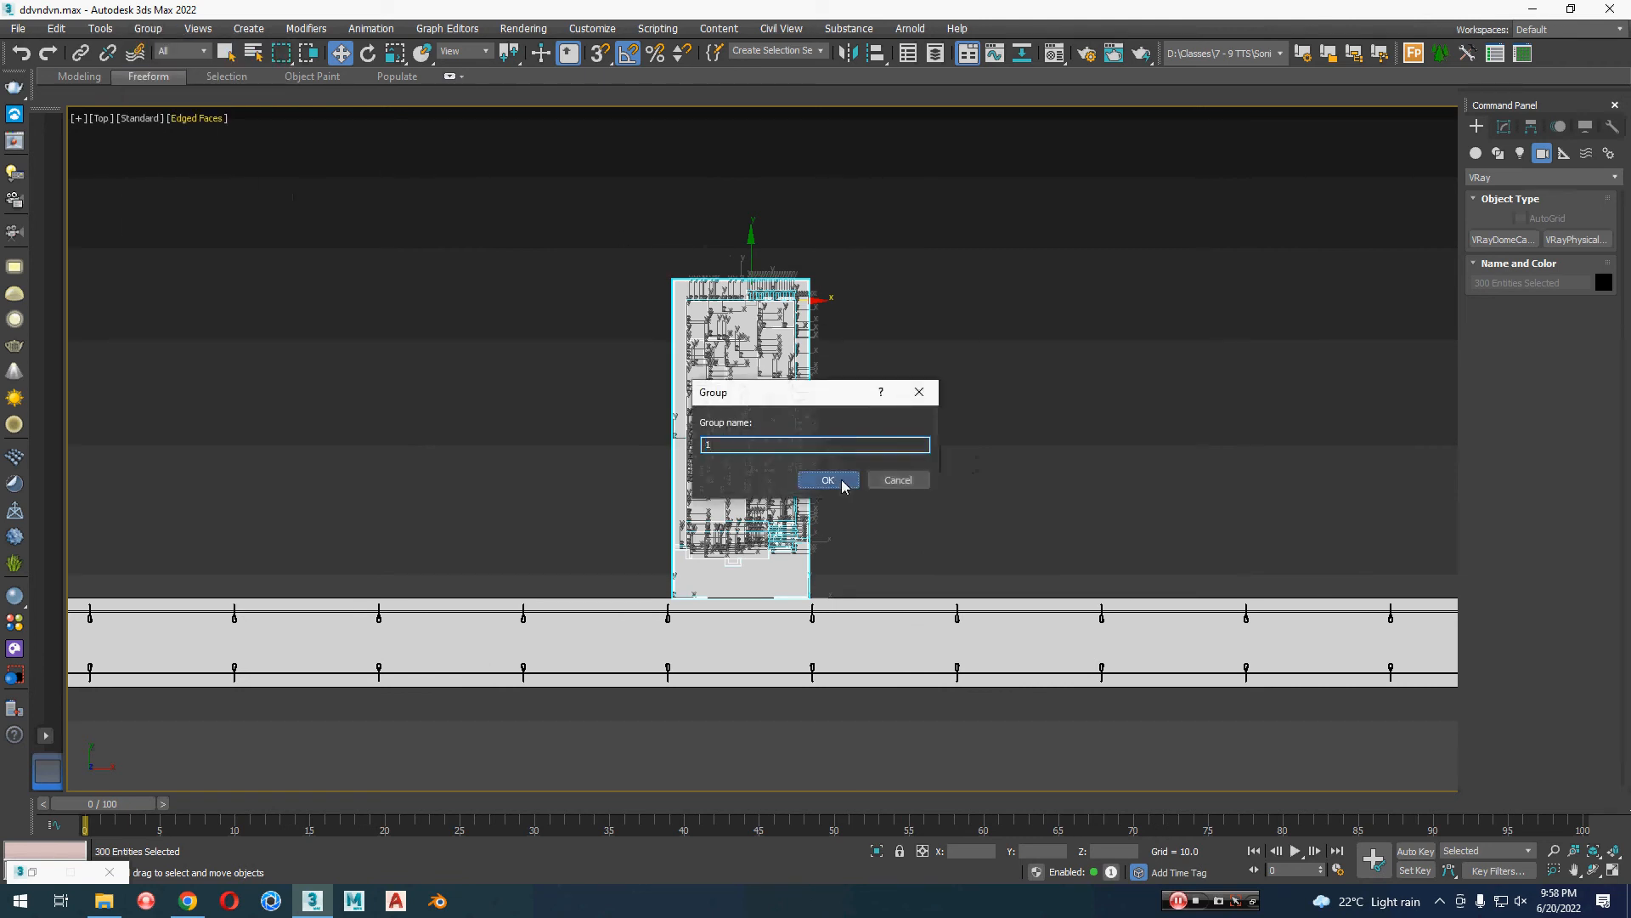
pyautogui.click(836, 480)
# Step: Clone the house group along positive X as five evenly spaced instances, leaving a gap between neighbouring plots
pyautogui.moveTo(822, 425); pyautogui.dragTo(830, 426, button='middle')
pyautogui.keyDown('shift'); pyautogui.moveTo(797, 441); pyautogui.dragTo(968, 440); pyautogui.keyUp('shift')
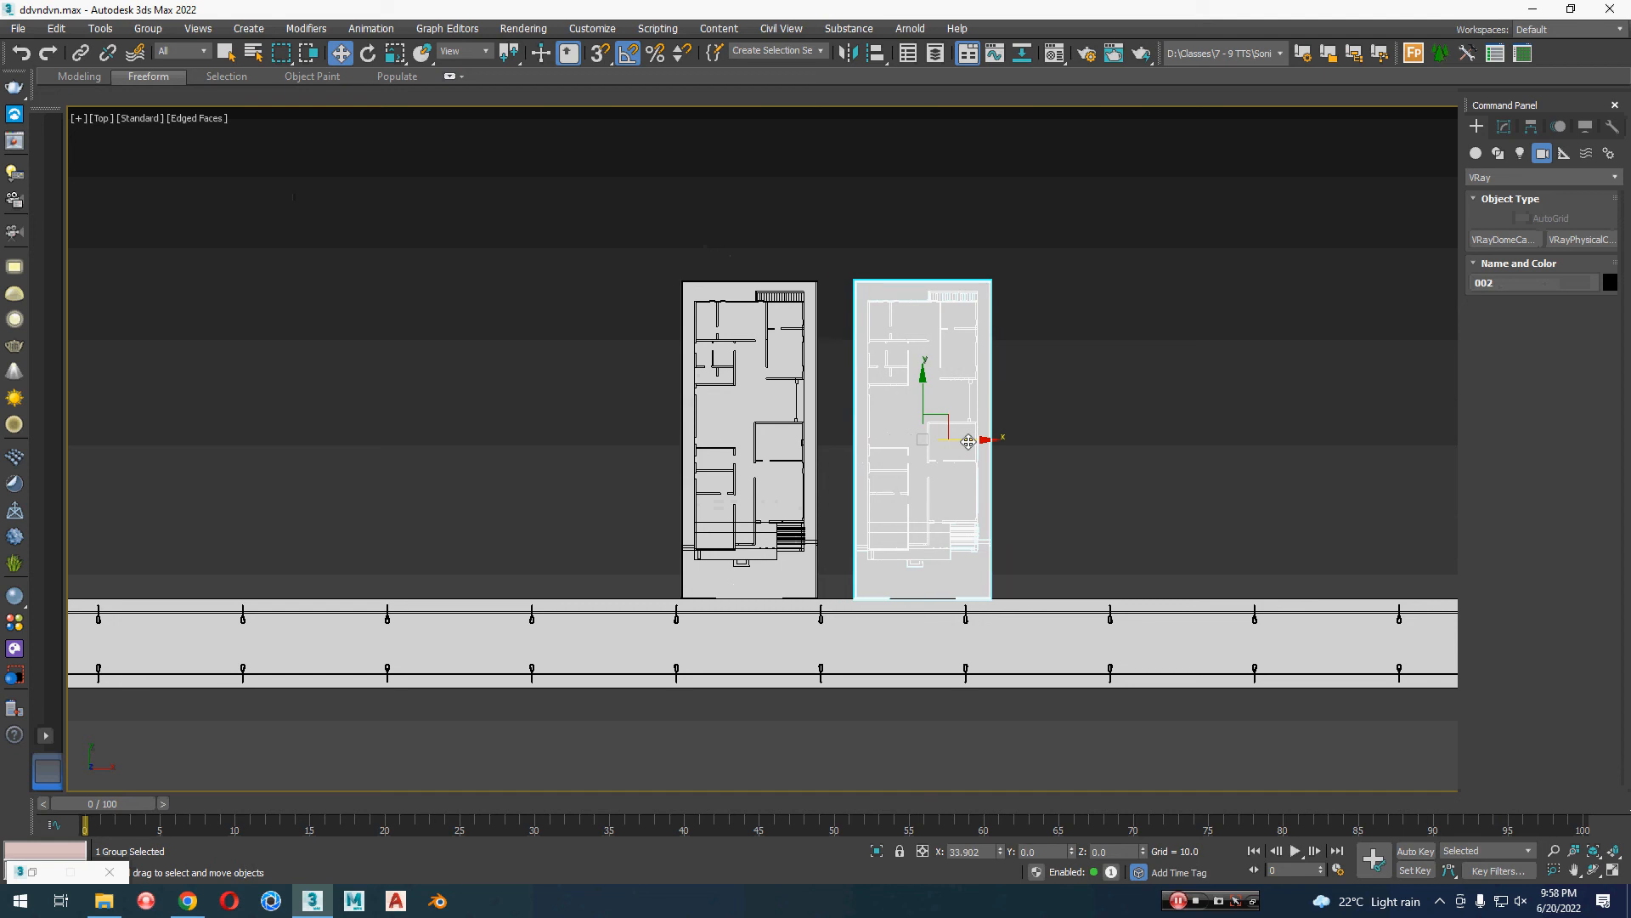
pyautogui.keyDown('shift'); pyautogui.moveTo(968, 441); pyautogui.dragTo(1010, 444); pyautogui.keyUp('shift')
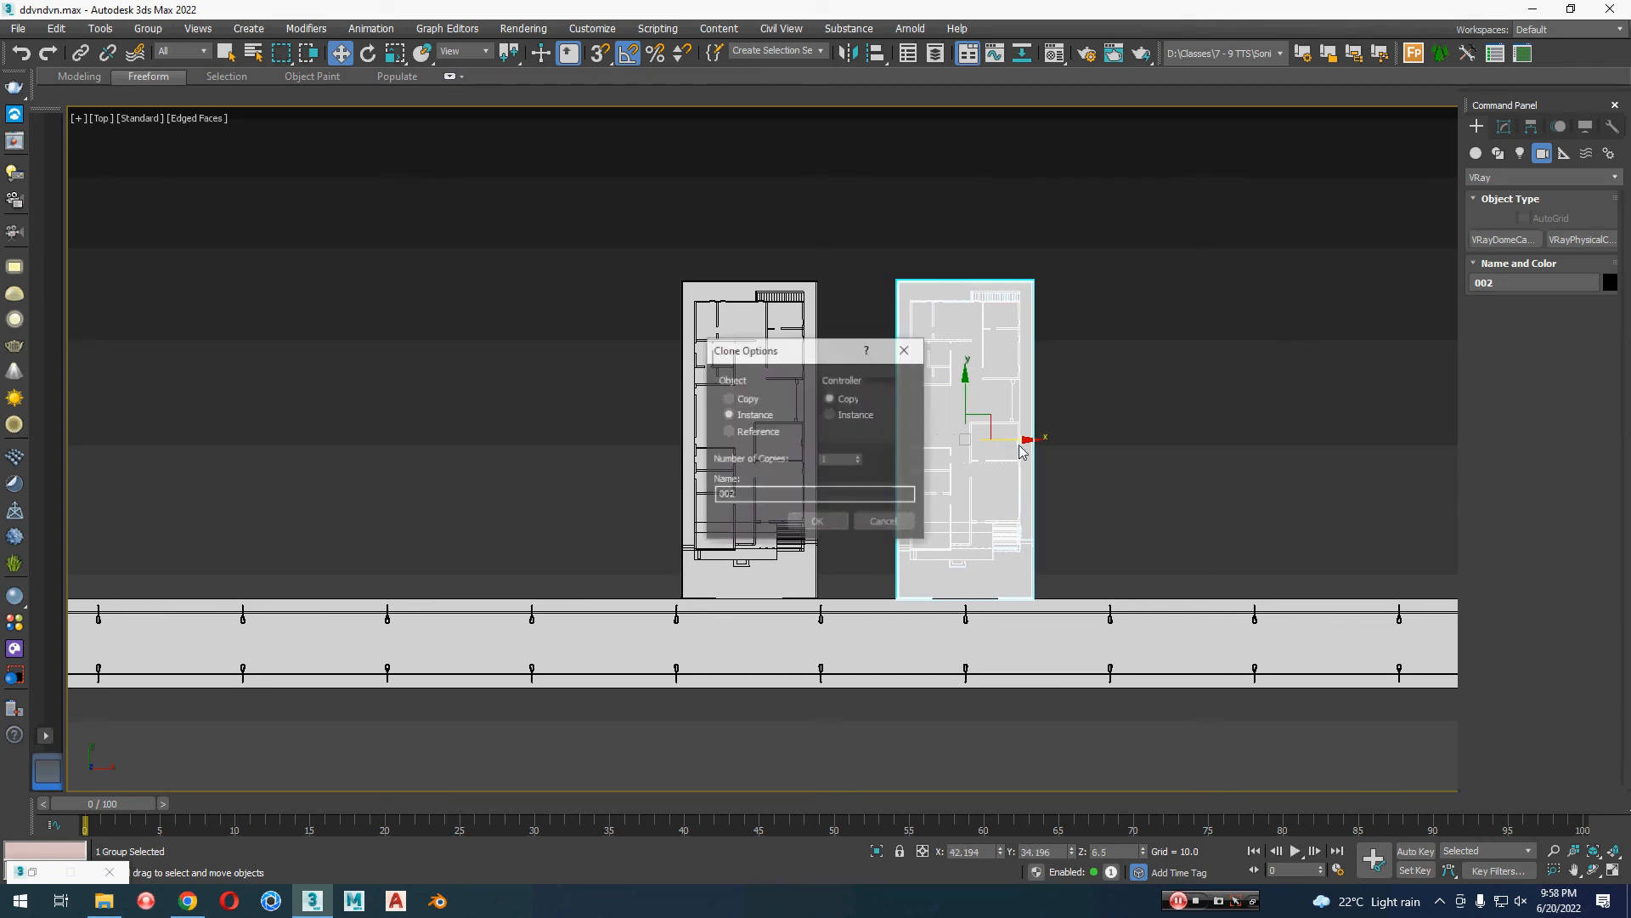
pyautogui.click(859, 457)
pyautogui.click(859, 458)
pyautogui.click(829, 521)
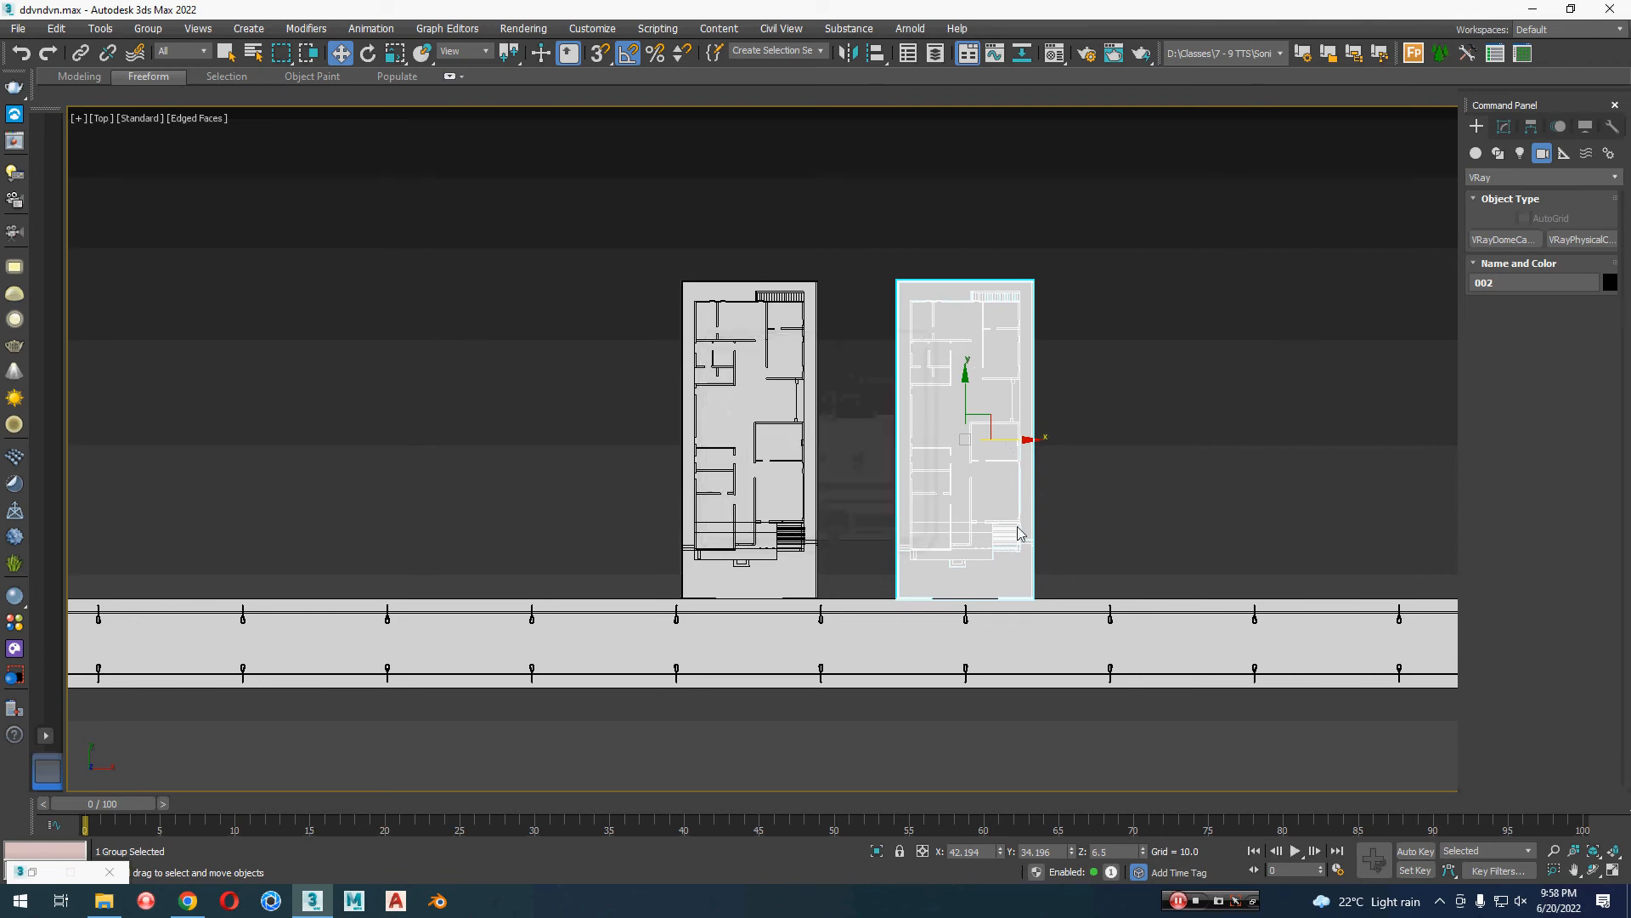
# Step: Show the viewport statistics and clone the five copied houses along negative X as instances on the other side of the original house
pyautogui.scroll(-4, 1101, 549)
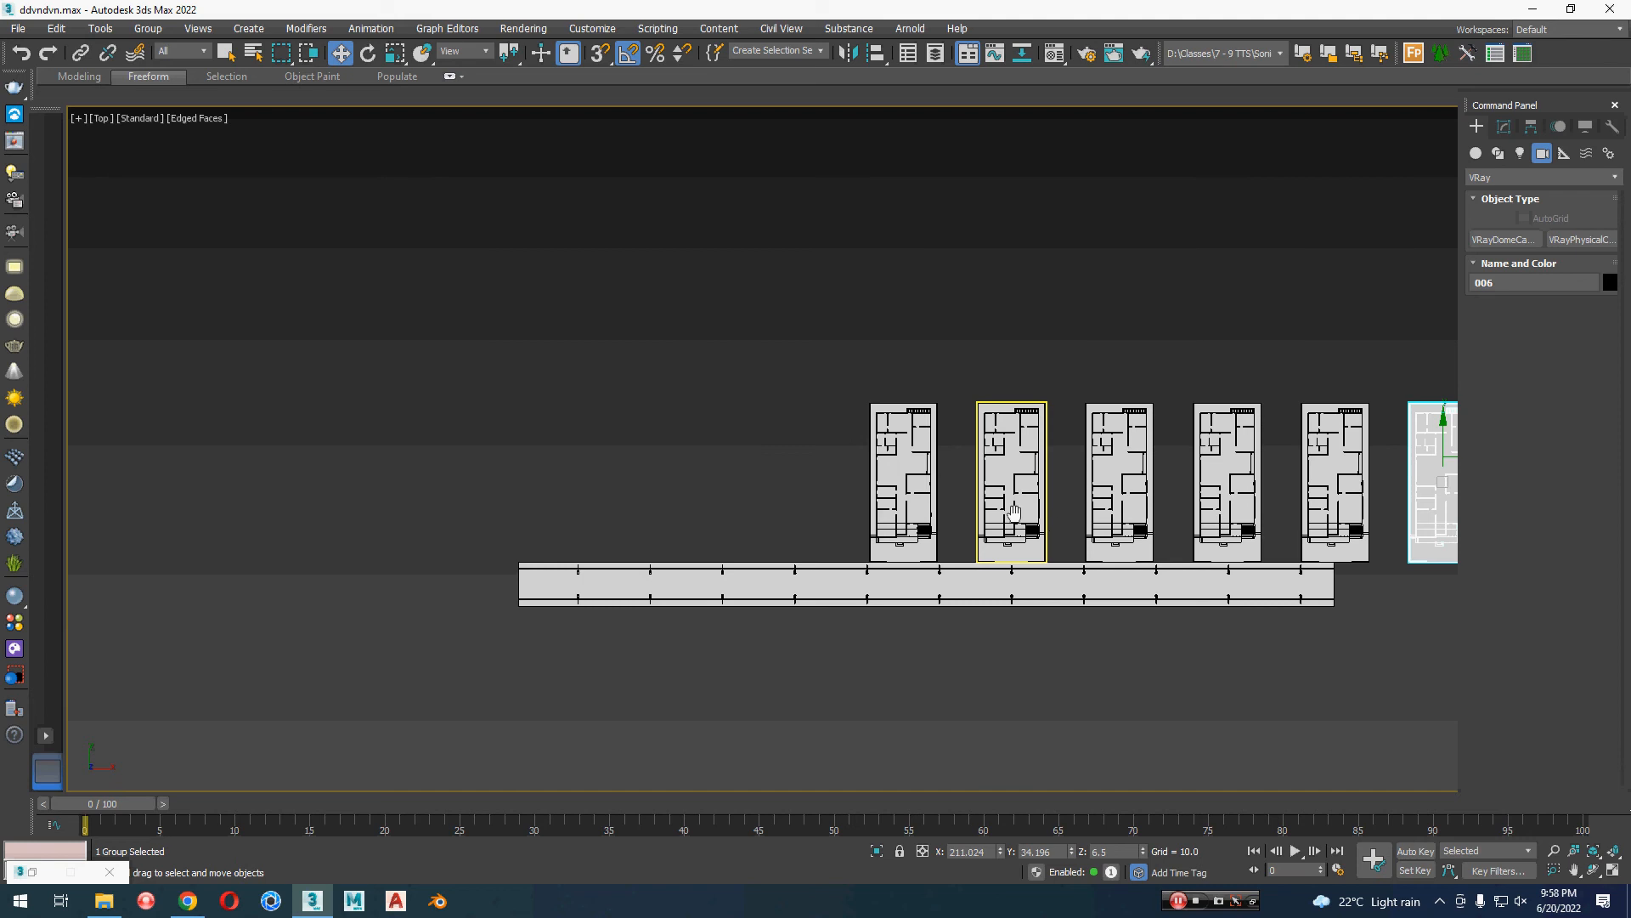
pyautogui.moveTo(1048, 513); pyautogui.dragTo(884, 496, button='middle')
pyautogui.click(1076, 683)
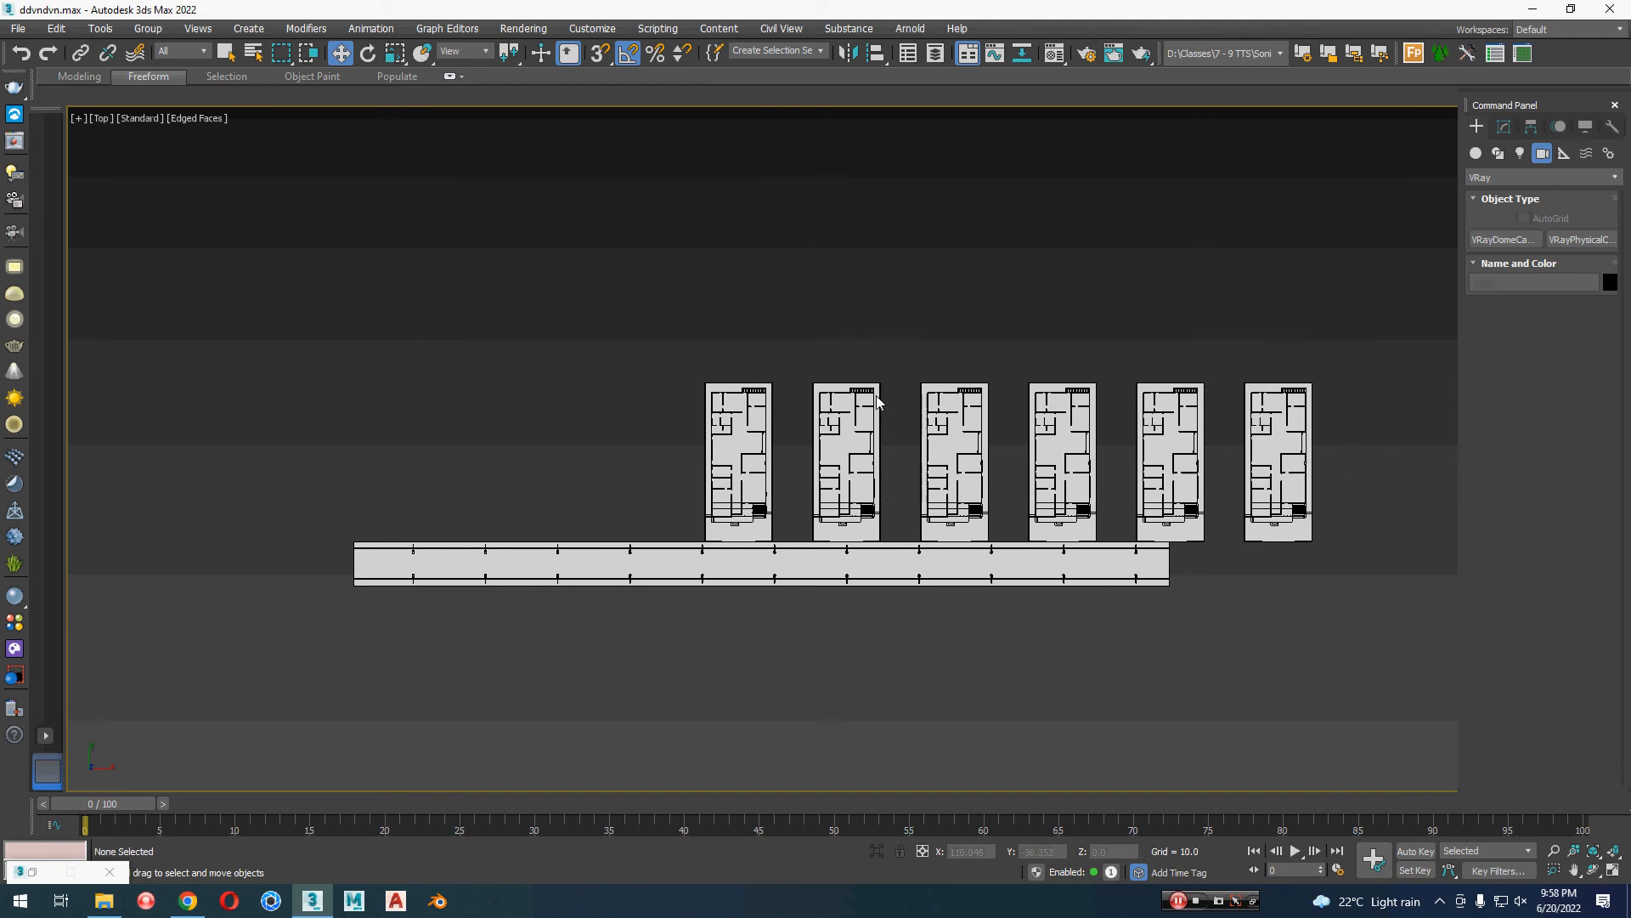
pyautogui.moveTo(1321, 322); pyautogui.dragTo(940, 469)
pyautogui.press('7')
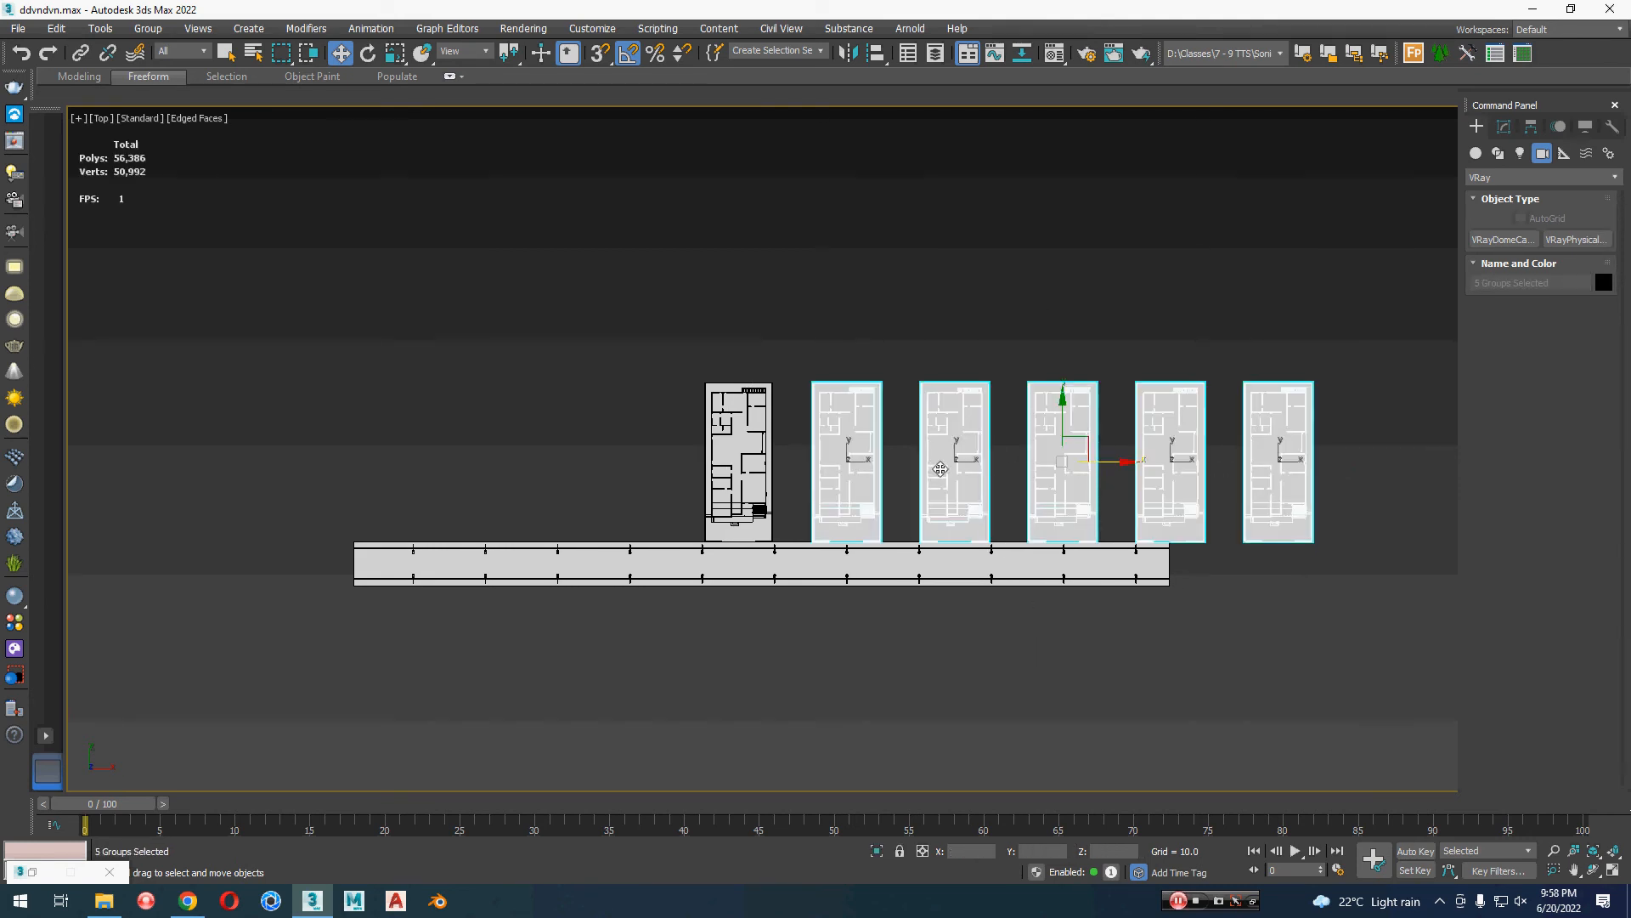
pyautogui.moveTo(1005, 508); pyautogui.dragTo(1058, 539, button='middle')
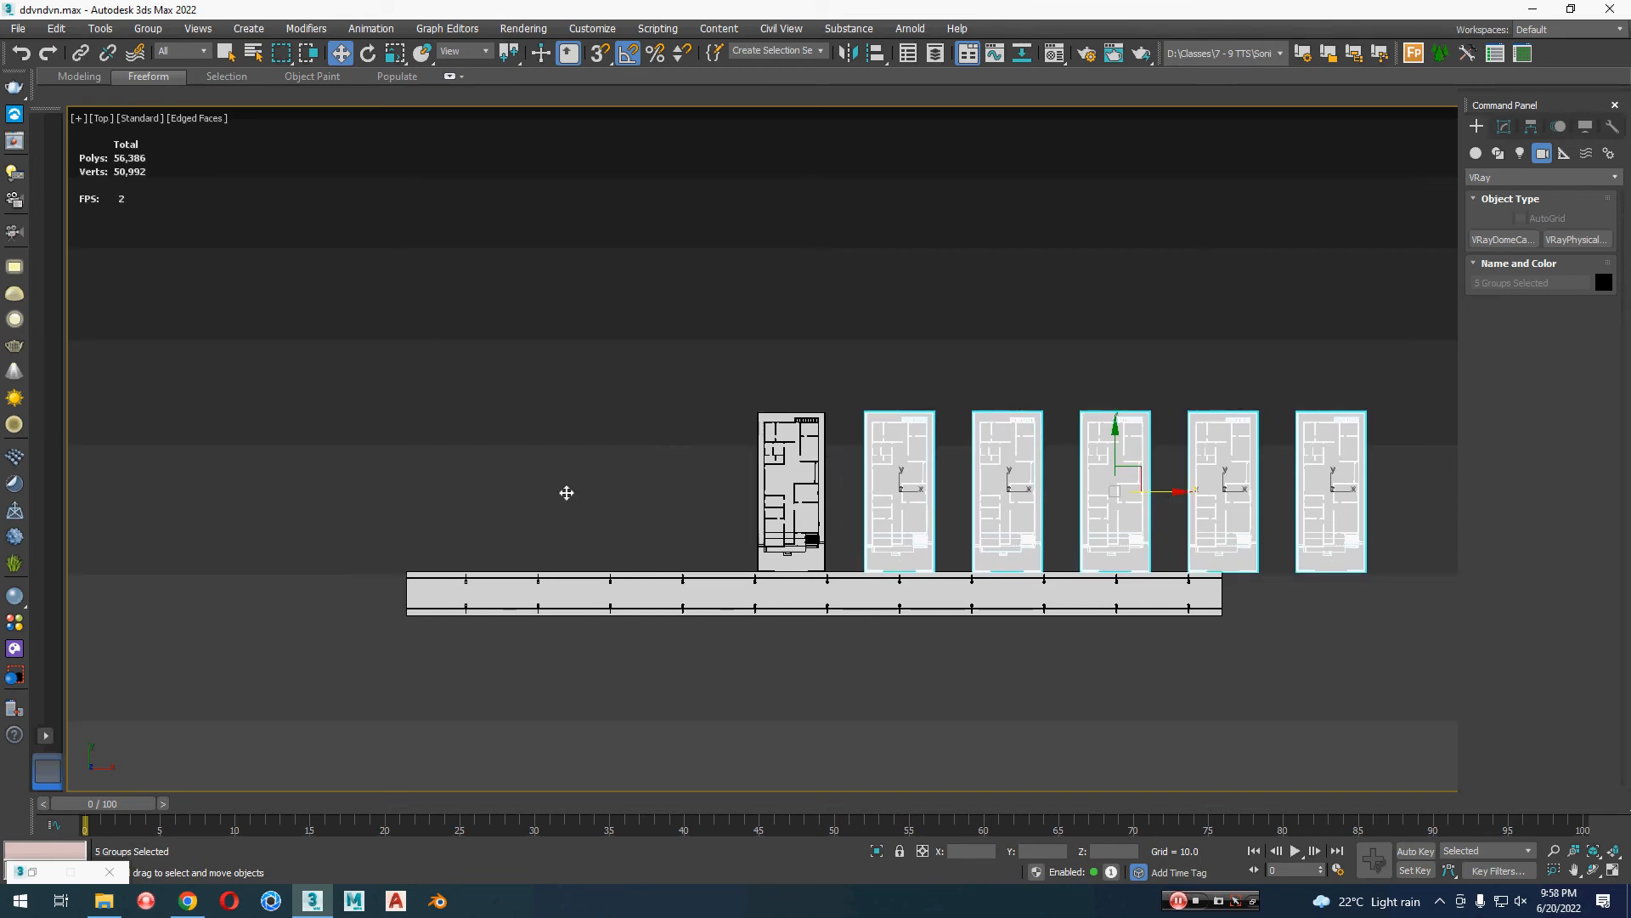
pyautogui.moveTo(557, 492)
pyautogui.keyDown('shift'); pyautogui.mouseDown()
pyautogui.moveTo(497, 502)
pyautogui.moveTo(526, 506)
pyautogui.mouseUp(); pyautogui.keyUp('shift')
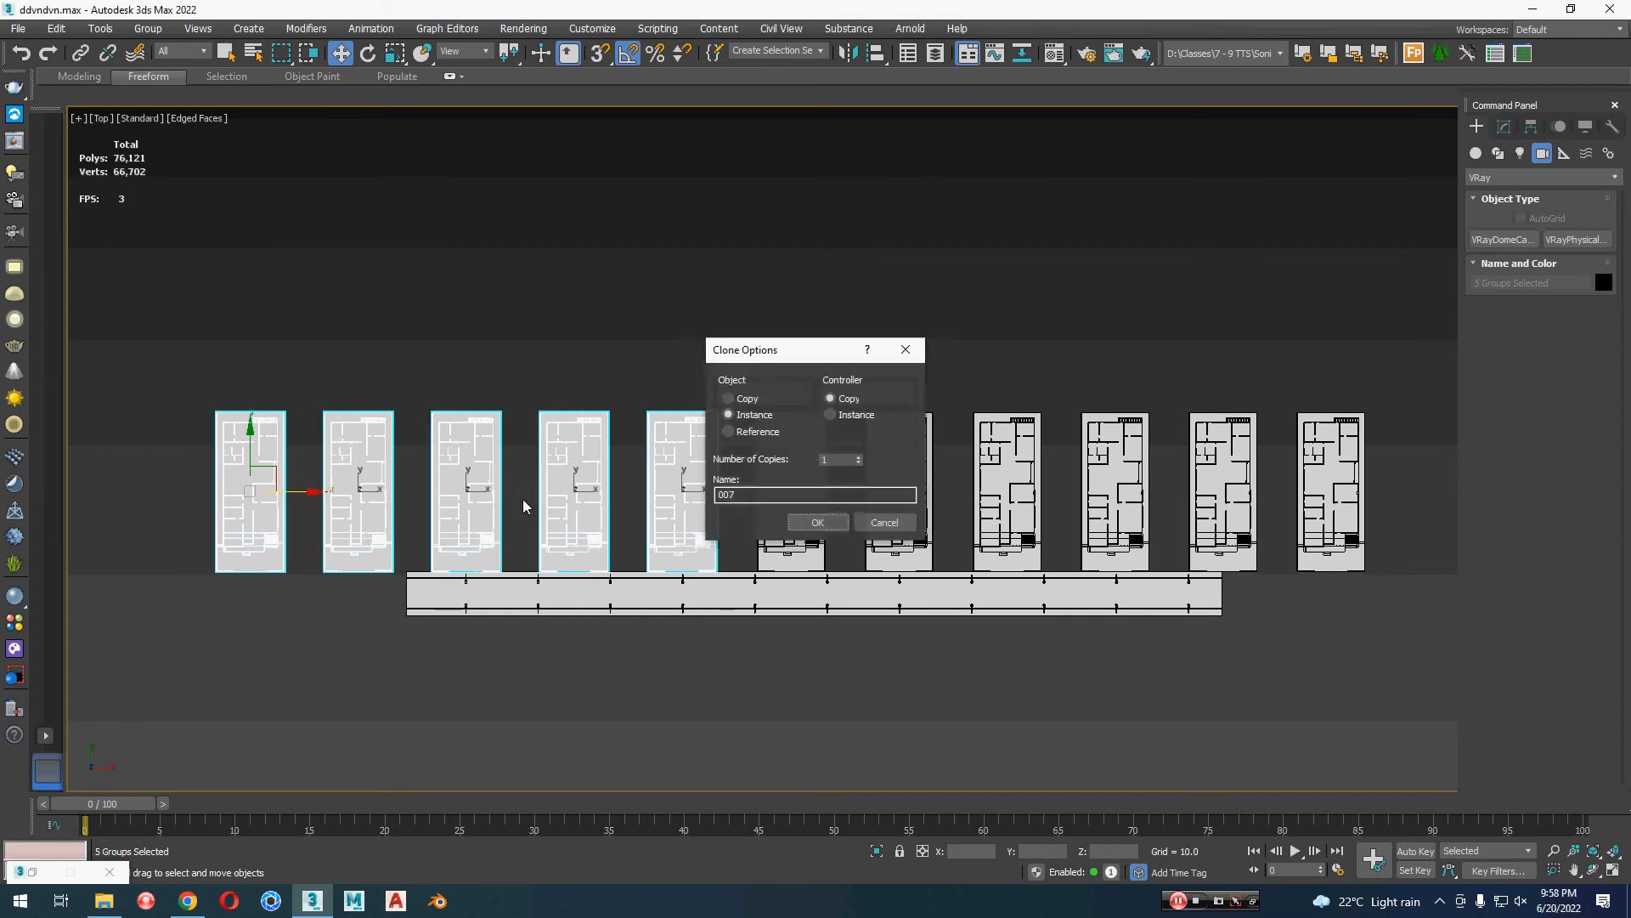
pyautogui.click(833, 517)
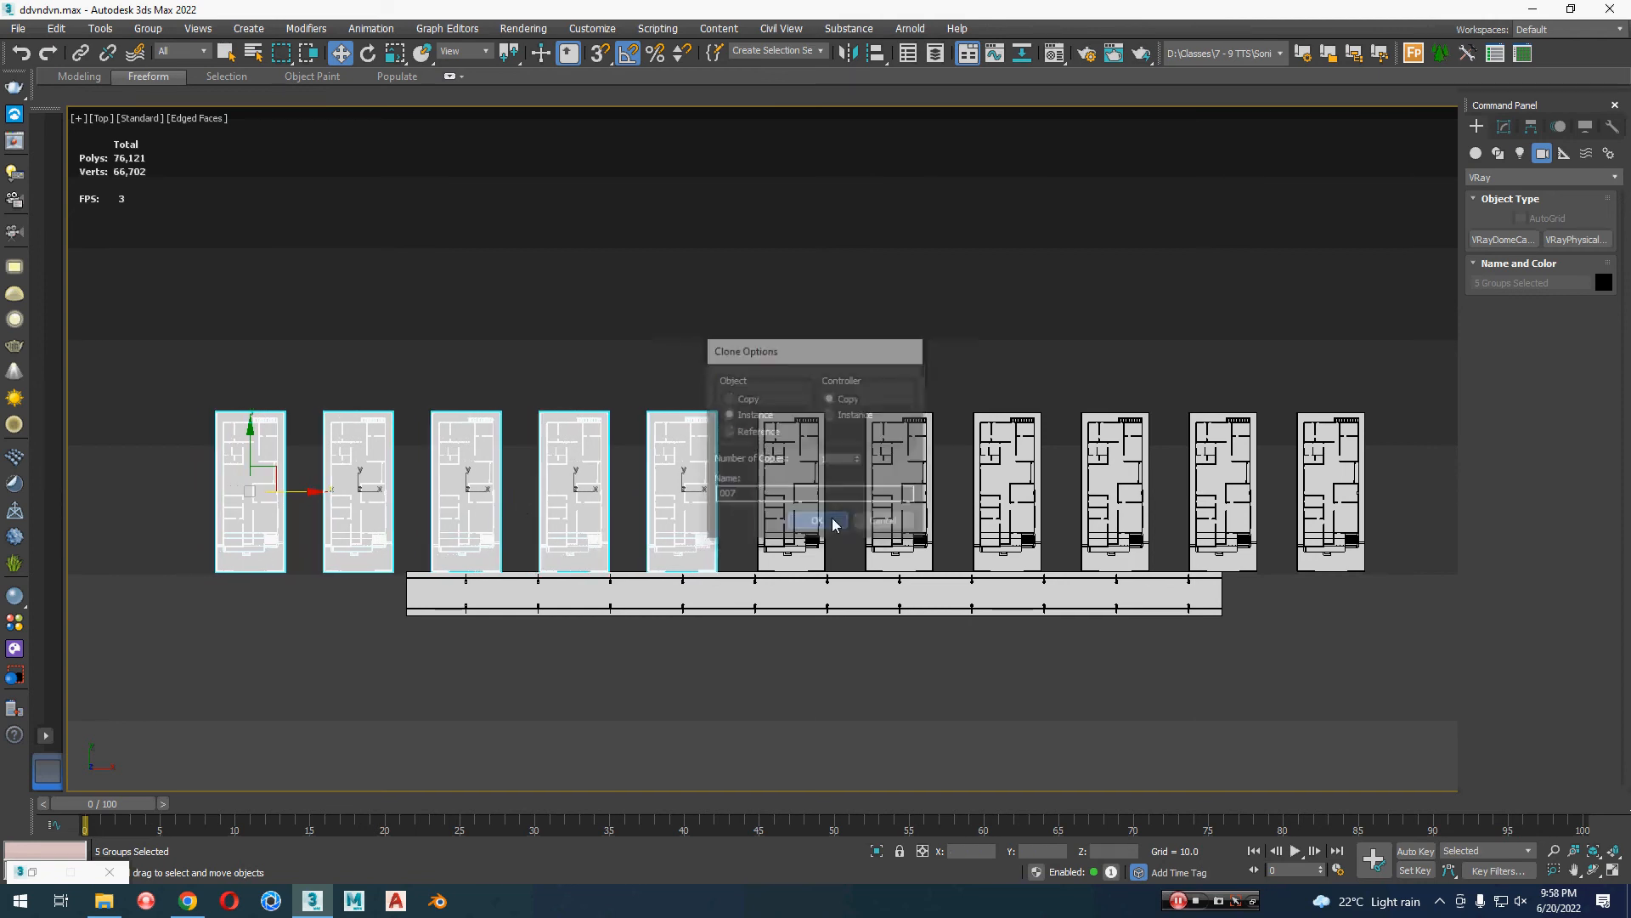
pyautogui.click(957, 742)
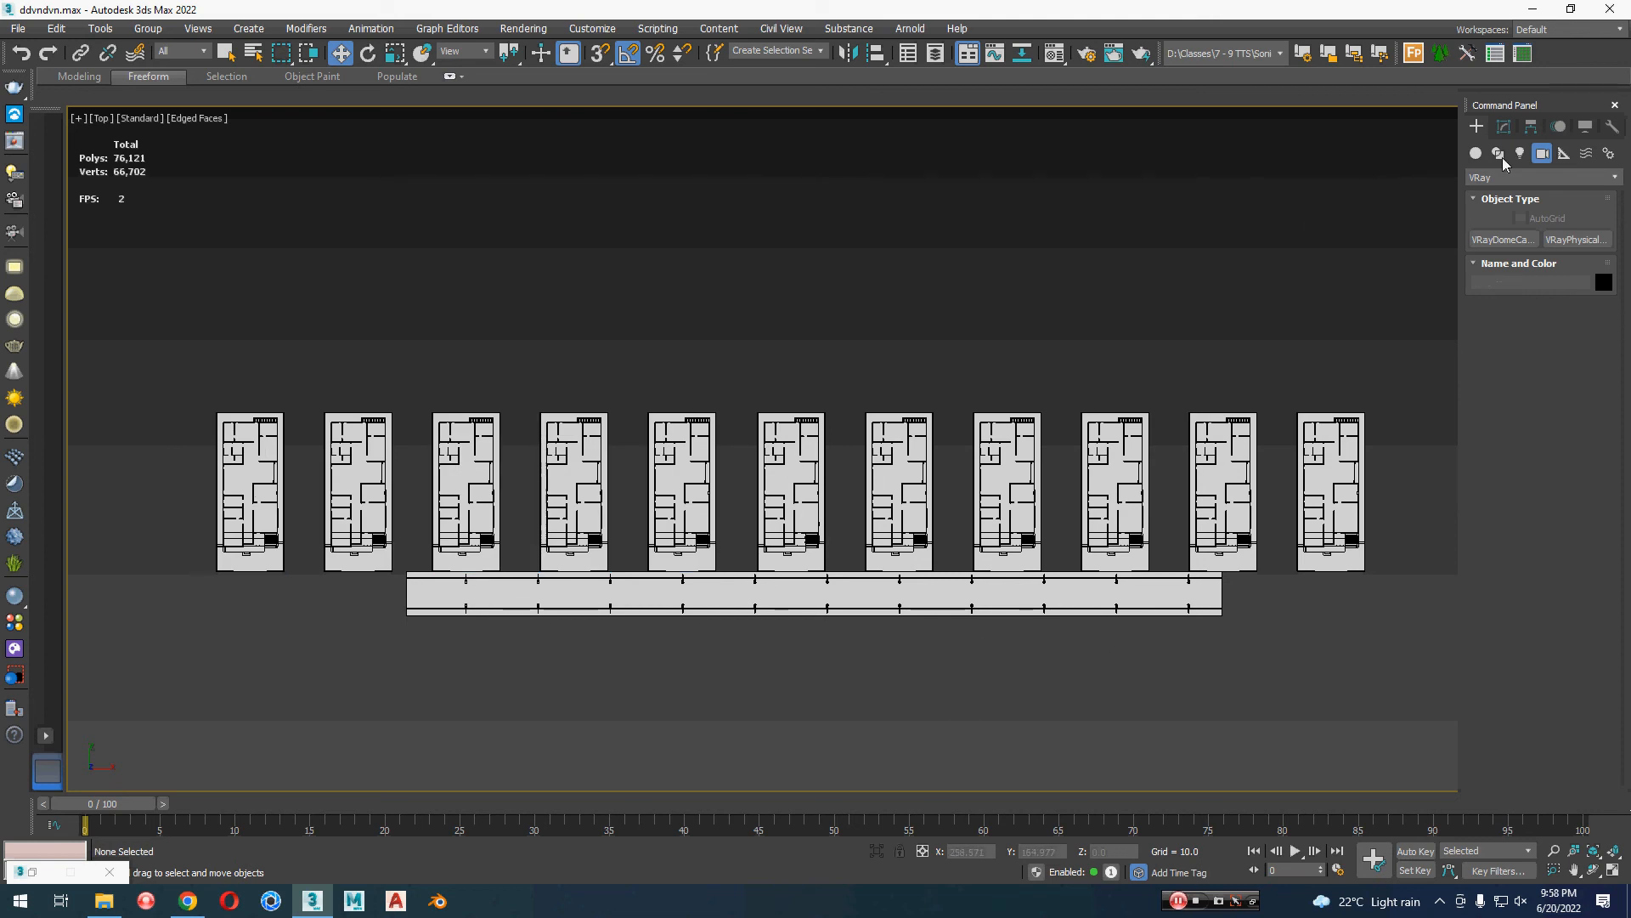
# Step: Create a VRayPhysicalCamera in the top view beyond the road's positive X end, aimed at the middle house, and reframe the view through it
pyautogui.click(1572, 243)
pyautogui.moveTo(1372, 635); pyautogui.dragTo(1378, 556)
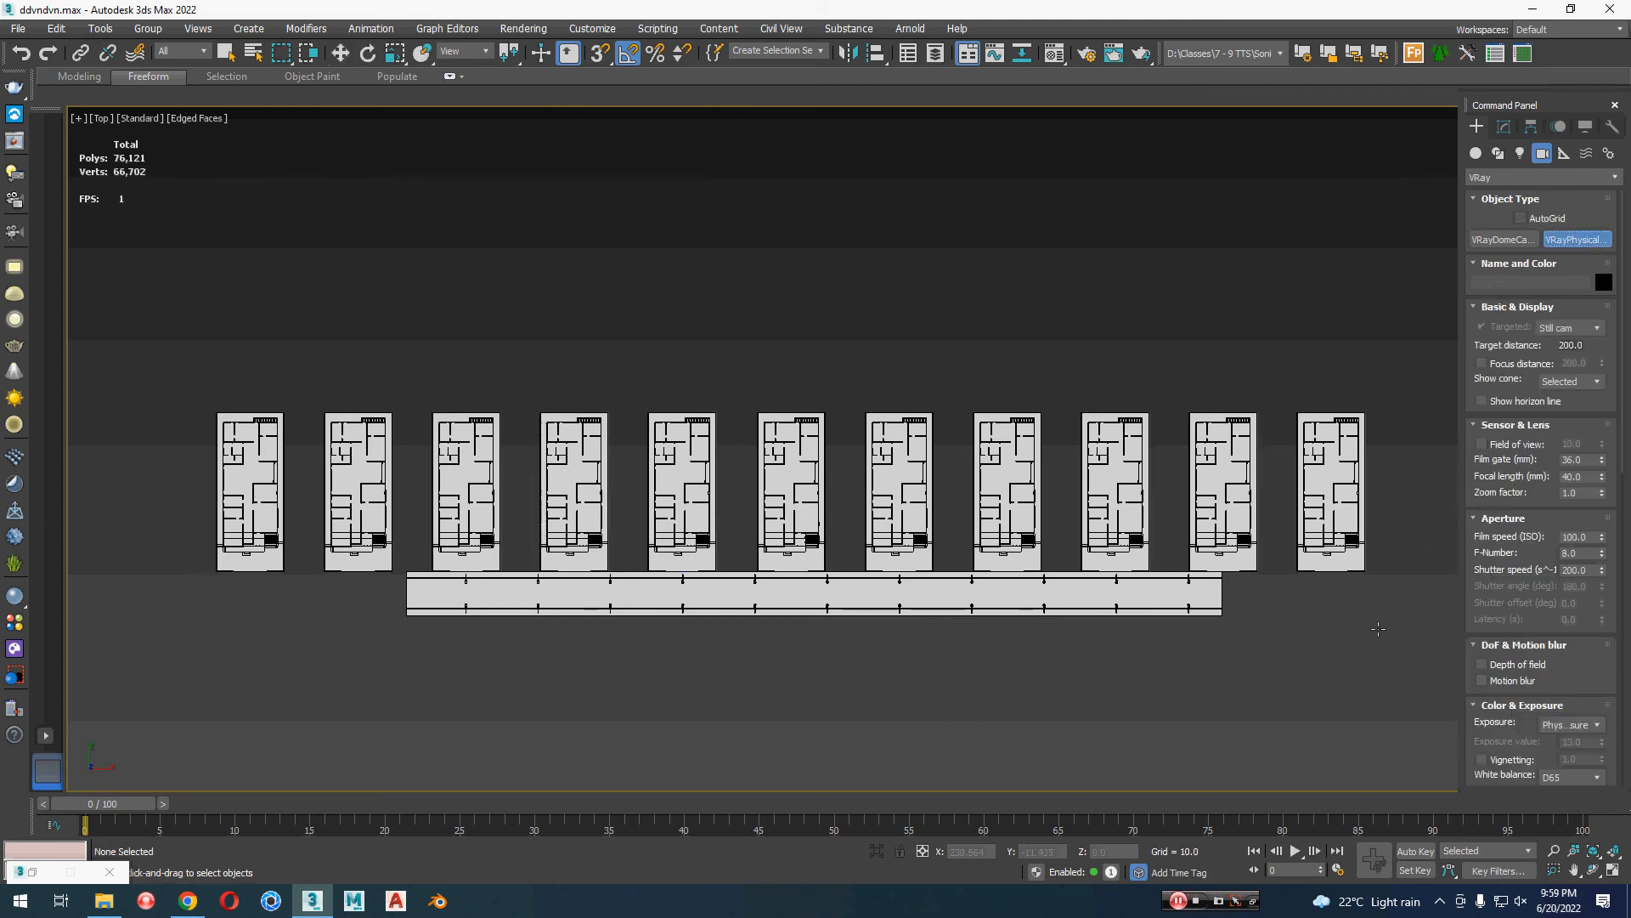
pyautogui.moveTo(1260, 617); pyautogui.dragTo(790, 493)
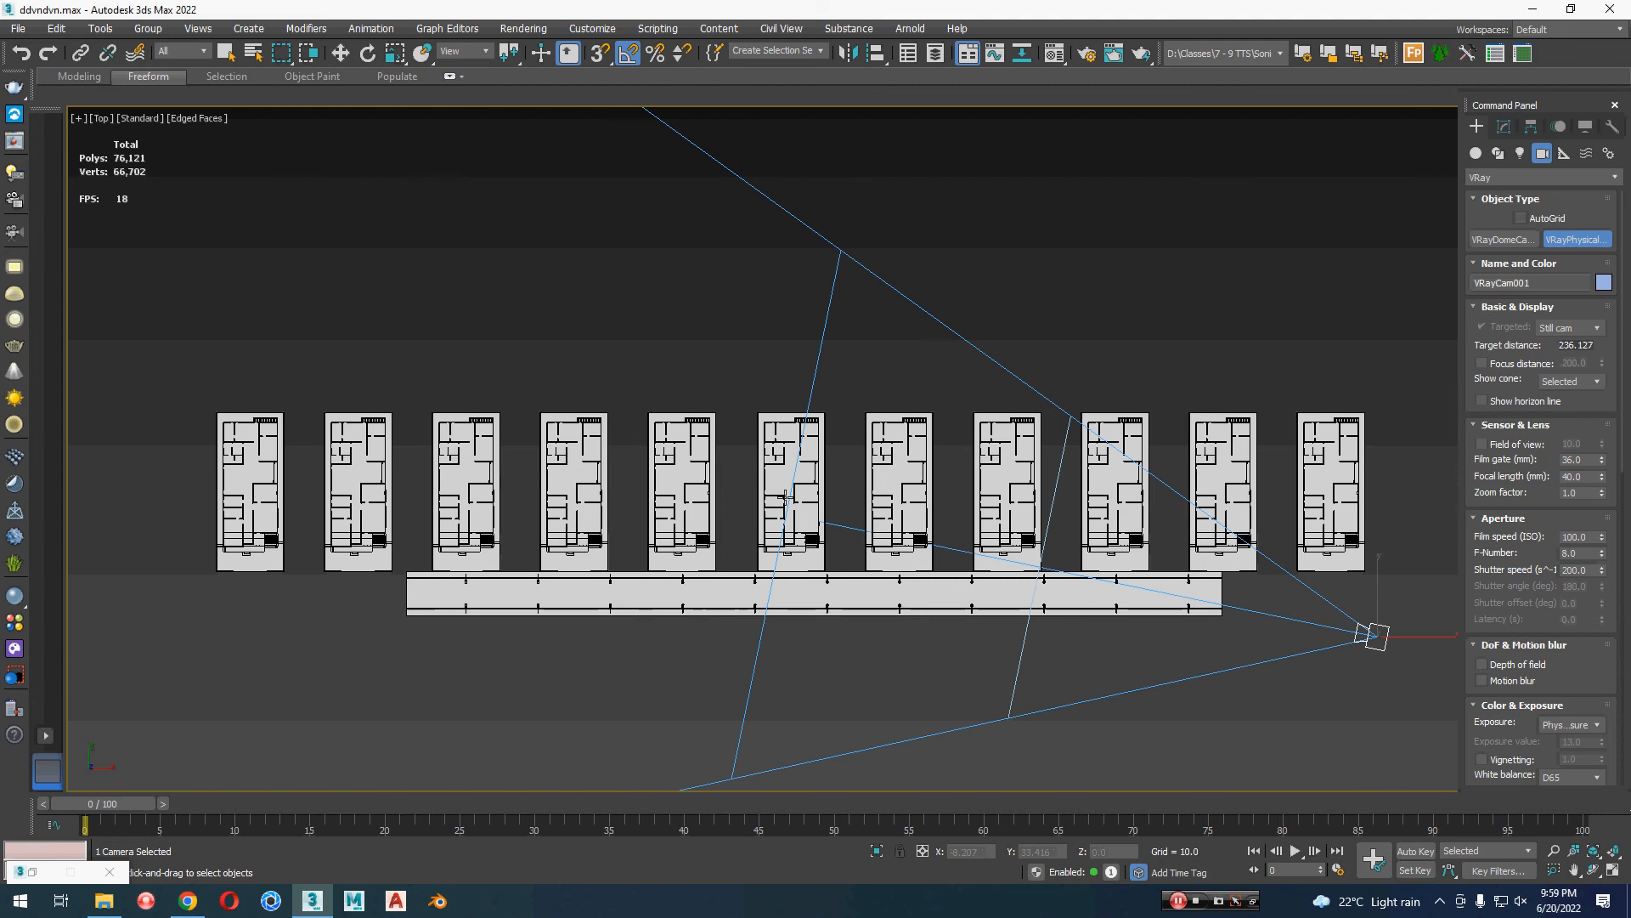
pyautogui.press('c')
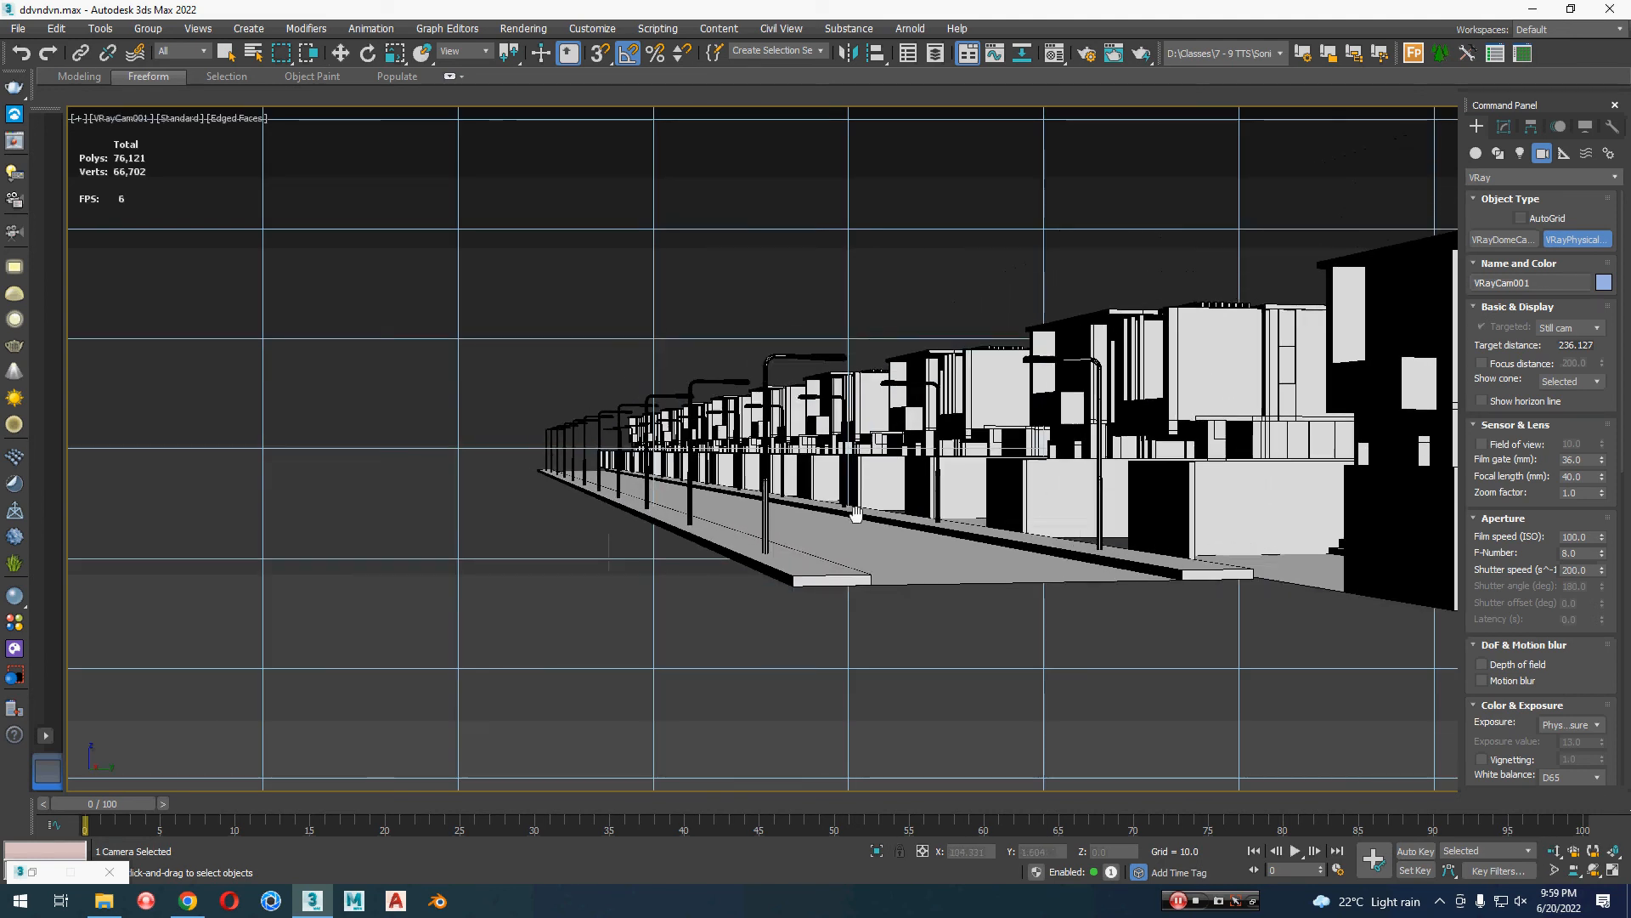
pyautogui.keyDown('alt'); pyautogui.moveTo(855, 536); pyautogui.dragTo(762, 541, button='middle'); pyautogui.keyUp('alt')
pyautogui.press('w')
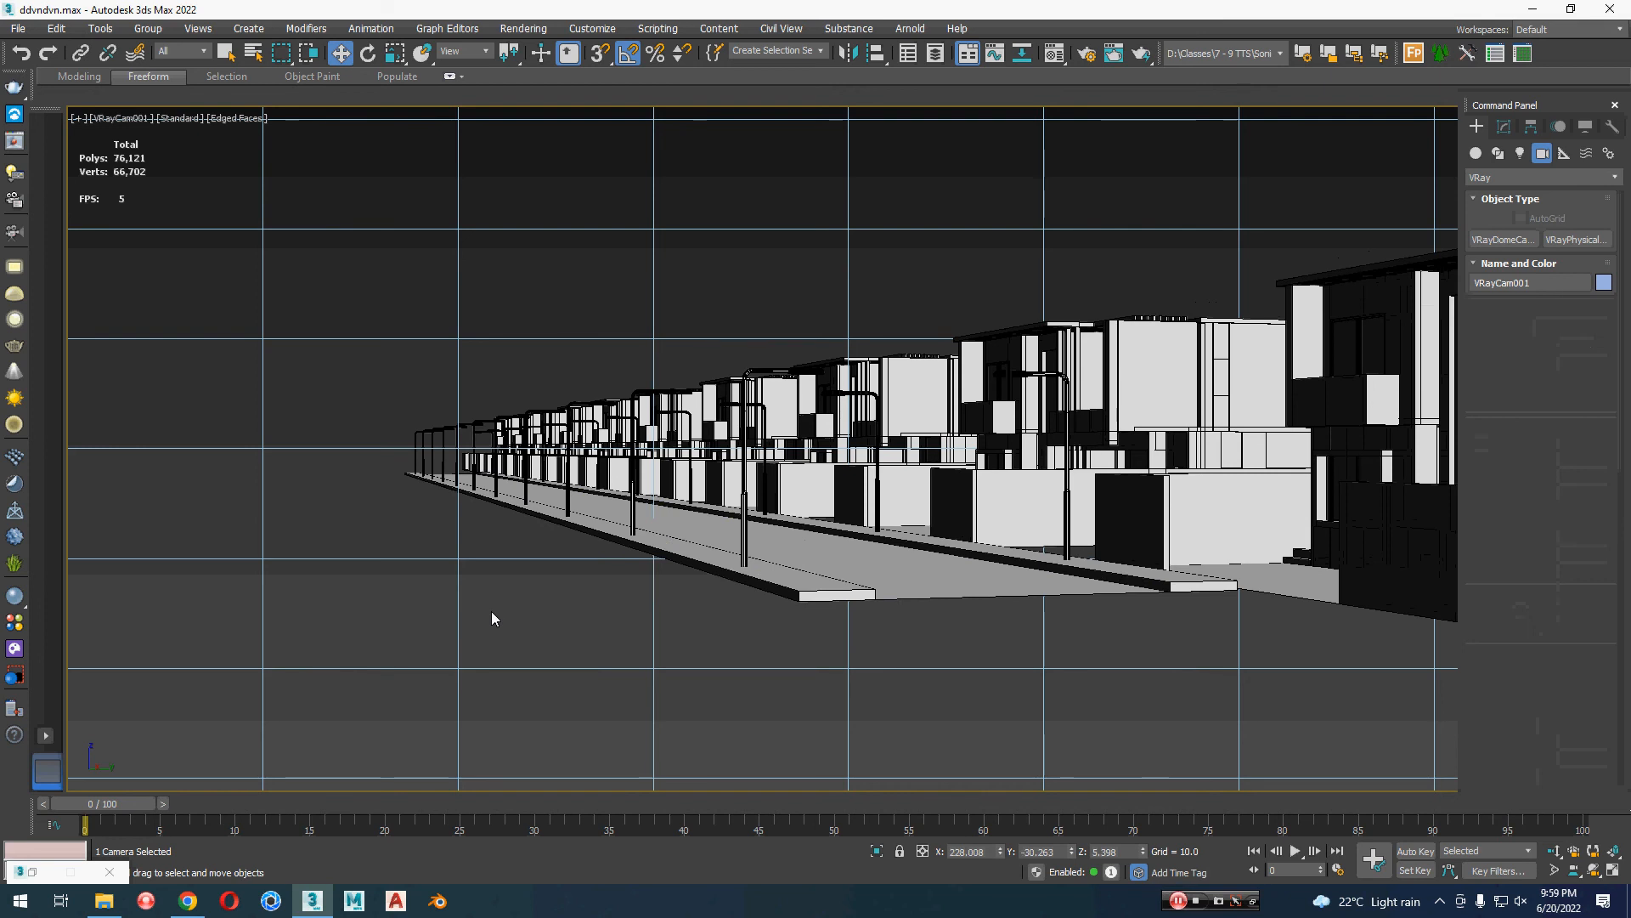
# Step: Create a second VRayPhysicalCamera in the top view from across the road, aimed at the middle houses, and orbit its view to a low angle
pyautogui.press('t')
pyautogui.click(662, 540)
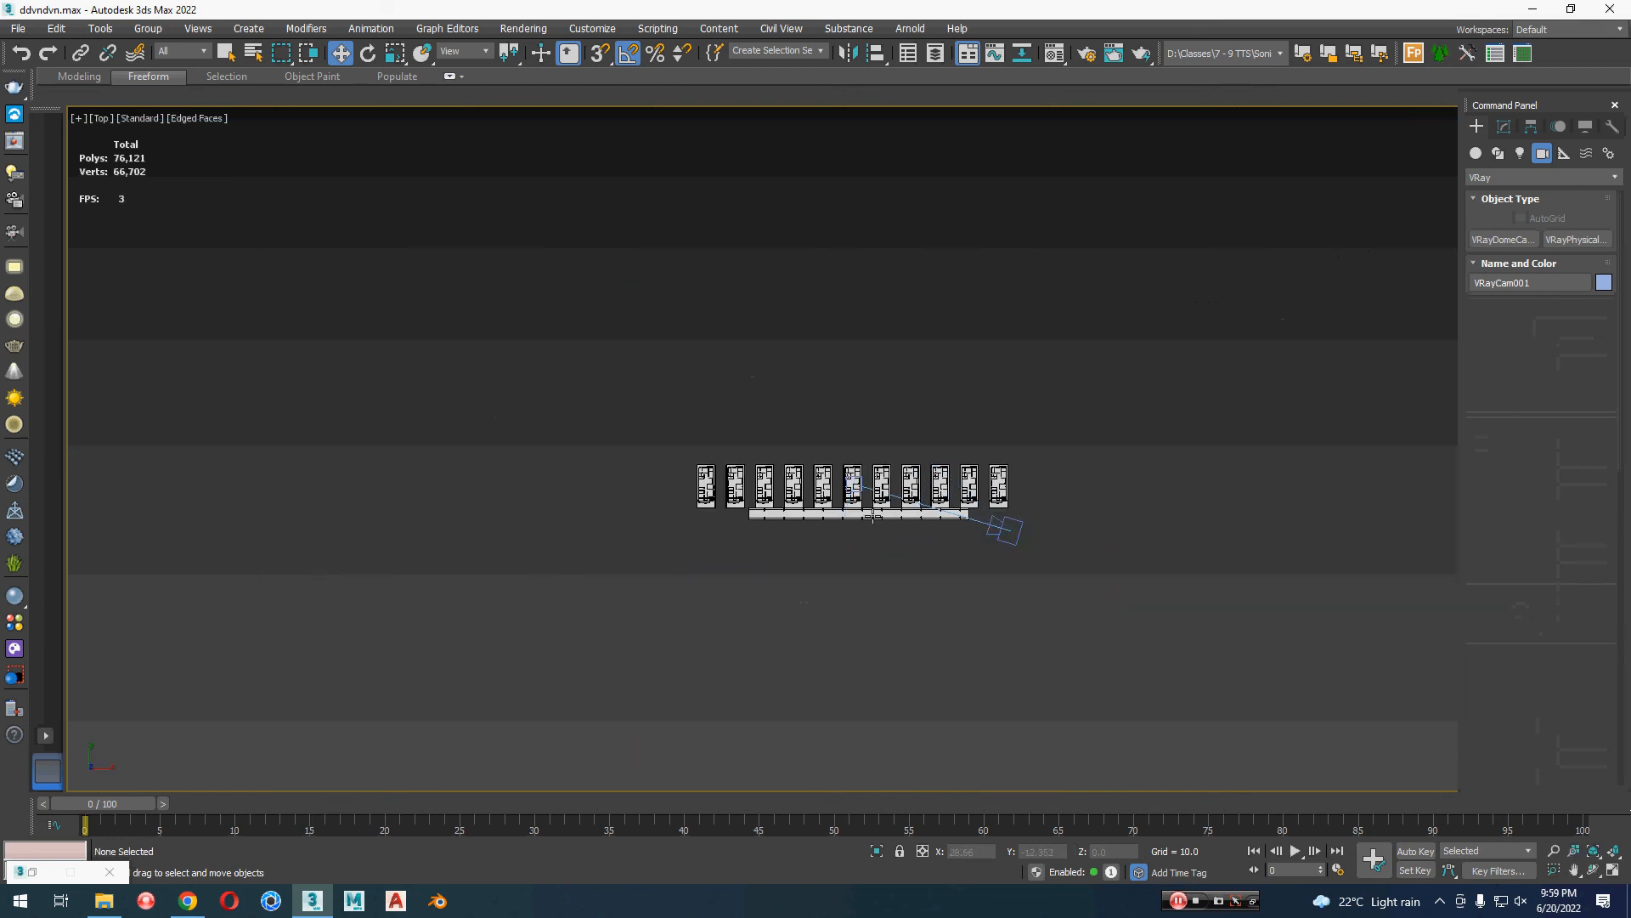
pyautogui.scroll(5, 884, 510)
pyautogui.click(1573, 239)
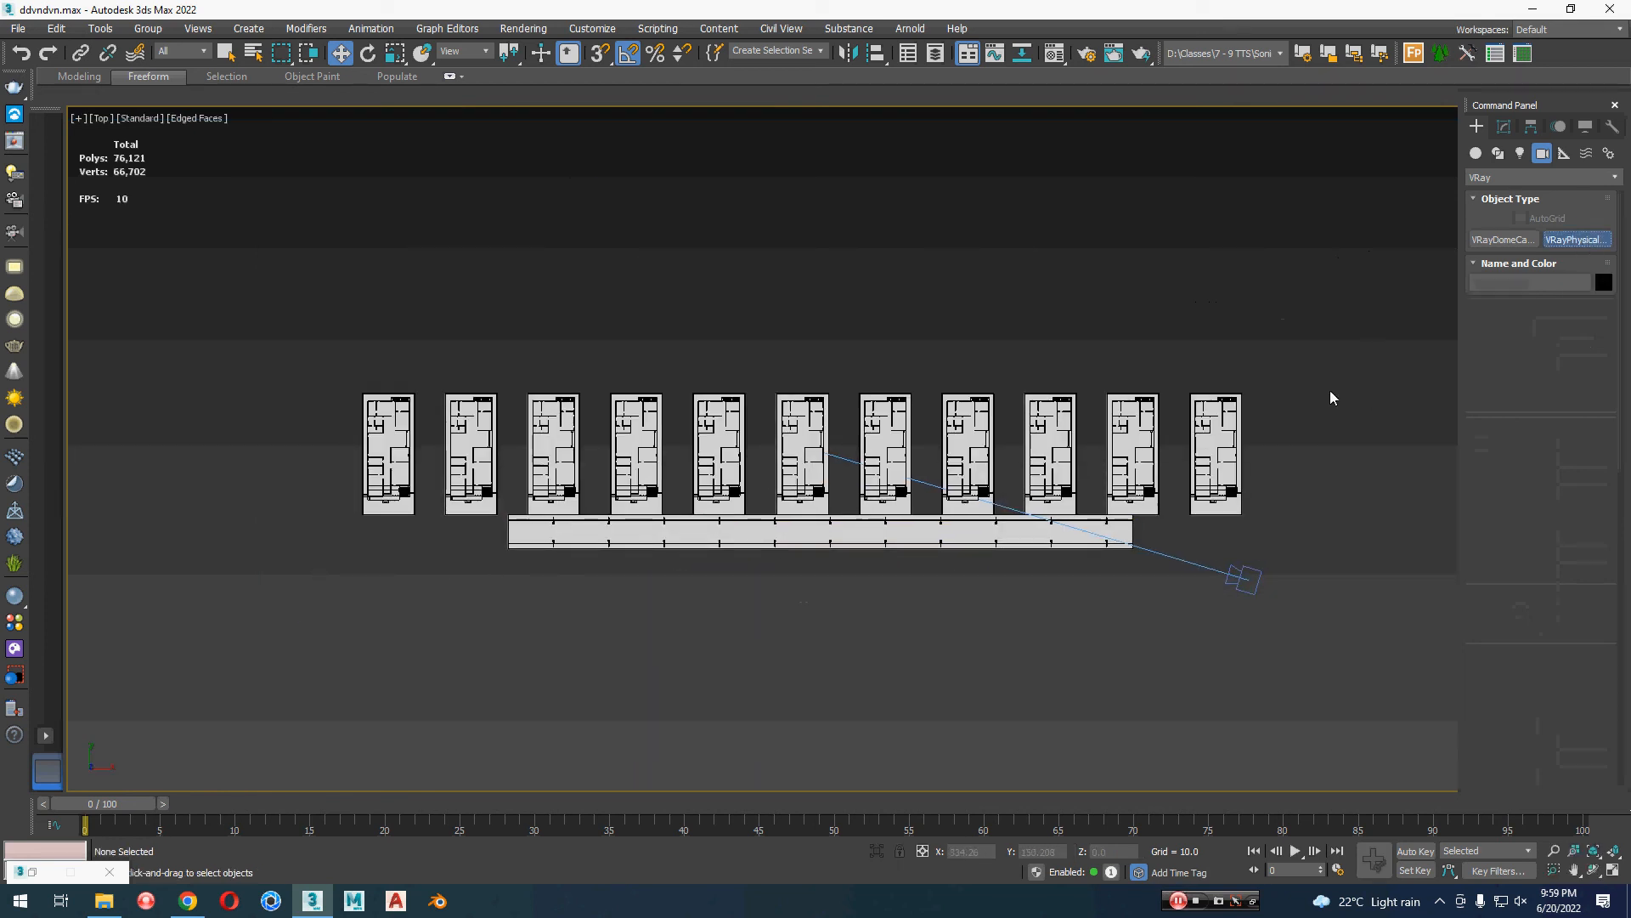
pyautogui.moveTo(936, 752); pyautogui.dragTo(932, 544)
pyautogui.press('c')
pyautogui.moveTo(805, 453); pyautogui.dragTo(865, 608, button='middle')
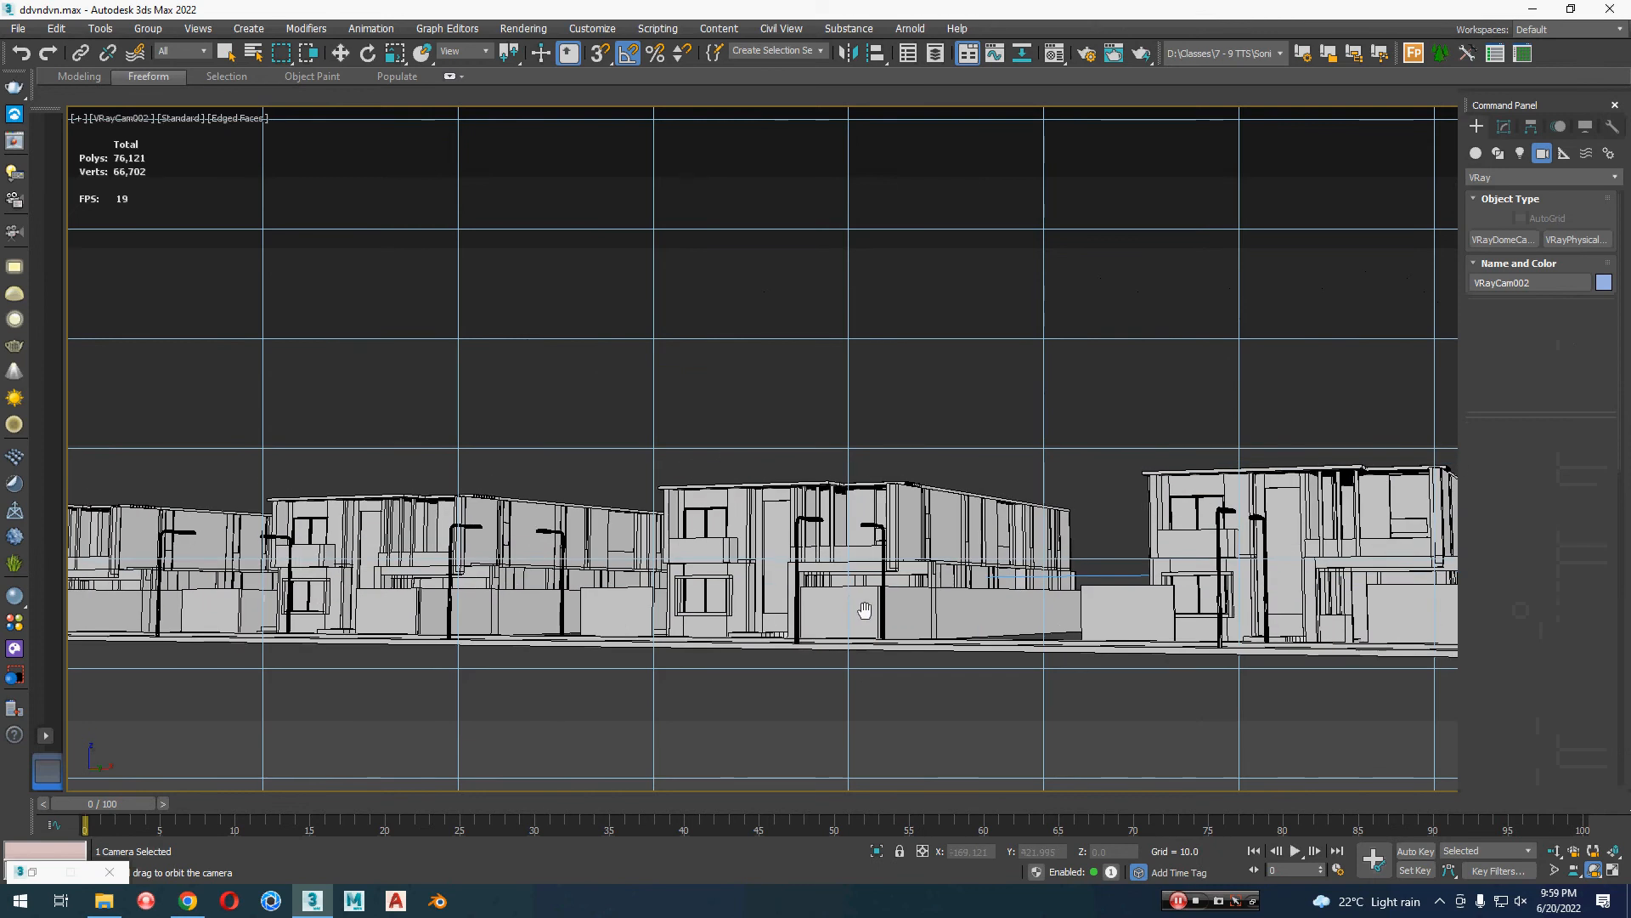
pyautogui.click(1072, 414)
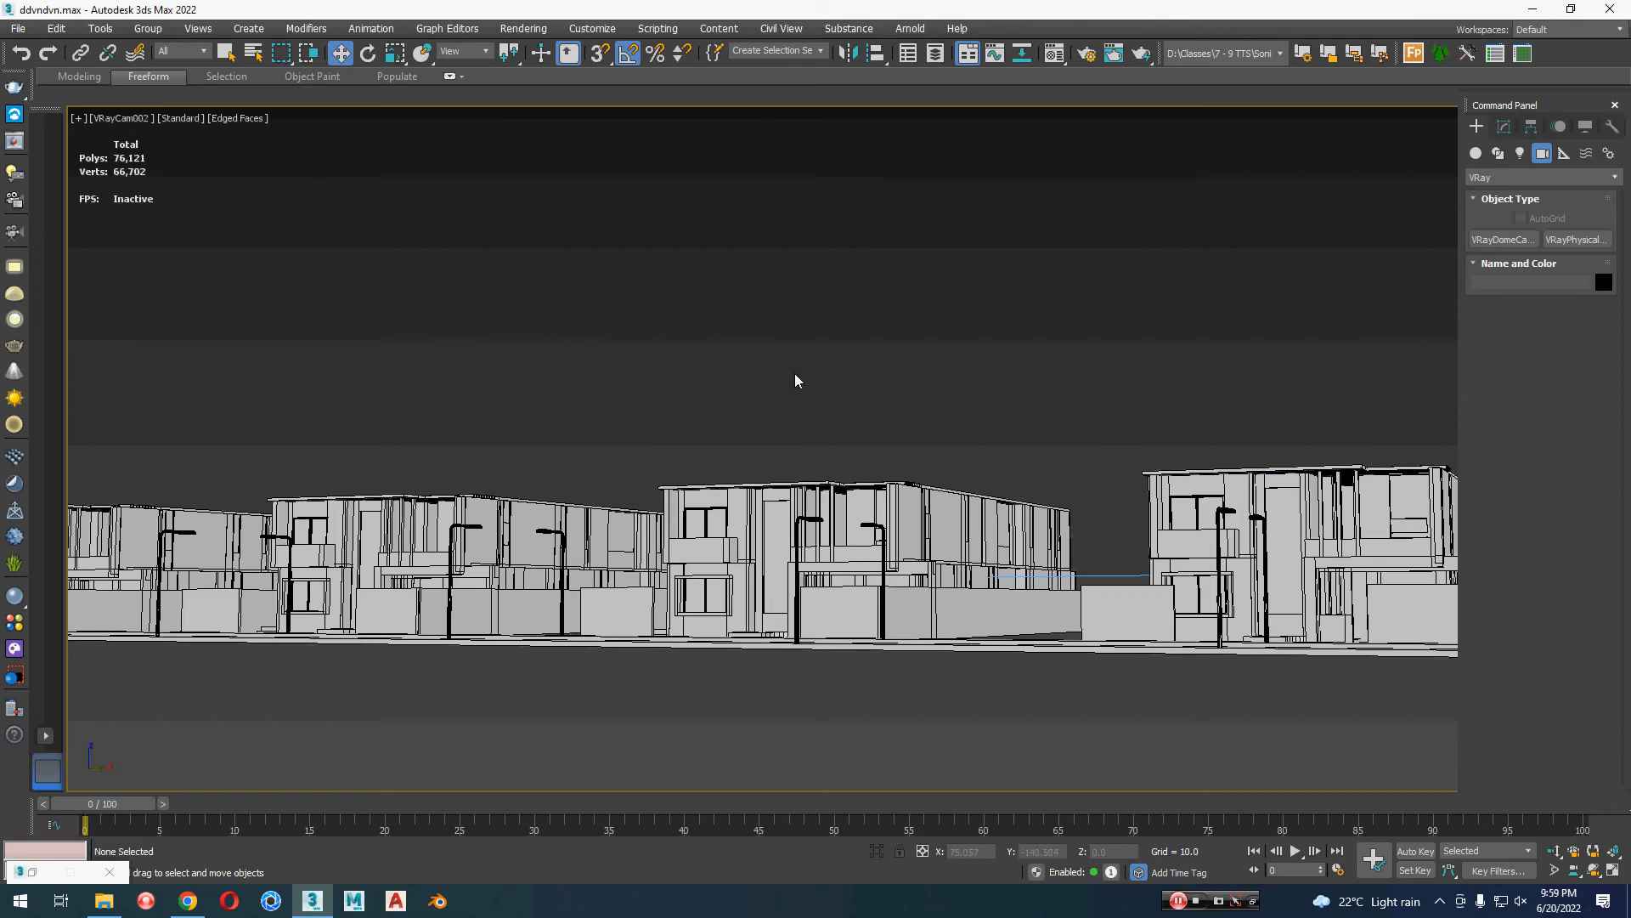
# Step: Select all eleven houses in the top view and clone them along Y as instances on the opposite side of the road
pyautogui.press('t')
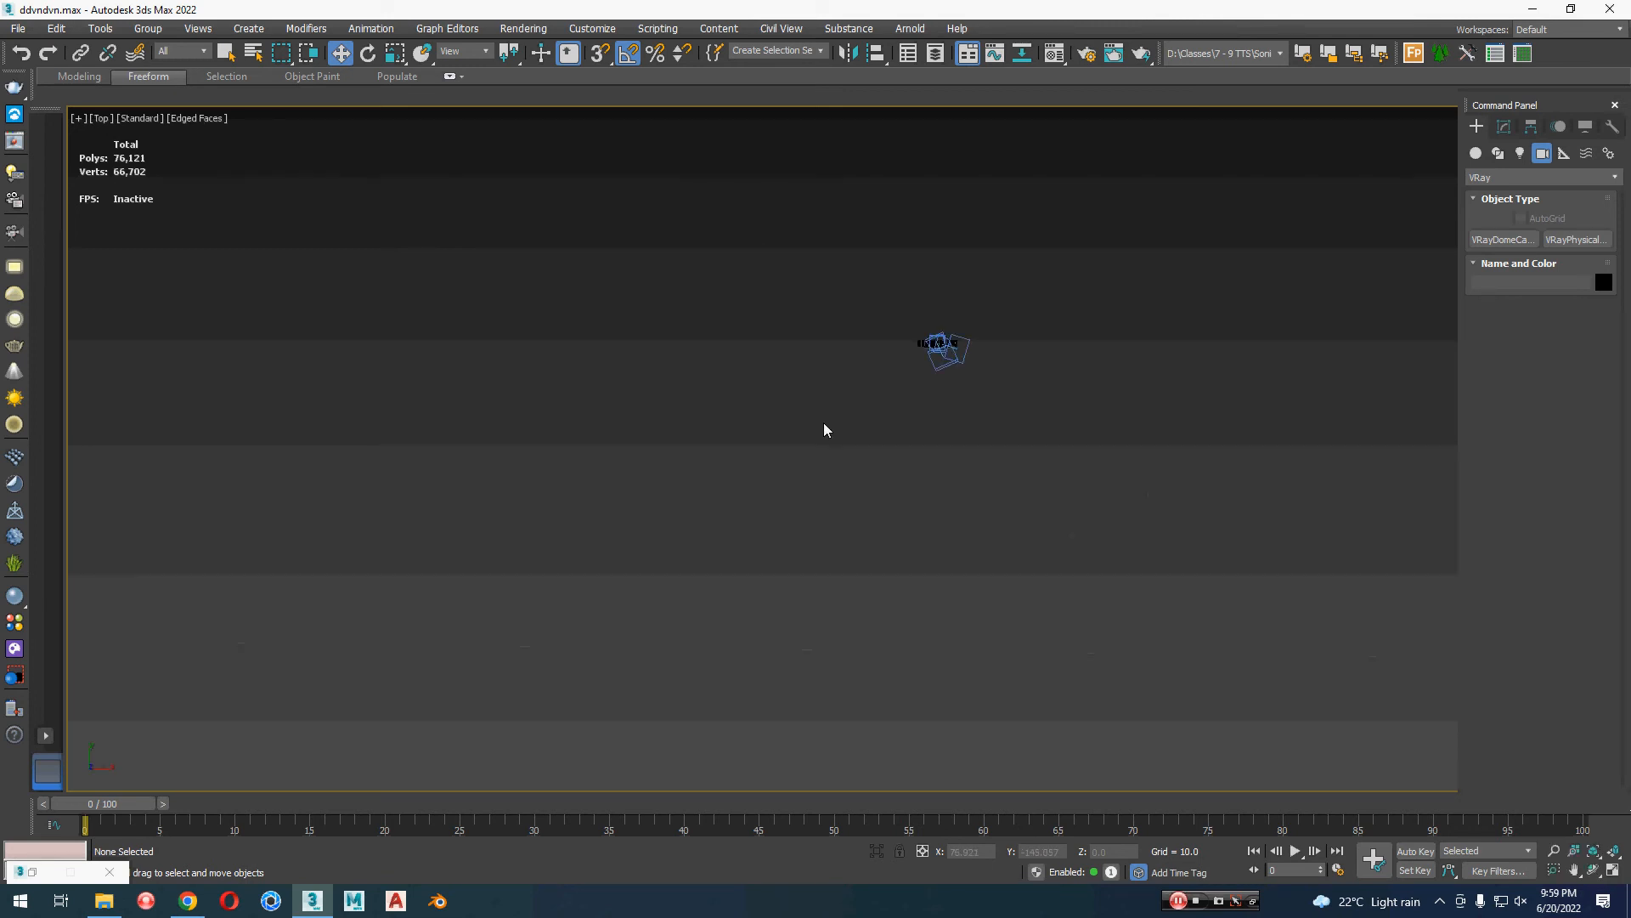
pyautogui.press('z')
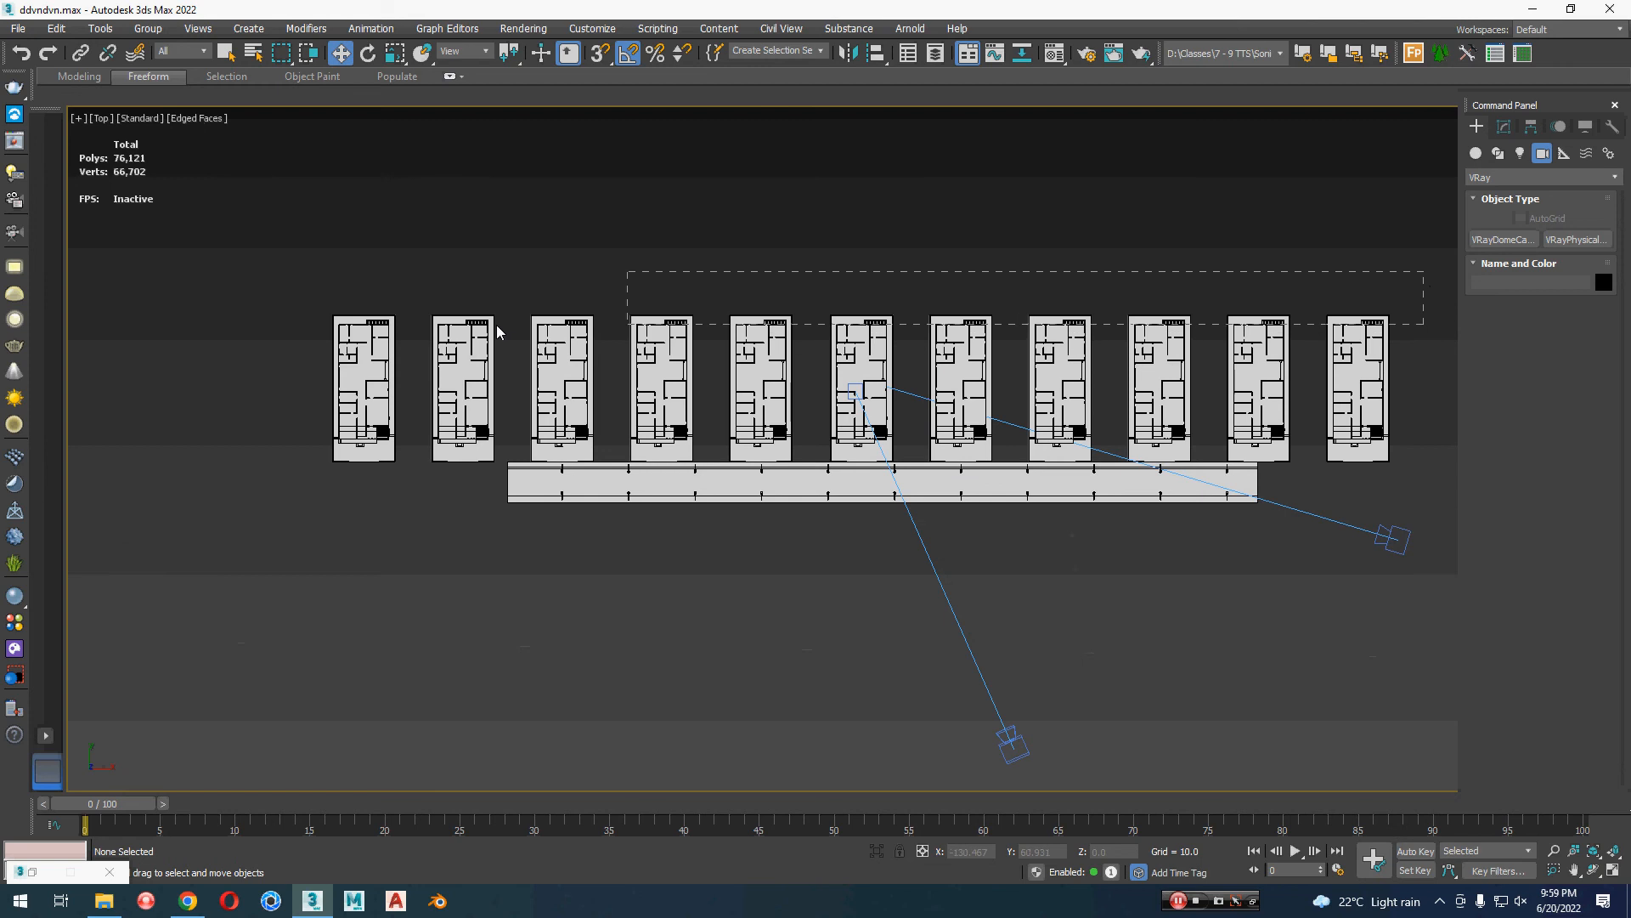
pyautogui.moveTo(847, 441); pyautogui.dragTo(871, 443)
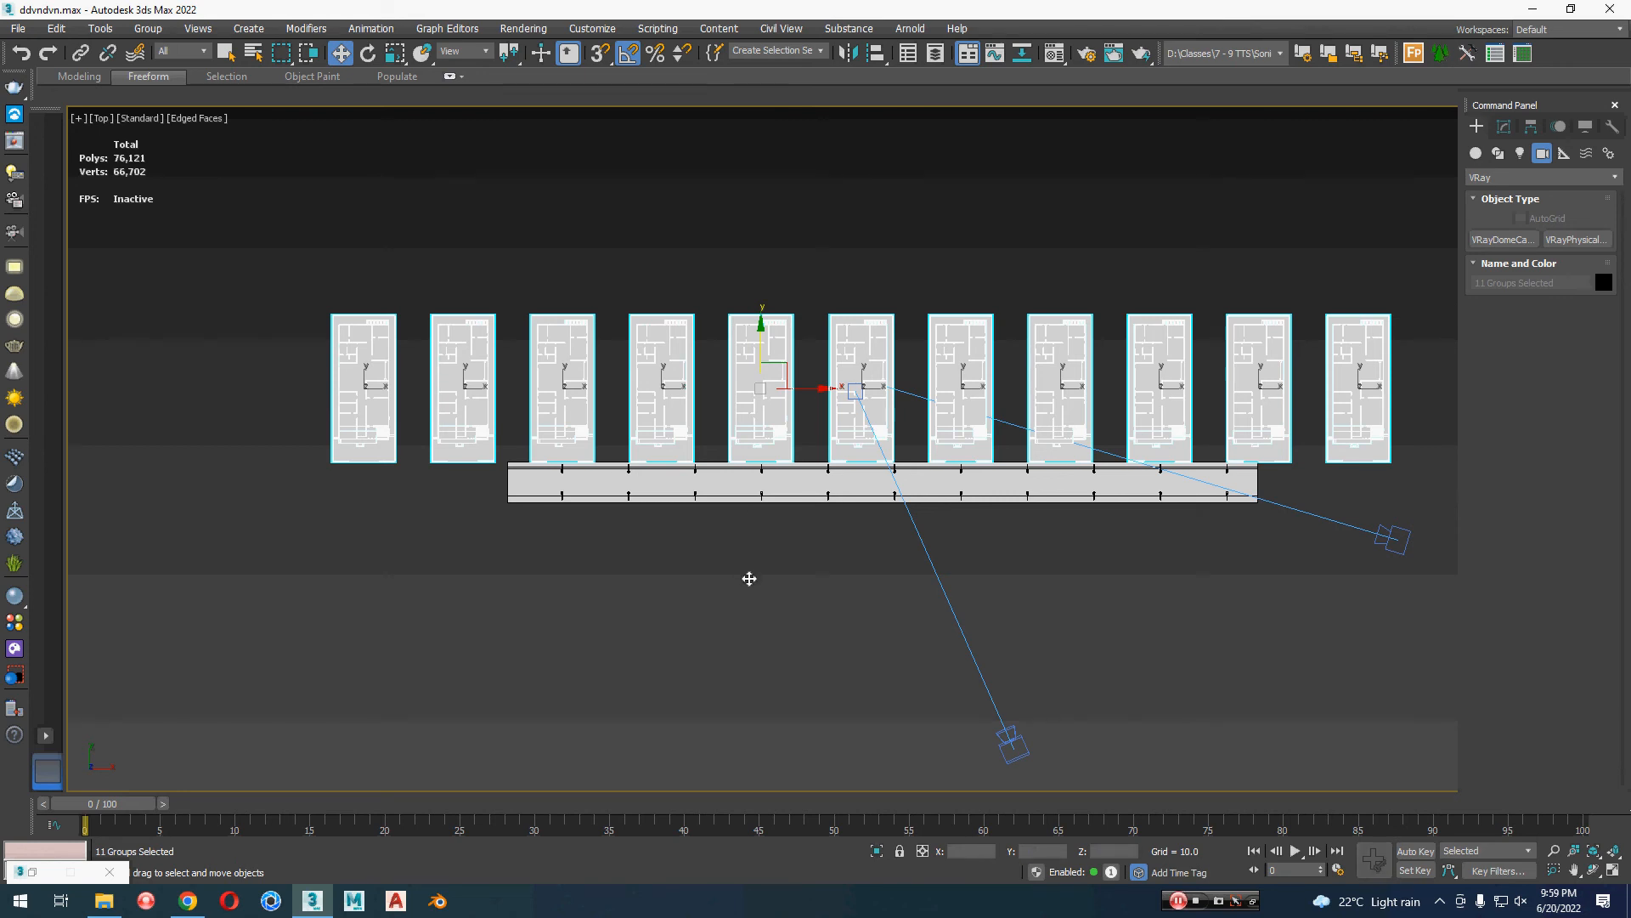
pyautogui.keyDown('shift'); pyautogui.moveTo(761, 331); pyautogui.dragTo(749, 579); pyautogui.keyUp('shift')
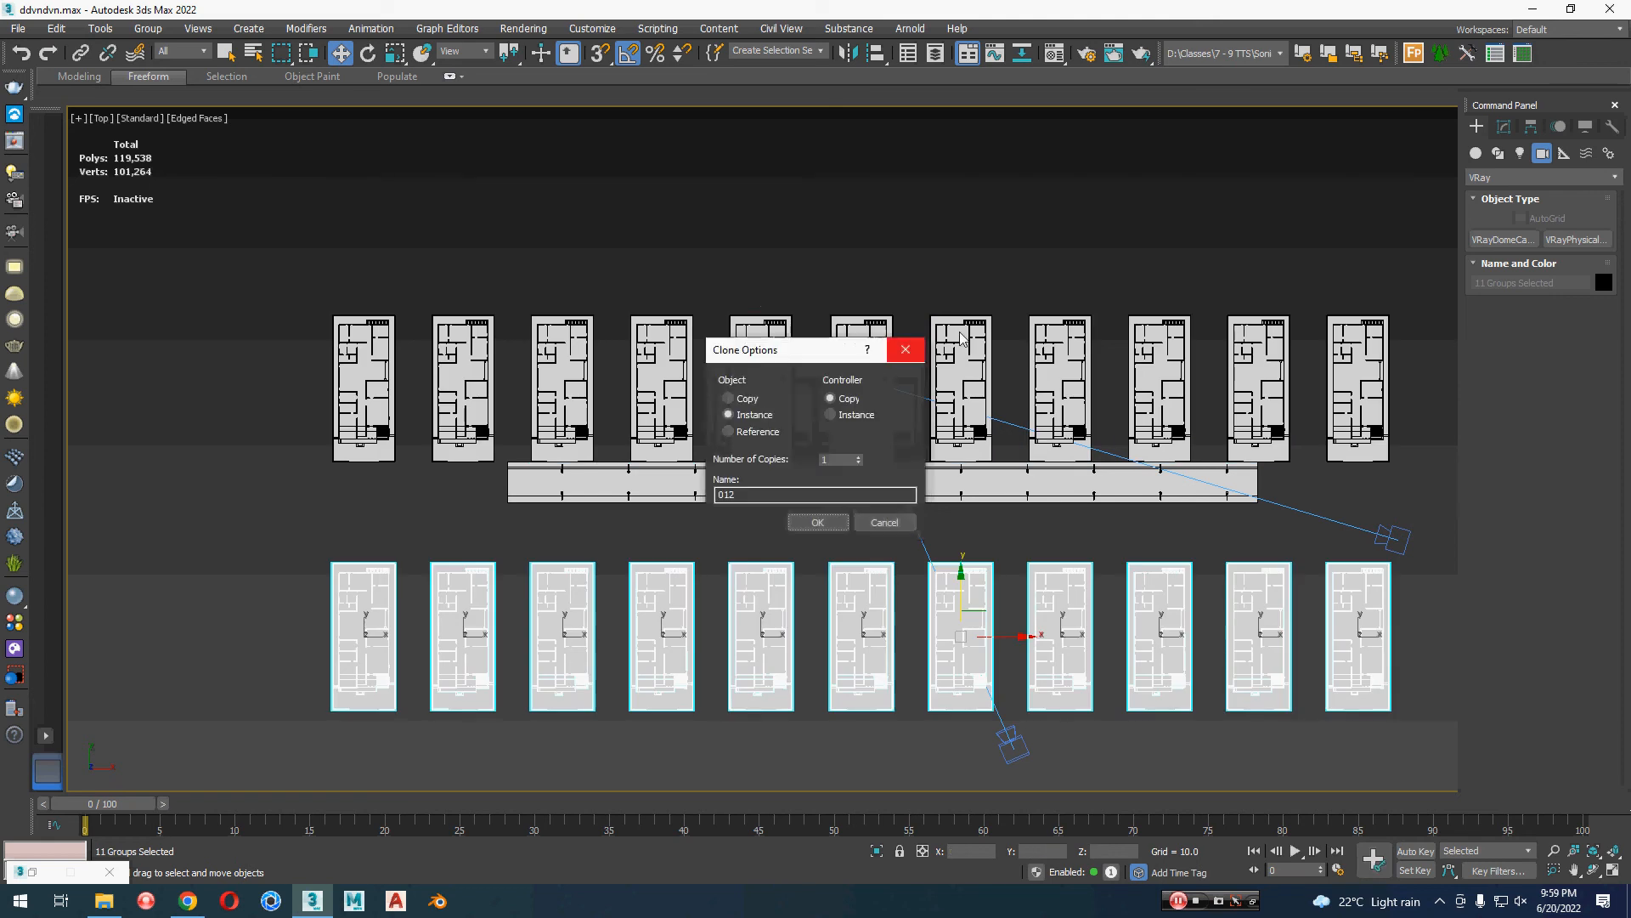
pyautogui.click(817, 522)
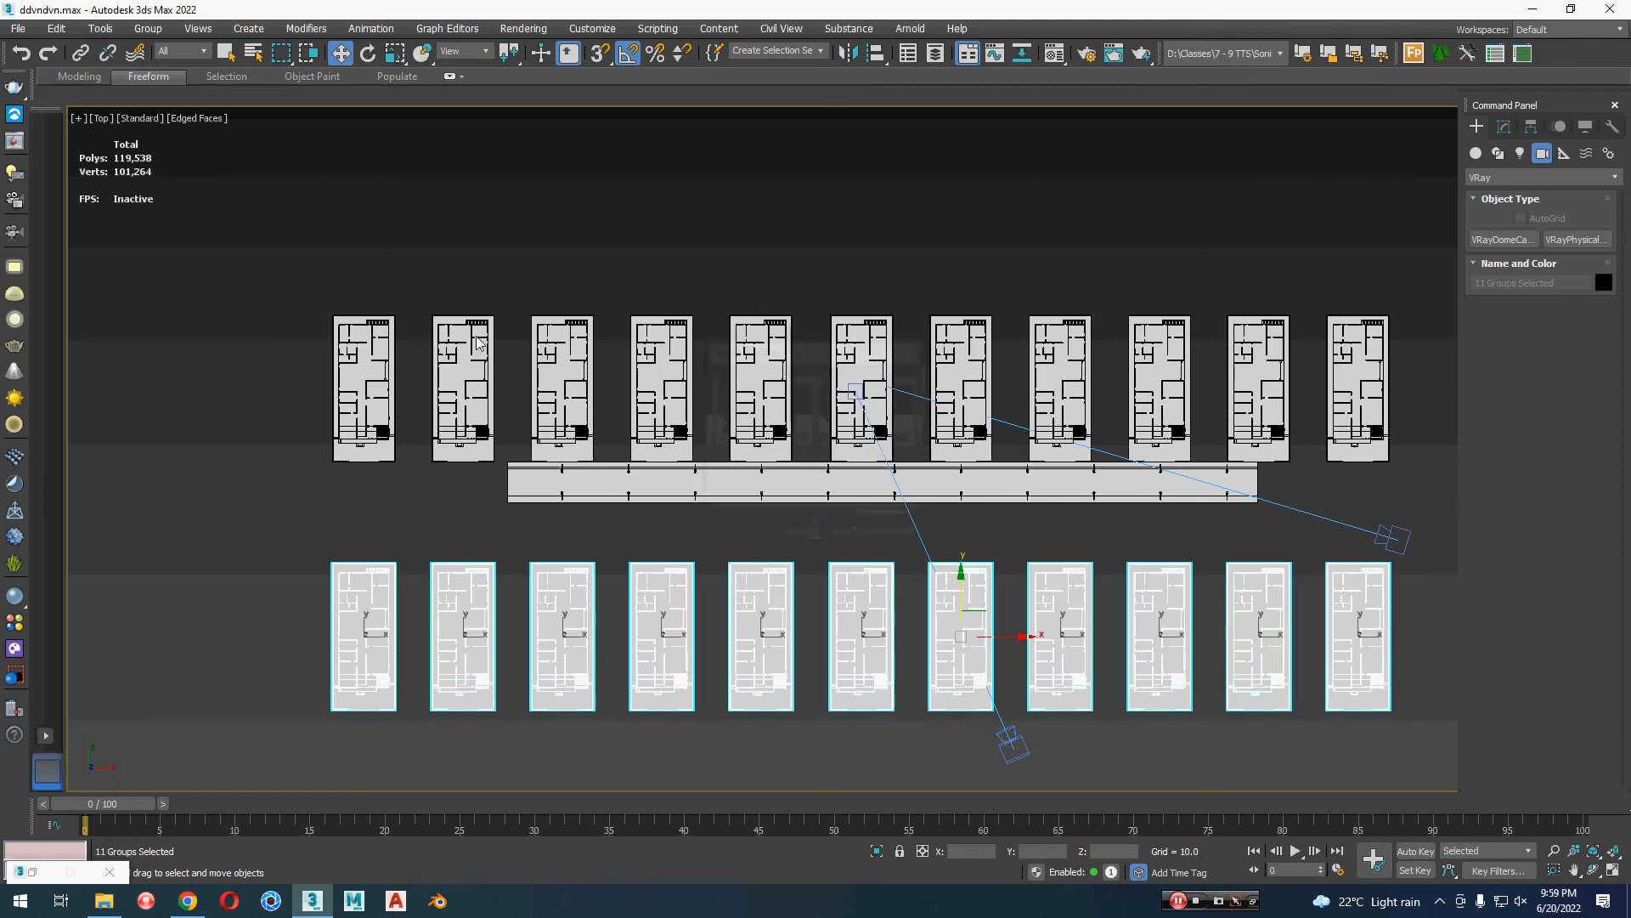
# Step: Save the scene under the file name 1 in New folder on the Desktop
pyautogui.click(17, 29)
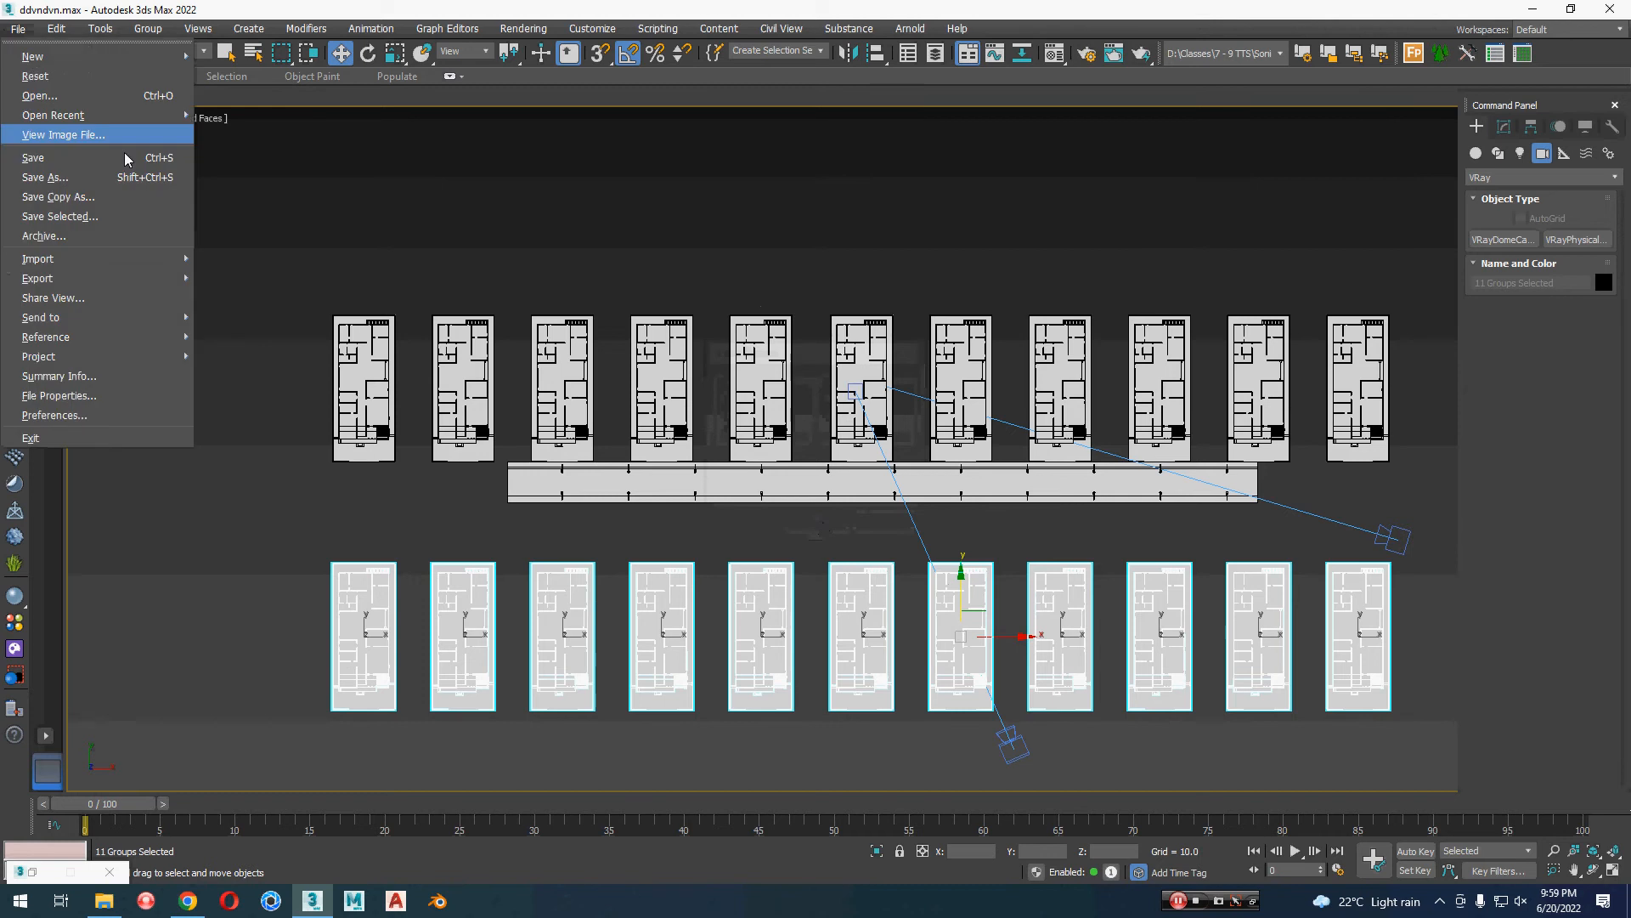
pyautogui.click(62, 177)
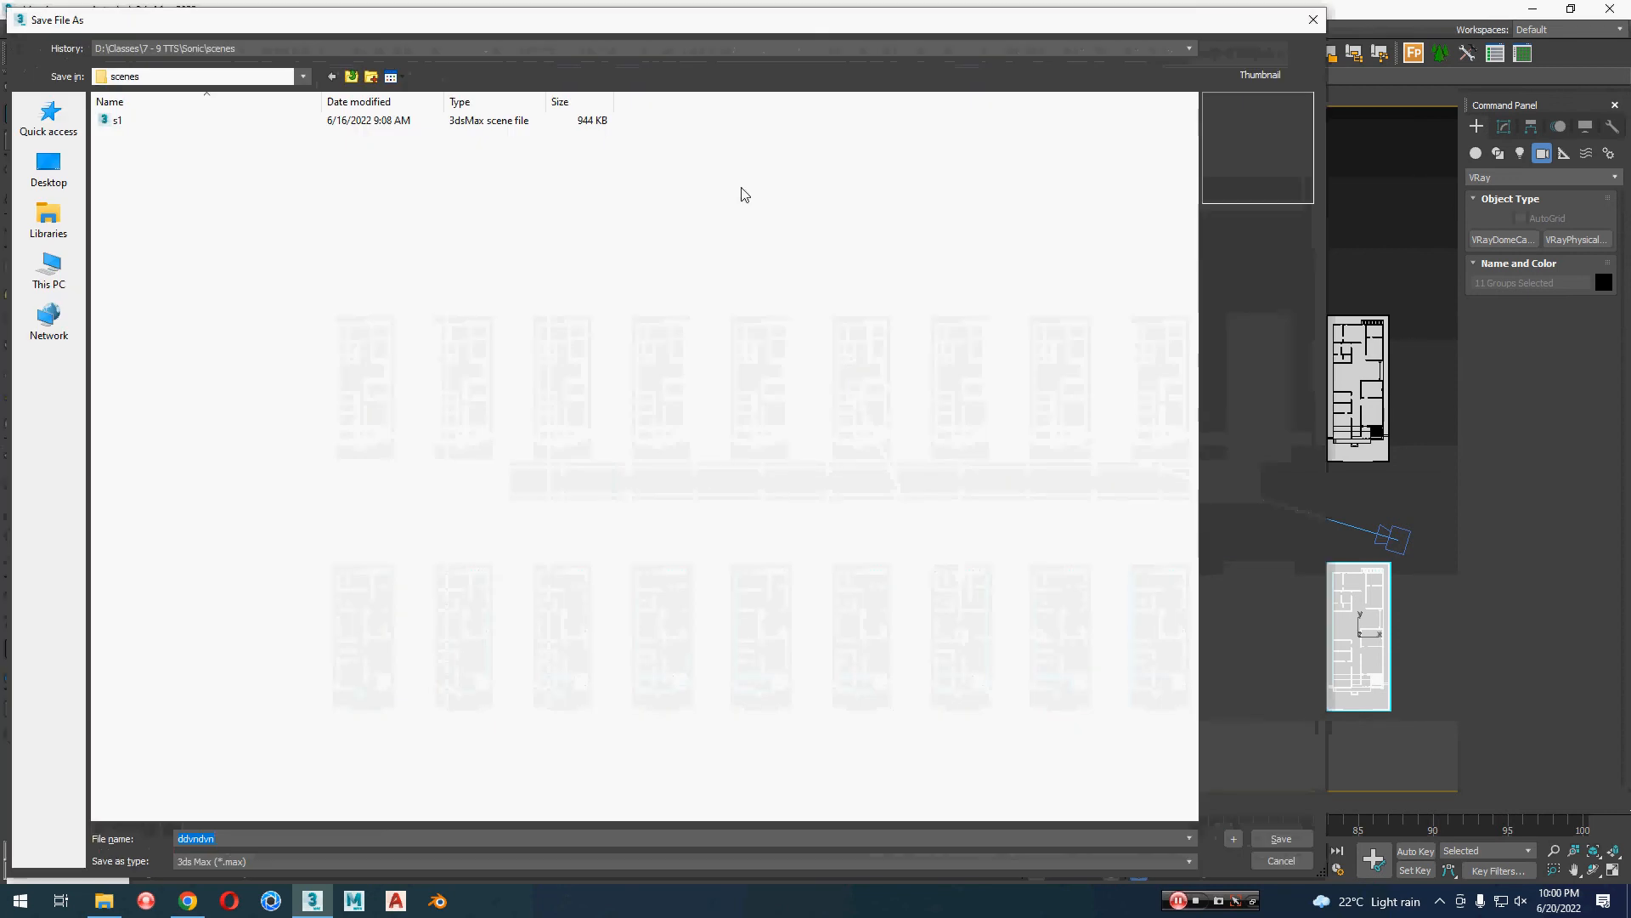
pyautogui.click(48, 168)
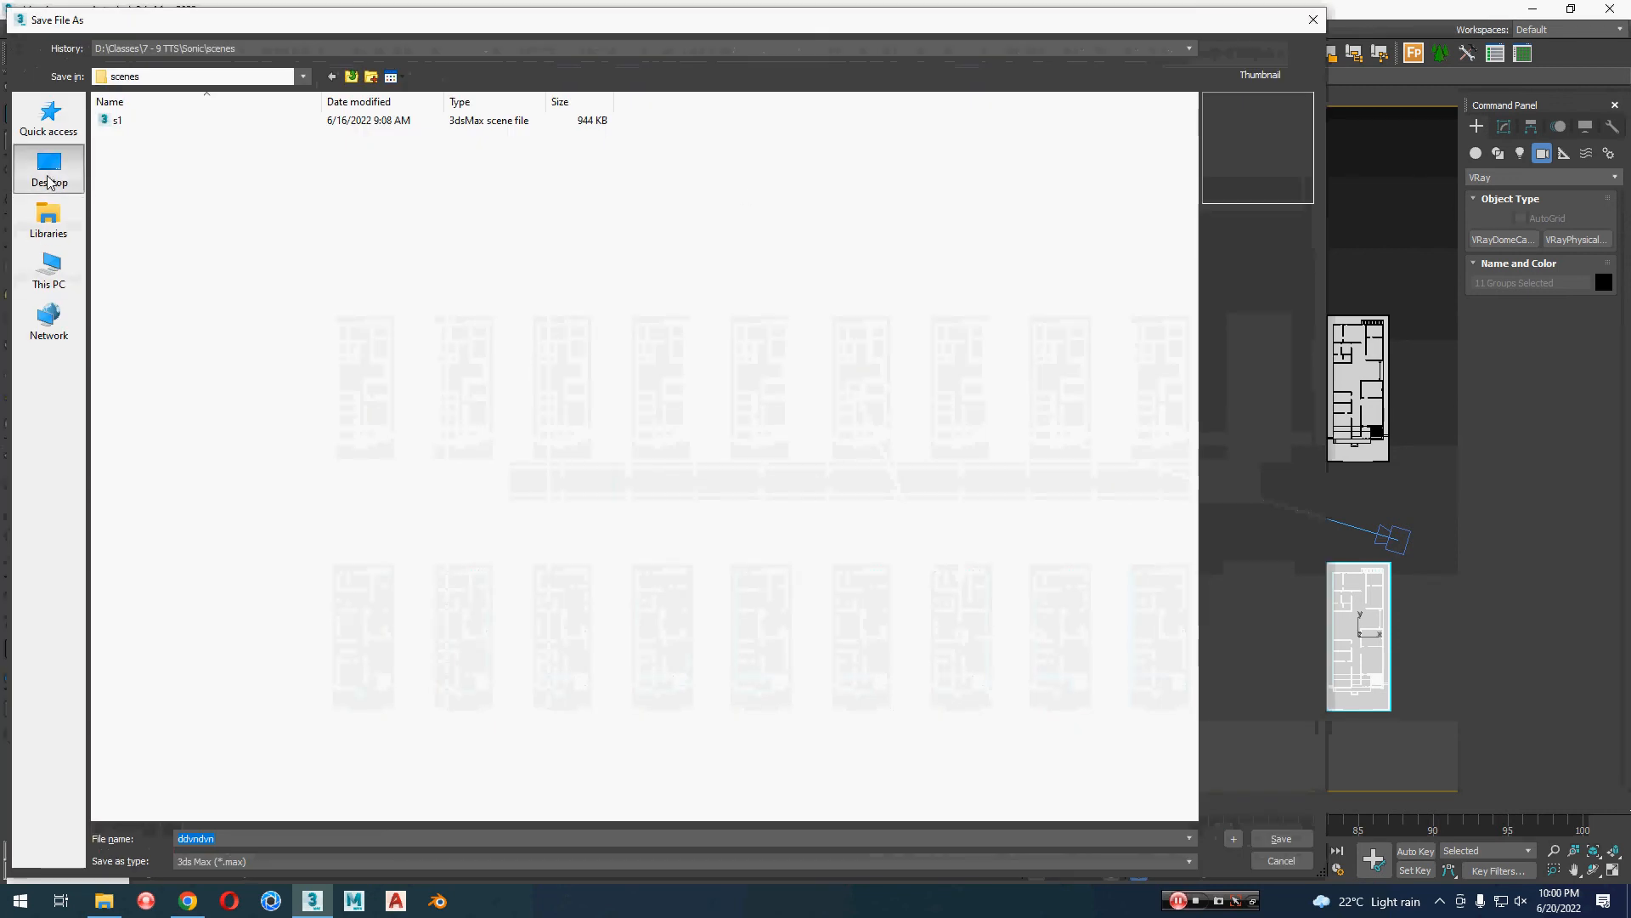
pyautogui.doubleClick(544, 162)
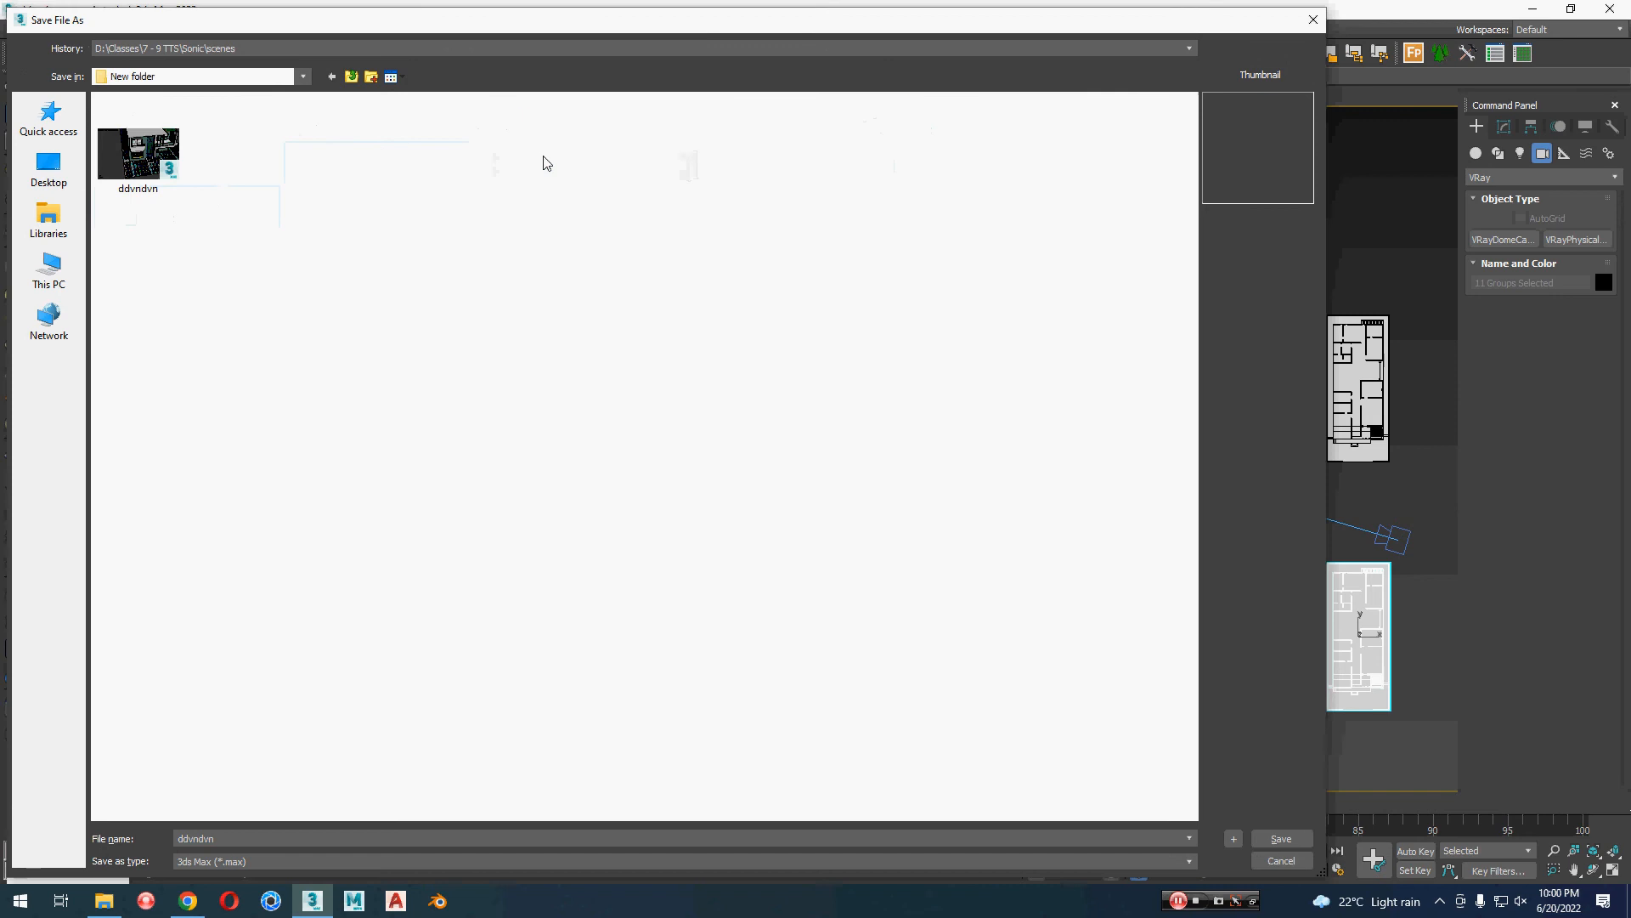
pyautogui.click(139, 165)
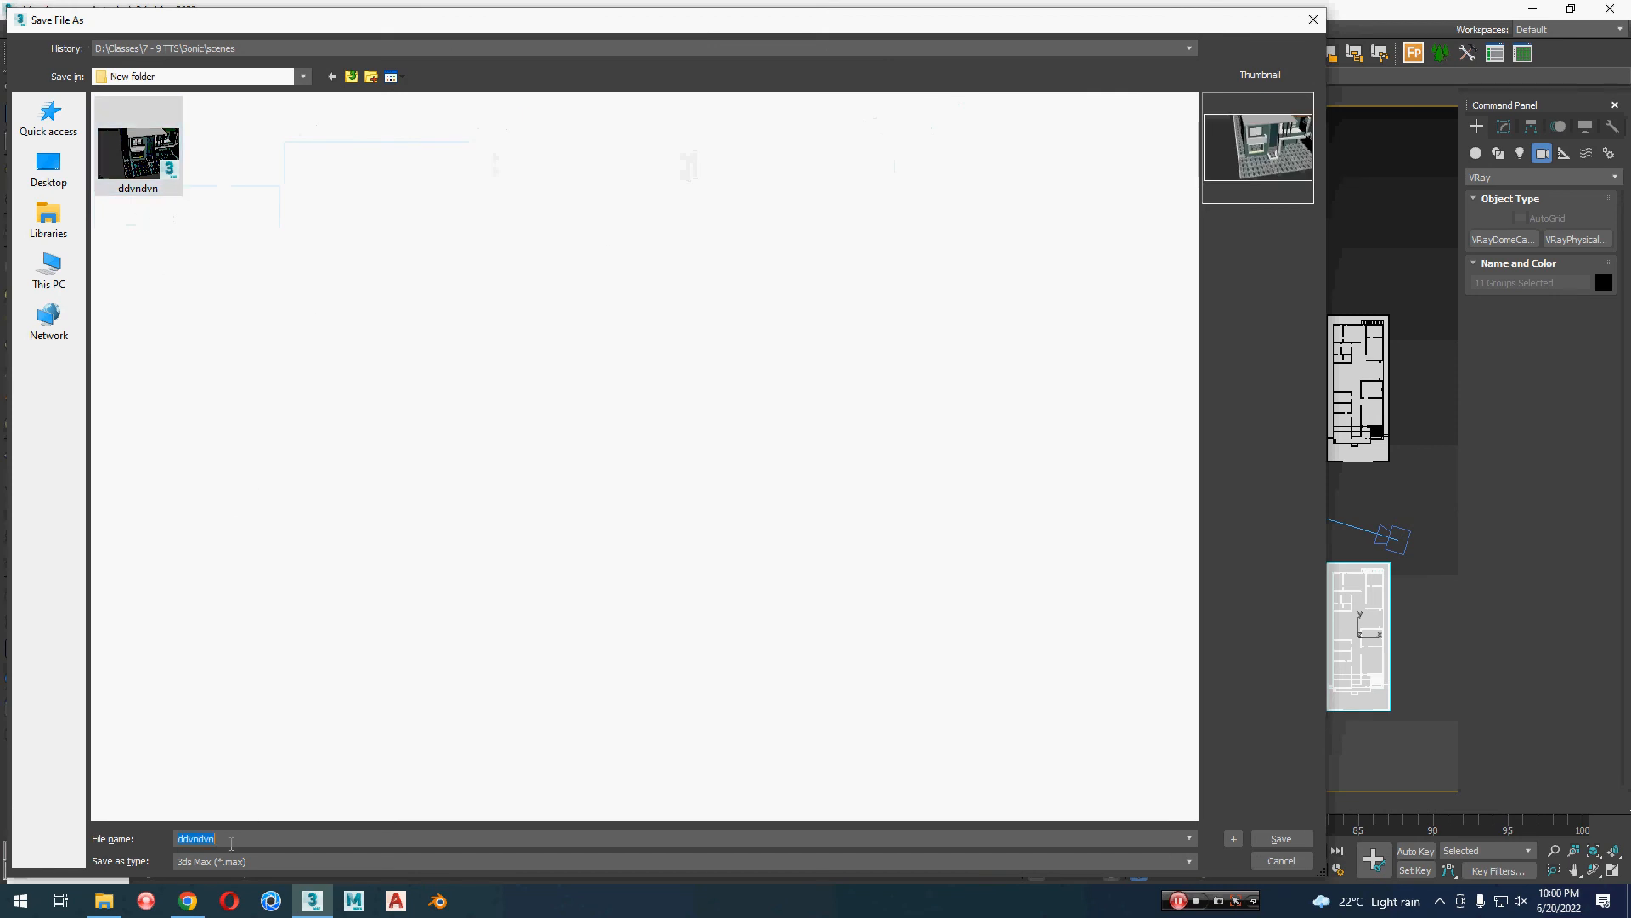
pyautogui.write('1')
pyautogui.click(1269, 840)
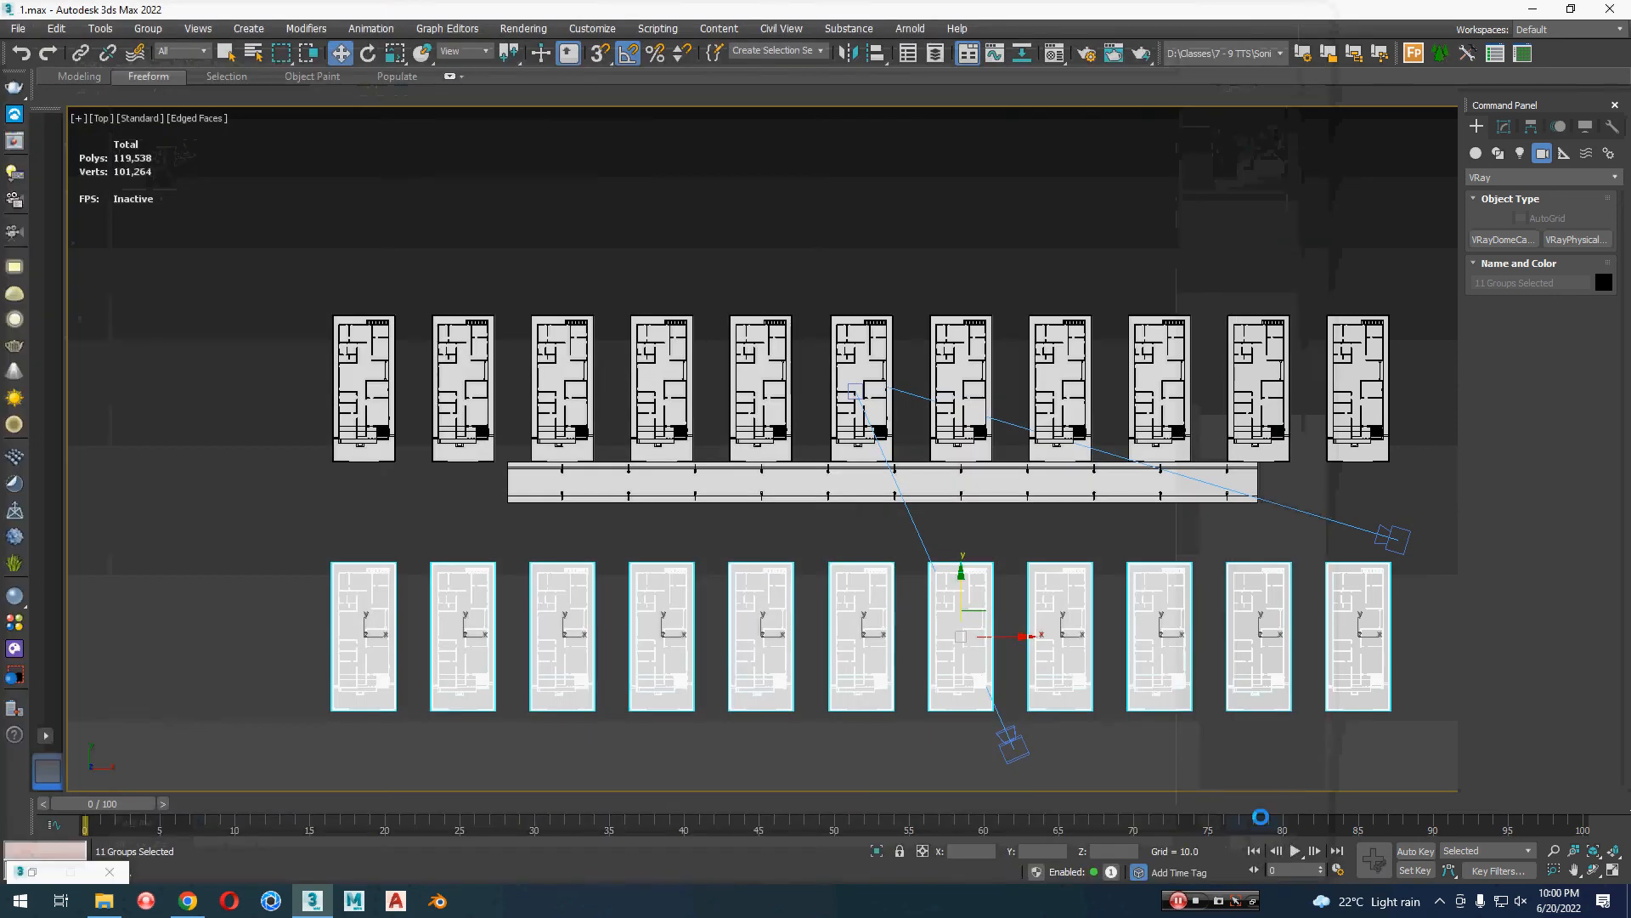
# Step: Mirror the eleven cloned houses across Y with No Clone and move them along Y up against the road's free edge
pyautogui.click(849, 54)
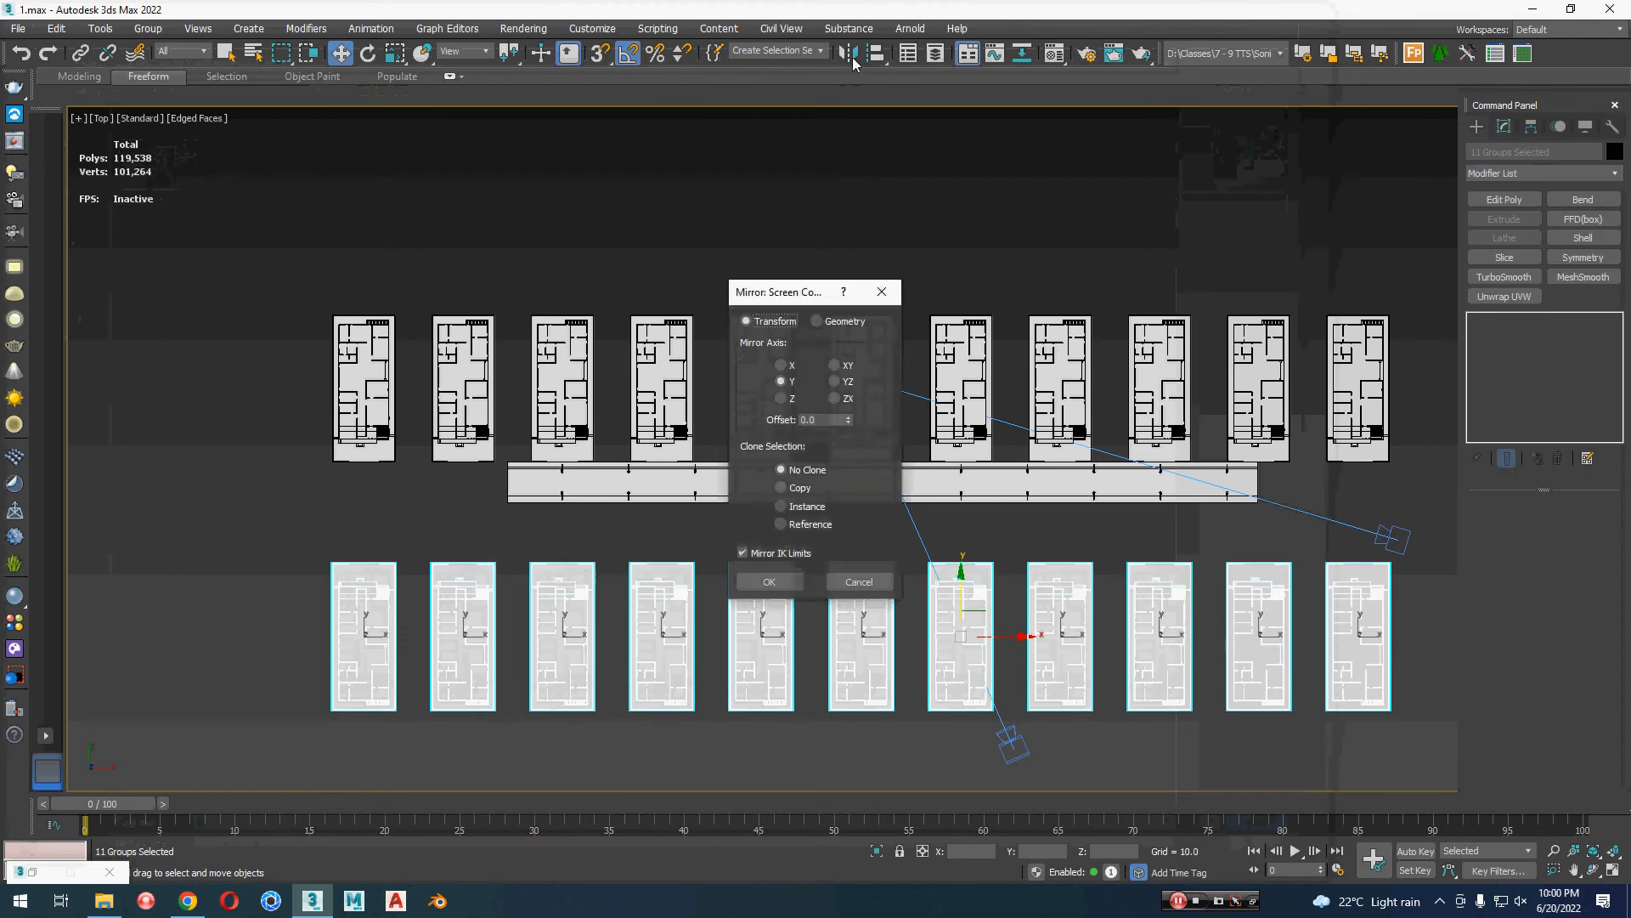
pyautogui.click(769, 581)
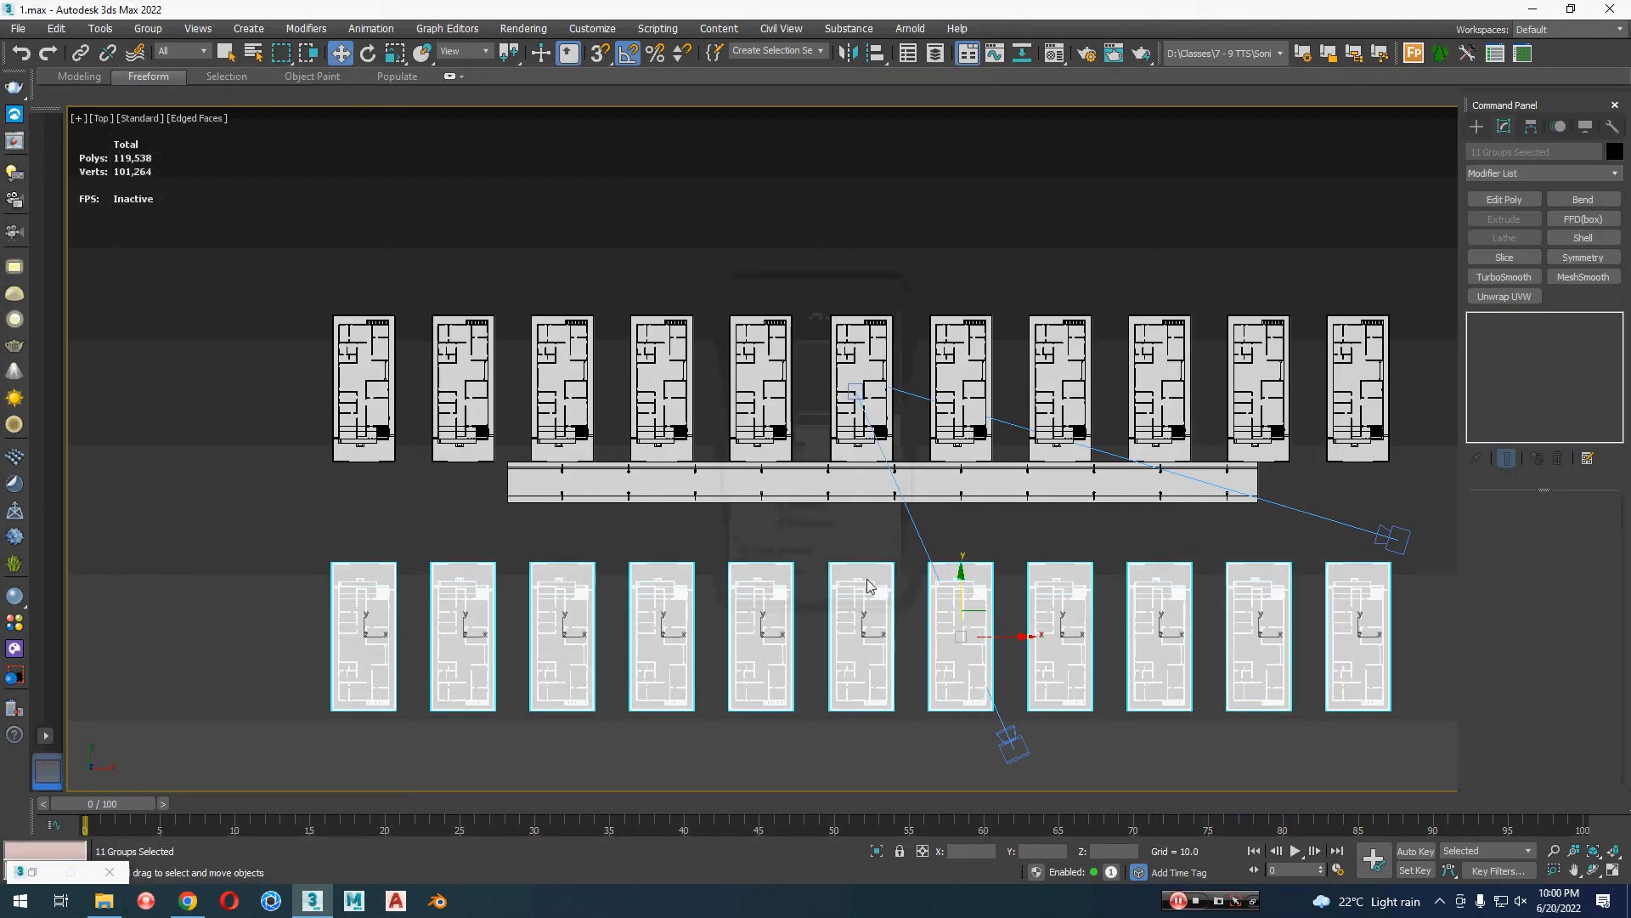
pyautogui.moveTo(968, 596); pyautogui.dragTo(969, 528)
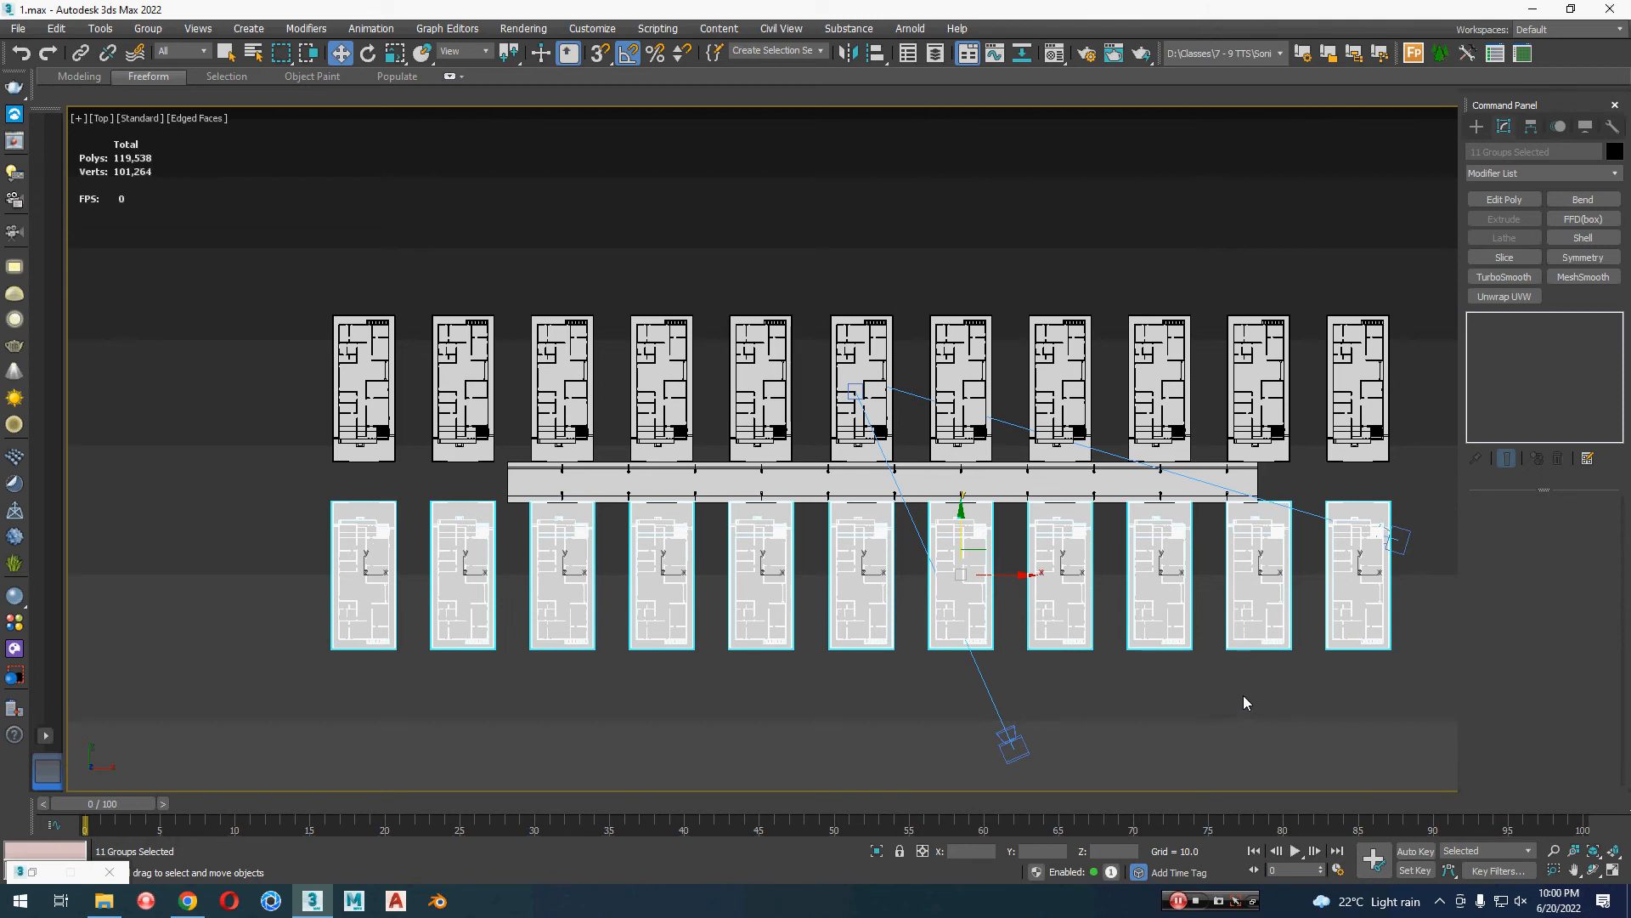
pyautogui.click(1091, 656)
# Step: Check the view through VRayCam002, and move the camera in the top view from behind the mirrored houses to near the road
pyautogui.scroll(2, 1091, 656)
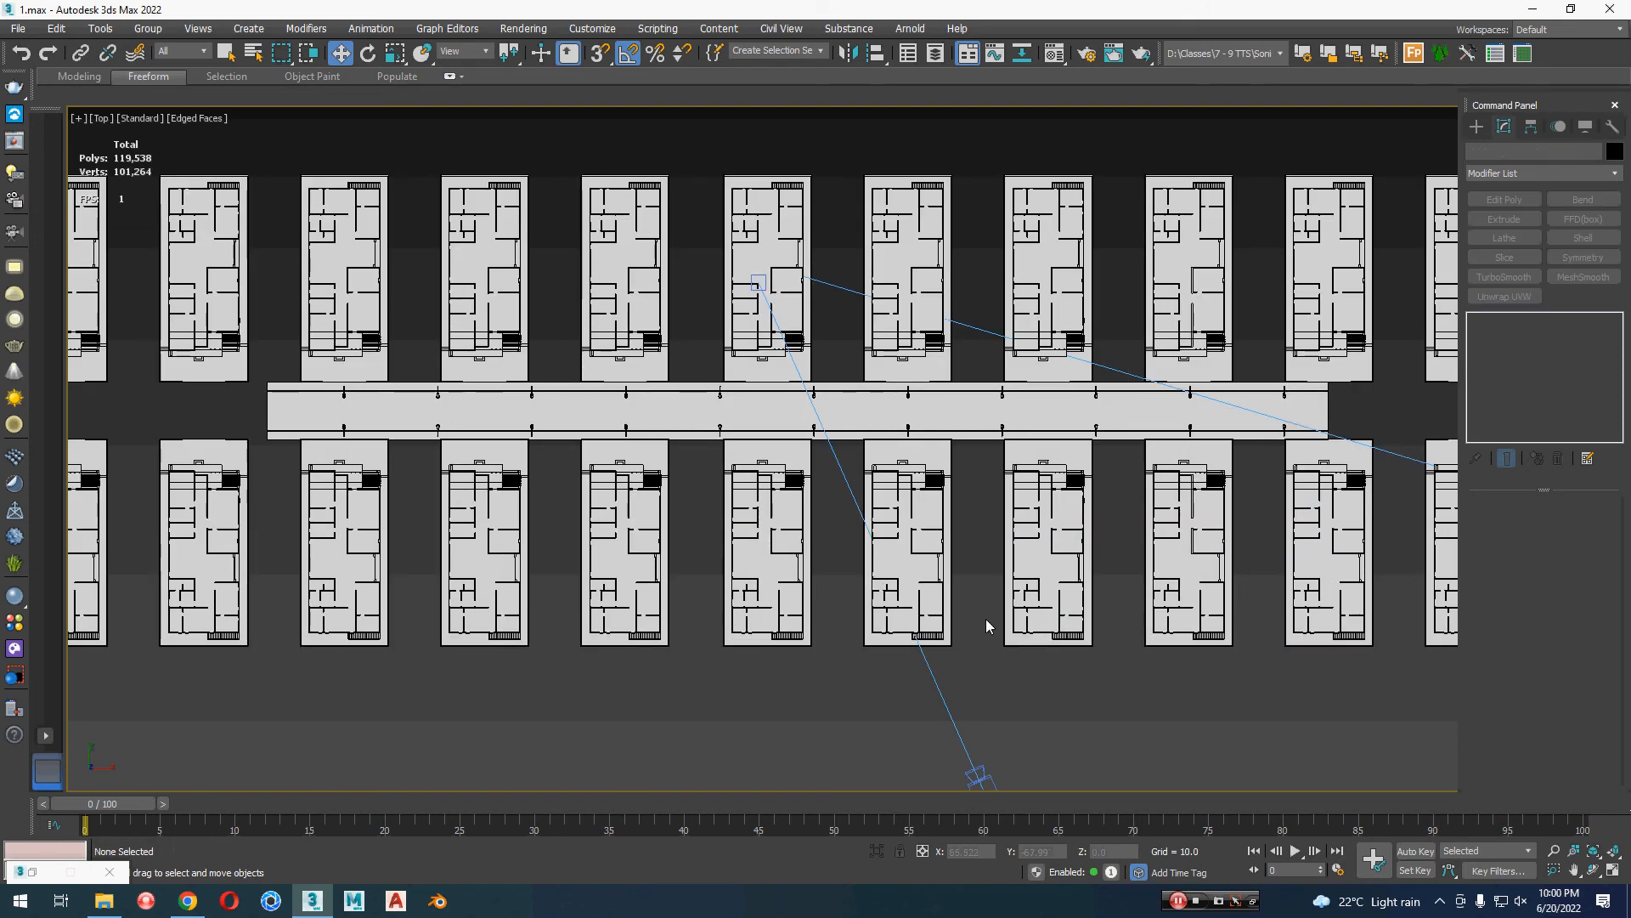
pyautogui.press('c')
pyautogui.click(797, 338)
pyautogui.click(824, 577)
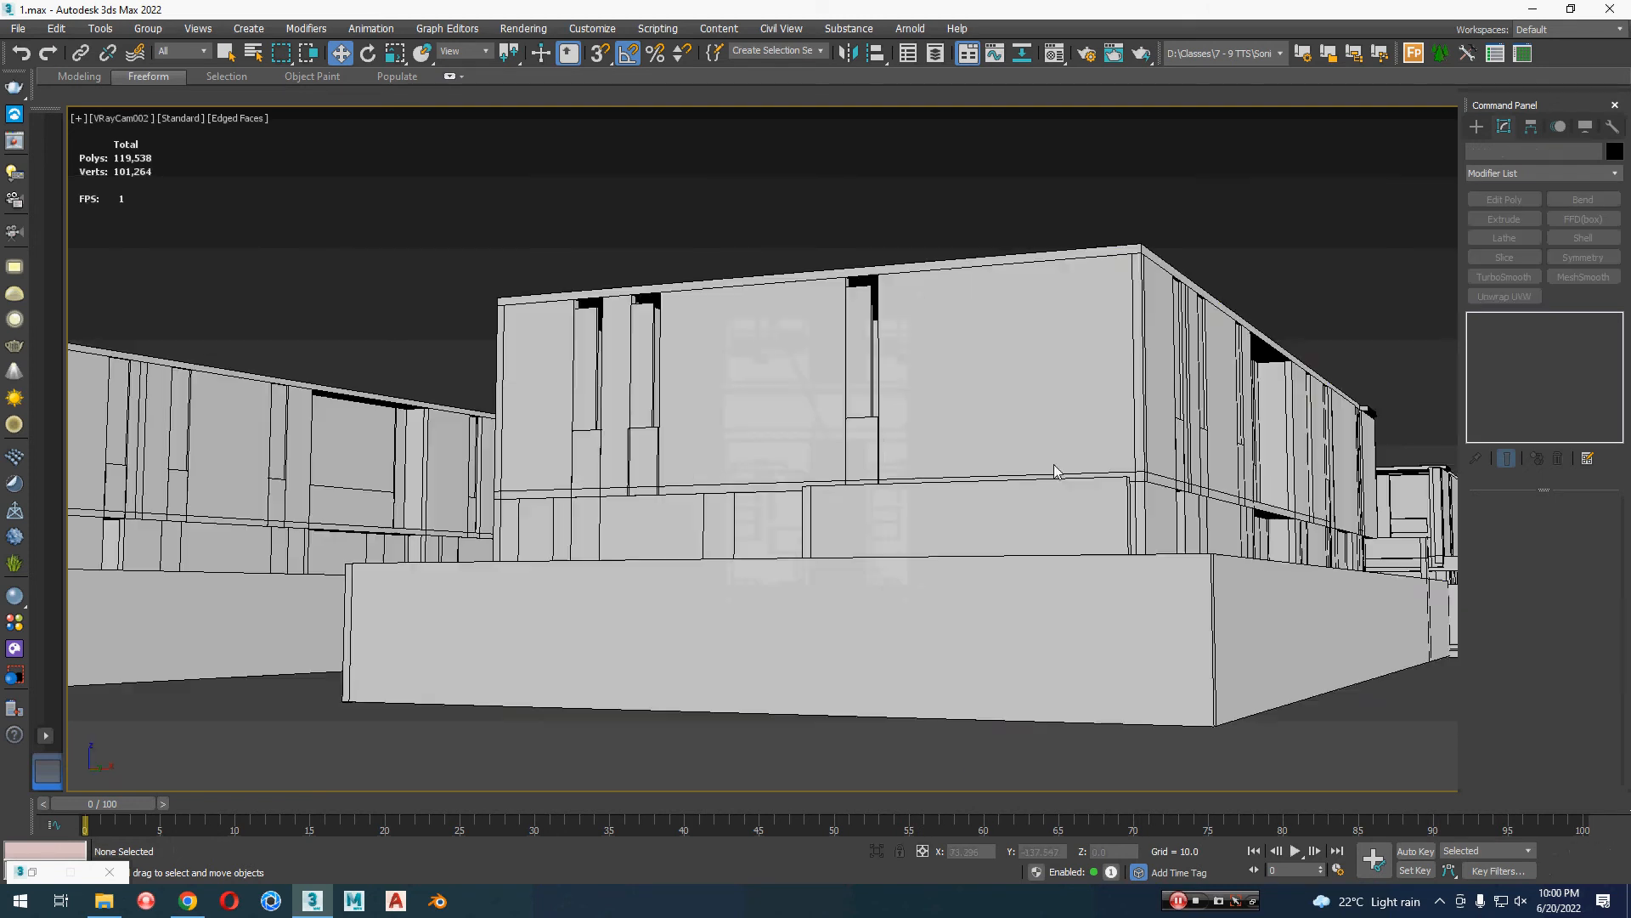
pyautogui.moveTo(917, 573); pyautogui.dragTo(916, 586, button='middle')
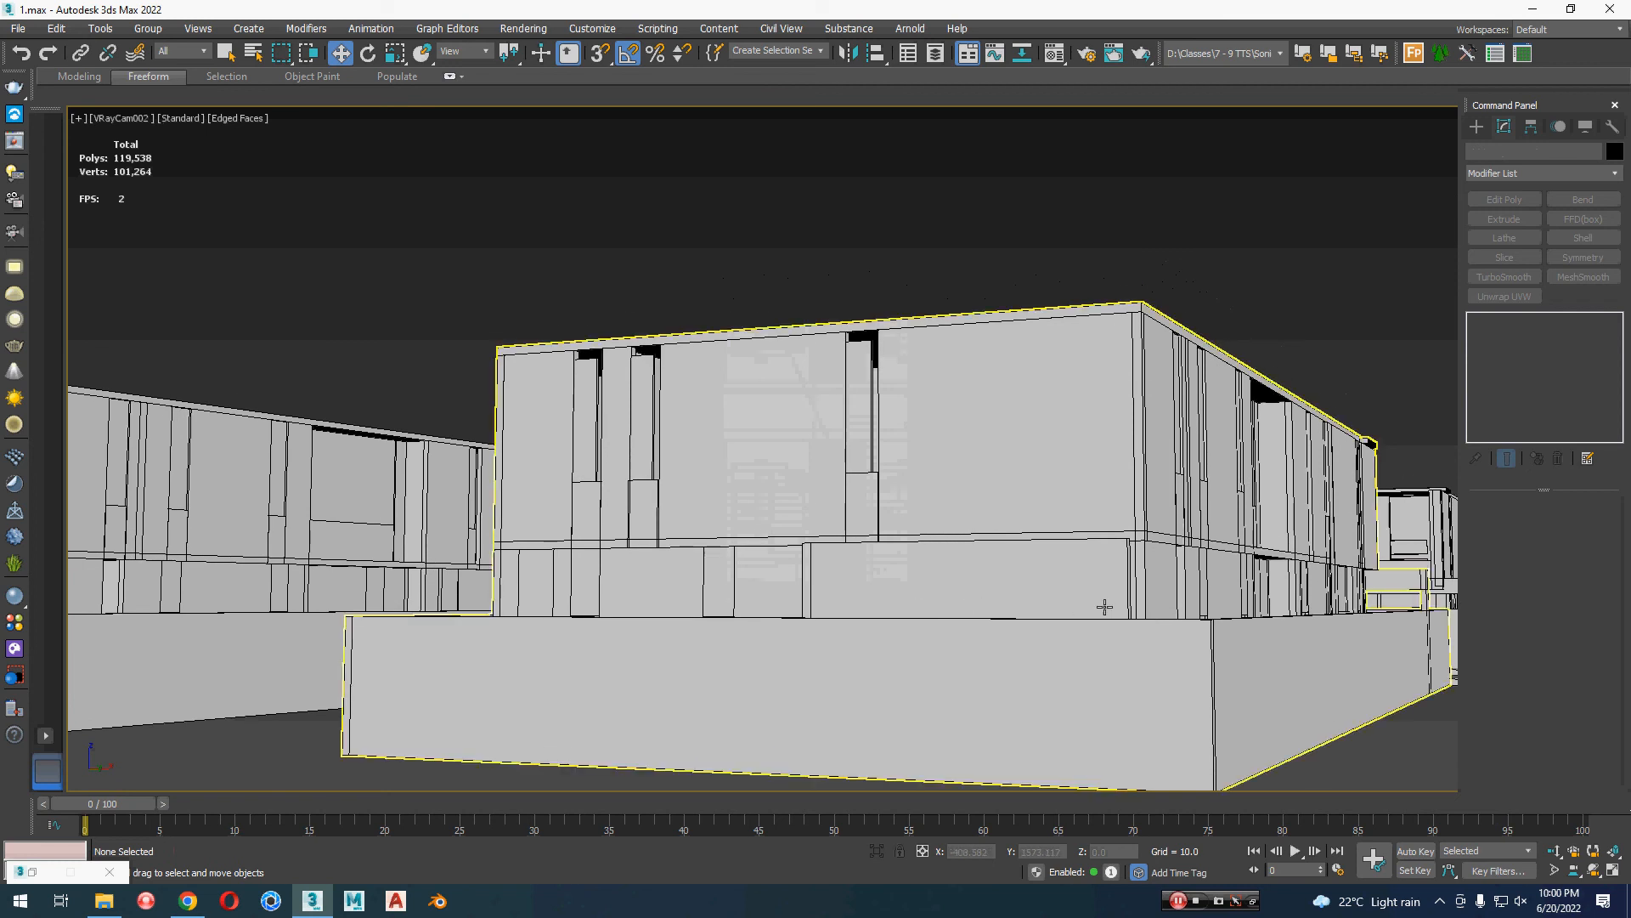
pyautogui.press('t')
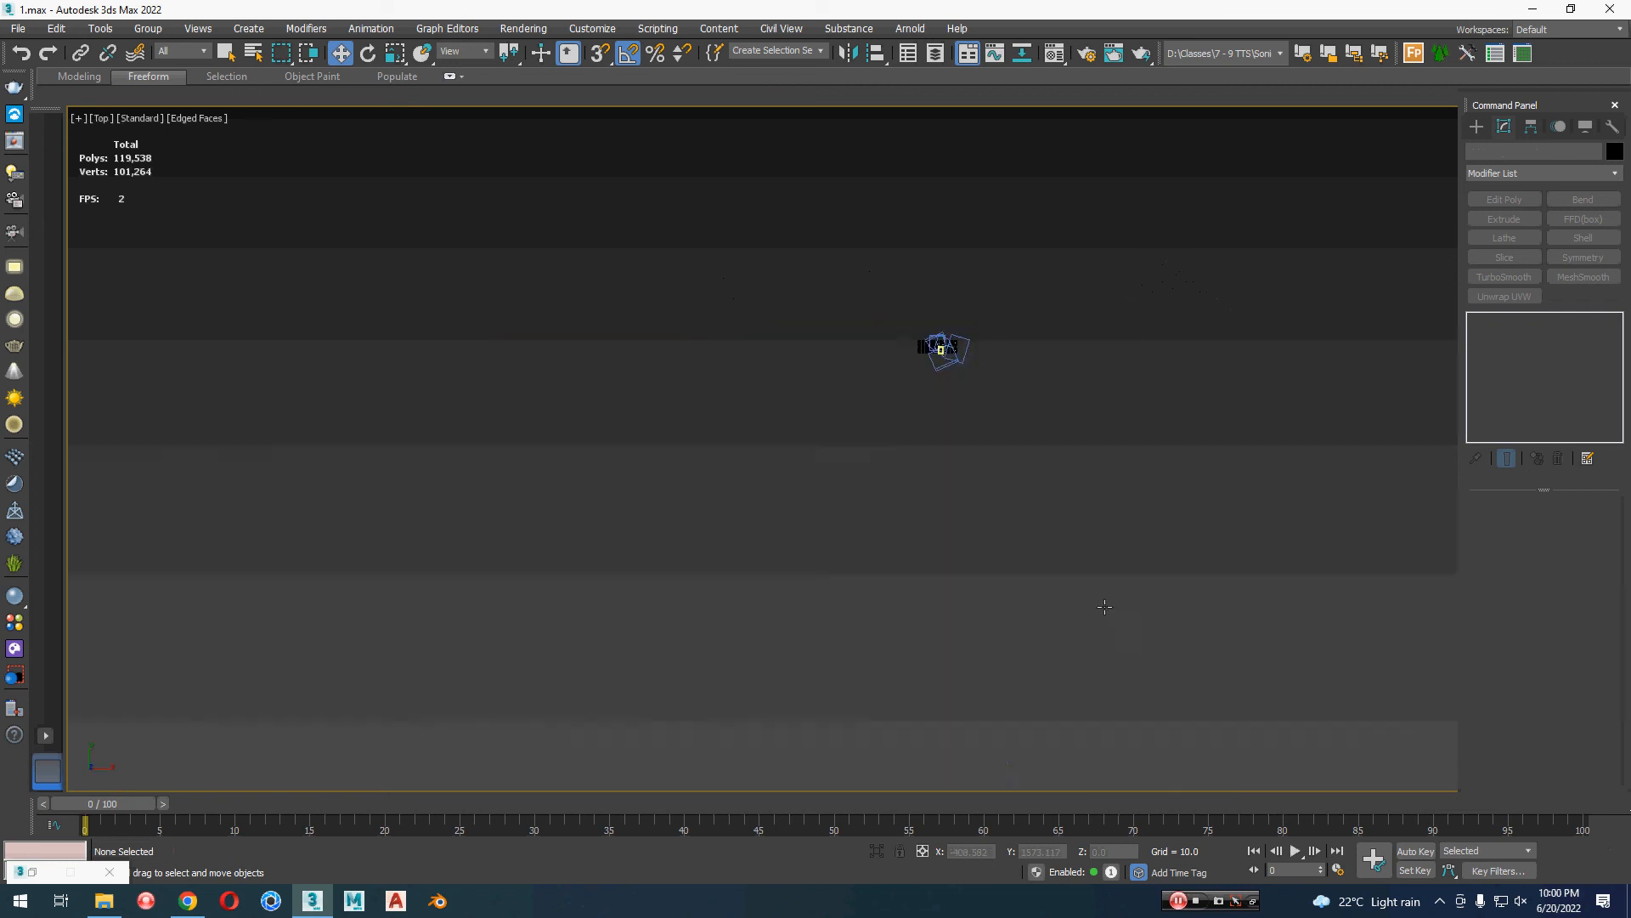
pyautogui.click(1022, 756)
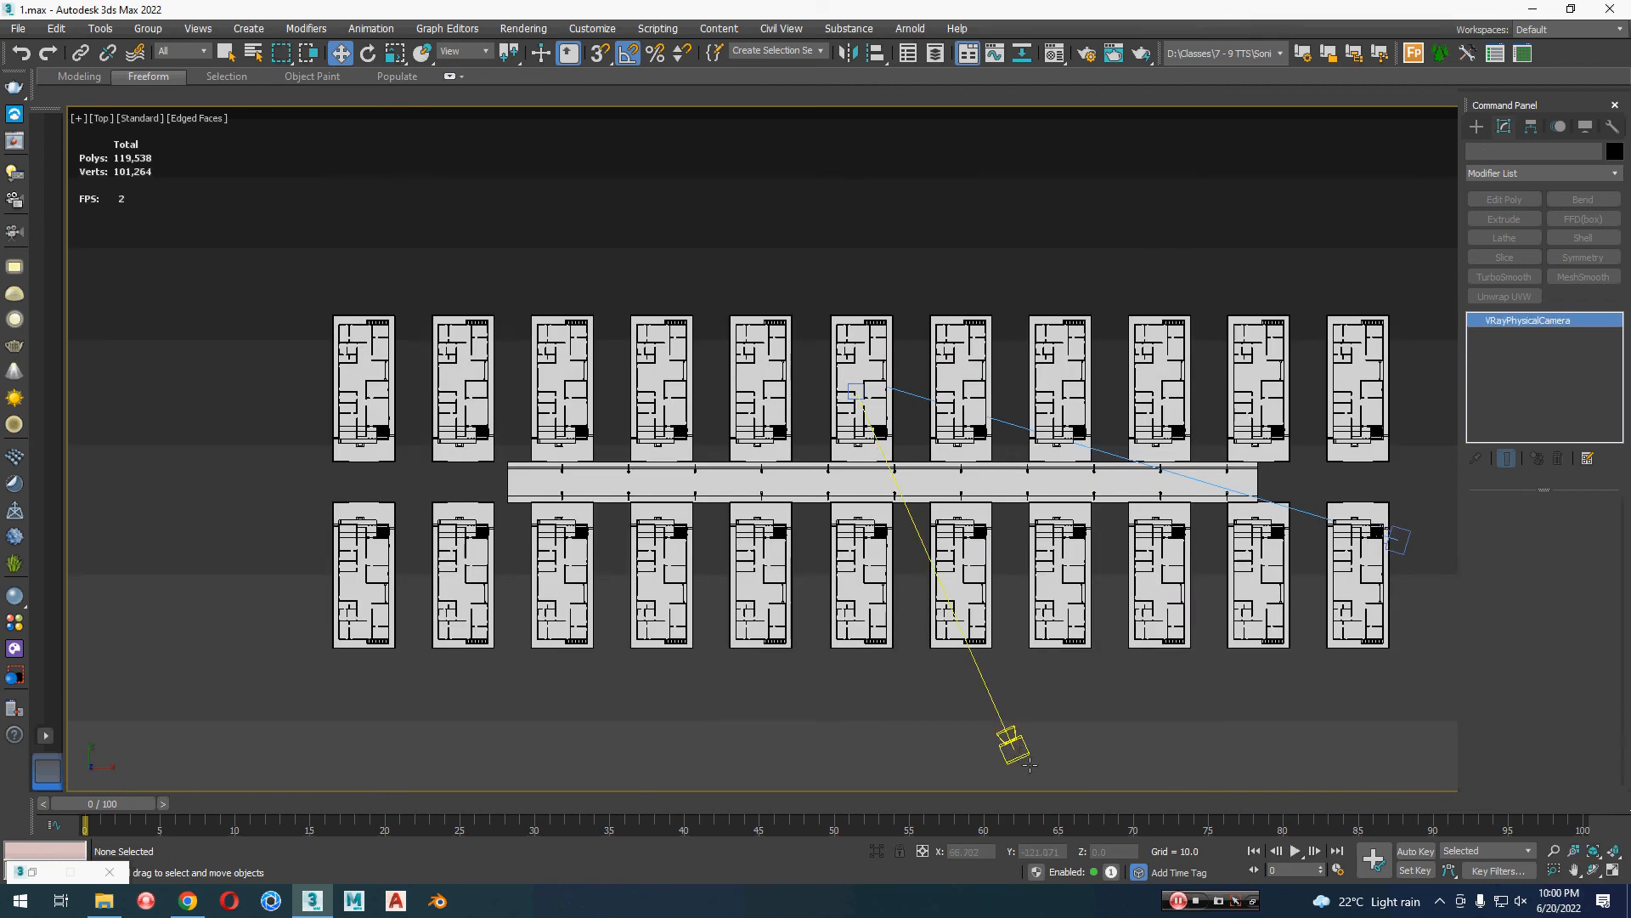
pyautogui.moveTo(1034, 728); pyautogui.dragTo(1044, 518)
# Step: Orbit and pan the VRayCam002 view to a low angle along the lamp-lined road and the opposite house row
pyautogui.press('c')
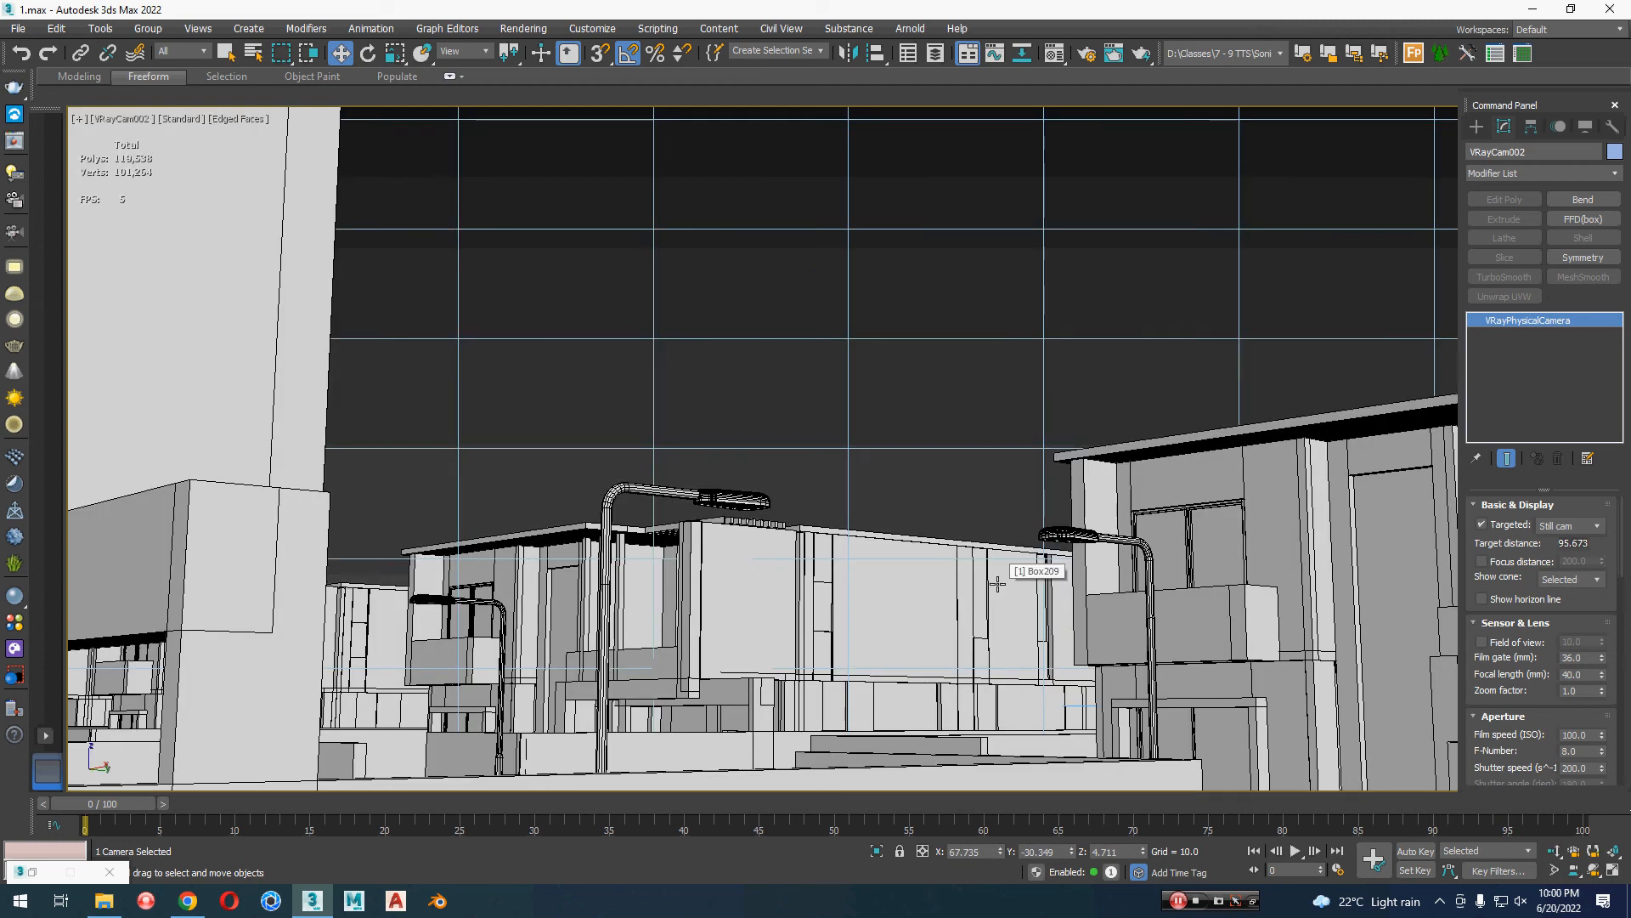
pyautogui.moveTo(1012, 656); pyautogui.dragTo(1017, 627, button='middle')
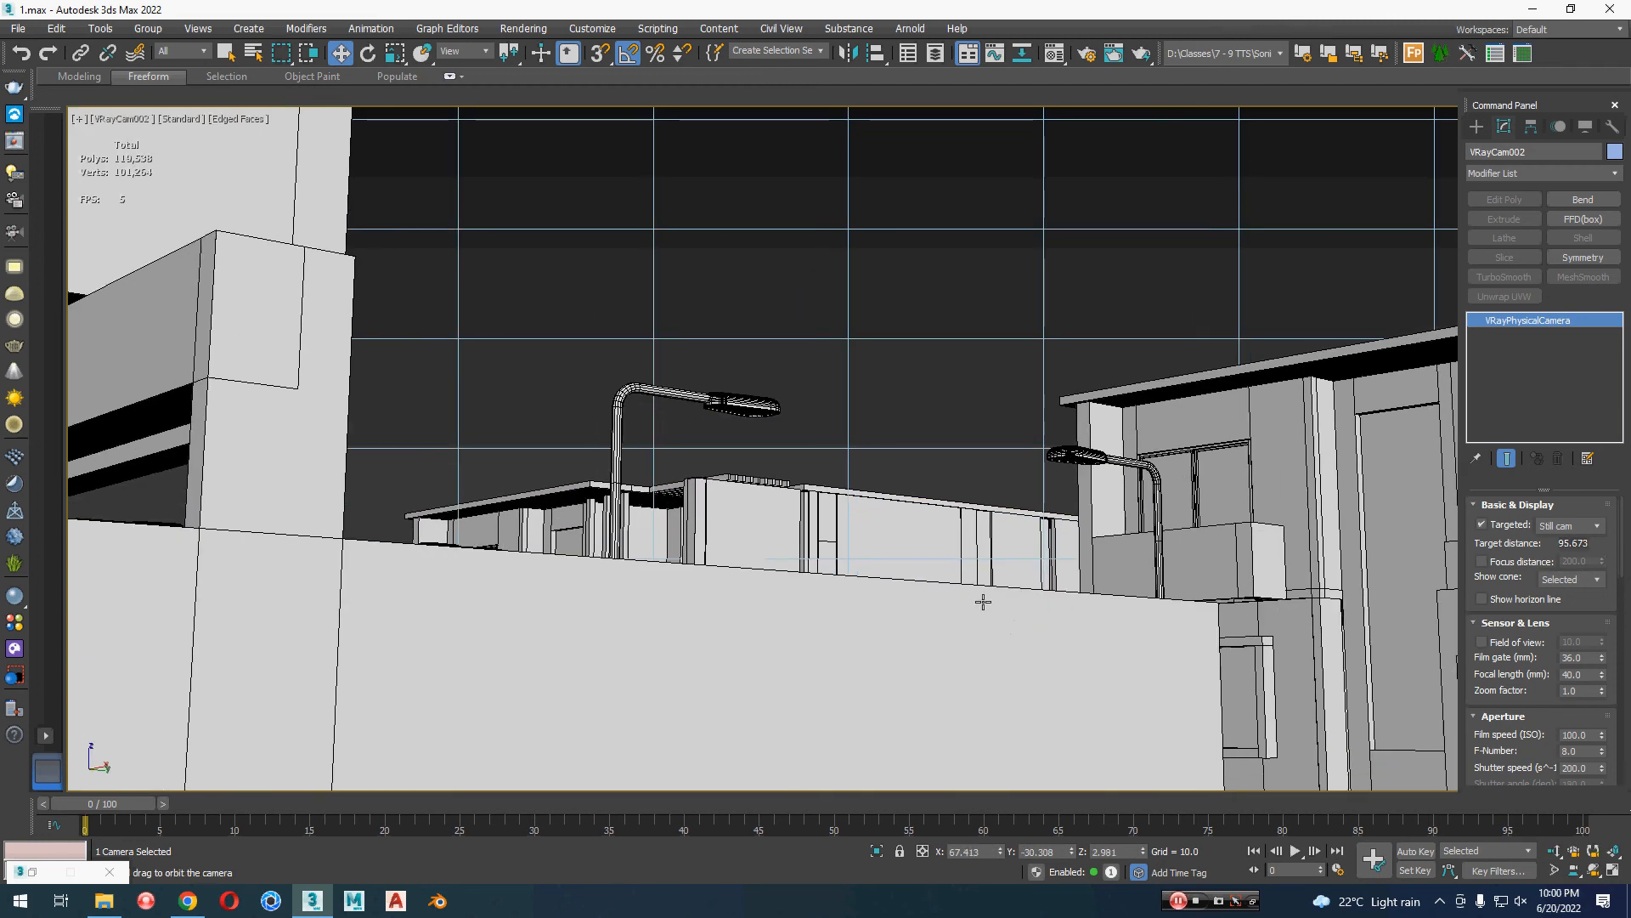
pyautogui.keyDown('alt'); pyautogui.moveTo(983, 601); pyautogui.dragTo(956, 533, button='middle'); pyautogui.keyUp('alt')
pyautogui.moveTo(957, 533); pyautogui.dragTo(910, 555)
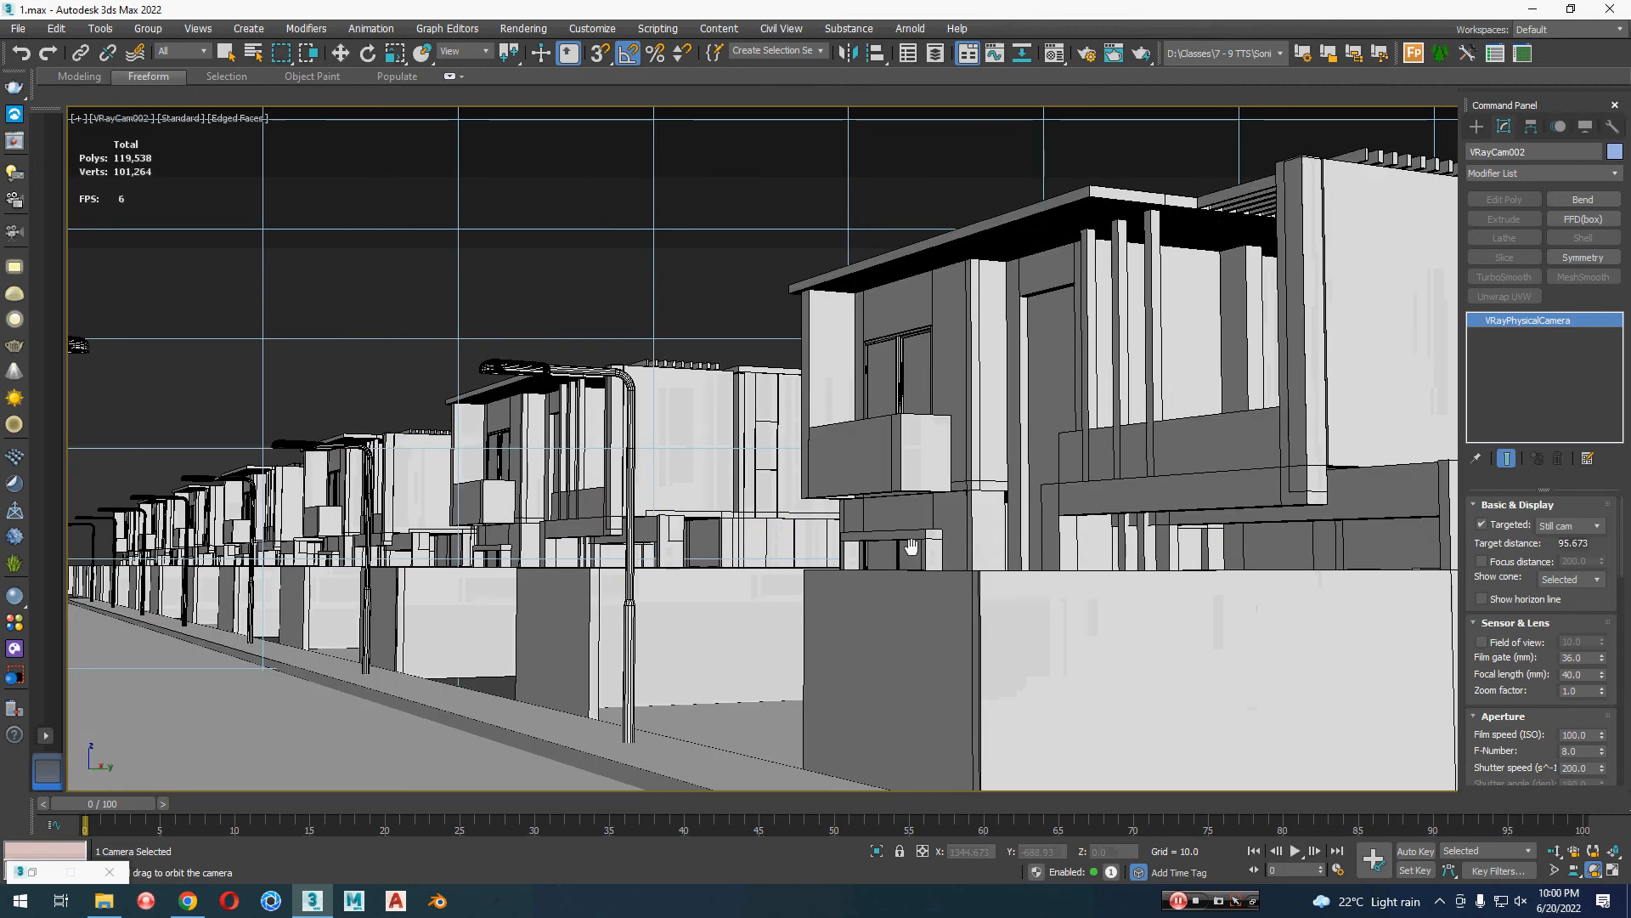
pyautogui.moveTo(911, 548); pyautogui.dragTo(1008, 572, button='middle')
pyautogui.press('w')
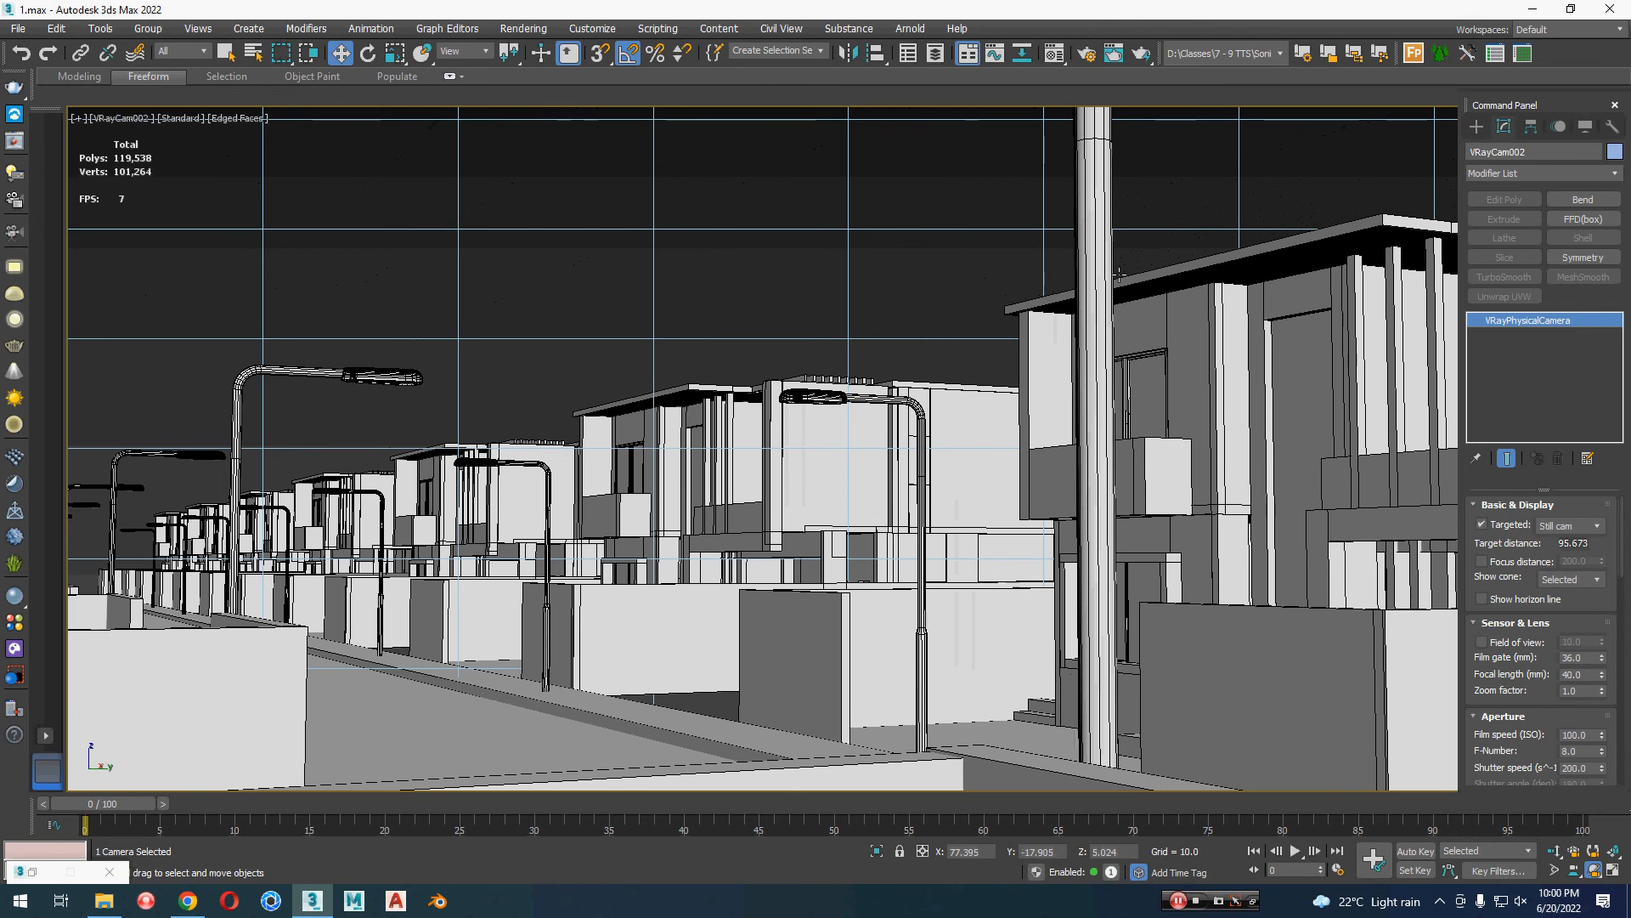
pyautogui.click(731, 291)
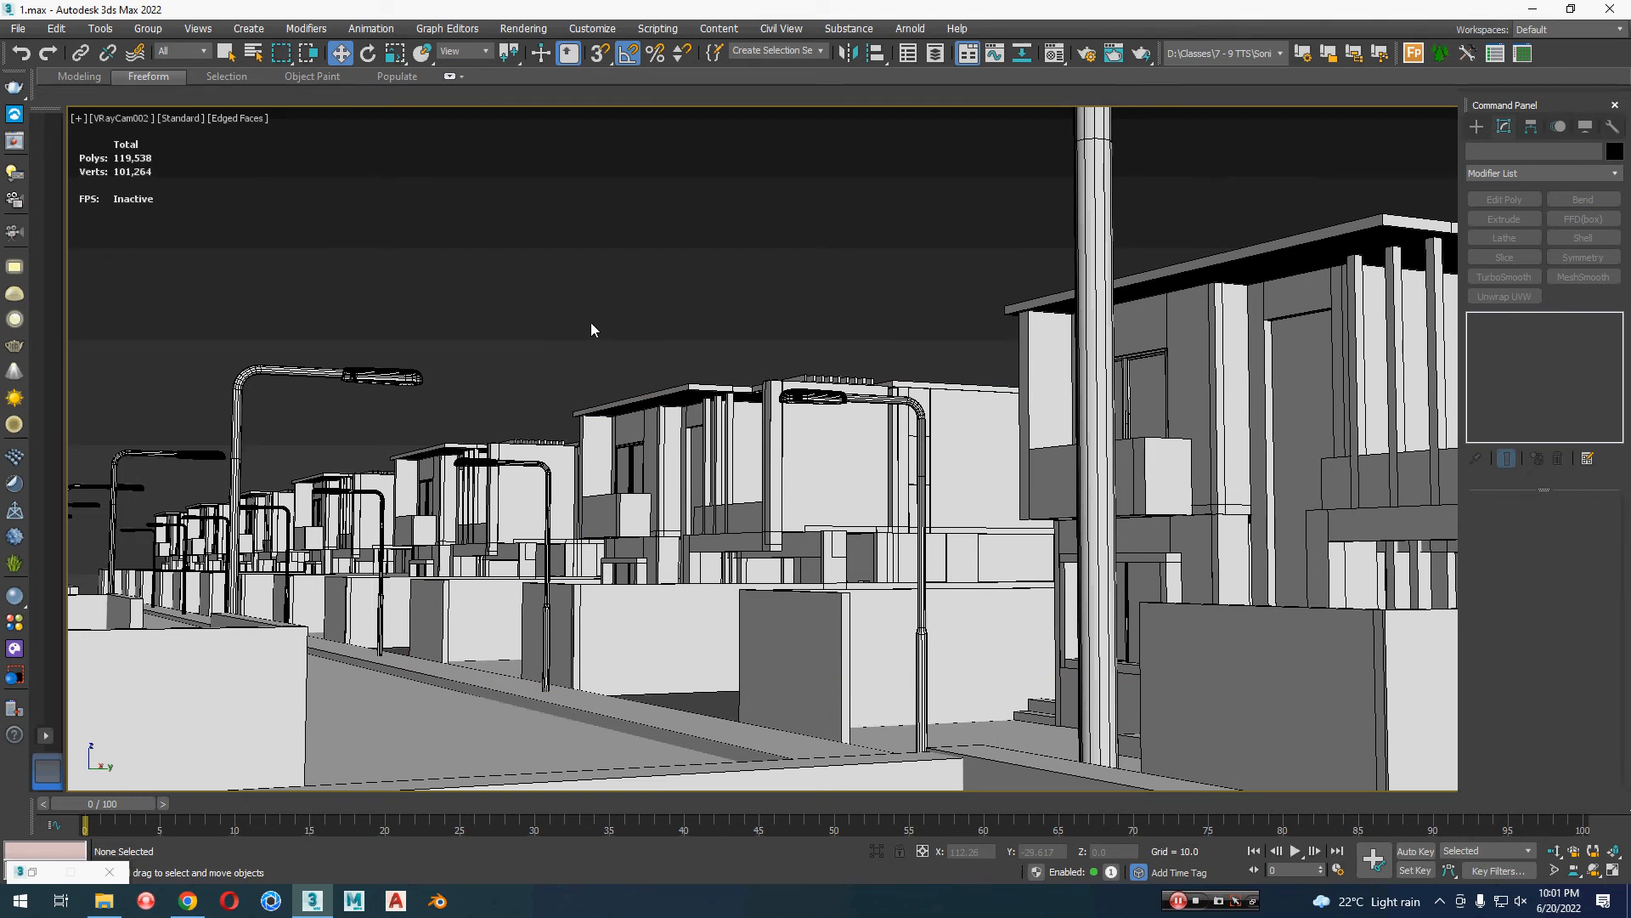
# Step: Turn off edged faces in the VRayCam002 view and inspect both house rows from above in the perspective view
pyautogui.press('F4')
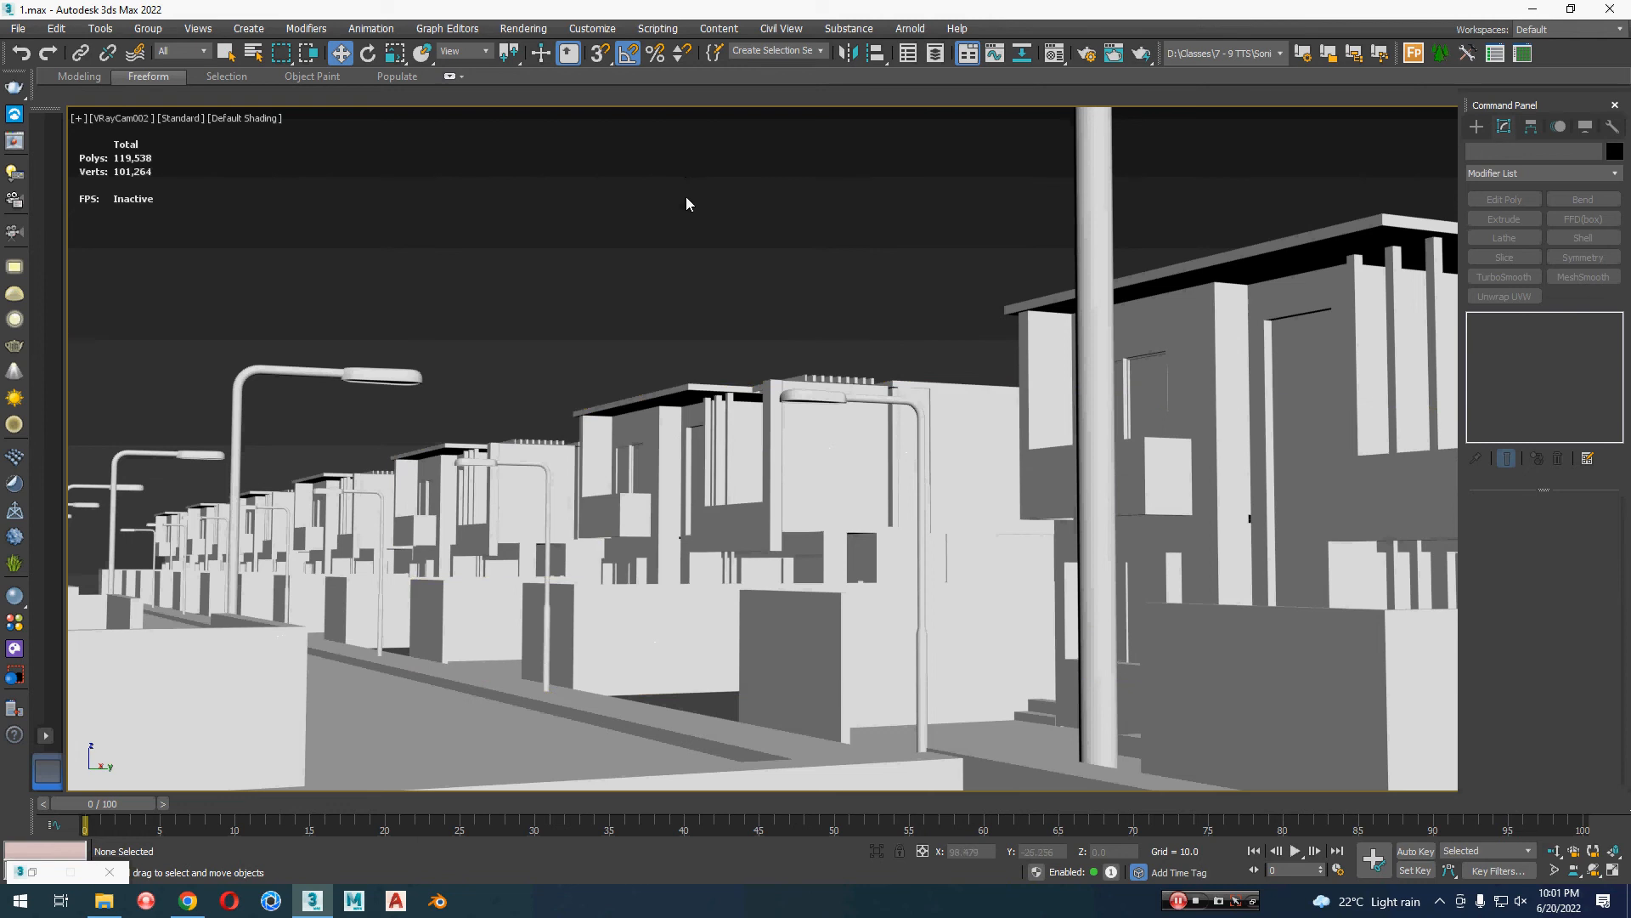
pyautogui.click(691, 486)
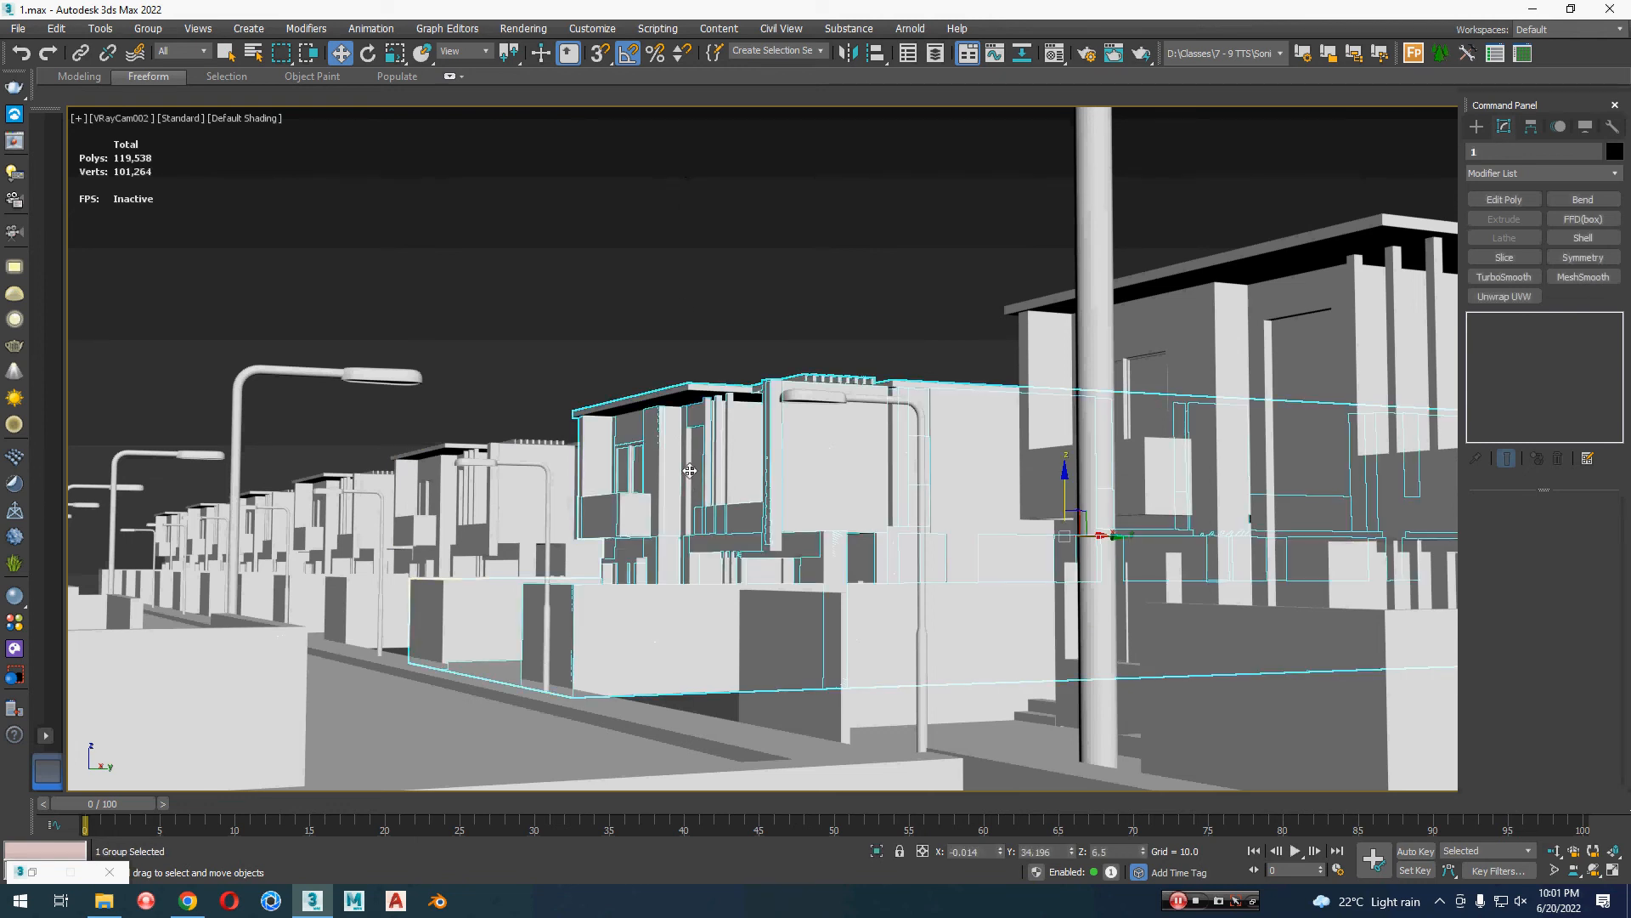
pyautogui.press('p')
pyautogui.scroll(-5, 699, 476)
pyautogui.moveTo(670, 522)
pyautogui.keyDown('alt'); pyautogui.mouseDown(button='middle')
pyautogui.moveTo(767, 540)
pyautogui.moveTo(699, 535)
pyautogui.mouseUp(button='middle'); pyautogui.keyUp('alt')
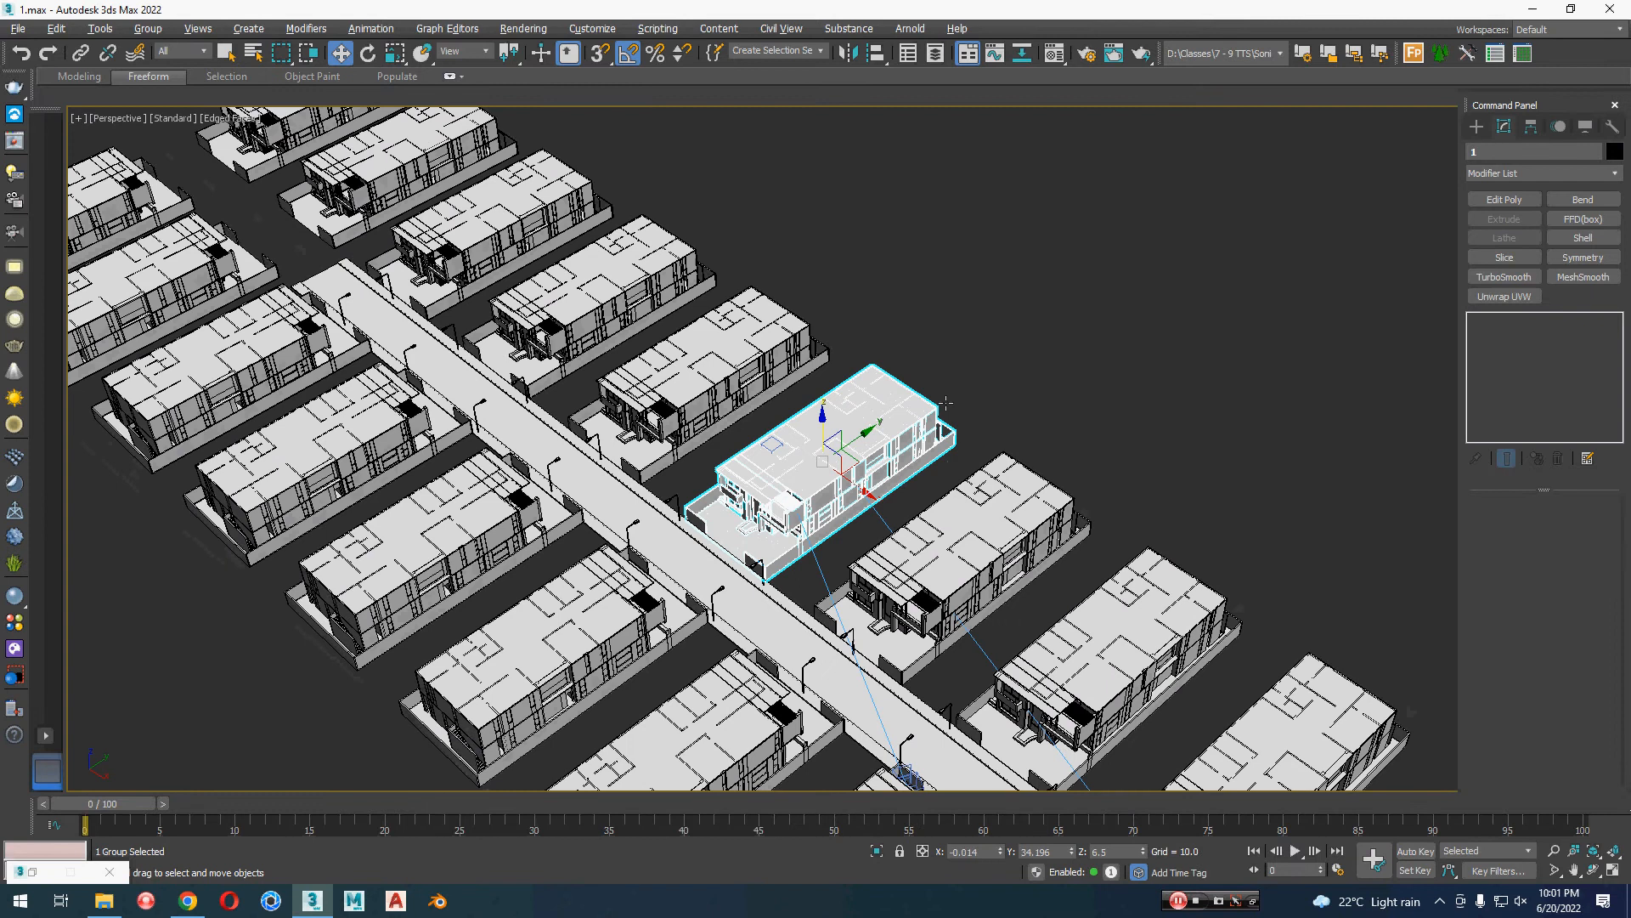
pyautogui.click(988, 355)
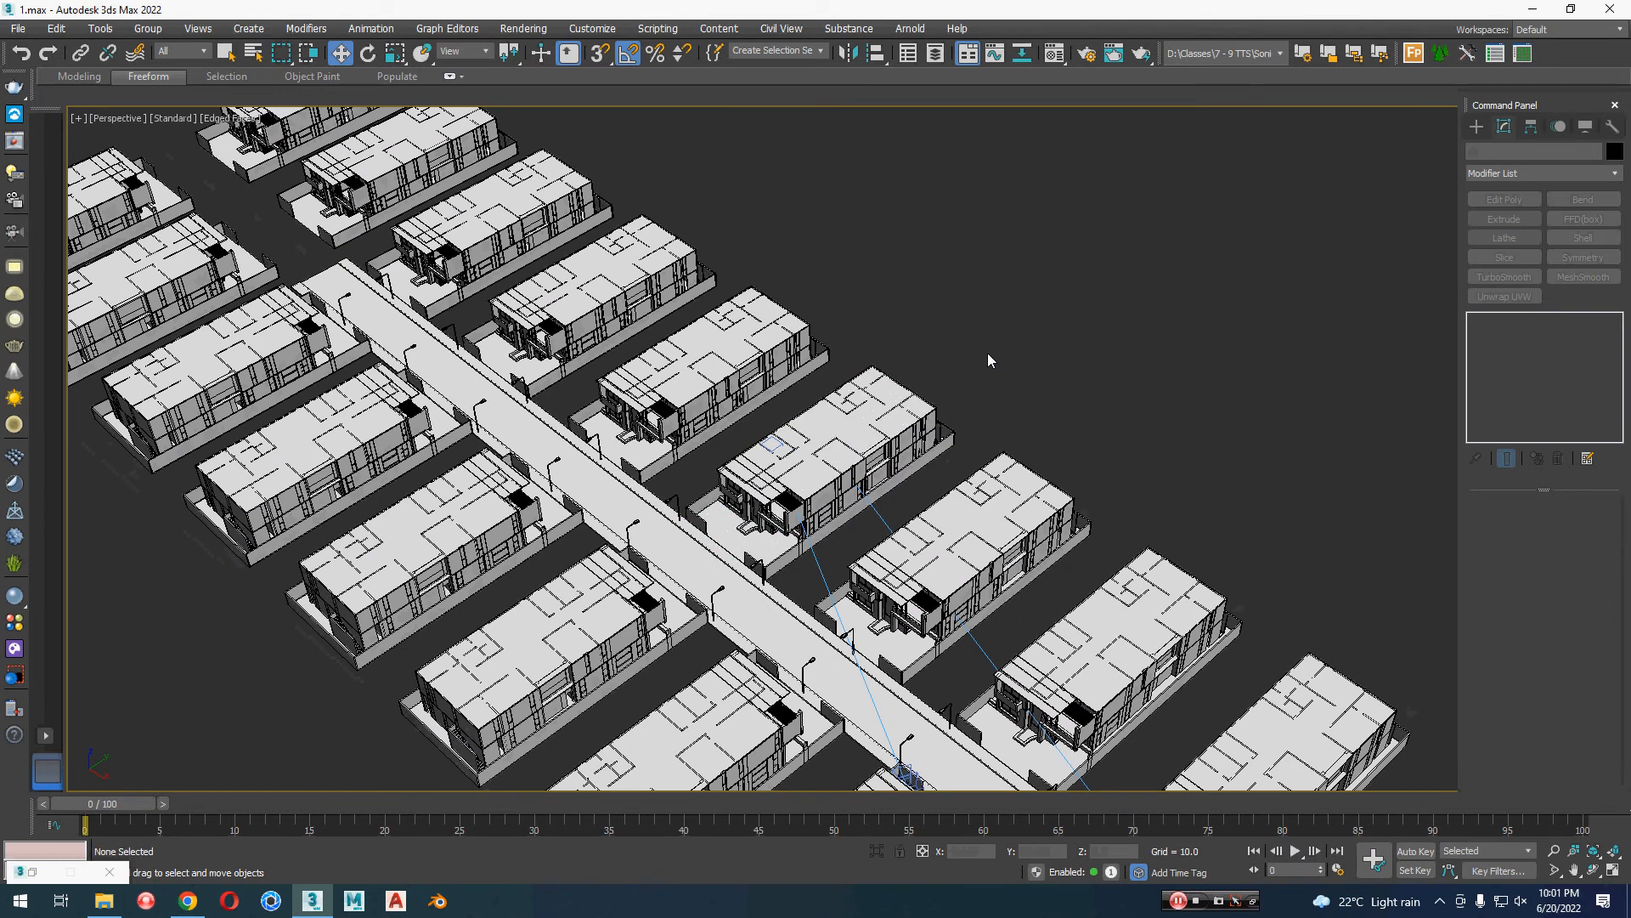
# Step: Look through VRayCam001 and dolly its view in along the road between the two house rows
pyautogui.press('c')
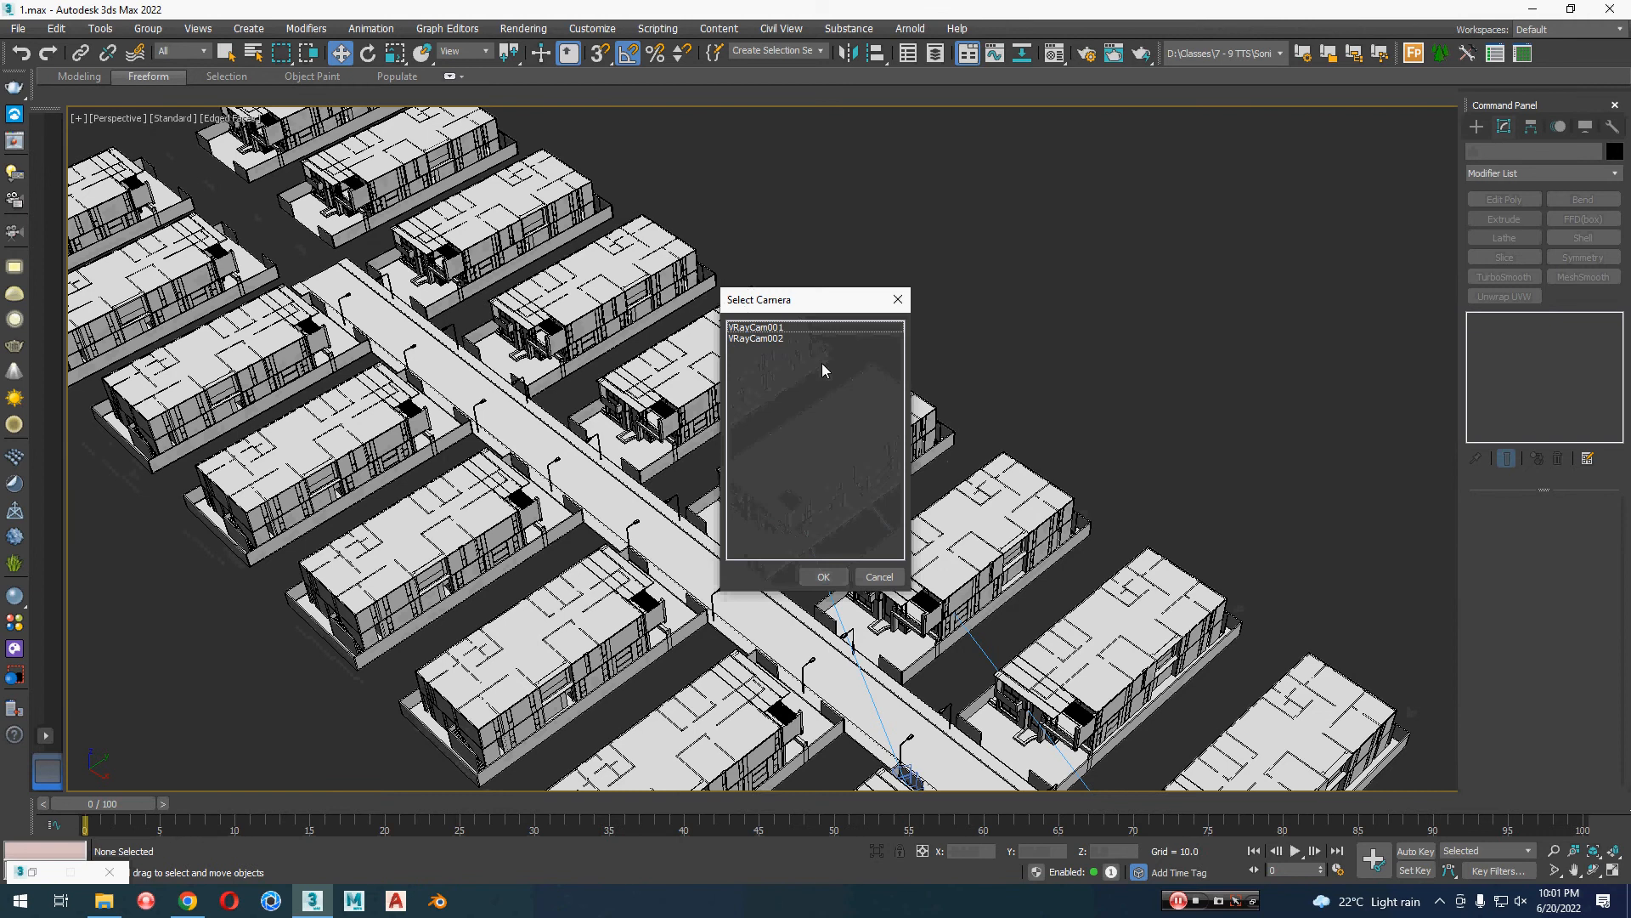
pyautogui.doubleClick(762, 327)
pyautogui.moveTo(977, 452); pyautogui.dragTo(884, 473, button='middle')
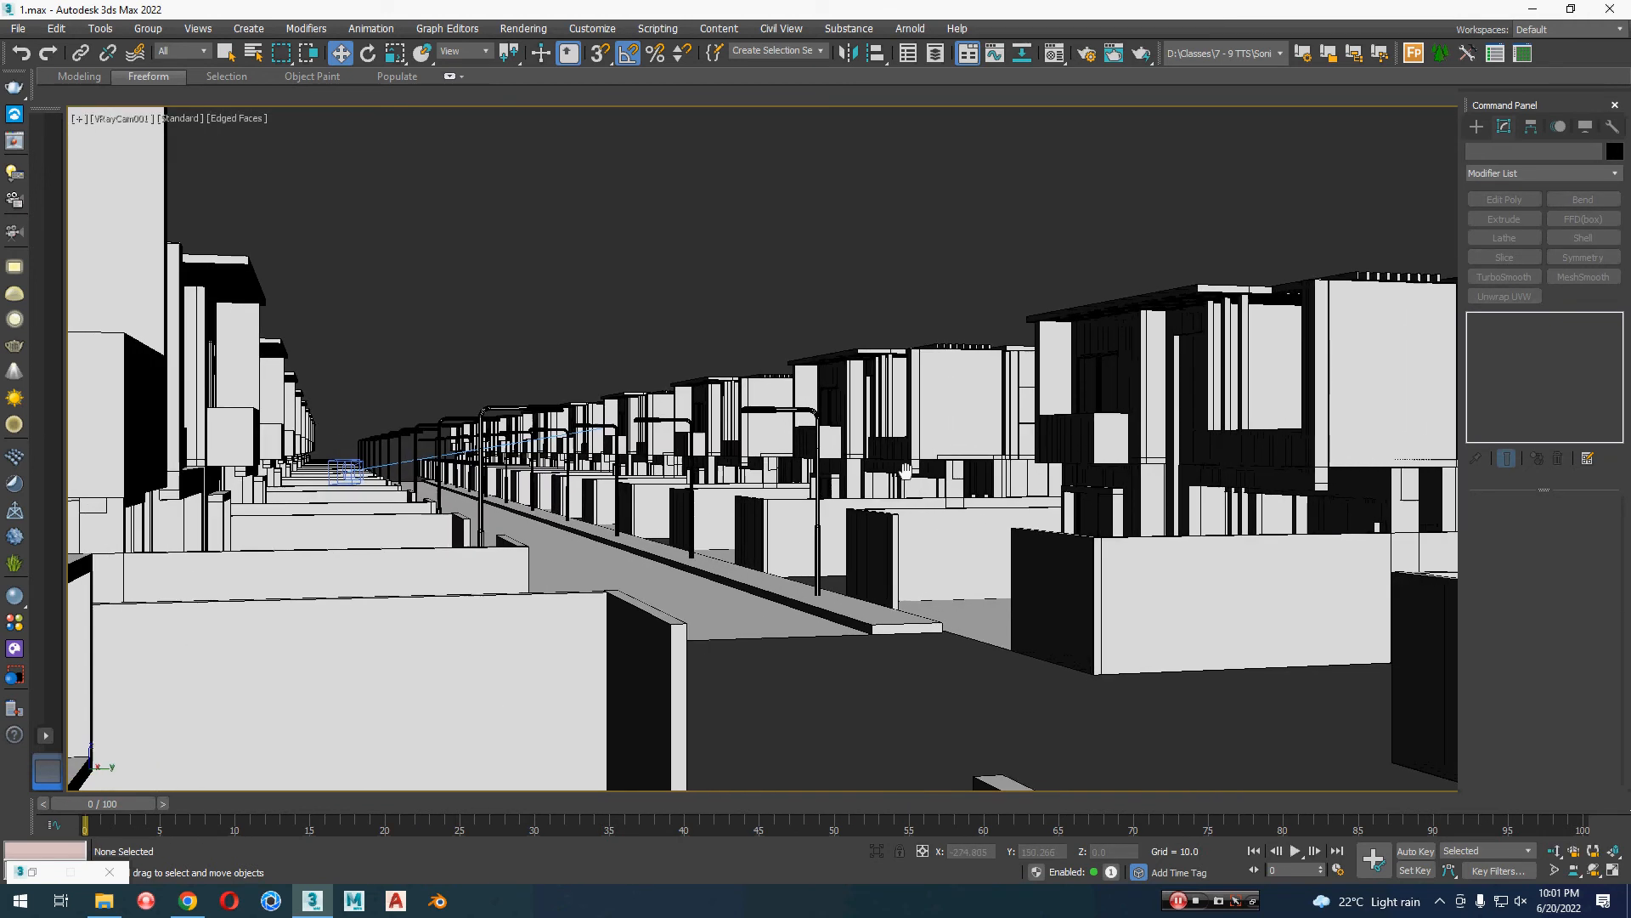
pyautogui.click(1555, 852)
pyautogui.moveTo(770, 606); pyautogui.dragTo(677, 582)
pyautogui.moveTo(677, 583); pyautogui.dragTo(678, 575, button='middle')
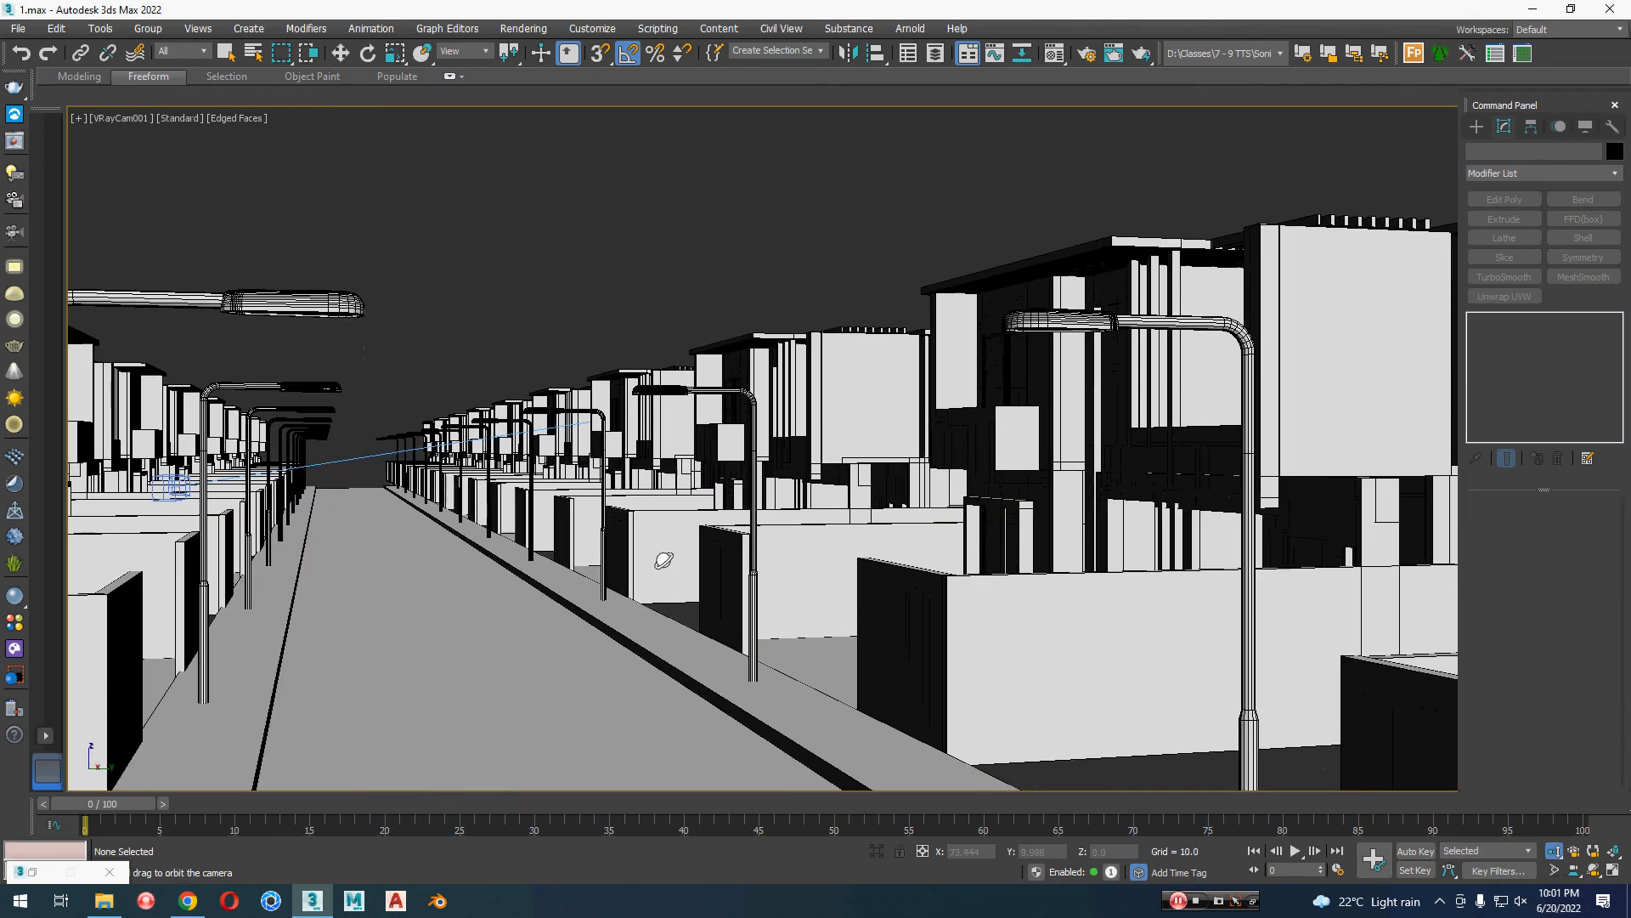
# Step: Orbit and pan VRayCam001 to look straight down the road with street lamps on both sides
pyautogui.hotkey('ctrl', 'r')
pyautogui.moveTo(655, 549); pyautogui.dragTo(652, 546)
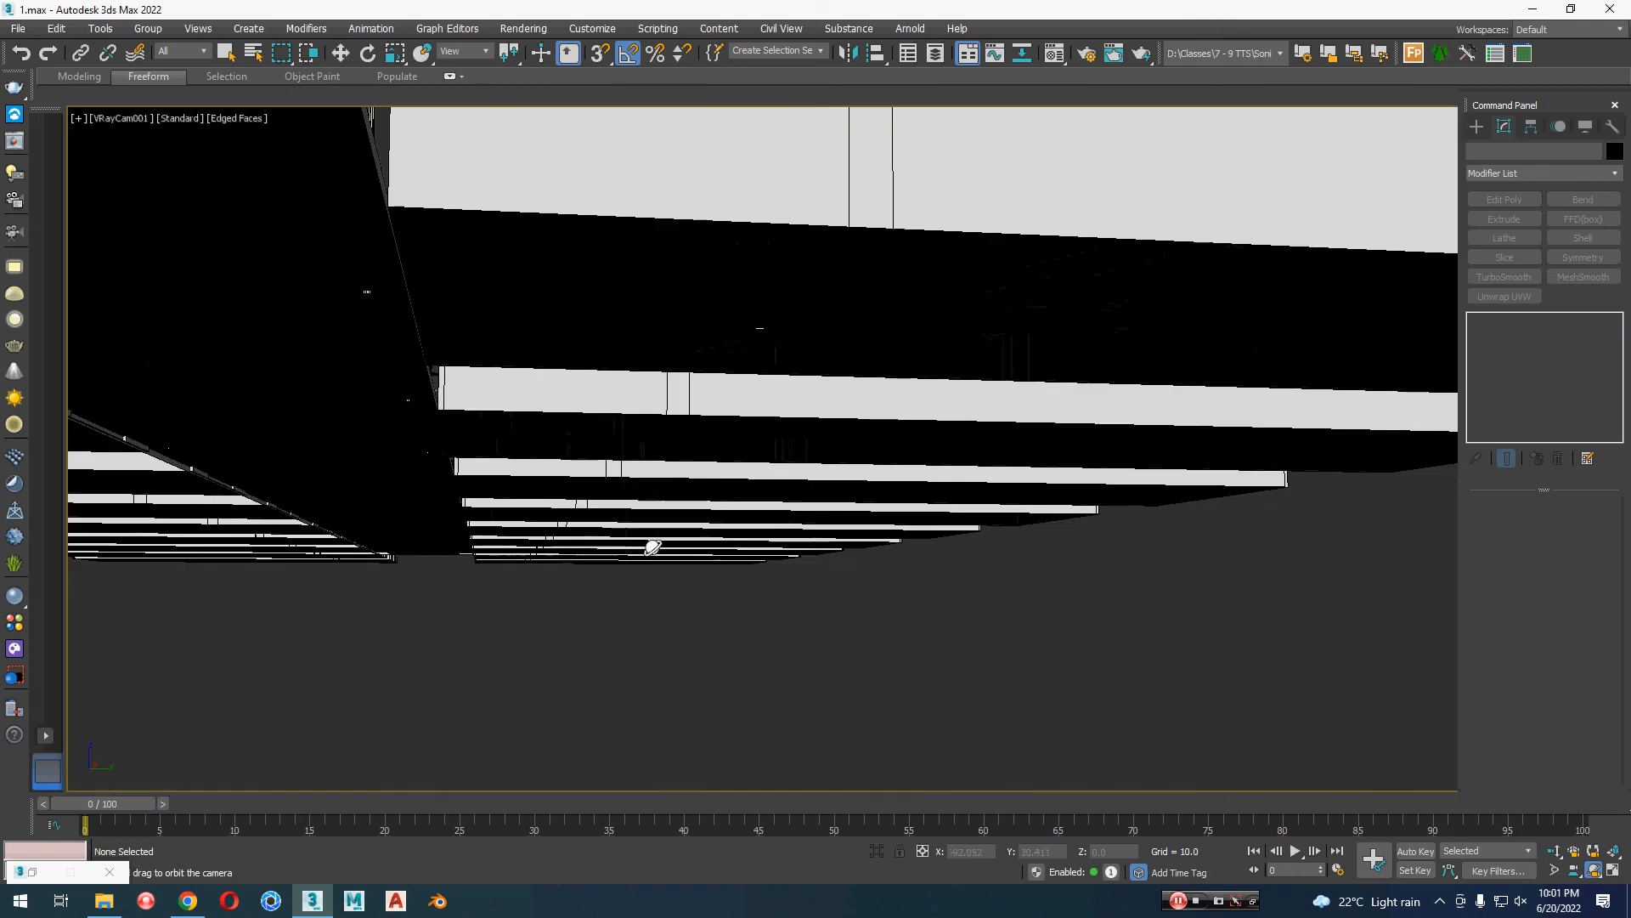
pyautogui.moveTo(650, 516); pyautogui.dragTo(792, 641, button='middle')
pyautogui.press('w')
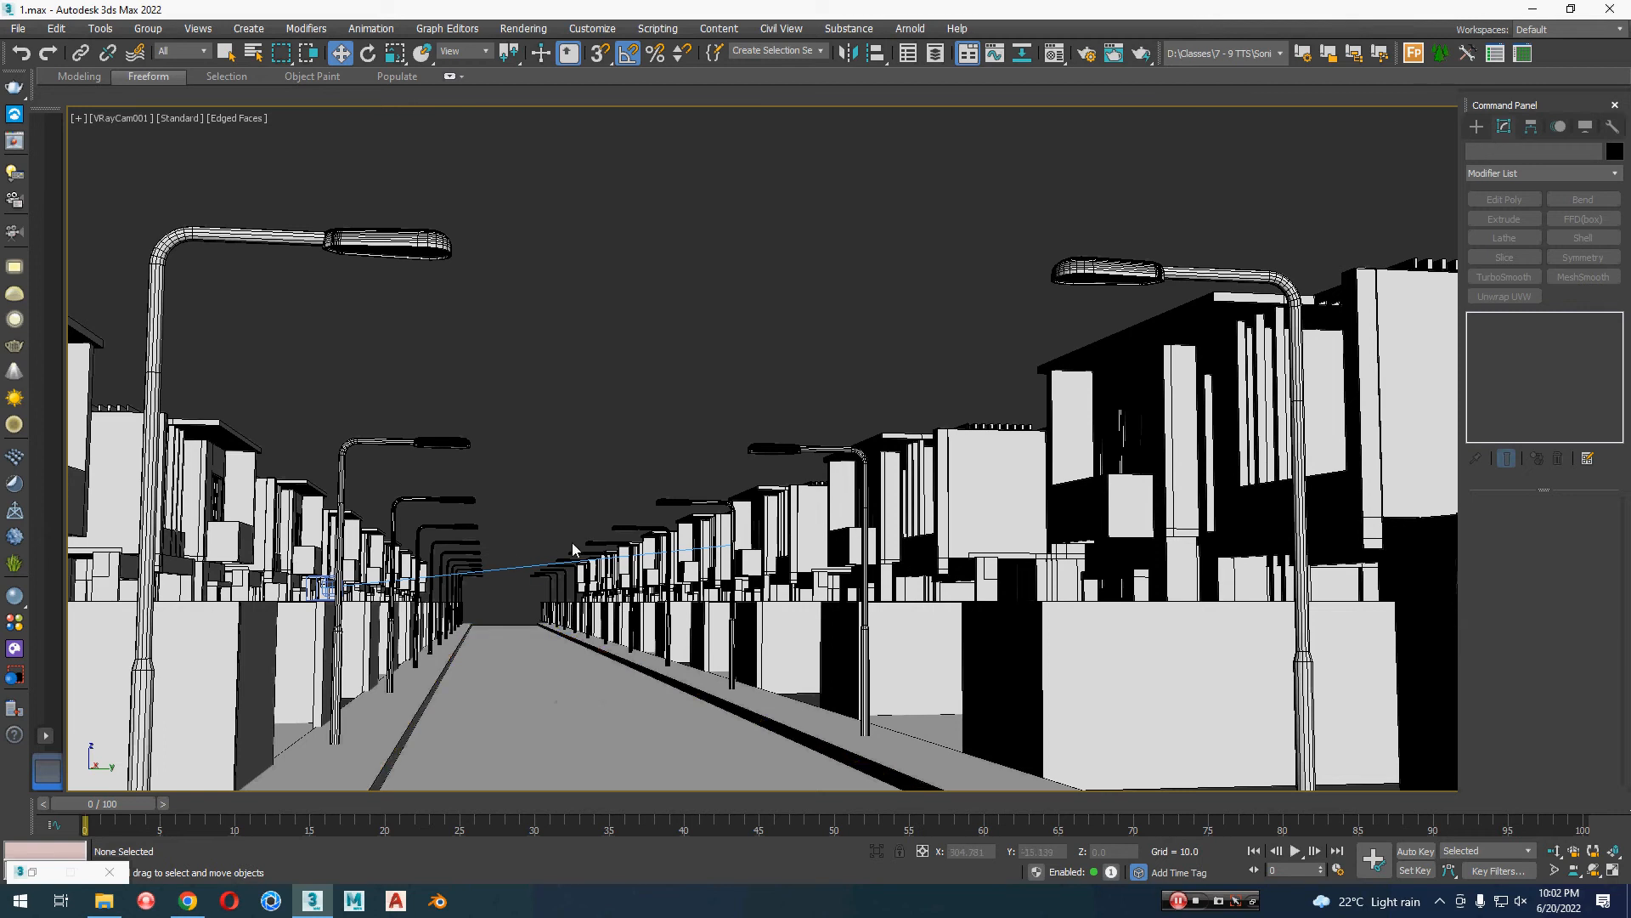
pyautogui.scroll(4, 535, 553)
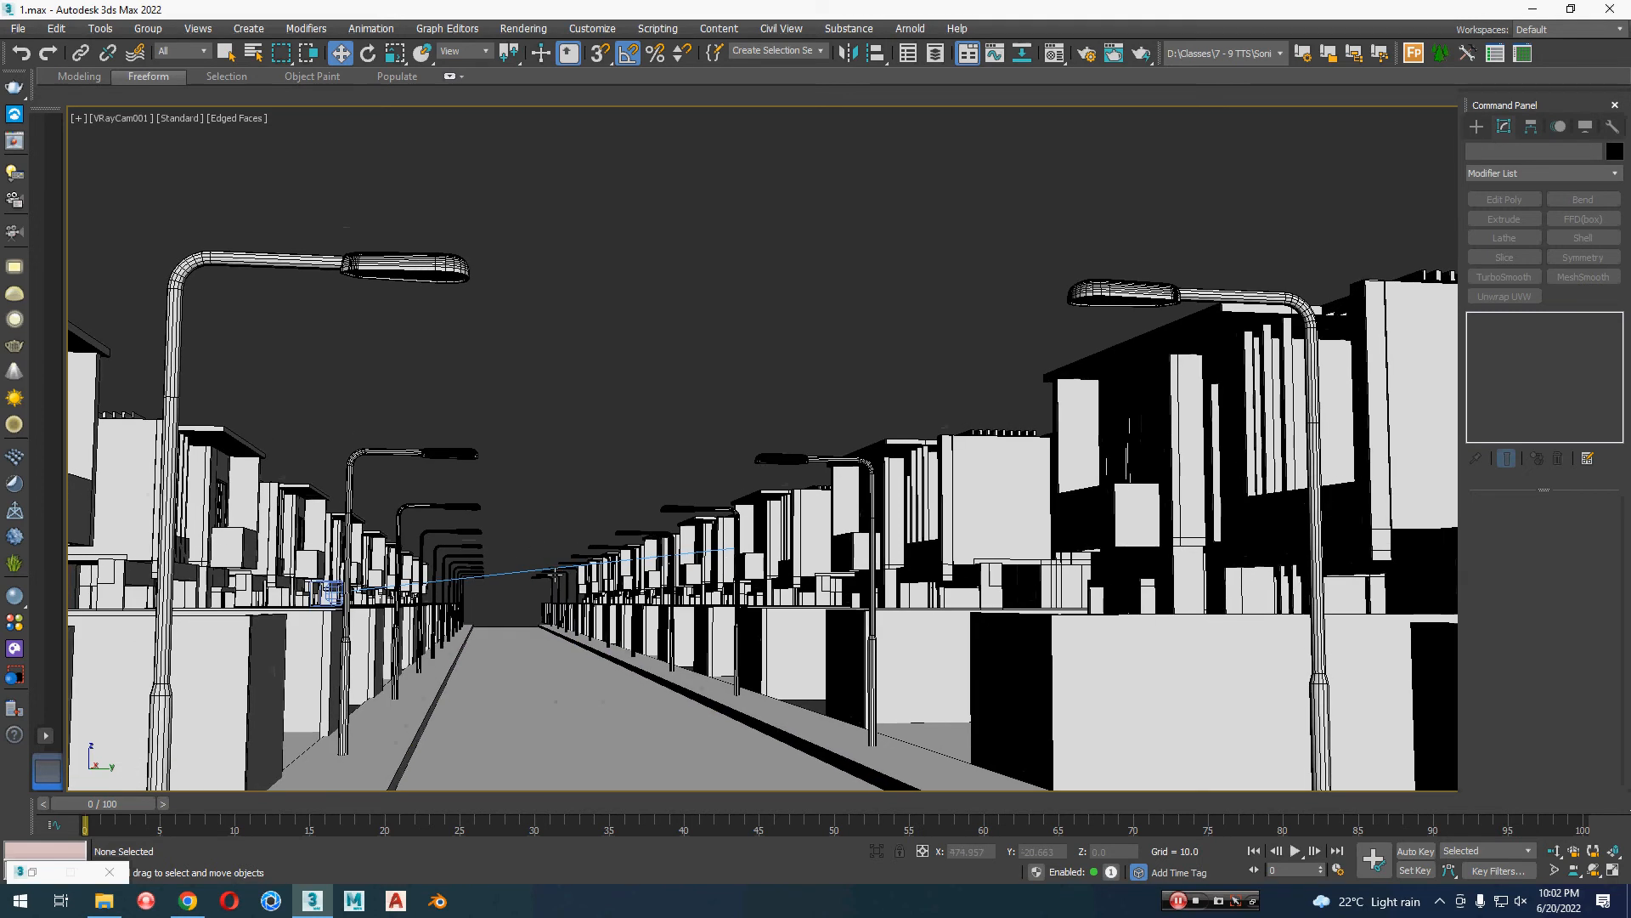
pyautogui.moveTo(548, 553); pyautogui.dragTo(552, 562, button='middle')
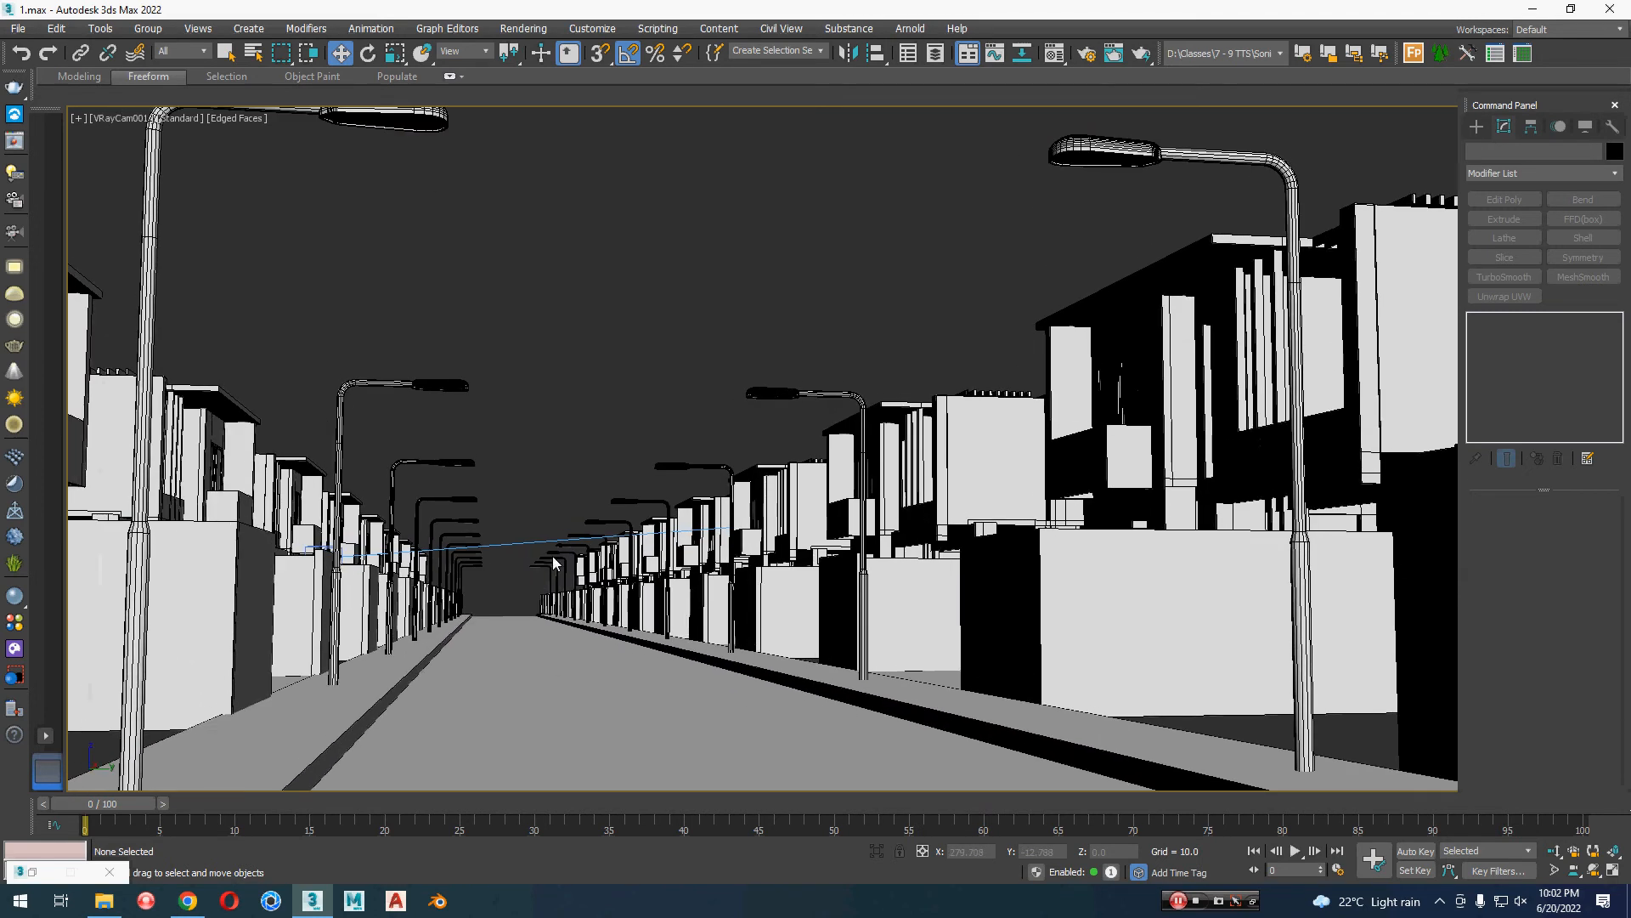
# Step: Review the house rows in the perspective view and through VRayCam002
pyautogui.press('p')
pyautogui.scroll(-6, 552, 557)
pyautogui.keyDown('alt'); pyautogui.moveTo(578, 652); pyautogui.dragTo(714, 714, button='middle'); pyautogui.keyUp('alt')
pyautogui.press('c')
pyautogui.doubleClick(759, 340)
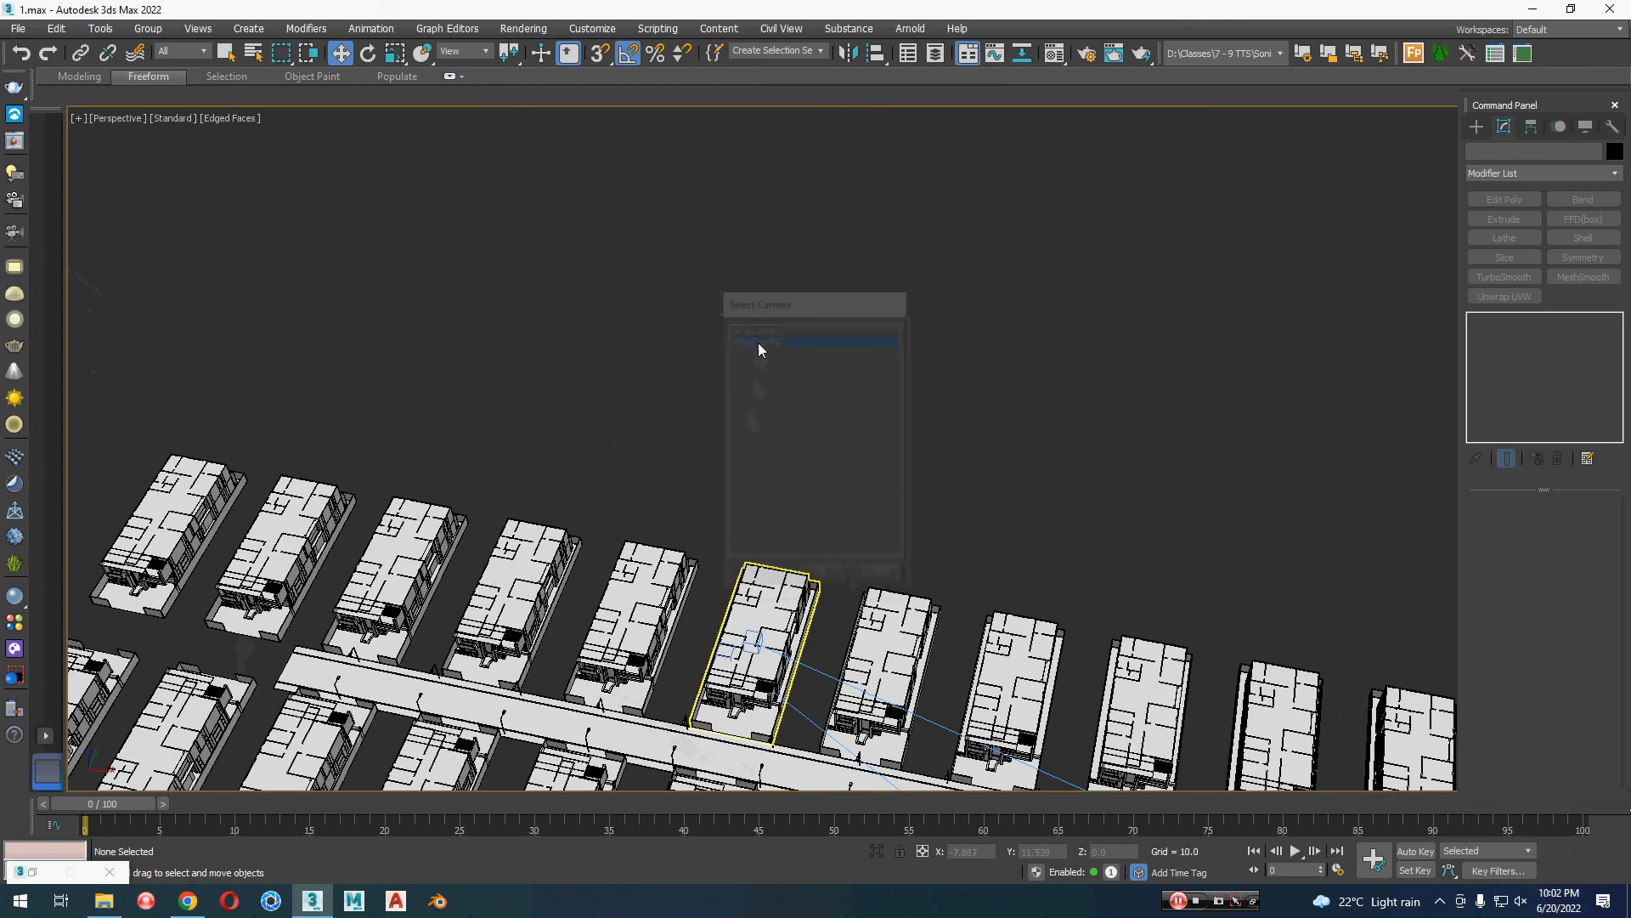
# Step: Show edged faces in the top view and create a third VRayPhysicalCamera from the mirrored row's third house, aimed at the opposite row's middle house
pyautogui.press('t')
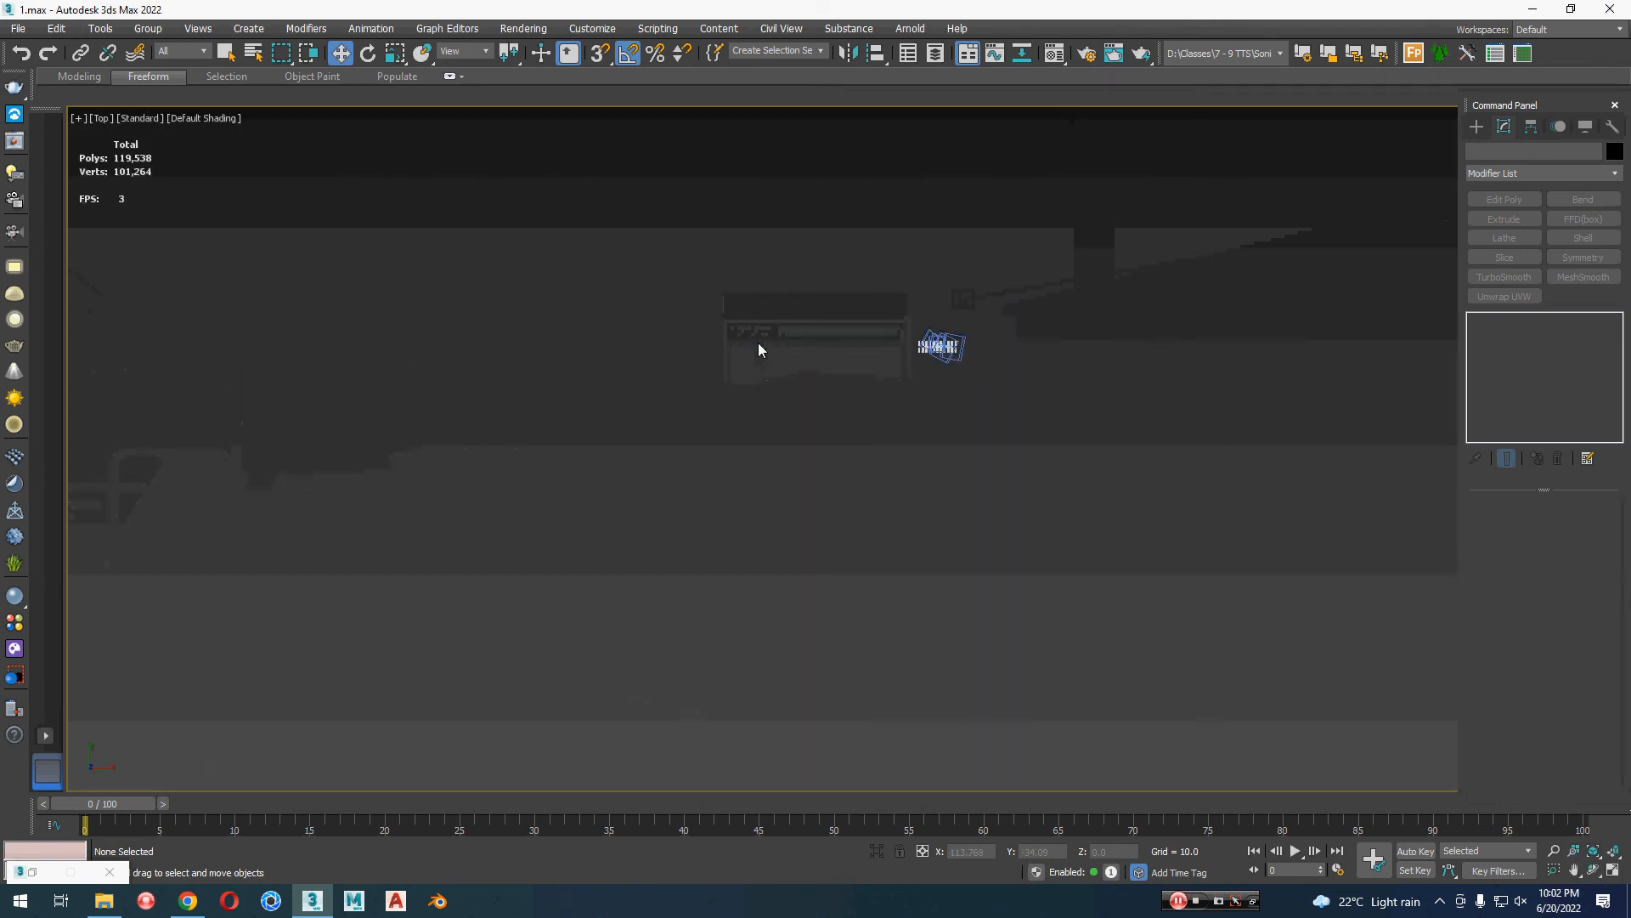
pyautogui.moveTo(947, 558); pyautogui.dragTo(524, 583, button='middle')
pyautogui.press('F4')
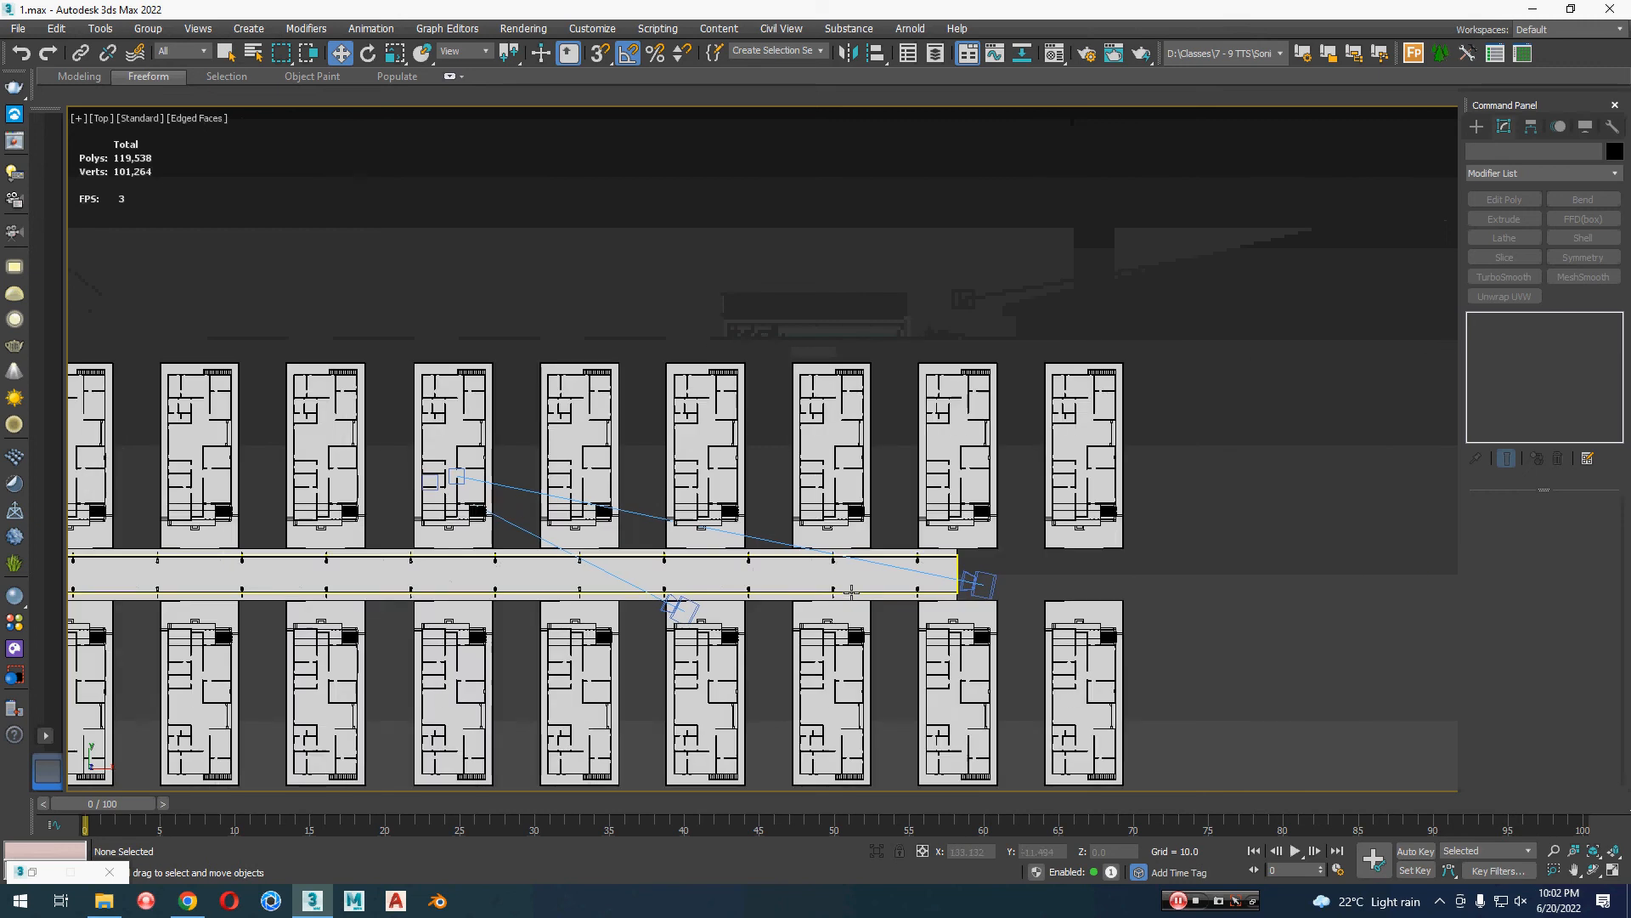
pyautogui.scroll(-2, 848, 586)
pyautogui.moveTo(855, 588); pyautogui.dragTo(940, 566, button='middle')
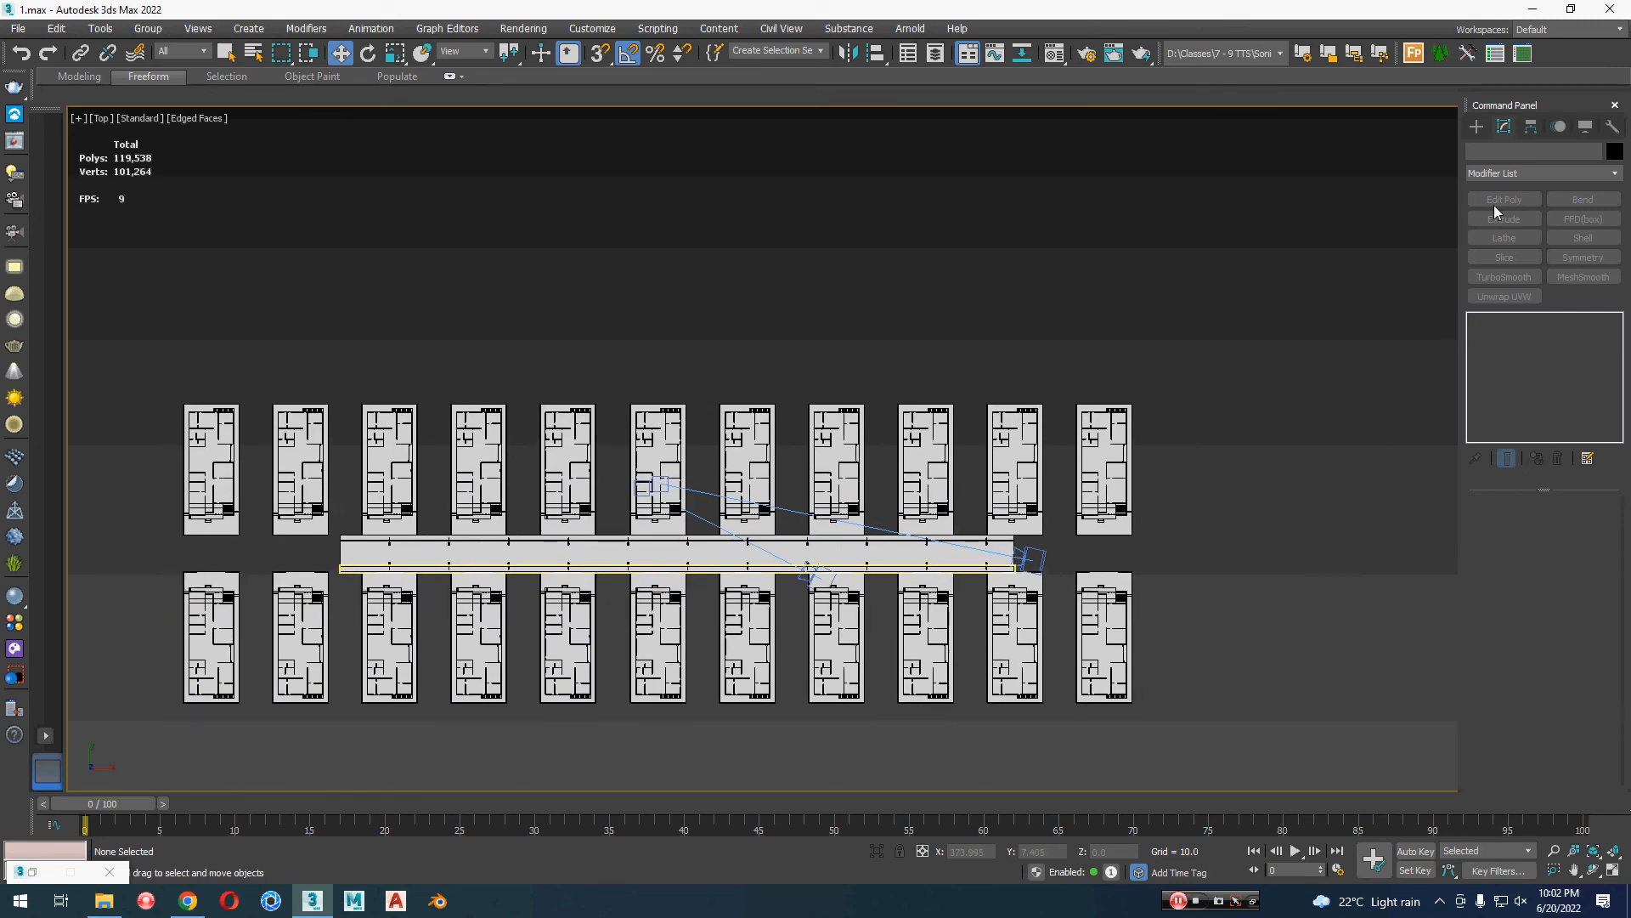
pyautogui.click(1474, 129)
pyautogui.click(1573, 240)
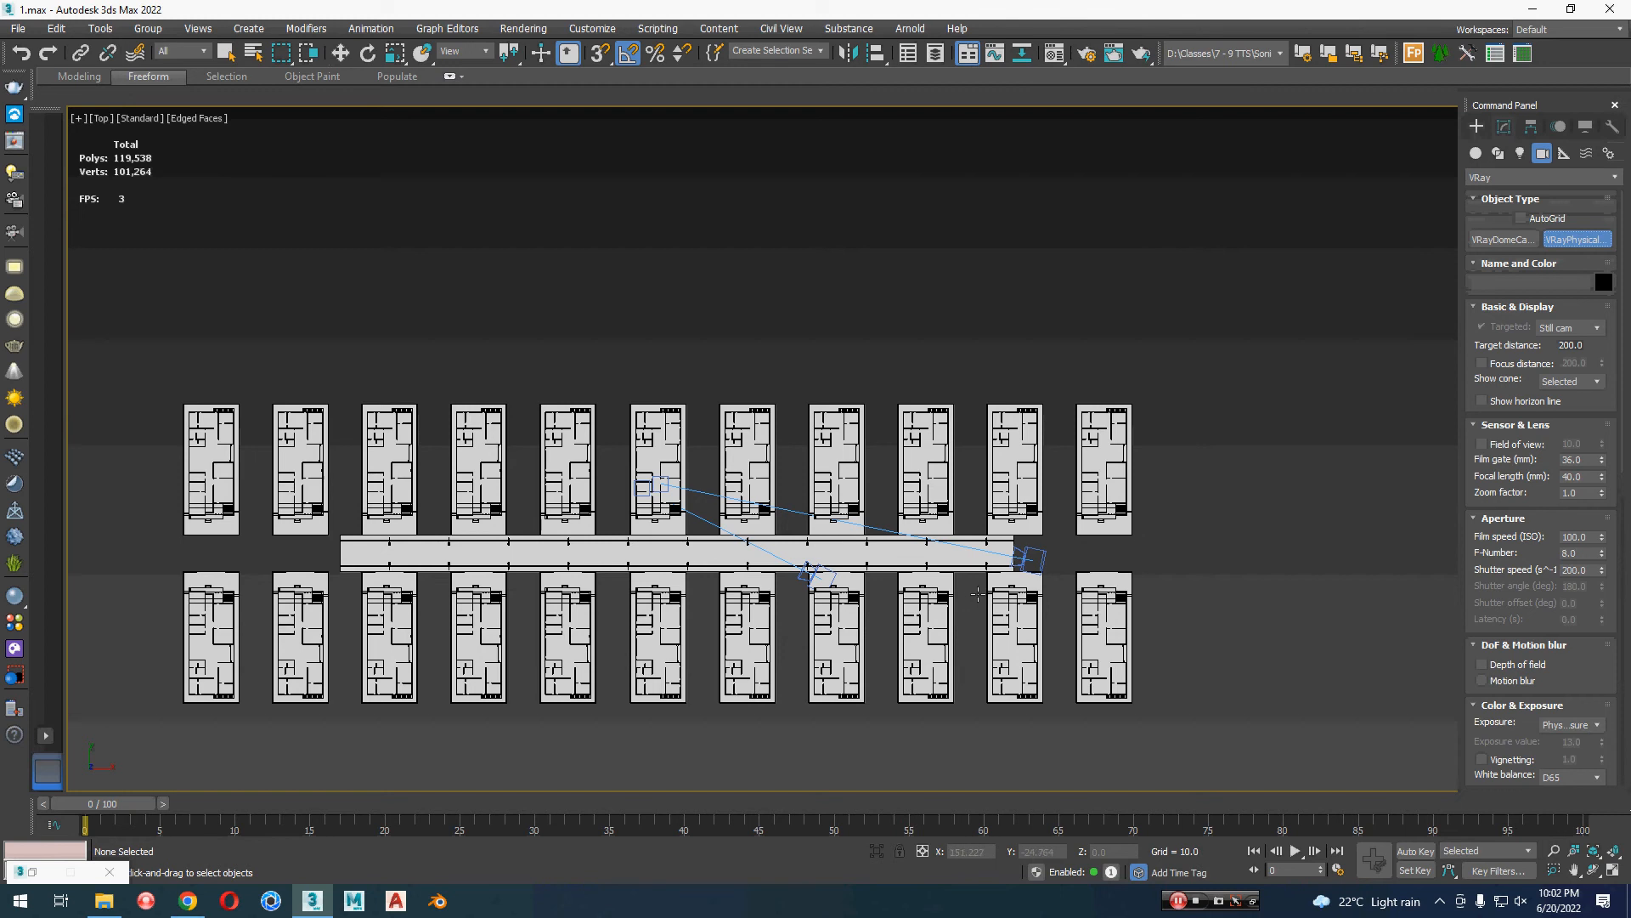
pyautogui.moveTo(432, 611); pyautogui.dragTo(659, 486)
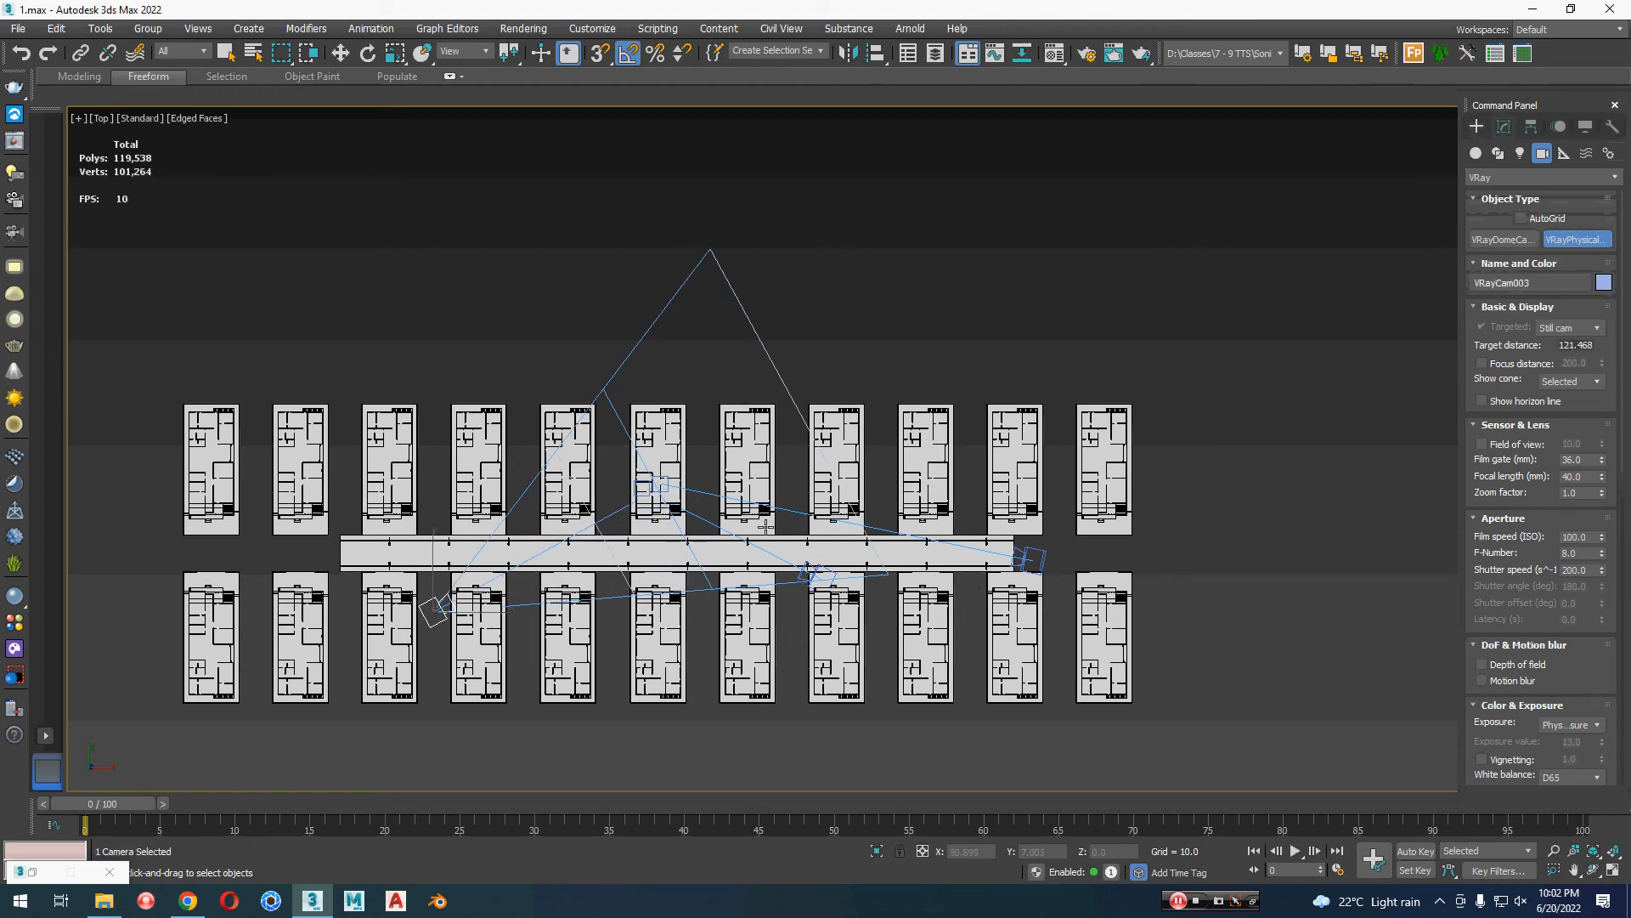
# Step: Pan and orbit the VRayCam003 view to a raised aerial angle looking diagonally along the road and both house rows
pyautogui.press('c')
pyautogui.moveTo(764, 521); pyautogui.dragTo(801, 702, button='middle')
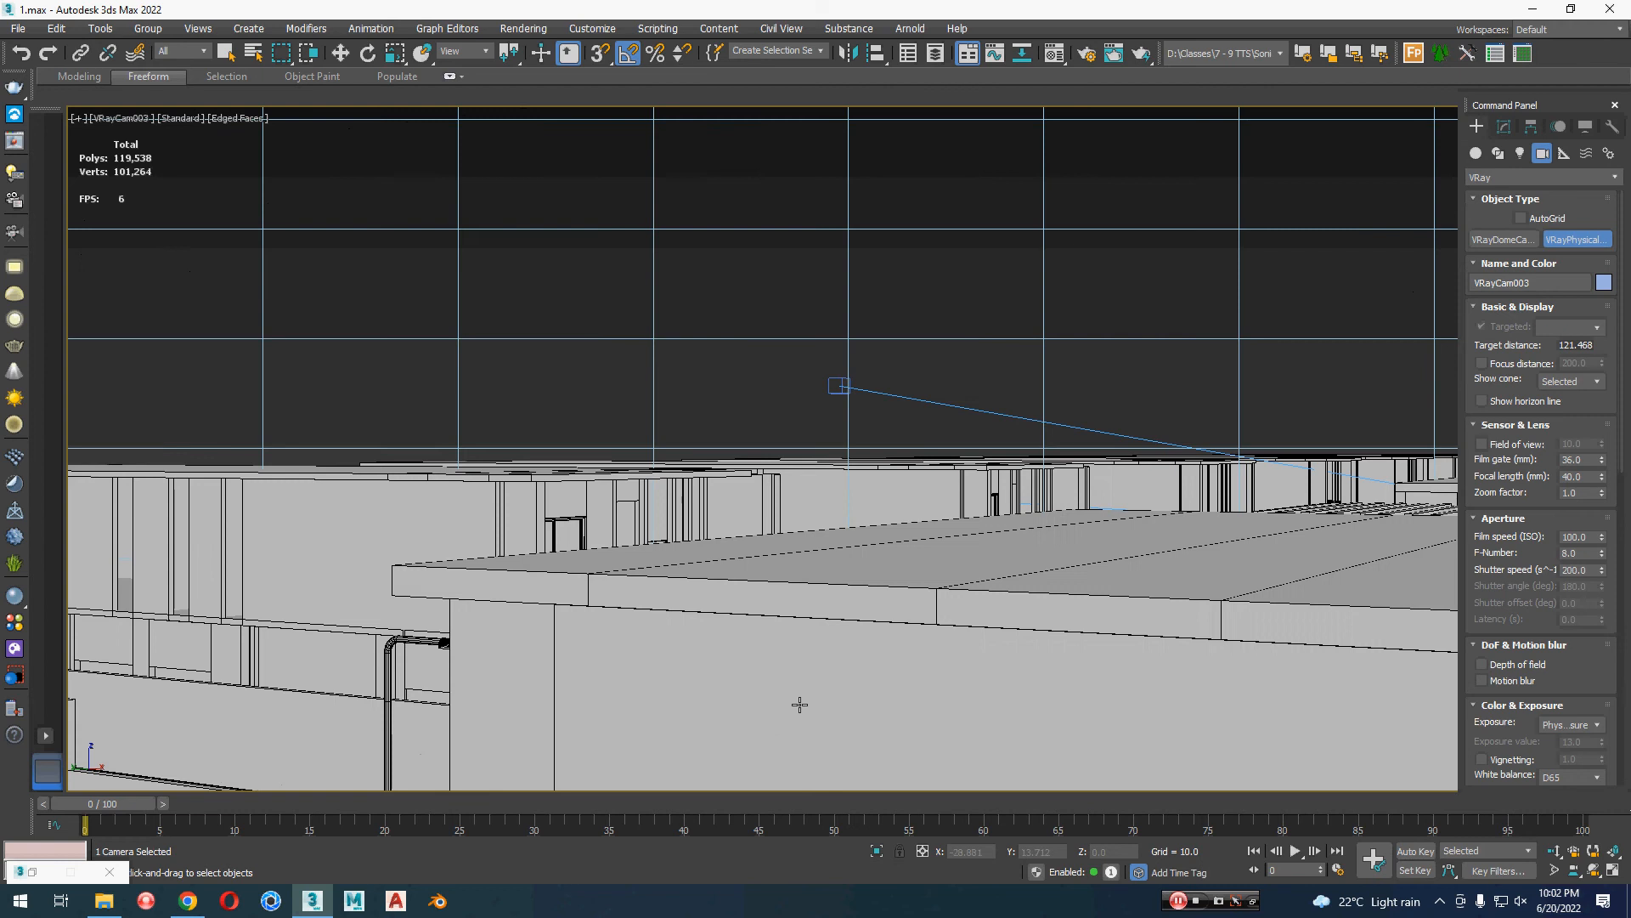
pyautogui.keyDown('alt'); pyautogui.moveTo(822, 615); pyautogui.dragTo(266, 729, button='middle'); pyautogui.keyUp('alt')
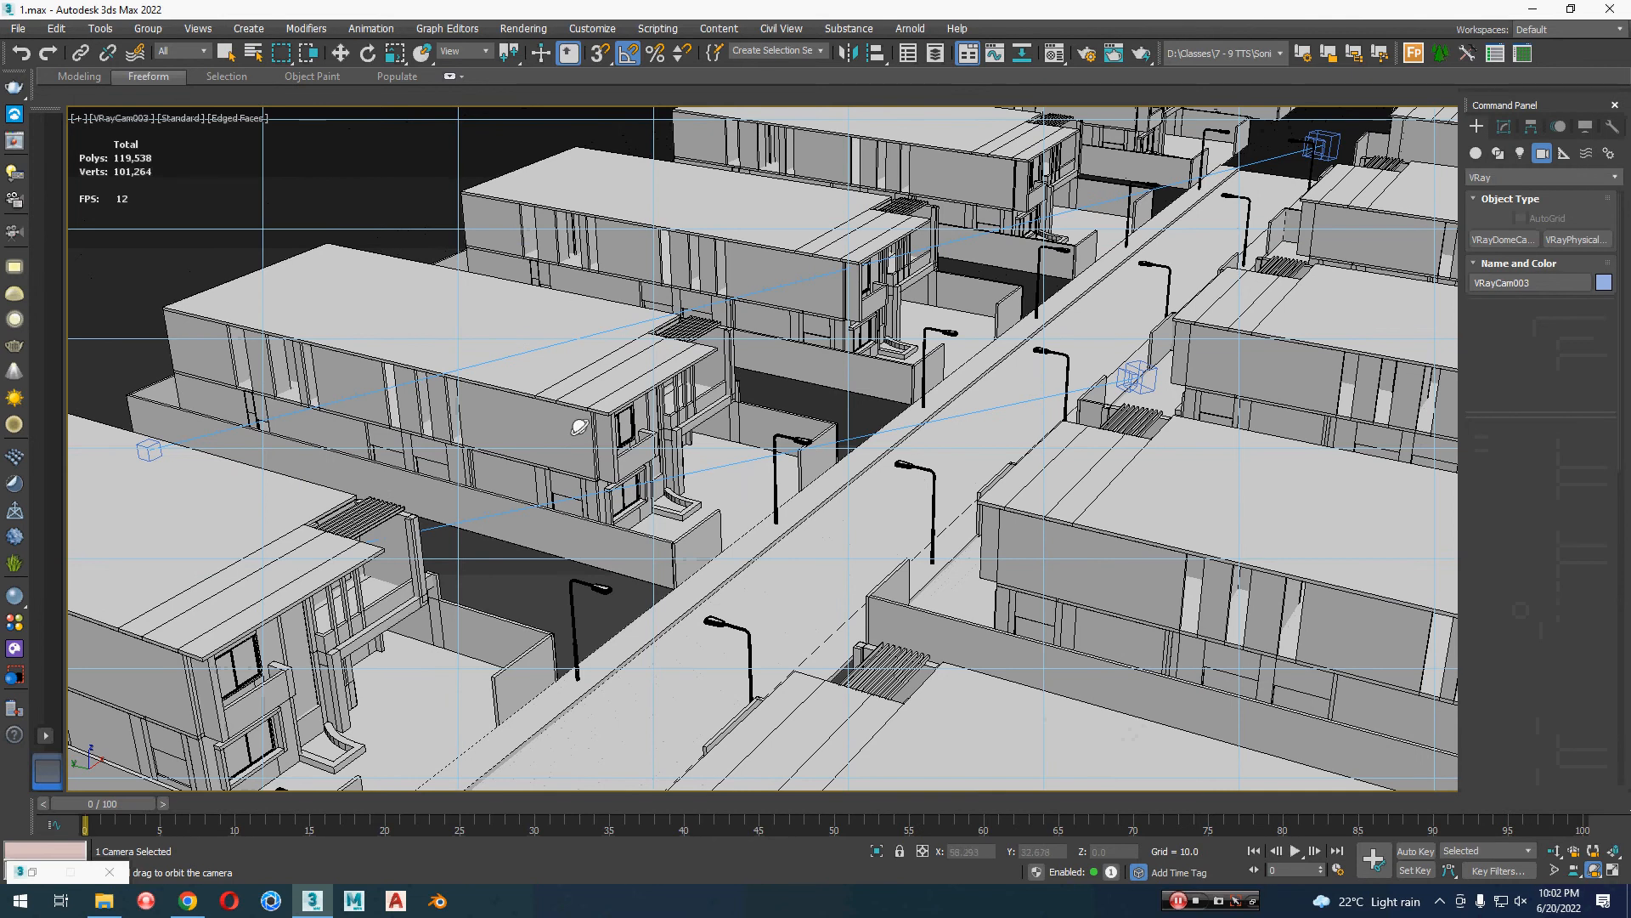
pyautogui.moveTo(710, 445); pyautogui.dragTo(780, 433, button='middle')
pyautogui.press('w')
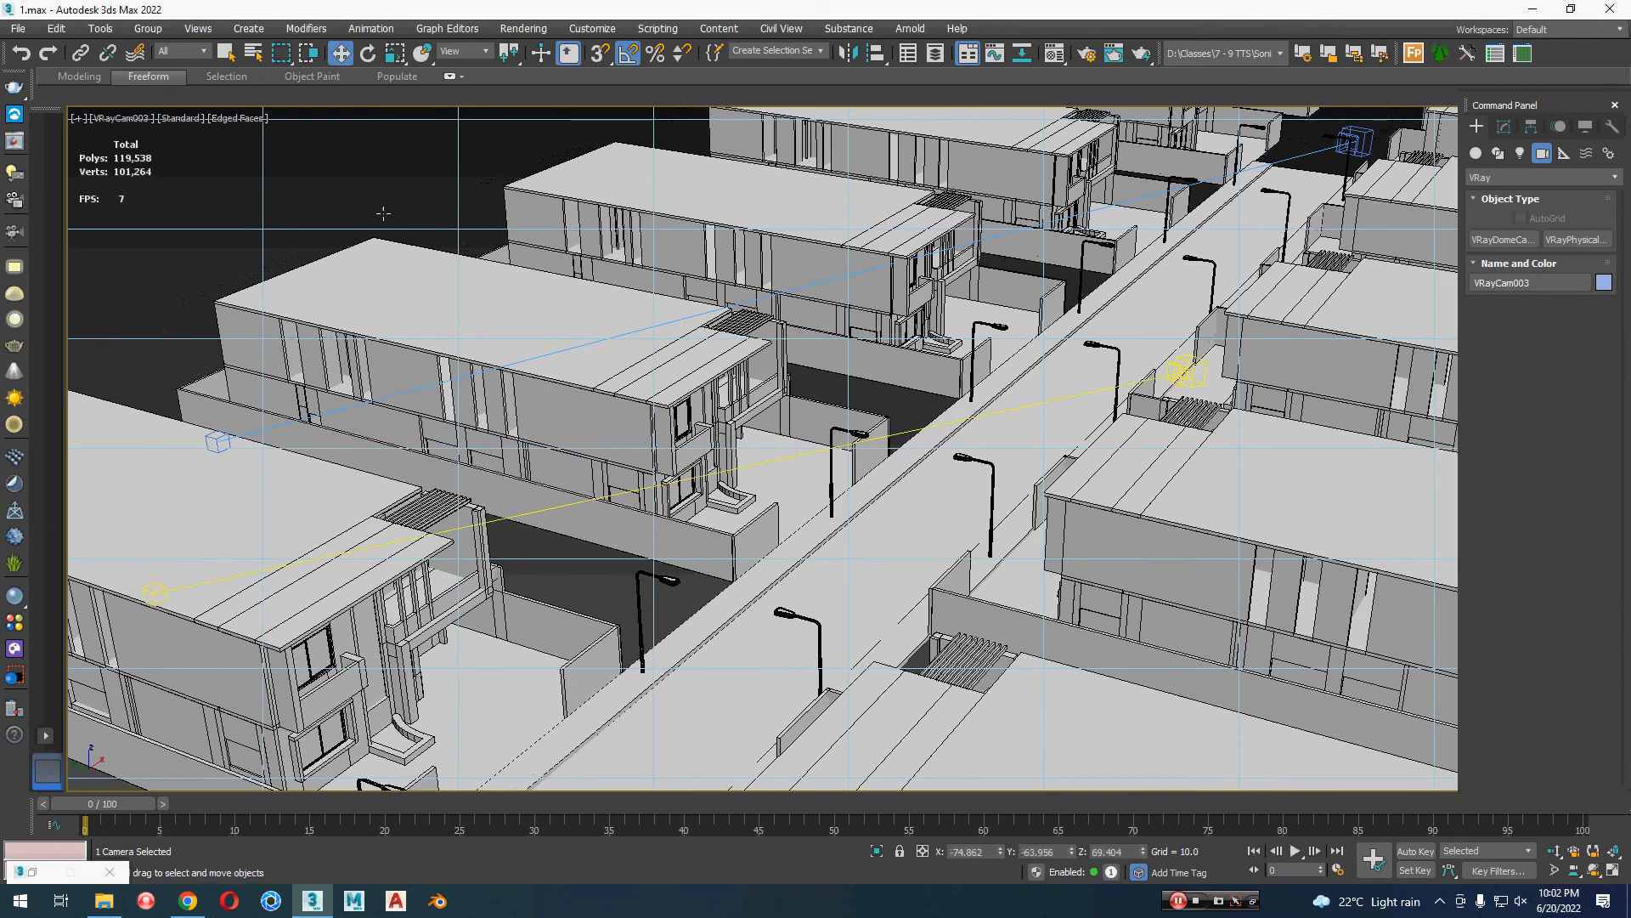
pyautogui.click(364, 180)
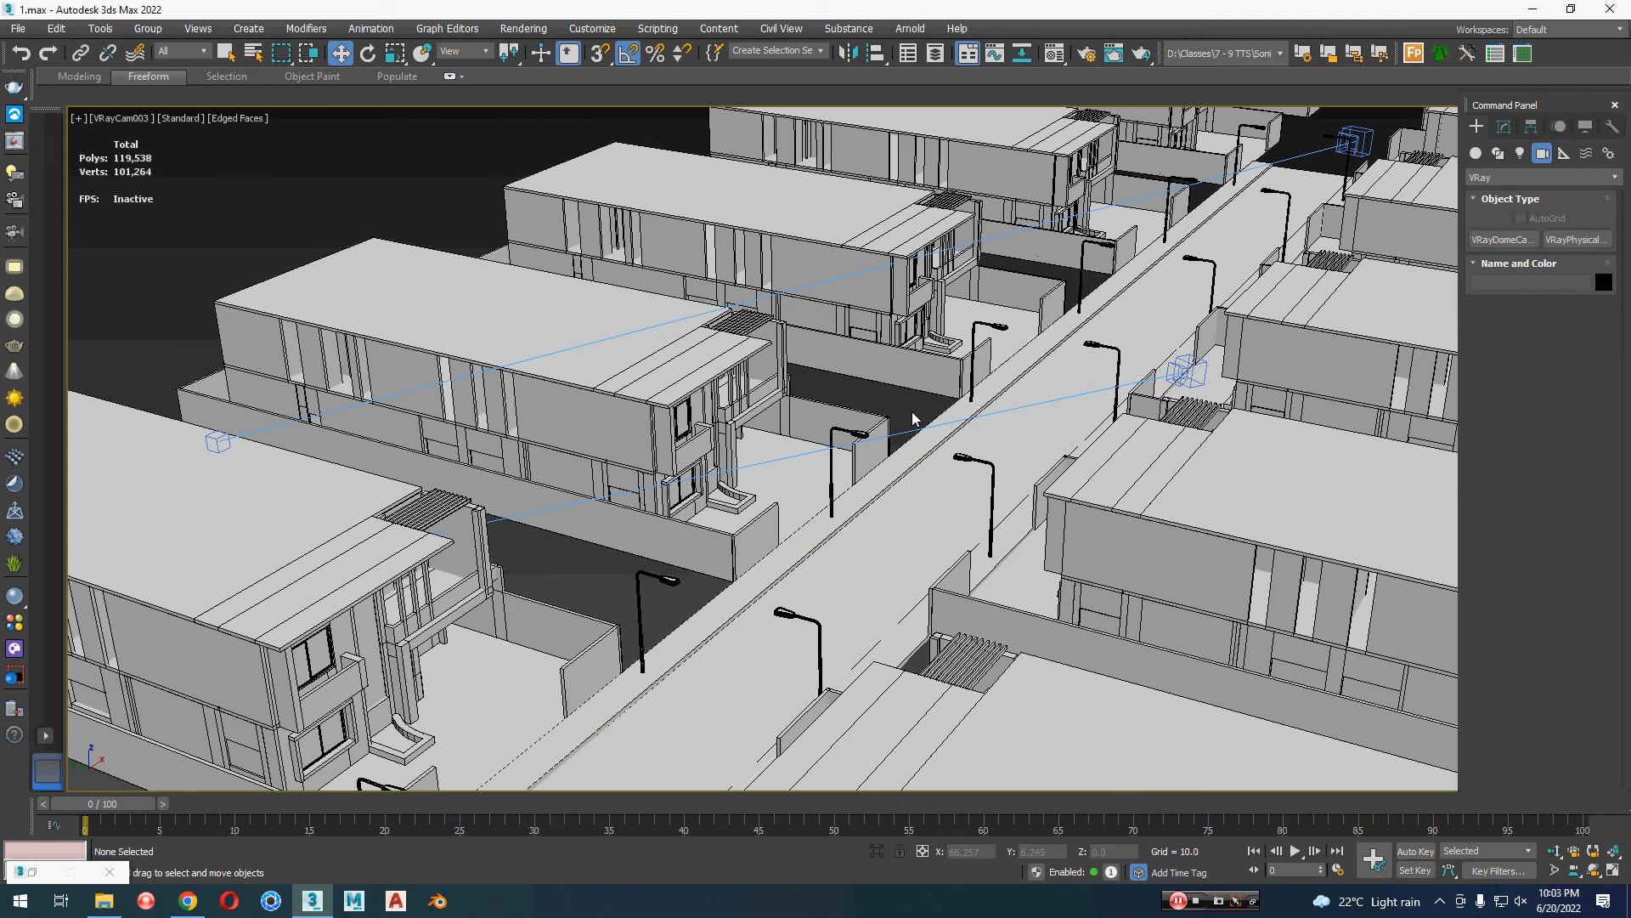
# Step: In the top view, delete the five houses at the right end of the upper row
pyautogui.press('p')
pyautogui.moveTo(928, 429); pyautogui.dragTo(919, 388, button='middle')
pyautogui.press('t')
pyautogui.scroll(2, 943, 433)
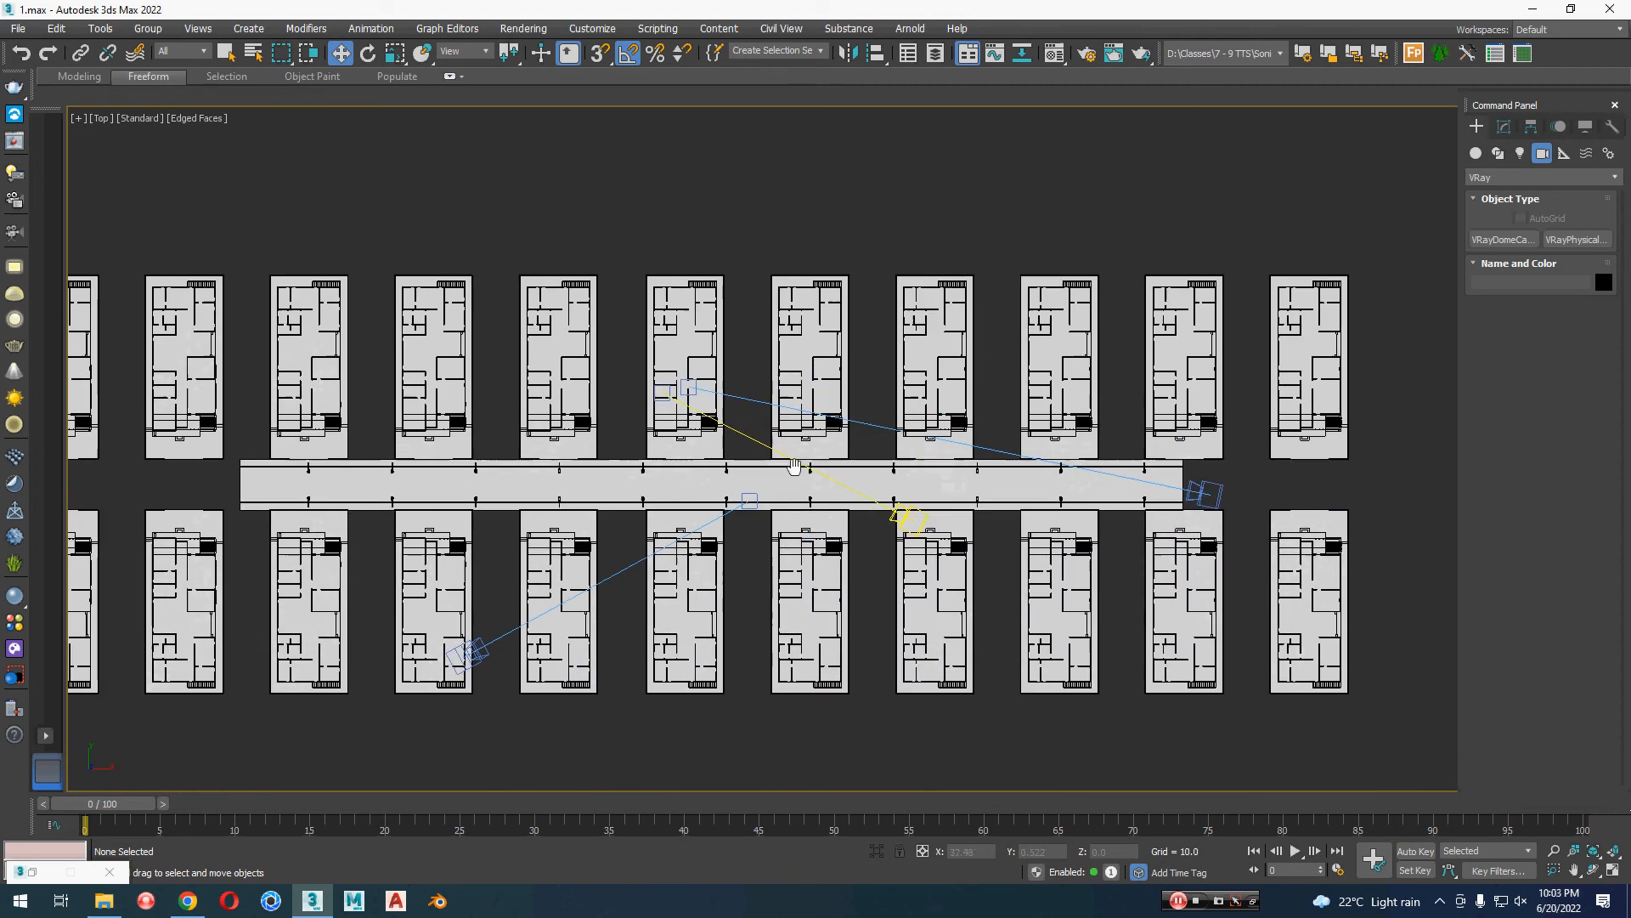
pyautogui.moveTo(1402, 226); pyautogui.dragTo(805, 313)
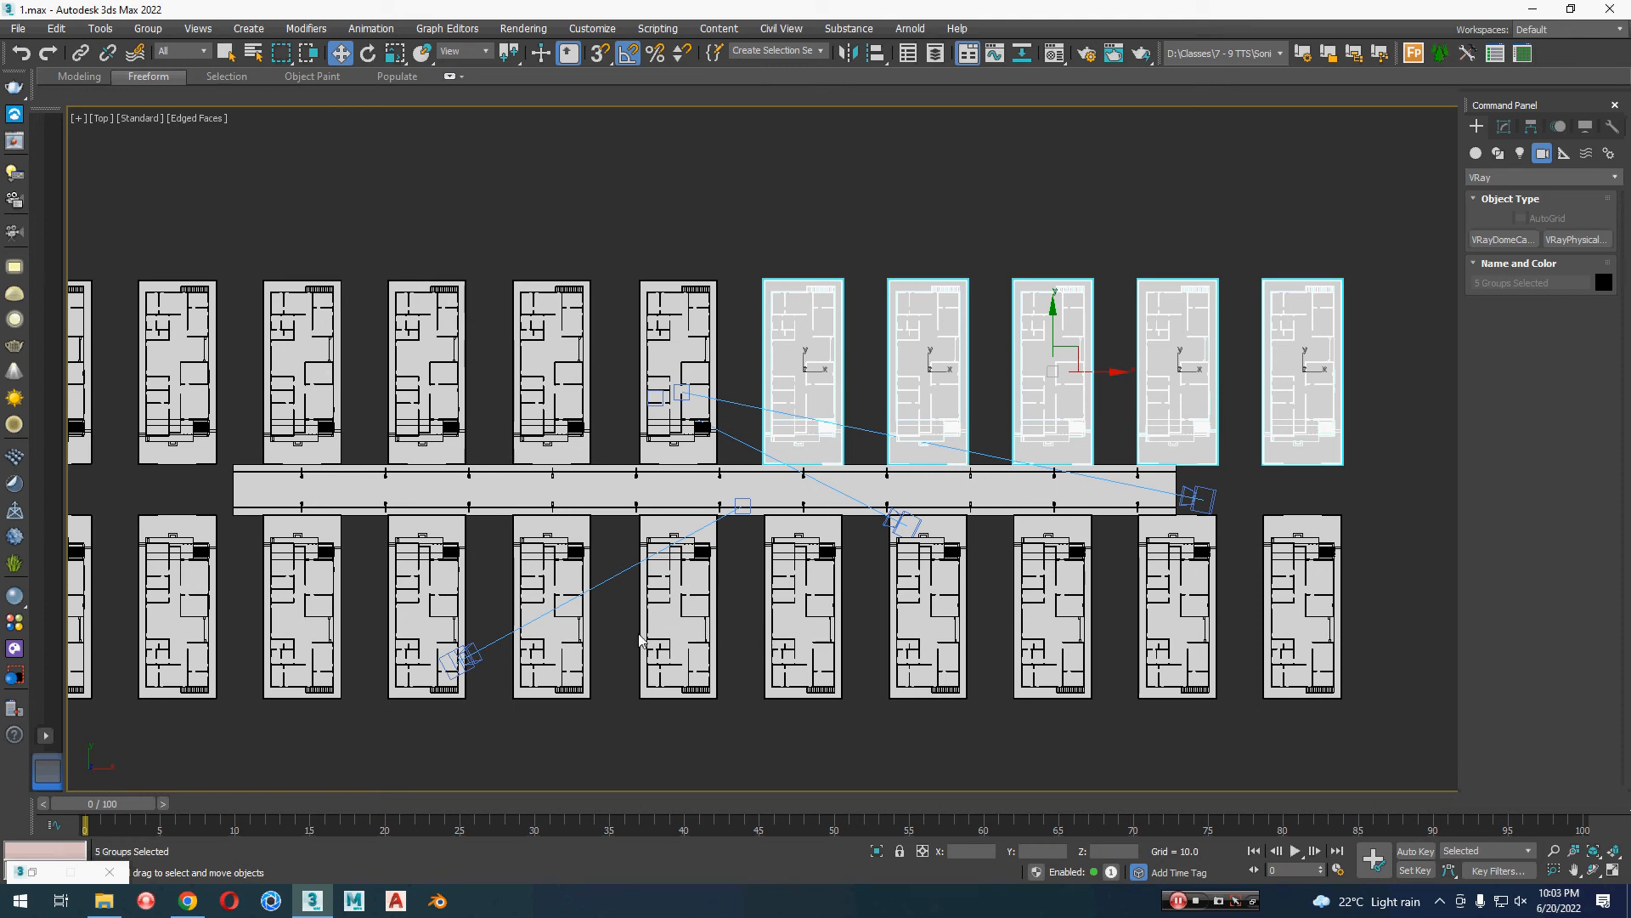
pyautogui.press('Delete')
# Step: Delete all houses of the lower row and the five leftmost houses of the upper row, keeping a single house
pyautogui.moveTo(639, 635); pyautogui.dragTo(556, 624)
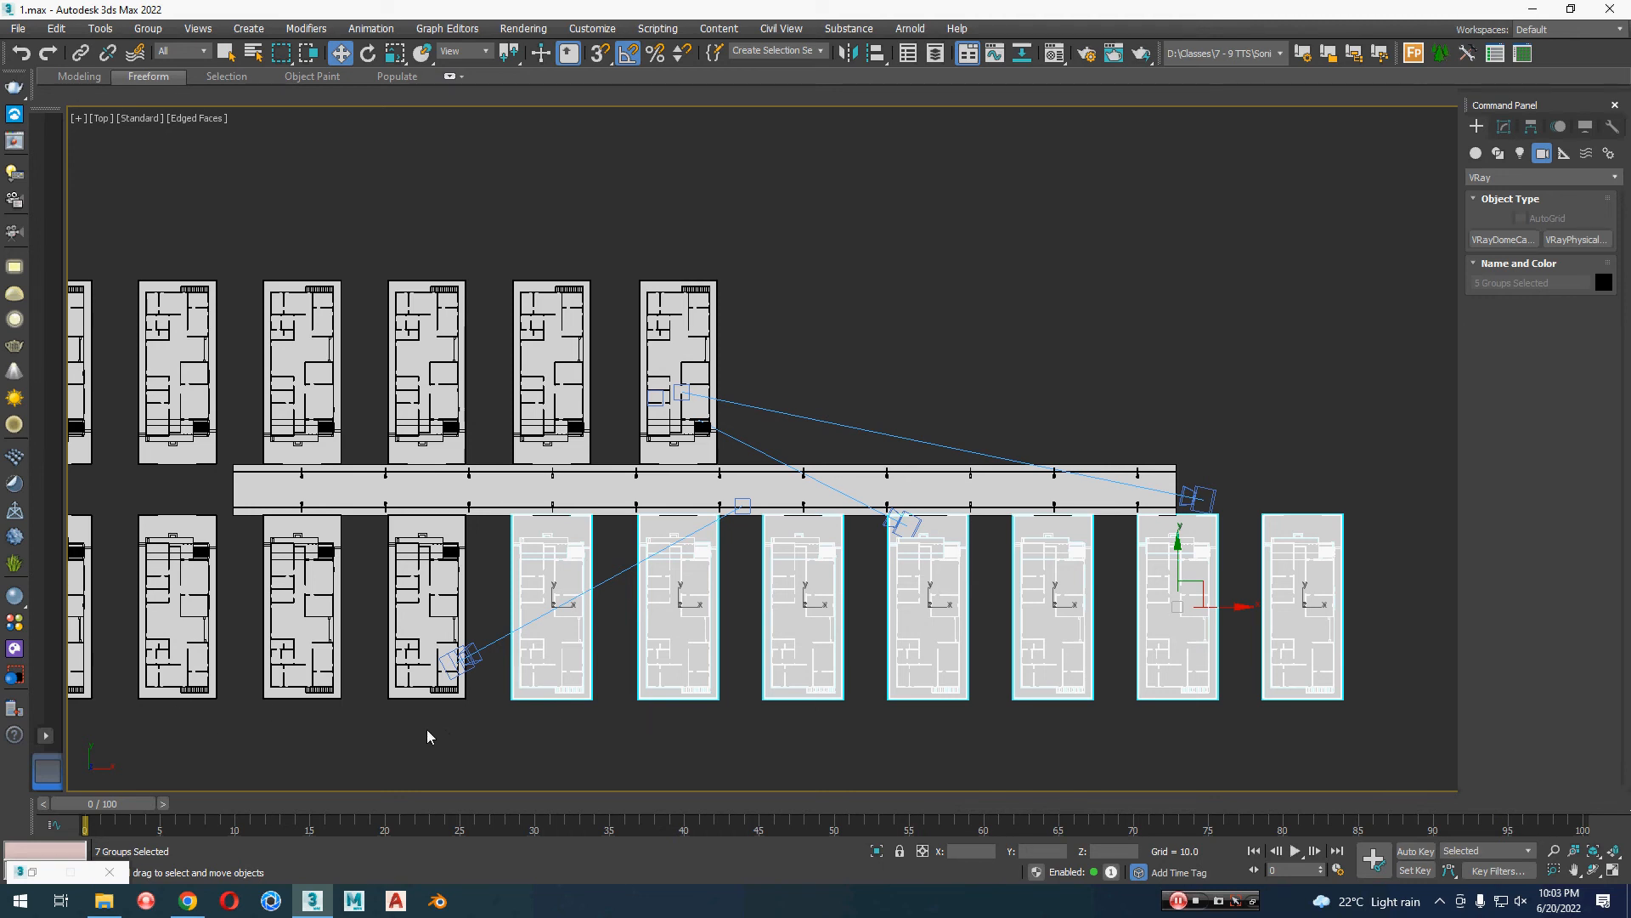
pyautogui.press('Delete')
pyautogui.moveTo(493, 731); pyautogui.dragTo(769, 753, button='middle')
pyautogui.moveTo(490, 678); pyautogui.dragTo(444, 646)
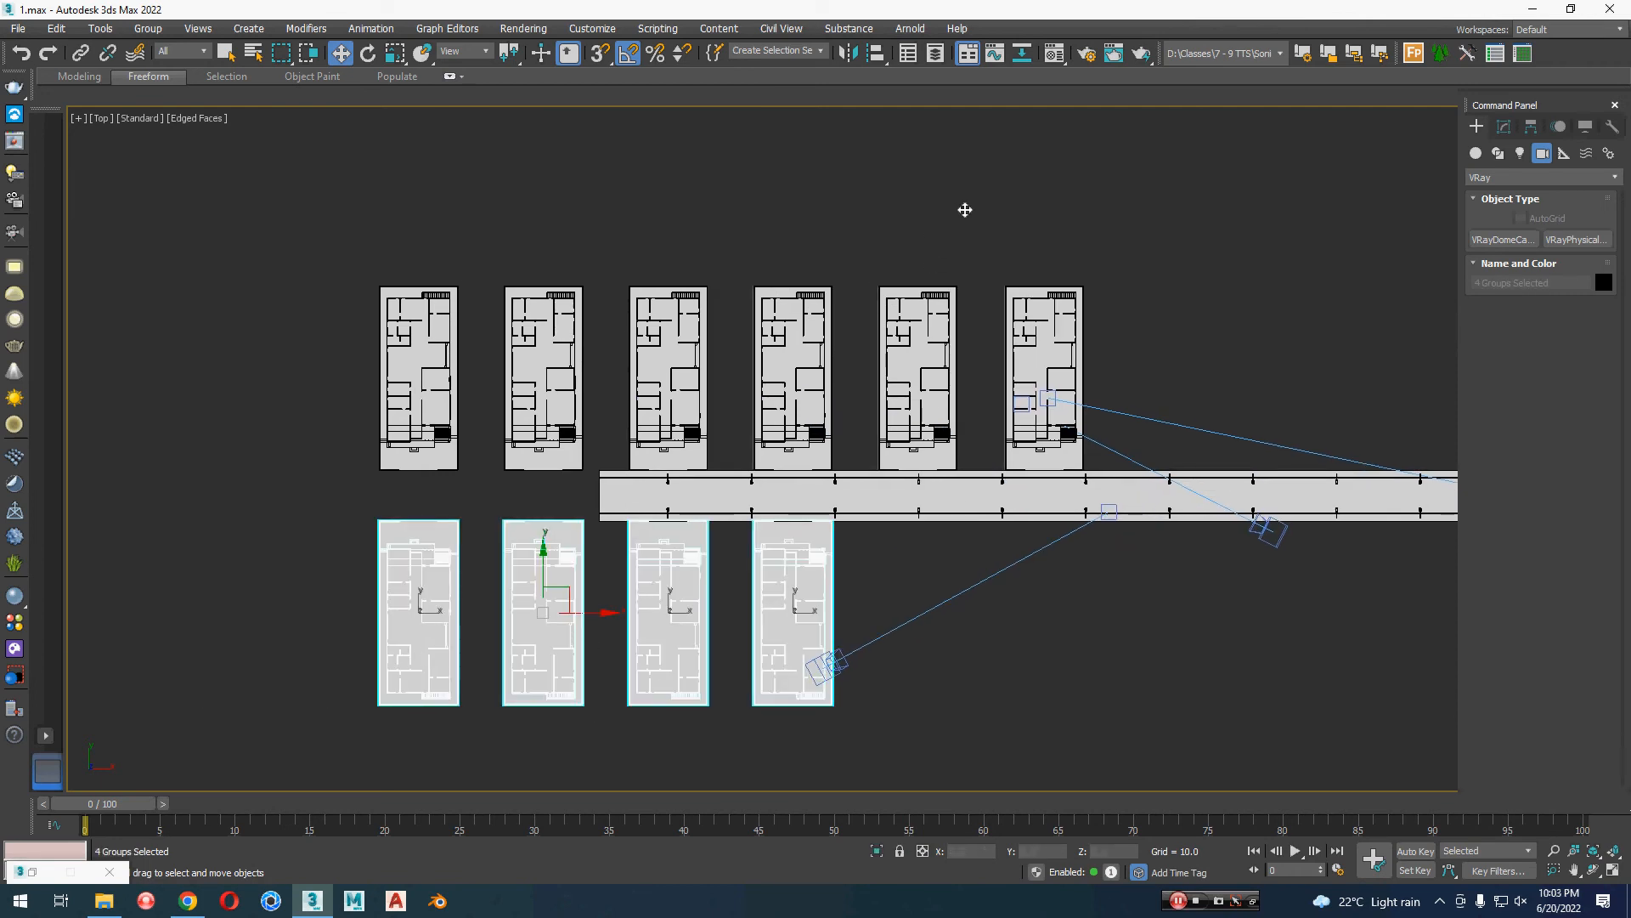
pyautogui.press('Delete')
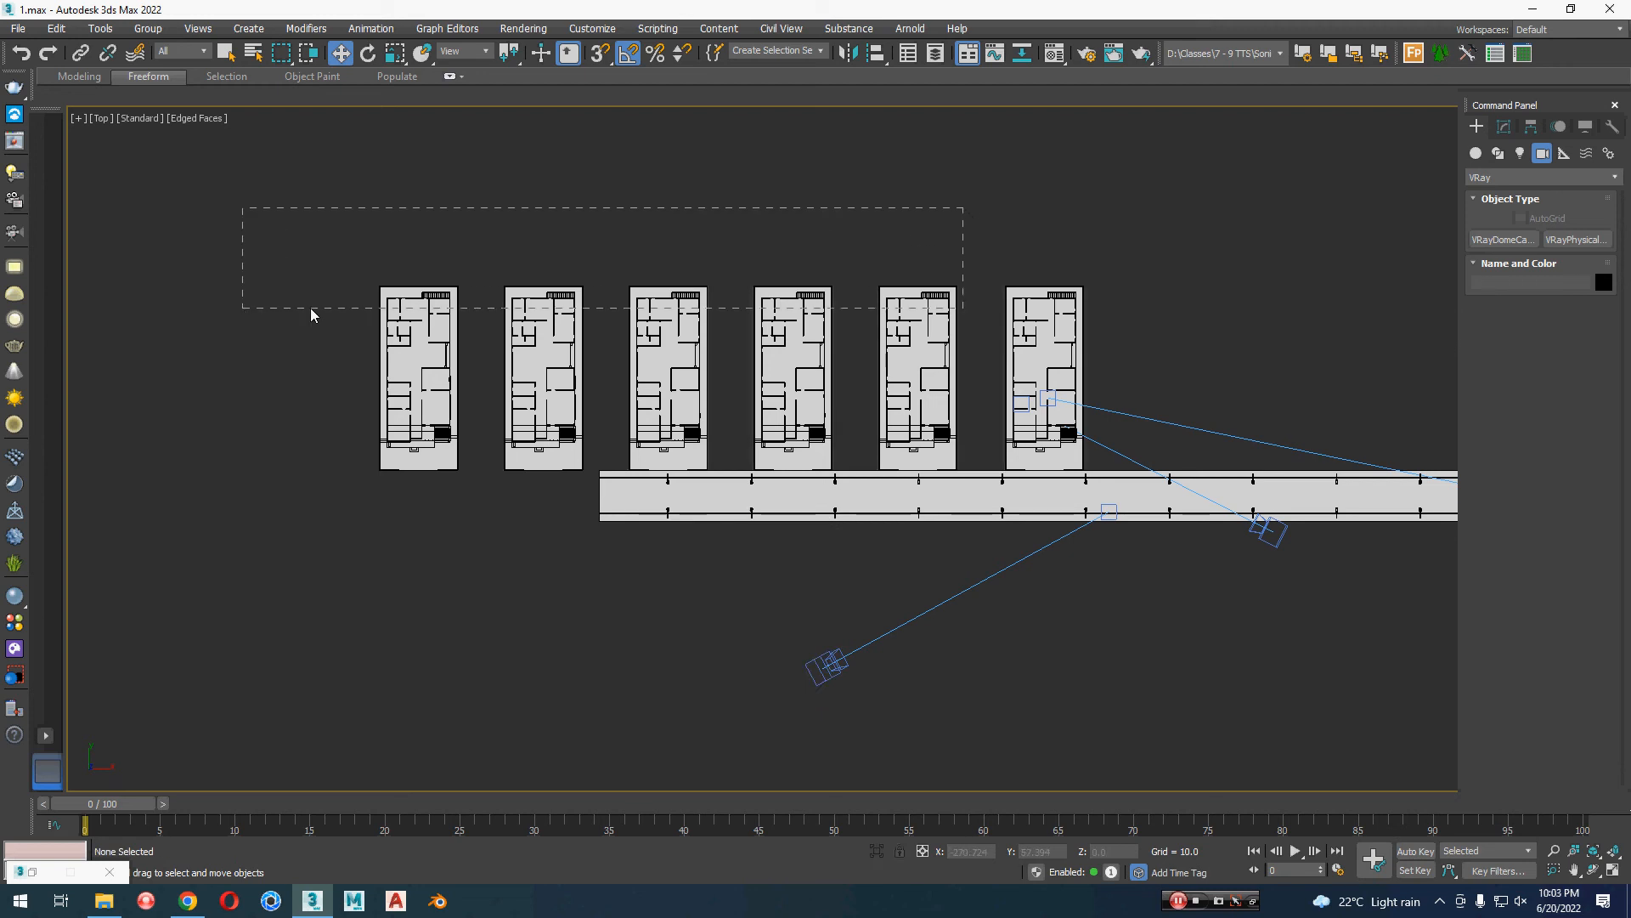
pyautogui.moveTo(312, 314); pyautogui.dragTo(312, 313)
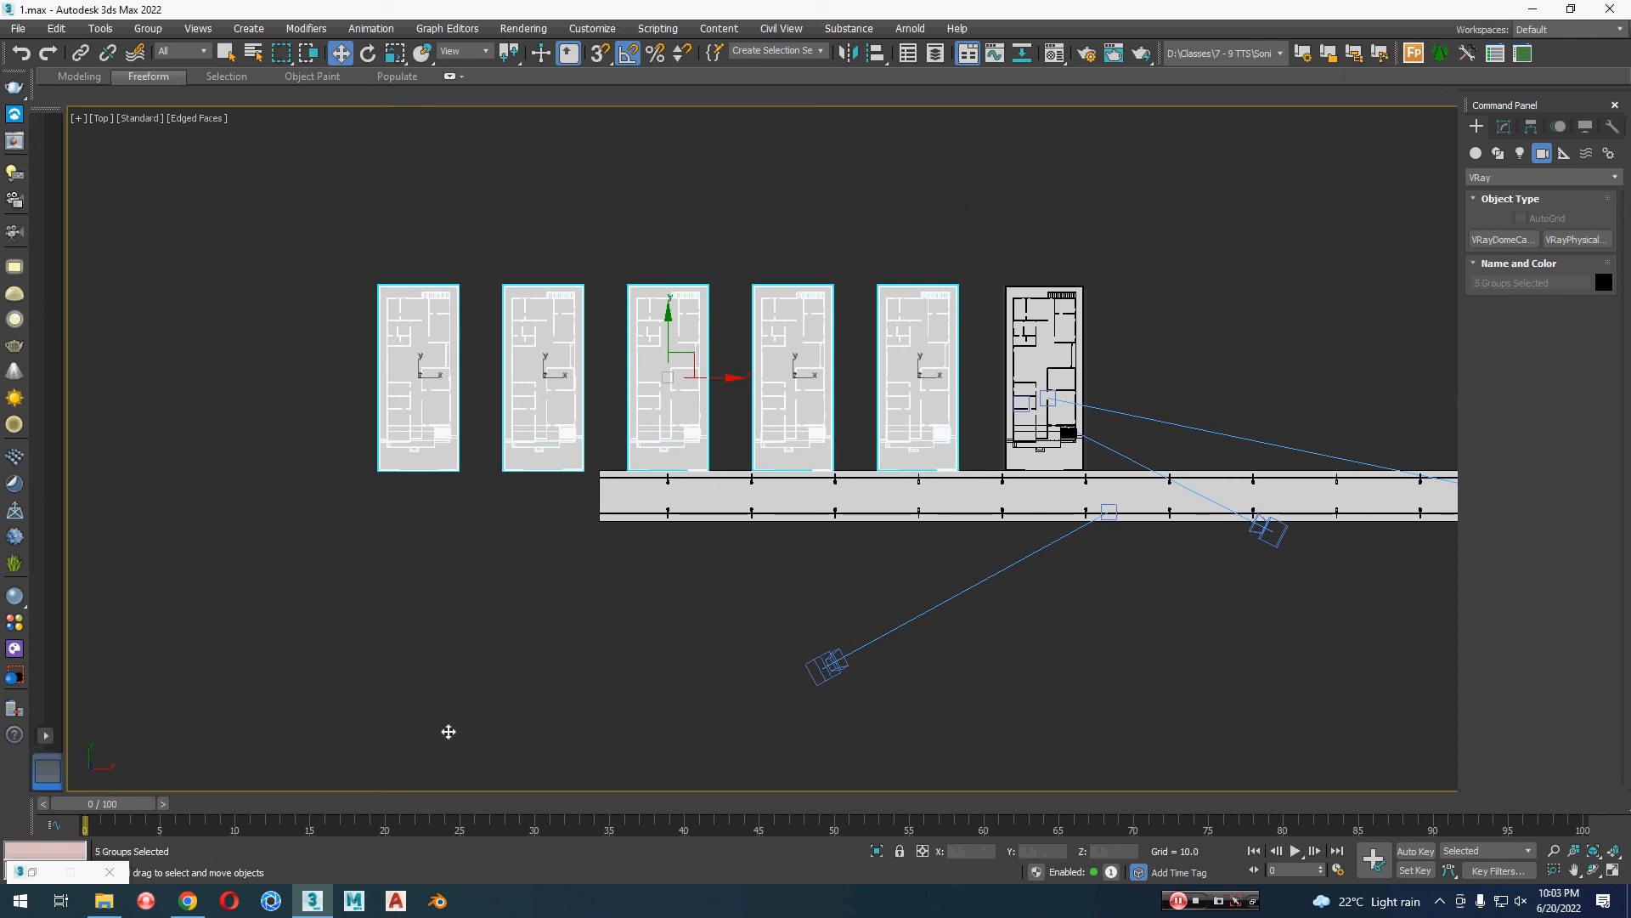
pyautogui.press('Delete')
# Step: Switch to Chrome and open the textures.com website
pyautogui.click(187, 902)
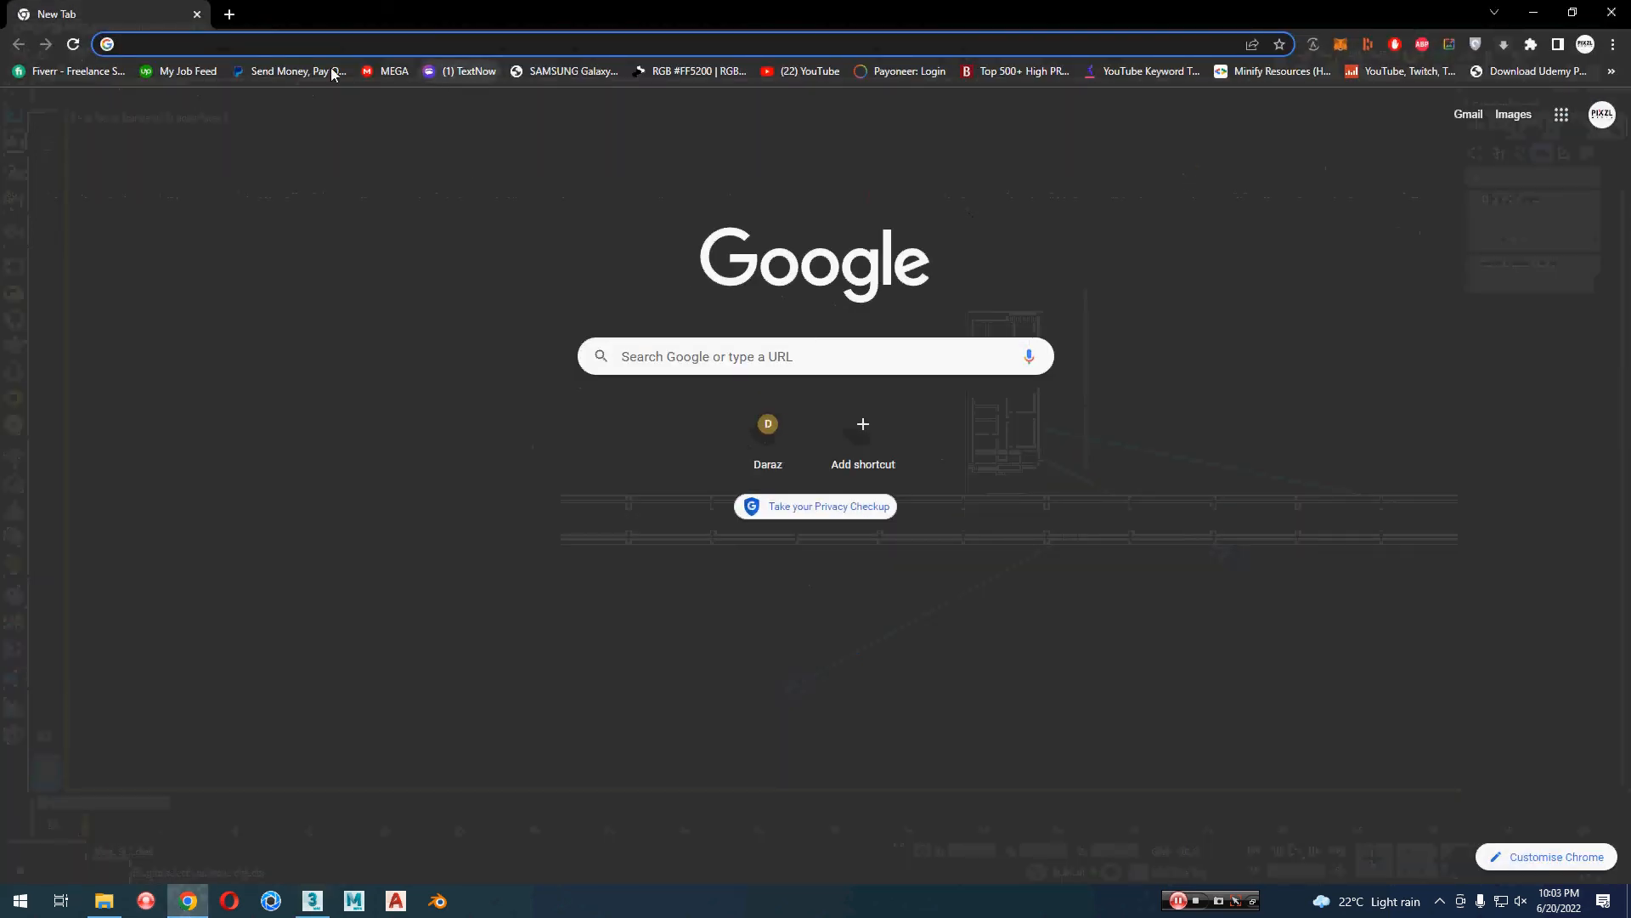
pyautogui.click(316, 38)
pyautogui.write('textures.com')
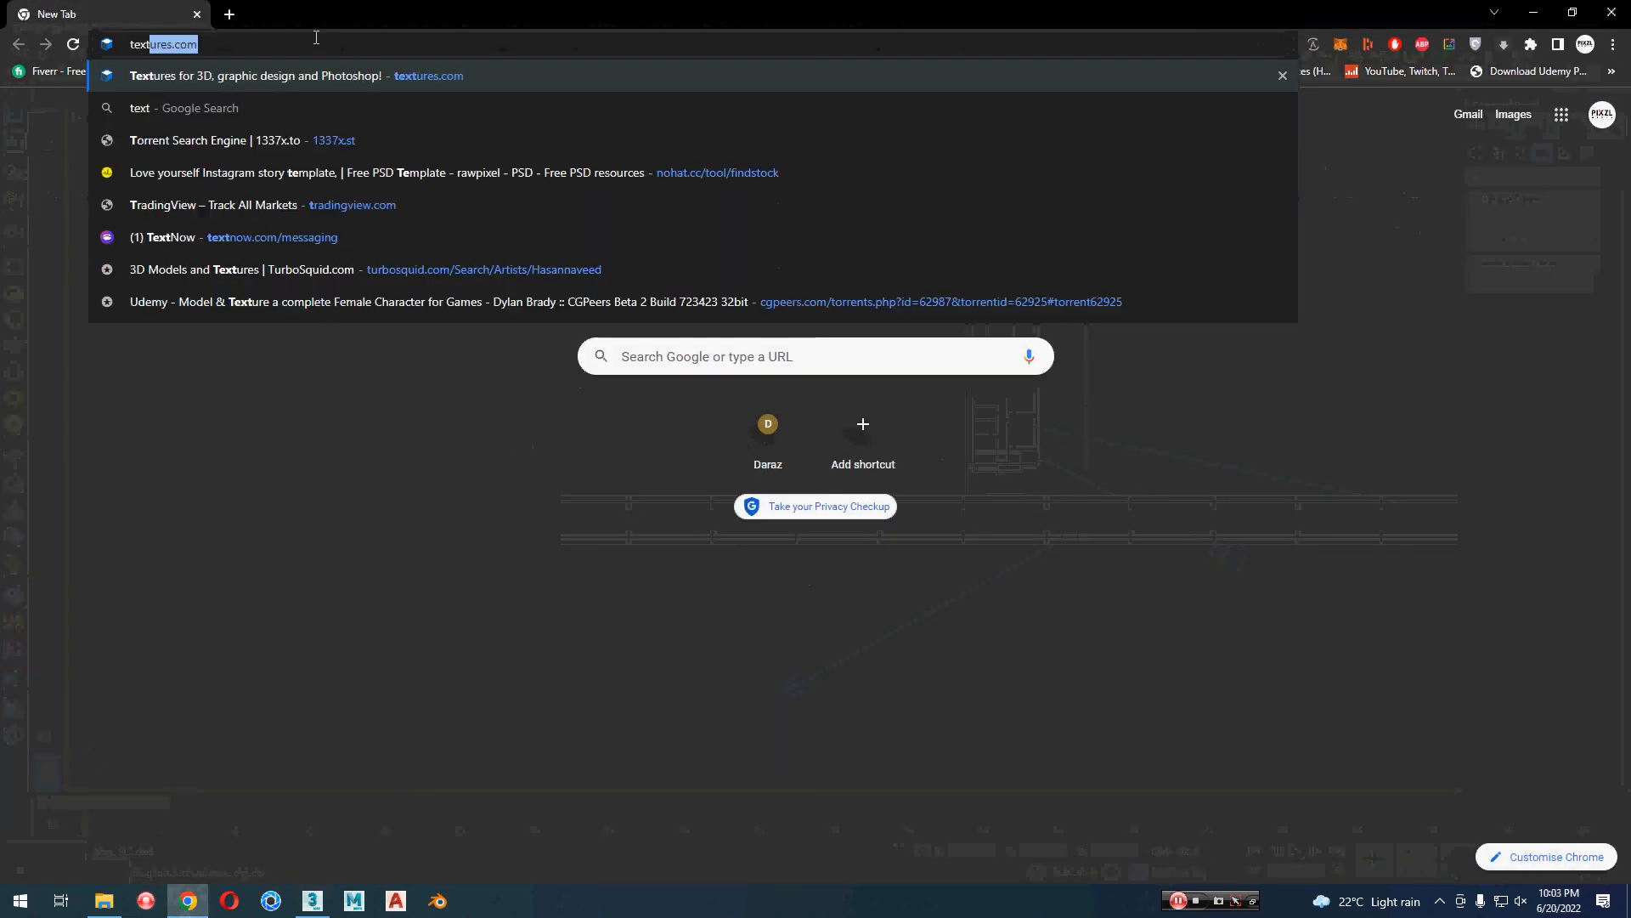
pyautogui.click(248, 84)
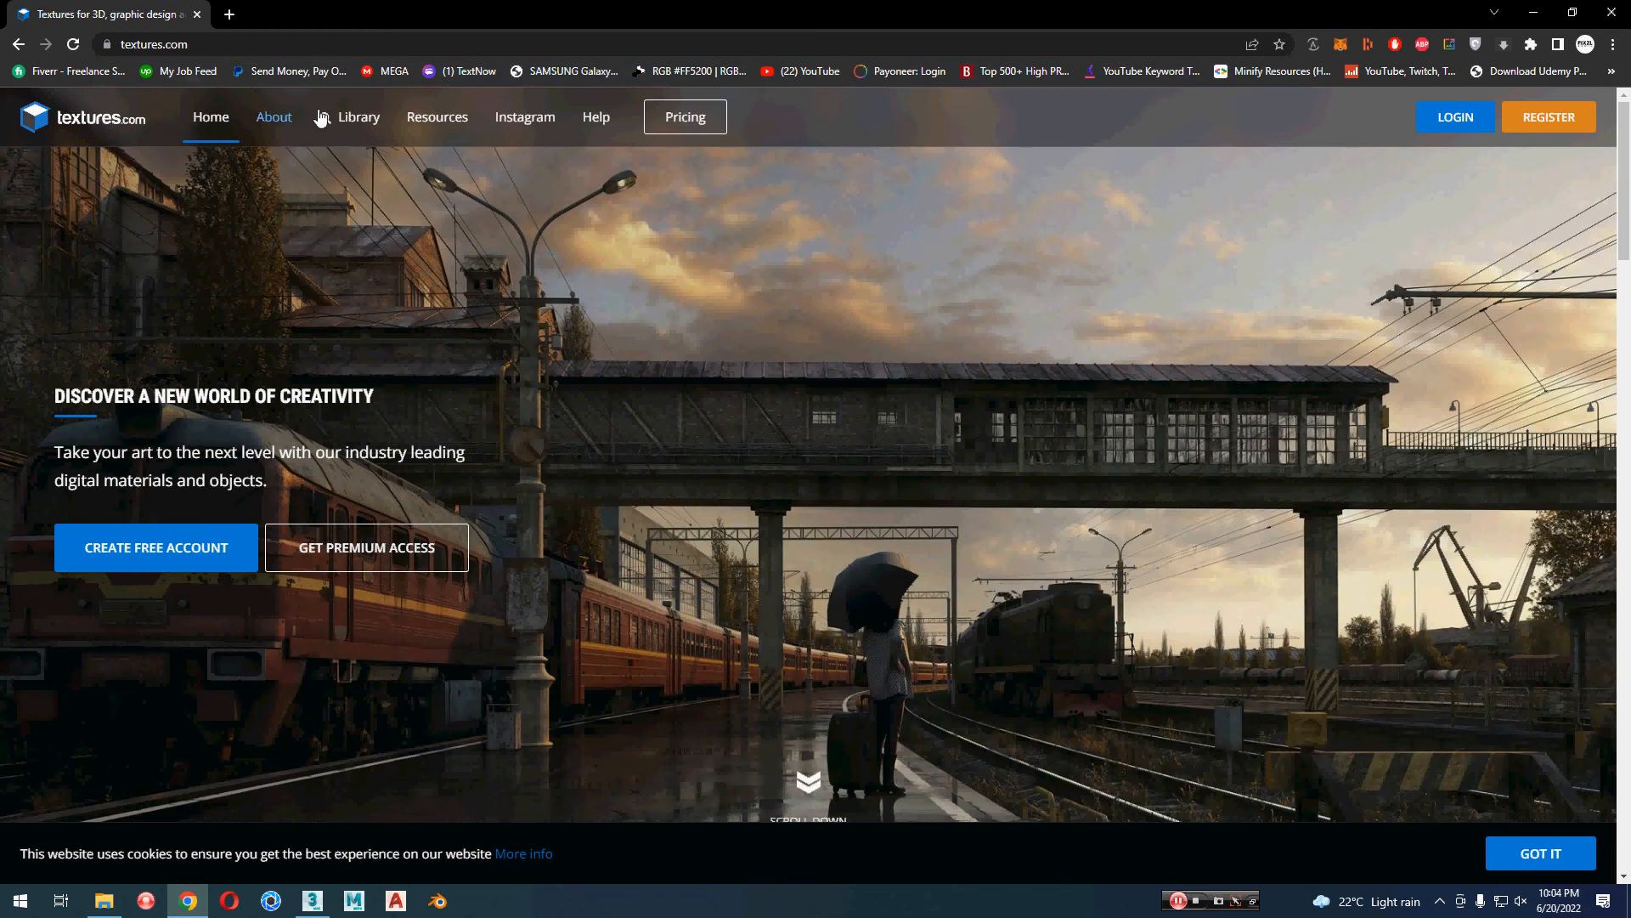
# Step: Search the textures.com library for "asphalt"
pyautogui.click(352, 117)
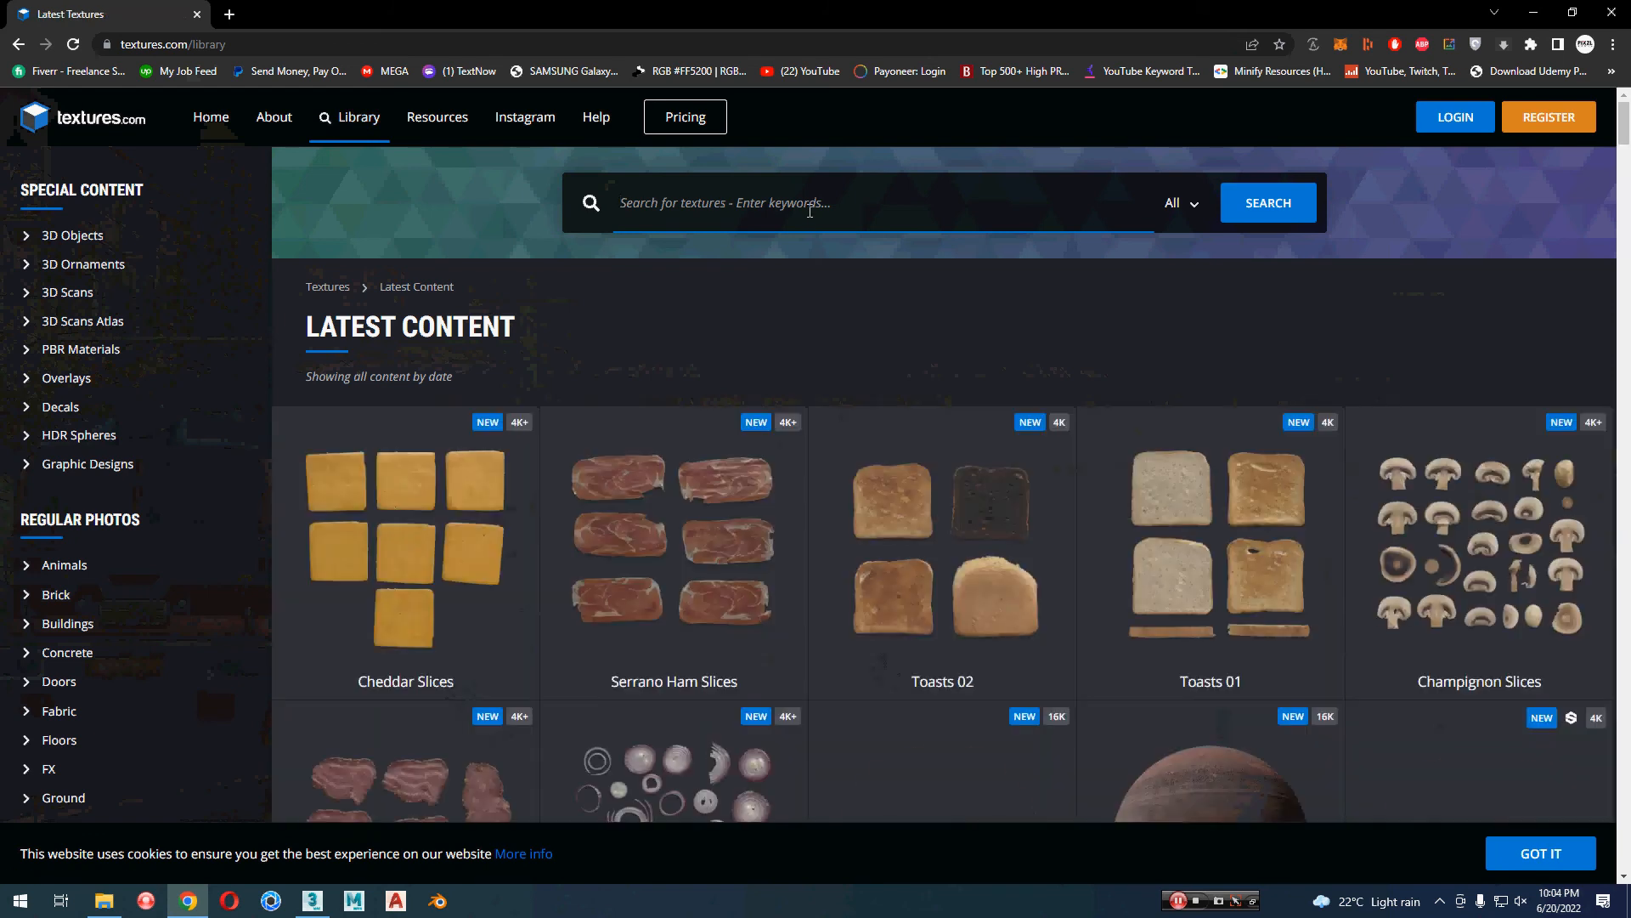
pyautogui.click(810, 212)
pyautogui.write('asphalt')
pyautogui.press('Return')
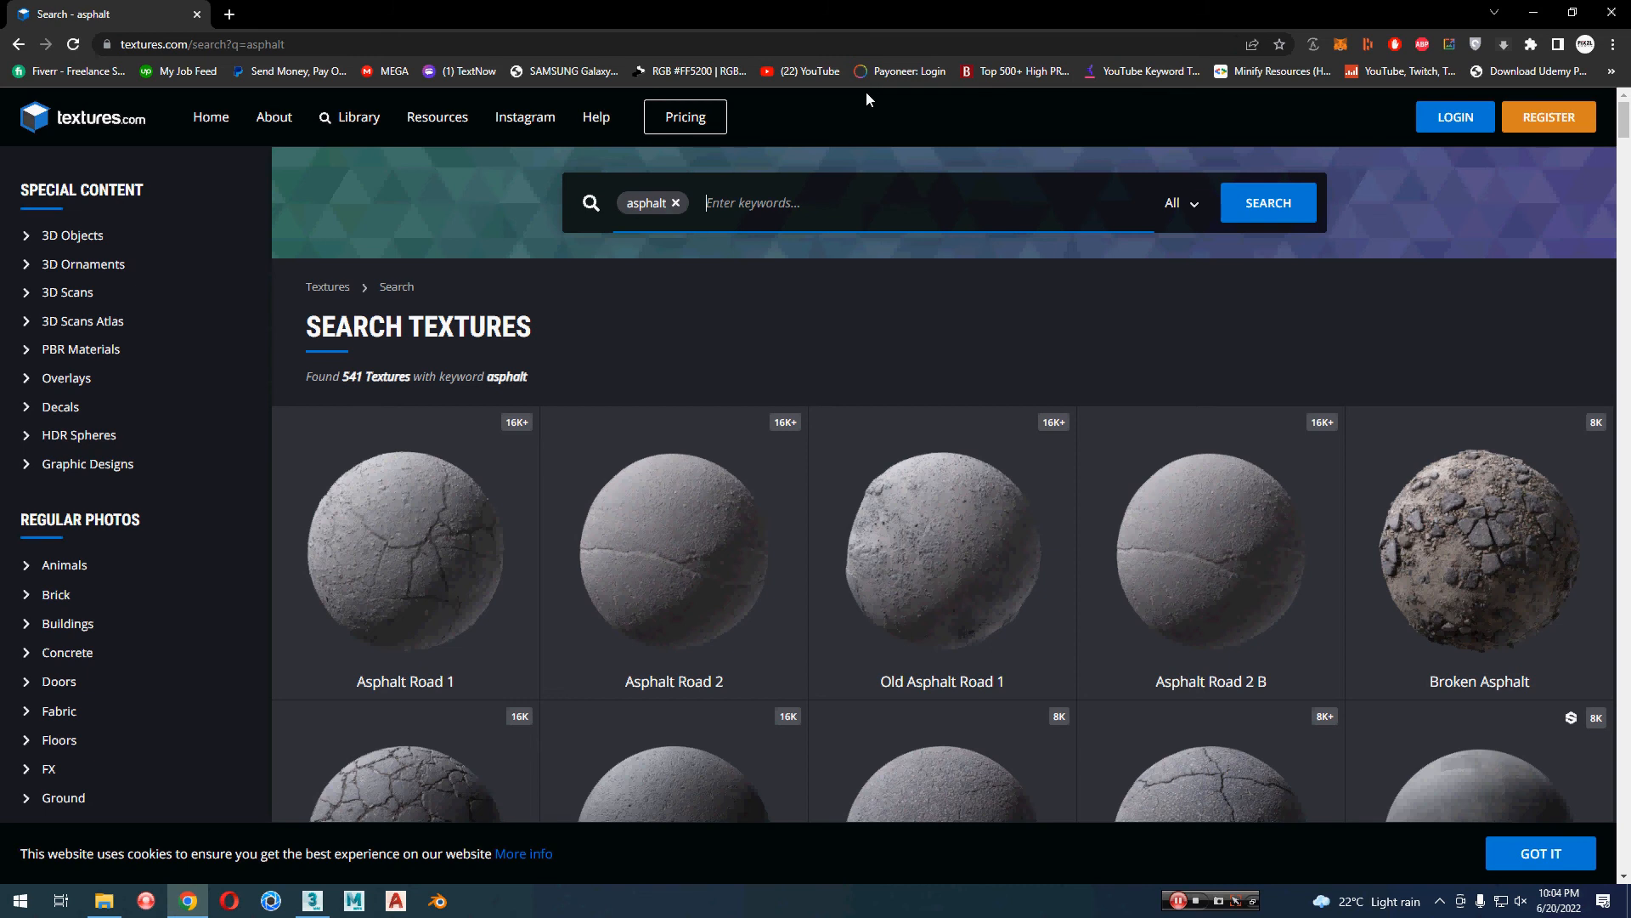
# Step: In File Explorer, copy the GumroadMaterialTextureLoader1.50for3dsMax folder from USB Drive (F:) to Backup (H:)
pyautogui.press('super+e')
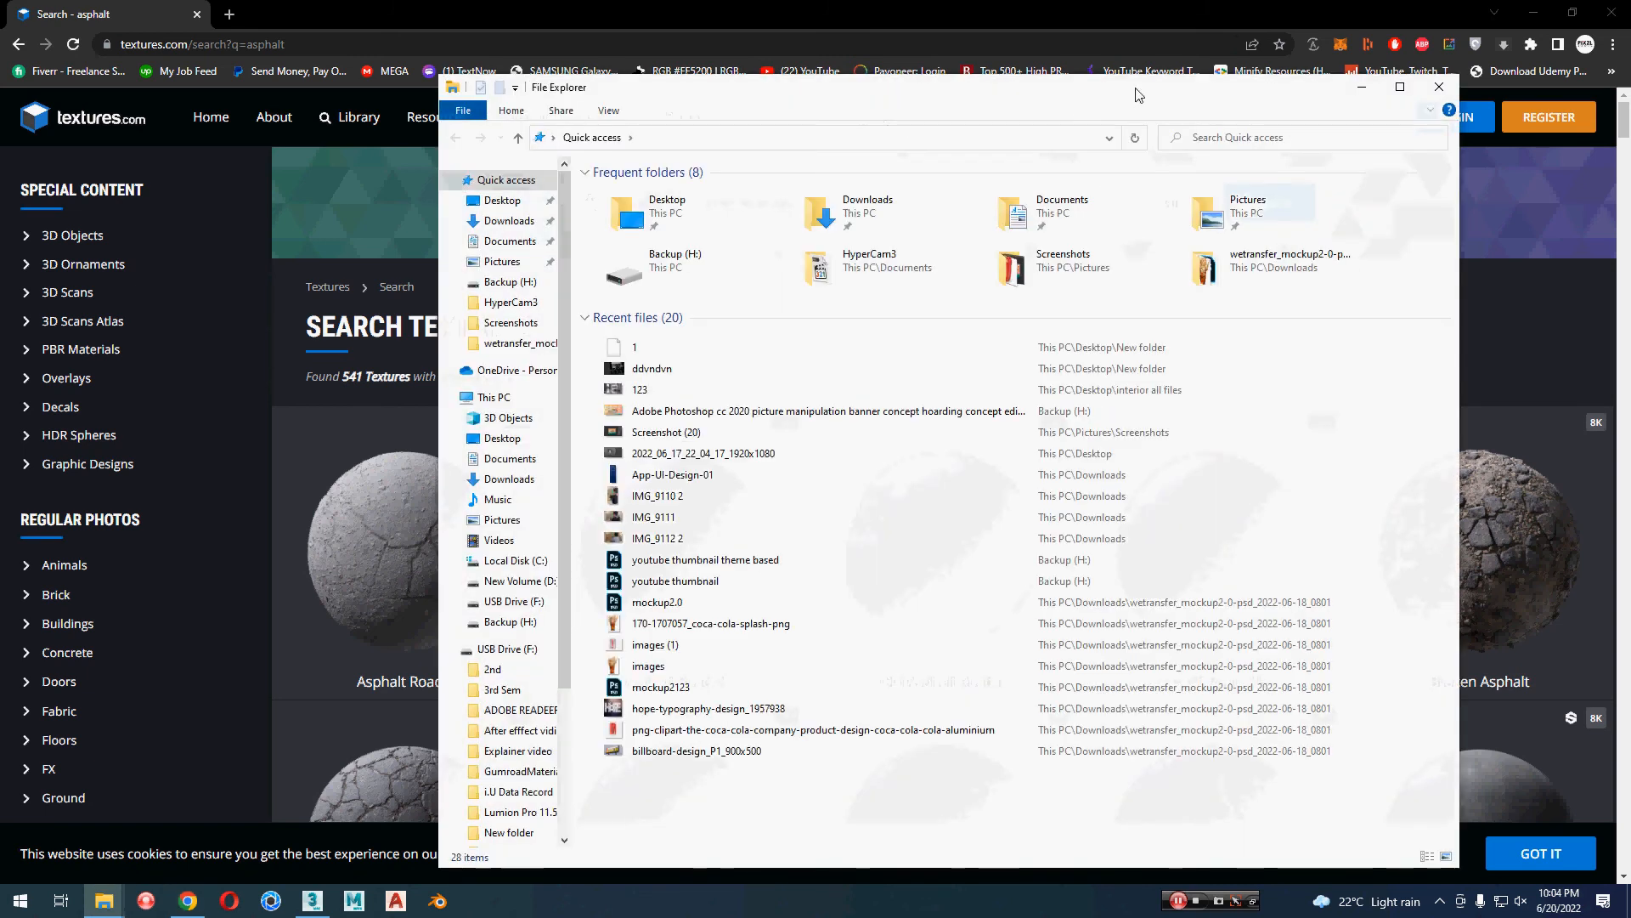
pyautogui.moveTo(1136, 89); pyautogui.dragTo(1138, 2)
pyautogui.click(68, 567)
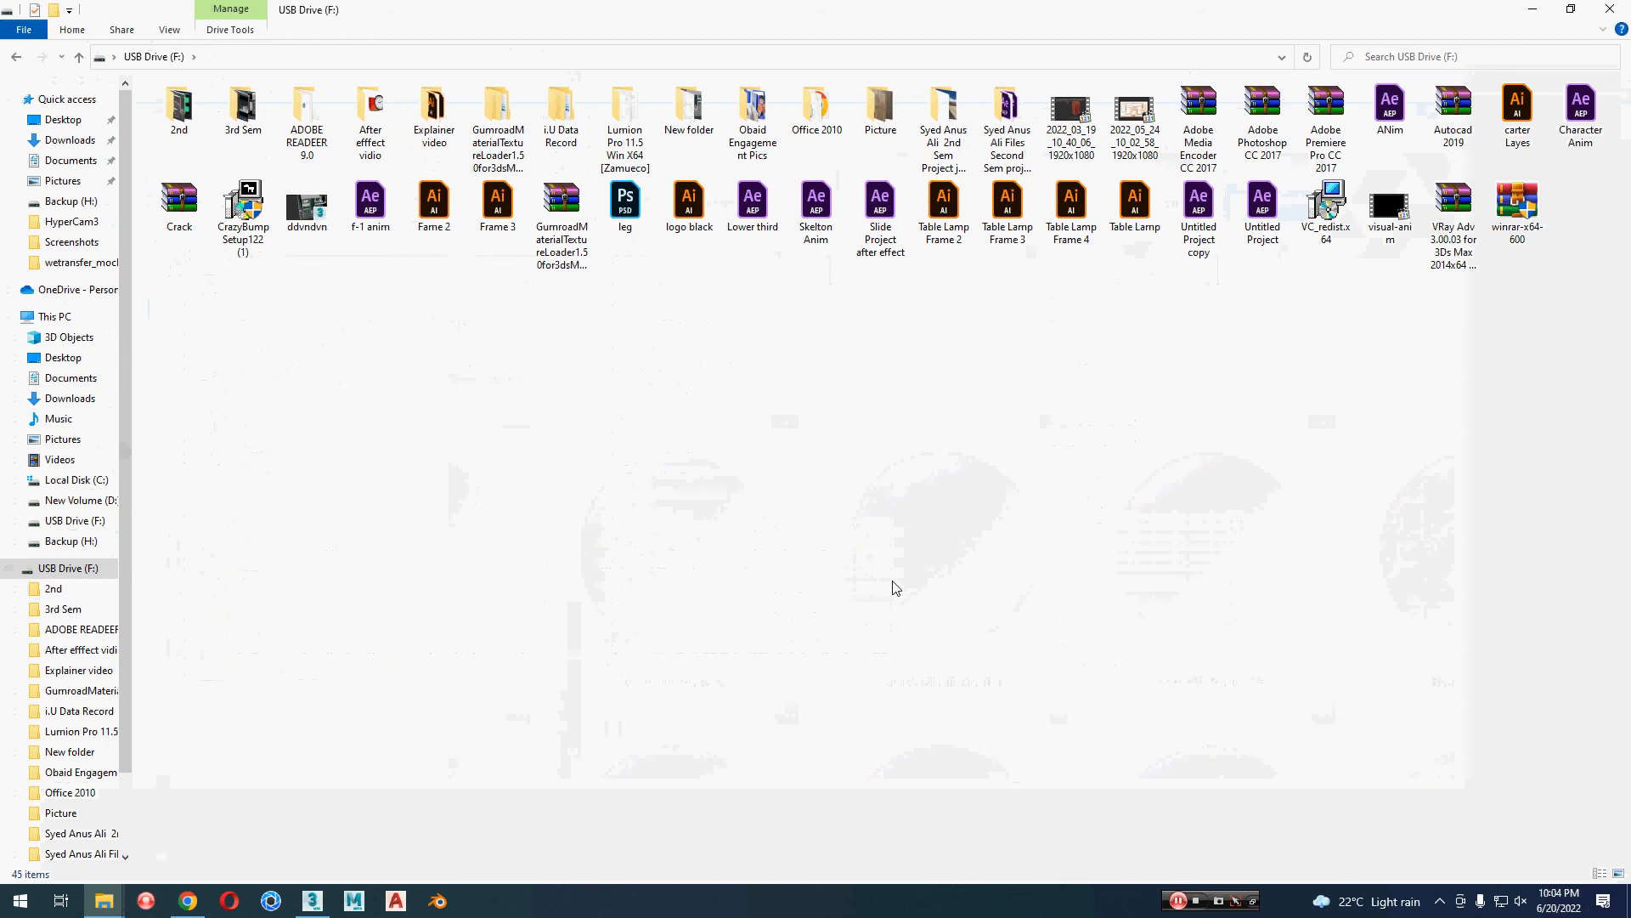
pyautogui.click(497, 127)
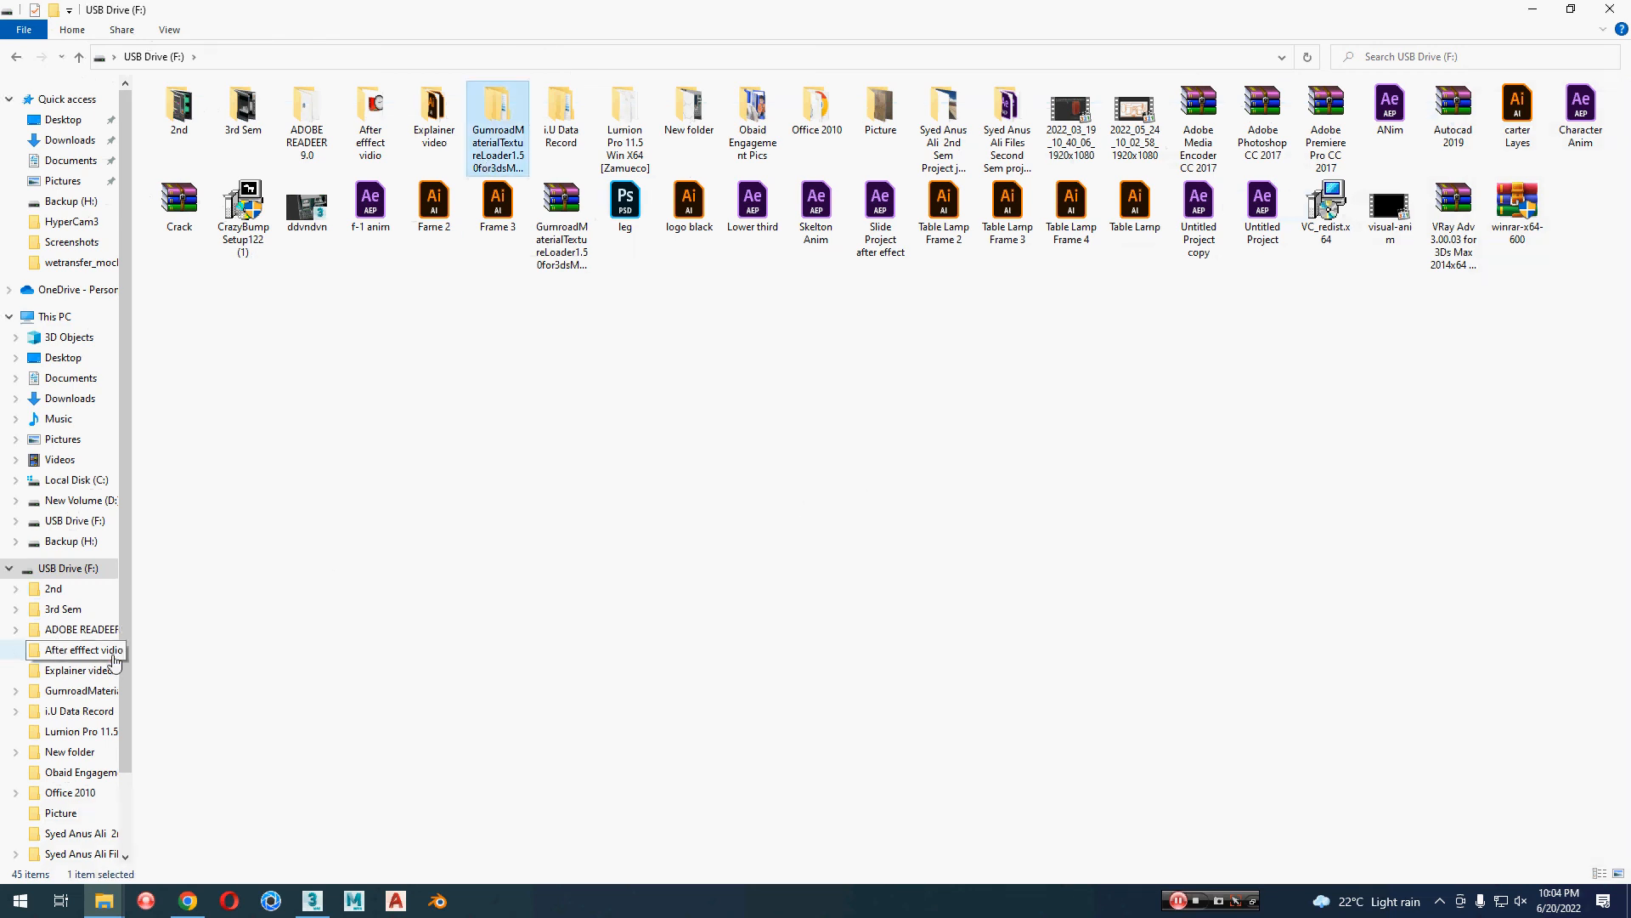
pyautogui.click(71, 541)
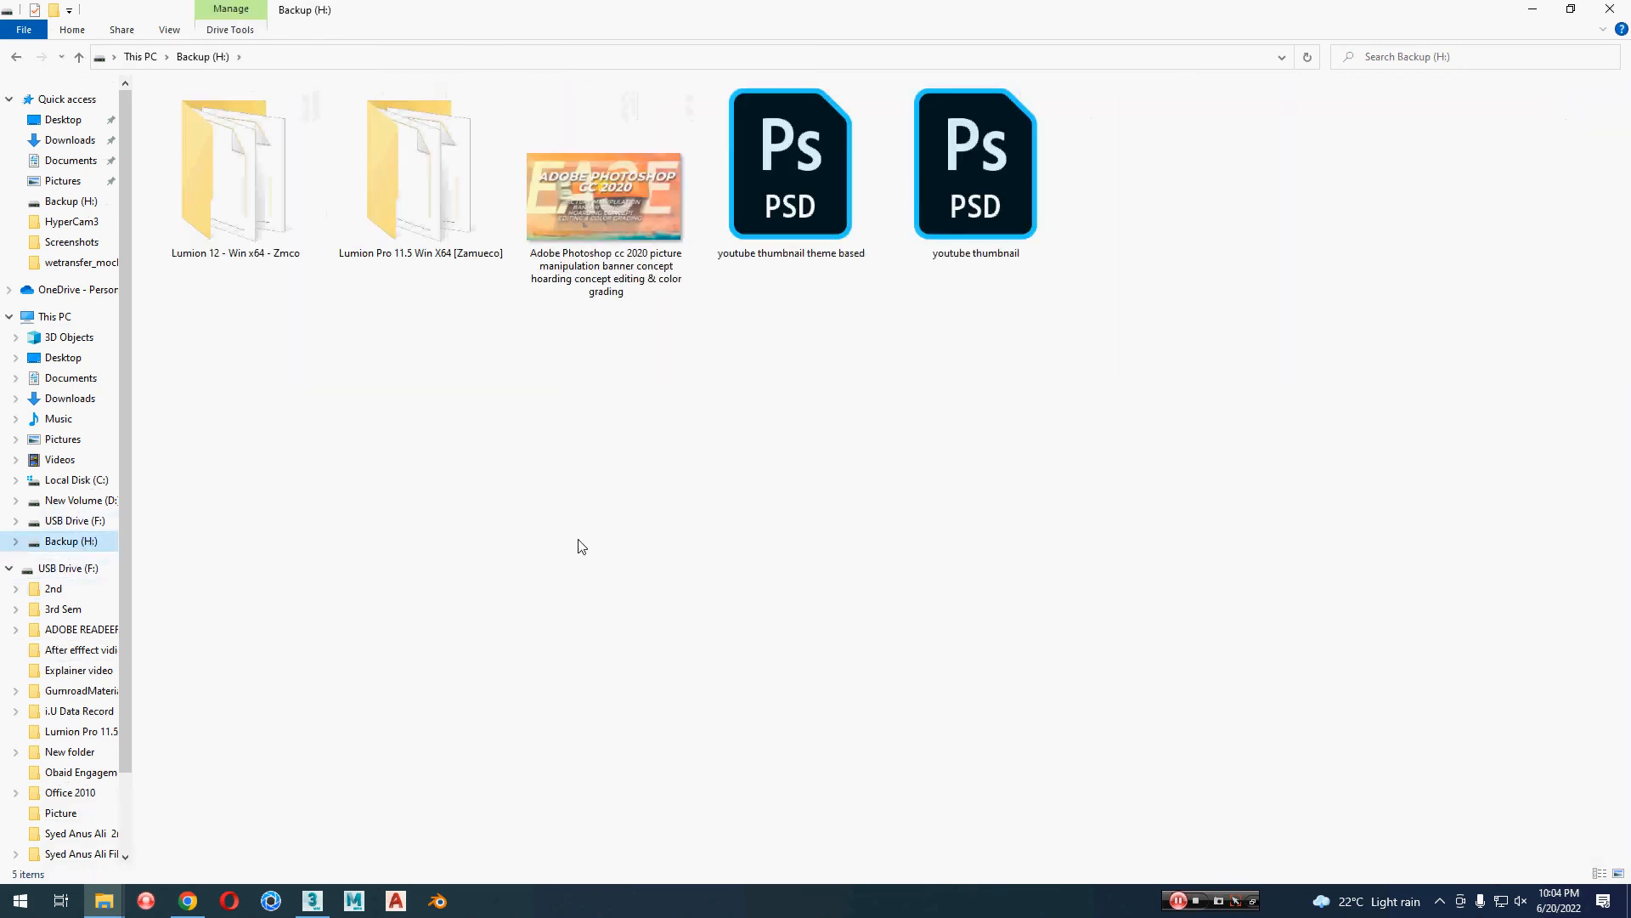
pyautogui.hotkey('ctrl', 'v')
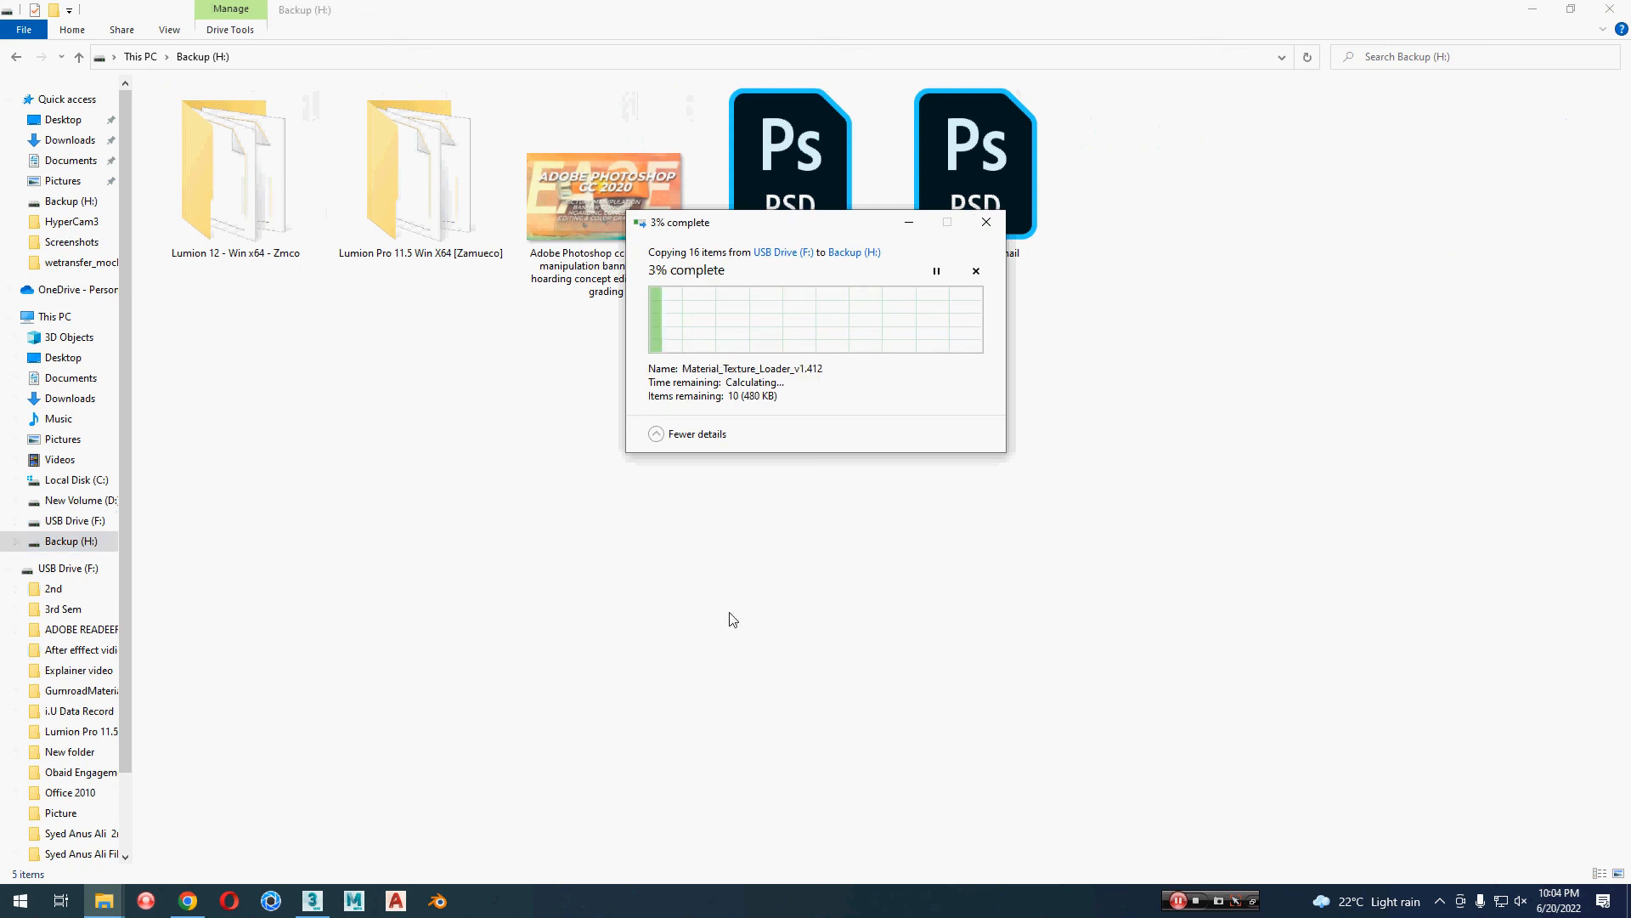
# Step: Switch back to 3ds Max and frame the remaining house from its front in the perspective view
pyautogui.click(313, 901)
pyautogui.moveTo(1000, 648); pyautogui.dragTo(705, 681, button='middle')
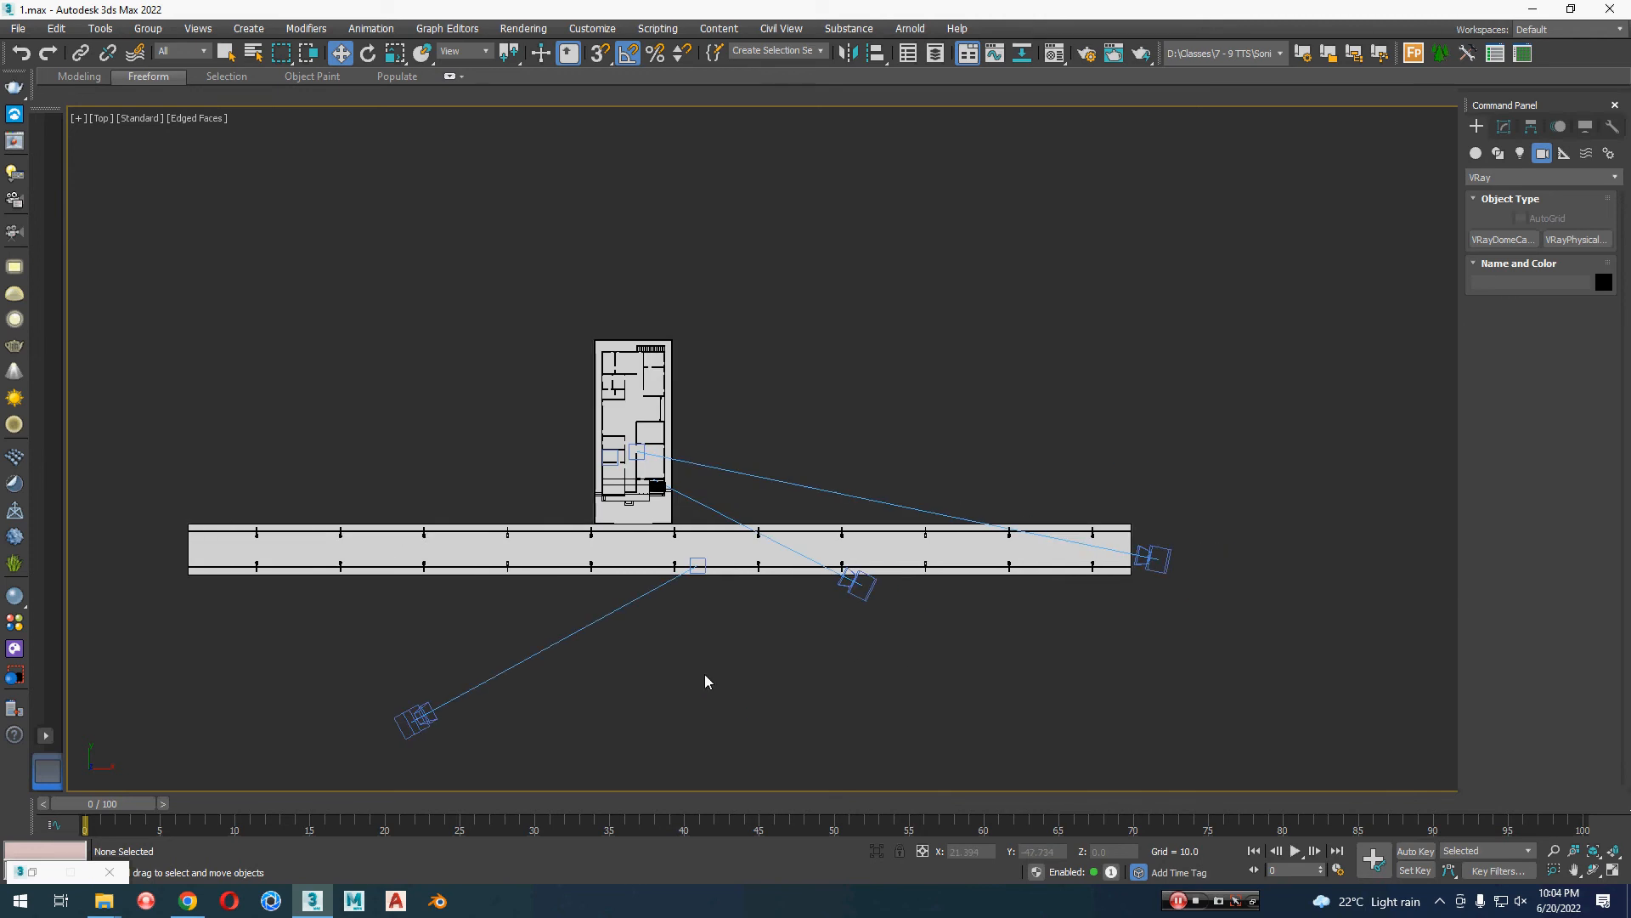
pyautogui.click(649, 404)
pyautogui.press('z')
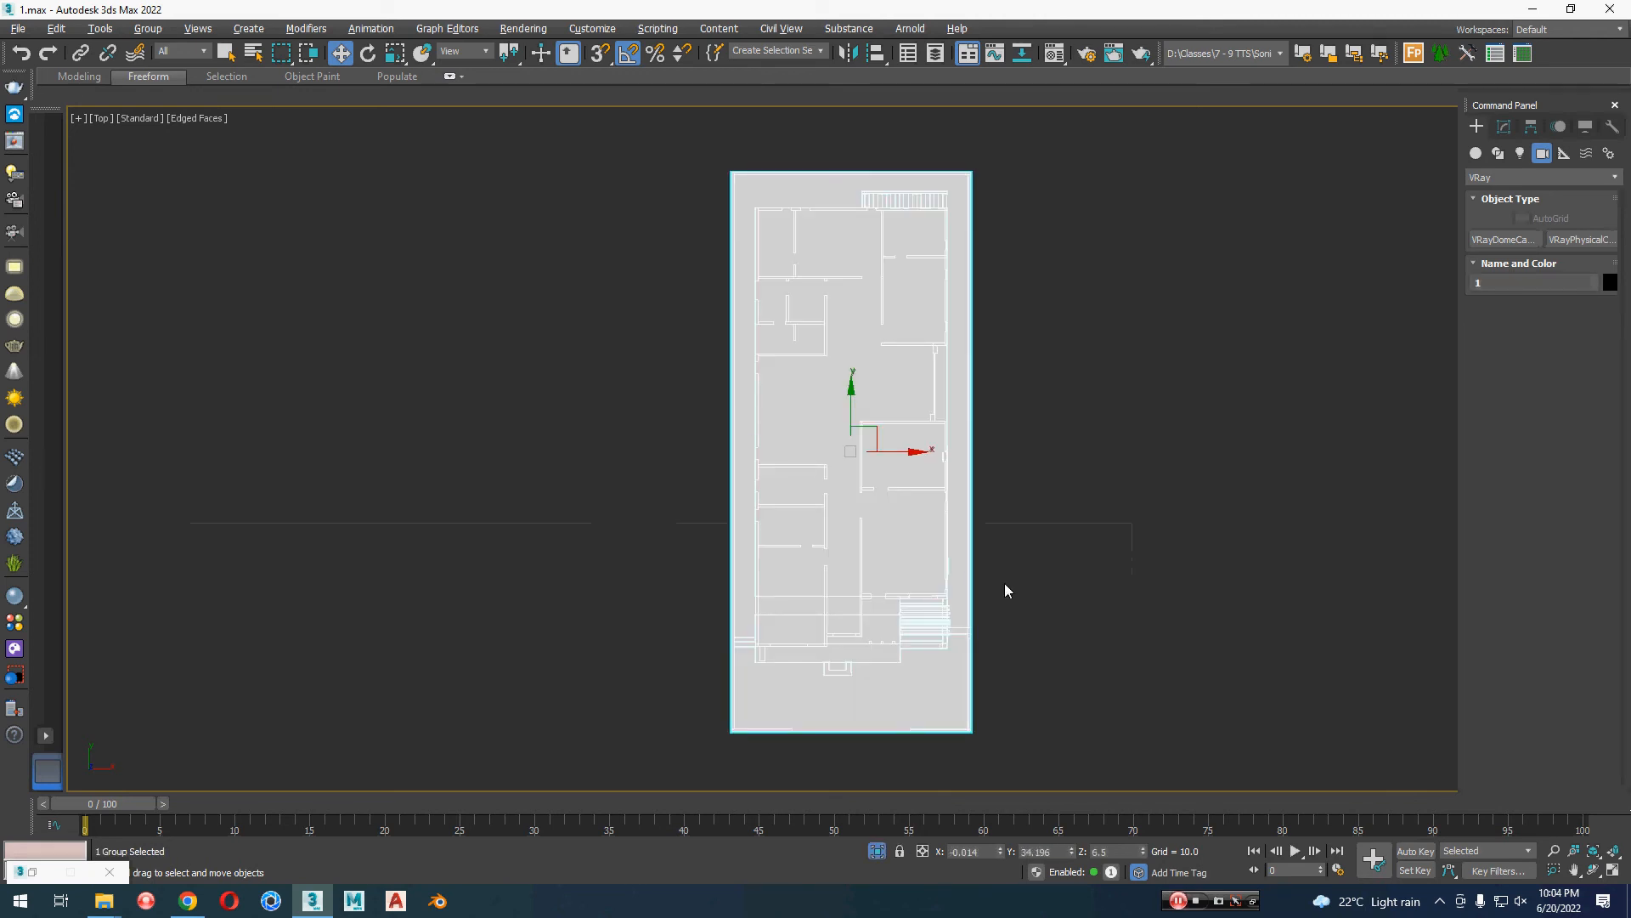
pyautogui.press('p')
pyautogui.keyDown('alt'); pyautogui.moveTo(1004, 583); pyautogui.dragTo(994, 477, button='middle'); pyautogui.keyUp('alt')
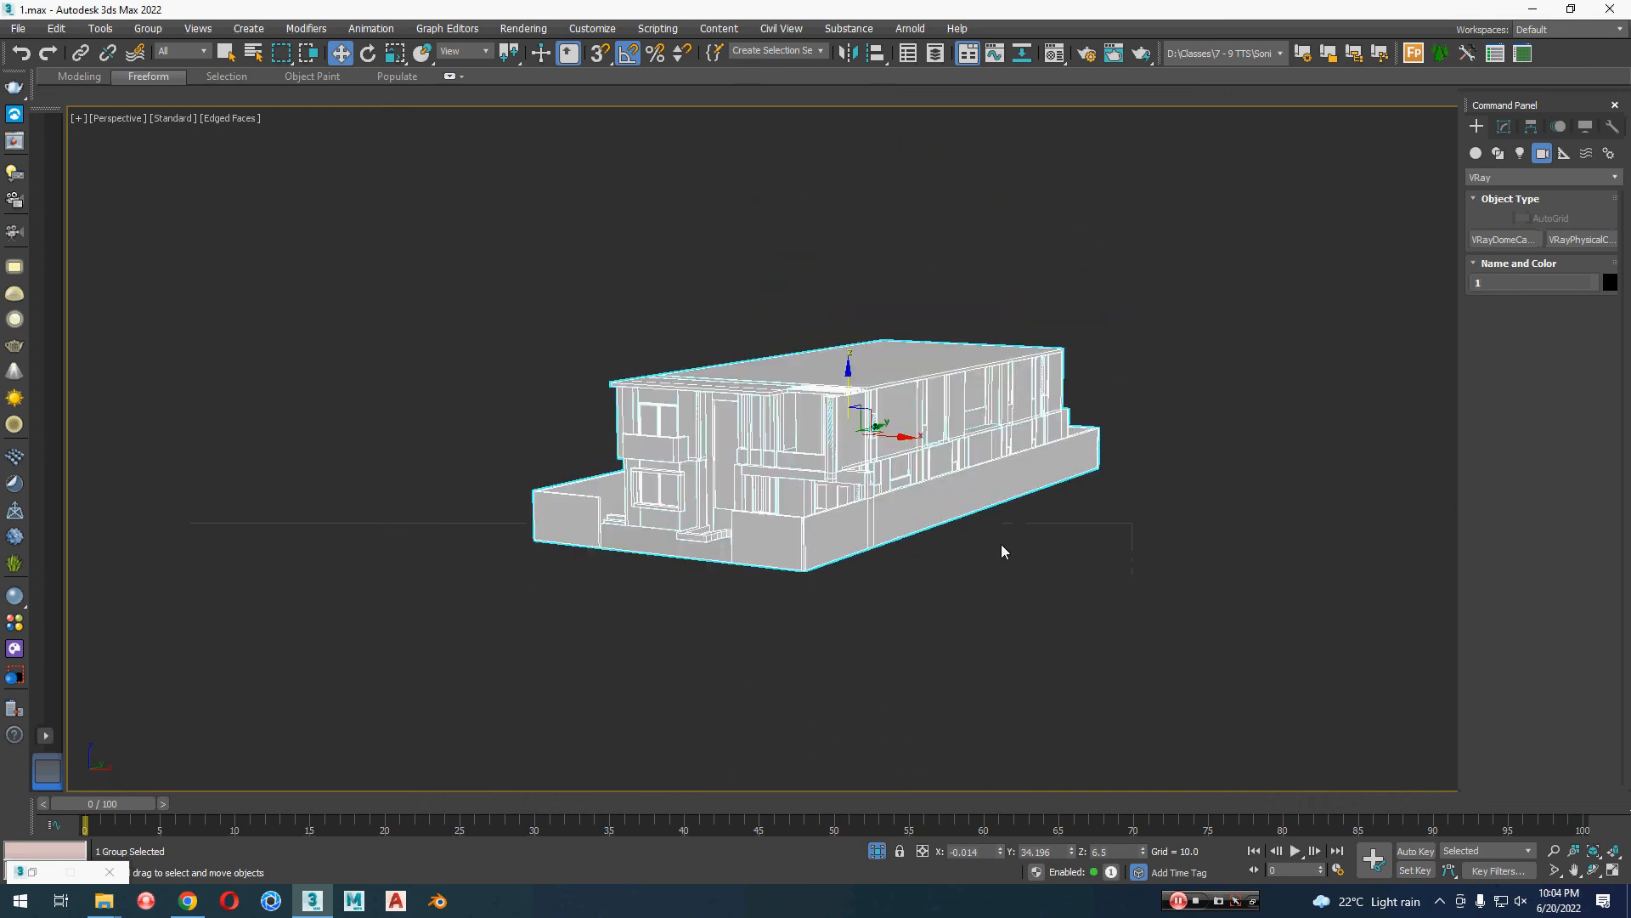
pyautogui.keyDown('alt'); pyautogui.moveTo(999, 556); pyautogui.dragTo(1096, 586, button='middle'); pyautogui.keyUp('alt')
pyautogui.scroll(5, 934, 560)
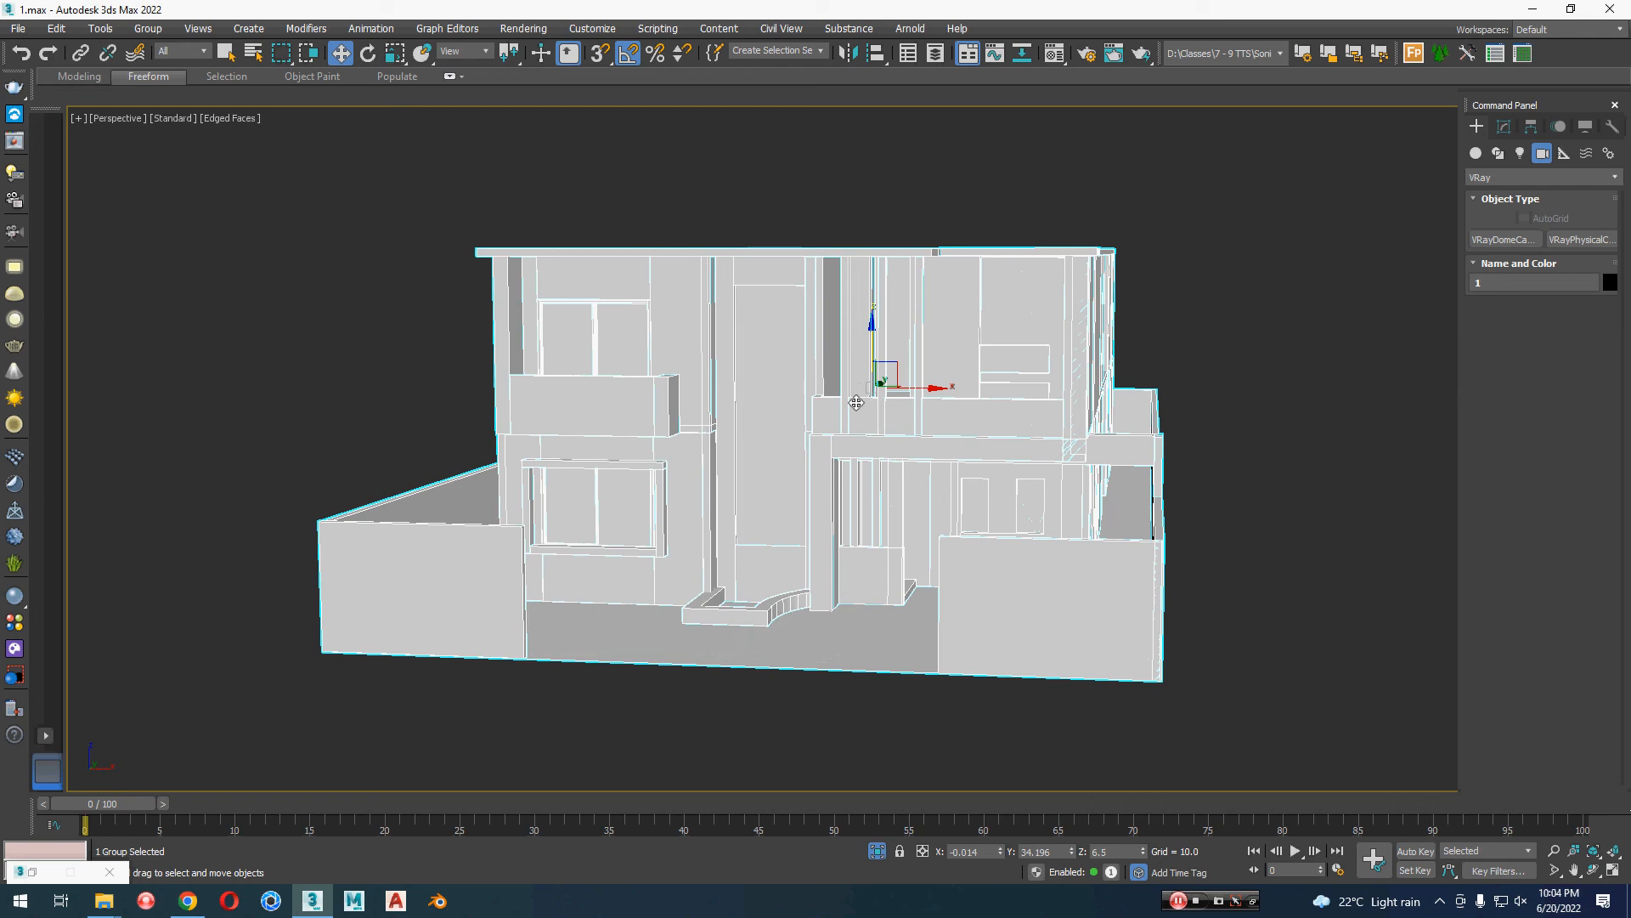
# Step: Deselect the house, show it from its front corner and turn off edged faces in the perspective view
pyautogui.click(1319, 550)
pyautogui.moveTo(1319, 550)
pyautogui.keyDown('alt'); pyautogui.mouseDown(button='middle')
pyautogui.moveTo(1319, 601)
pyautogui.moveTo(1282, 564)
pyautogui.moveTo(1308, 543)
pyautogui.mouseUp(button='middle'); pyautogui.keyUp('alt')
pyautogui.press('F4')
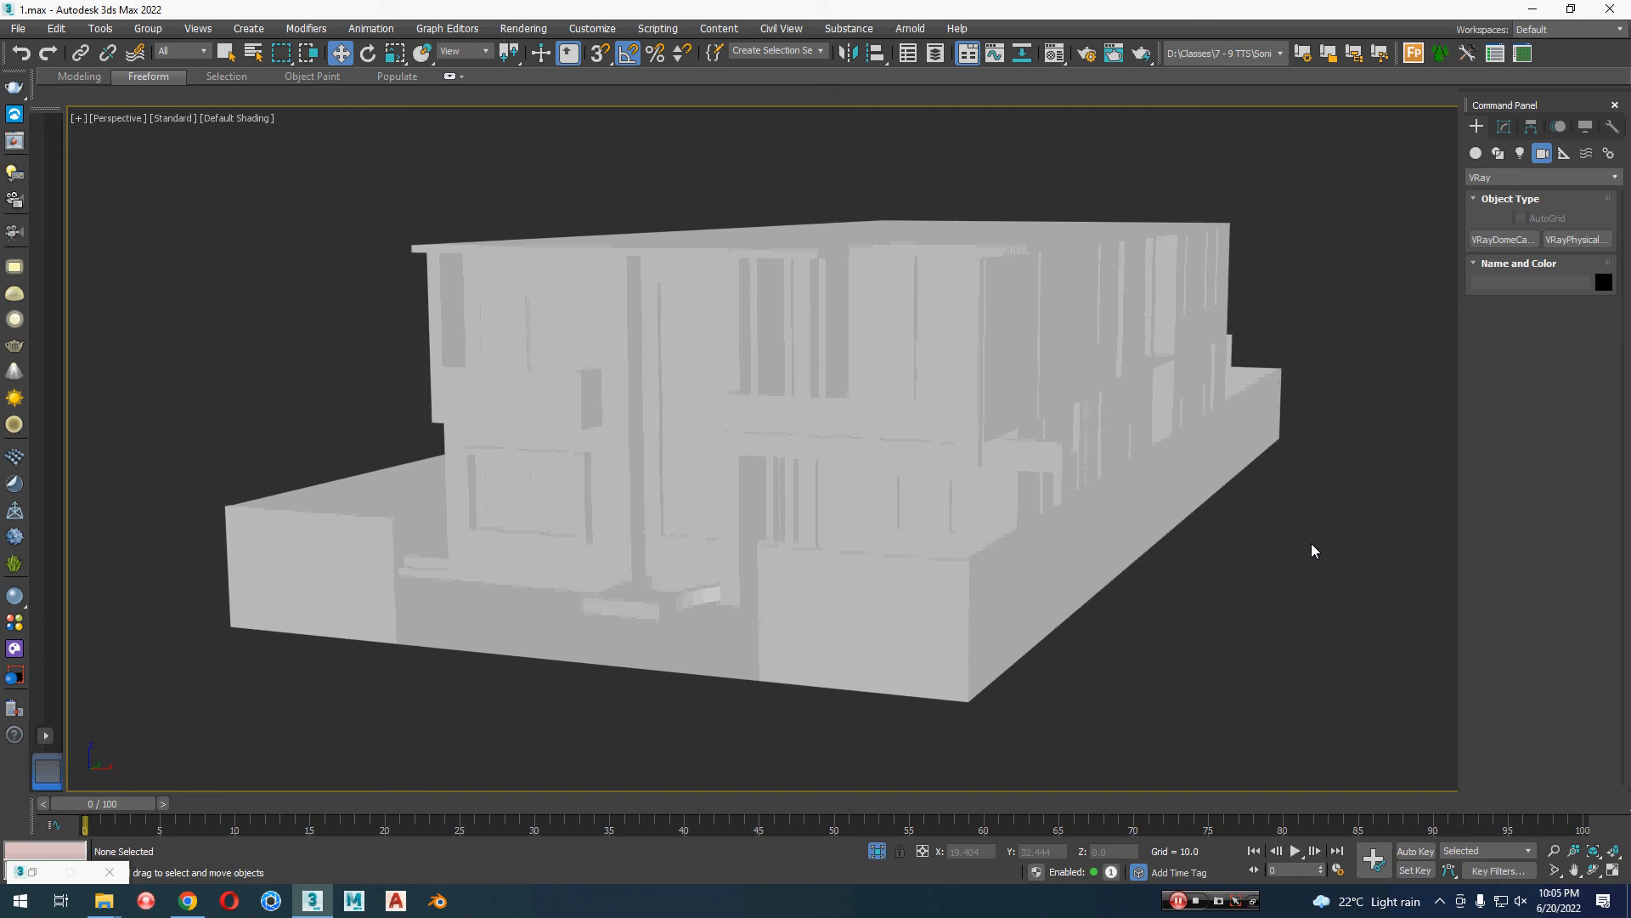
# Step: Switch to Chrome and browse the asphalt search results on textures.com for road surface and road marking materials
pyautogui.hotkey('alt', 'Tab')
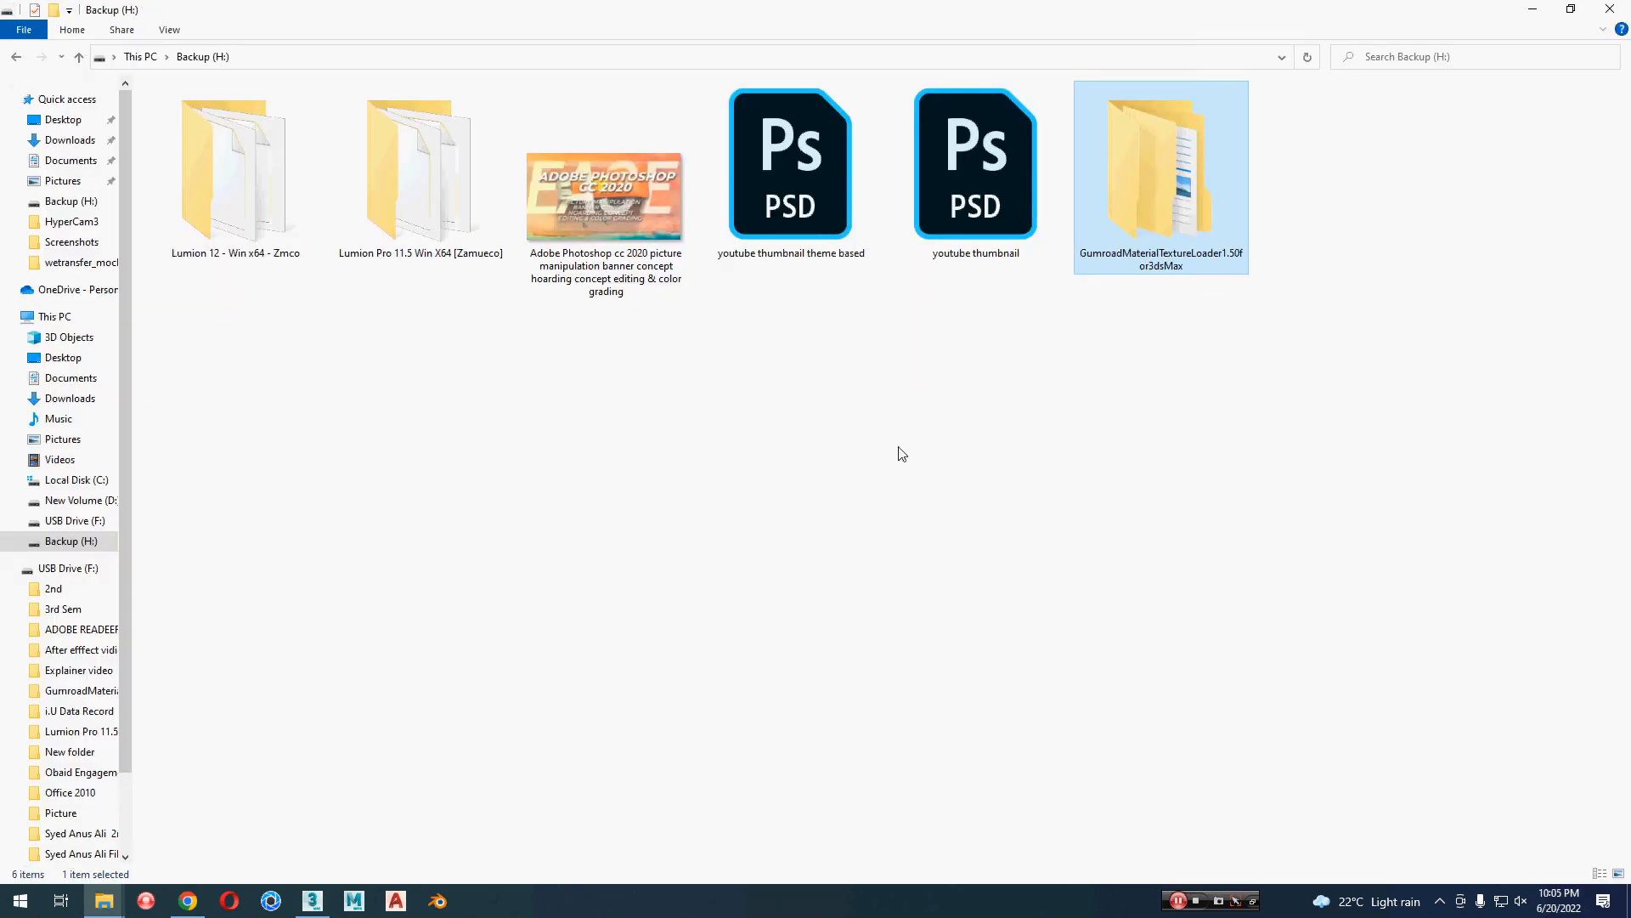
pyautogui.hotkey('alt', 'Tab')
pyautogui.hotkey('alt', 'Tab')
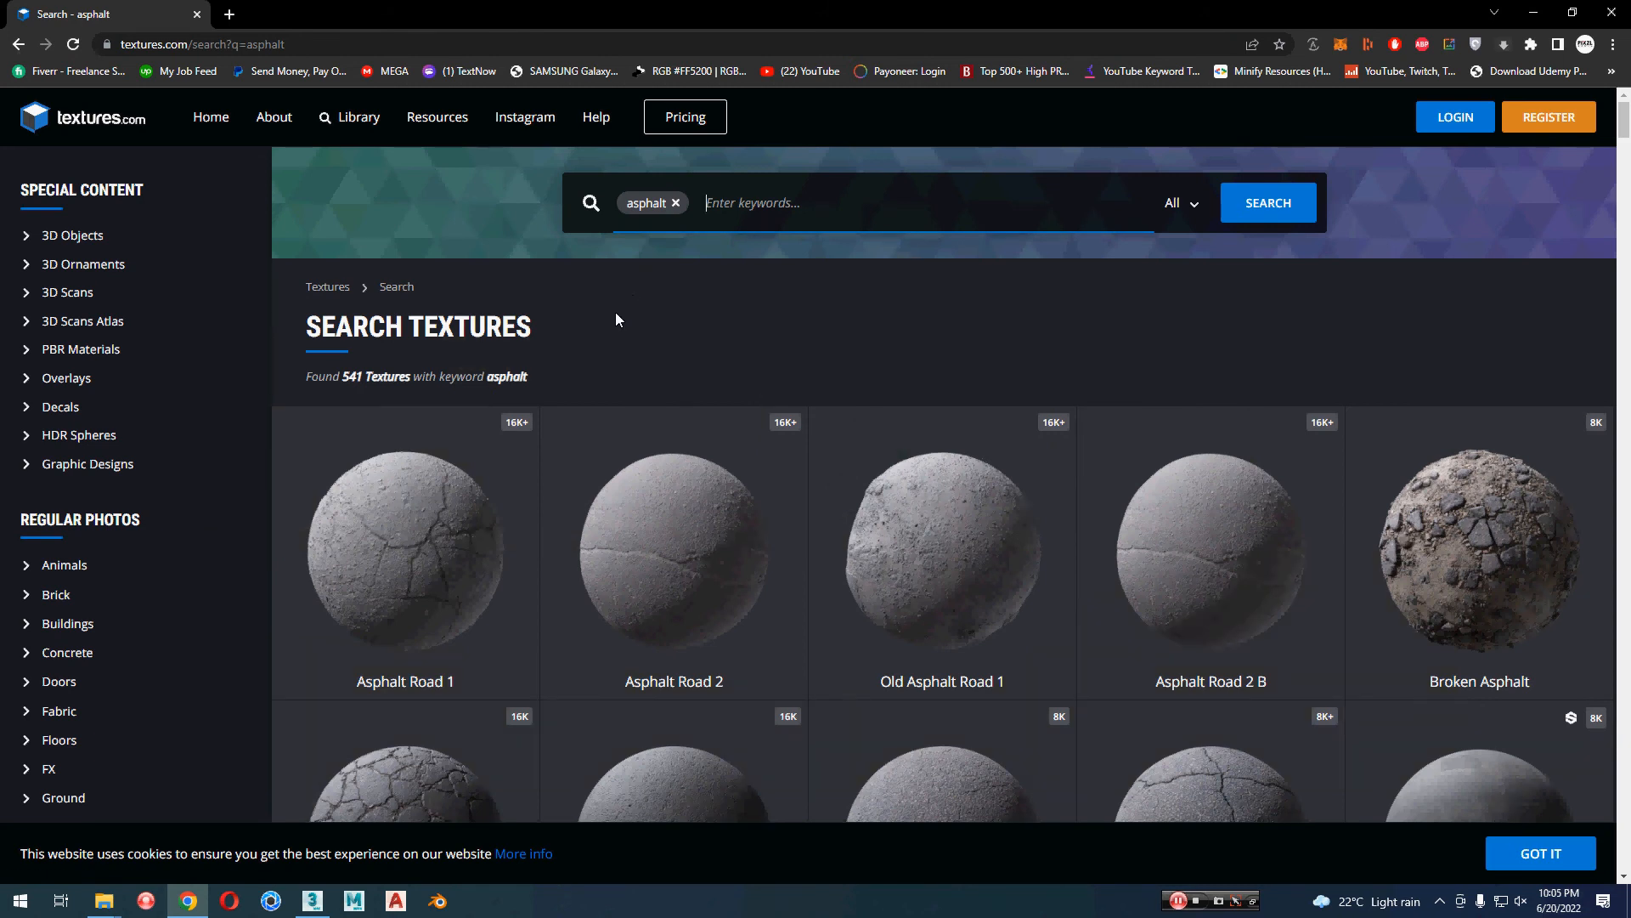
pyautogui.scroll(-4, 262, 461)
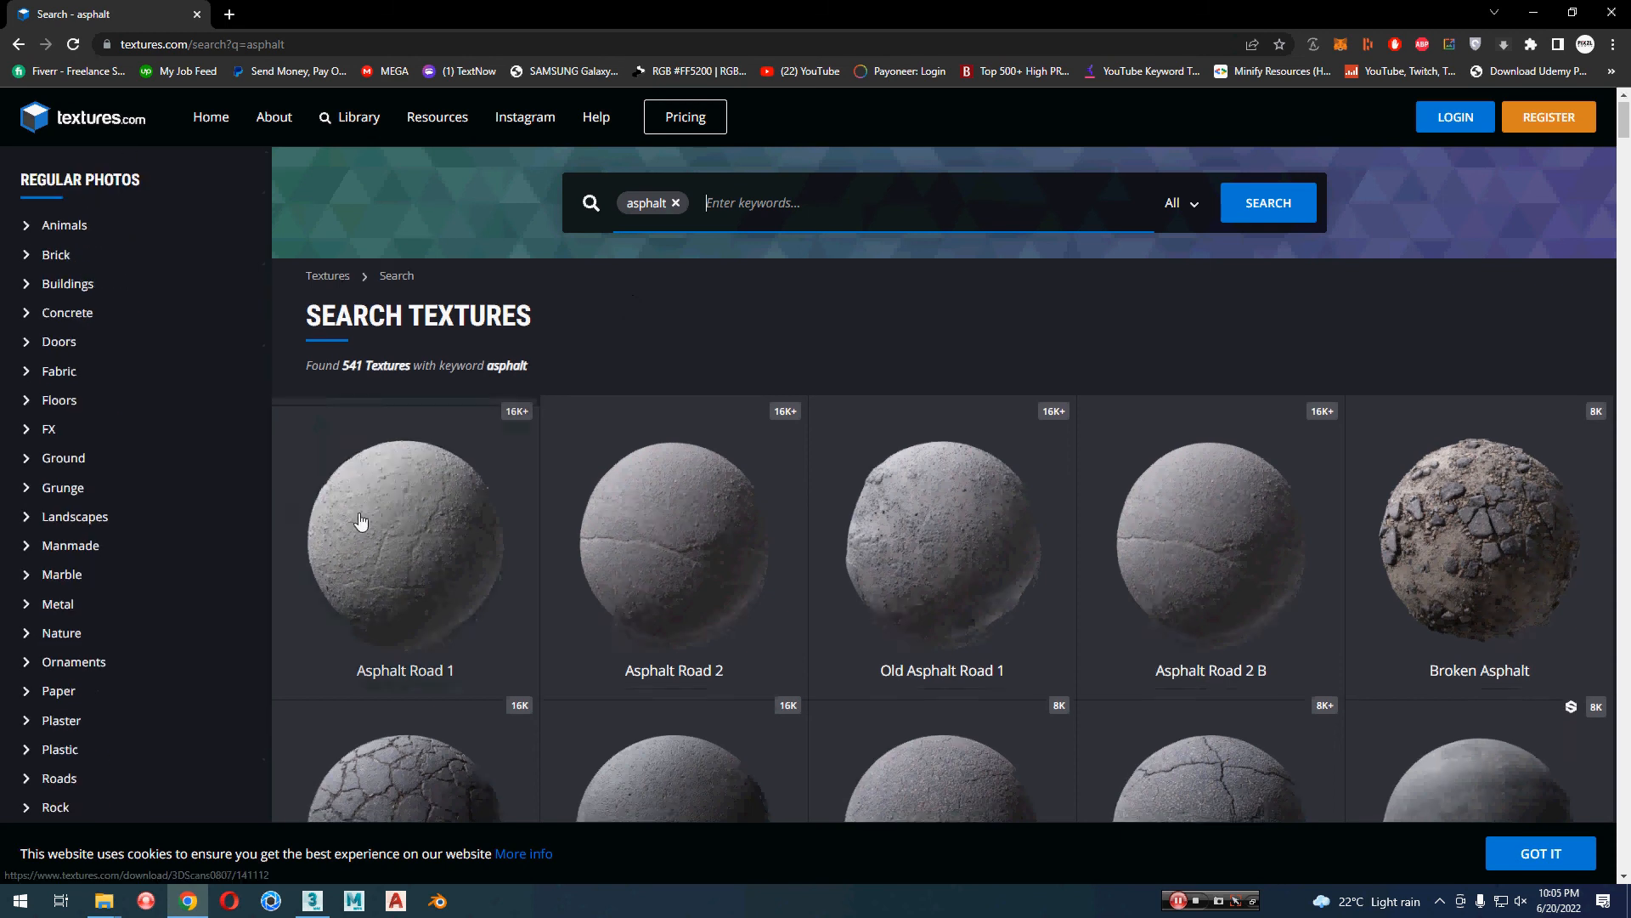
pyautogui.scroll(-8, 361, 520)
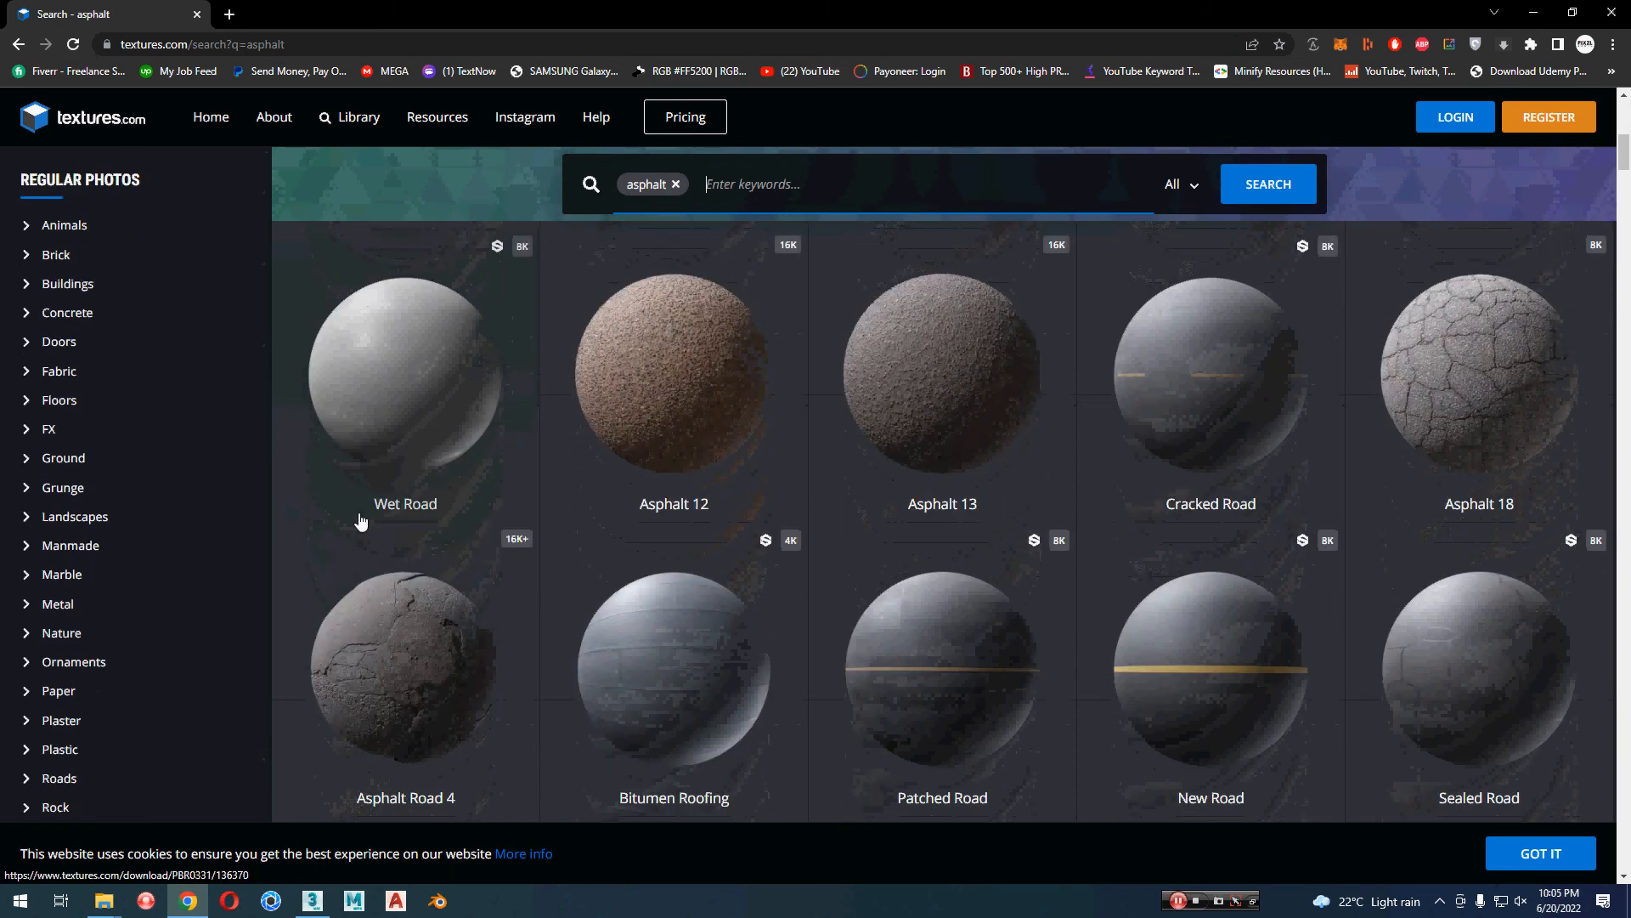
pyautogui.scroll(-2, 360, 520)
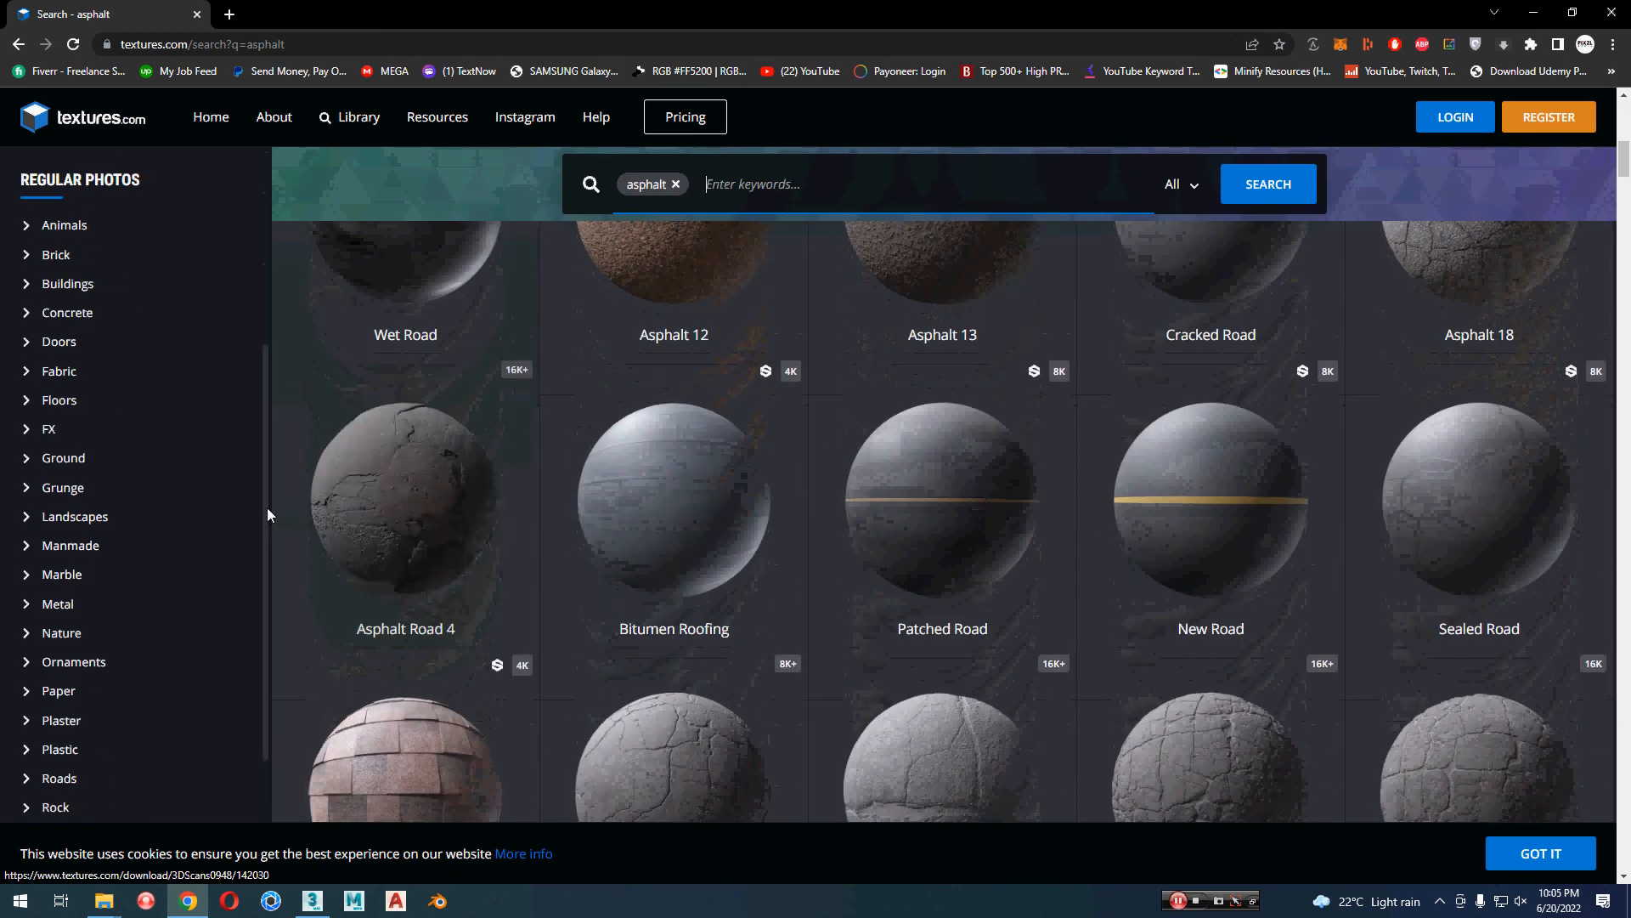
pyautogui.scroll(-1, 266, 509)
pyautogui.scroll(-4, 291, 509)
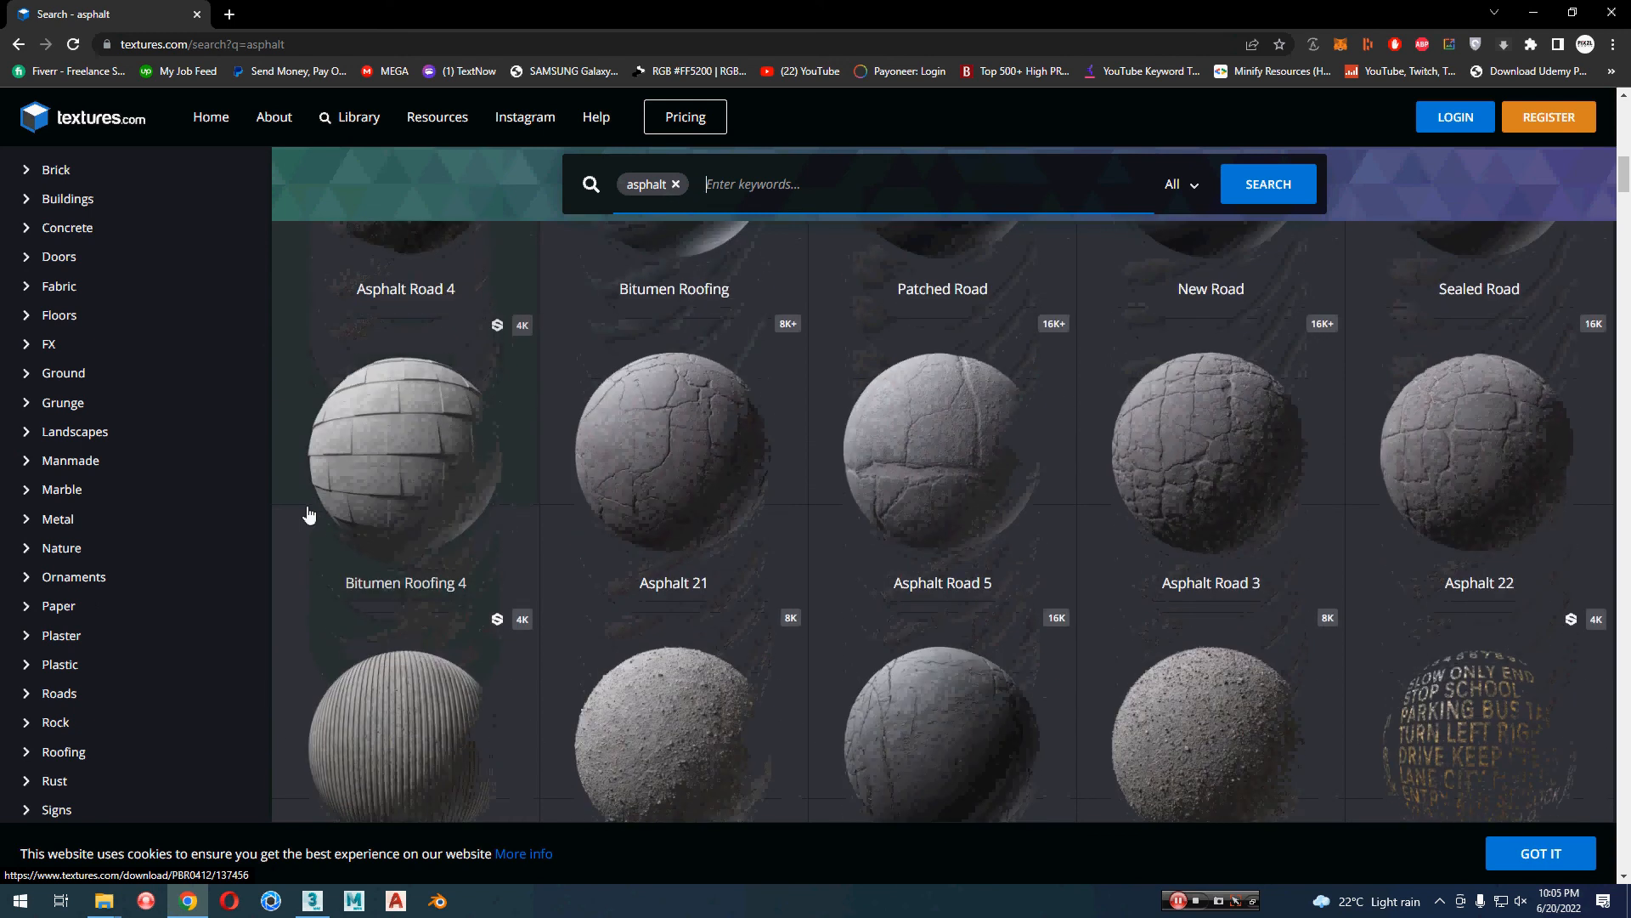
pyautogui.scroll(-2, 309, 515)
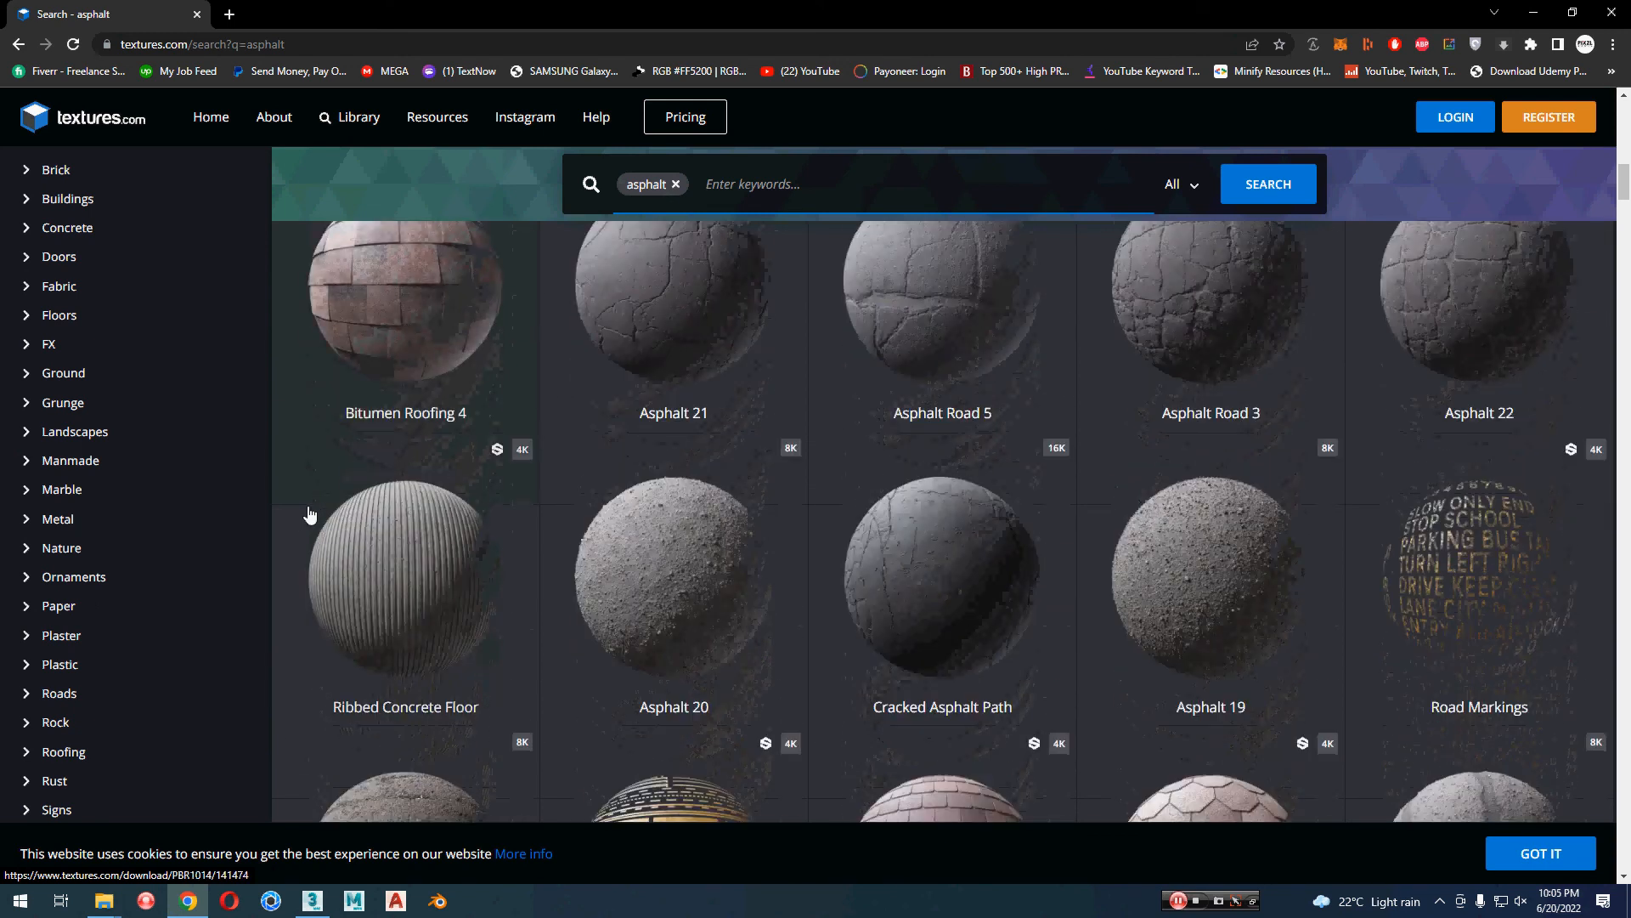
pyautogui.scroll(-3, 310, 514)
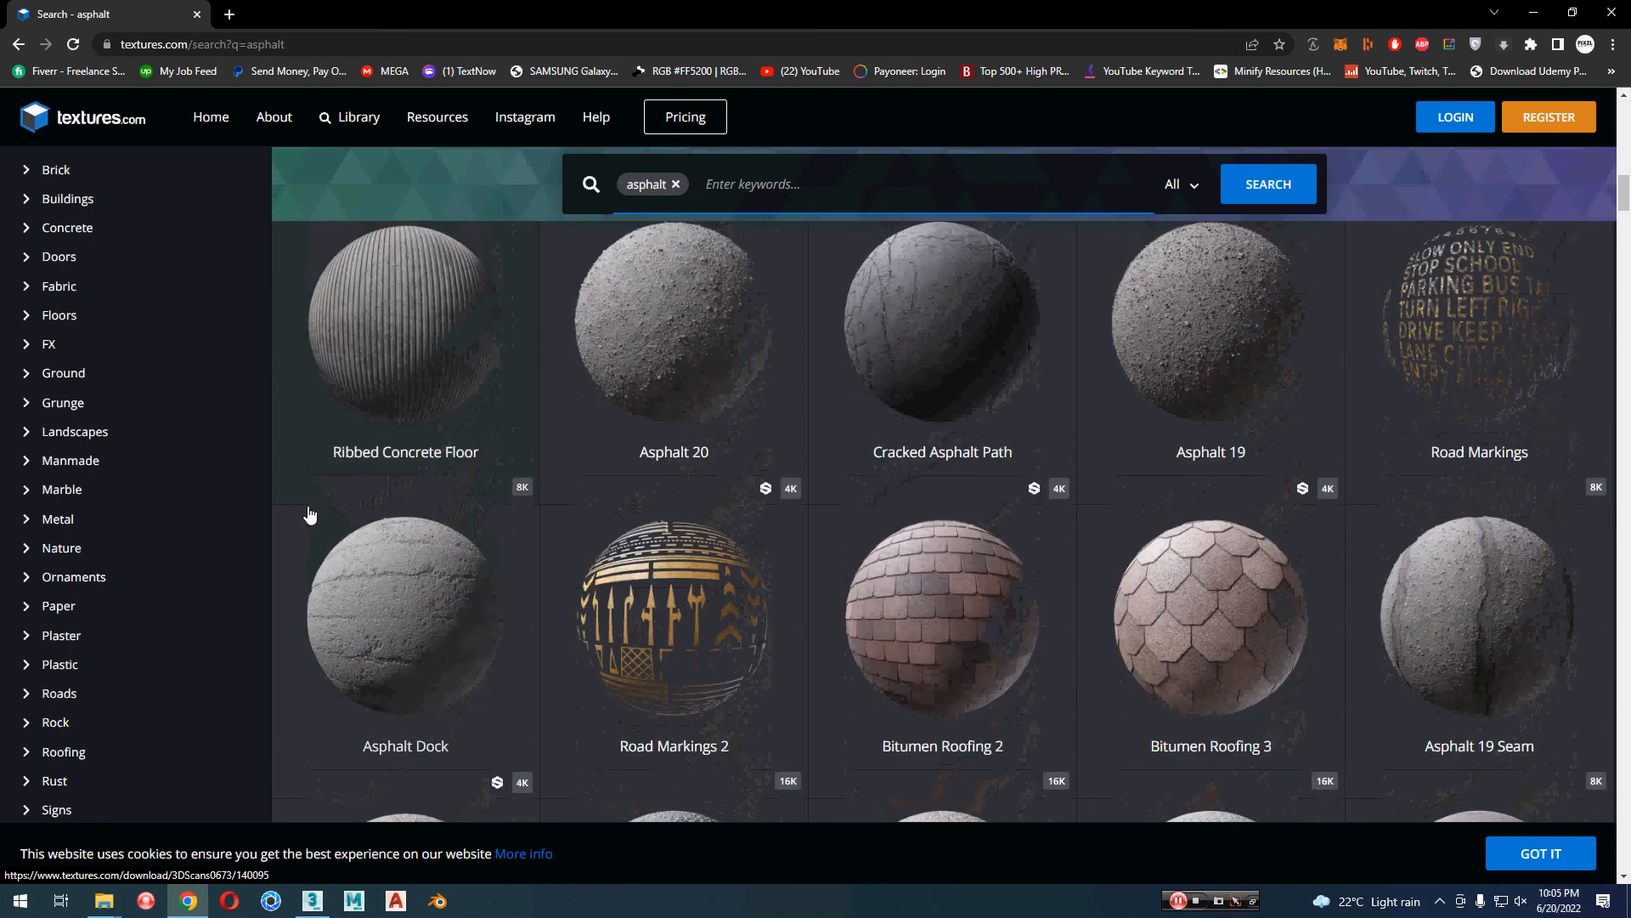
pyautogui.scroll(-6, 312, 516)
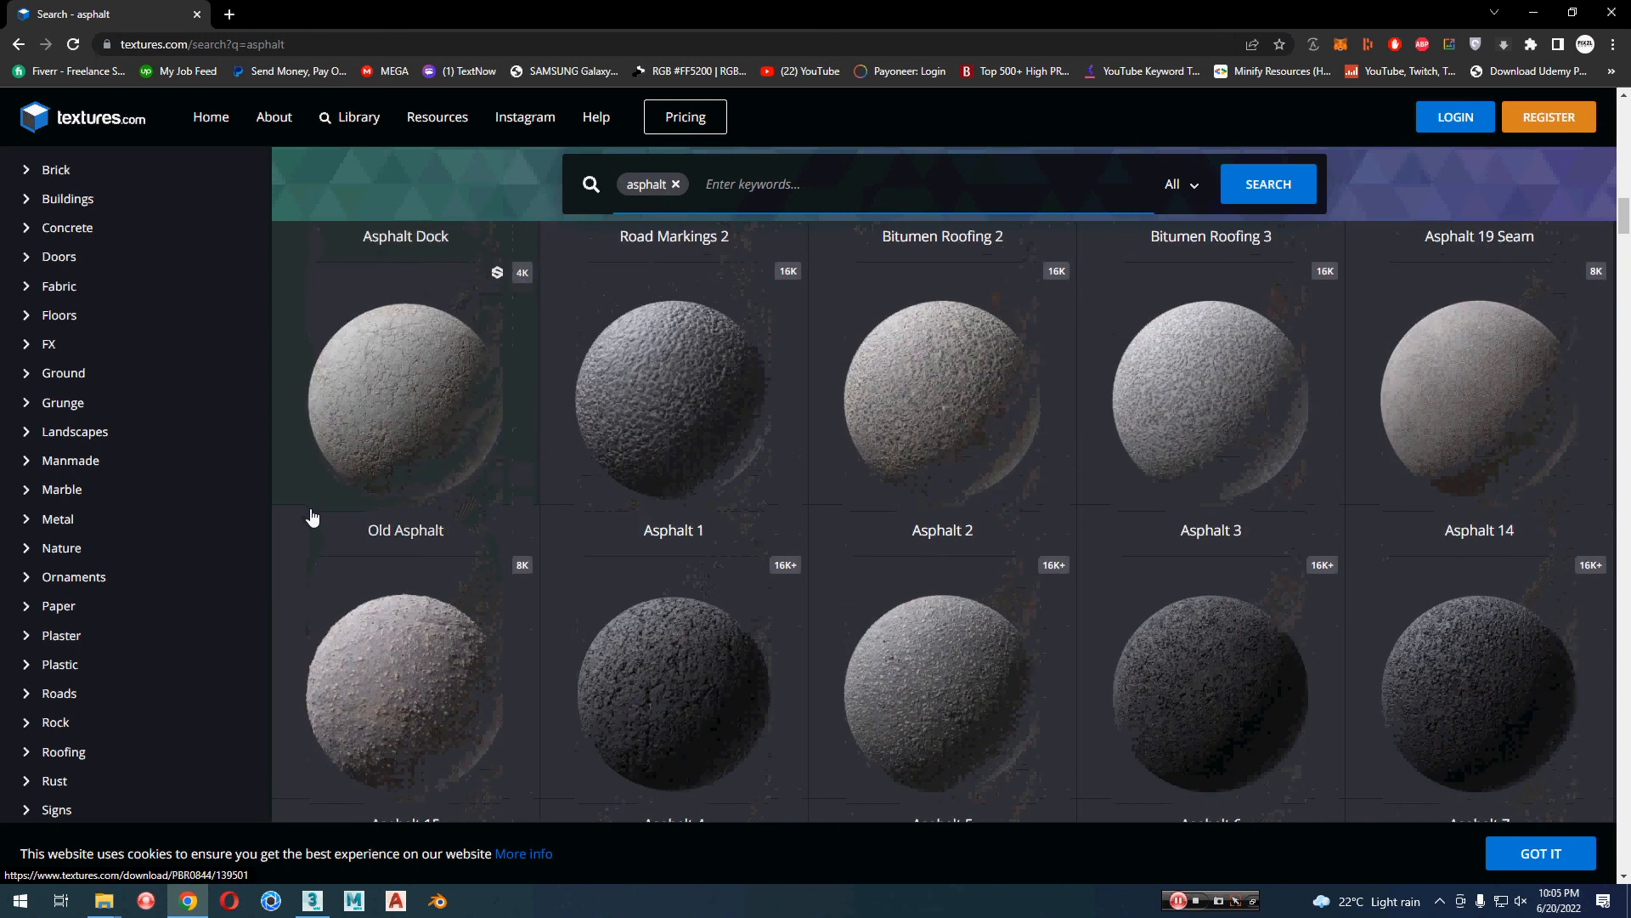
pyautogui.scroll(-3, 313, 517)
pyautogui.scroll(5, 313, 516)
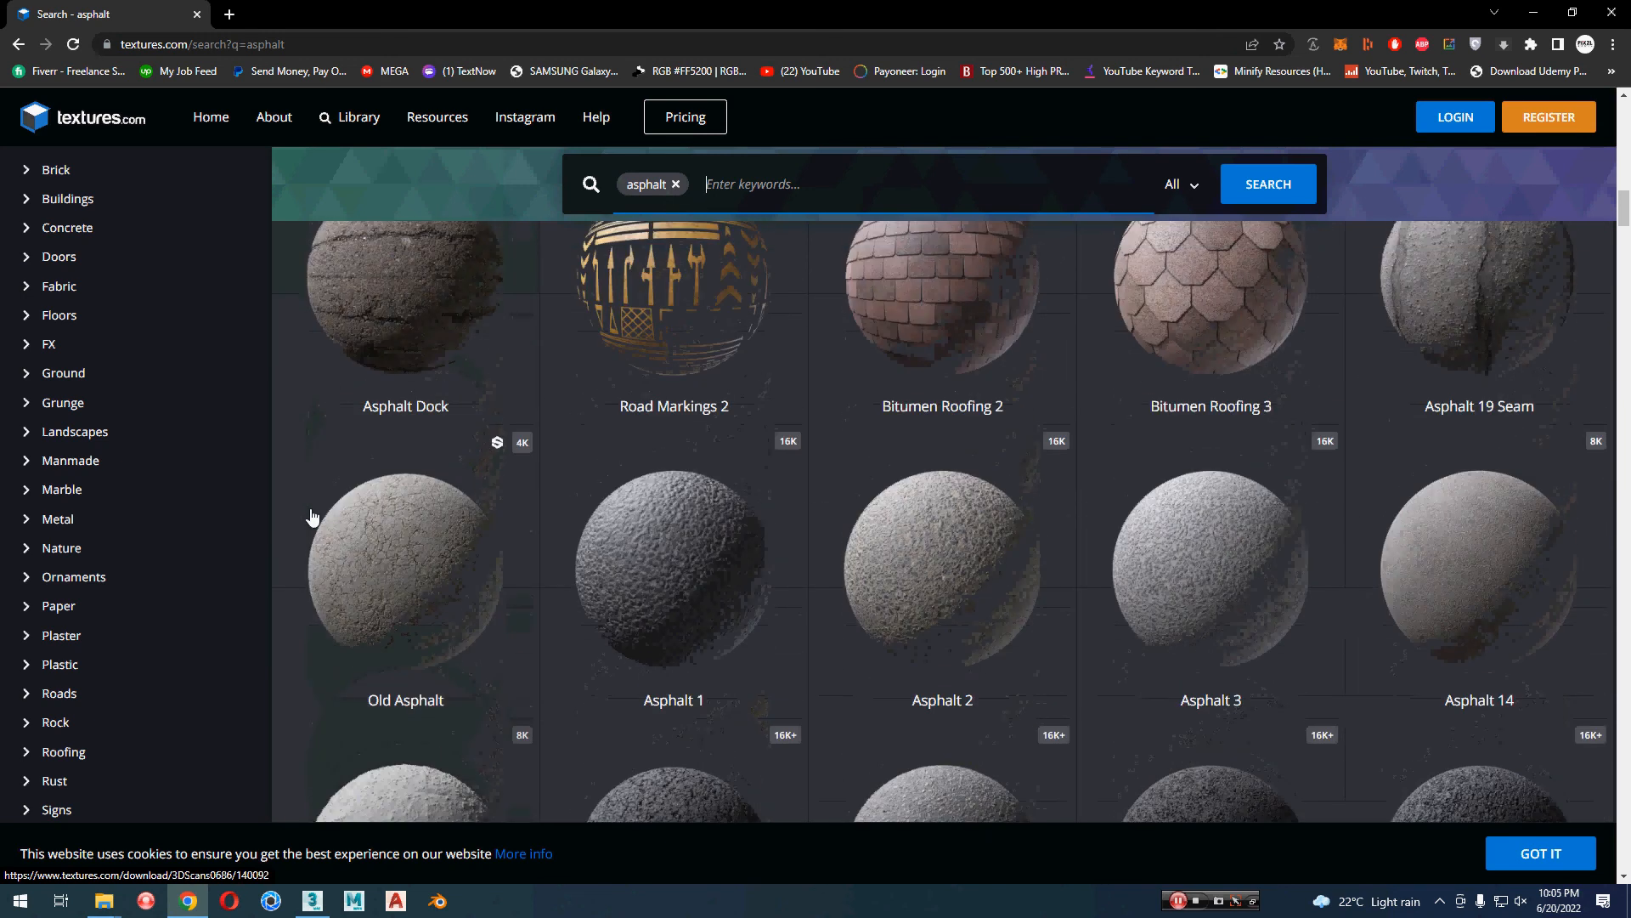
pyautogui.scroll(2, 312, 517)
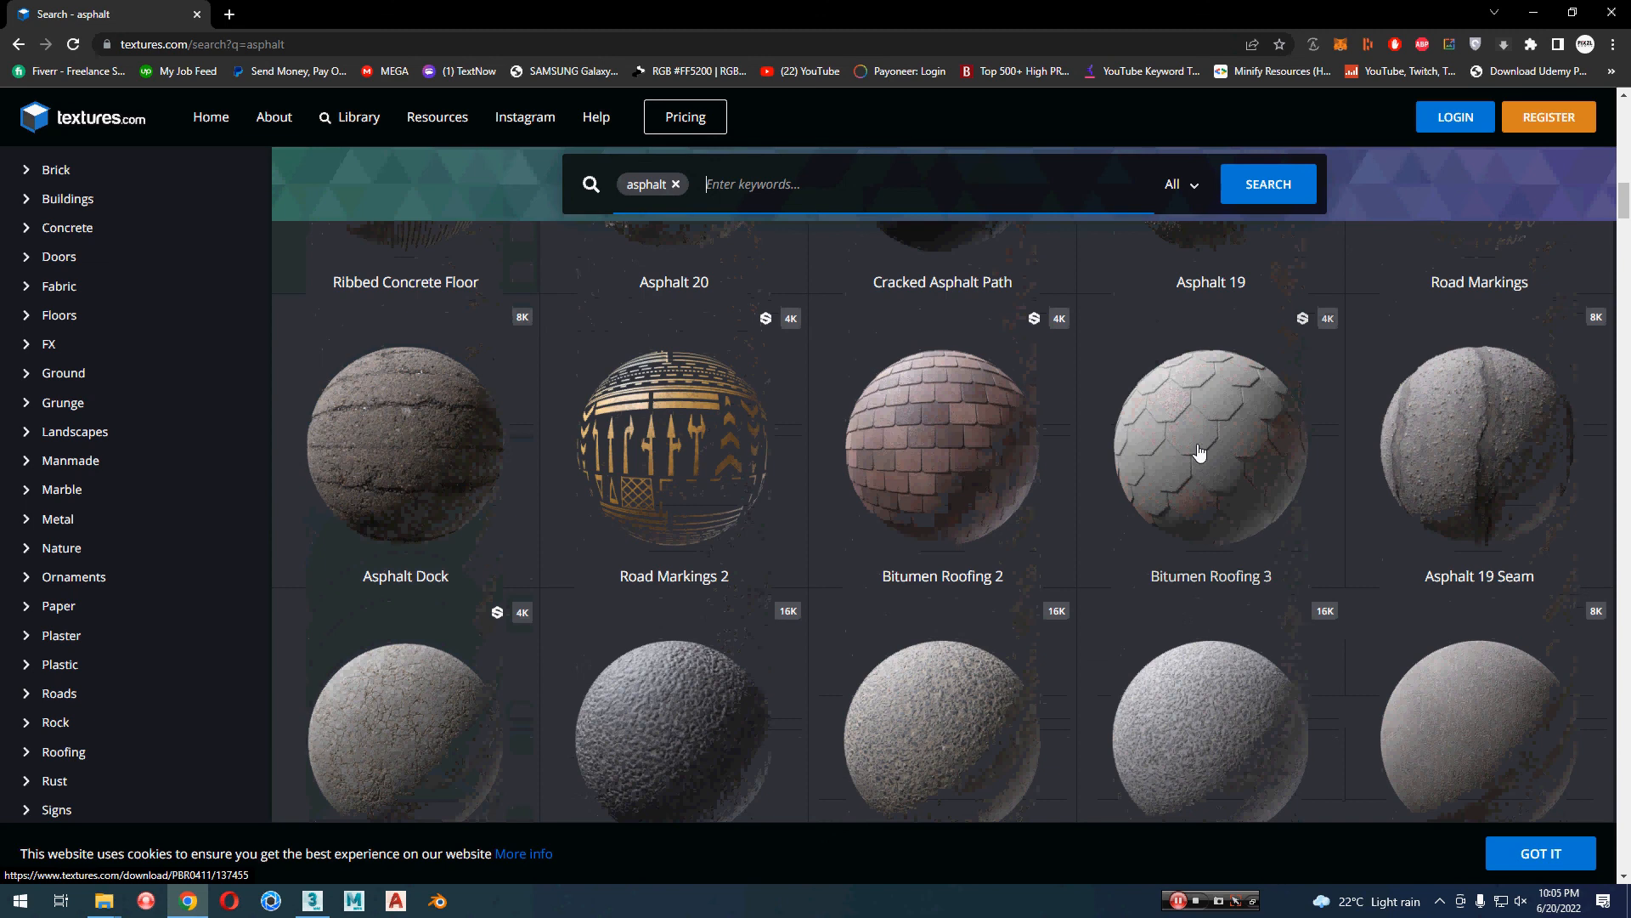
pyautogui.scroll(4, 884, 506)
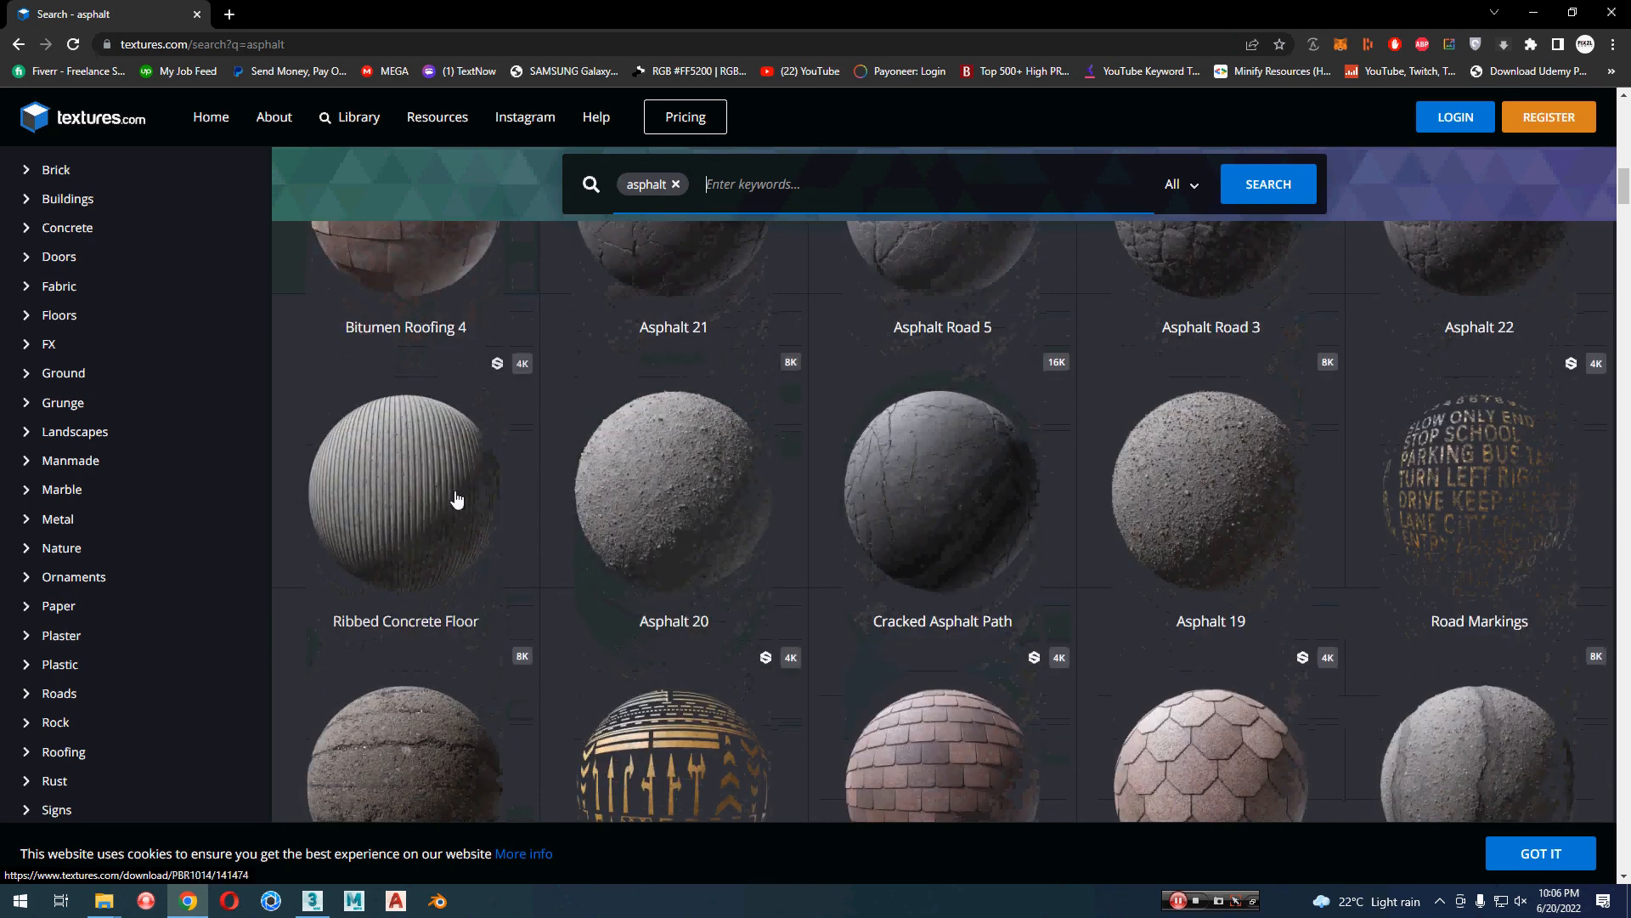
pyautogui.scroll(-2, 456, 498)
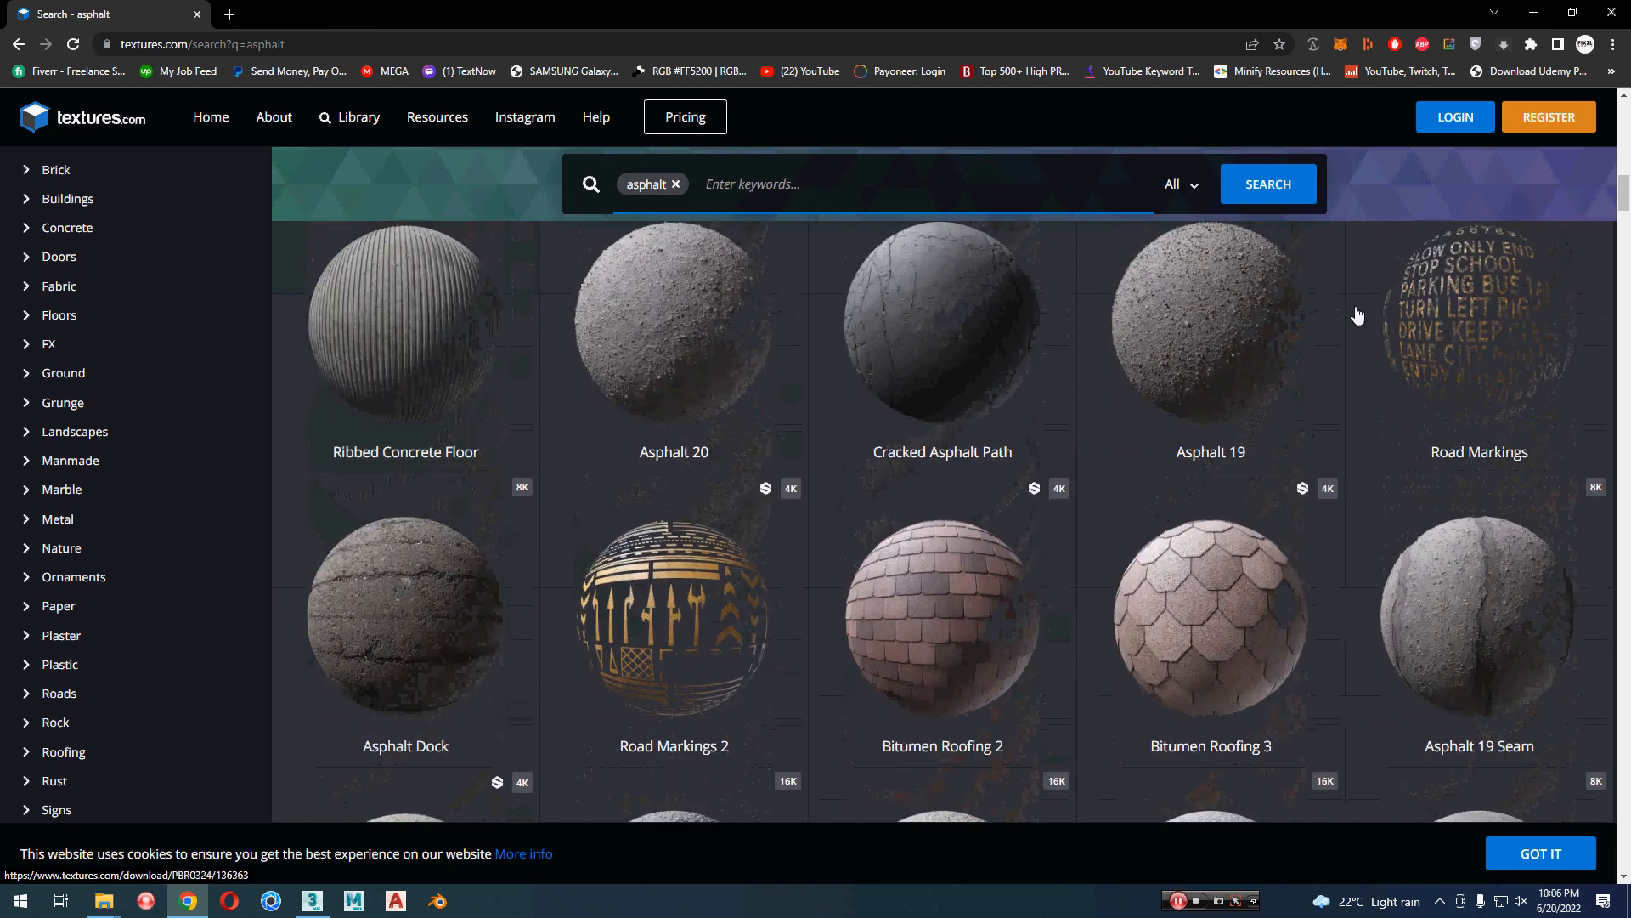
pyautogui.scroll(1, 1499, 374)
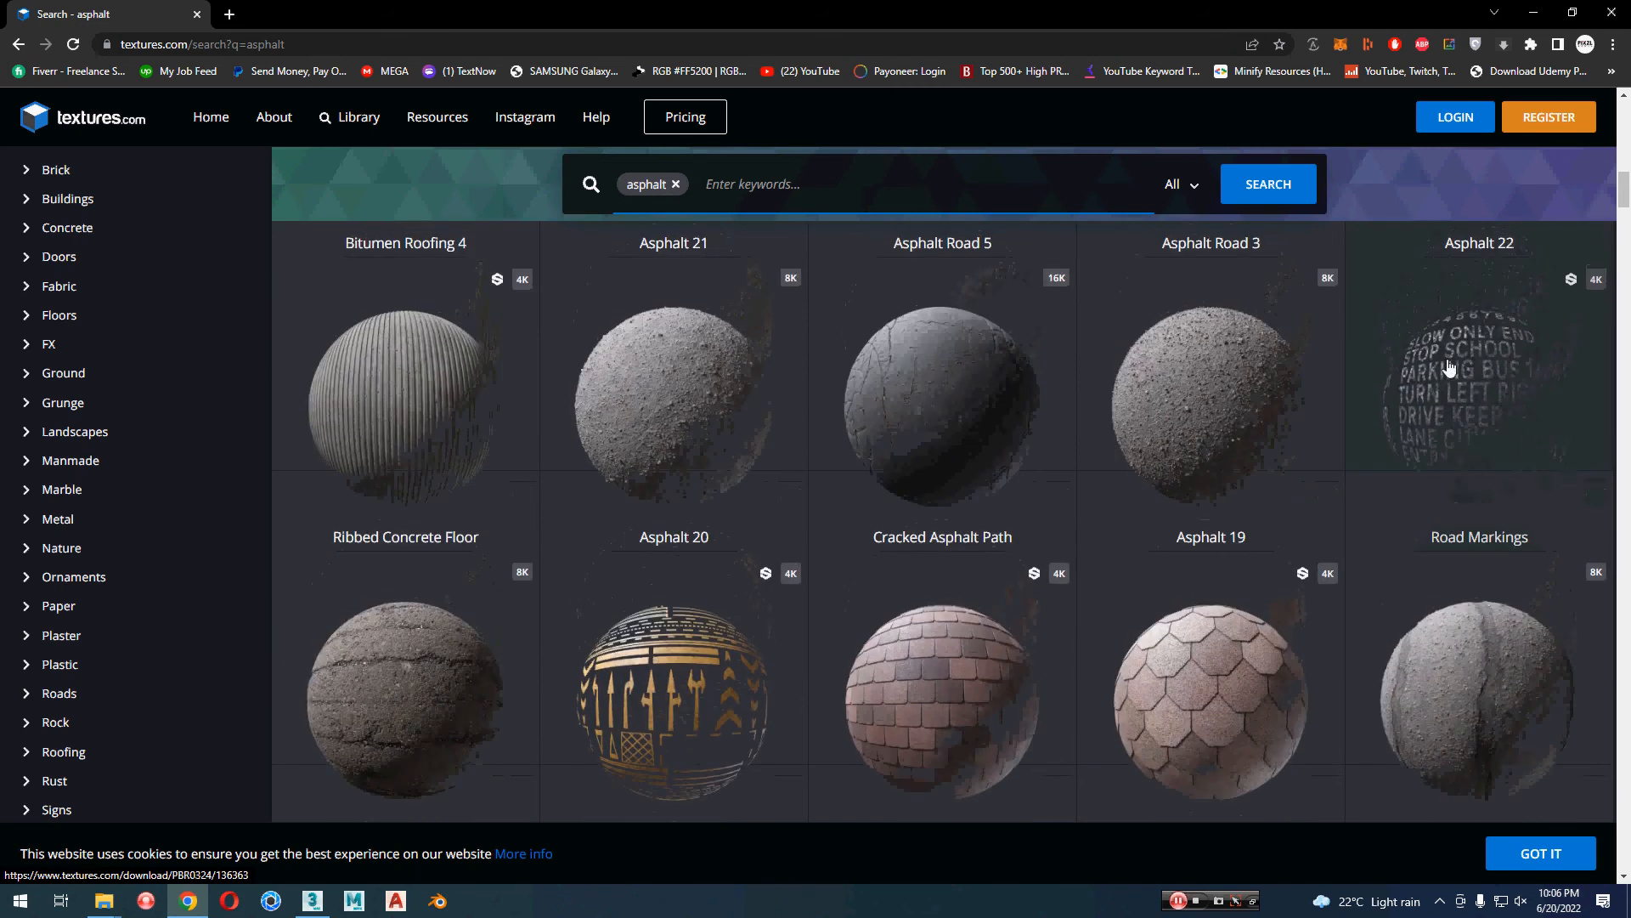
# Step: Examine the asphalt search results from the scanned material spheres down to the seamless road and parking lot photos
pyautogui.scroll(2, 1091, 511)
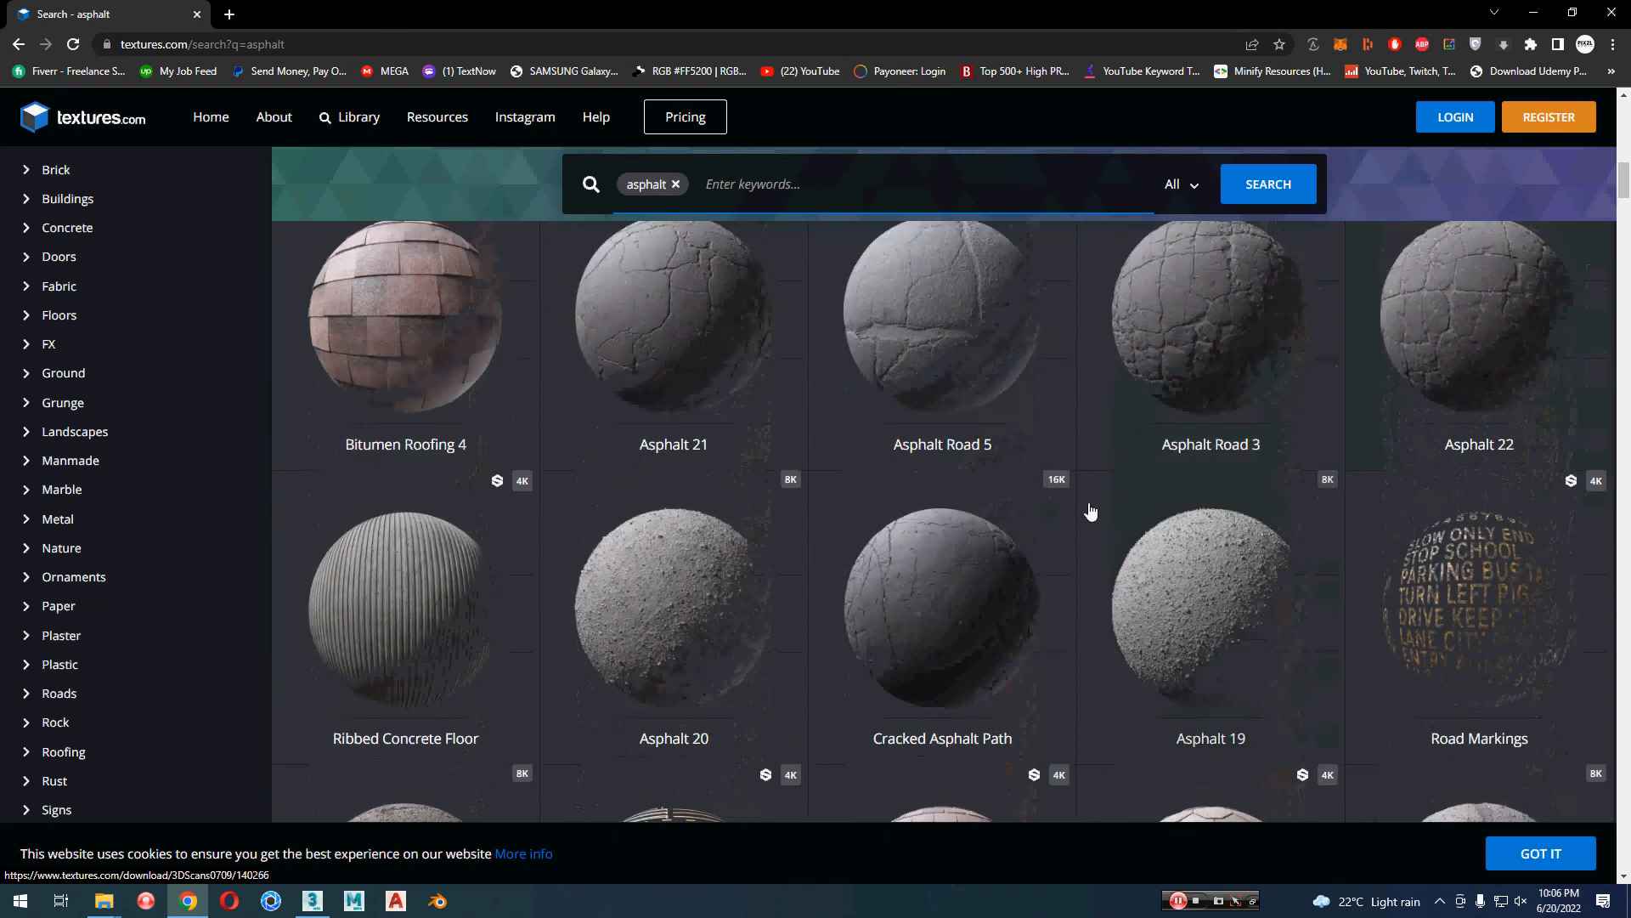
pyautogui.scroll(-11, 1093, 514)
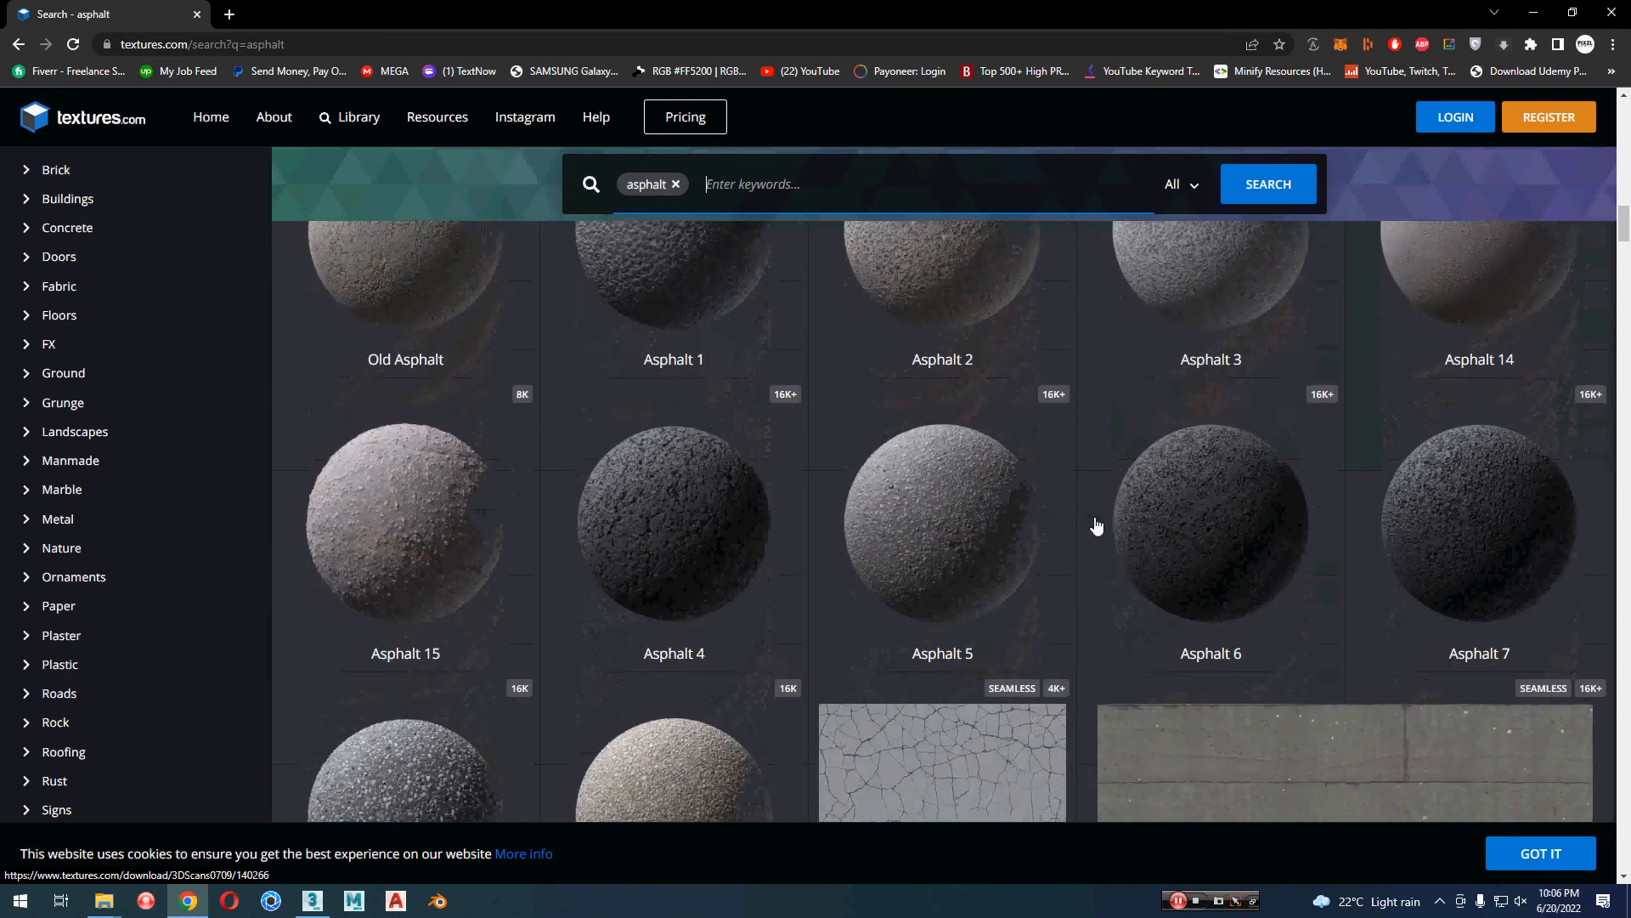
pyautogui.scroll(-14, 1096, 526)
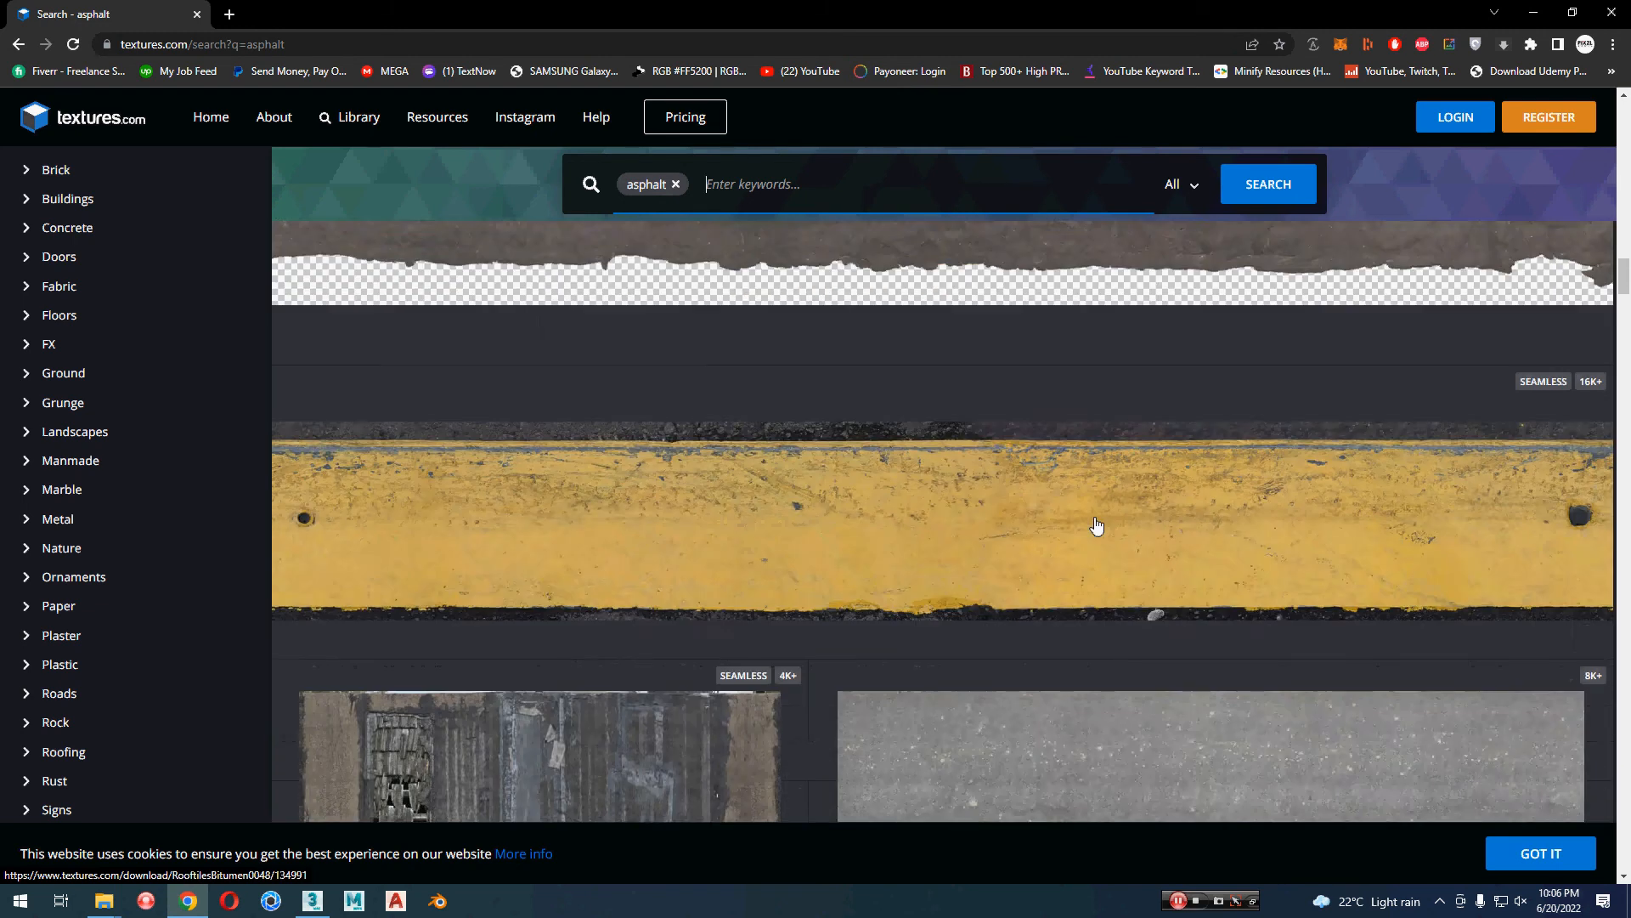
pyautogui.scroll(-8, 1096, 526)
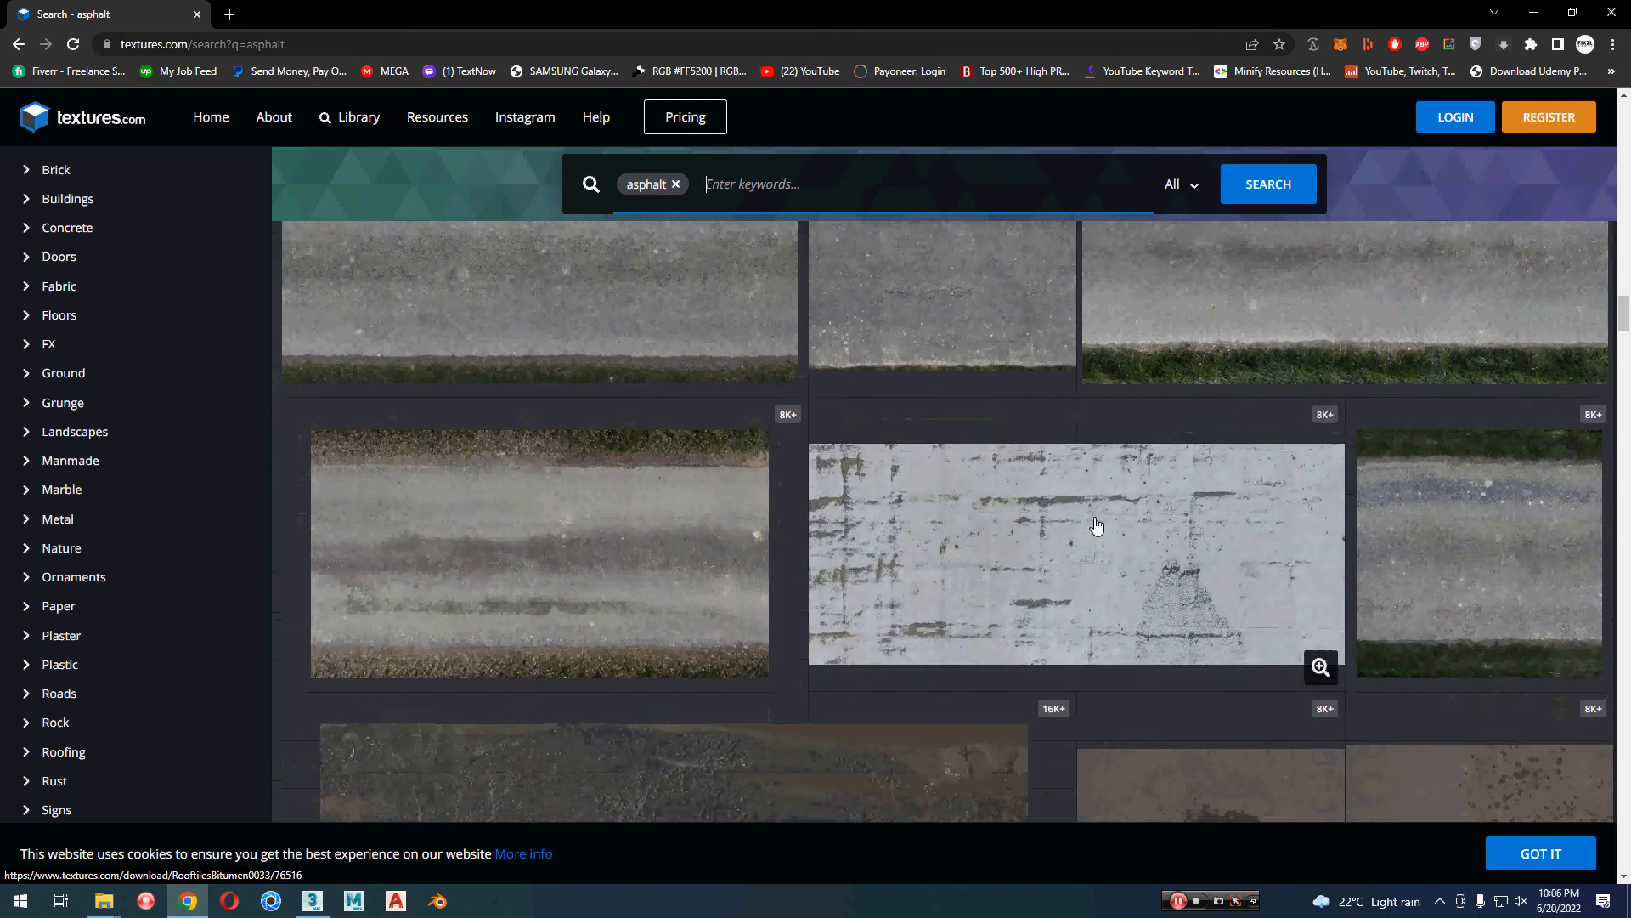
pyautogui.scroll(2, 1096, 526)
pyautogui.scroll(-5, 1096, 526)
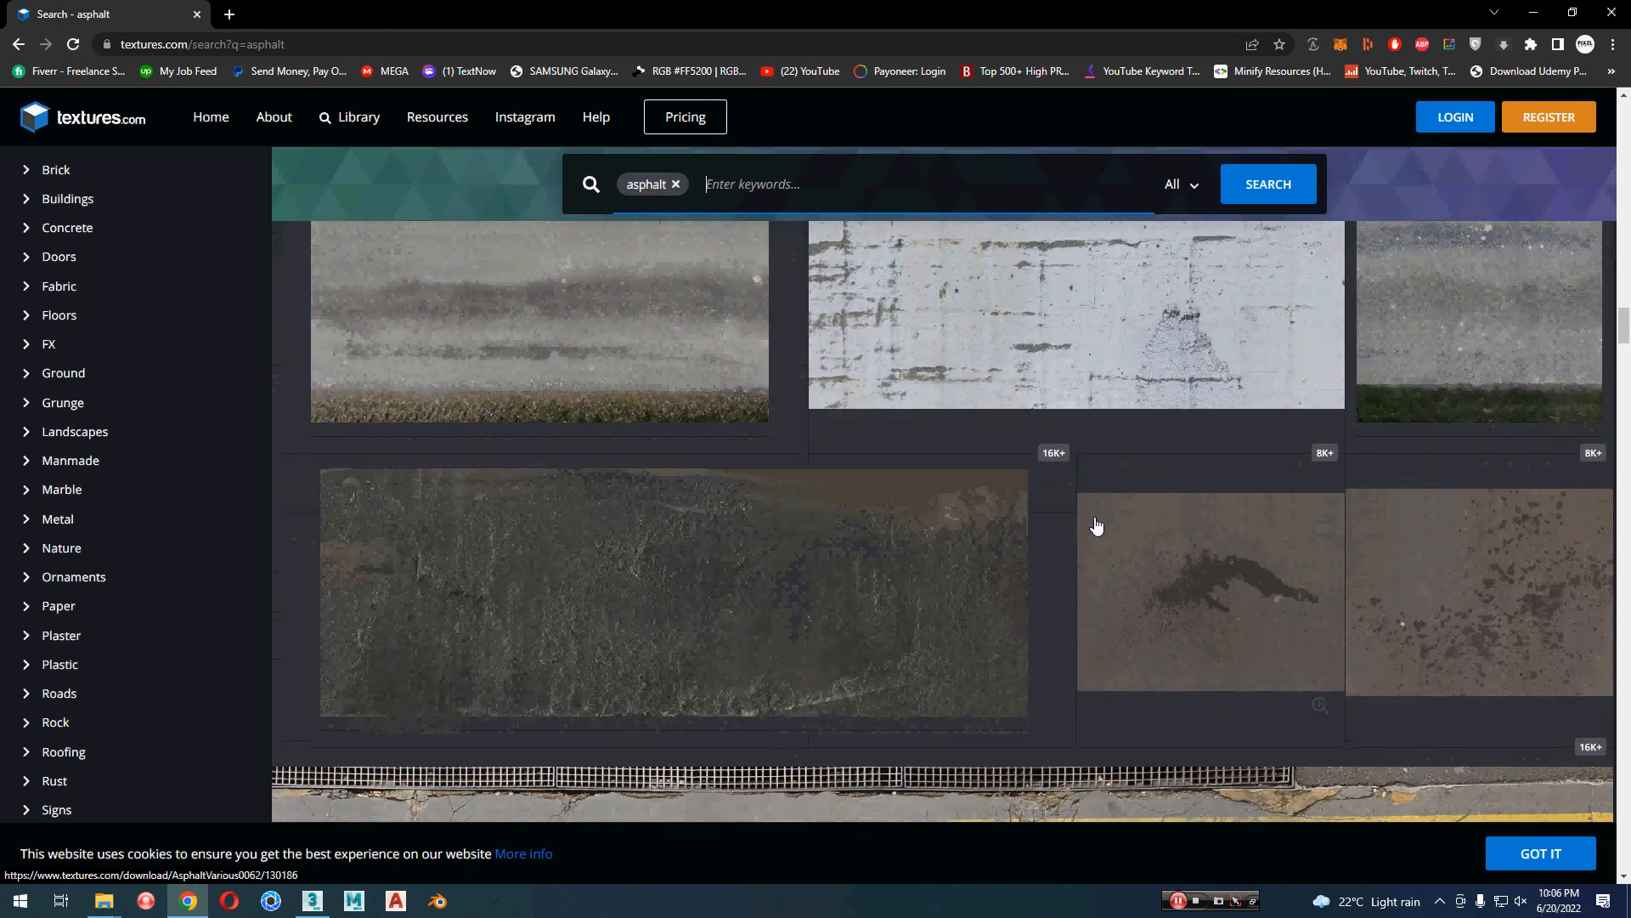
pyautogui.scroll(-8, 1096, 526)
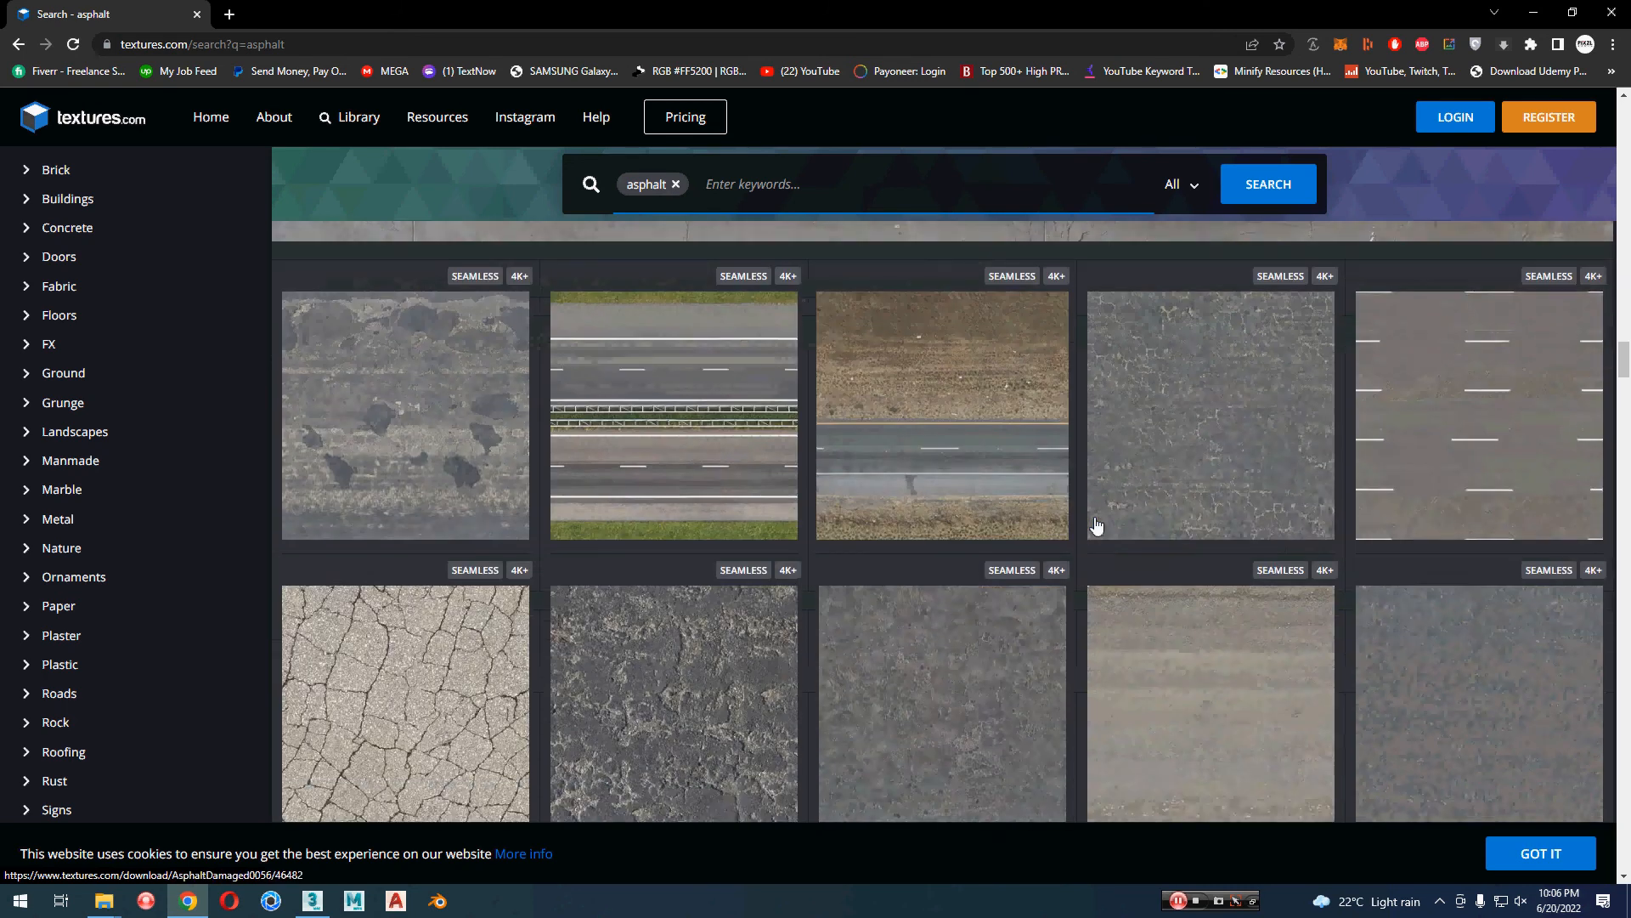
pyautogui.scroll(-5, 1096, 526)
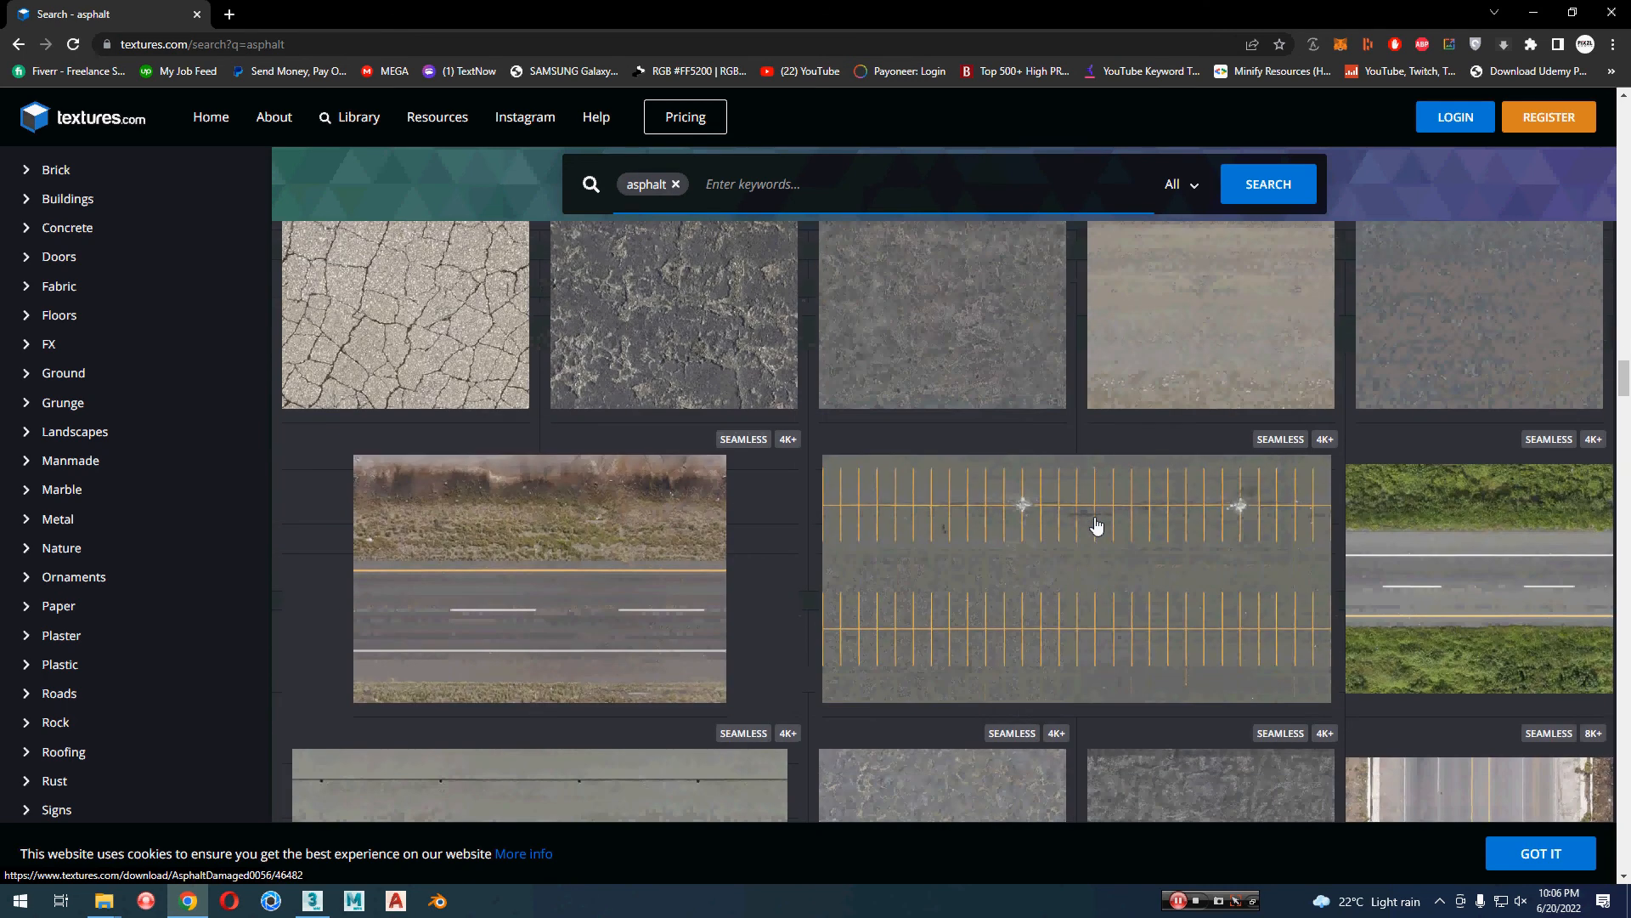
pyautogui.middleClick(280, 623)
pyautogui.scroll(5, 236, 411)
pyautogui.scroll(3, 315, 473)
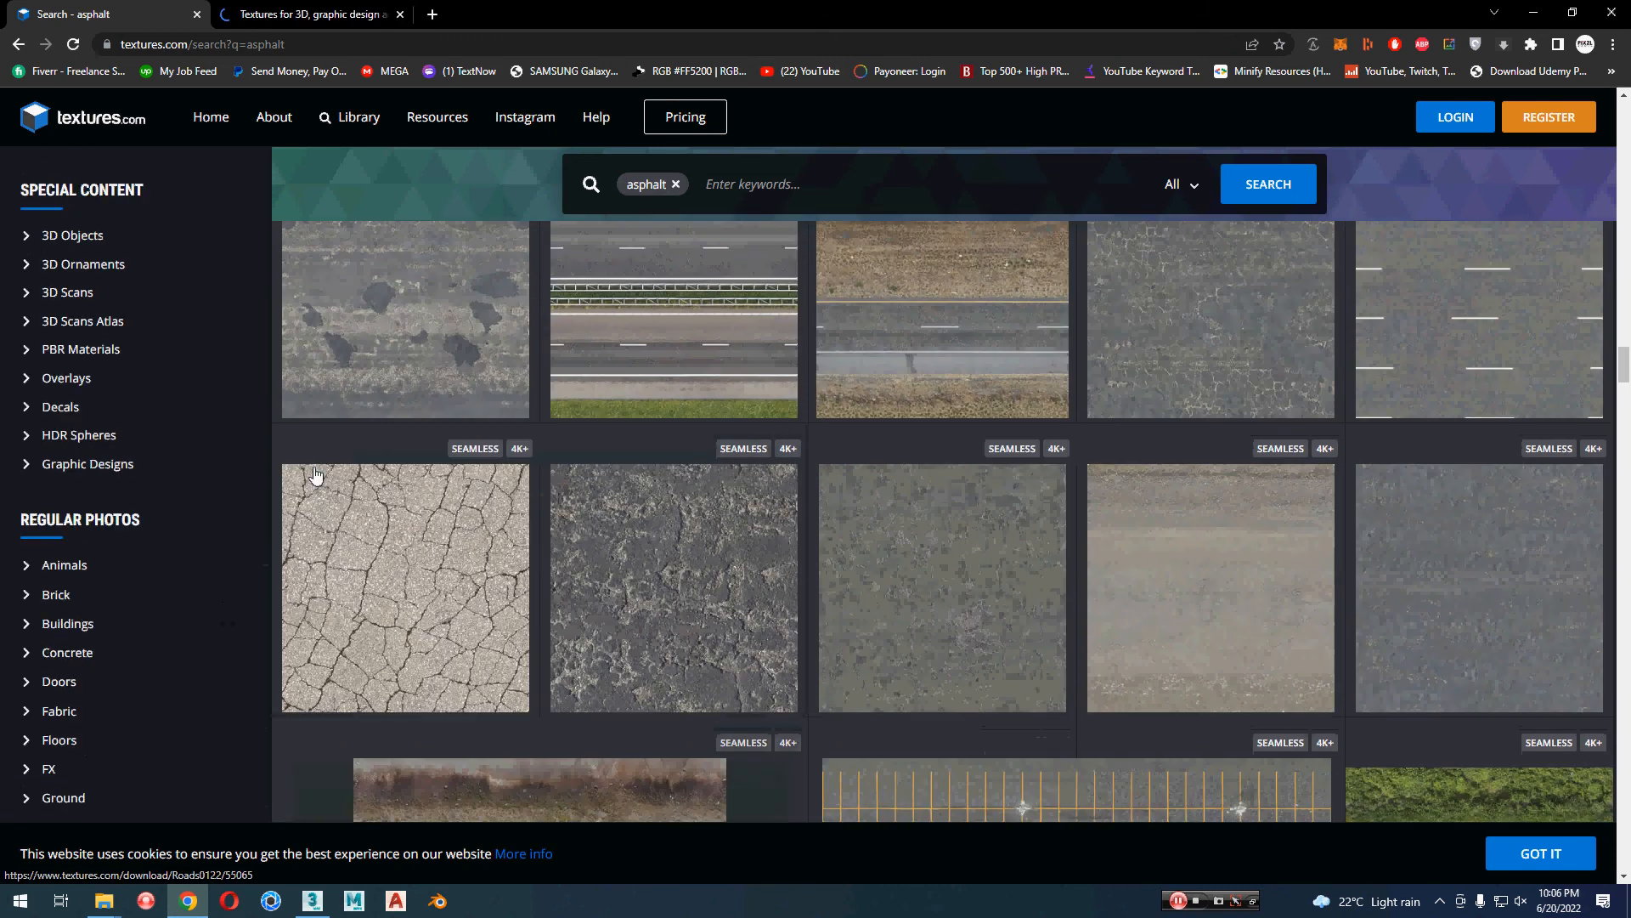
pyautogui.scroll(10, 350, 539)
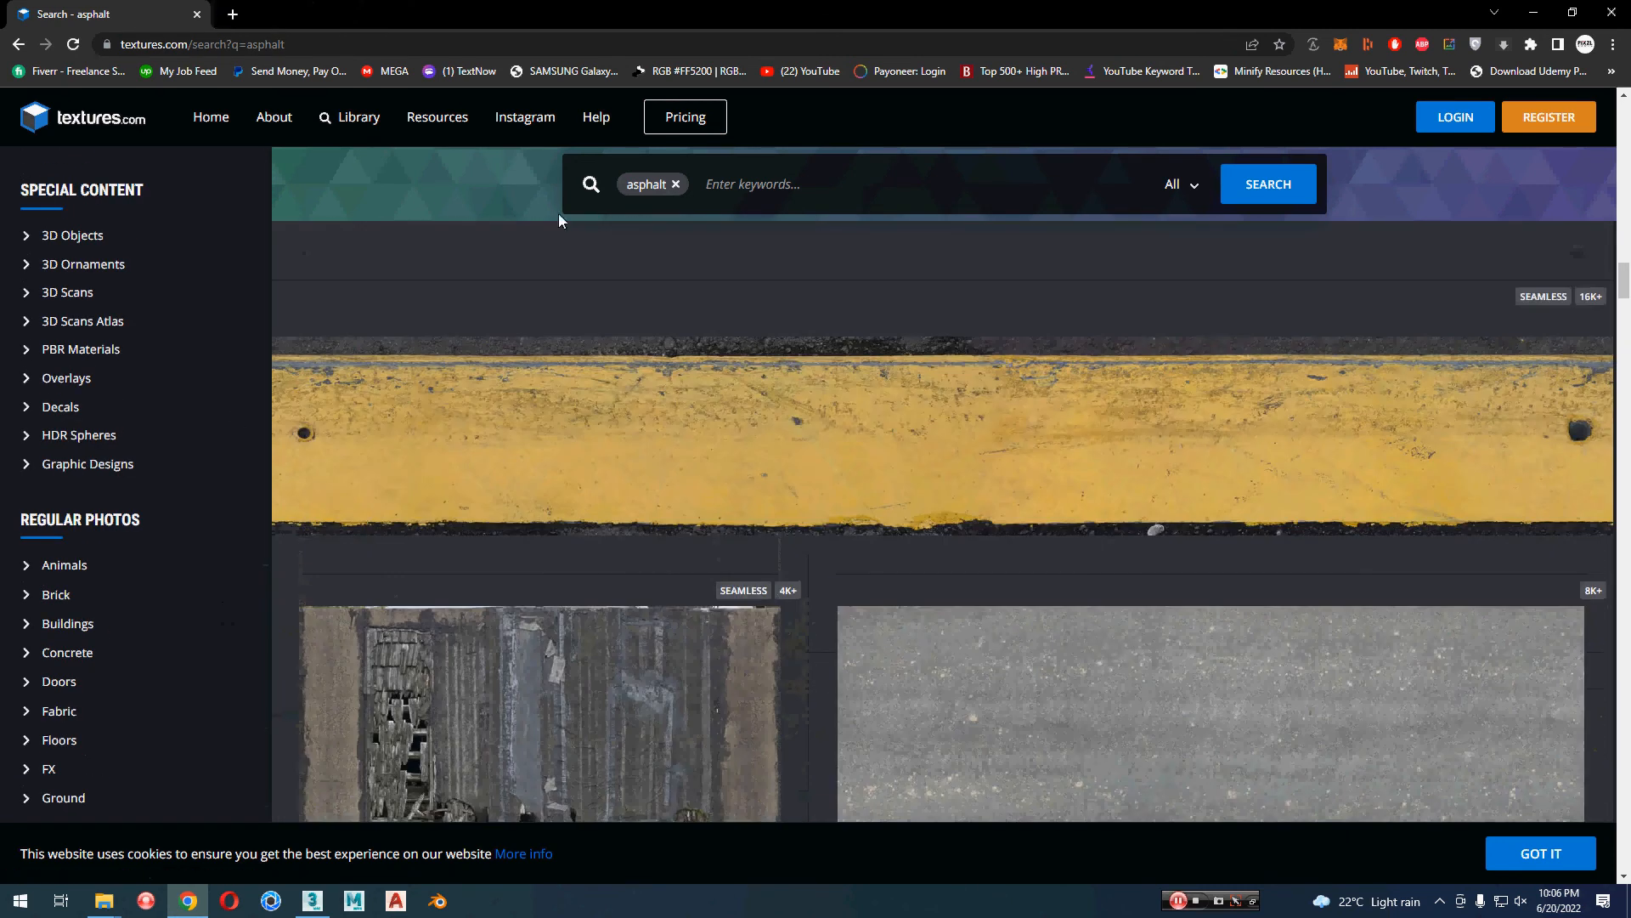
pyautogui.scroll(10, 595, 424)
pyautogui.scroll(-2, 703, 718)
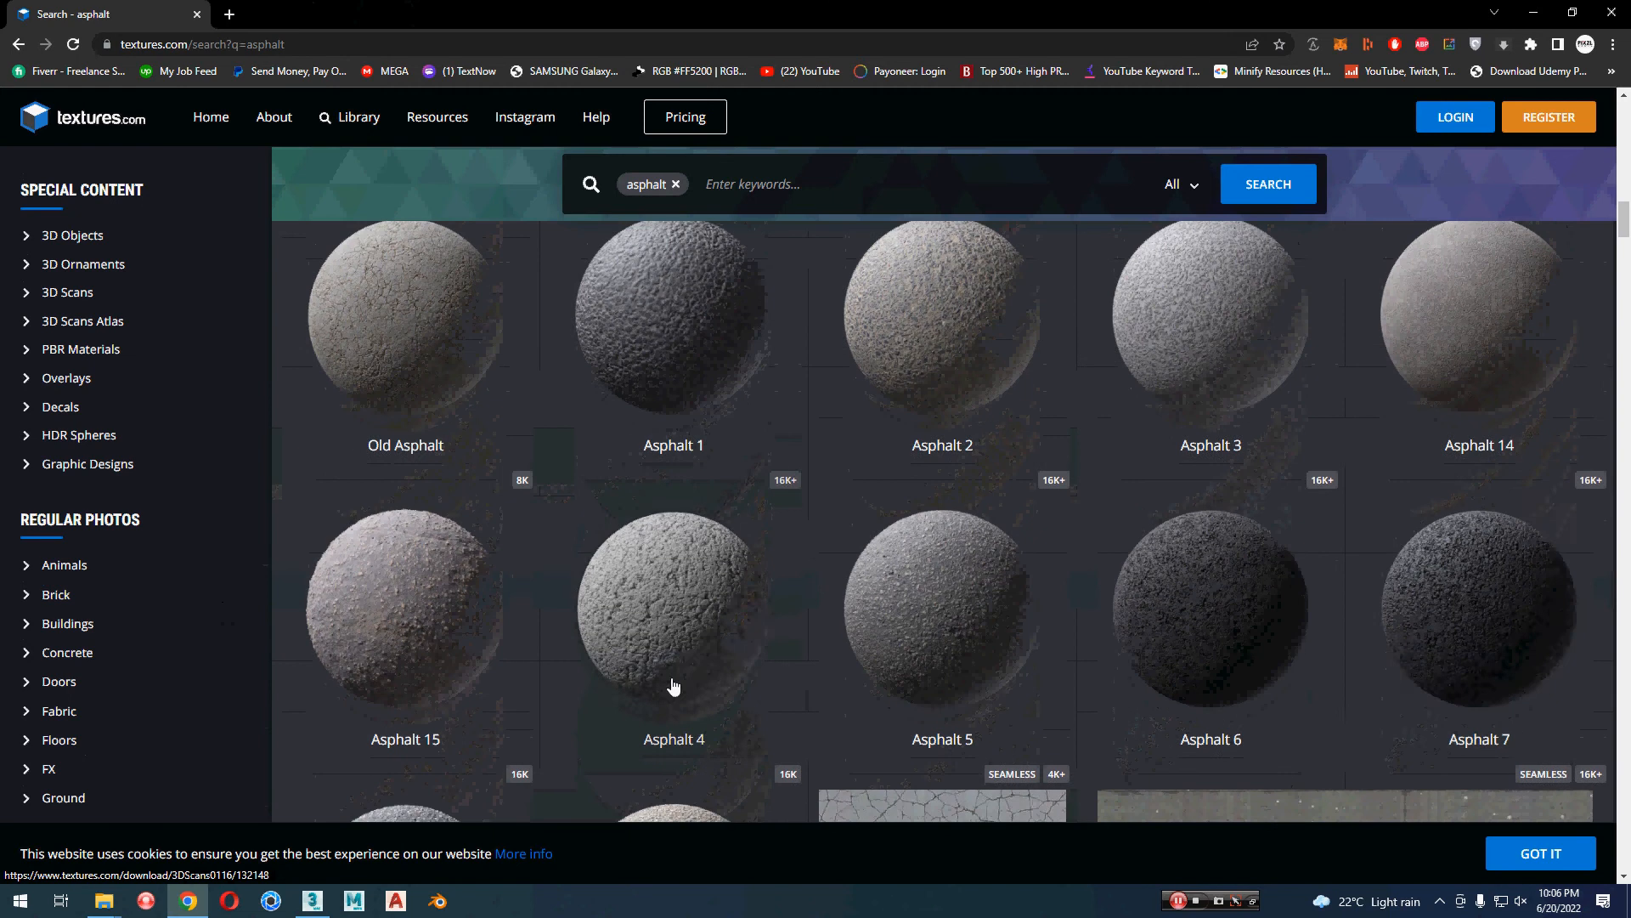
# Step: Open the Asphalt 7 and Cracked Road materials from the asphalt results in separate new tabs
pyautogui.middleClick(1449, 629)
pyautogui.scroll(4, 617, 569)
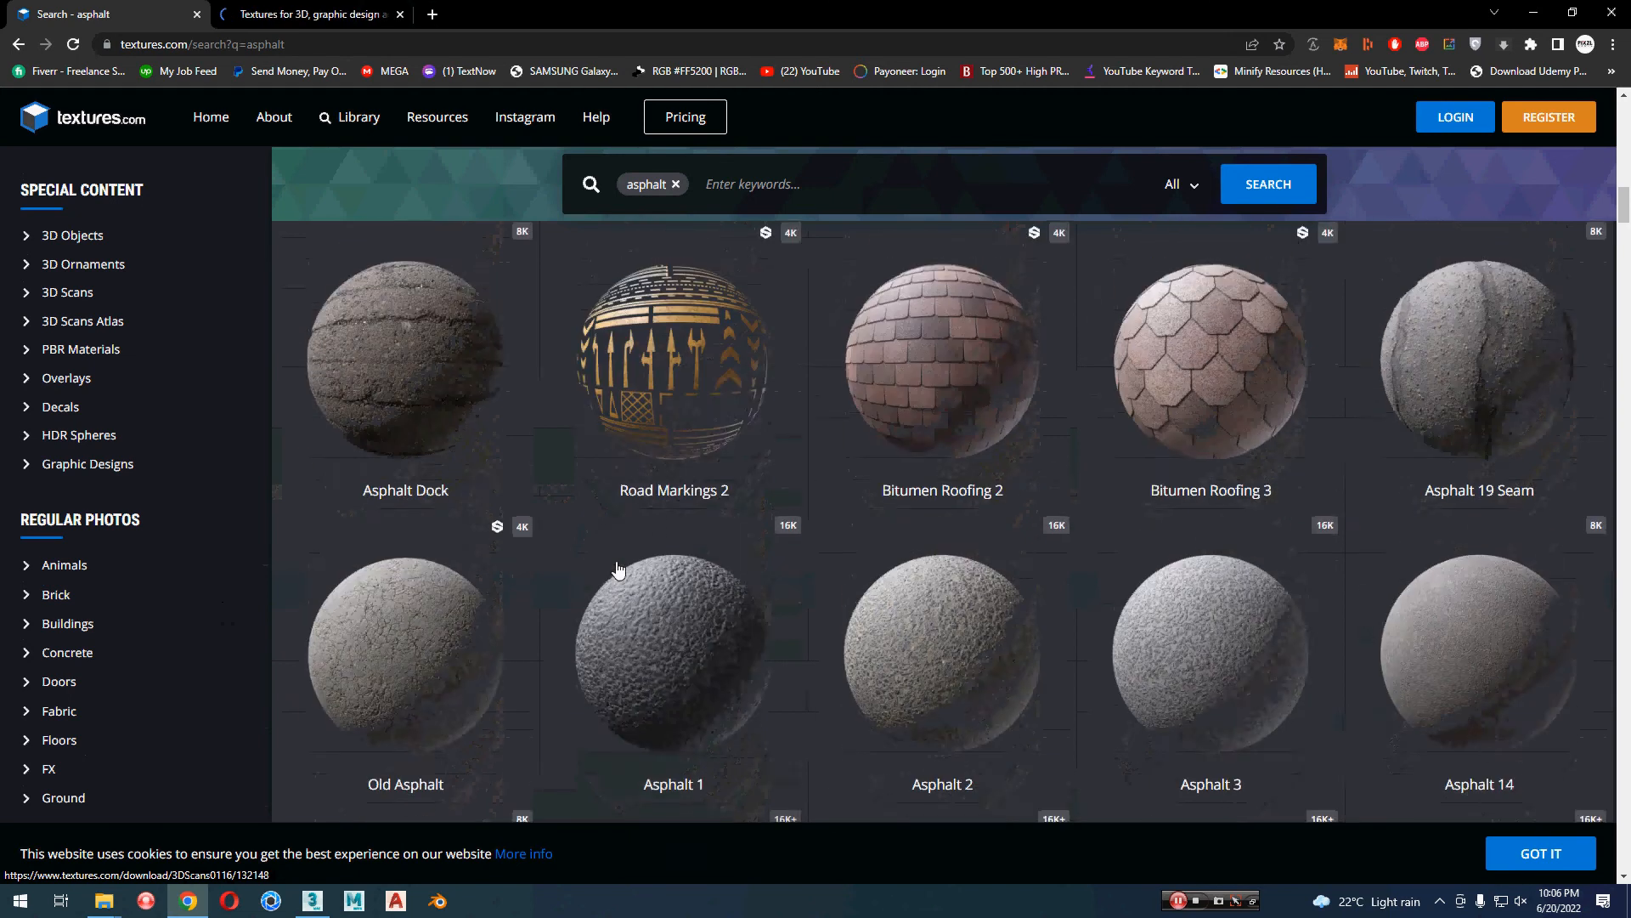
pyautogui.scroll(10, 617, 569)
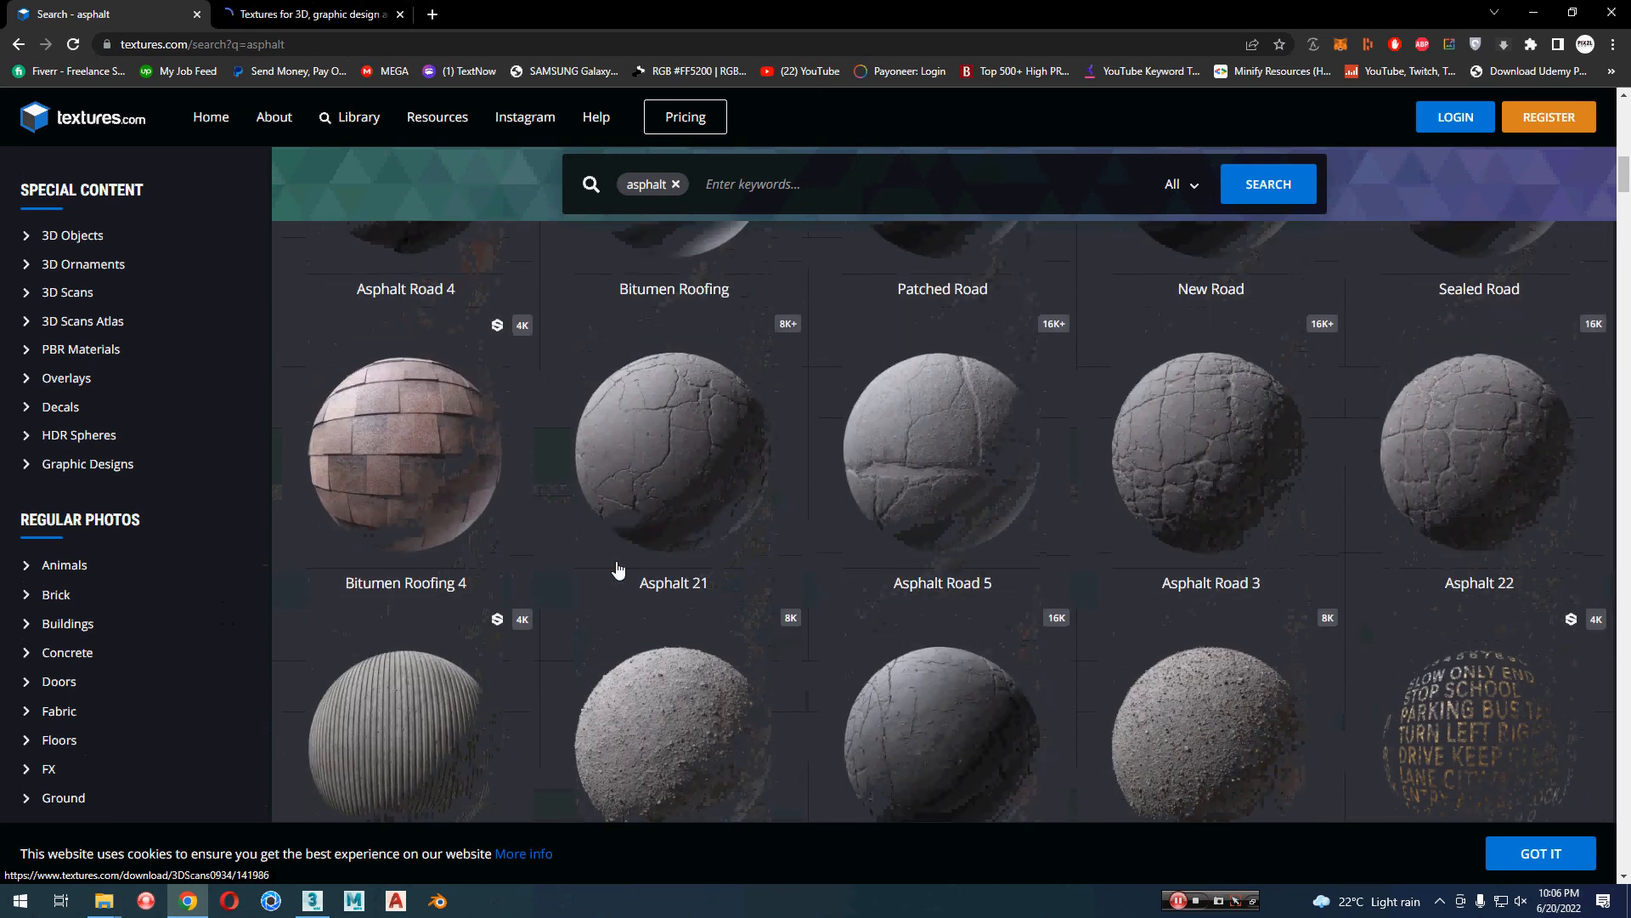
pyautogui.scroll(4, 618, 570)
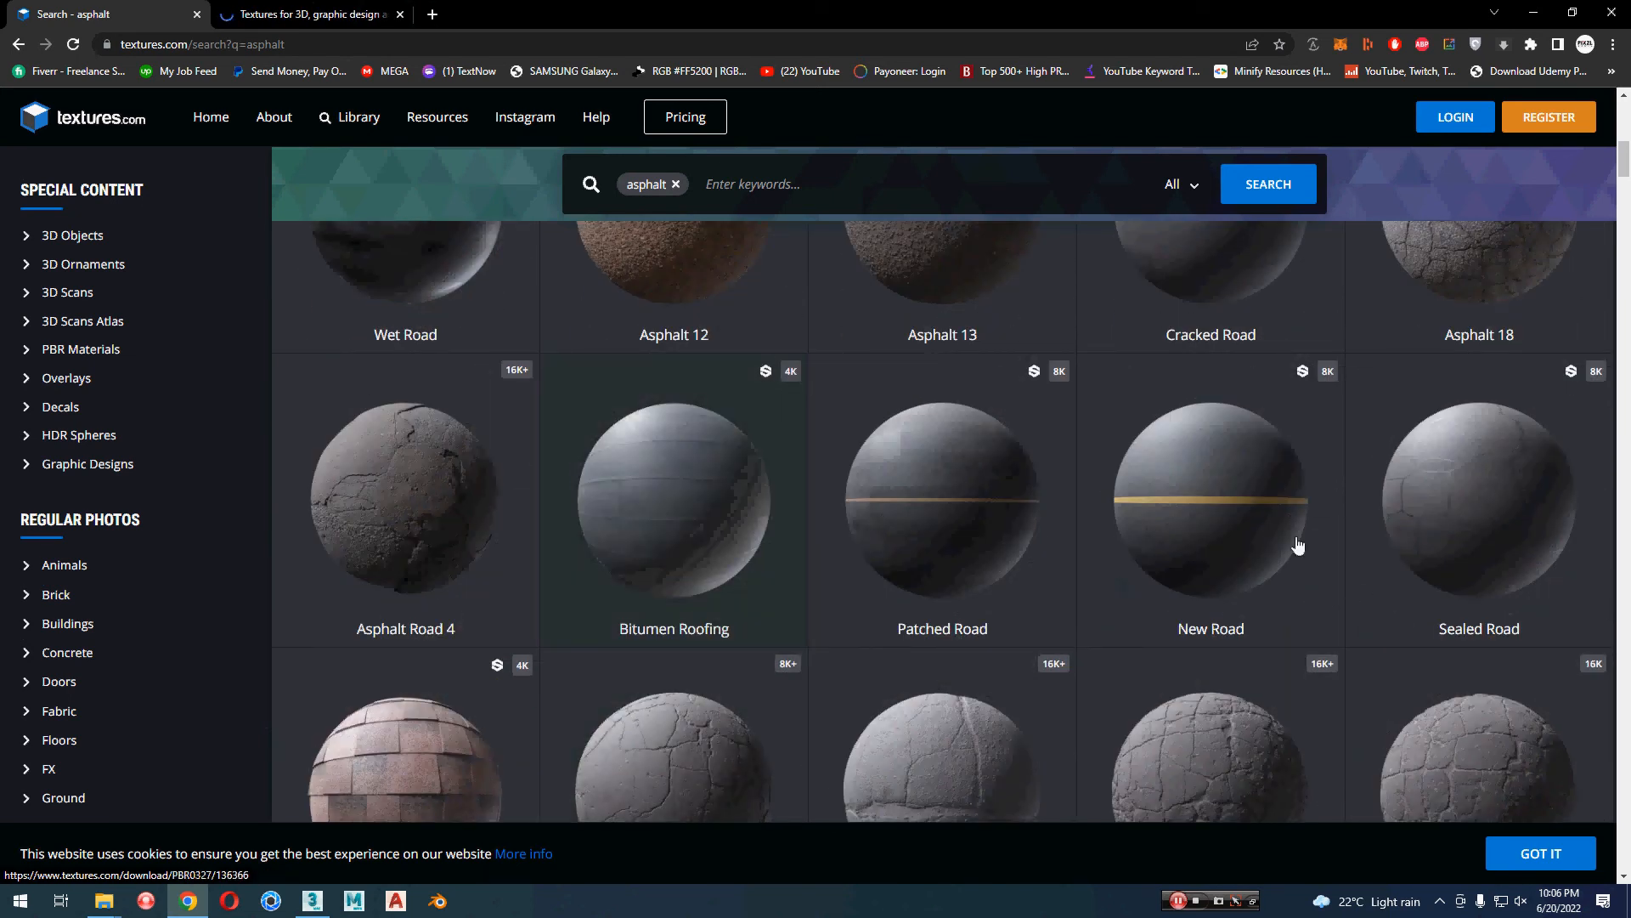
pyautogui.scroll(4, 1080, 640)
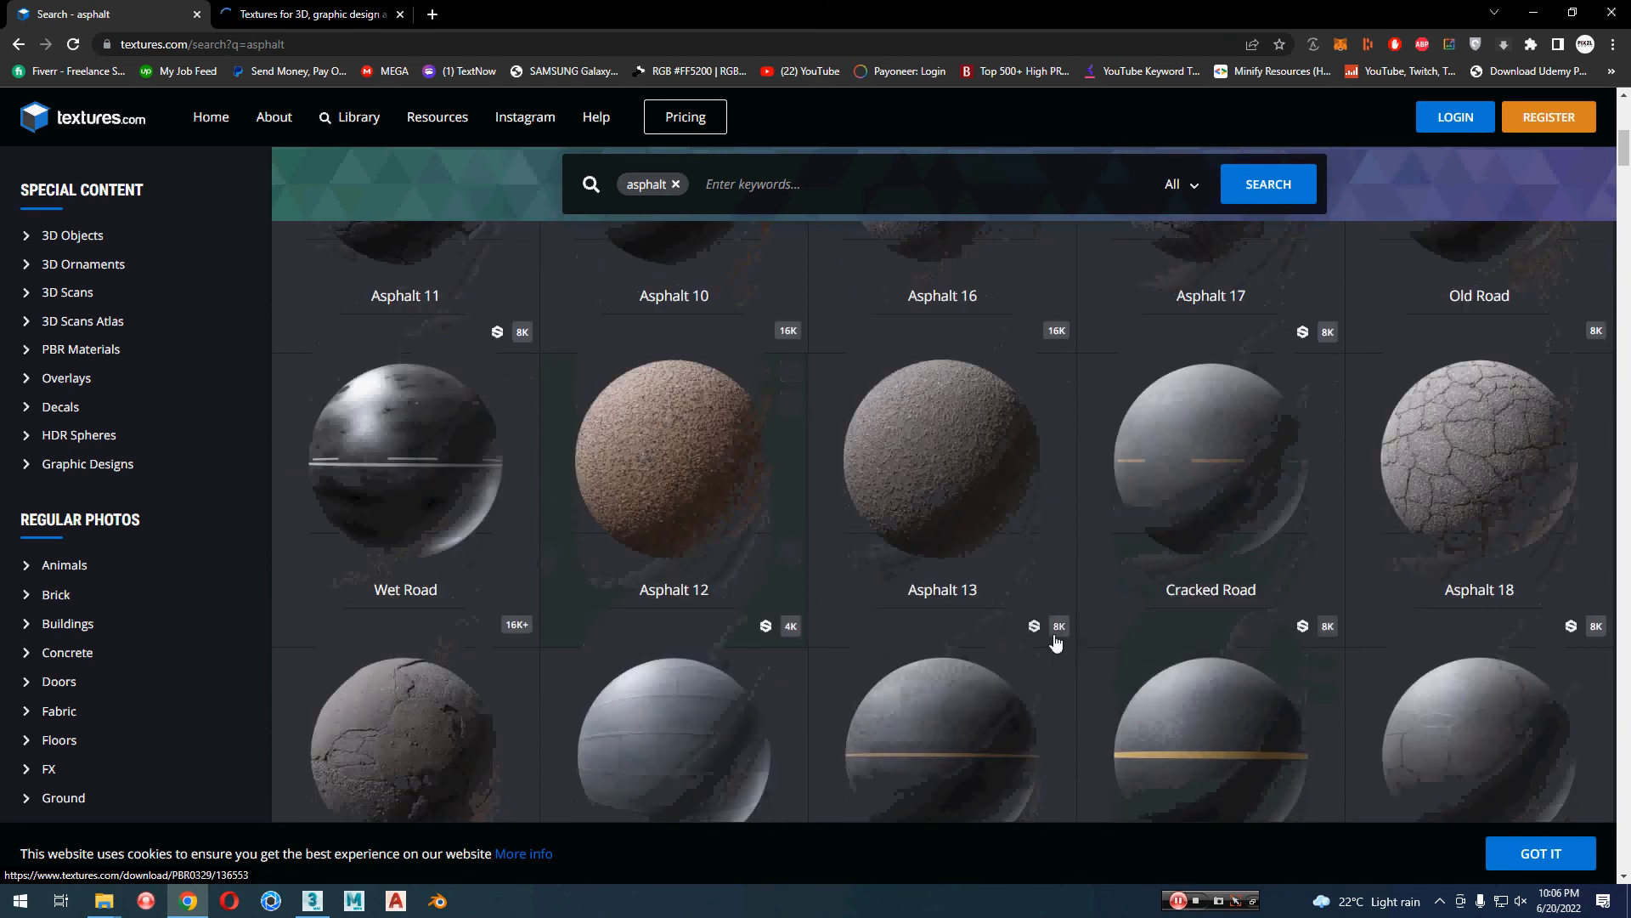
pyautogui.middleClick(1201, 451)
pyautogui.scroll(2, 769, 585)
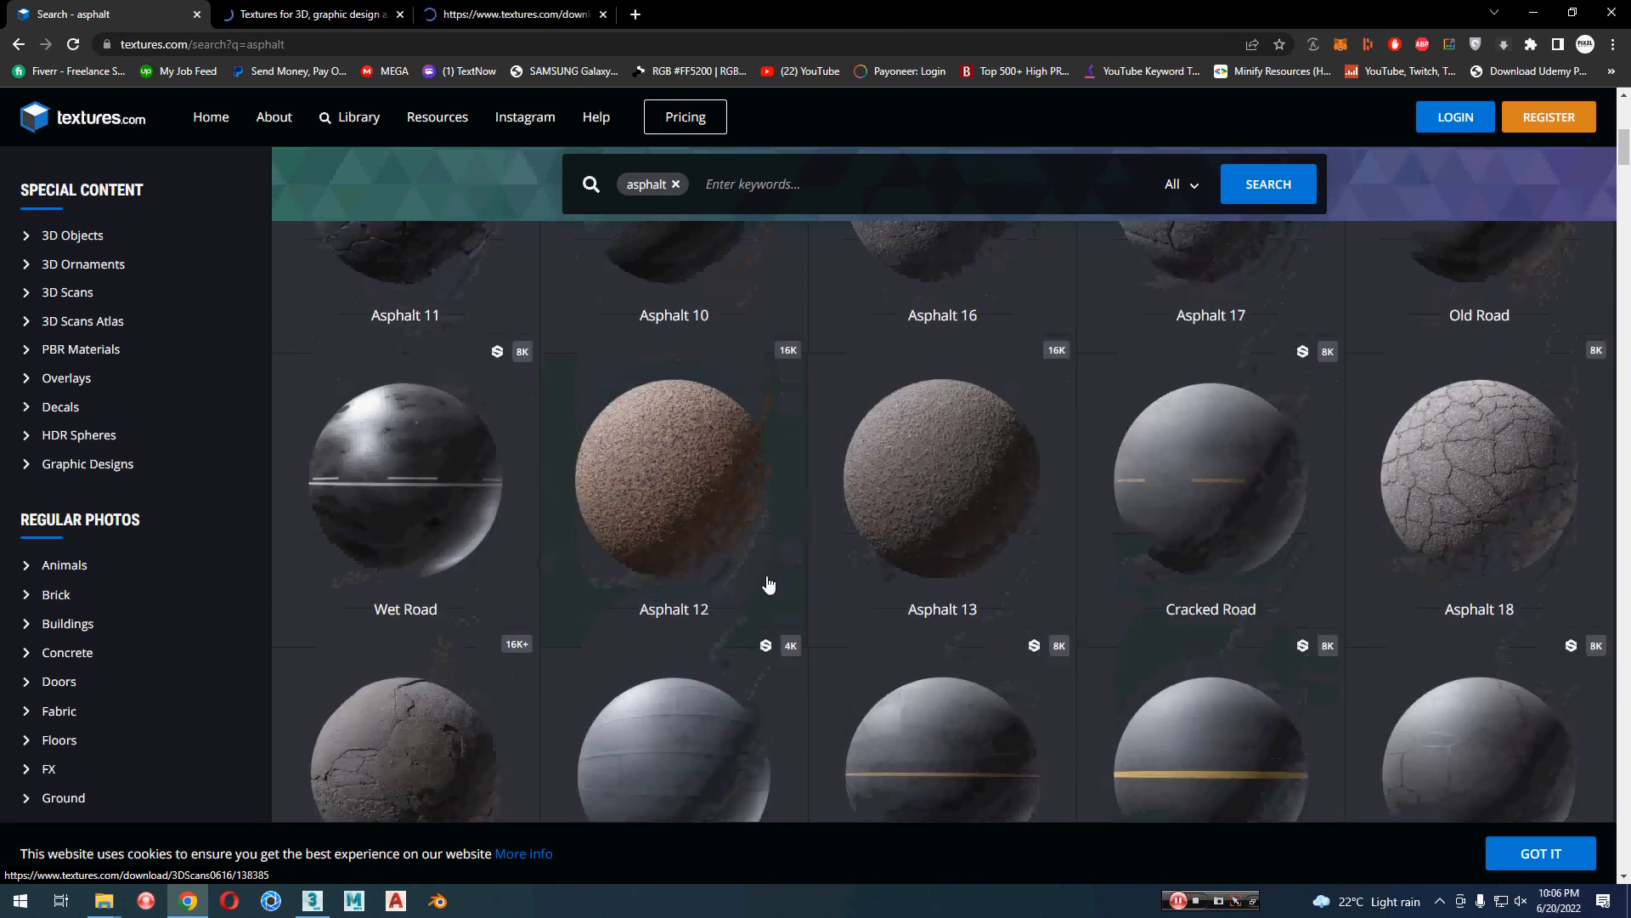
# Step: Open the Old Road, Asphalt 11 and Broken Asphalt materials in separate new tabs
pyautogui.middleClick(1485, 360)
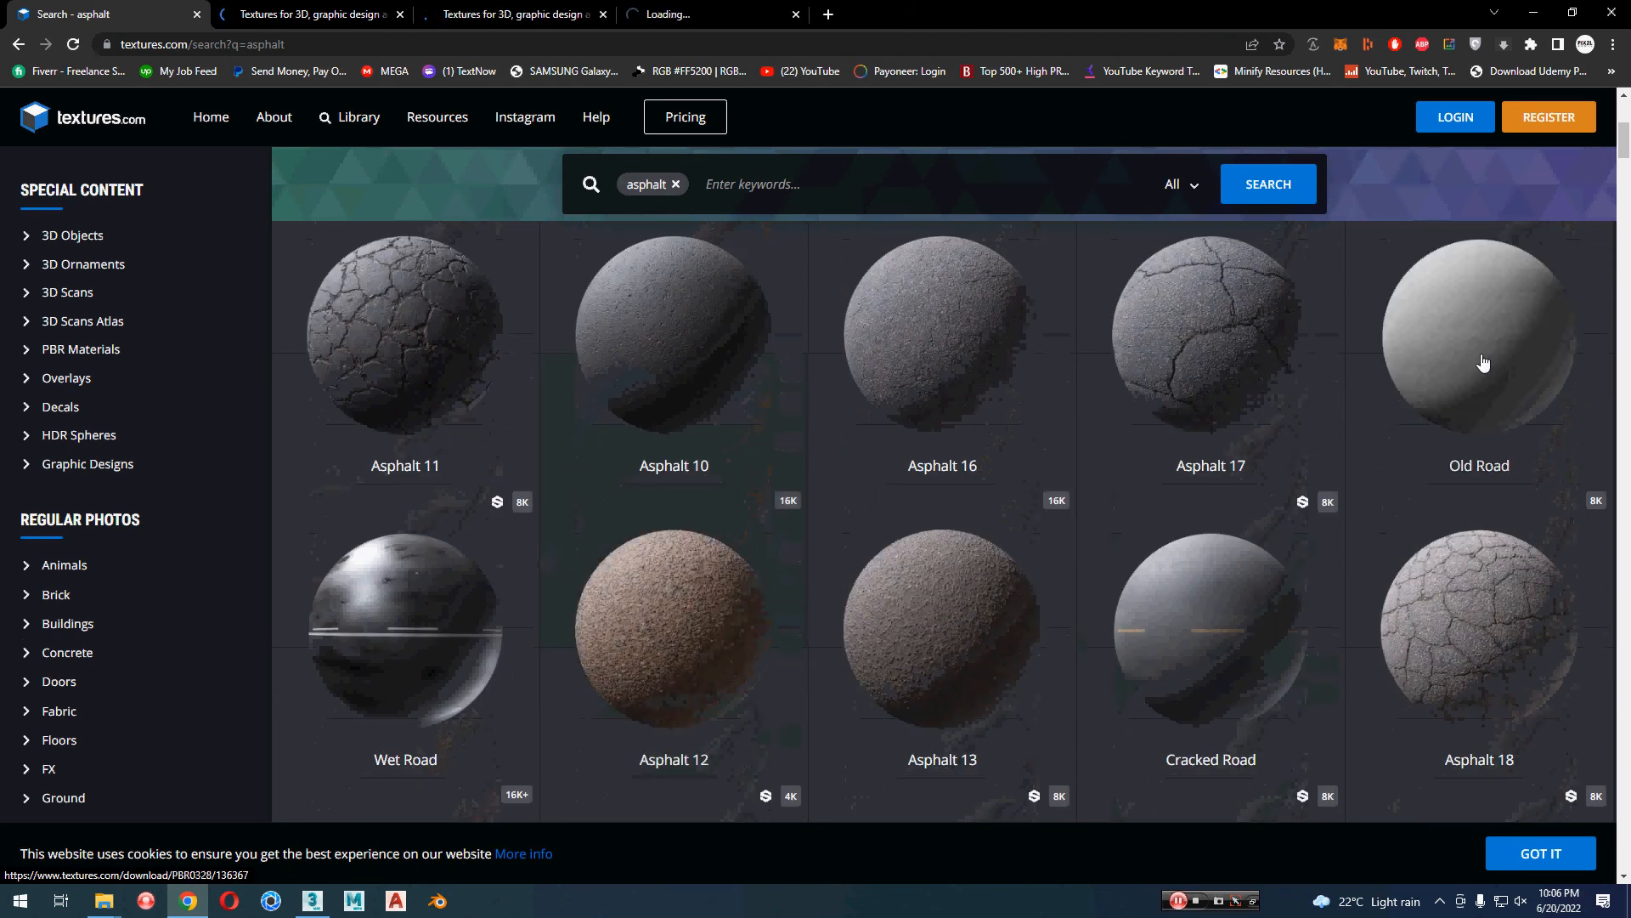
pyautogui.scroll(2, 575, 519)
pyautogui.middleClick(400, 528)
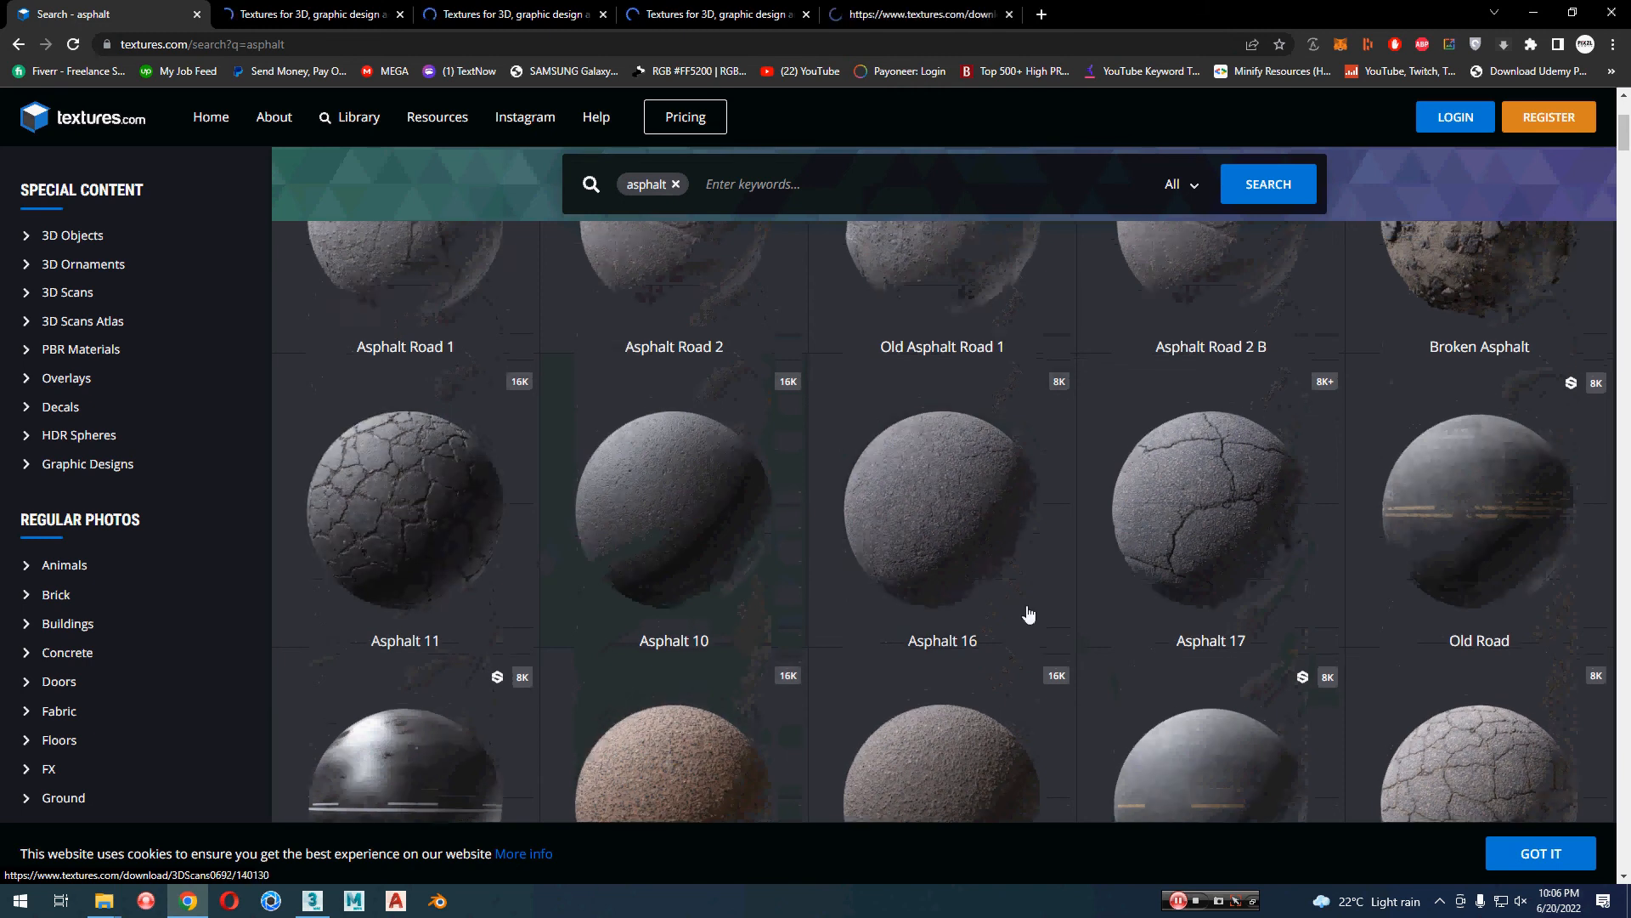
pyautogui.scroll(3, 1030, 618)
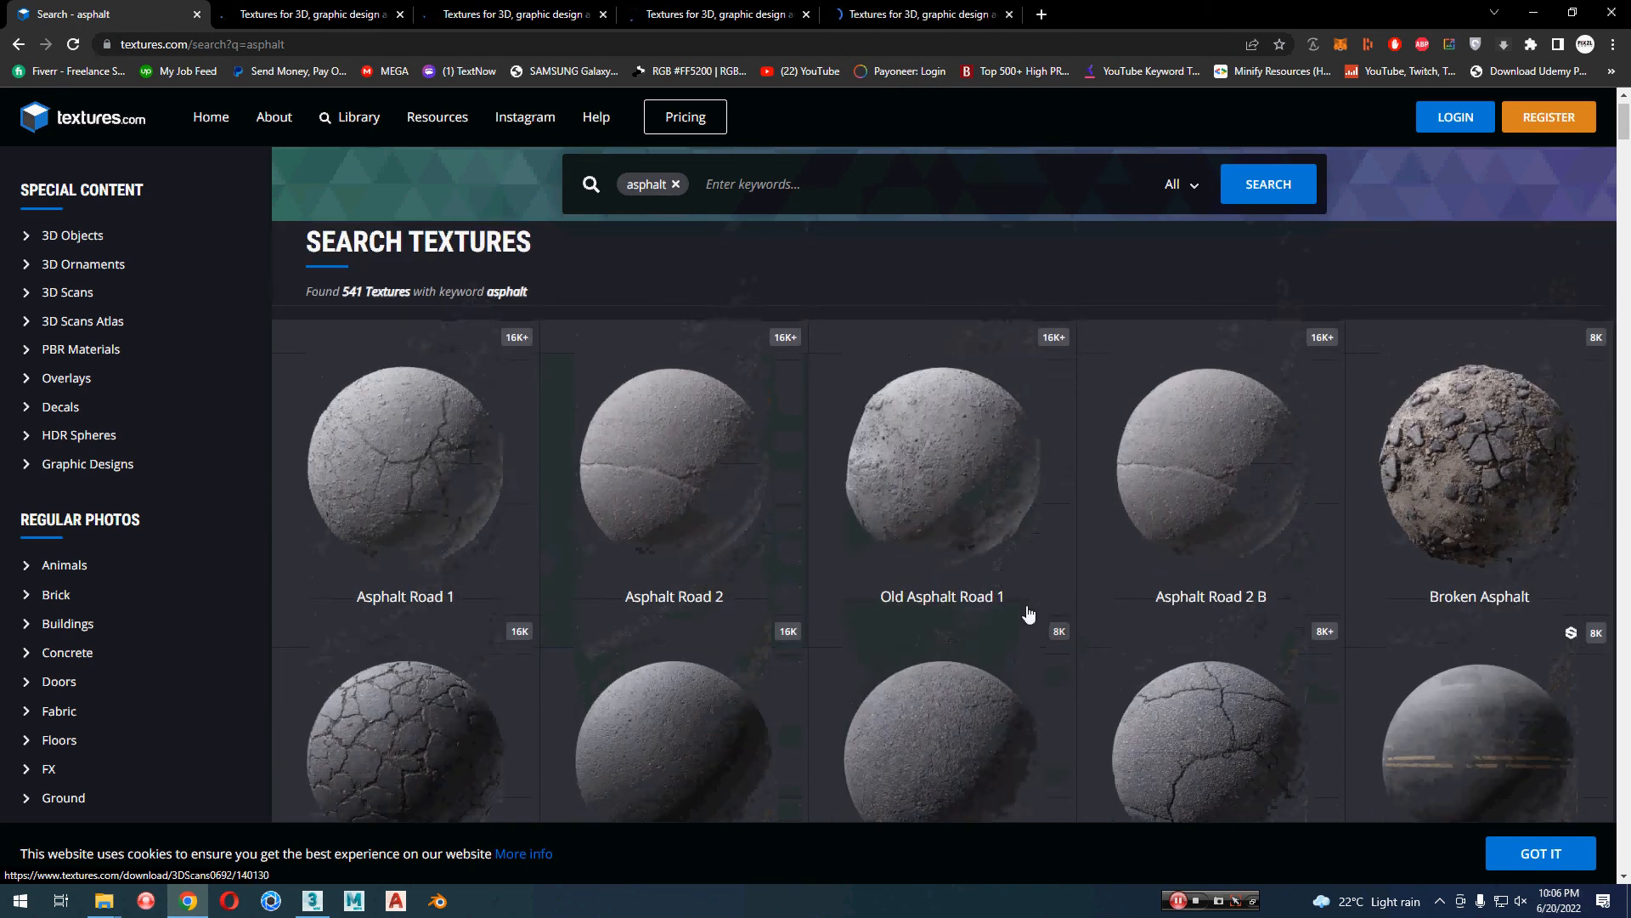
pyautogui.middleClick(1465, 474)
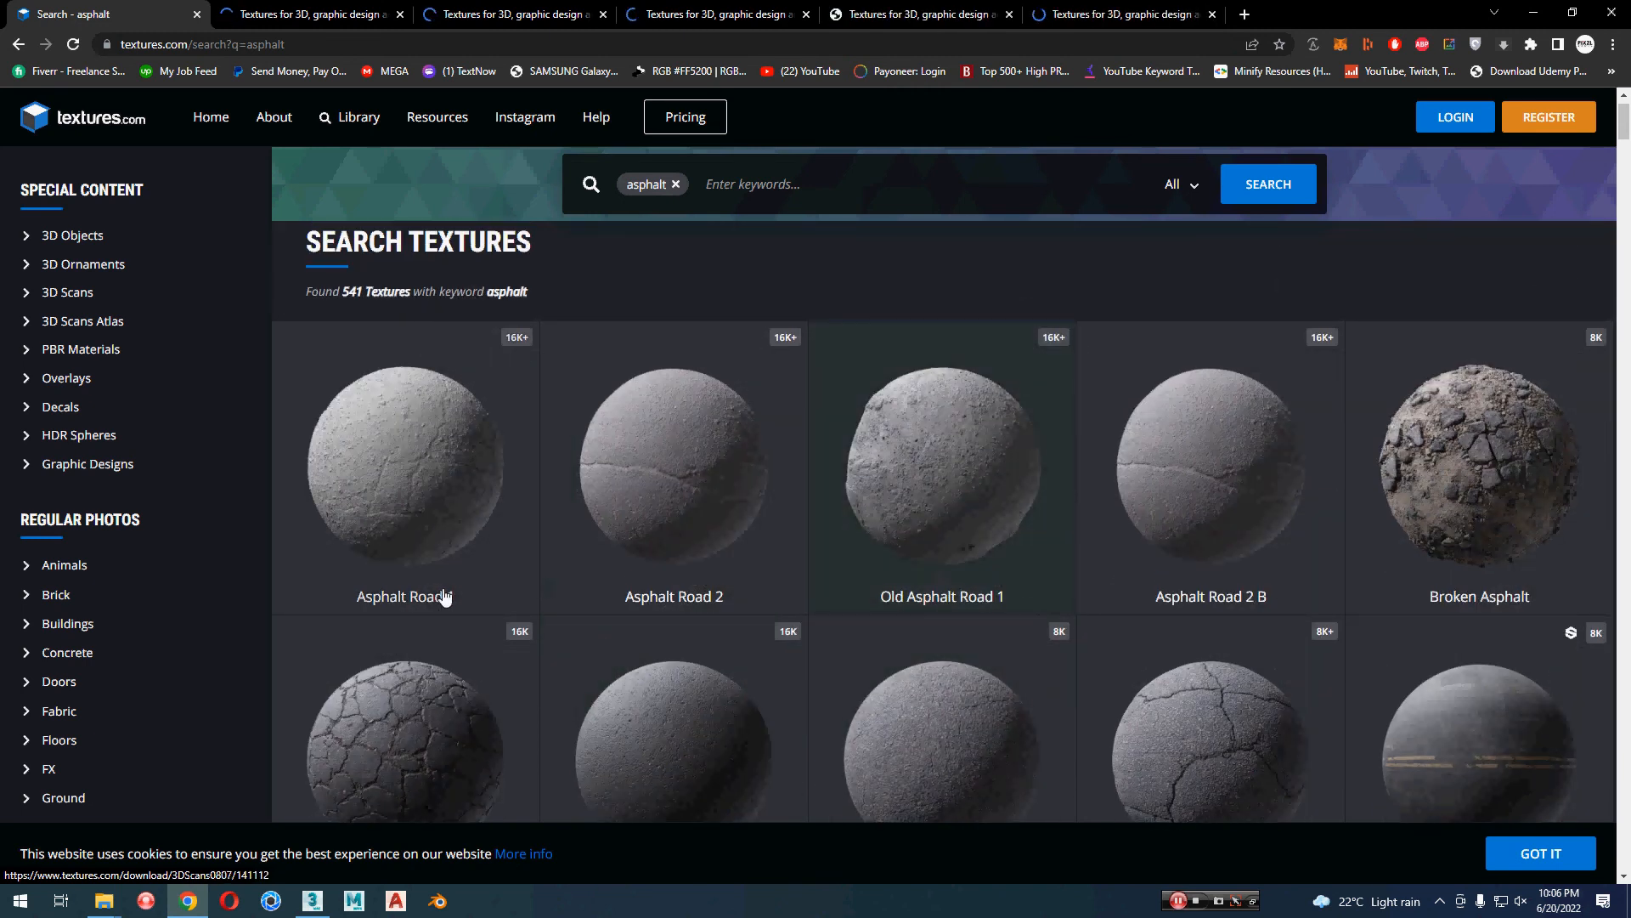
# Step: Check the street scene in 3ds Max, switch back to Chrome and view the opened Asphalt 7 page before returning to the search results
pyautogui.scroll(-1, 517, 626)
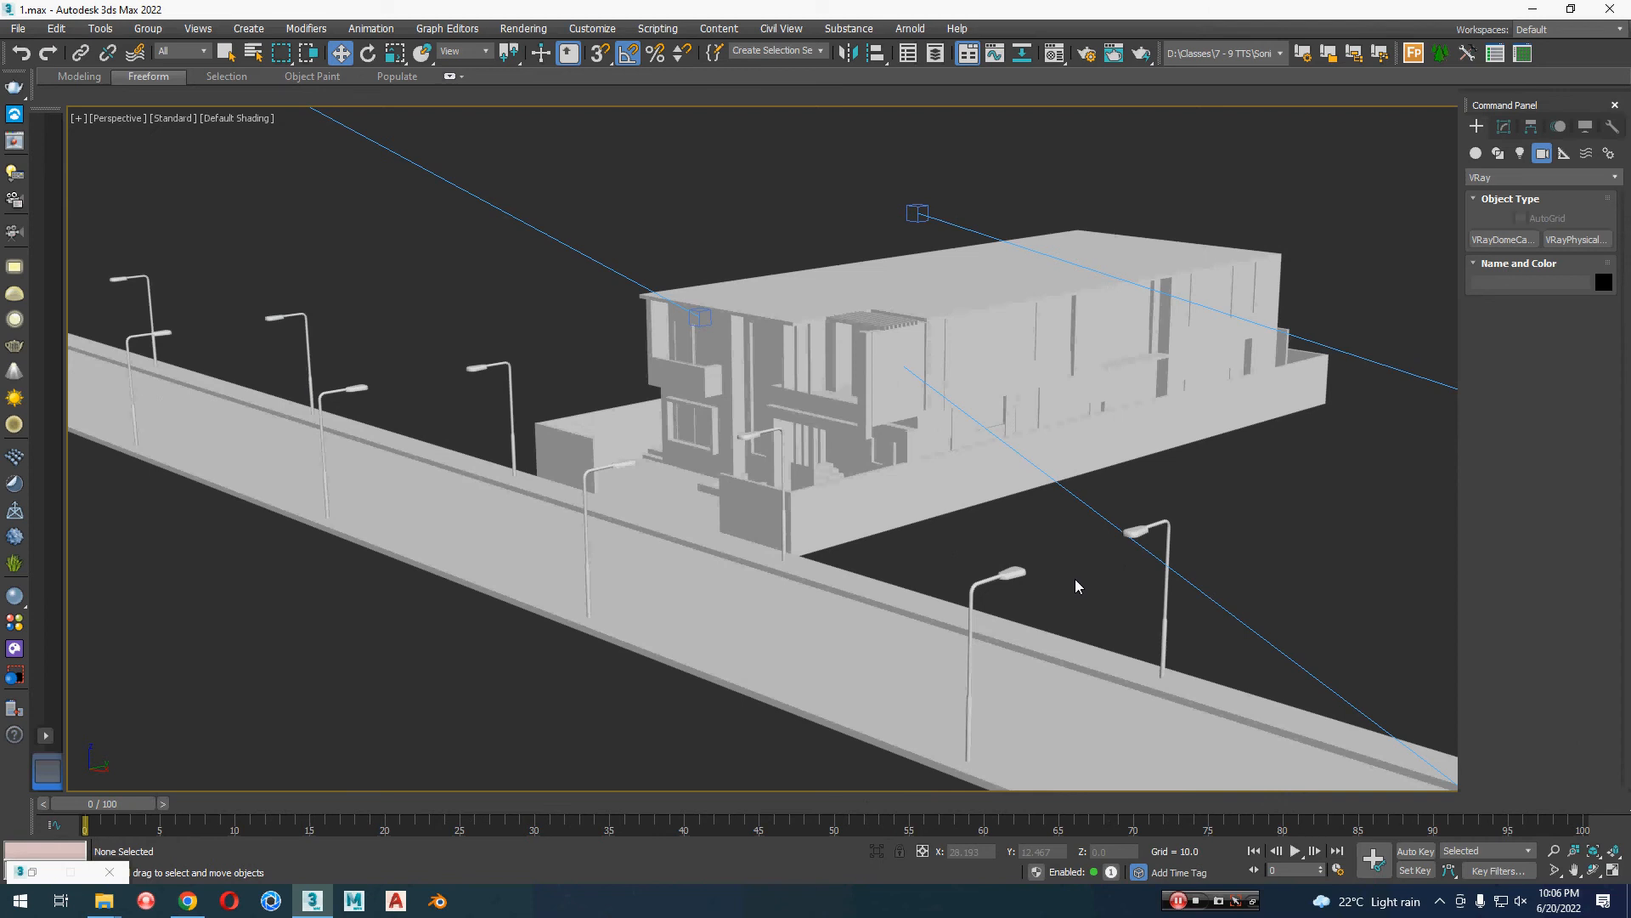
pyautogui.hotkey('alt', 'Tab')
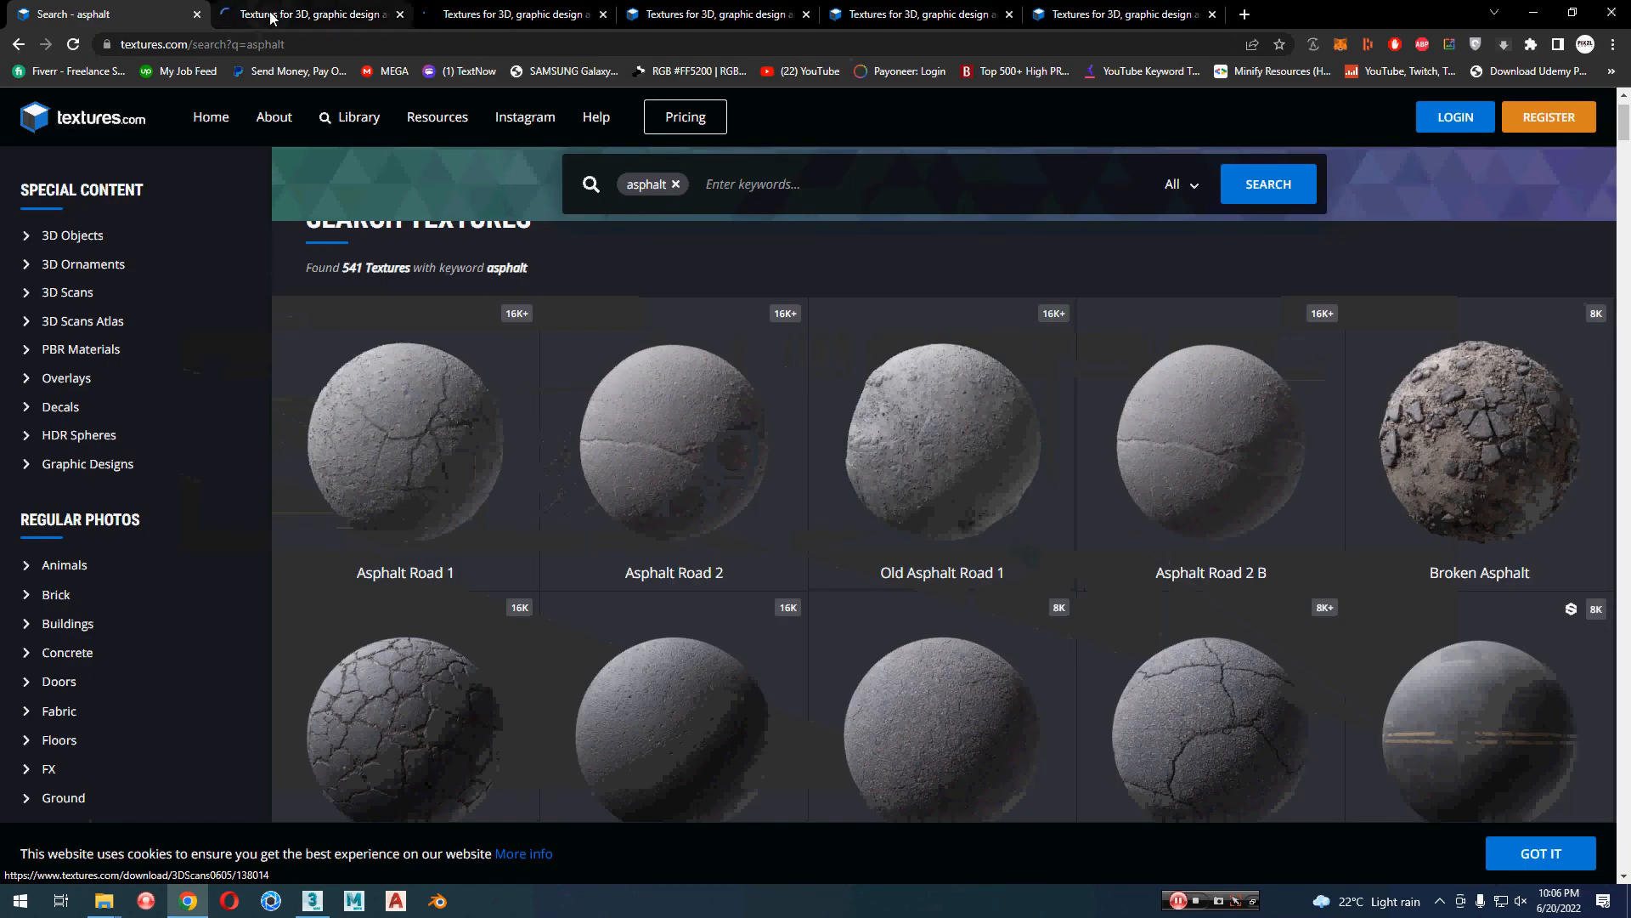
pyautogui.click(271, 15)
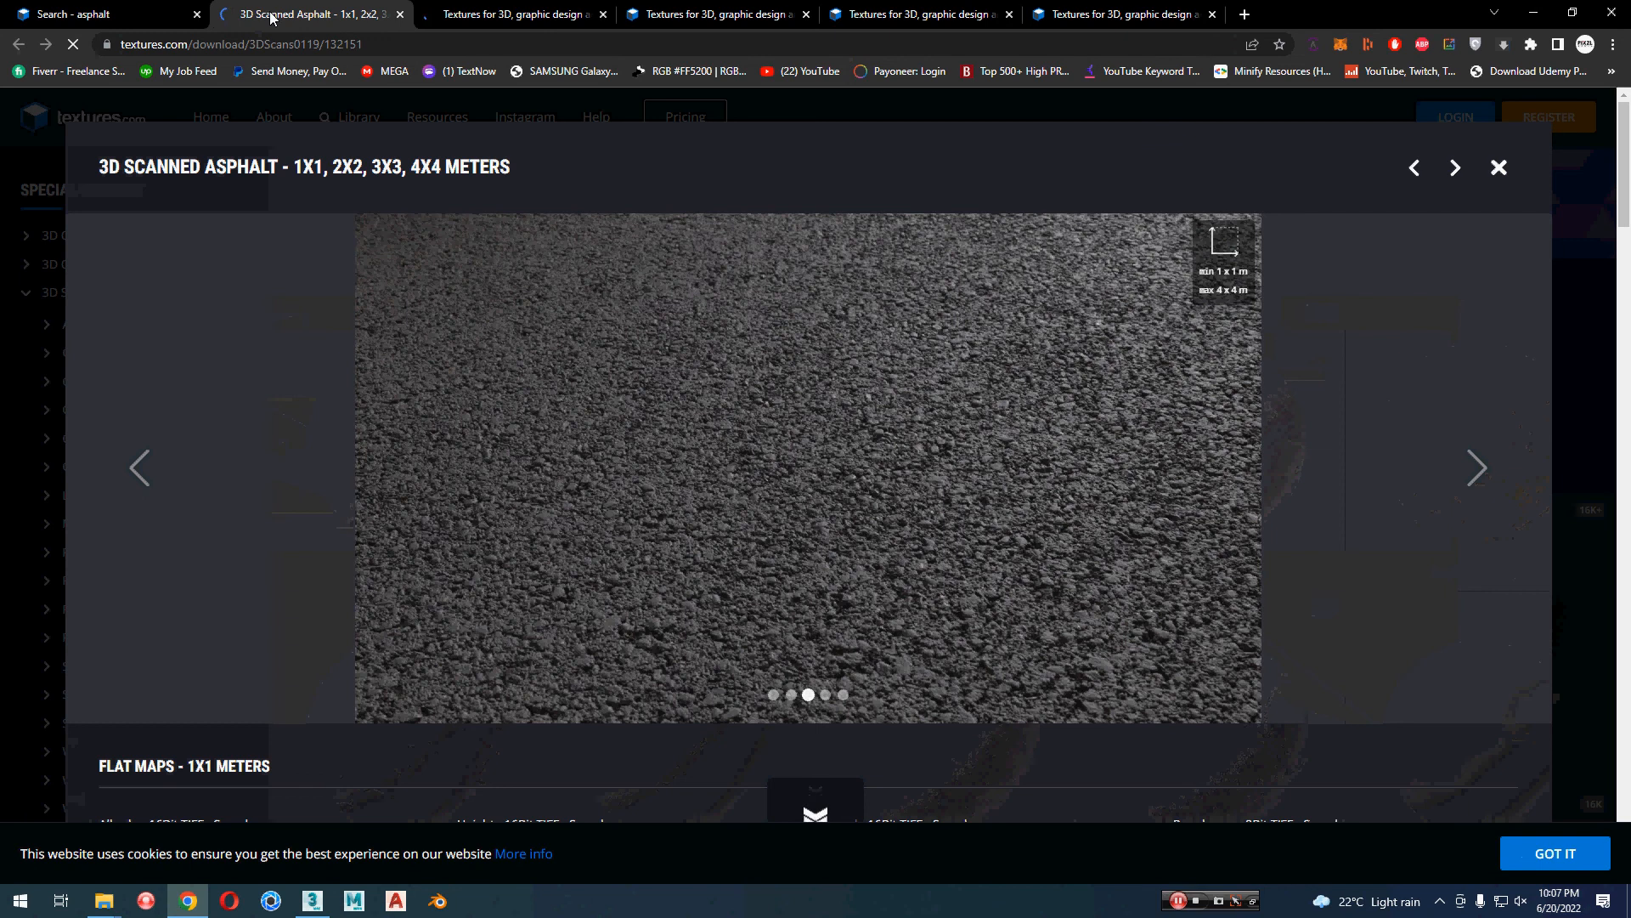
pyautogui.click(134, 12)
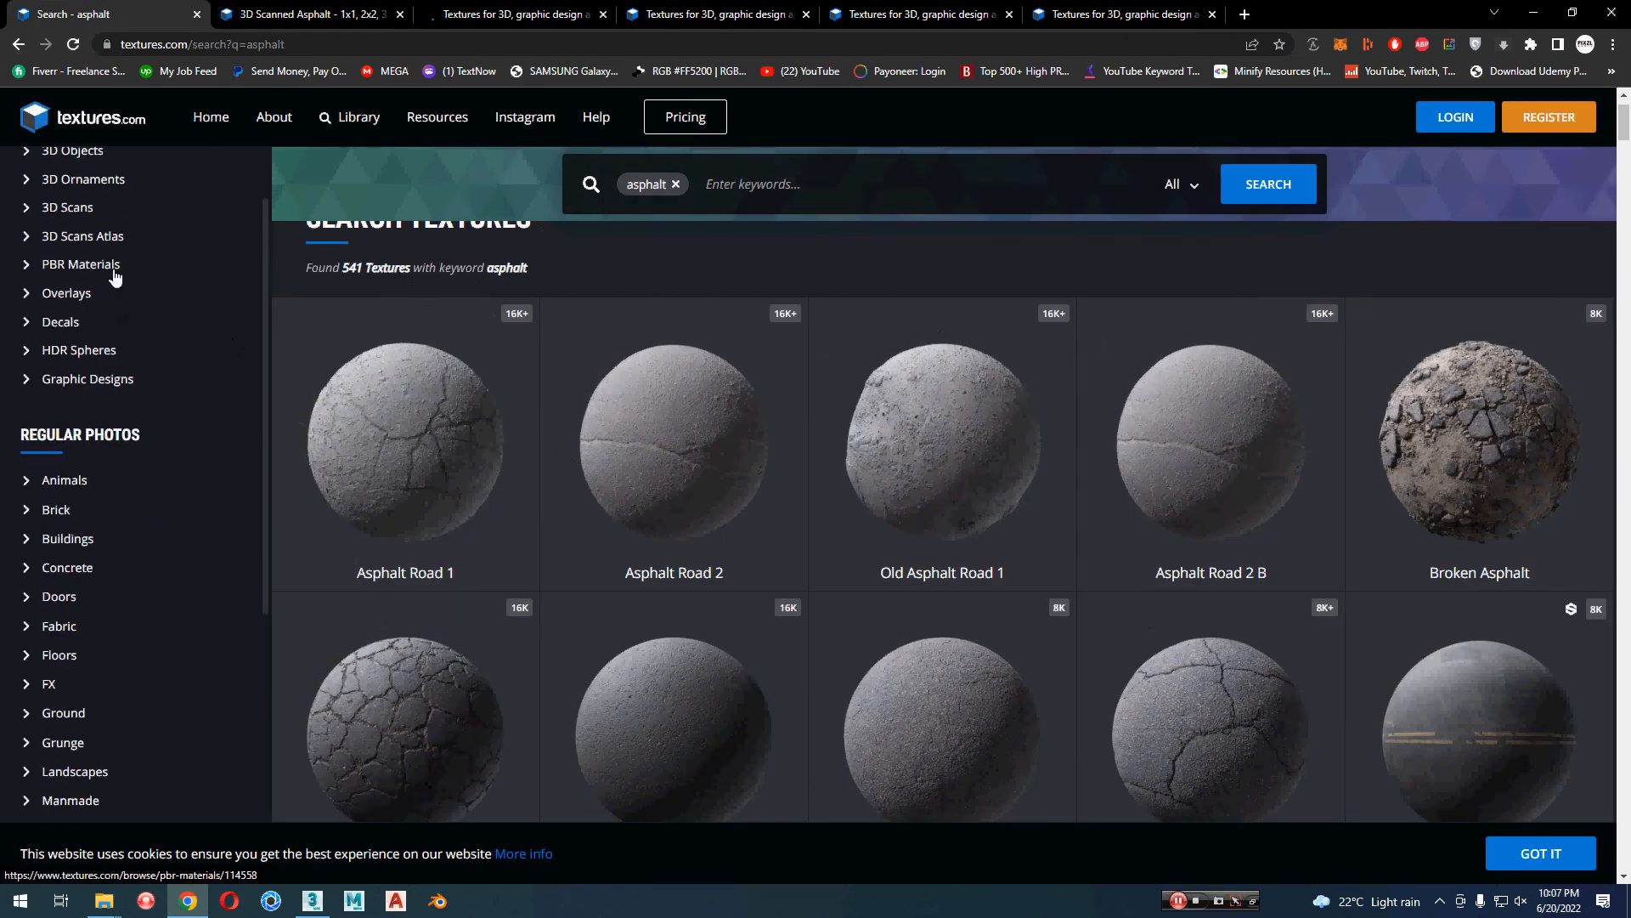
# Step: Open the PBR Materials category in a new tab, switch to it and show its Brick Walls section
pyautogui.middleClick(114, 270)
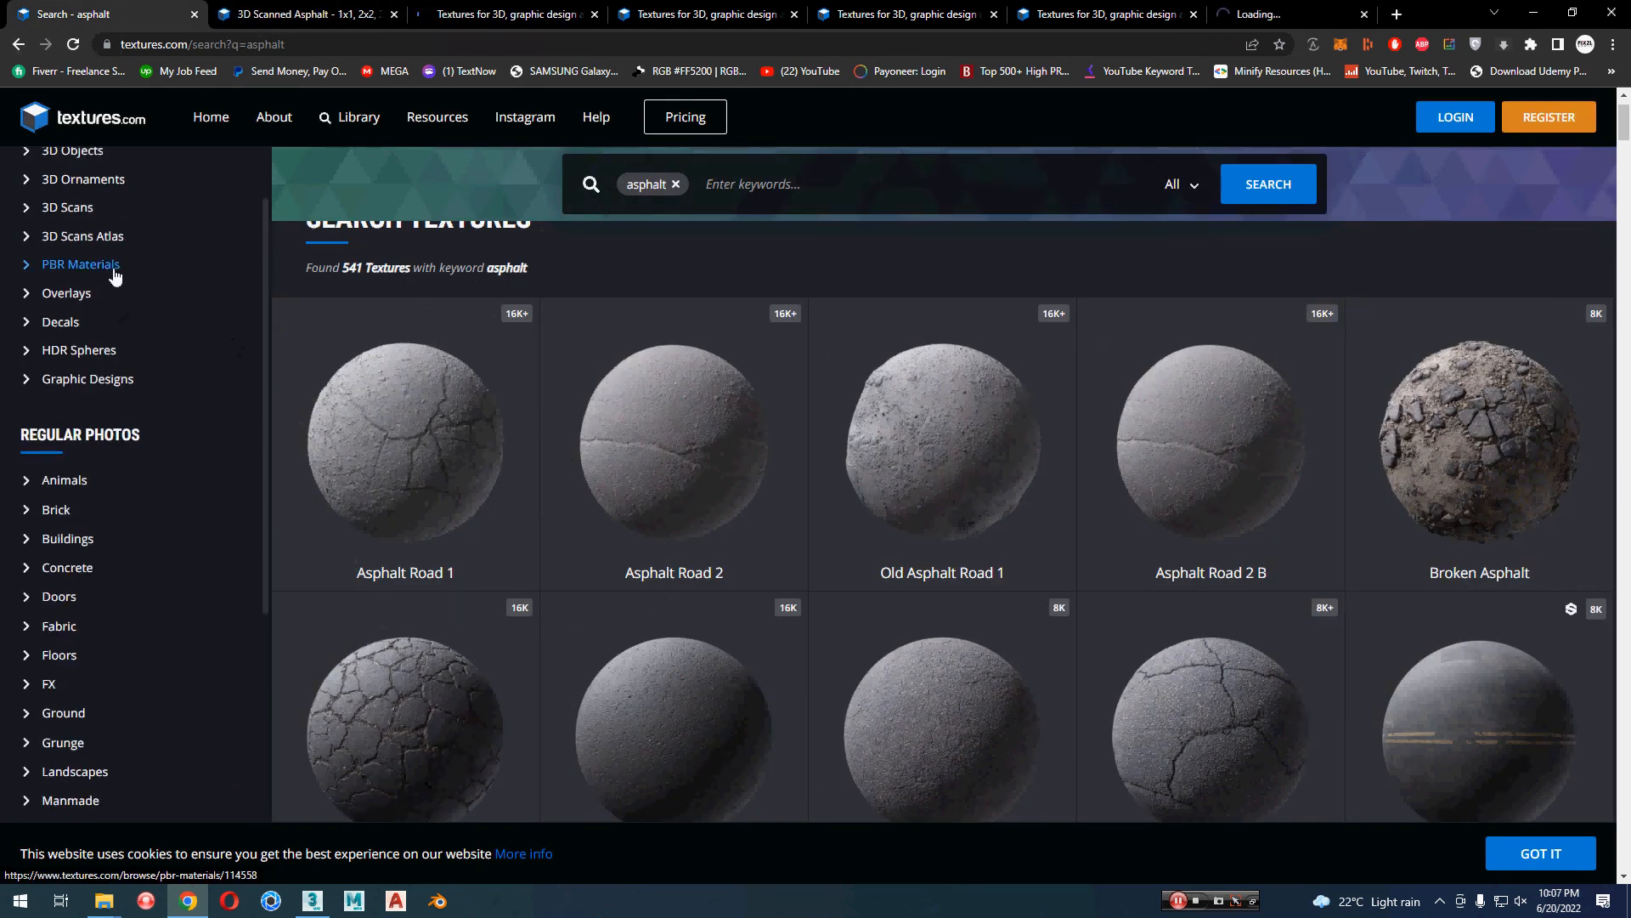
pyautogui.click(1325, 14)
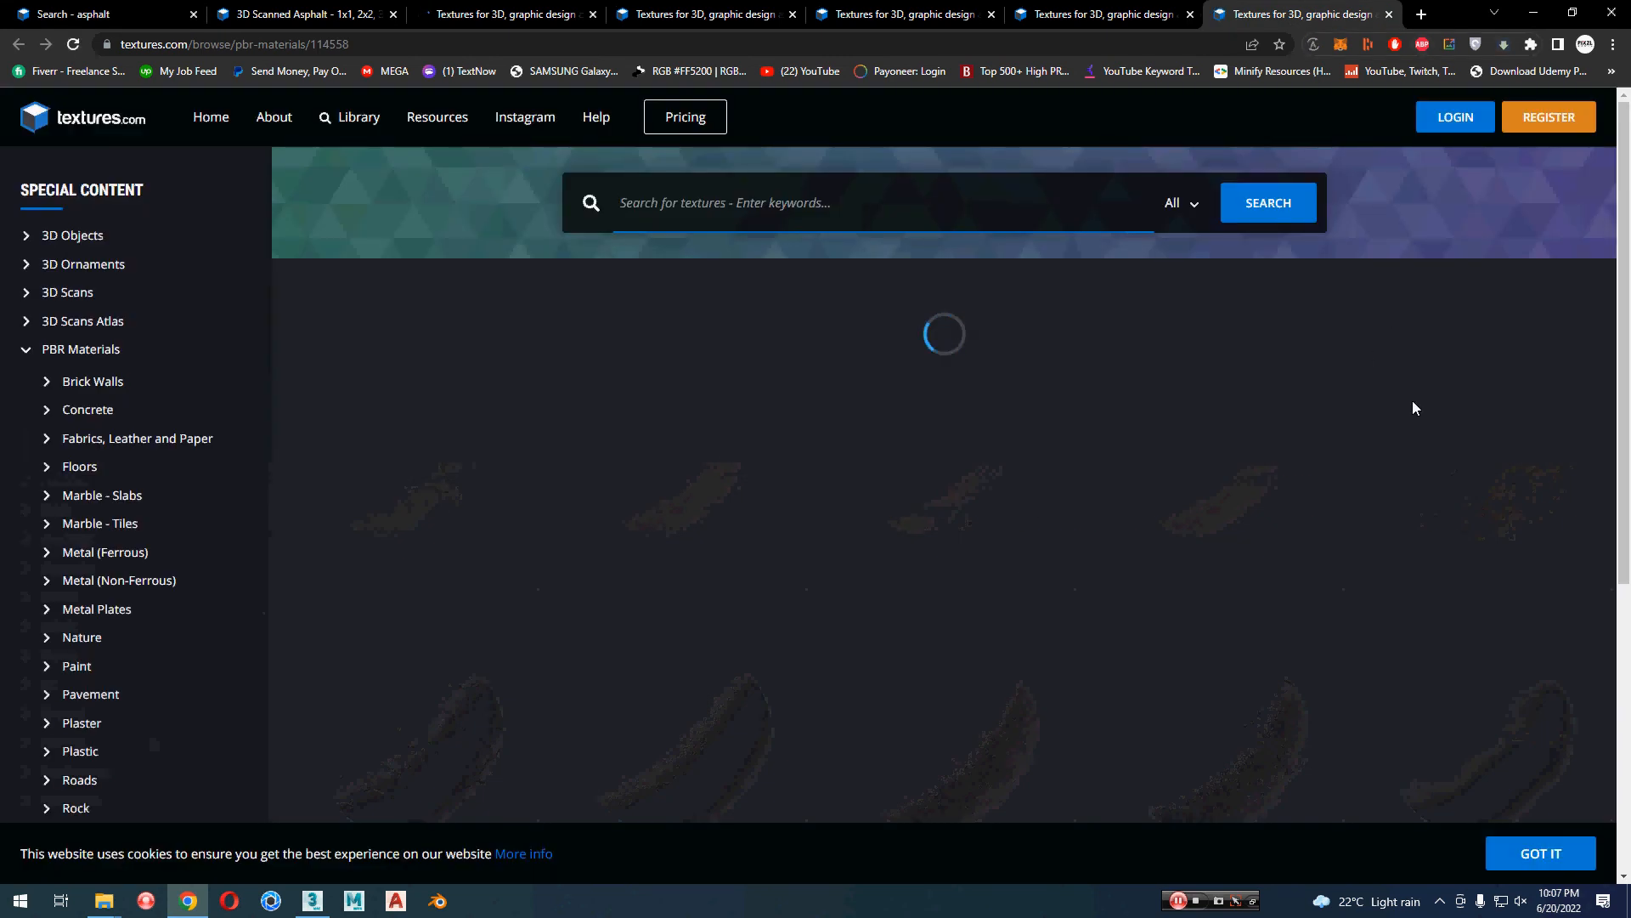
pyautogui.scroll(-2, 1470, 440)
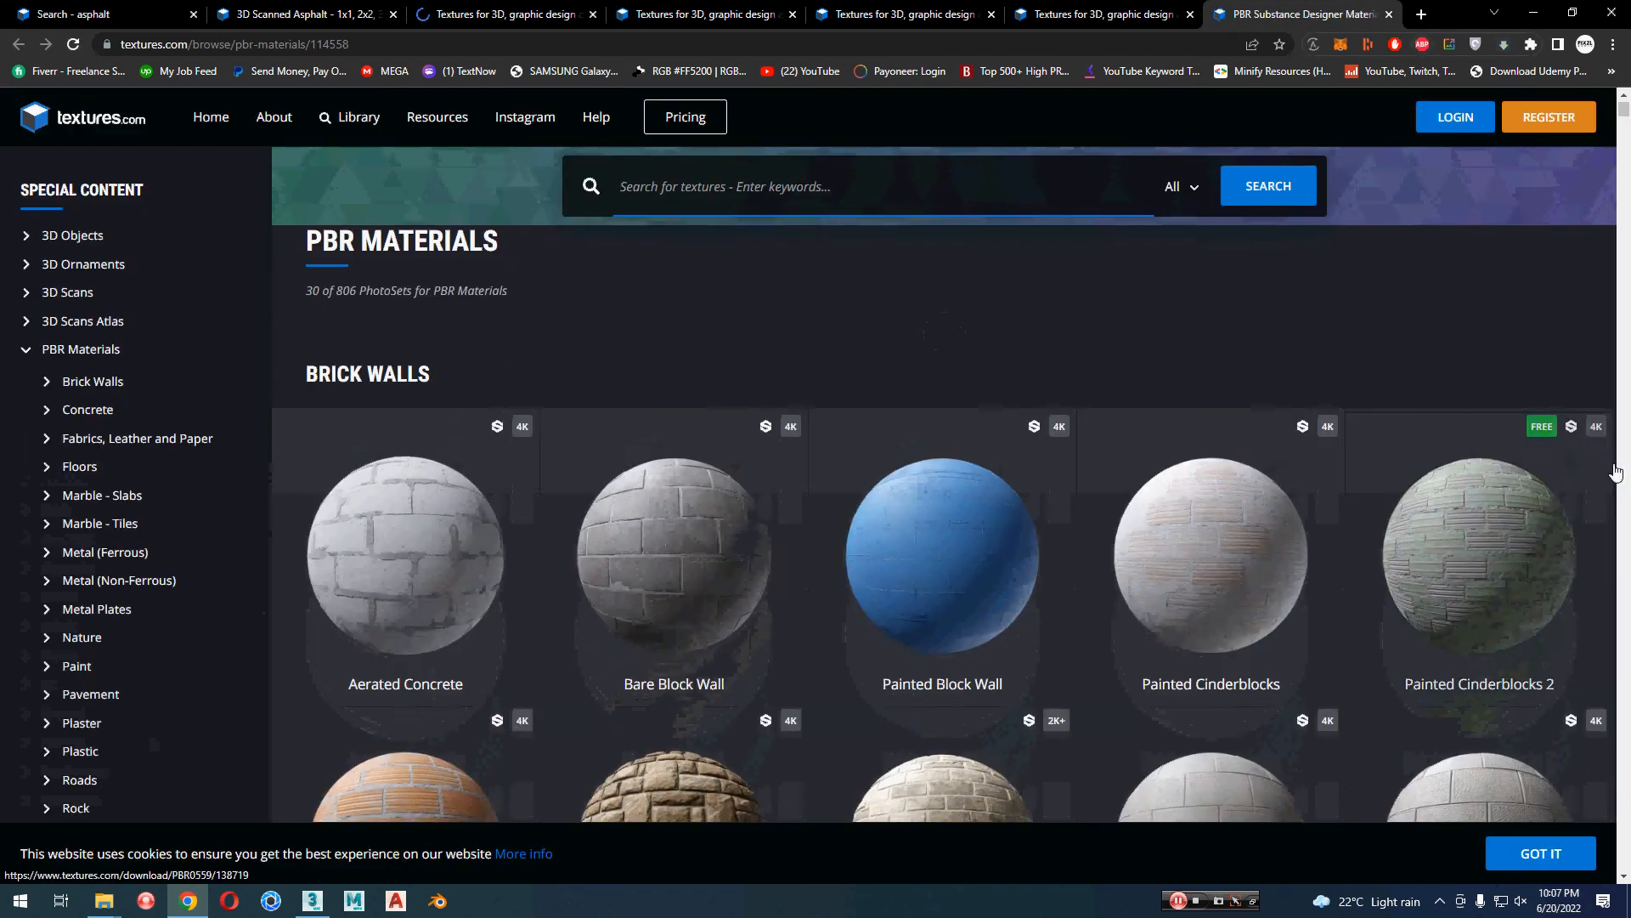
pyautogui.scroll(-1, 1629, 552)
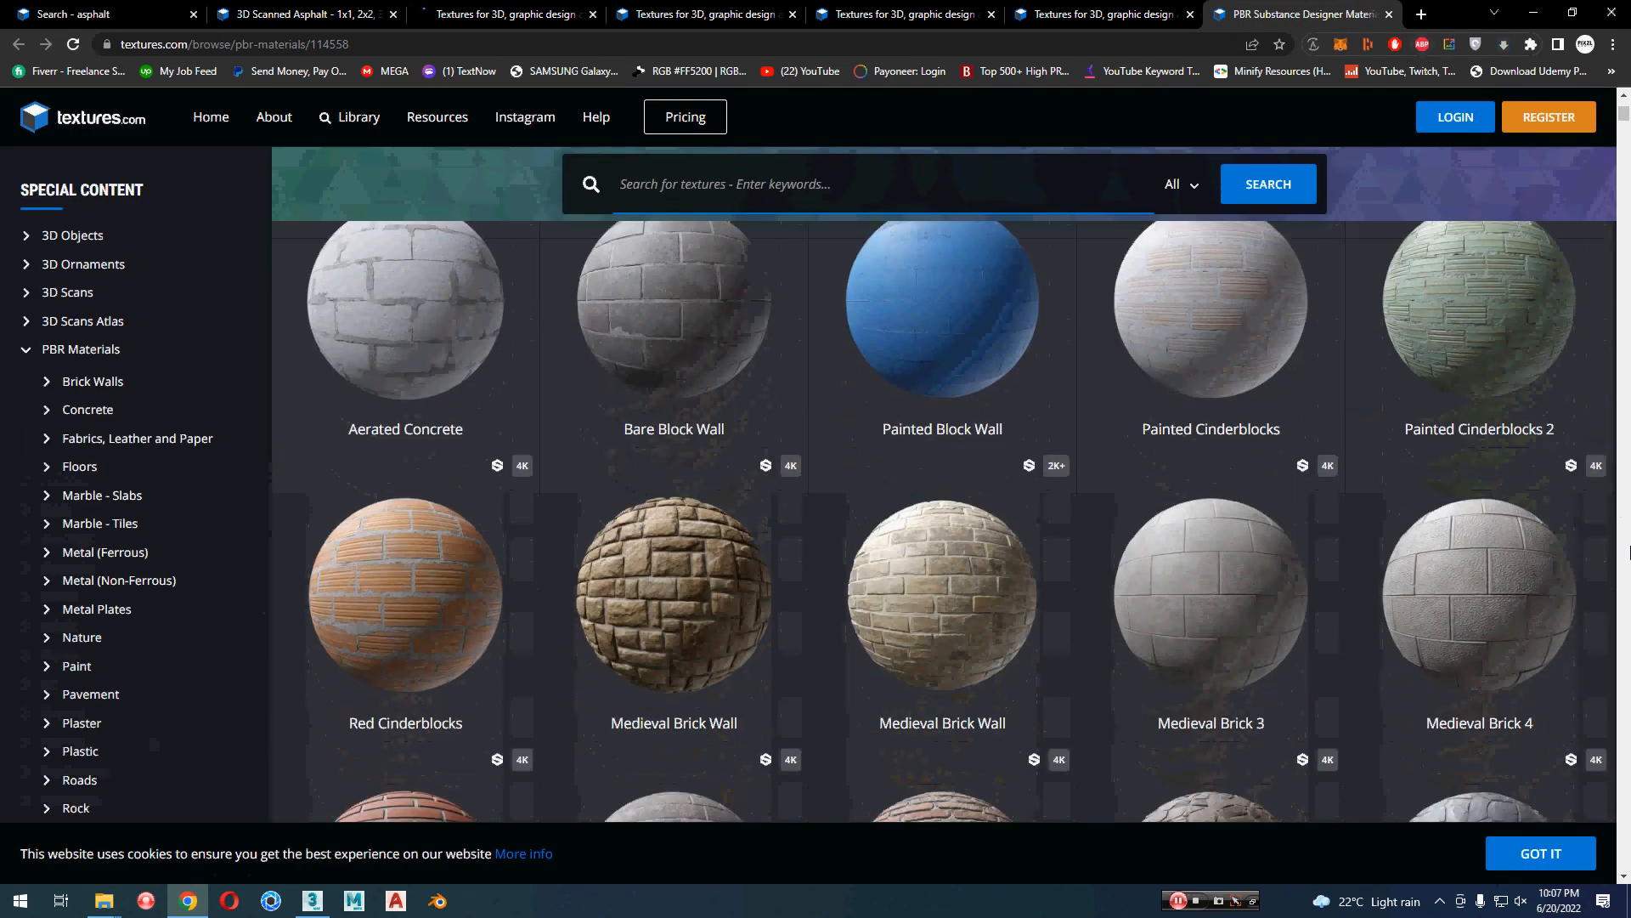
pyautogui.scroll(-1, 1628, 552)
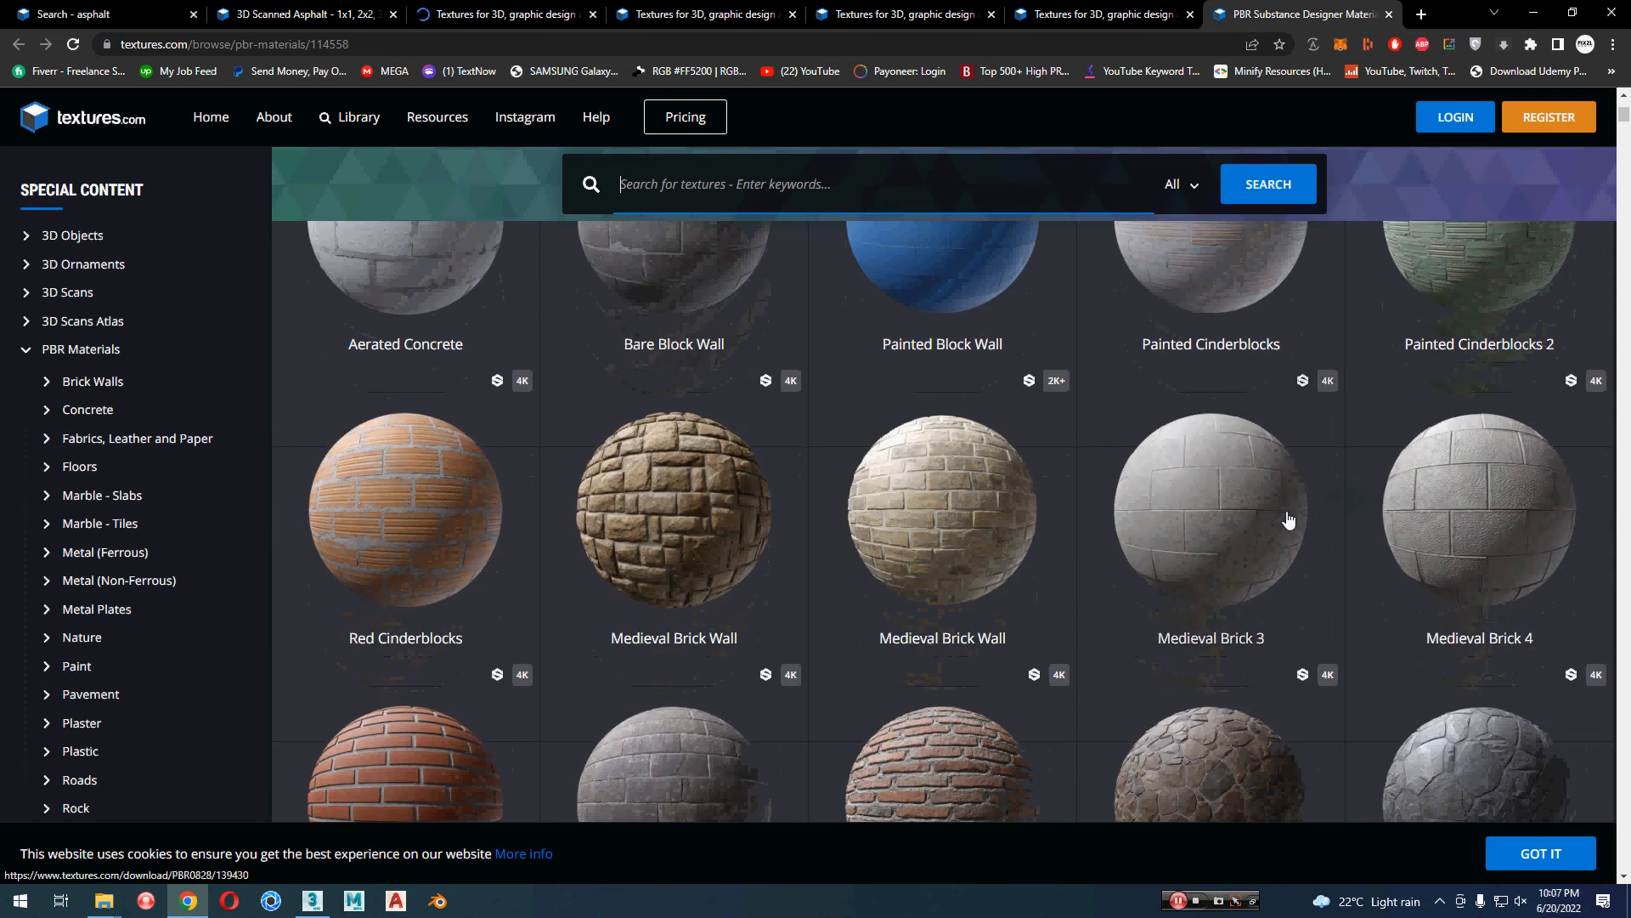
# Step: Open the Medieval Brick 4, Medieval Brick 3 and Bare Block Wall materials in separate new tabs
pyautogui.middleClick(1458, 529)
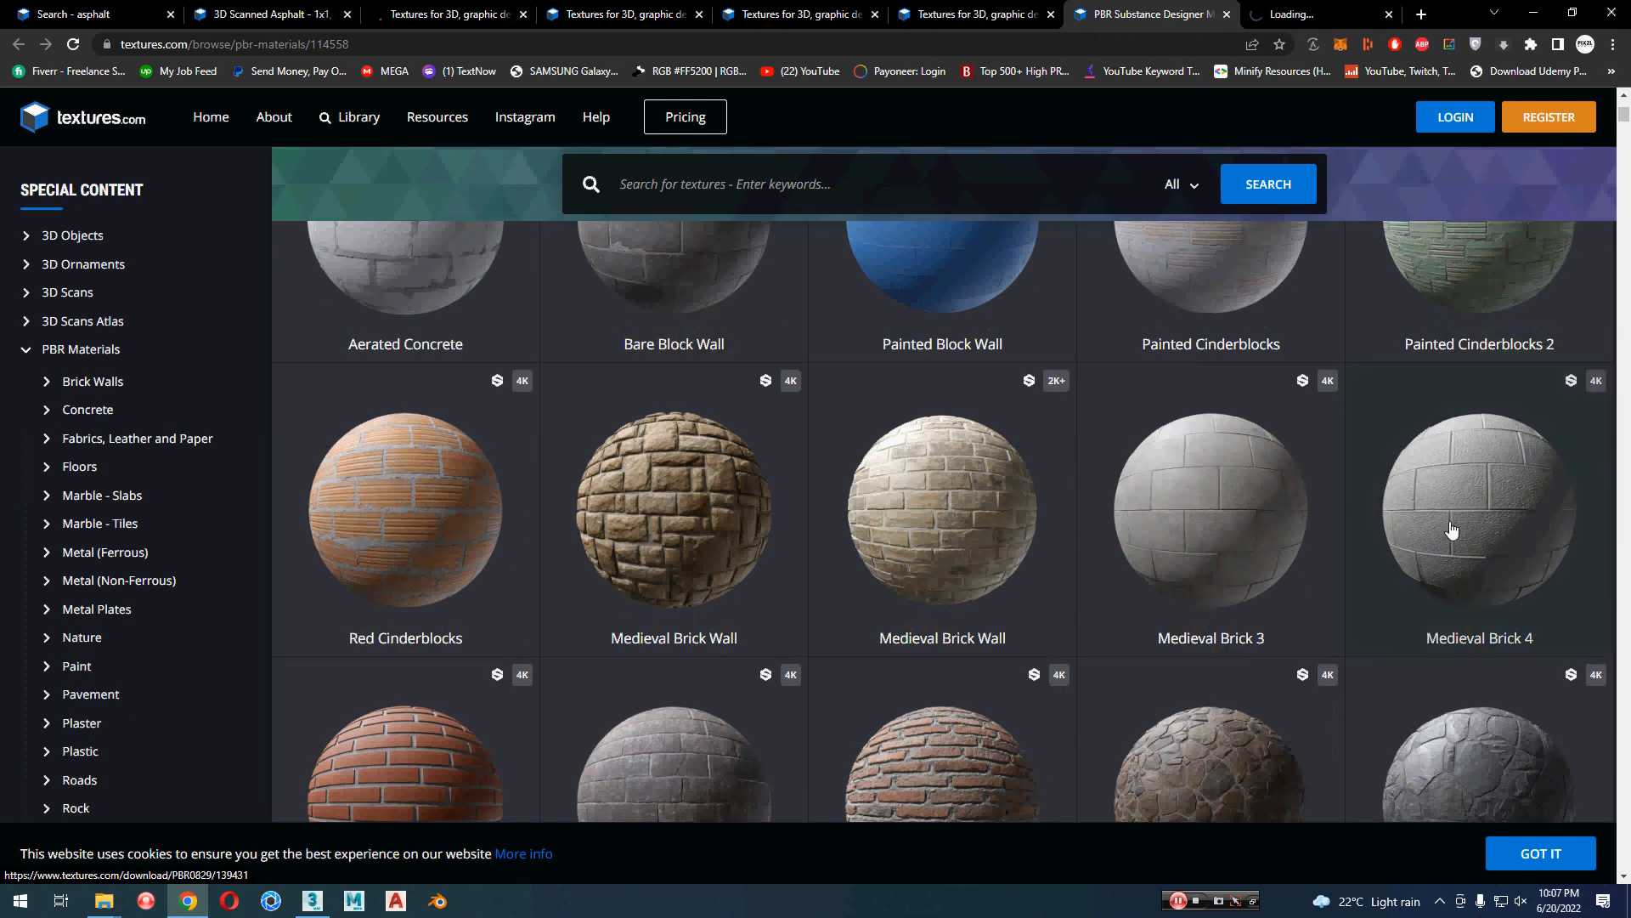
pyautogui.middleClick(1260, 530)
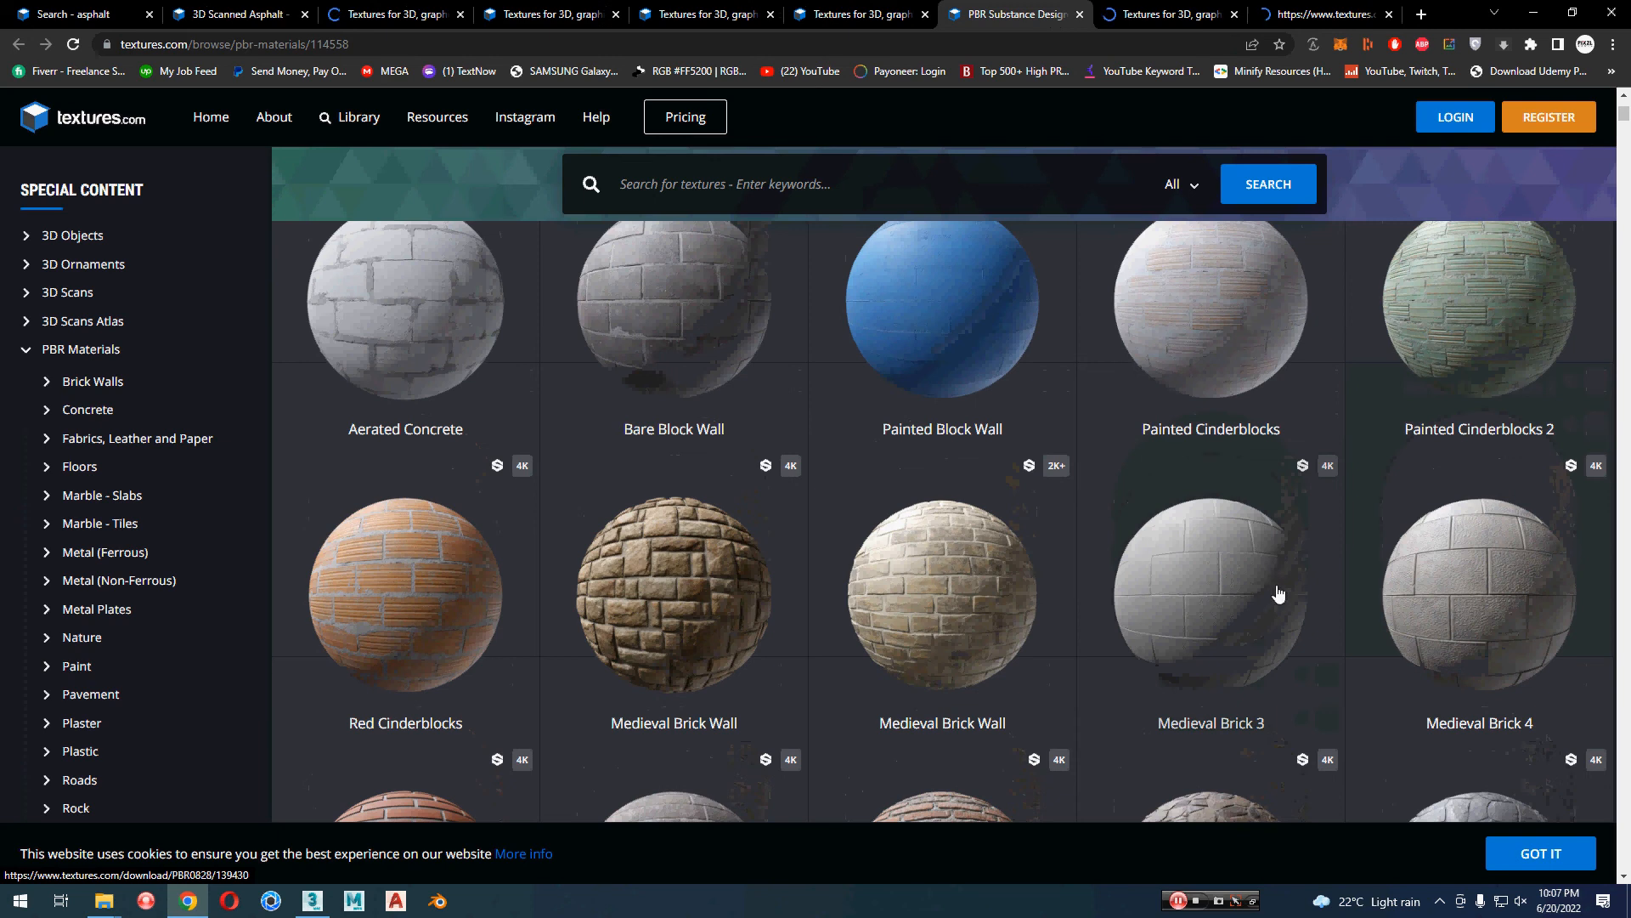
pyautogui.middleClick(715, 357)
# Step: Open the Stone Cladding and Stone Cladding 2 materials in separate new tabs
pyautogui.scroll(-3, 1476, 564)
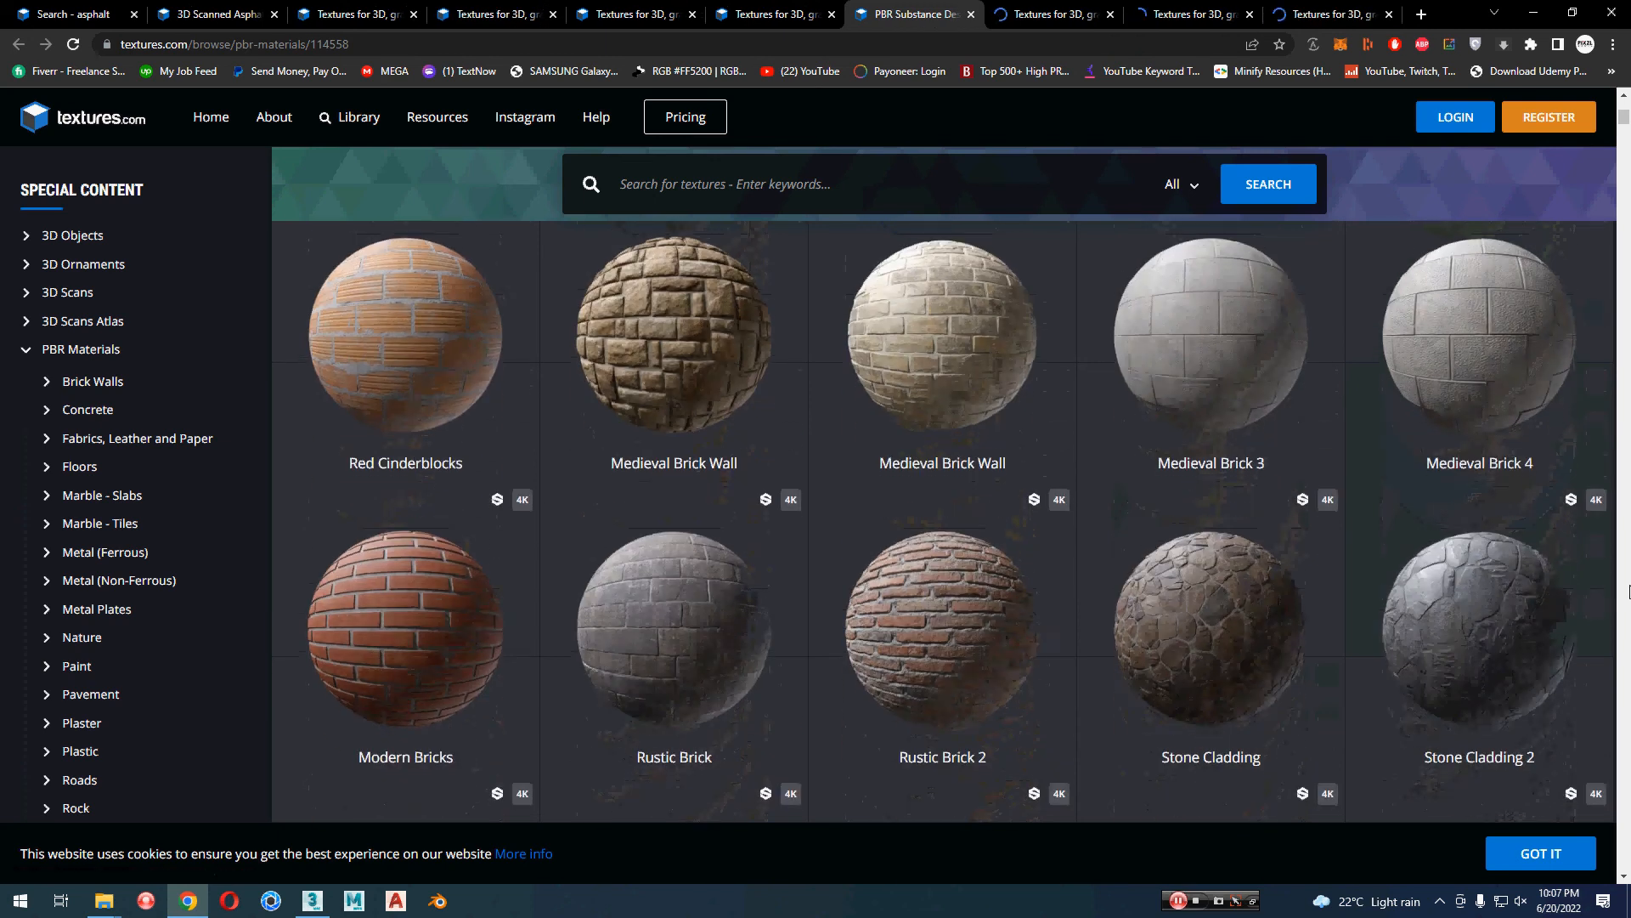
pyautogui.scroll(-2, 1628, 588)
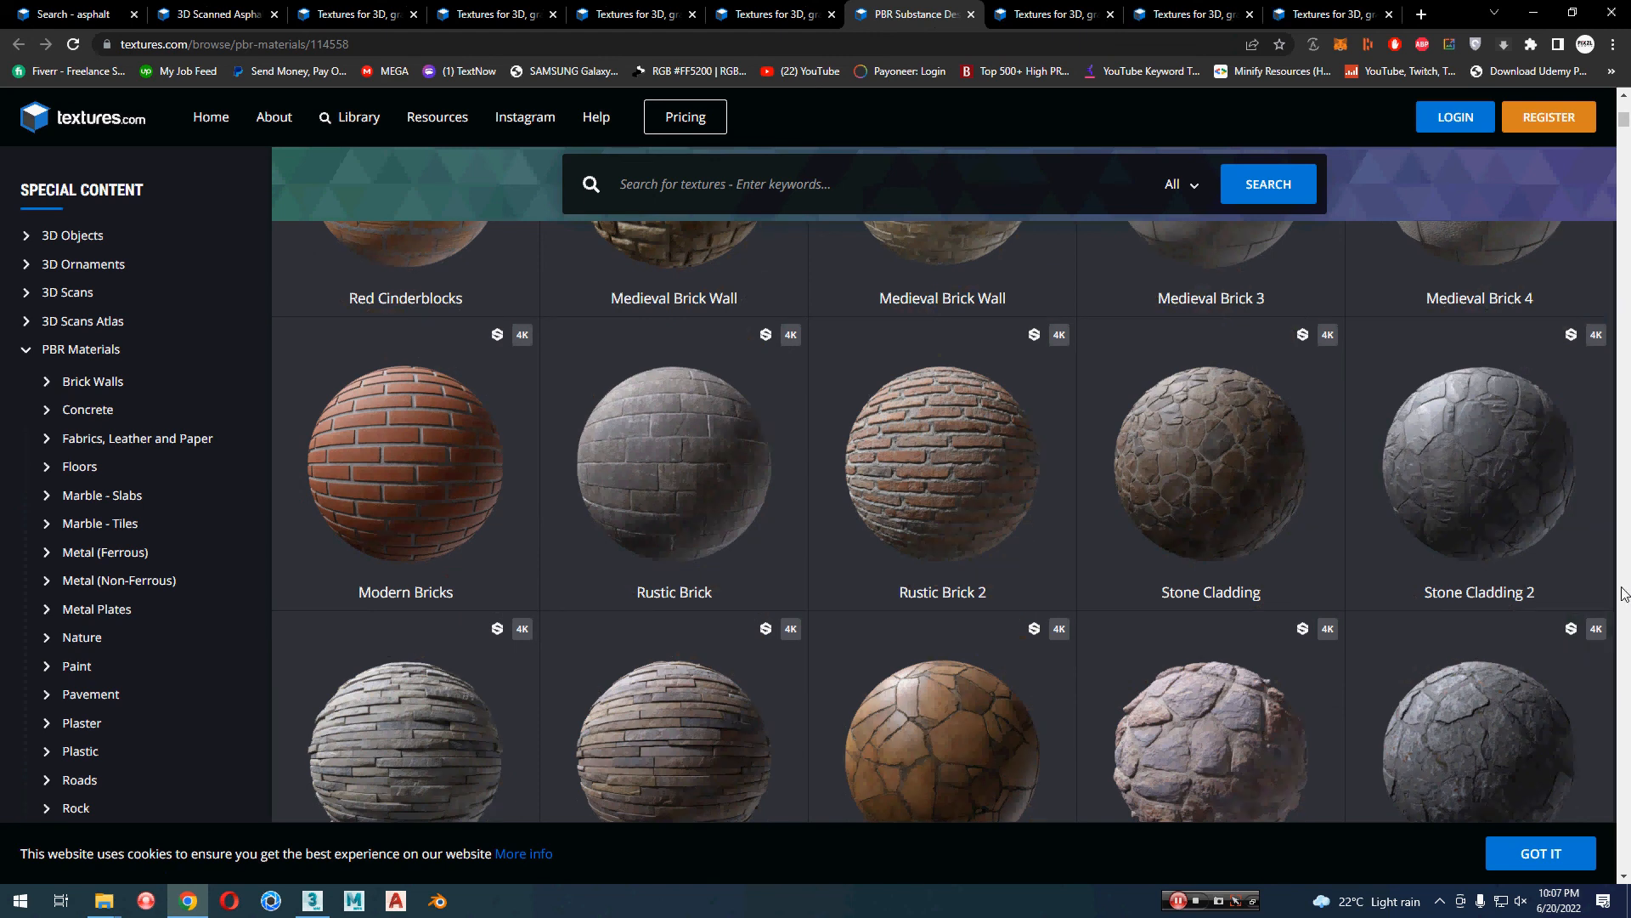
pyautogui.middleClick(1192, 477)
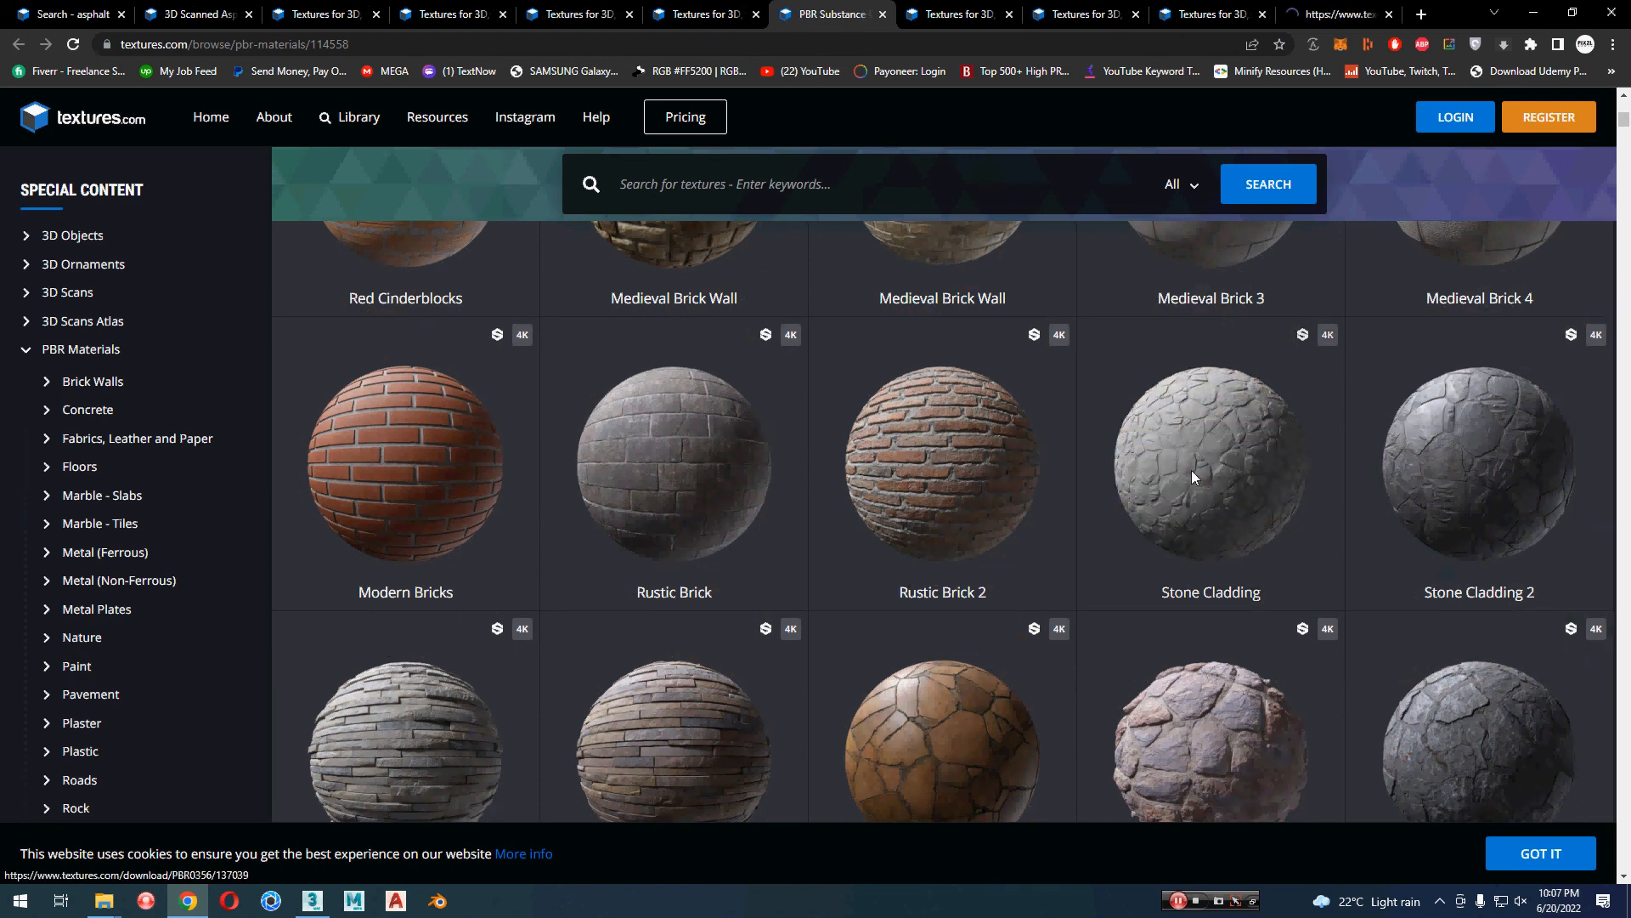
pyautogui.scroll(-1, 1192, 478)
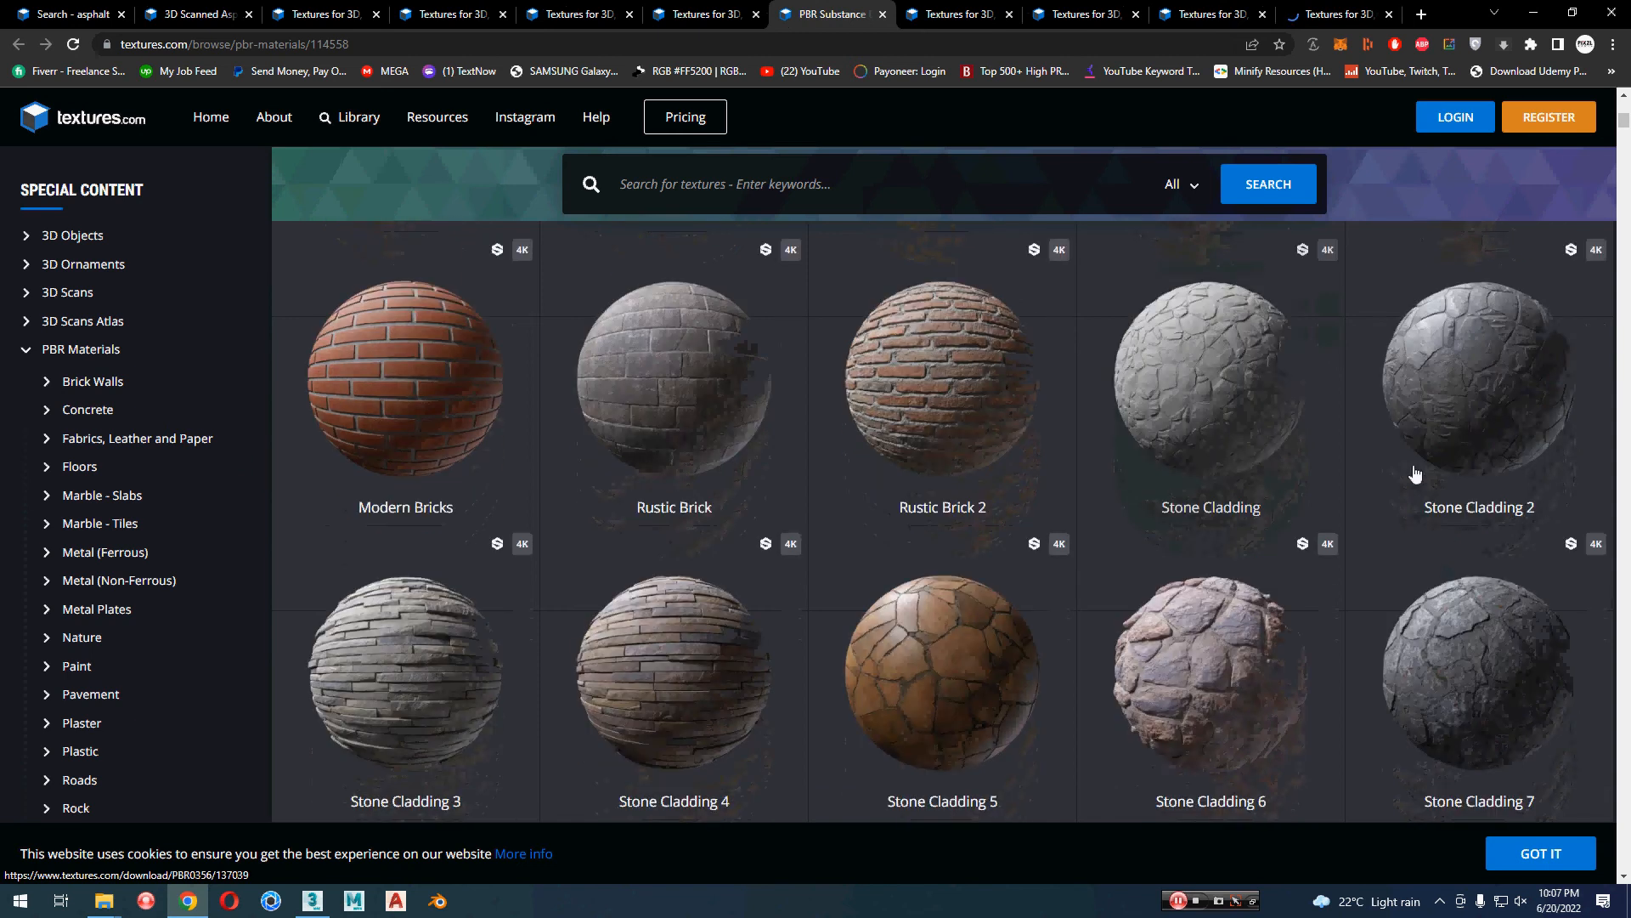
pyautogui.middleClick(1530, 422)
pyautogui.scroll(-4, 1629, 591)
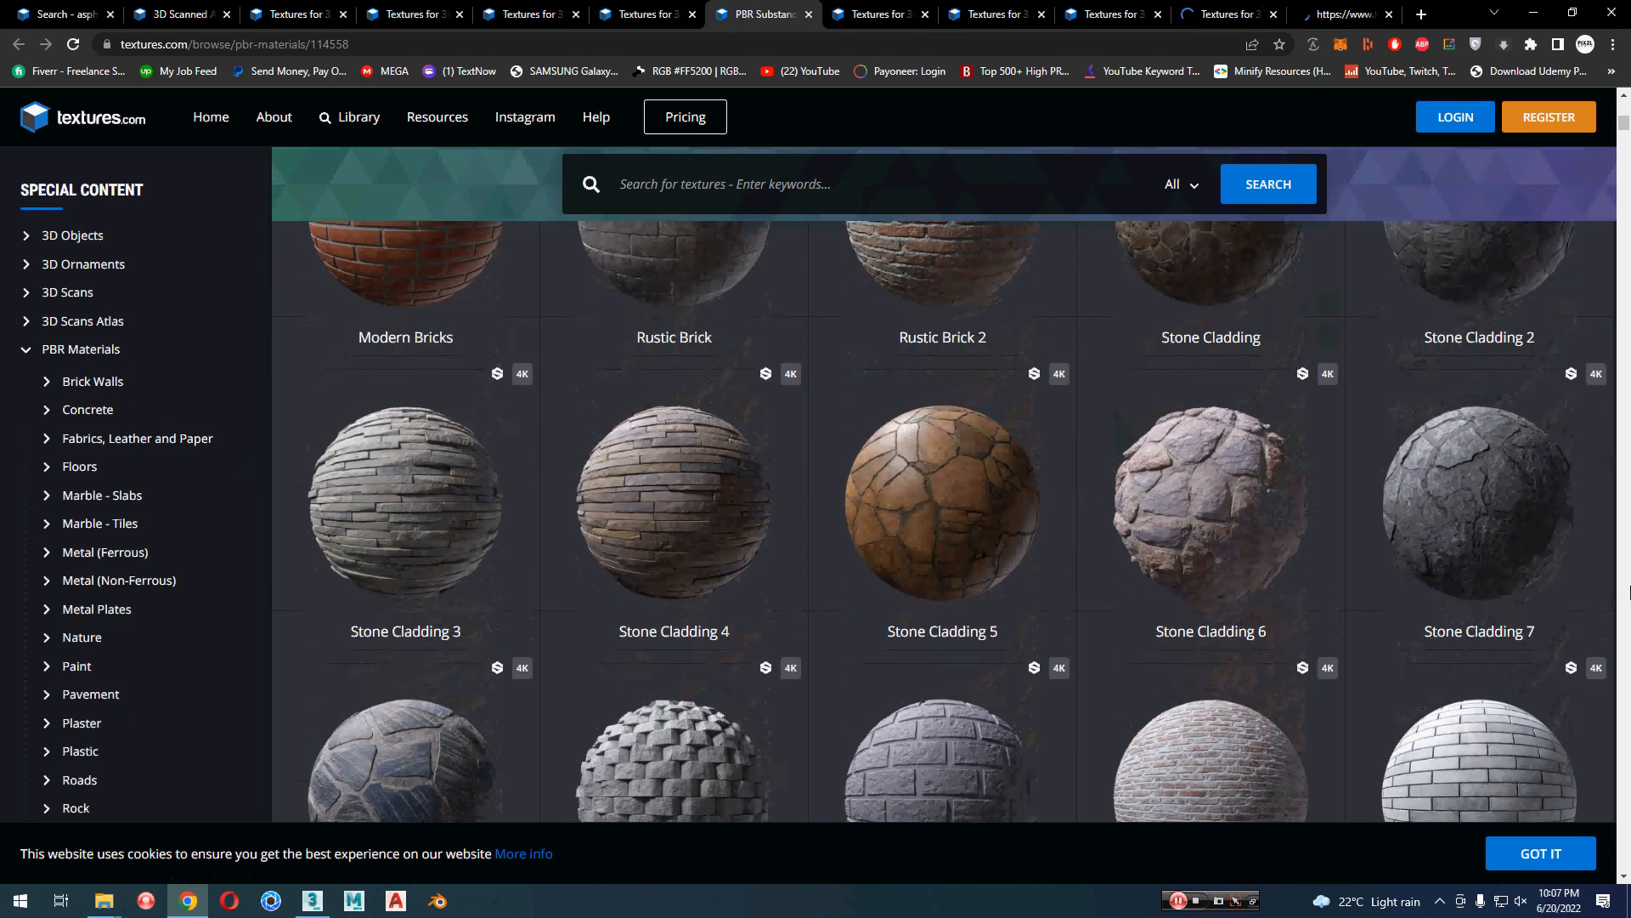
# Step: Go past the Brick Walls materials to the Concrete section and open the Concrete Closeup material in a new tab
pyautogui.scroll(-2, 1629, 591)
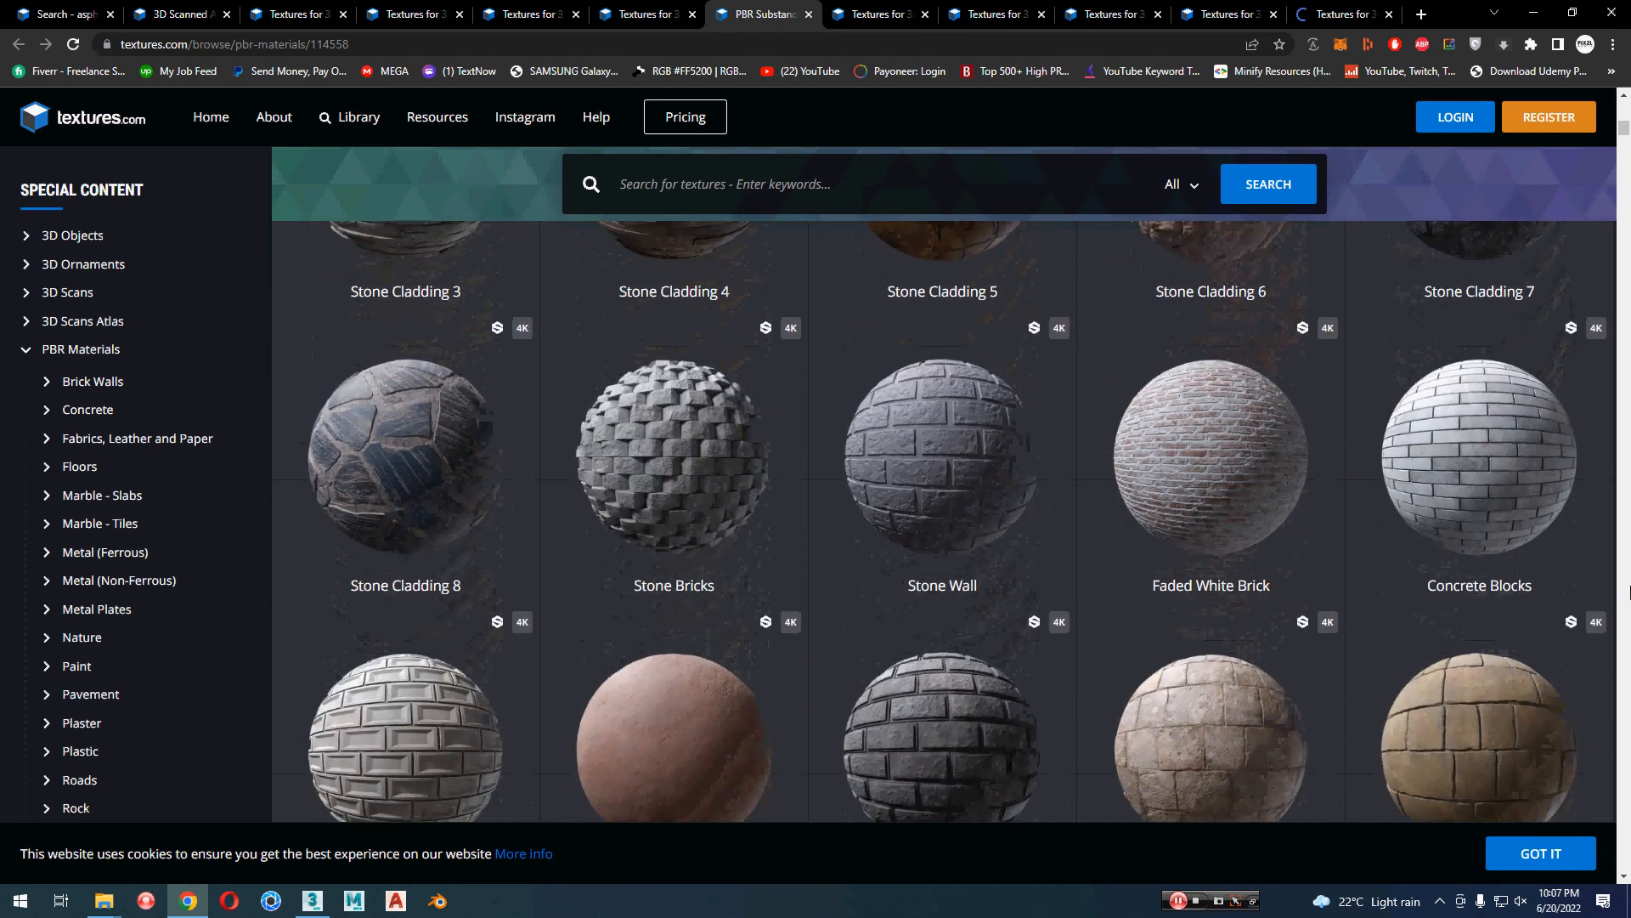
pyautogui.scroll(-2, 1629, 591)
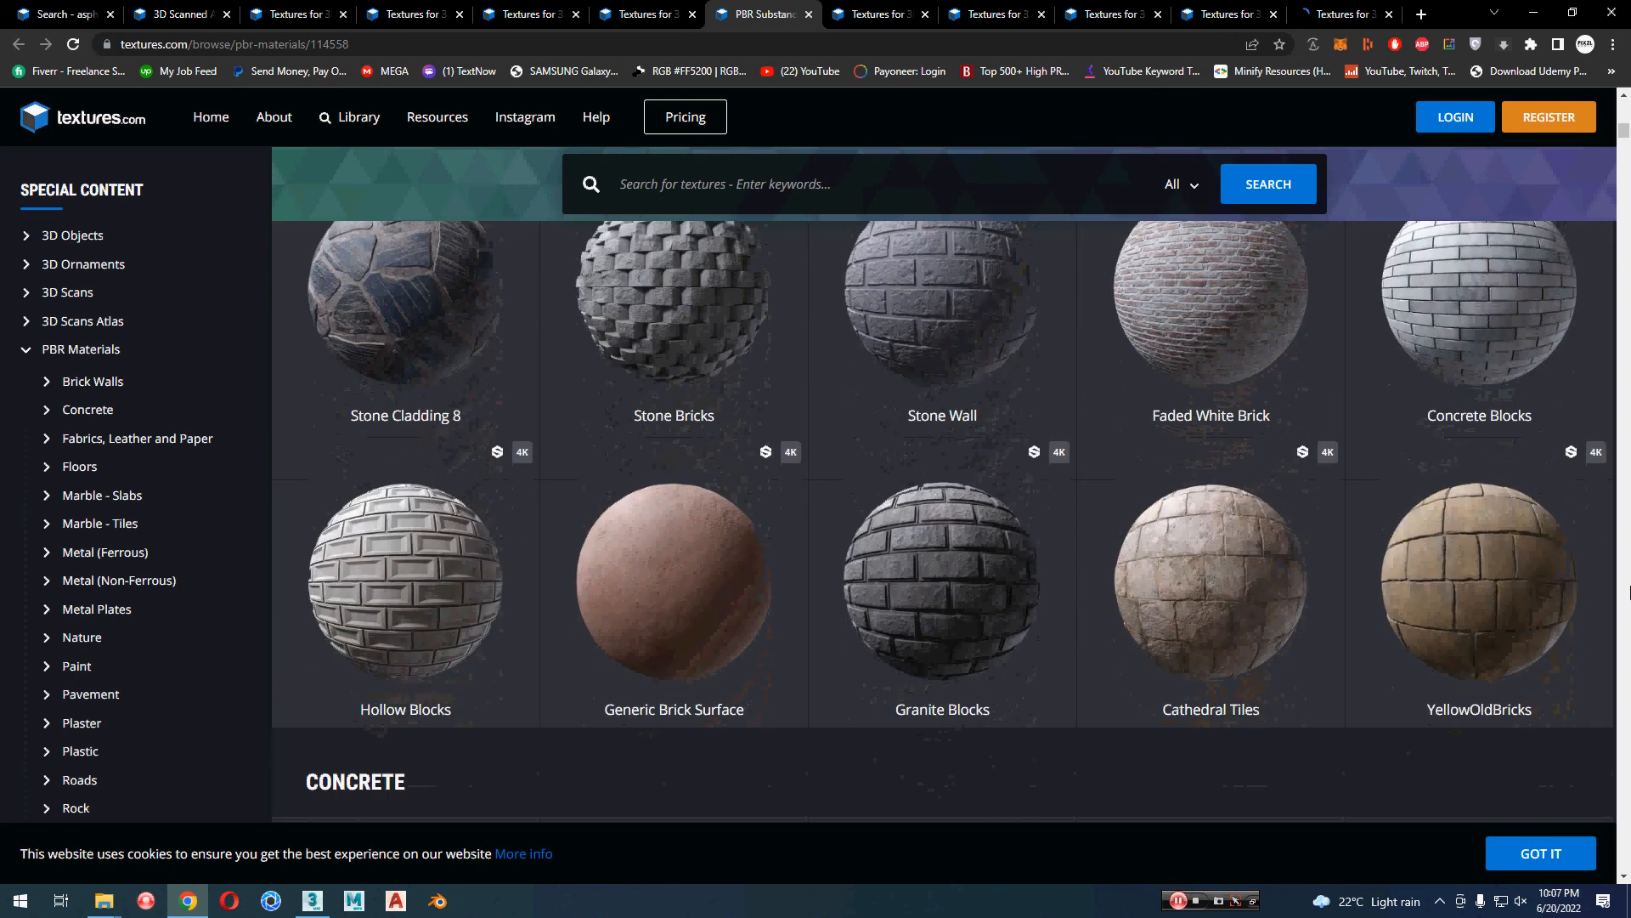
pyautogui.scroll(-2, 1630, 591)
pyautogui.scroll(-1, 1629, 591)
pyautogui.scroll(-2, 1630, 592)
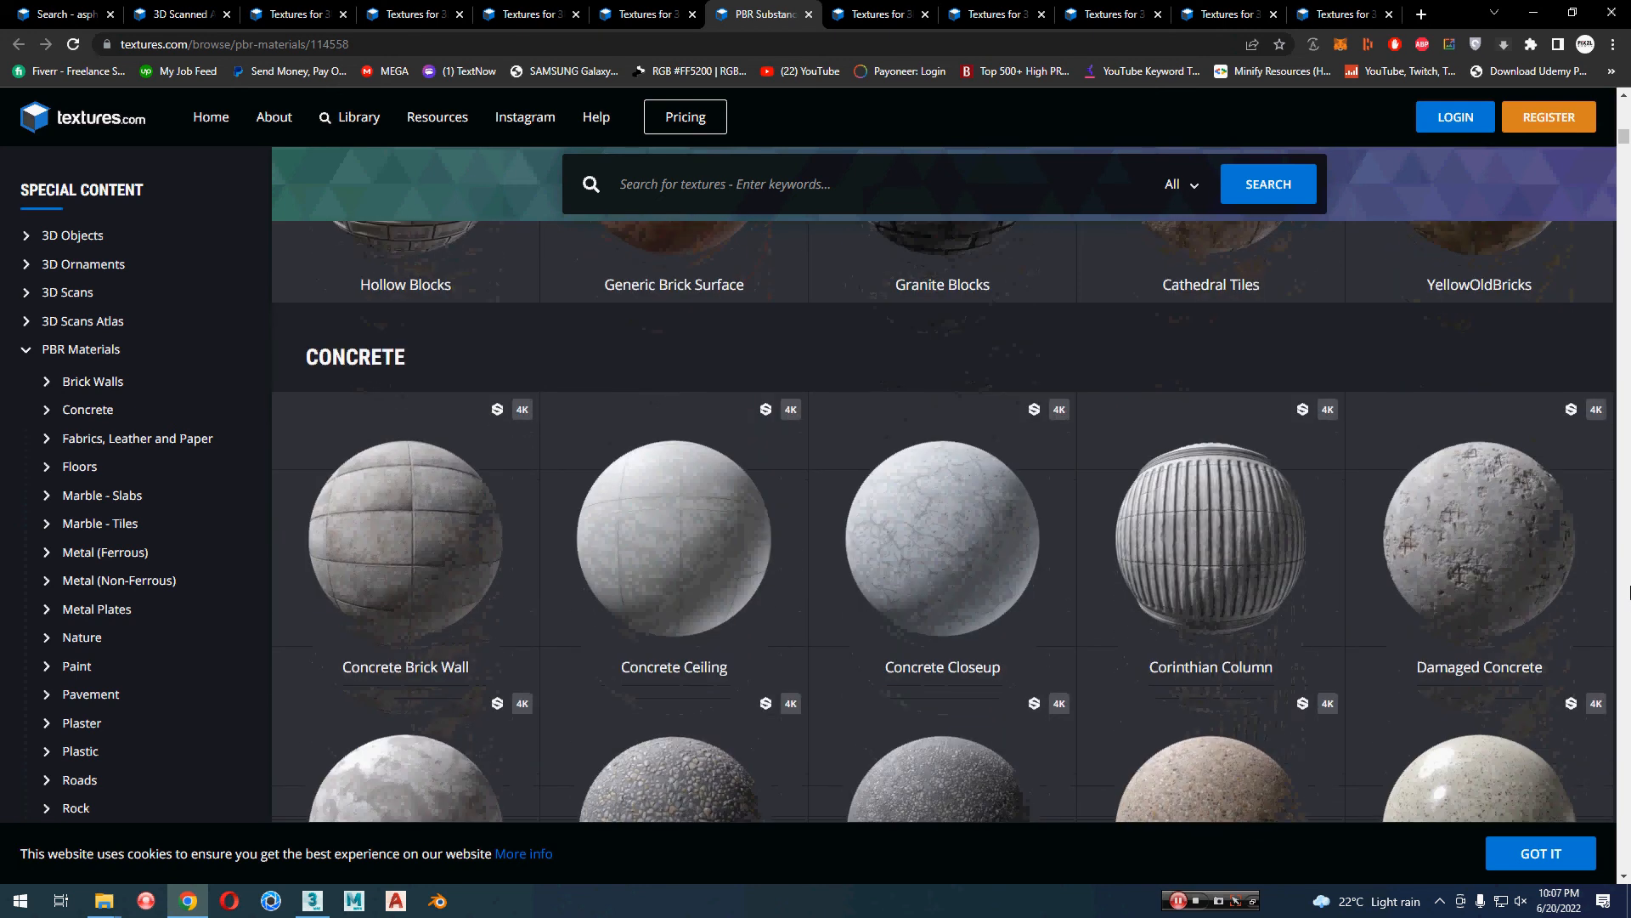
pyautogui.scroll(-1, 1629, 591)
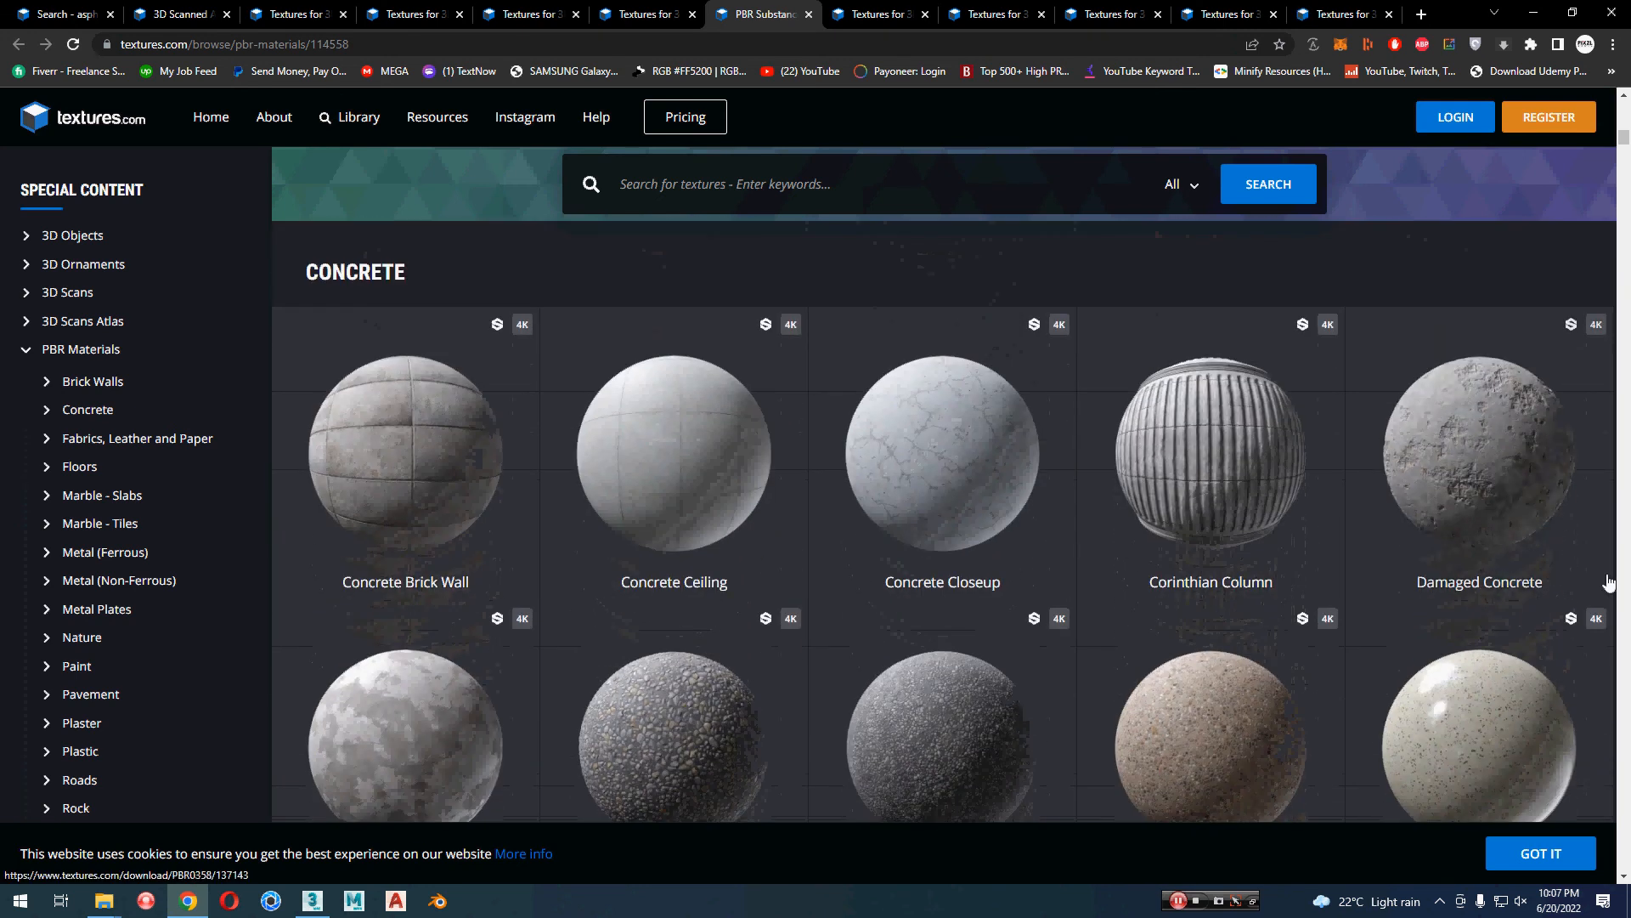
pyautogui.middleClick(962, 469)
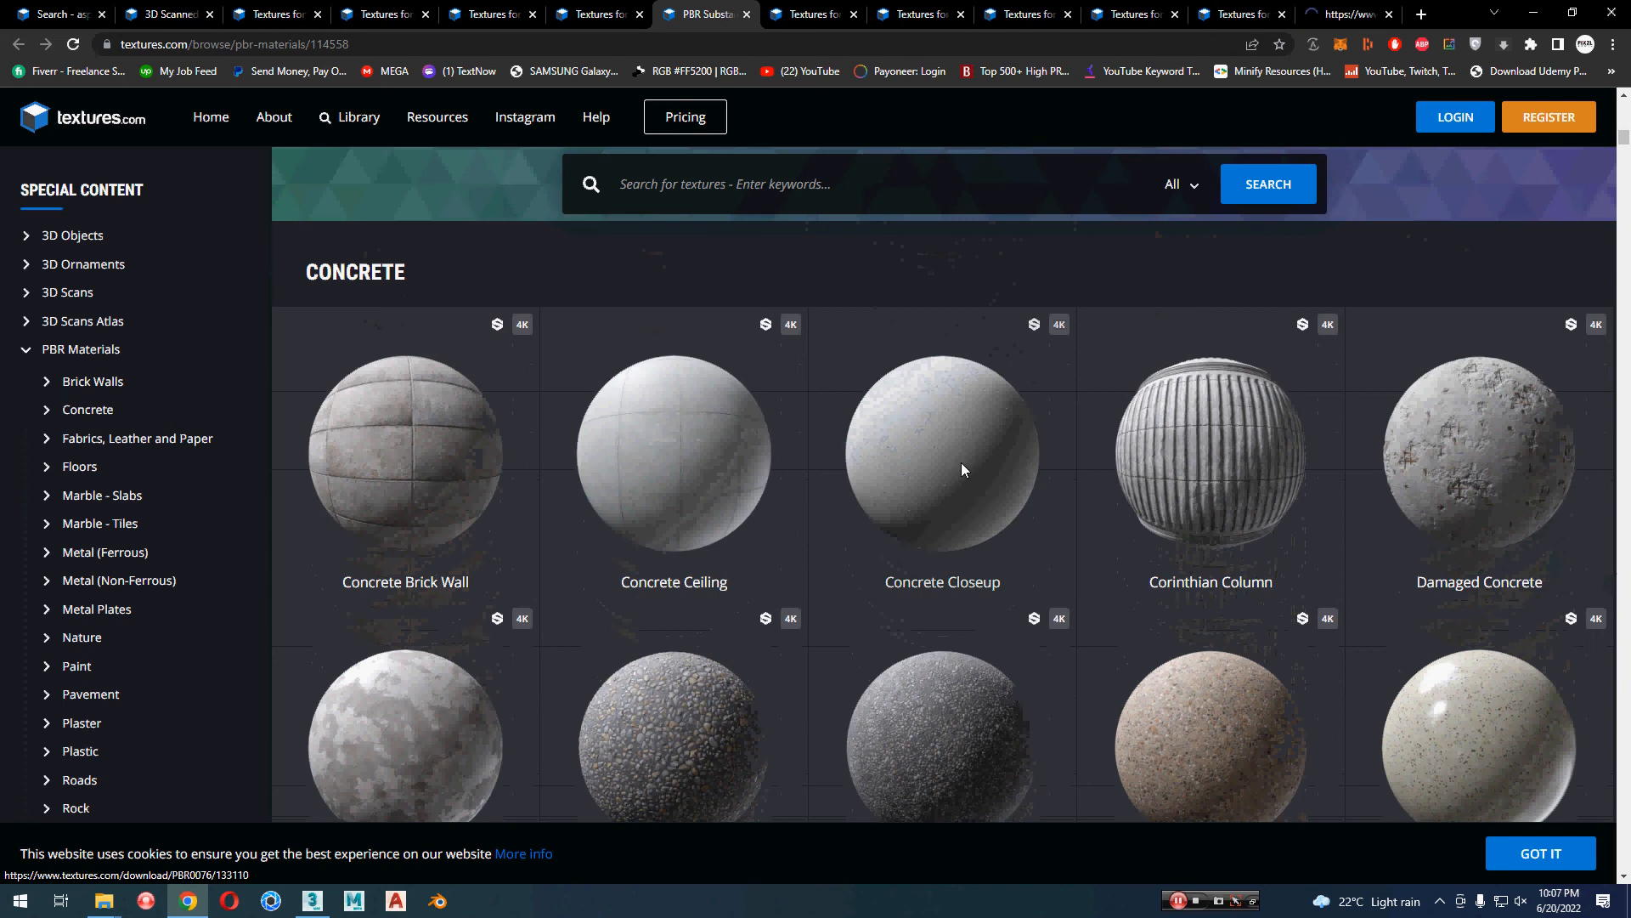
# Step: Open the Hexagon Wall and Patterned Wall 2 concrete materials in separate new tabs
pyautogui.scroll(-3, 963, 469)
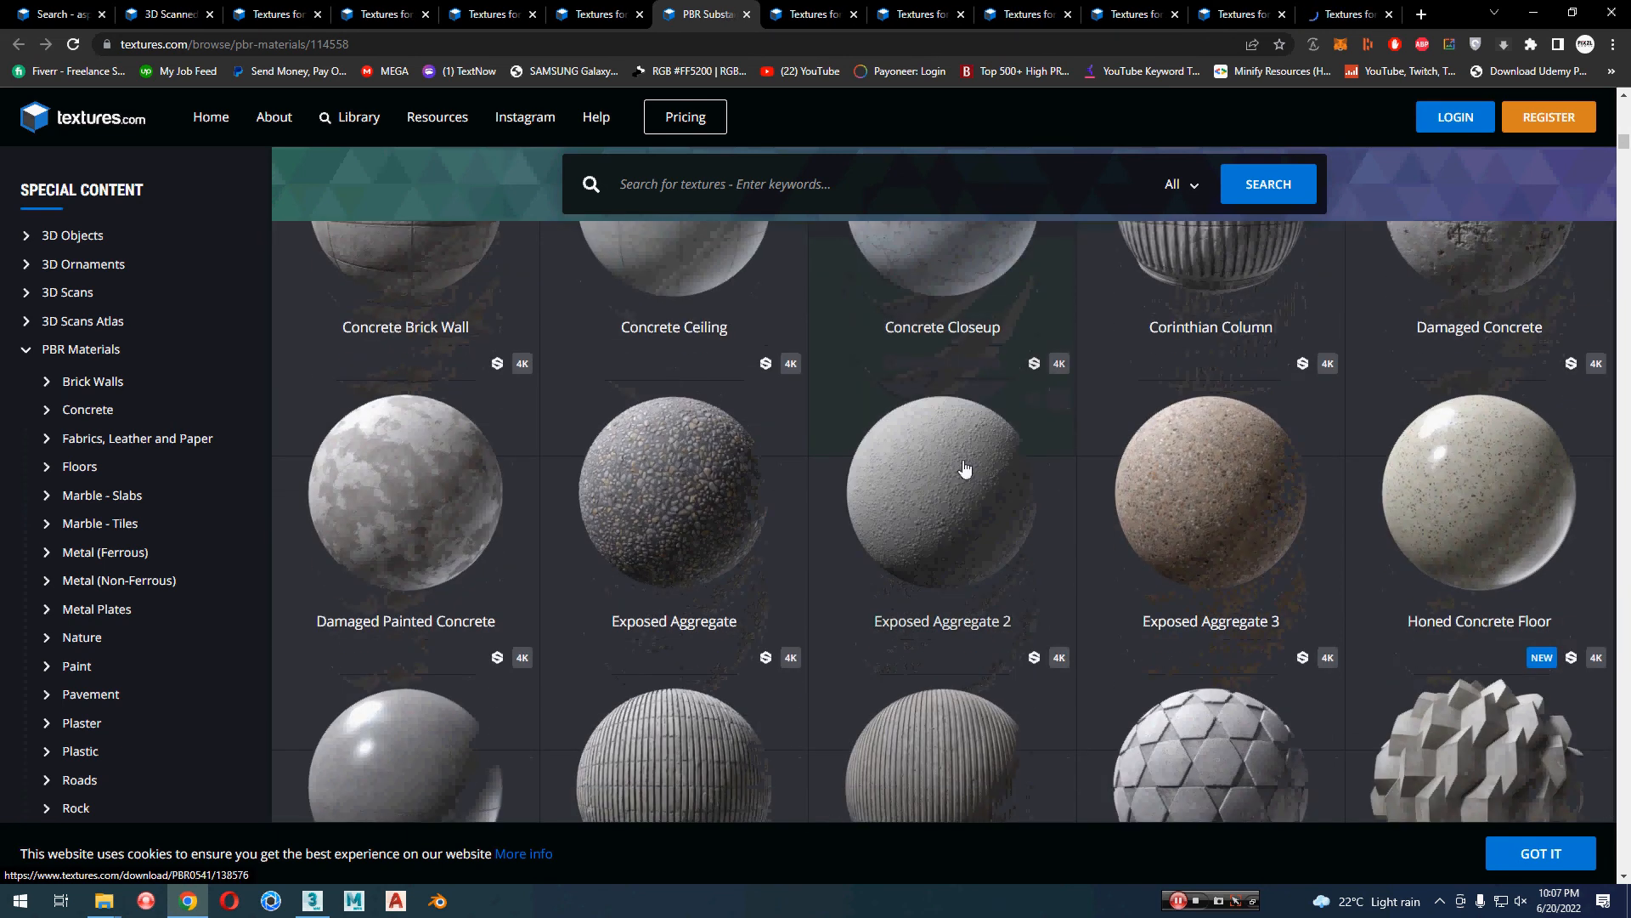
pyautogui.scroll(-1, 964, 469)
pyautogui.scroll(-2, 964, 468)
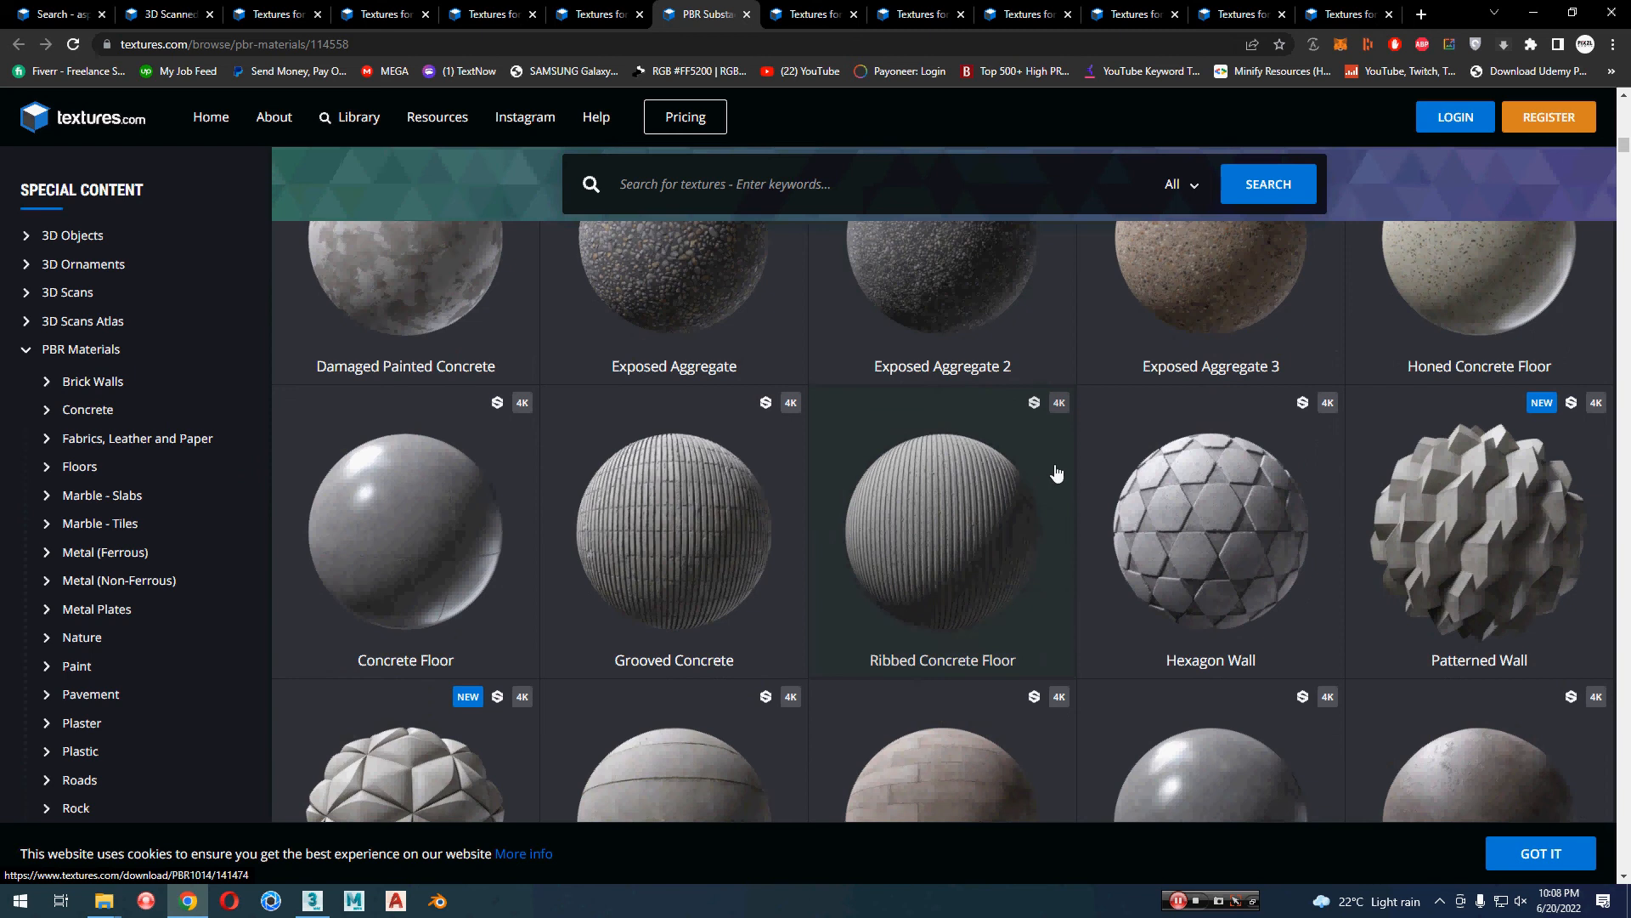
pyautogui.middleClick(1227, 516)
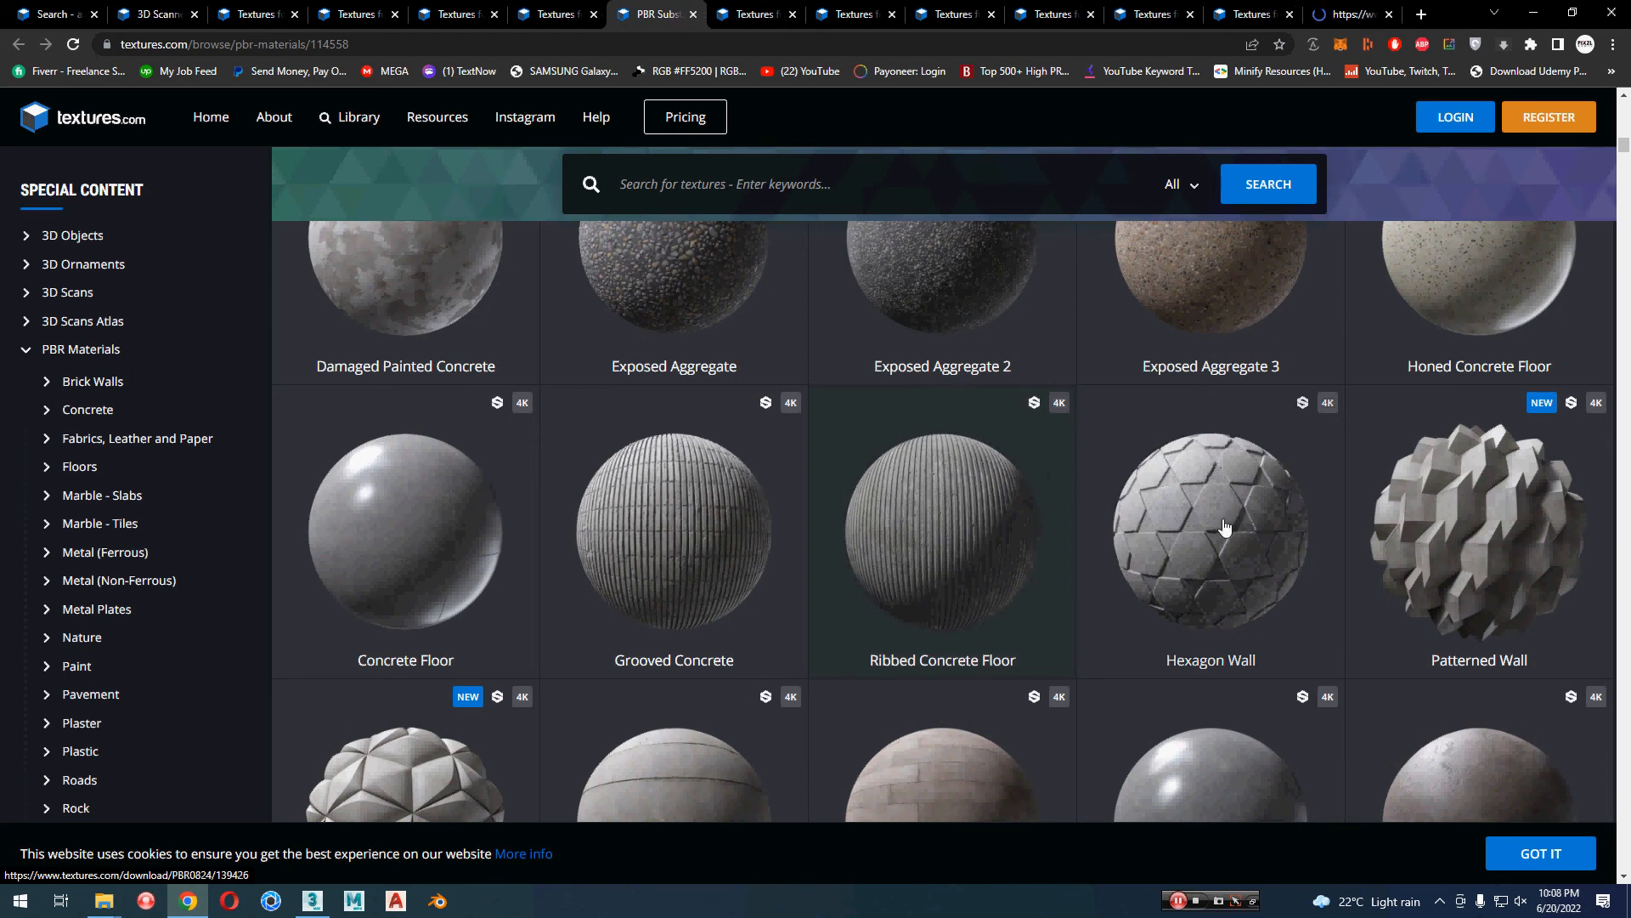
pyautogui.scroll(-2, 837, 486)
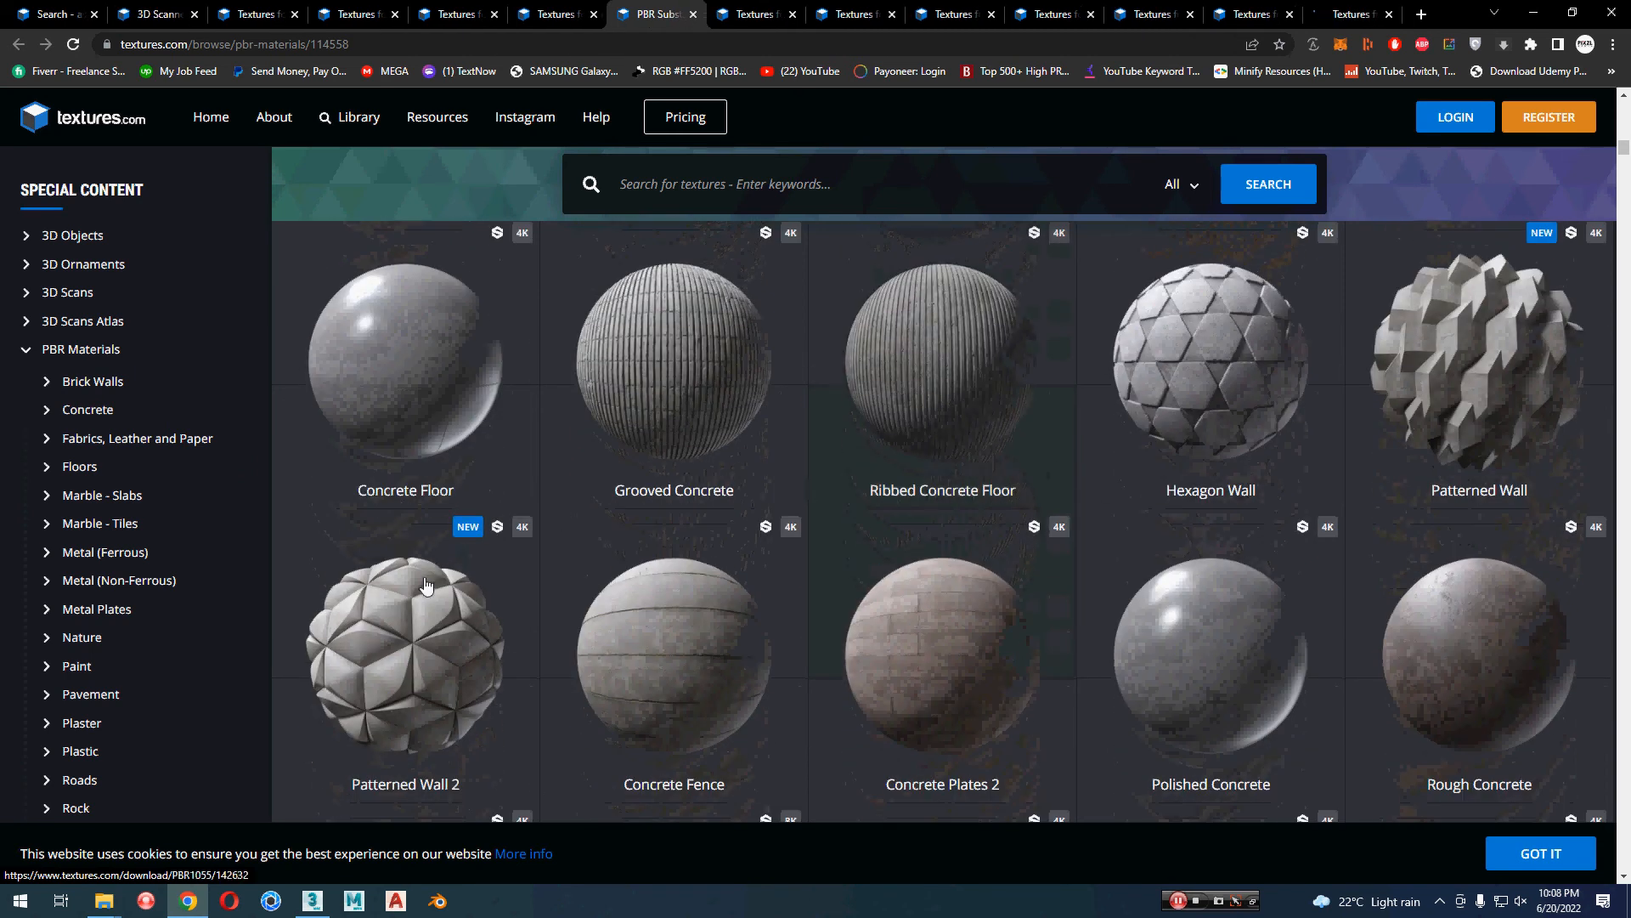
pyautogui.middleClick(424, 584)
# Step: Open the Prefab Concrete and Worn Concrete materials in separate new tabs
pyautogui.scroll(-3, 423, 583)
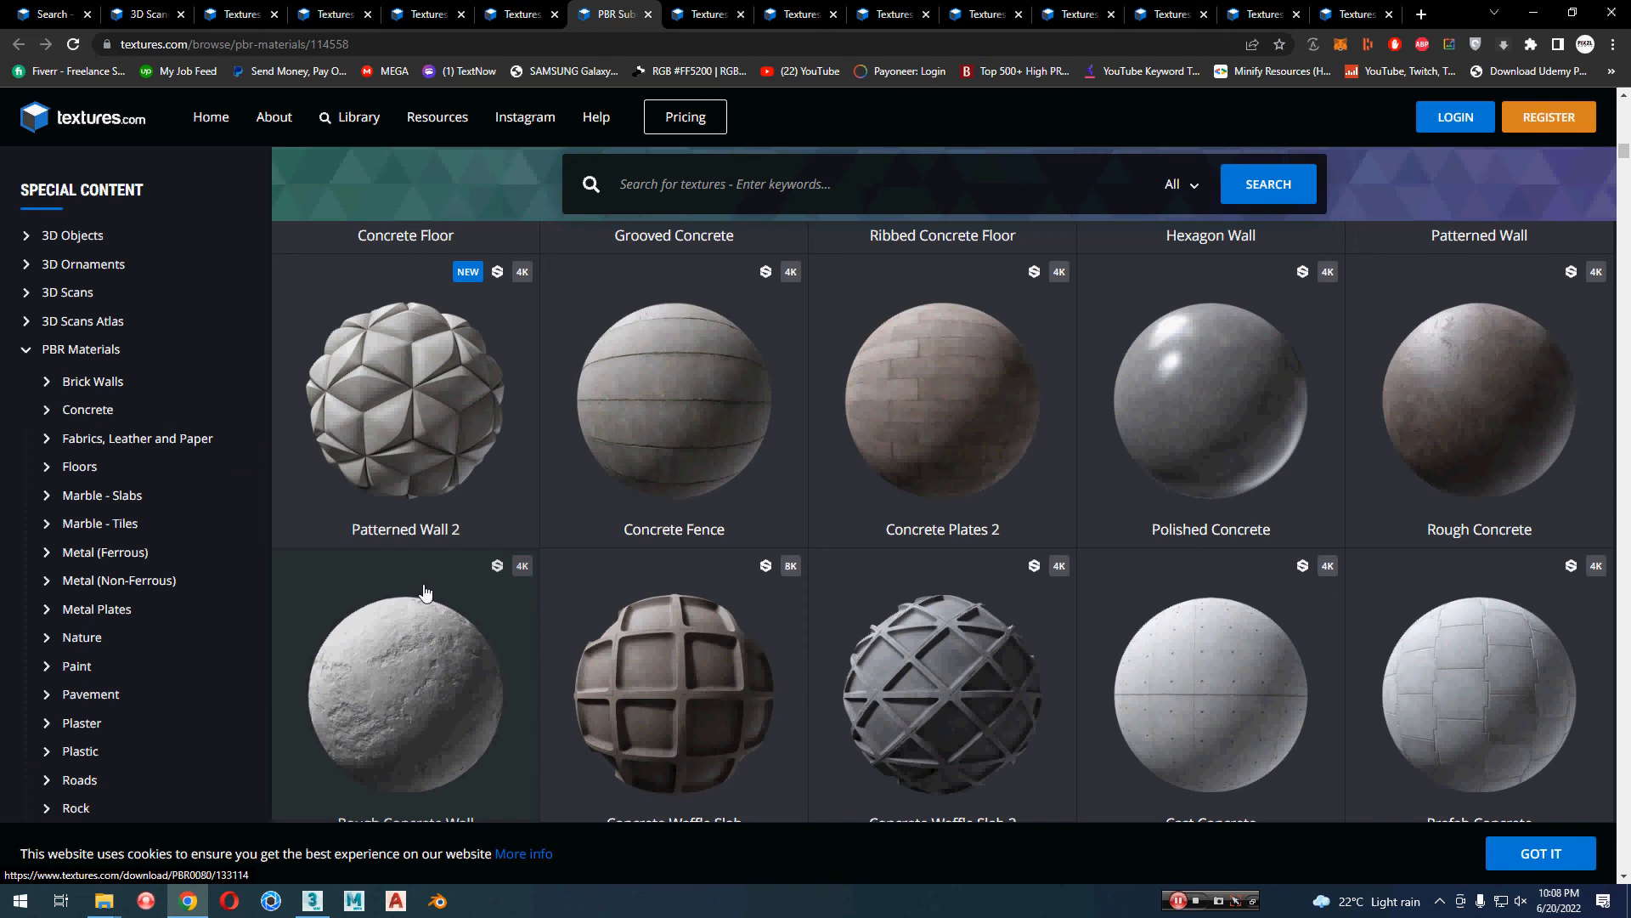
pyautogui.scroll(-2, 426, 592)
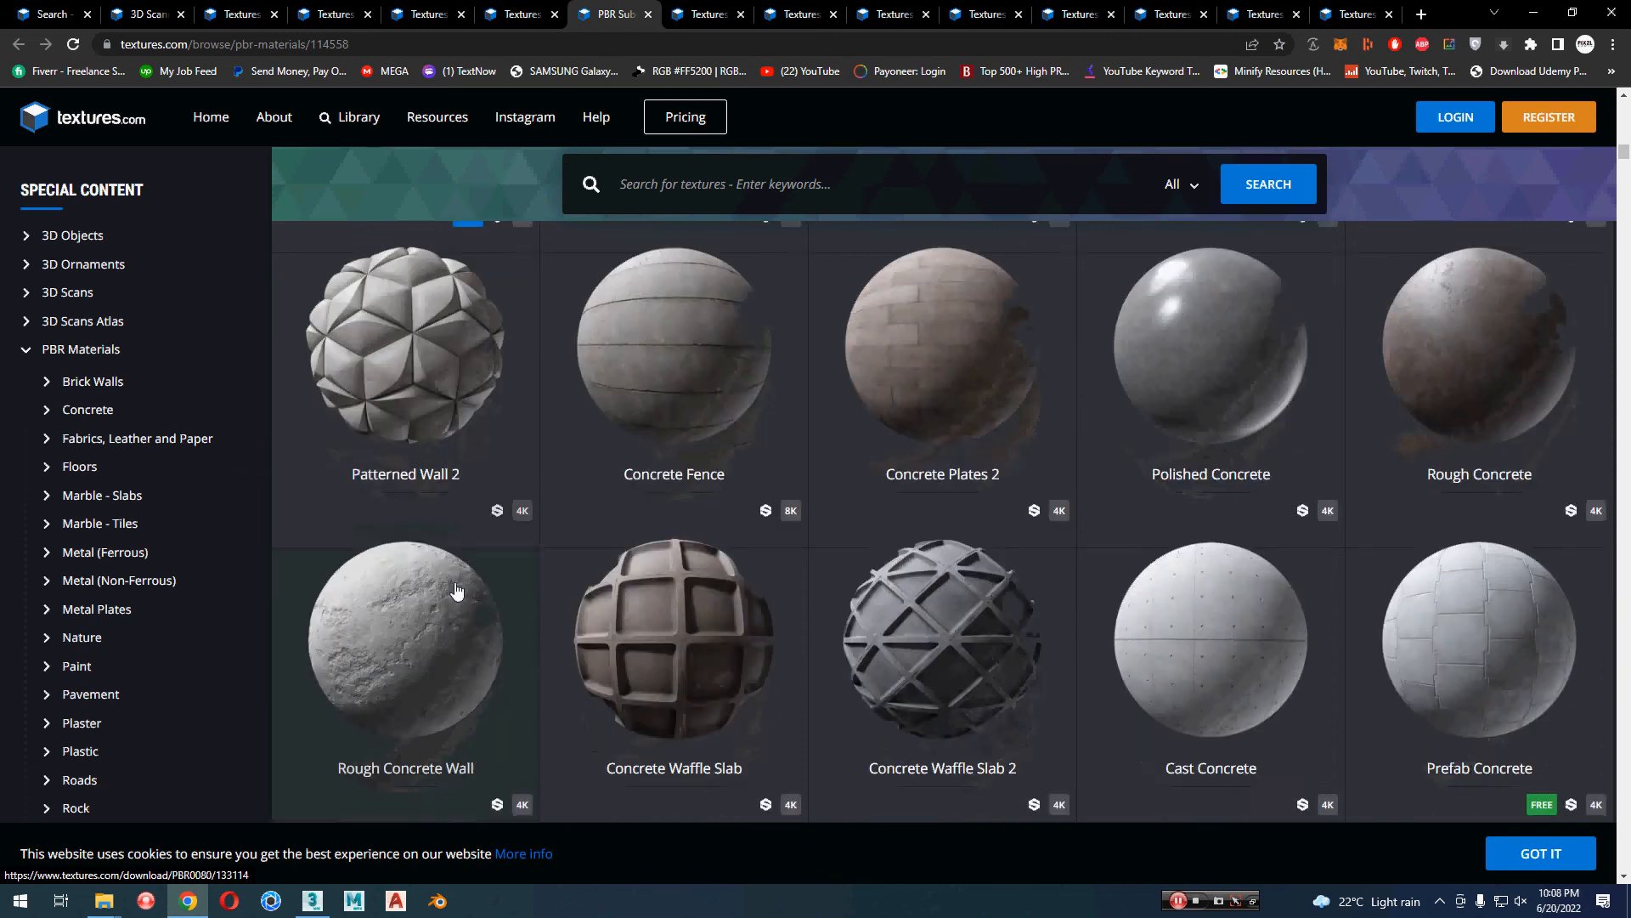
pyautogui.middleClick(1453, 511)
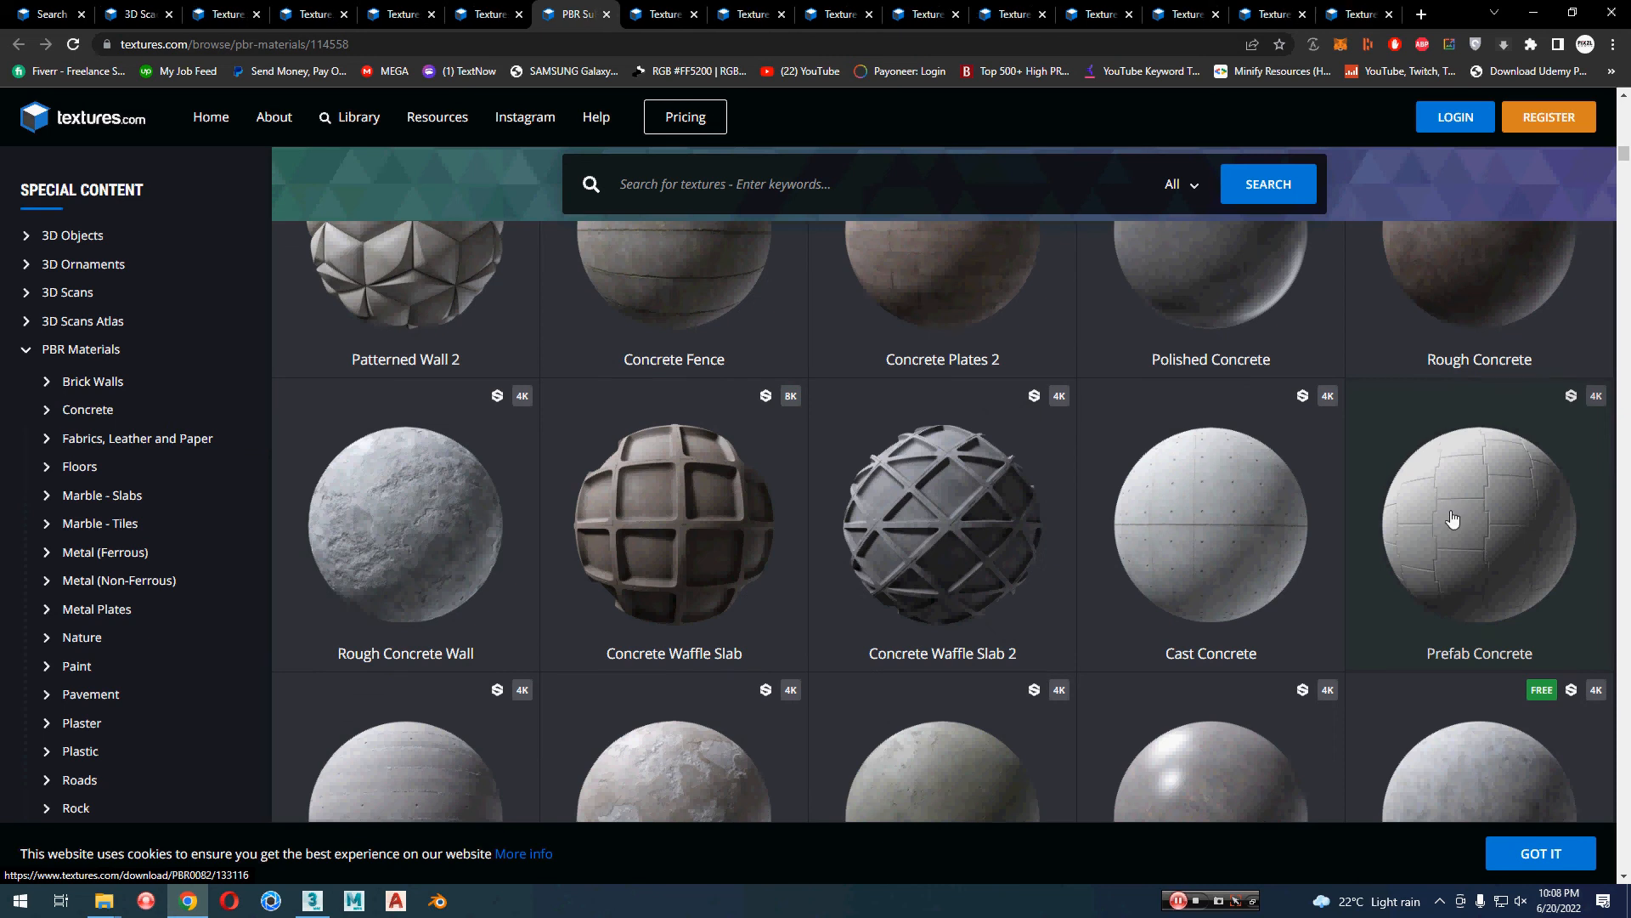
pyautogui.scroll(-4, 1453, 519)
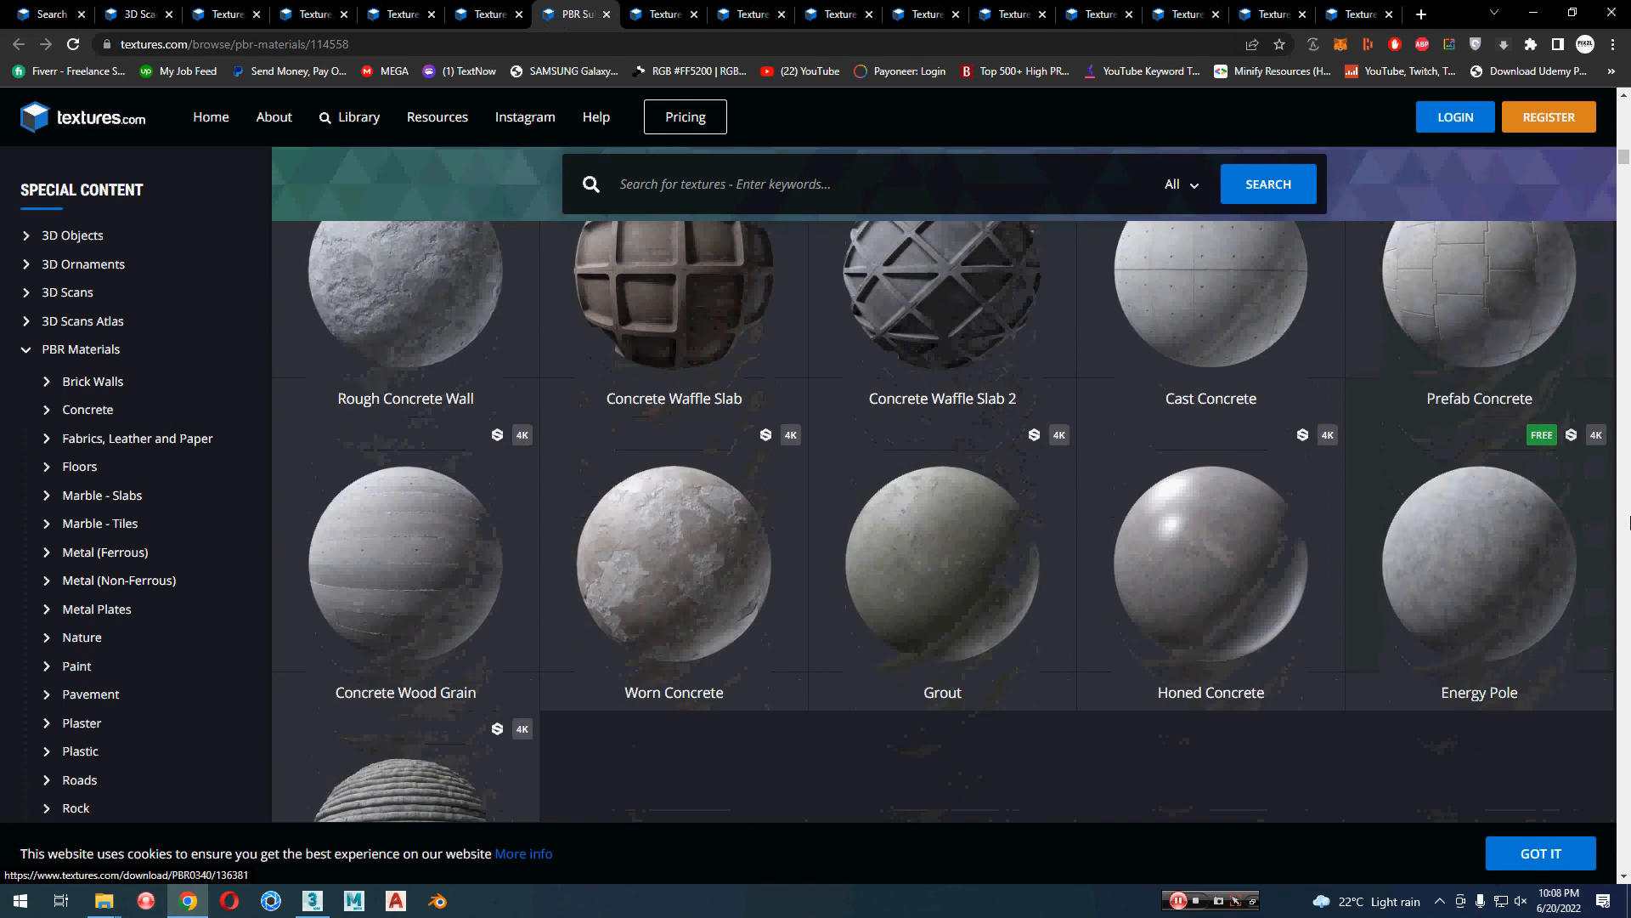
pyautogui.scroll(-1, 1628, 526)
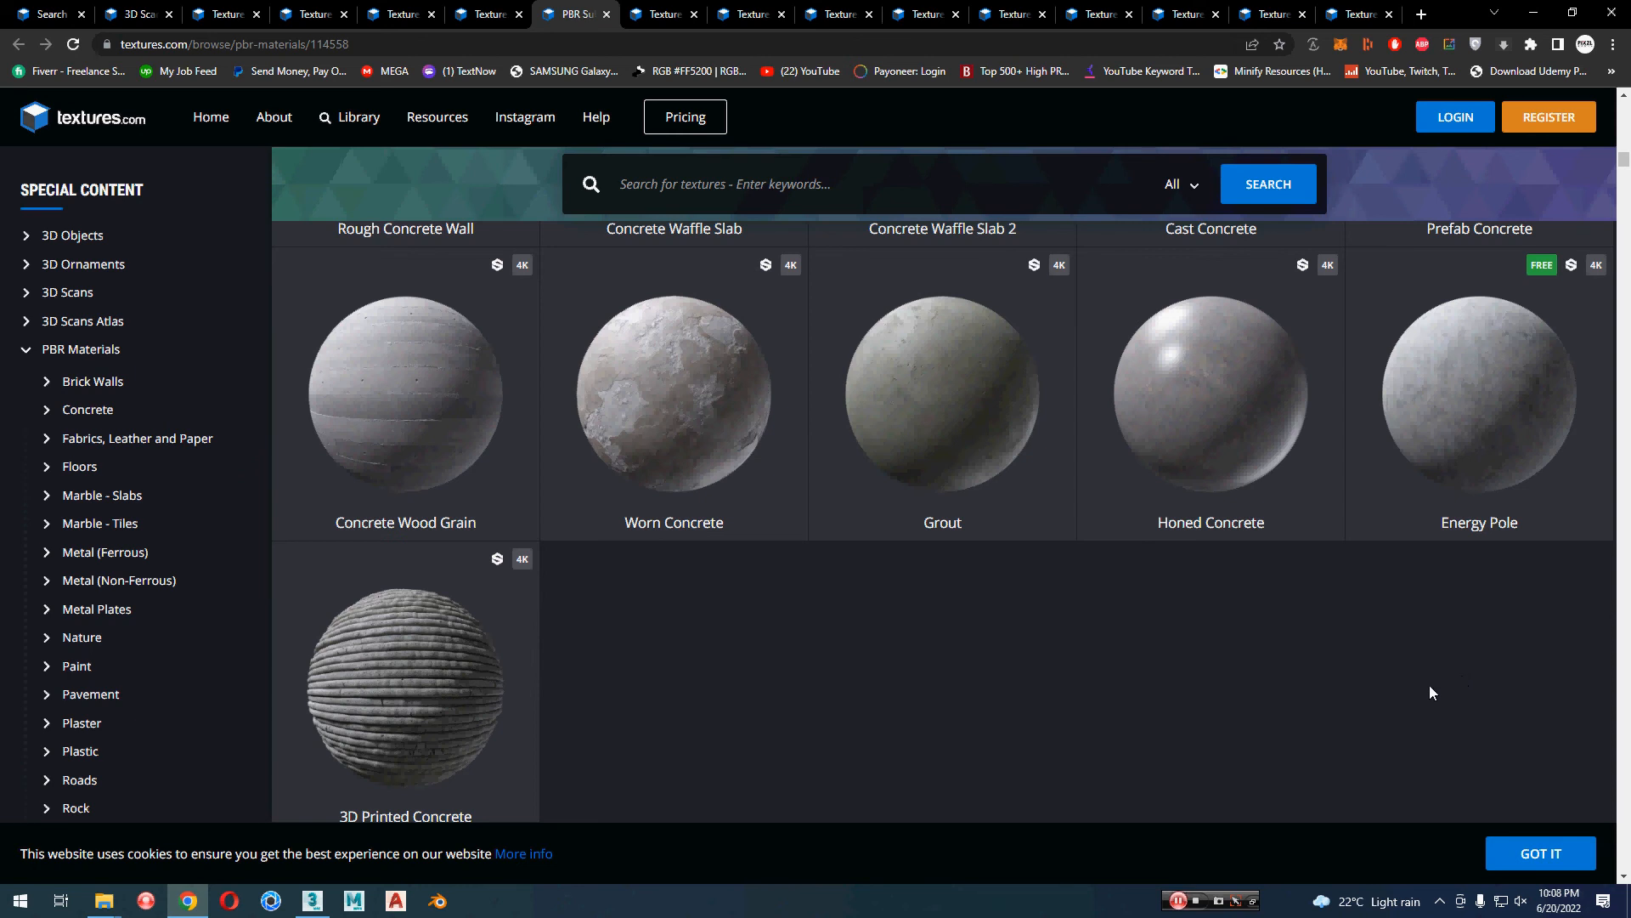
pyautogui.middleClick(648, 371)
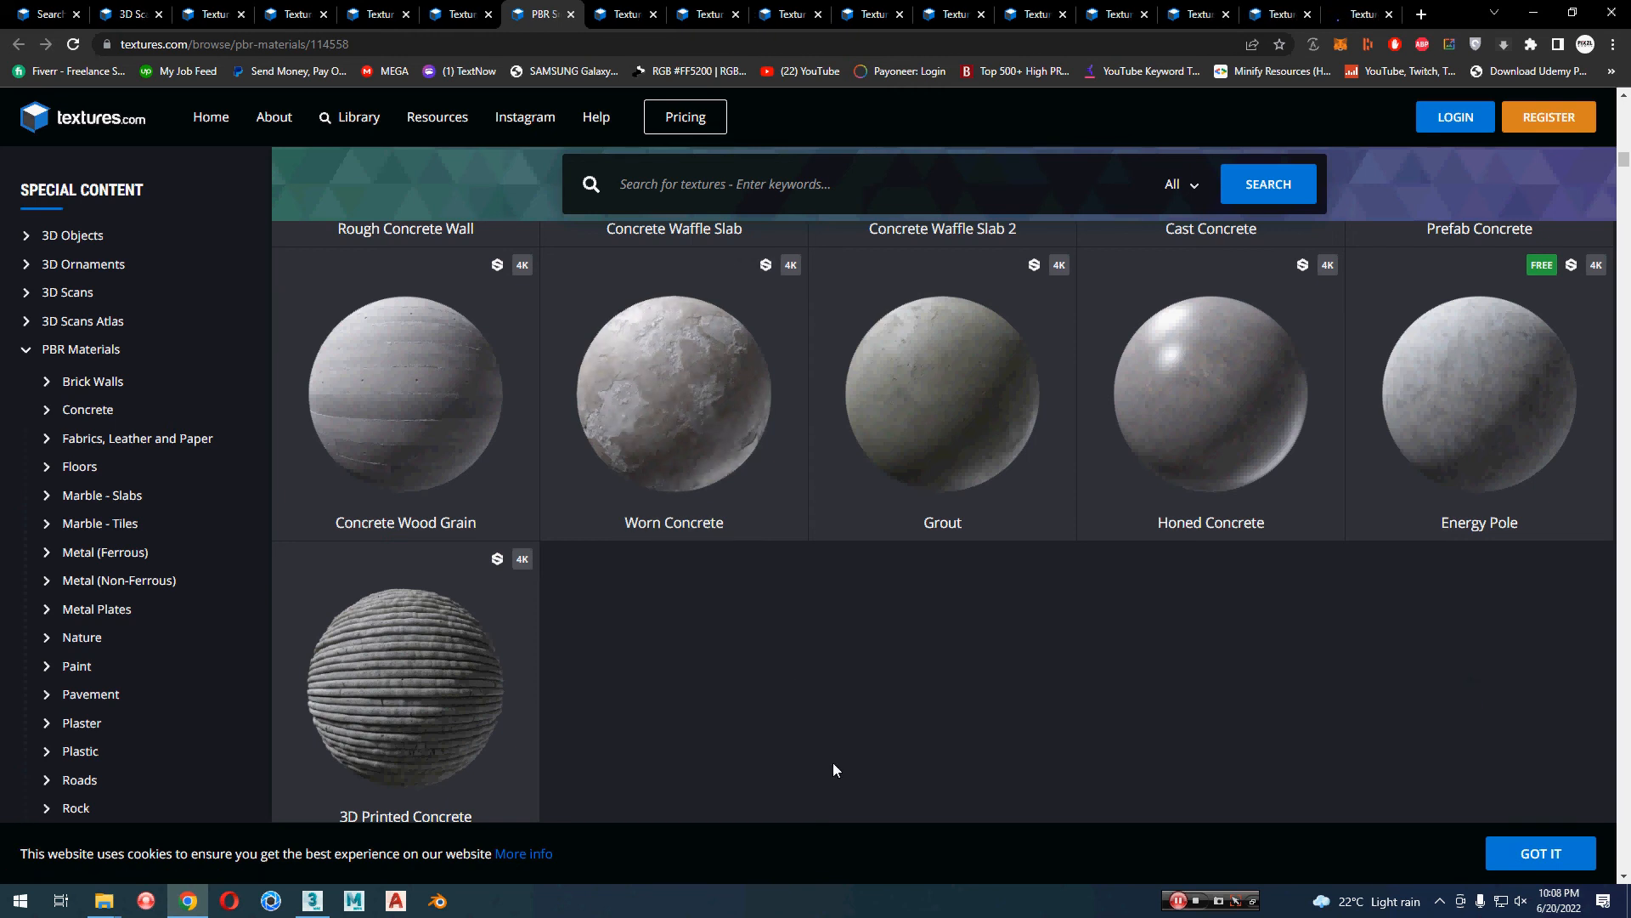
# Step: Look through the Fabrics, Leather and Paper materials down to the Floors section for usable textures
pyautogui.scroll(-7, 797, 700)
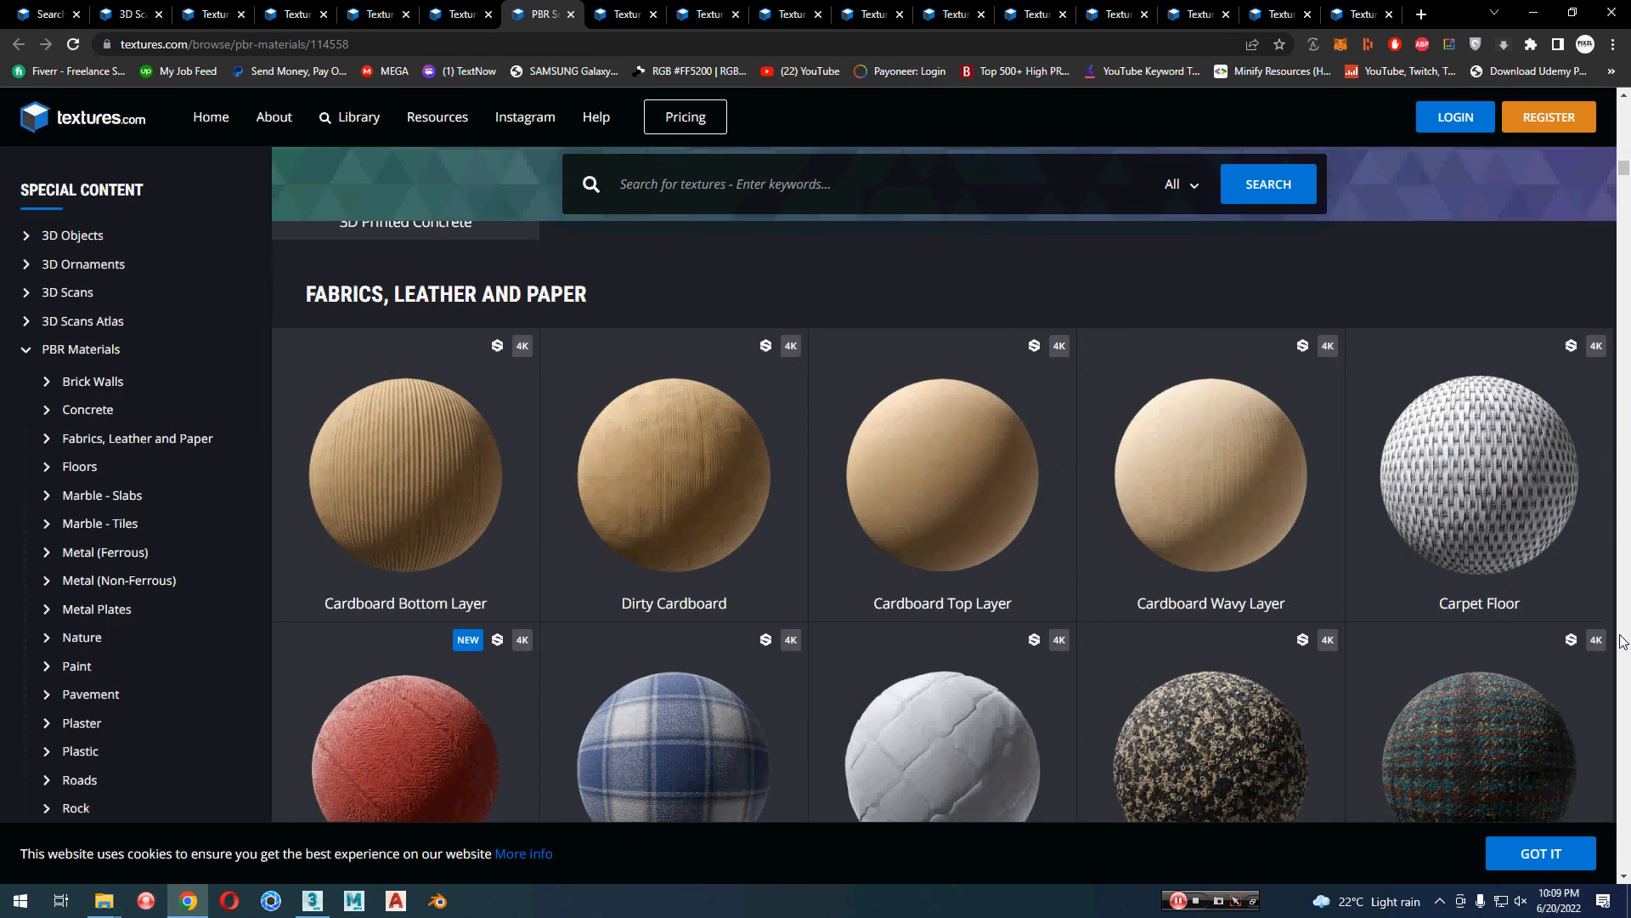
pyautogui.scroll(-4, 1624, 641)
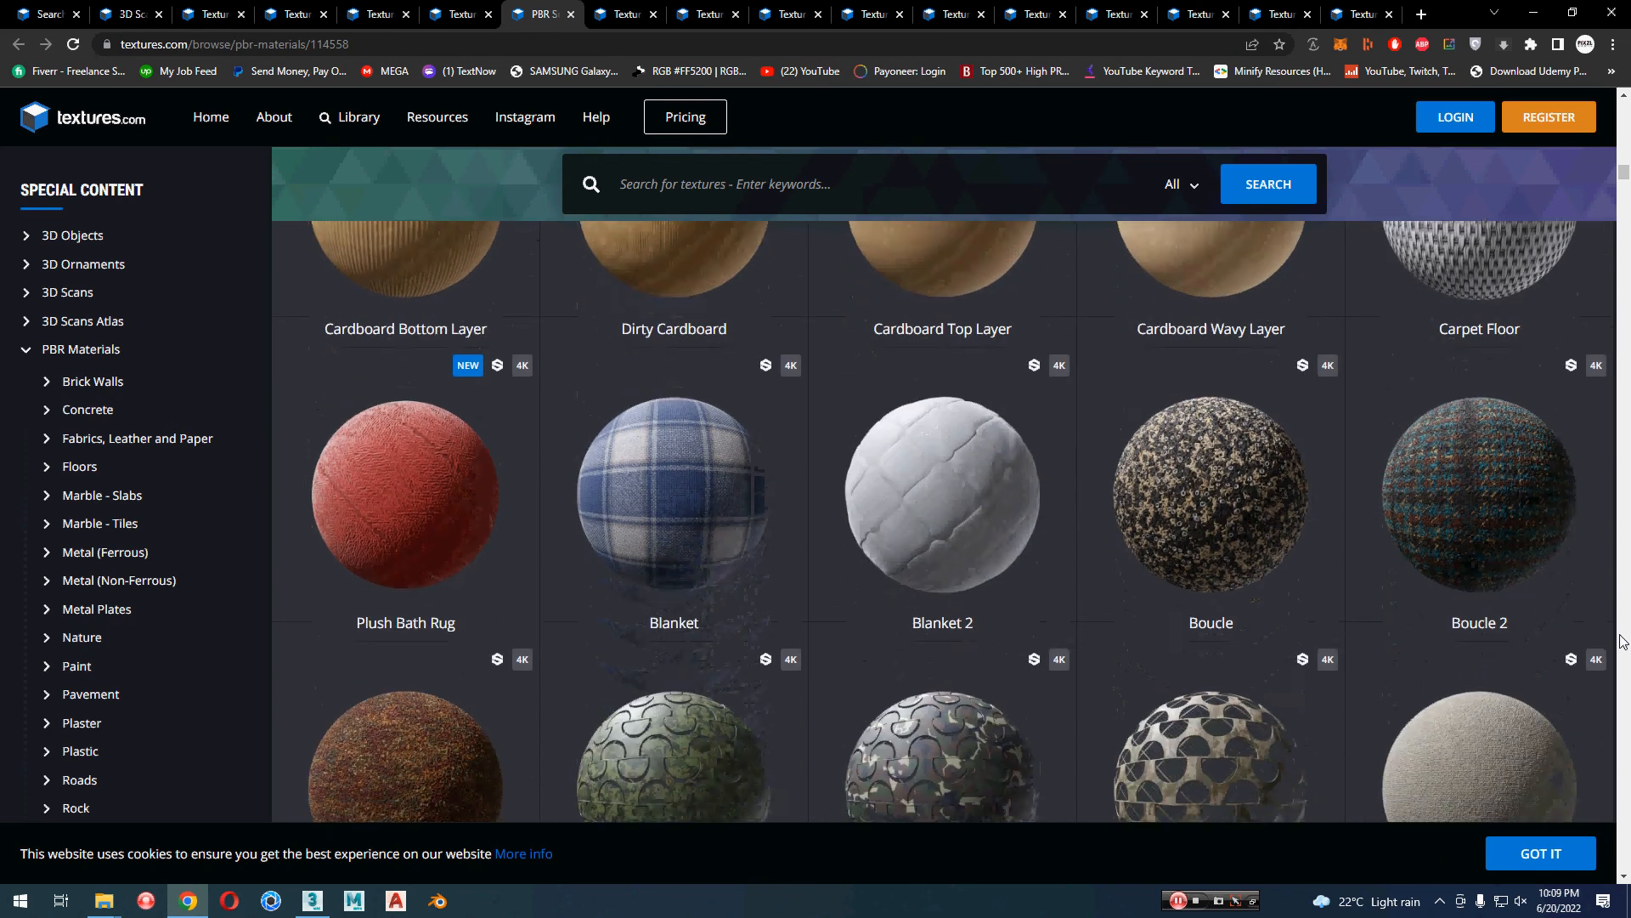
pyautogui.scroll(-4, 1616, 666)
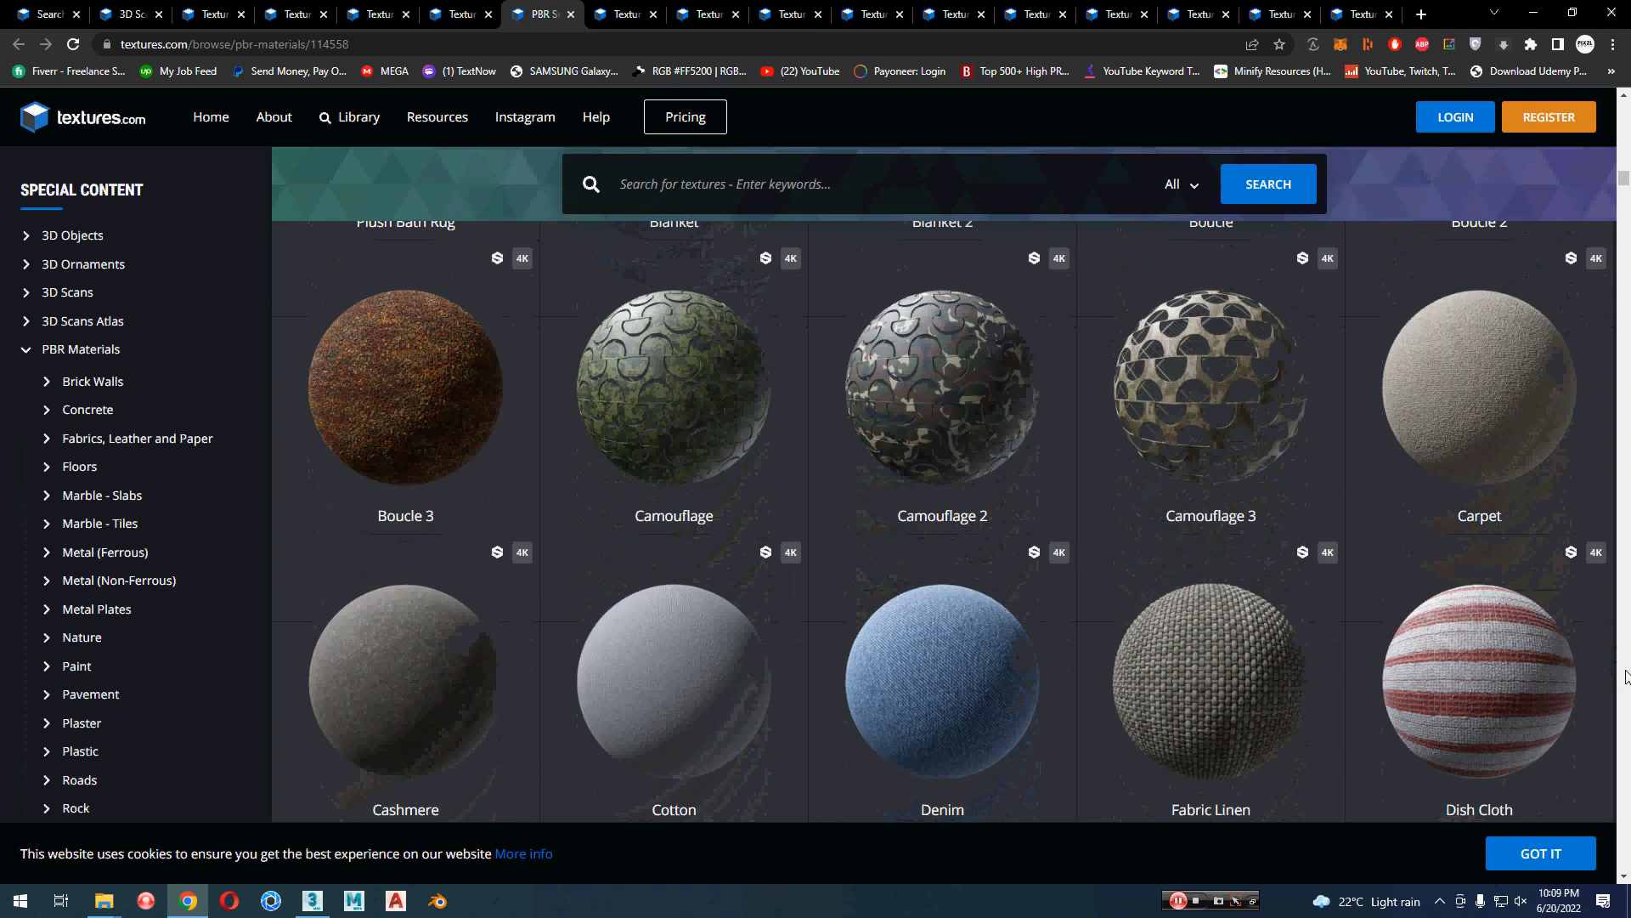
pyautogui.scroll(-5, 1626, 675)
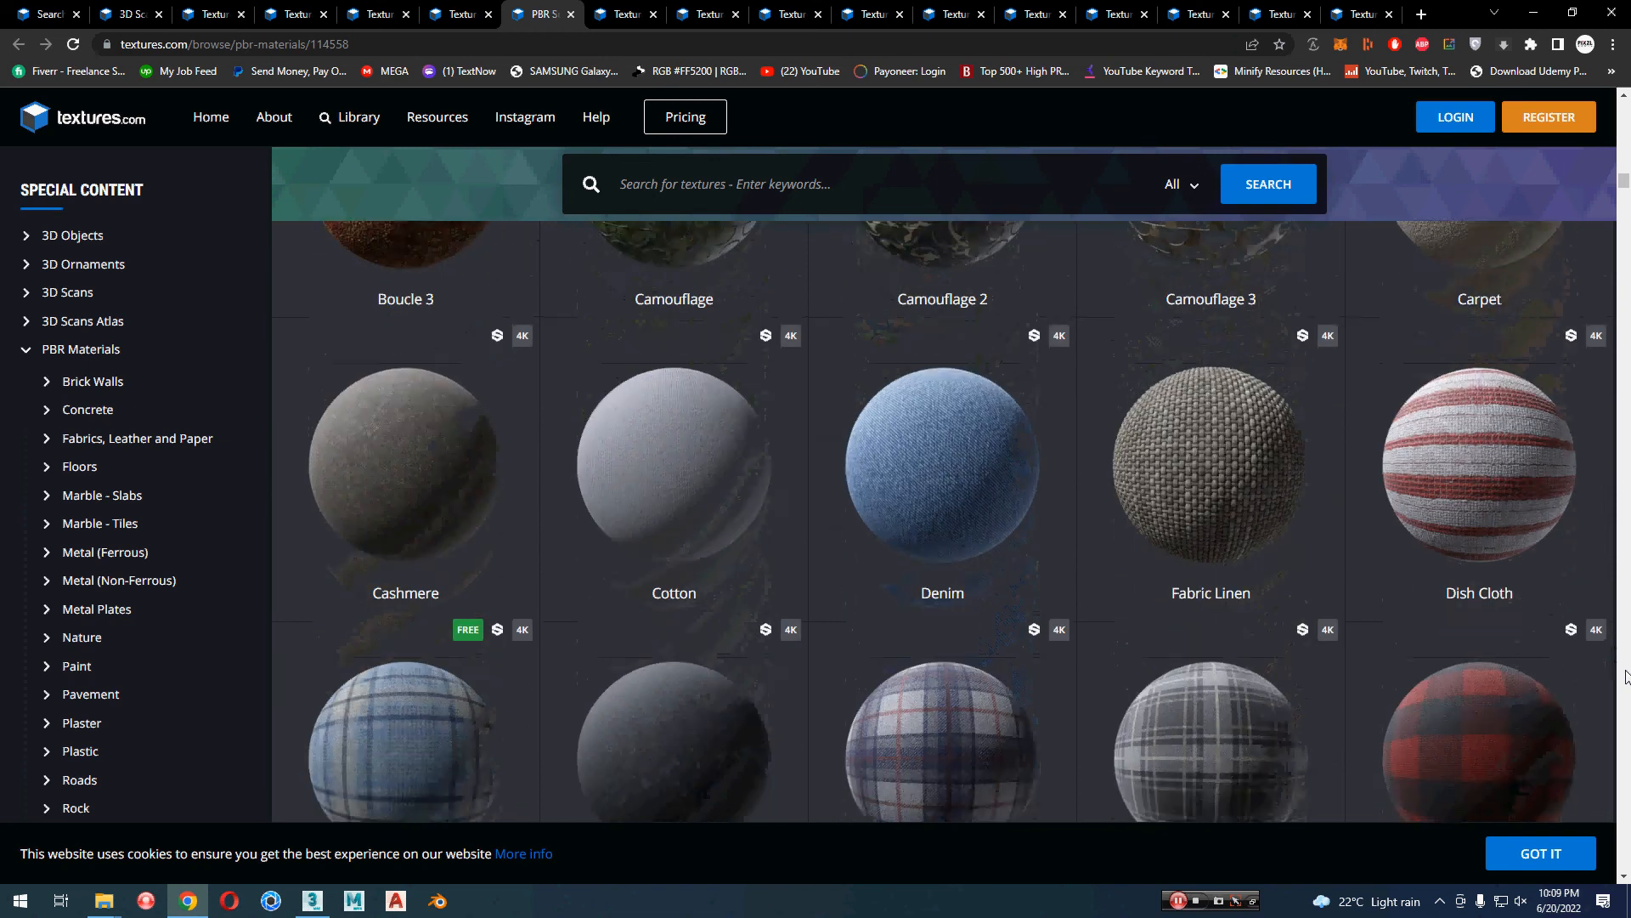
pyautogui.scroll(-1, 1625, 675)
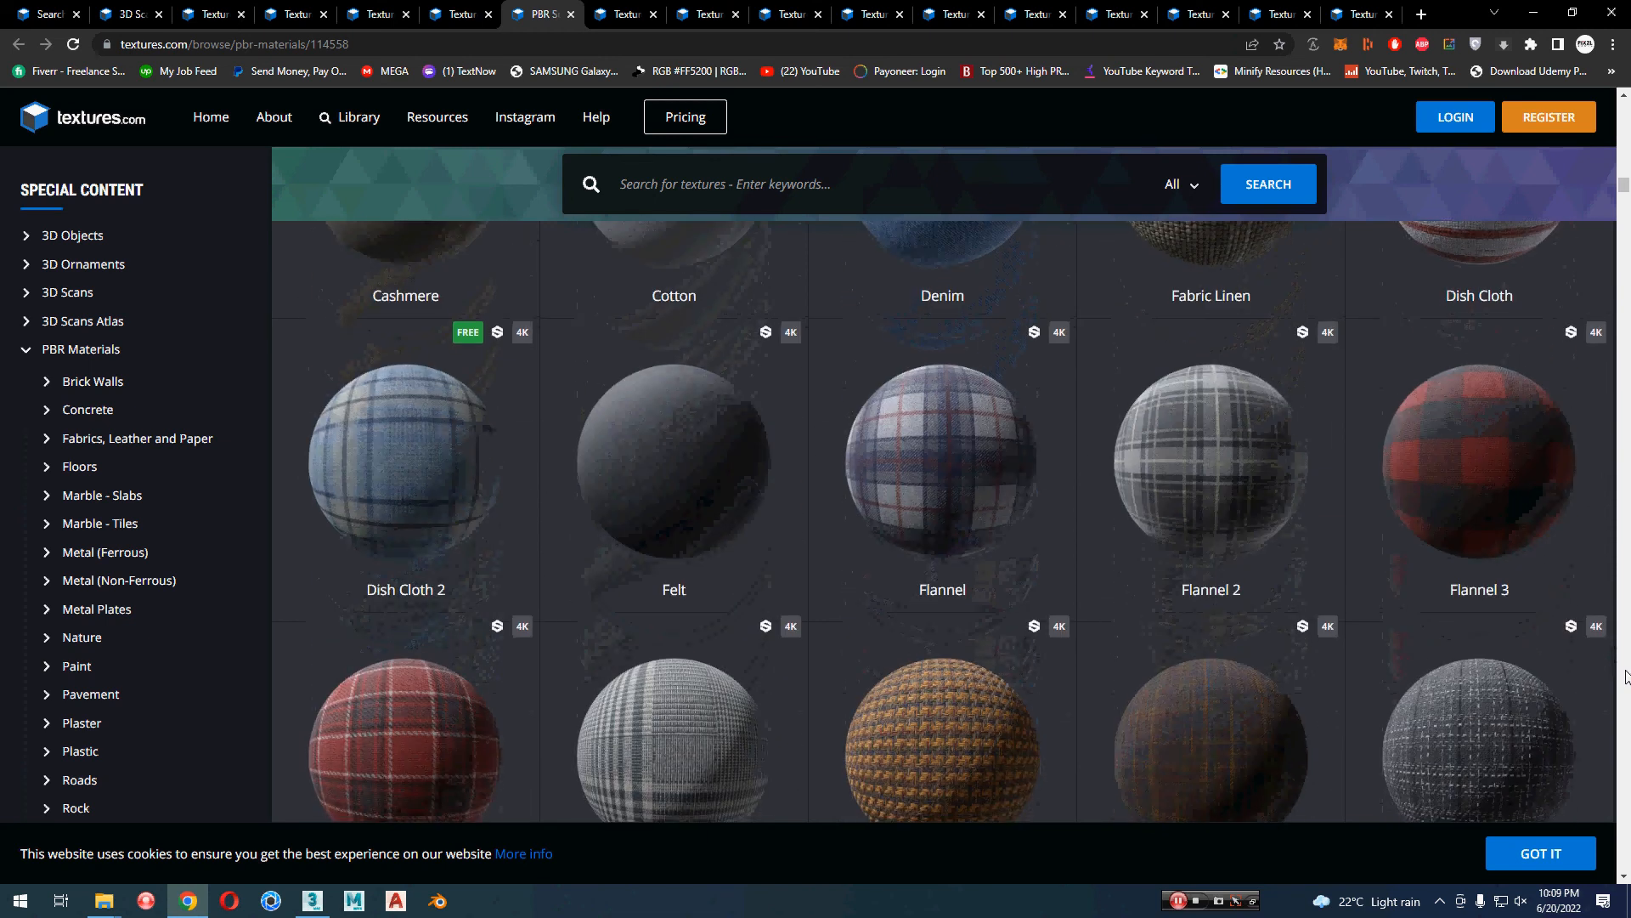
pyautogui.scroll(-7, 1626, 675)
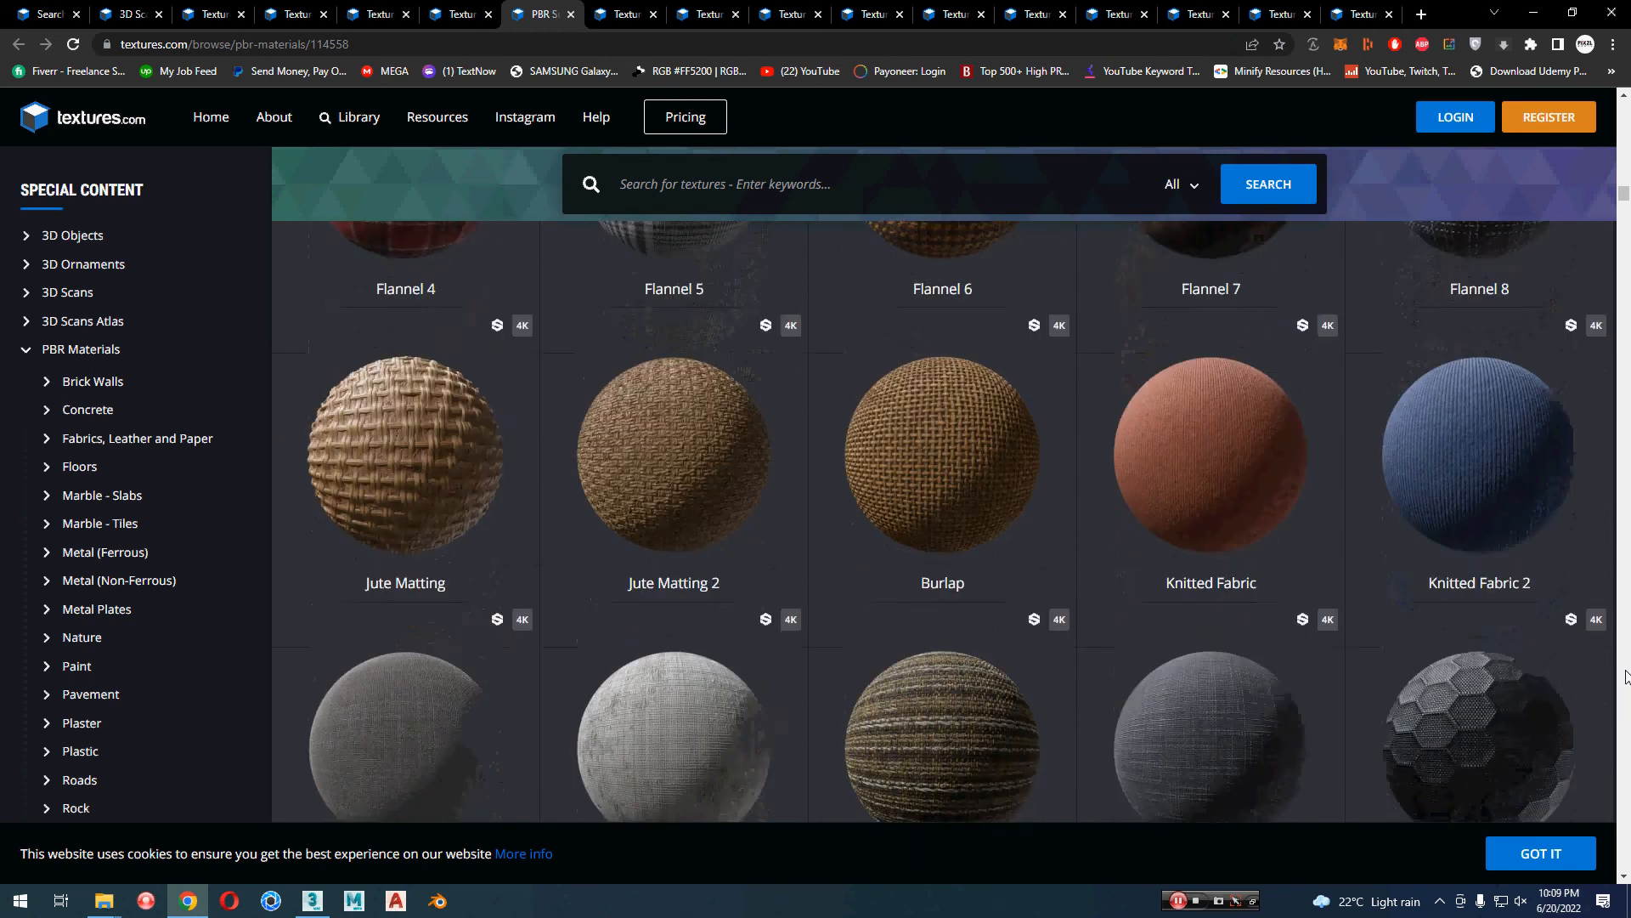
pyautogui.scroll(-4, 1625, 676)
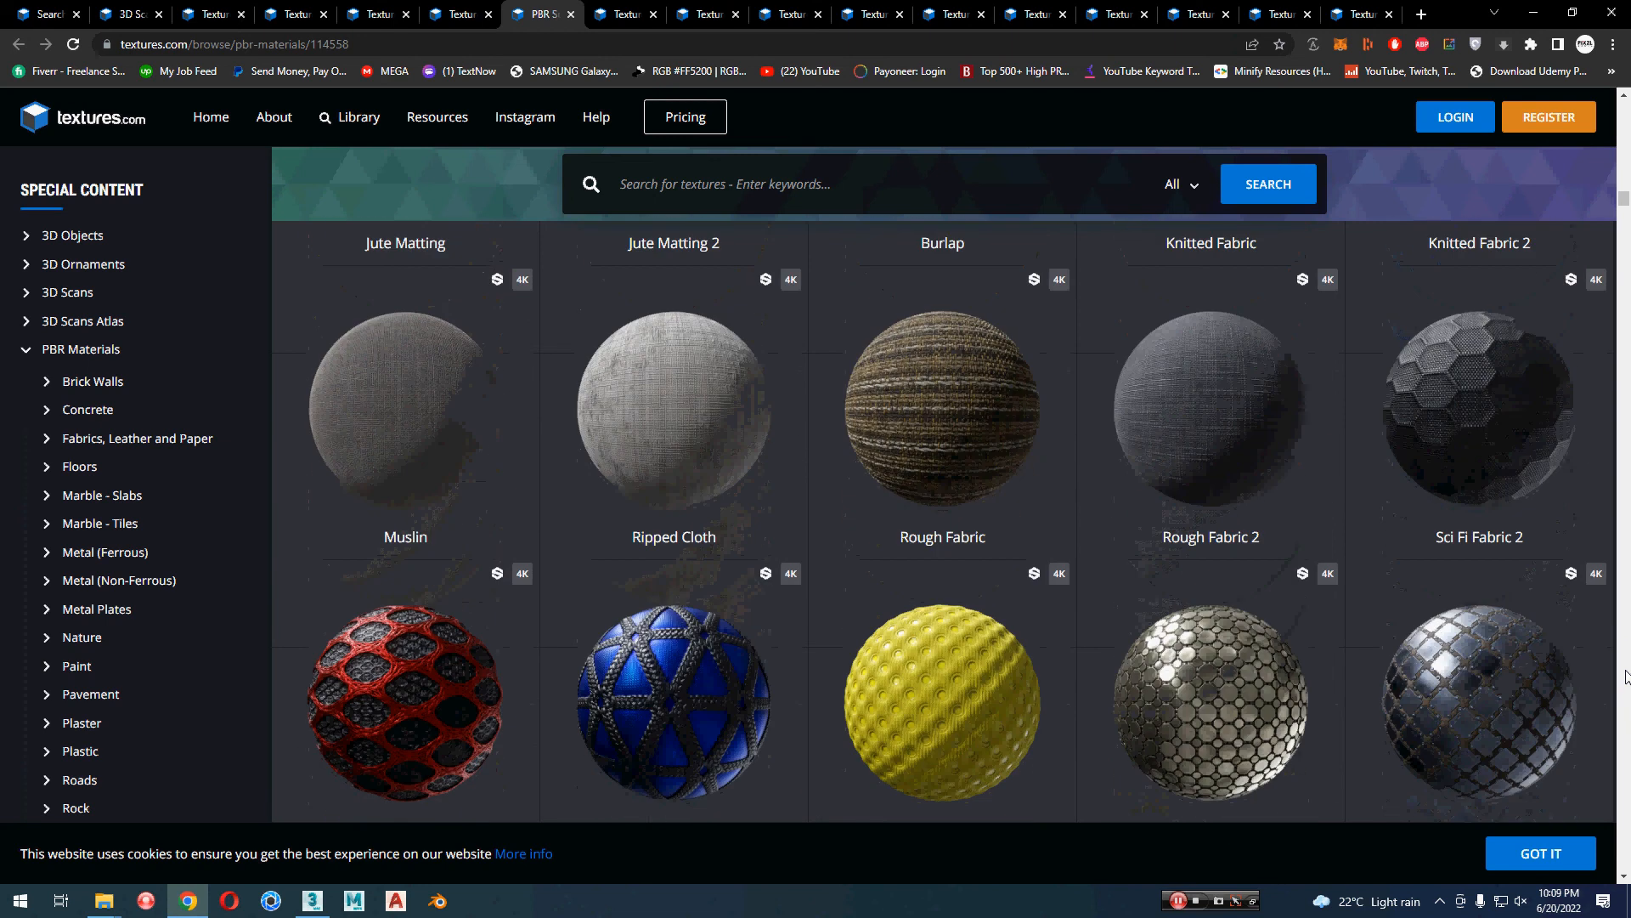
pyautogui.scroll(-3, 1625, 669)
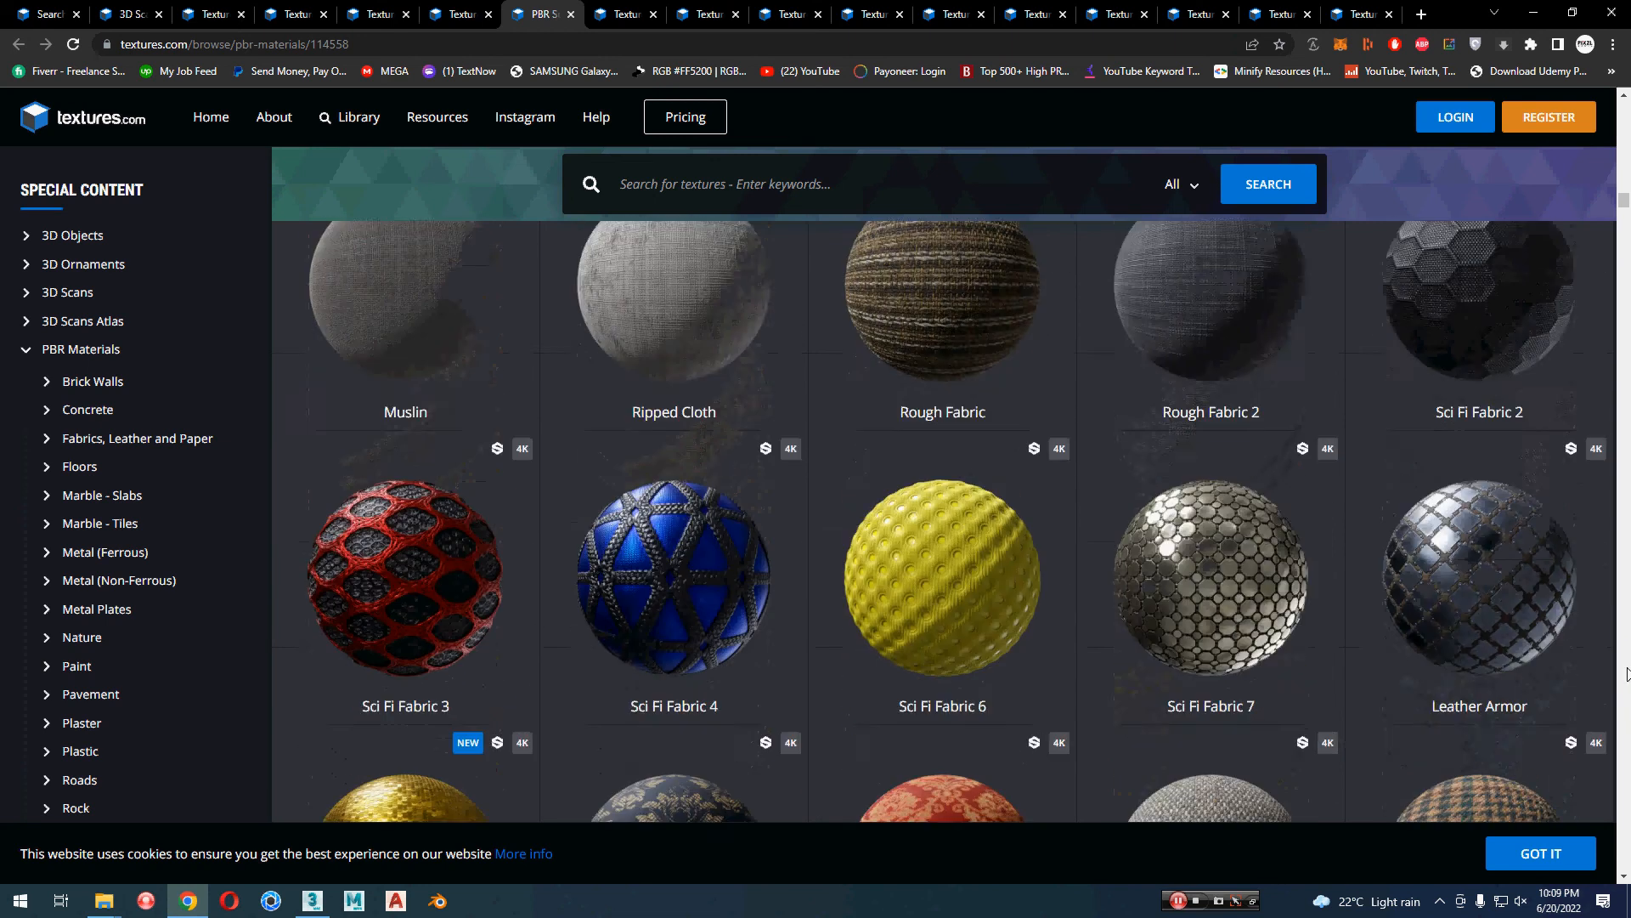
pyautogui.scroll(-4, 1625, 674)
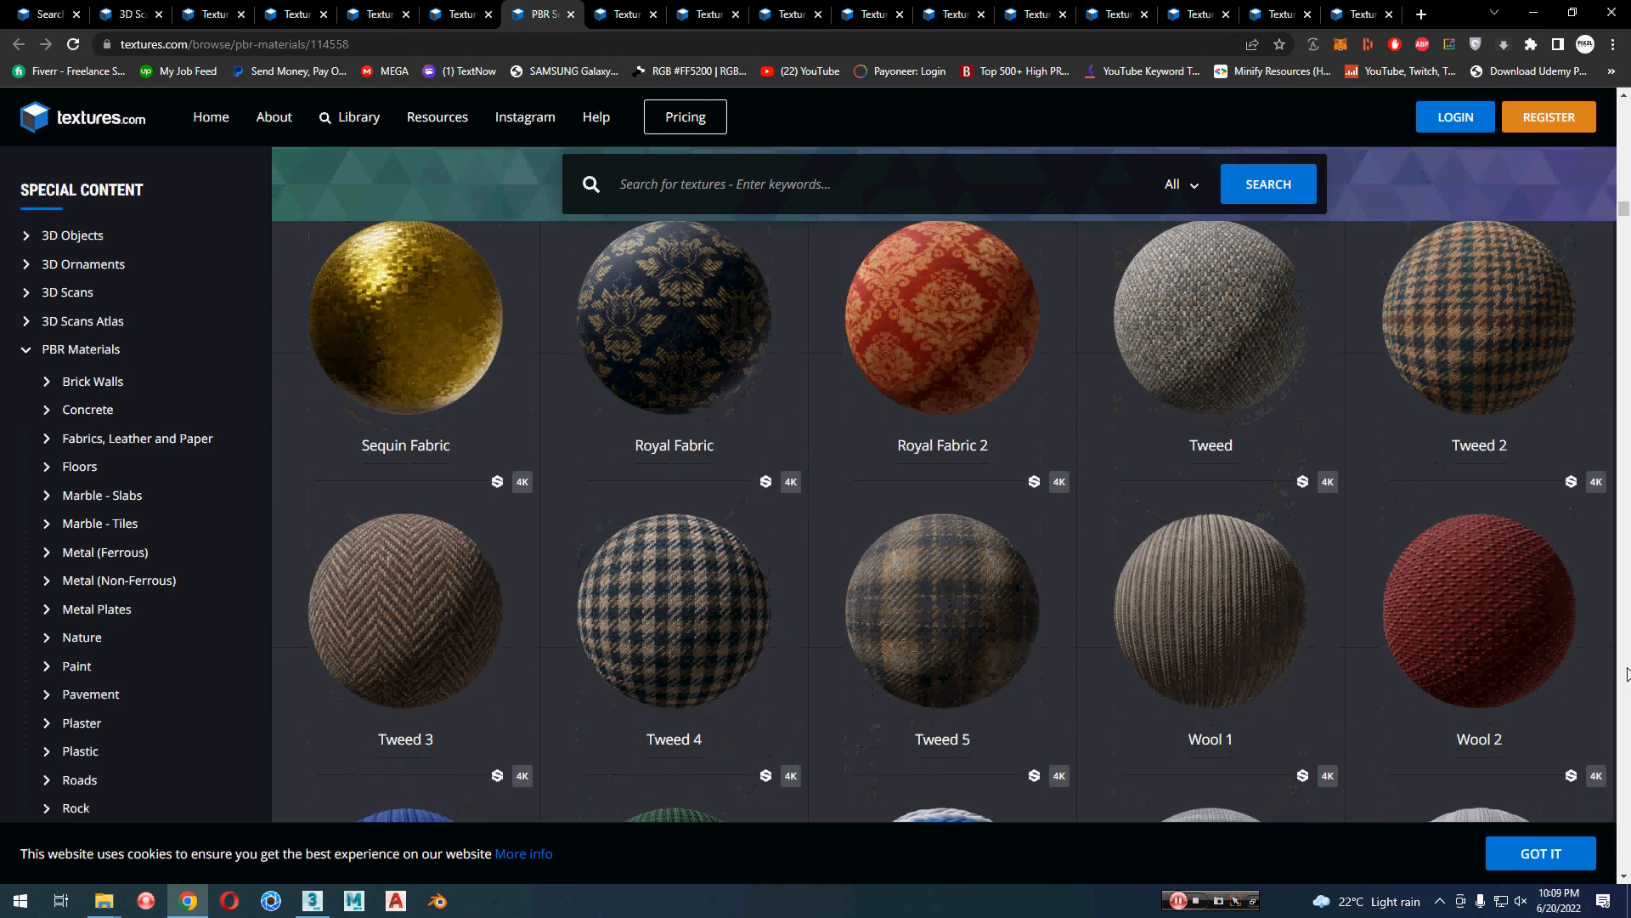
pyautogui.scroll(-3, 1625, 673)
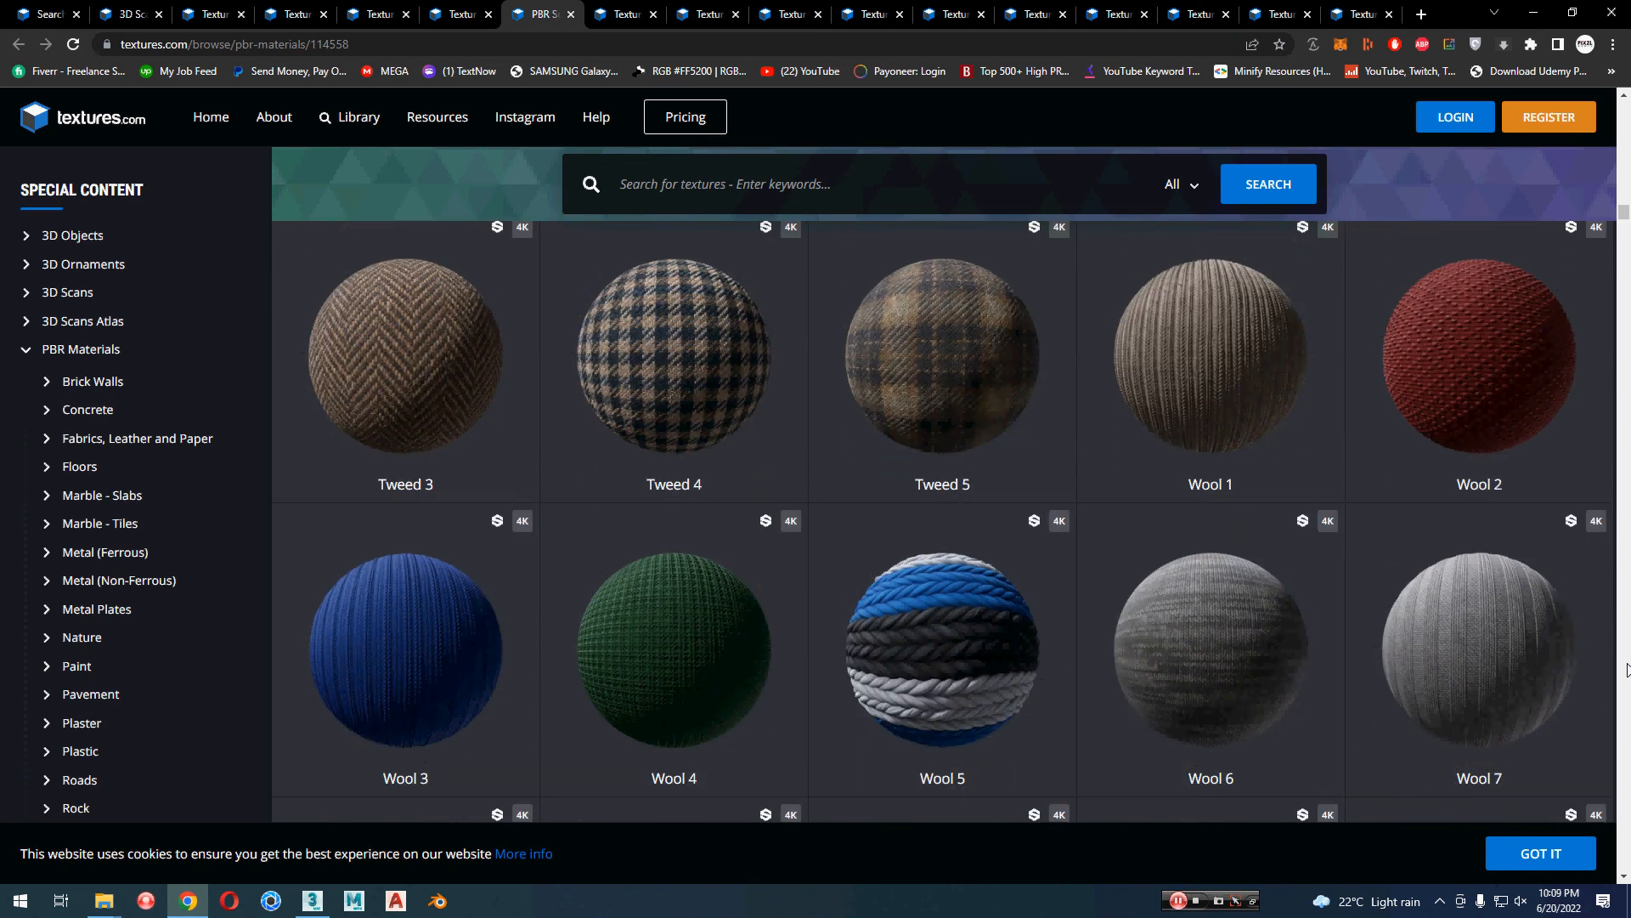
pyautogui.scroll(-4, 1625, 674)
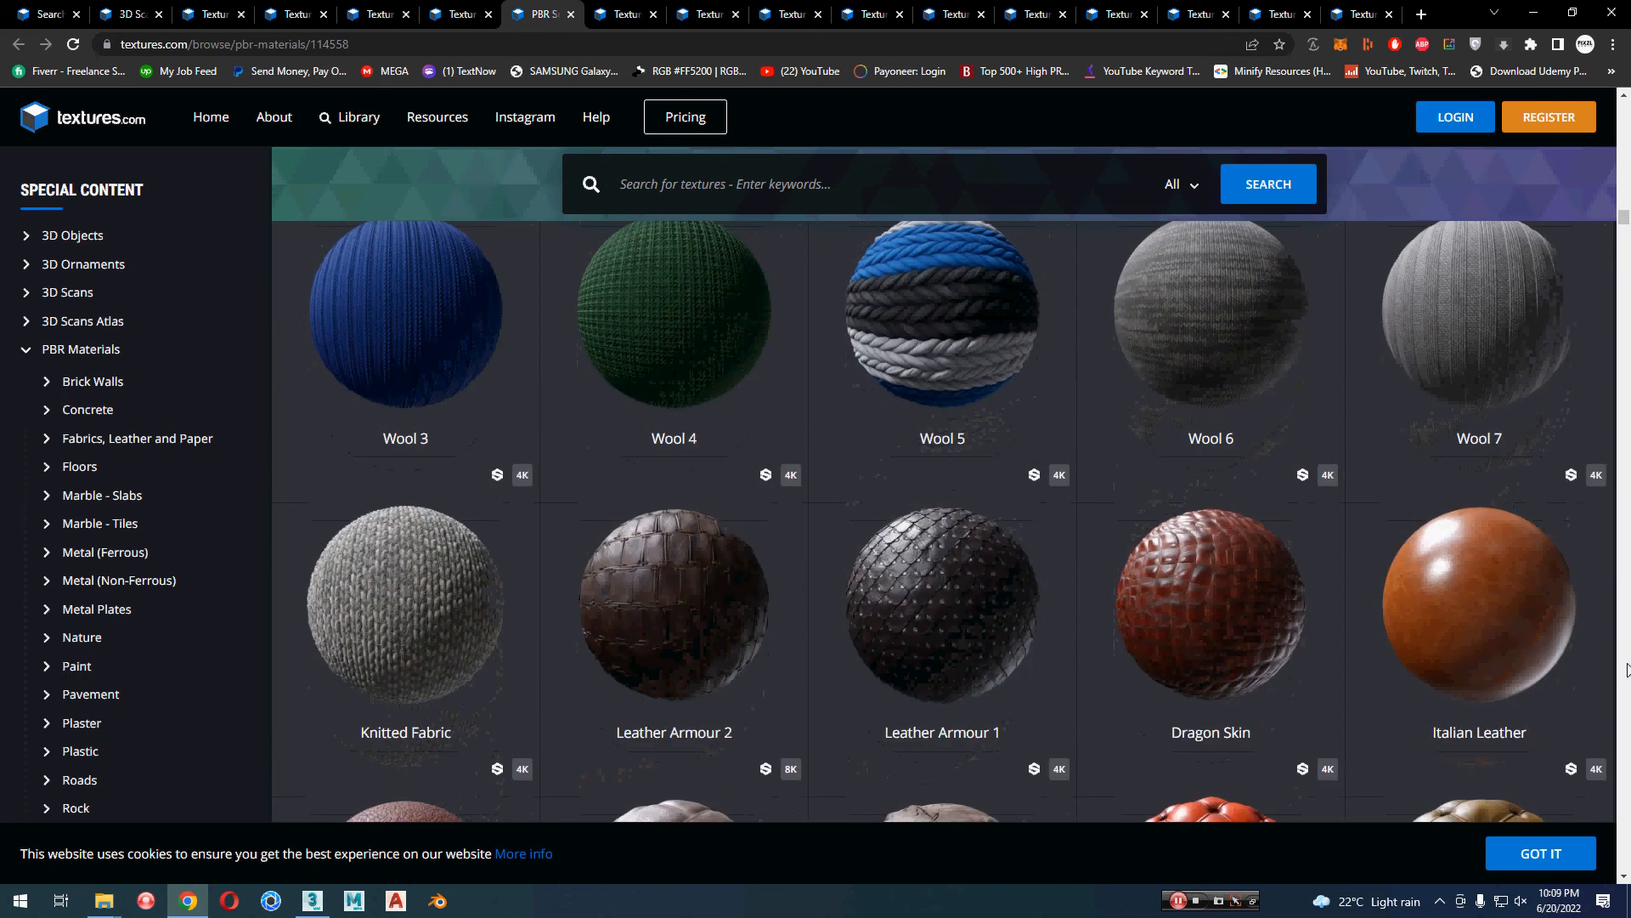
pyautogui.scroll(-2, 1625, 670)
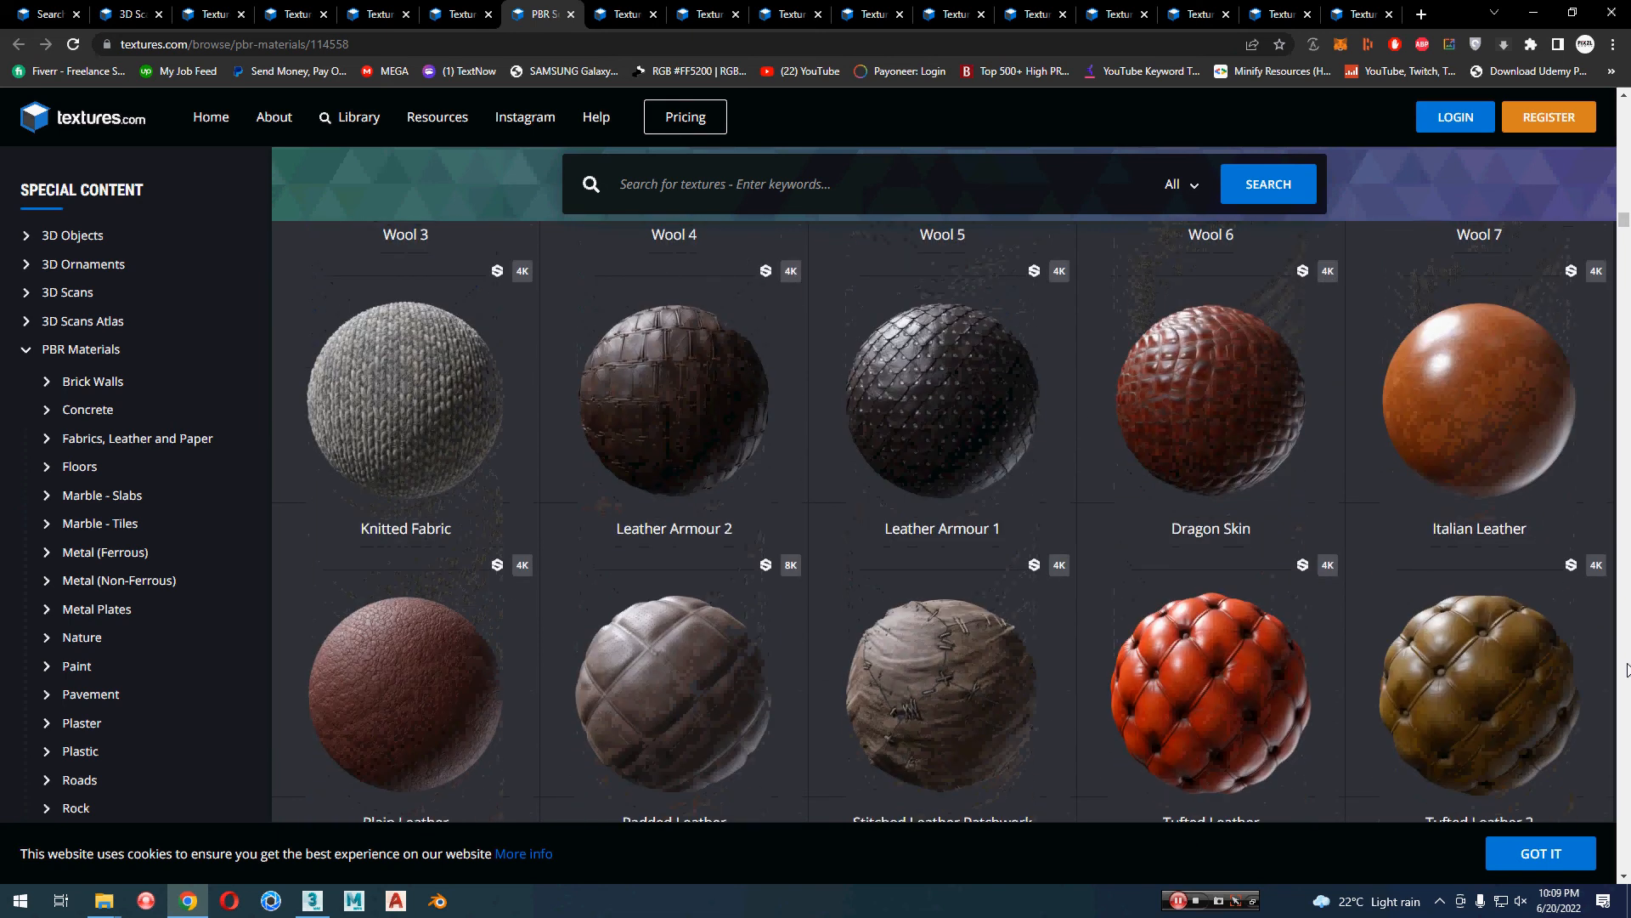
pyautogui.scroll(-3, 1626, 670)
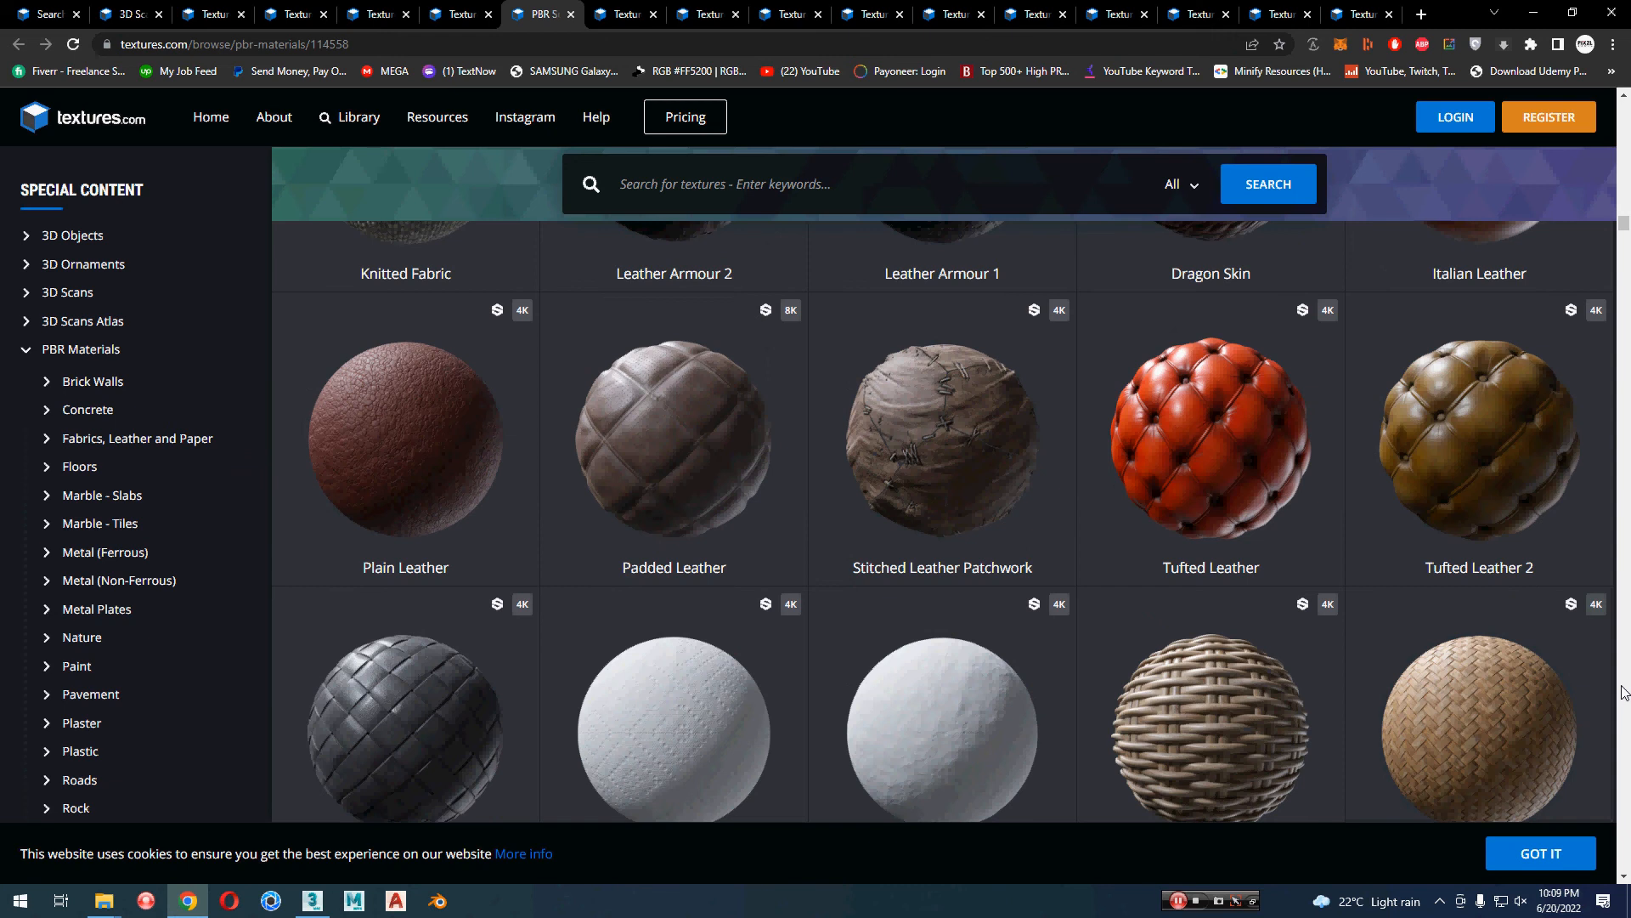
pyautogui.scroll(-2, 1625, 691)
pyautogui.scroll(-9, 1625, 691)
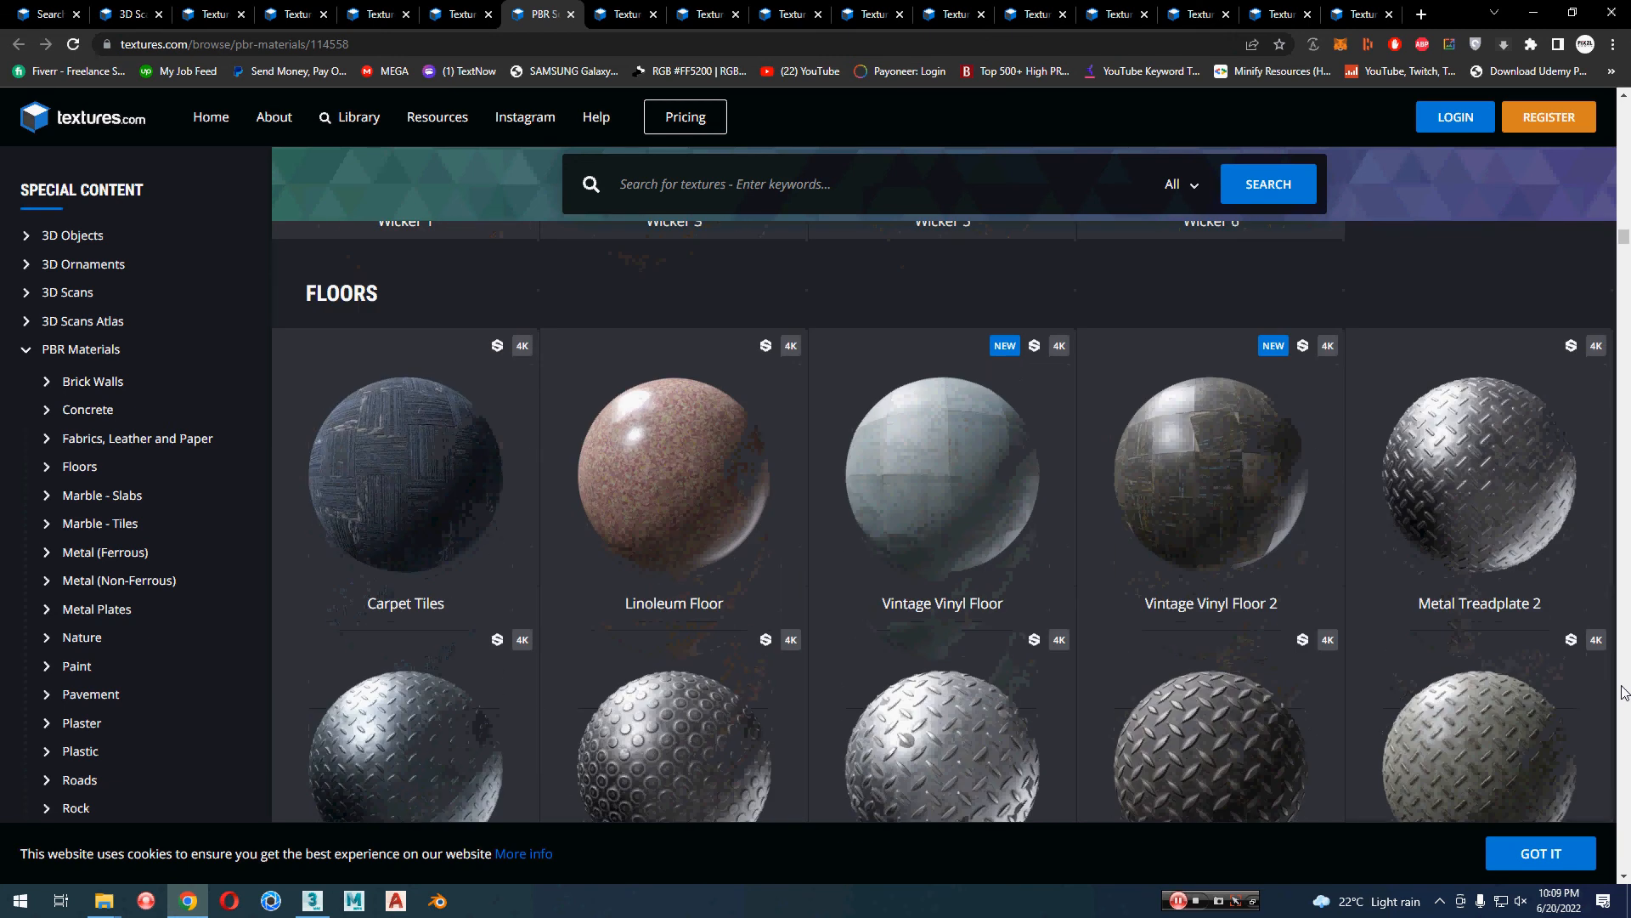
# Step: Examine the Floors materials, including the treadplate and composite decking ones, and continue into the Marble - Slabs section
pyautogui.scroll(-2, 1625, 691)
pyautogui.scroll(3, 1625, 690)
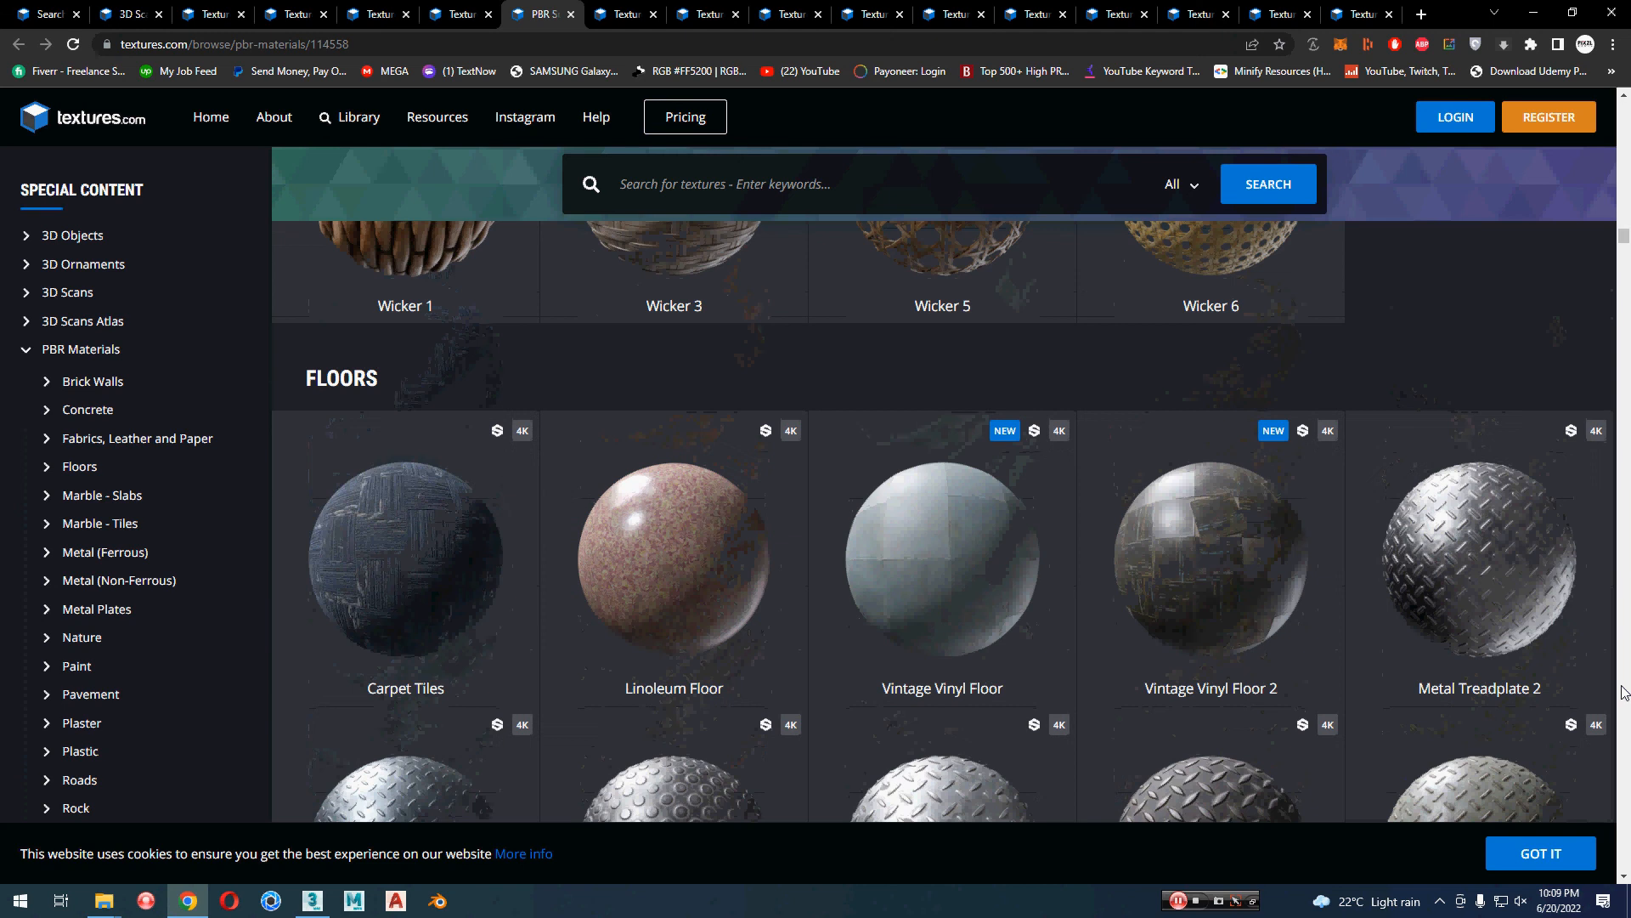
pyautogui.scroll(-1, 1625, 690)
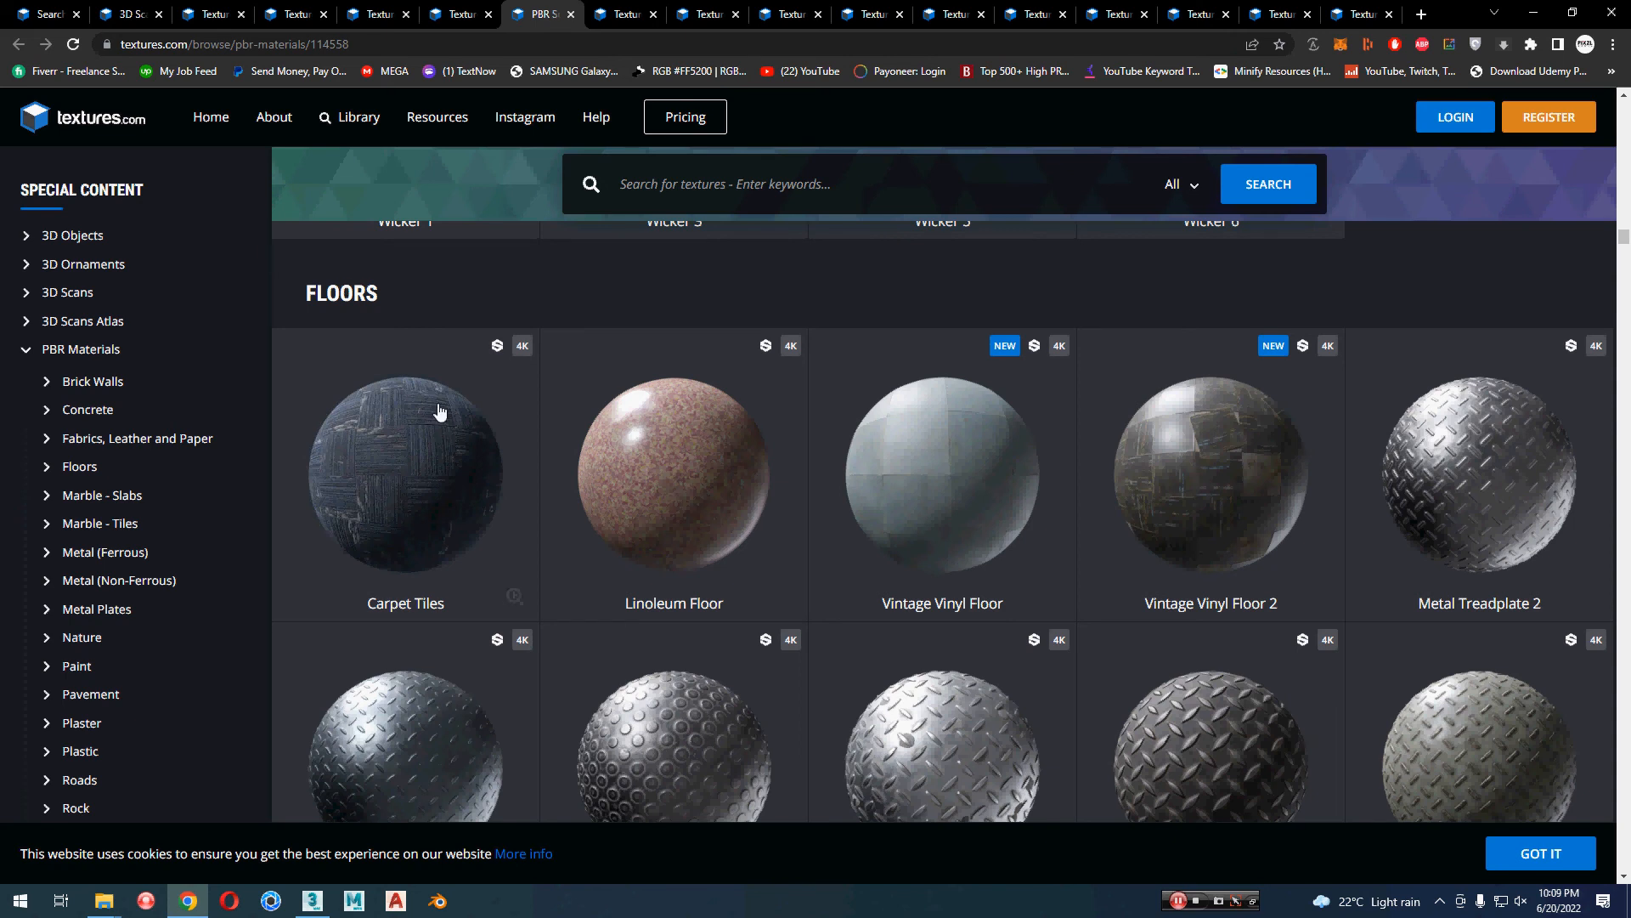
pyautogui.scroll(-2, 390, 459)
pyautogui.scroll(-3, 274, 607)
pyautogui.scroll(-8, 274, 607)
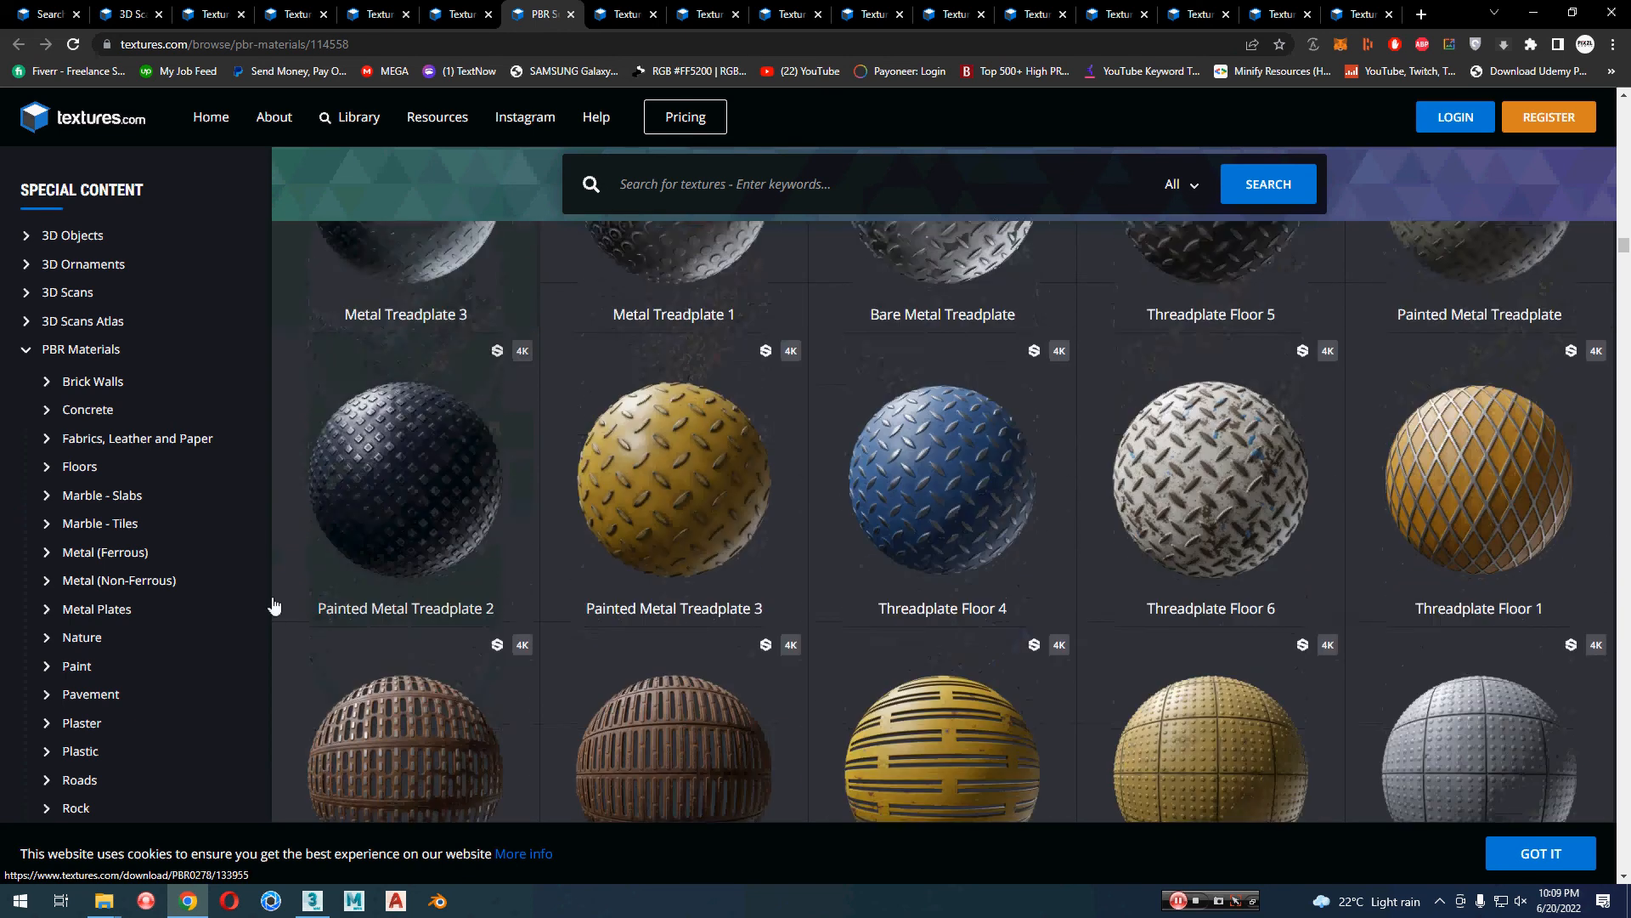
pyautogui.scroll(-7, 273, 606)
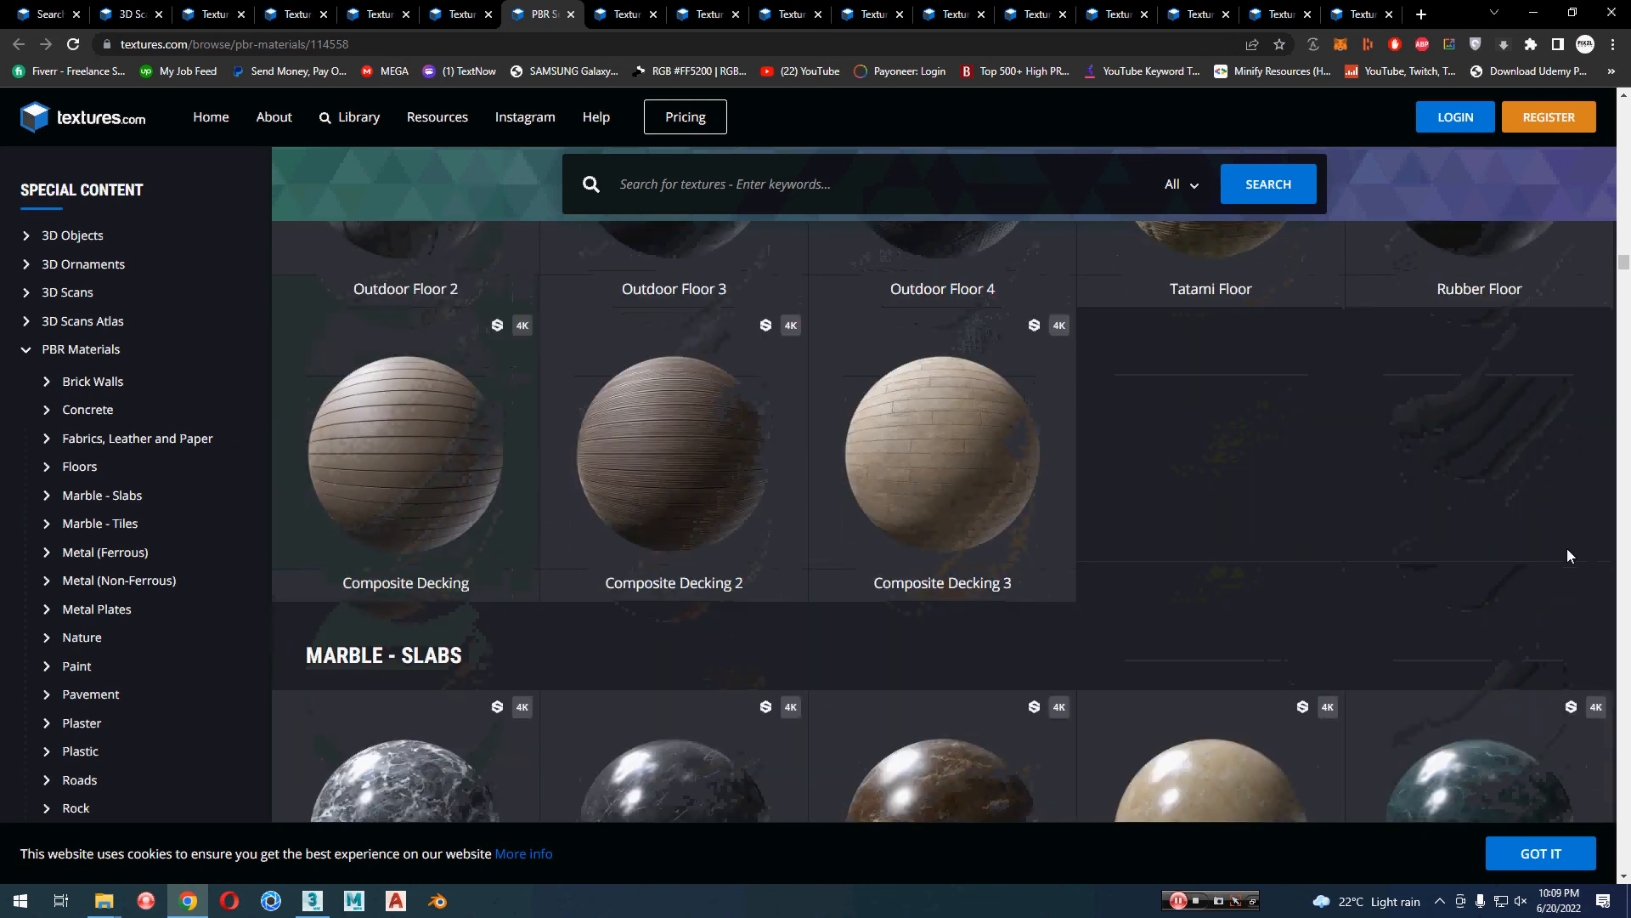
pyautogui.scroll(-4, 1629, 552)
pyautogui.scroll(-3, 1629, 524)
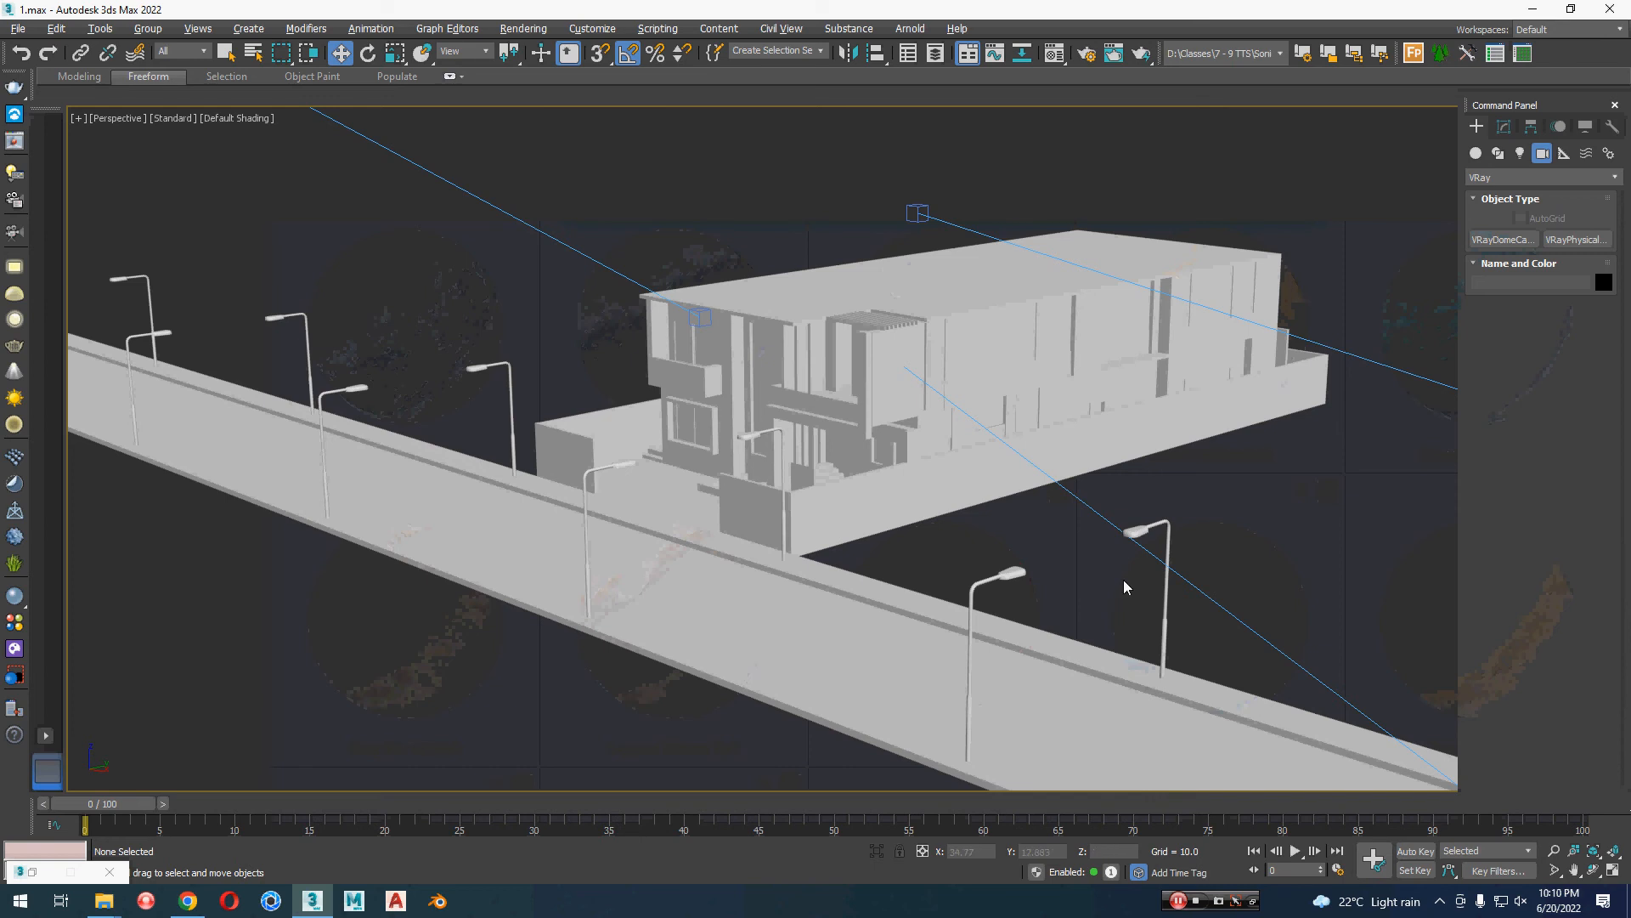
# Step: Select the house group and view its front closely, then return to the browser and open Black Marble Slab 2 in a new tab
pyautogui.click(706, 489)
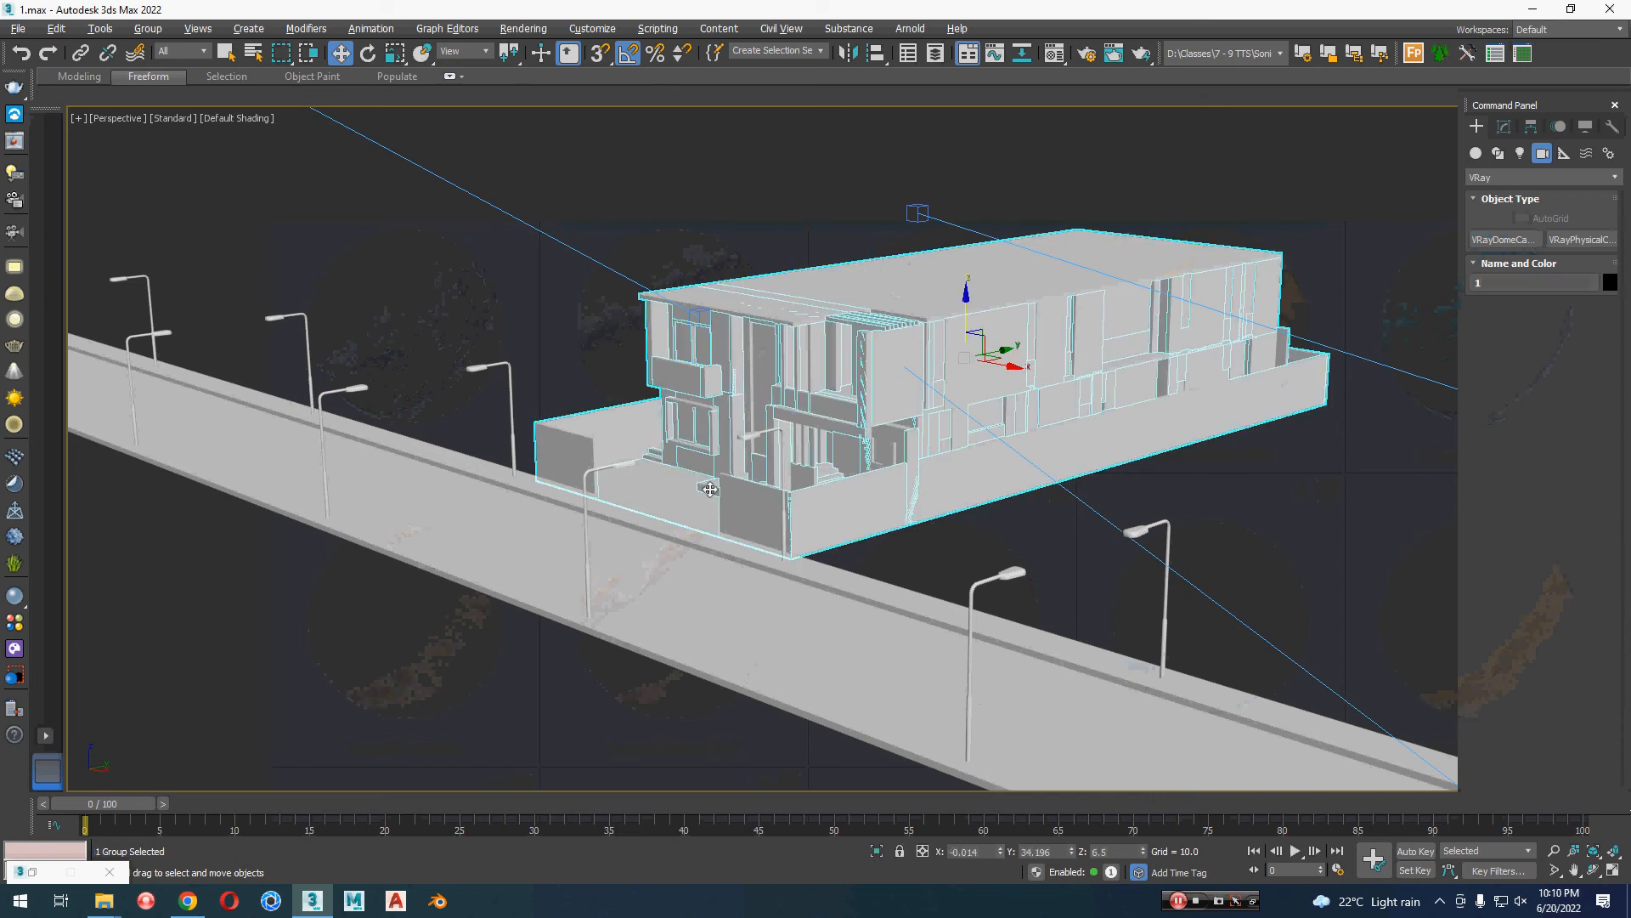
pyautogui.keyDown('alt'); pyautogui.moveTo(794, 531); pyautogui.dragTo(977, 593, button='middle'); pyautogui.keyUp('alt')
pyautogui.scroll(4, 983, 595)
pyautogui.scroll(2, 983, 595)
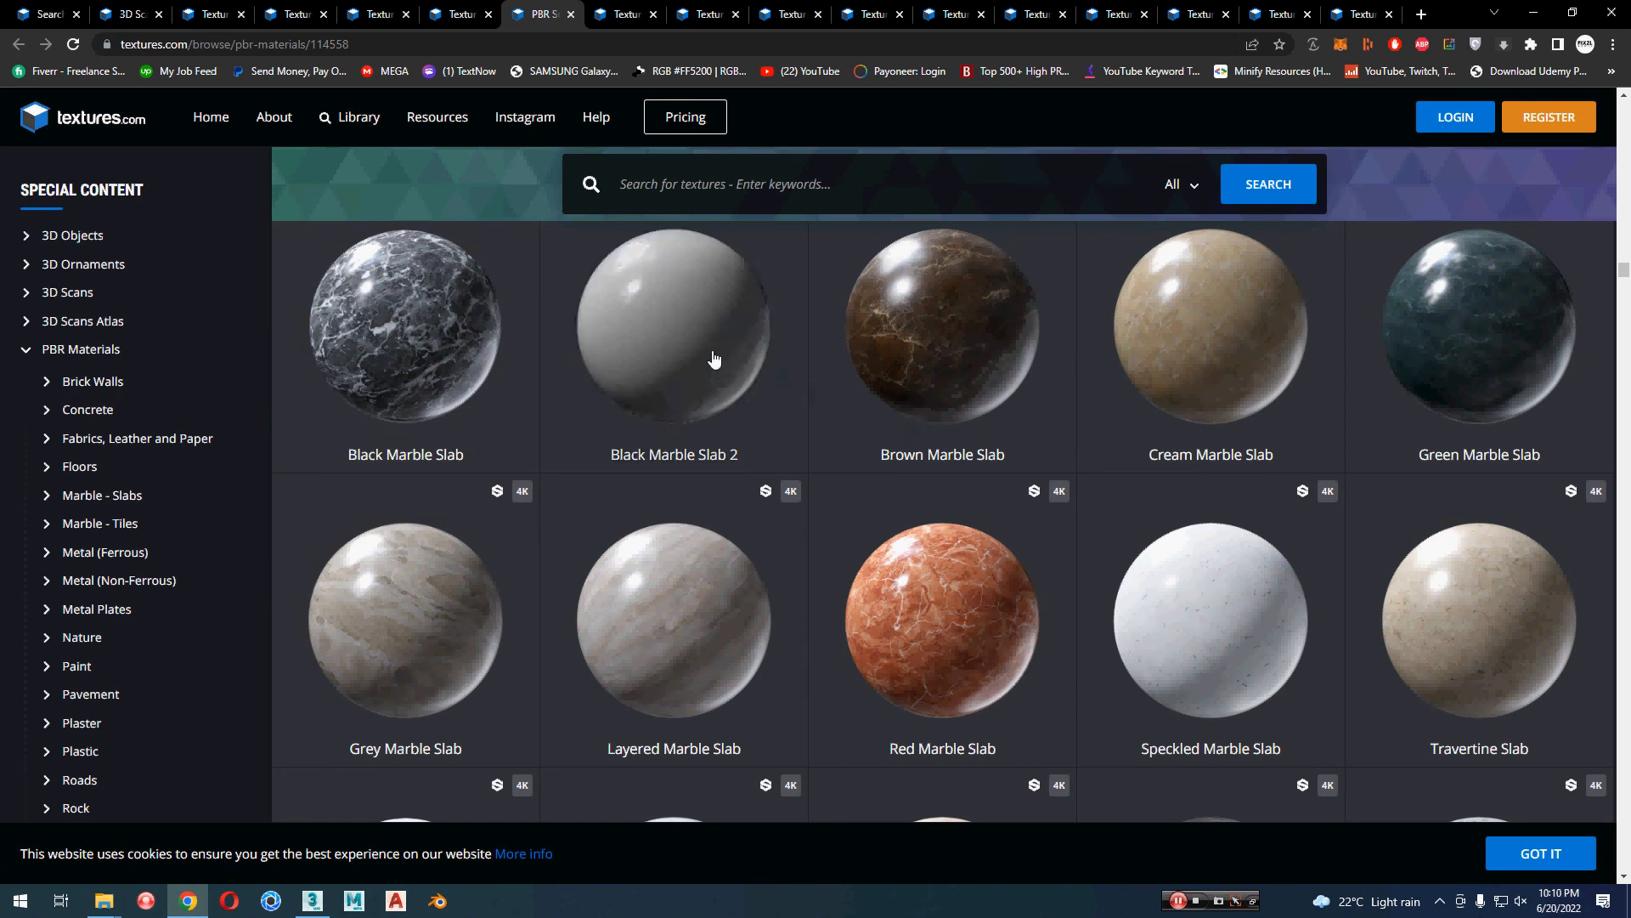
pyautogui.middleClick(621, 338)
# Step: Look through the remaining Marble - Slabs and the Marble - Tiles materials, comparing them with the house model in 3ds Max
pyautogui.scroll(-6, 1602, 513)
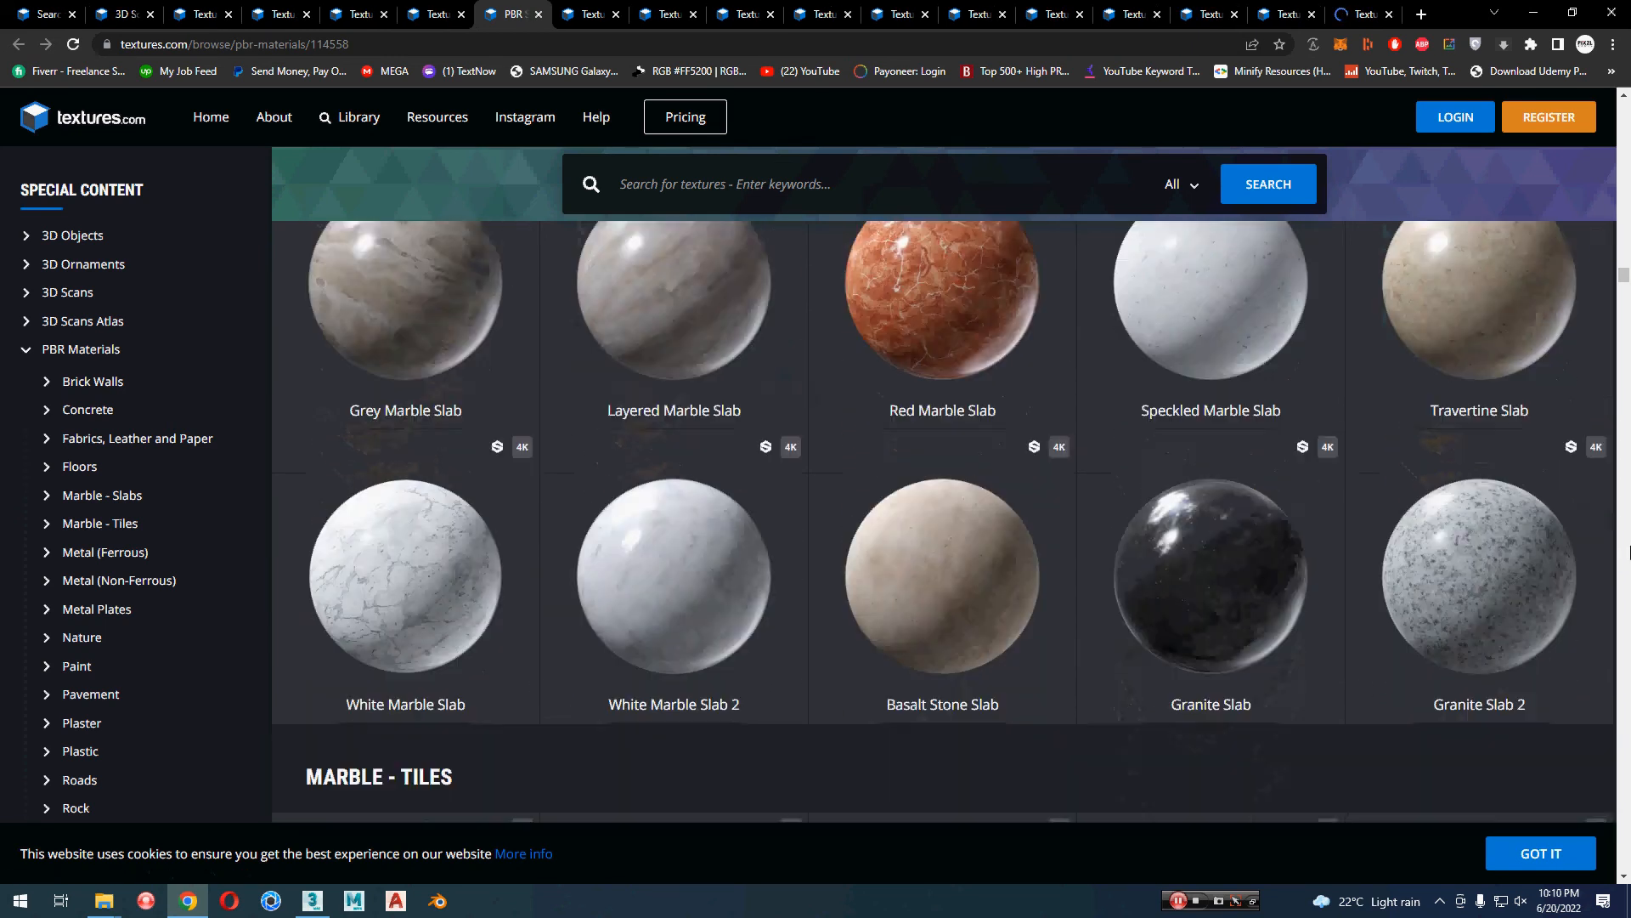
pyautogui.scroll(-2, 1628, 553)
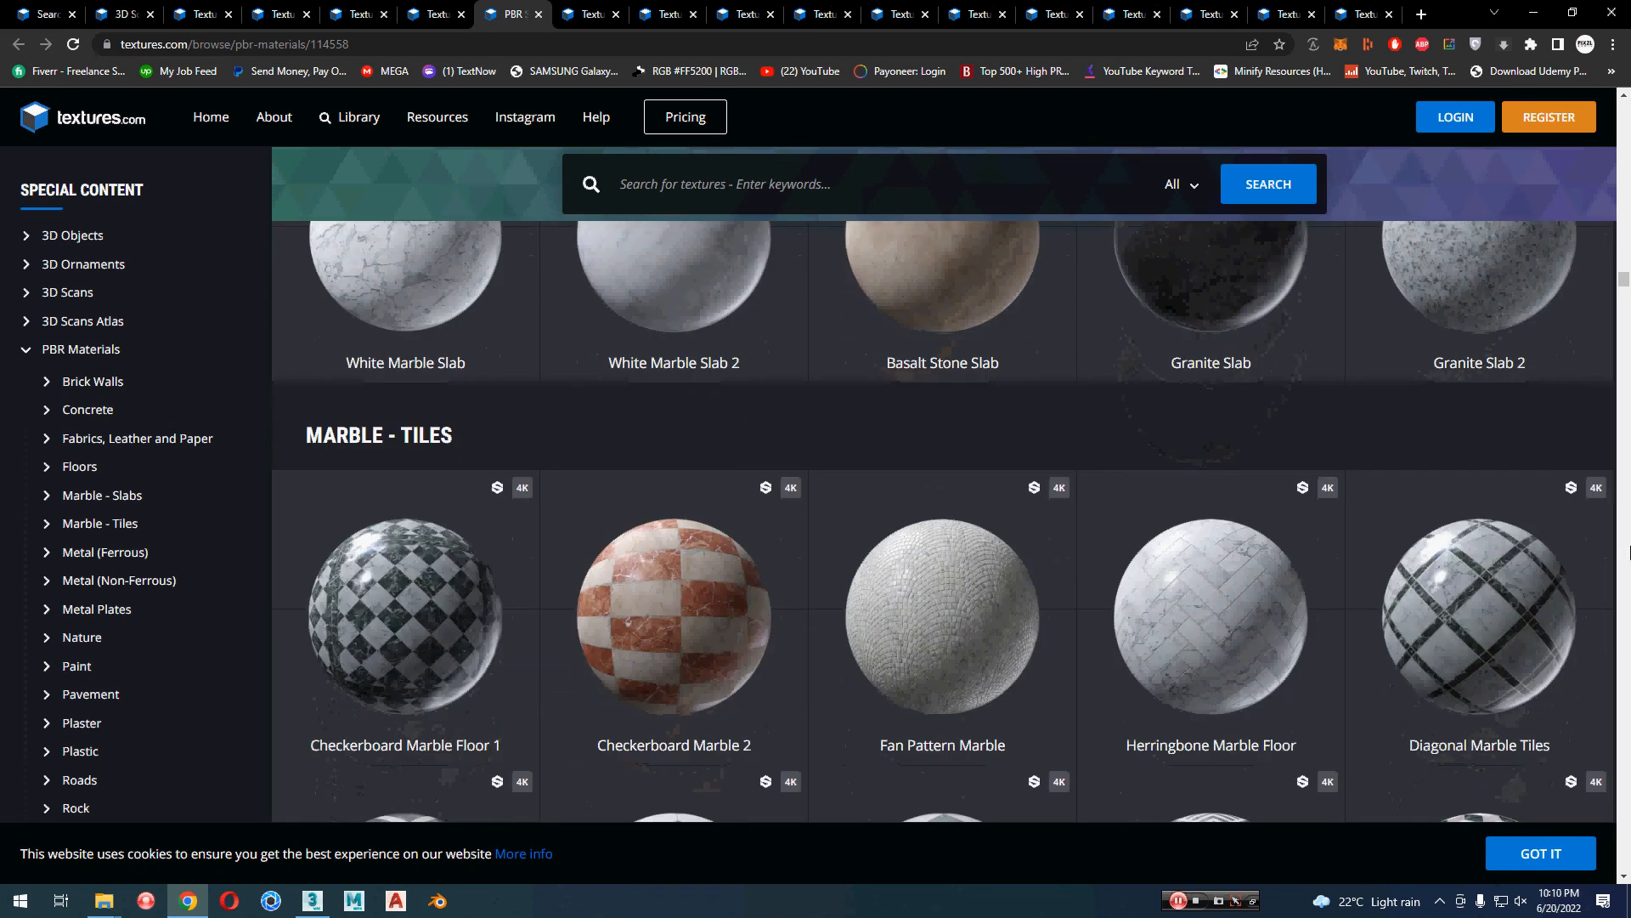
pyautogui.scroll(-3, 1628, 553)
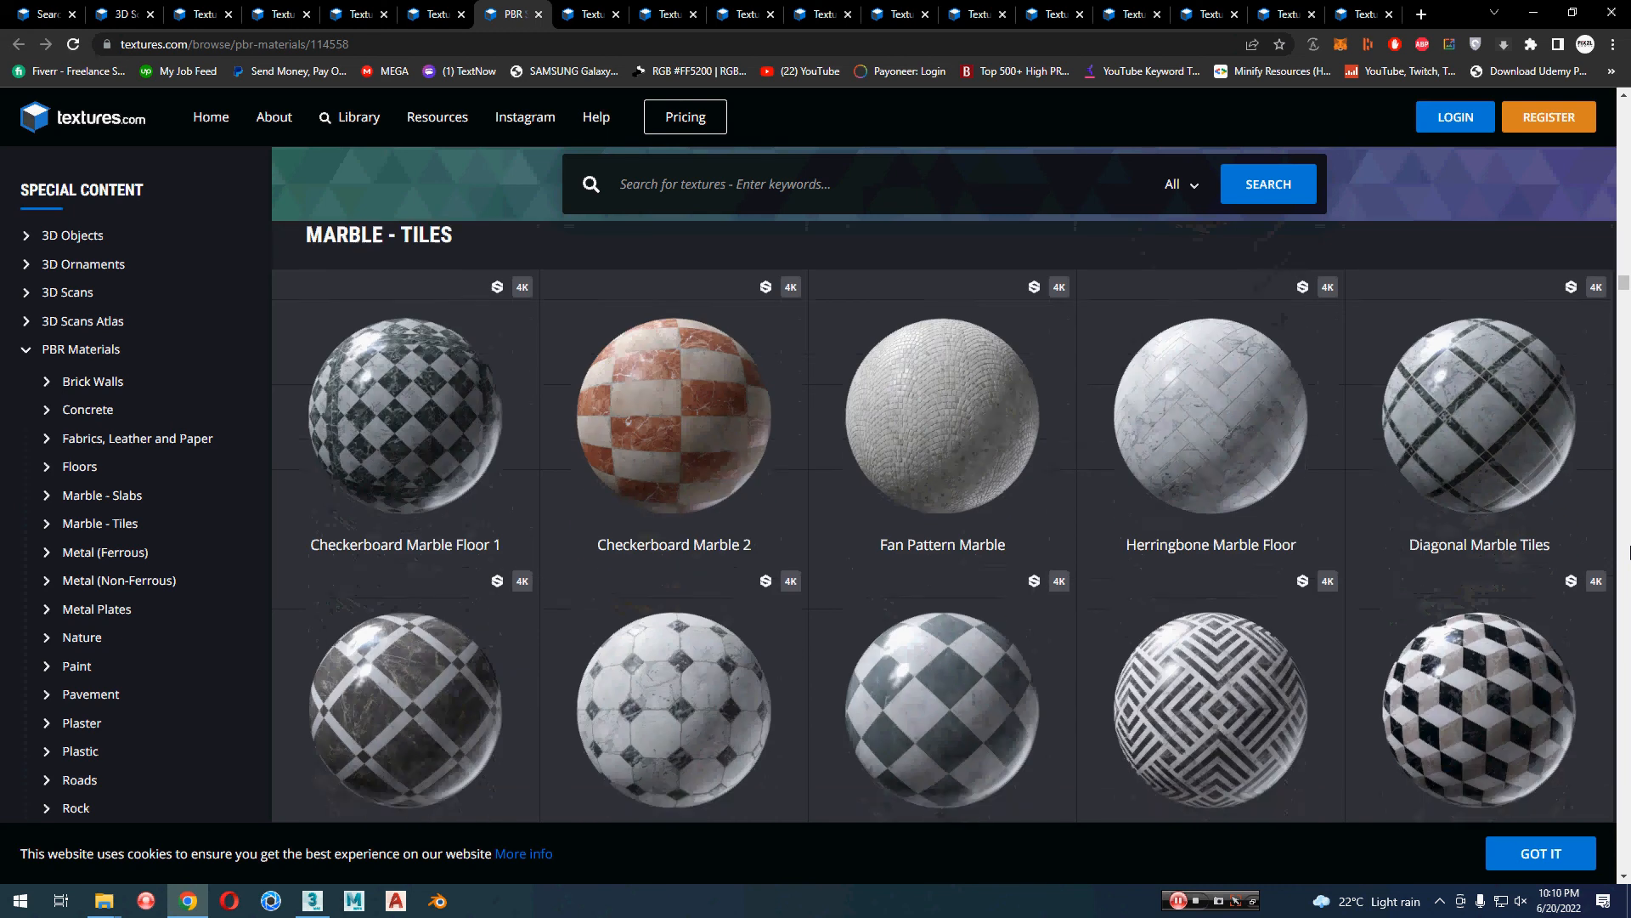
pyautogui.scroll(-1, 1628, 553)
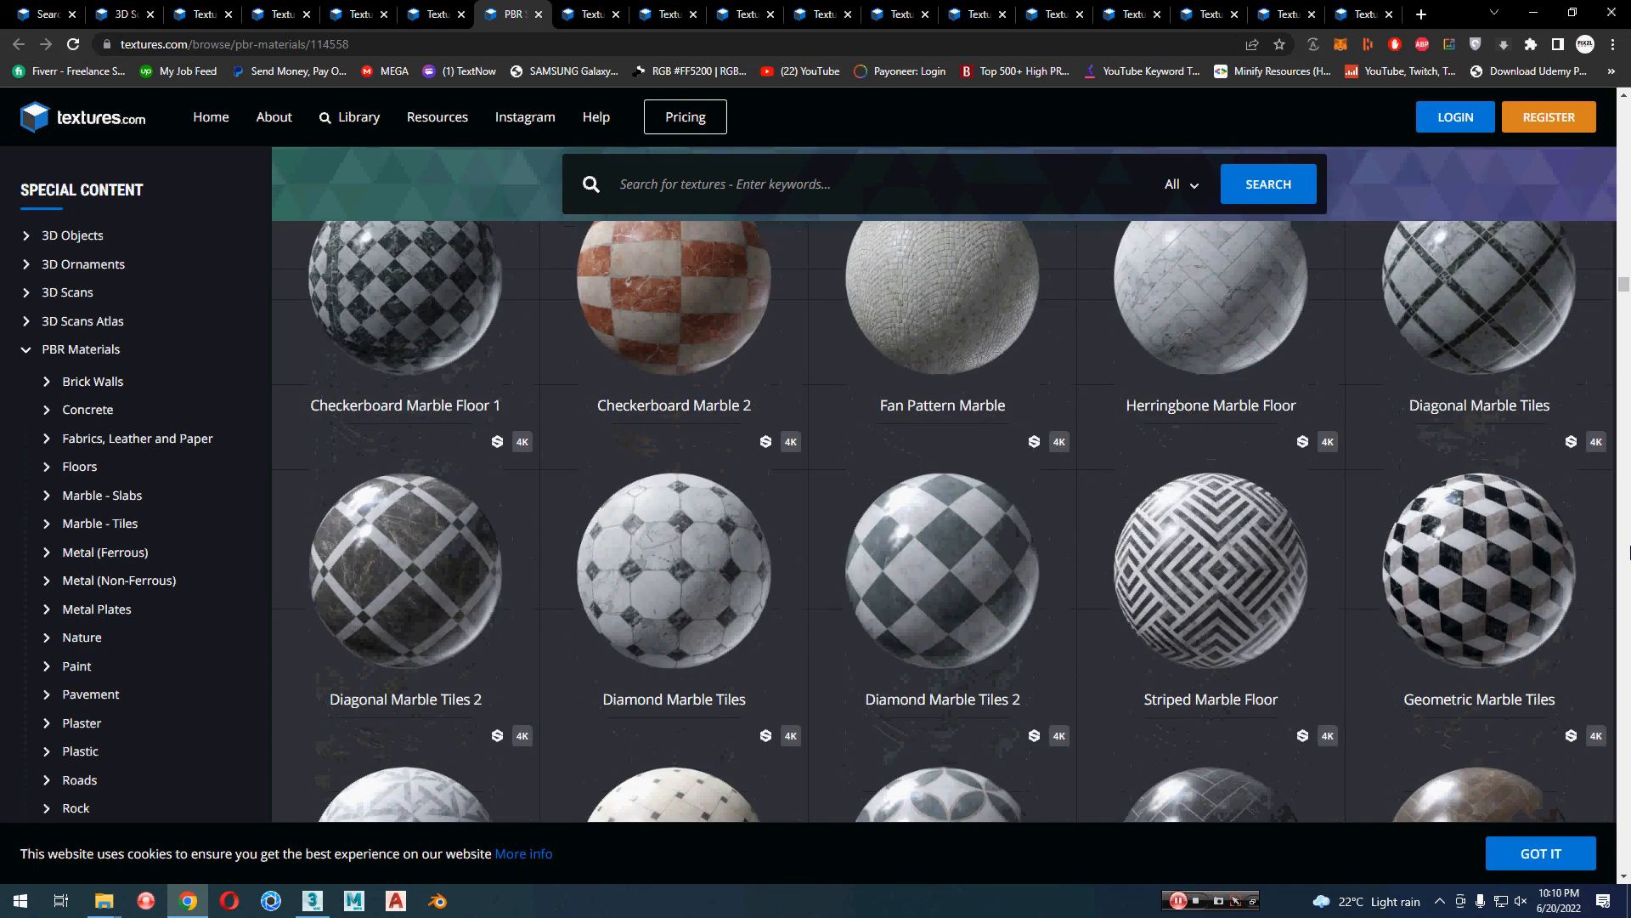
pyautogui.scroll(-7, 1629, 553)
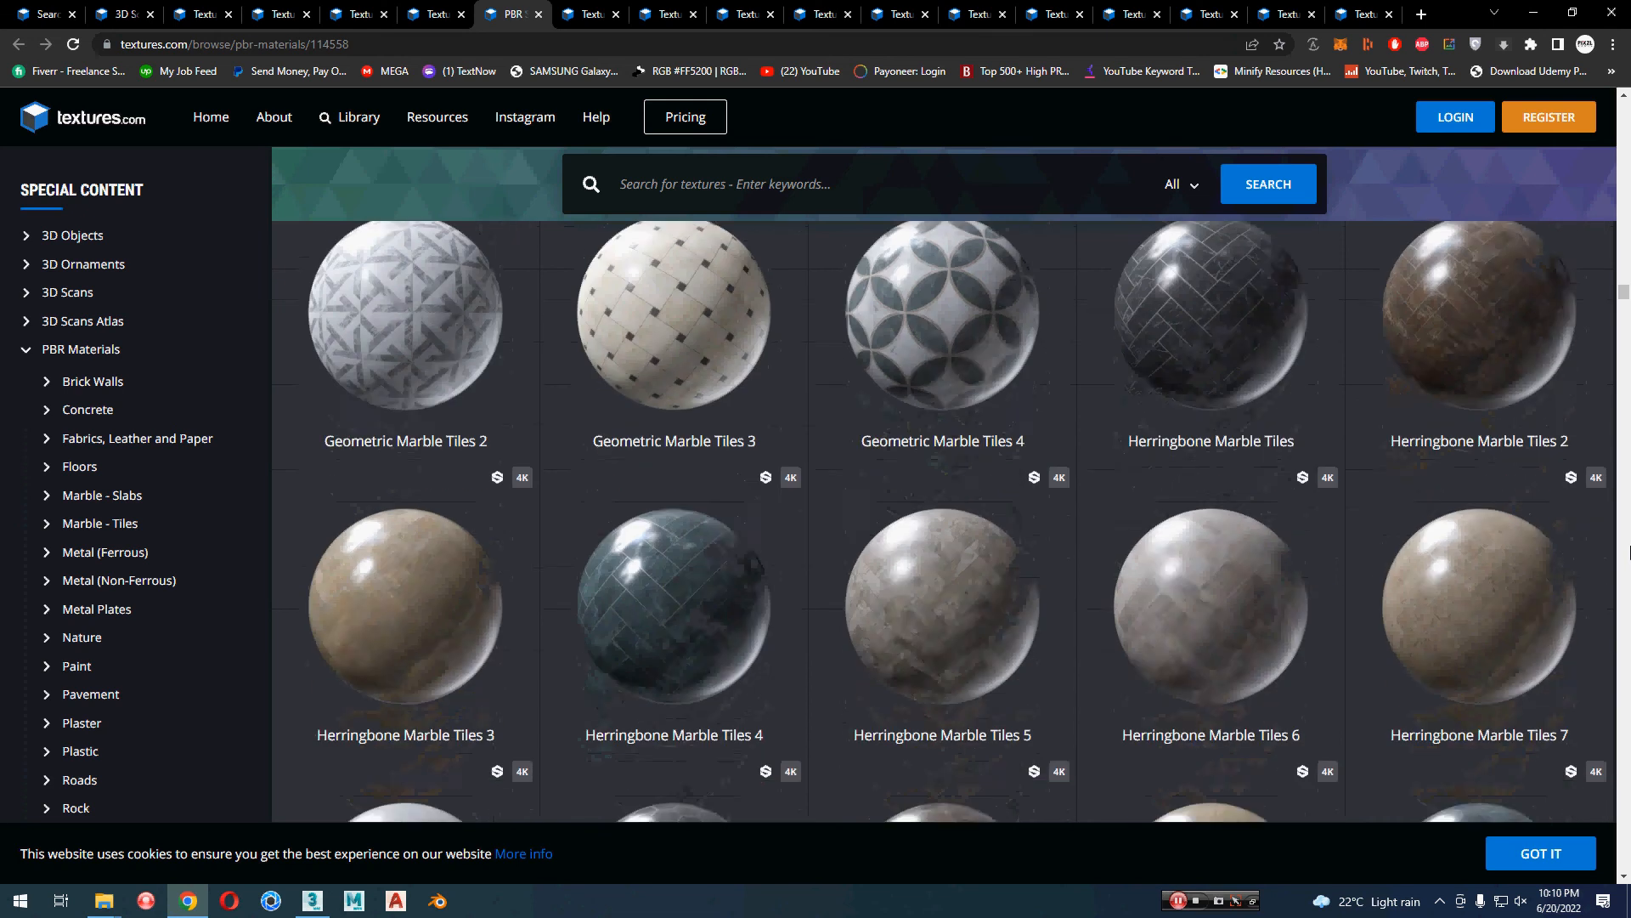
pyautogui.scroll(1, 1628, 553)
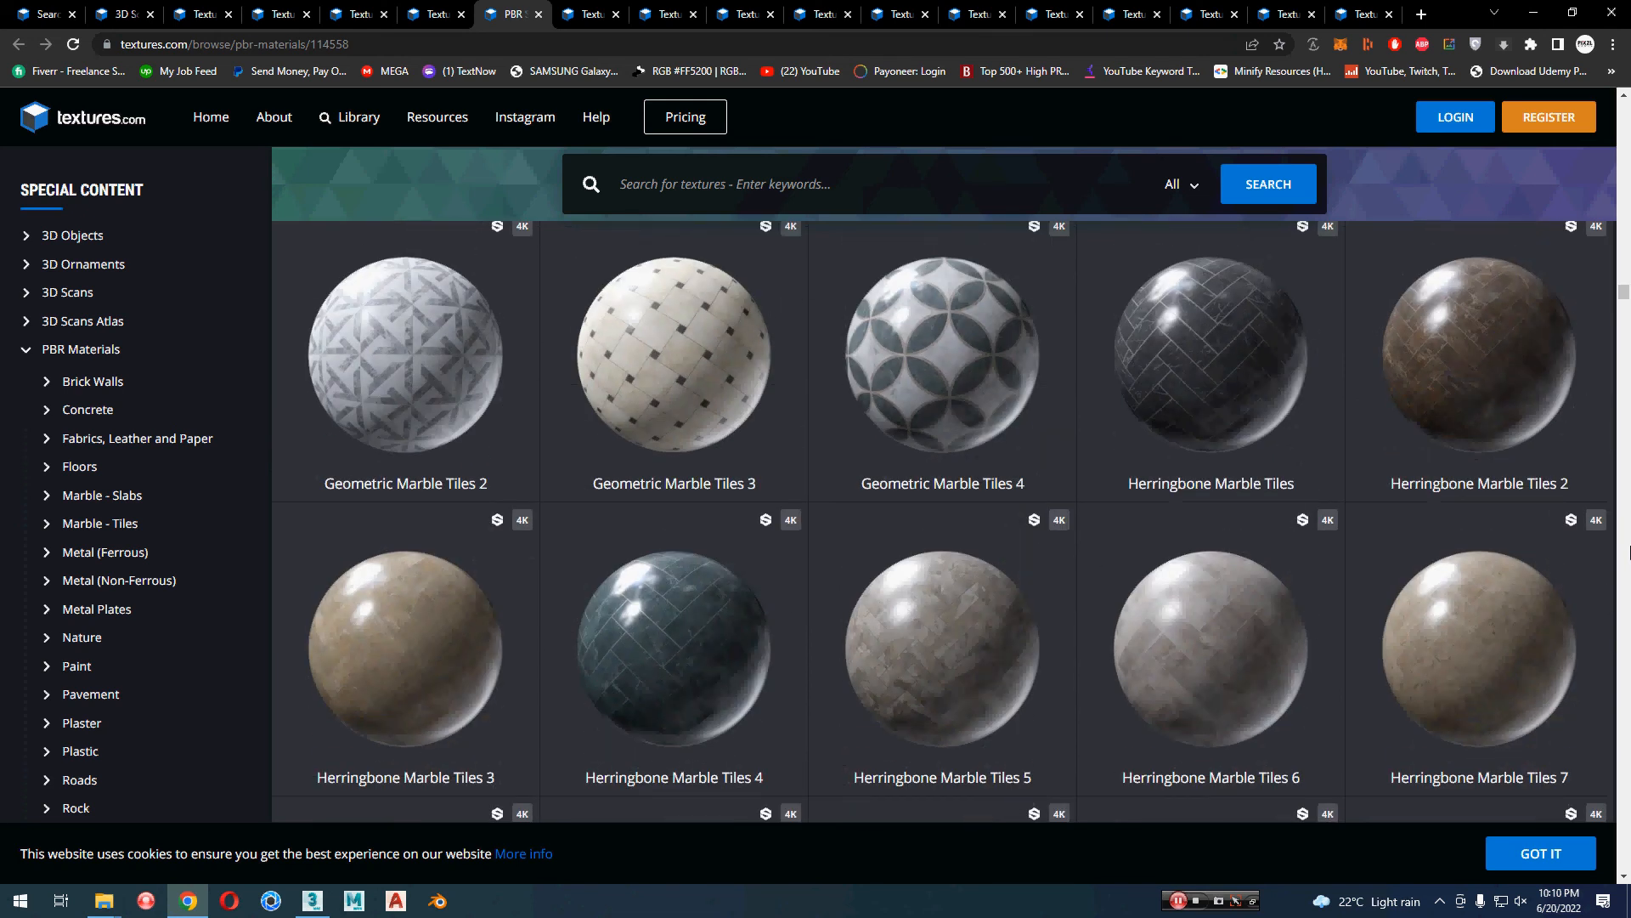
pyautogui.hotkey('alt', 'Tab')
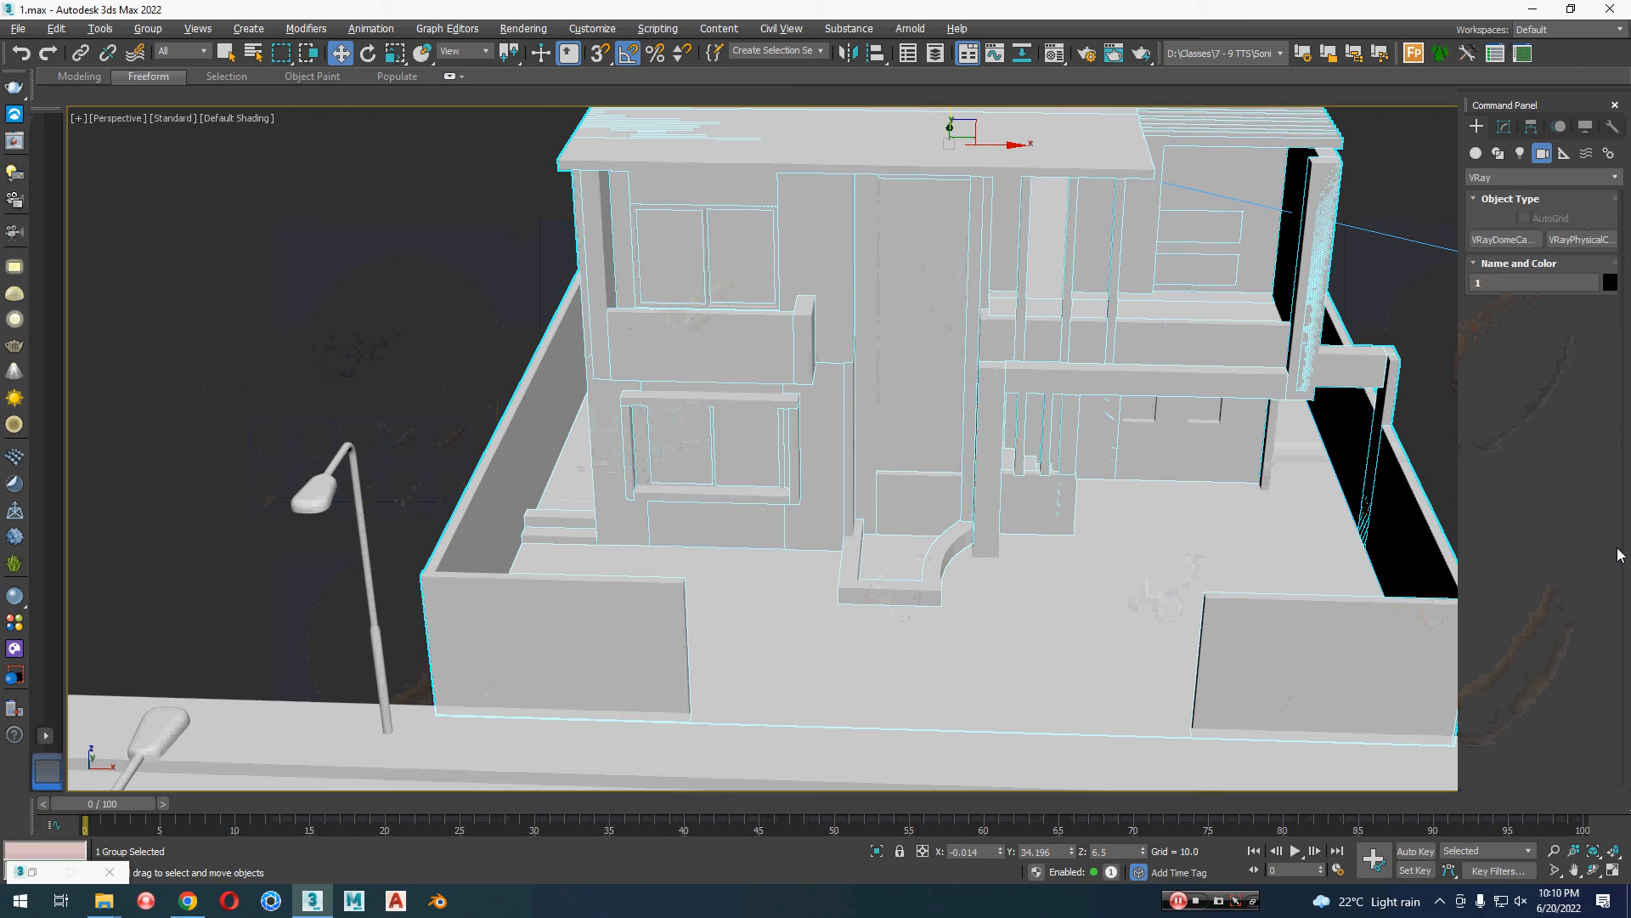
pyautogui.hotkey('alt', 'Tab')
pyautogui.scroll(-6, 1625, 567)
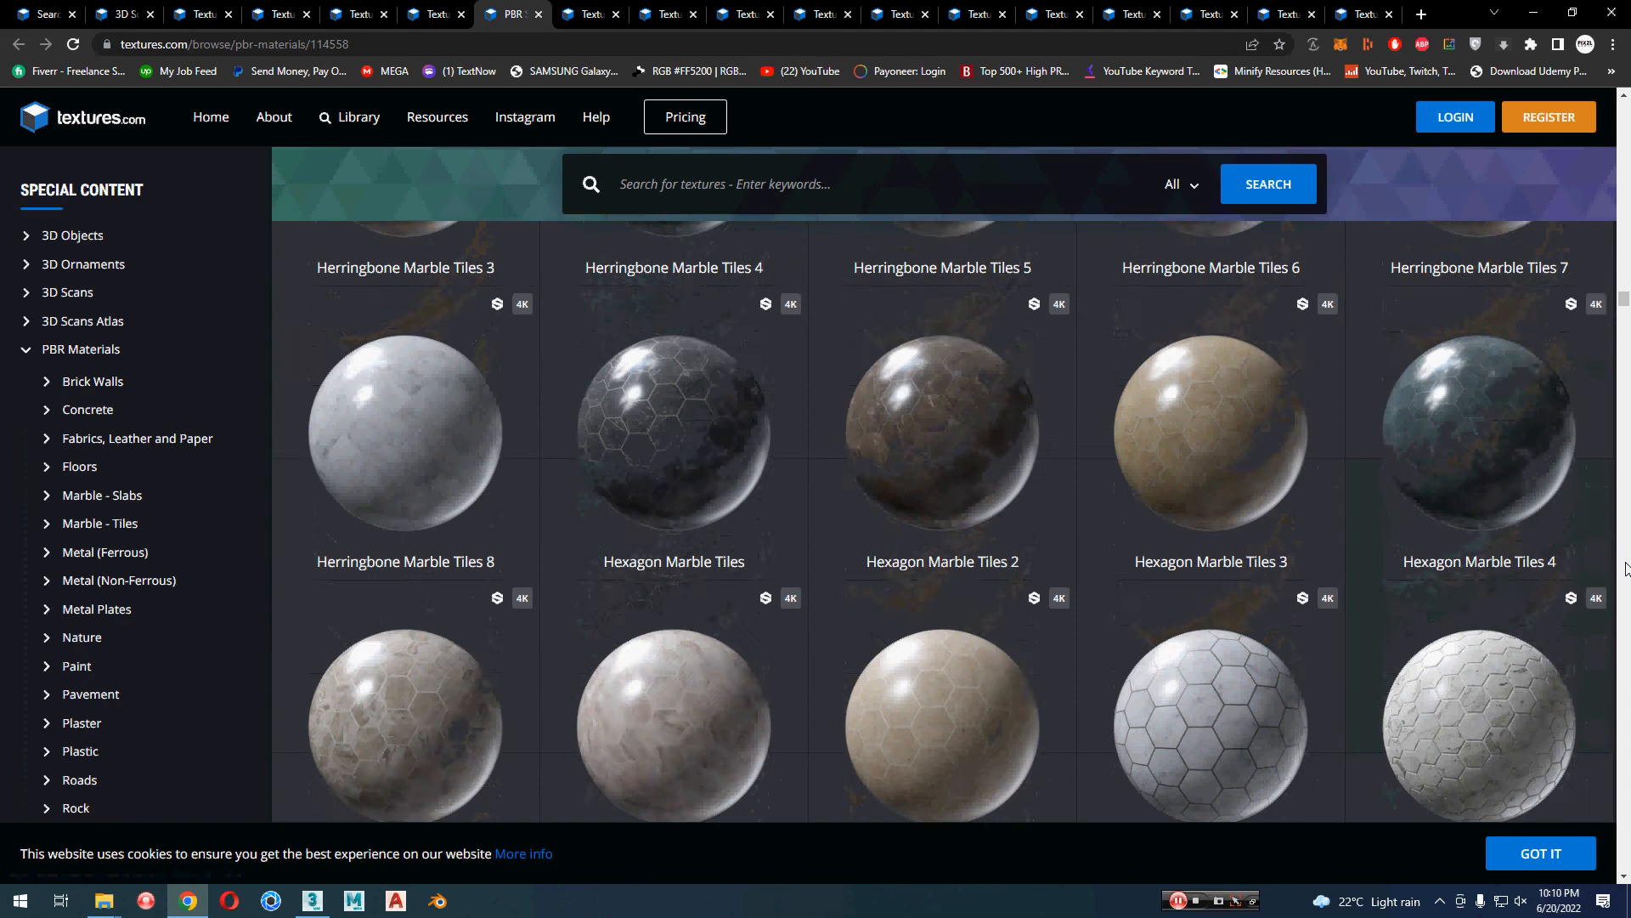
pyautogui.scroll(-3, 1625, 568)
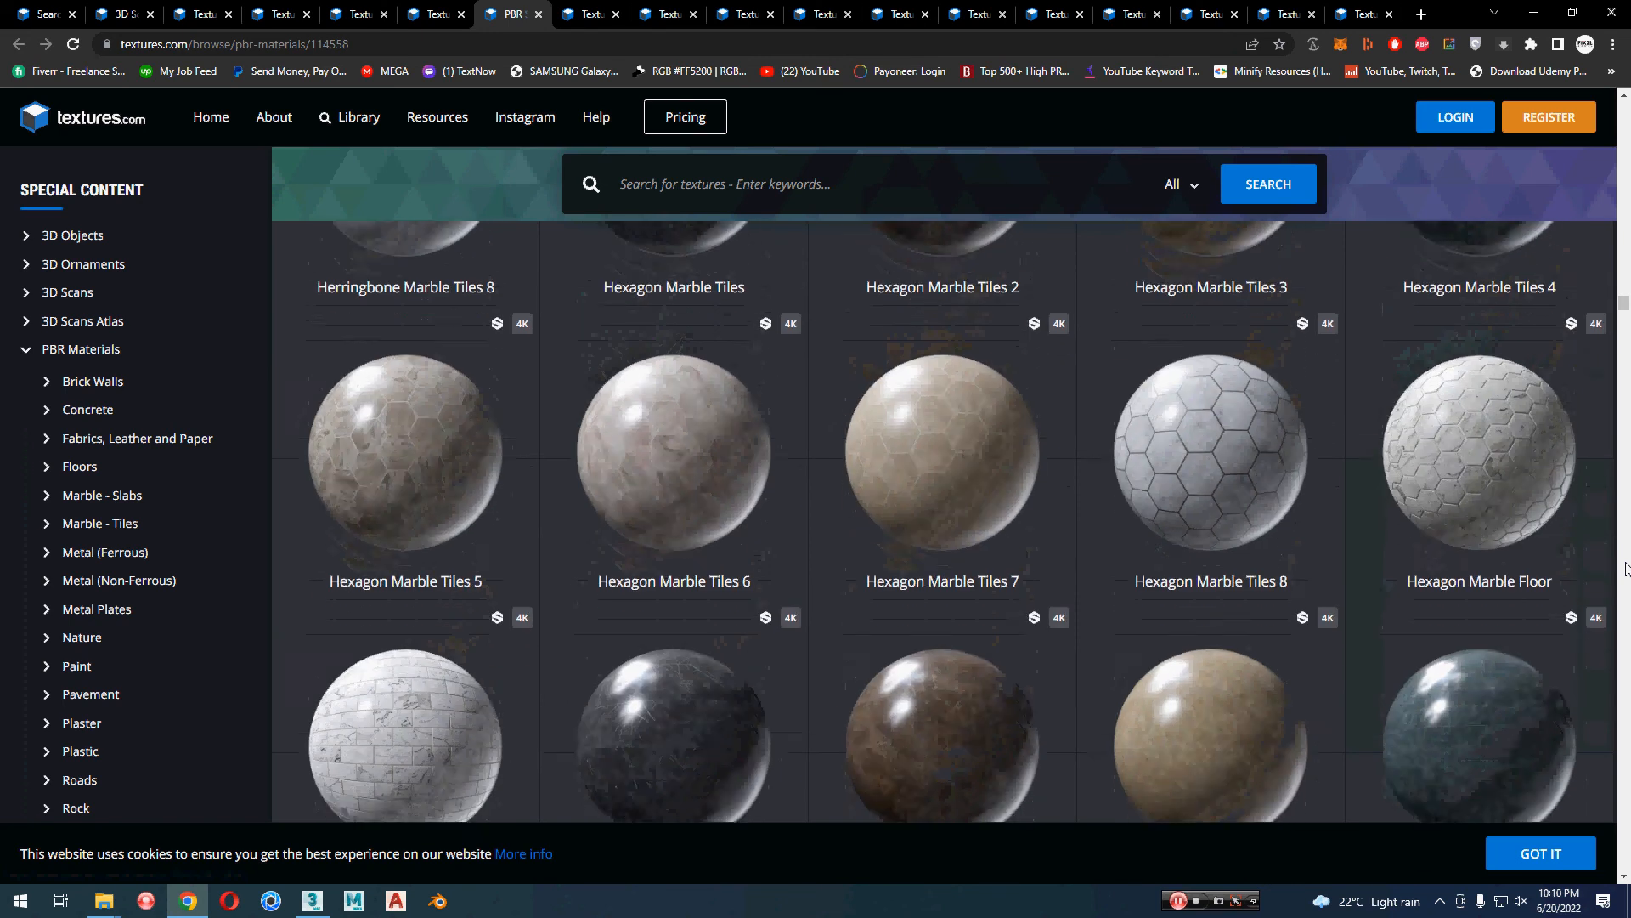
pyautogui.scroll(-4, 1626, 567)
pyautogui.scroll(-6, 1626, 567)
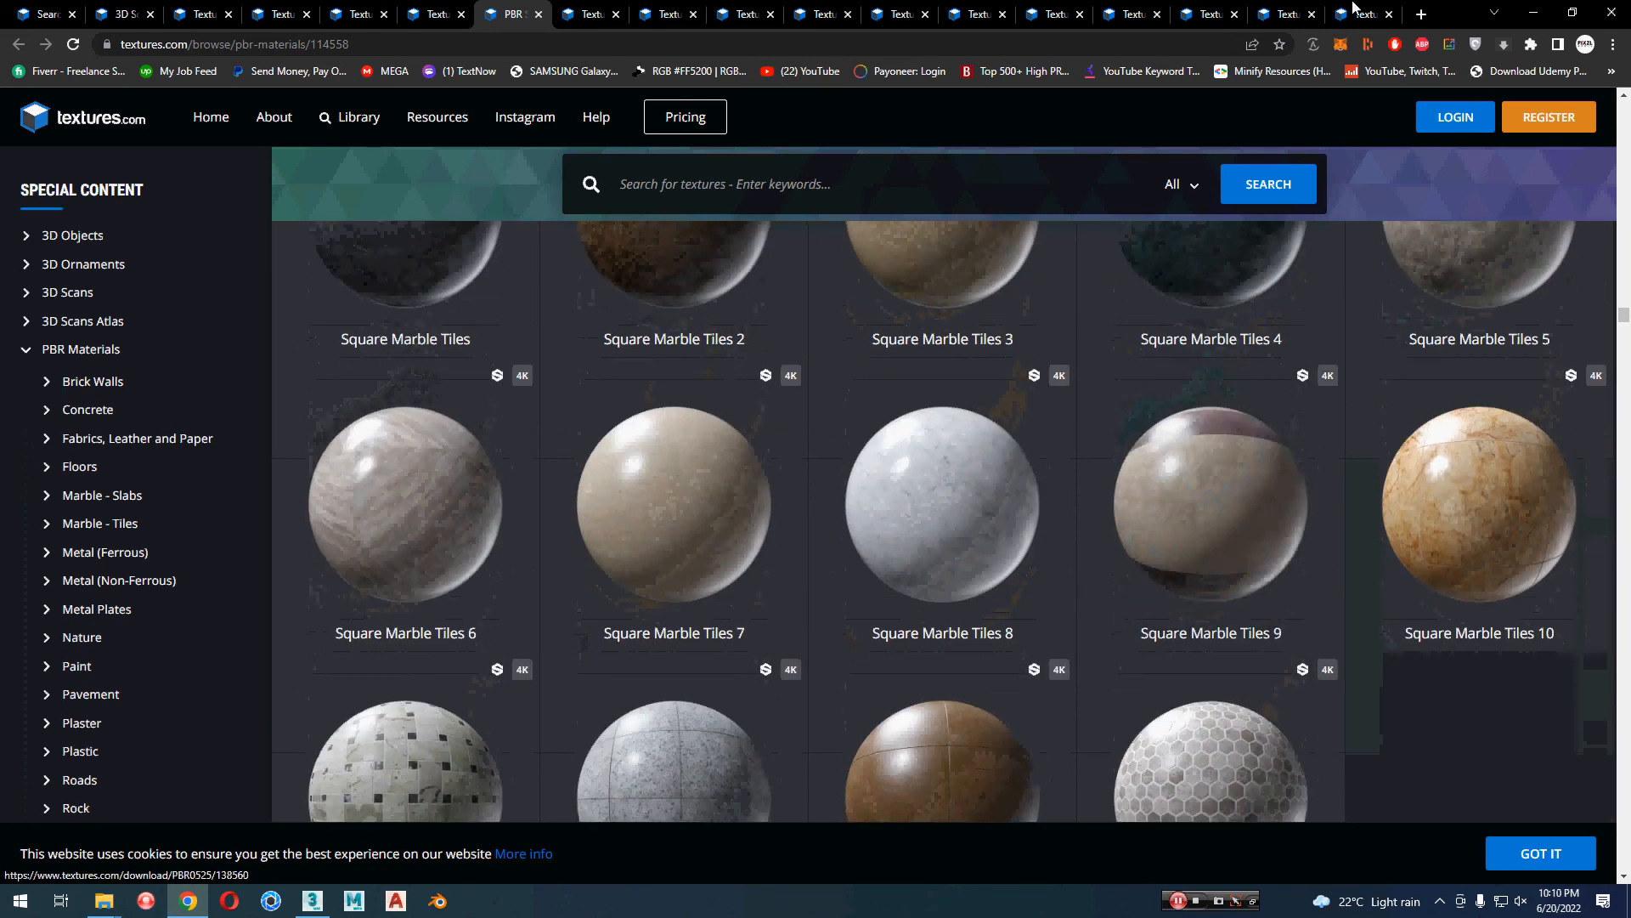
# Step: Examine the Polished Black Marble Slab page and its flat map download sizes, and close the material's details
pyautogui.hotkey('ctrl', '9')
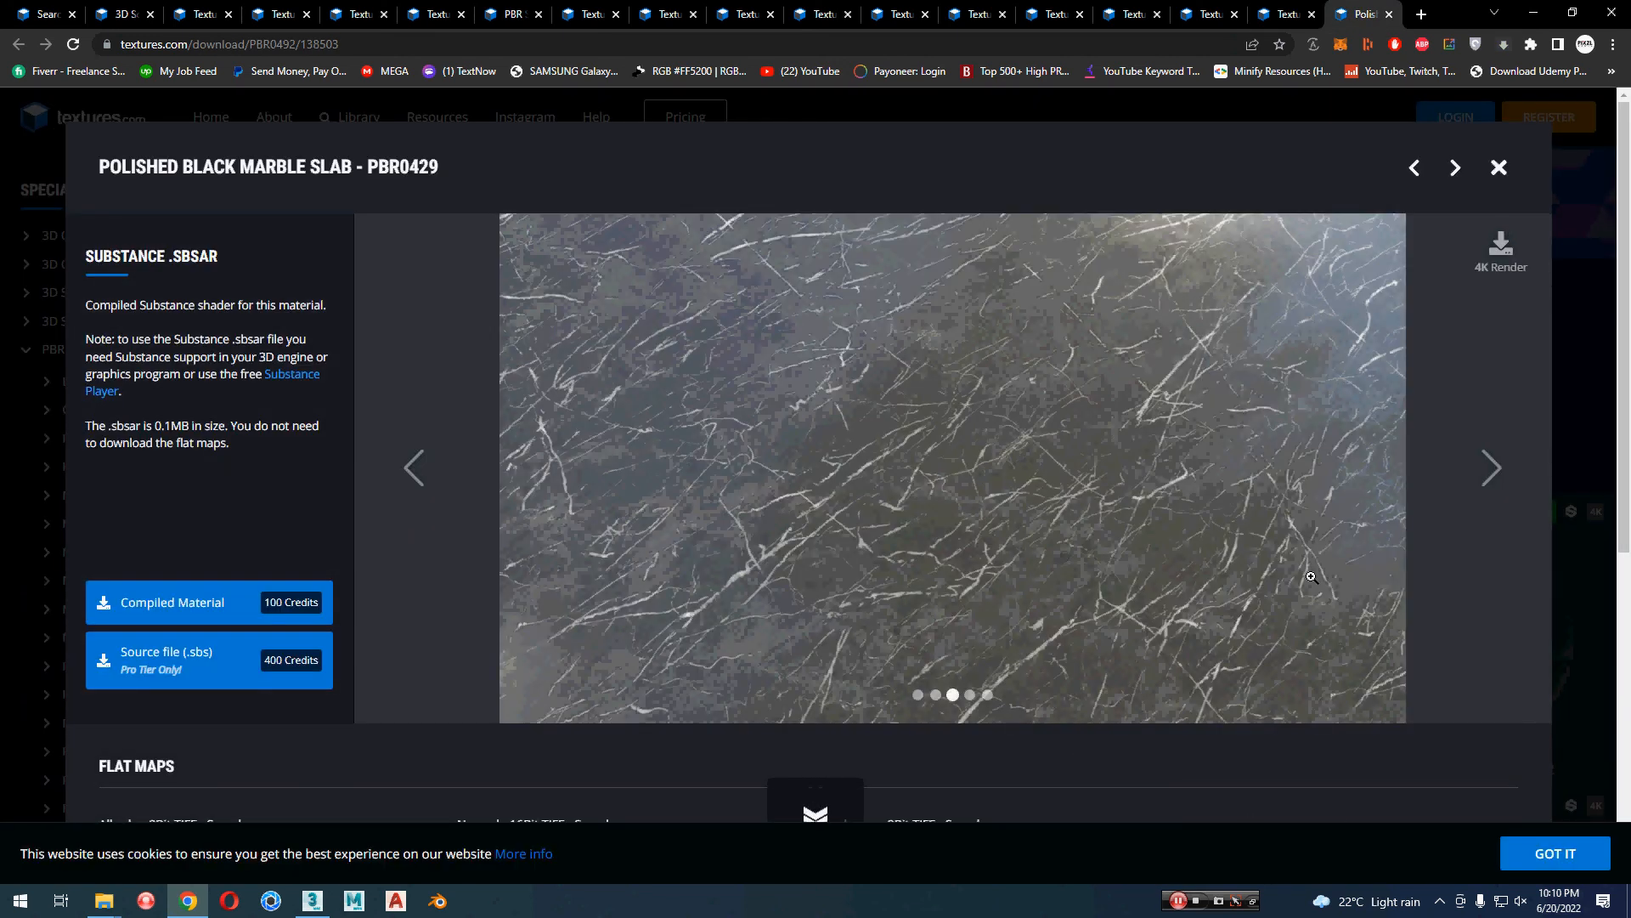
pyautogui.scroll(-3, 1434, 744)
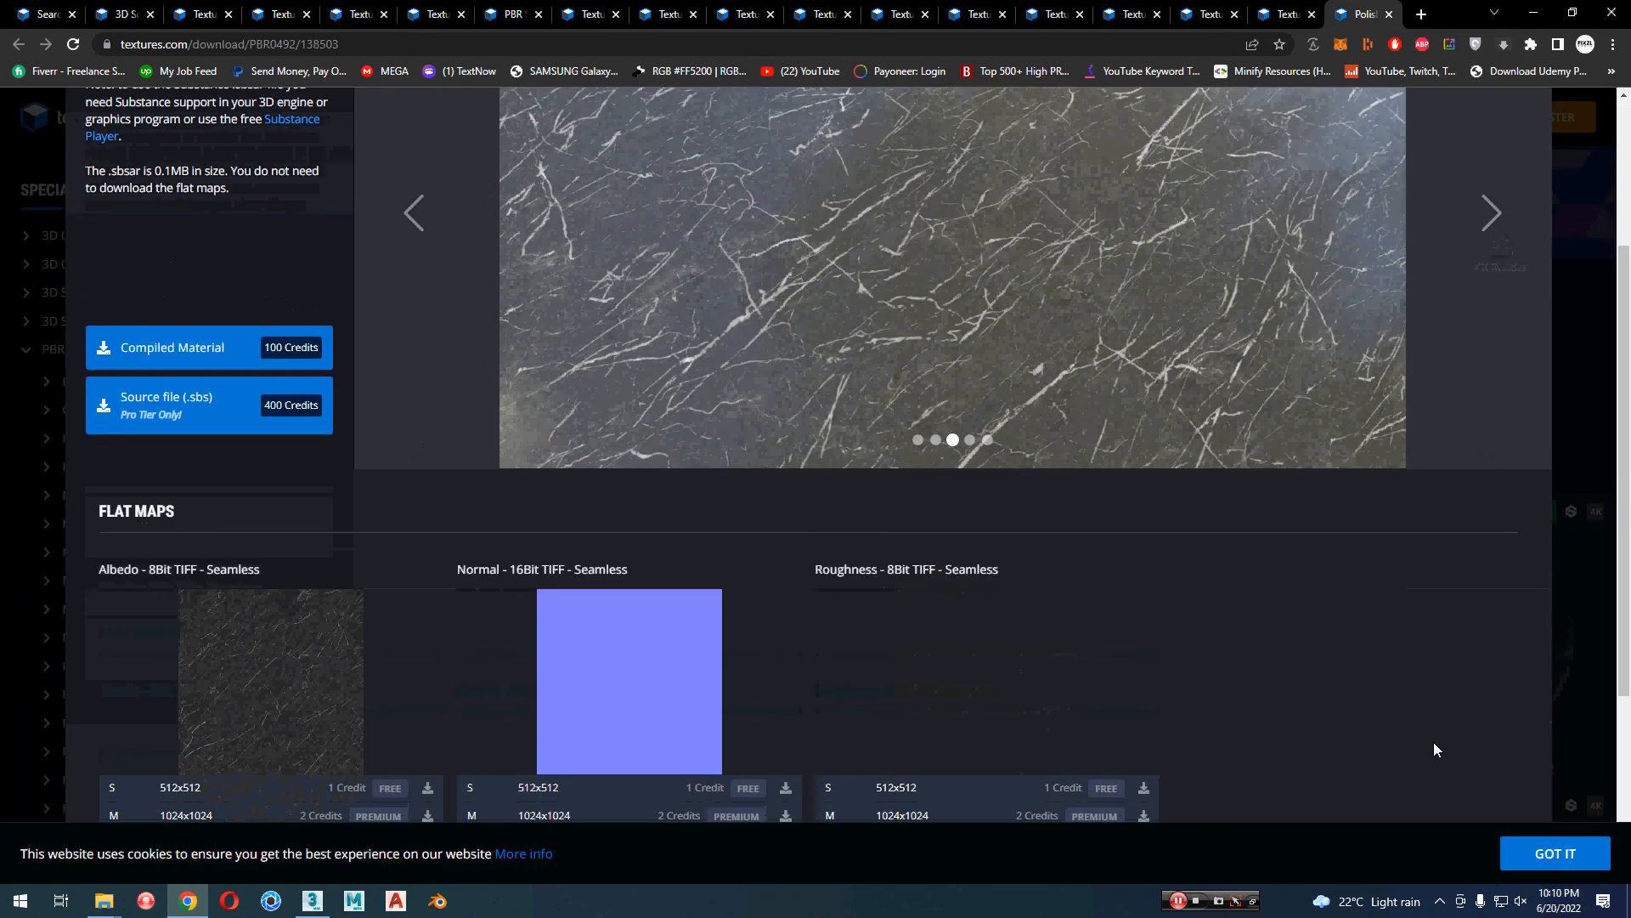
pyautogui.scroll(-3, 1434, 742)
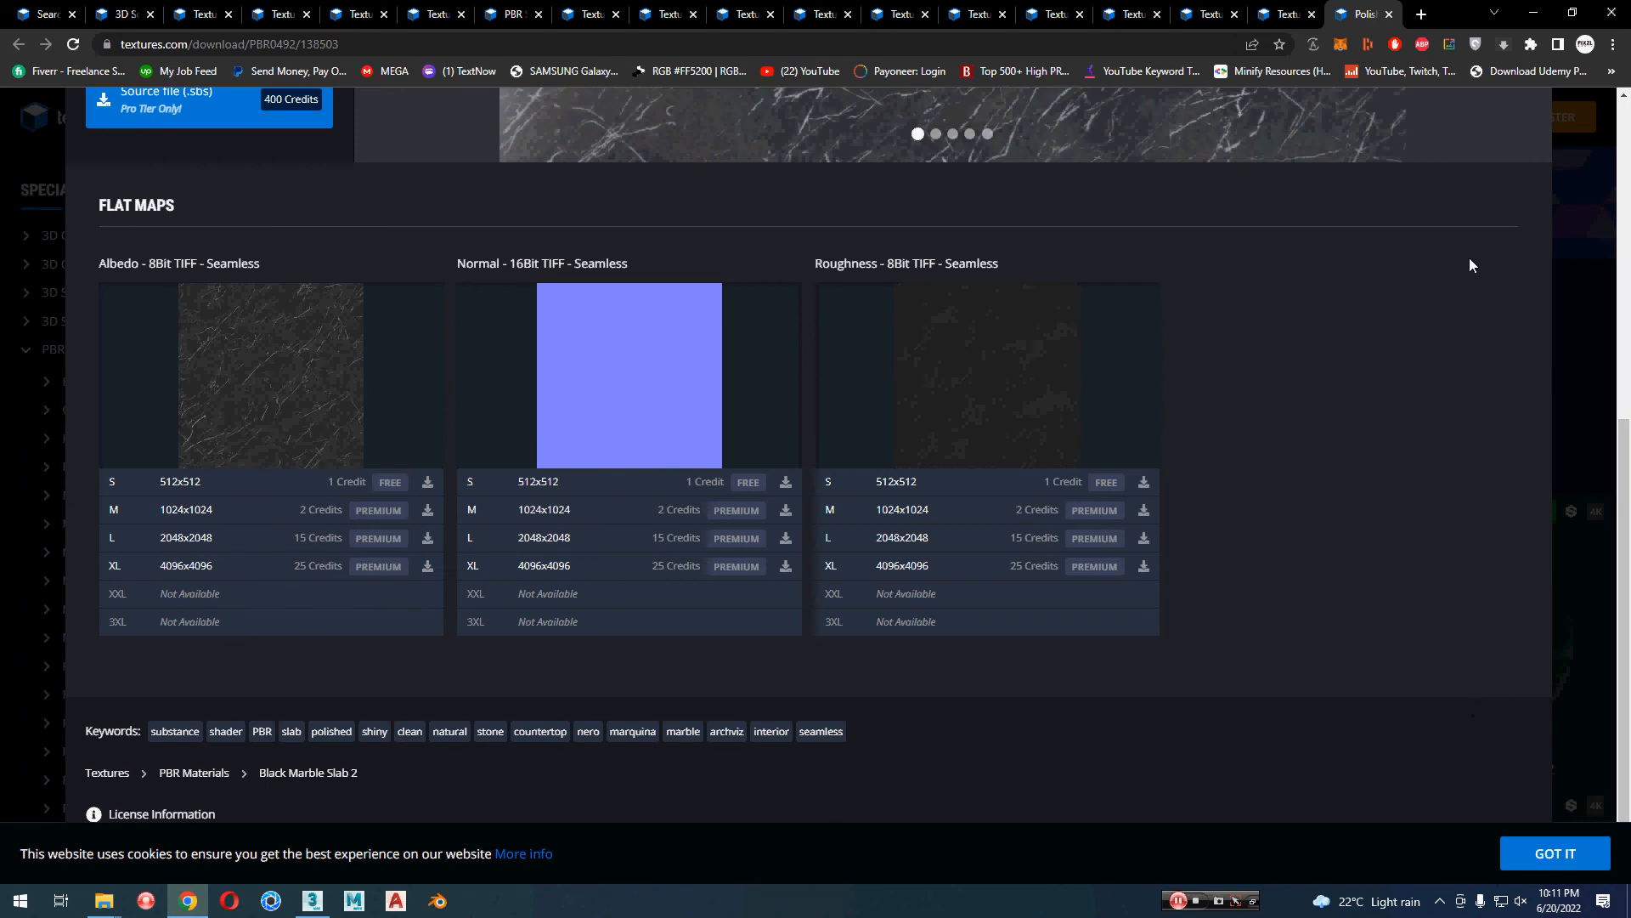
pyautogui.click(1579, 475)
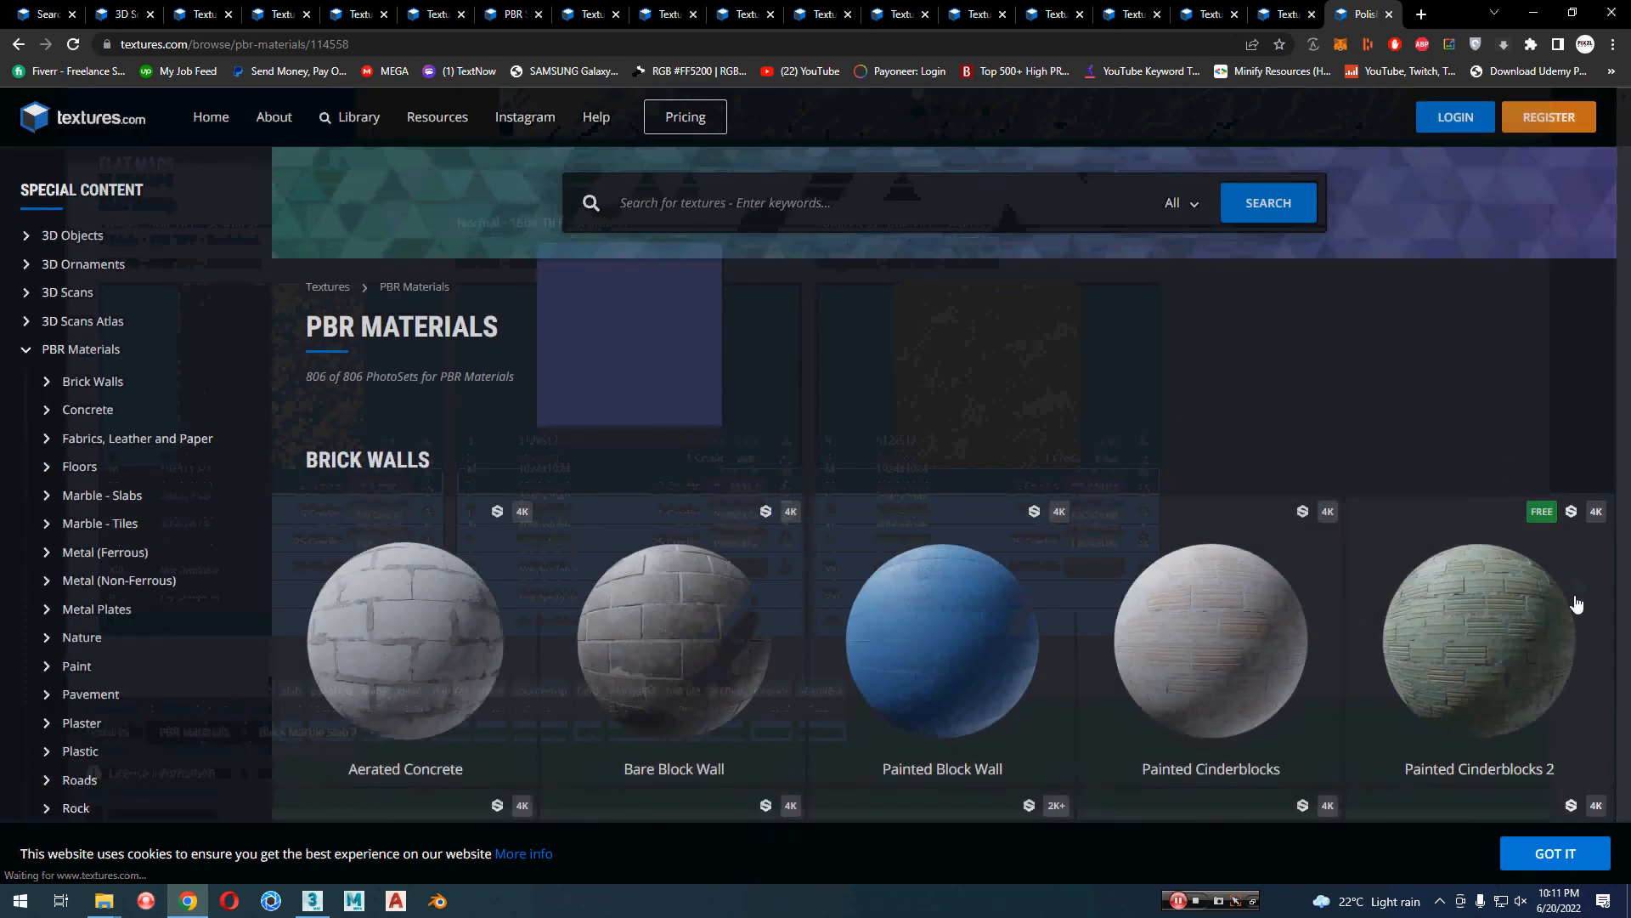
# Step: Open the Painted Cinderblocks 2 material in a new tab and restore the closed Roads0122 texture tab
pyautogui.middleClick(1574, 595)
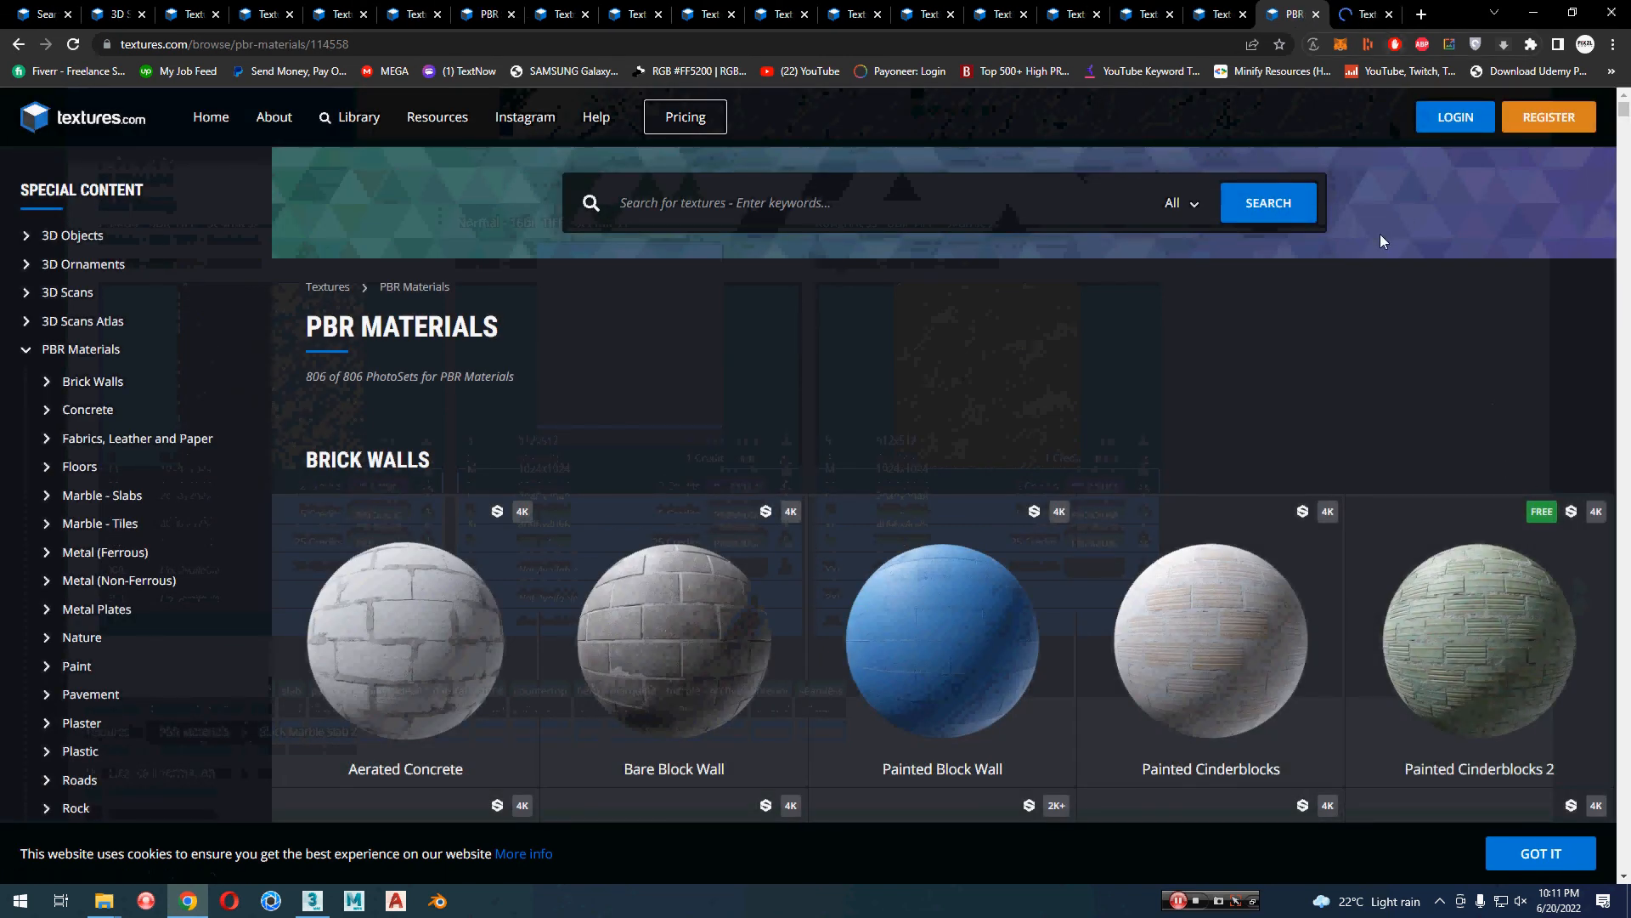
pyautogui.hotkey('ctrl', 'shift', 't')
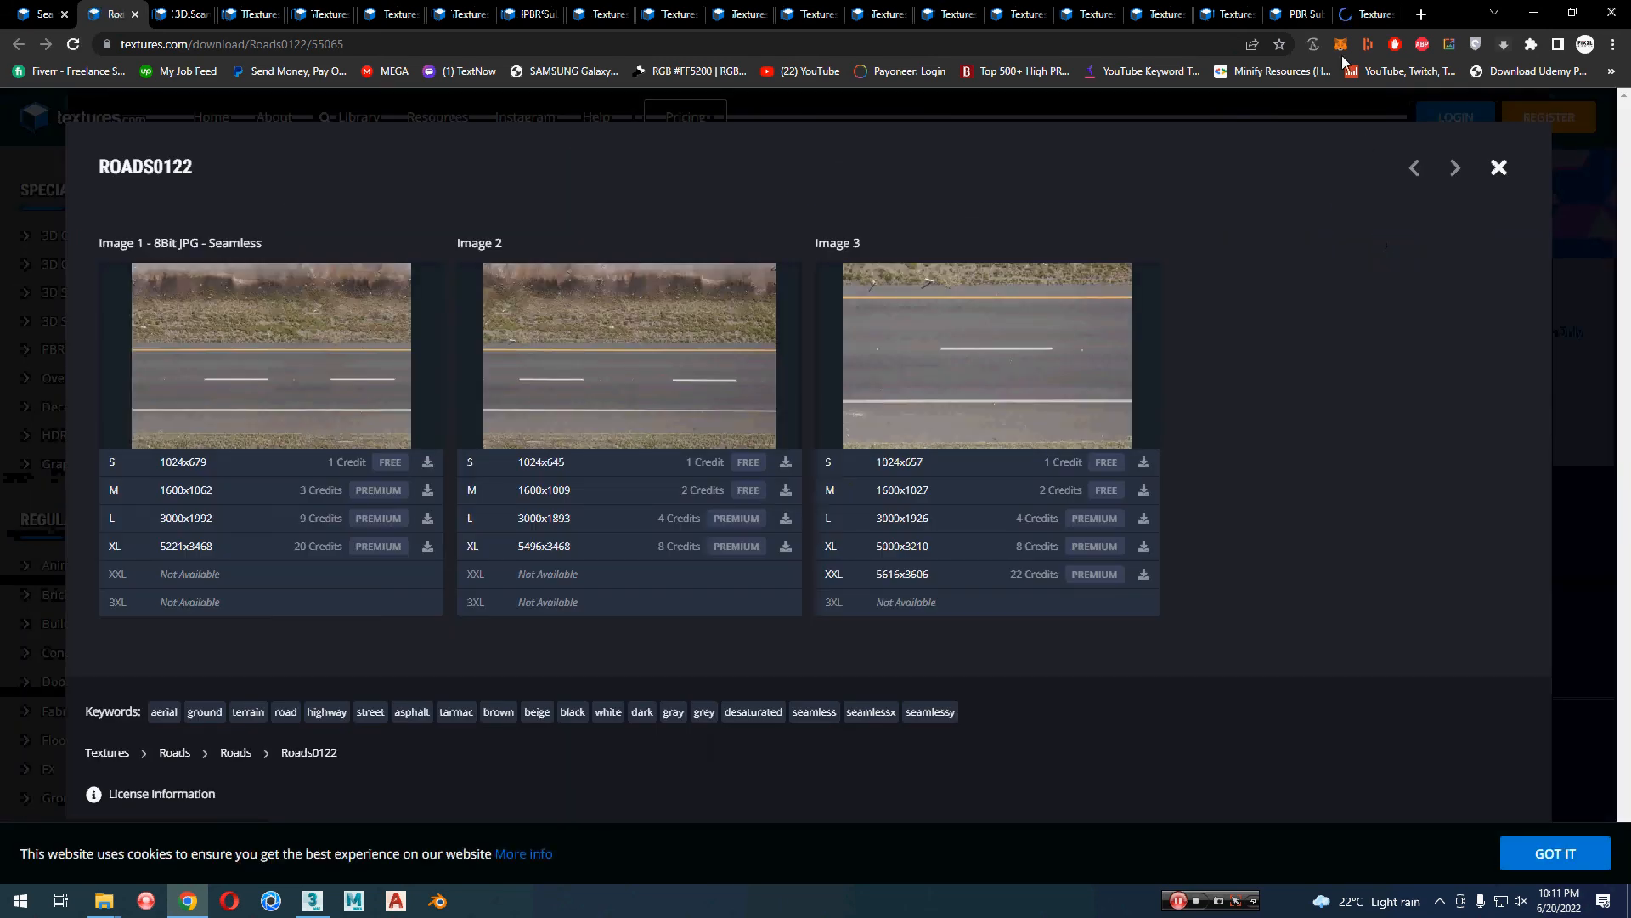
pyautogui.click(1304, 9)
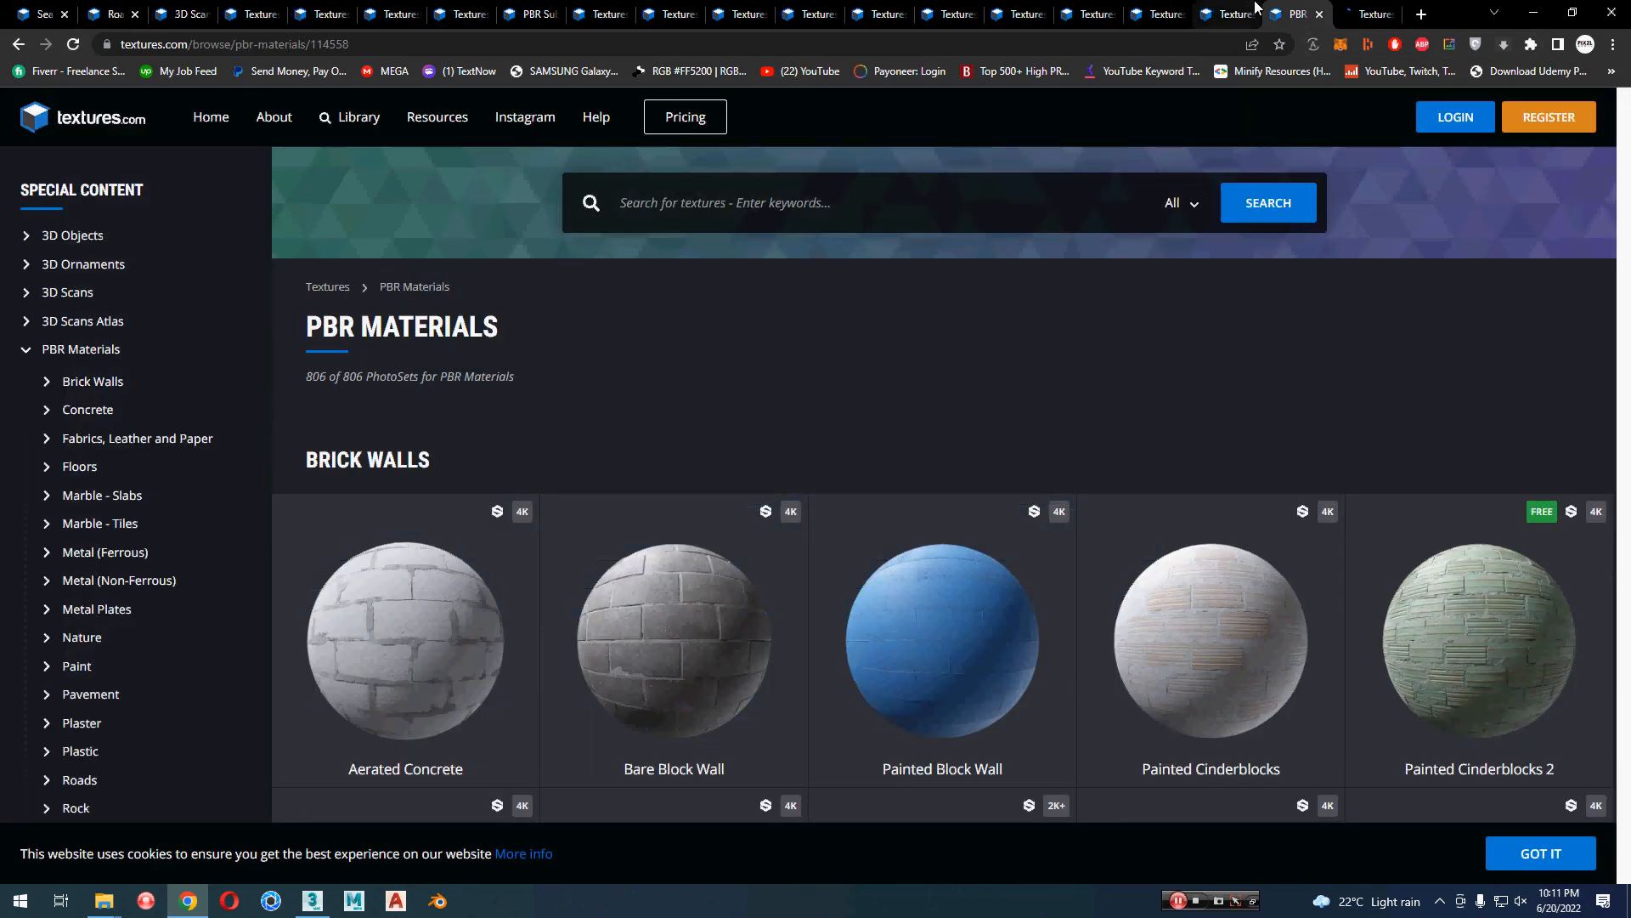
# Step: Check the opened Worn Concrete and Painted Cinderblocks material tabs
pyautogui.click(1232, 14)
pyautogui.click(1305, 11)
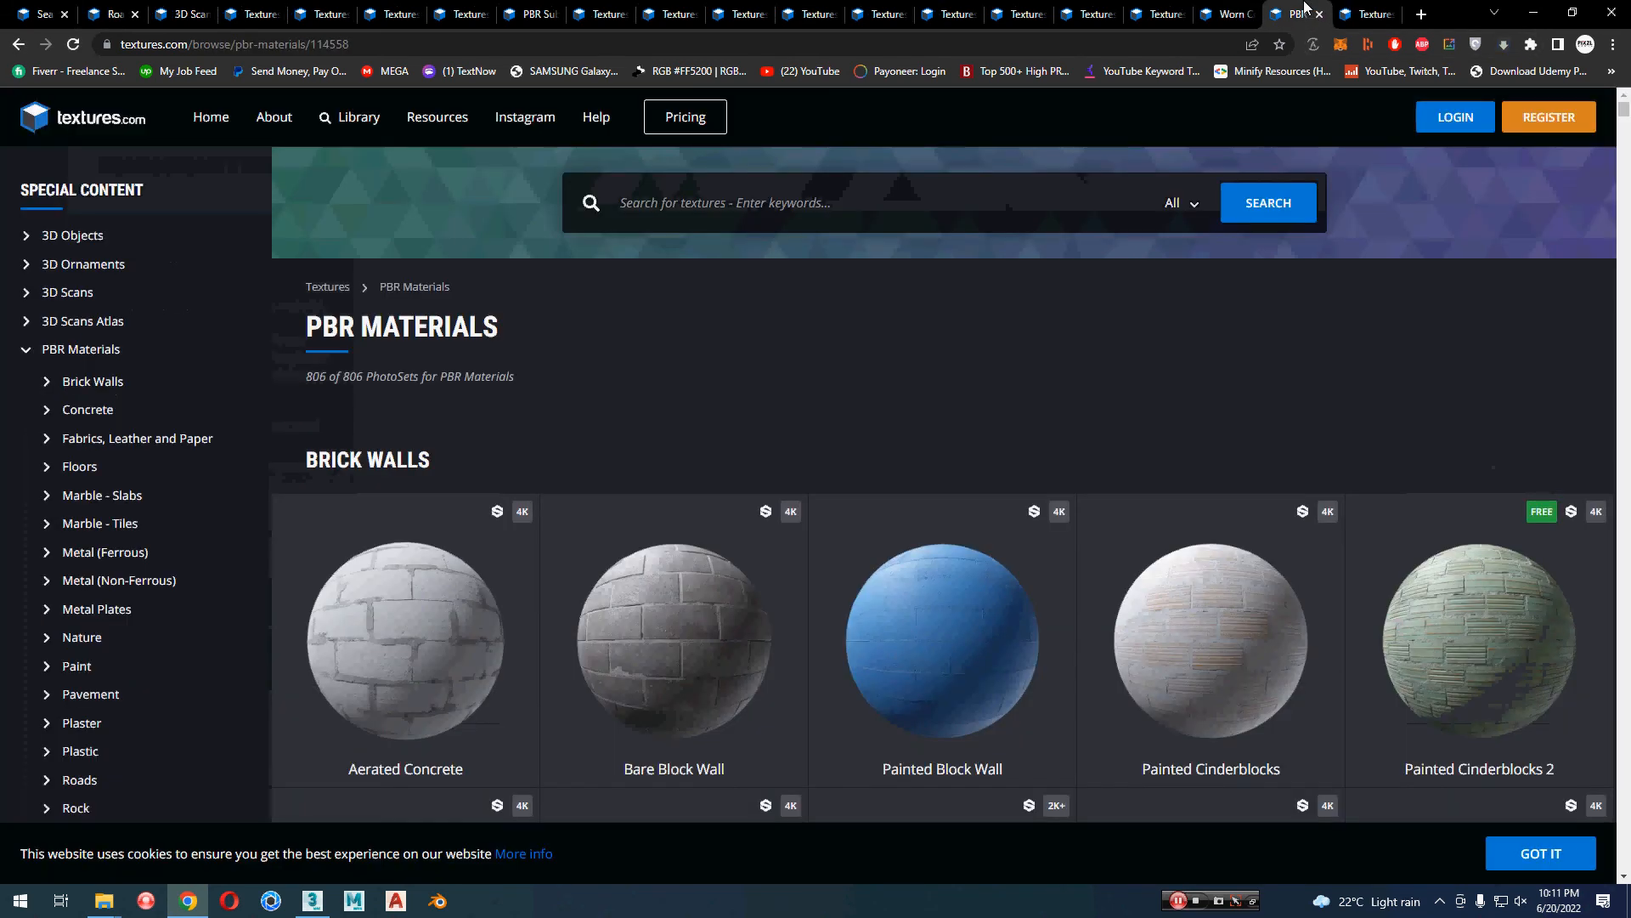
pyautogui.click(1232, 12)
pyautogui.click(1371, 10)
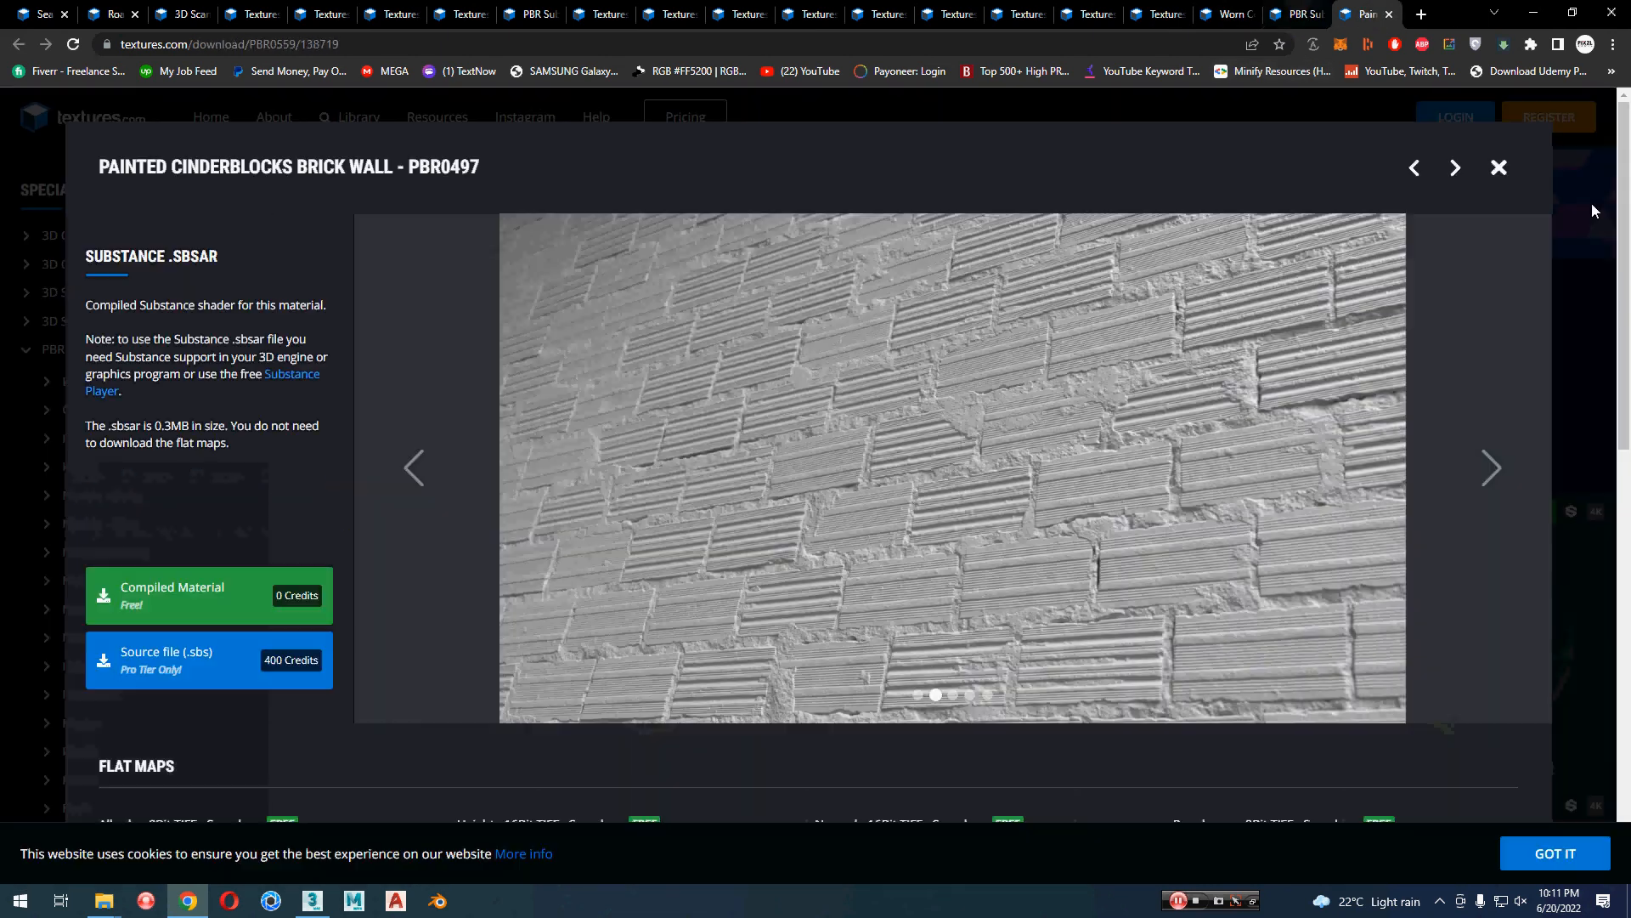
# Step: Open the textures.com login form from the PBR Materials page and activate the Email Address field
pyautogui.click(1297, 13)
pyautogui.click(1455, 116)
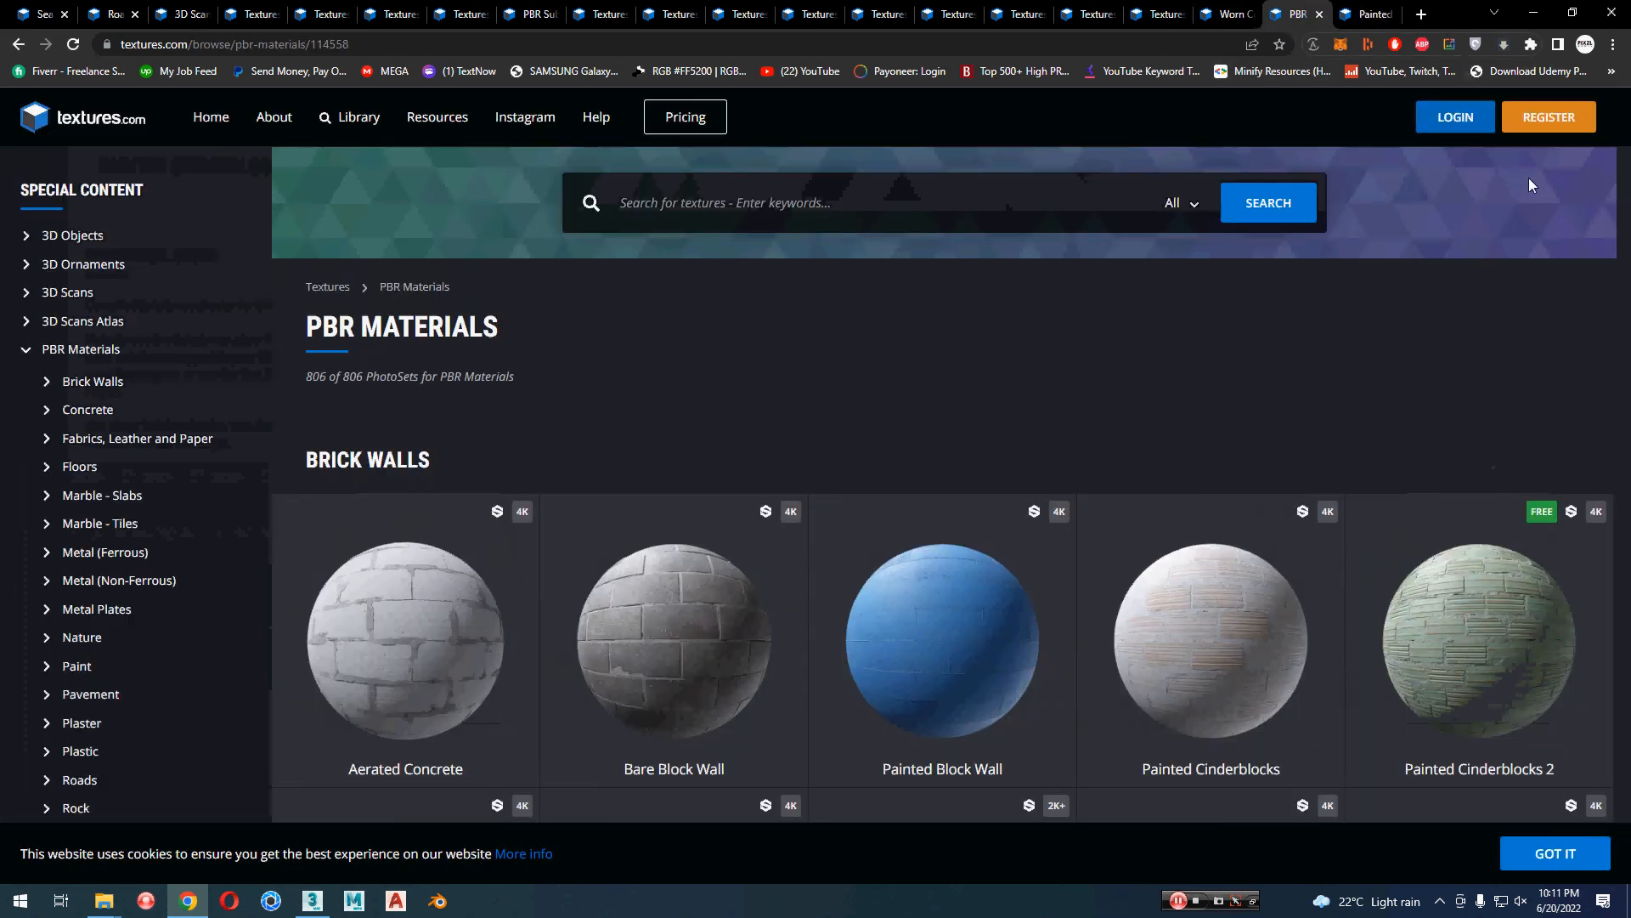
pyautogui.click(936, 254)
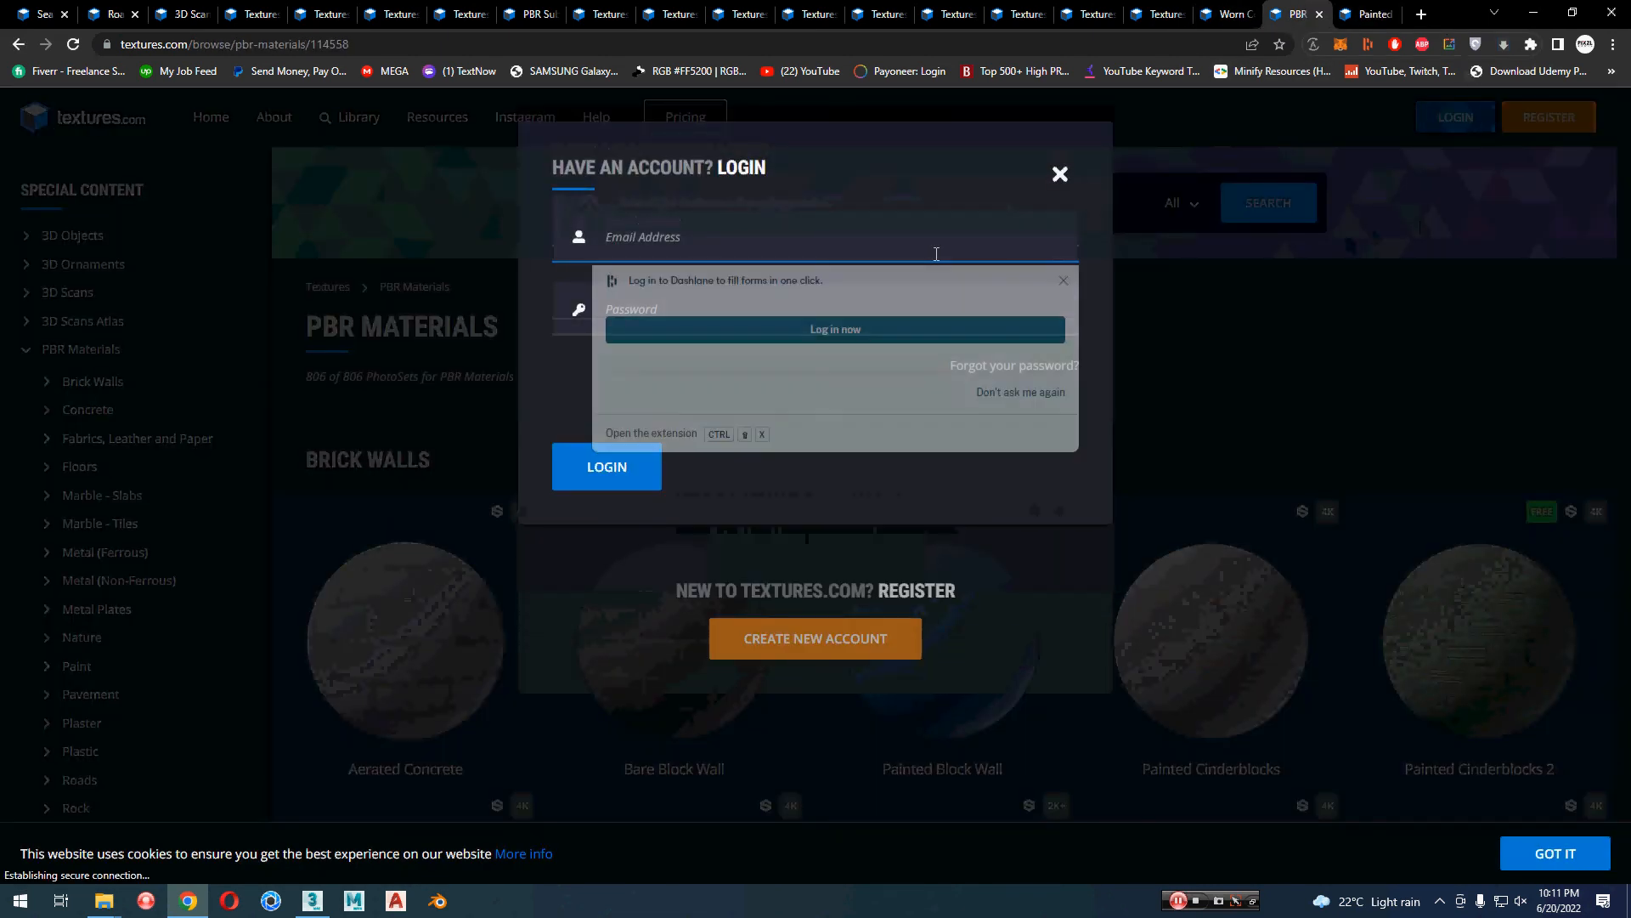
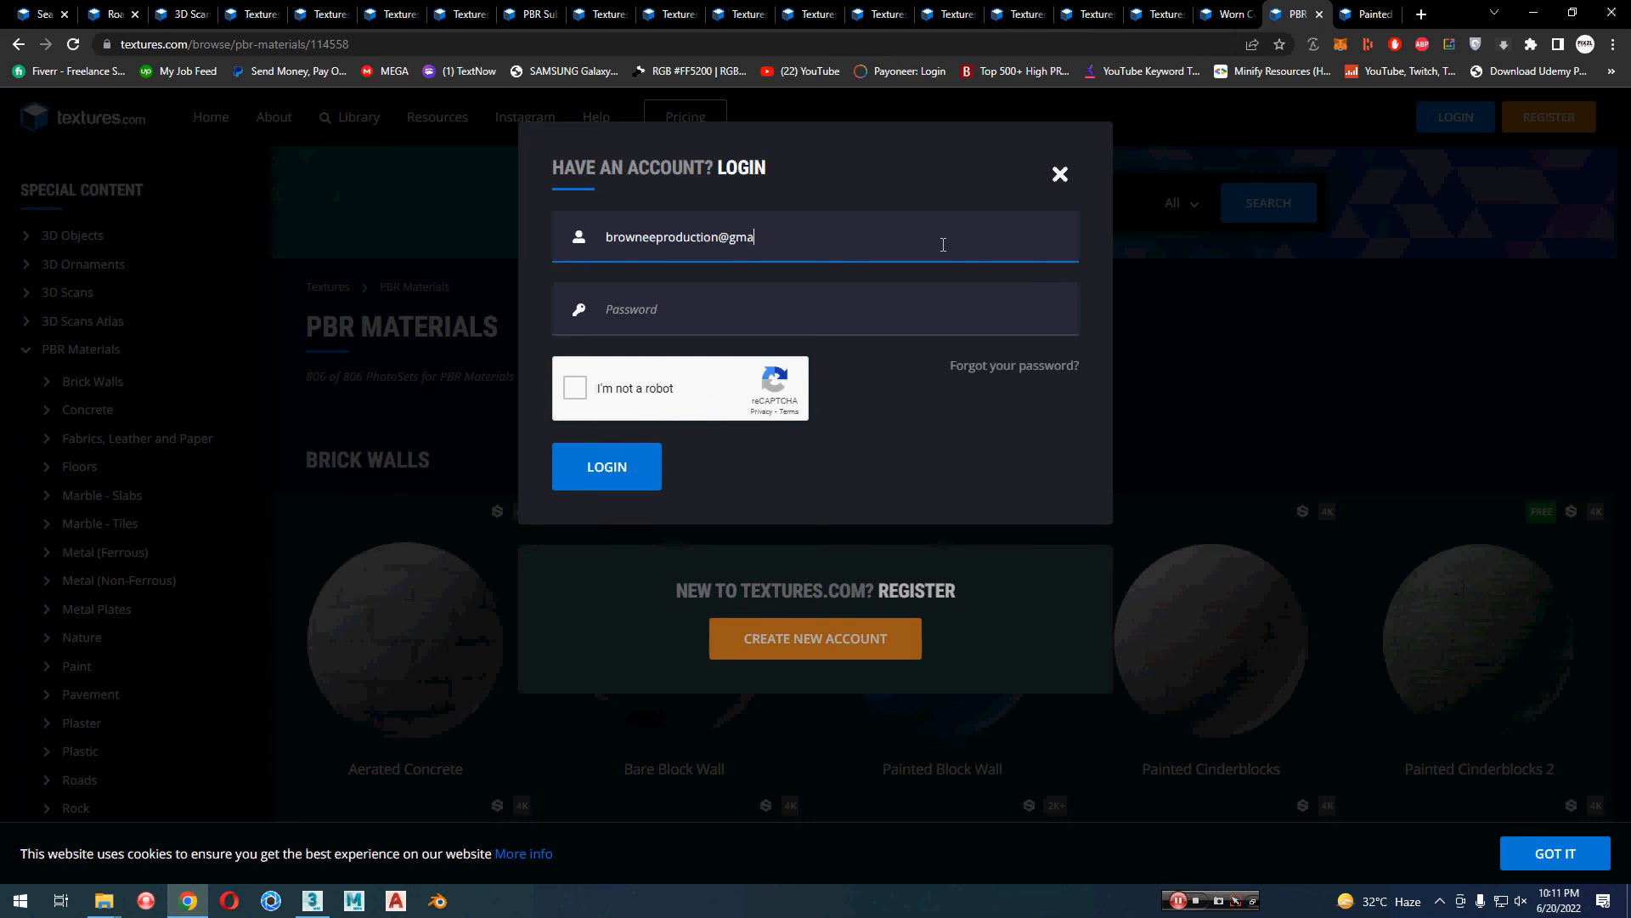
# Step: Enter the account's email address and password in the login form and submit it
pyautogui.press('Tab')
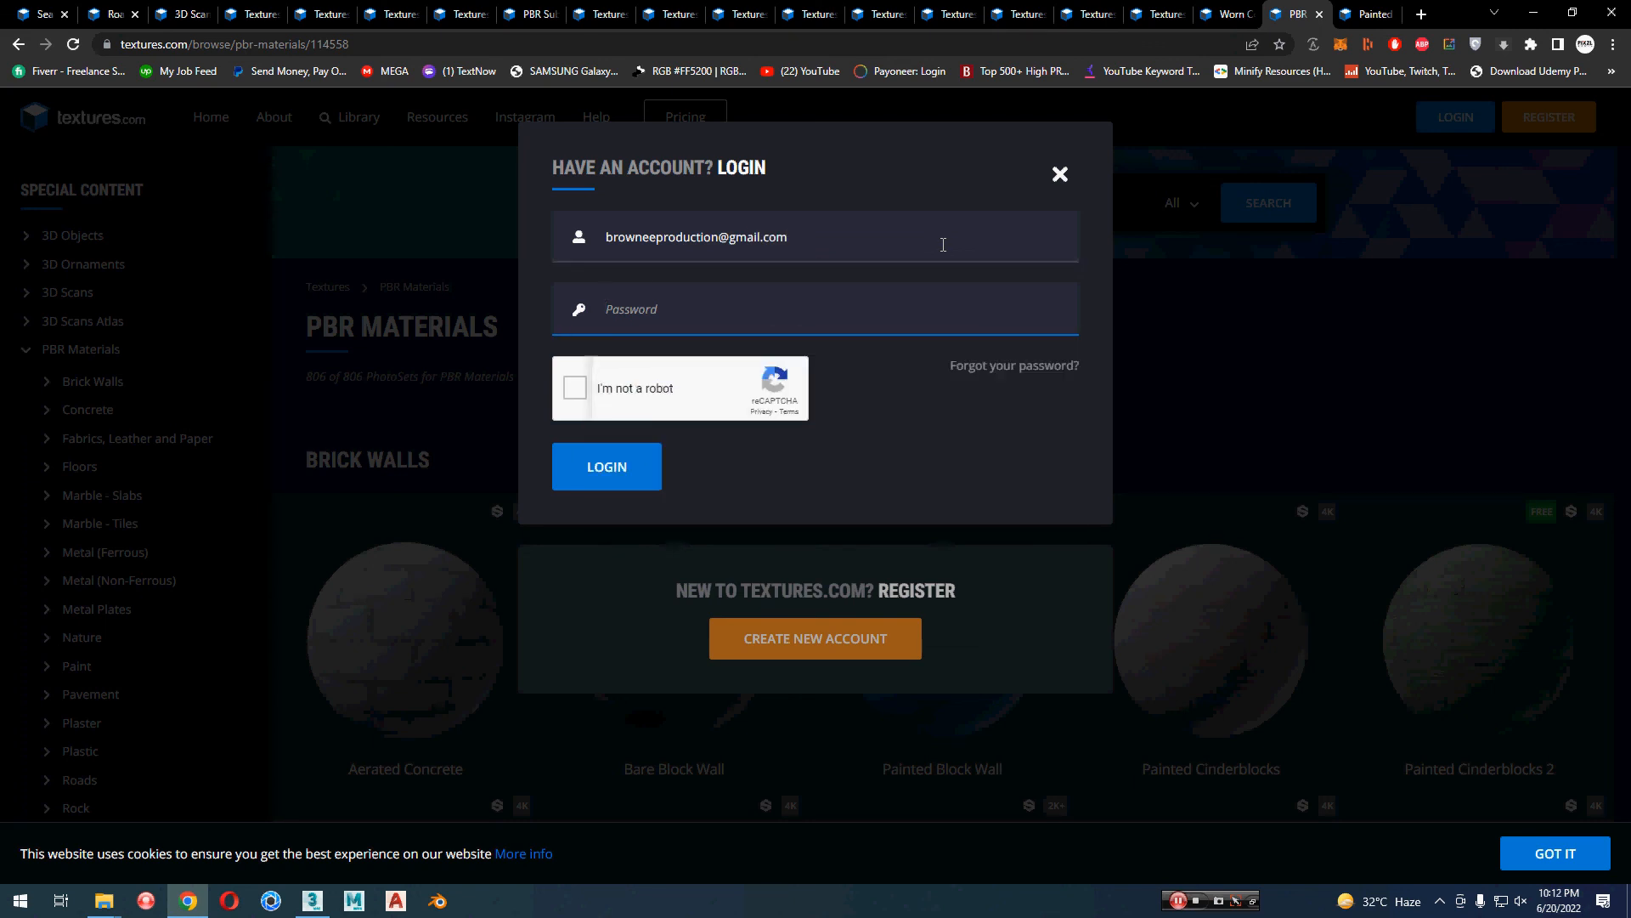
pyautogui.write('••••••••••')
pyautogui.press('Return')
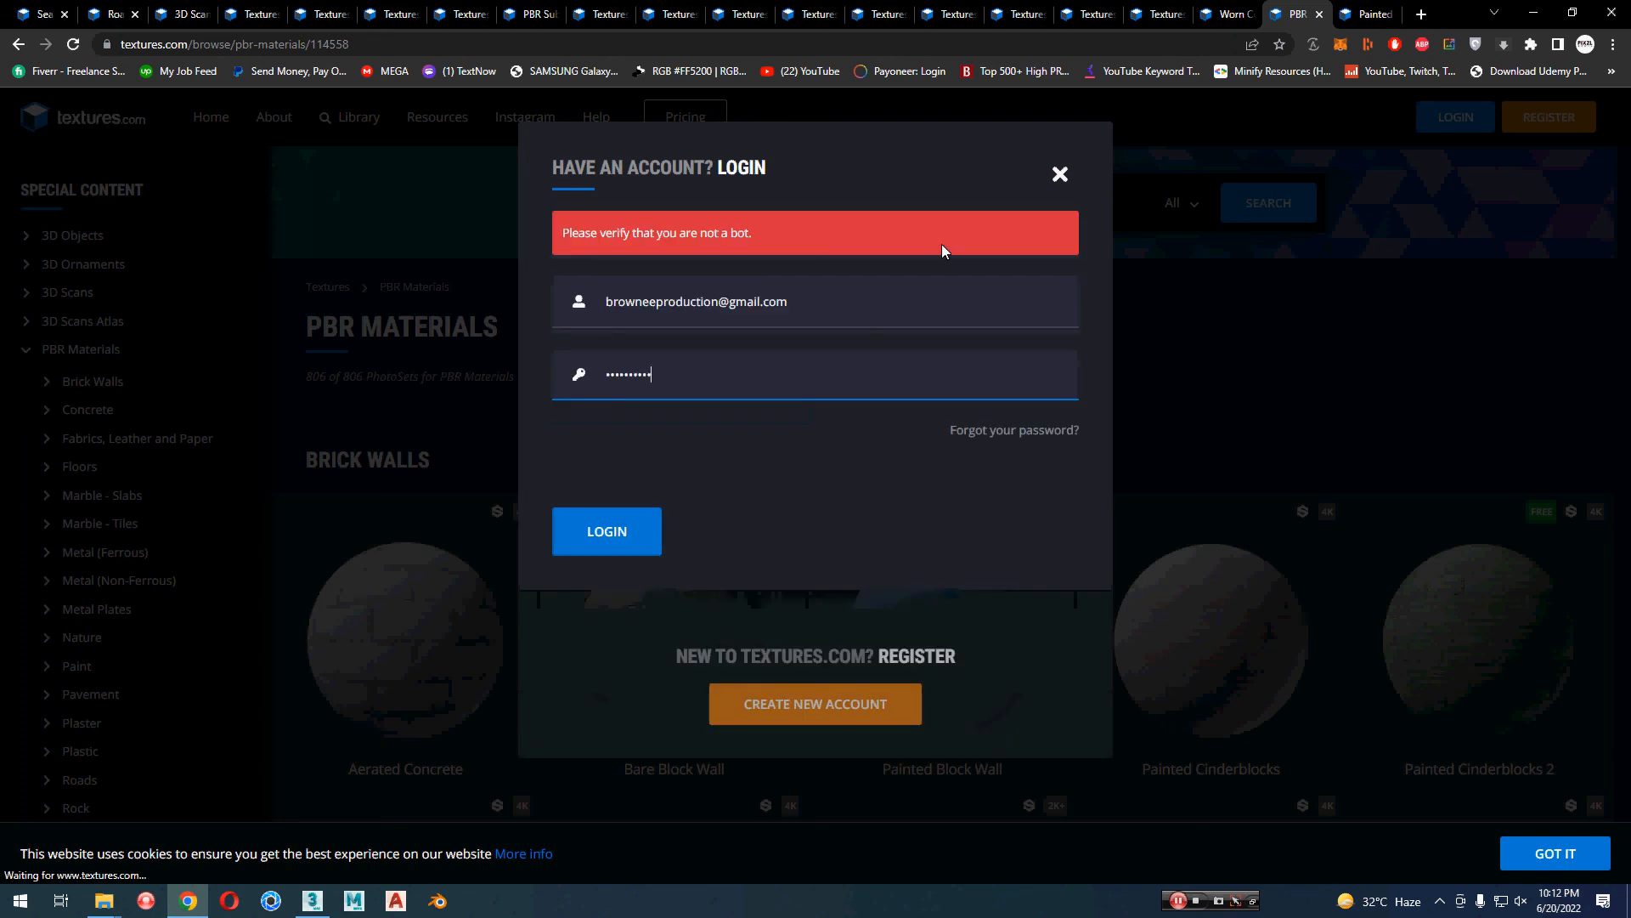
# Step: Complete the reCAPTCHA check by selecting all images with traffic lights, and log in to textures.com
pyautogui.click(649, 446)
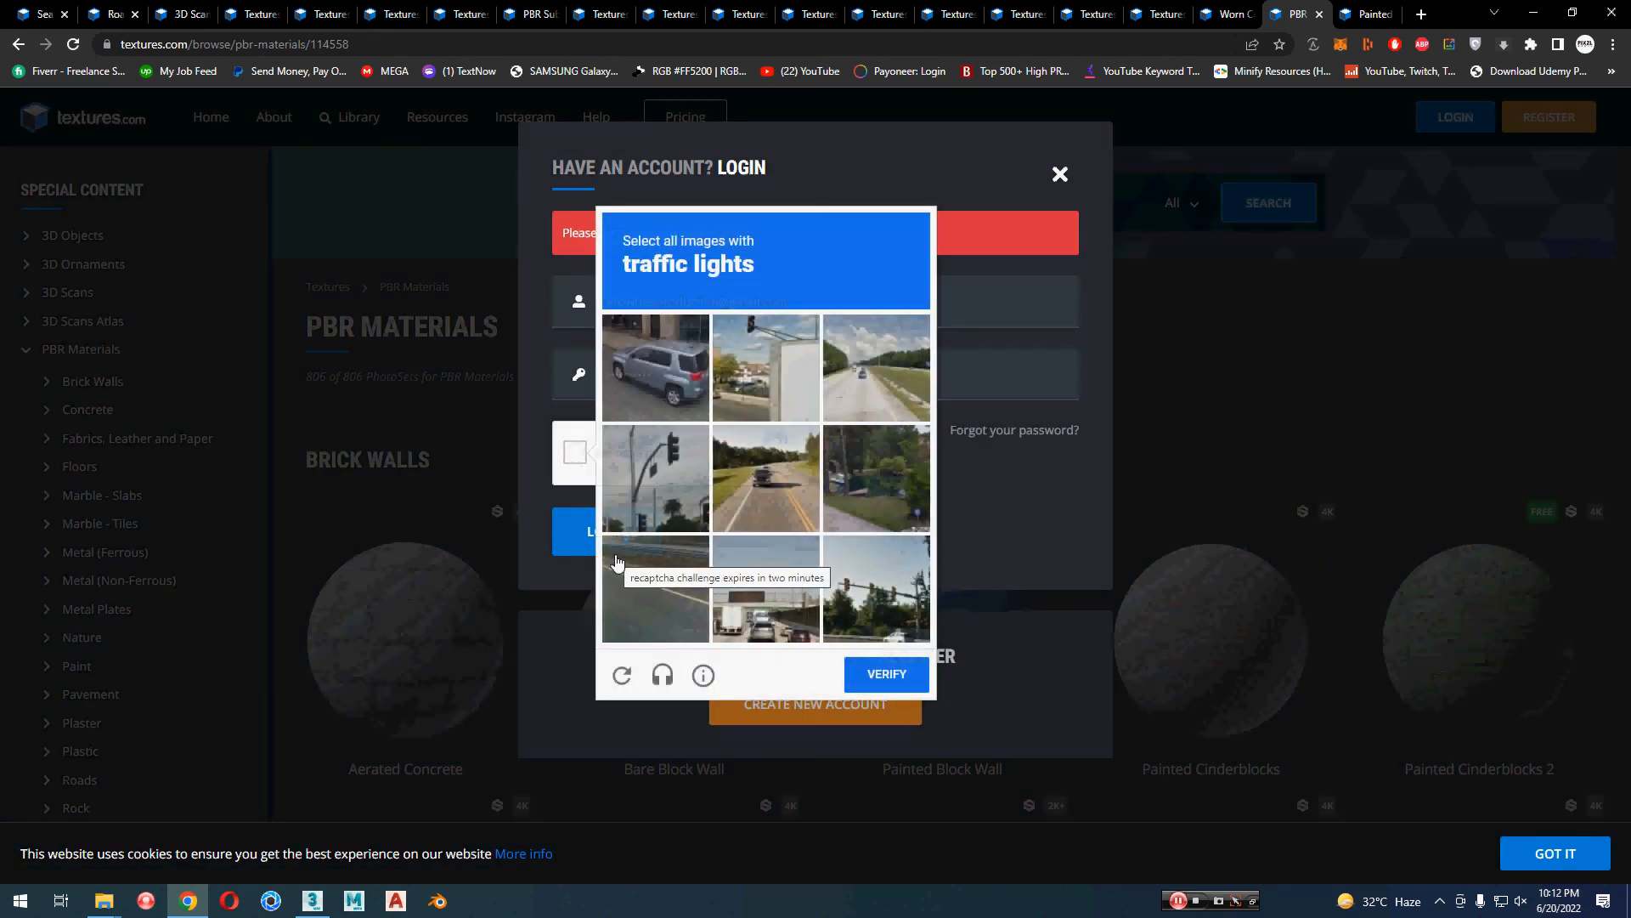
pyautogui.click(765, 367)
pyautogui.click(655, 477)
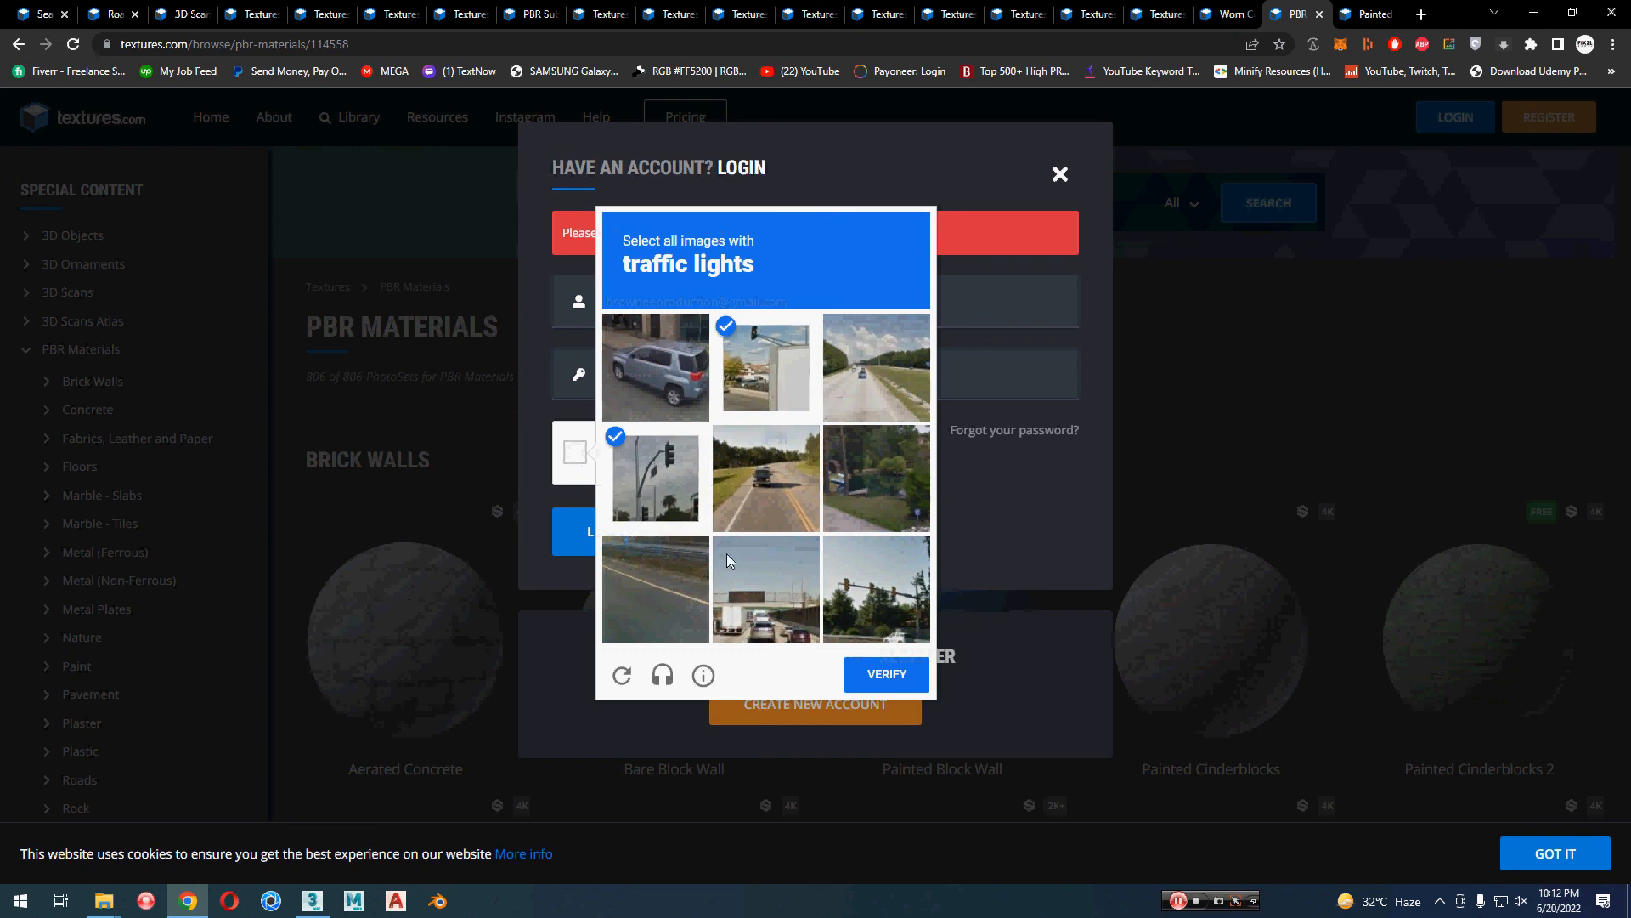
pyautogui.click(884, 599)
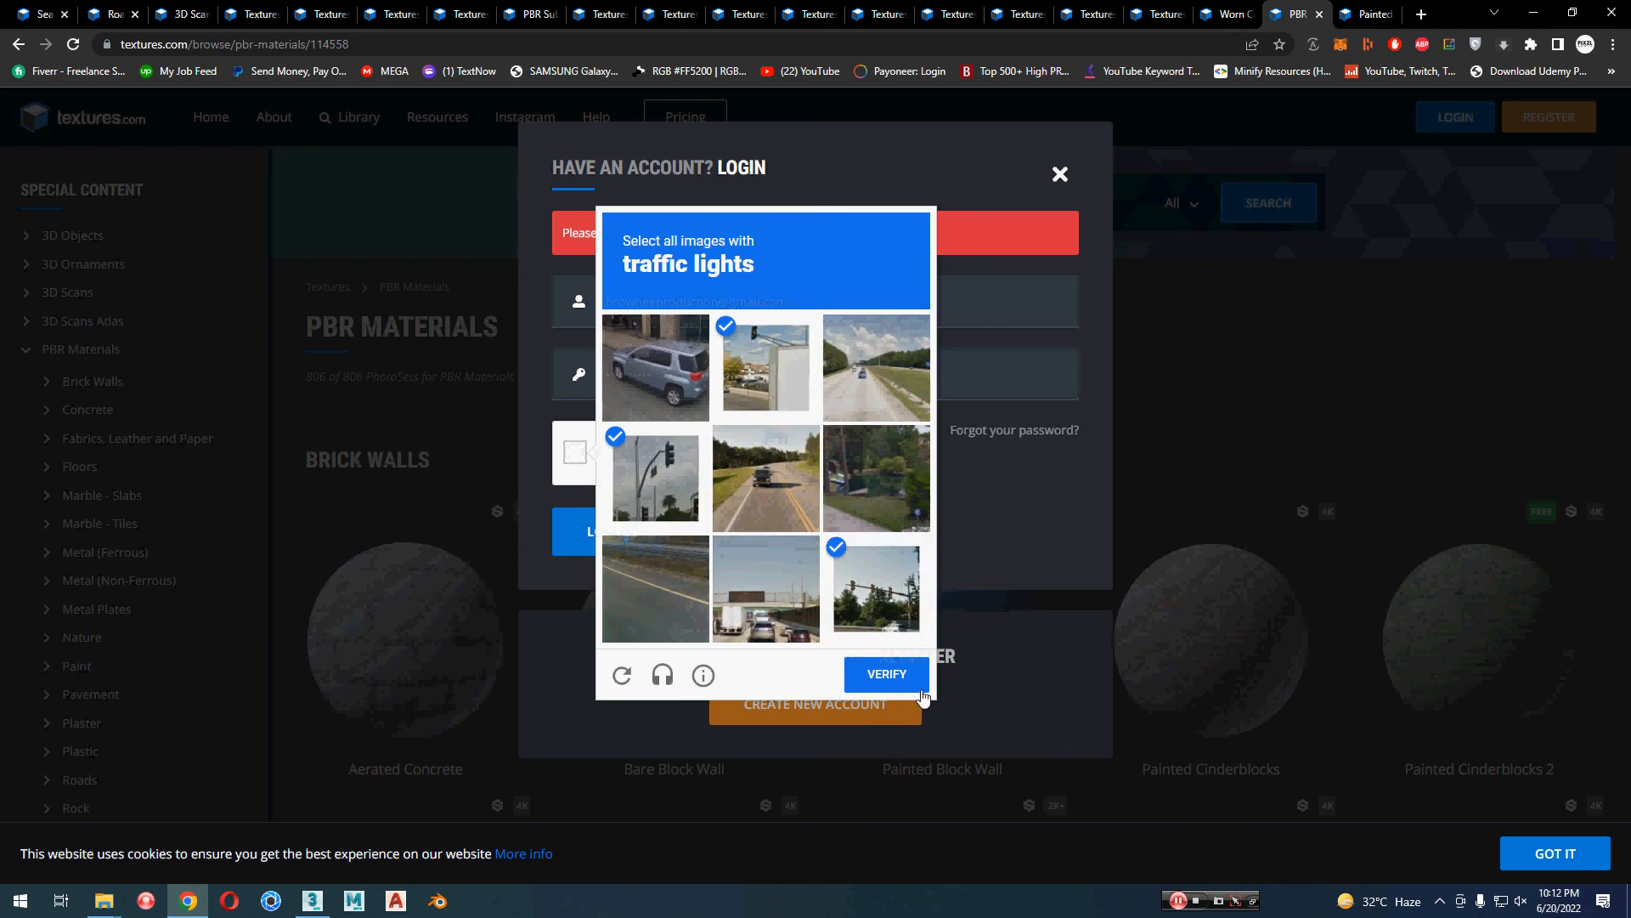
pyautogui.click(900, 678)
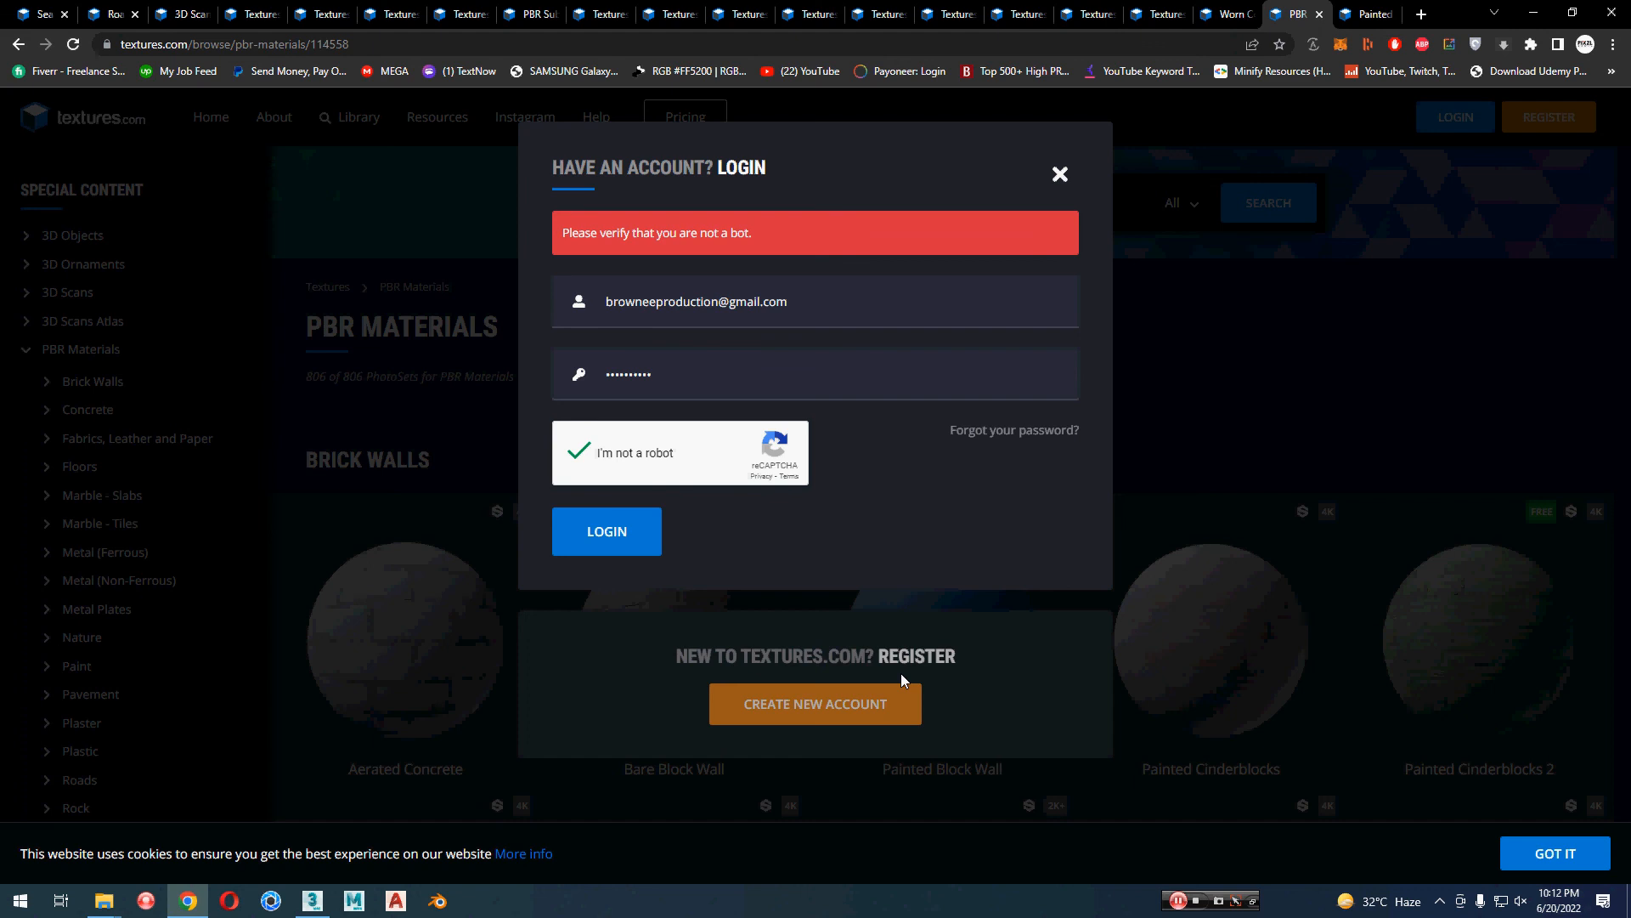
pyautogui.click(608, 537)
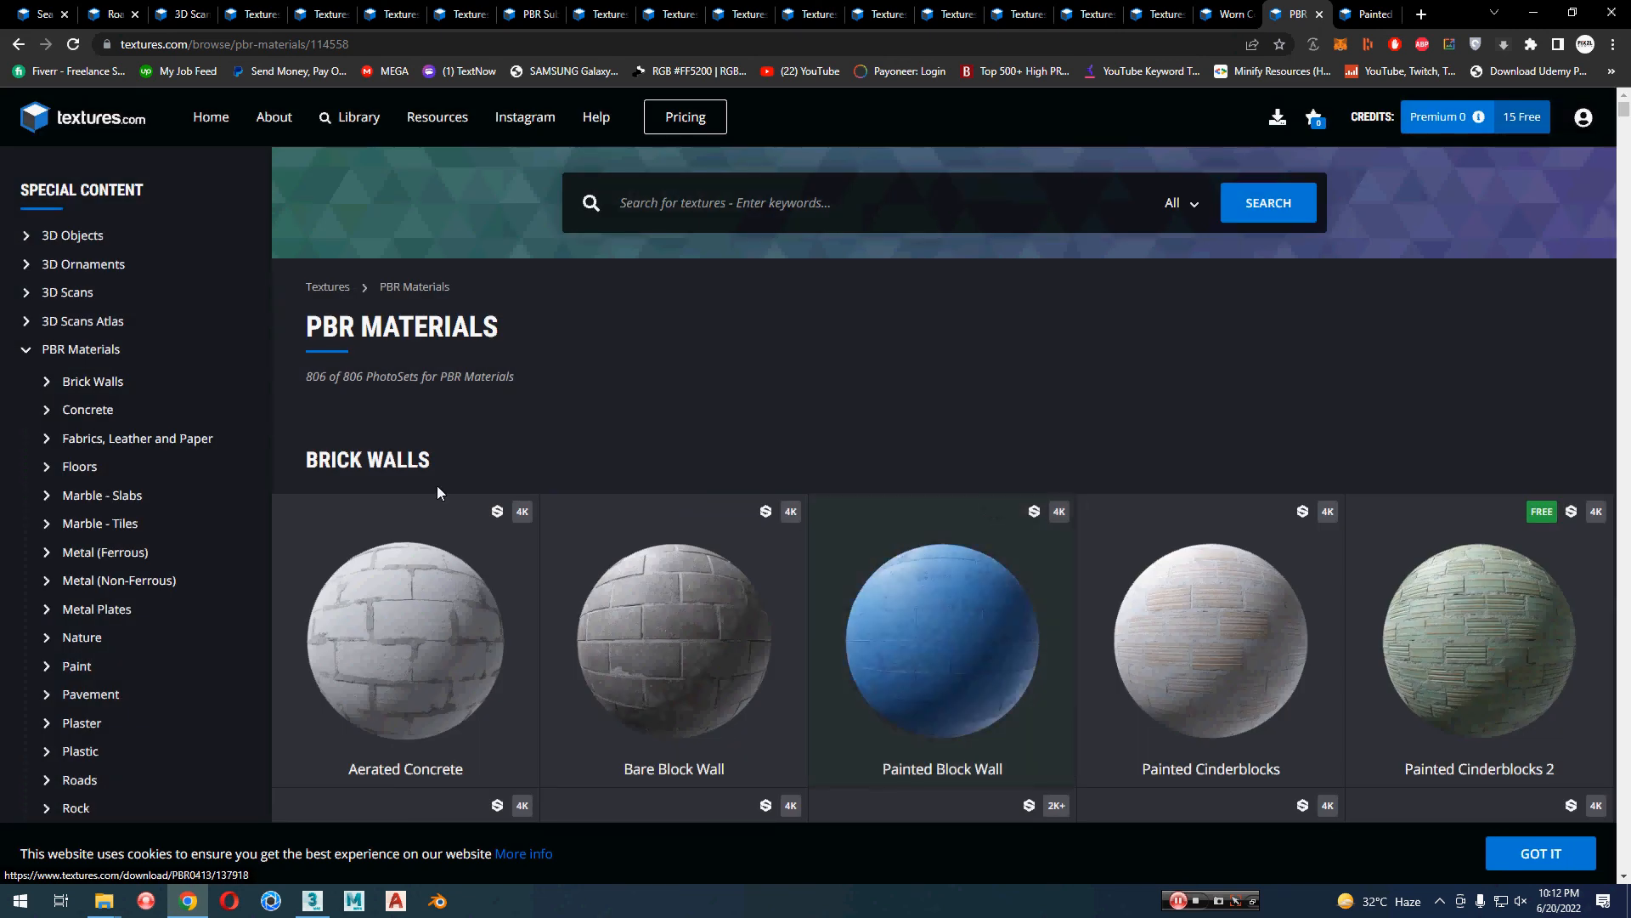
# Step: Look through the preview renders of the Painted Cinderblocks Brick Wall material and close its tab
pyautogui.click(1369, 14)
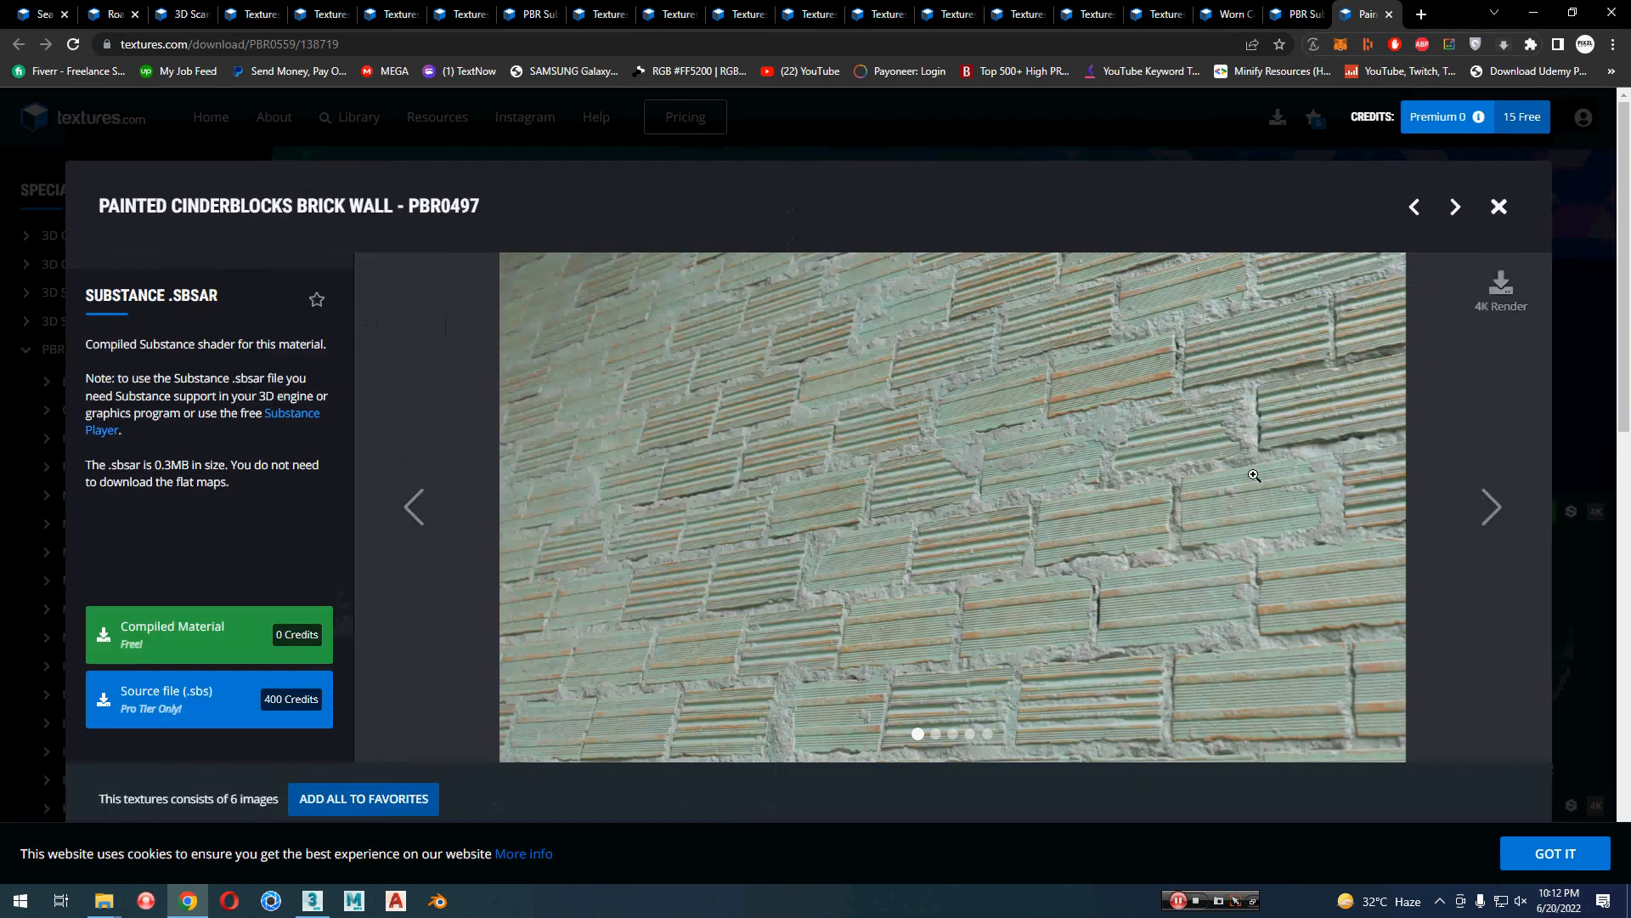
pyautogui.scroll(-5, 1436, 579)
pyautogui.scroll(5, 1436, 579)
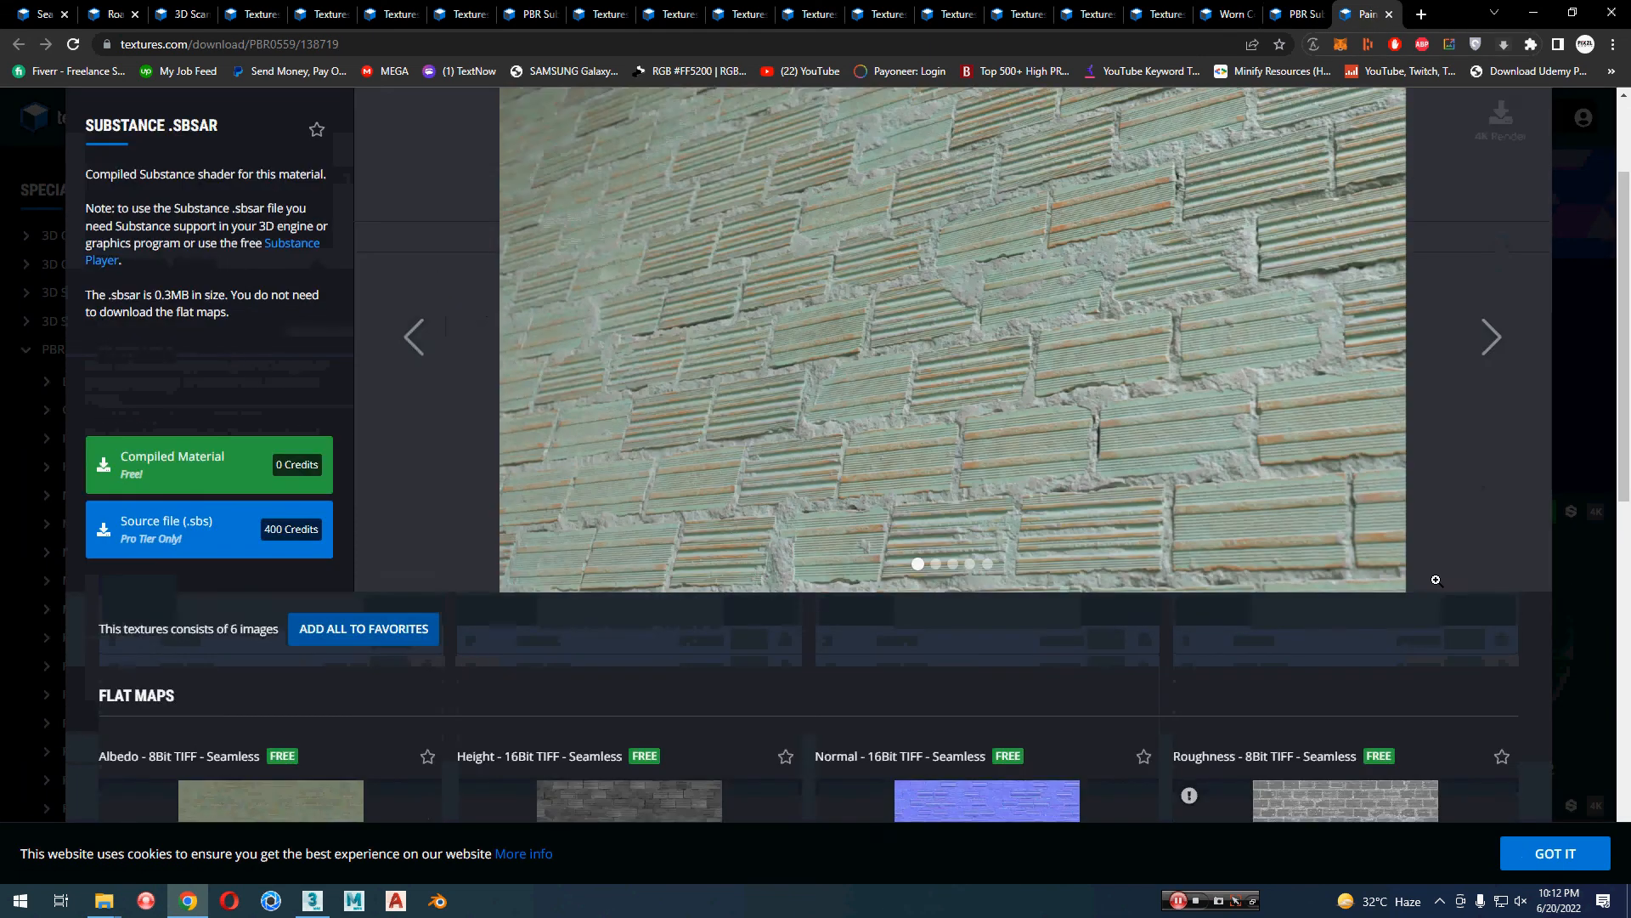
pyautogui.click(416, 508)
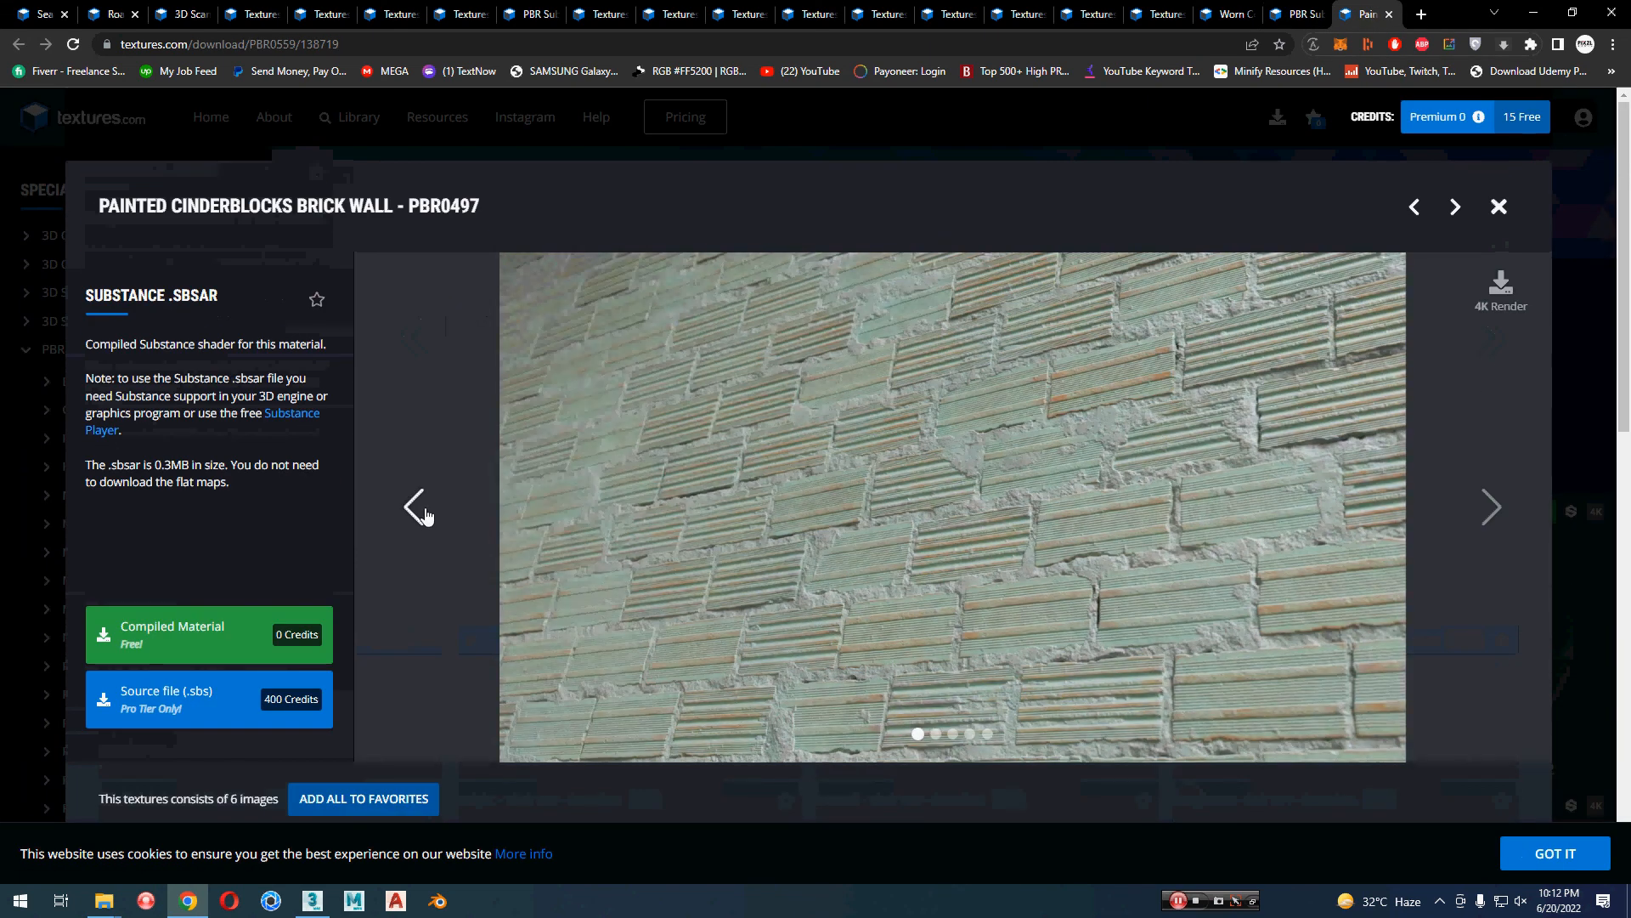
pyautogui.click(416, 508)
pyautogui.click(416, 508)
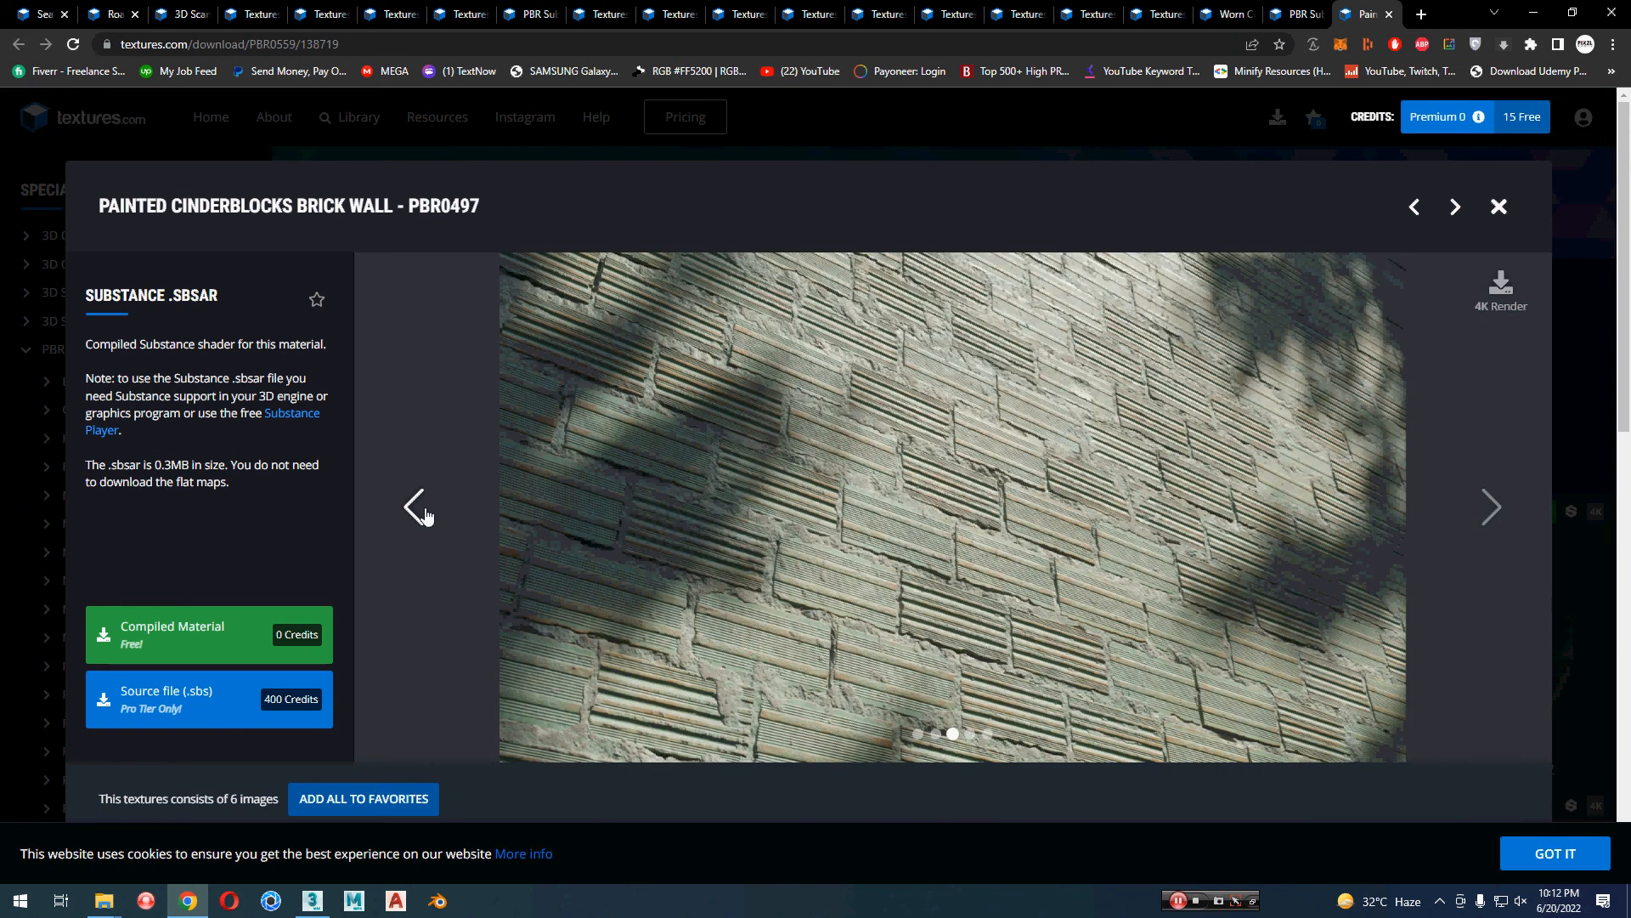
pyautogui.hotkey('ctrl', 'w')
# Step: Review the Worn Concrete Wall material's preview and the download sizes of its flat maps
pyautogui.click(1284, 8)
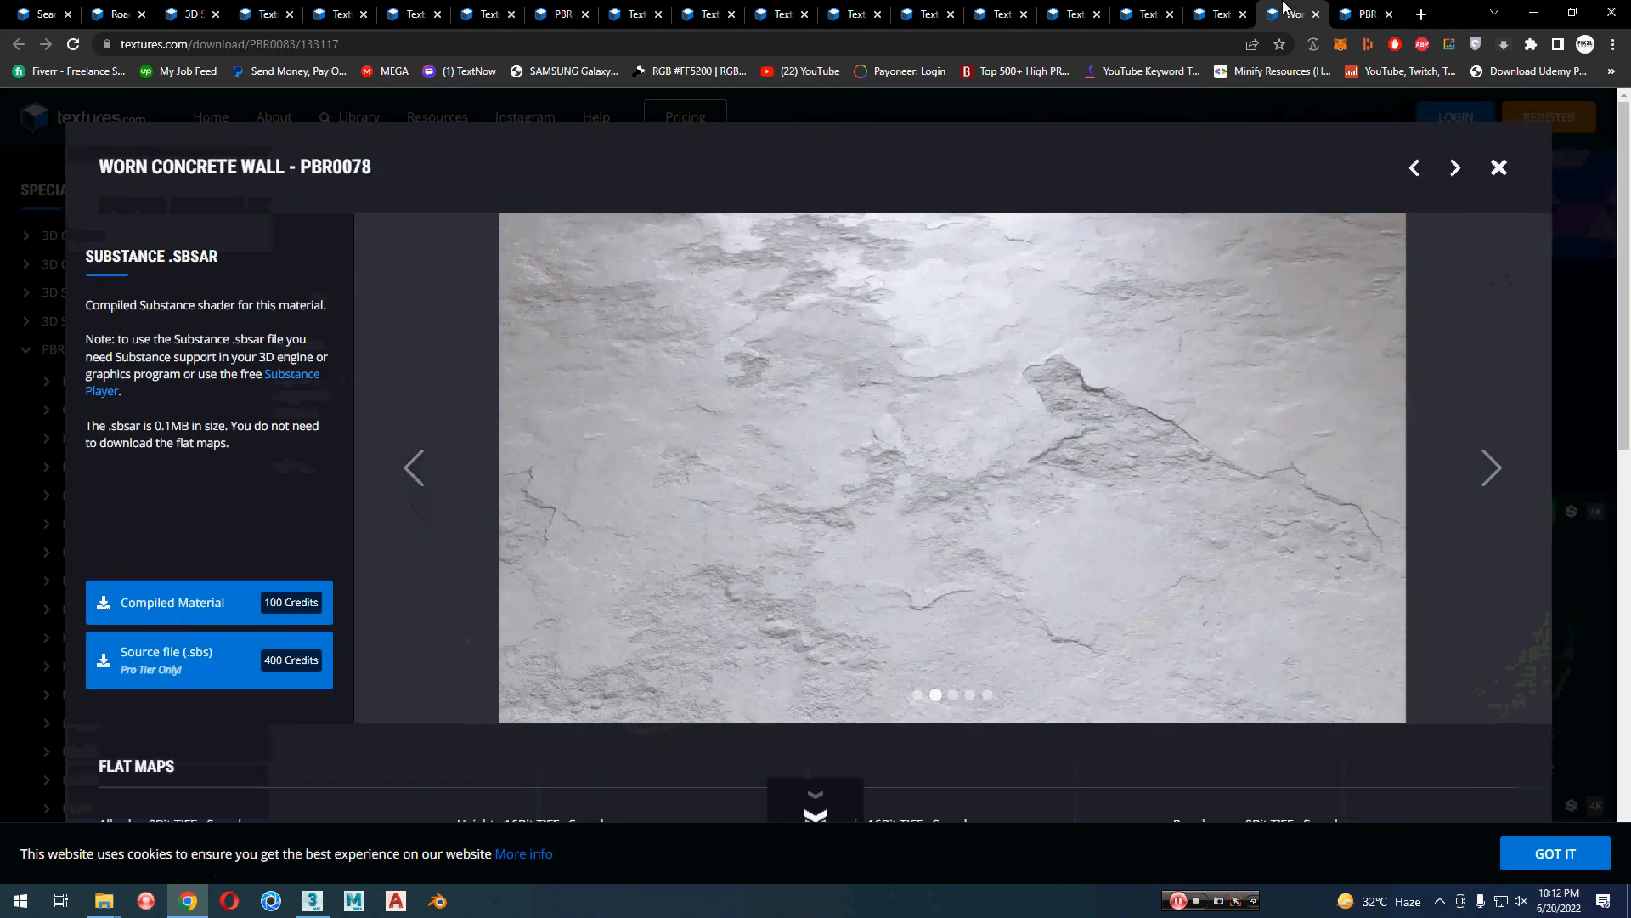
pyautogui.scroll(-5, 1512, 560)
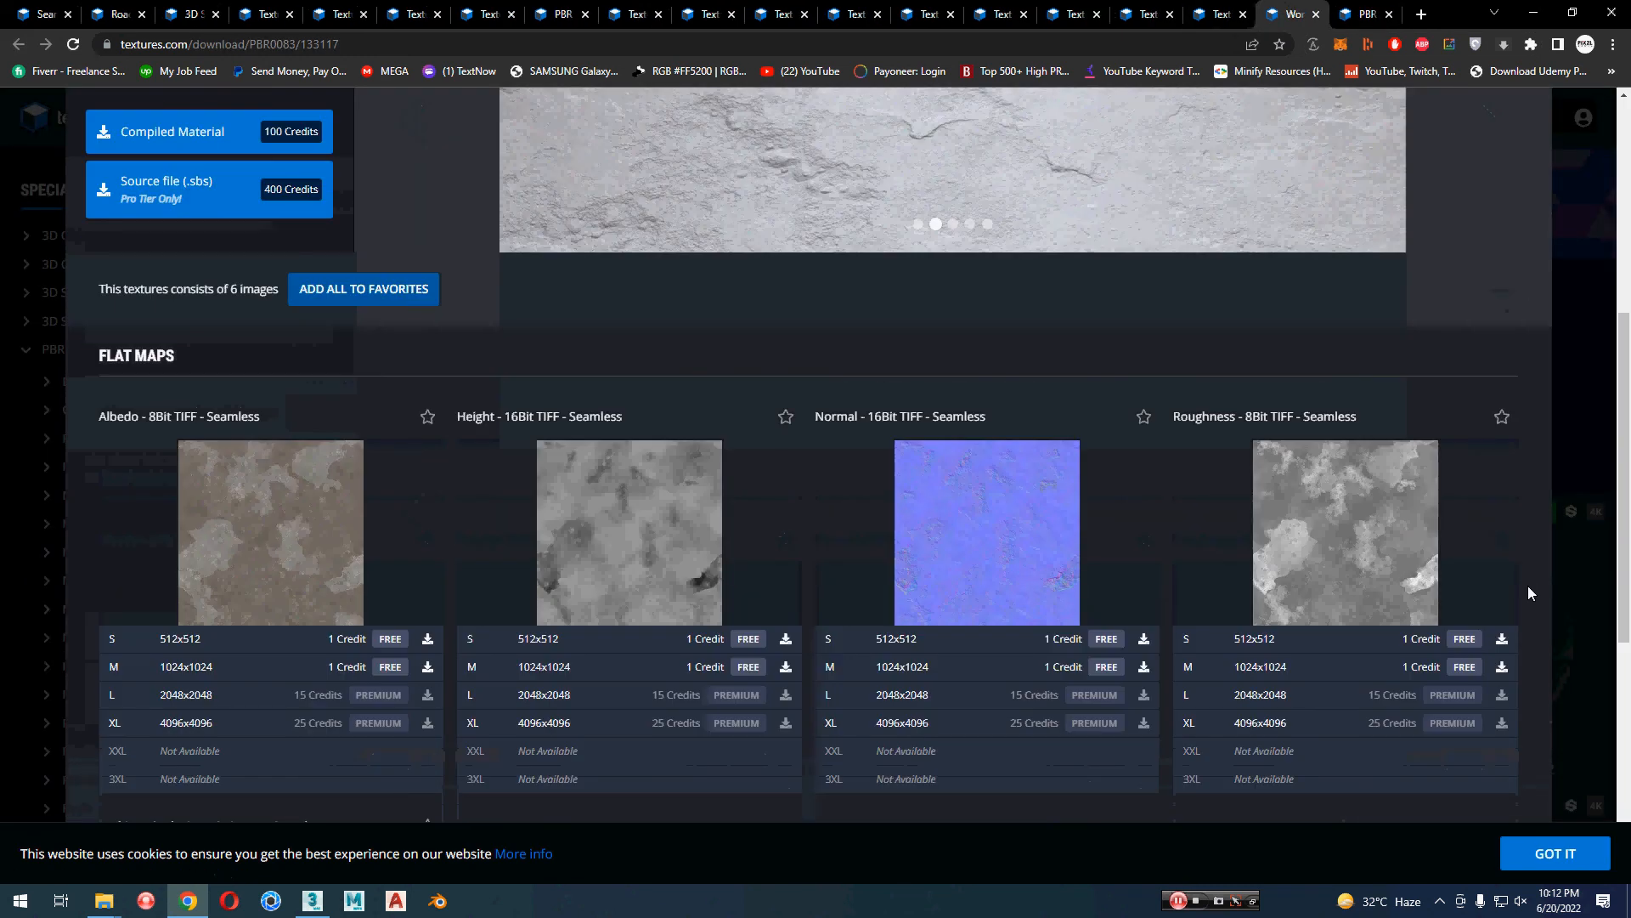
pyautogui.scroll(-2, 1528, 592)
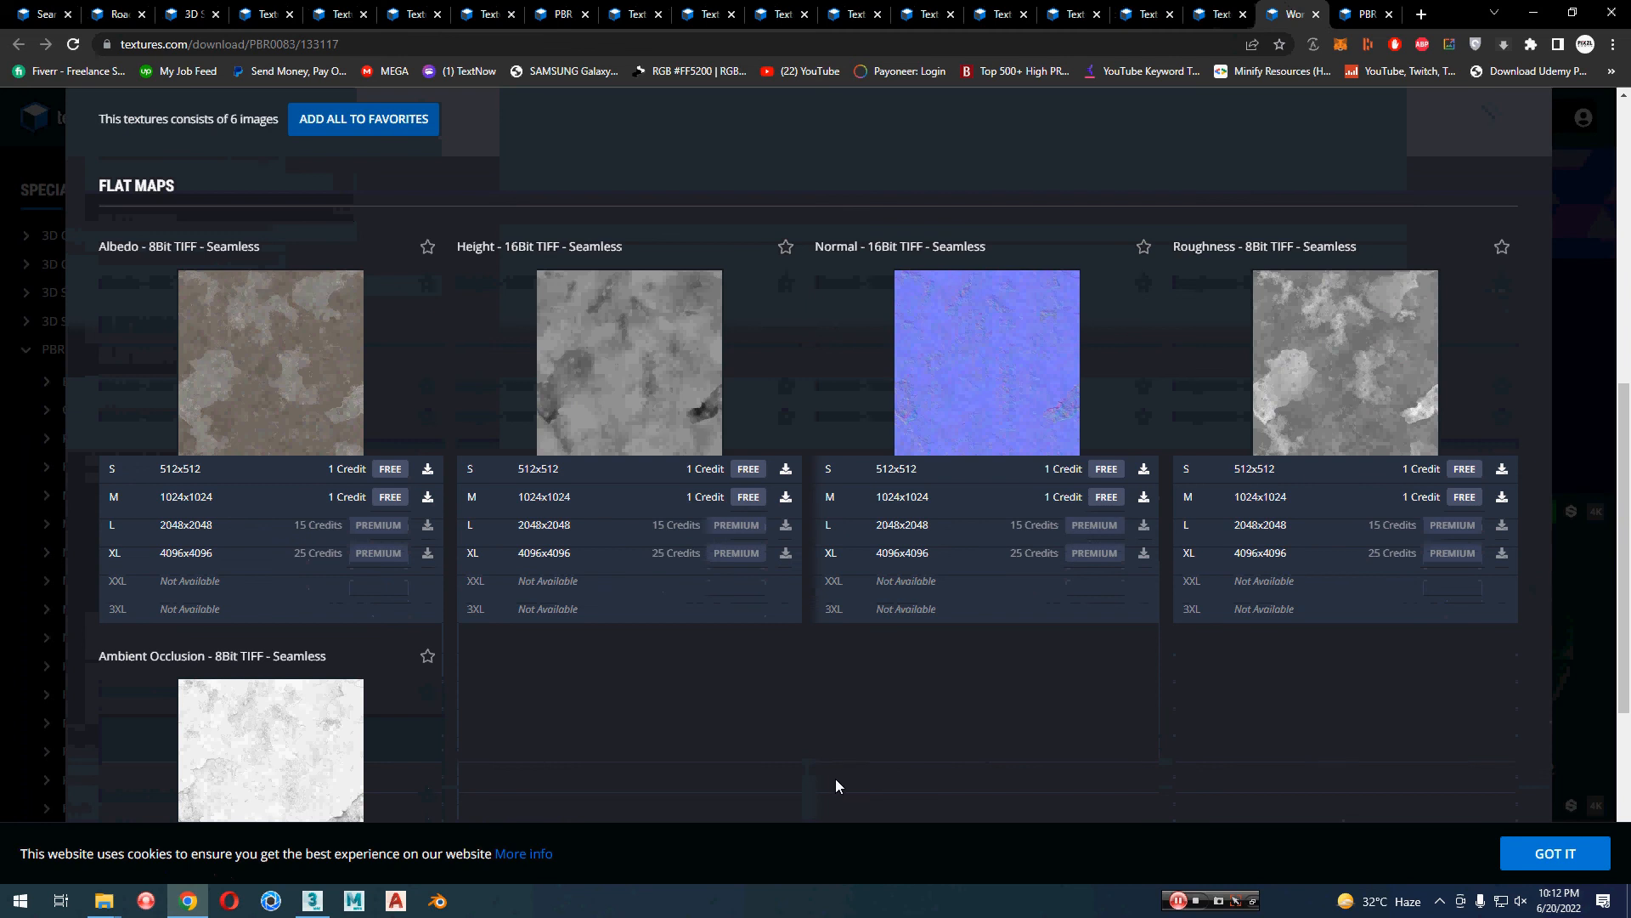
pyautogui.scroll(7, 836, 772)
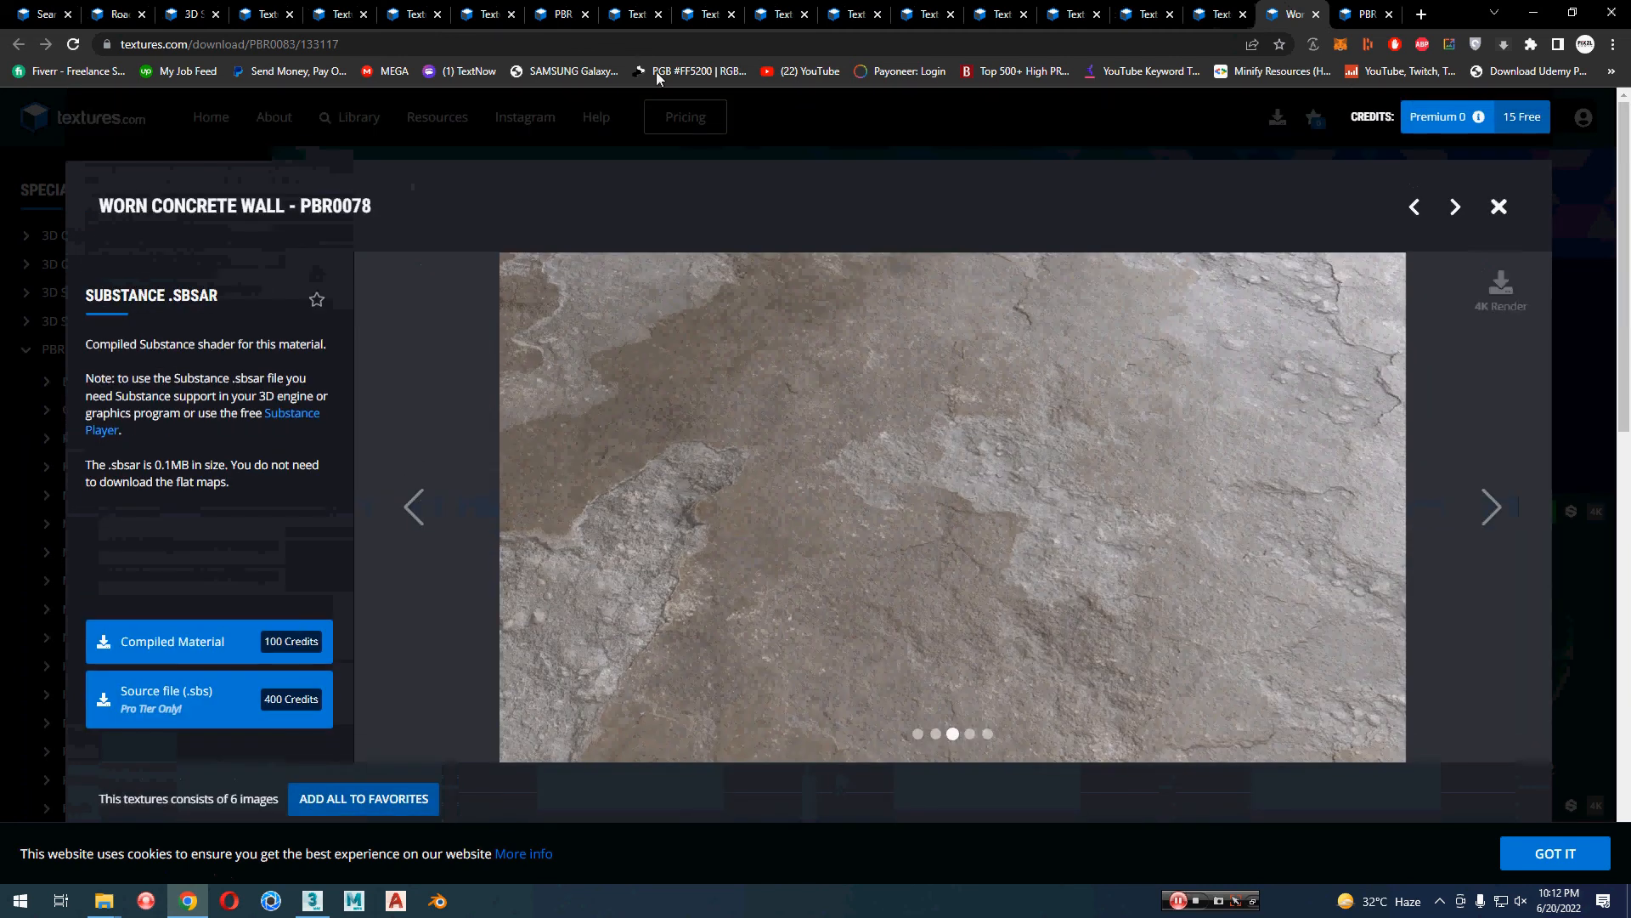
# Step: Compare the opened road surface textures, including 3D Scanned Asphalt, Cracked Bitumen Road and Old Bitumen Road
pyautogui.click(119, 14)
pyautogui.click(185, 14)
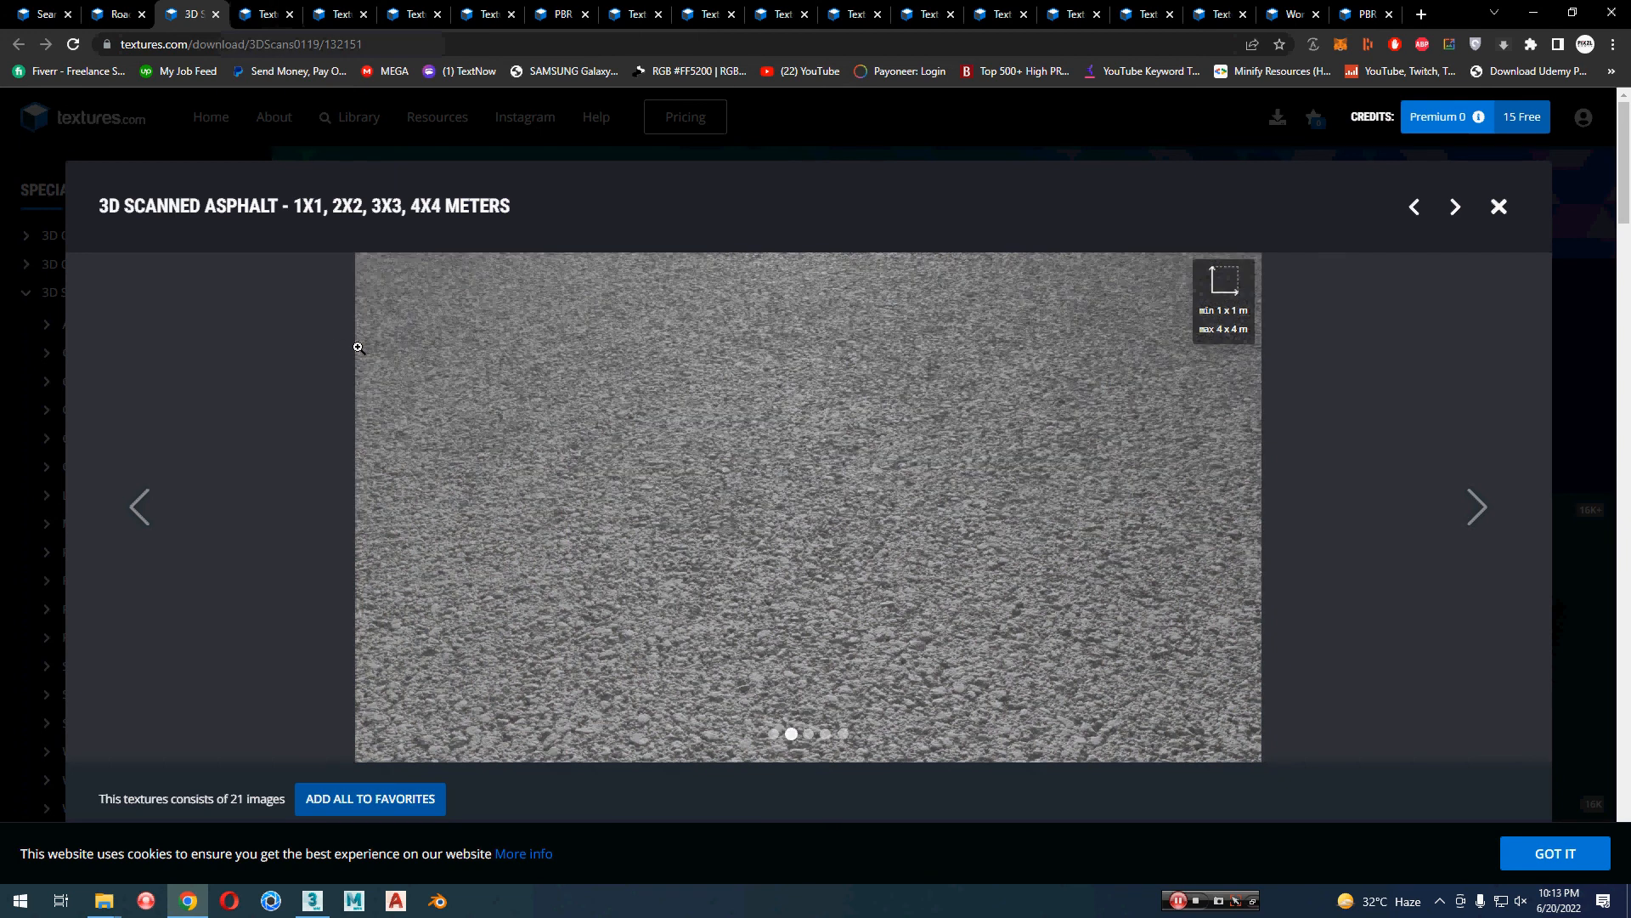
pyautogui.click(277, 16)
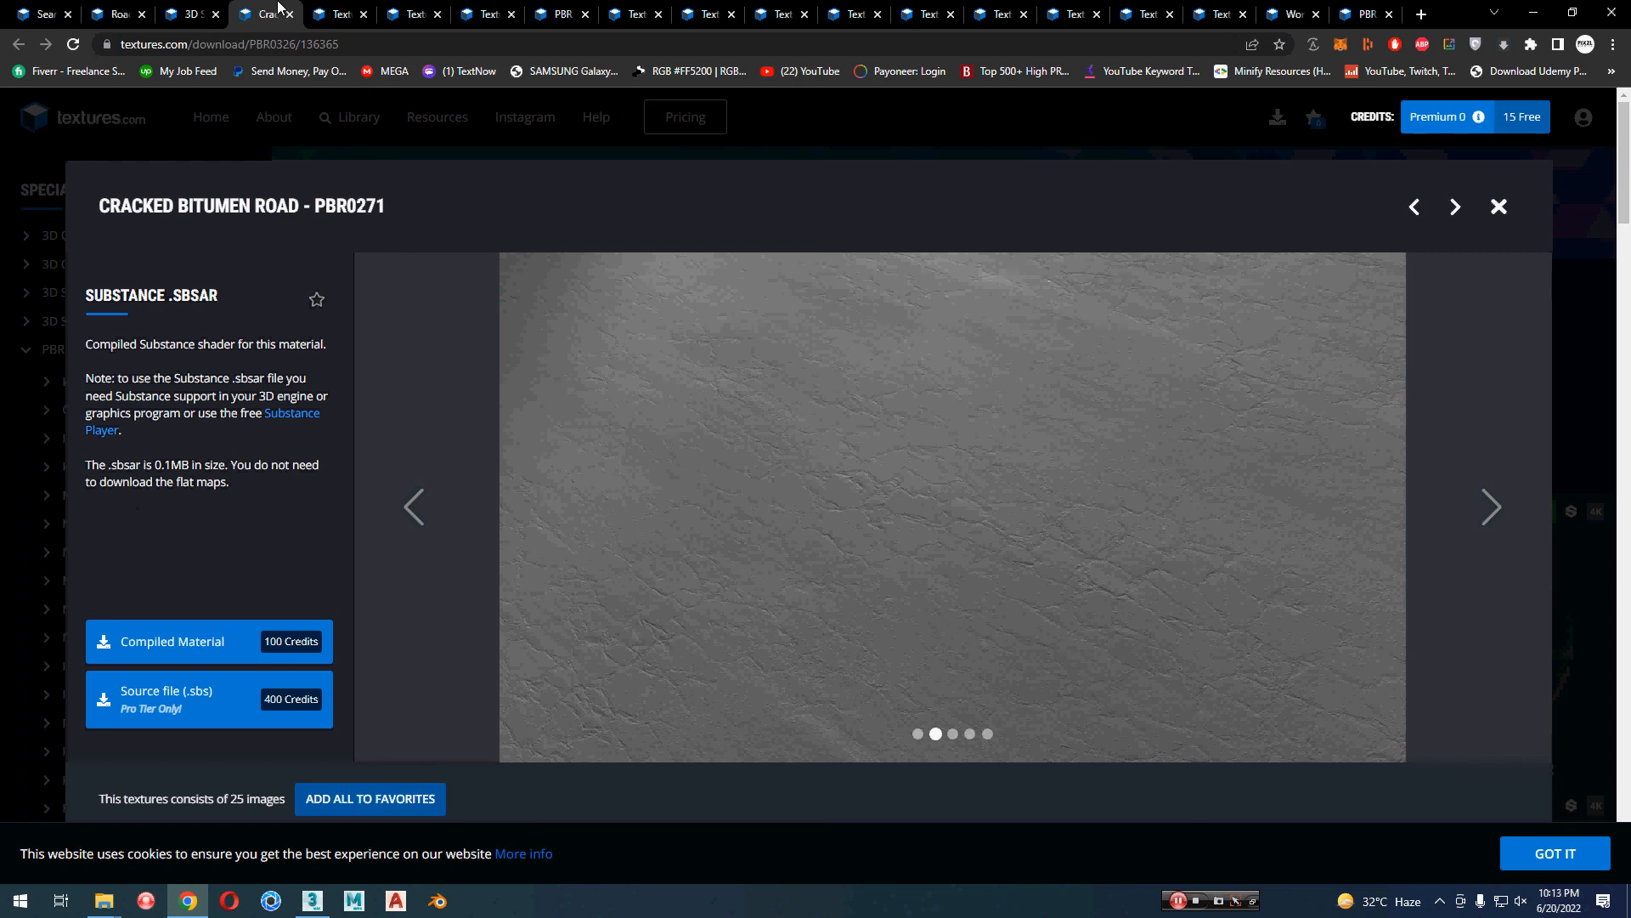
pyautogui.scroll(-4, 678, 477)
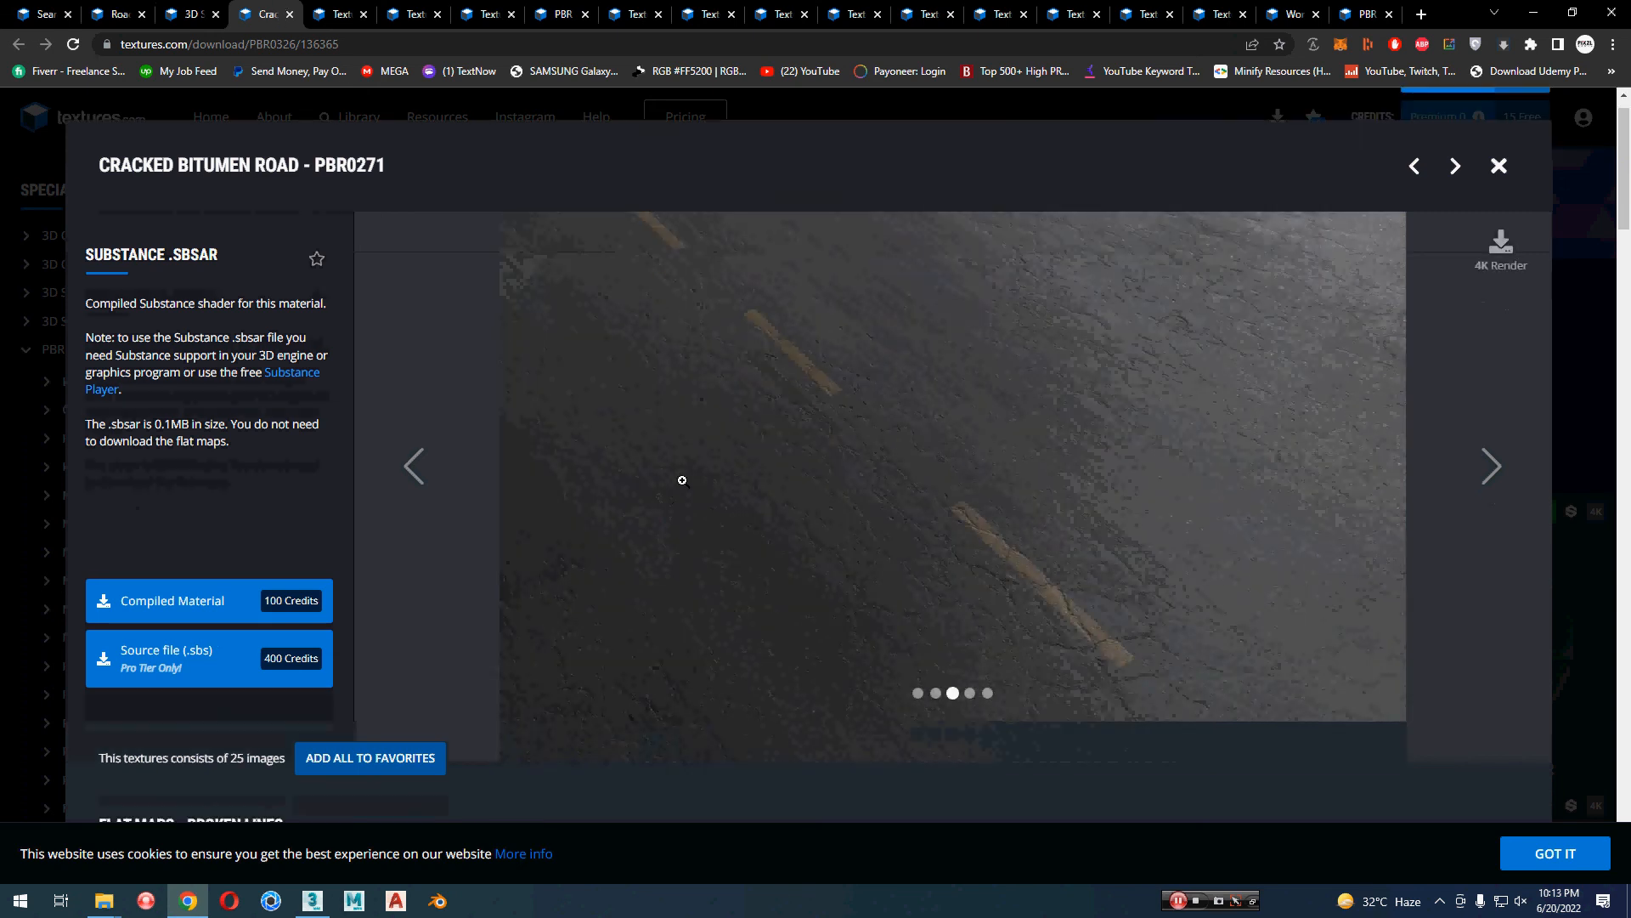
pyautogui.click(352, 10)
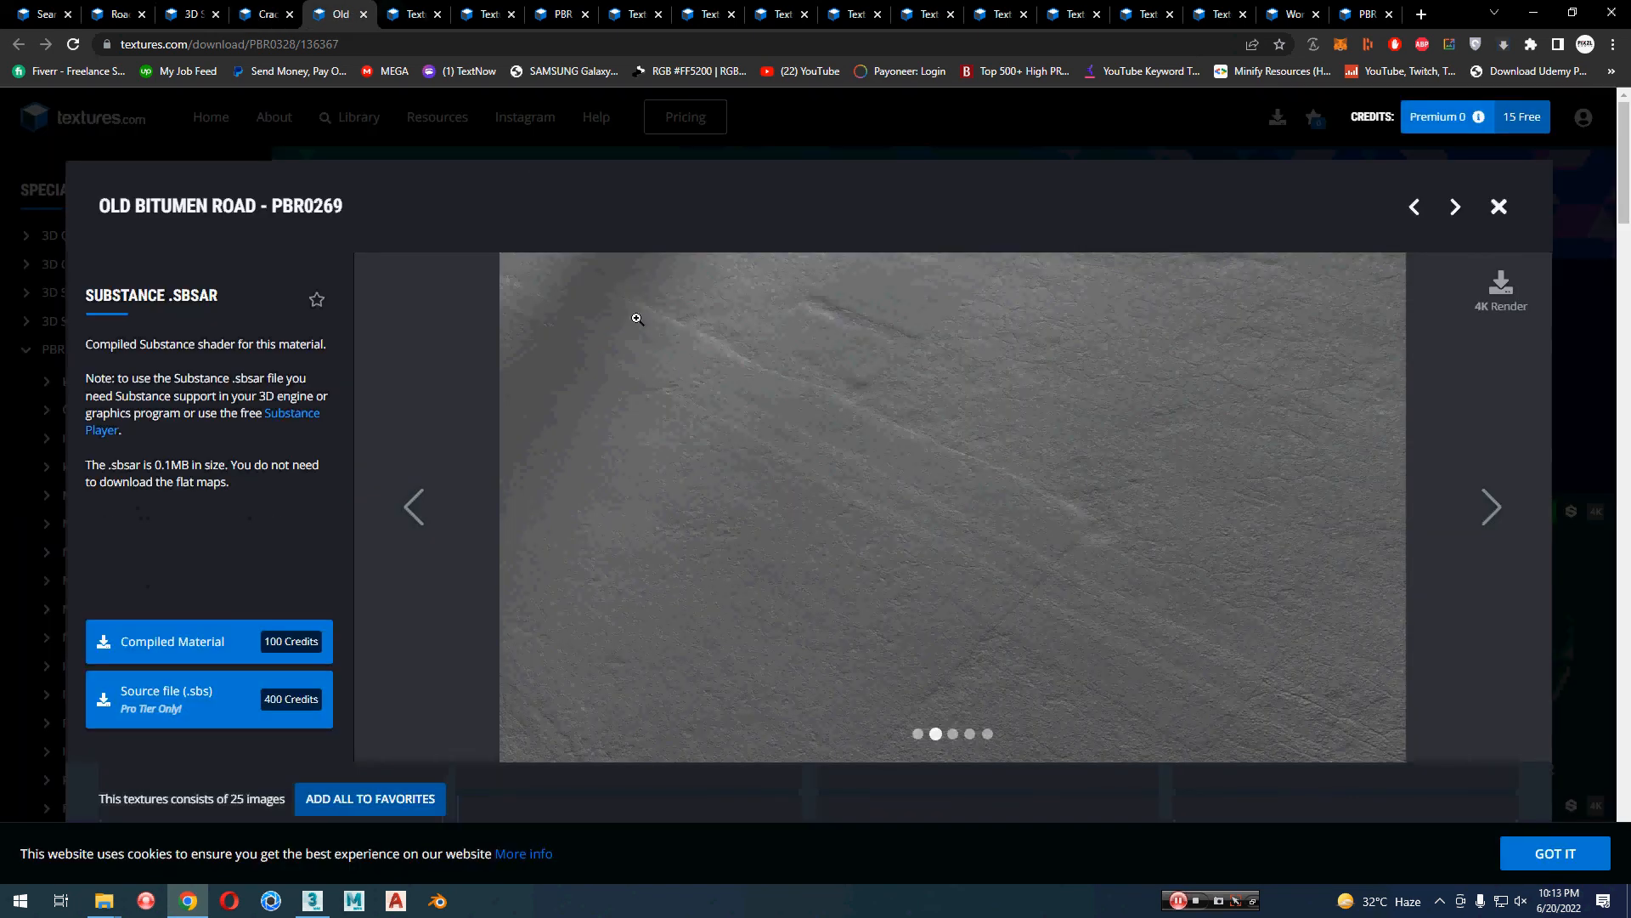
pyautogui.click(408, 506)
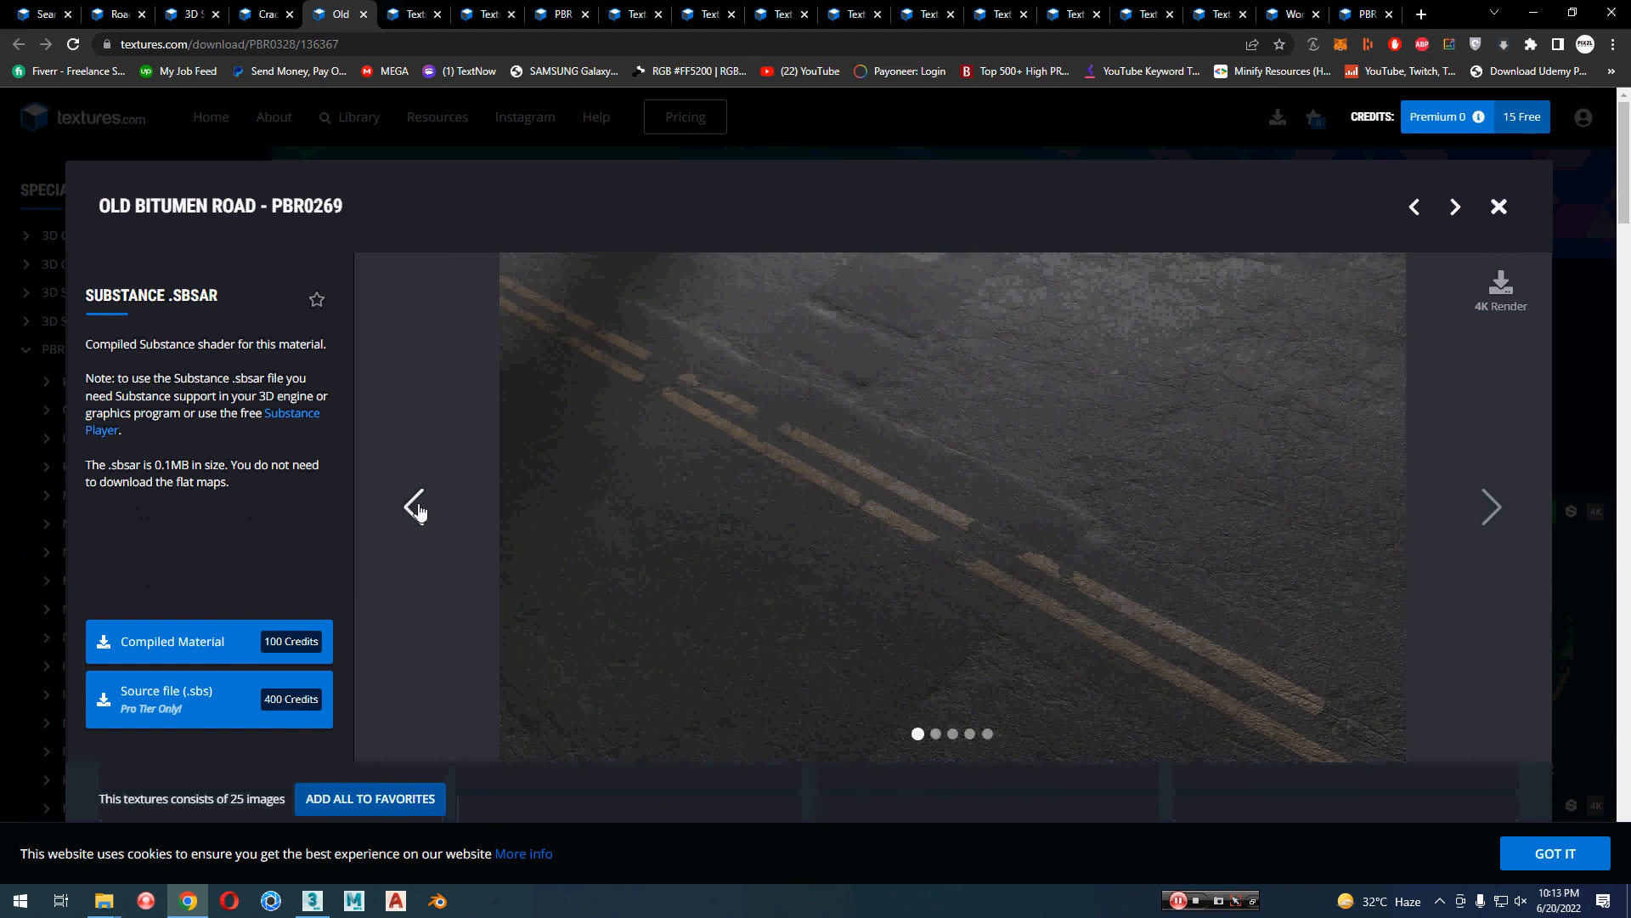
# Step: Look through the preview images of the 3D Scanned Cracked Asphalt 2x2 meters texture
pyautogui.click(420, 6)
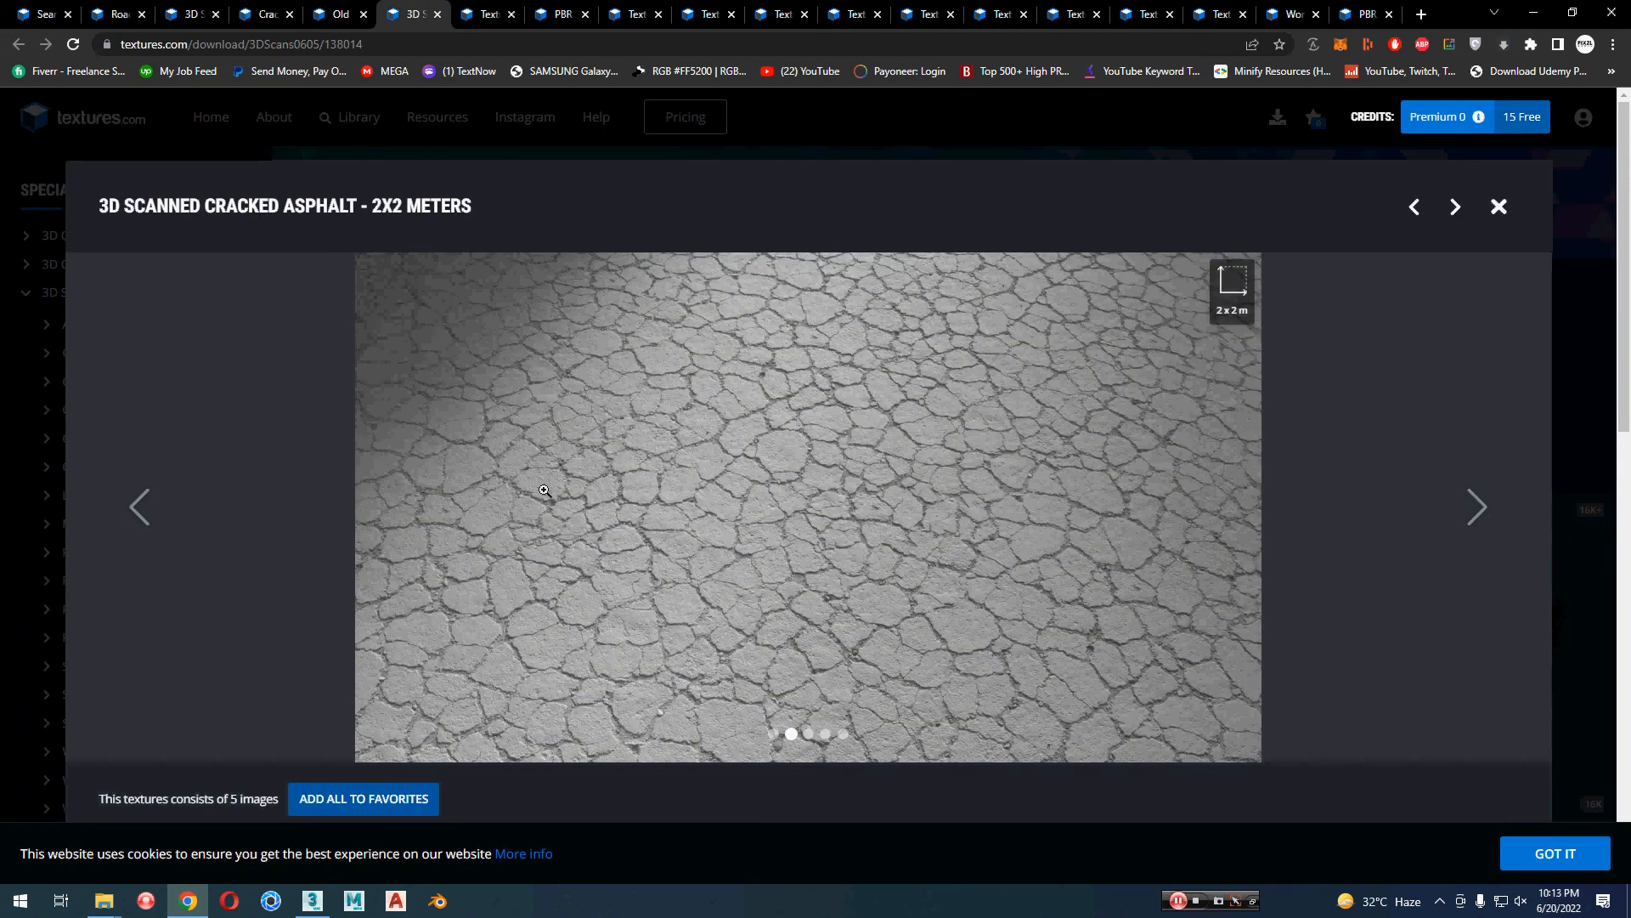
pyautogui.click(152, 517)
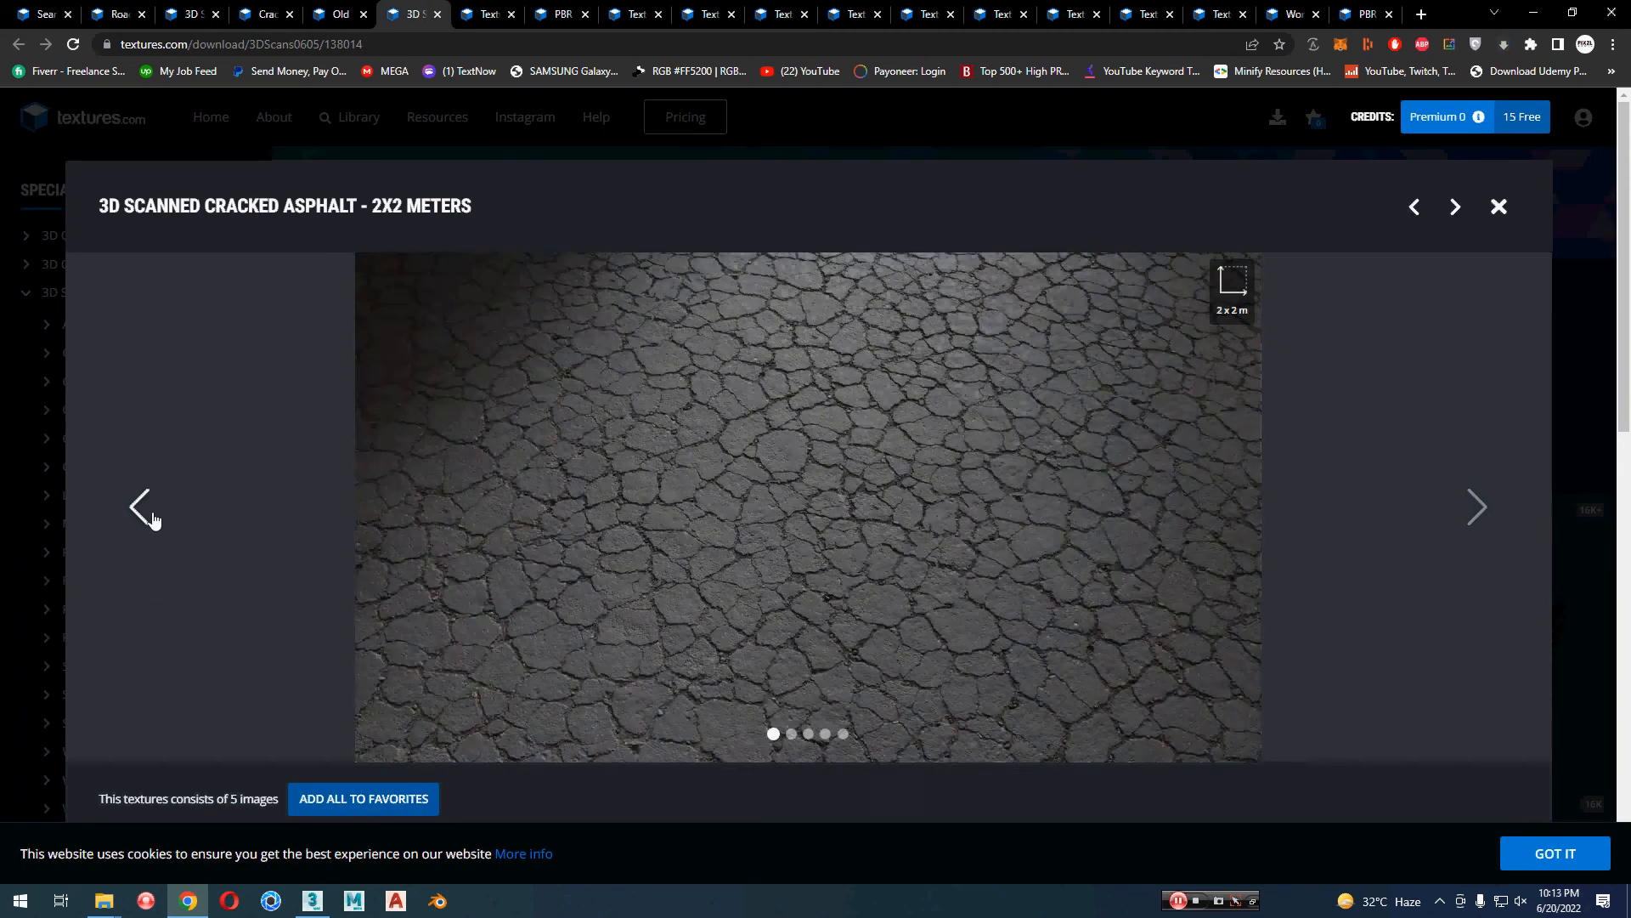
pyautogui.click(152, 517)
pyautogui.click(152, 516)
pyautogui.click(152, 517)
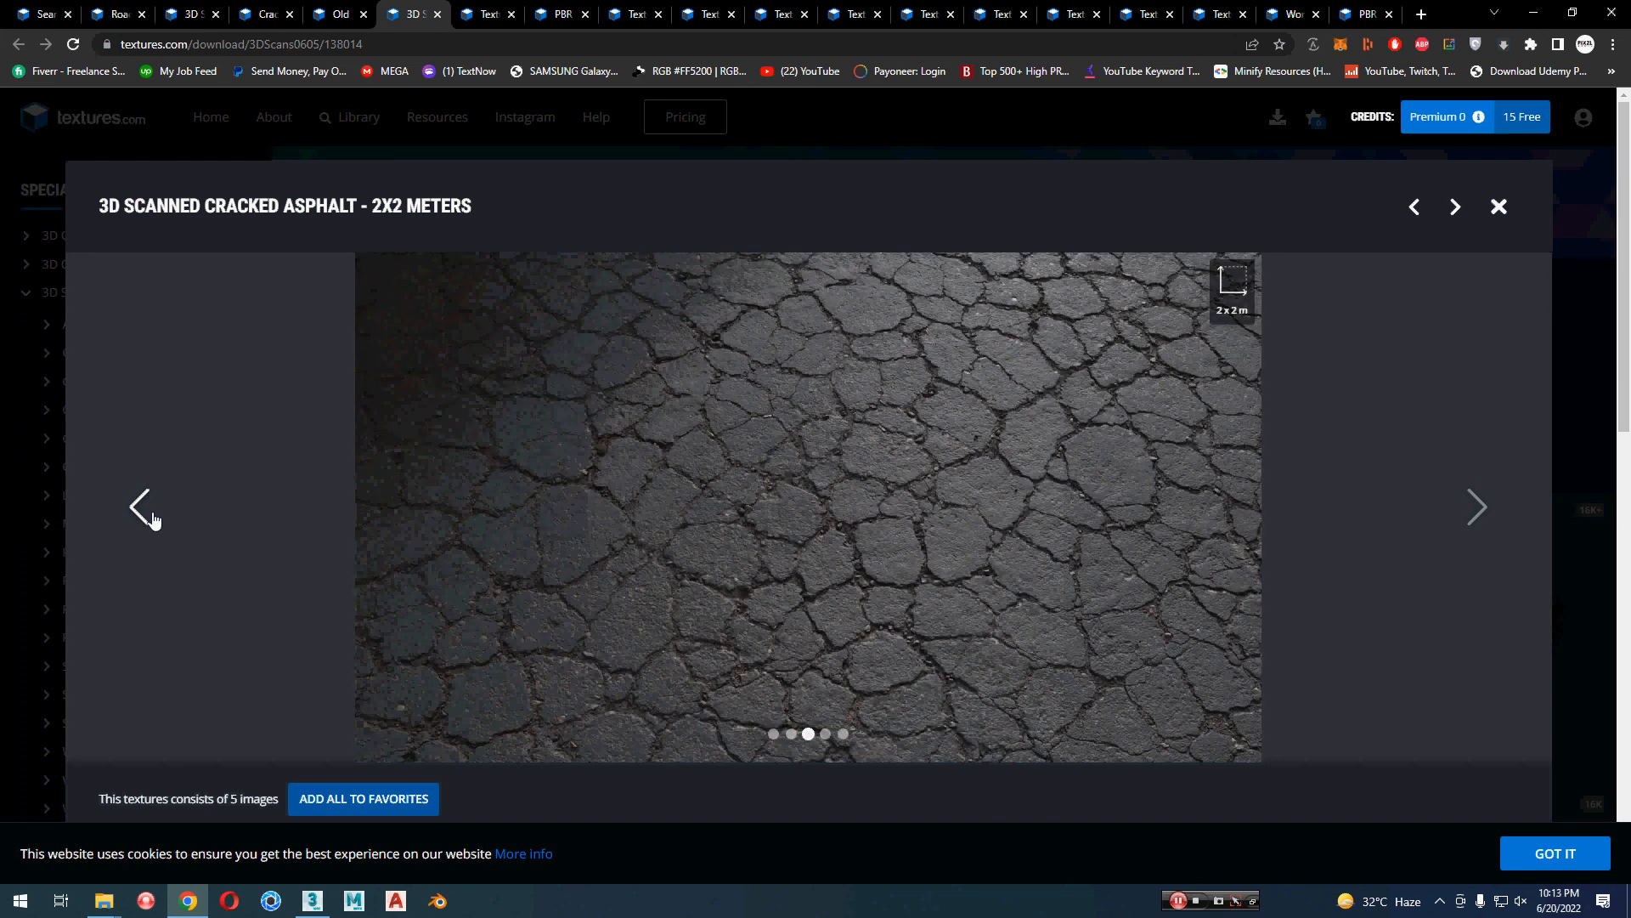
# Step: Go on to the Medieval Brick Wall material and look through its preview renders
pyautogui.click(490, 14)
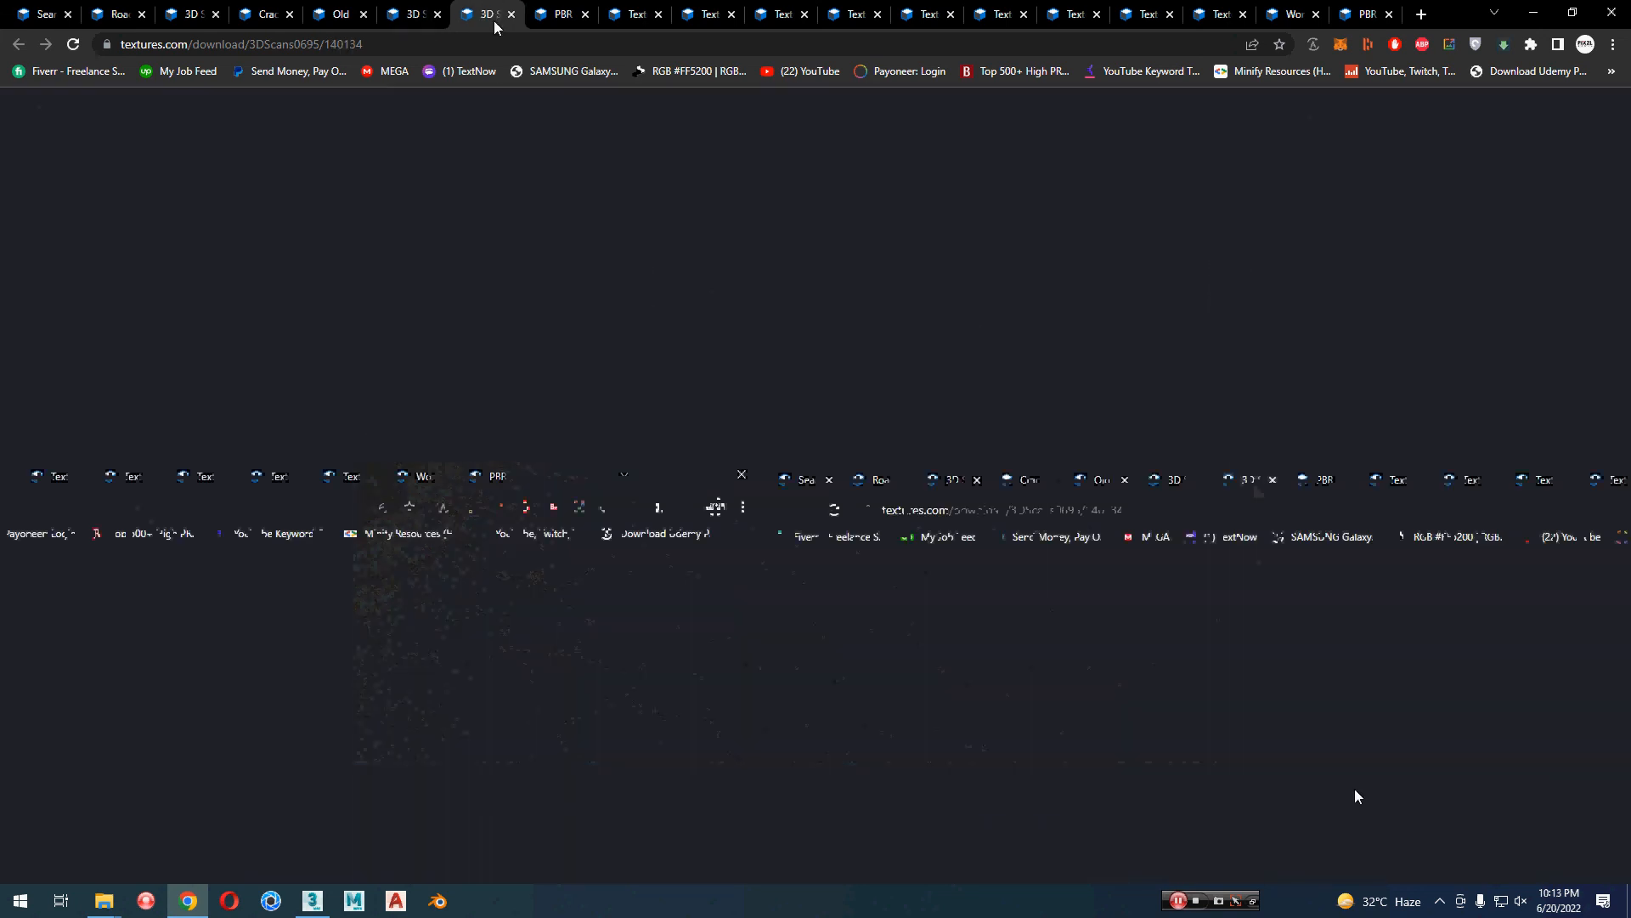
pyautogui.click(593, 13)
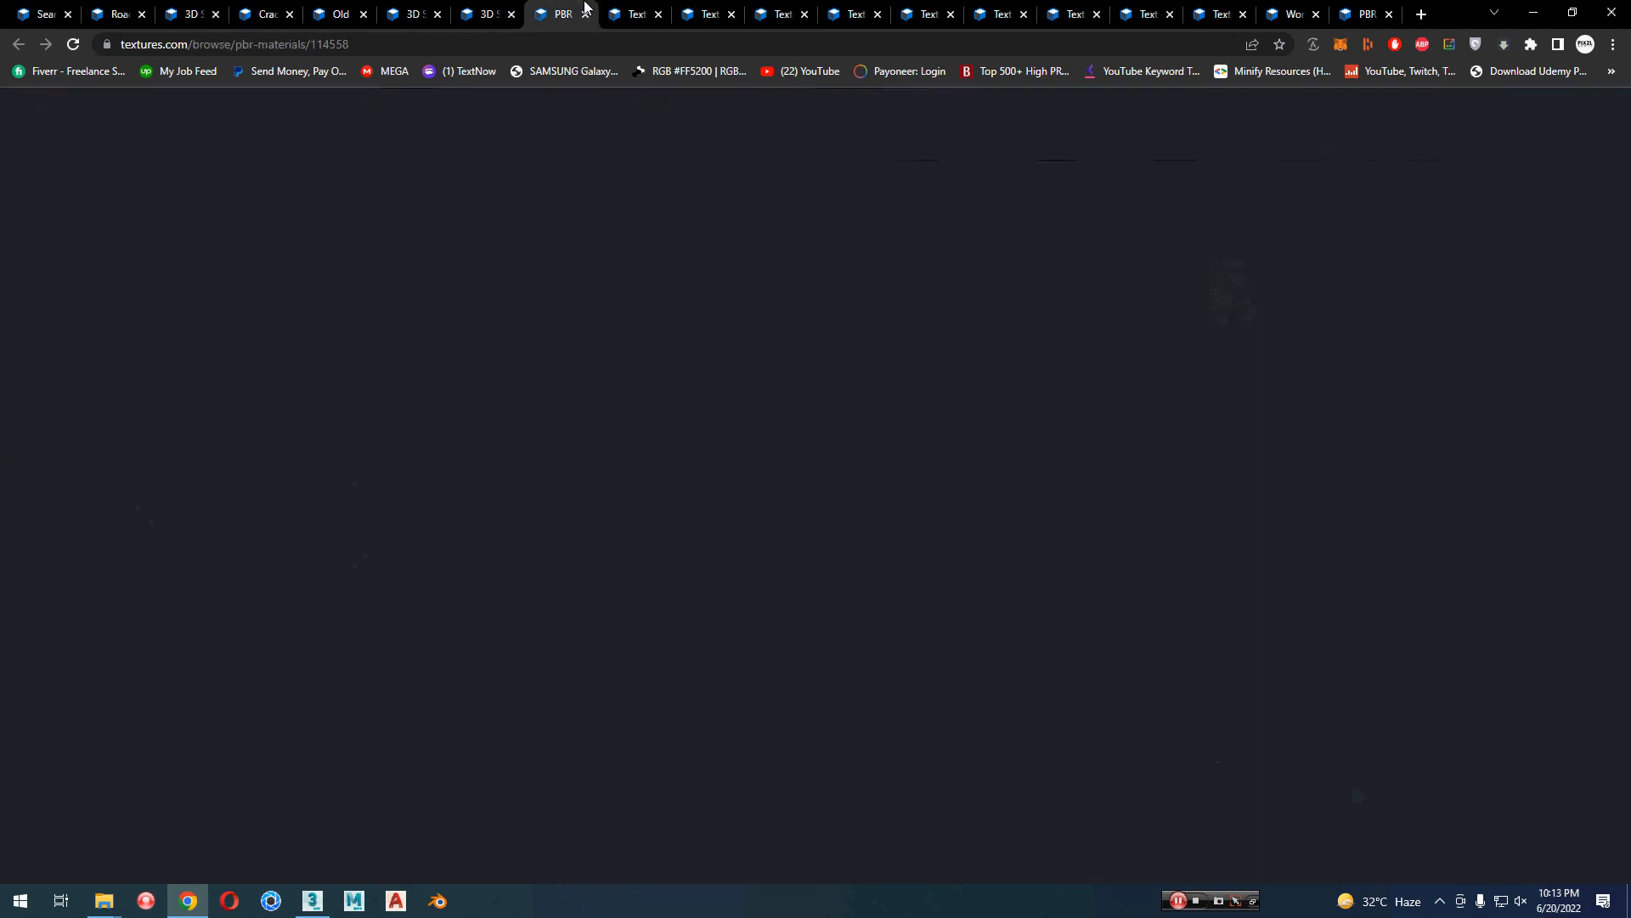
pyautogui.click(633, 13)
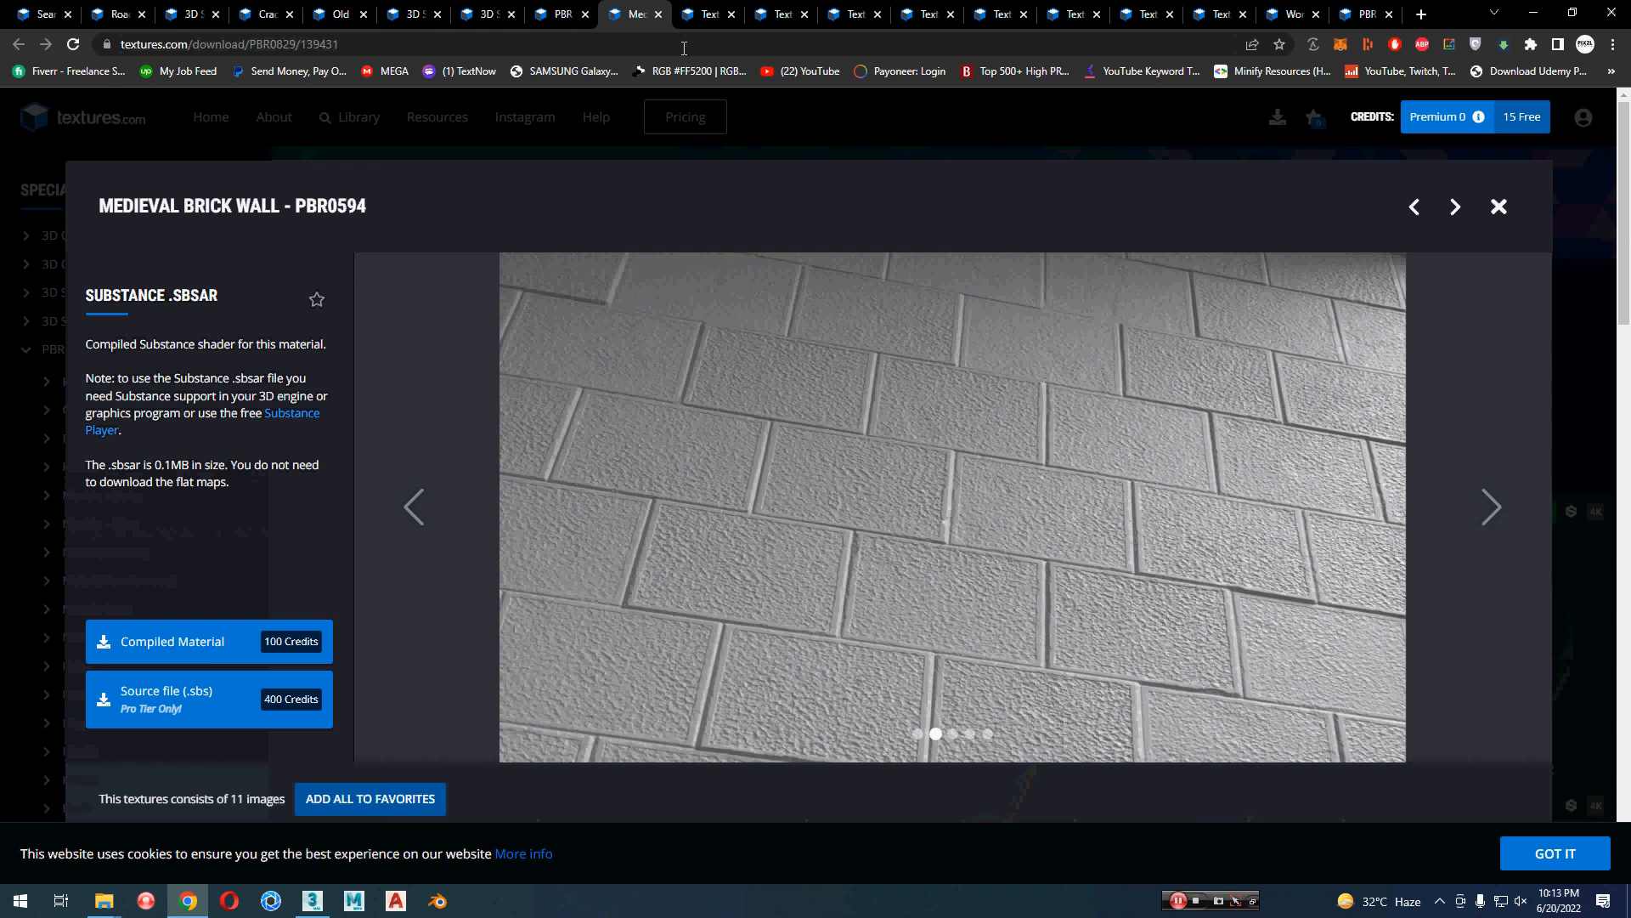
pyautogui.click(419, 534)
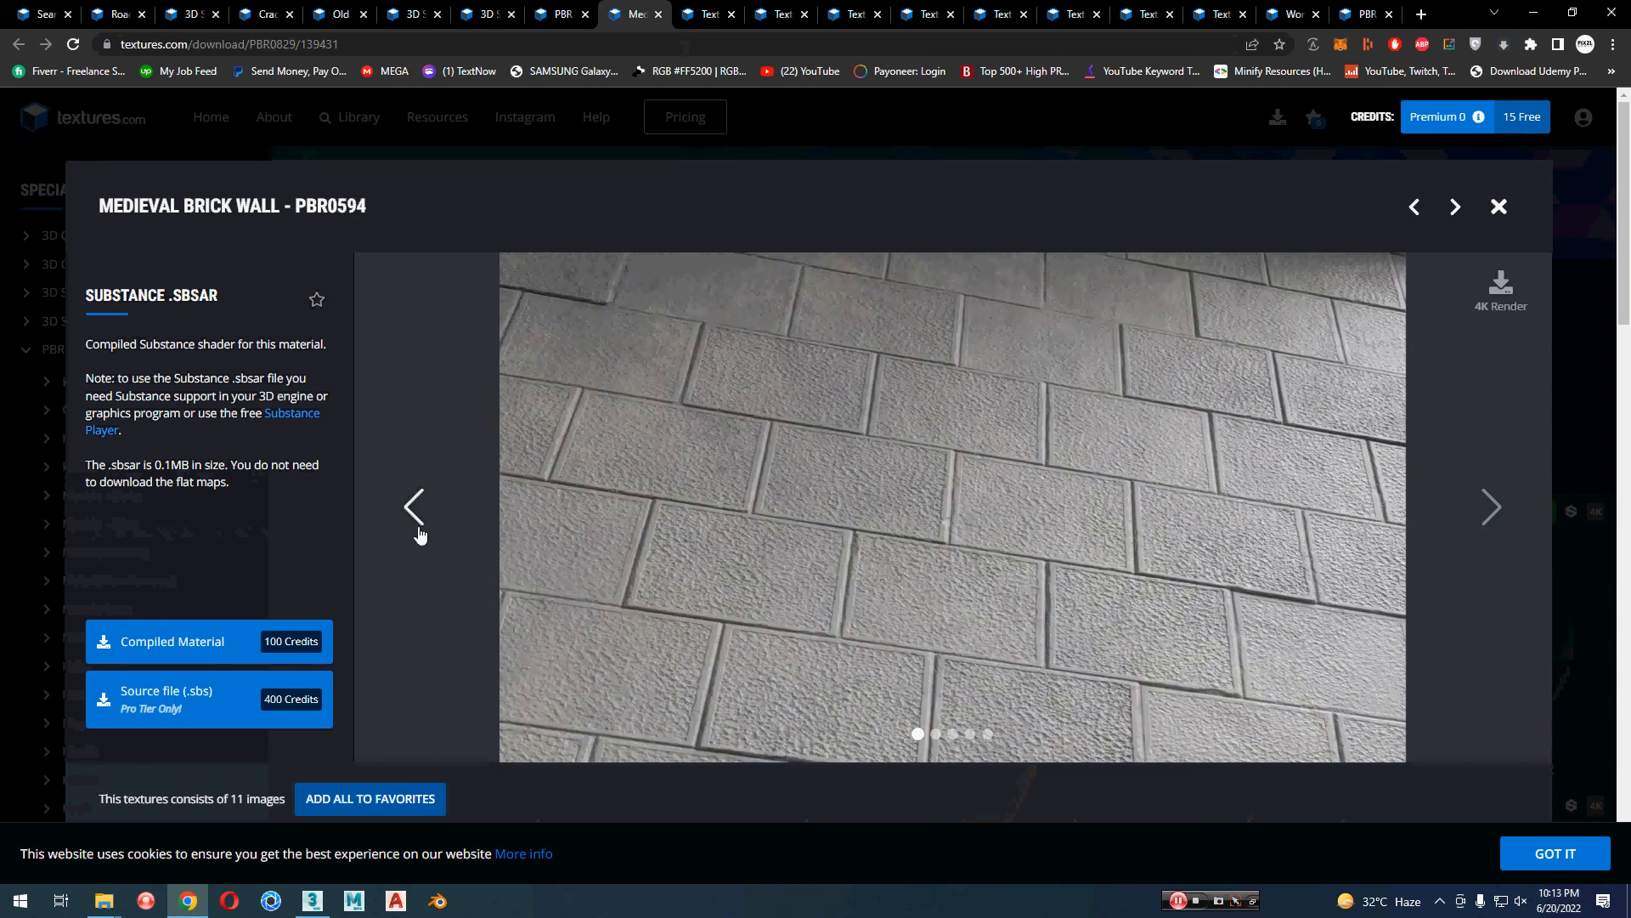
pyautogui.click(419, 534)
pyautogui.click(419, 534)
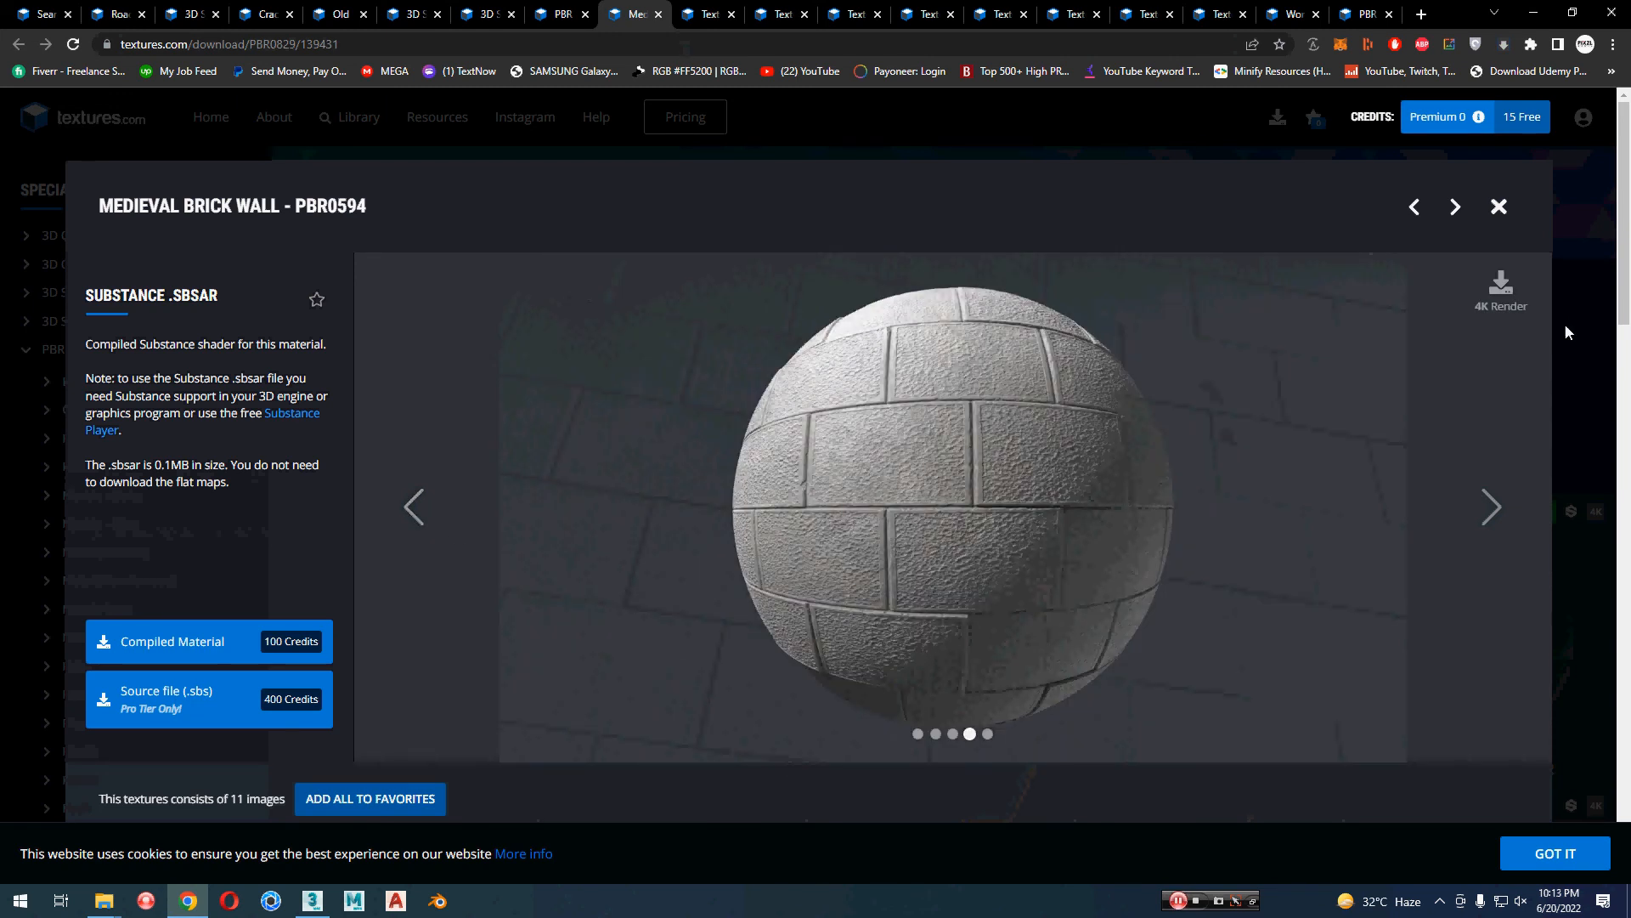
# Step: Download the 1024x1024 albedo, normal, roughness, height and ambient occlusion default flat maps of the Medieval Brick Wall PBR0594 material
pyautogui.scroll(-1, 594, 497)
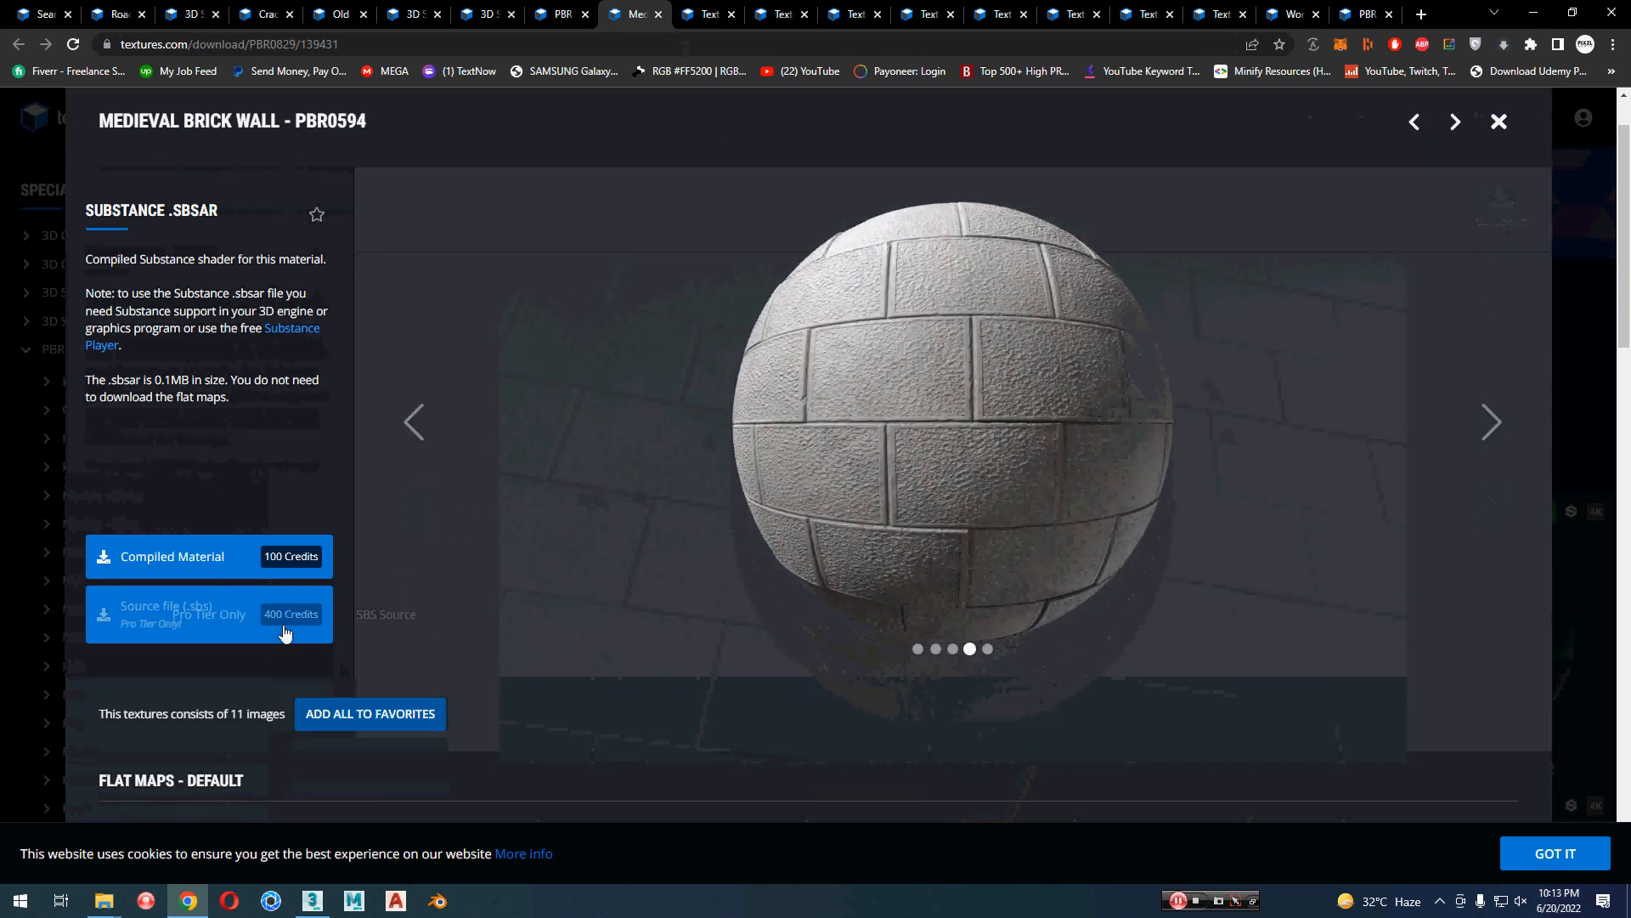
pyautogui.scroll(-5, 493, 484)
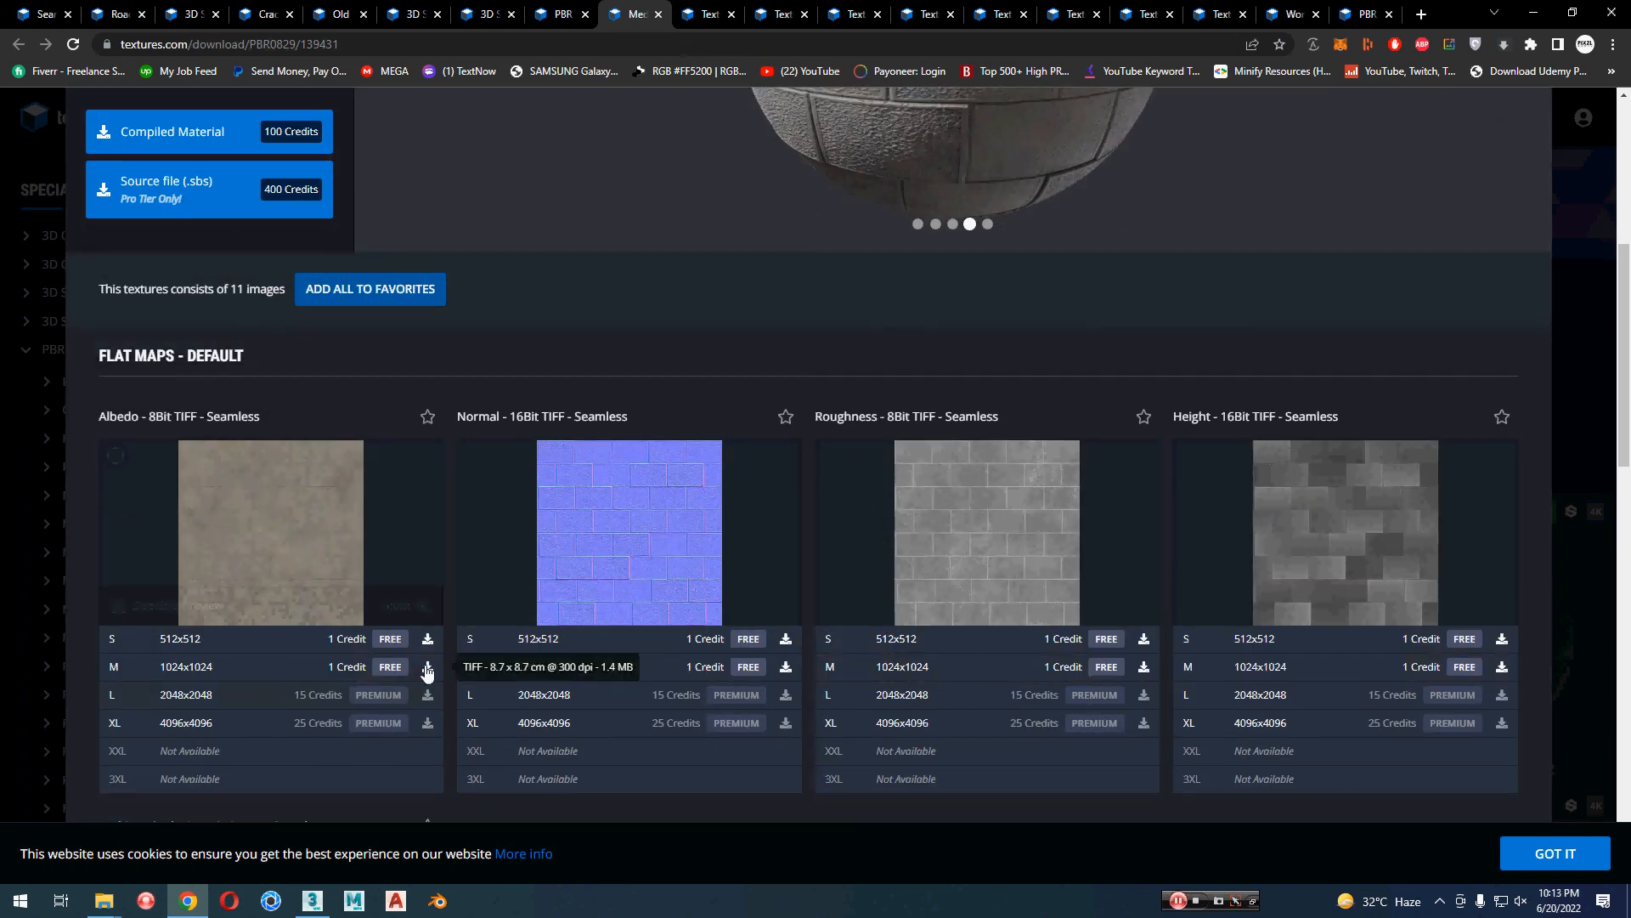
pyautogui.click(428, 667)
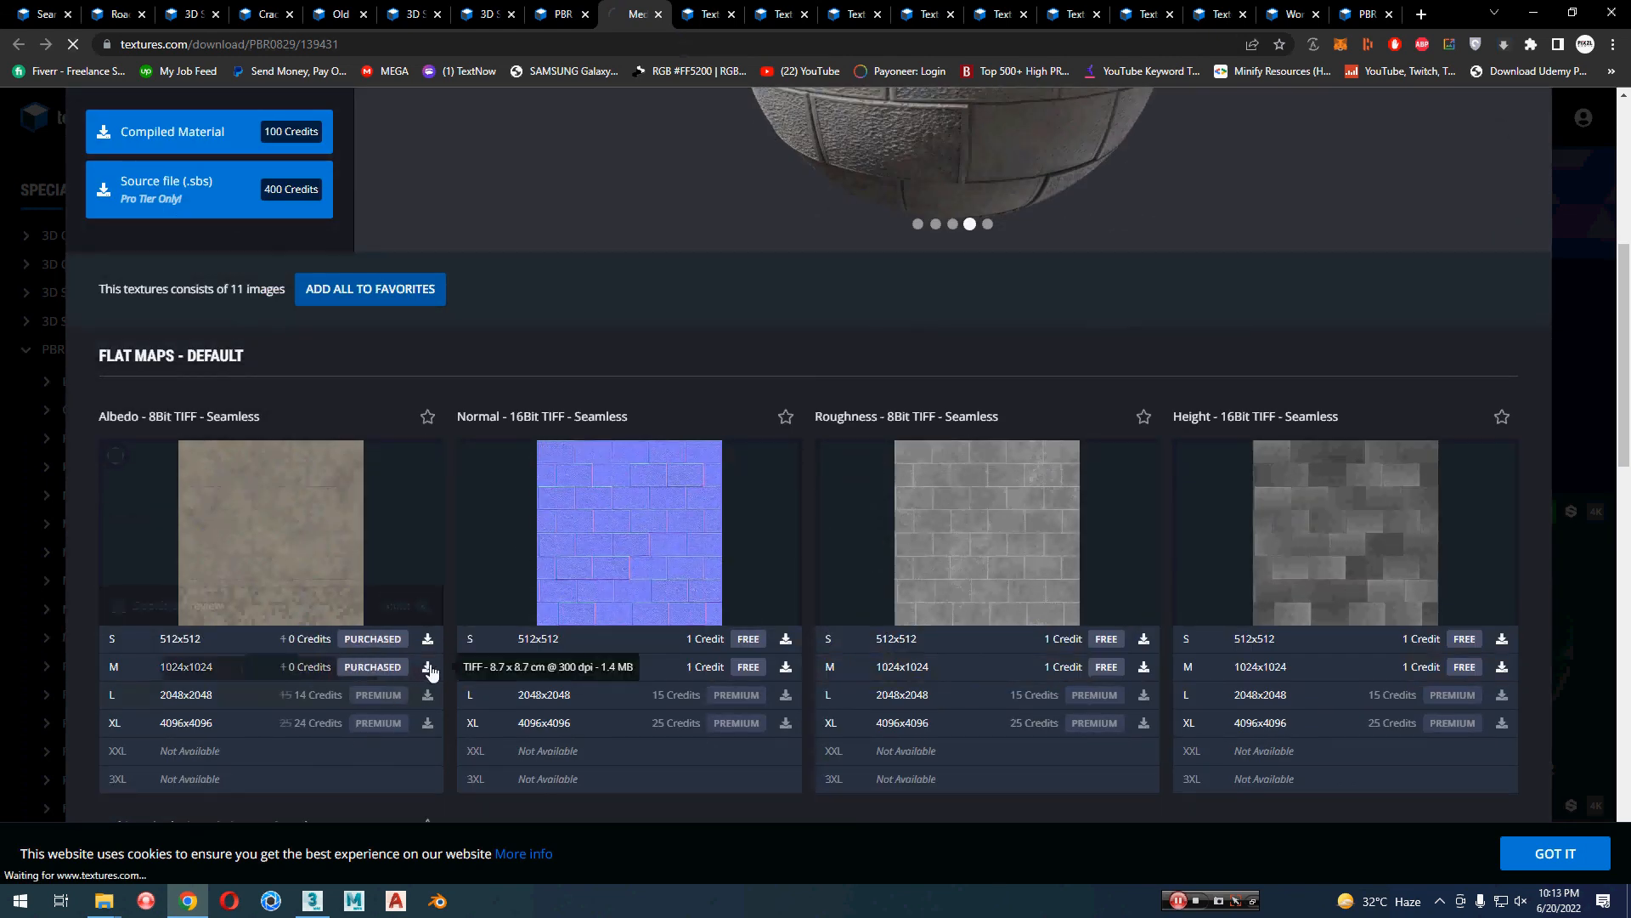
pyautogui.click(787, 669)
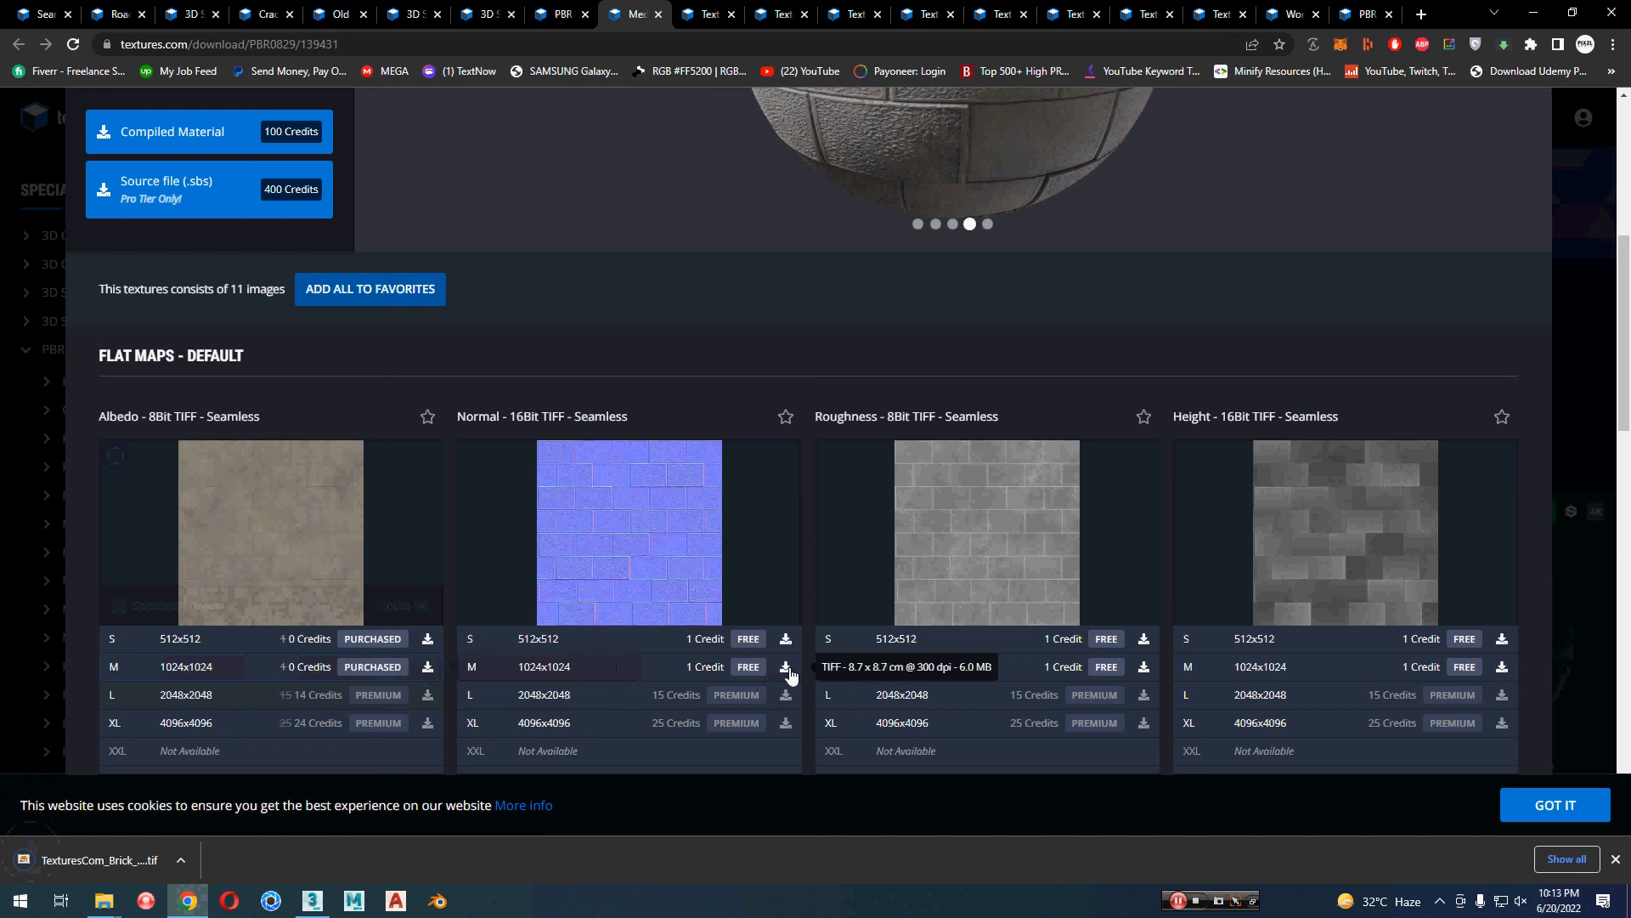
pyautogui.click(1143, 669)
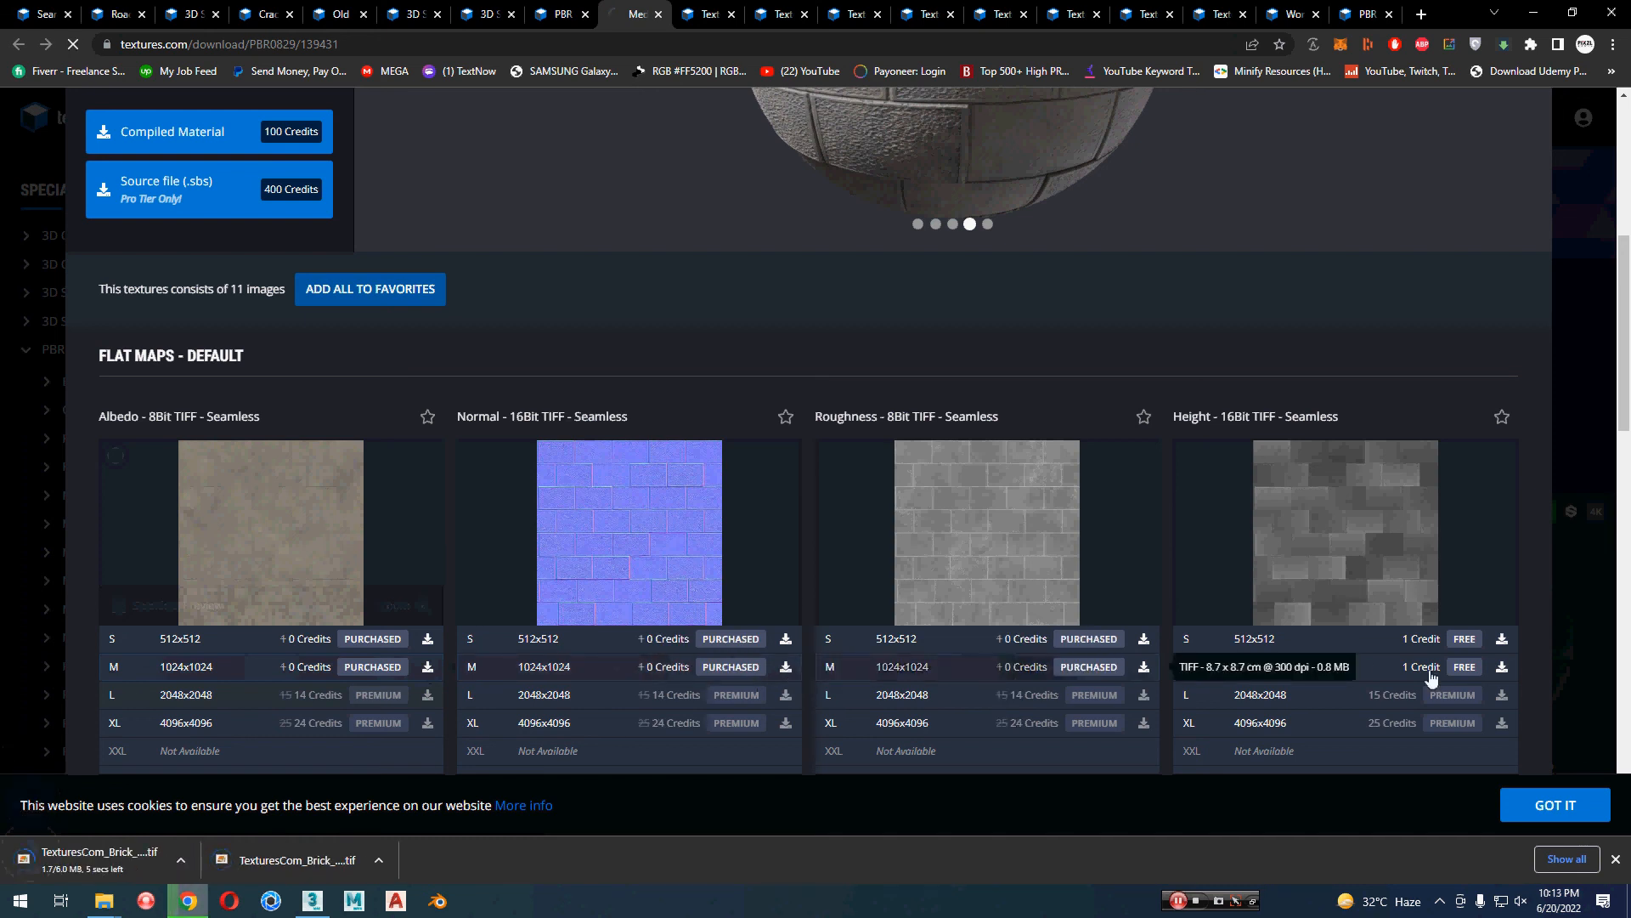
pyautogui.click(1502, 669)
pyautogui.scroll(-3, 498, 668)
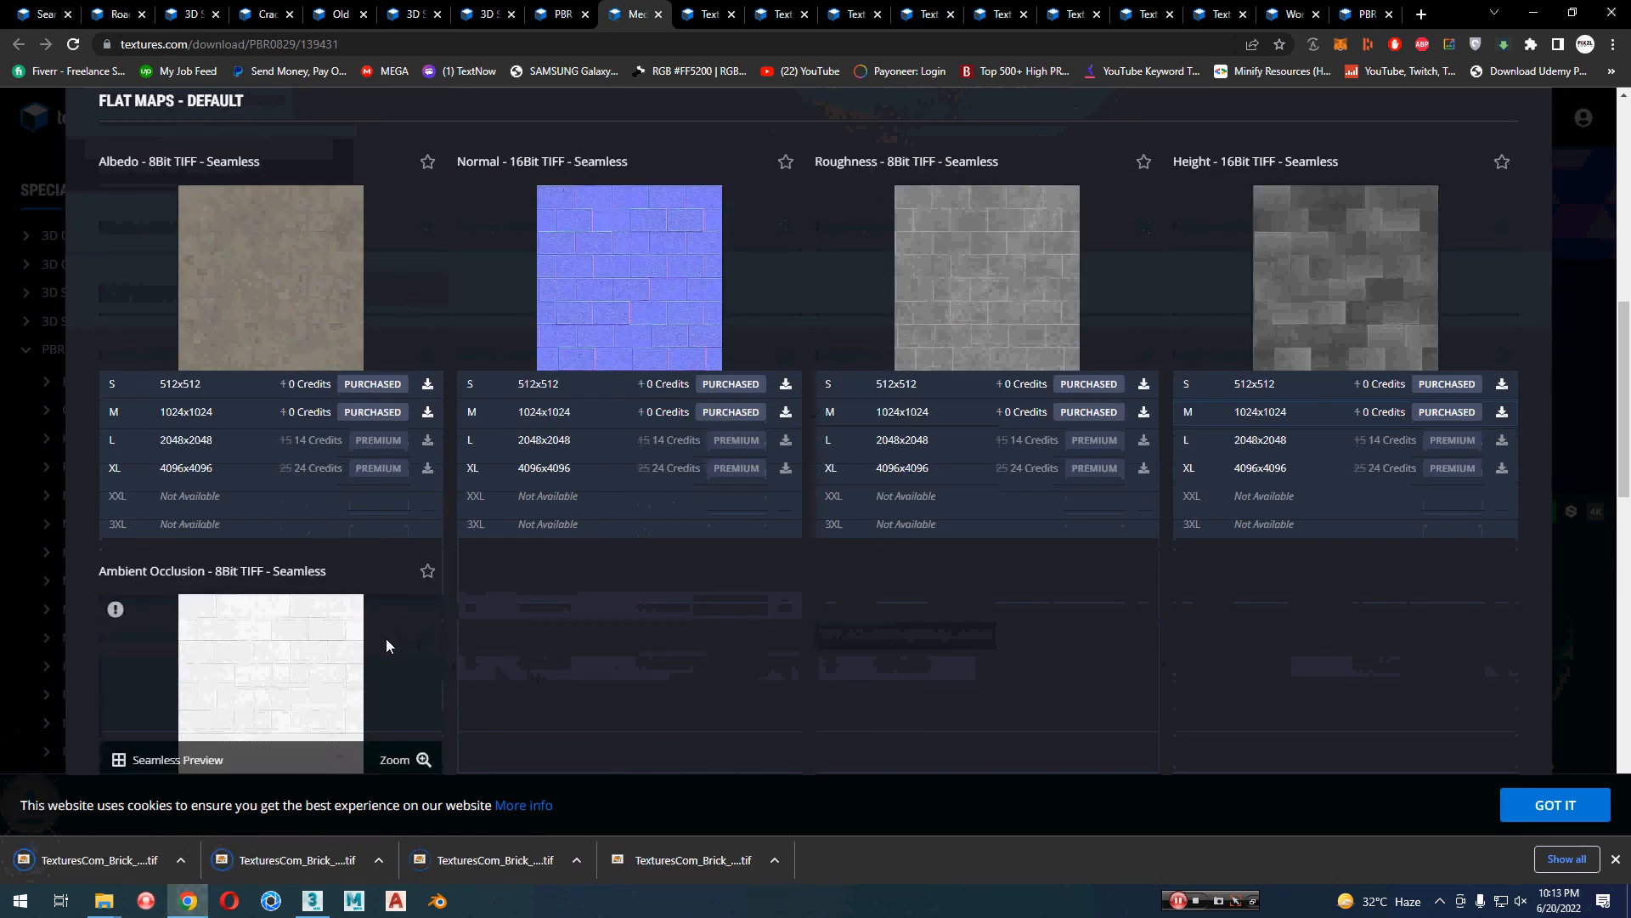
pyautogui.scroll(-4, 399, 628)
pyautogui.click(428, 481)
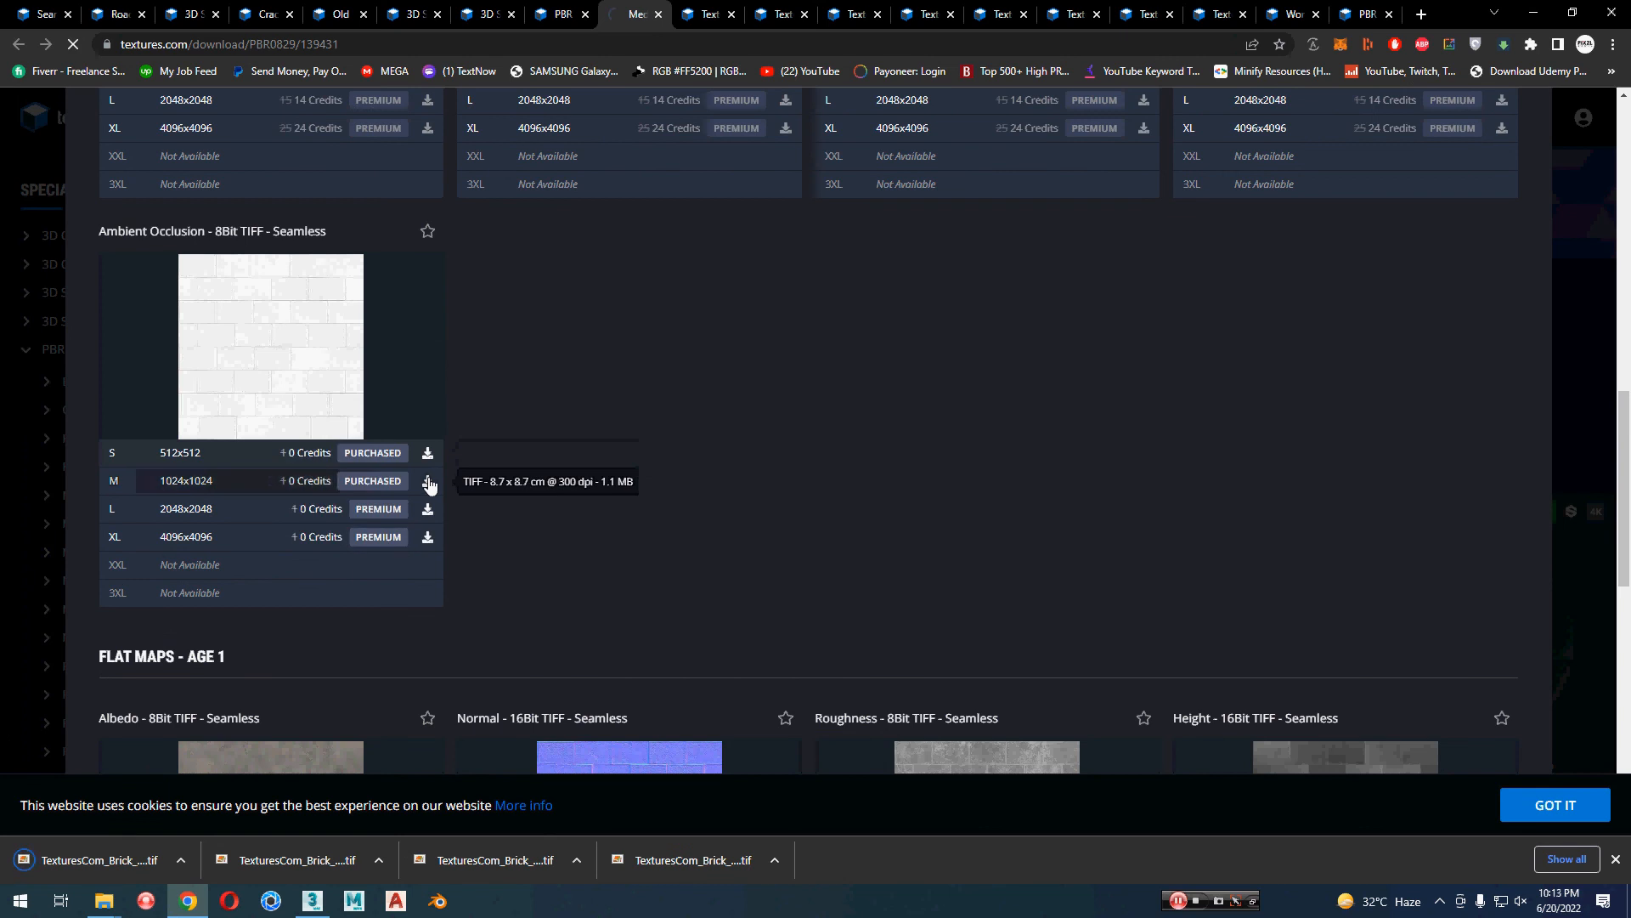
# Step: Show the downloaded file in its Downloads folder in File Explorer and create a new folder there named "wall pbr"
pyautogui.click(182, 859)
pyautogui.click(255, 802)
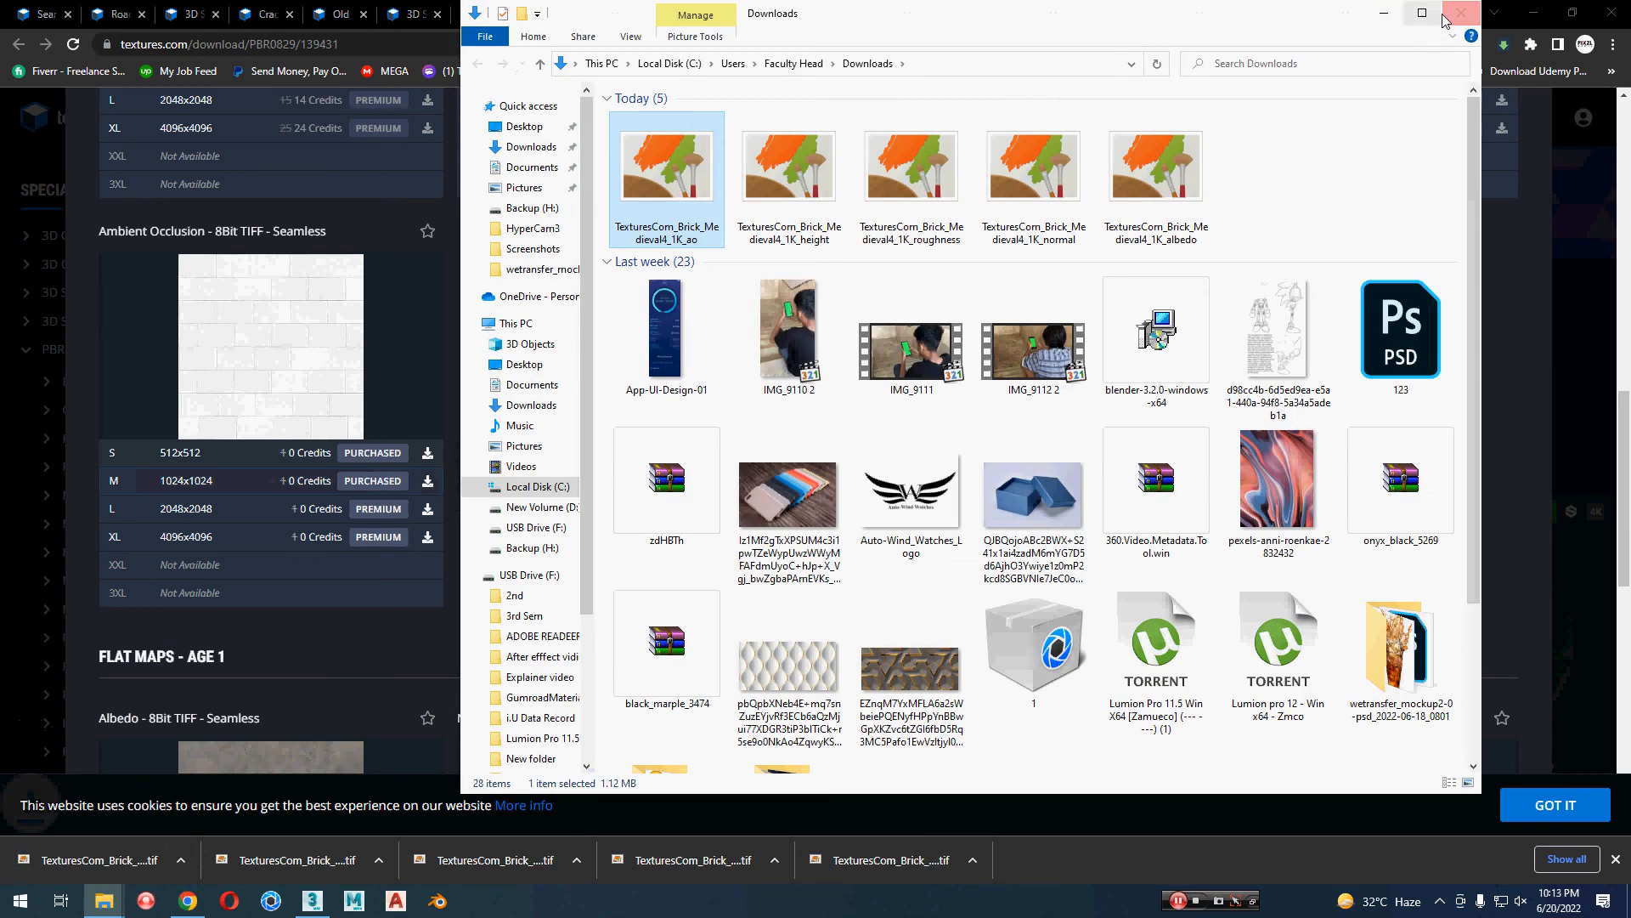
pyautogui.click(1422, 13)
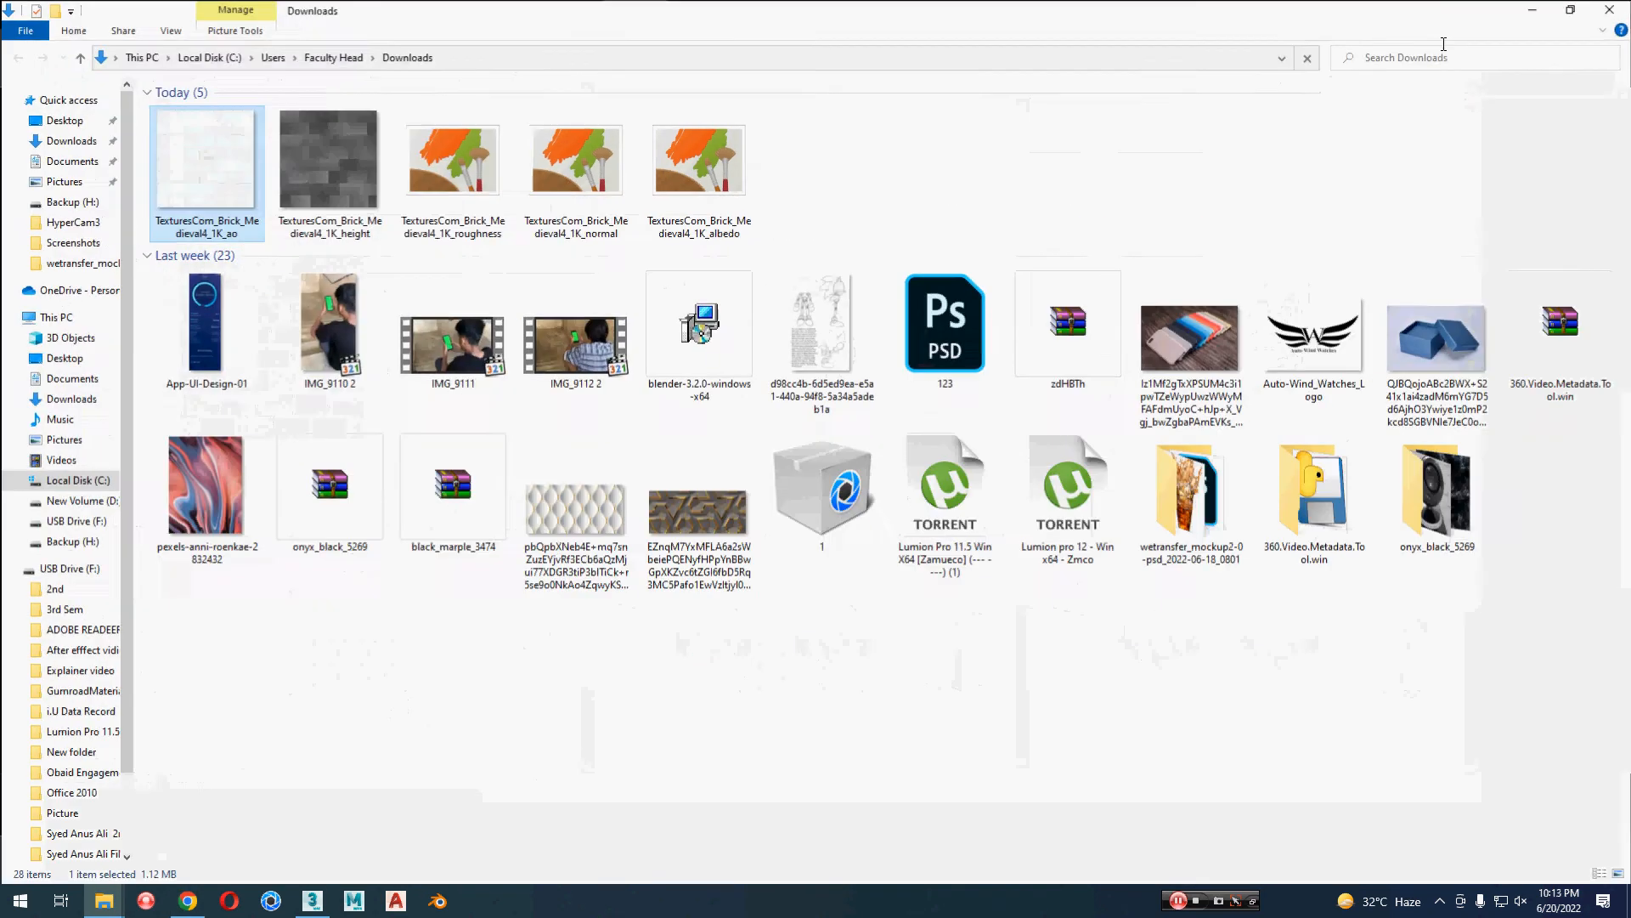
pyautogui.rightClick(965, 165)
pyautogui.moveTo(1031, 360)
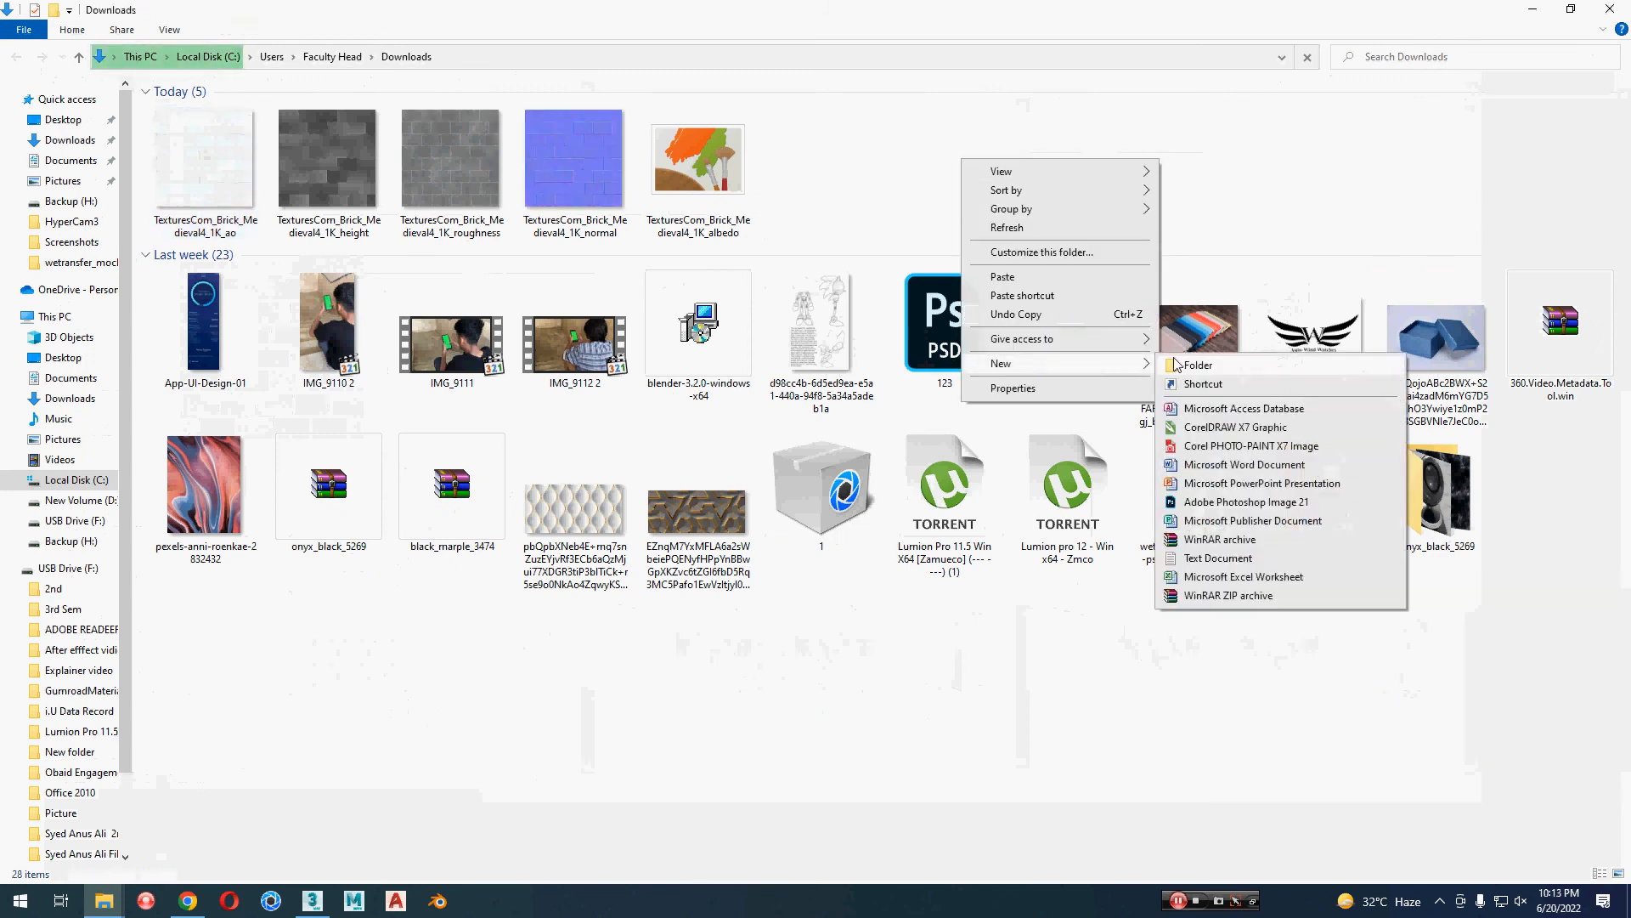
pyautogui.click(1180, 361)
pyautogui.write('wal')
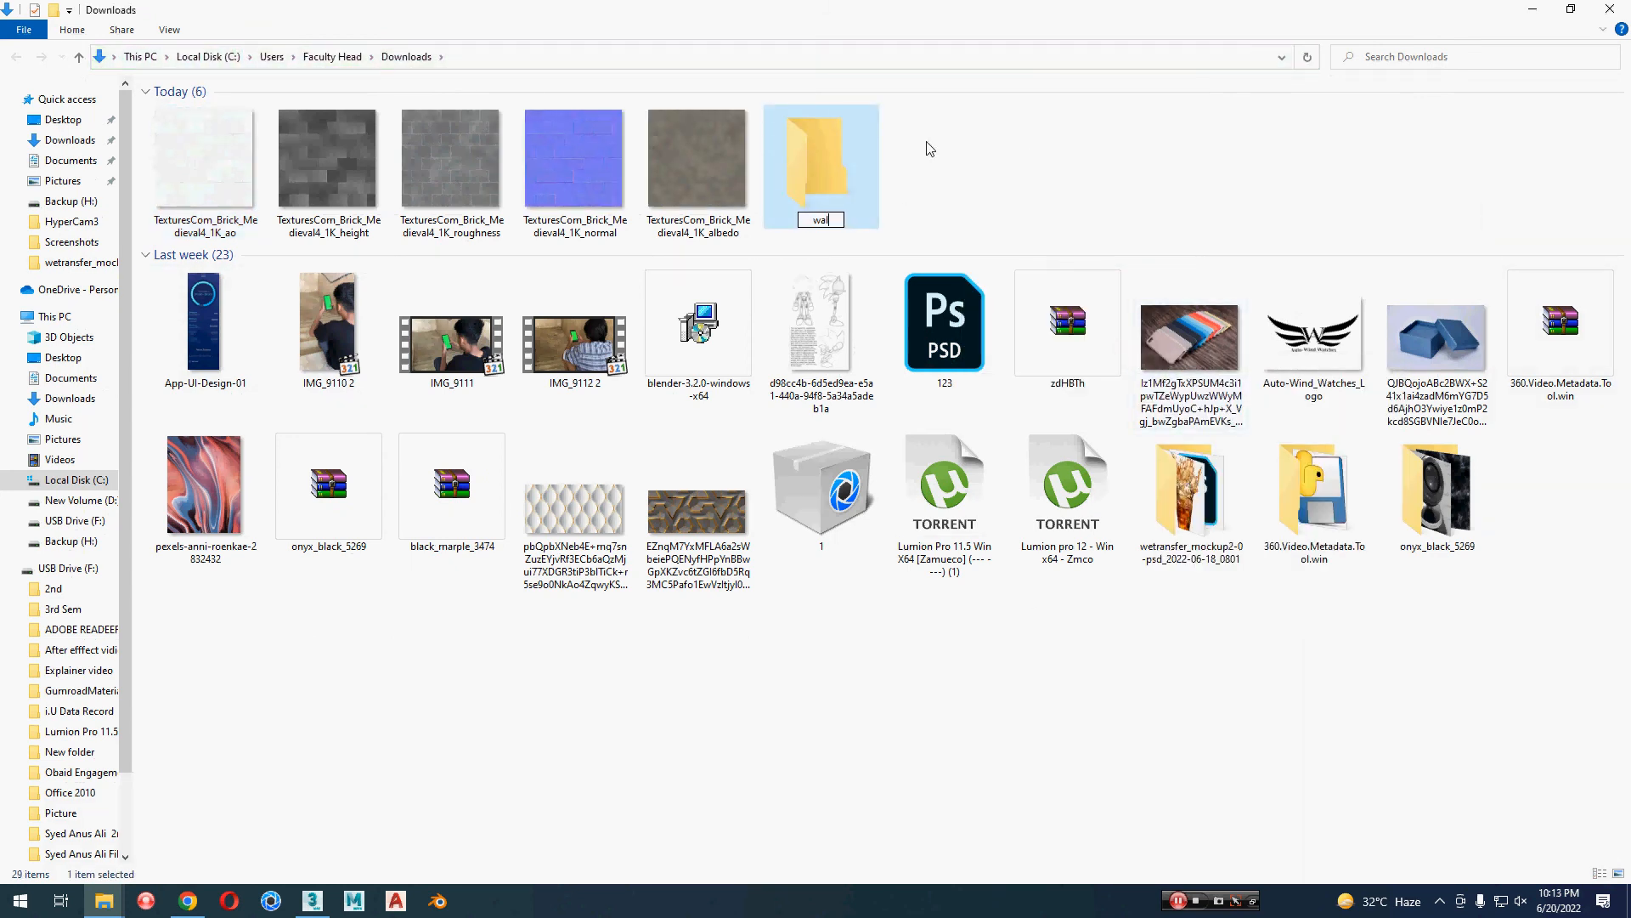
pyautogui.write('l pbr')
pyautogui.press('Return')
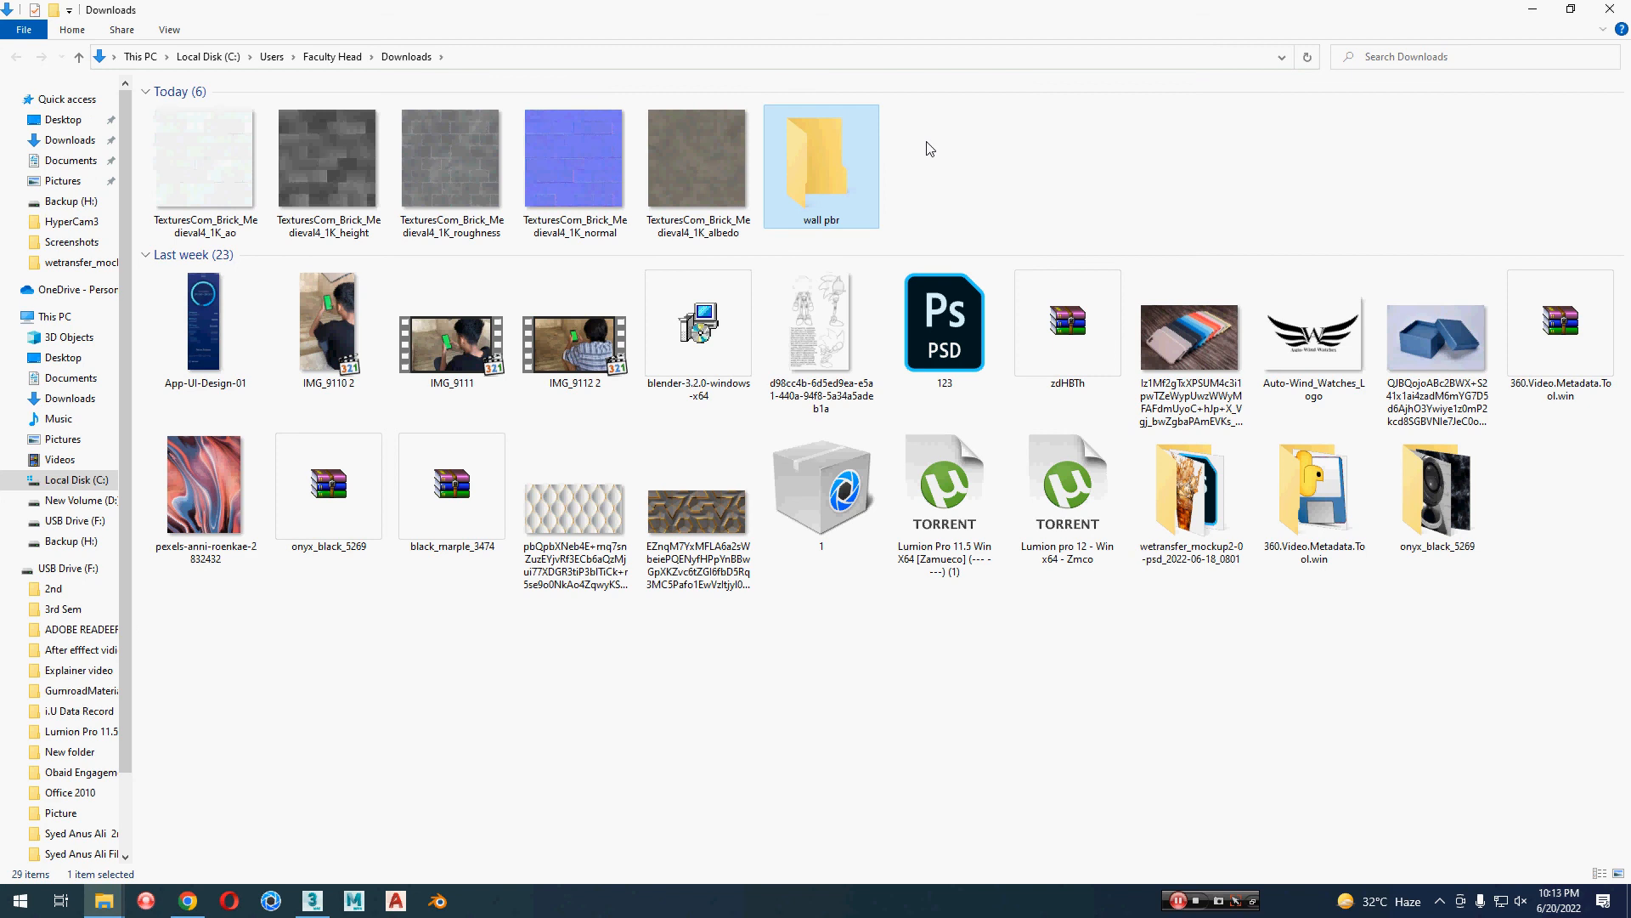
# Step: Move the five TexturesCom_Brick_Medieval4_1K maps into the "wall pbr" folder
pyautogui.click(705, 166)
pyautogui.keyDown('shift'); pyautogui.click(208, 158); pyautogui.keyUp('shift')
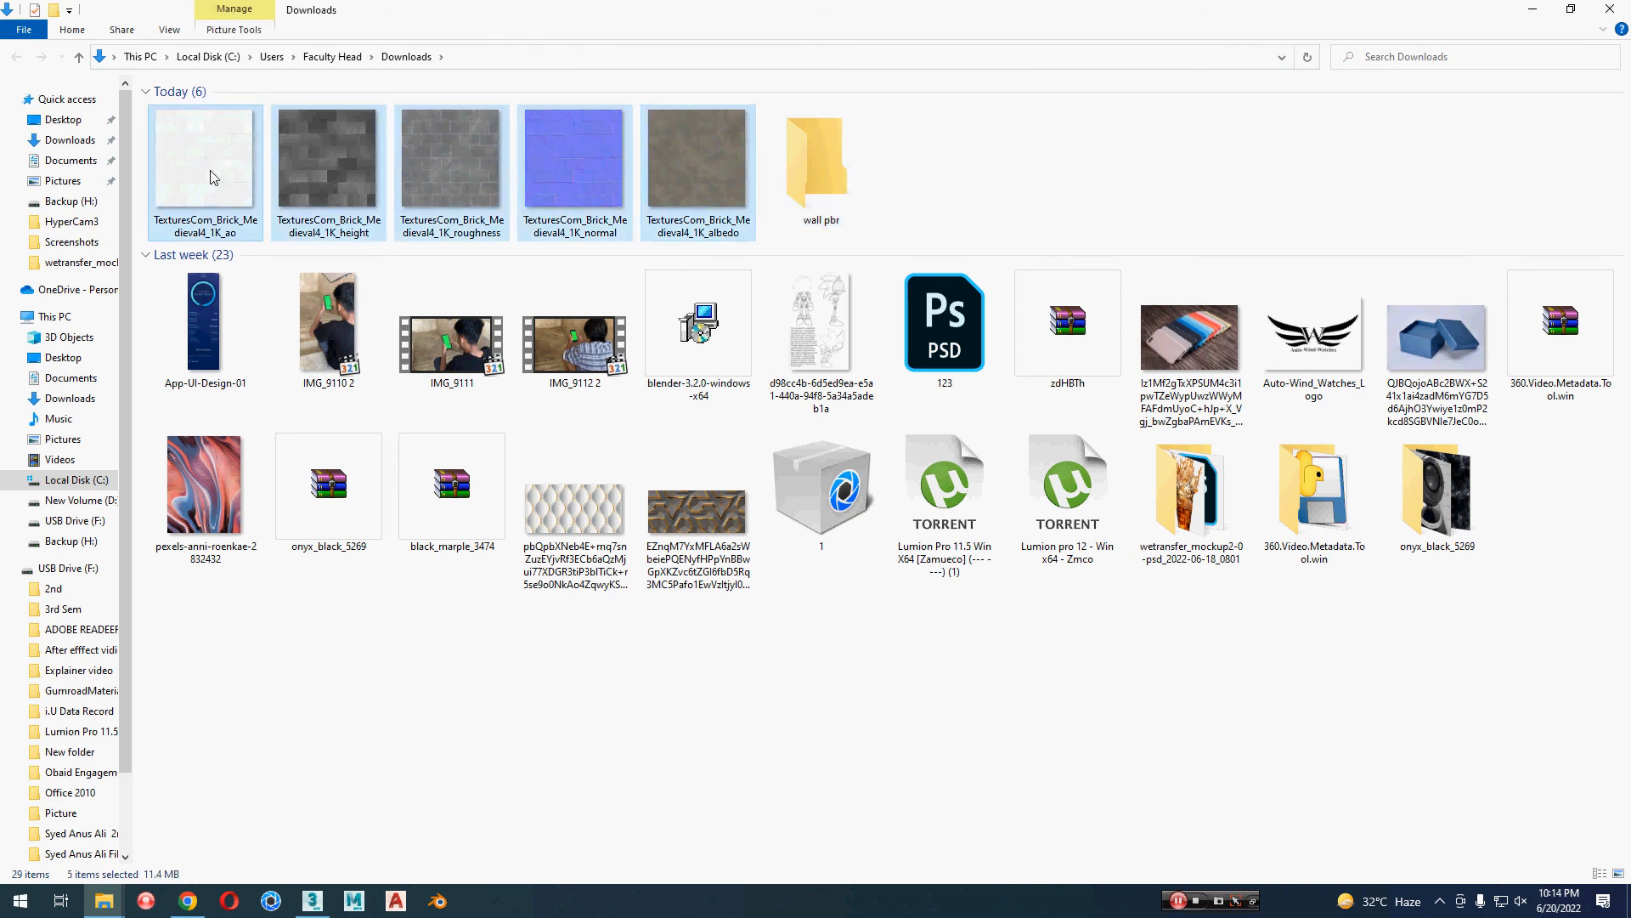
pyautogui.moveTo(208, 157); pyautogui.dragTo(814, 173)
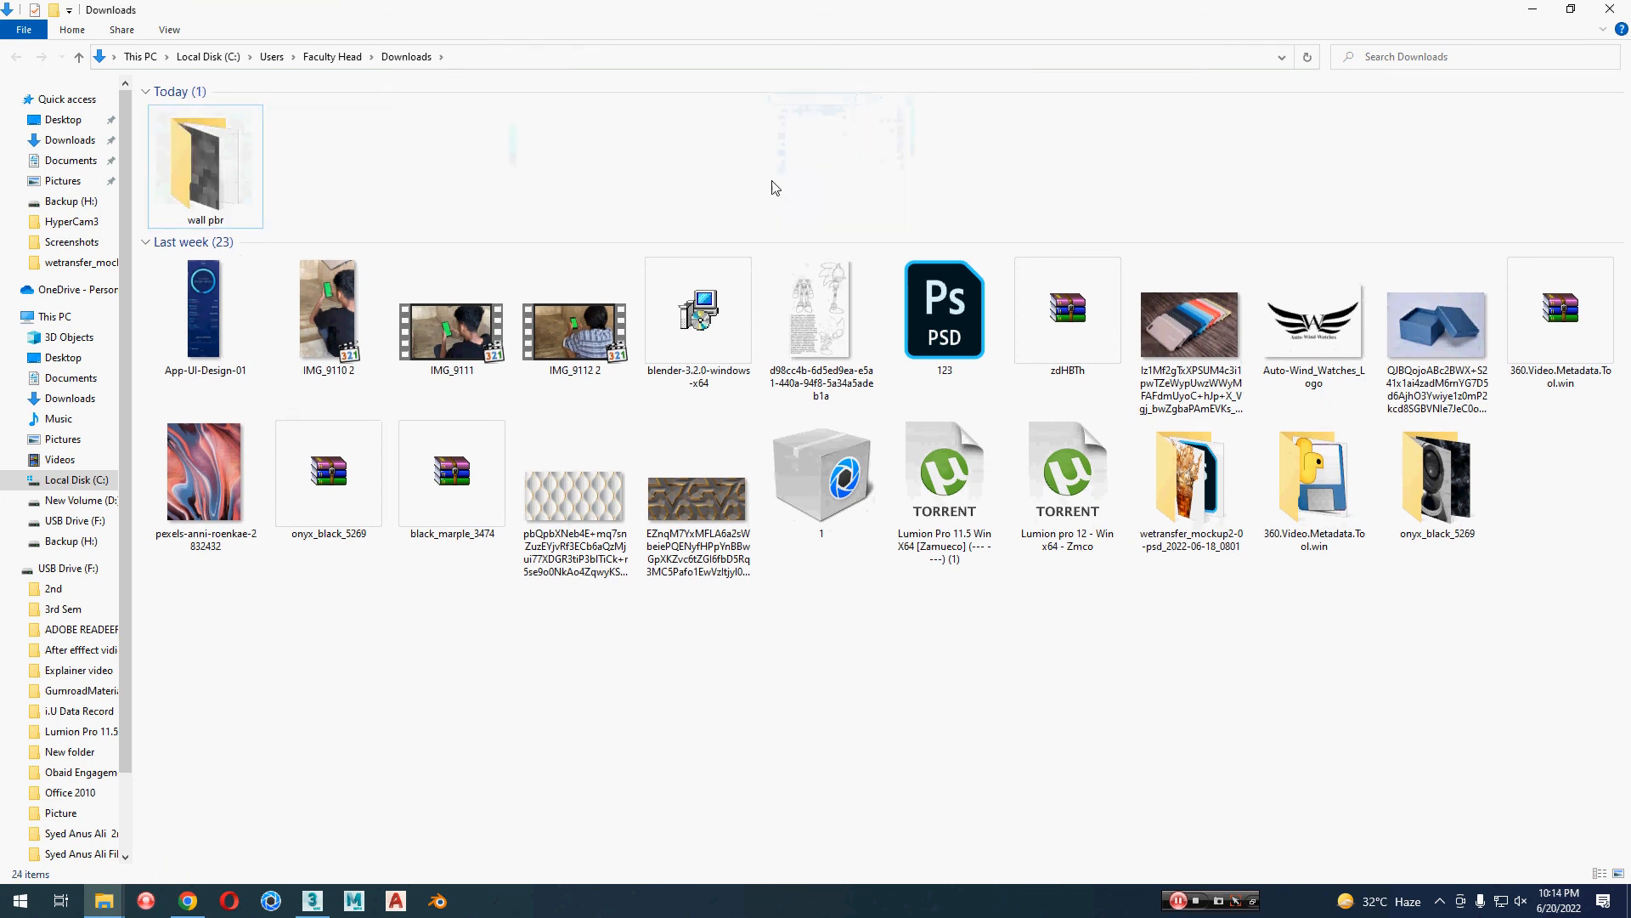
# Step: Switch back to Chrome and close the Medieval Brick Wall PBR0594 page
pyautogui.hotkey('alt', 'Tab')
pyautogui.scroll(10, 832, 289)
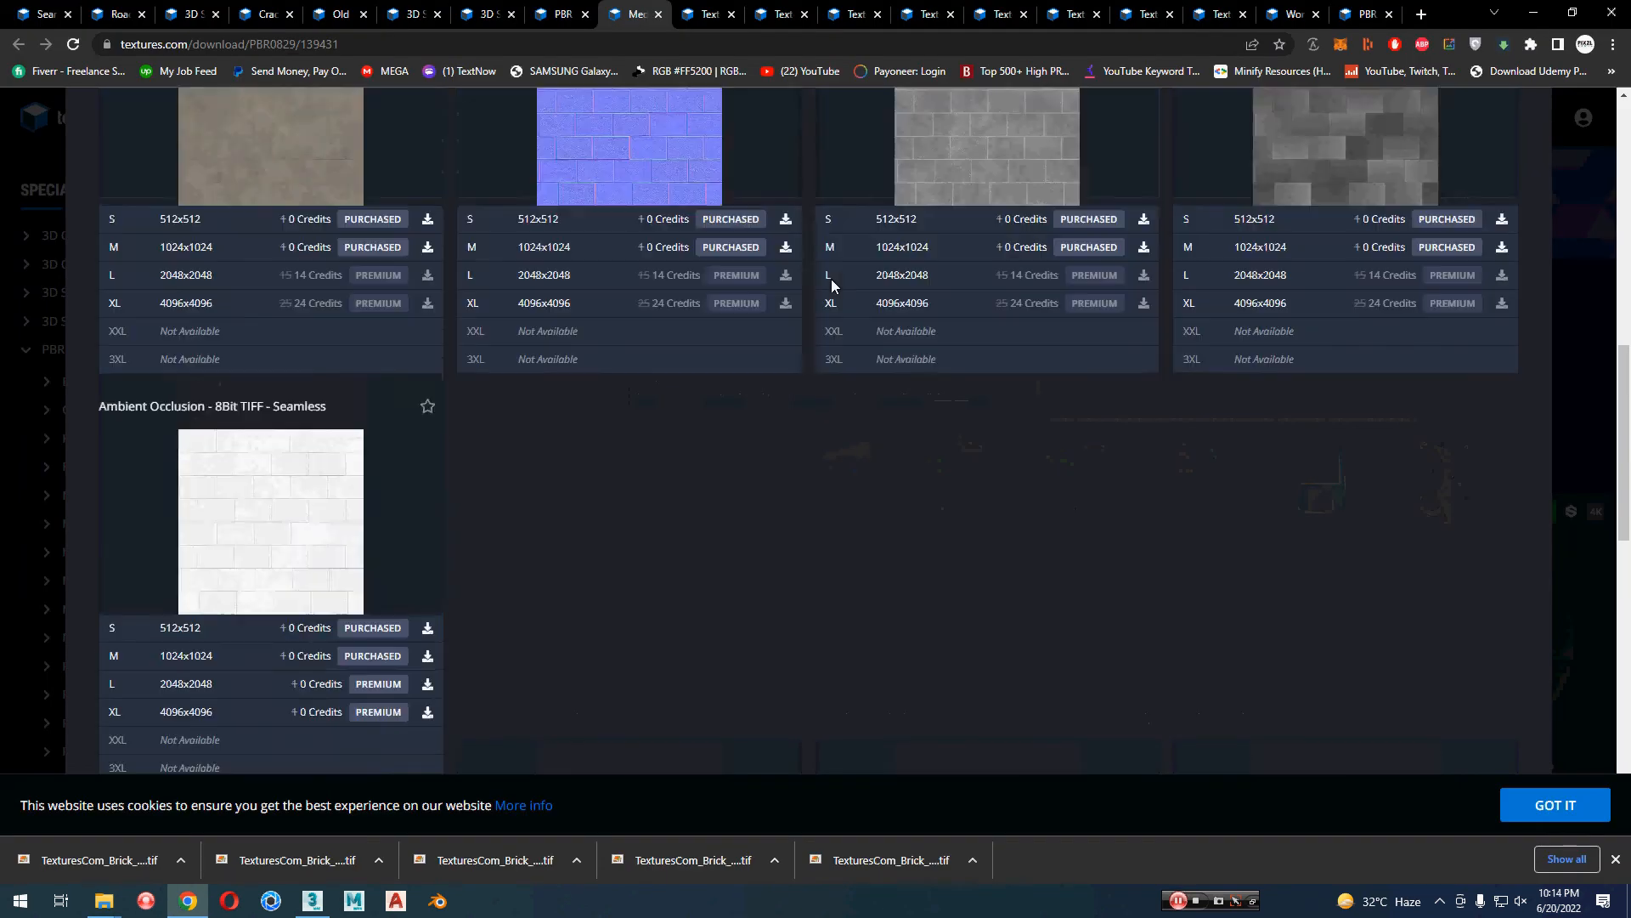
pyautogui.scroll(3, 834, 338)
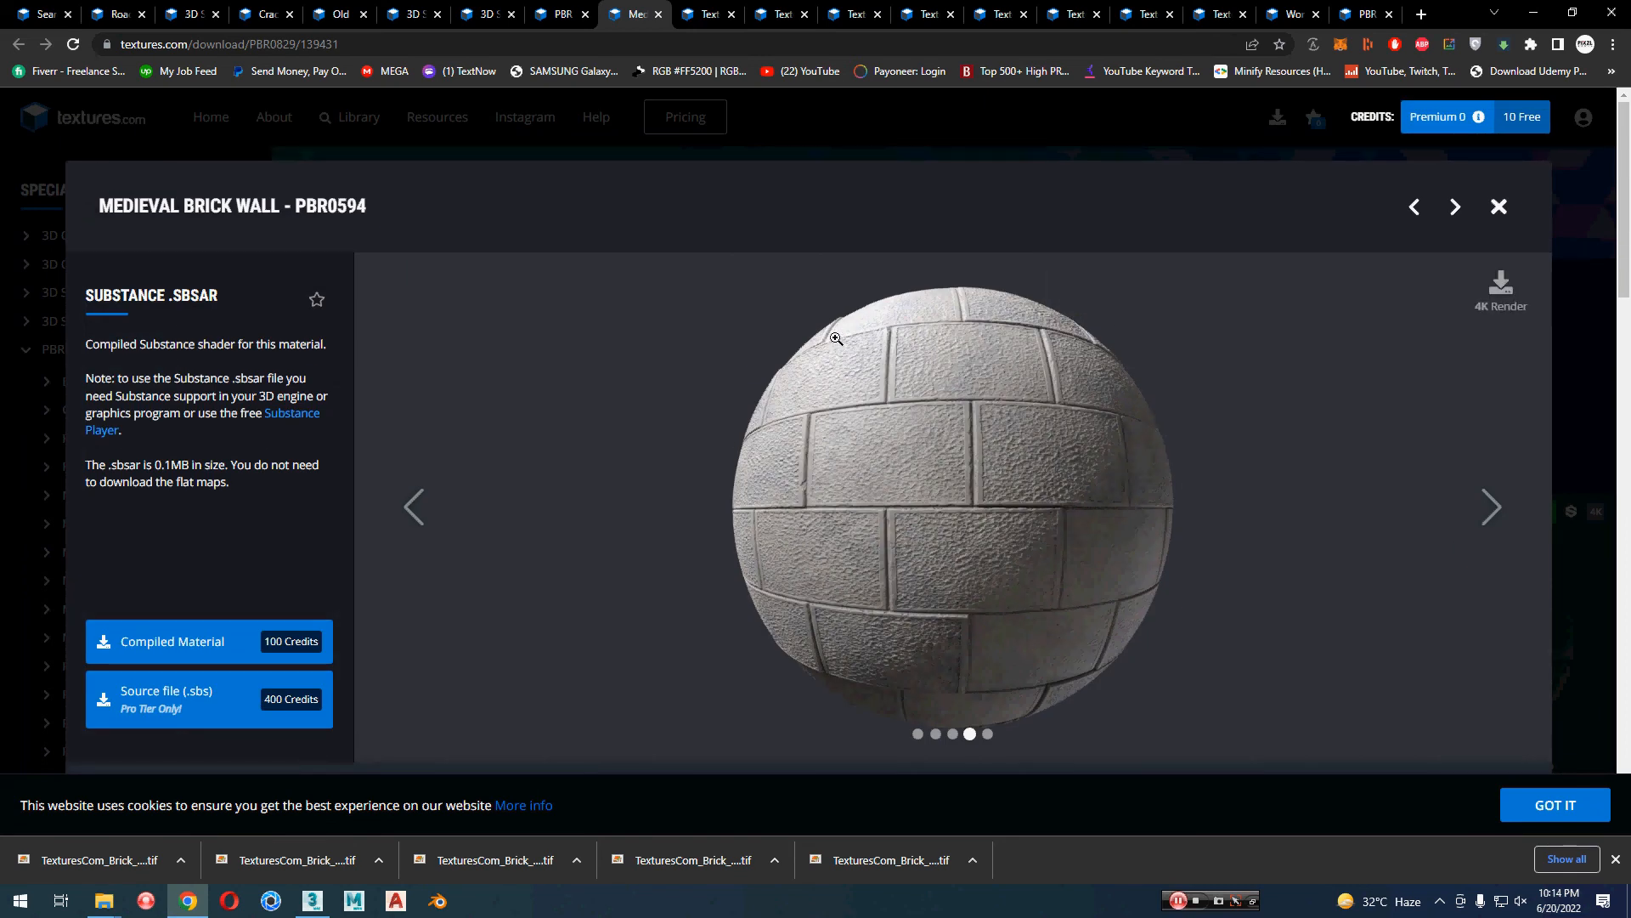
pyautogui.hotkey('ctrl', 'w')
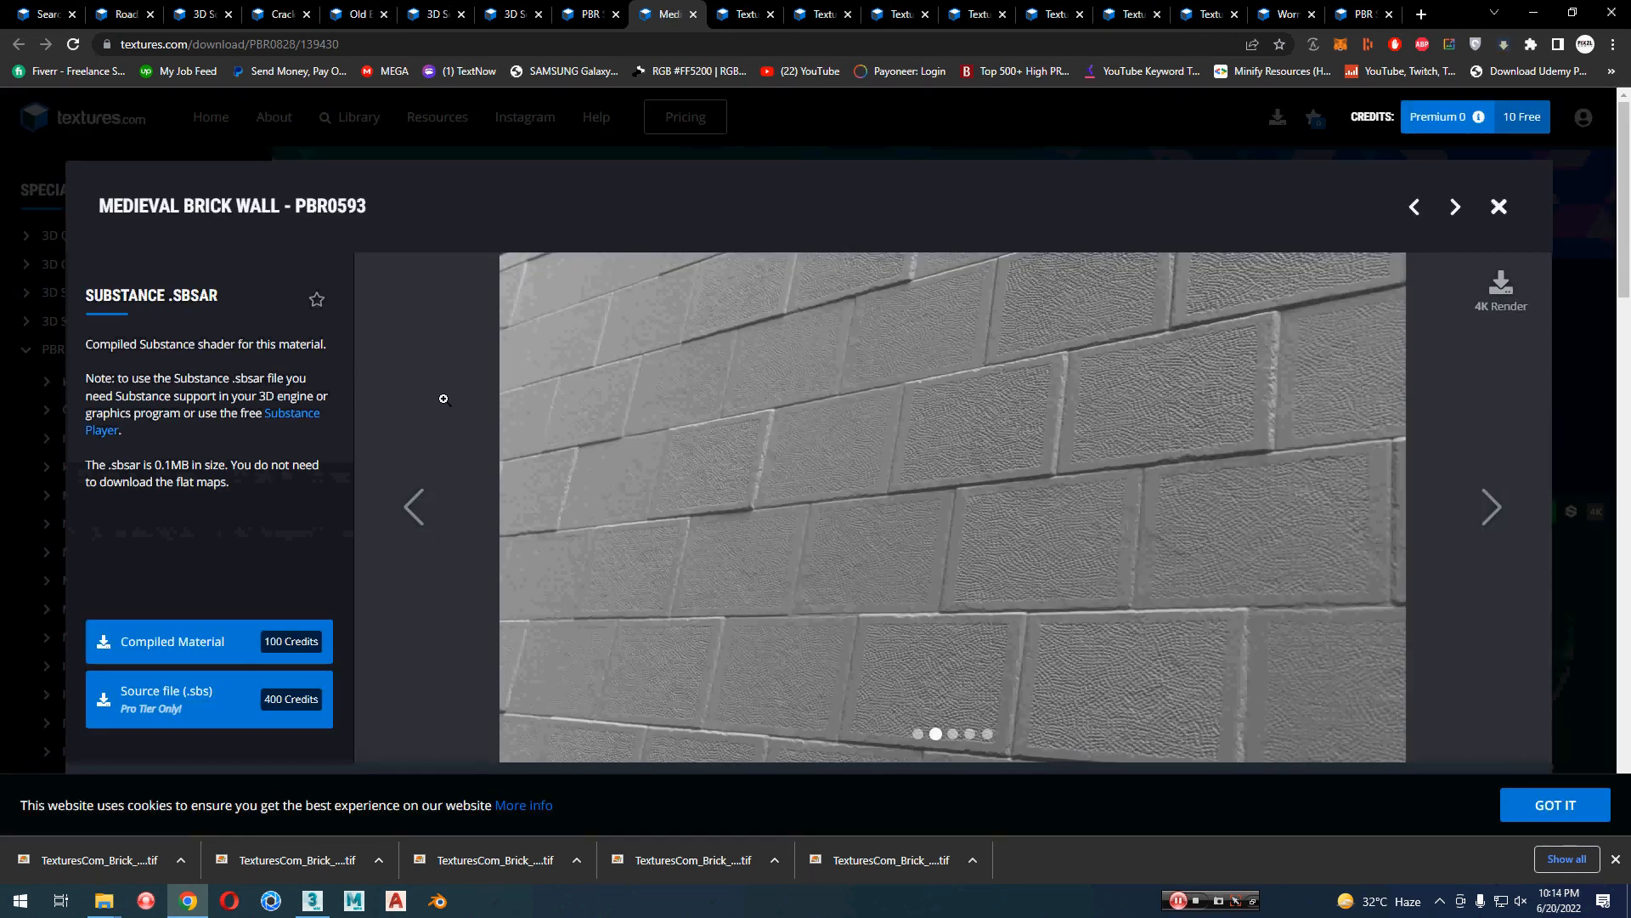
# Step: Compare the other opened wall materials: Medieval Brick Wall PBR0593, Bare Cinder Blocks Wall PBR0362 and Stone Wall Cladding PBR0310
pyautogui.scroll(-9, 456, 403)
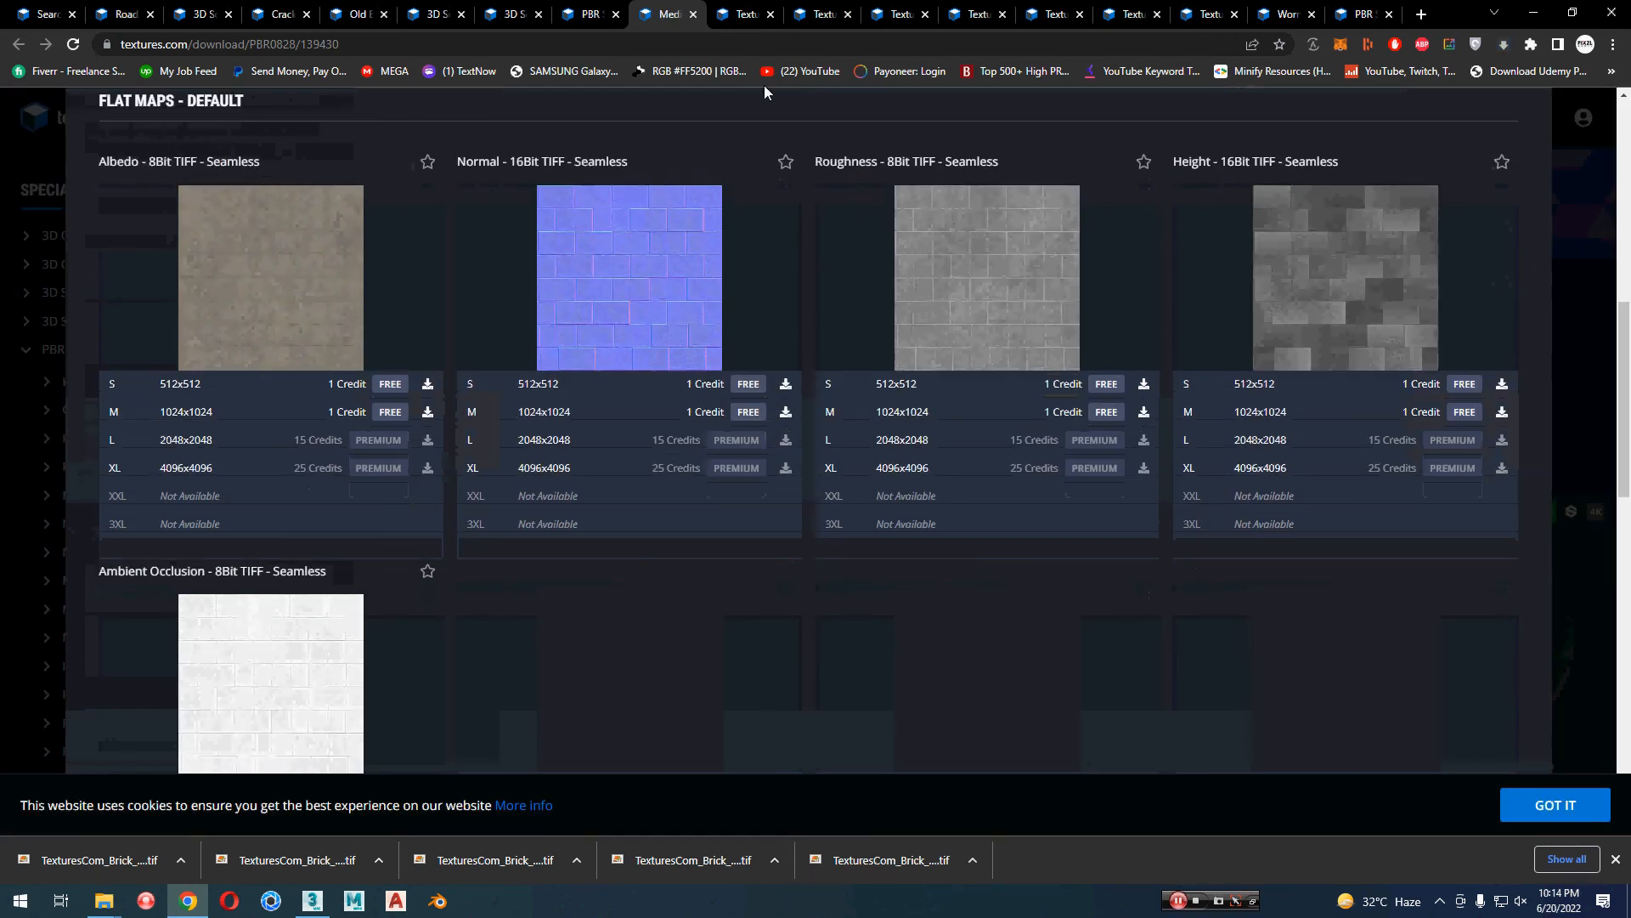
pyautogui.click(723, 10)
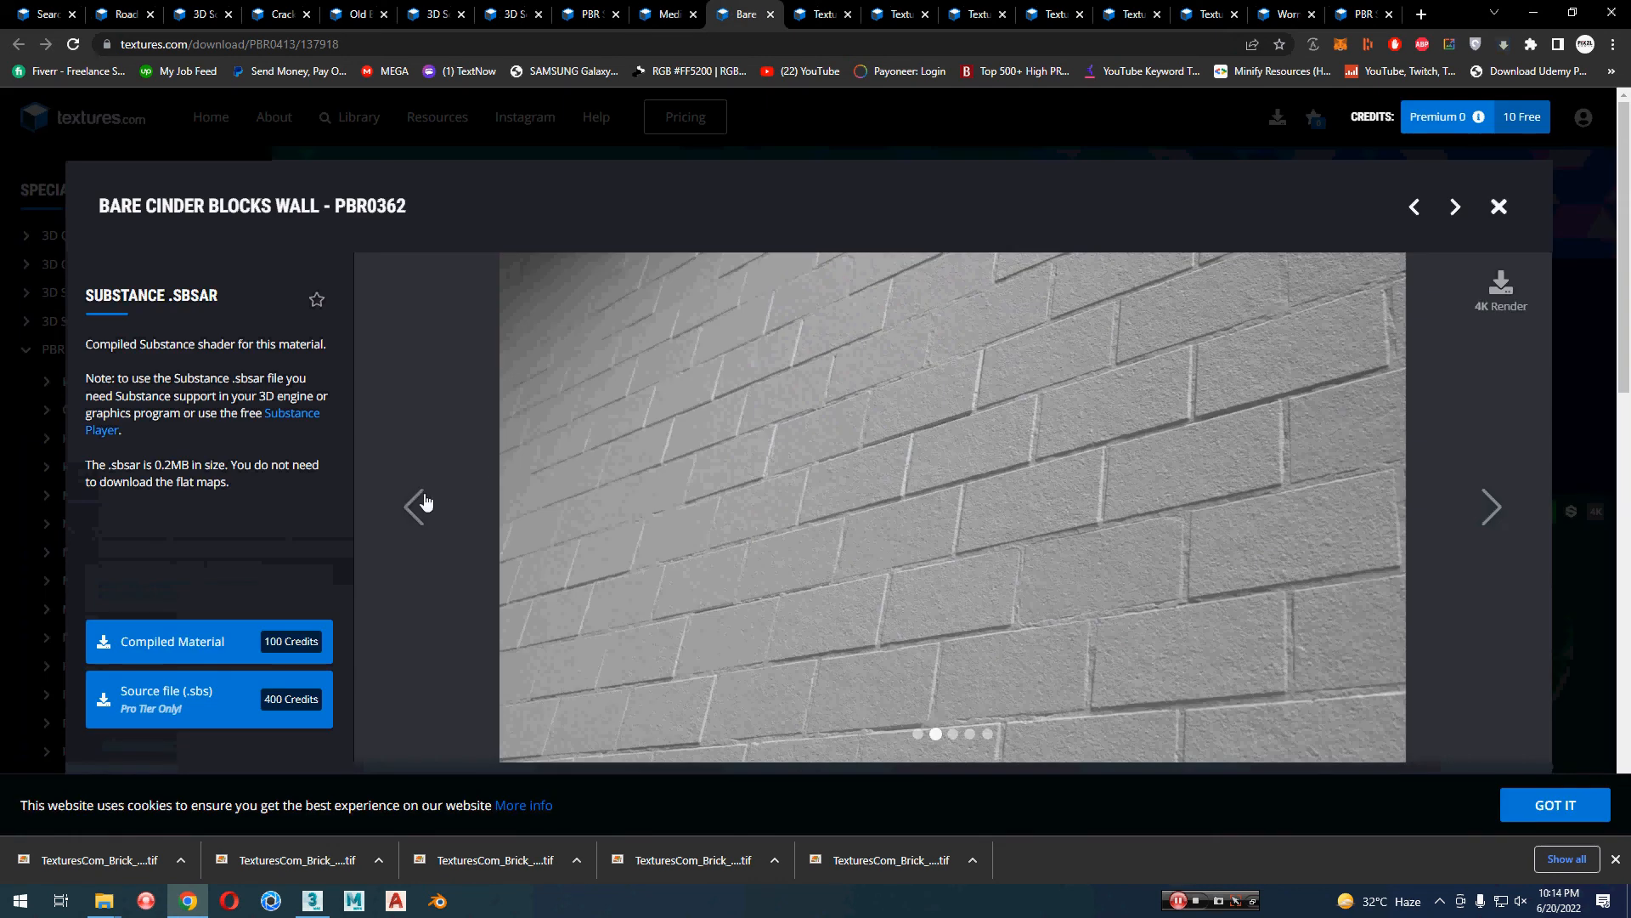
pyautogui.scroll(-2, 425, 501)
pyautogui.scroll(2, 427, 502)
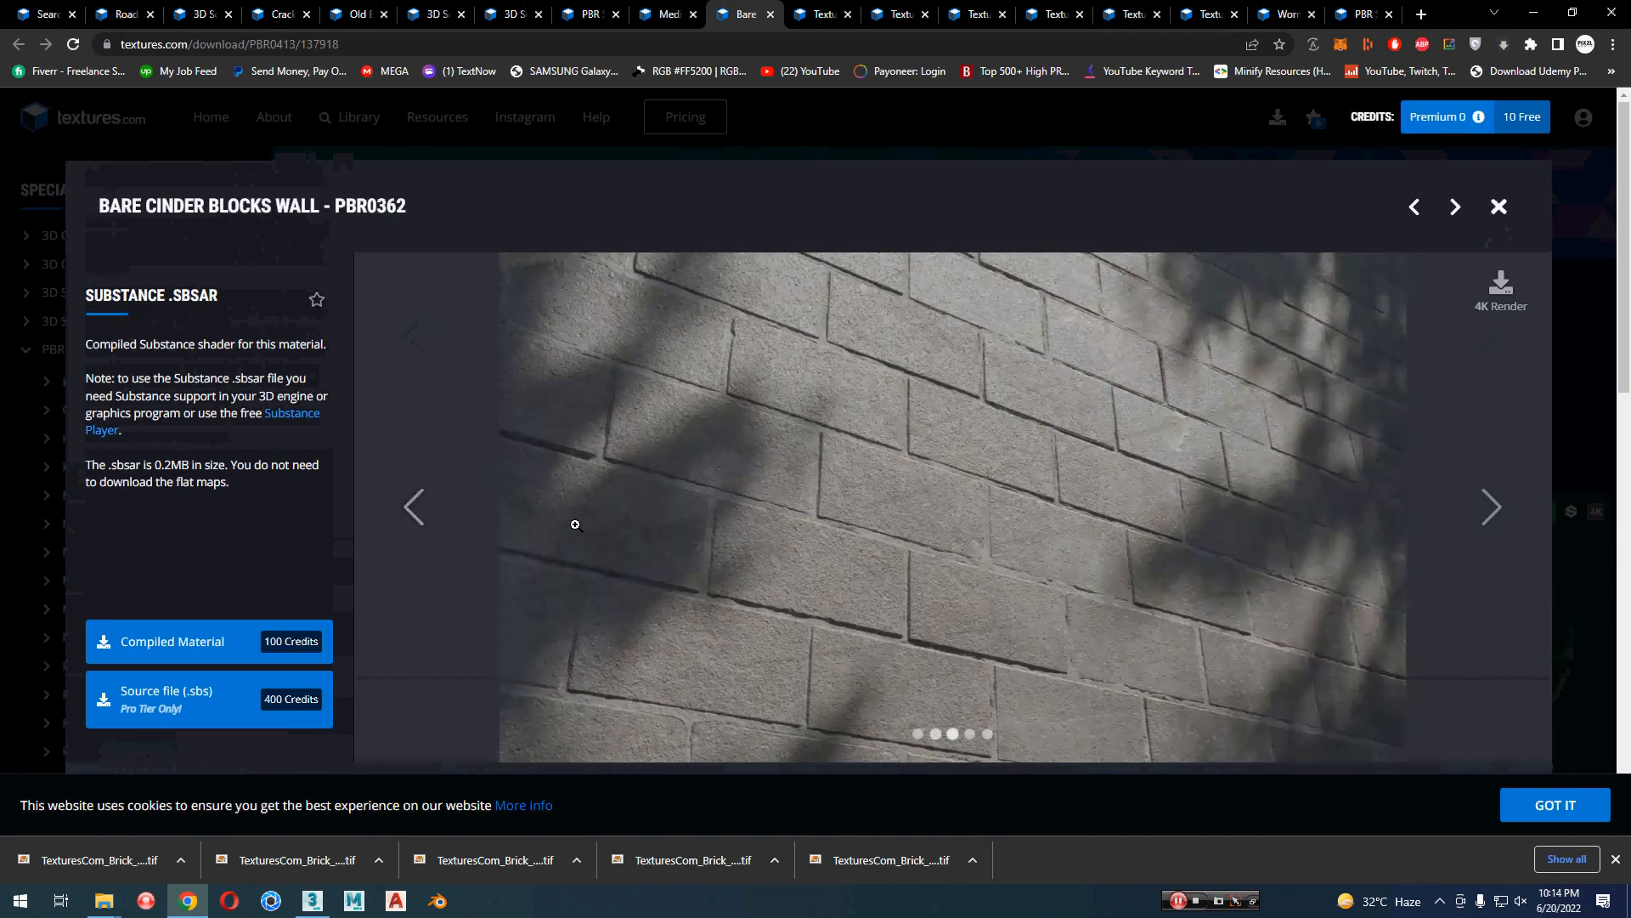
pyautogui.scroll(-1, 689, 556)
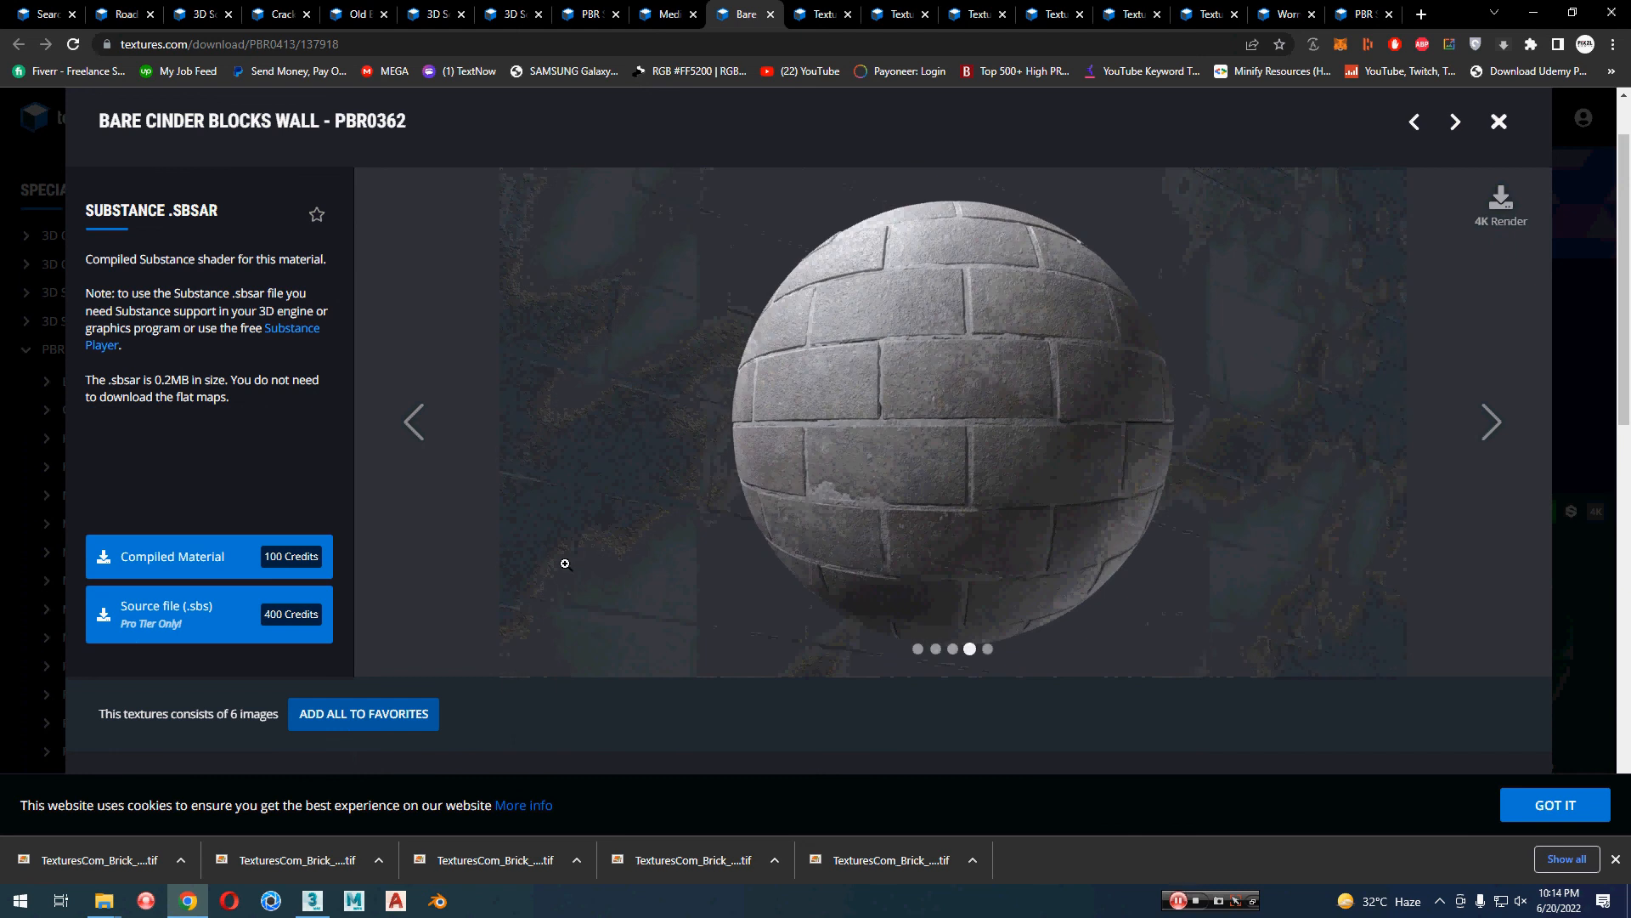
pyautogui.hotkey('ctrl', 'Tab')
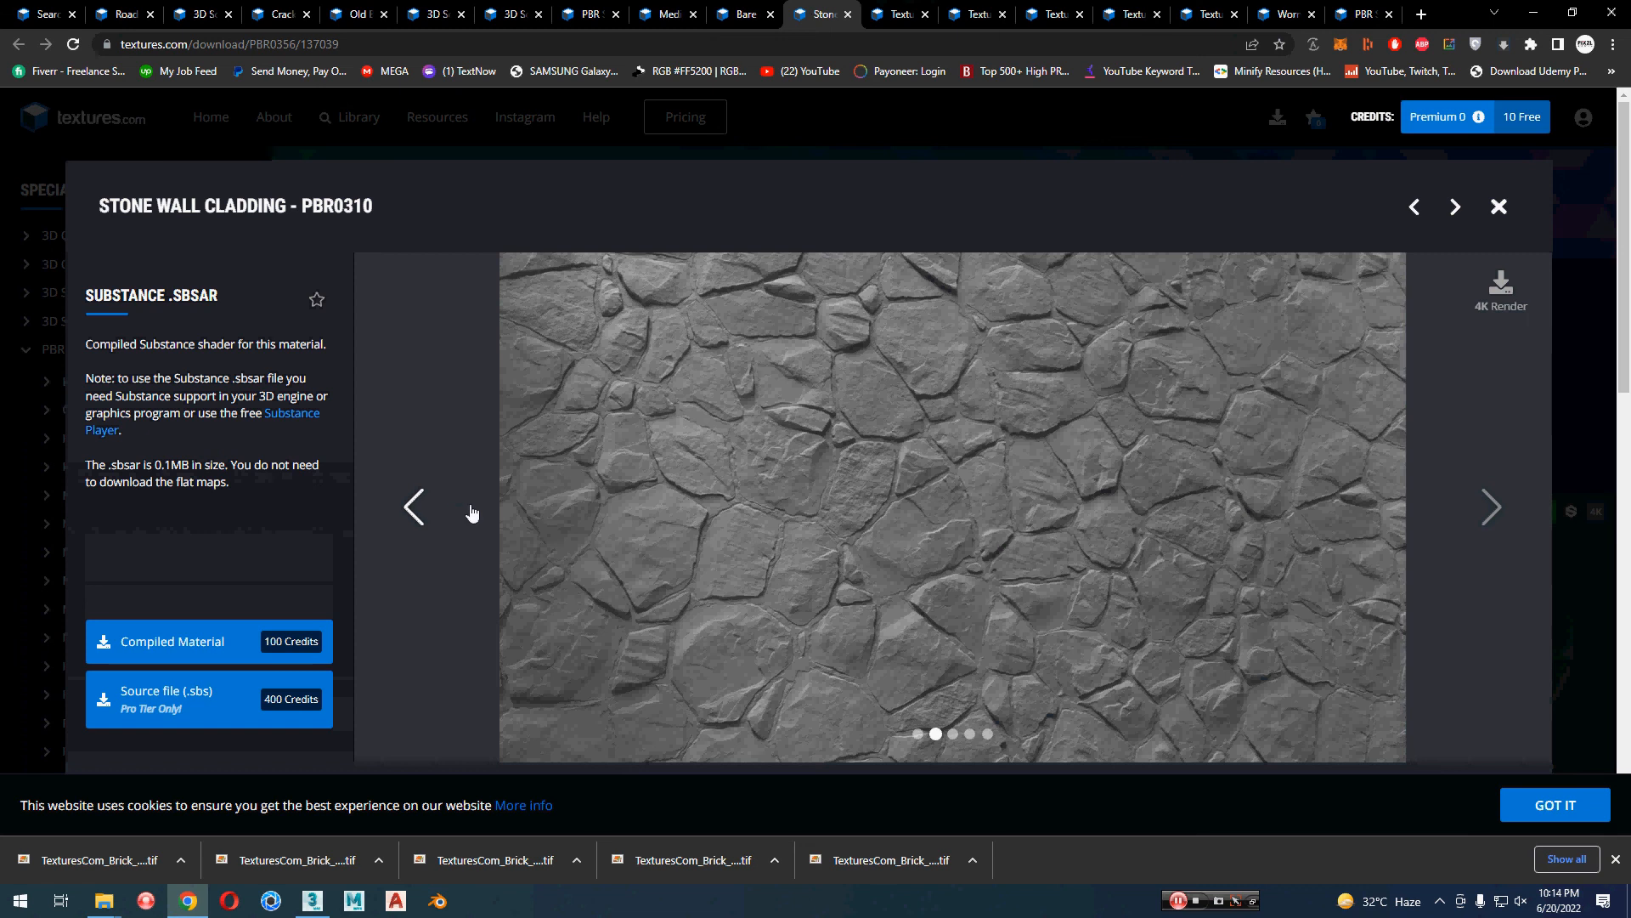
pyautogui.scroll(-3, 552, 527)
pyautogui.scroll(3, 561, 530)
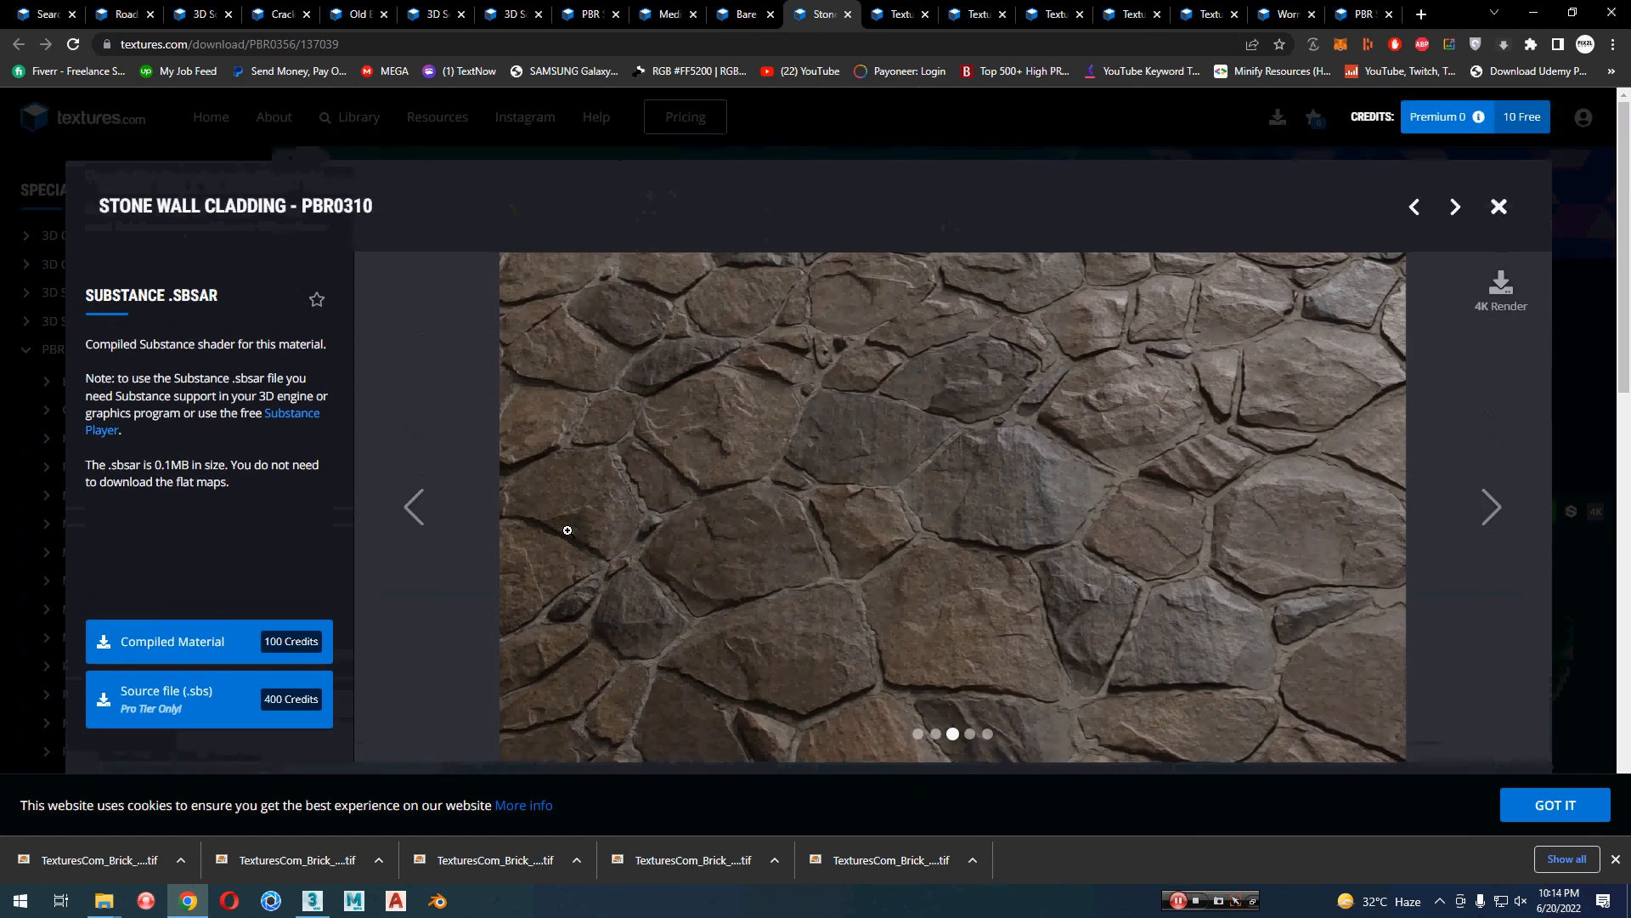
pyautogui.scroll(-2, 565, 530)
pyautogui.scroll(1, 569, 530)
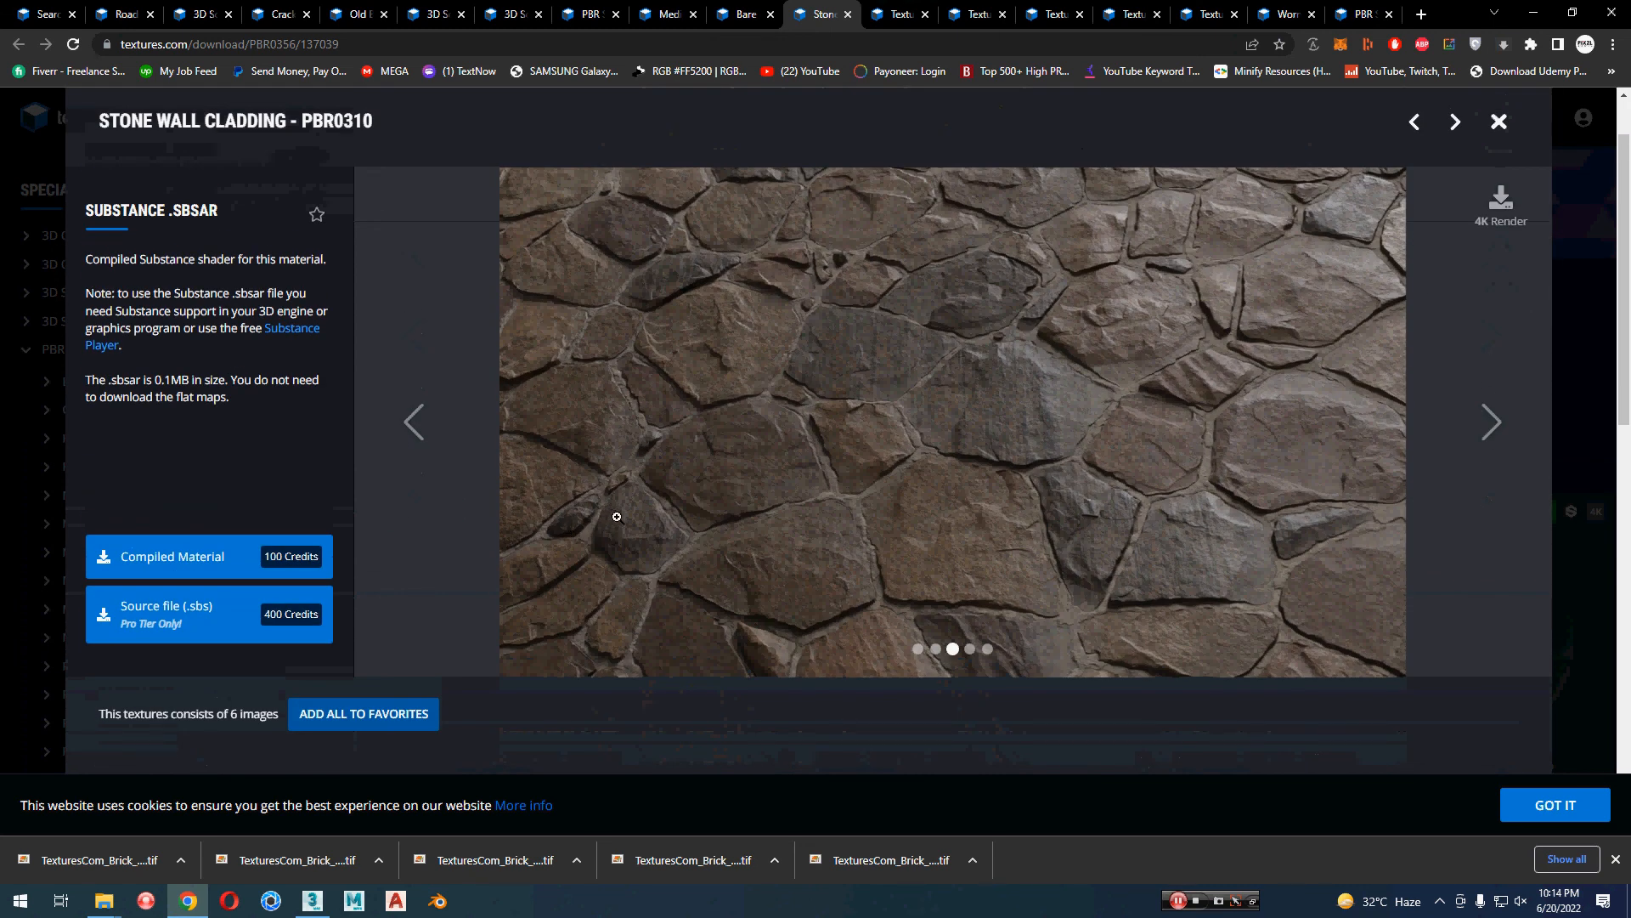
# Step: Download the 1024x1024 albedo, height, normal, roughness and ambient occlusion flat maps of the Stone Wall Cladding PBR0310 material
pyautogui.scroll(-6, 324, 531)
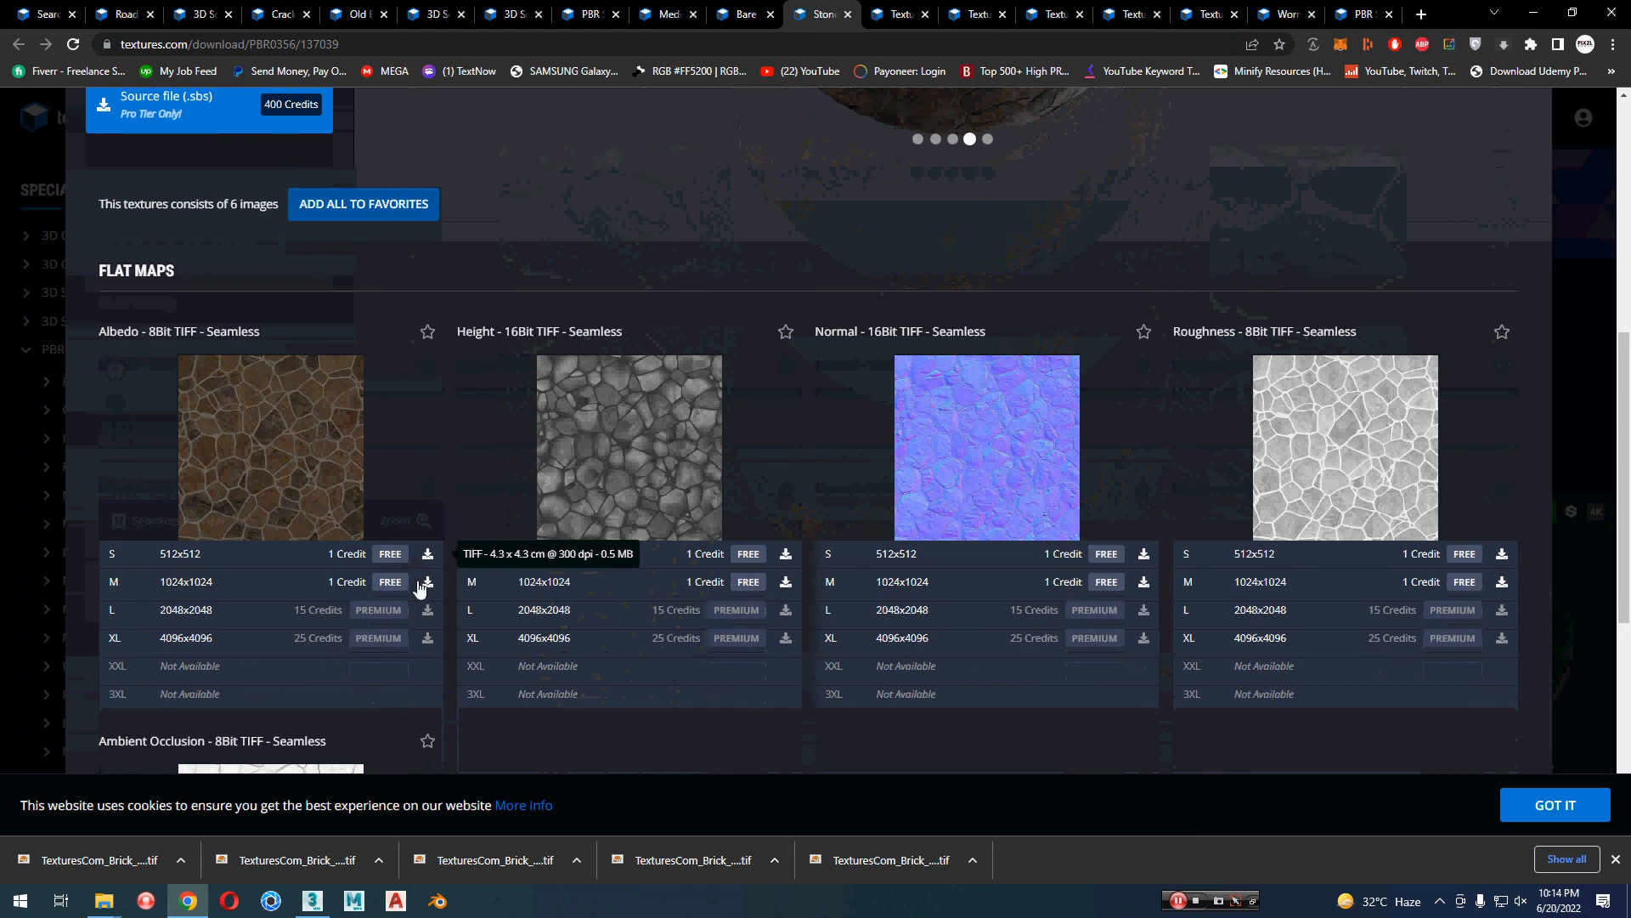
pyautogui.click(422, 584)
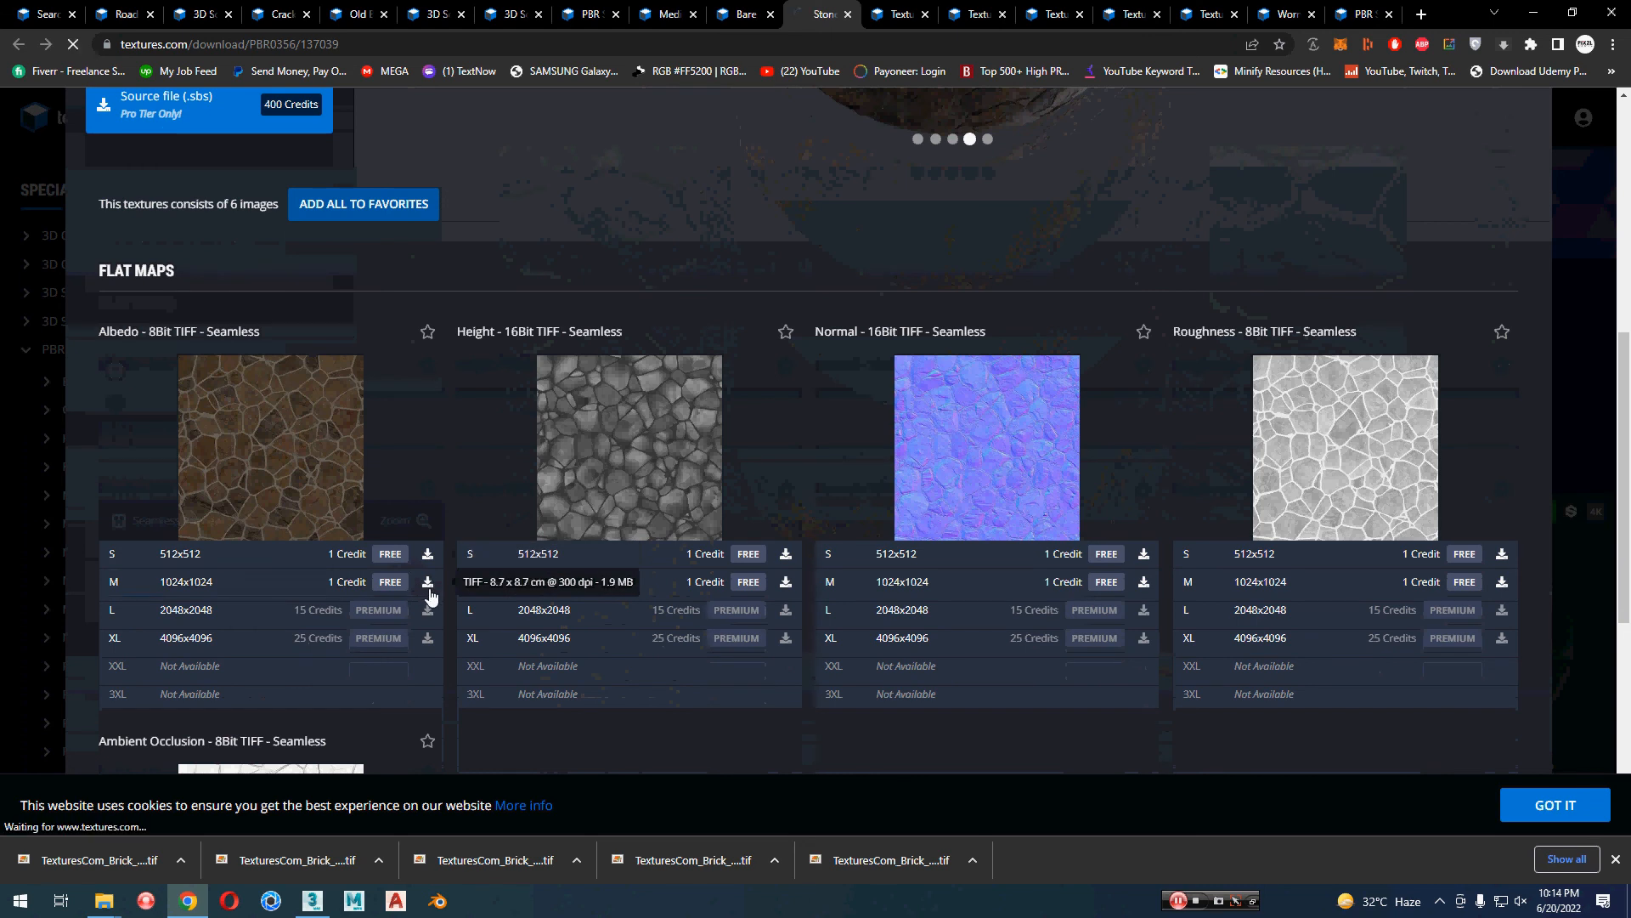
pyautogui.click(786, 583)
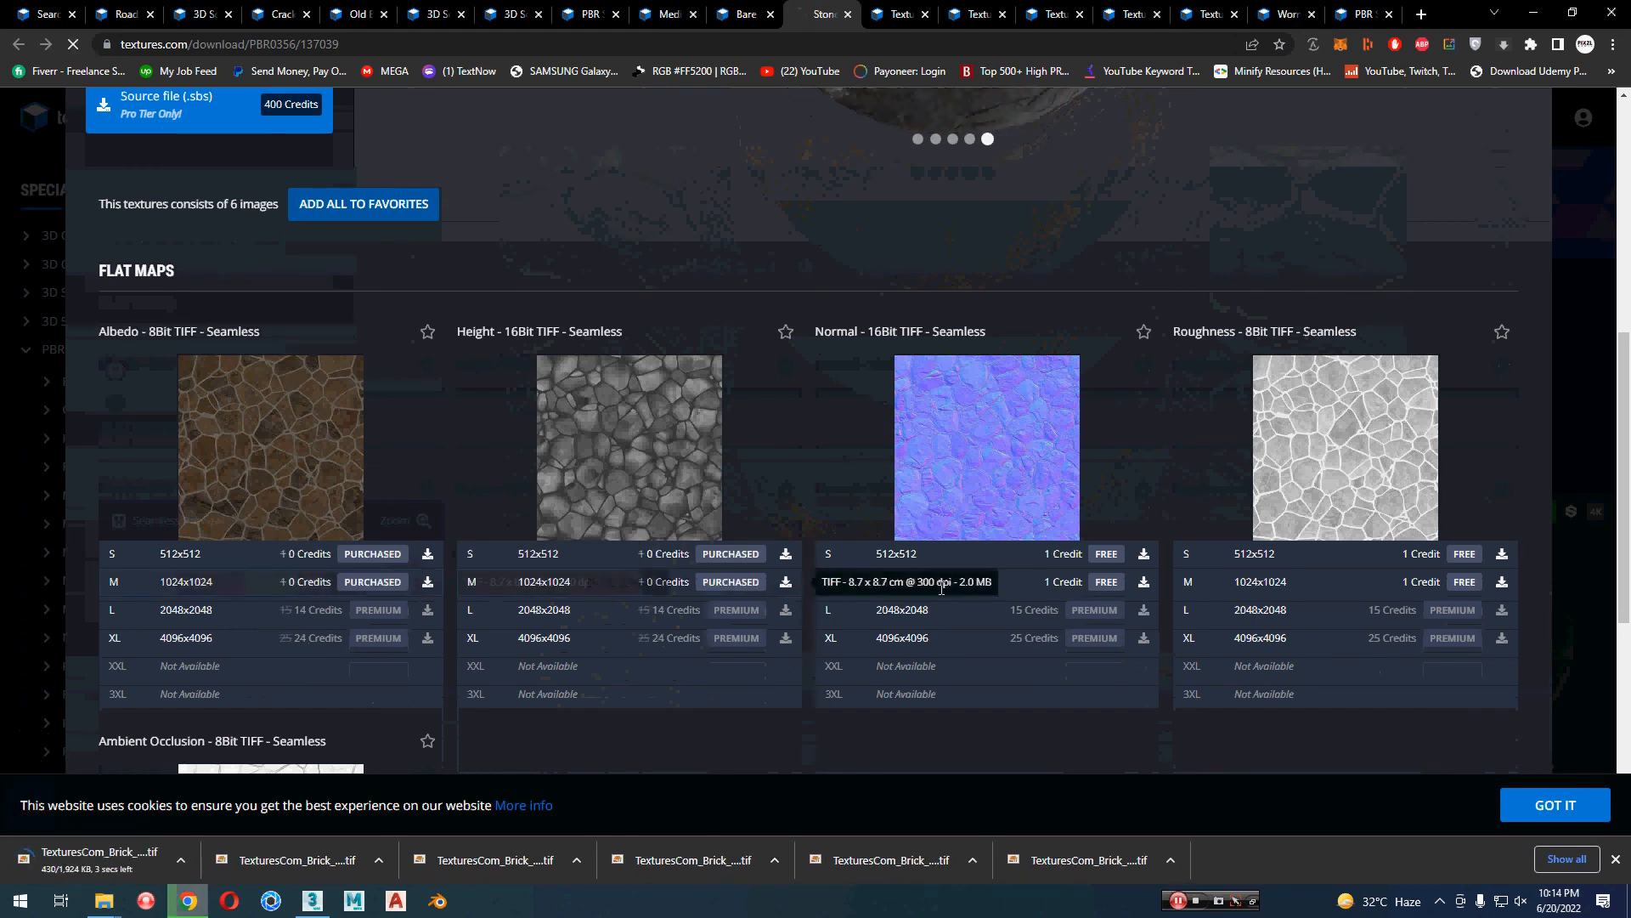
pyautogui.click(1143, 583)
pyautogui.click(1502, 583)
pyautogui.scroll(-3, 400, 583)
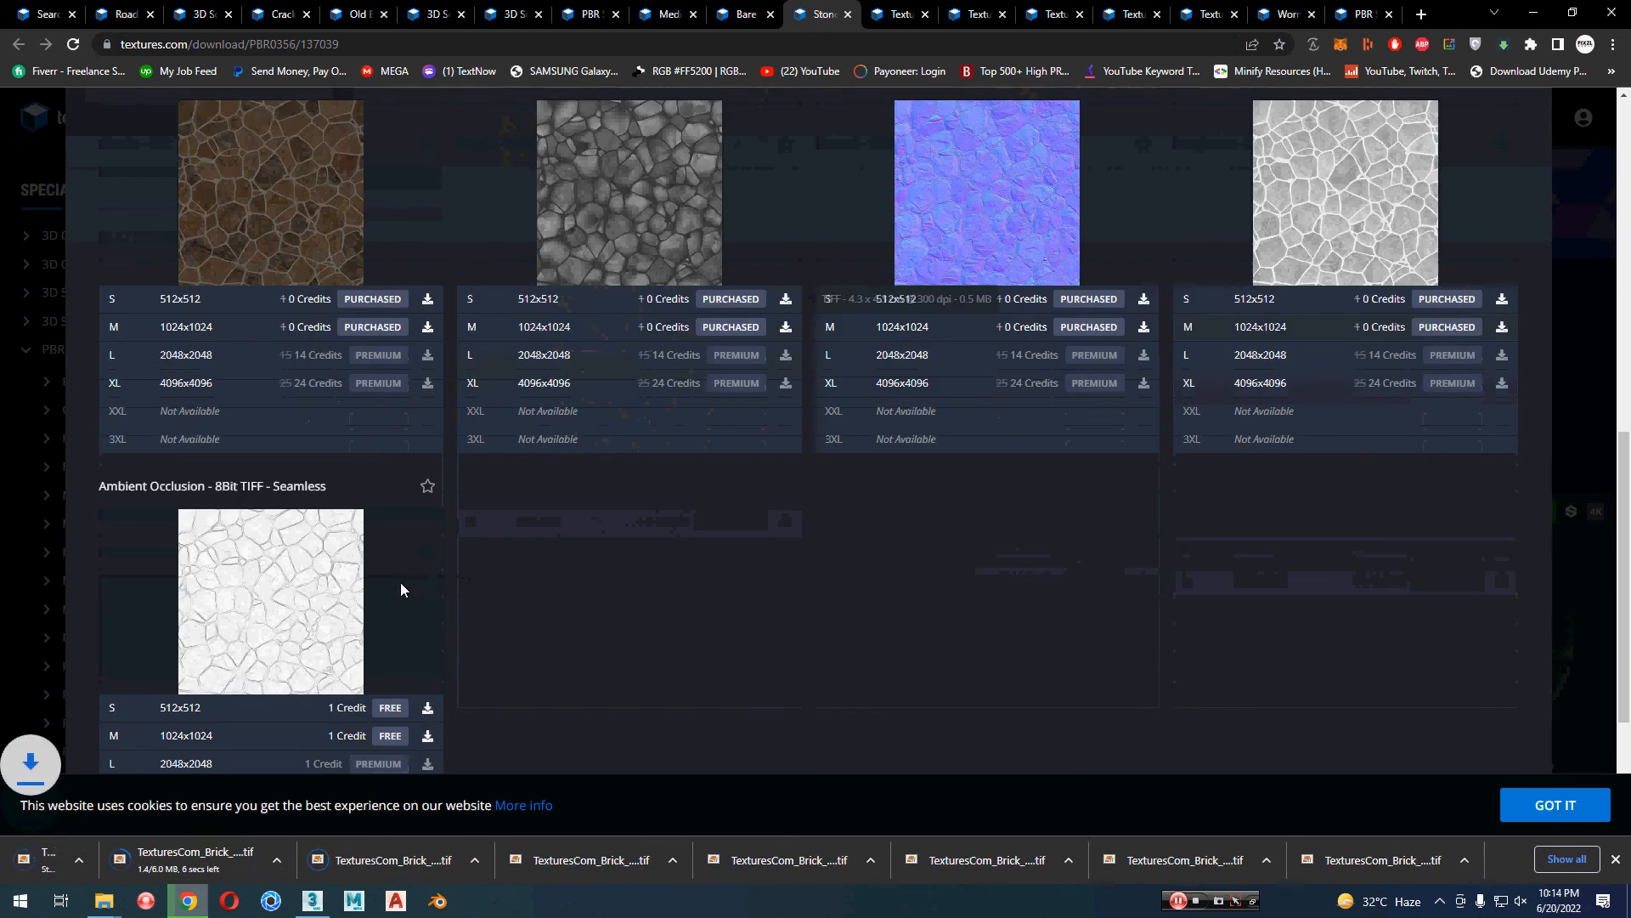
pyautogui.click(428, 736)
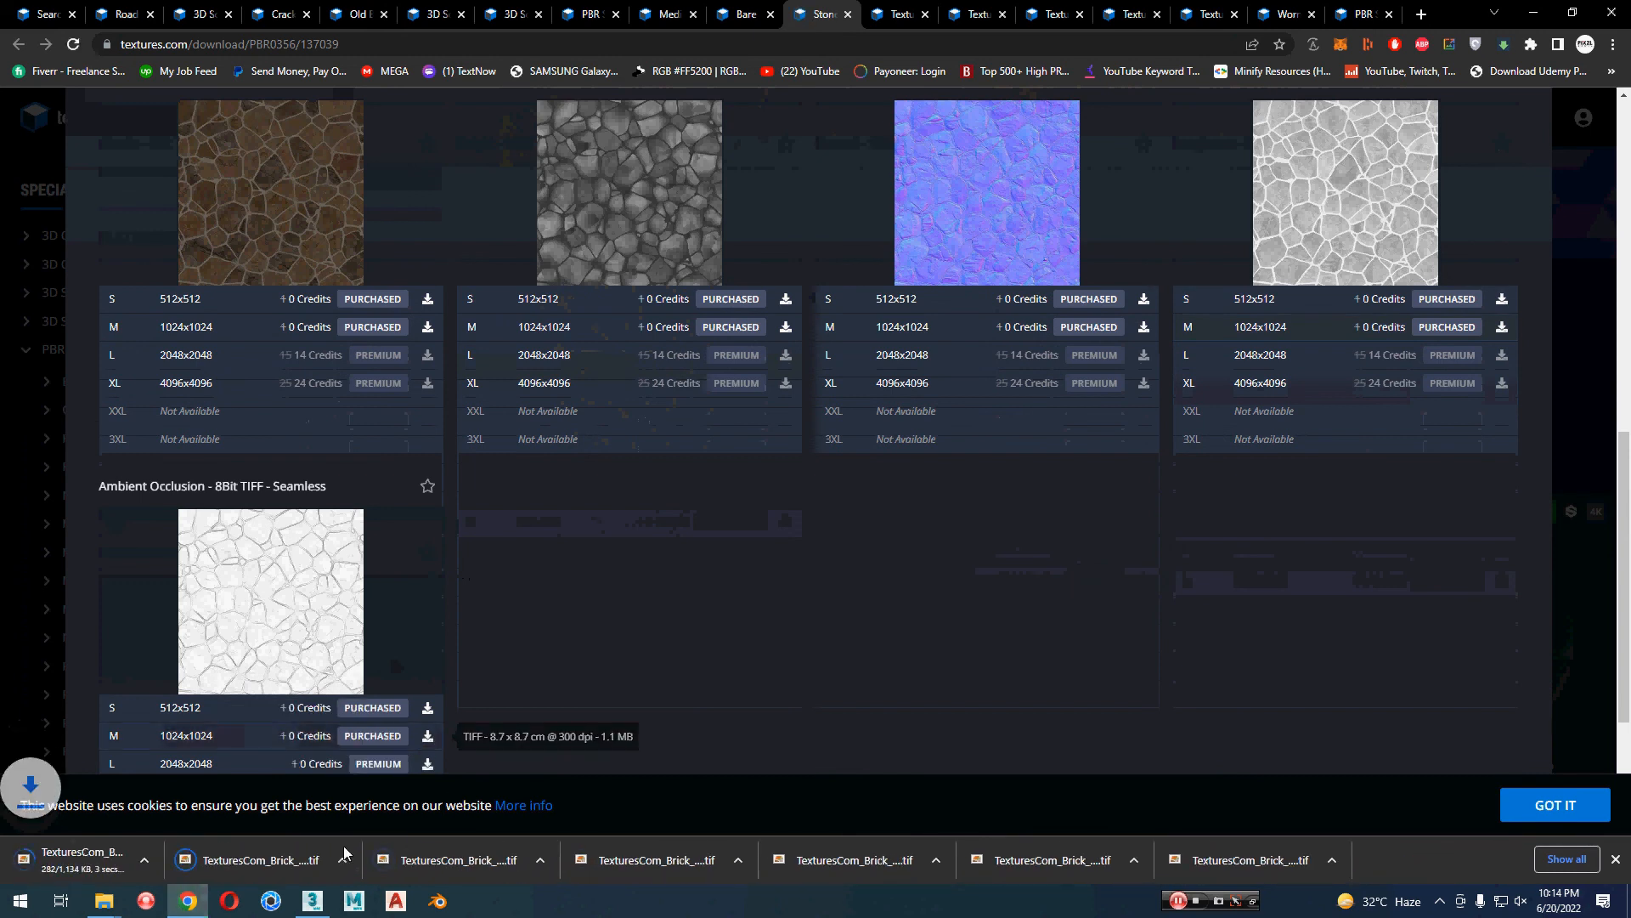
# Step: Switch to the Downloads folder in File Explorer and select the five TexturesCom_Brick_StoneCladding_1K maps
pyautogui.hotkey('alt', 'Tab')
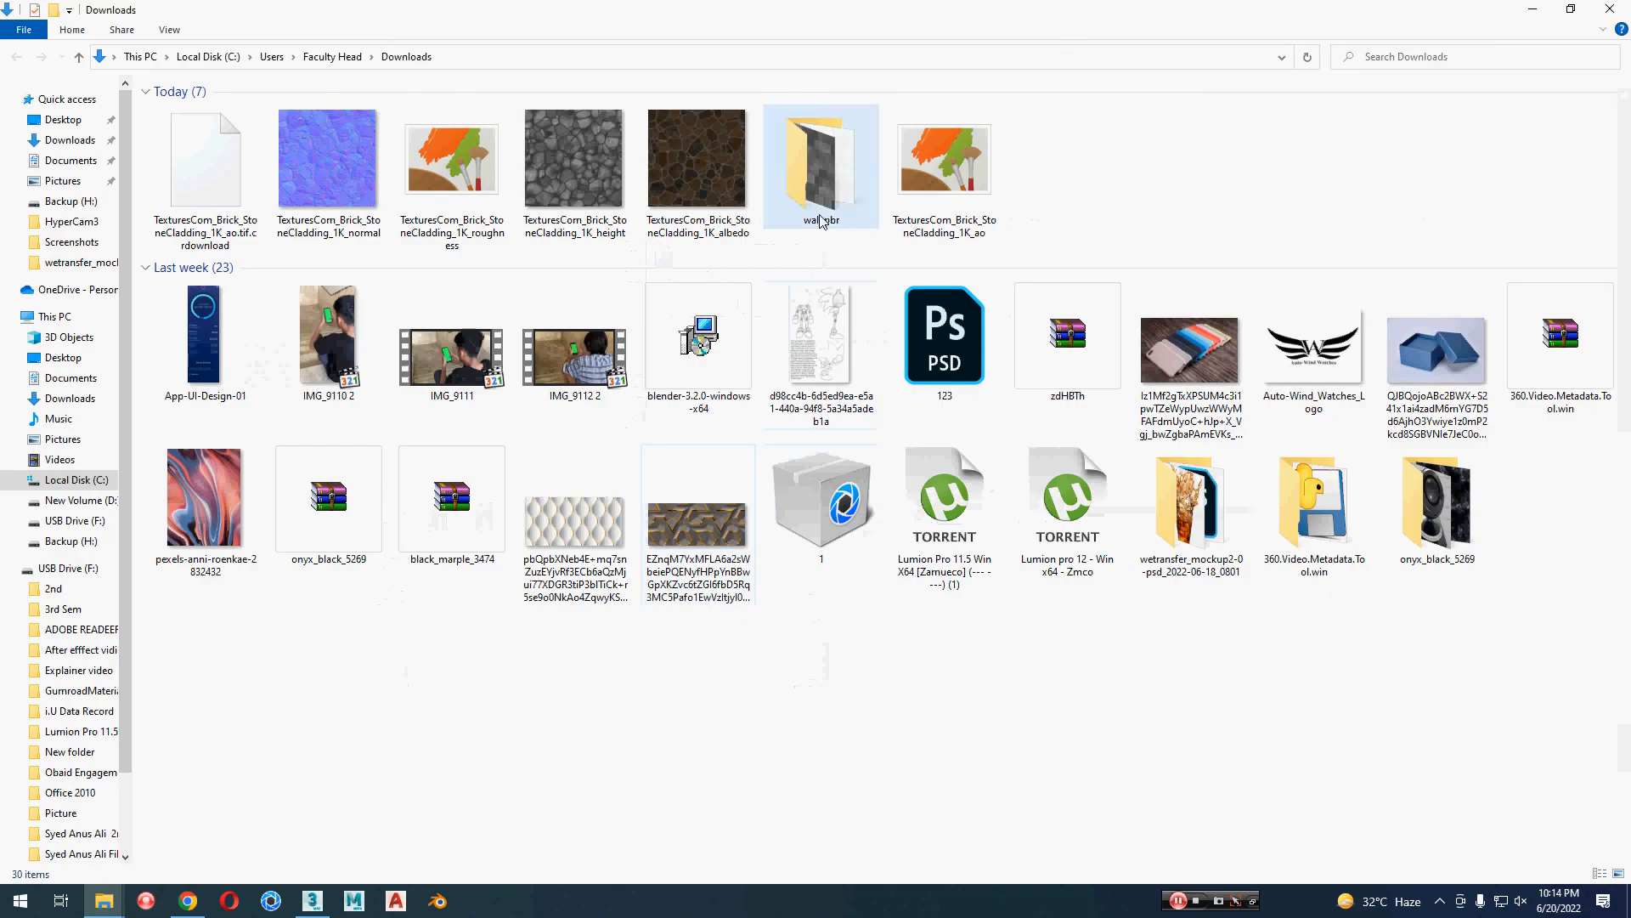
pyautogui.click(697, 166)
pyautogui.keyDown('shift'); pyautogui.click(180, 194); pyautogui.keyUp('shift')
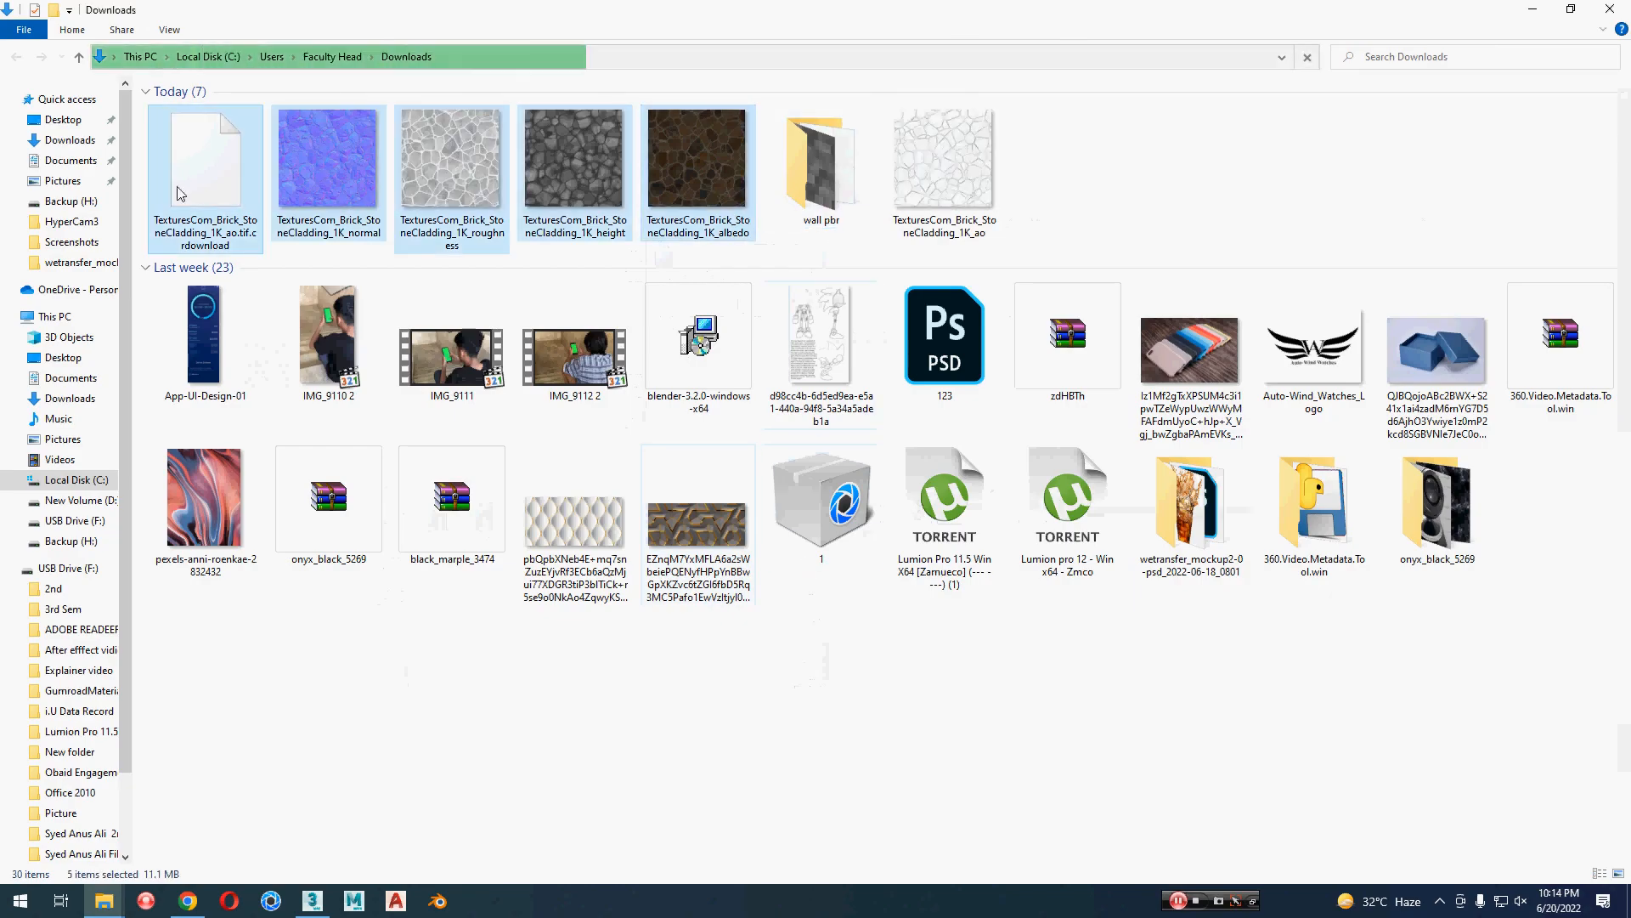
pyautogui.click(1225, 192)
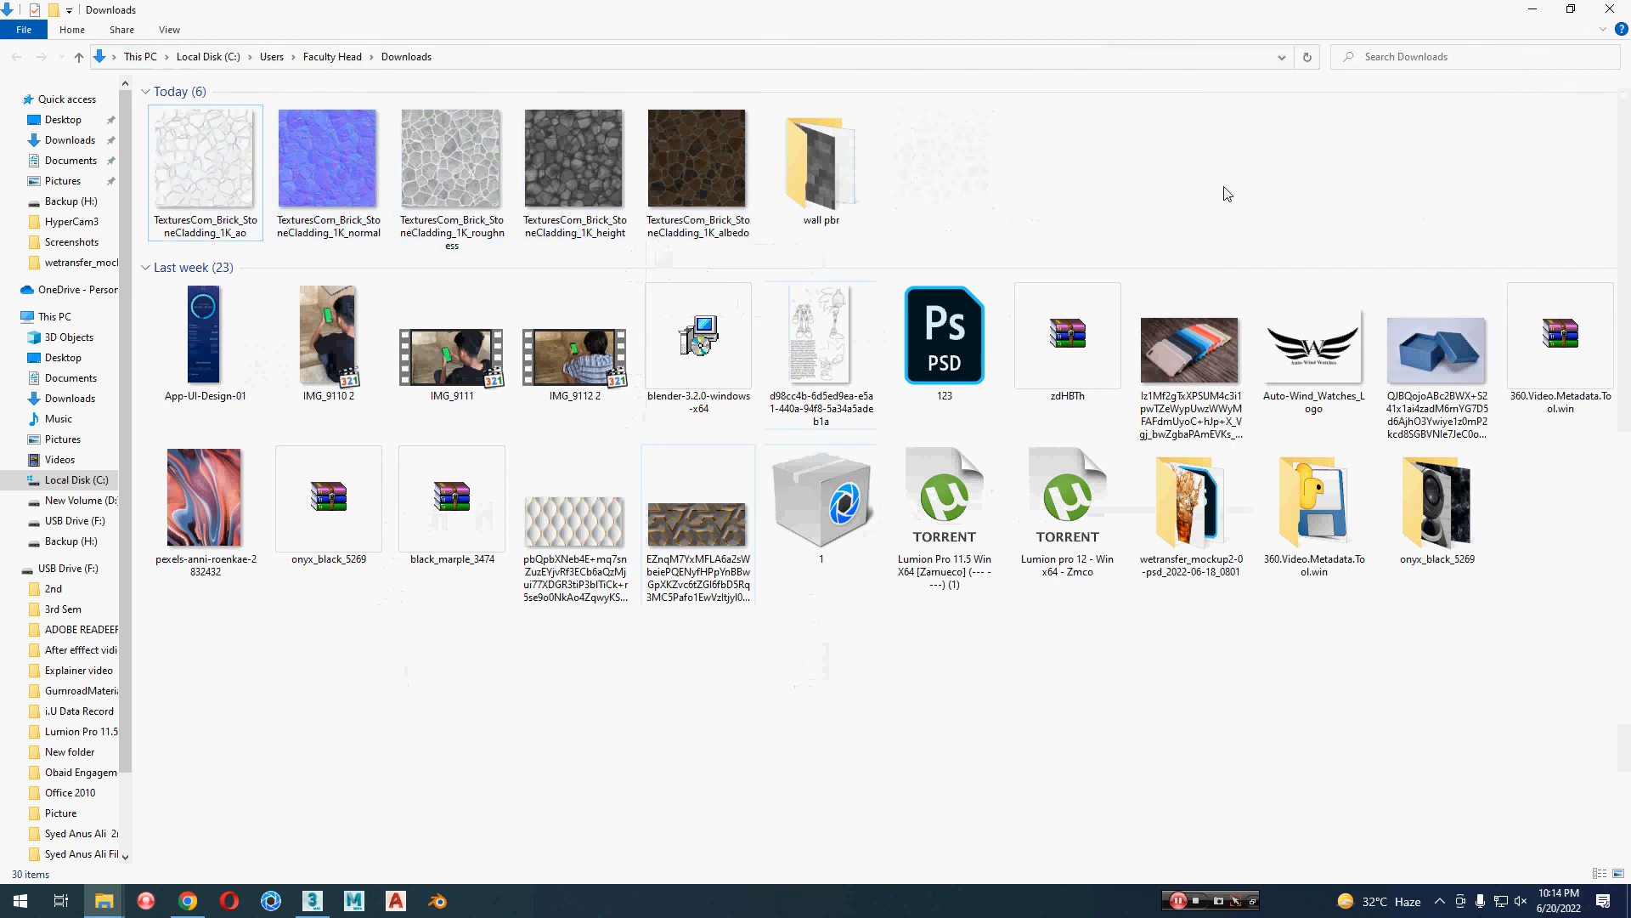
pyautogui.click(697, 166)
pyautogui.click(574, 162)
pyautogui.click(698, 197)
pyautogui.keyDown('shift'); pyautogui.click(212, 204); pyautogui.keyUp('shift')
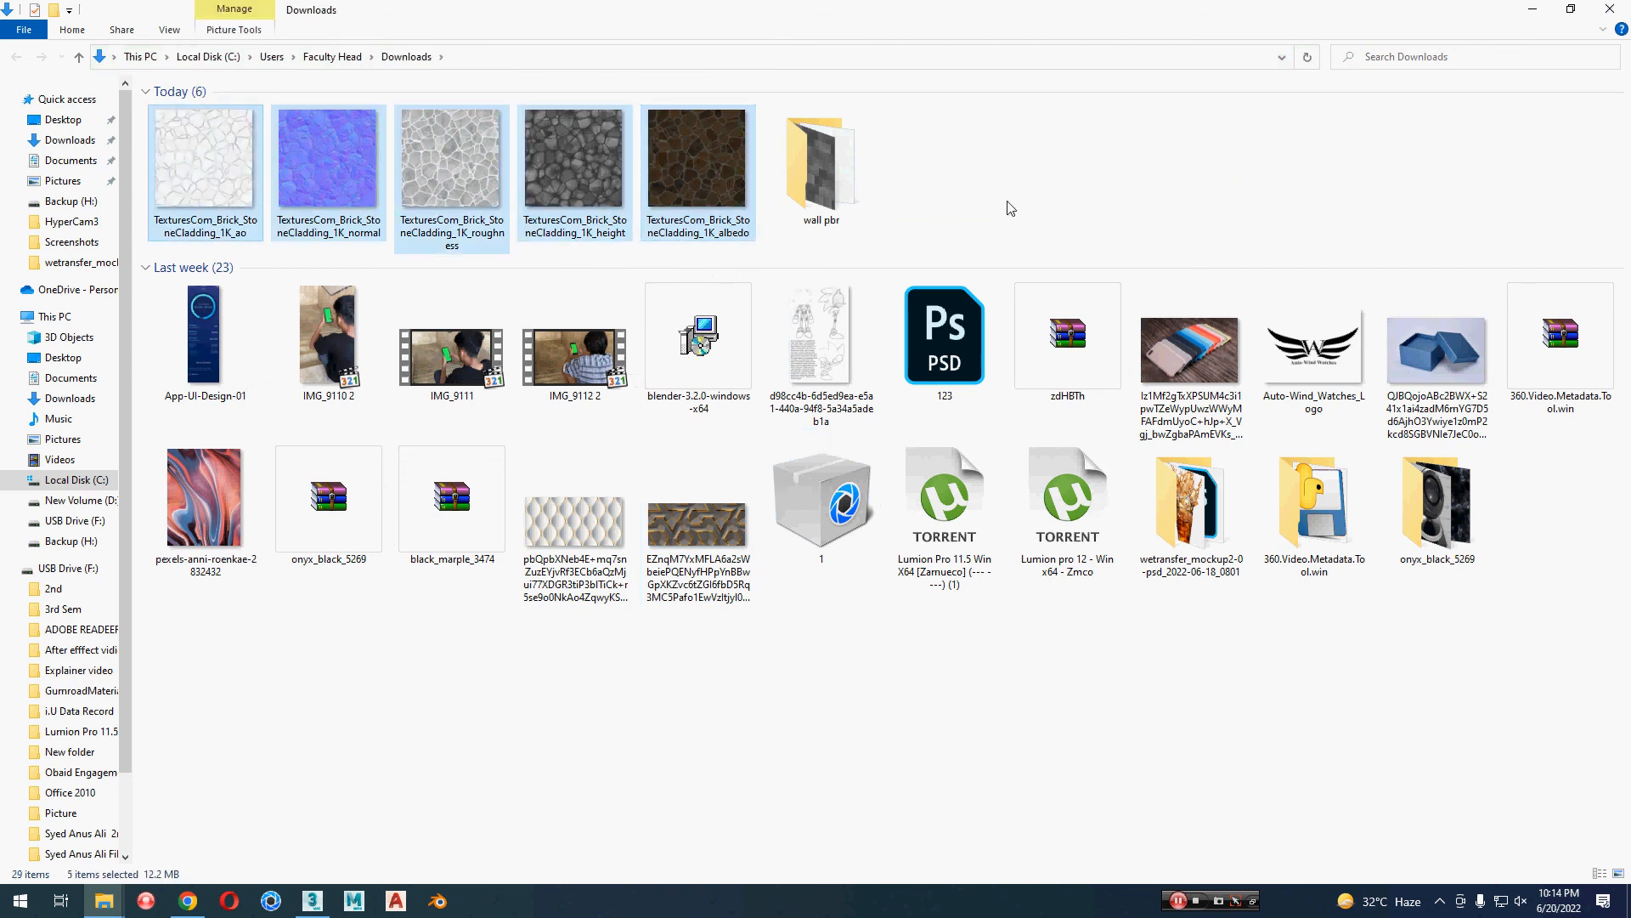
# Step: Create a folder named Stone wall pbr in Downloads and move the five cut TexturesCom_Brick_StoneCladding_1K maps into it
pyautogui.rightClick(1053, 182)
pyautogui.moveTo(1155, 383)
pyautogui.click(1308, 383)
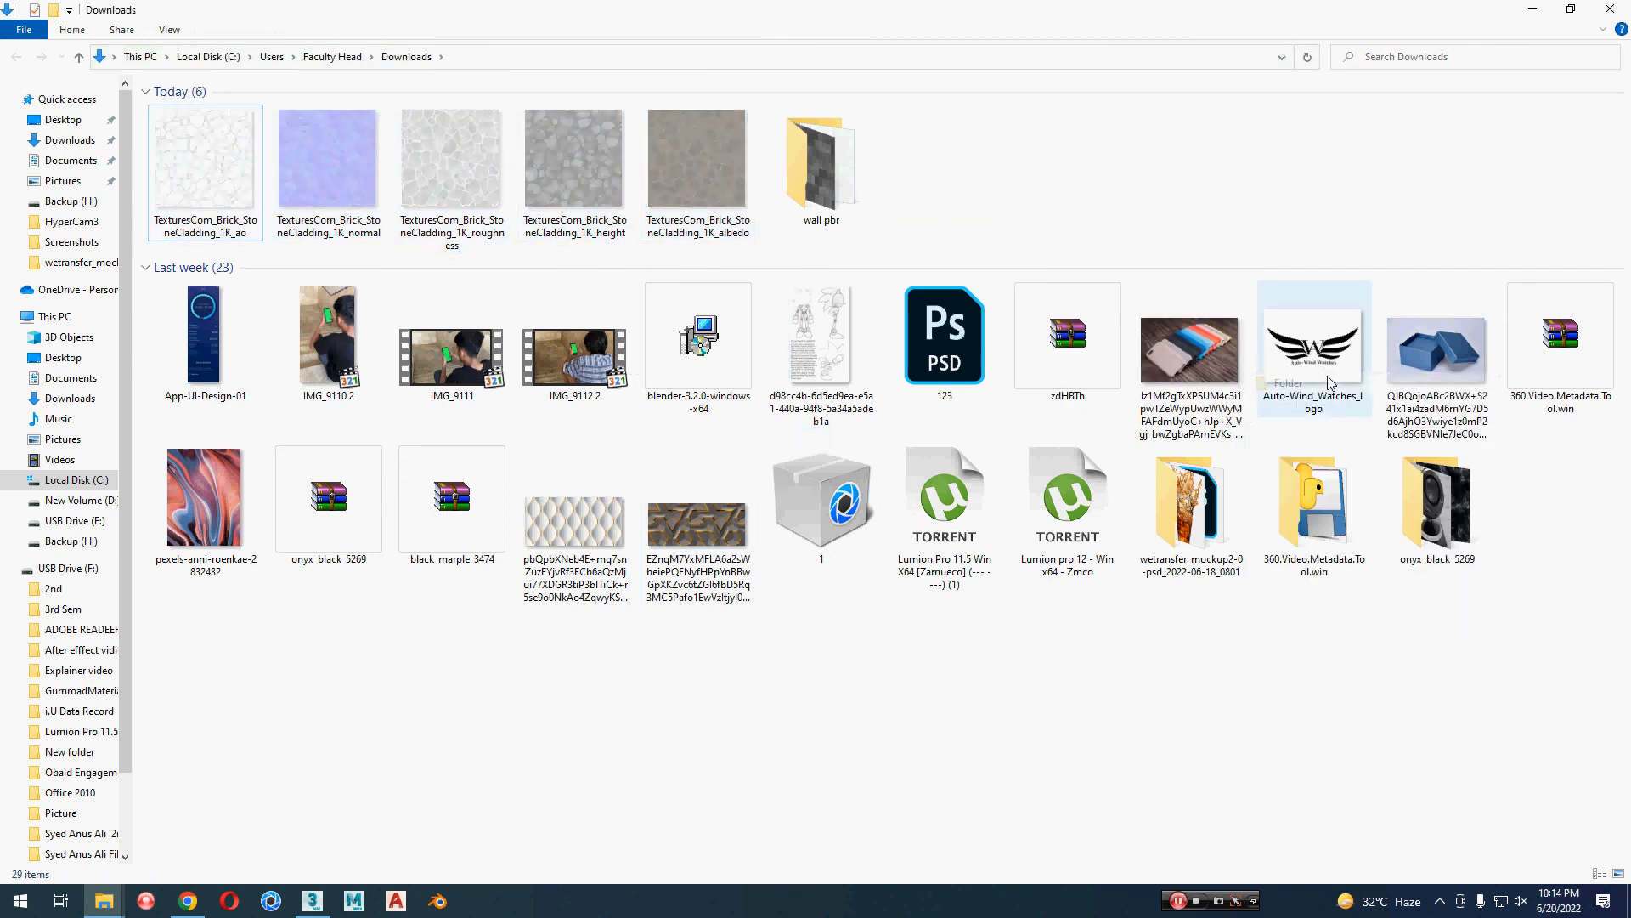
pyautogui.write('Stone wall pbr')
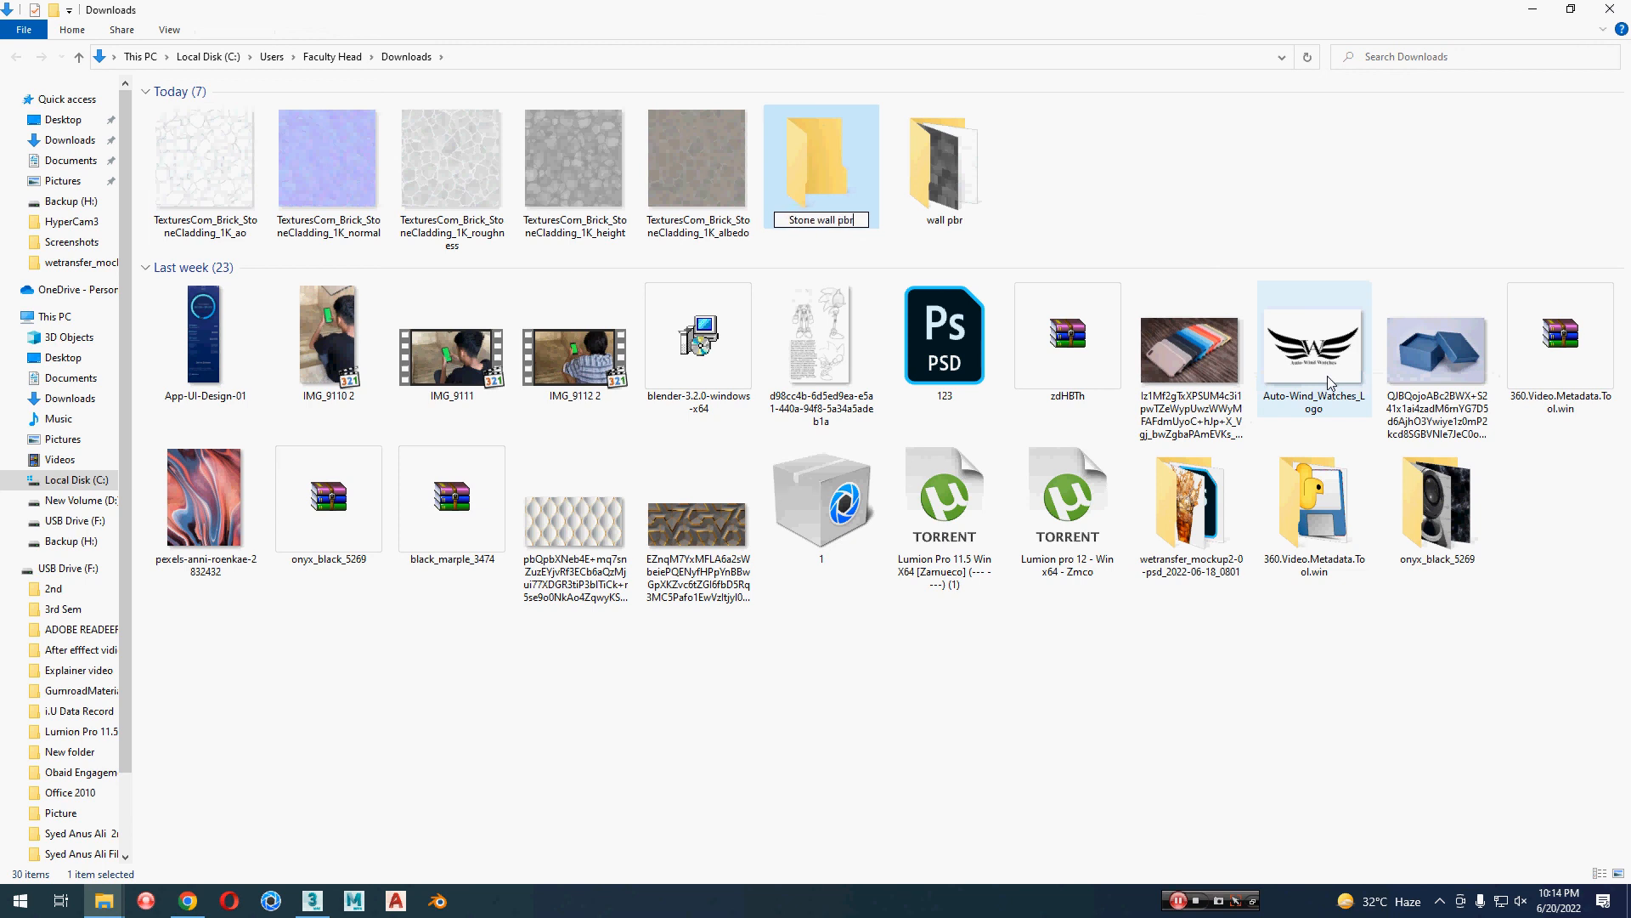
pyautogui.press('Return')
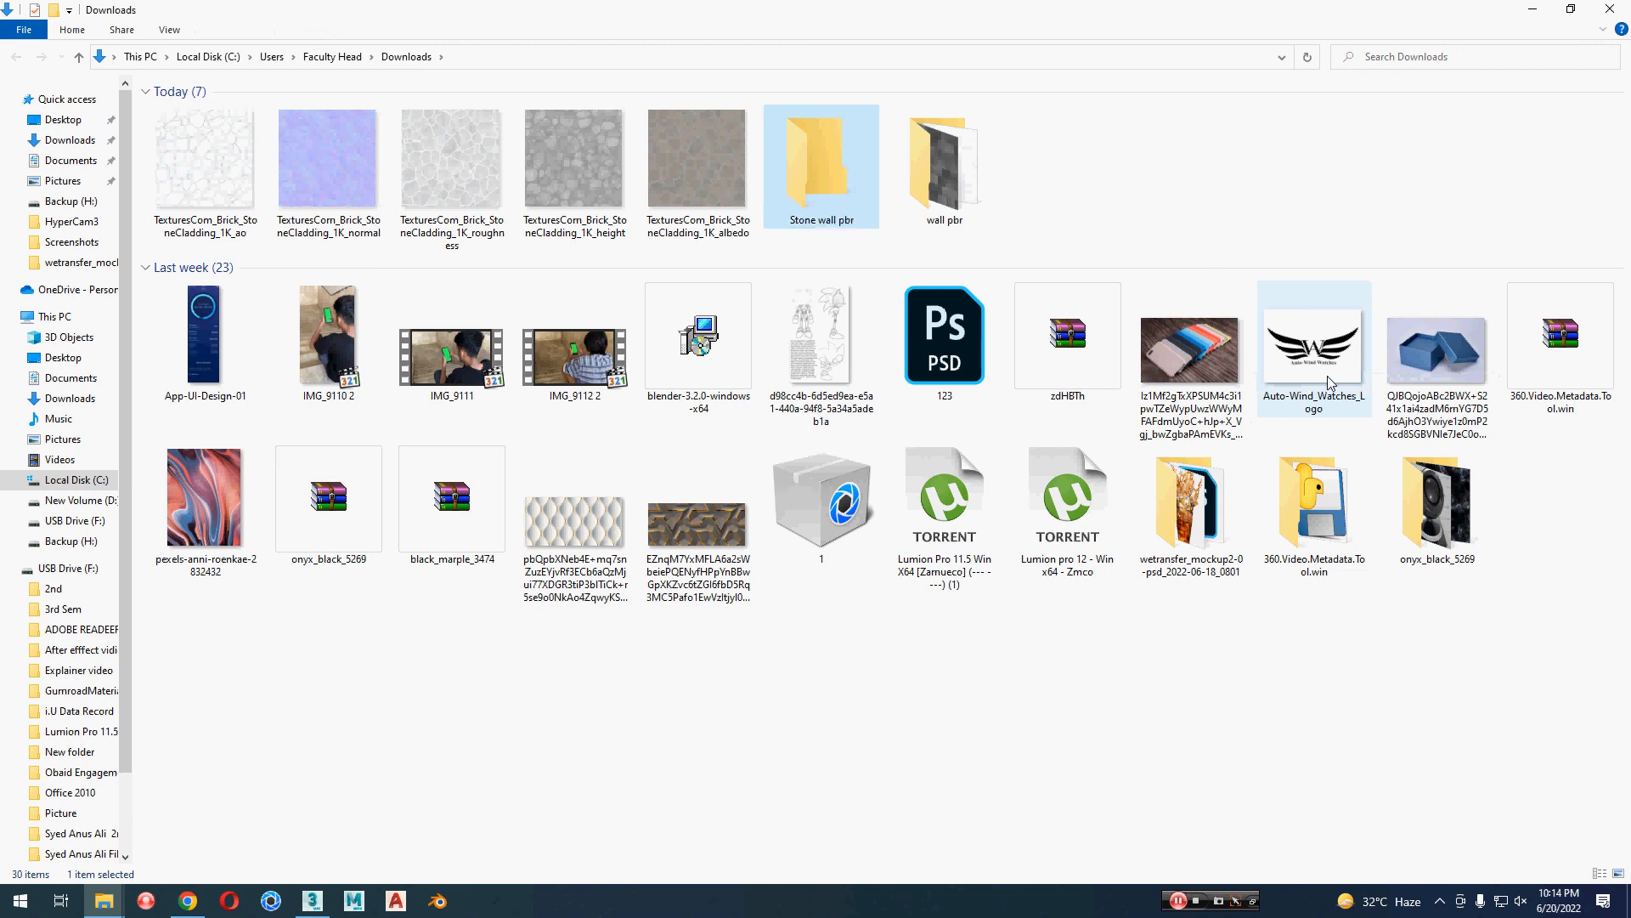
pyautogui.press('Return')
pyautogui.hotkey('ctrl', 'v')
# Step: Switch back to Chrome and close the Stone Wall Cladding PBR0310 page
pyautogui.hotkey('alt', 'Tab')
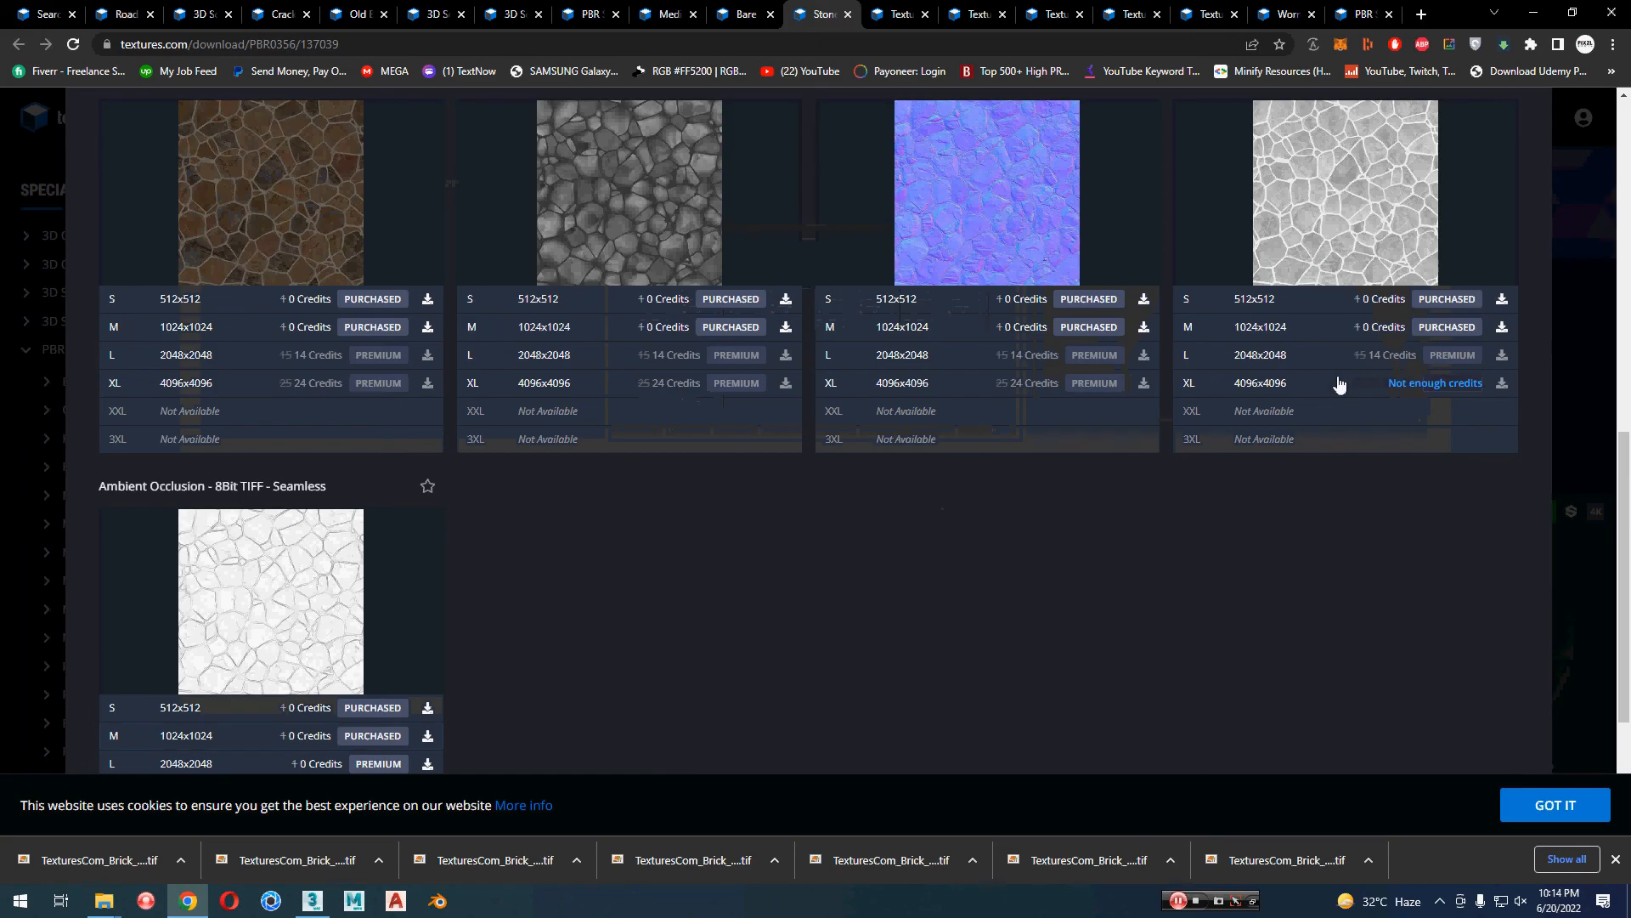
pyautogui.hotkey('ctrl', 'w')
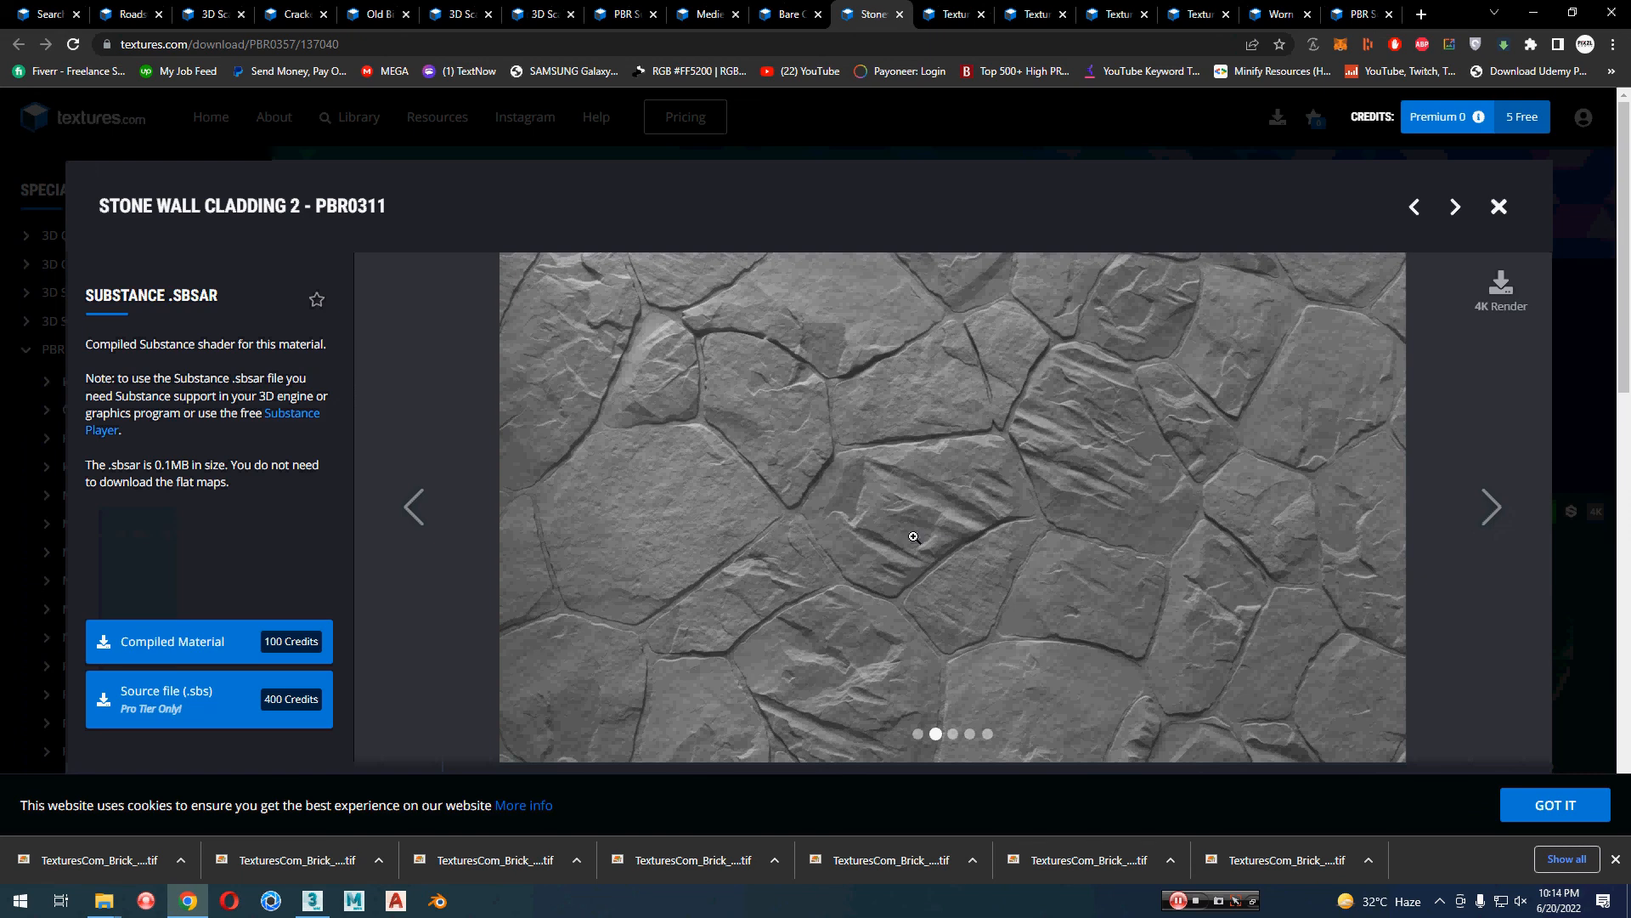
pyautogui.scroll(-3, 717, 529)
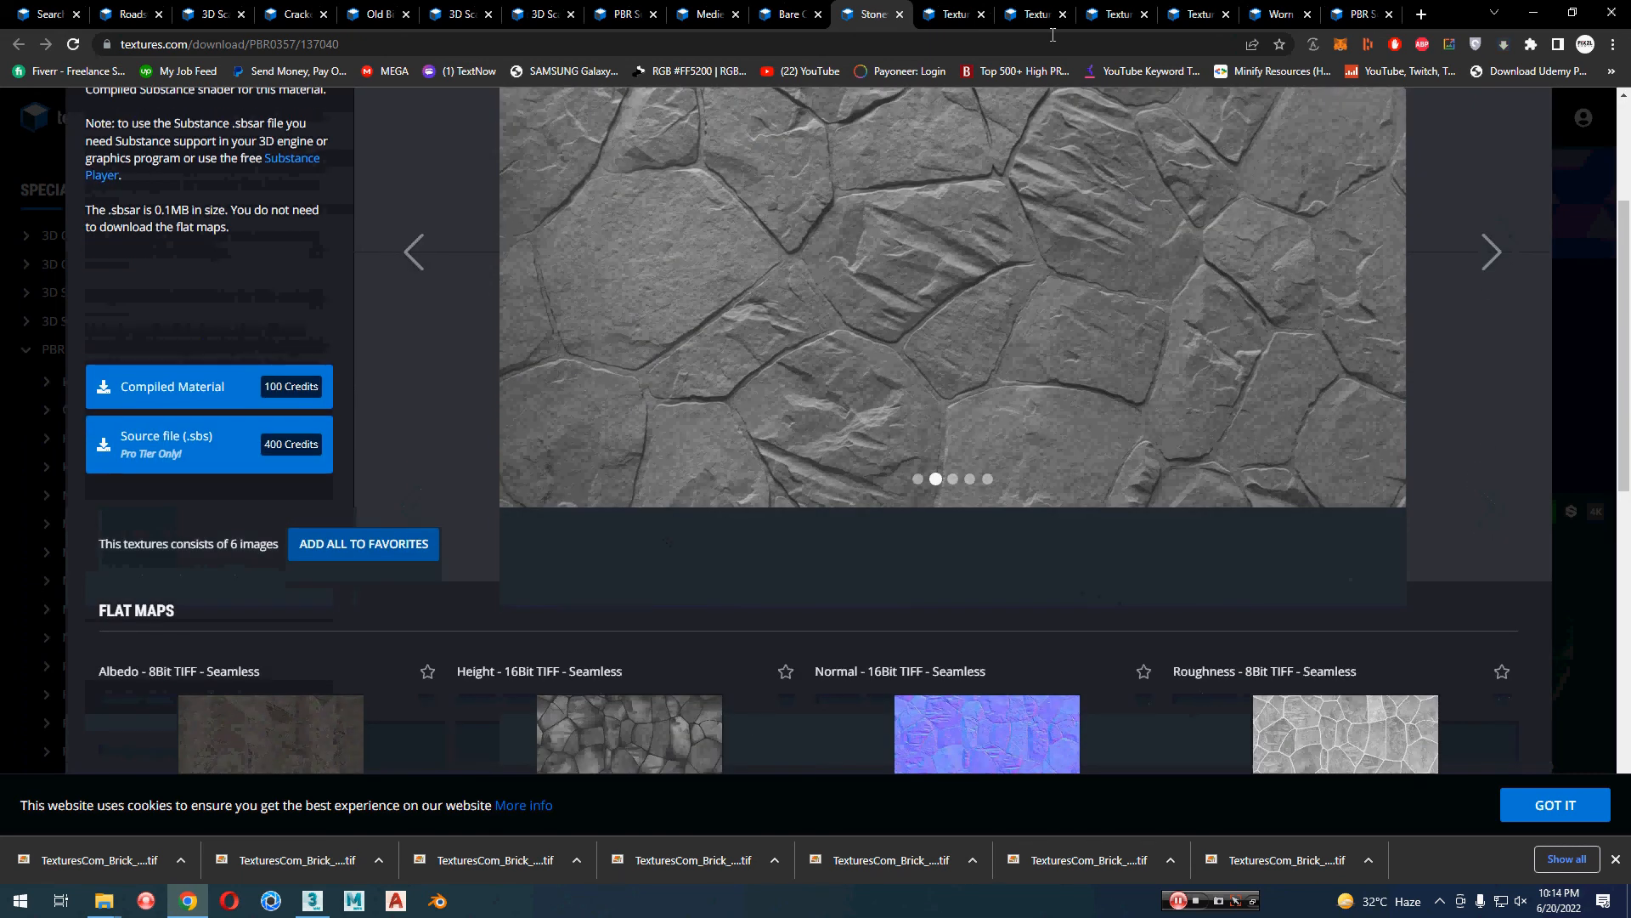
# Step: Compare the opened concrete wall materials: Wall Concrete Closeup PBR0159, Hexagon PBR0590, Patterned 2 PBR0811, Prefab PBR0153 and Worn PBR0078
pyautogui.click(943, 14)
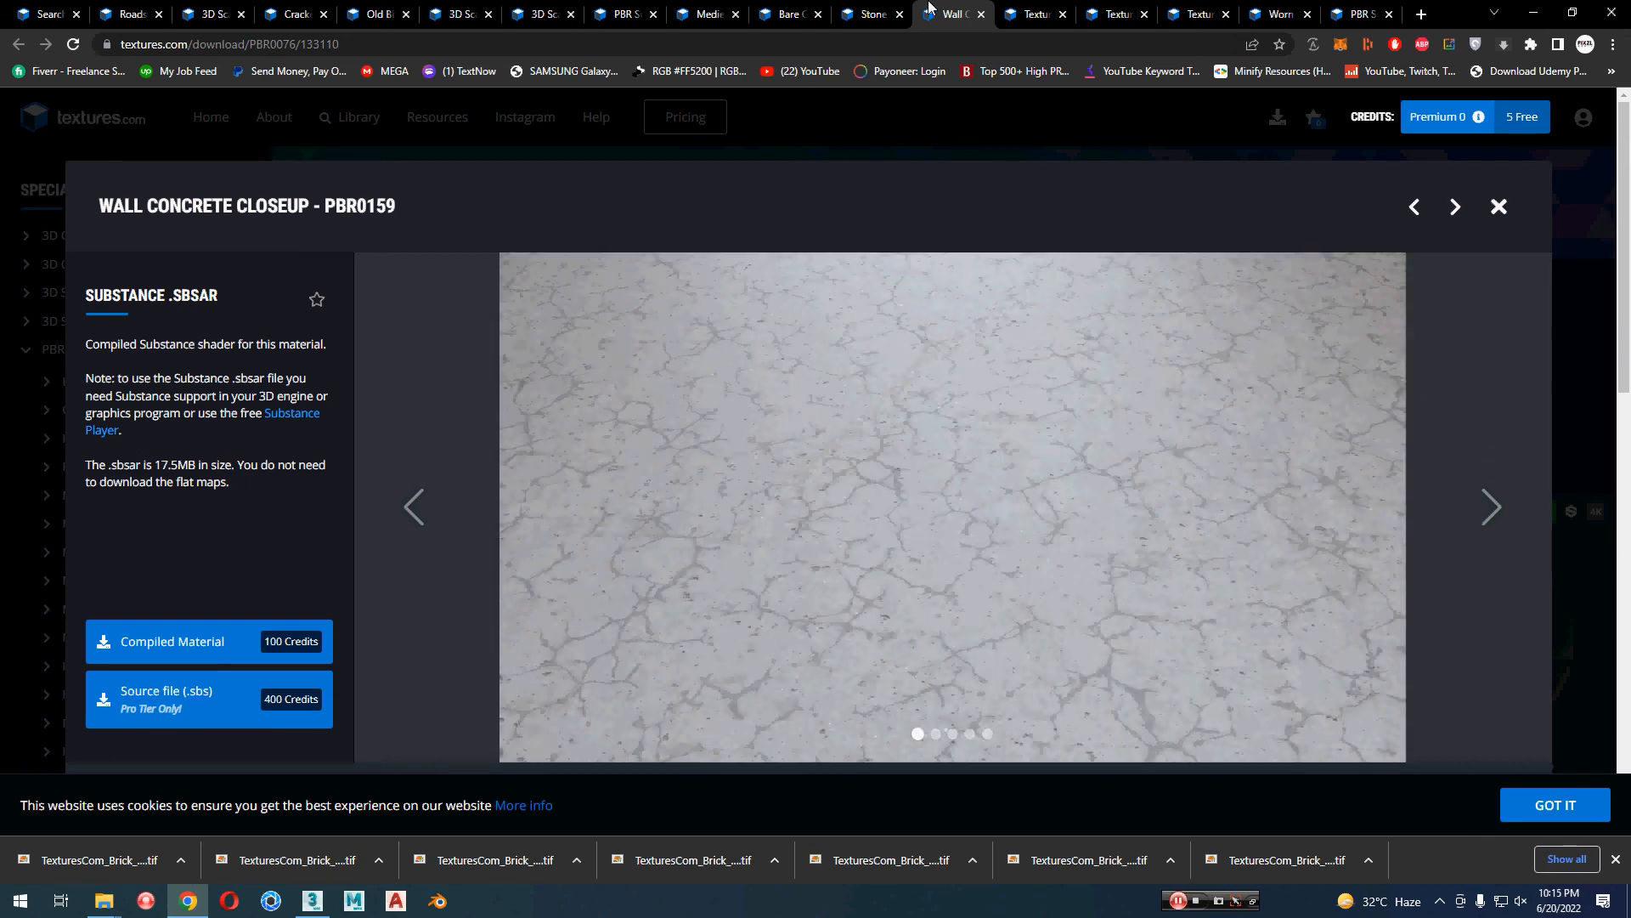
pyautogui.click(1040, 16)
pyautogui.click(969, 14)
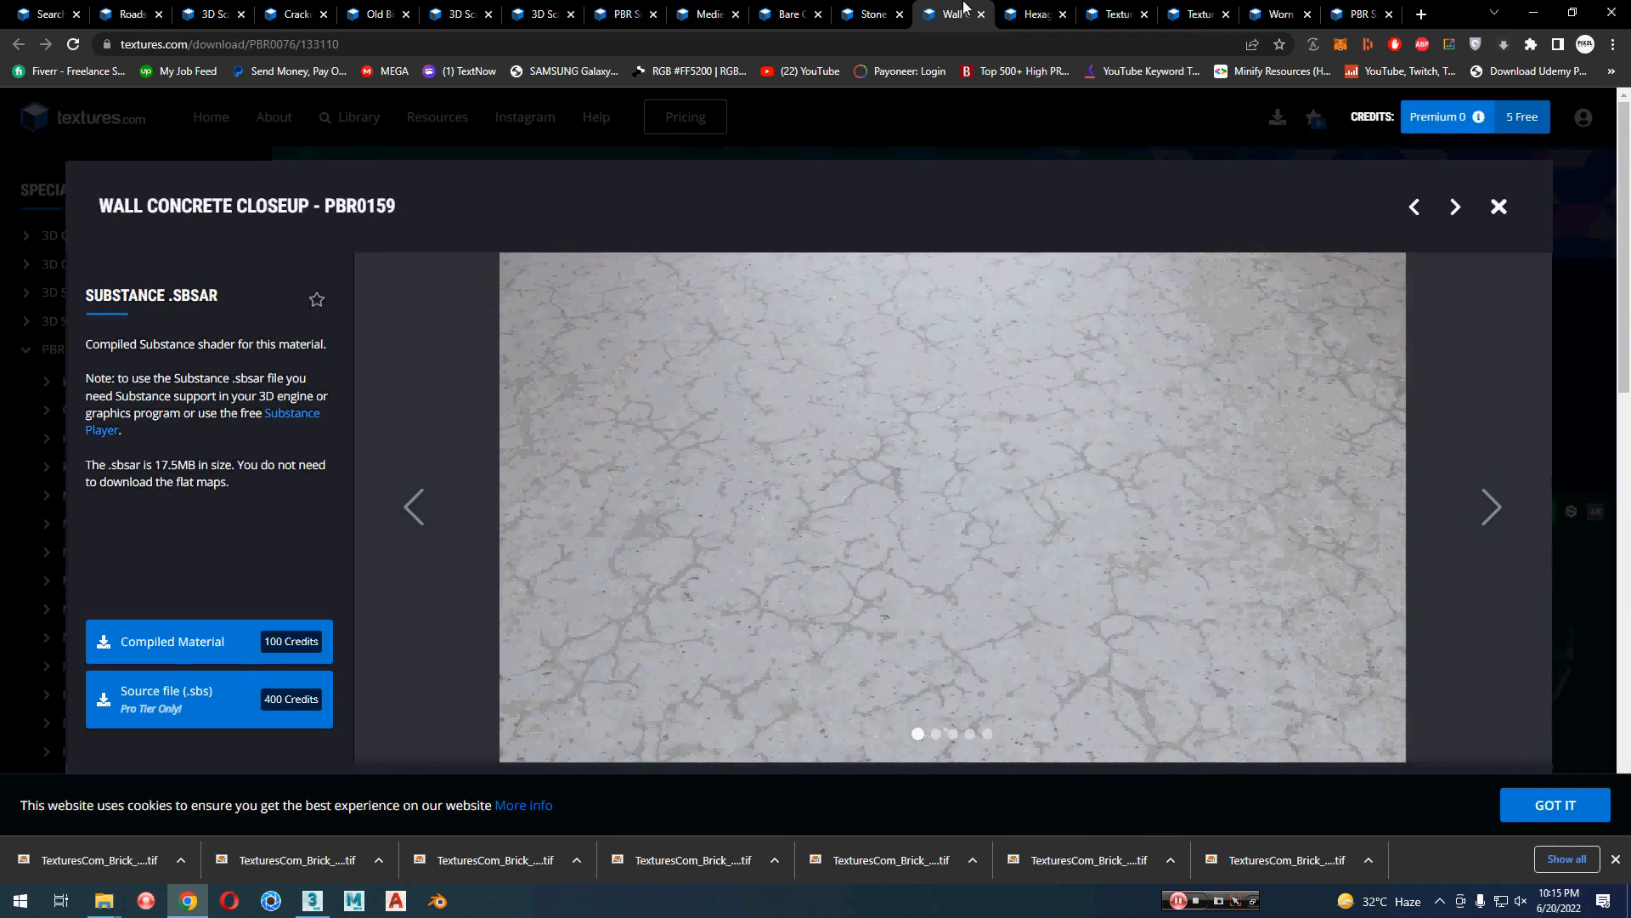
pyautogui.click(438, 524)
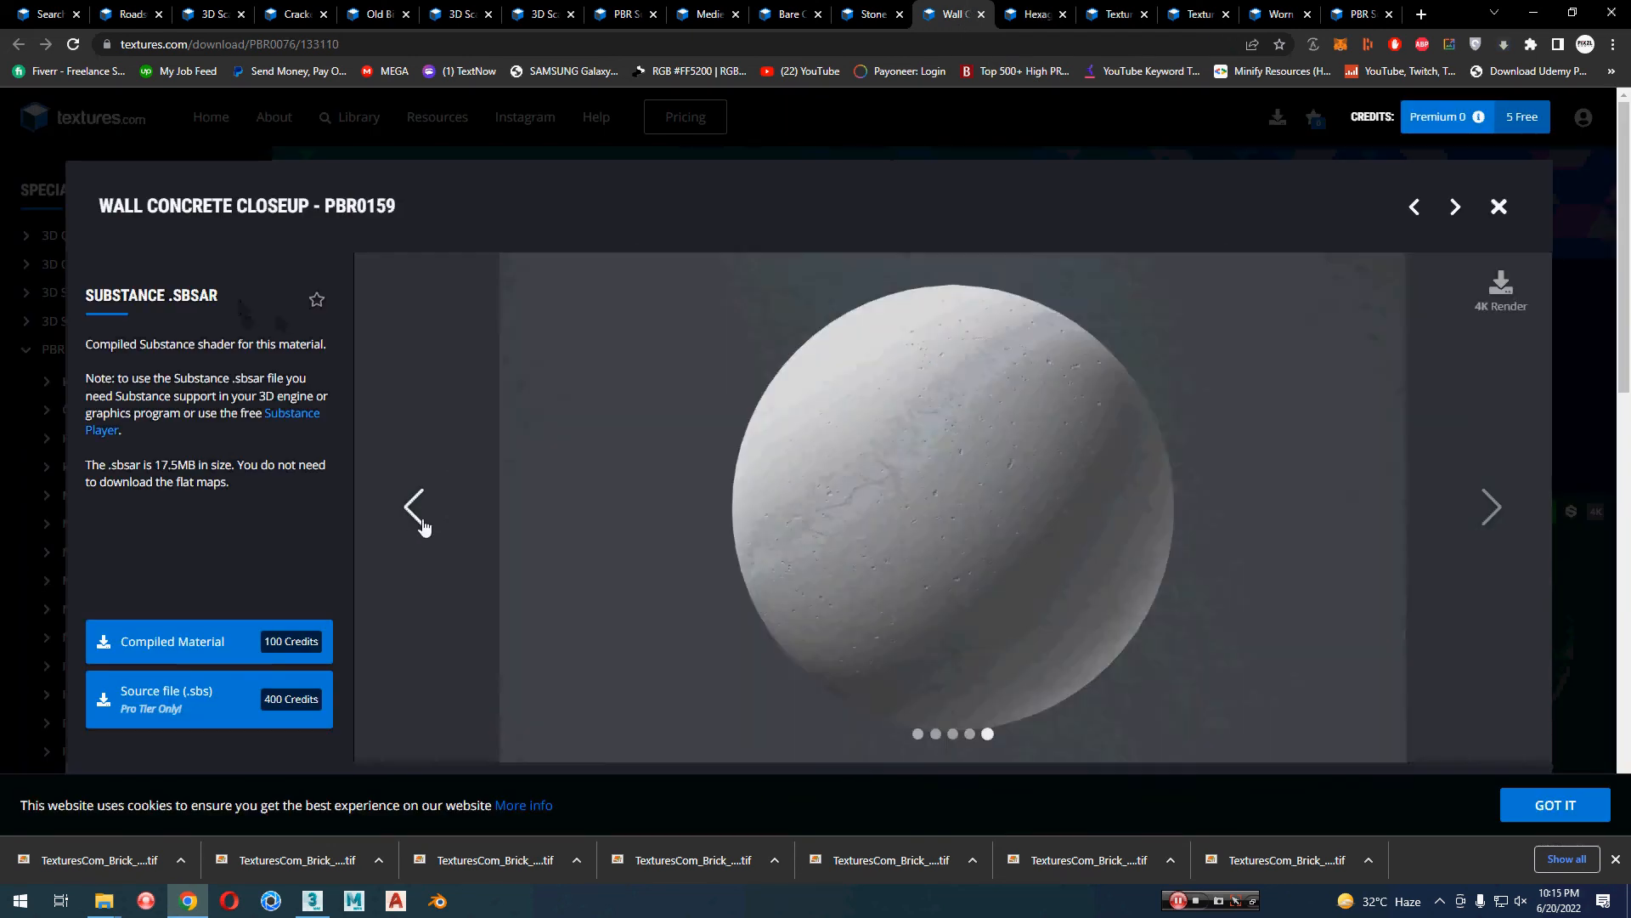
pyautogui.scroll(-1, 422, 526)
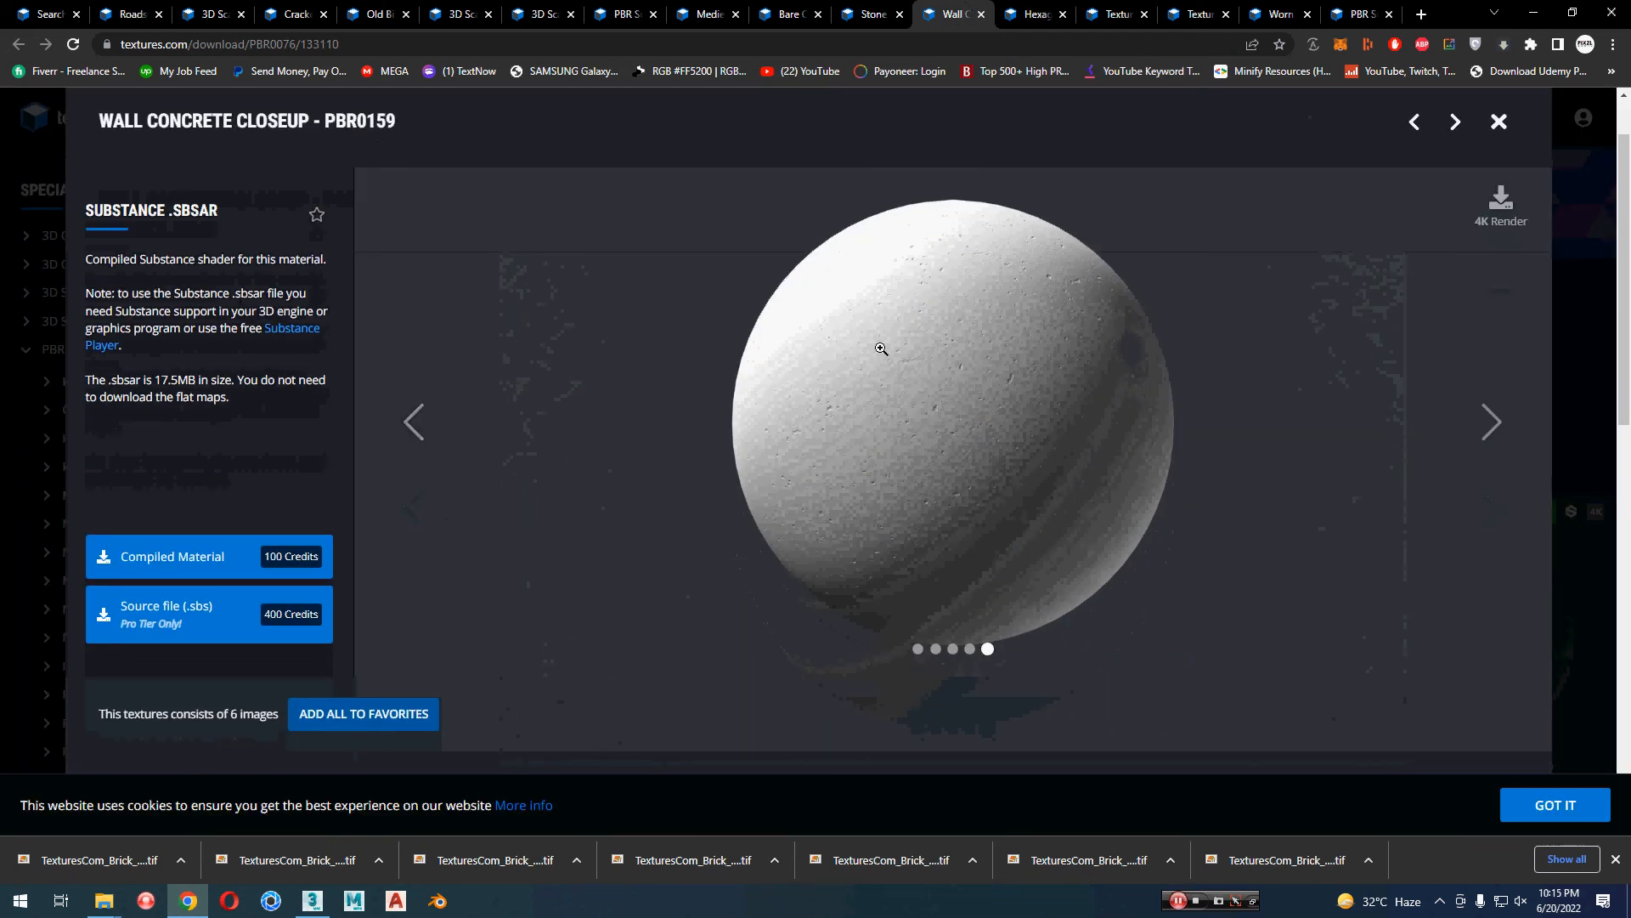
pyautogui.click(1042, 12)
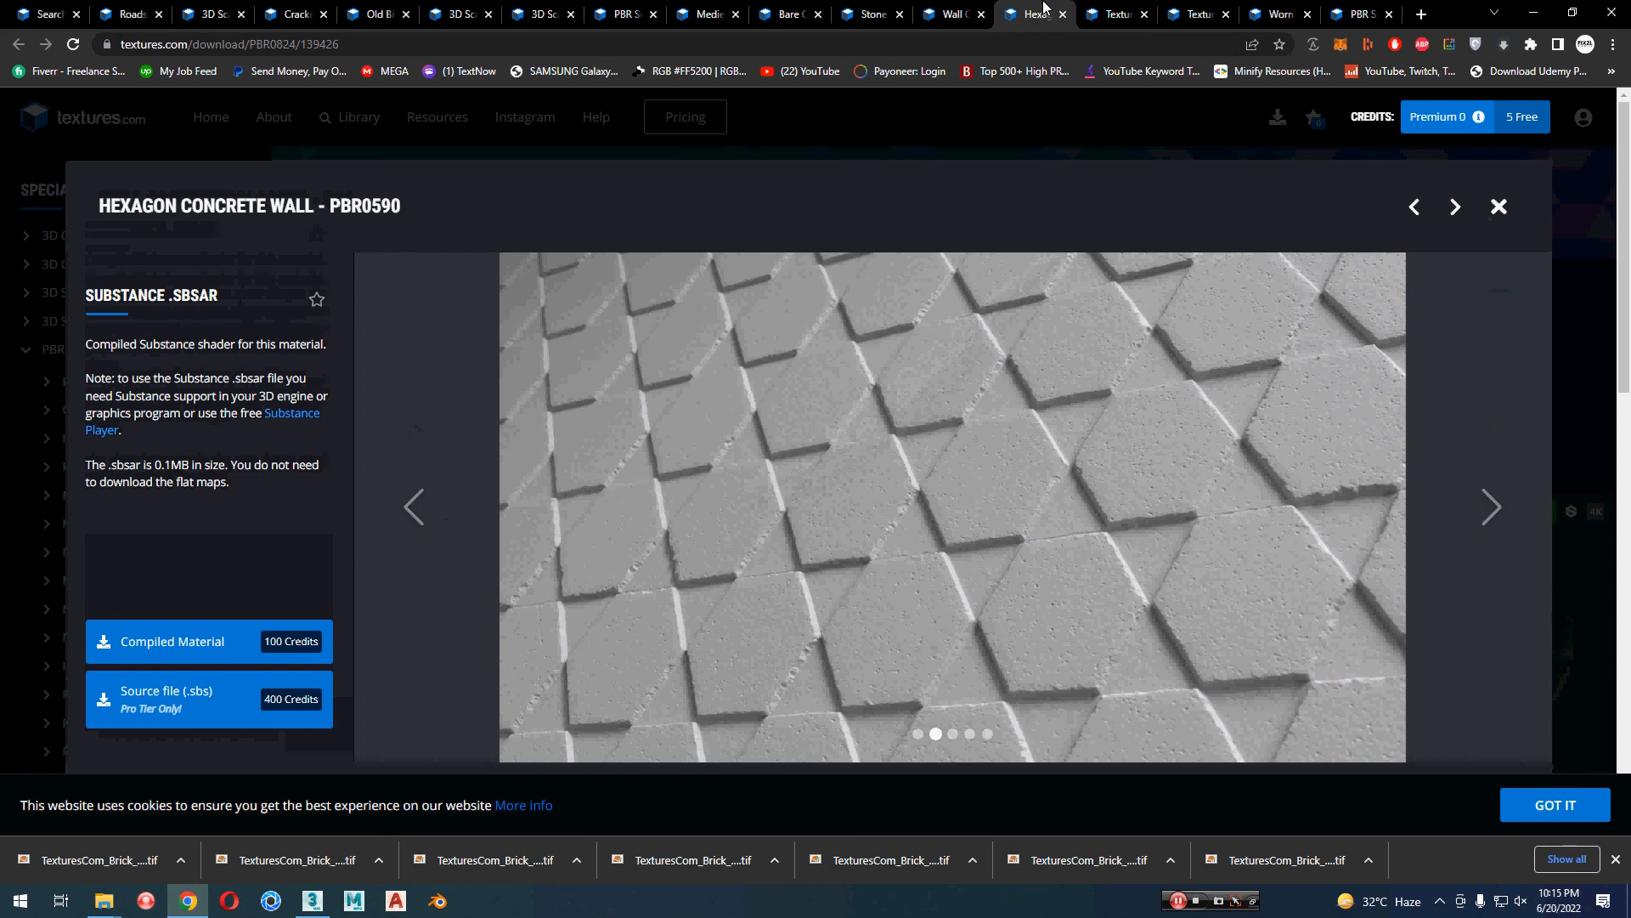
pyautogui.click(1113, 14)
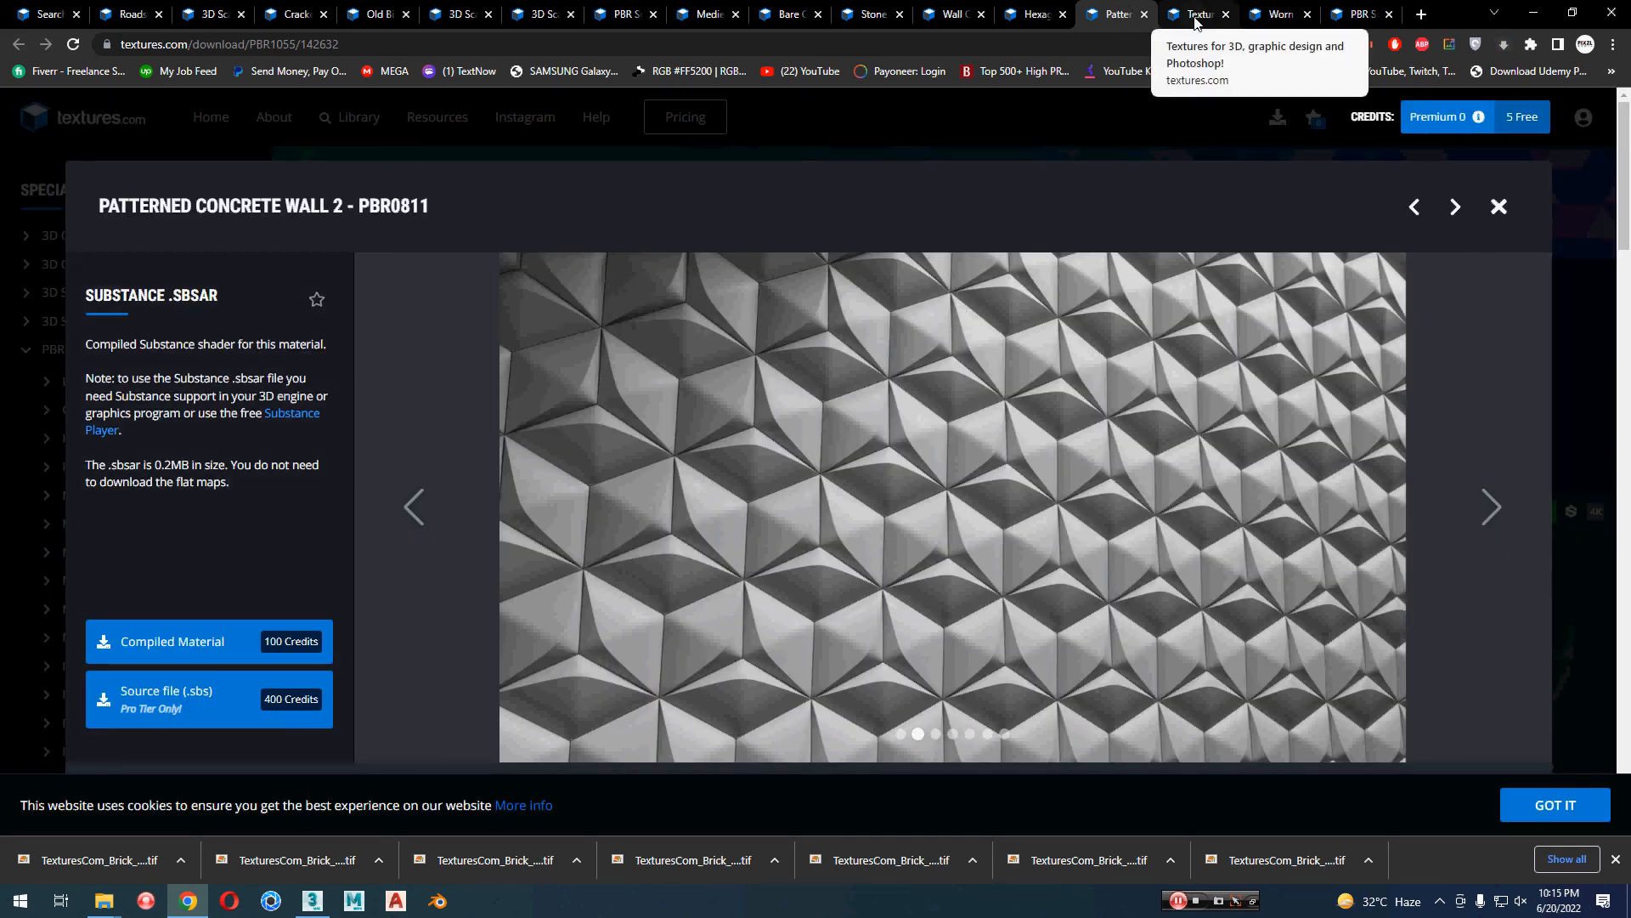
pyautogui.click(1195, 14)
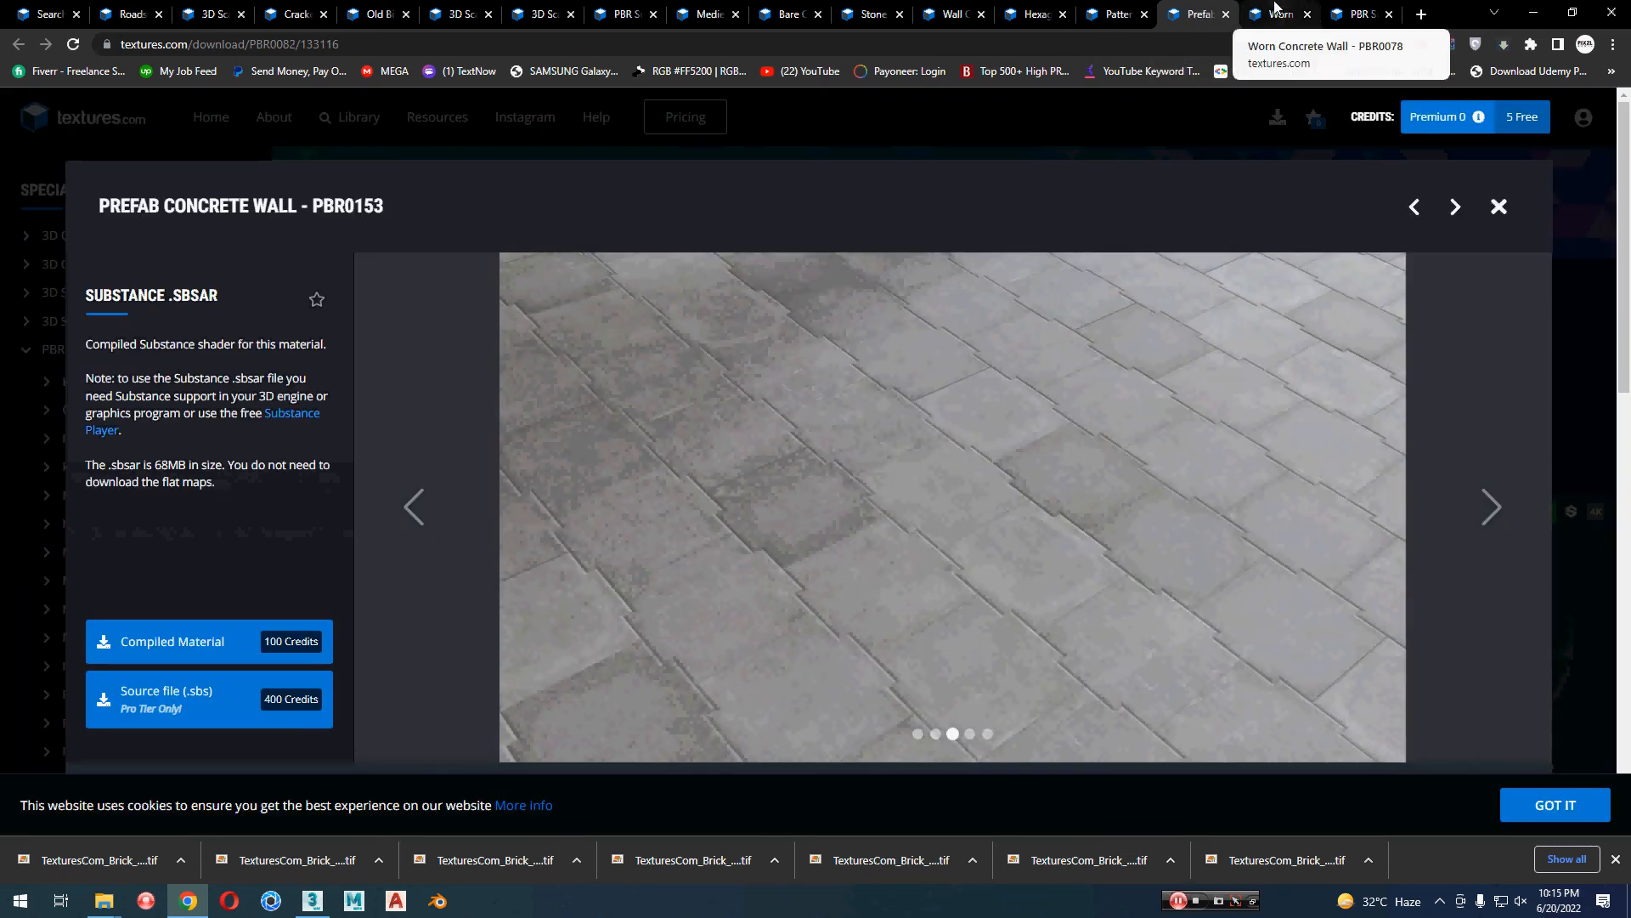
pyautogui.click(1275, 7)
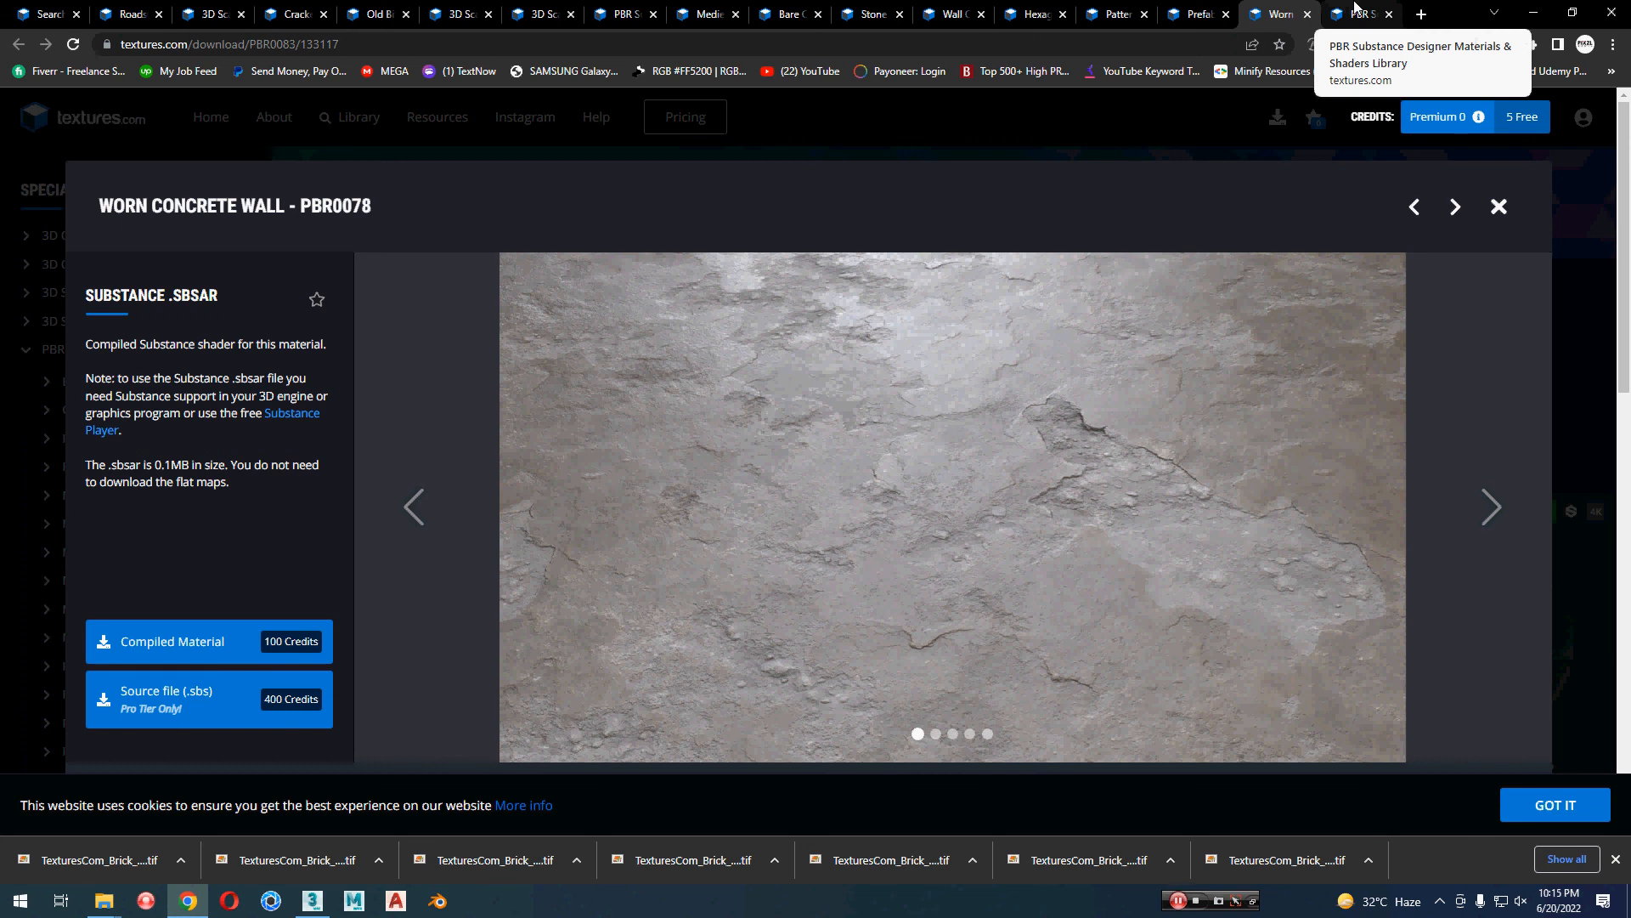
pyautogui.click(1357, 13)
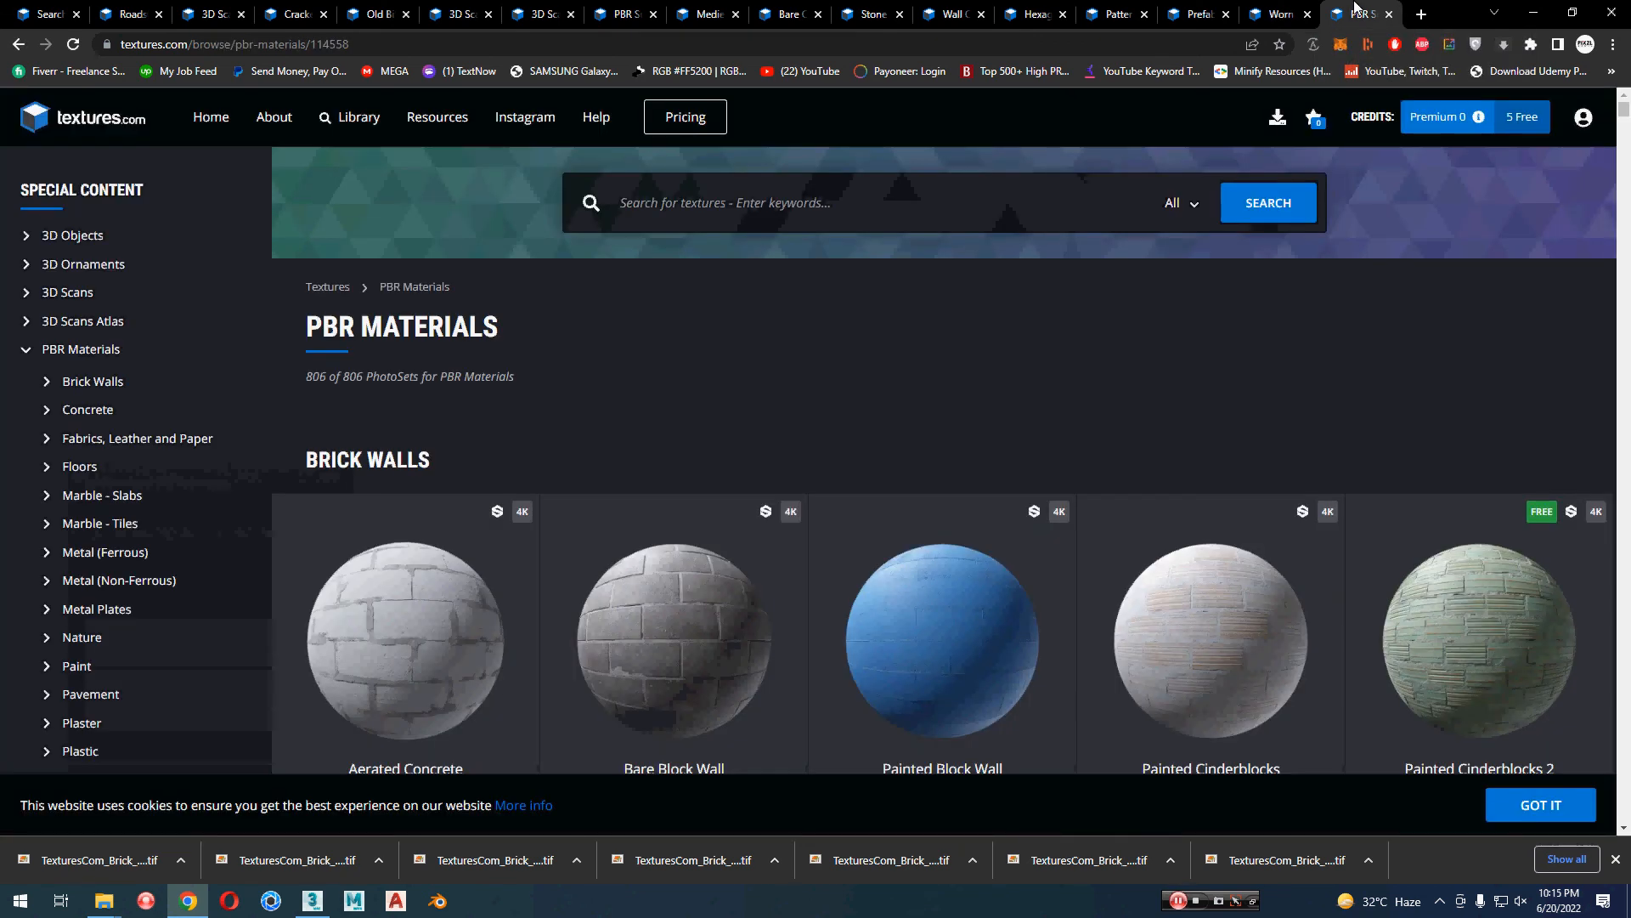
# Step: Download the 1024x1024 albedo, height, normal, roughness and ambient occlusion flat maps of the Wall Concrete Closeup PBR0159 material
pyautogui.click(1034, 14)
pyautogui.click(950, 13)
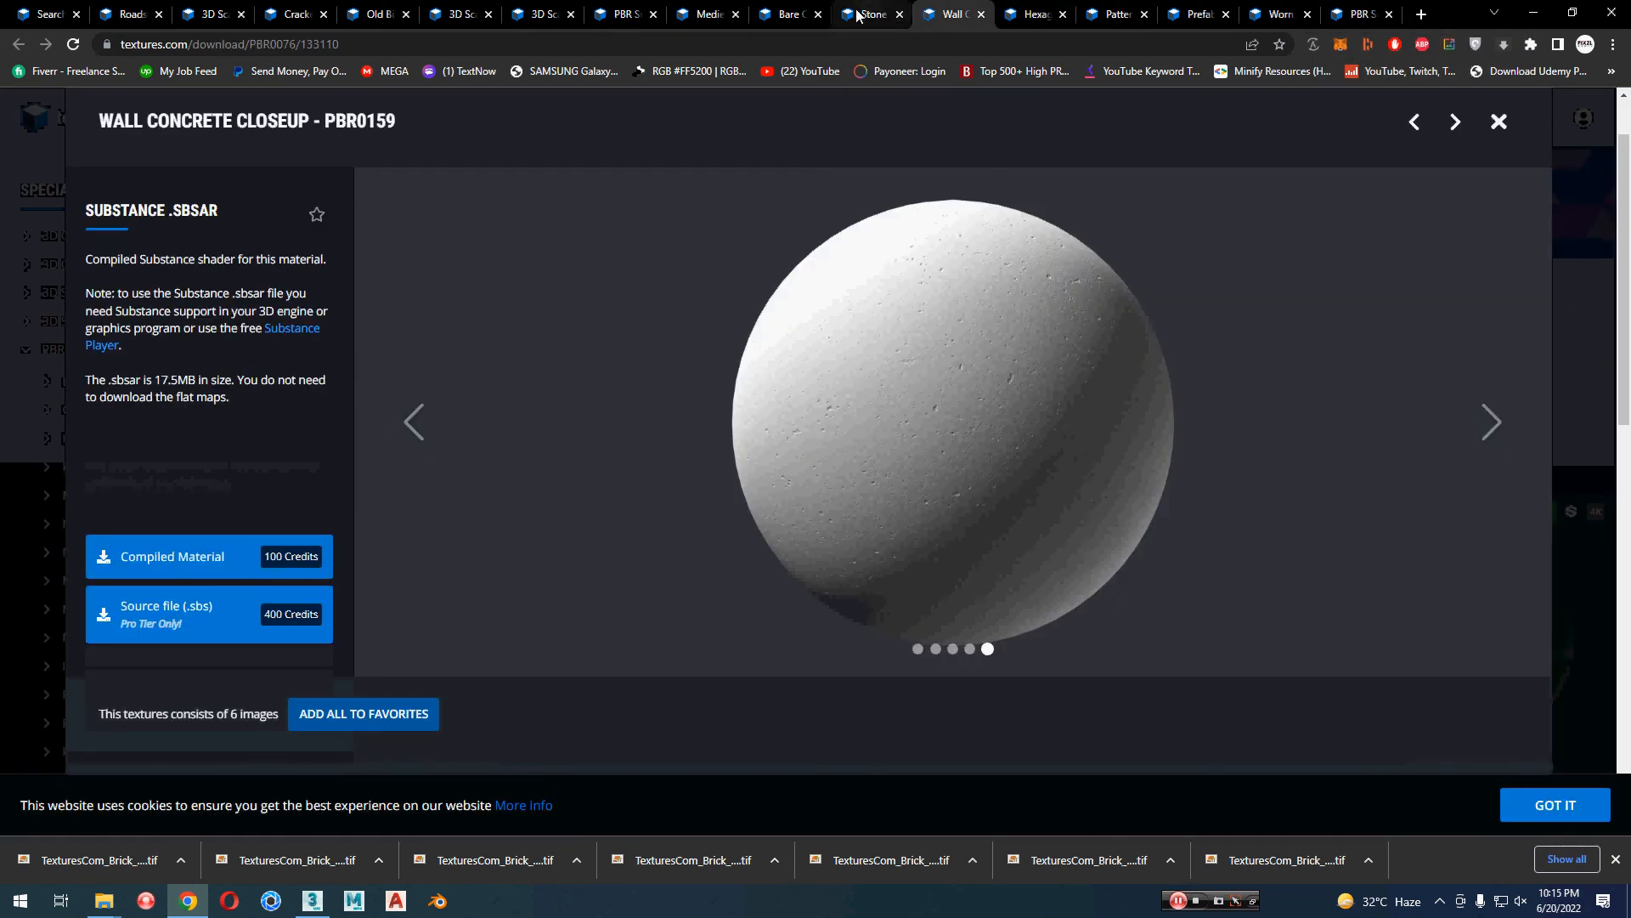
pyautogui.scroll(-6, 382, 573)
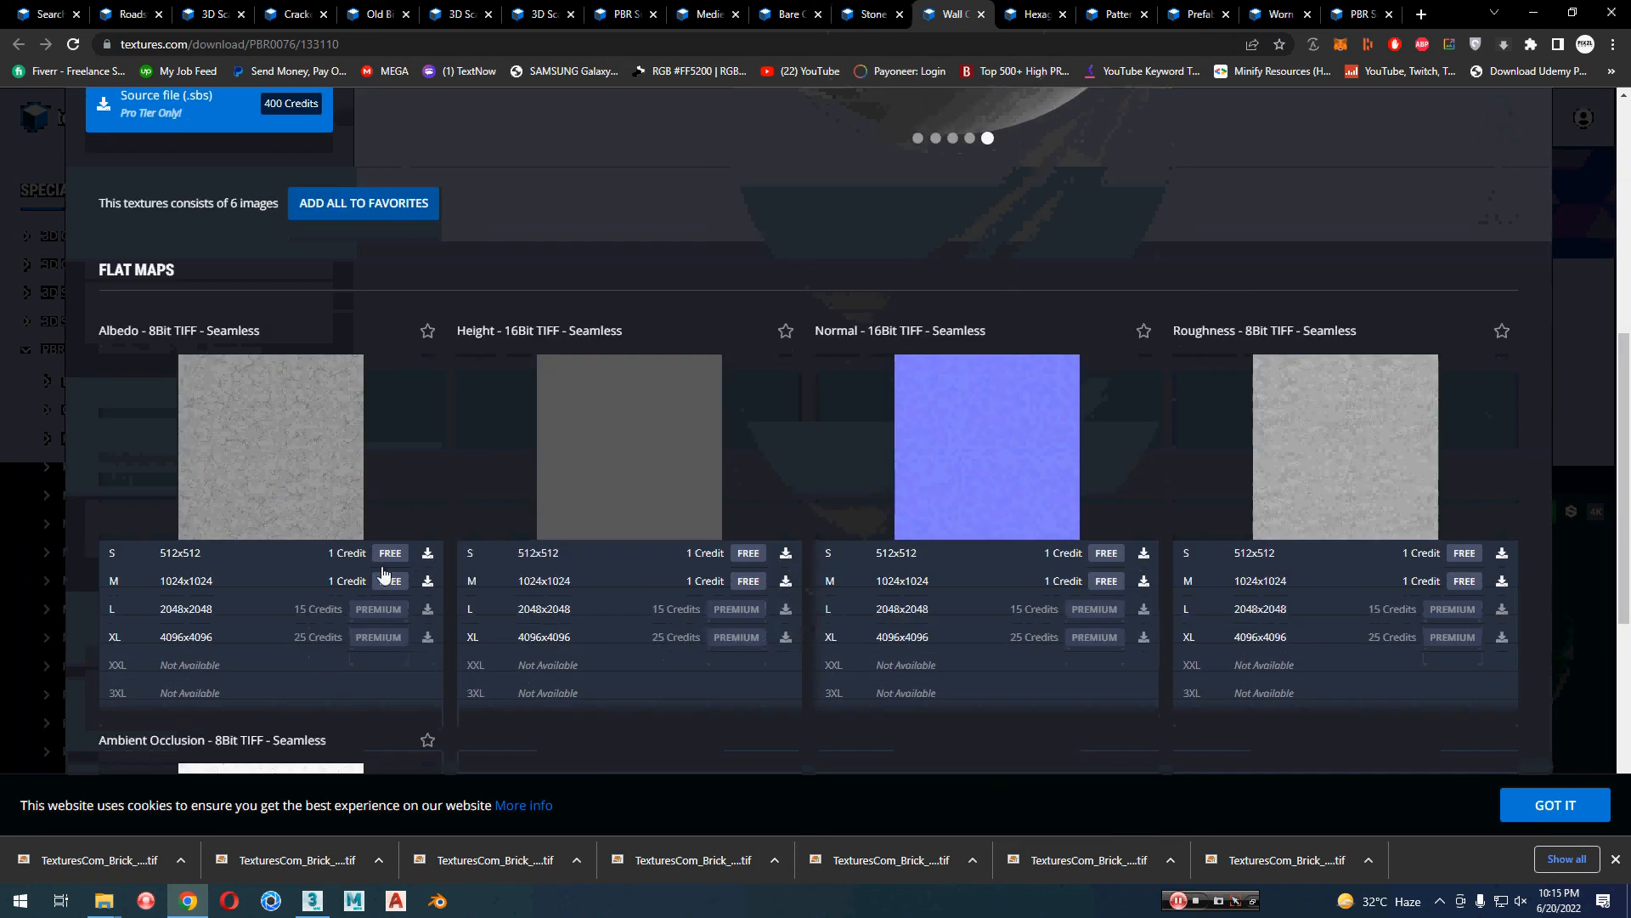
pyautogui.click(428, 553)
pyautogui.click(429, 581)
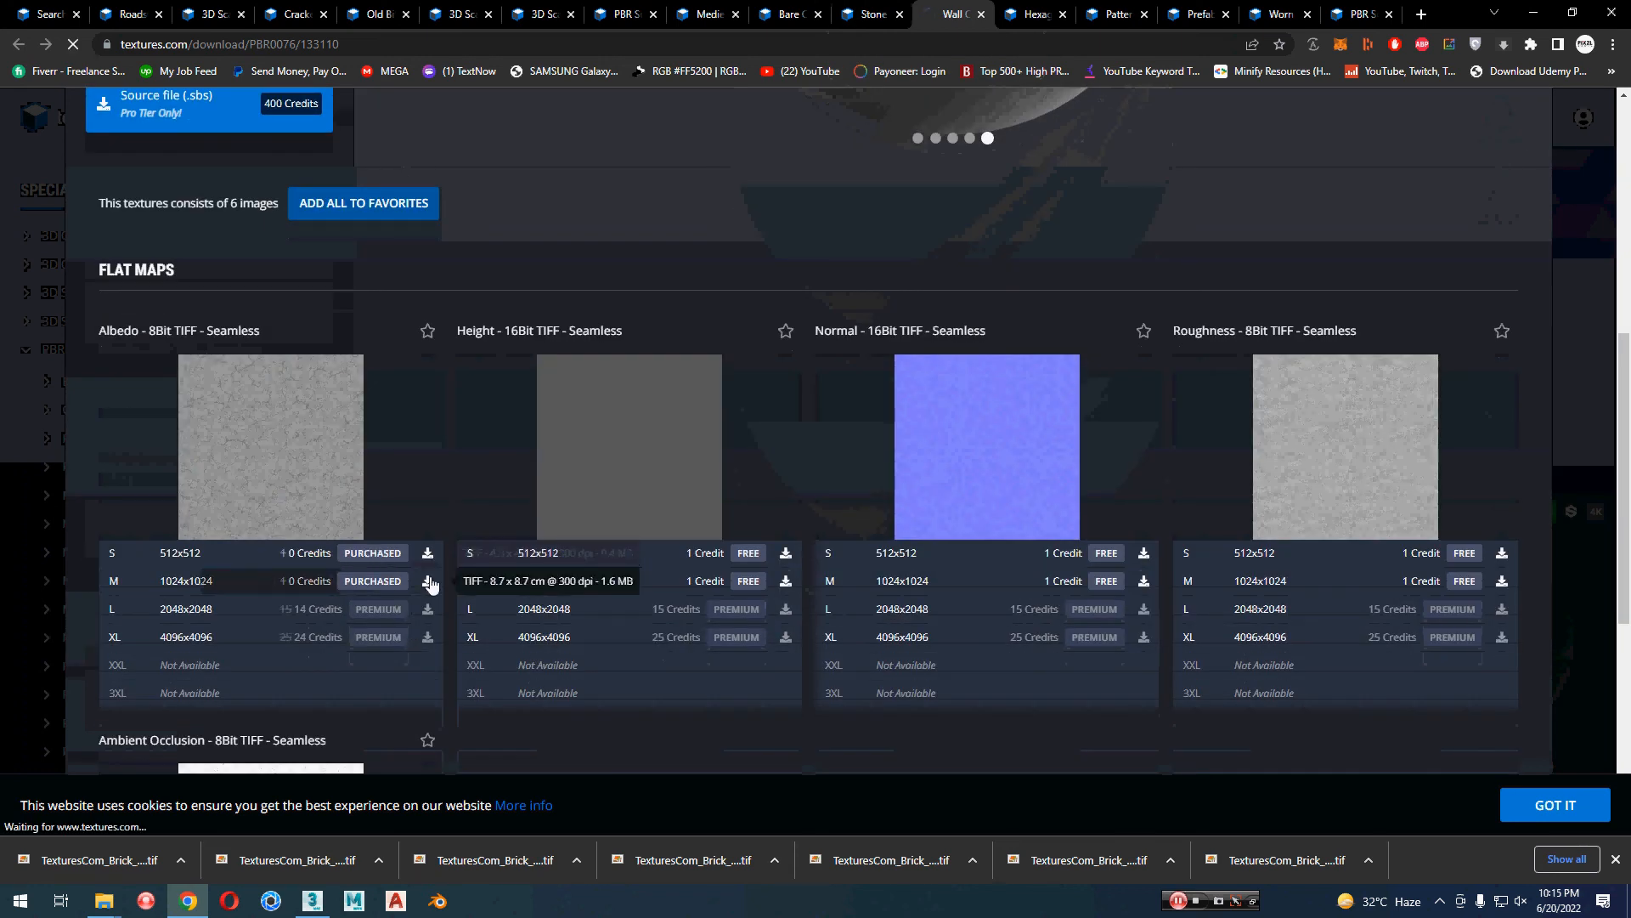
pyautogui.click(786, 553)
pyautogui.click(786, 581)
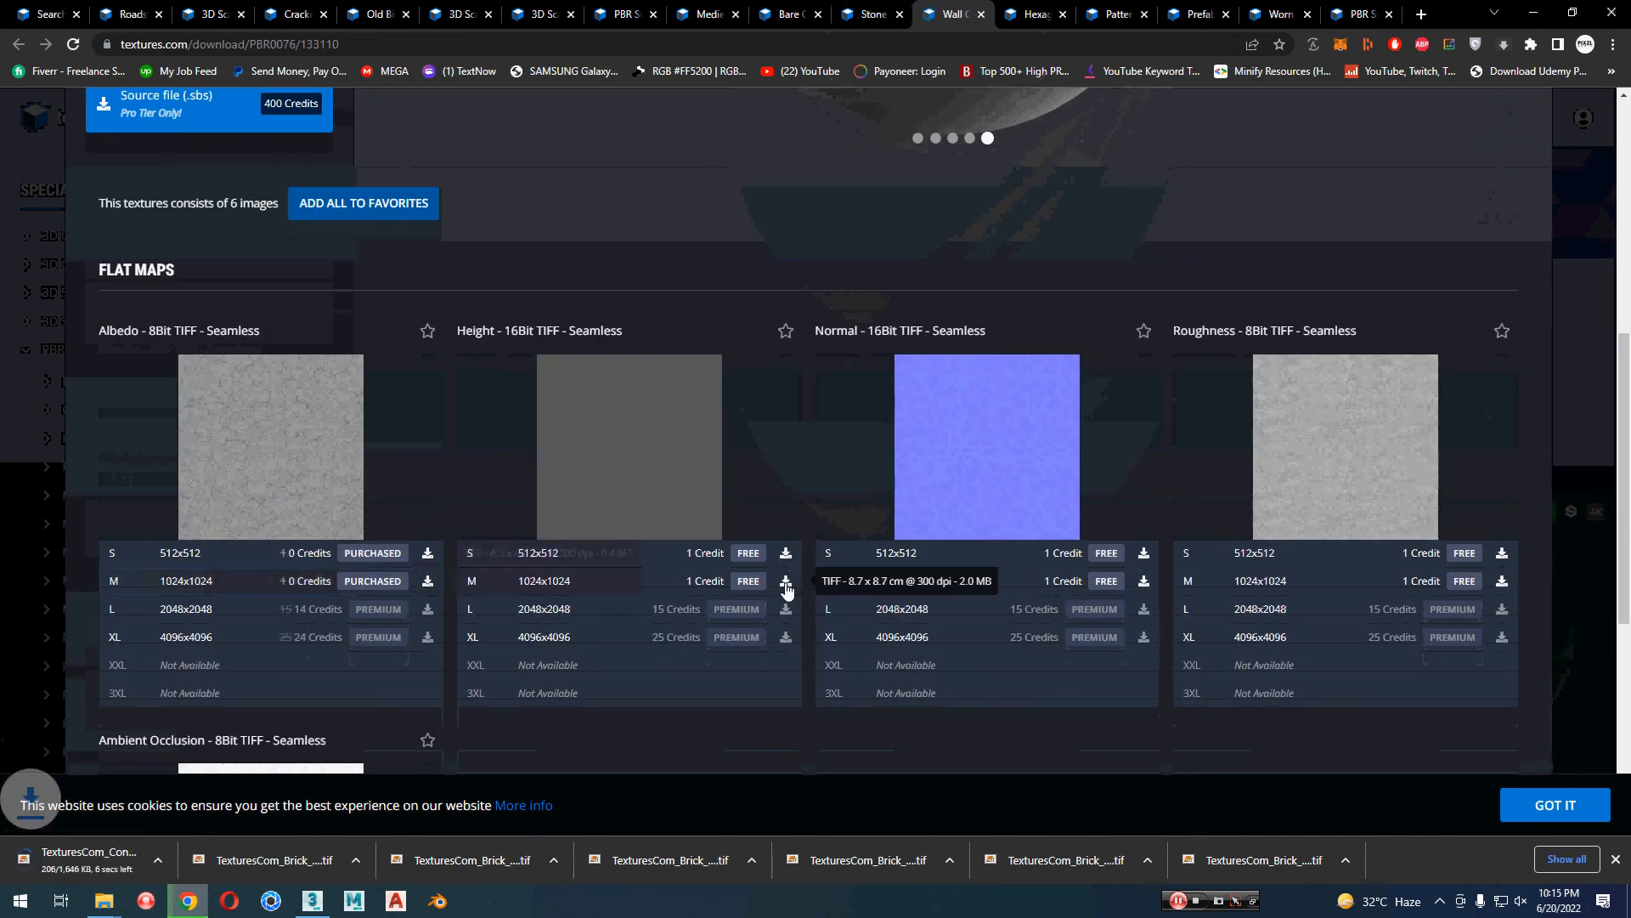
pyautogui.click(1145, 583)
pyautogui.click(1503, 582)
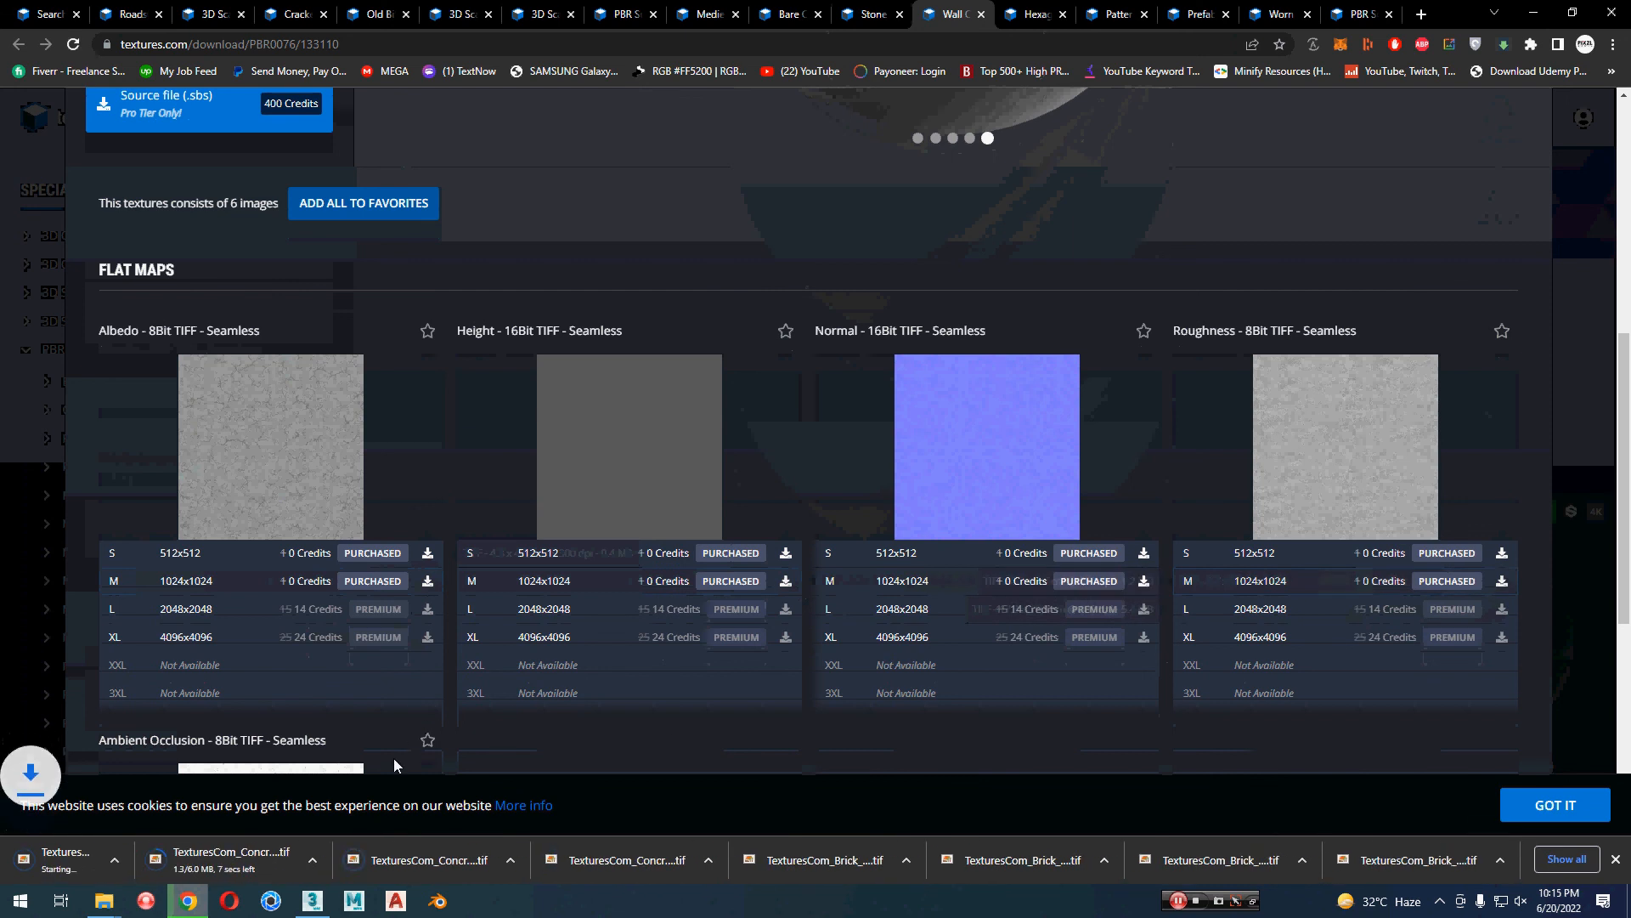
pyautogui.scroll(-3, 395, 758)
pyautogui.click(428, 706)
pyautogui.click(427, 735)
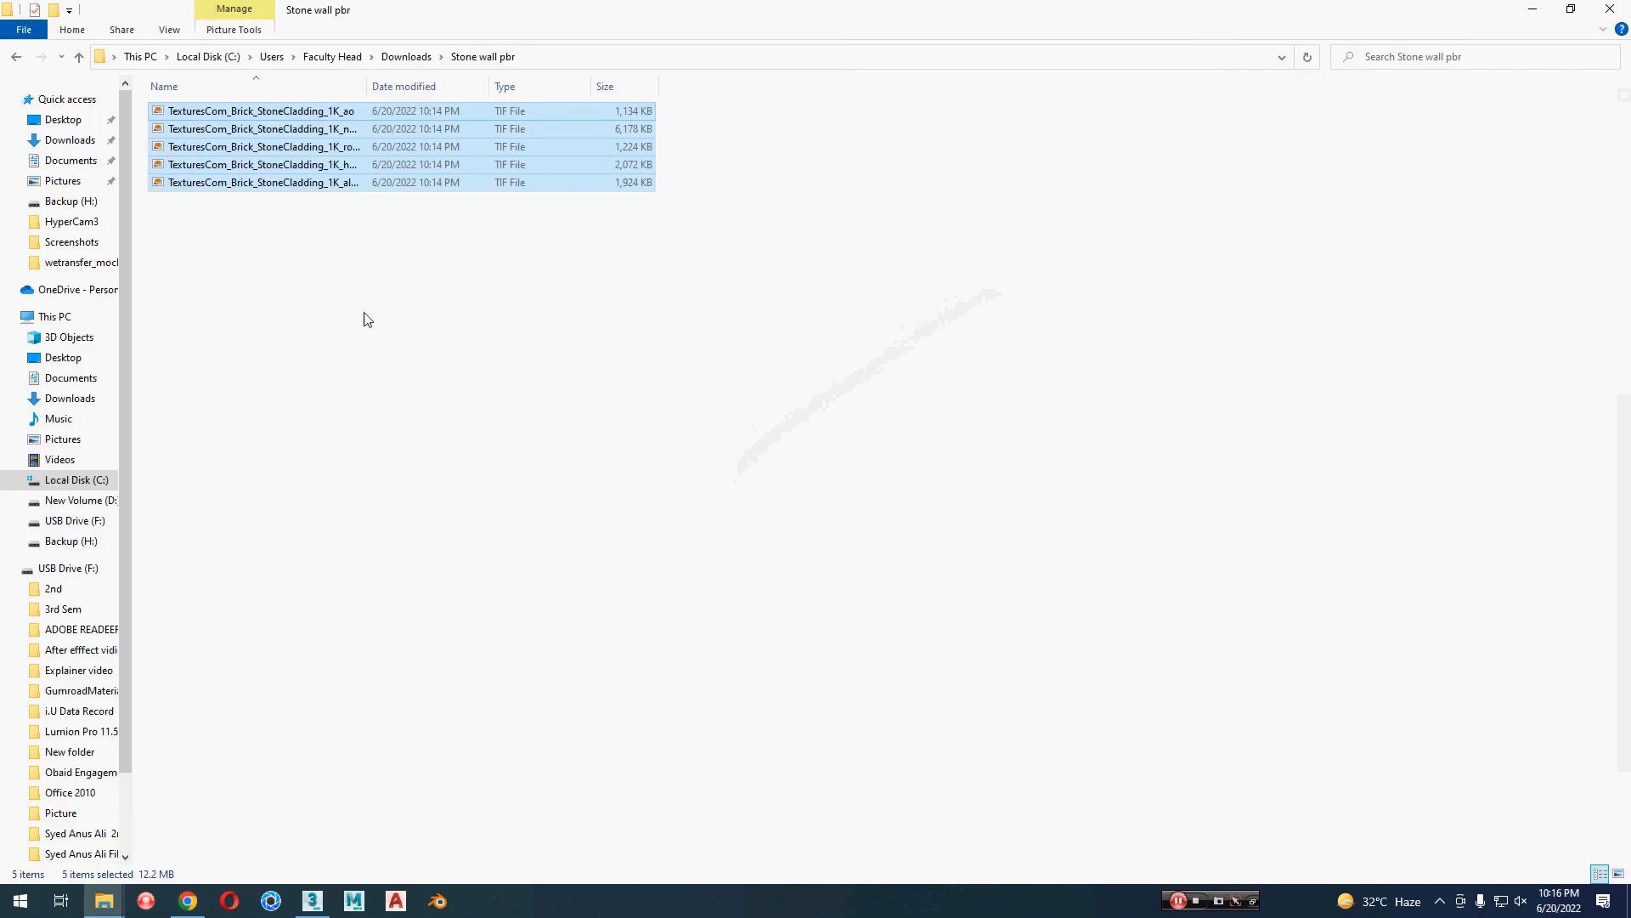
# Step: Switch to the Downloads folder in File Explorer and cut the five TexturesCom_Concrete_Closeup_1K maps
pyautogui.click(278, 399)
pyautogui.click(406, 56)
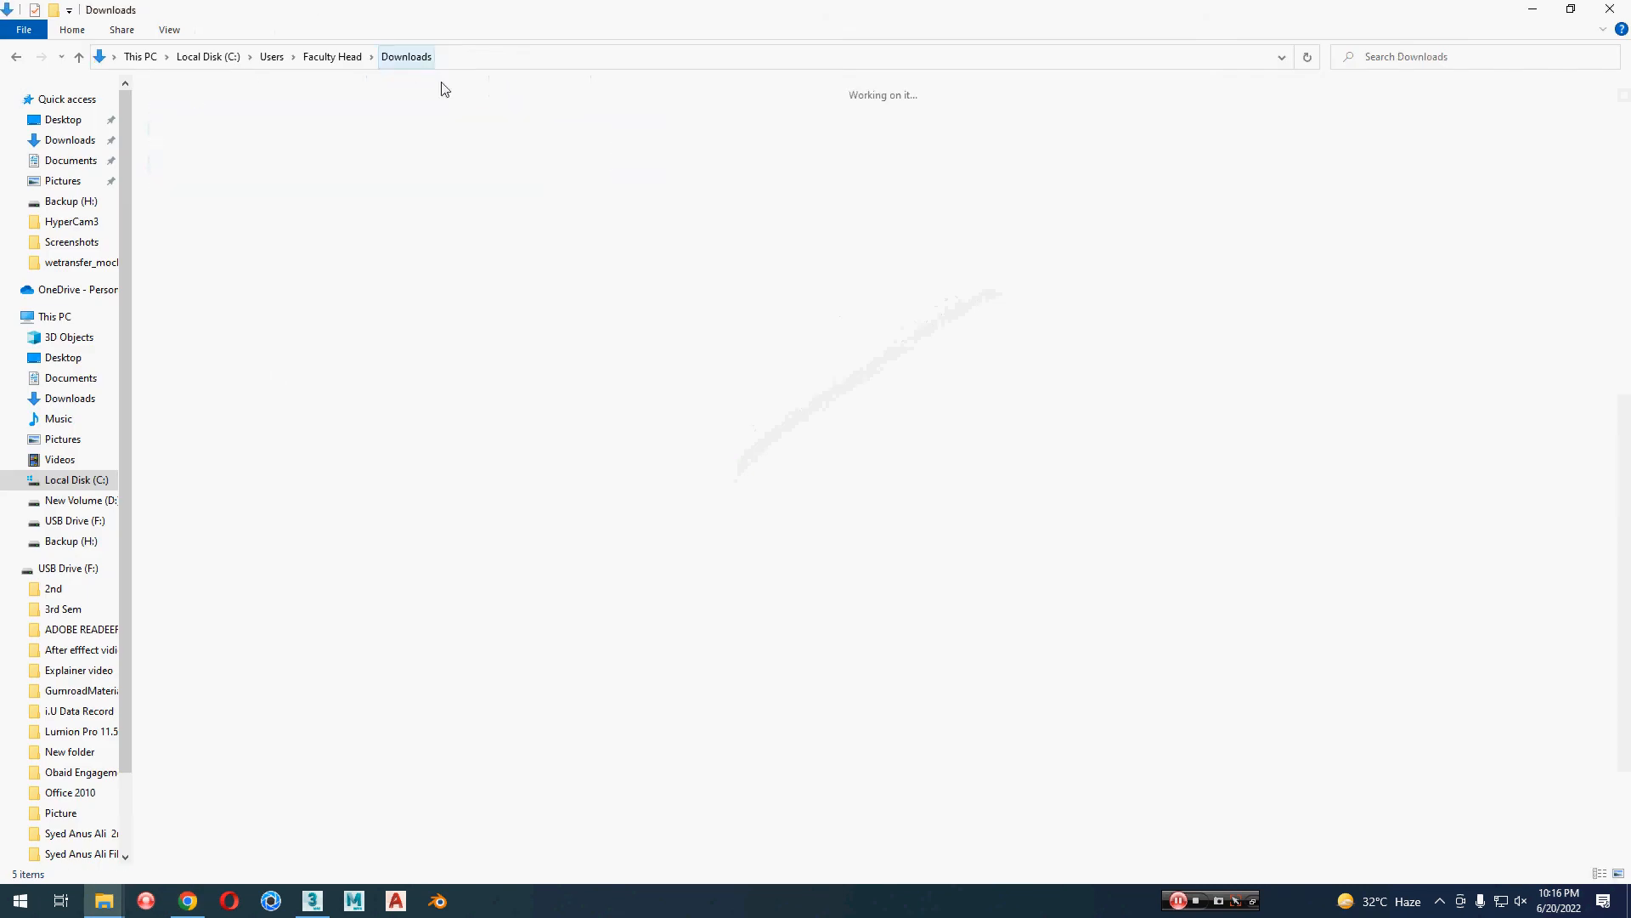
pyautogui.moveTo(754, 154); pyautogui.dragTo(228, 199)
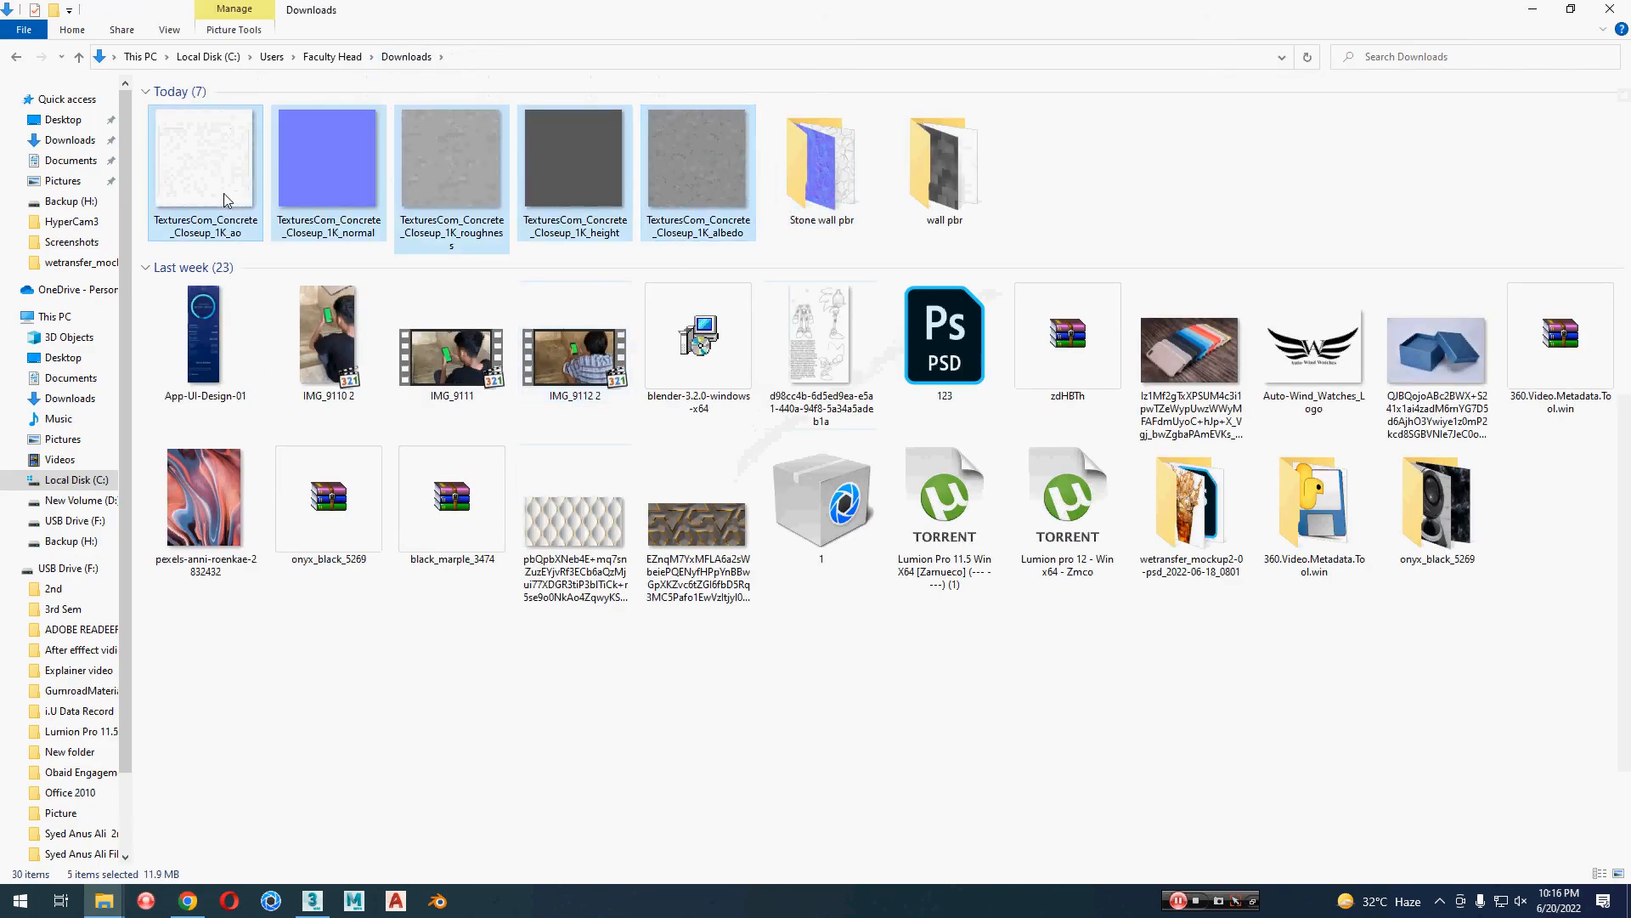
pyautogui.hotkey('ctrl', 'x')
# Step: Create a folder named concrete pbr in Downloads and paste the cut concrete maps into it
pyautogui.rightClick(1159, 178)
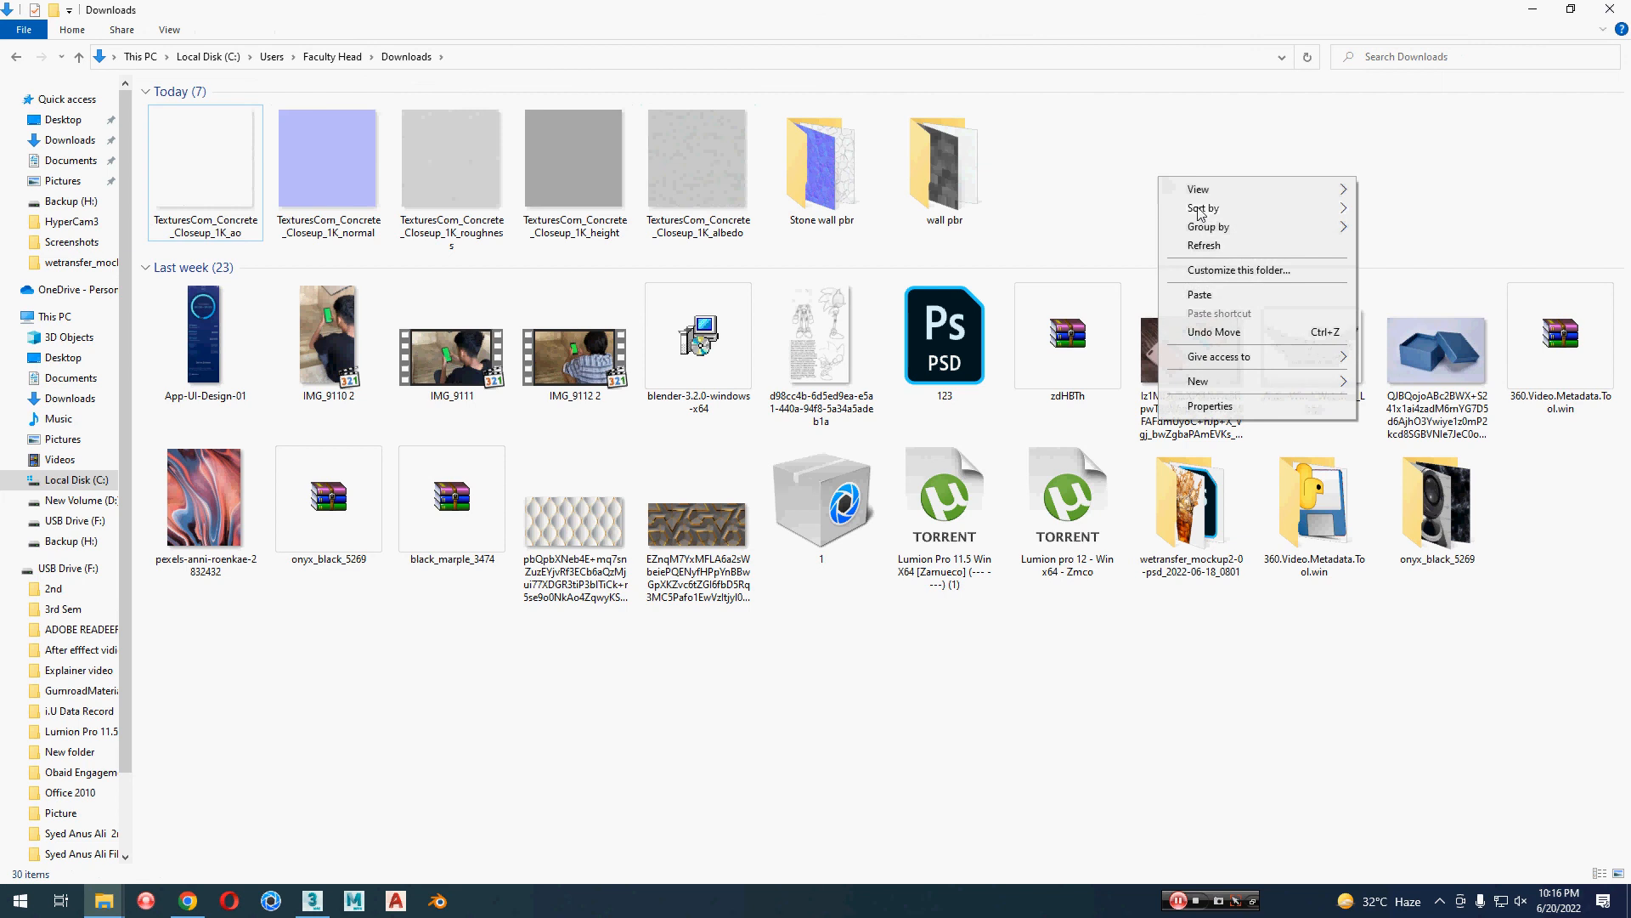
pyautogui.moveTo(1275, 379)
pyautogui.click(1381, 380)
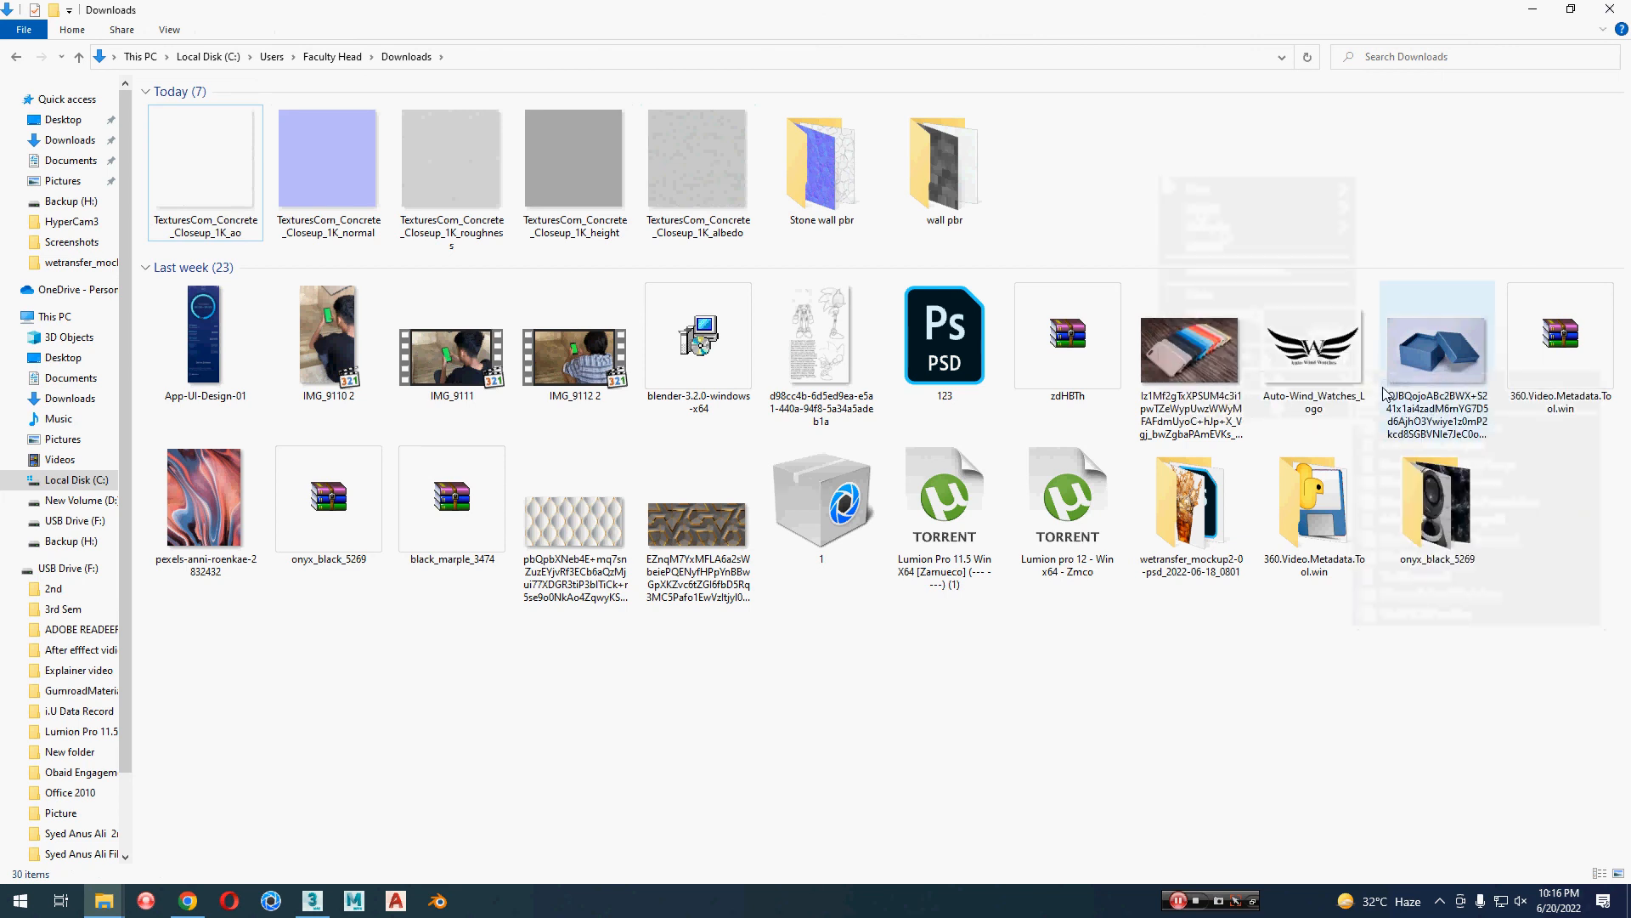
pyautogui.write('concrete')
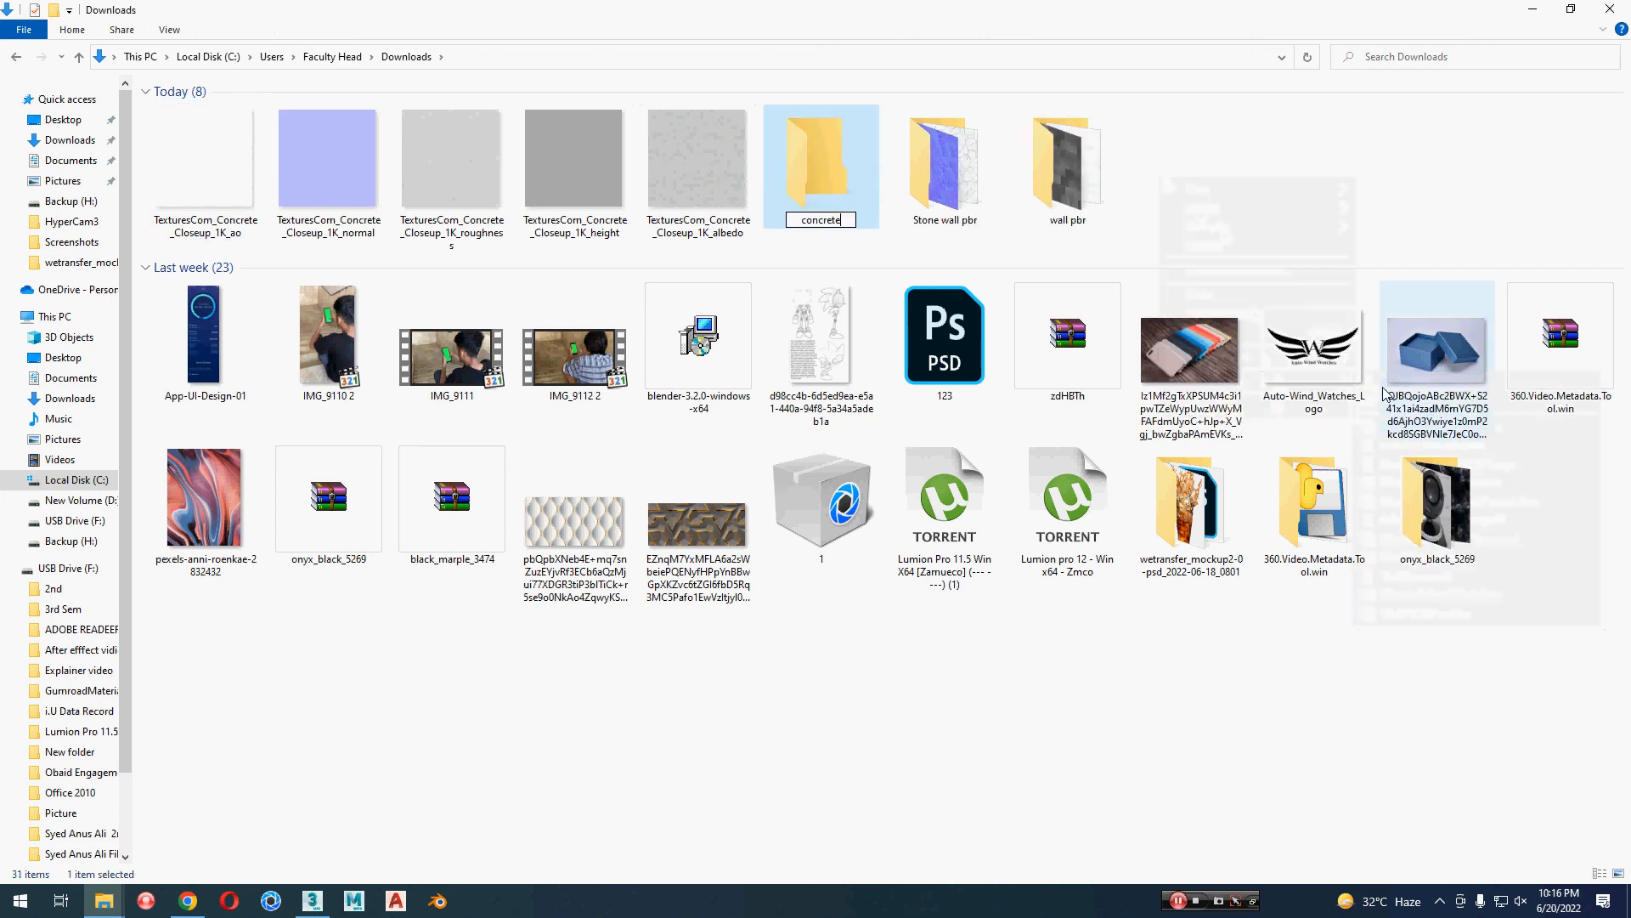
pyautogui.write(' pbr')
pyautogui.press('Return')
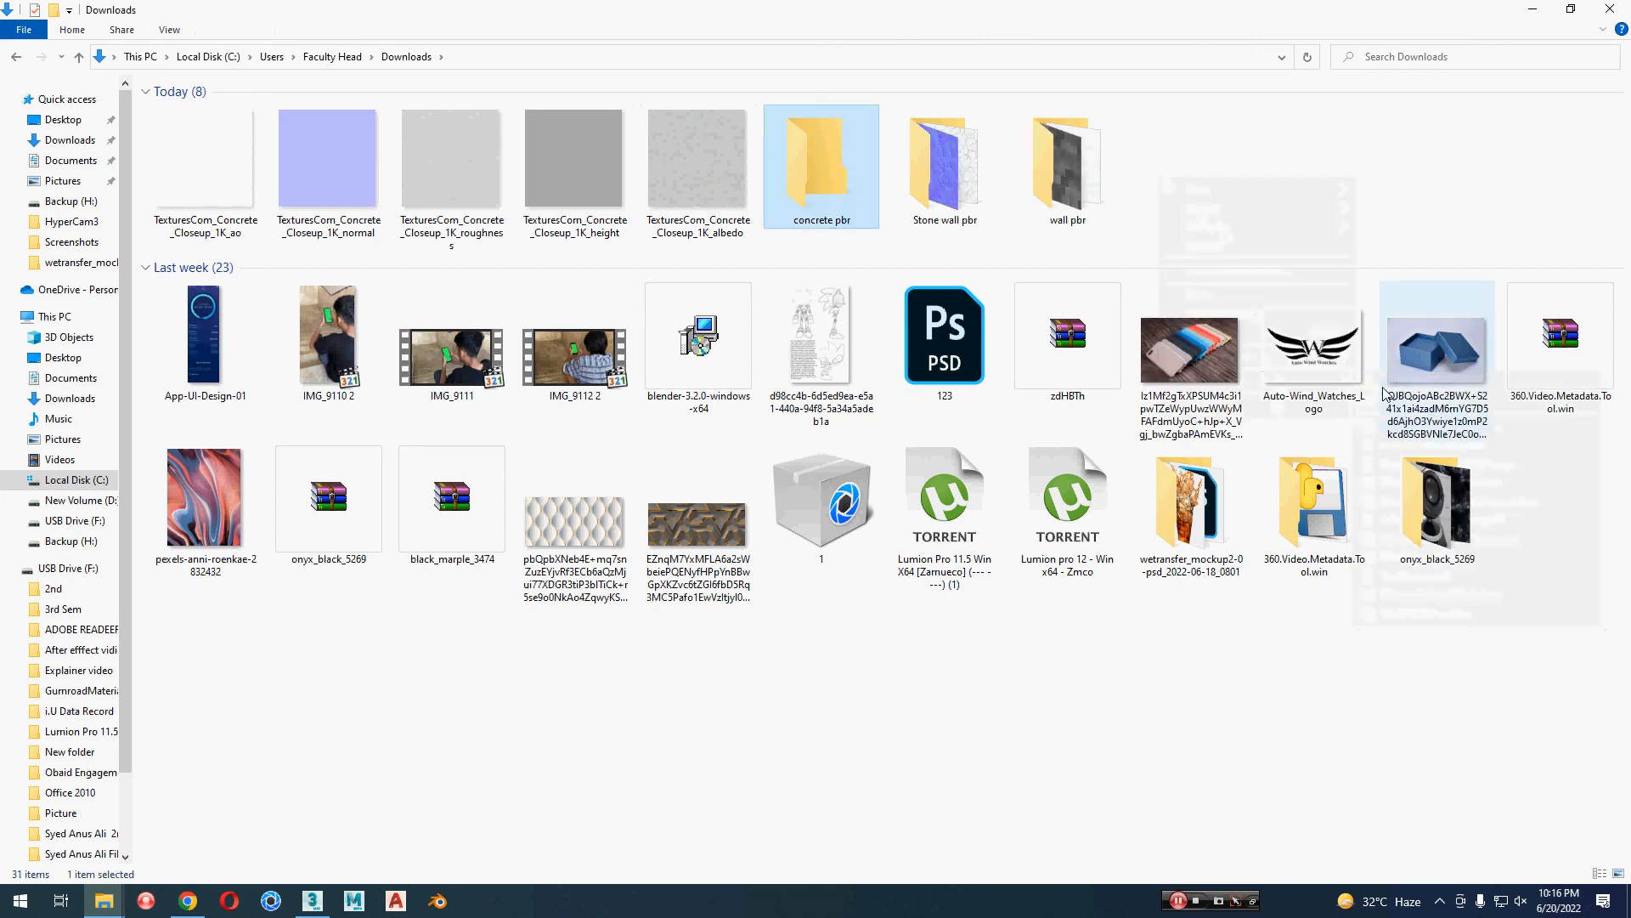
pyautogui.press('Return')
pyautogui.hotkey('ctrl', 'v')
# Step: Switch to 3ds Max, ungroup the house with its boundary walls and clear the selection
pyautogui.hotkey('alt', 'Tab')
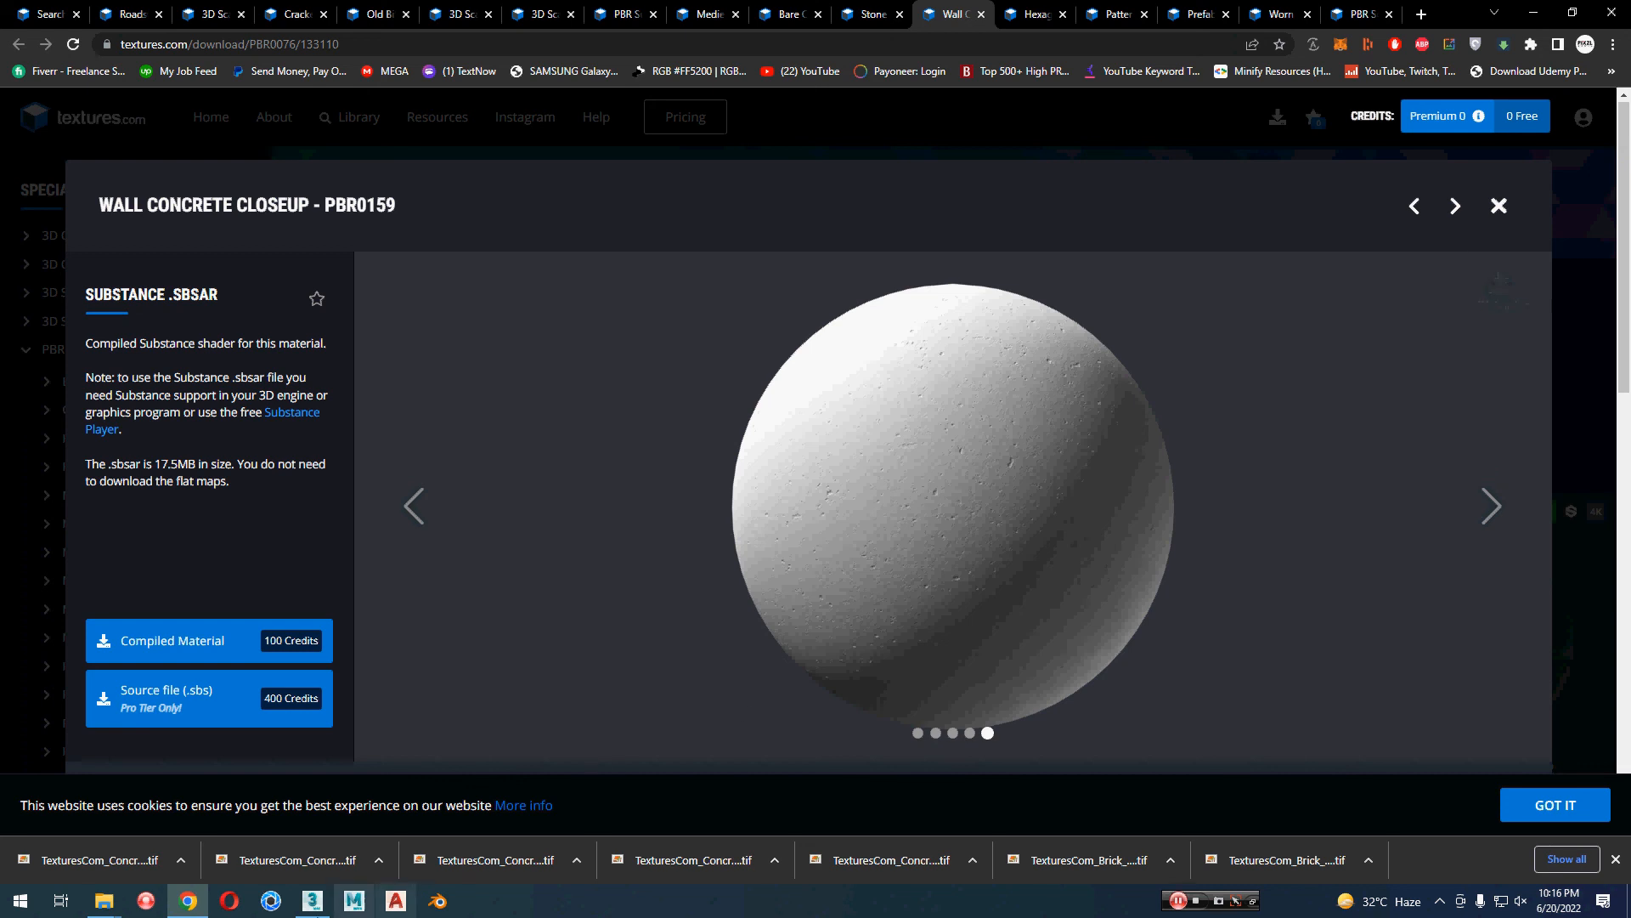
pyautogui.click(313, 905)
pyautogui.moveTo(794, 608); pyautogui.dragTo(653, 478, button='middle')
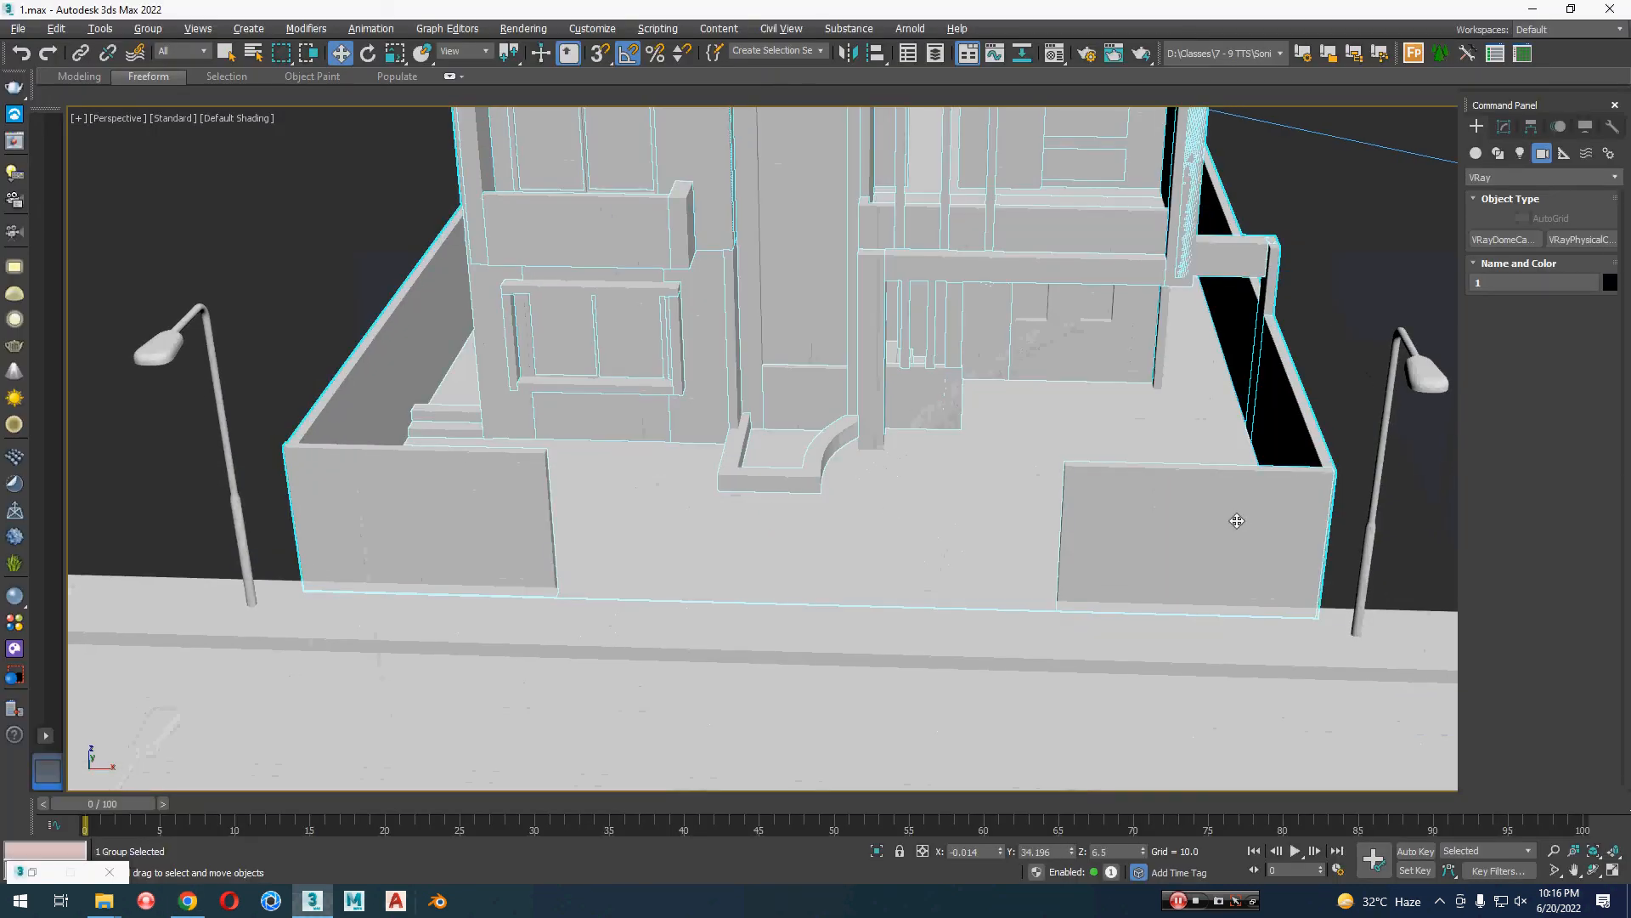
pyautogui.click(148, 29)
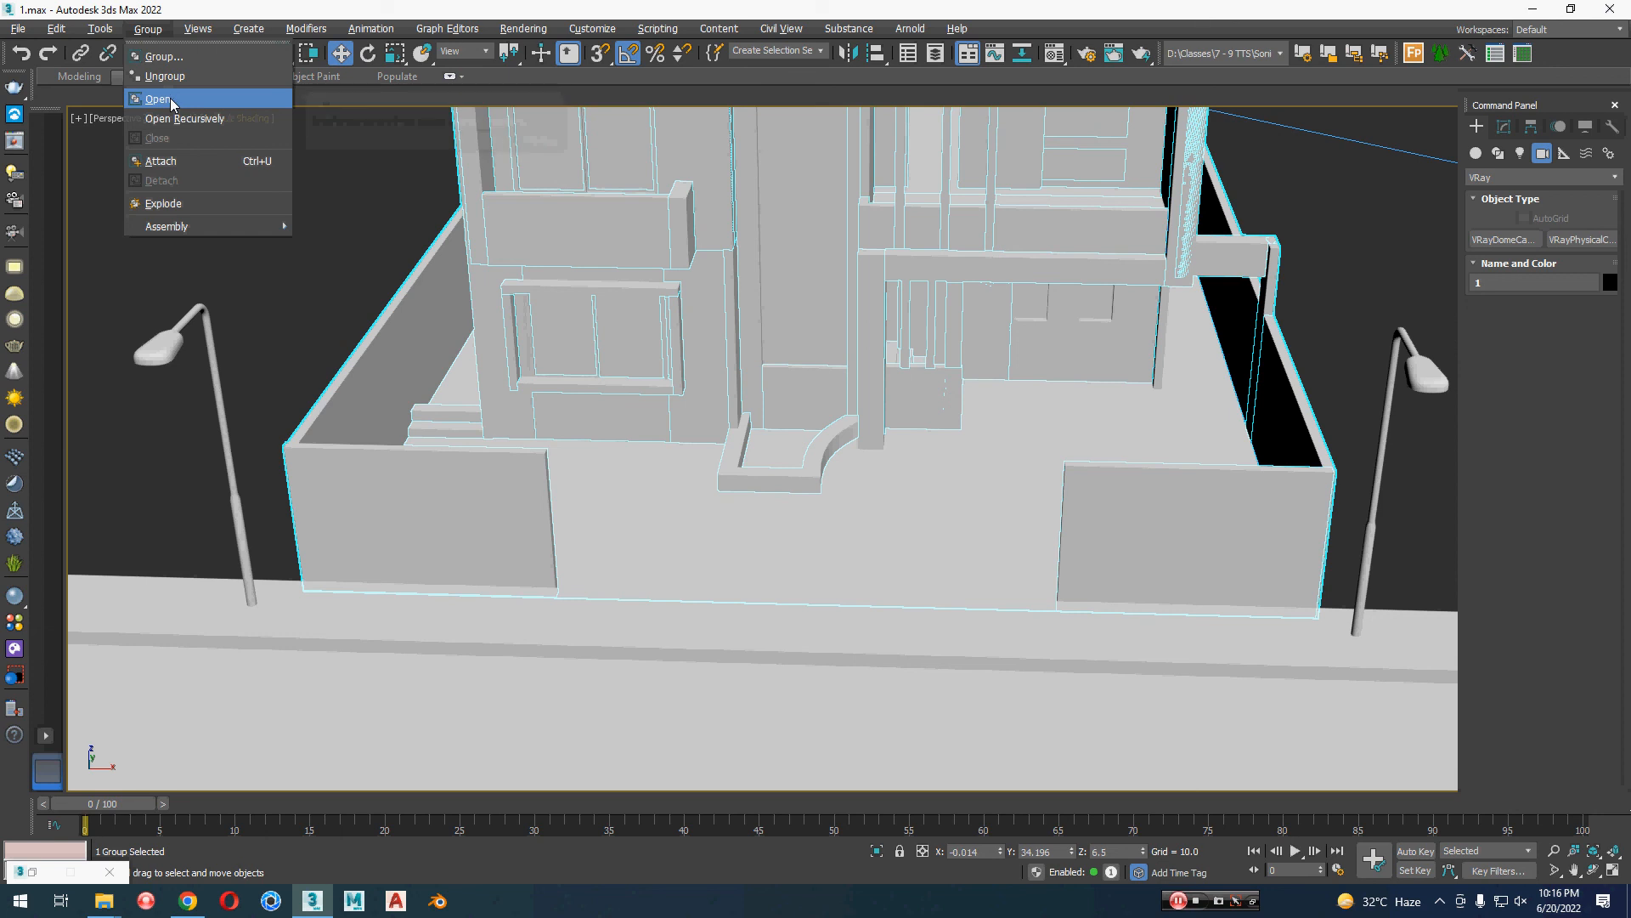
pyautogui.click(170, 76)
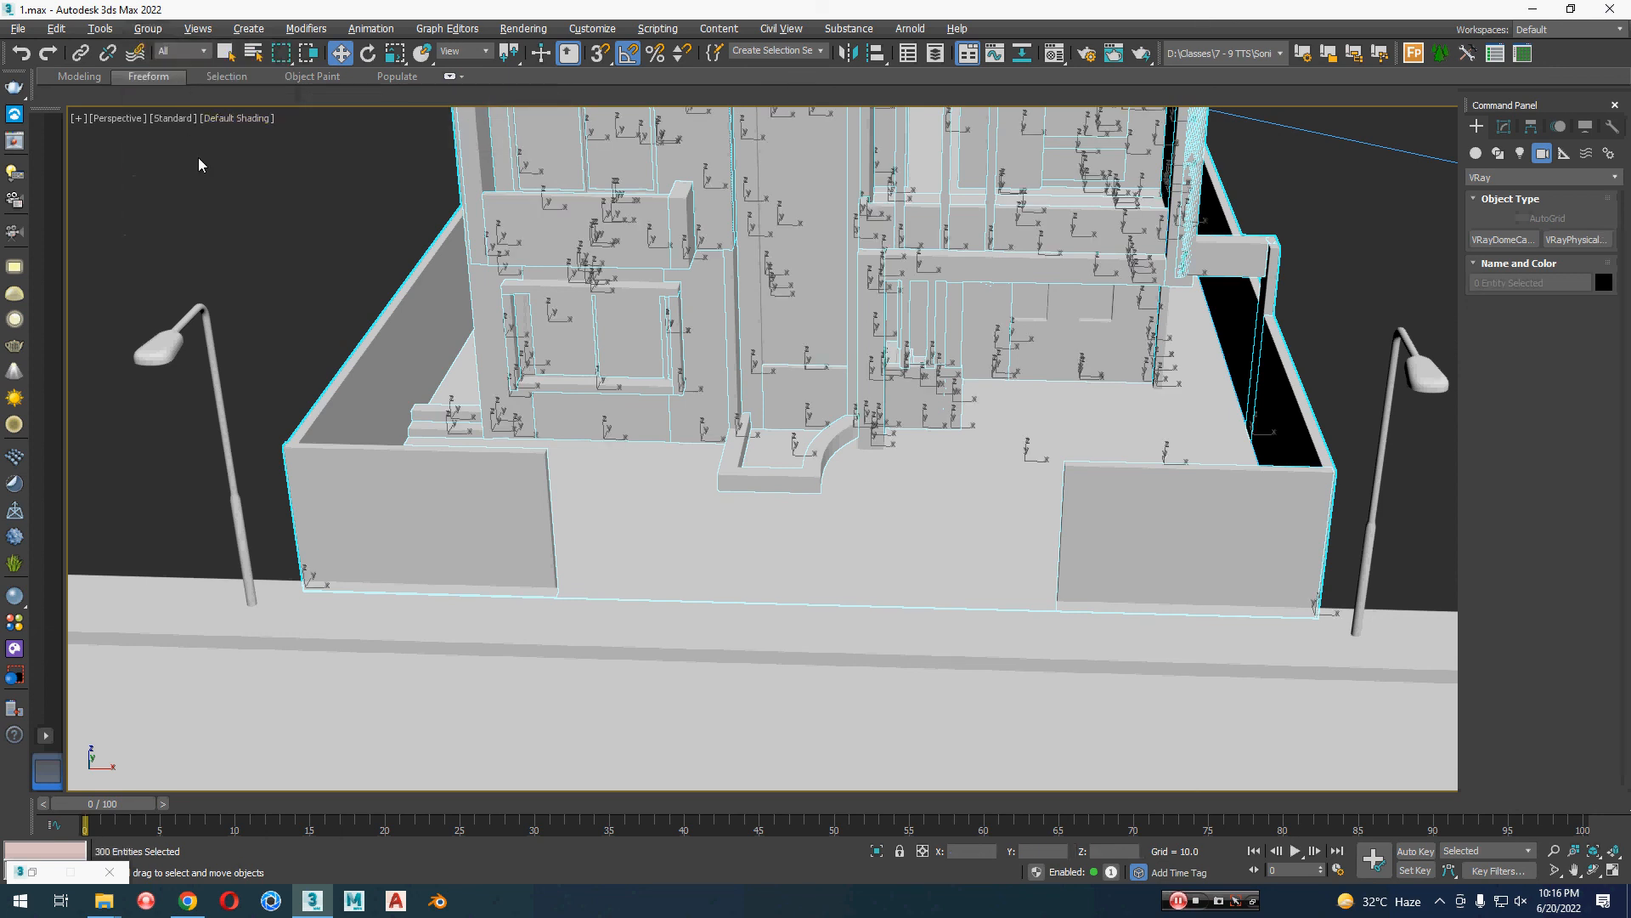
pyautogui.click(304, 237)
# Step: Select the three VRay cameras around the street scene and hide them
pyautogui.moveTo(304, 231); pyautogui.dragTo(302, 375, button='middle')
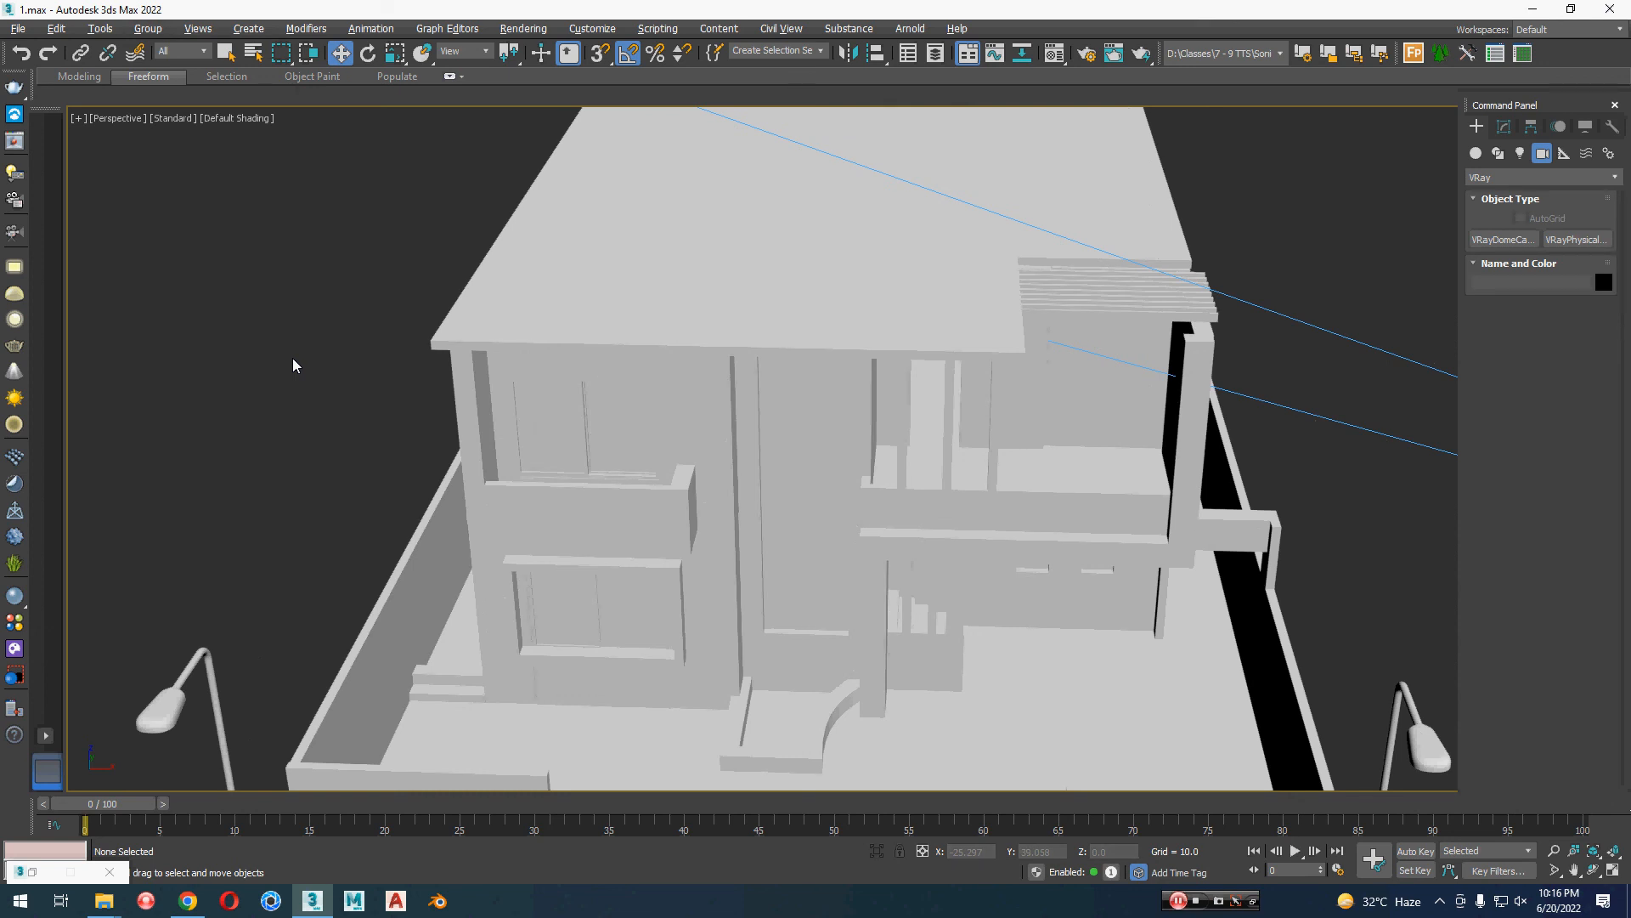
pyautogui.scroll(-5, 501, 373)
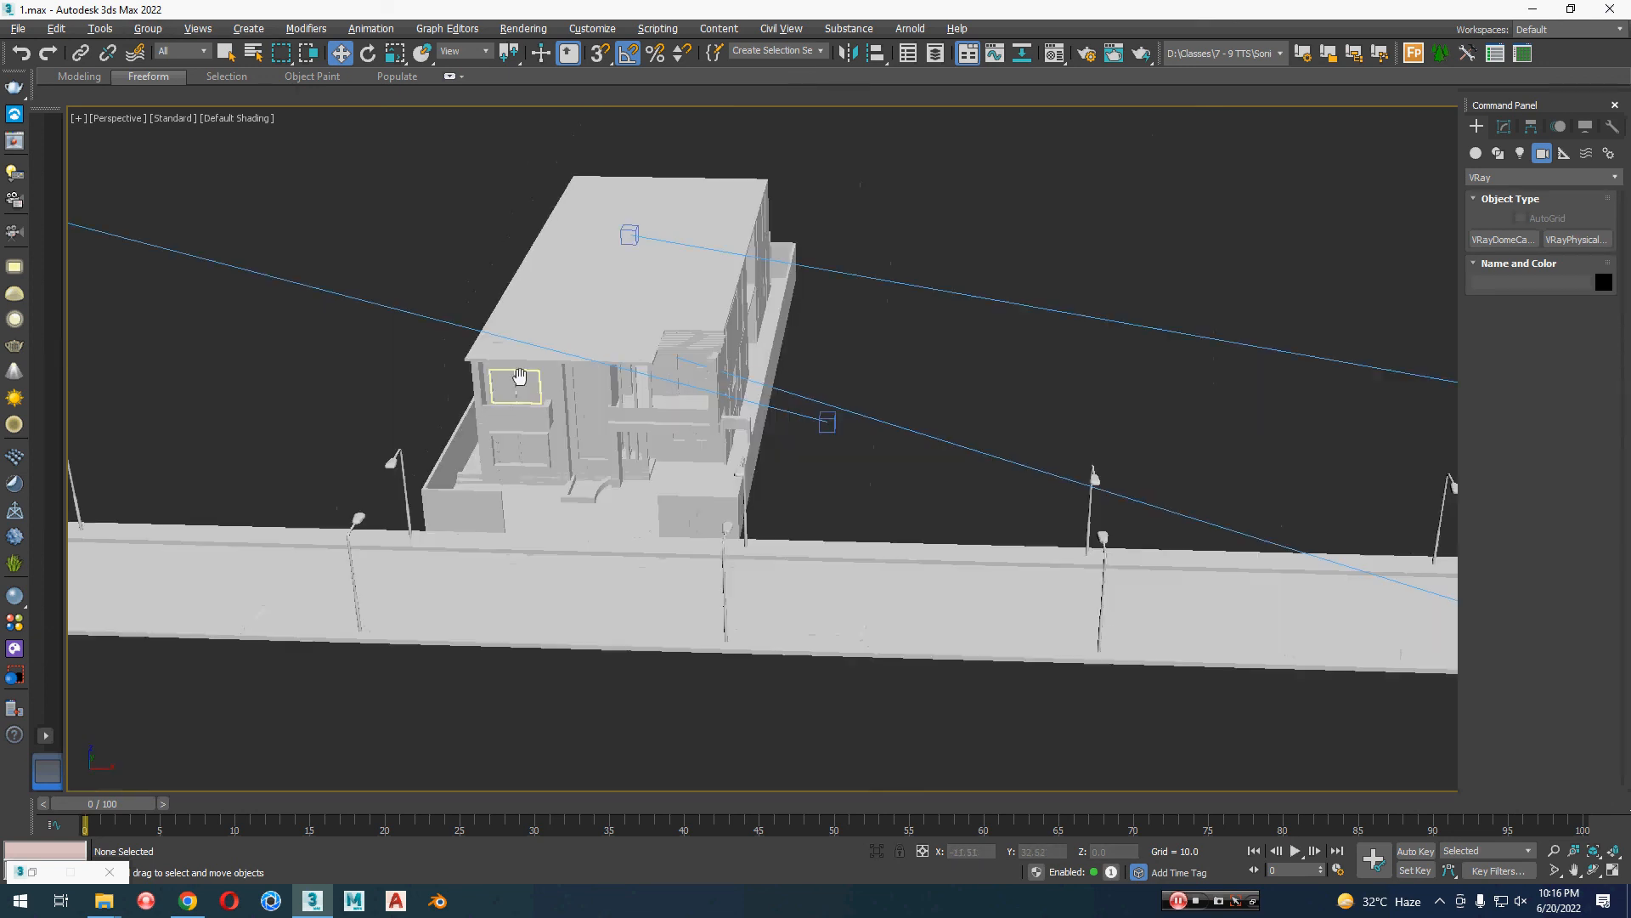
pyautogui.moveTo(518, 378); pyautogui.dragTo(521, 284, button='middle')
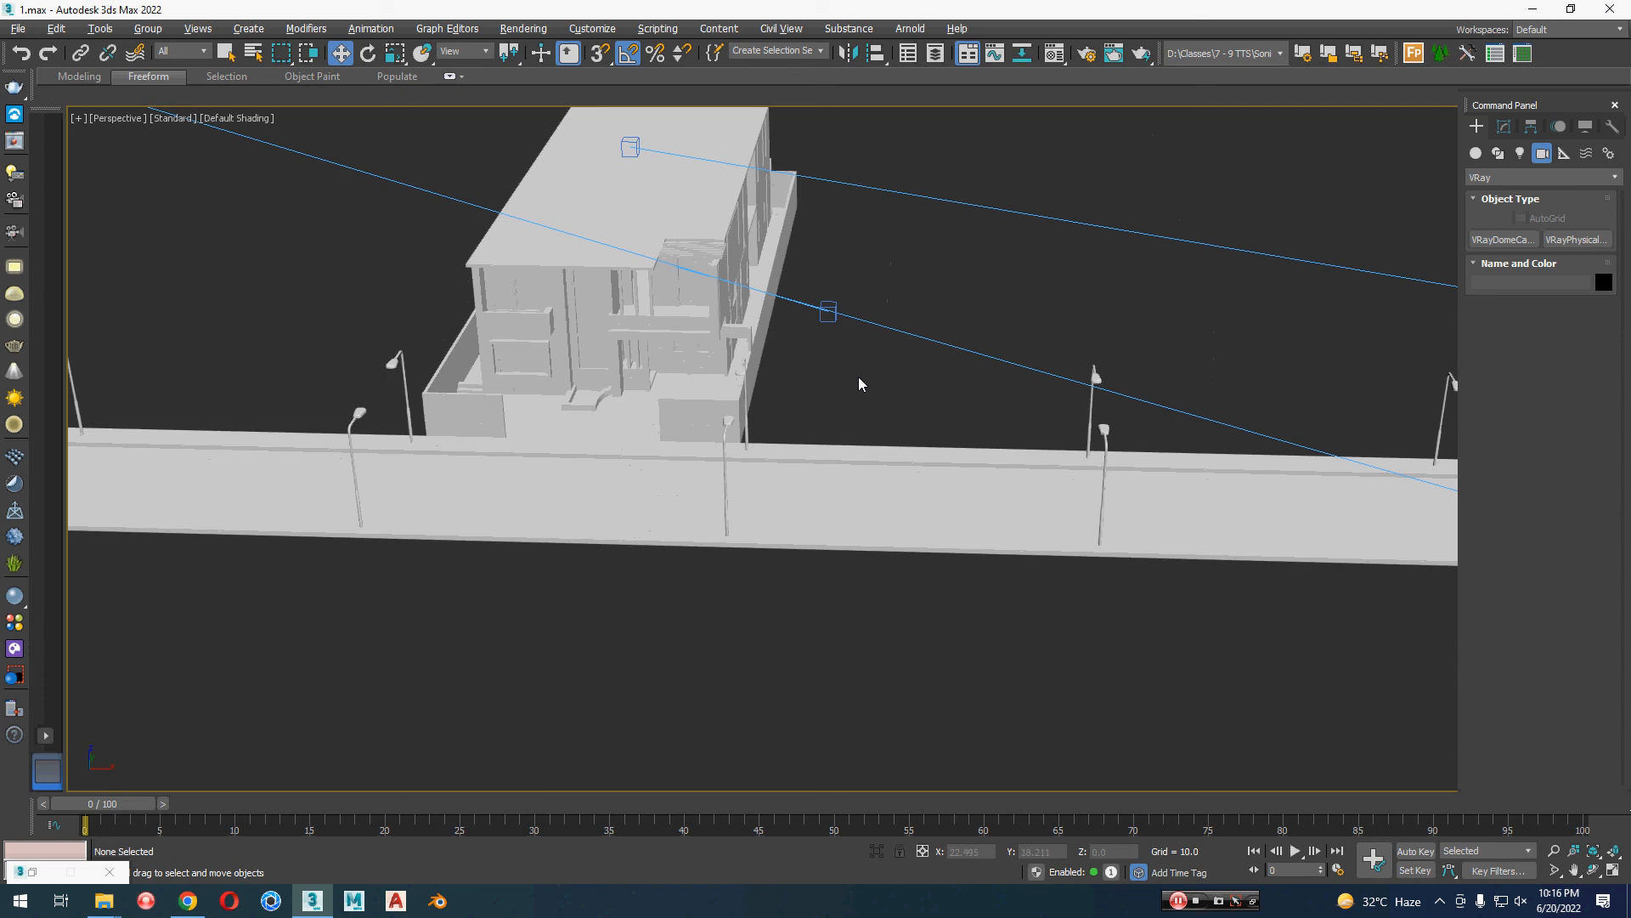
pyautogui.moveTo(823, 411); pyautogui.dragTo(834, 496, button='middle')
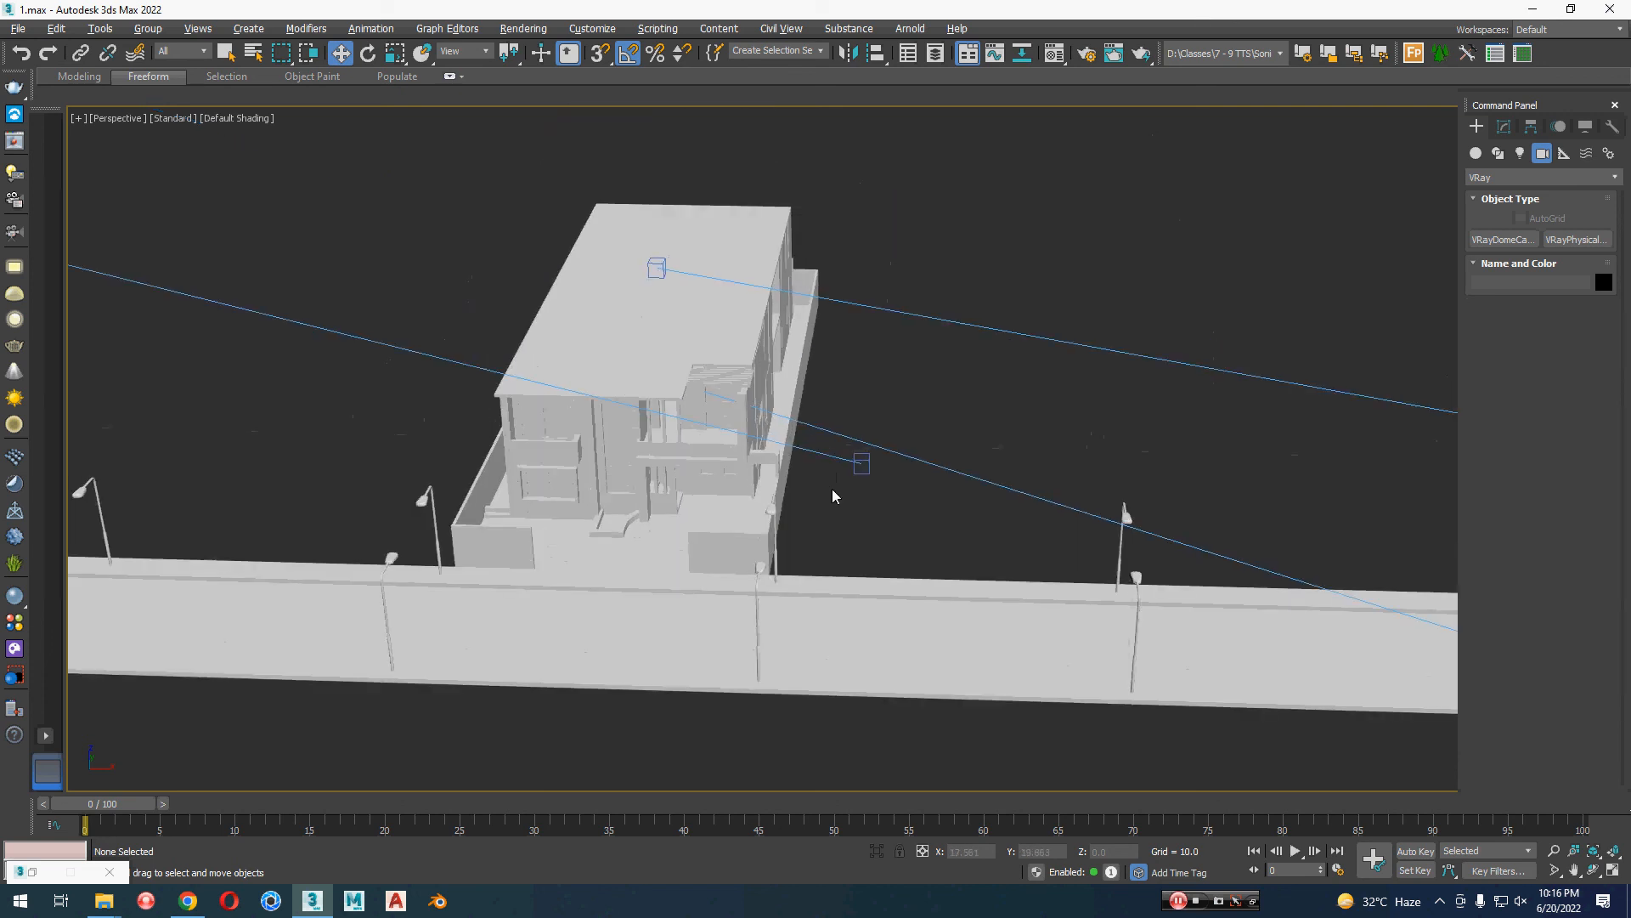
pyautogui.scroll(-4, 833, 496)
pyautogui.click(522, 406)
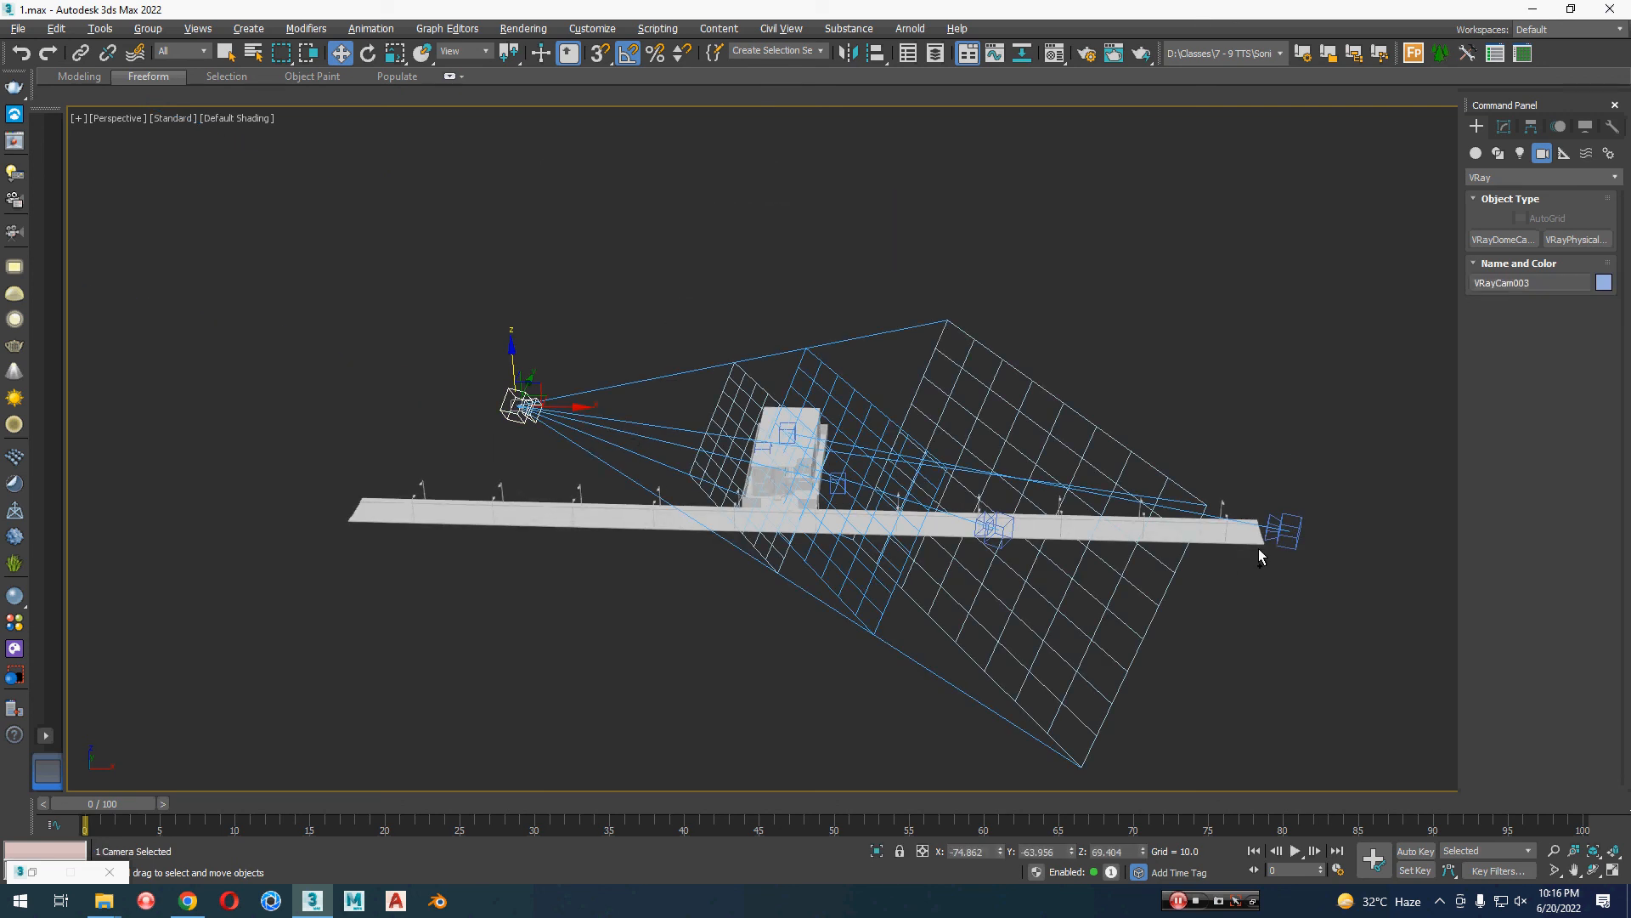
pyautogui.keyDown('ctrl'); pyautogui.click(1283, 529); pyautogui.keyUp('ctrl')
pyautogui.keyDown('ctrl'); pyautogui.click(988, 532); pyautogui.keyUp('ctrl')
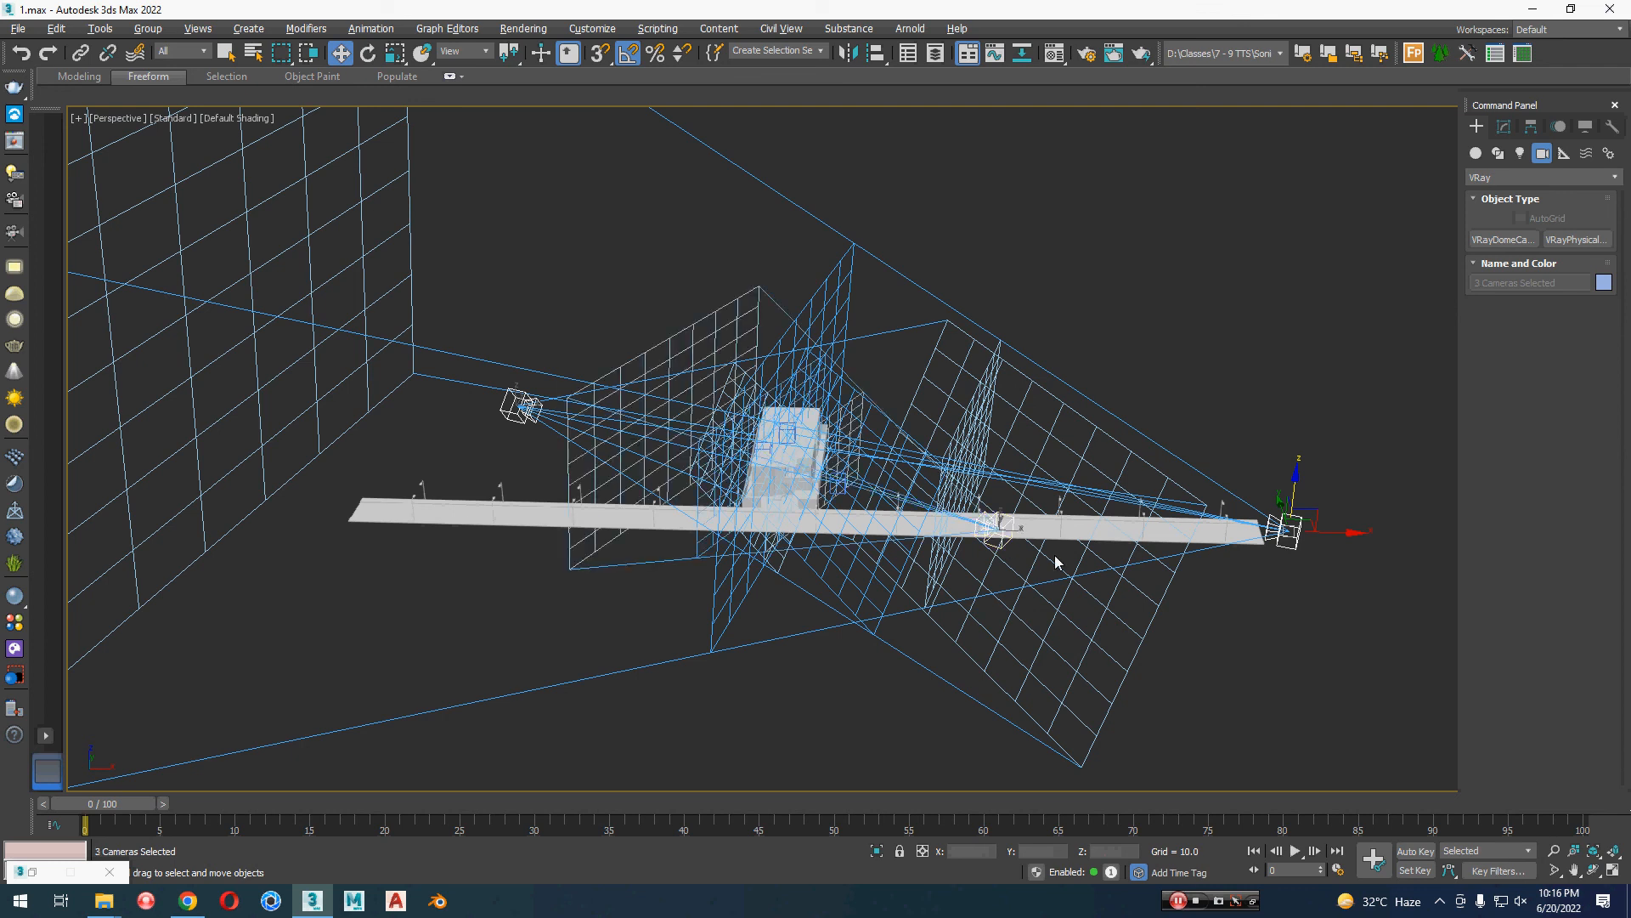
pyautogui.rightClick(1082, 558)
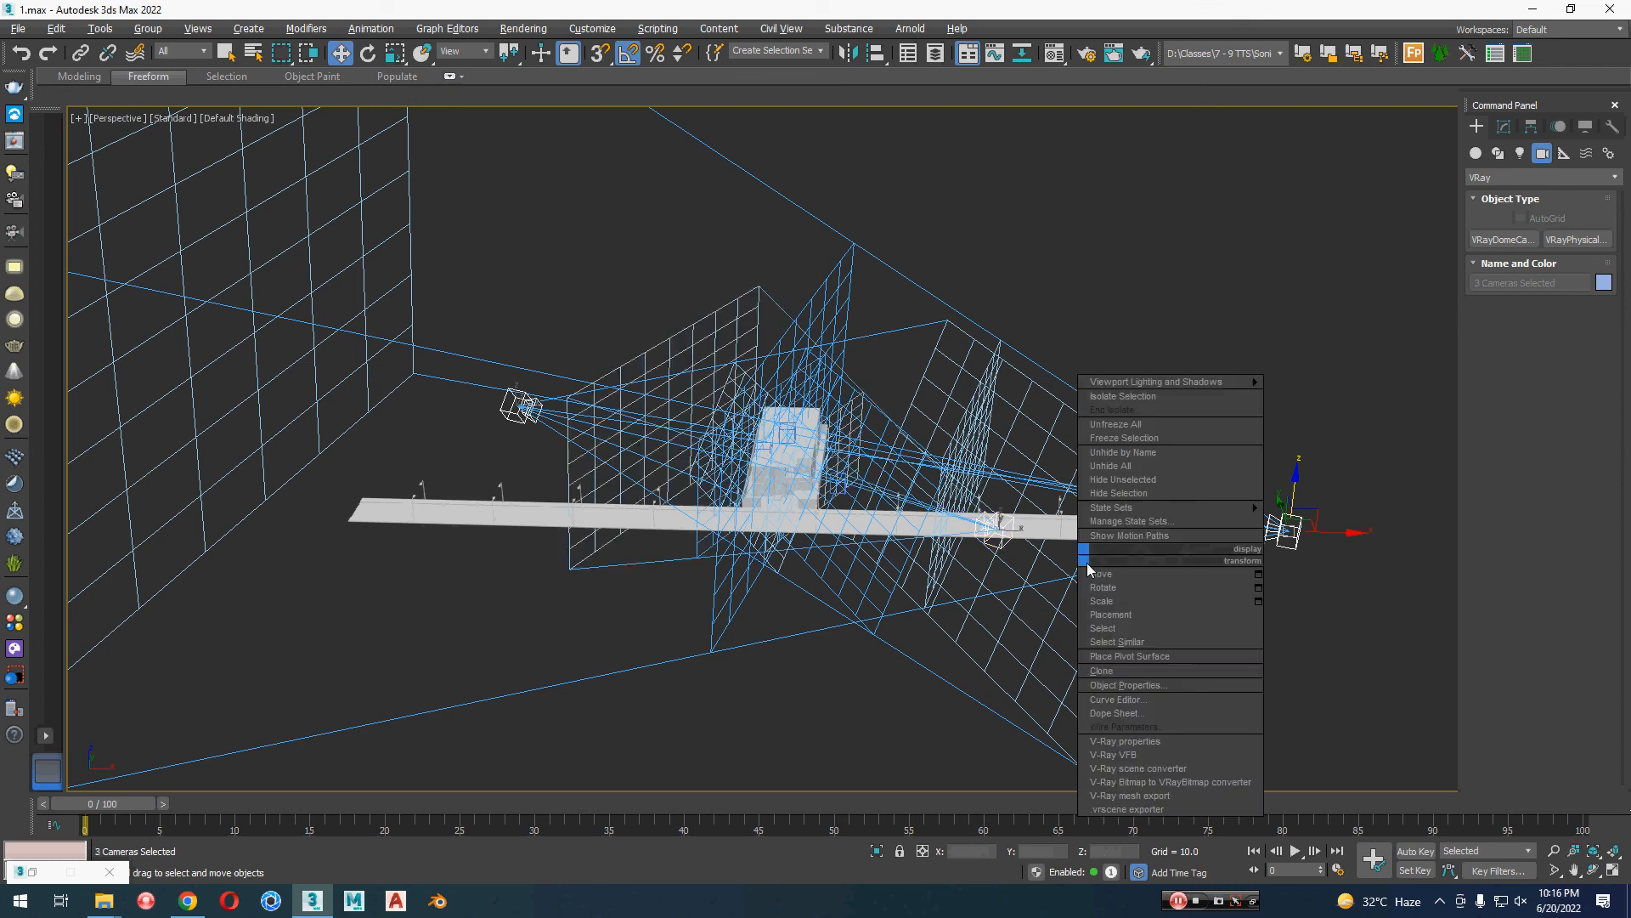
pyautogui.click(1170, 498)
# Step: Show the scene as a wireframe from the top and select the whole house with its boundary walls
pyautogui.scroll(2, 811, 467)
pyautogui.press('t')
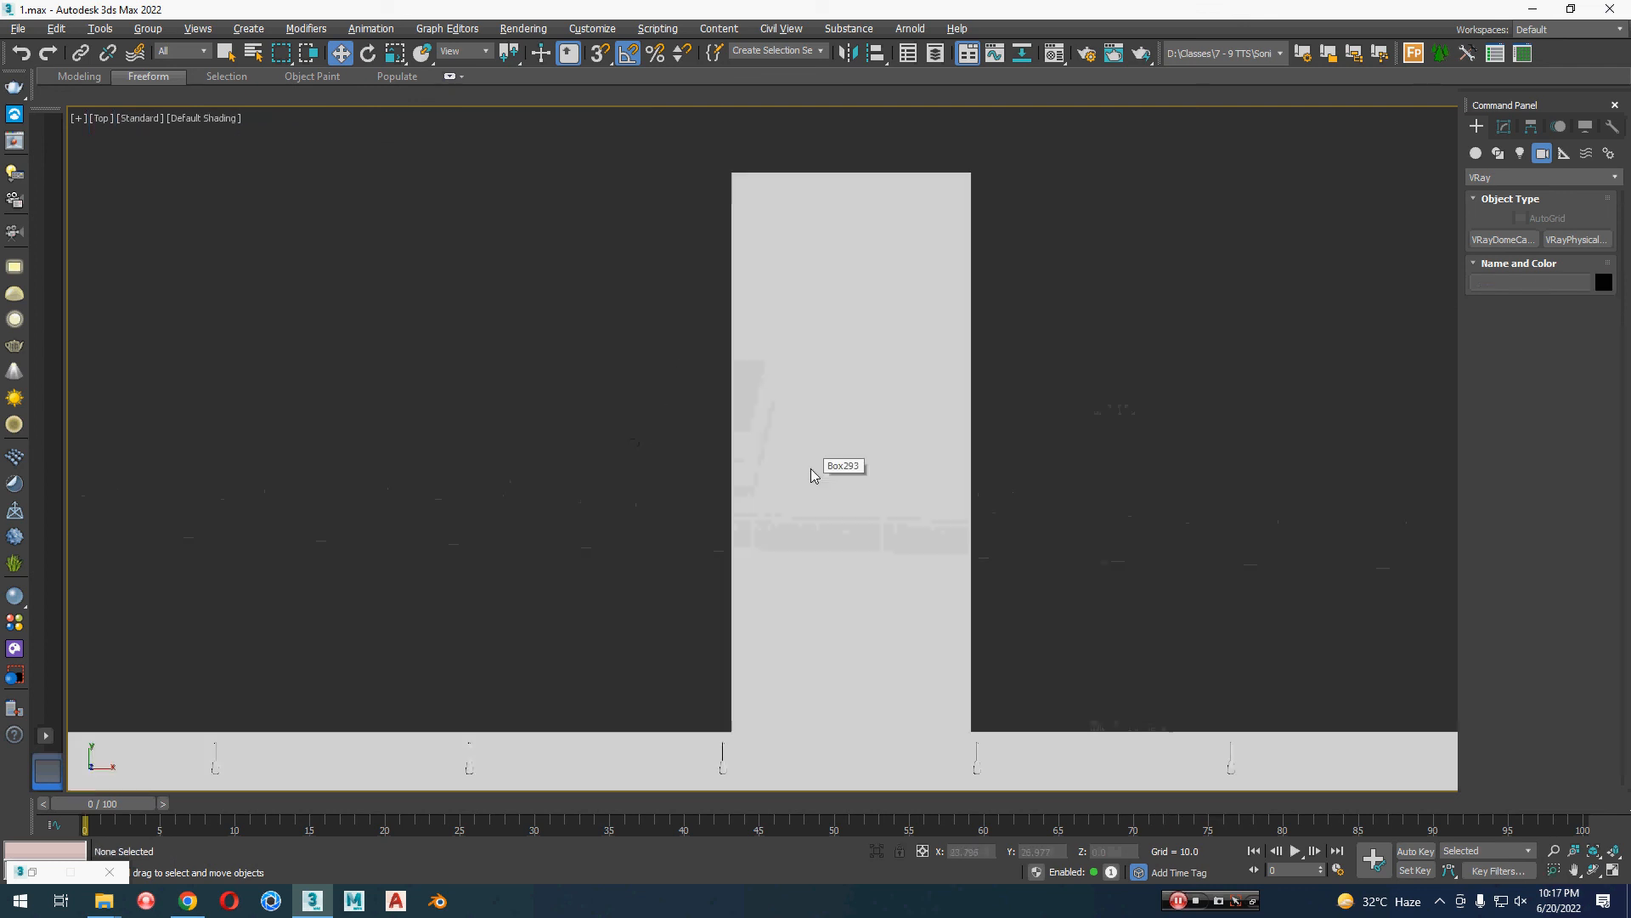
pyautogui.scroll(-3, 810, 467)
pyautogui.press('F3')
pyautogui.scroll(3, 931, 377)
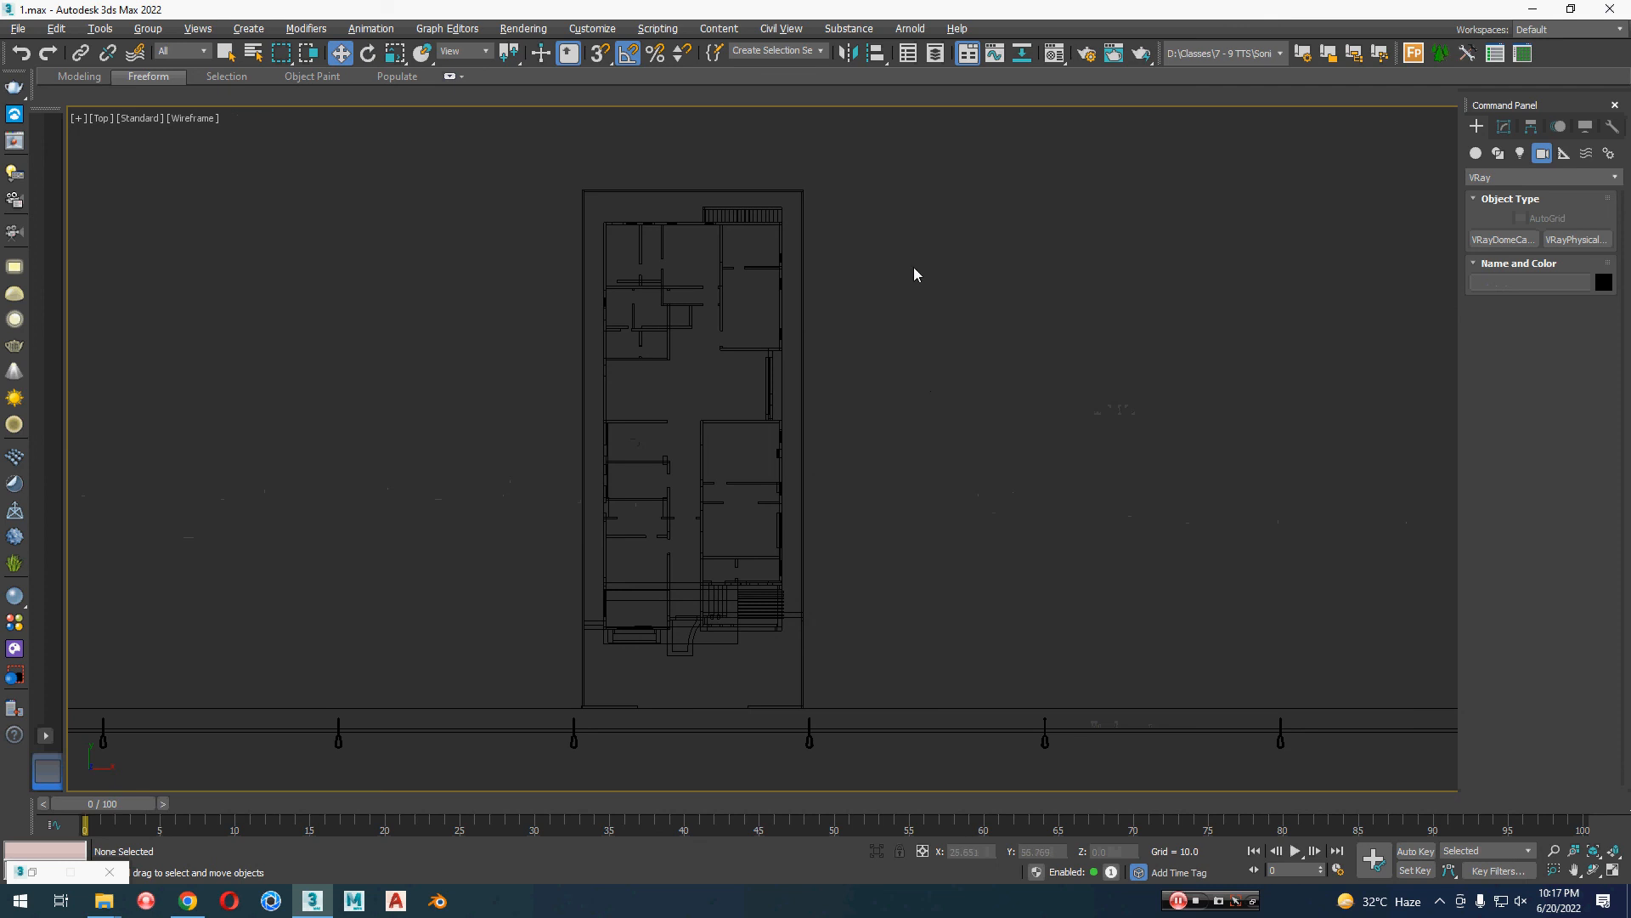
pyautogui.moveTo(915, 274); pyautogui.dragTo(932, 304, button='middle')
pyautogui.moveTo(459, 148); pyautogui.dragTo(1063, 638)
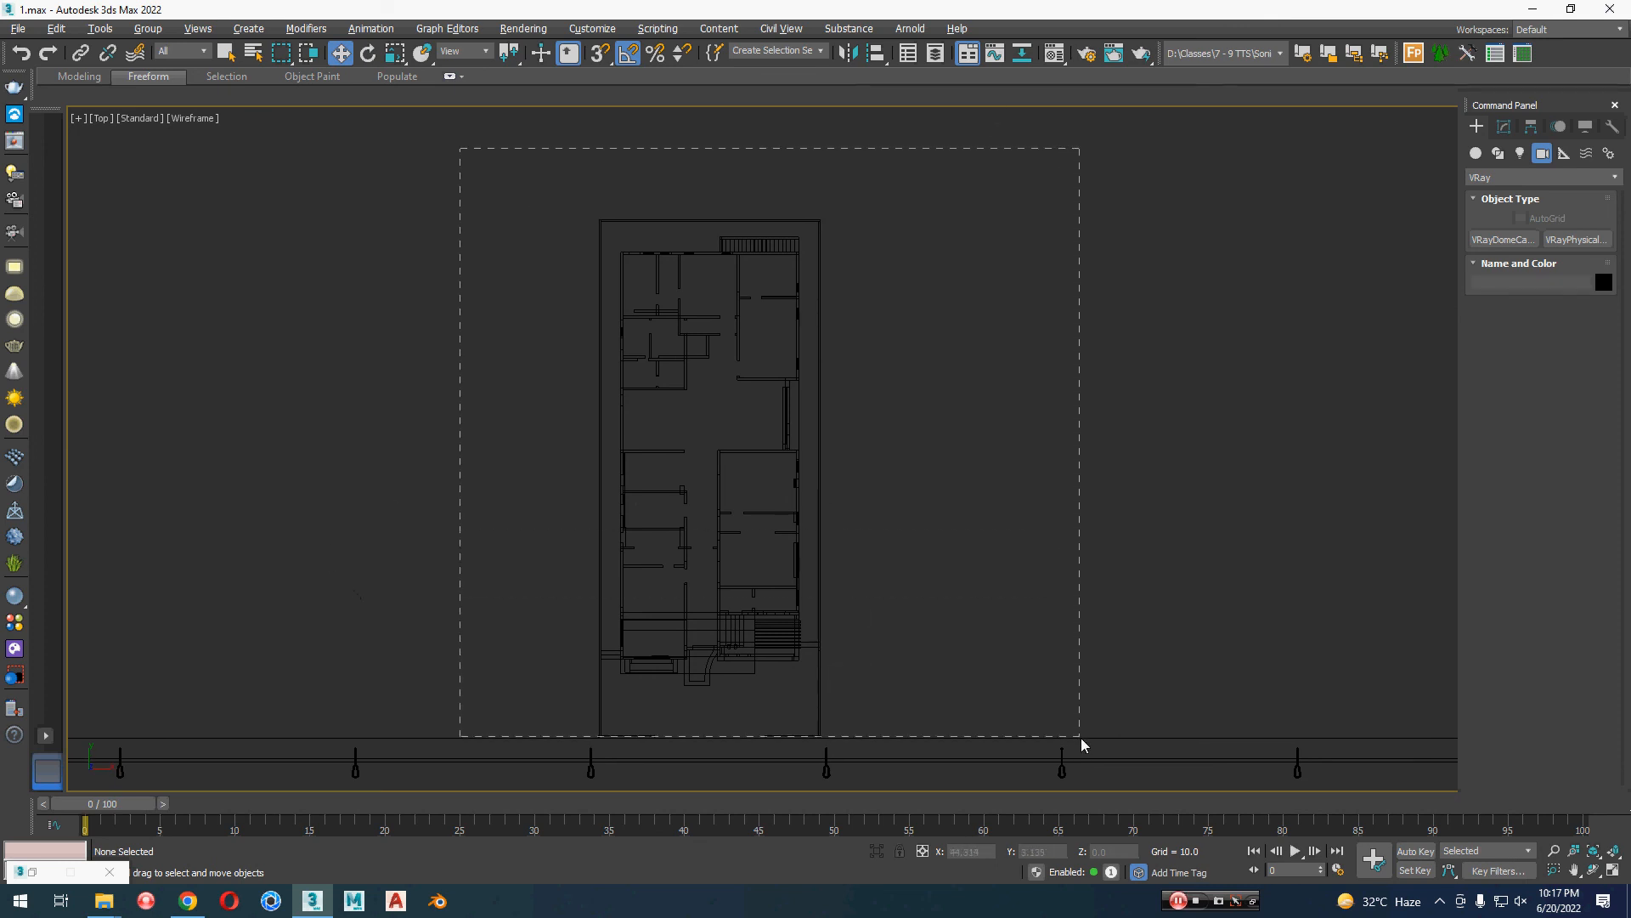
pyautogui.moveTo(1082, 745); pyautogui.dragTo(1082, 745)
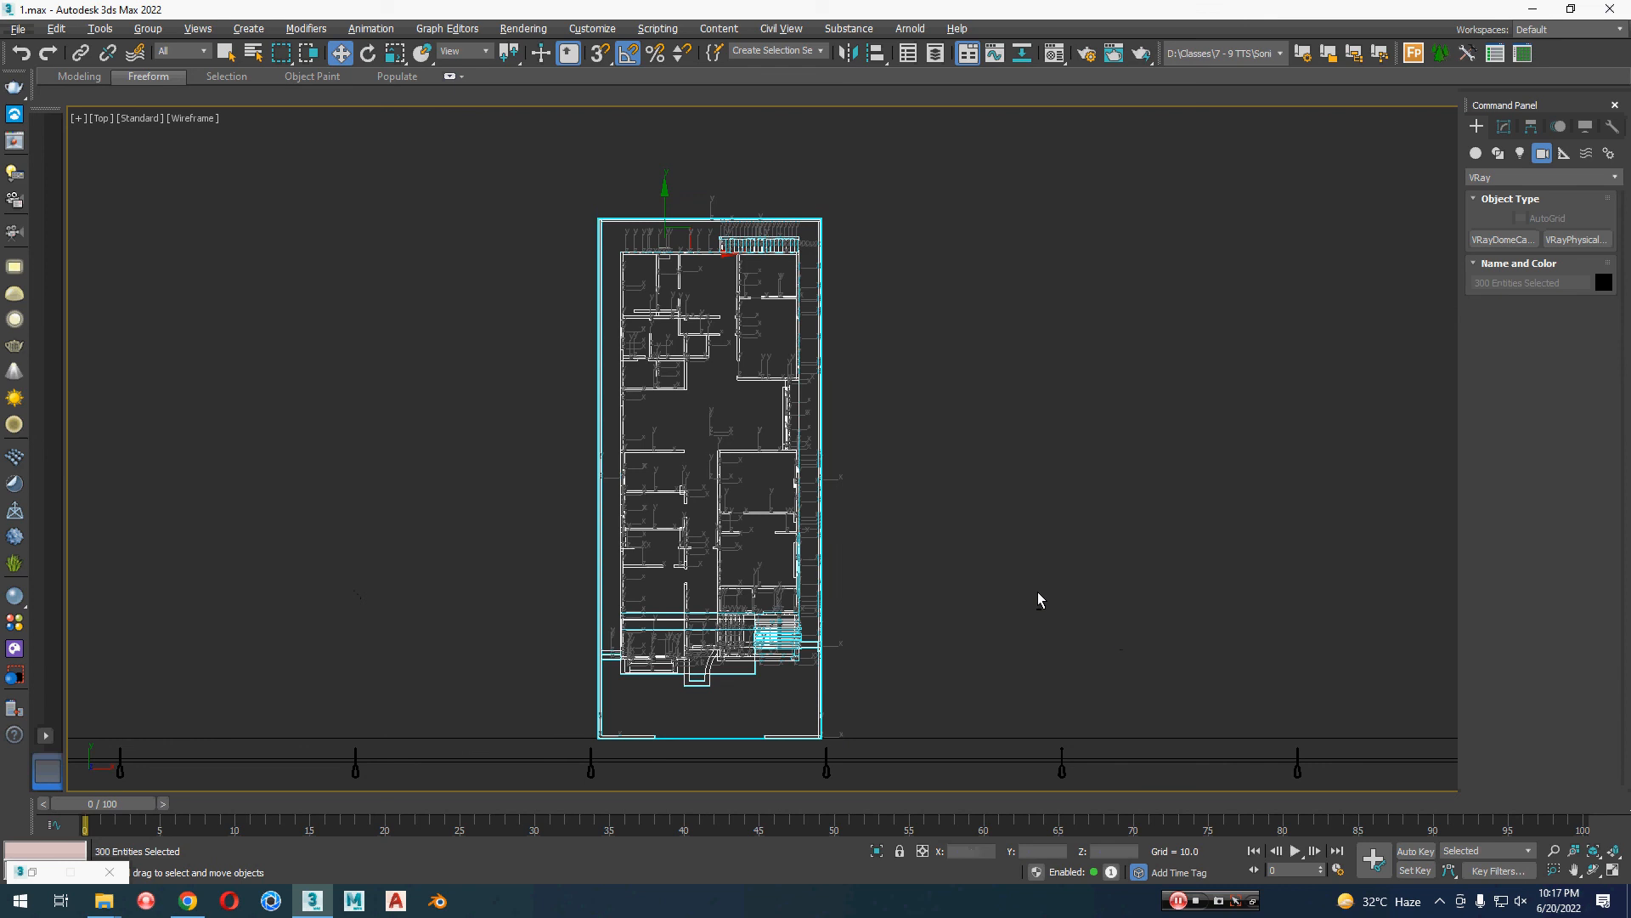
# Step: Replace the selection with the whole road and all its street lamps and hide them
pyautogui.scroll(-5, 430, 272)
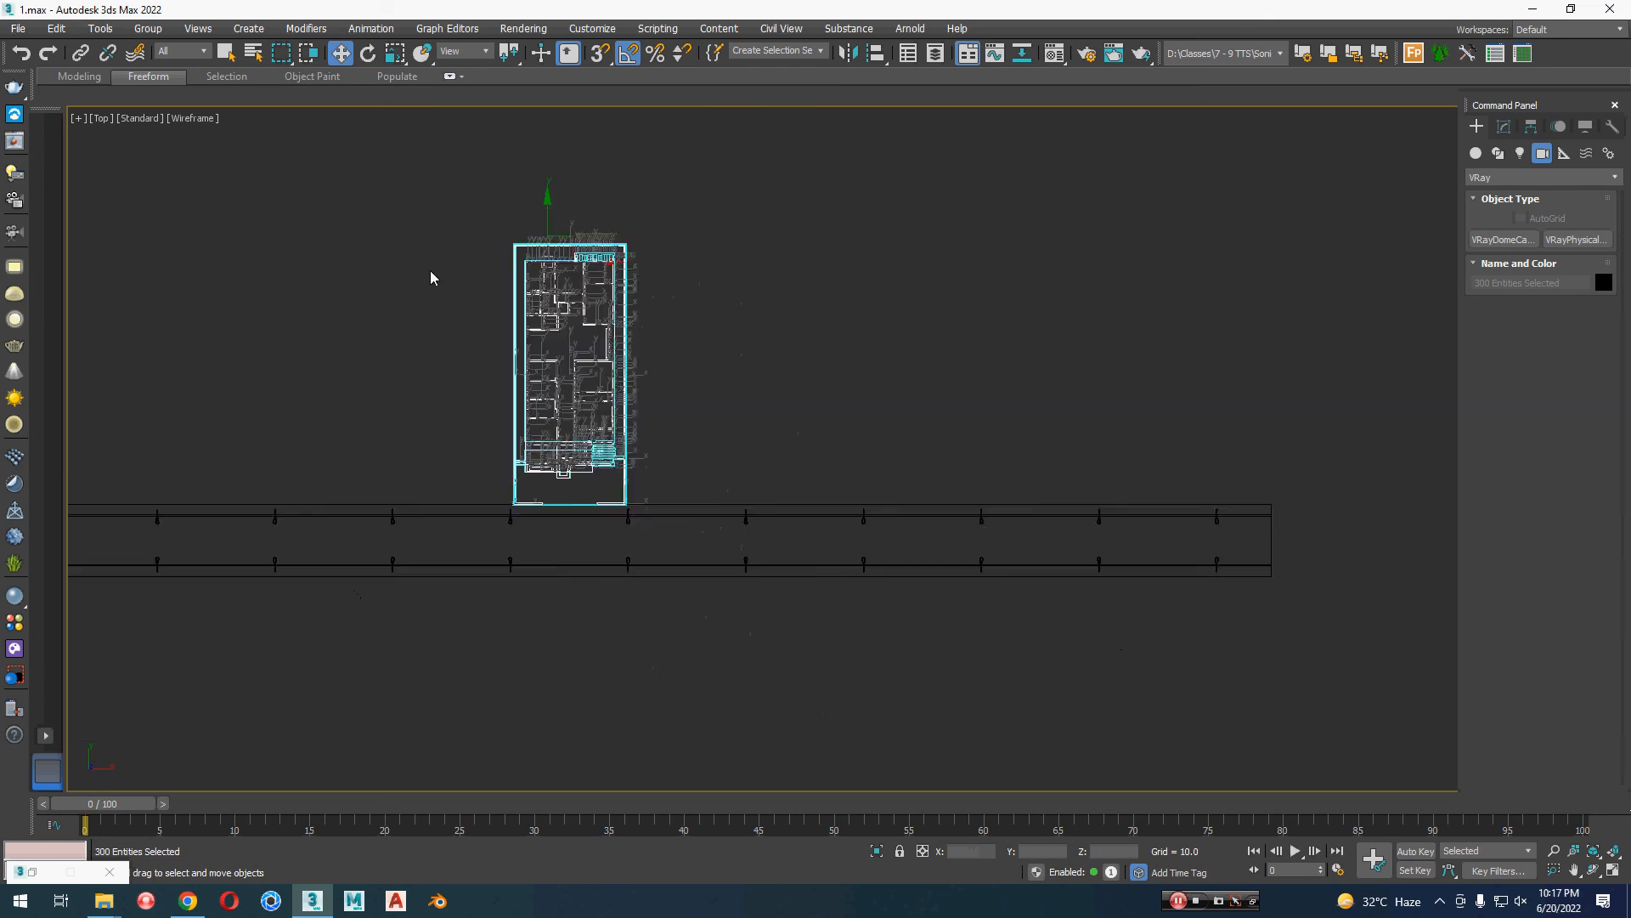
pyautogui.moveTo(868, 406); pyautogui.dragTo(1230, 408, button='middle')
pyautogui.moveTo(1444, 609); pyautogui.dragTo(255, 450)
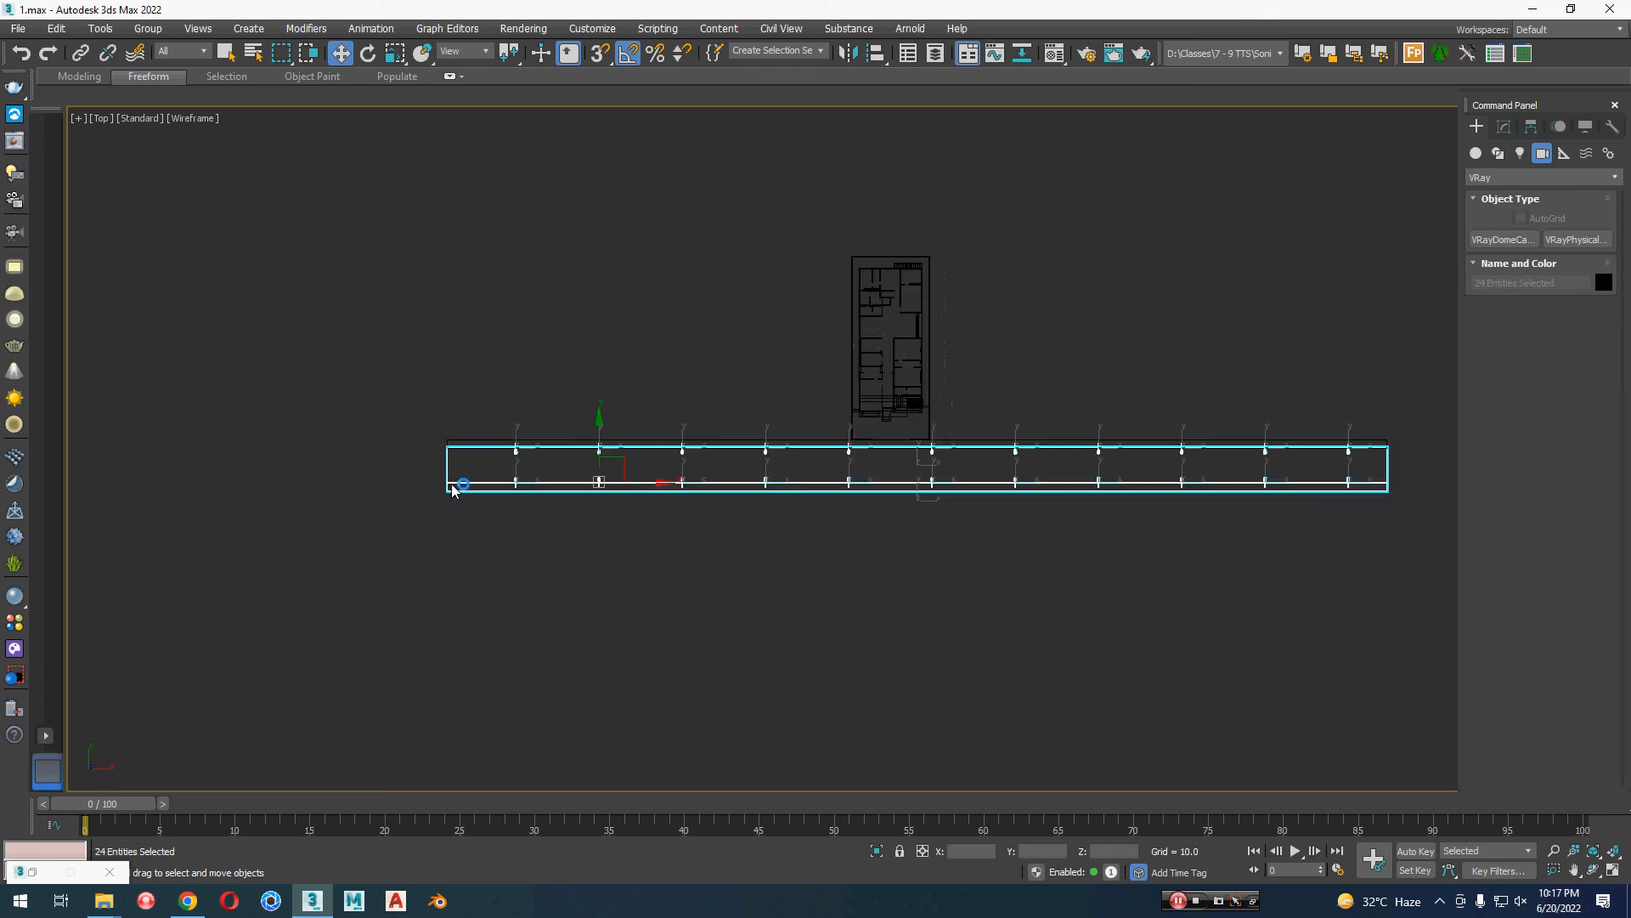
pyautogui.keyDown('ctrl'); pyautogui.moveTo(555, 364); pyautogui.dragTo(548, 465); pyautogui.keyUp('ctrl')
pyautogui.rightClick(641, 465)
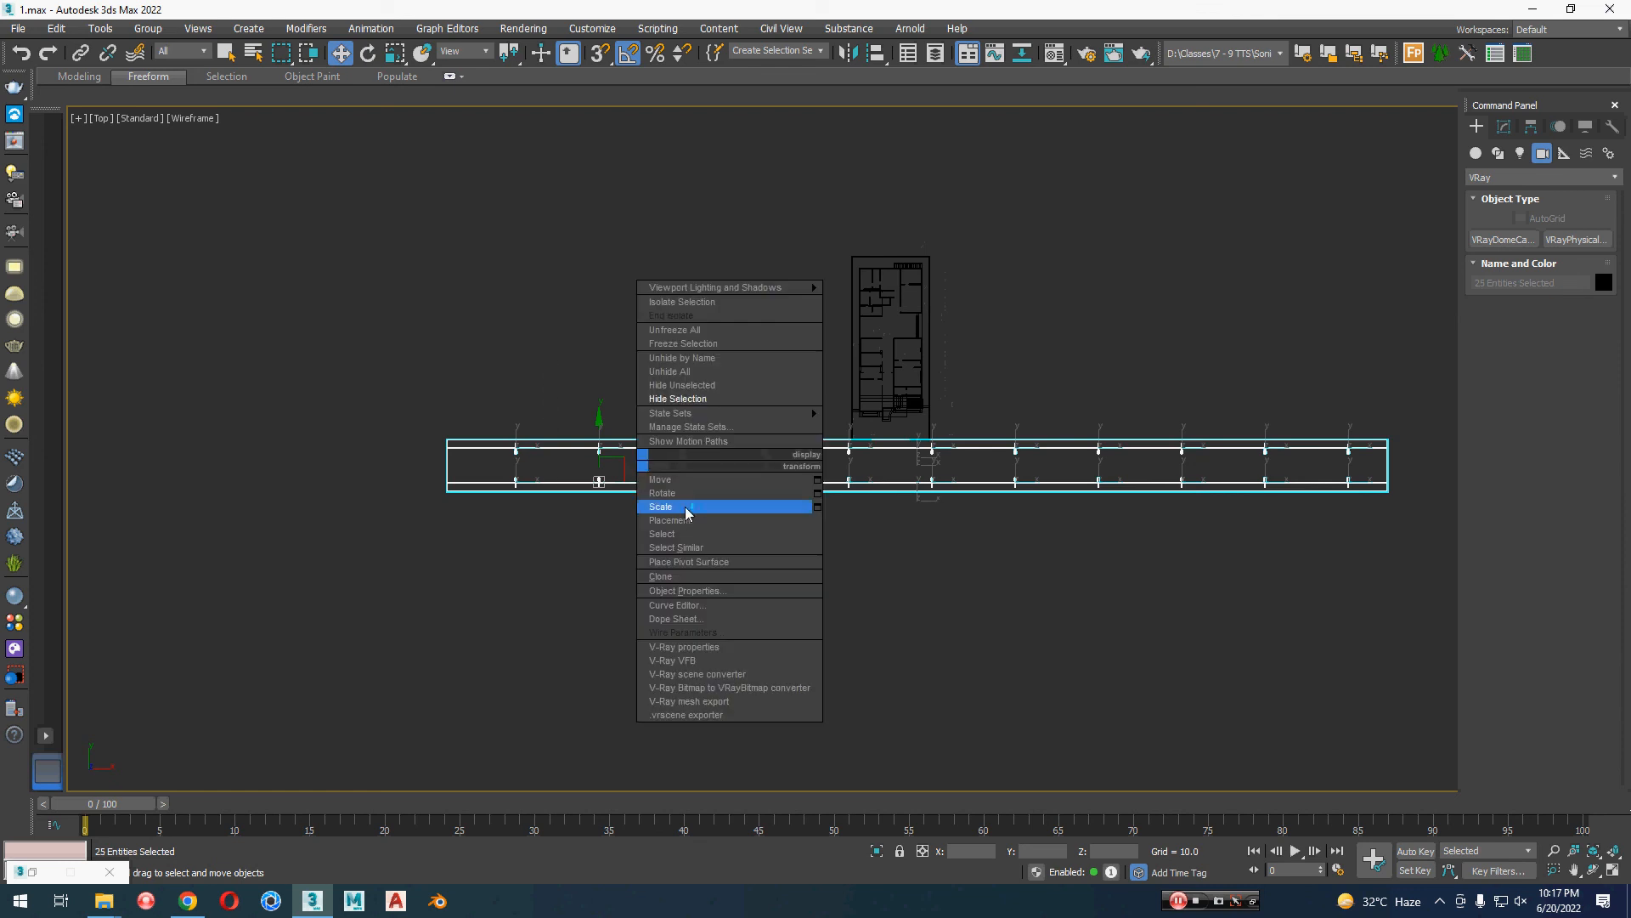
pyautogui.click(732, 399)
# Step: Return to a shaded perspective view framed on the house front and select all of the house's objects
pyautogui.press('p')
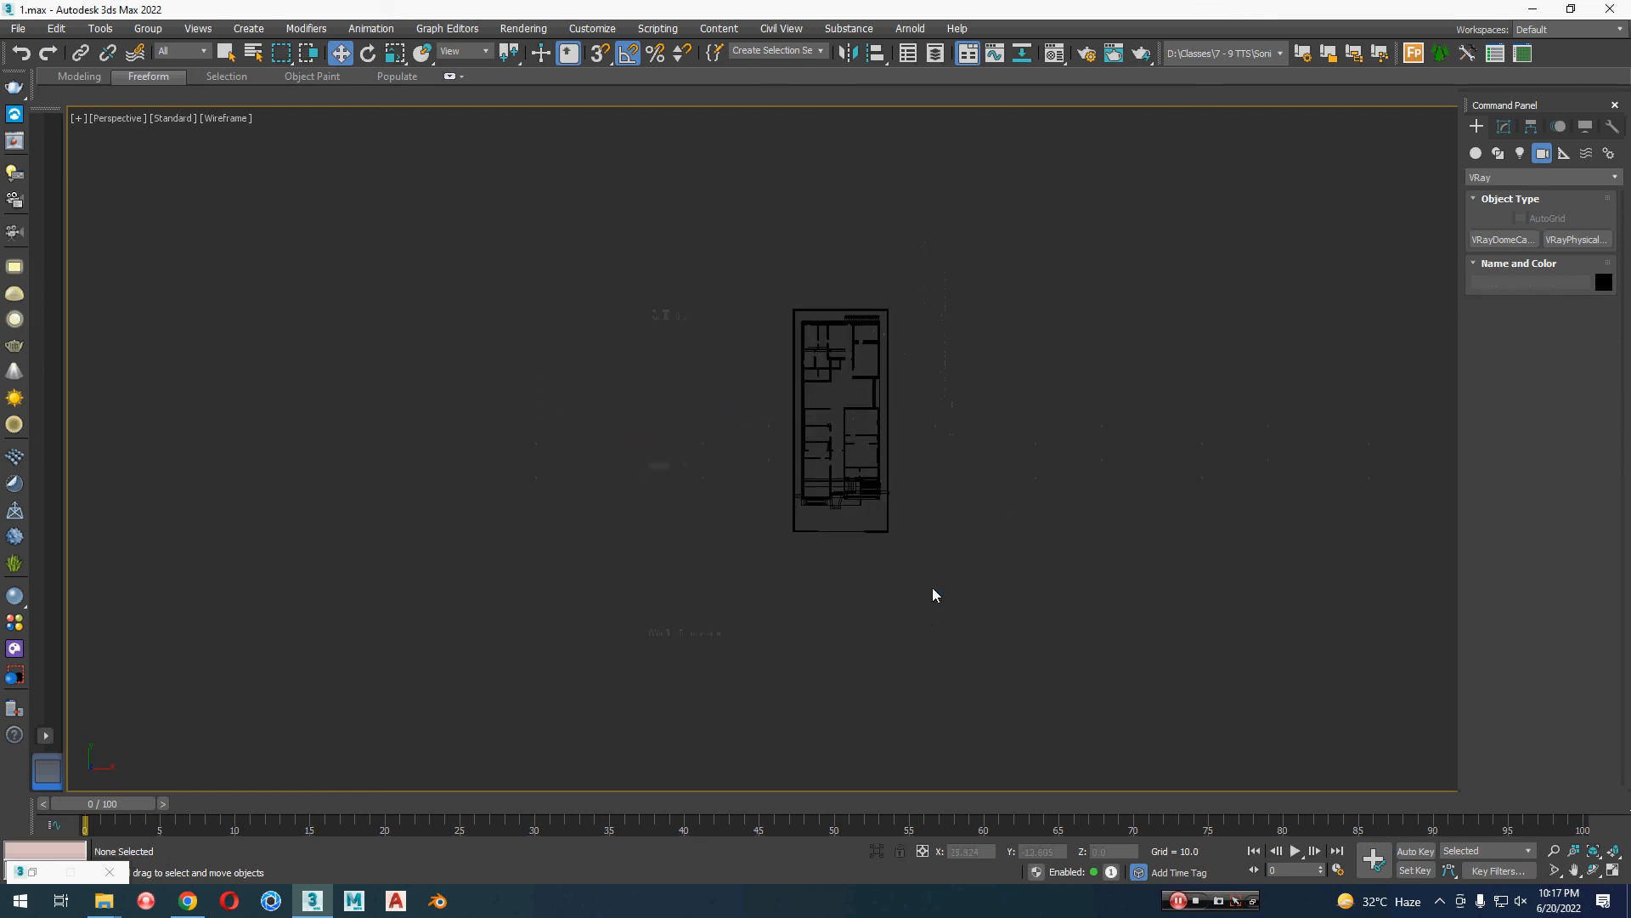
pyautogui.press('z')
pyautogui.keyDown('alt'); pyautogui.moveTo(896, 575); pyautogui.dragTo(865, 467, button='middle'); pyautogui.keyUp('alt')
pyautogui.press('F3')
pyautogui.keyDown('alt'); pyautogui.moveTo(845, 532); pyautogui.dragTo(844, 539, button='middle'); pyautogui.keyUp('alt')
pyautogui.hotkey('ctrl', 'a')
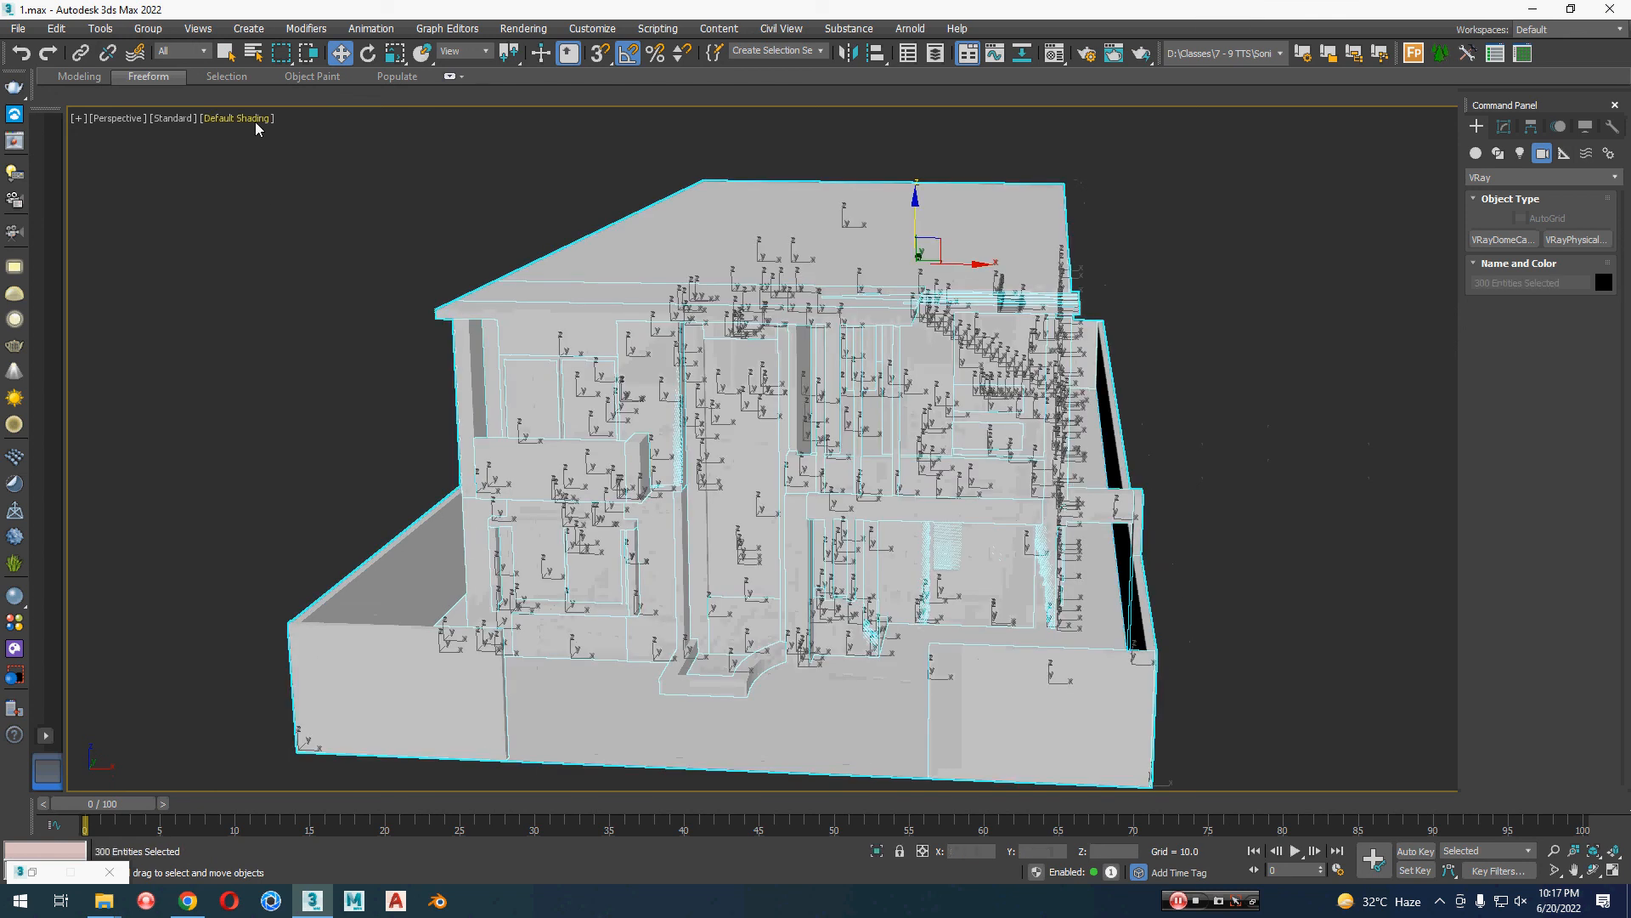
pyautogui.click(255, 120)
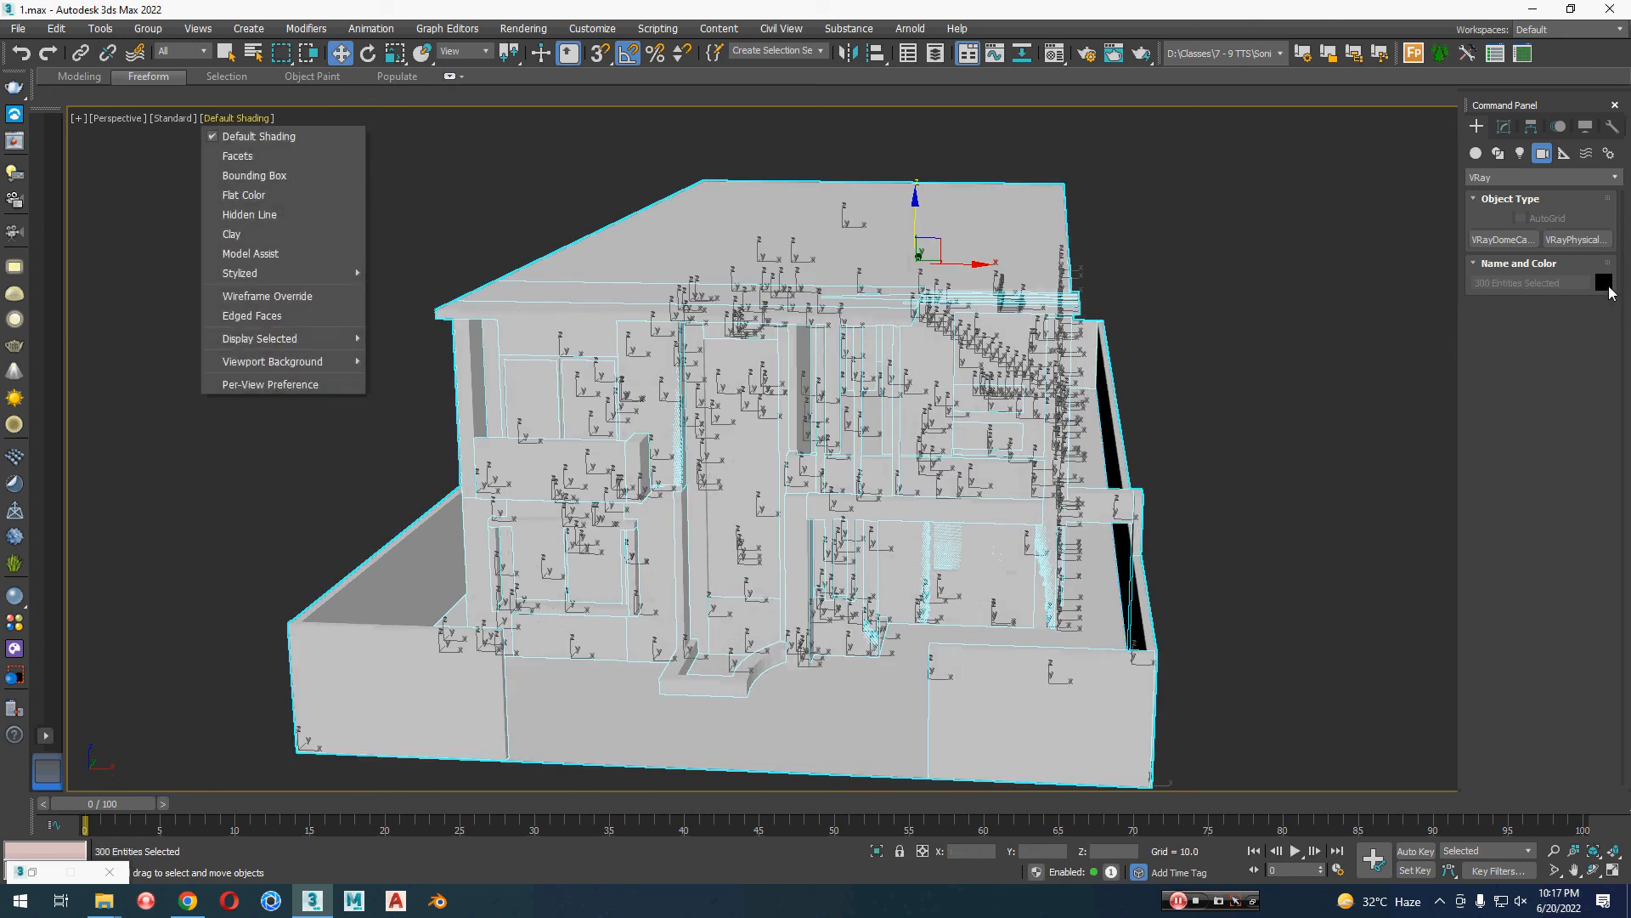
pyautogui.click(1604, 283)
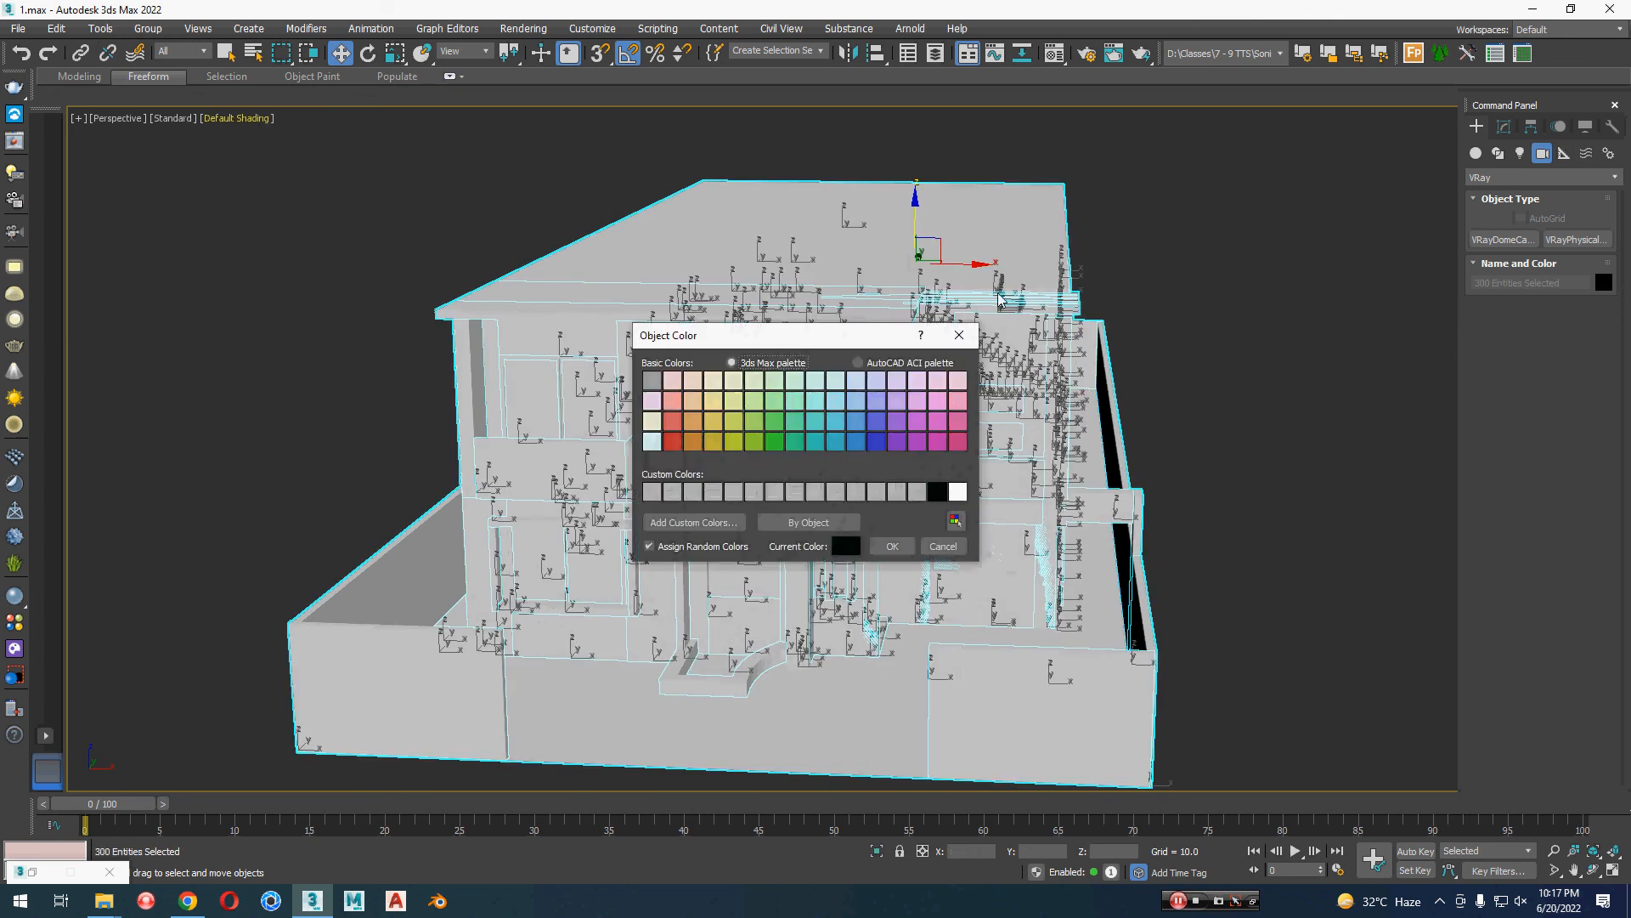
pyautogui.click(959, 335)
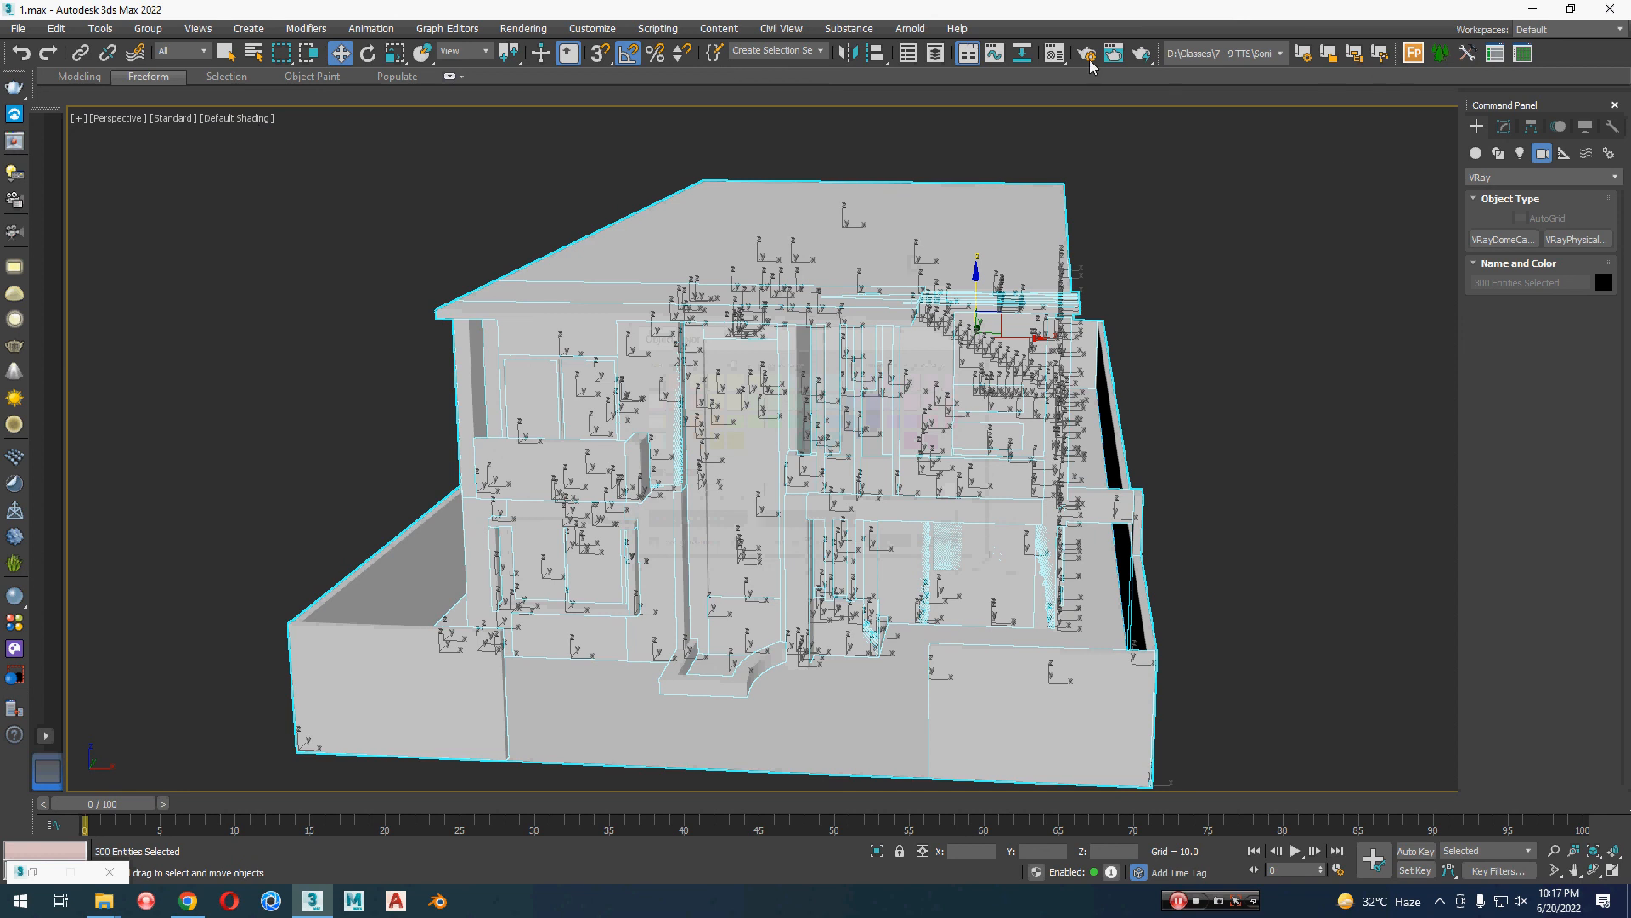
# Step: Try the red Material #9 on the selected house objects, replace it with the pink Material #6, and clear the selection
pyautogui.click(1062, 55)
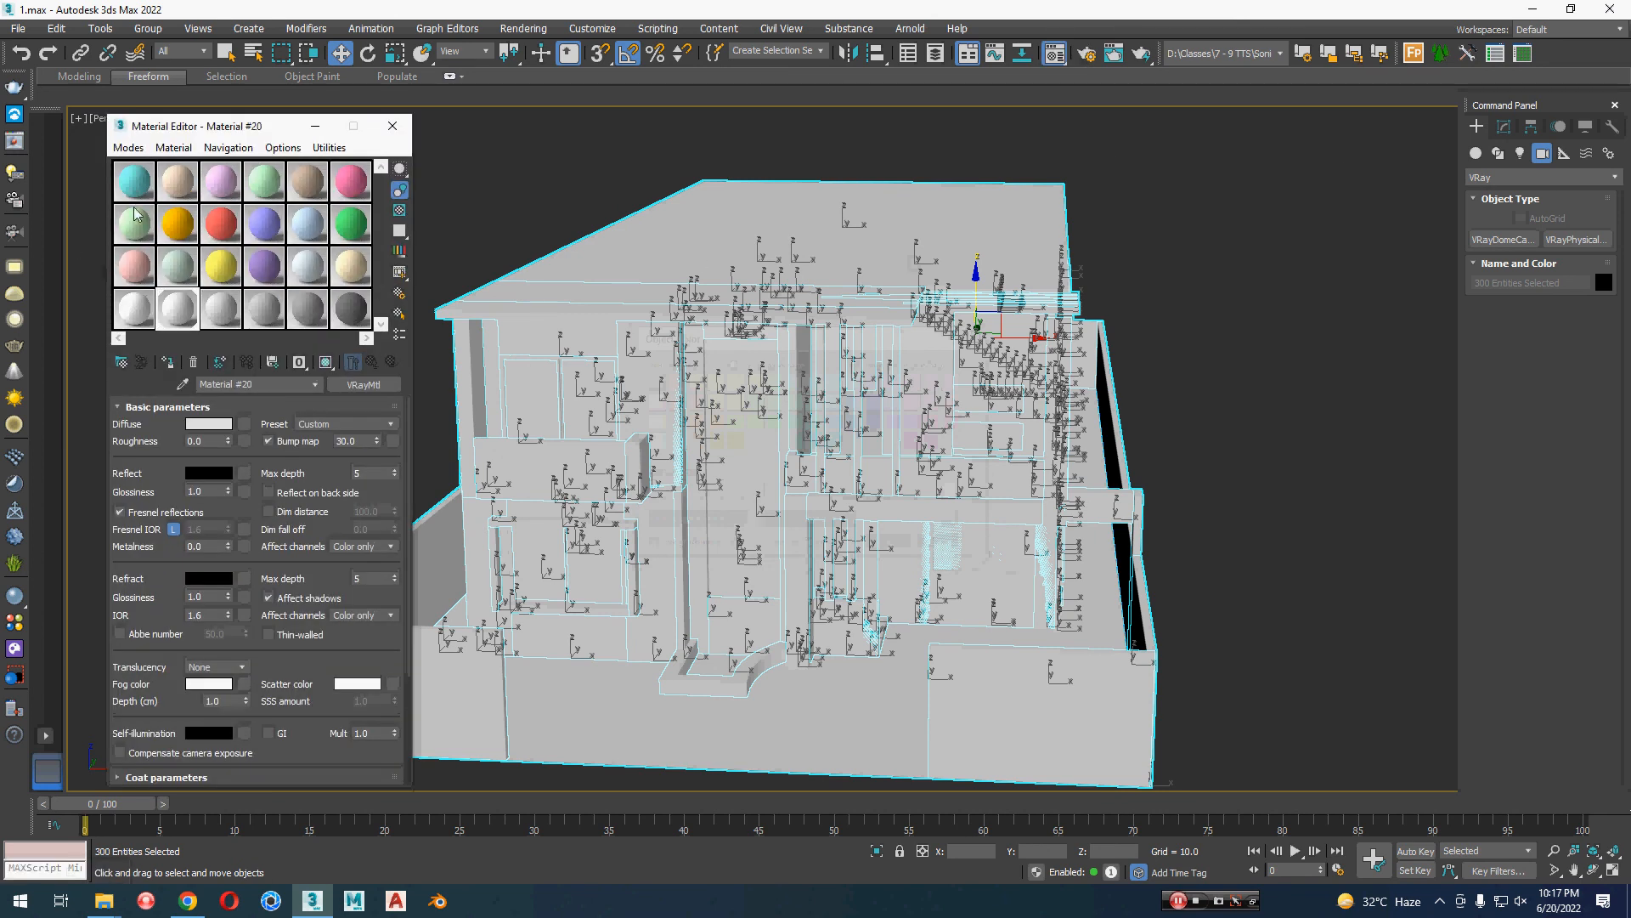
pyautogui.click(223, 223)
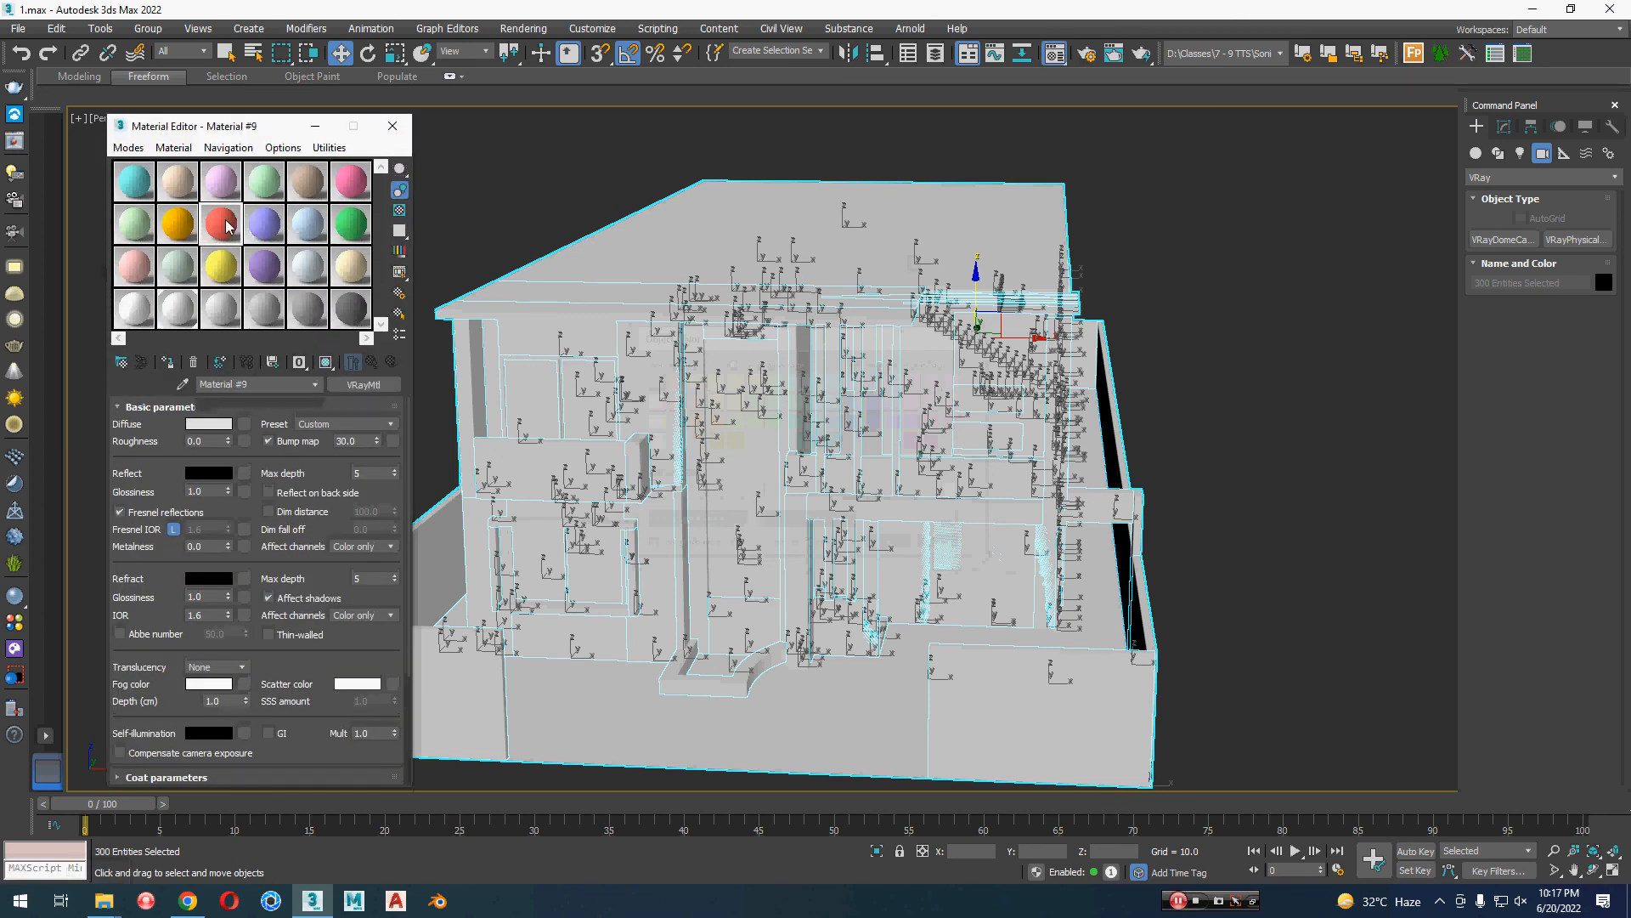
pyautogui.click(167, 364)
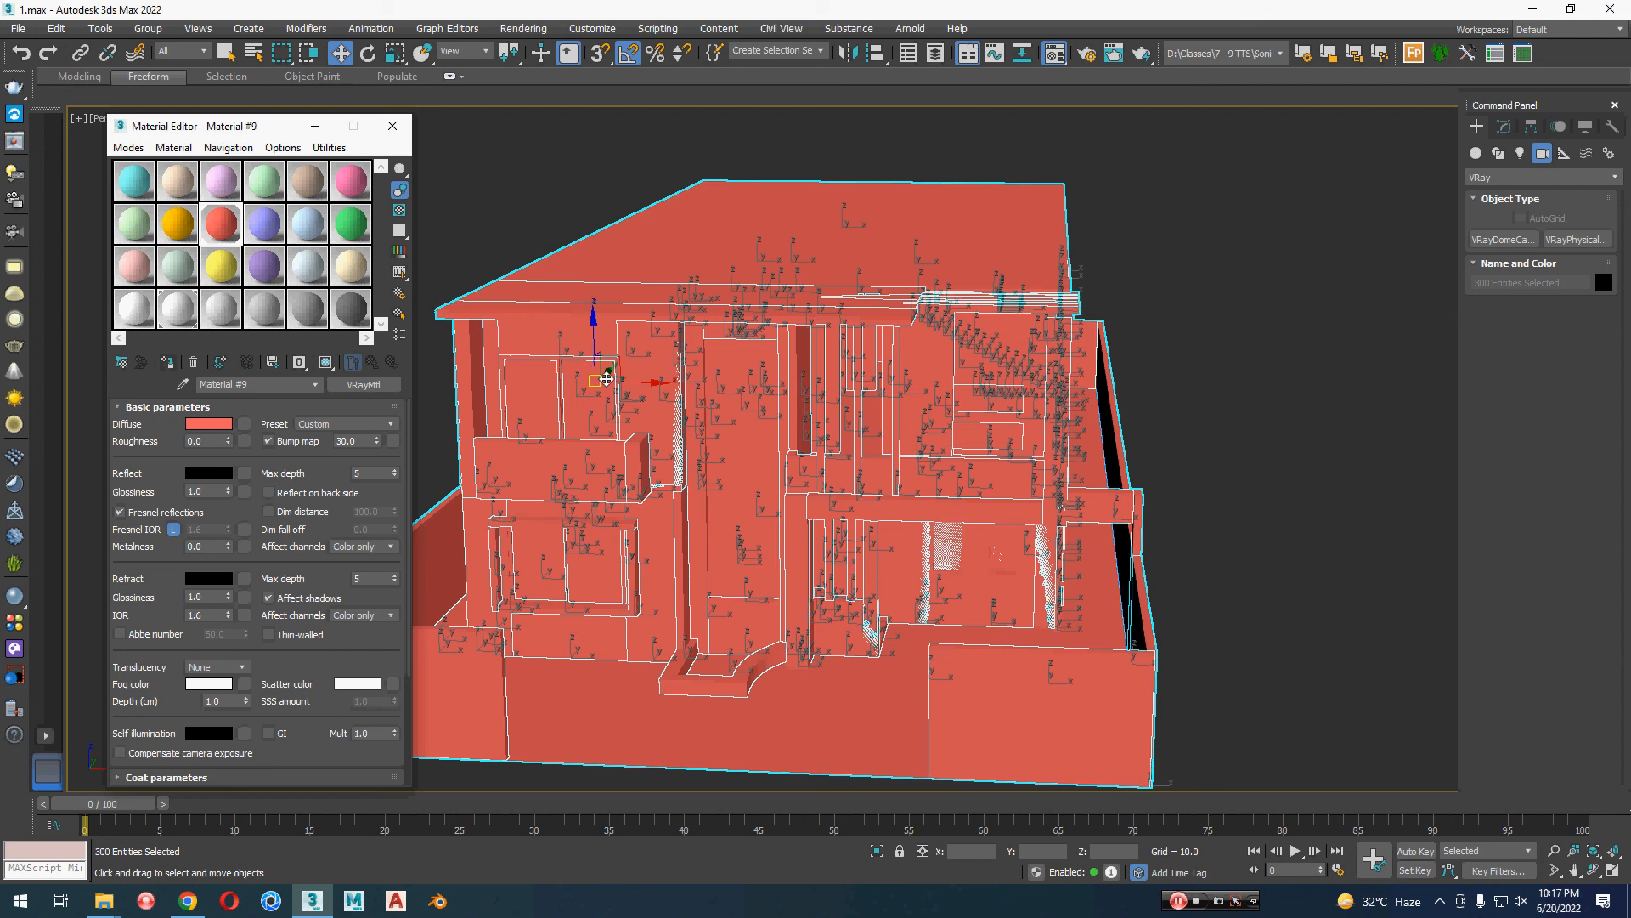
pyautogui.click(365, 191)
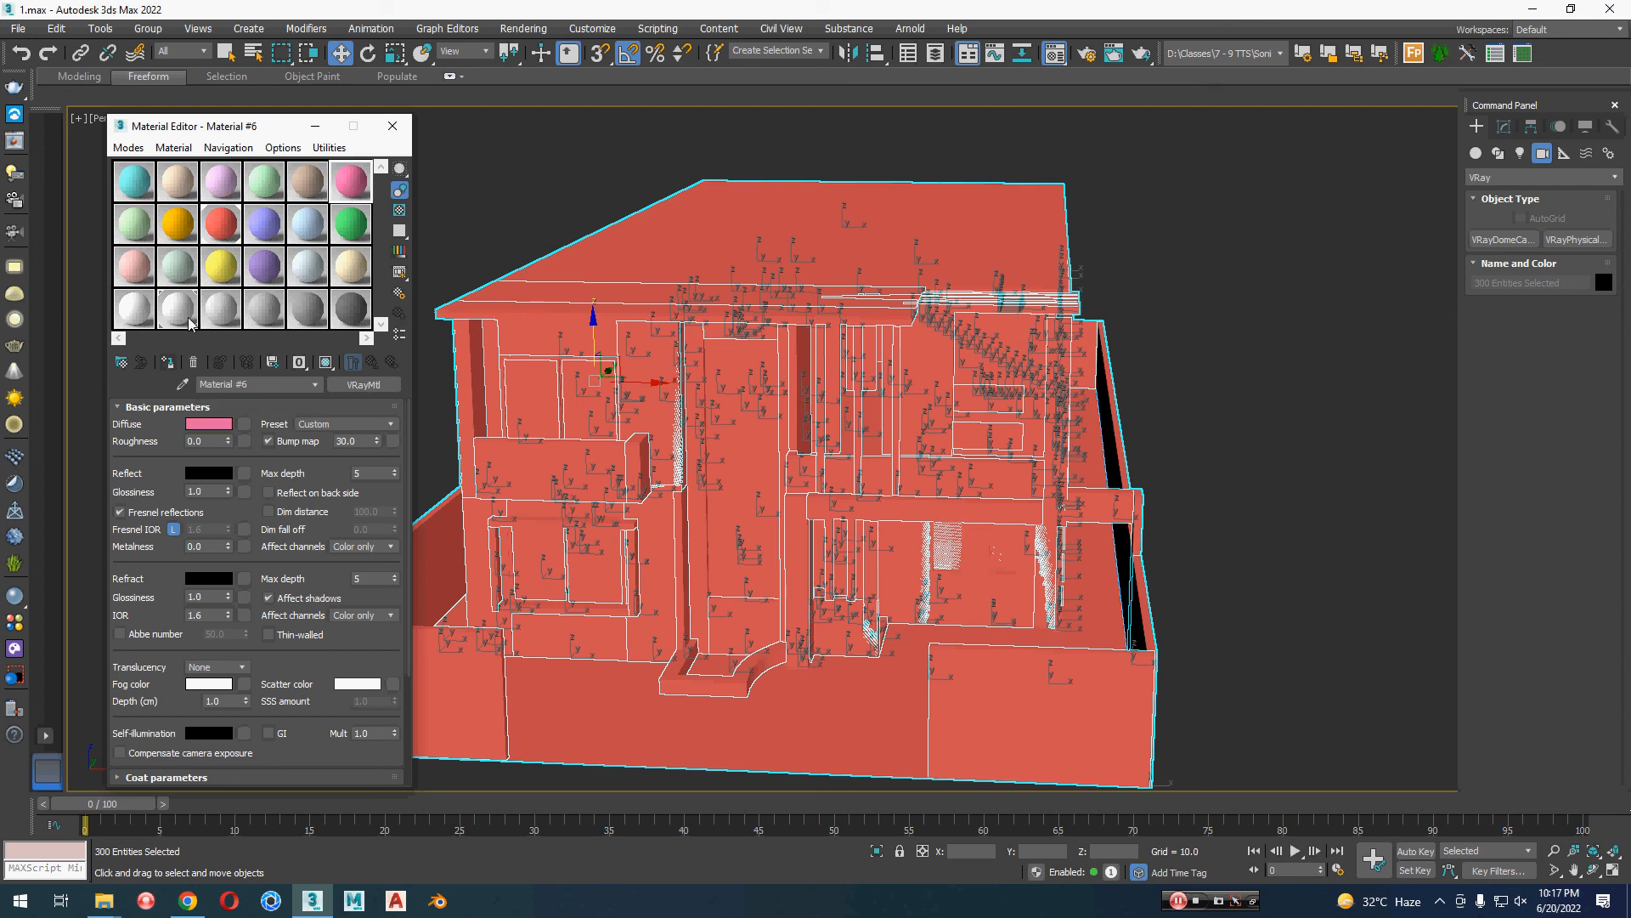
pyautogui.click(171, 362)
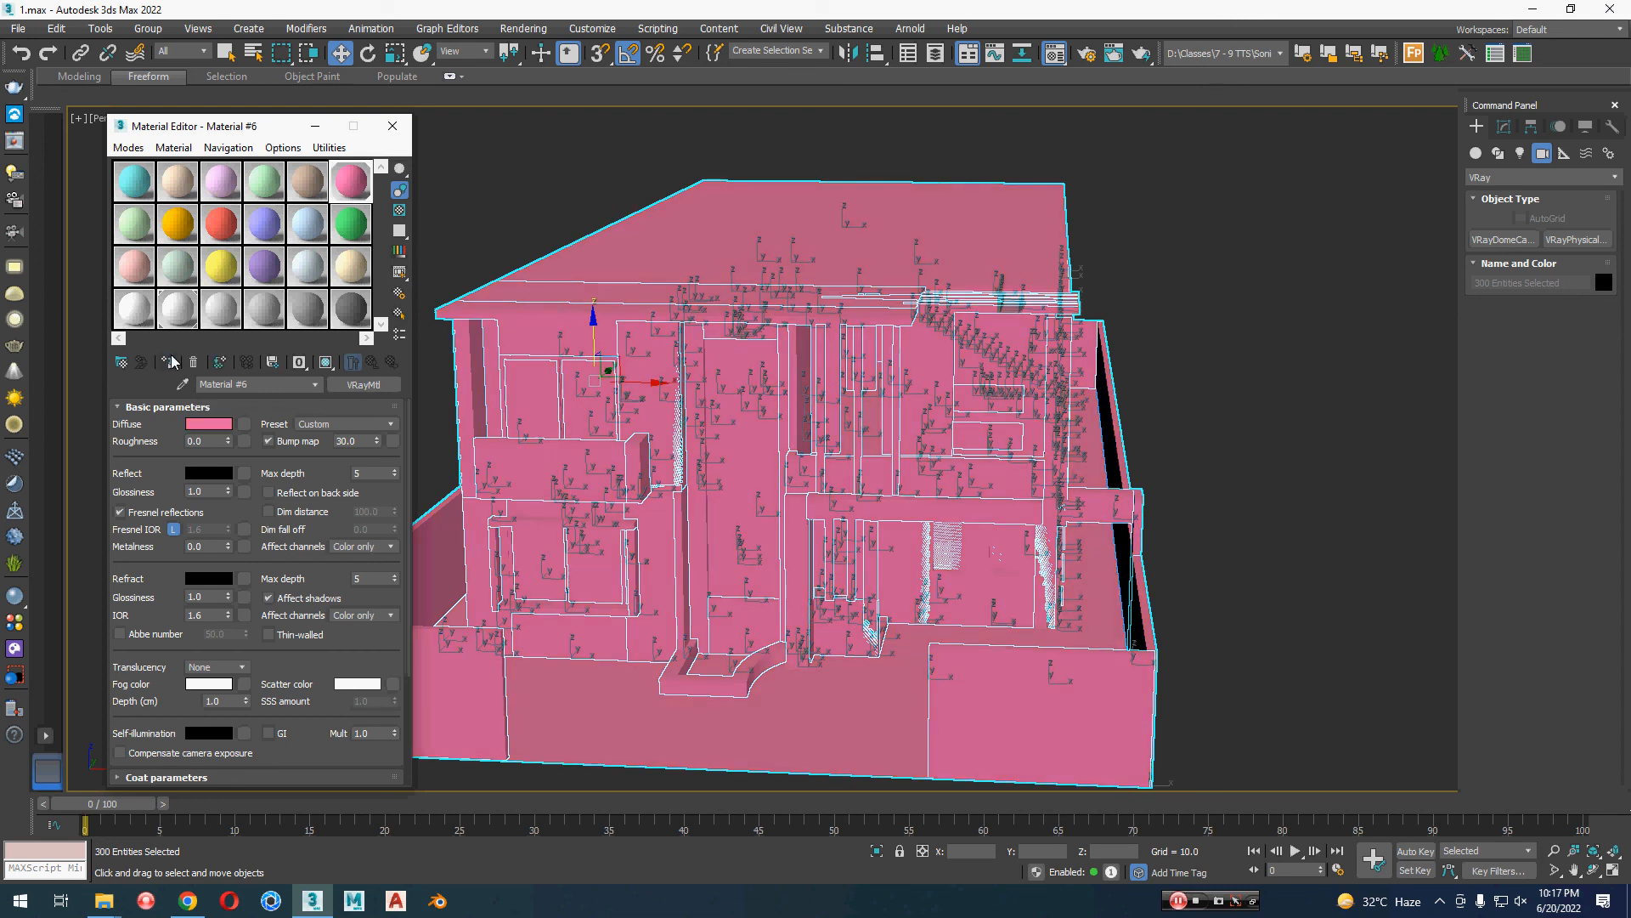
pyautogui.click(392, 127)
pyautogui.click(364, 416)
pyautogui.moveTo(273, 491); pyautogui.dragTo(186, 520, button='middle')
pyautogui.scroll(3, 345, 513)
pyautogui.scroll(-5, 186, 519)
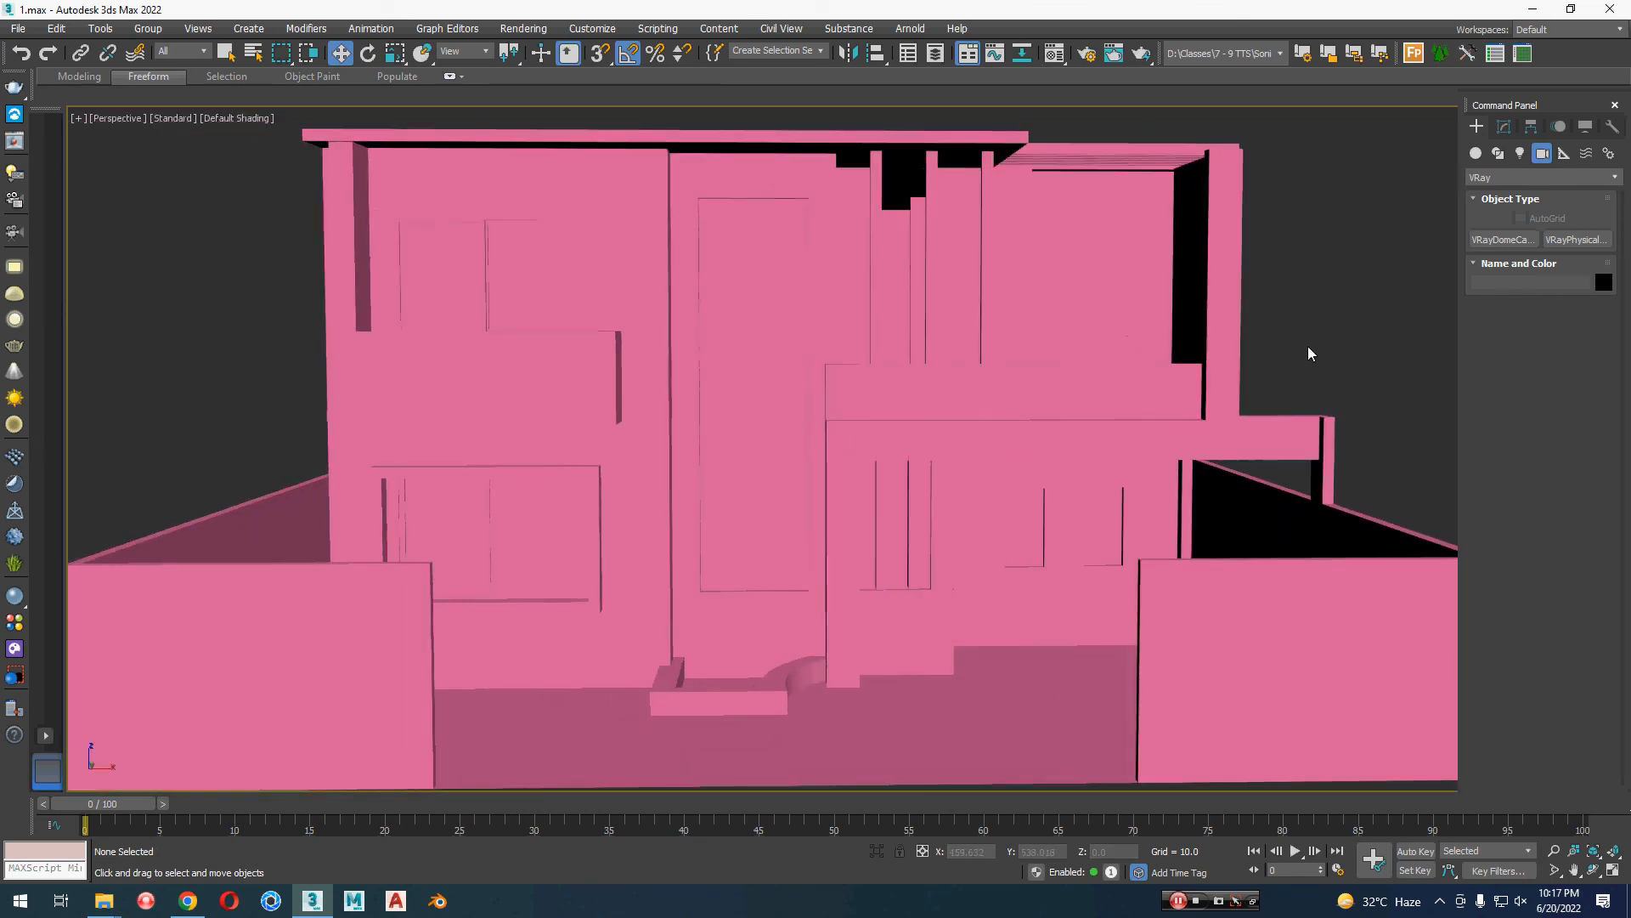
pyautogui.scroll(-3, 1307, 355)
pyautogui.moveTo(1444, 501); pyautogui.dragTo(1045, 445, button='middle')
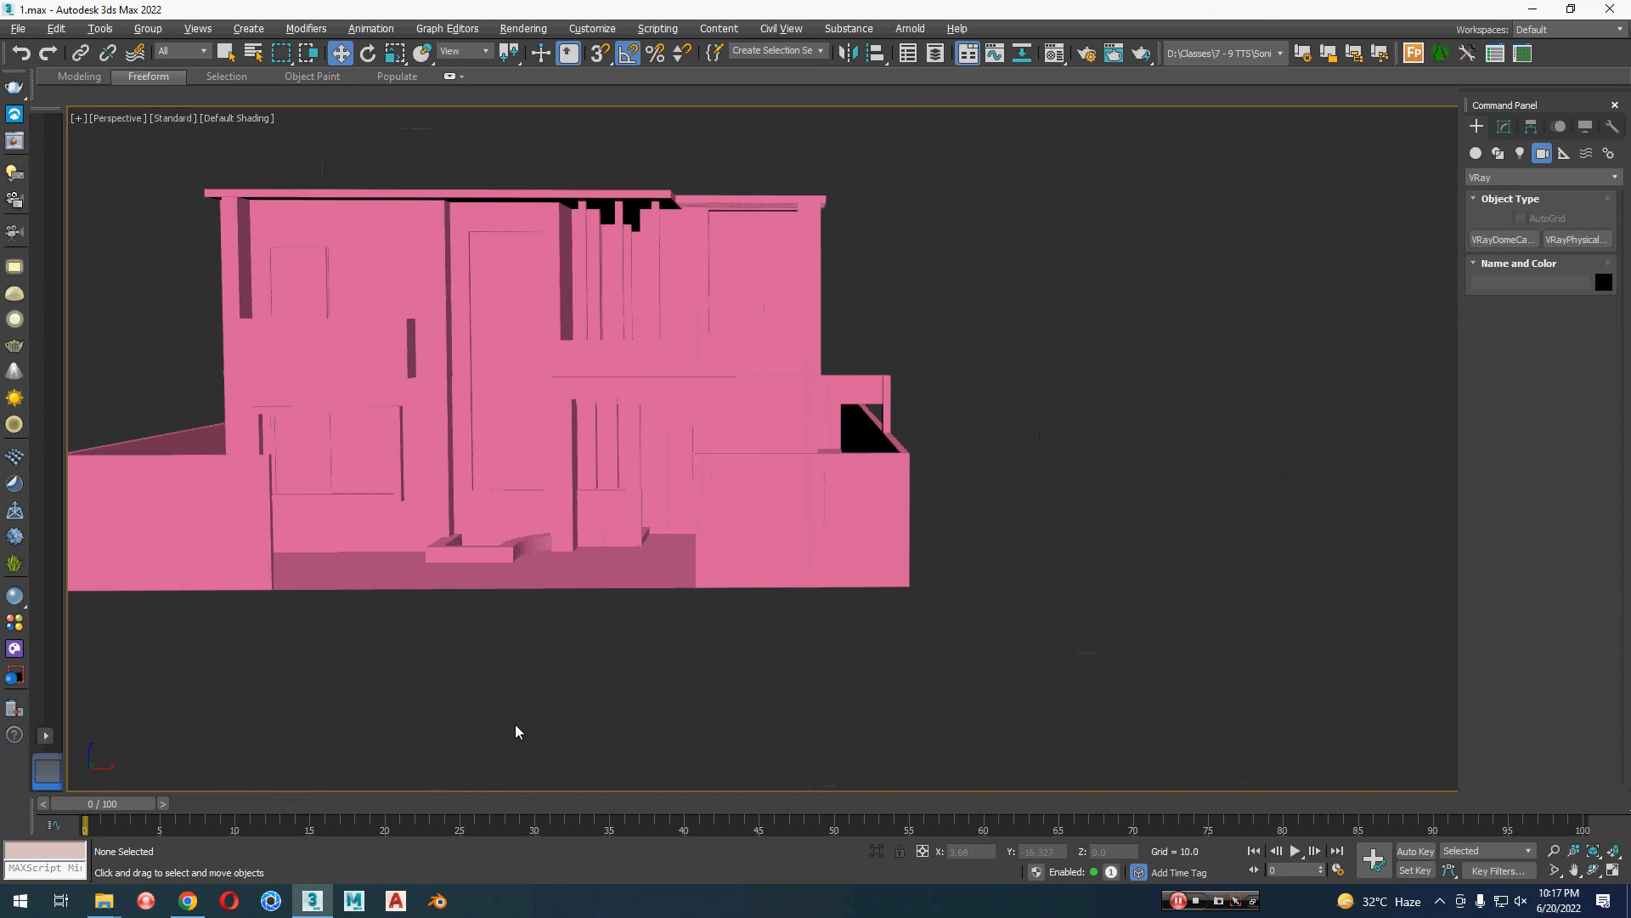
pyautogui.hotkey('alt', 'Tab')
# Step: Dock the project folder and plugin toolbars in a second toolbar row, with the project folder toolbar first, and frame the house
pyautogui.moveTo(1394, 57); pyautogui.dragTo(1396, 68)
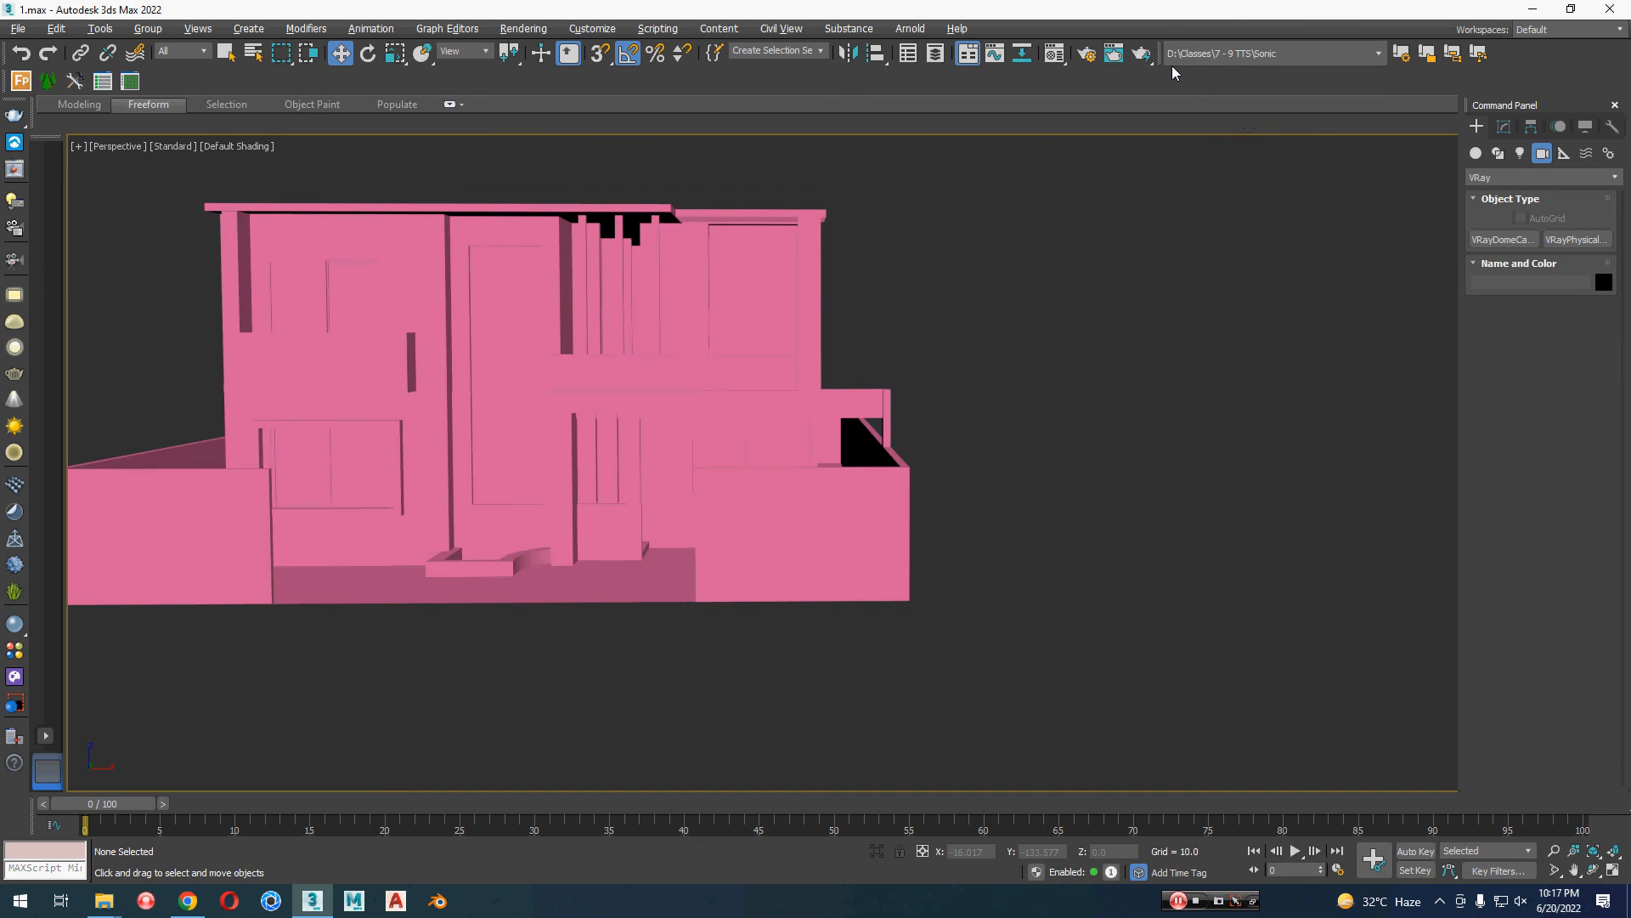
pyautogui.moveTo(1164, 56); pyautogui.dragTo(1168, 80)
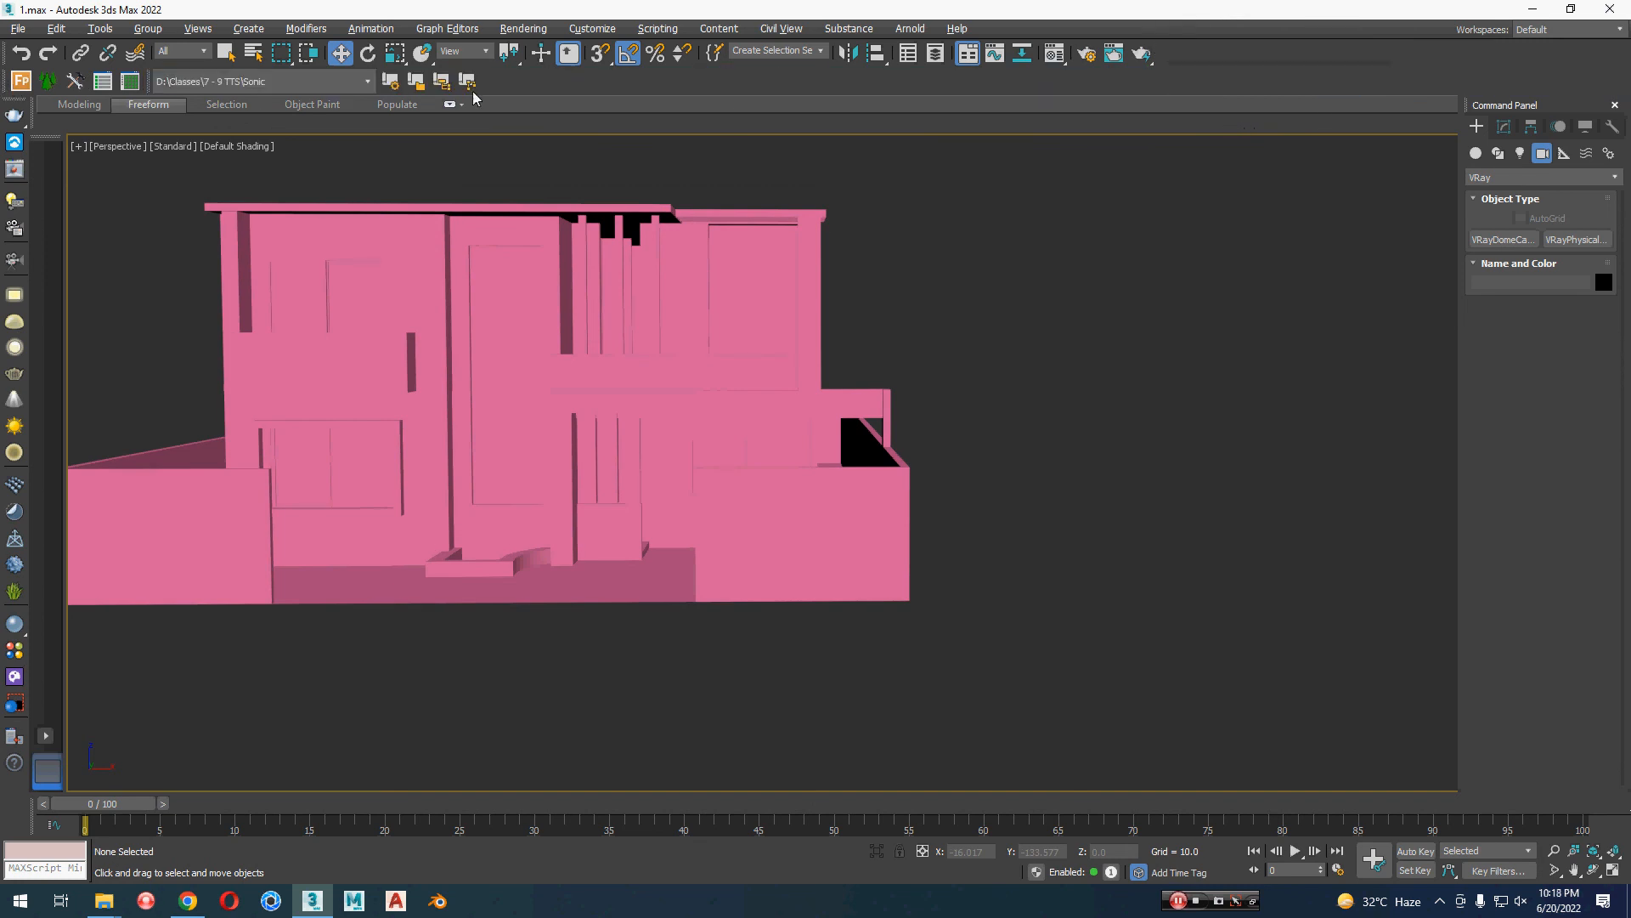
pyautogui.moveTo(497, 89); pyautogui.dragTo(5, 85)
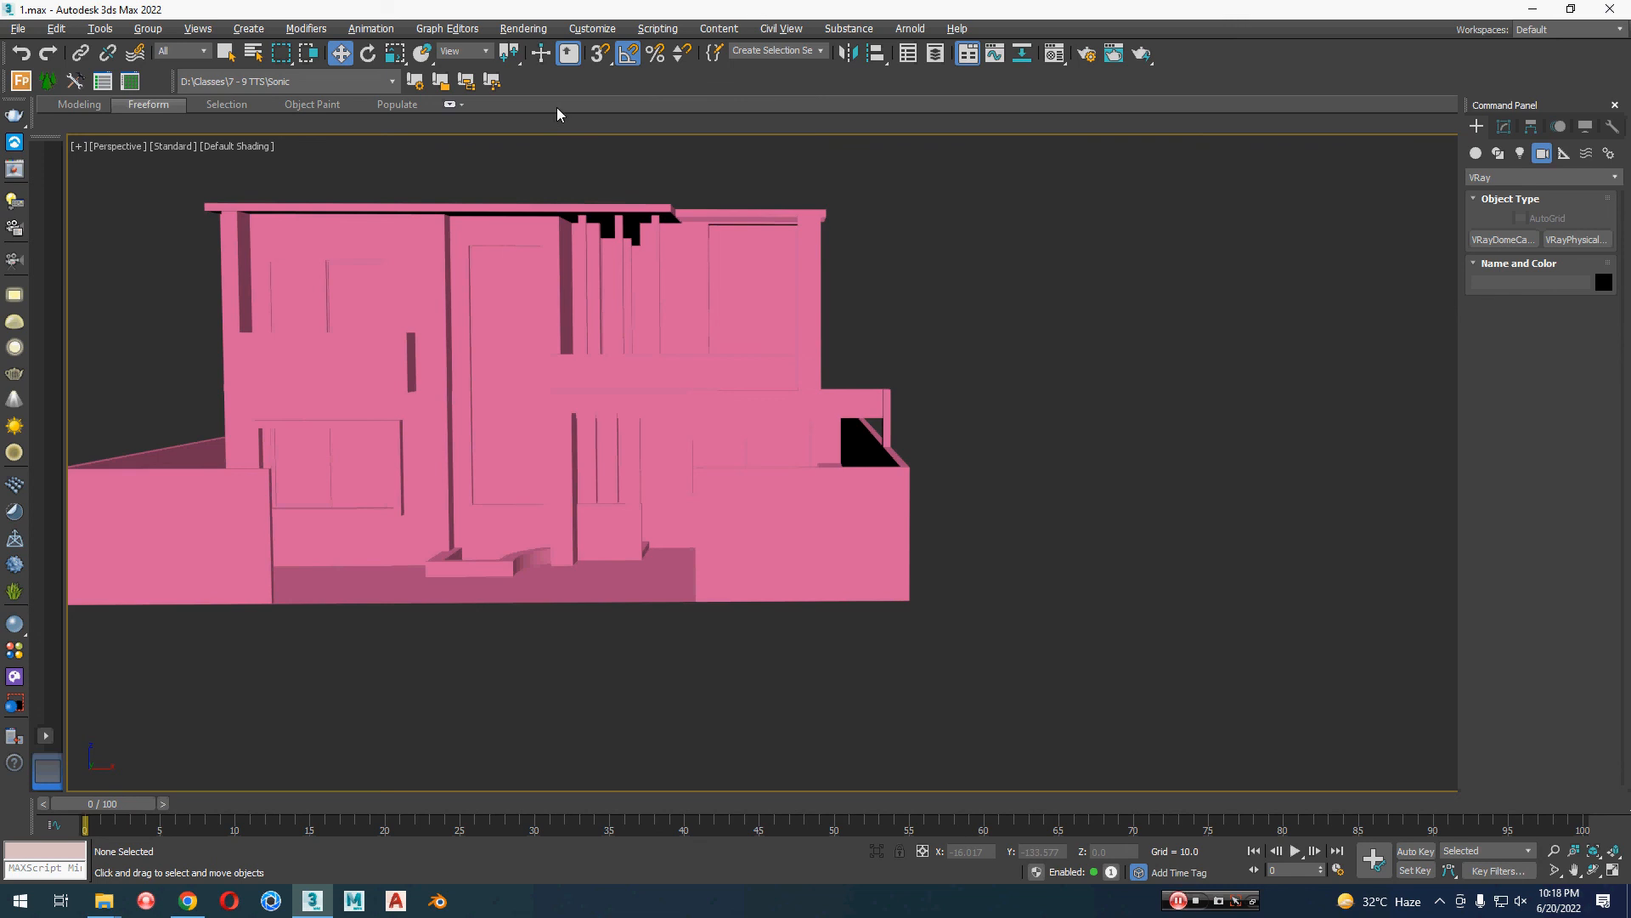
pyautogui.moveTo(3, 81); pyautogui.dragTo(386, 90)
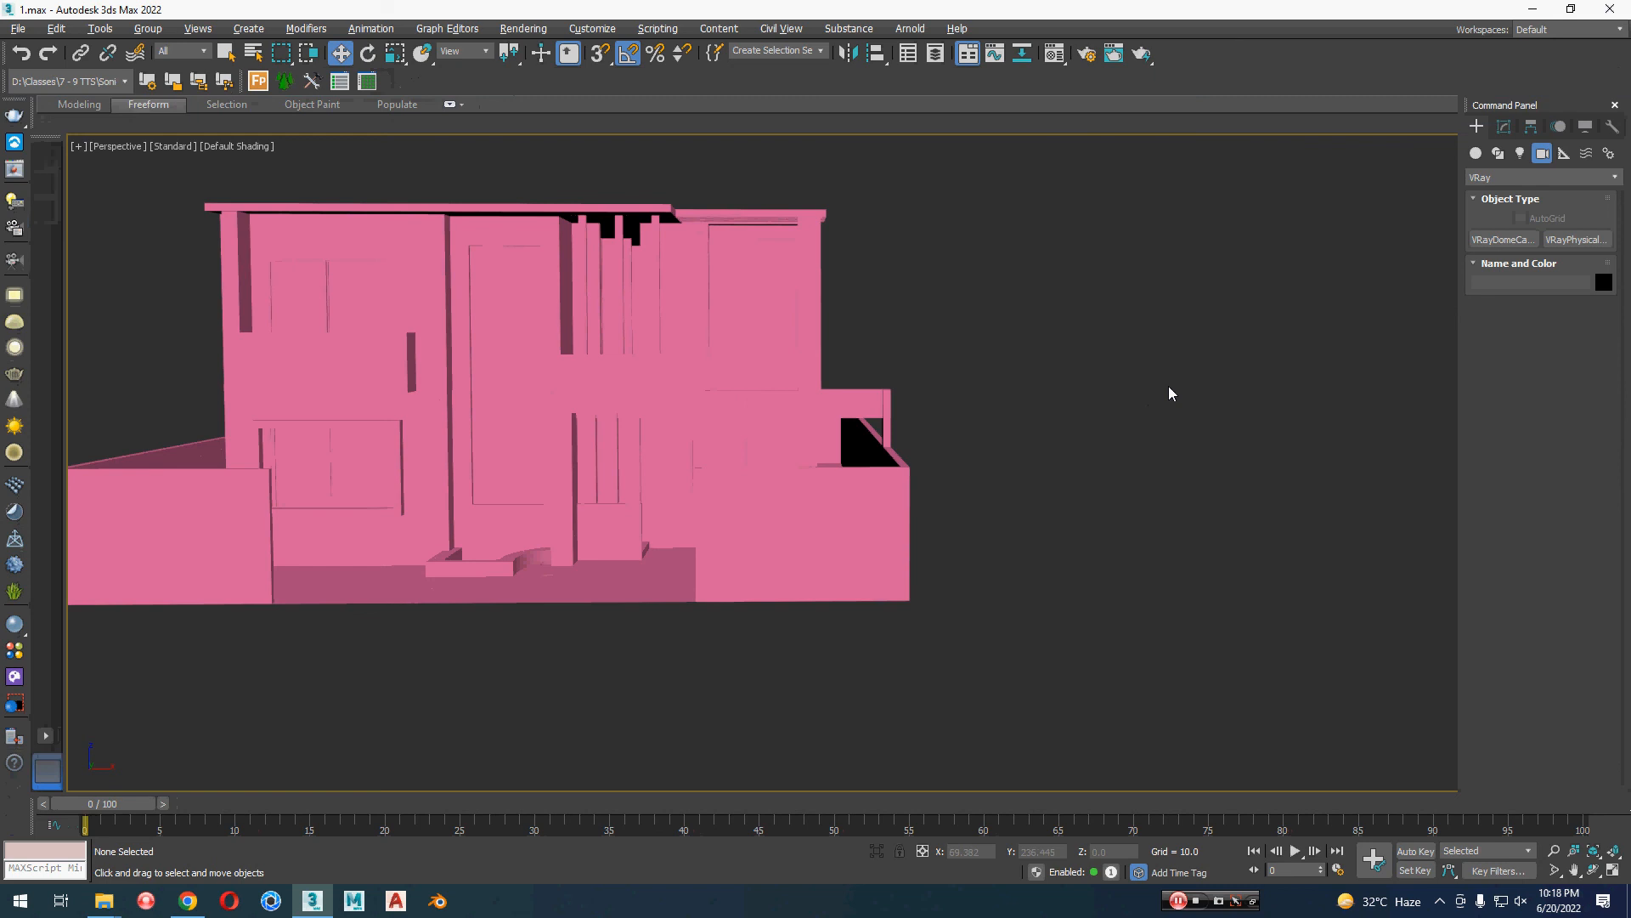
pyautogui.press('z')
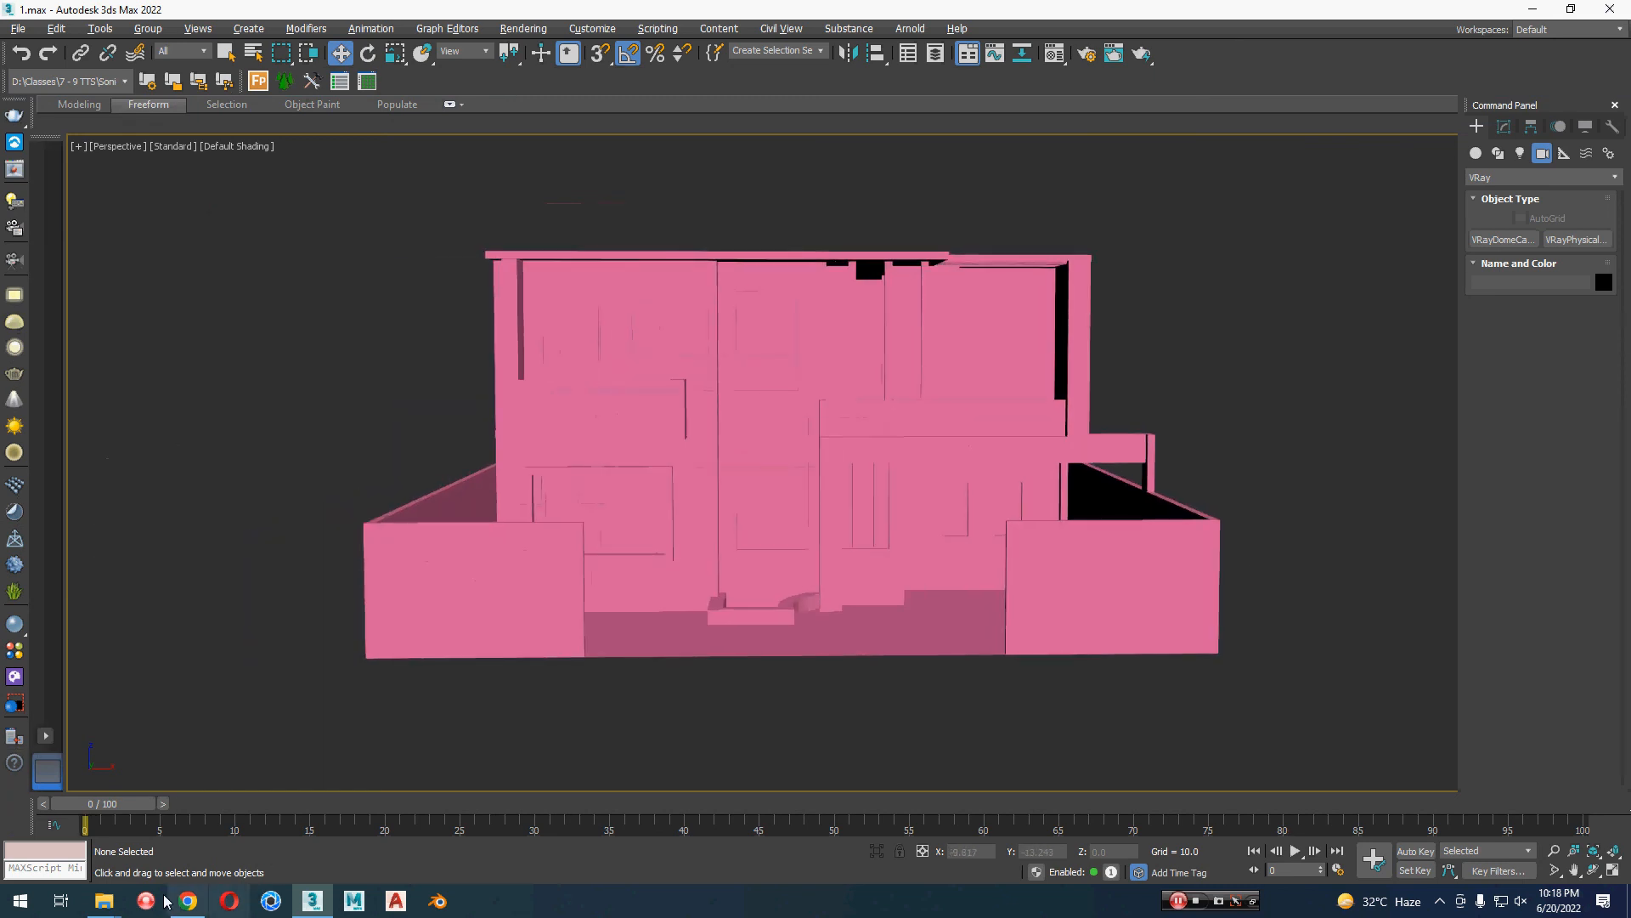
# Step: Switch to File Explorer, open the Gumroad - Material Texture Loader 1.50 for 3ds Max folder on Backup (H:) and enlarge its file icons
pyautogui.moveTo(119, 905)
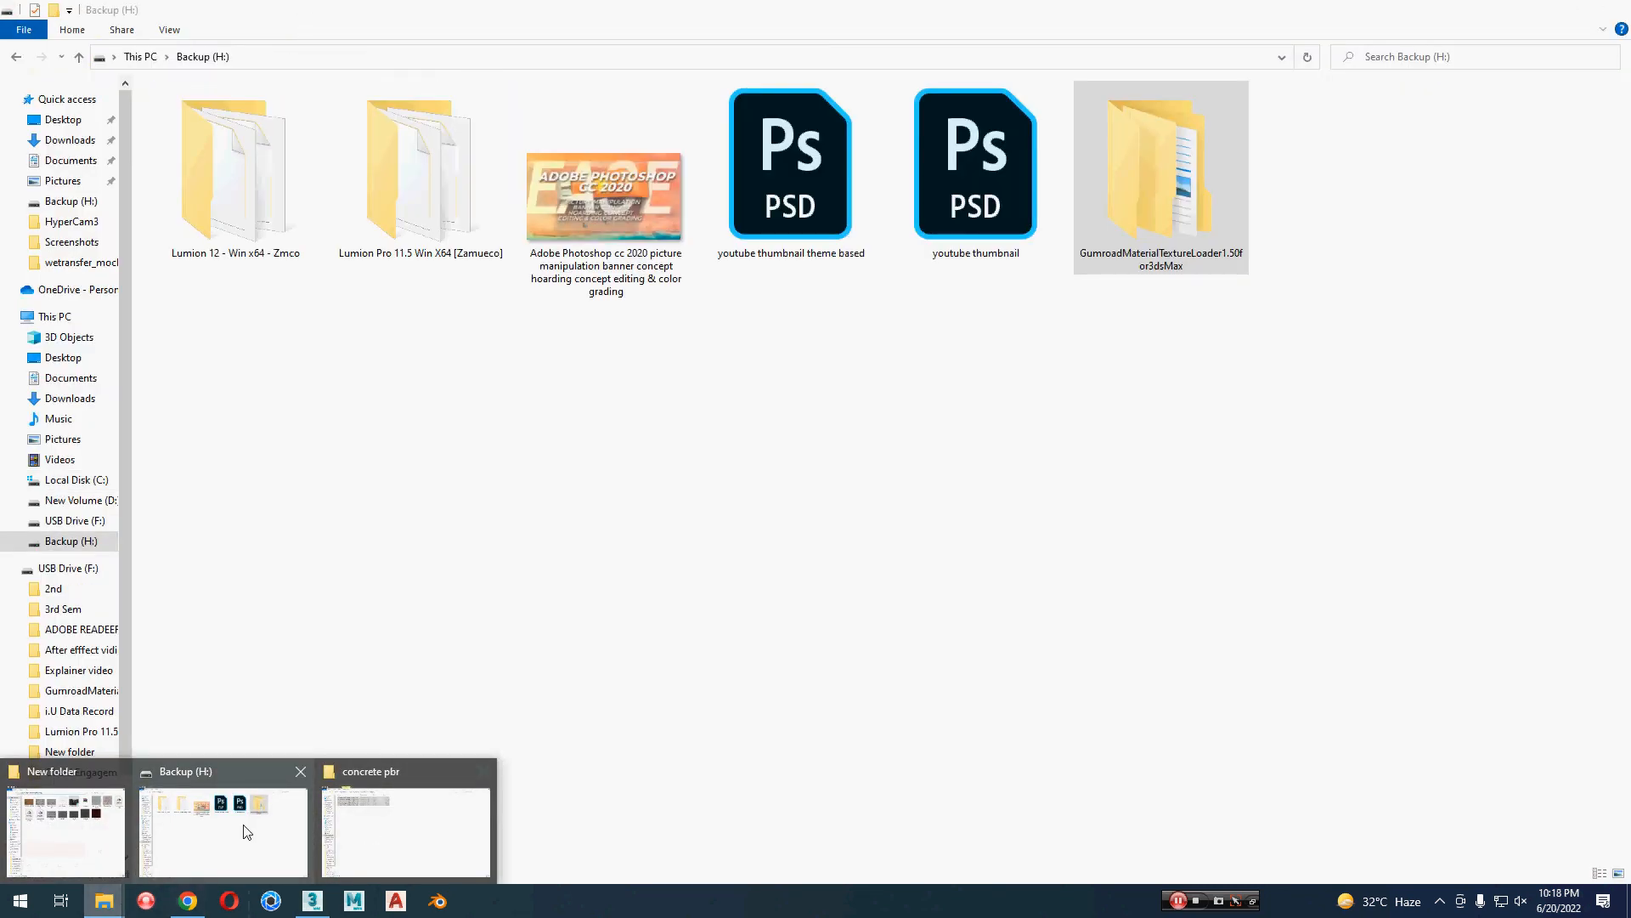
pyautogui.click(247, 831)
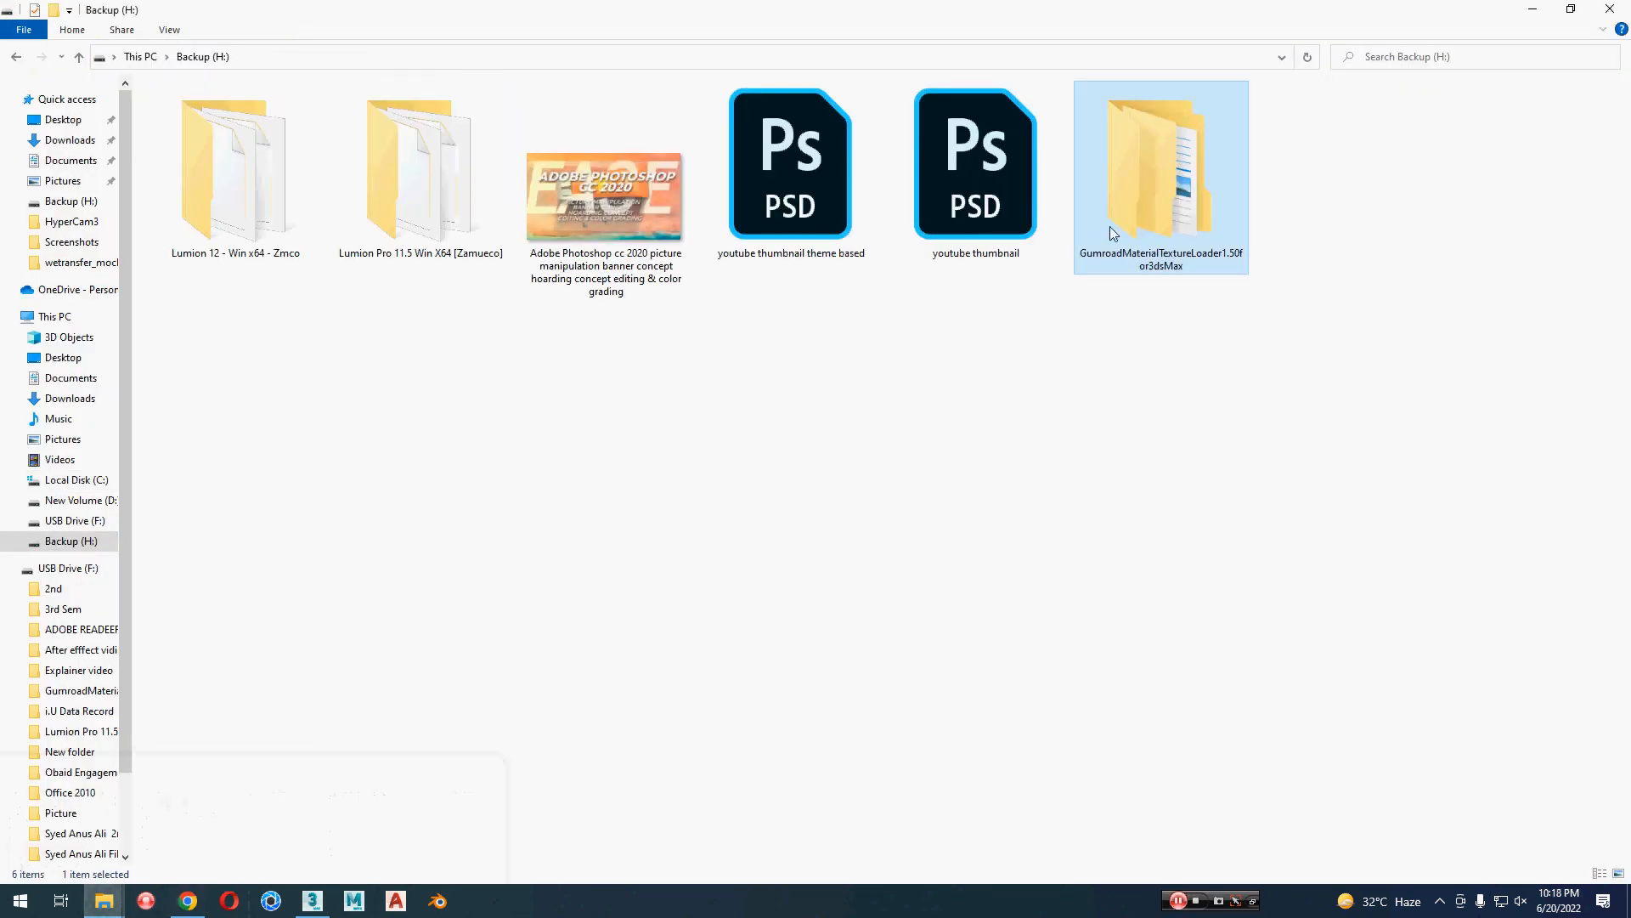
pyautogui.doubleClick(1143, 126)
pyautogui.doubleClick(301, 113)
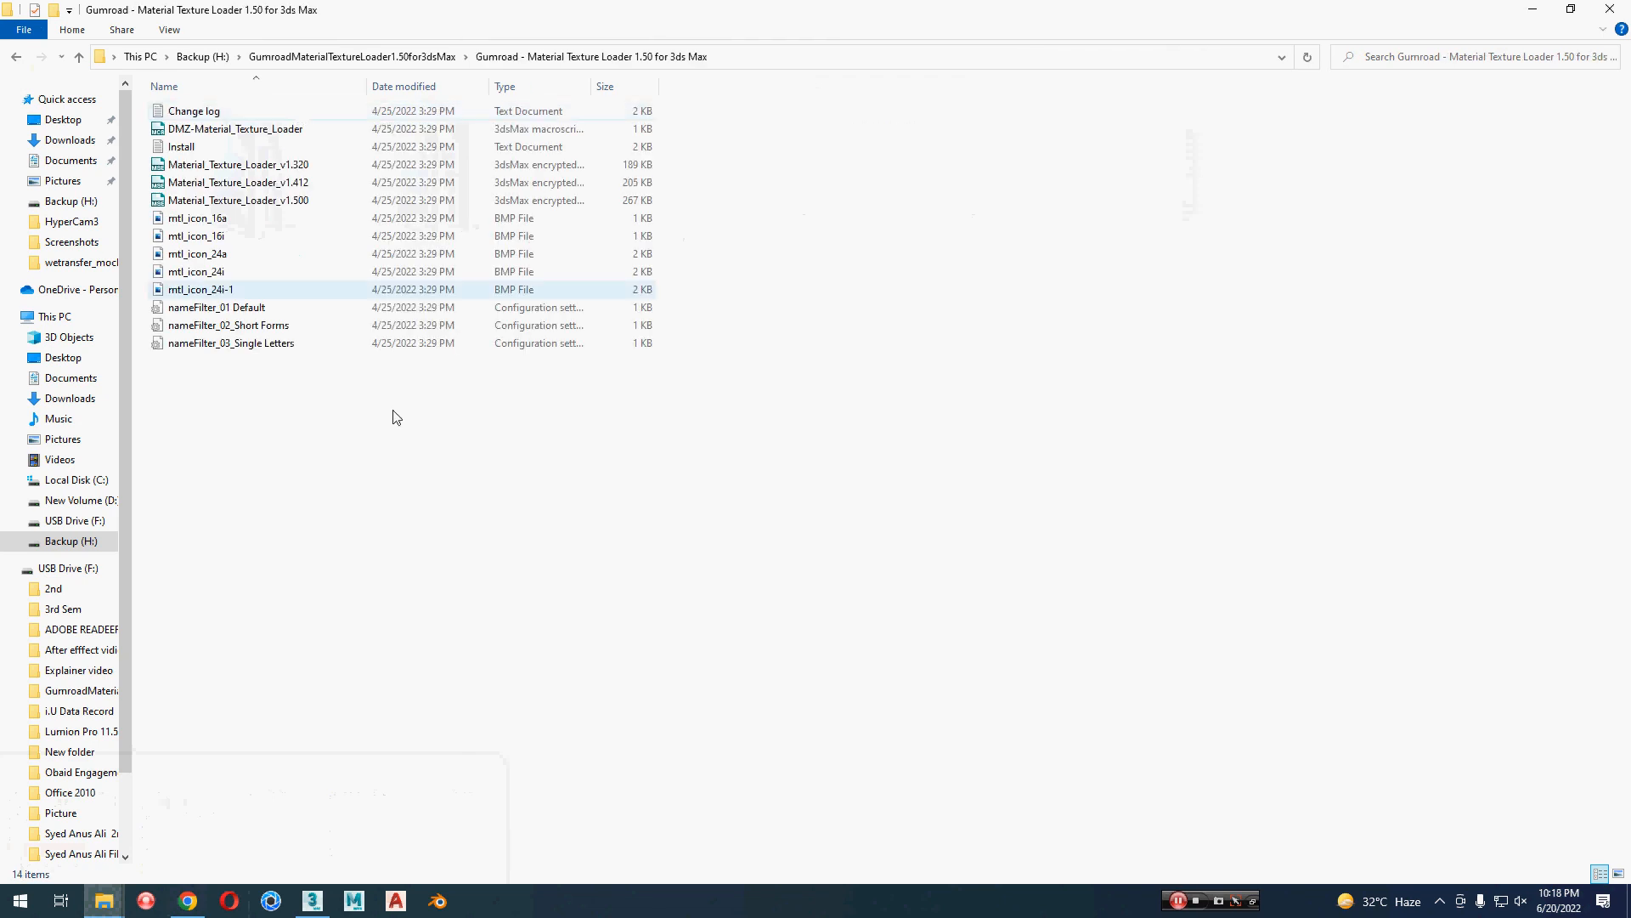
pyautogui.keyDown('ctrl'); pyautogui.scroll(3, 448, 565); pyautogui.keyUp('ctrl')
pyautogui.keyDown('ctrl'); pyautogui.scroll(1, 455, 571); pyautogui.keyUp('ctrl')
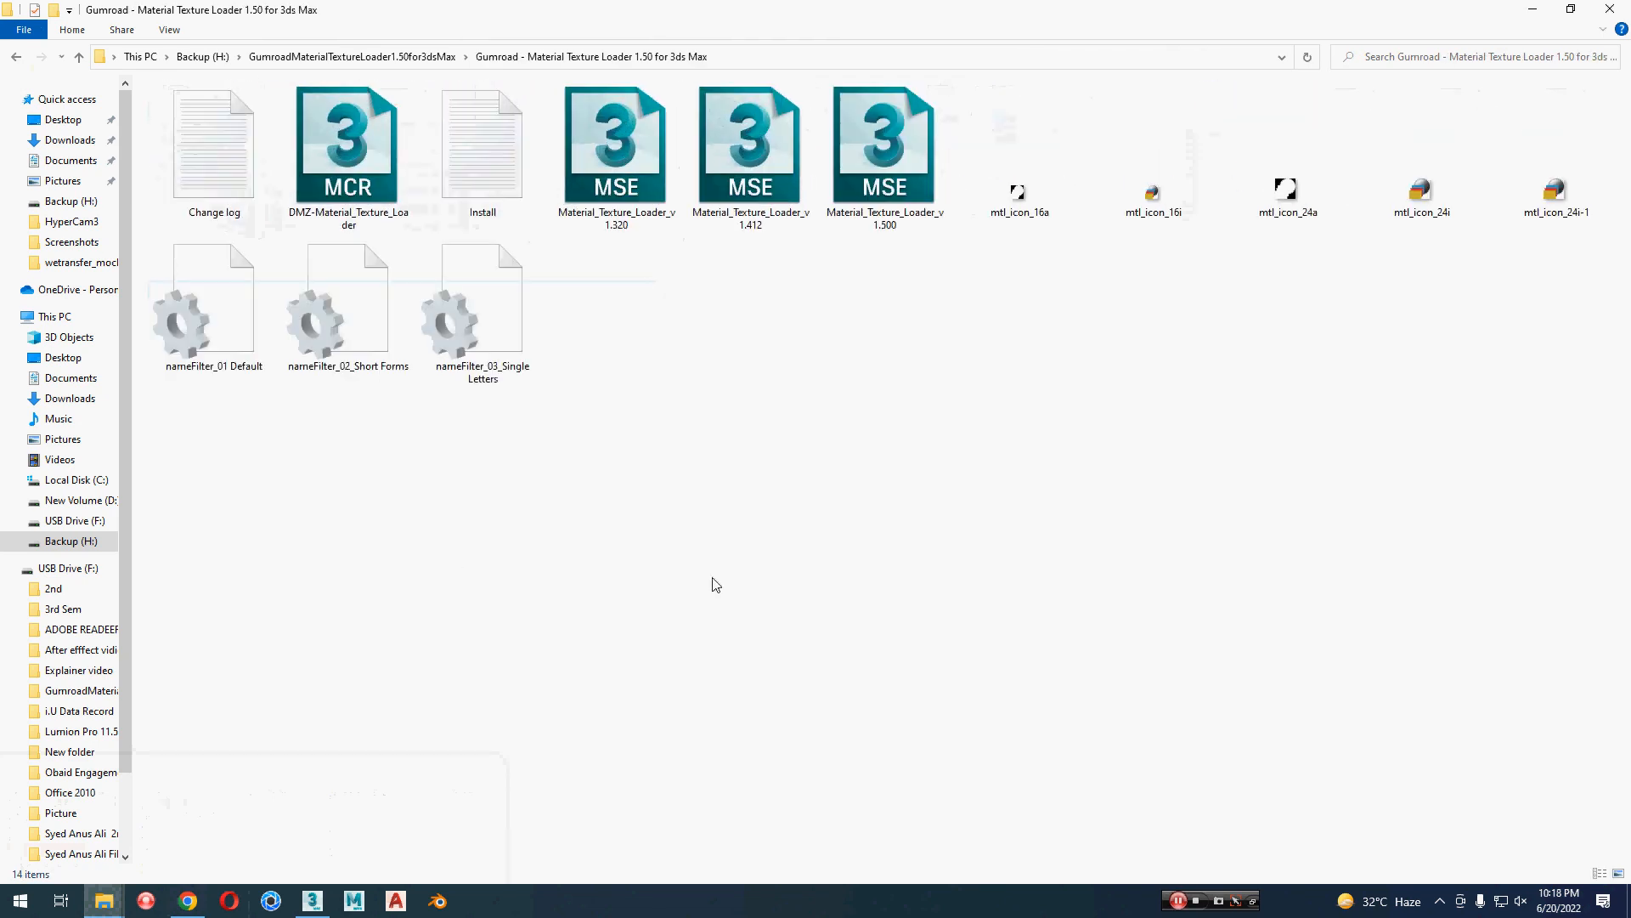
# Step: Read the Install text file for the Material Texture Loader script's installation instructions and close it
pyautogui.click(943, 212)
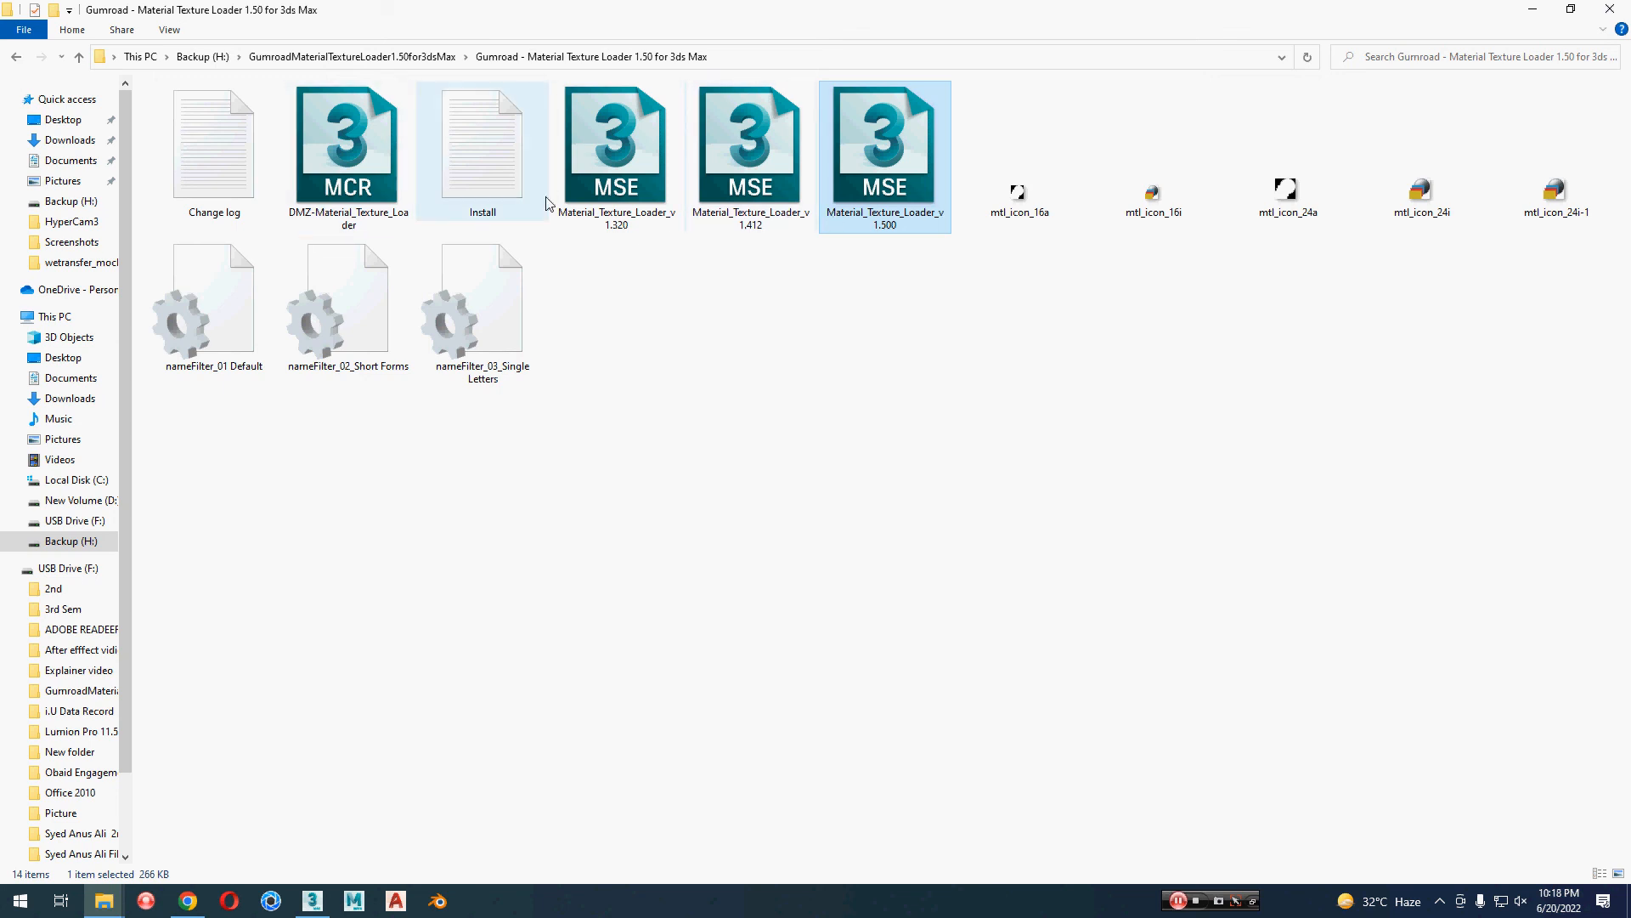
pyautogui.click(466, 204)
pyautogui.doubleClick(467, 204)
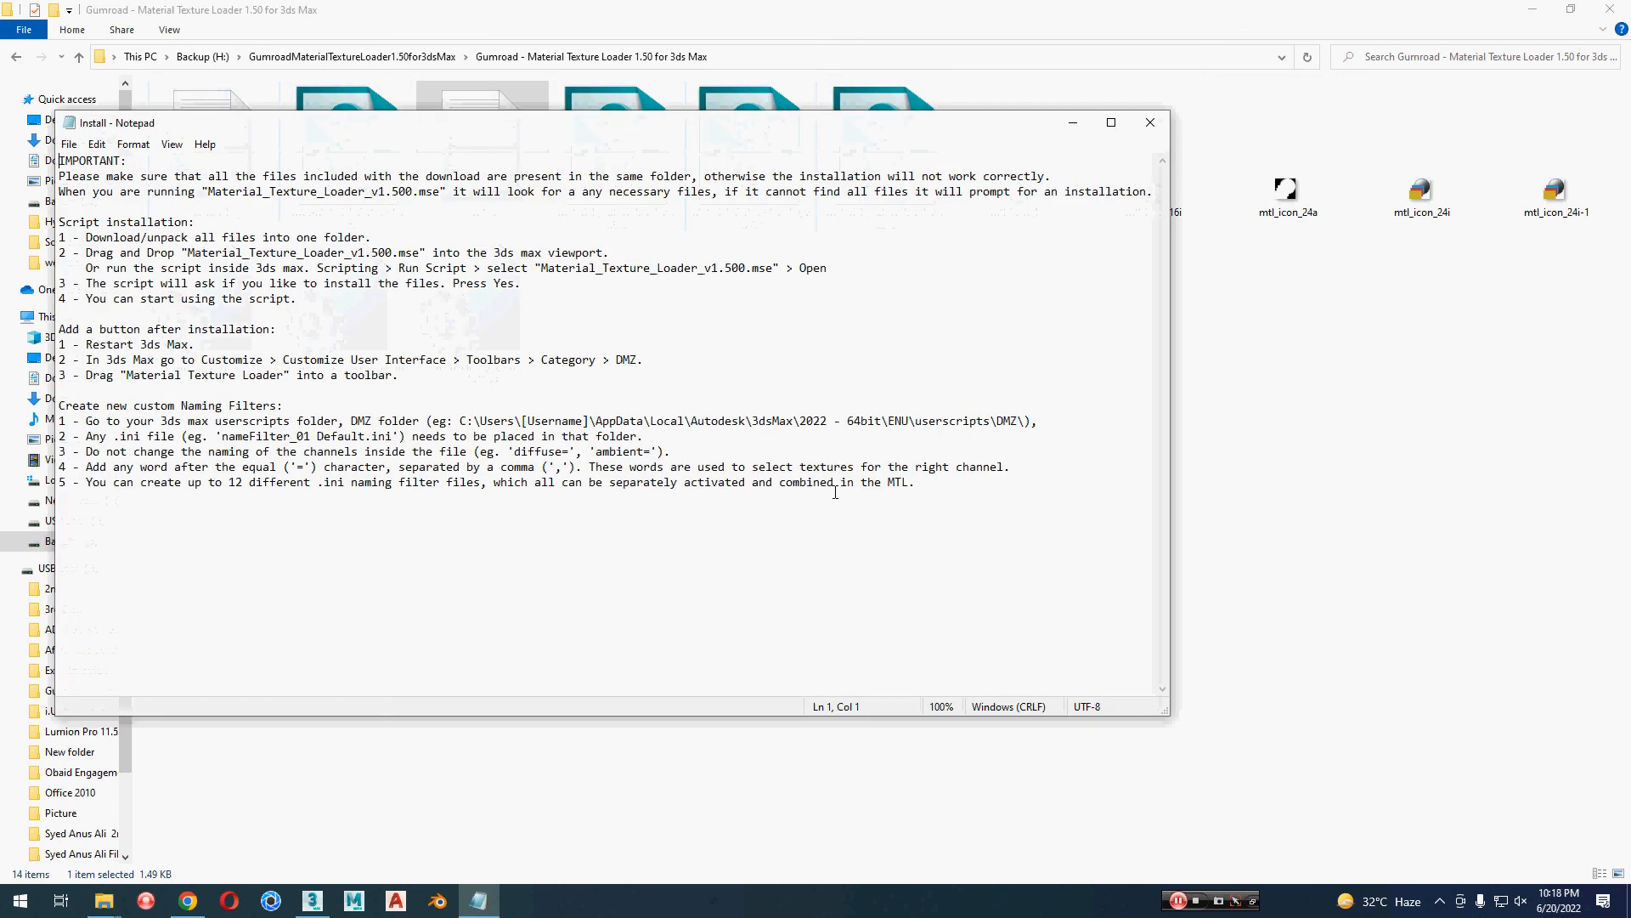
pyautogui.click(1150, 122)
# Step: Run Material_Texture_Loader_v1.500.mse in the 3ds Max viewport and accept installing its files
pyautogui.click(892, 204)
pyautogui.hotkey('alt', 'Tab')
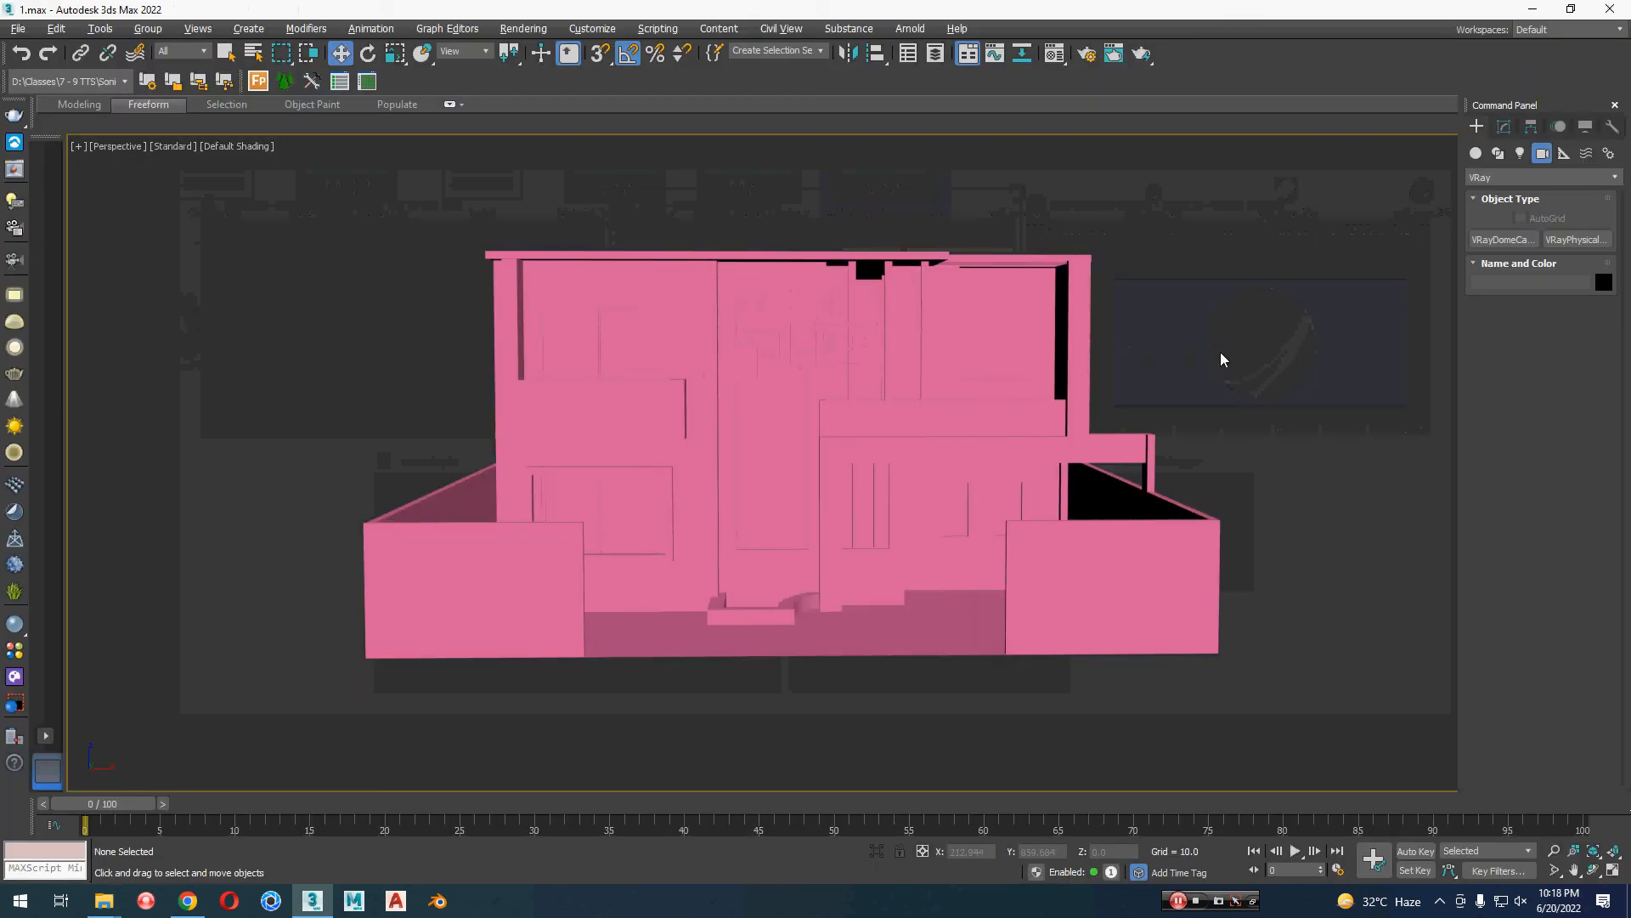
pyautogui.hotkey('alt', 'Tab')
pyautogui.hotkey('alt', 'Tab')
pyautogui.moveTo(881, 173); pyautogui.dragTo(1188, 311)
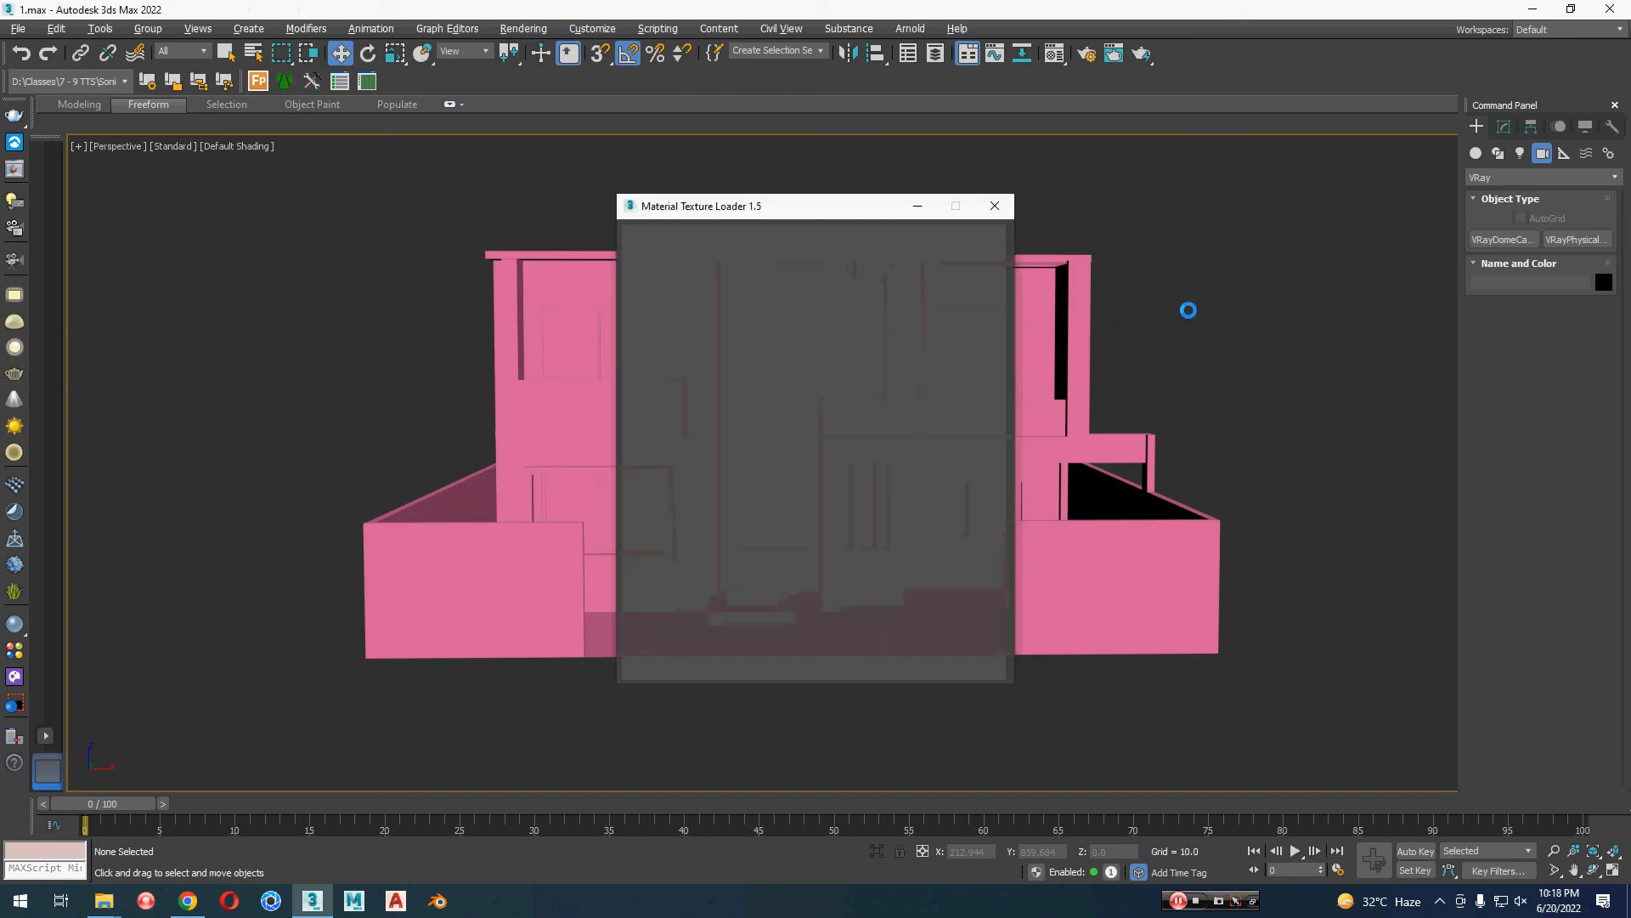
pyautogui.click(841, 469)
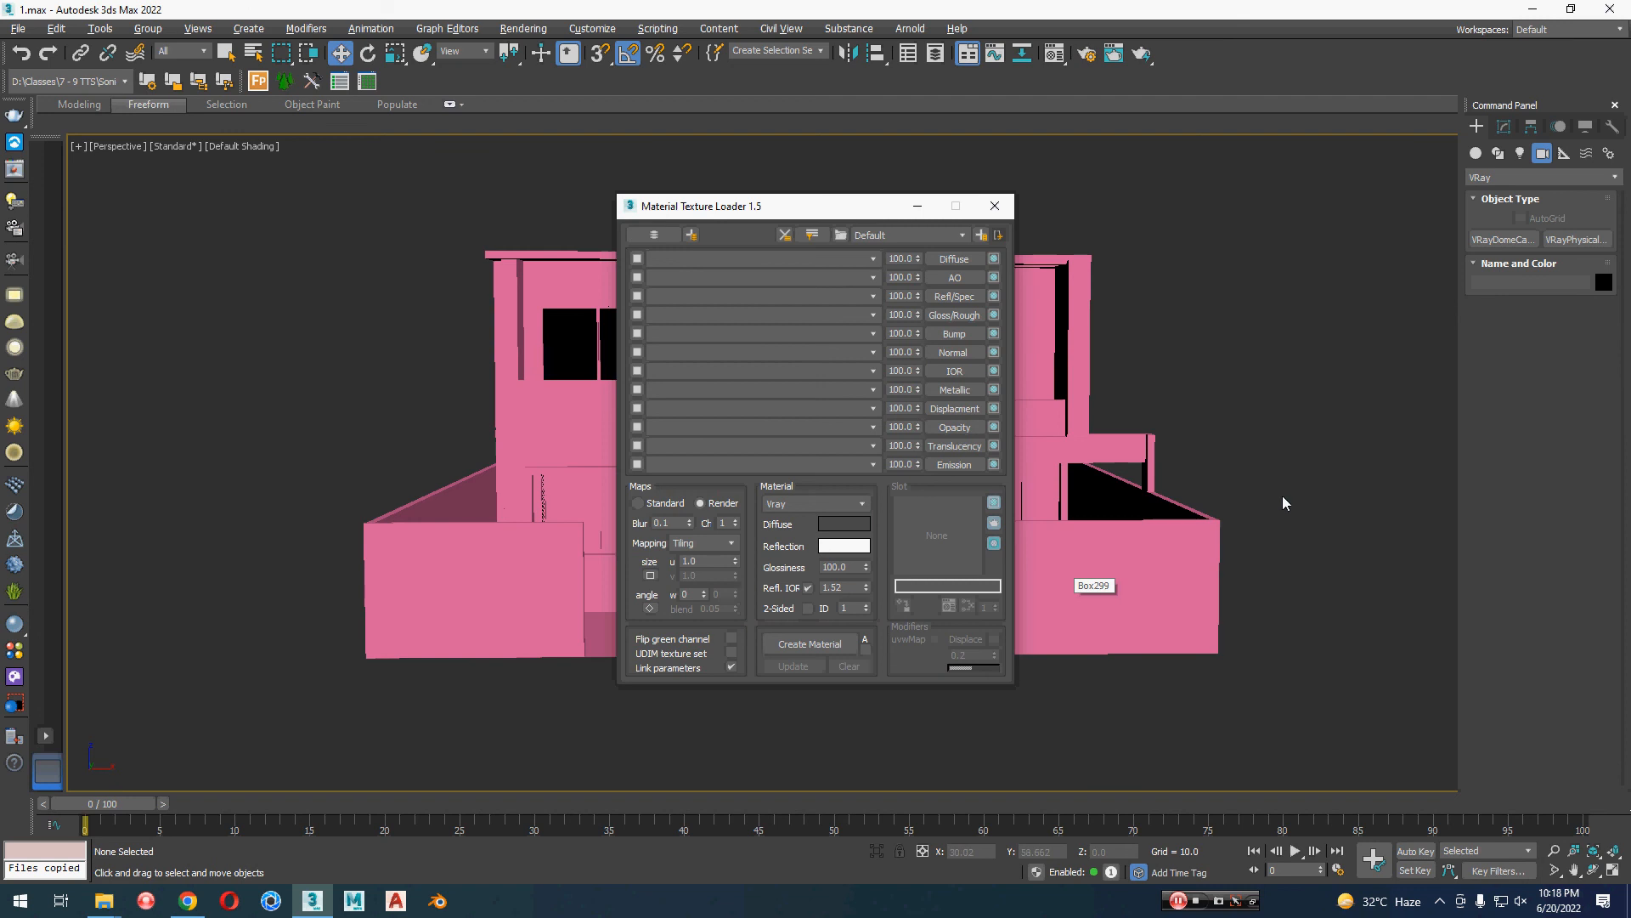
# Step: Place the Material Texture Loader window beside the house and open the Material Editor with the dark grey Material #24 active
pyautogui.moveTo(1286, 486); pyautogui.dragTo(1175, 514, button='middle')
pyautogui.moveTo(768, 218); pyautogui.dragTo(1197, 179)
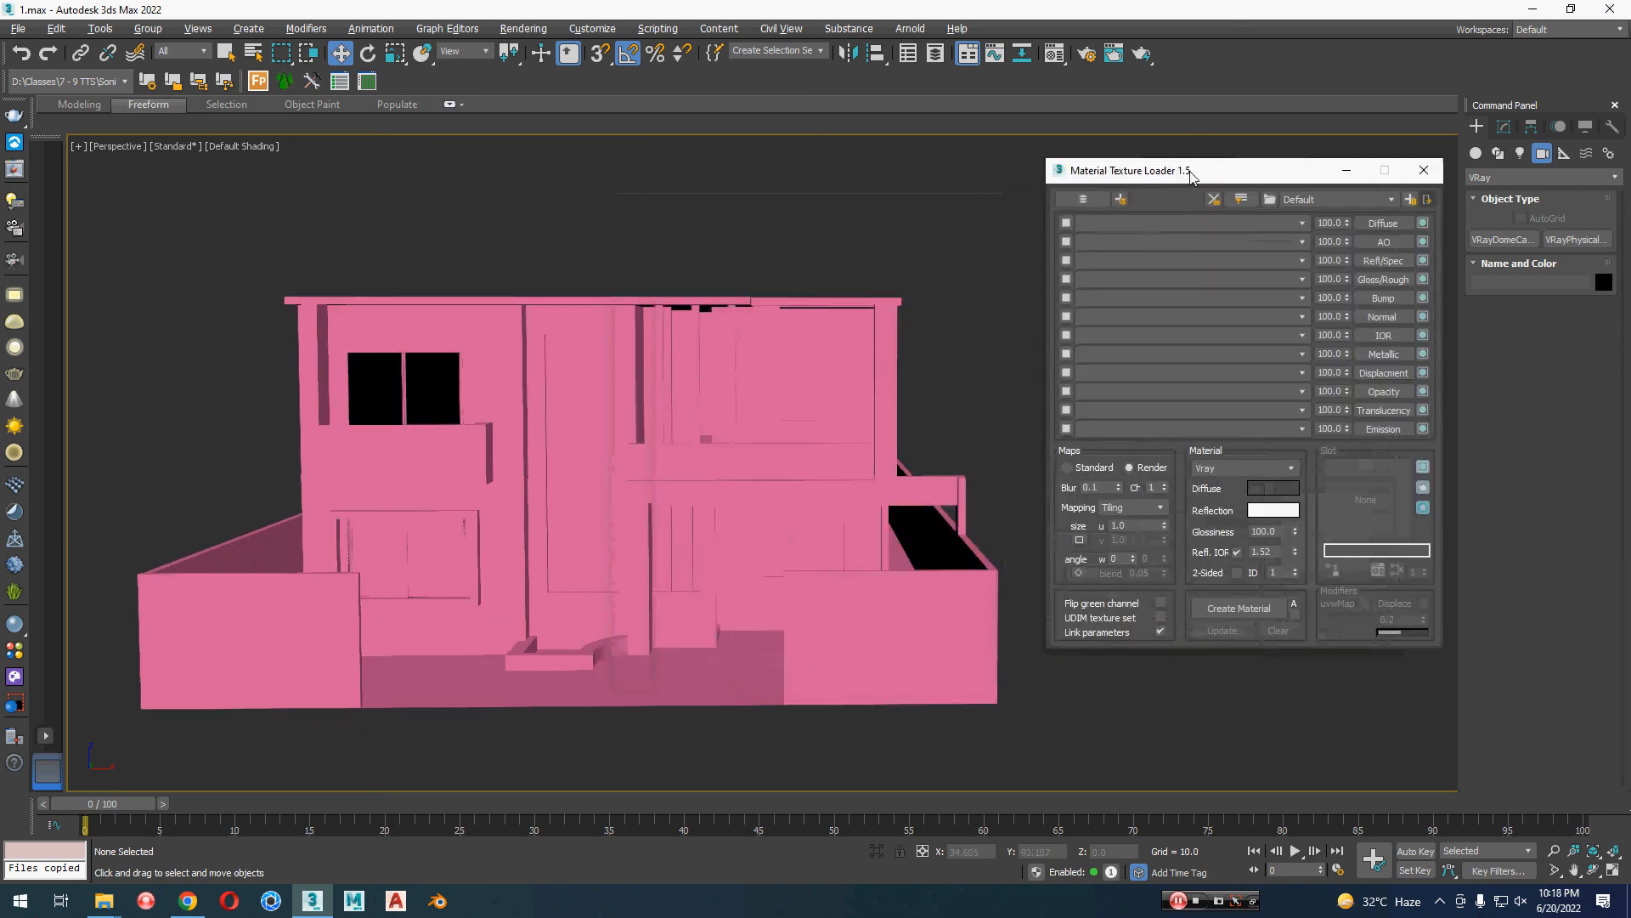
pyautogui.keyDown('alt'); pyautogui.moveTo(595, 510); pyautogui.dragTo(781, 561, button='middle'); pyautogui.keyUp('alt')
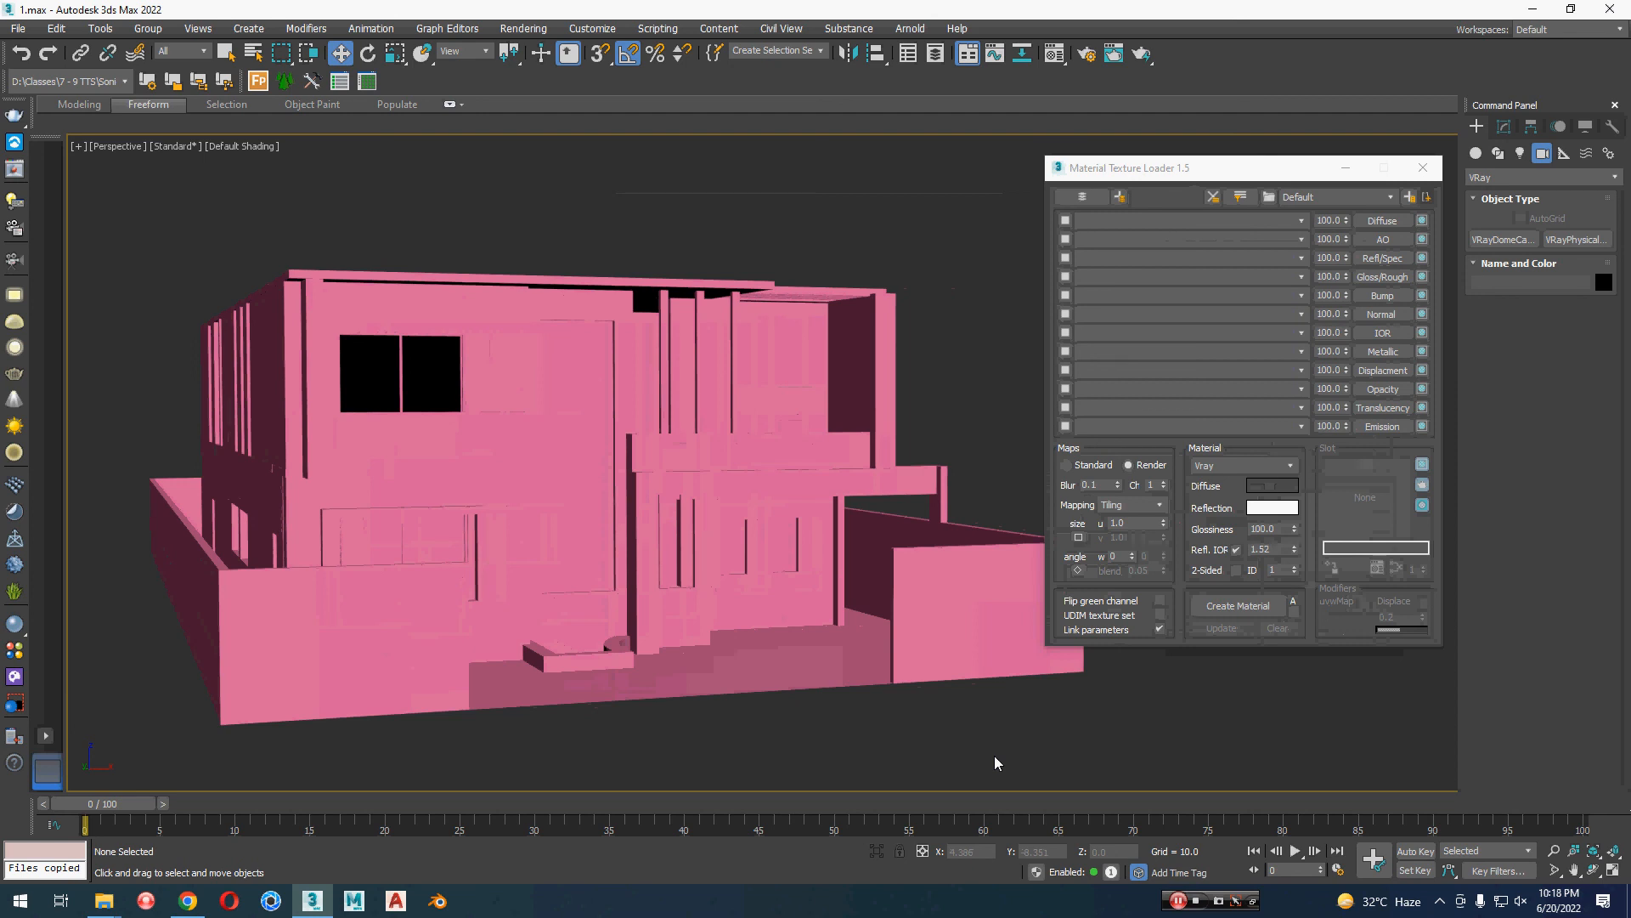
pyautogui.press('m')
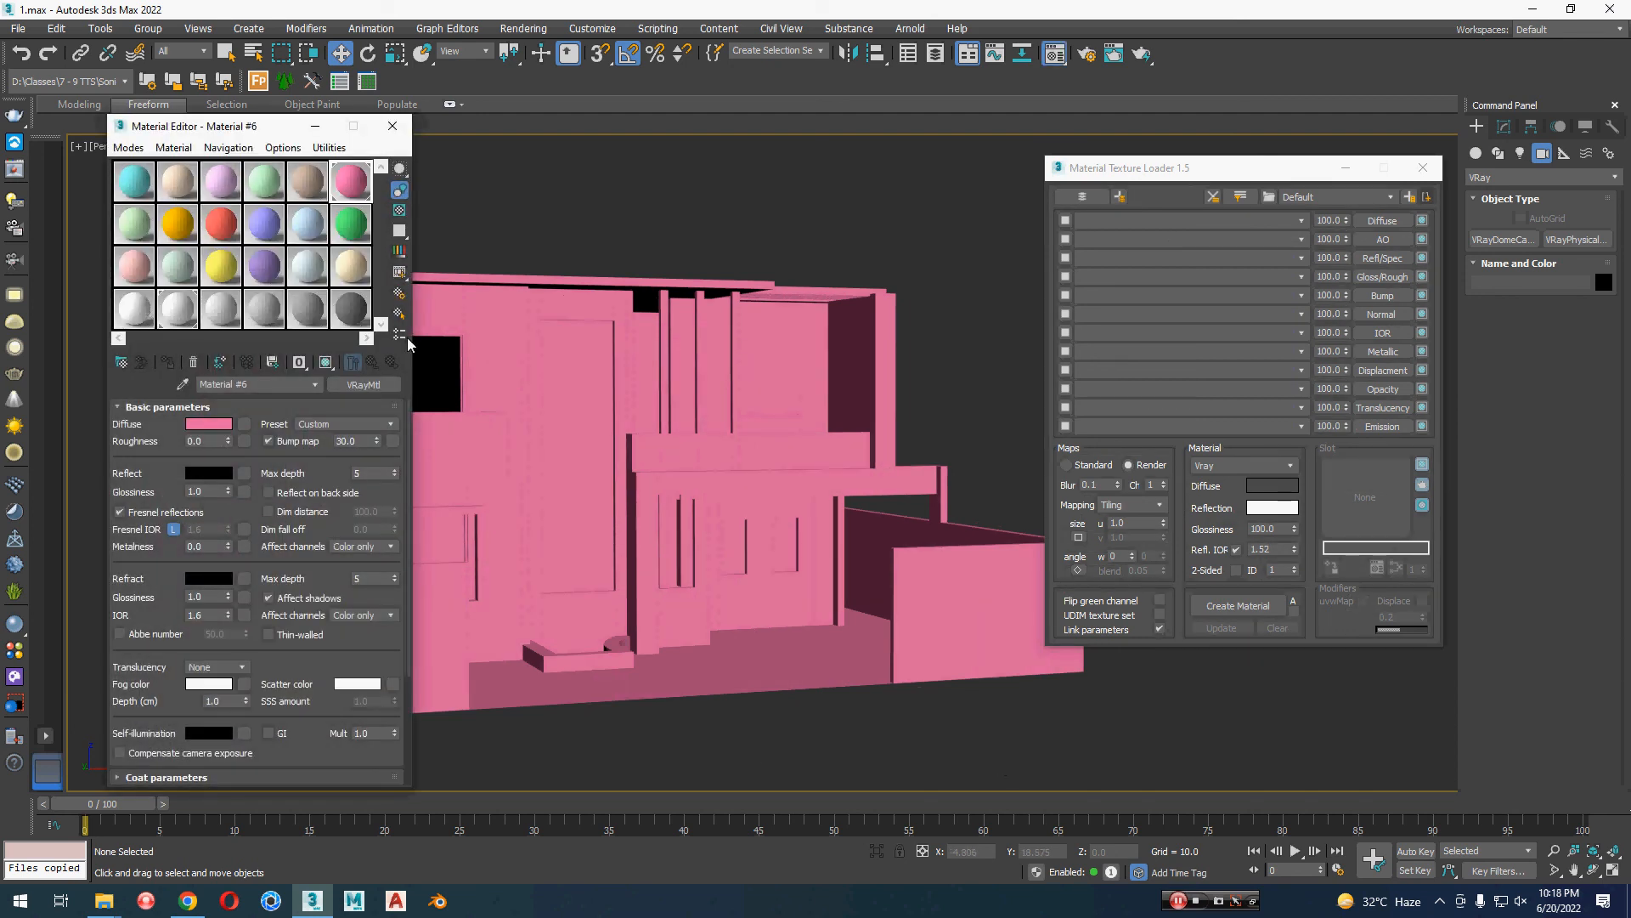
pyautogui.click(350, 308)
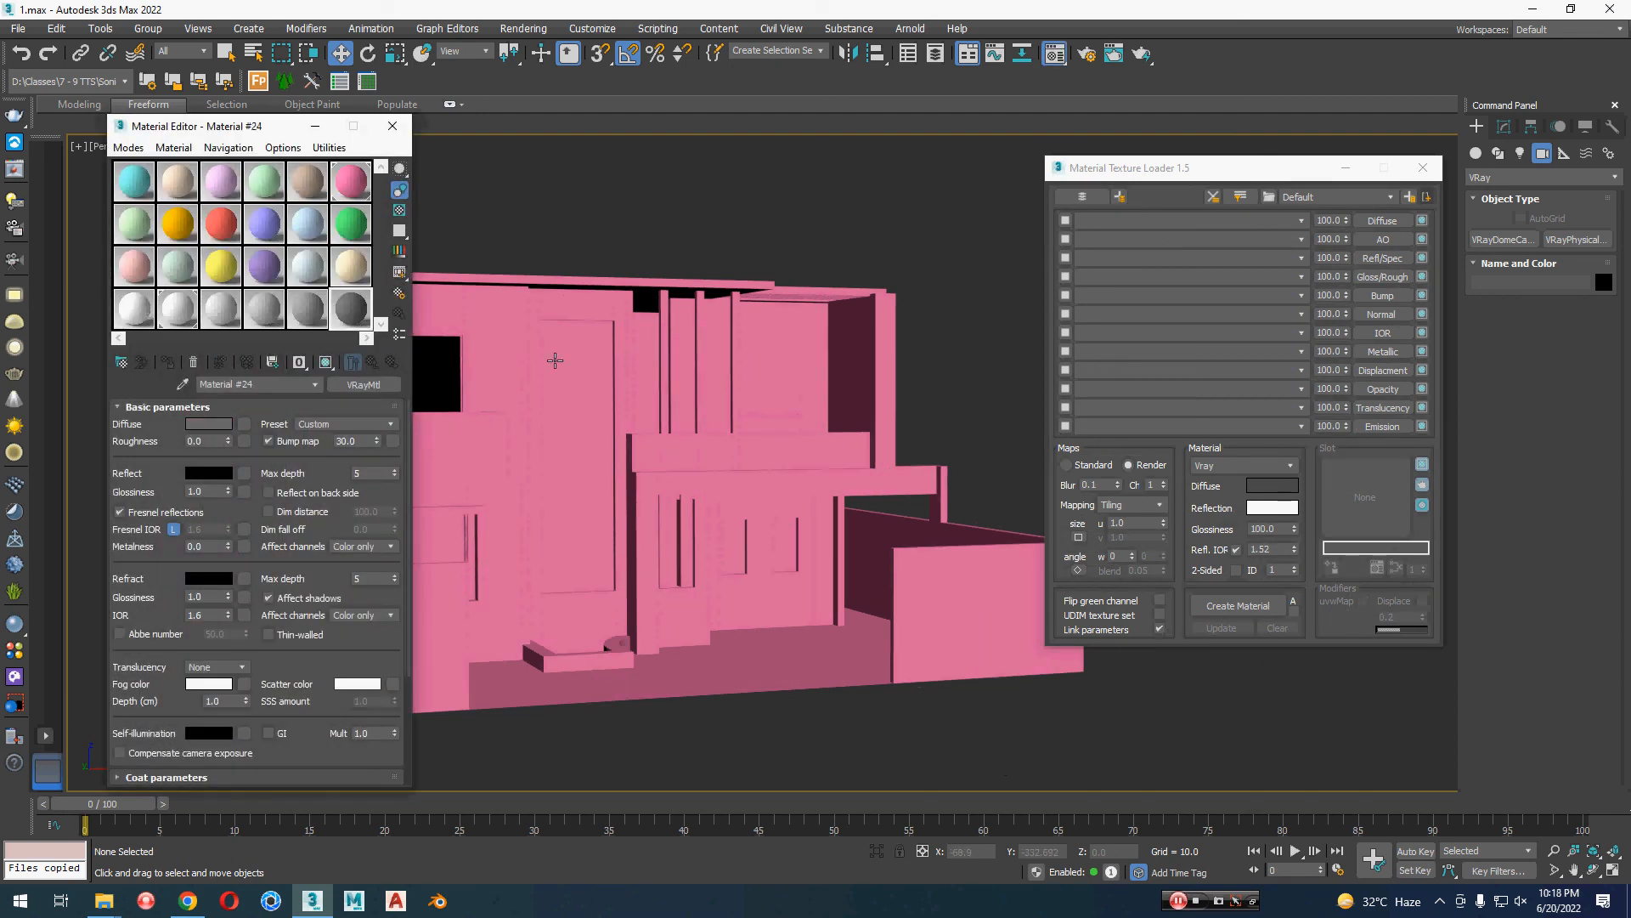
# Step: Load all five TexturesCom_Brick_Medieval4_1K maps from the wall pbr folder in Downloads into the texture loader's channels
pyautogui.click(1115, 198)
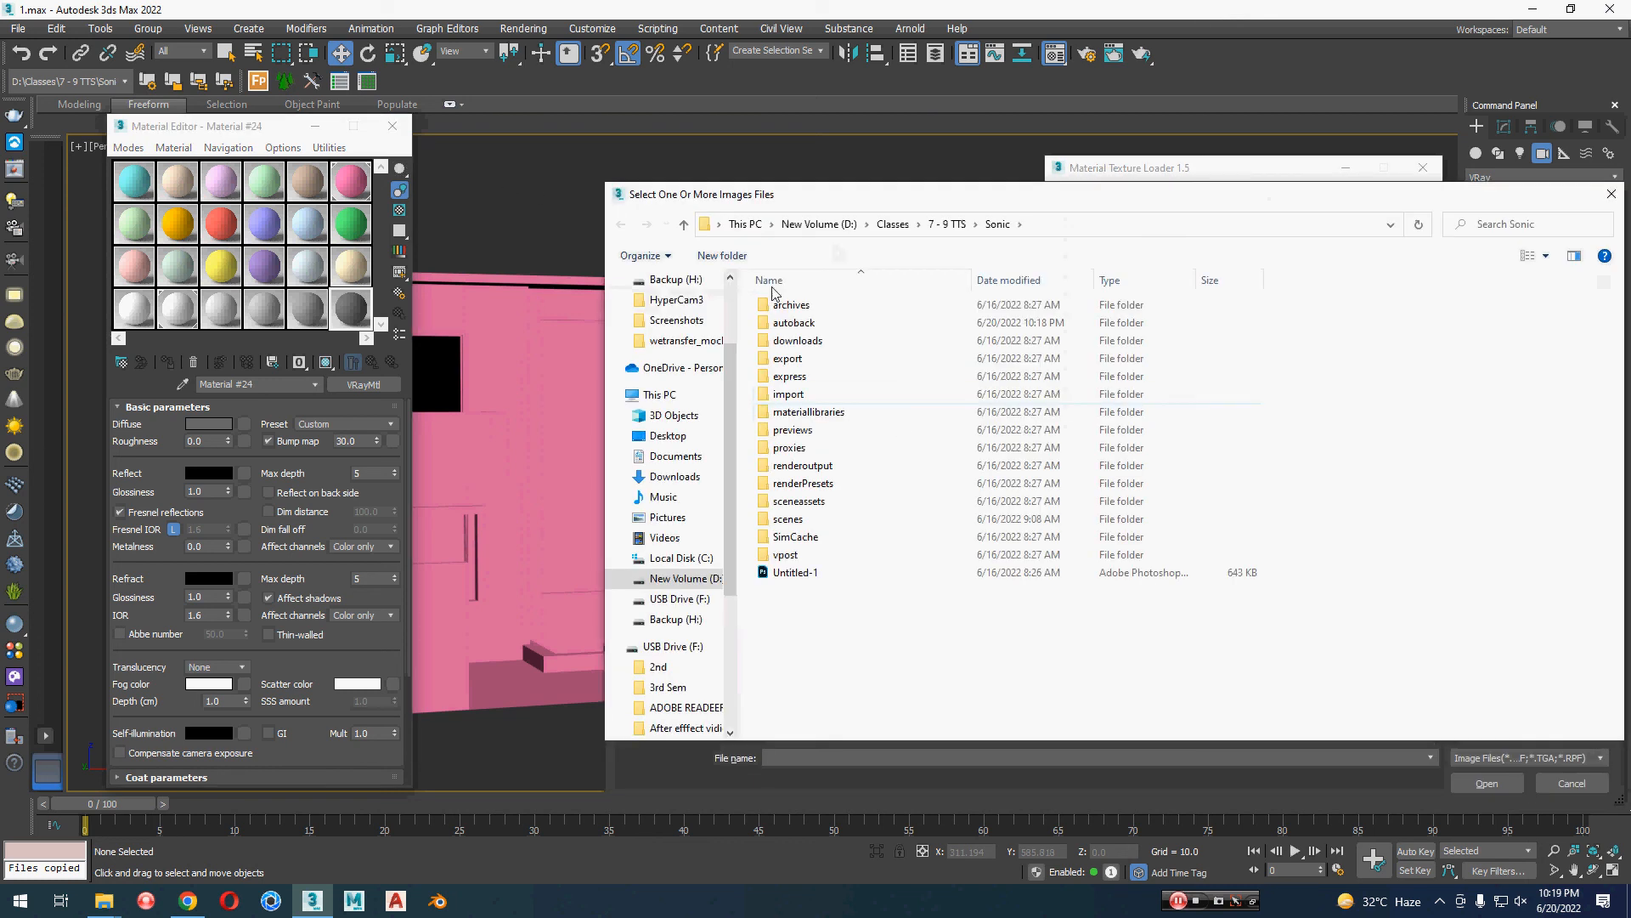
pyautogui.scroll(2, 682, 328)
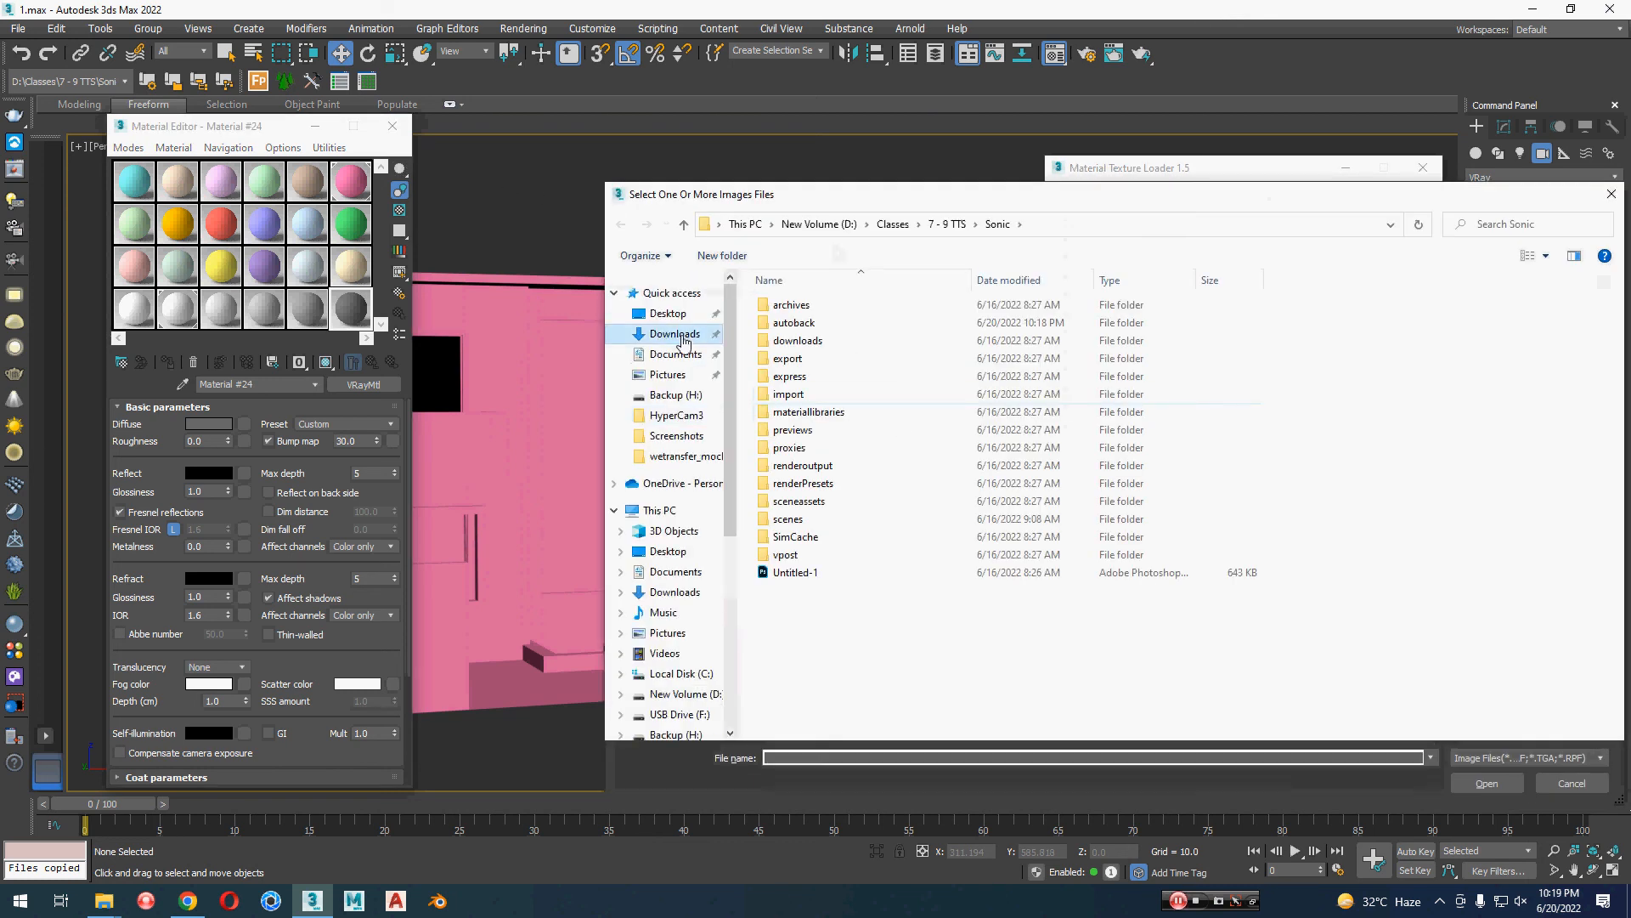
pyautogui.click(674, 333)
pyautogui.click(946, 357)
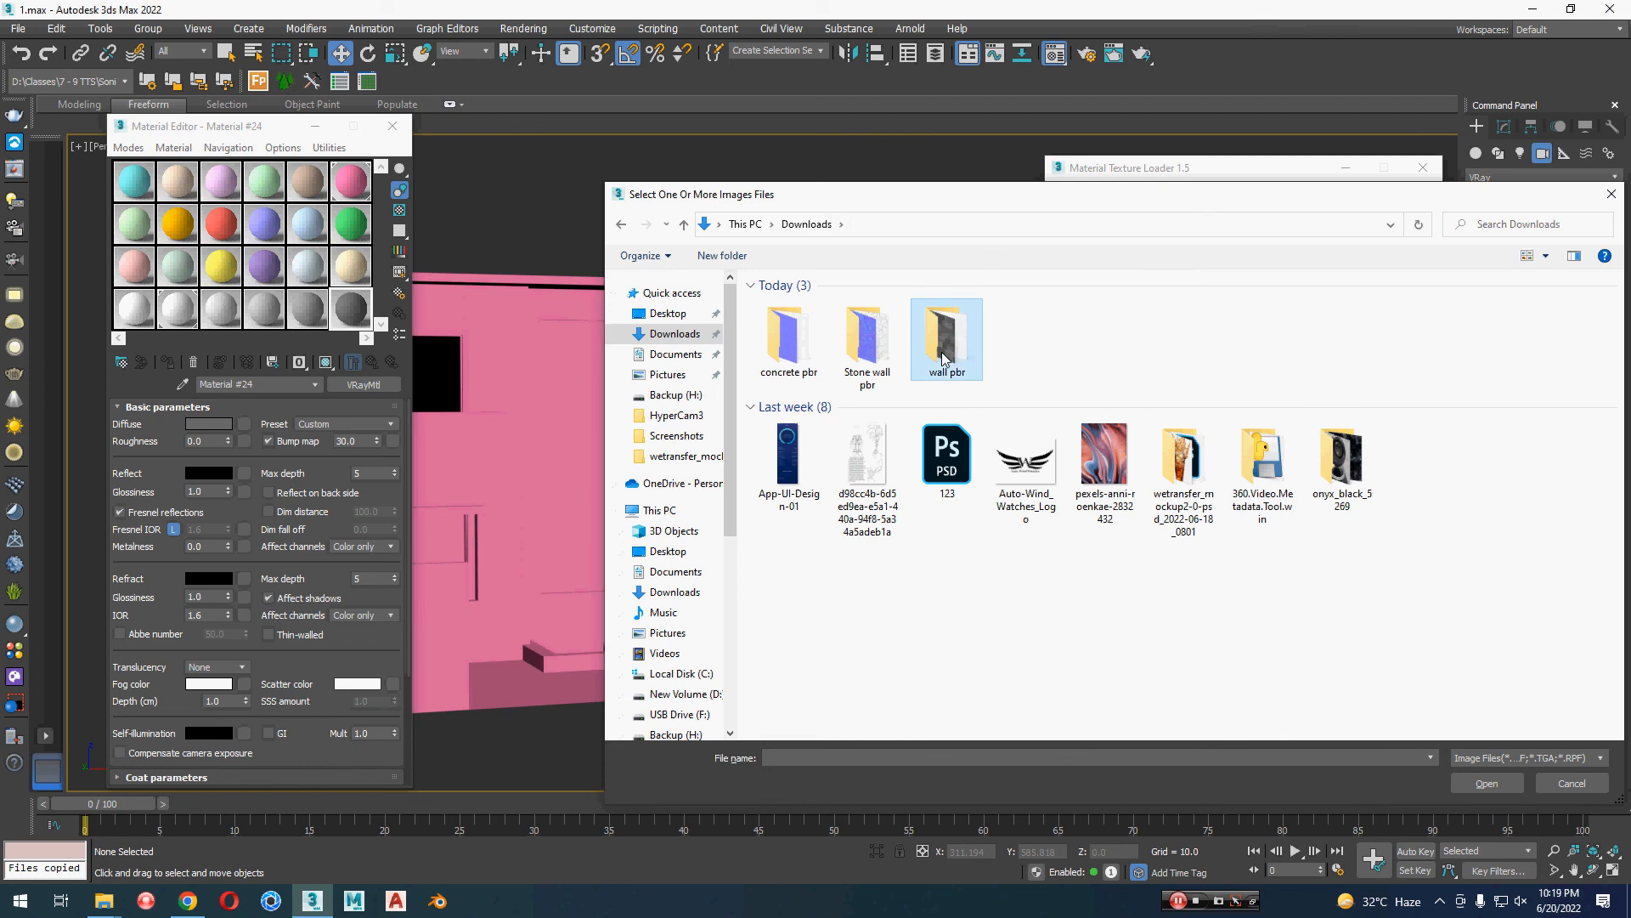
pyautogui.doubleClick(946, 357)
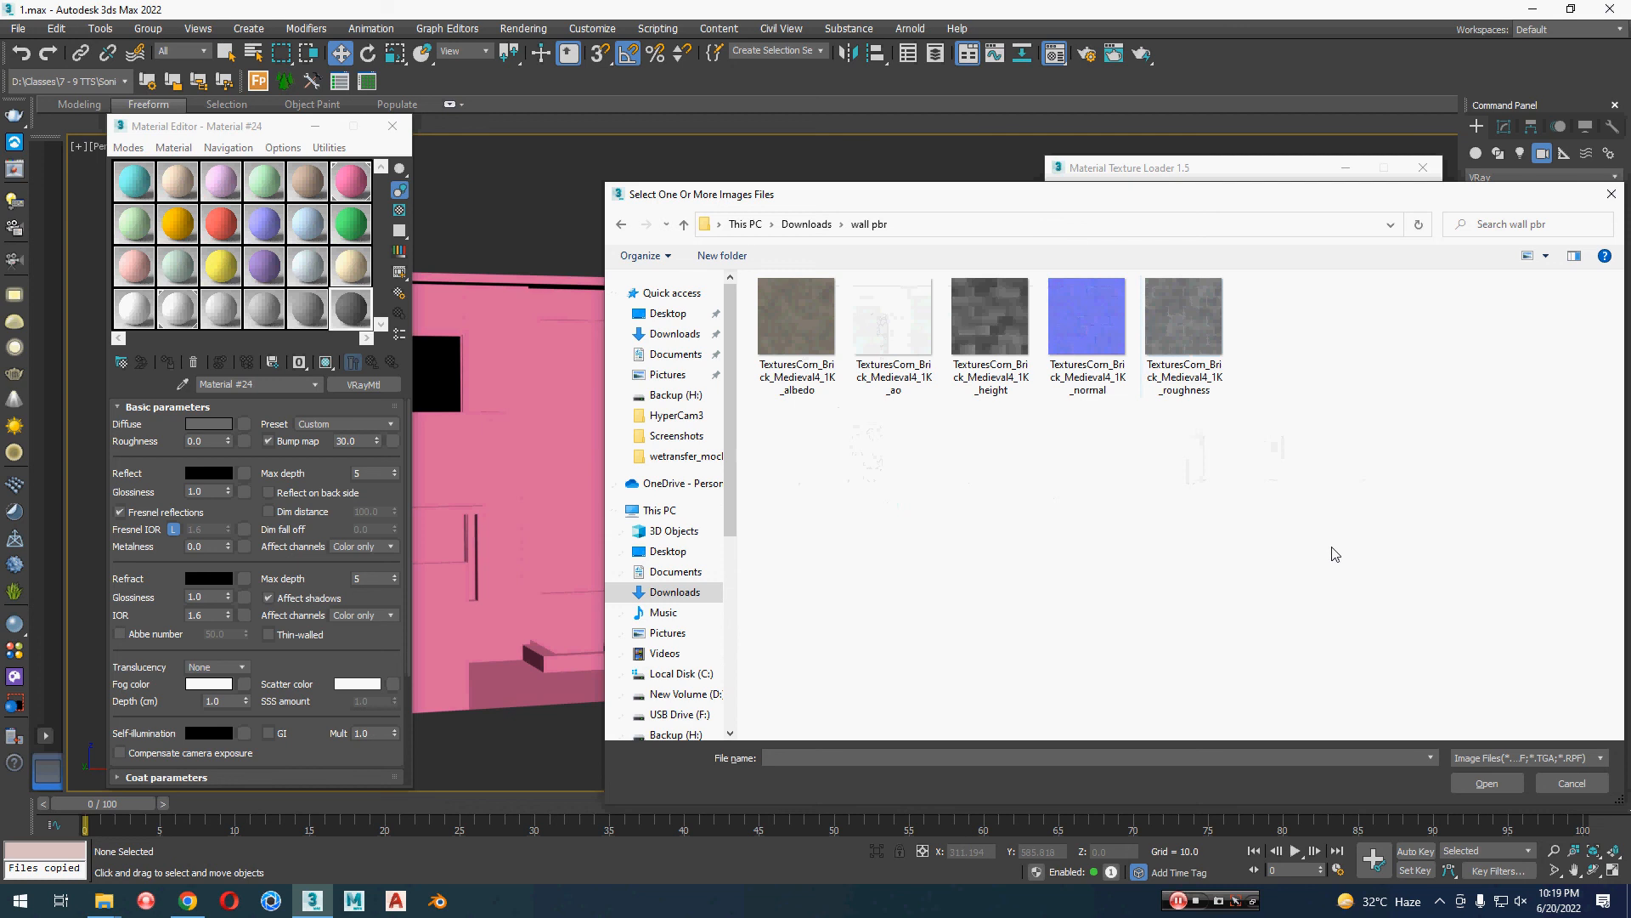
pyautogui.hotkey('ctrl', 'a')
pyautogui.click(1485, 782)
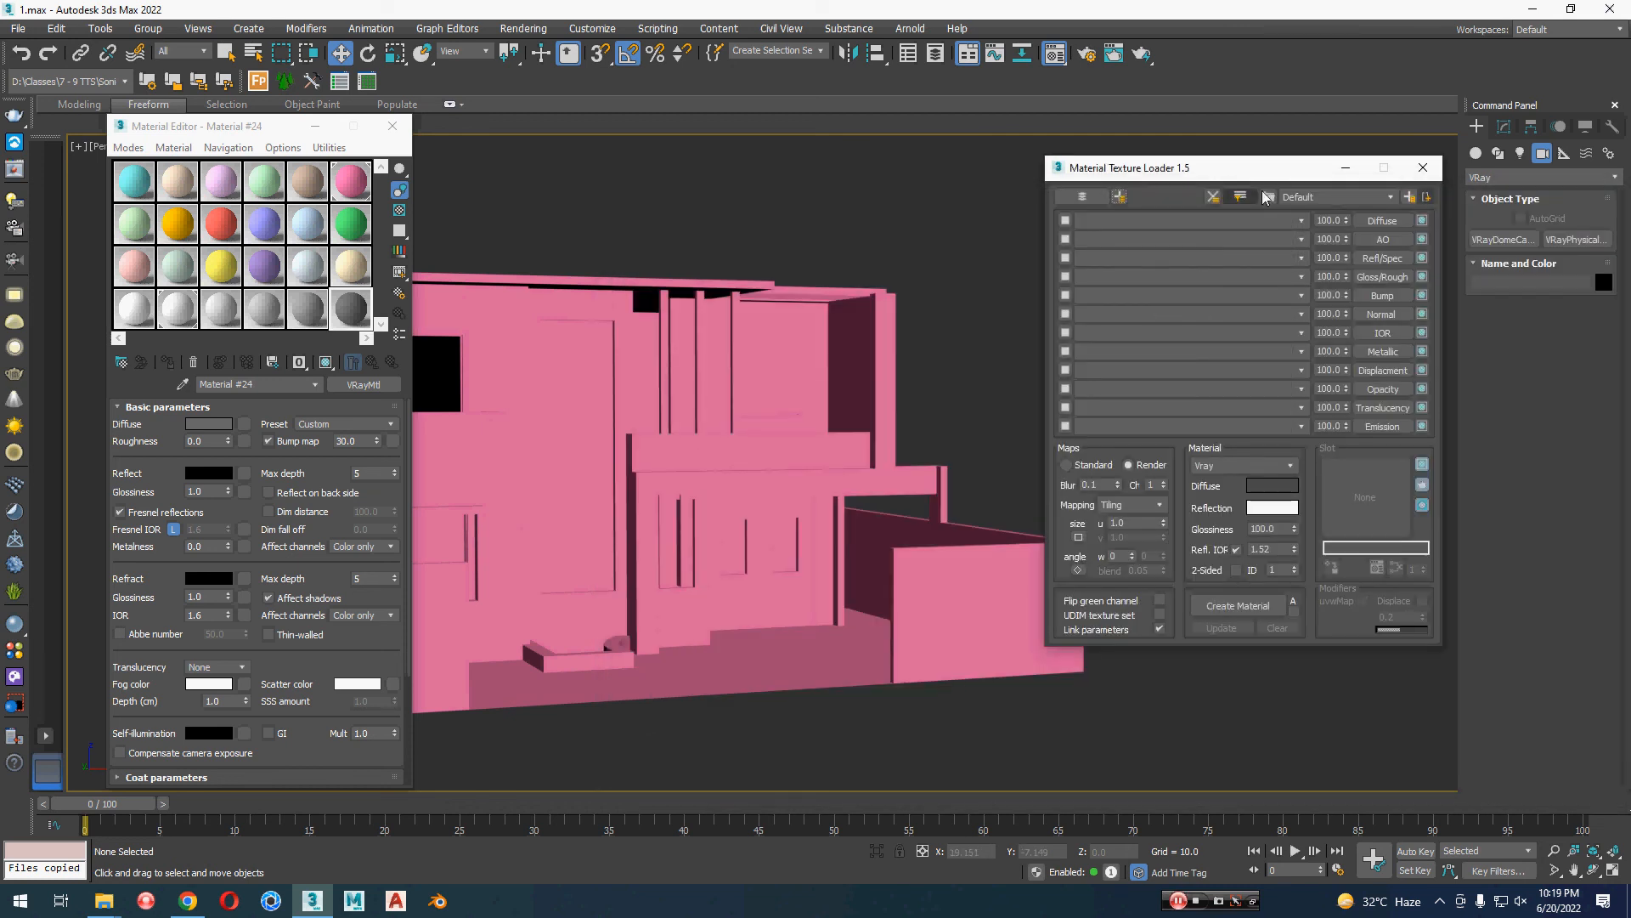
pyautogui.click(1108, 212)
pyautogui.hotkey('ctrl', 'a')
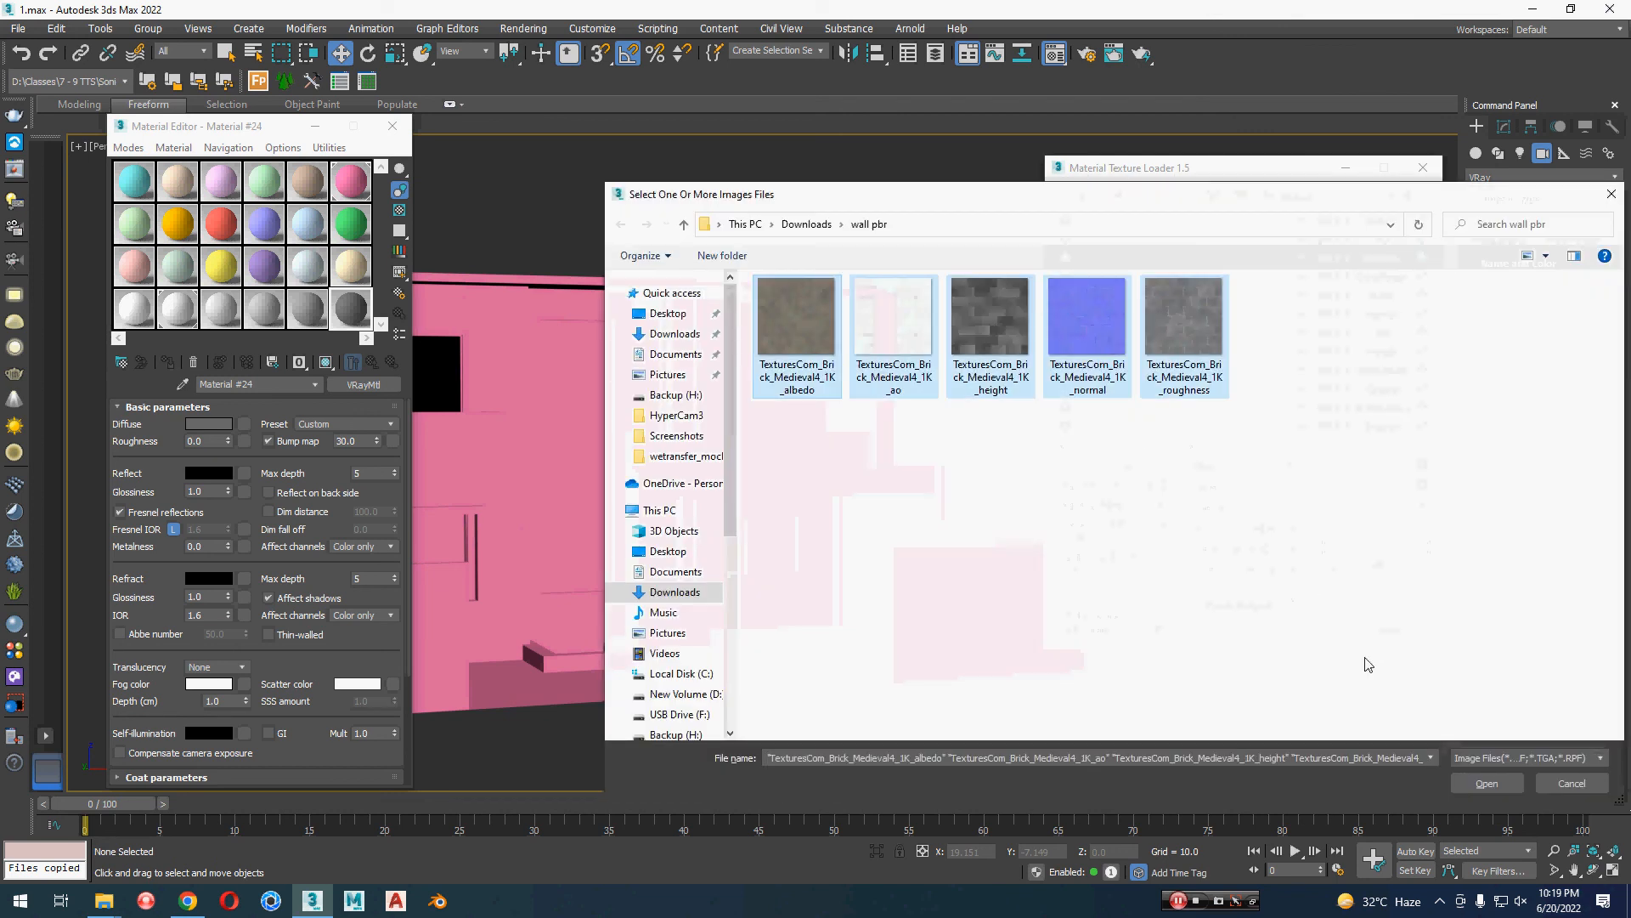
pyautogui.click(1498, 785)
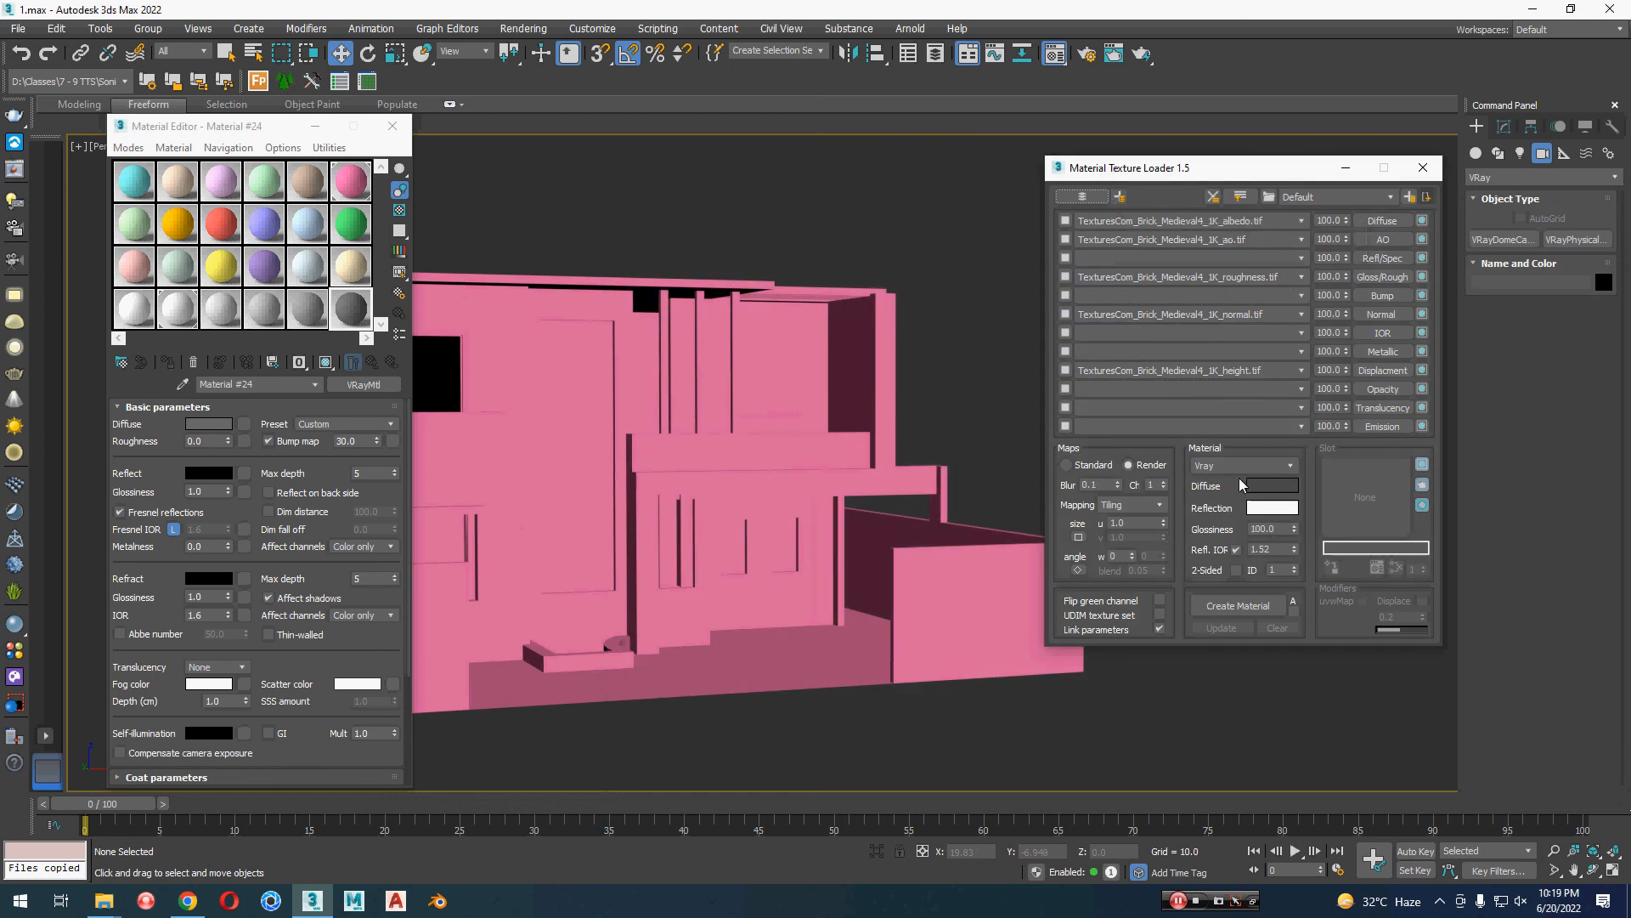
# Step: Create a Vray material from the loaded brick maps and name it Boundry Wall
pyautogui.click(1226, 606)
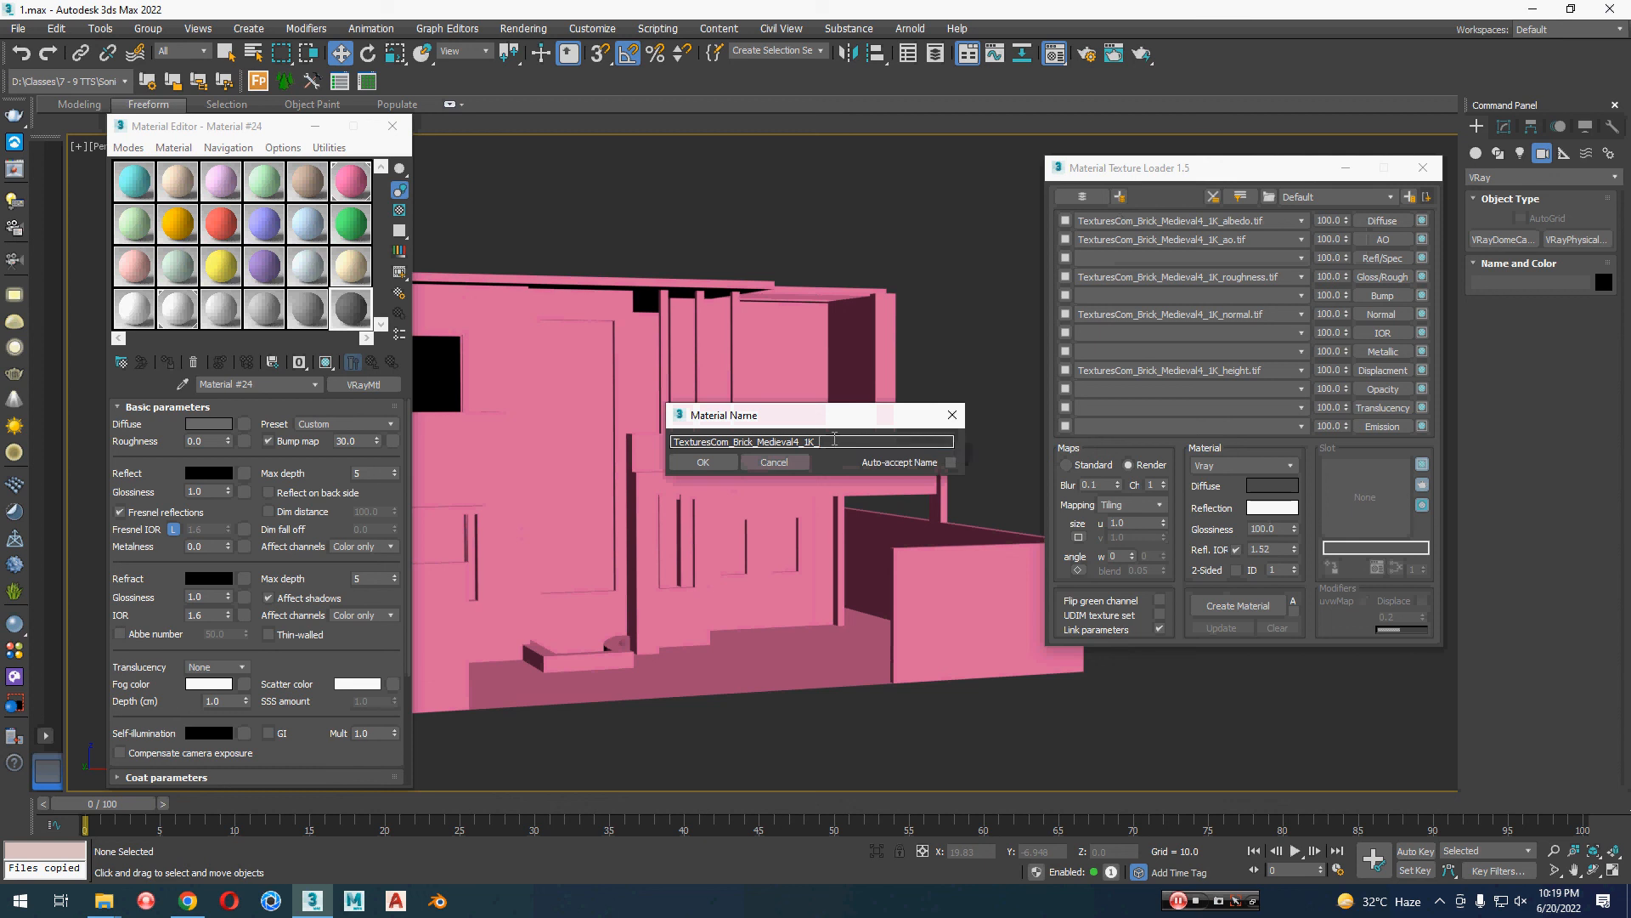
pyautogui.moveTo(837, 440); pyautogui.dragTo(677, 431)
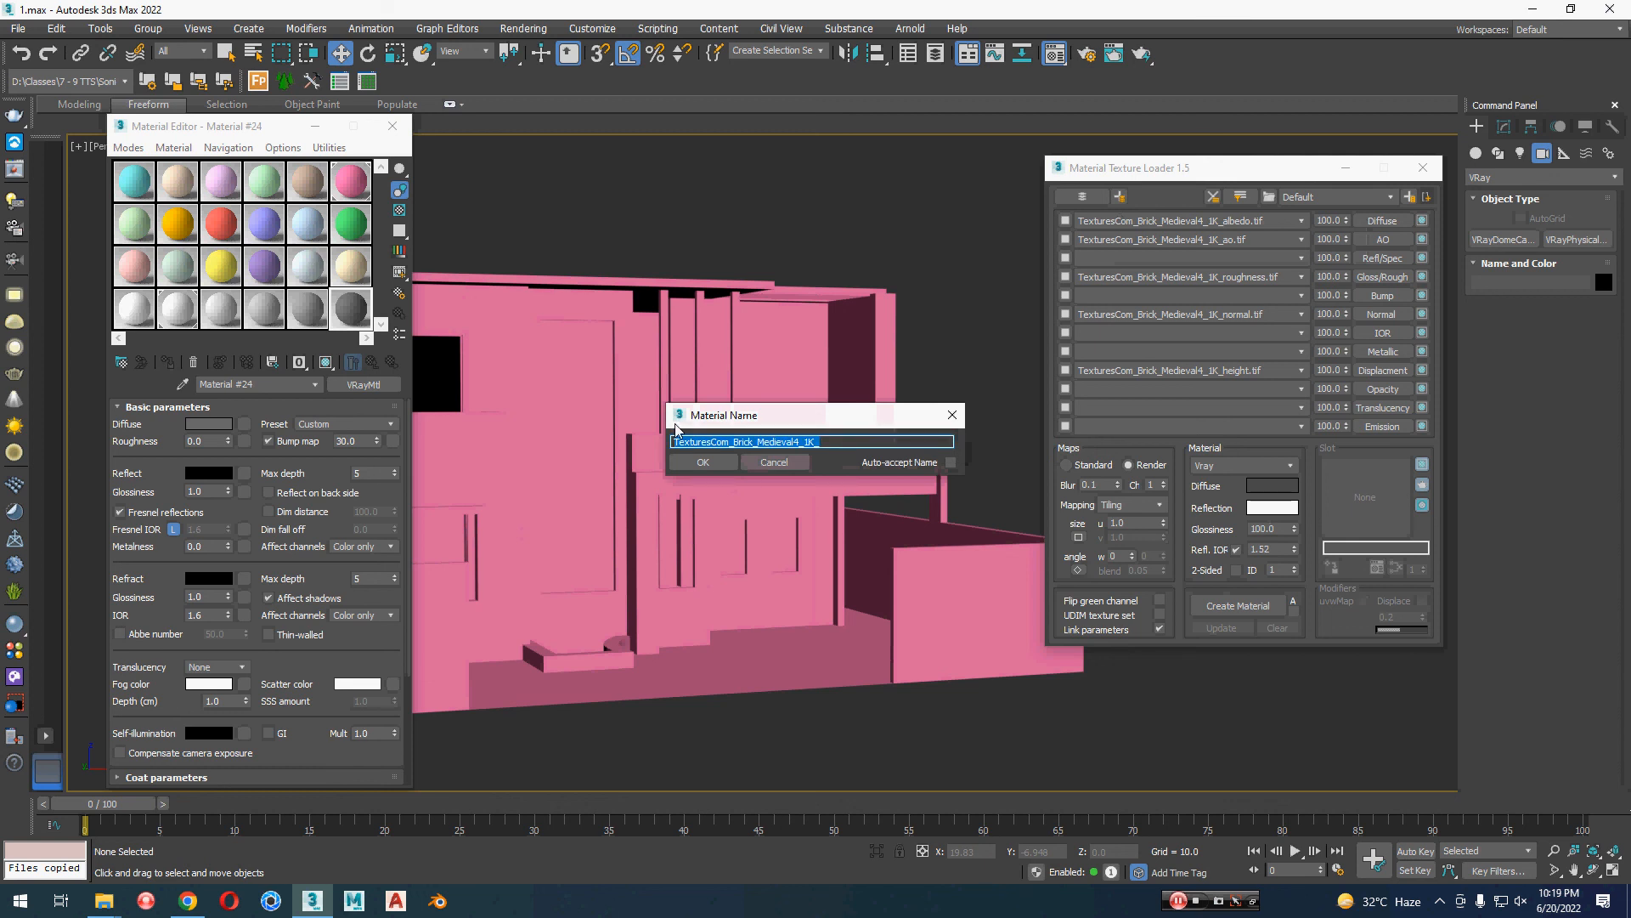
pyautogui.write('Boundry Wall')
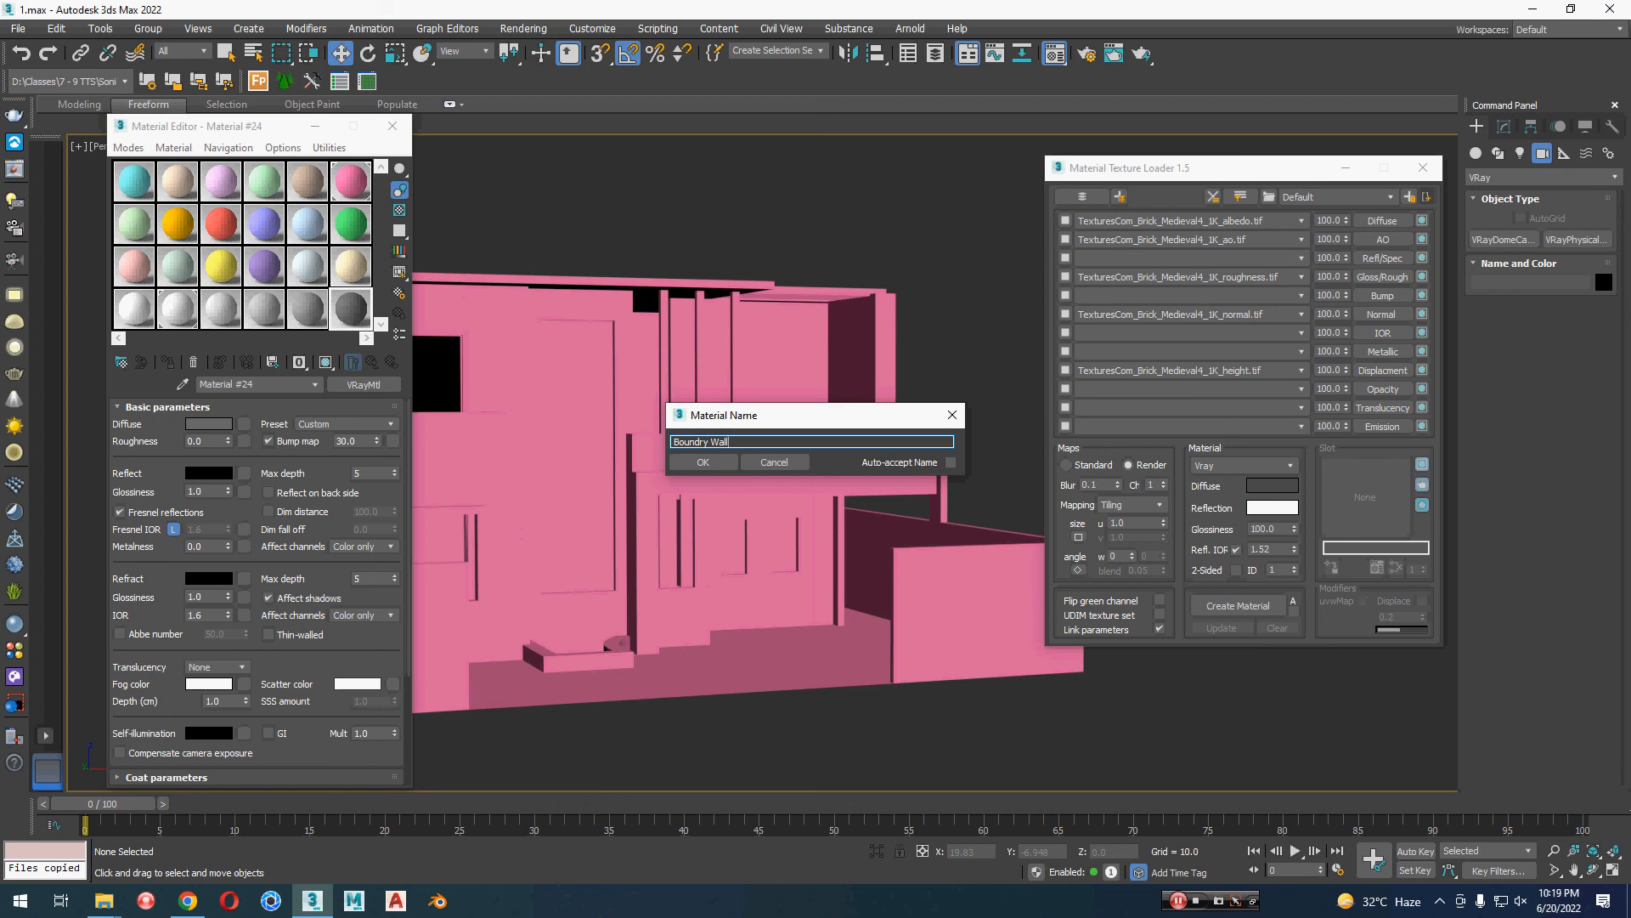
pyautogui.click(708, 467)
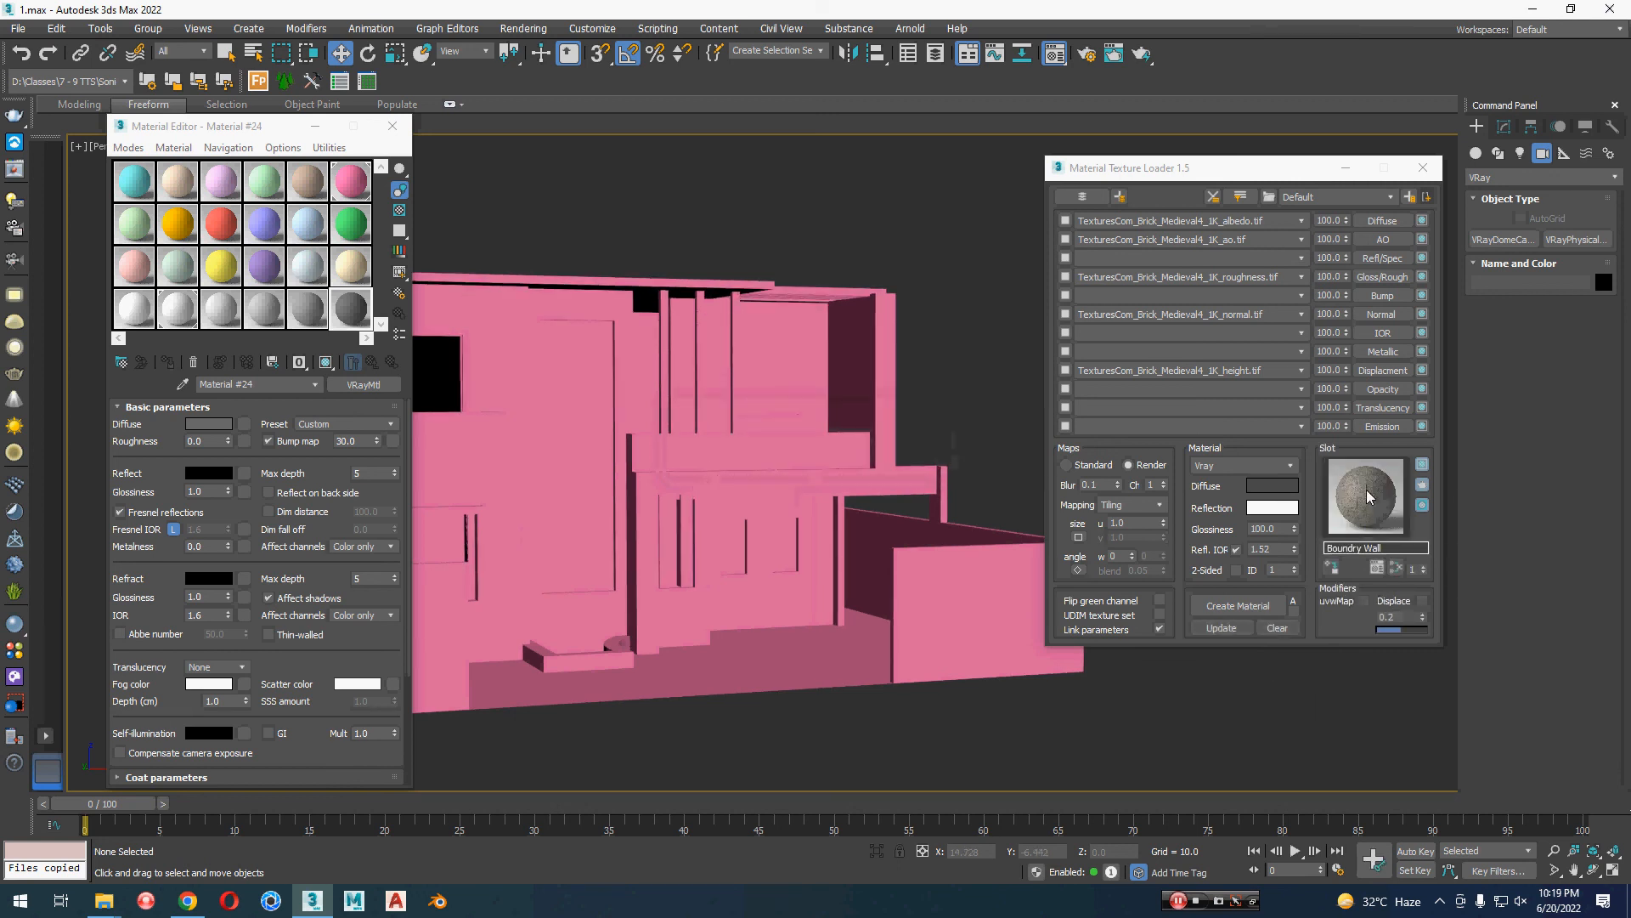
# Step: Place the Boundry Wall material in the Material #24 sample slot using the Copy method and check its enlarged preview
pyautogui.moveTo(1374, 495); pyautogui.dragTo(349, 311)
pyautogui.click(221, 457)
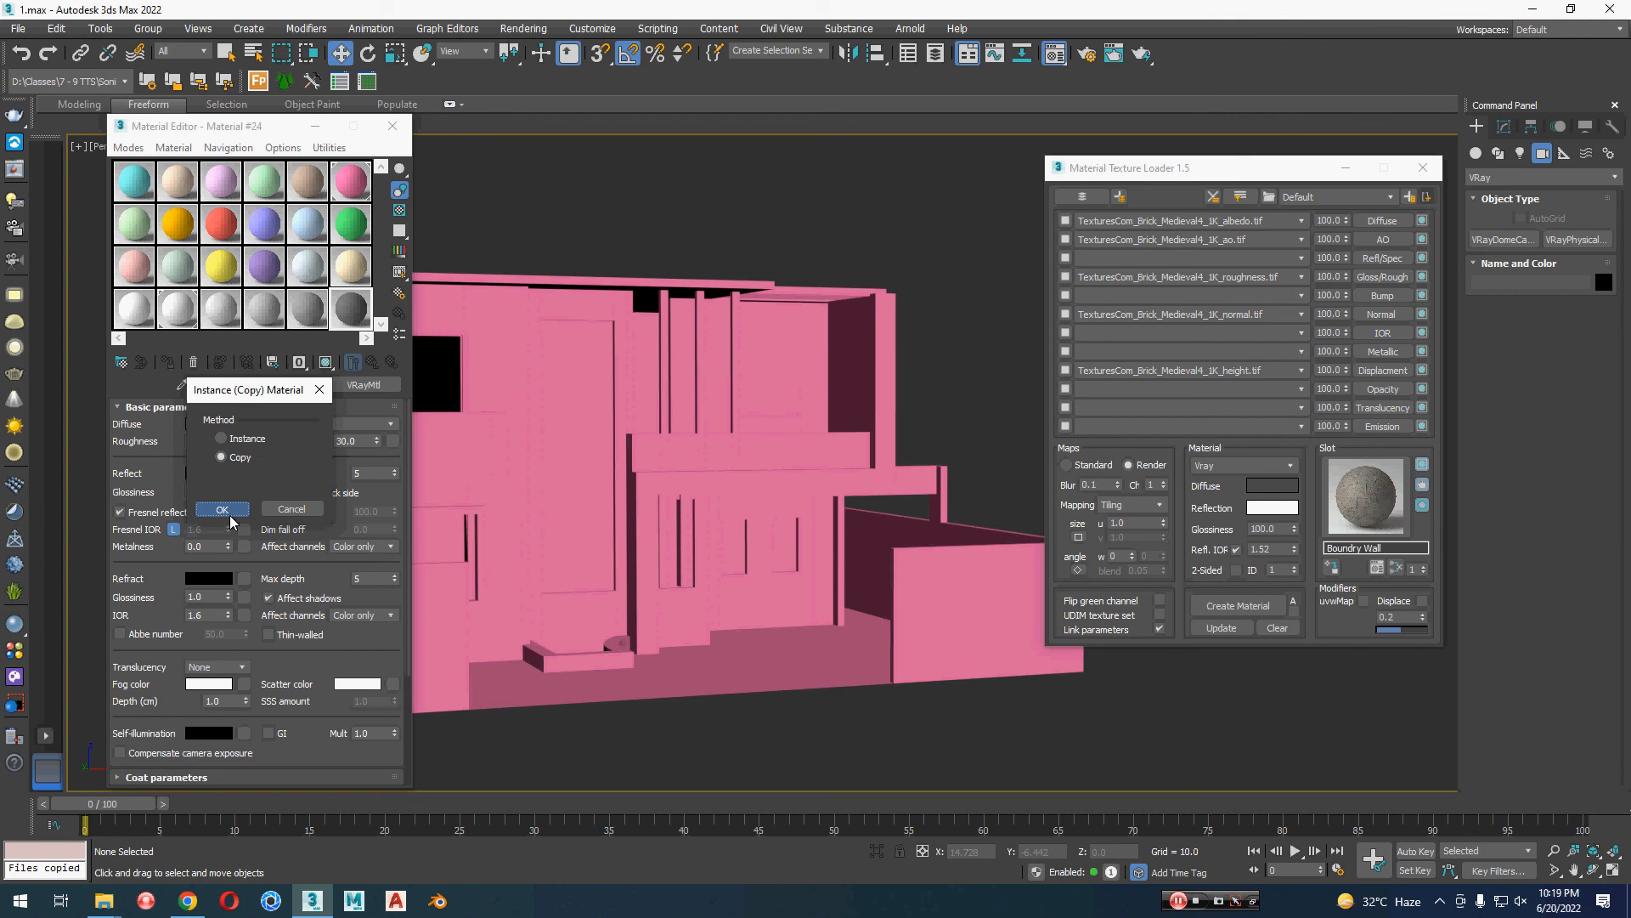
pyautogui.click(221, 509)
pyautogui.doubleClick(351, 319)
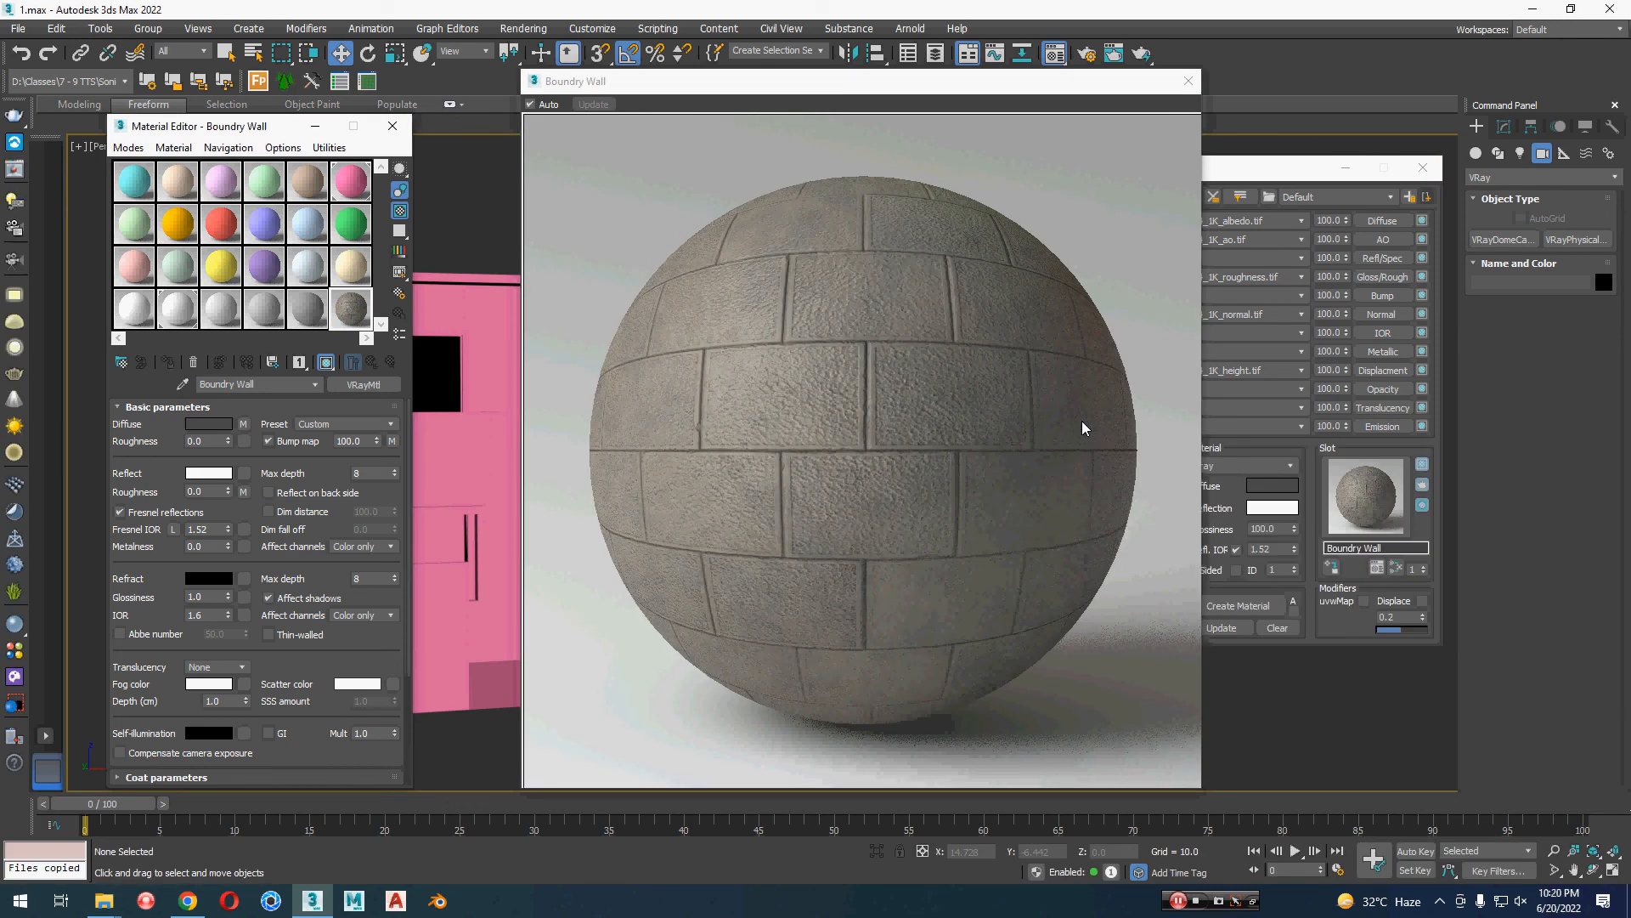
pyautogui.click(1187, 80)
# Step: Select the four boundary walls, two at the front and two along the sides, and assign the Boundry Wall material to them
pyautogui.click(950, 594)
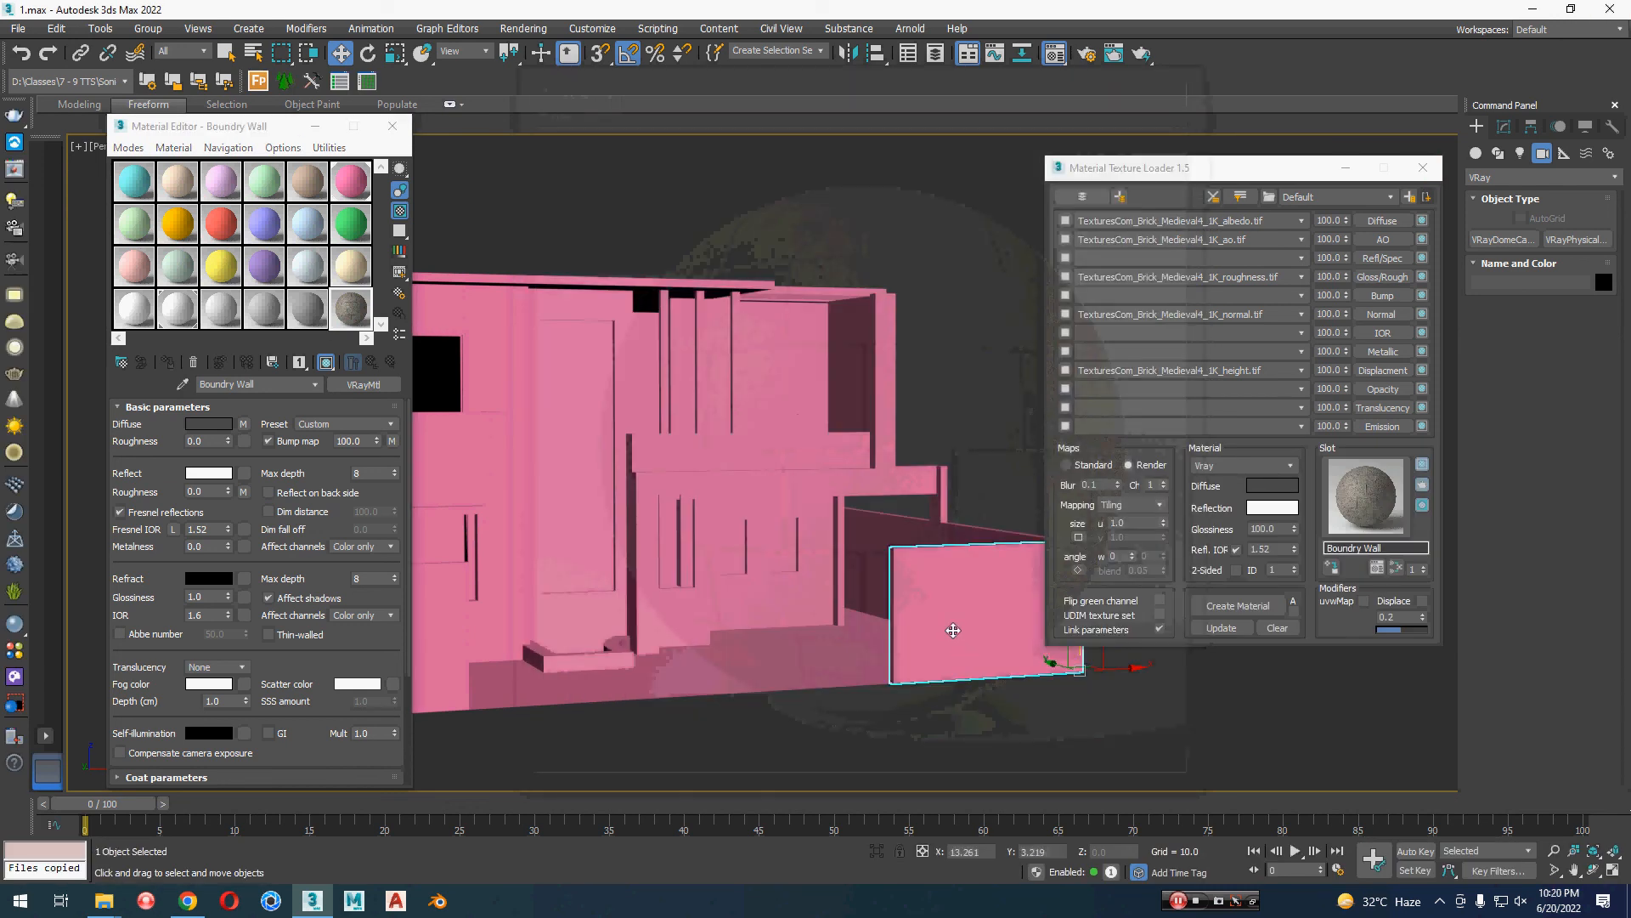
pyautogui.moveTo(999, 743); pyautogui.dragTo(904, 730, button='middle')
pyautogui.keyDown('ctrl'); pyautogui.click(823, 531); pyautogui.keyUp('ctrl')
pyautogui.moveTo(897, 609); pyautogui.dragTo(1101, 619, button='middle')
pyautogui.keyDown('ctrl'); pyautogui.click(578, 664); pyautogui.keyUp('ctrl')
pyautogui.moveTo(528, 678); pyautogui.dragTo(666, 671, button='middle')
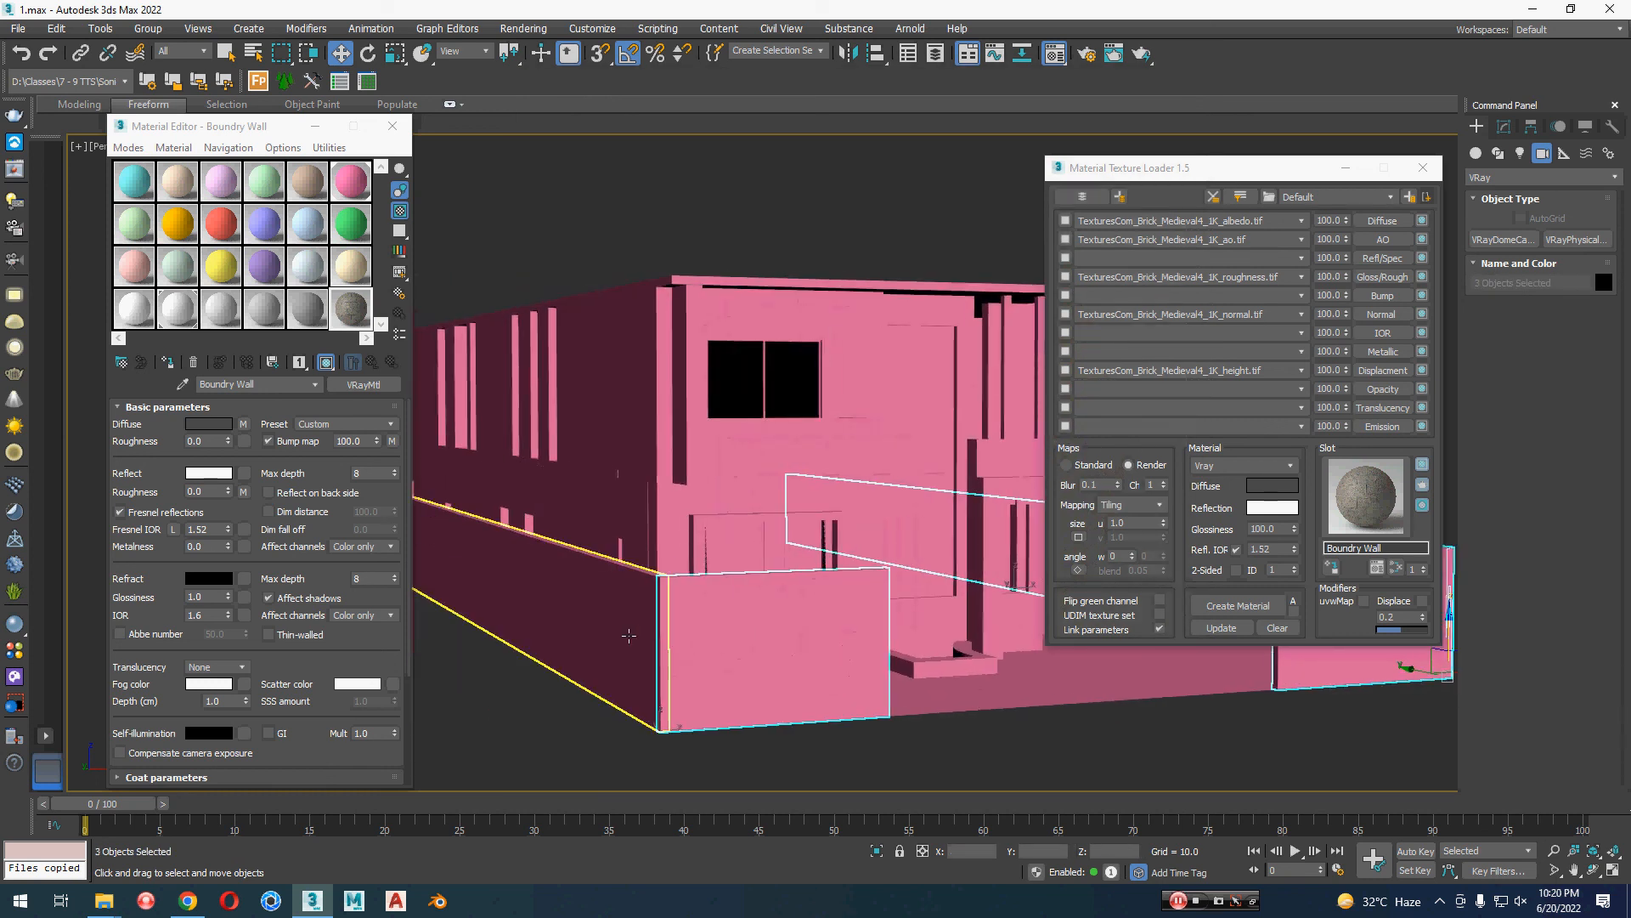
pyautogui.keyDown('ctrl'); pyautogui.click(630, 636); pyautogui.keyUp('ctrl')
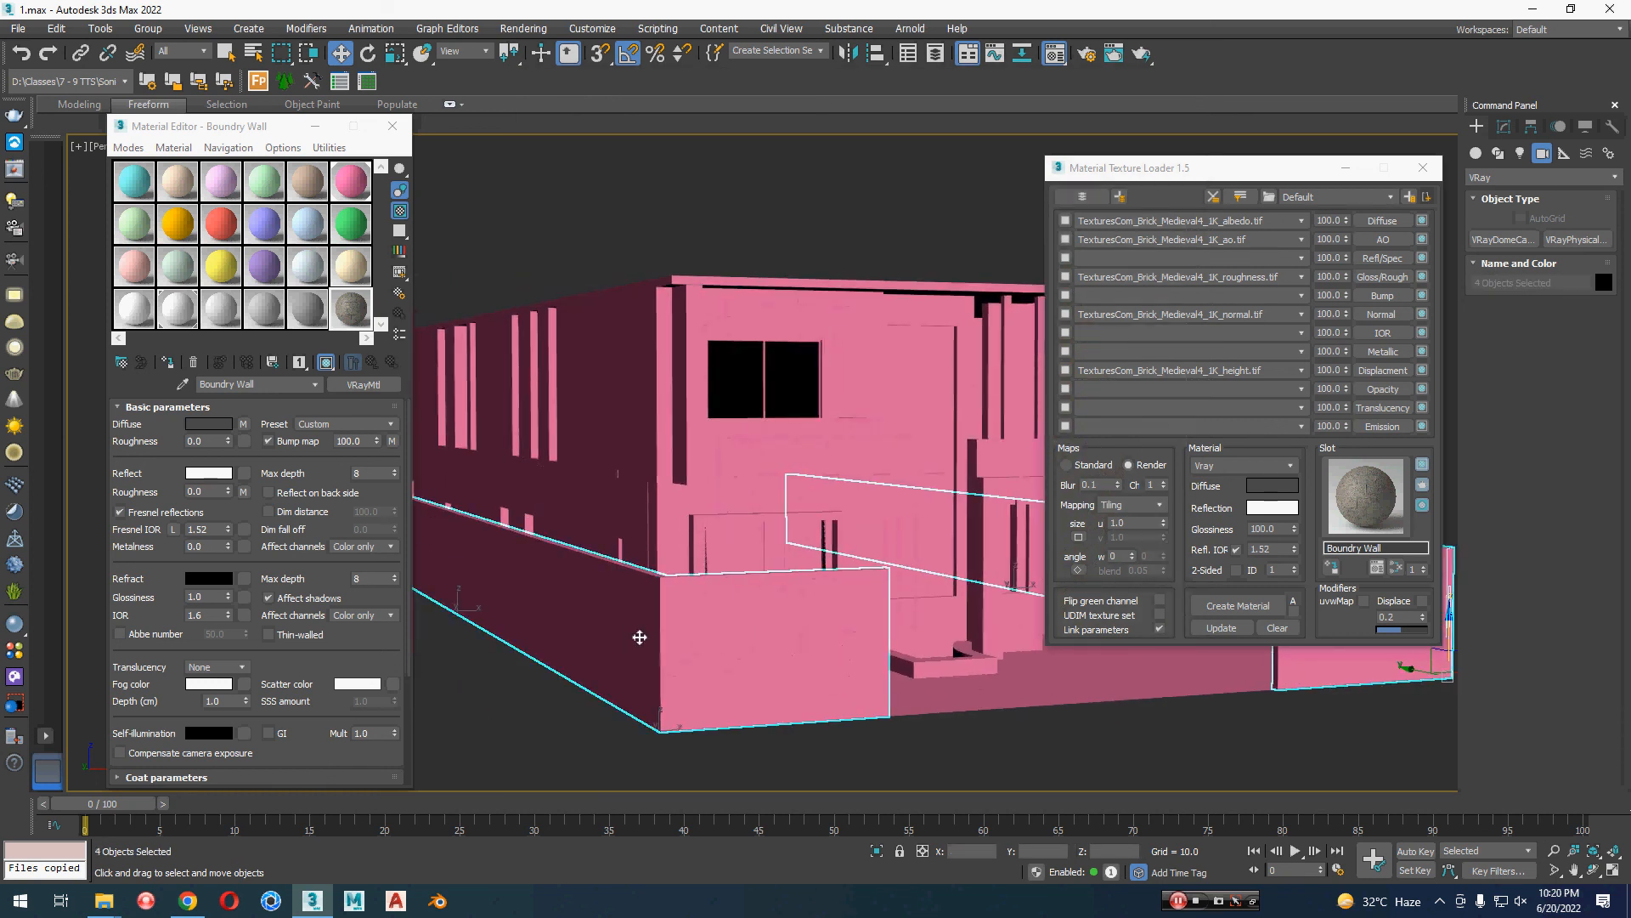
pyautogui.click(167, 365)
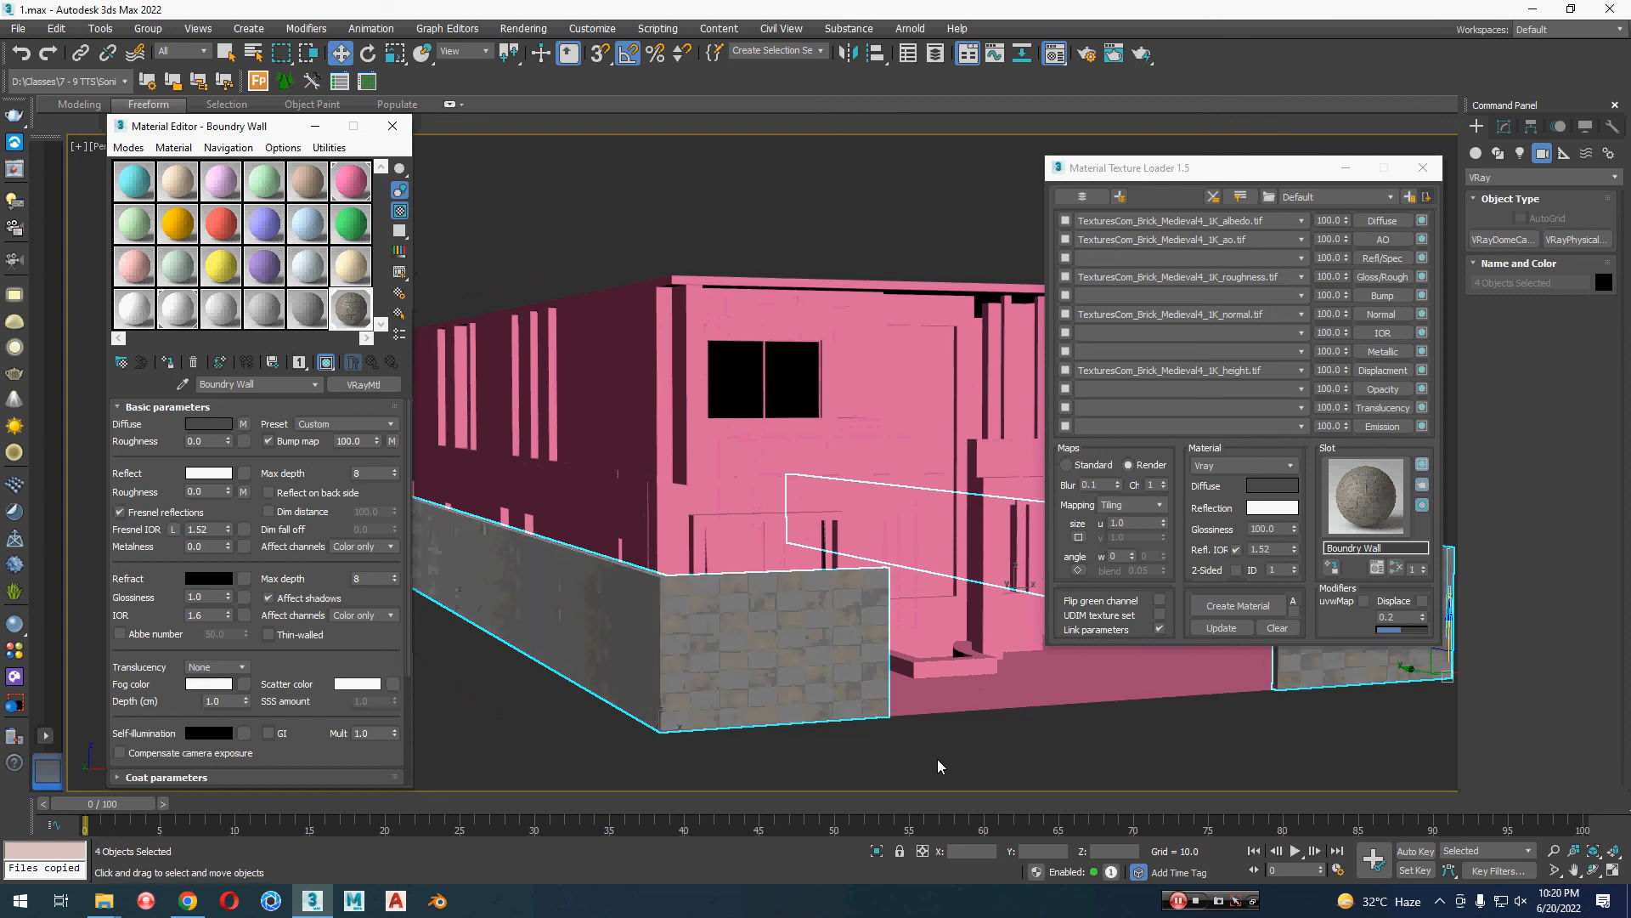
# Step: Select the long side boundary wall, examine its brick texture in isolation, and return to the full house view
pyautogui.moveTo(982, 789); pyautogui.dragTo(712, 654, button='middle')
pyautogui.click(852, 702)
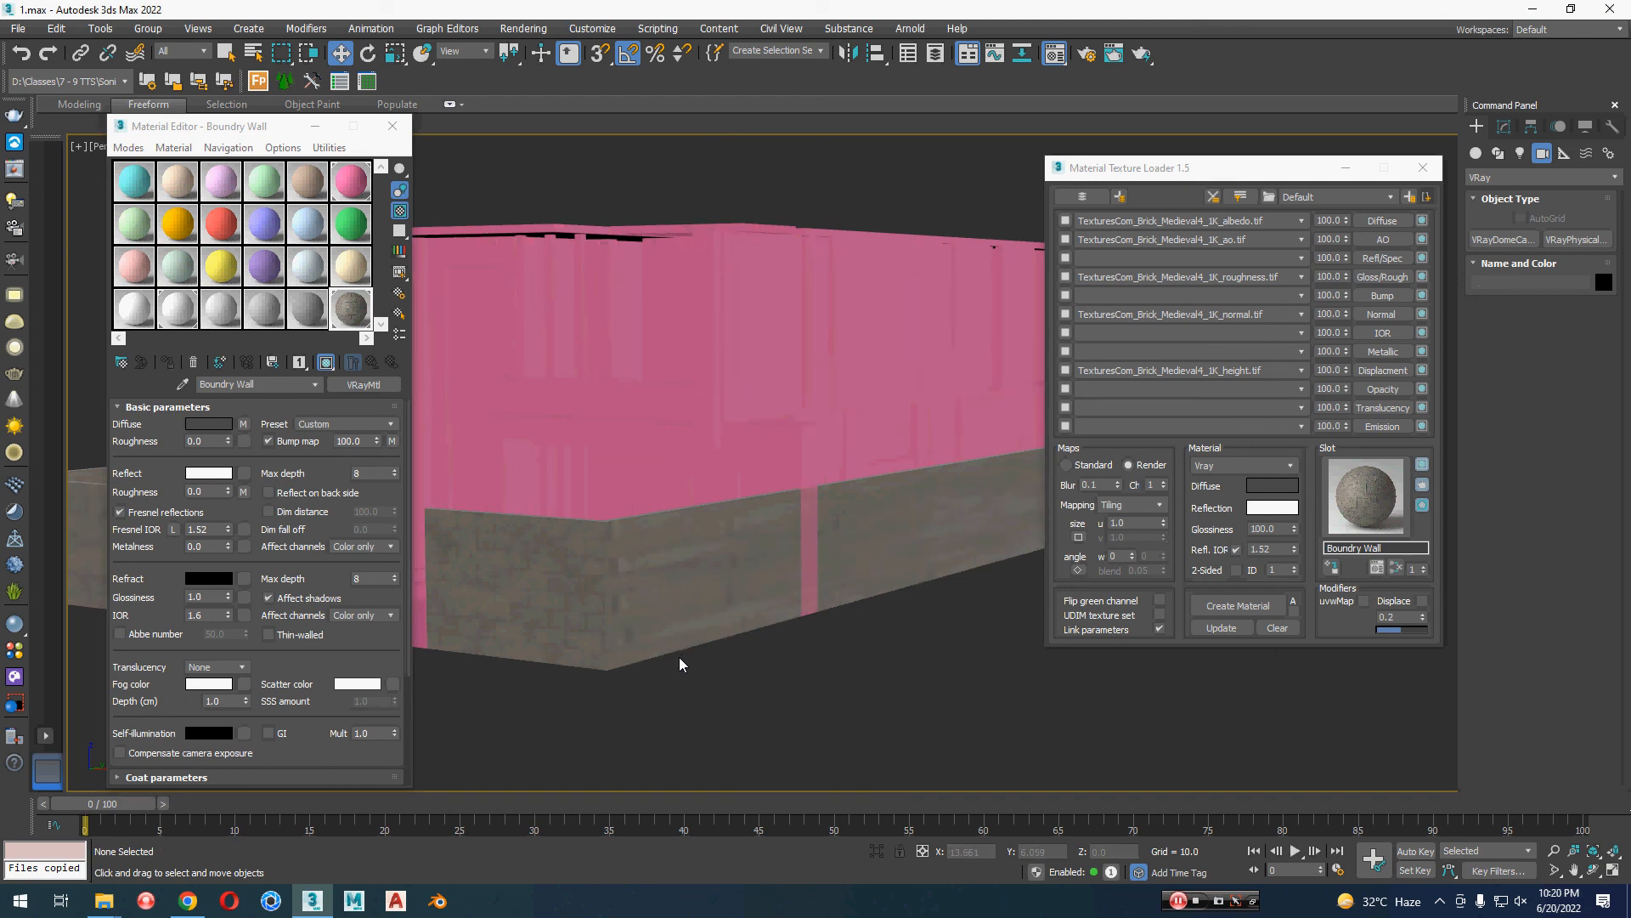
pyautogui.click(717, 601)
pyautogui.hotkey('alt', 'q')
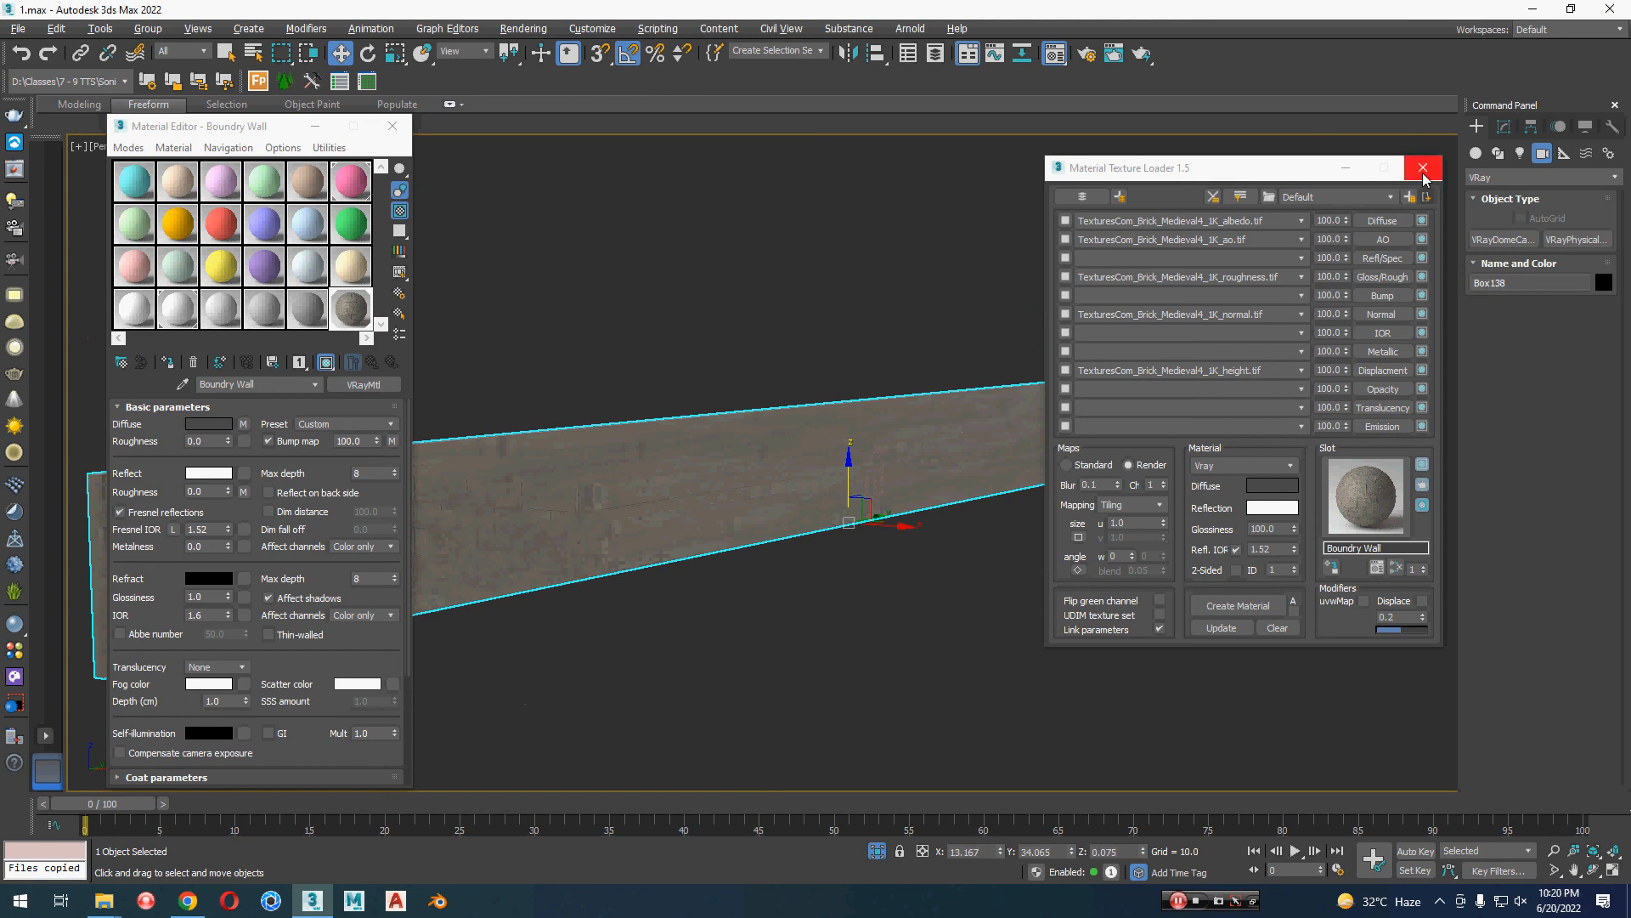
pyautogui.click(876, 850)
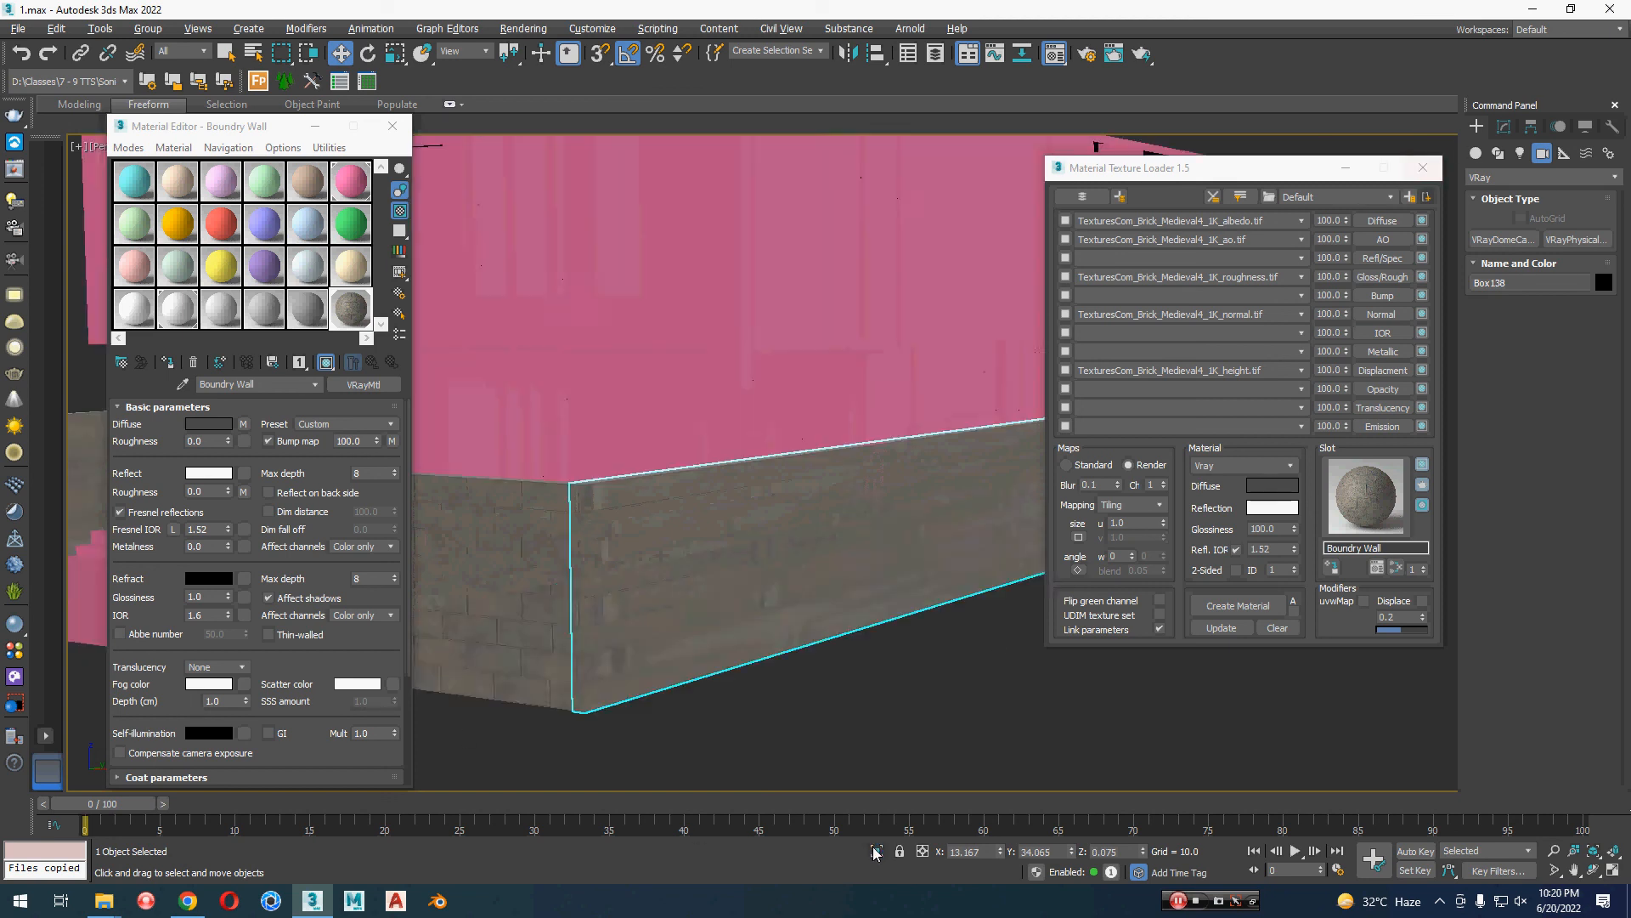
pyautogui.moveTo(844, 688); pyautogui.dragTo(647, 671, button='middle')
pyautogui.scroll(-3, 800, 715)
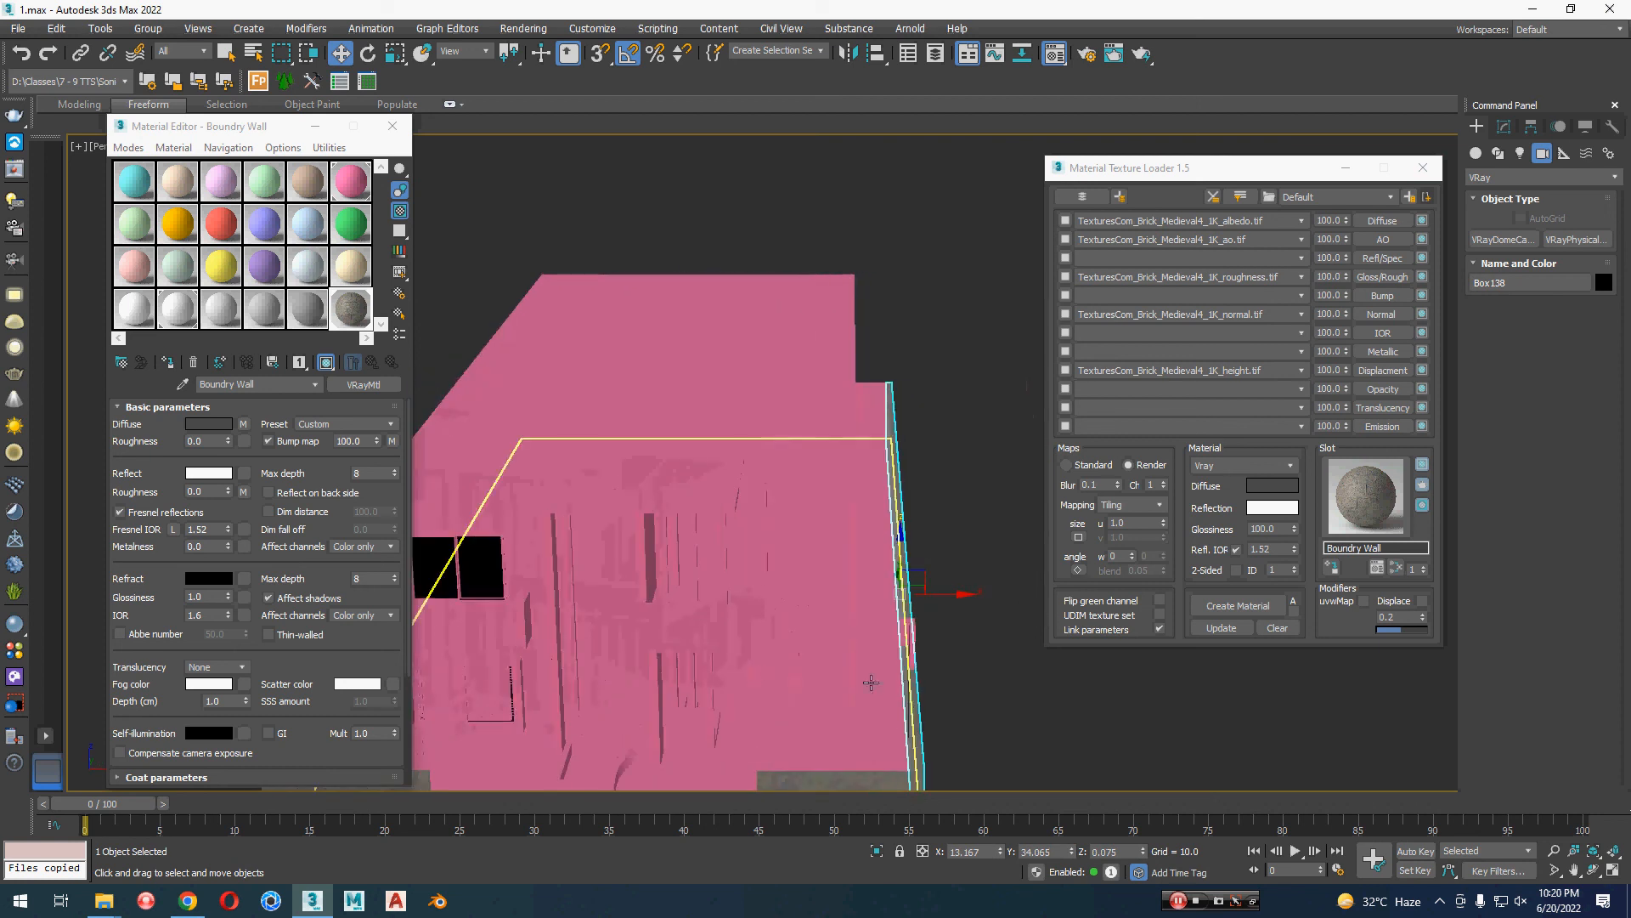
pyautogui.keyDown('alt'); pyautogui.moveTo(921, 668); pyautogui.dragTo(865, 683, button='middle'); pyautogui.keyUp('alt')
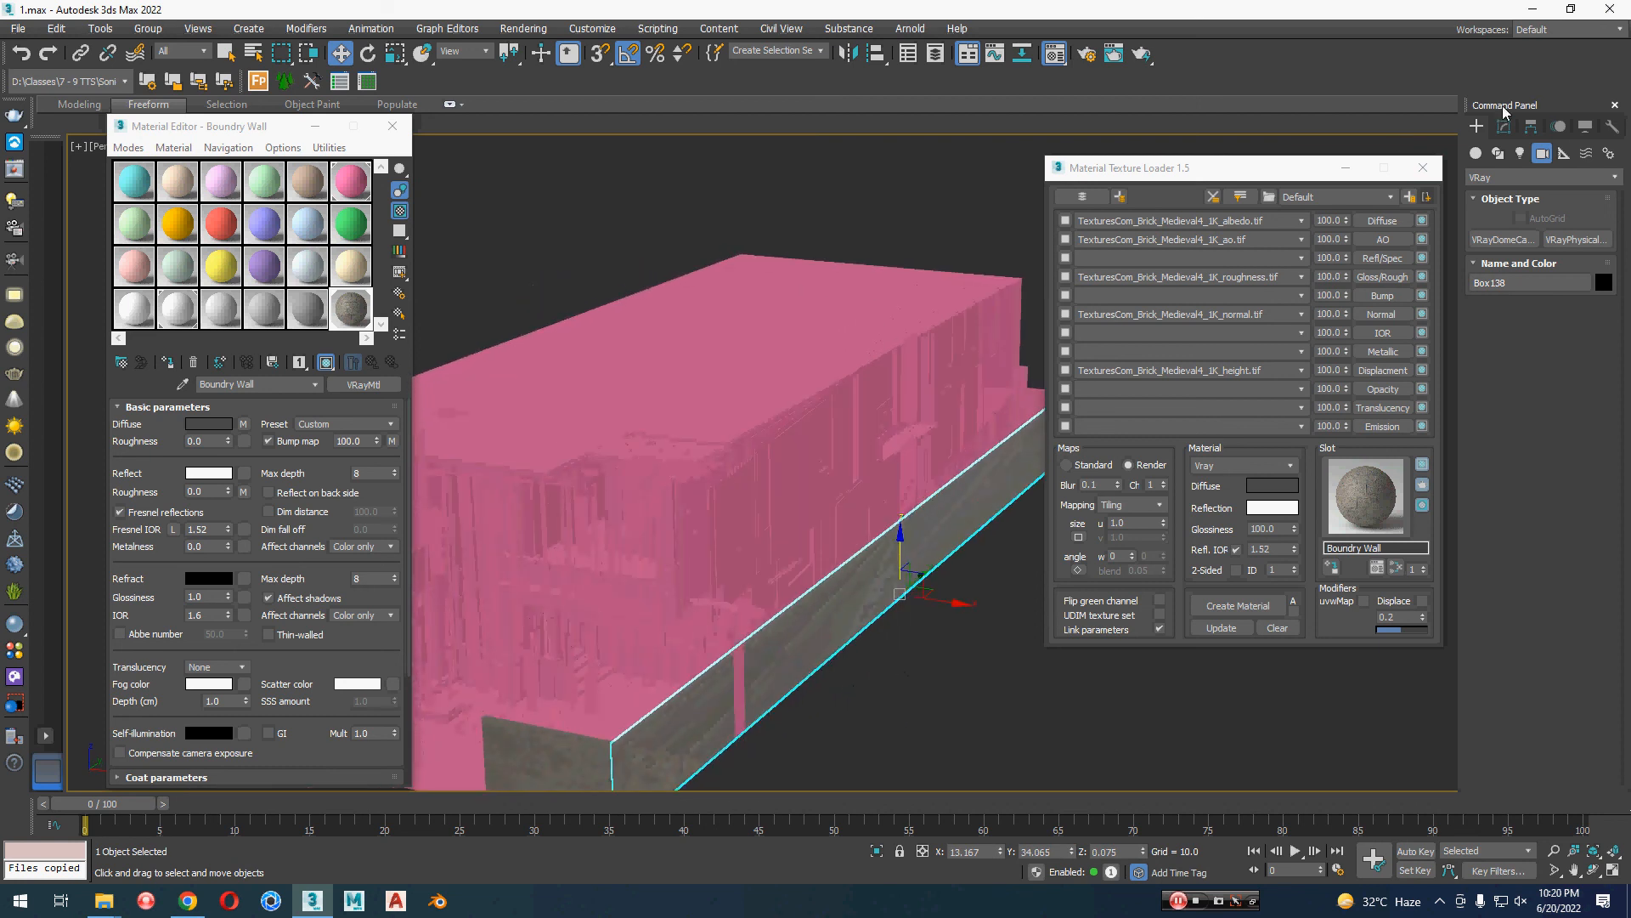
# Step: Add a UVW Map modifier to the long side boundary wall and minimize the texture loader and Material Editor windows
pyautogui.click(1504, 128)
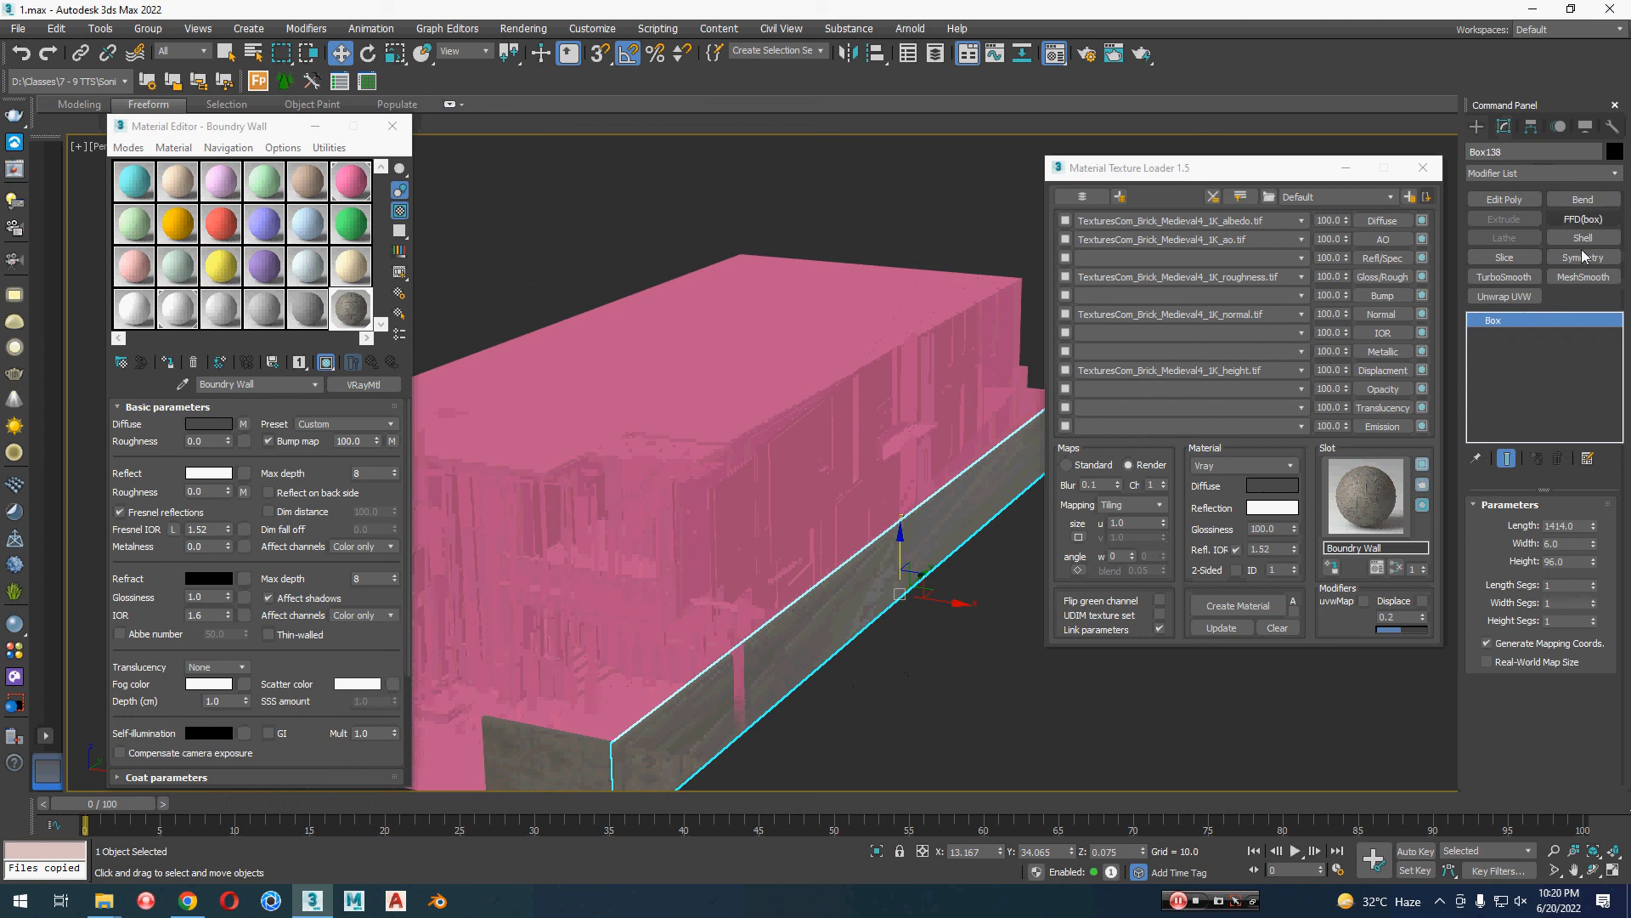
pyautogui.click(1521, 167)
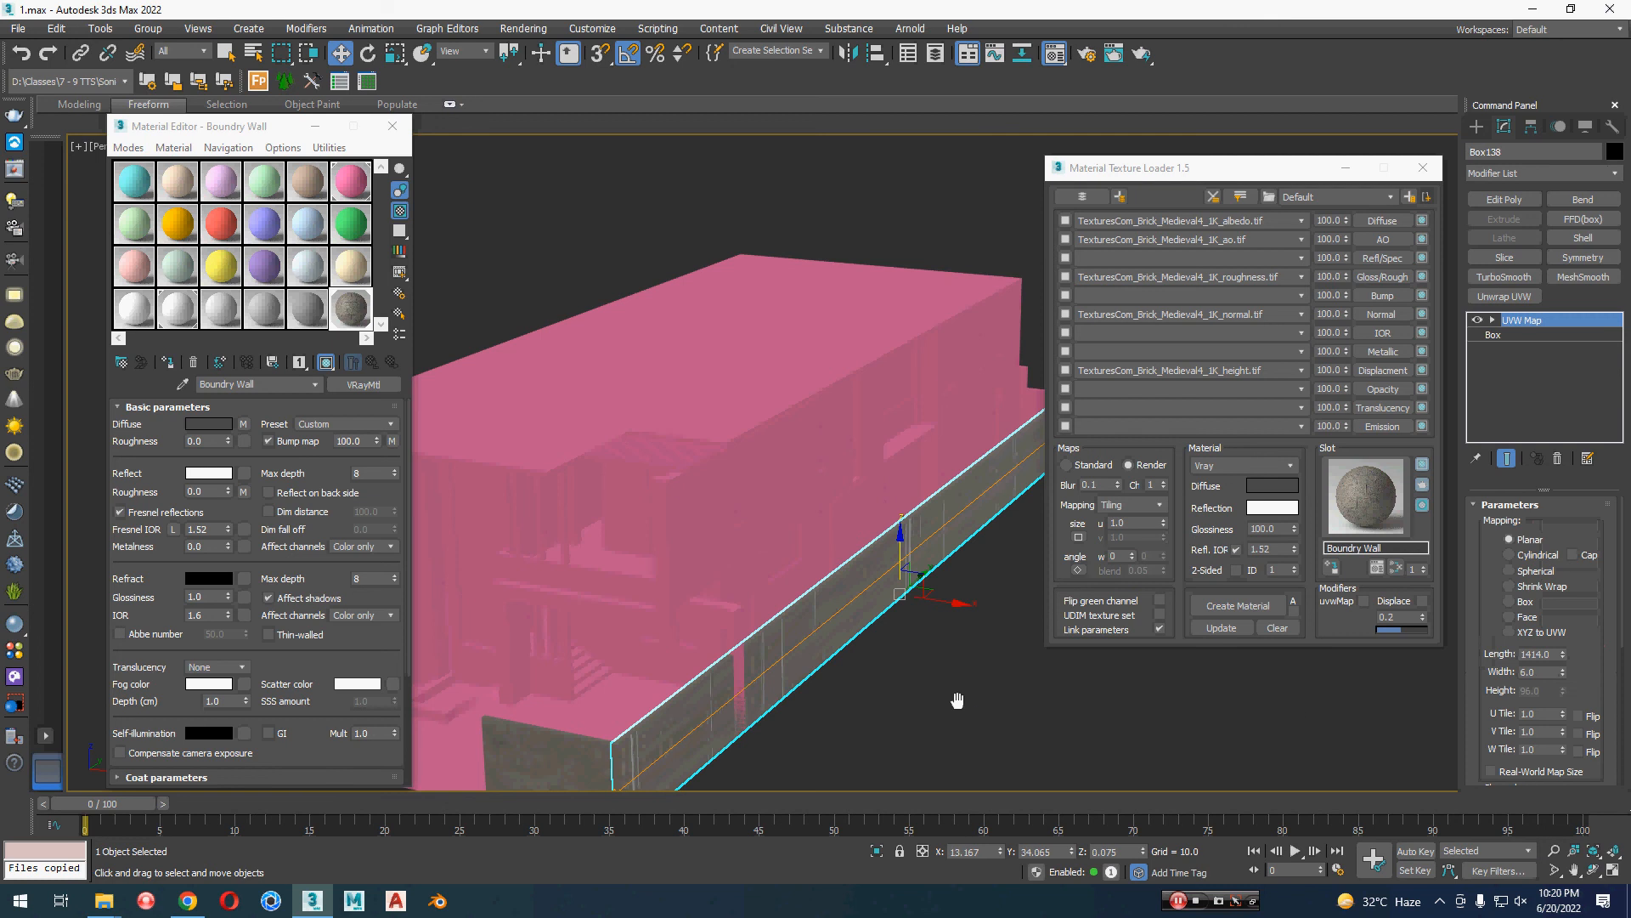
pyautogui.moveTo(957, 700); pyautogui.dragTo(954, 619, button='middle')
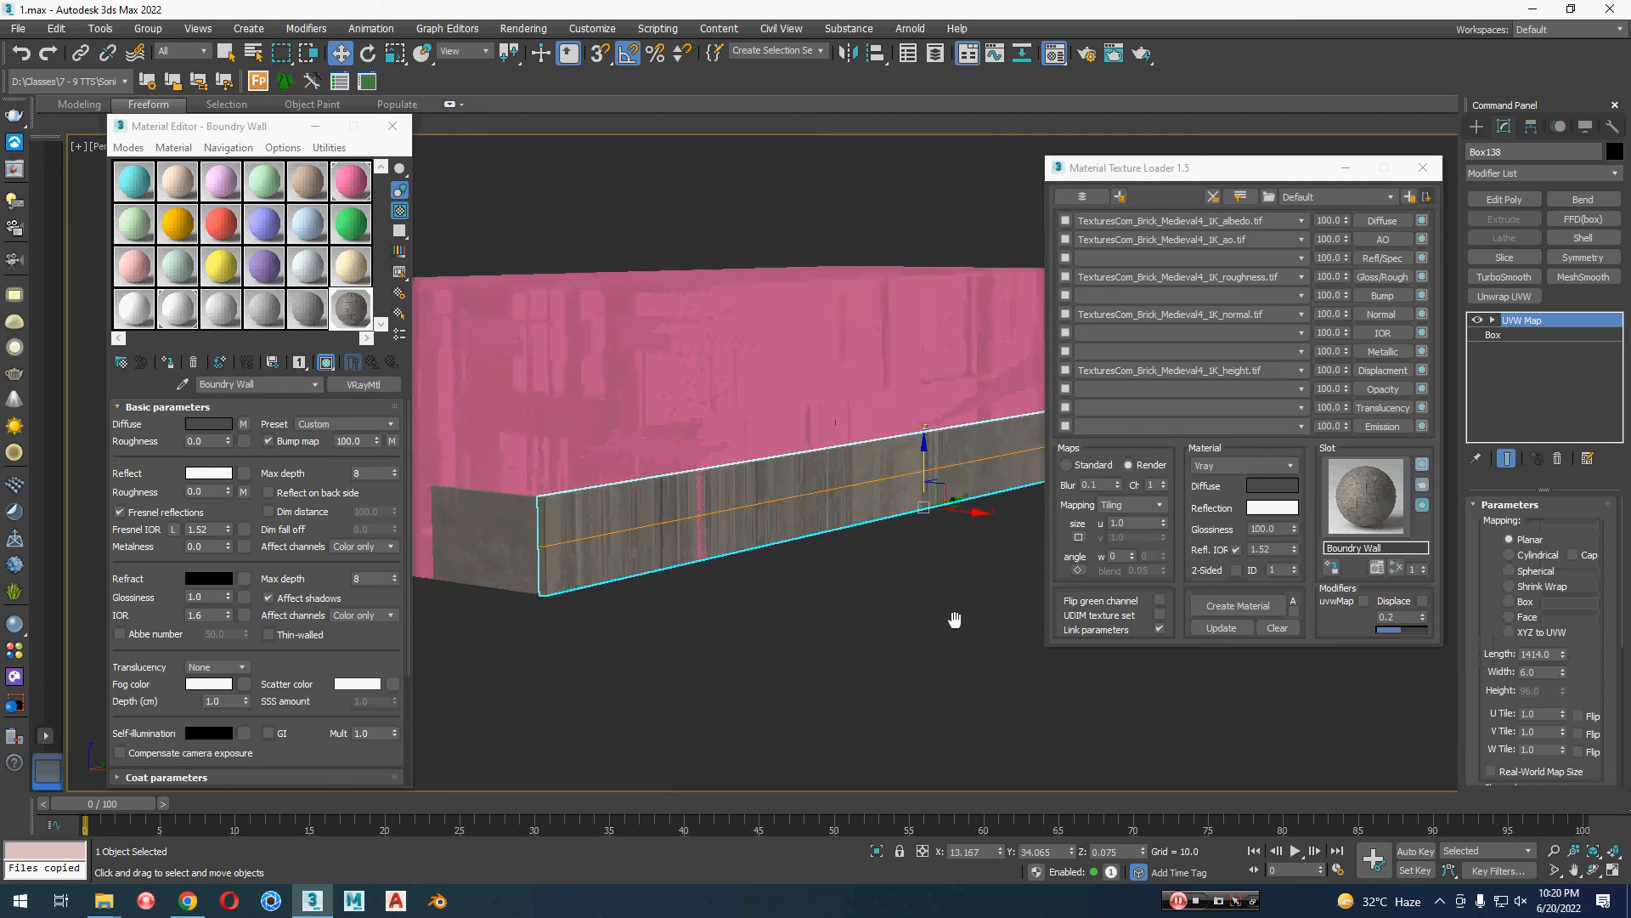
pyautogui.click(1344, 167)
pyautogui.click(315, 126)
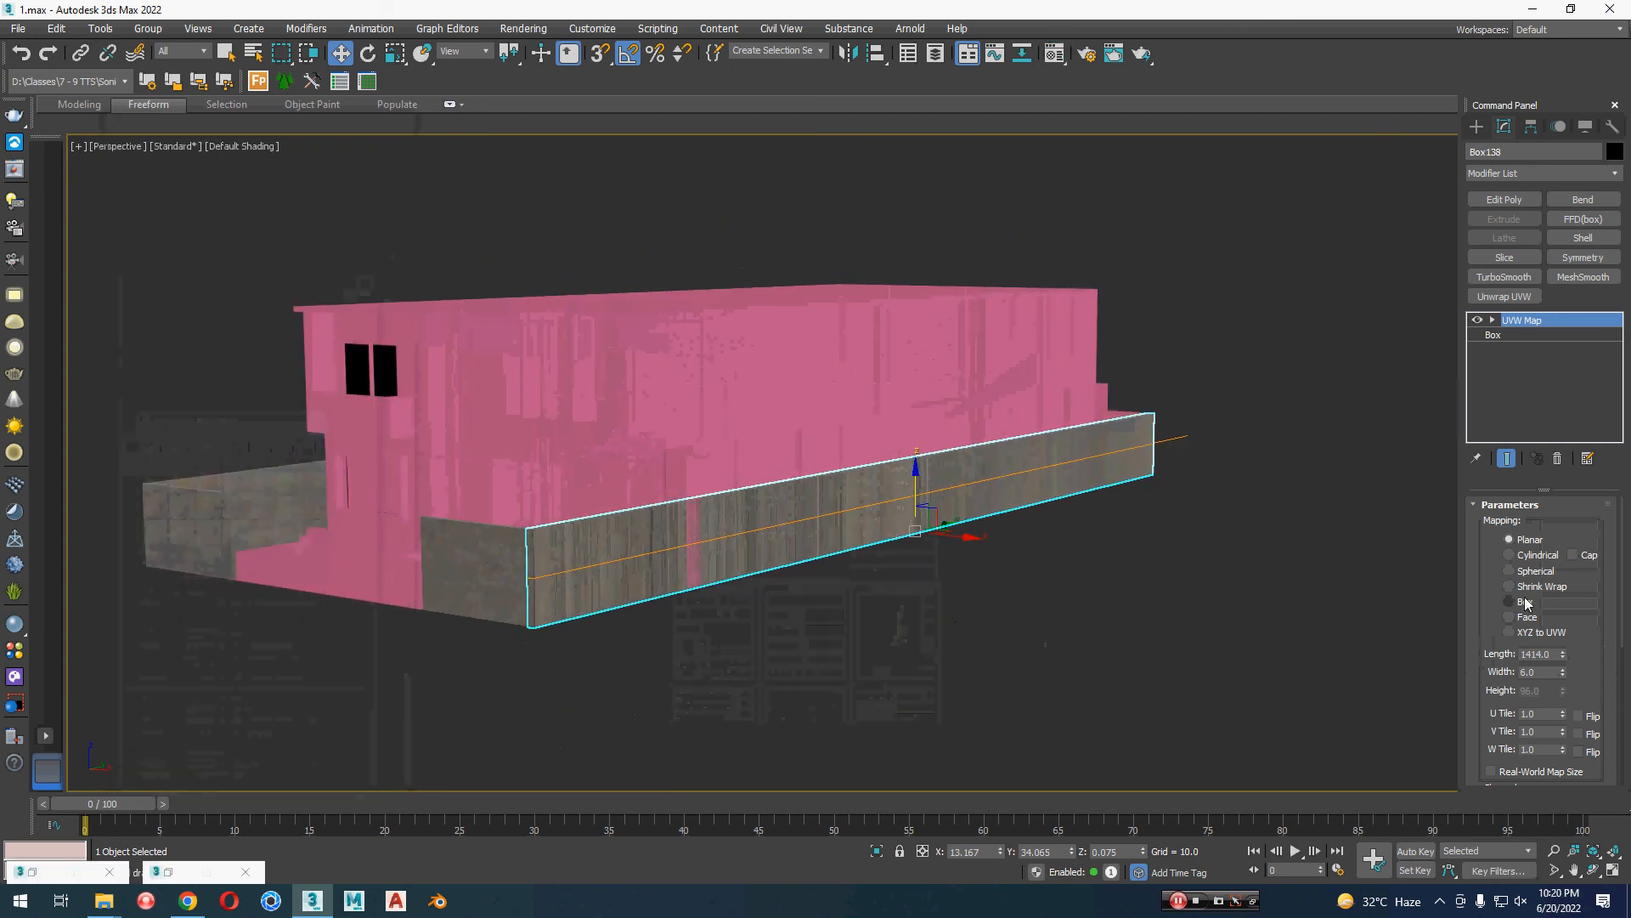
# Step: Set the long side boundary wall's UVW mapping to Box and scale the mapping gizmo down along the wall's length
pyautogui.scroll(3, 801, 547)
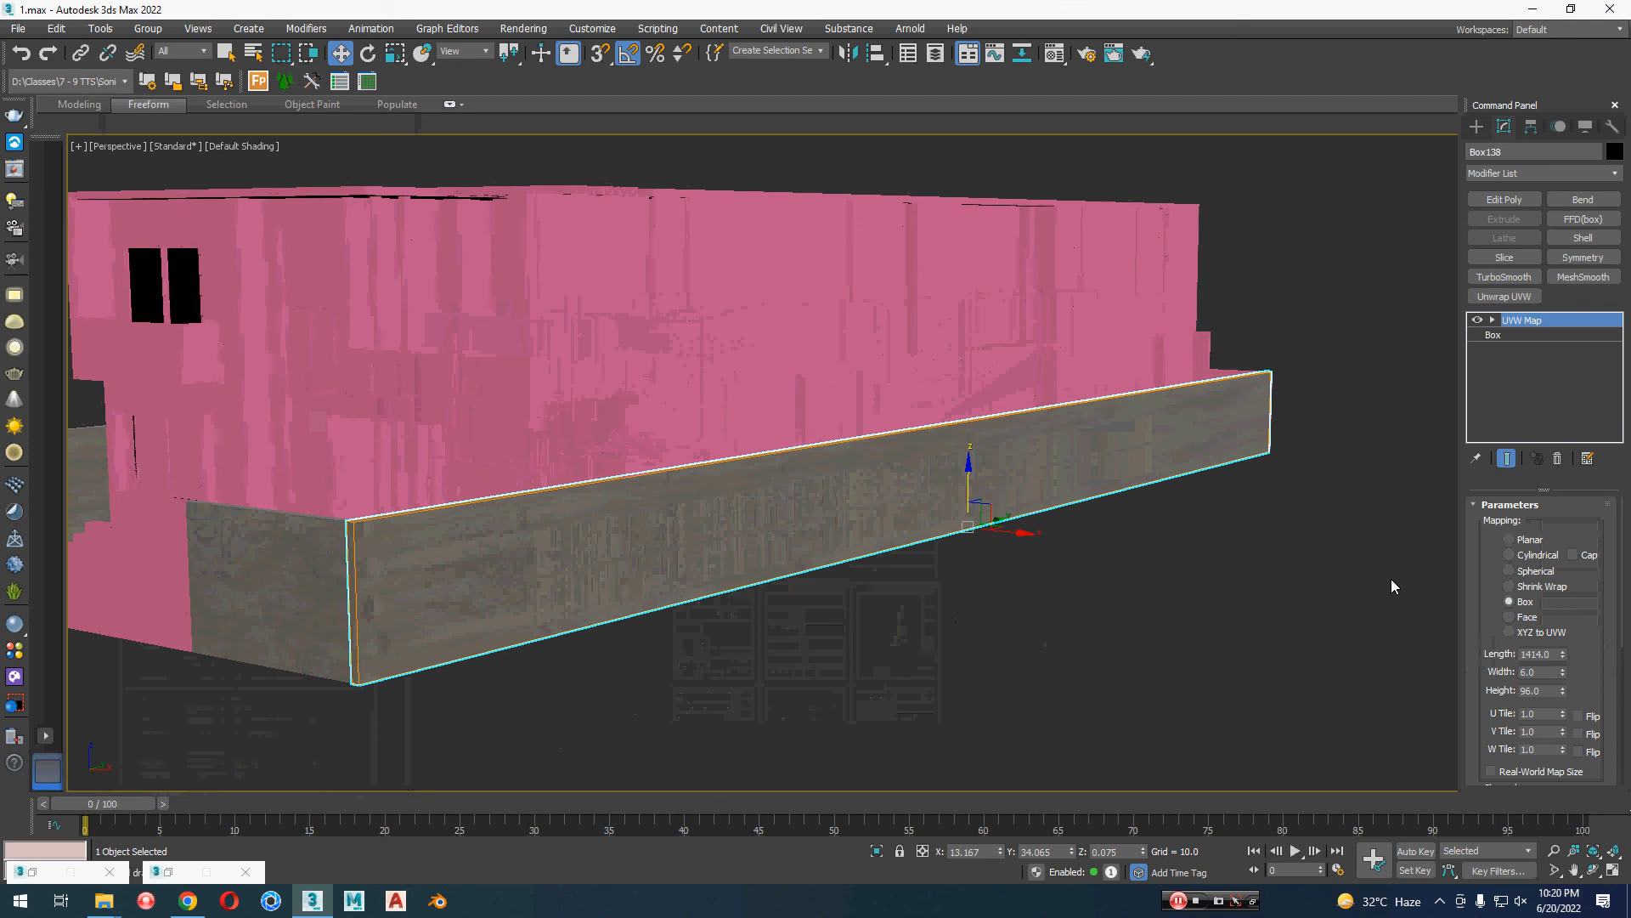
pyautogui.click(1525, 337)
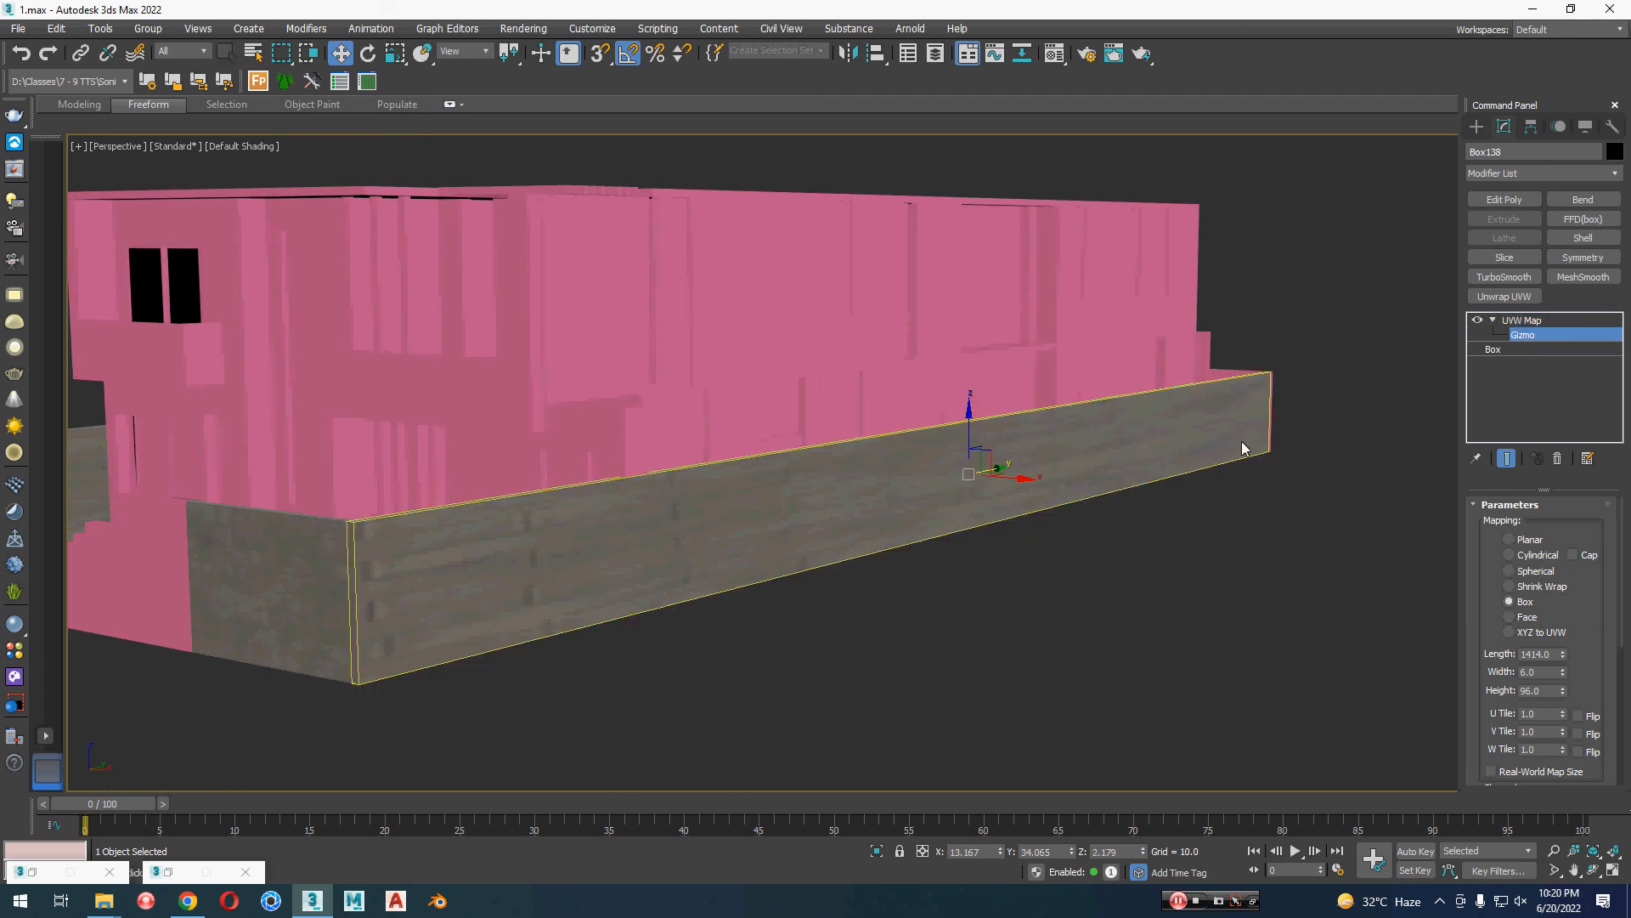
pyautogui.press('r')
pyautogui.moveTo(928, 480); pyautogui.dragTo(1072, 452)
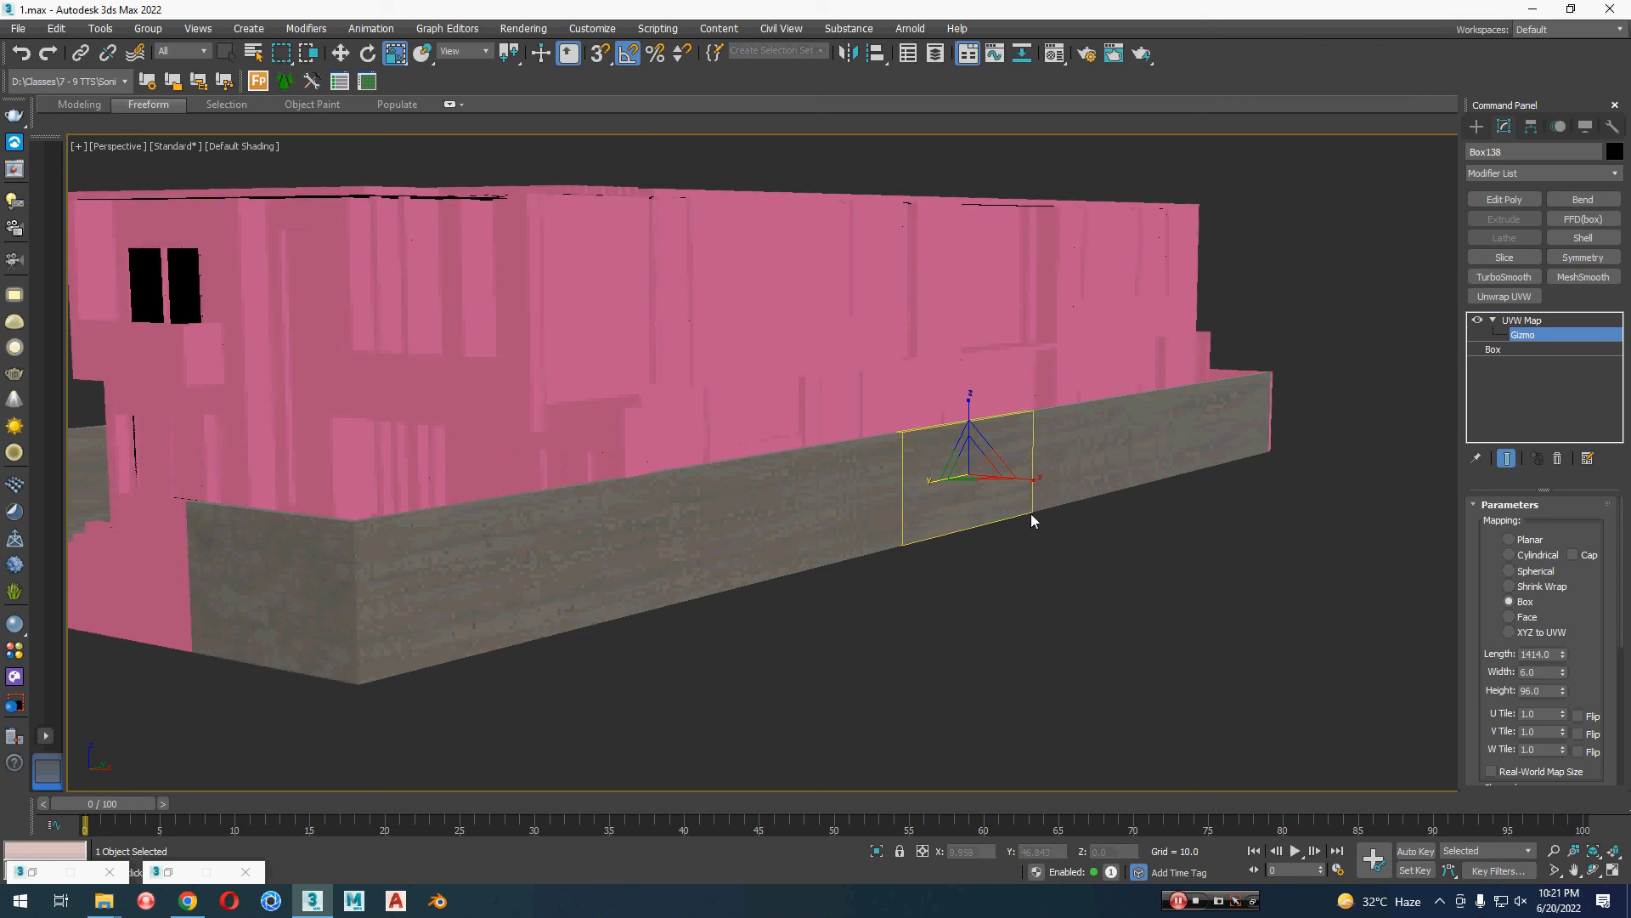
pyautogui.press('w')
# Step: Inspect the bricks at the wall corner, scale the UVW gizmo to about 1873% along X, and deselect the wall
pyautogui.moveTo(939, 595); pyautogui.dragTo(878, 501, button='middle')
pyautogui.scroll(3, 557, 505)
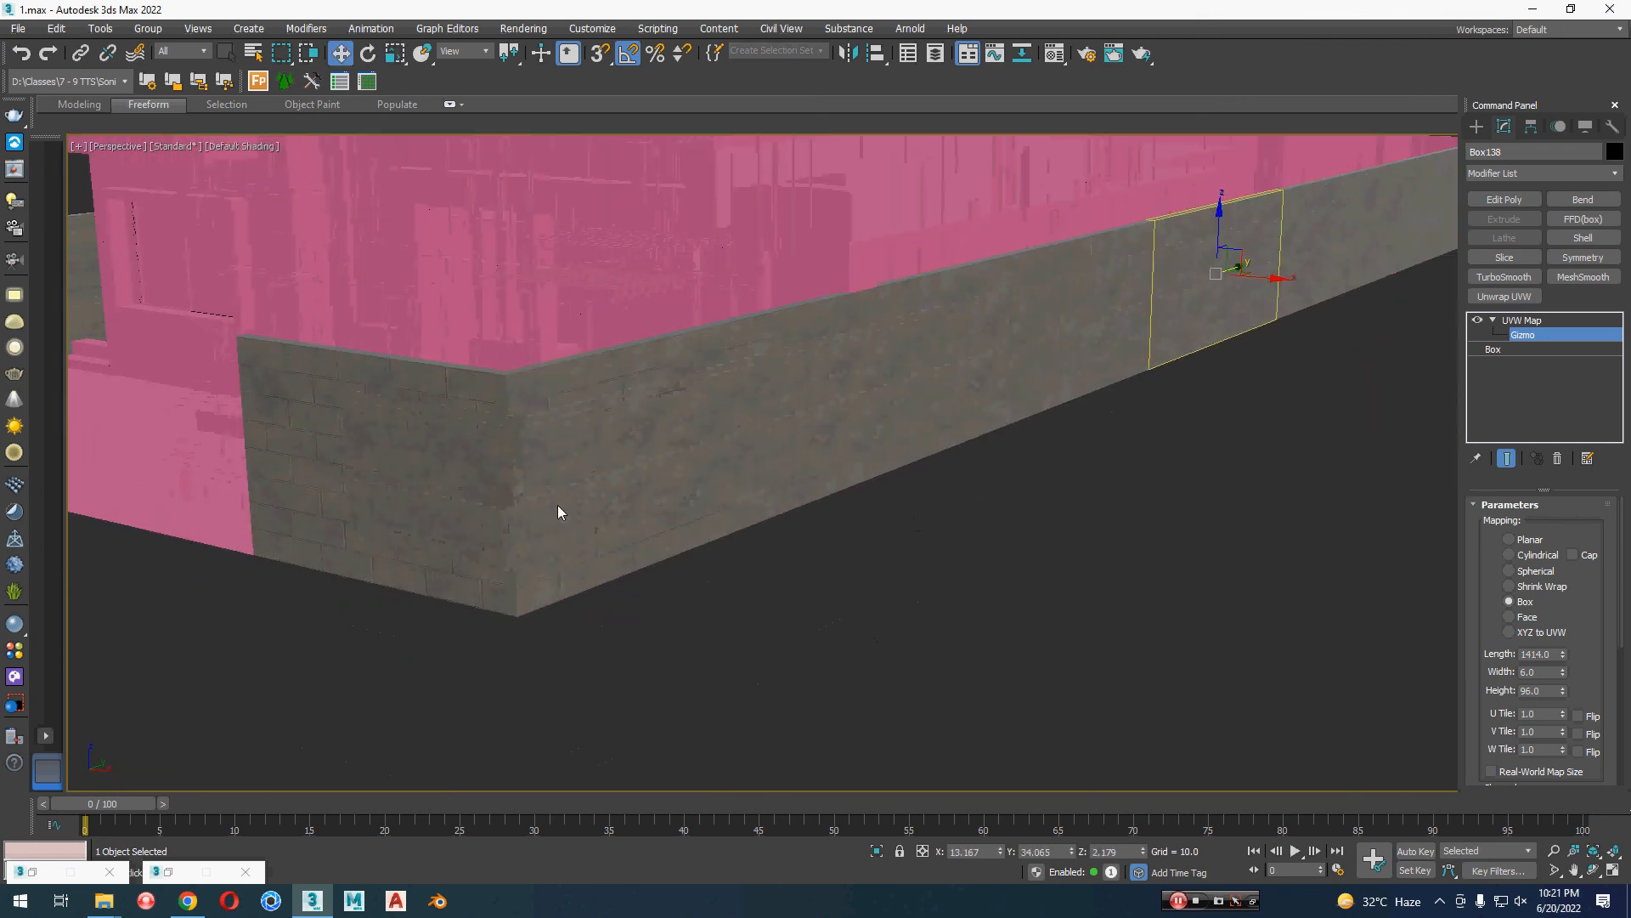
pyautogui.moveTo(558, 507); pyautogui.dragTo(594, 539, button='middle')
pyautogui.scroll(3, 679, 544)
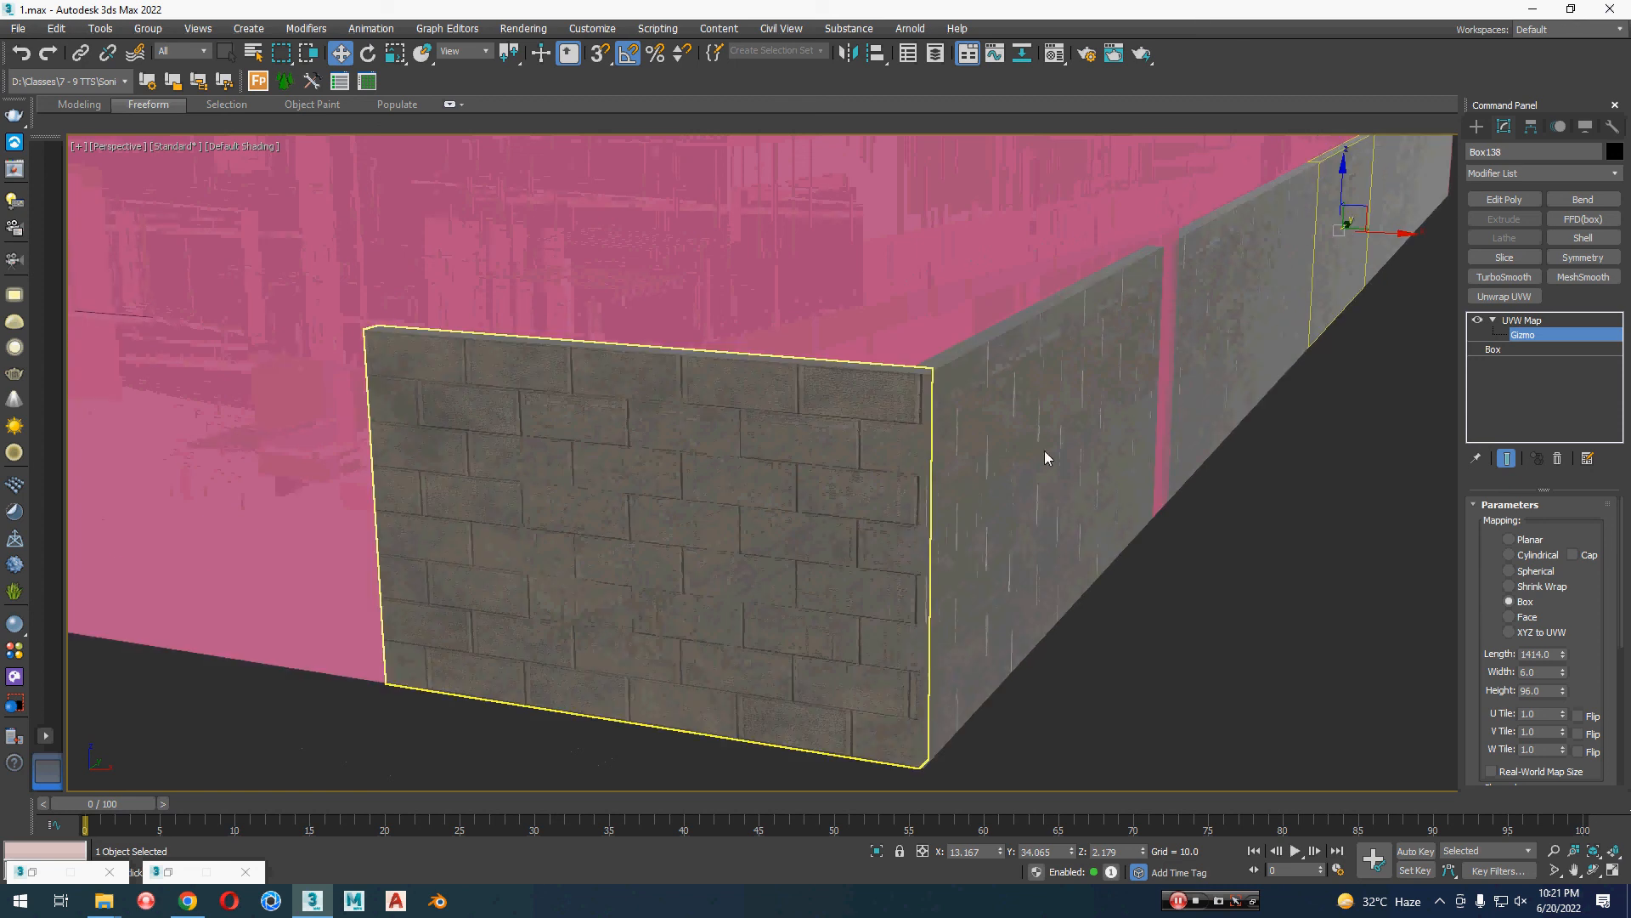
pyautogui.scroll(2, 971, 486)
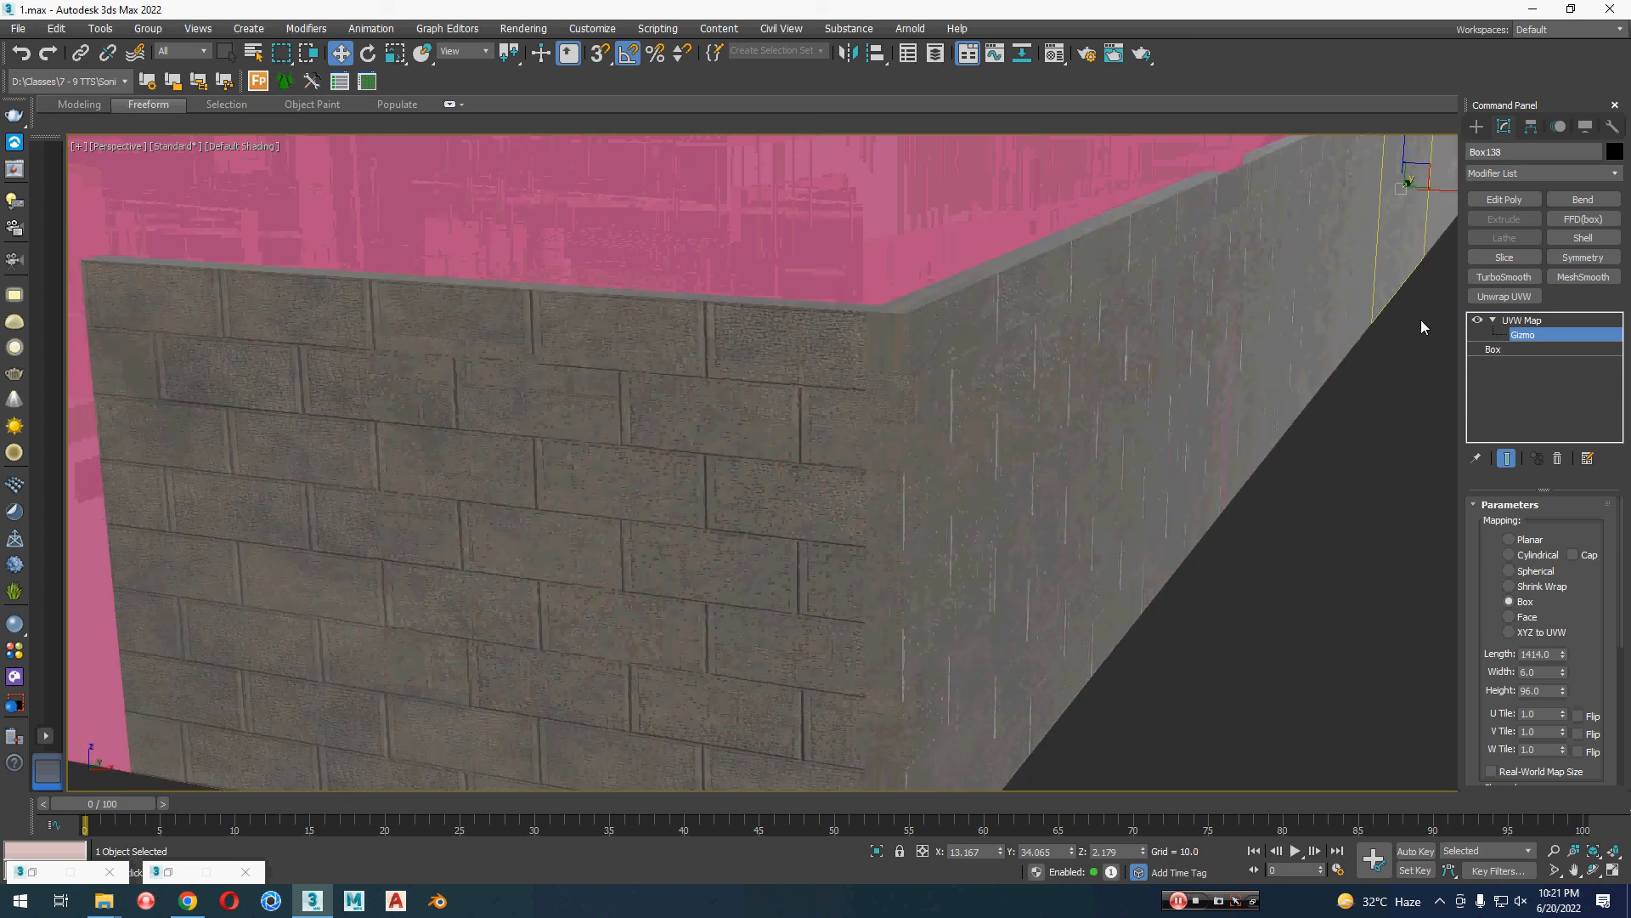
pyautogui.click(1520, 321)
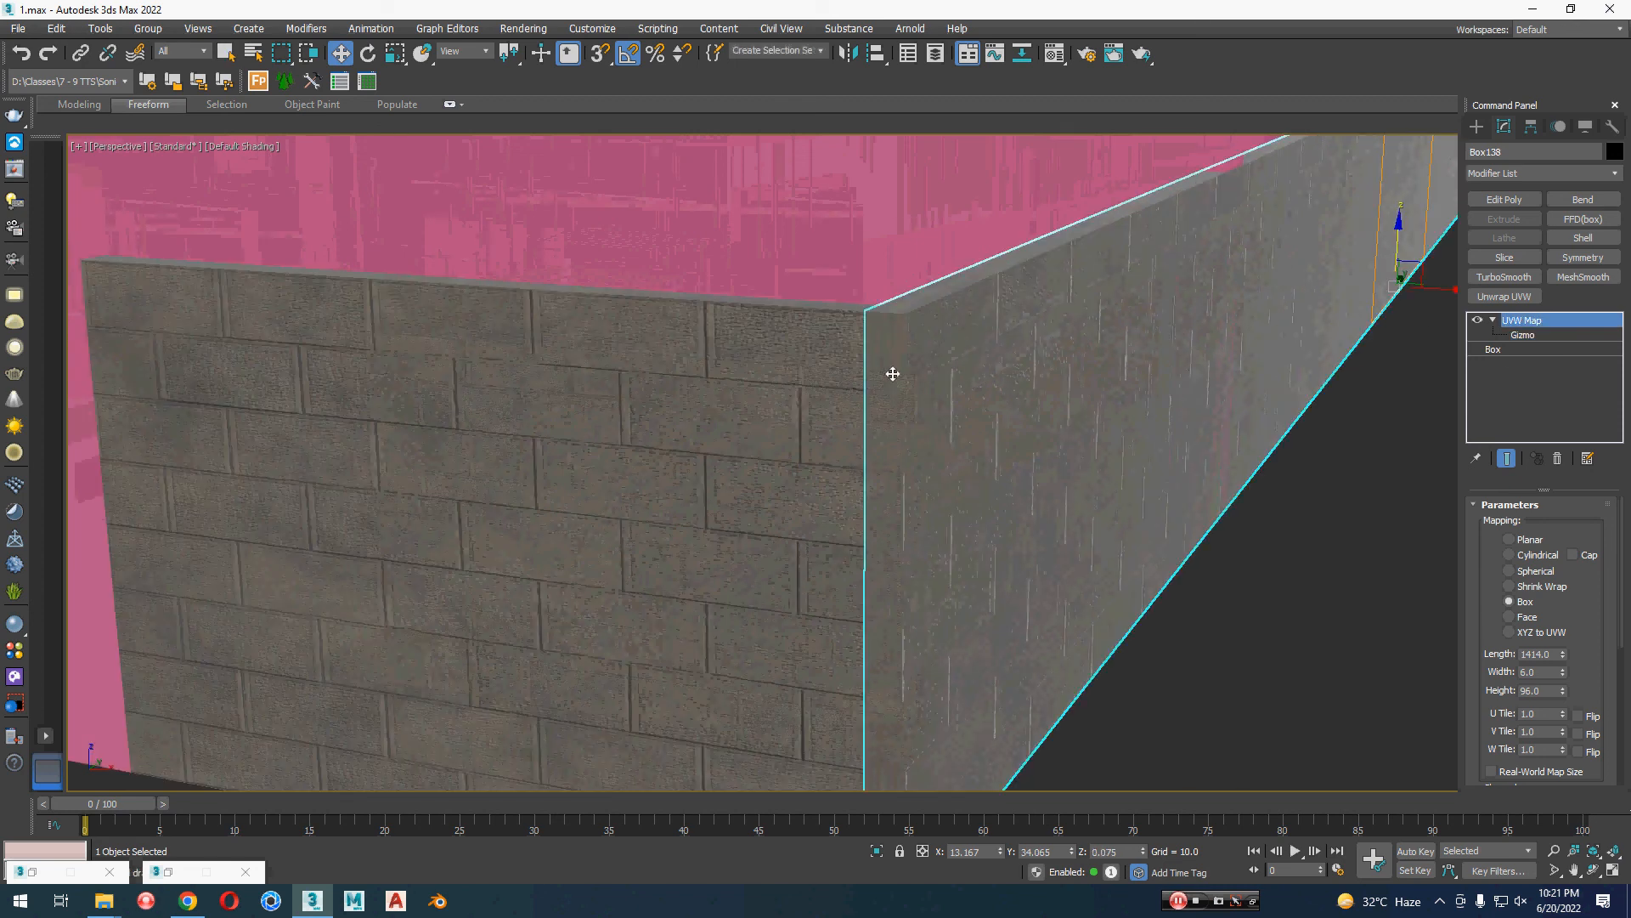
pyautogui.click(1527, 335)
pyautogui.press('r')
pyautogui.moveTo(1293, 399); pyautogui.dragTo(1120, 408, button='middle')
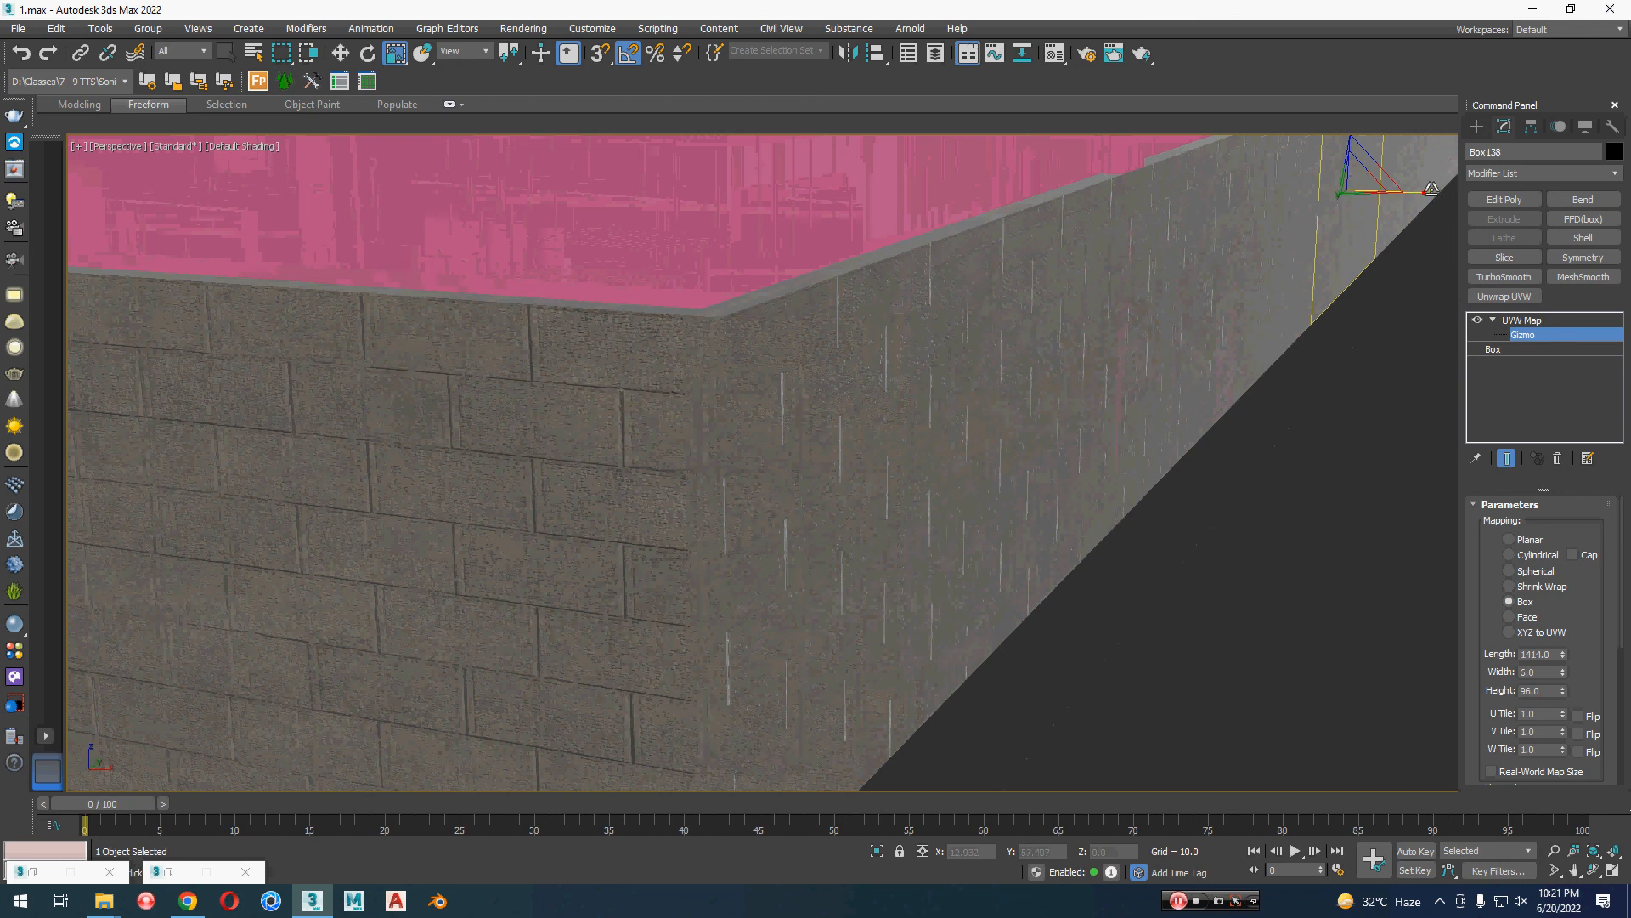
pyautogui.moveTo(1431, 188); pyautogui.dragTo(1085, 358)
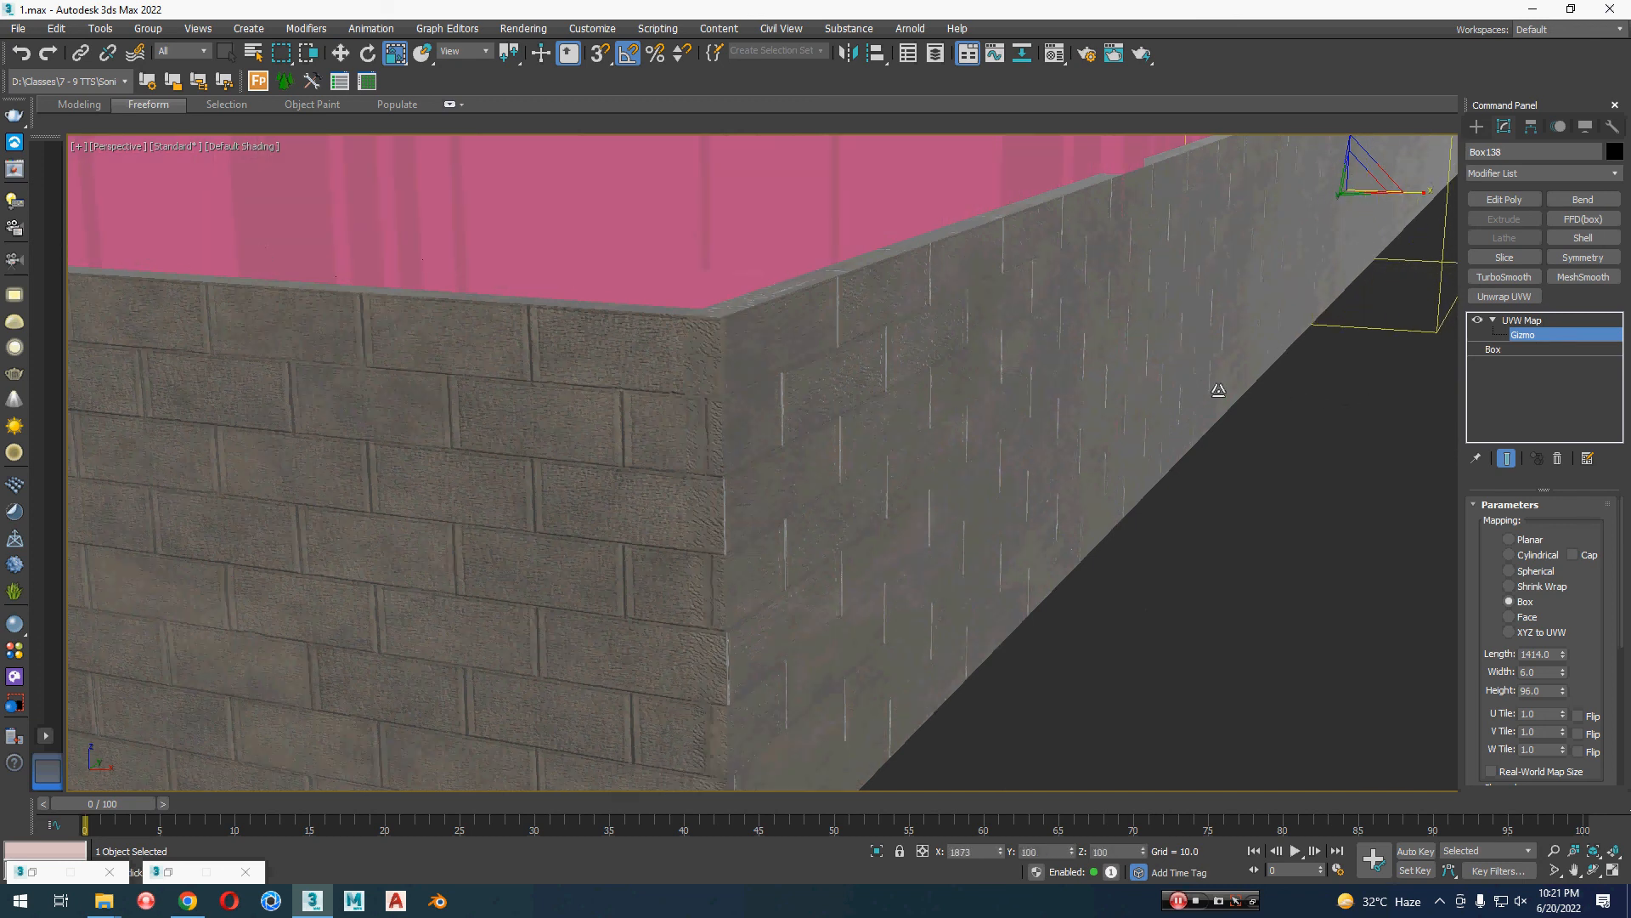
pyautogui.hotkey('ctrl', 'b')
pyautogui.click(1285, 569)
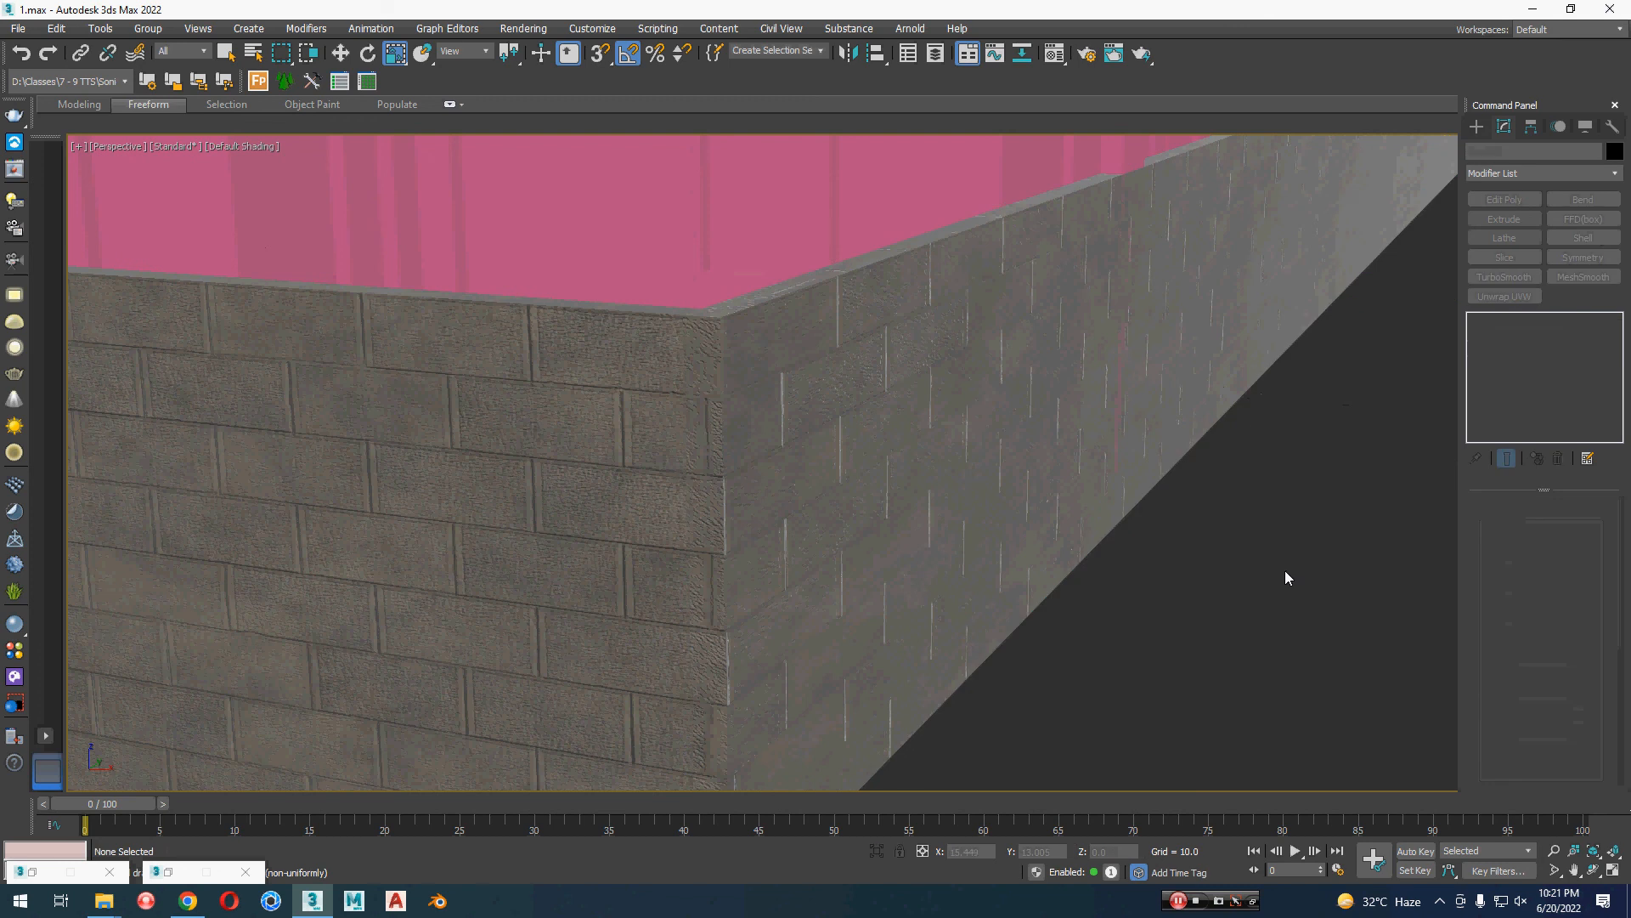
# Step: Copy the UVW Map modifier from the long side boundary wall that already has adjusted mapping
pyautogui.press('z')
pyautogui.scroll(-4, 1286, 569)
pyautogui.moveTo(1286, 570); pyautogui.dragTo(1158, 585, button='middle')
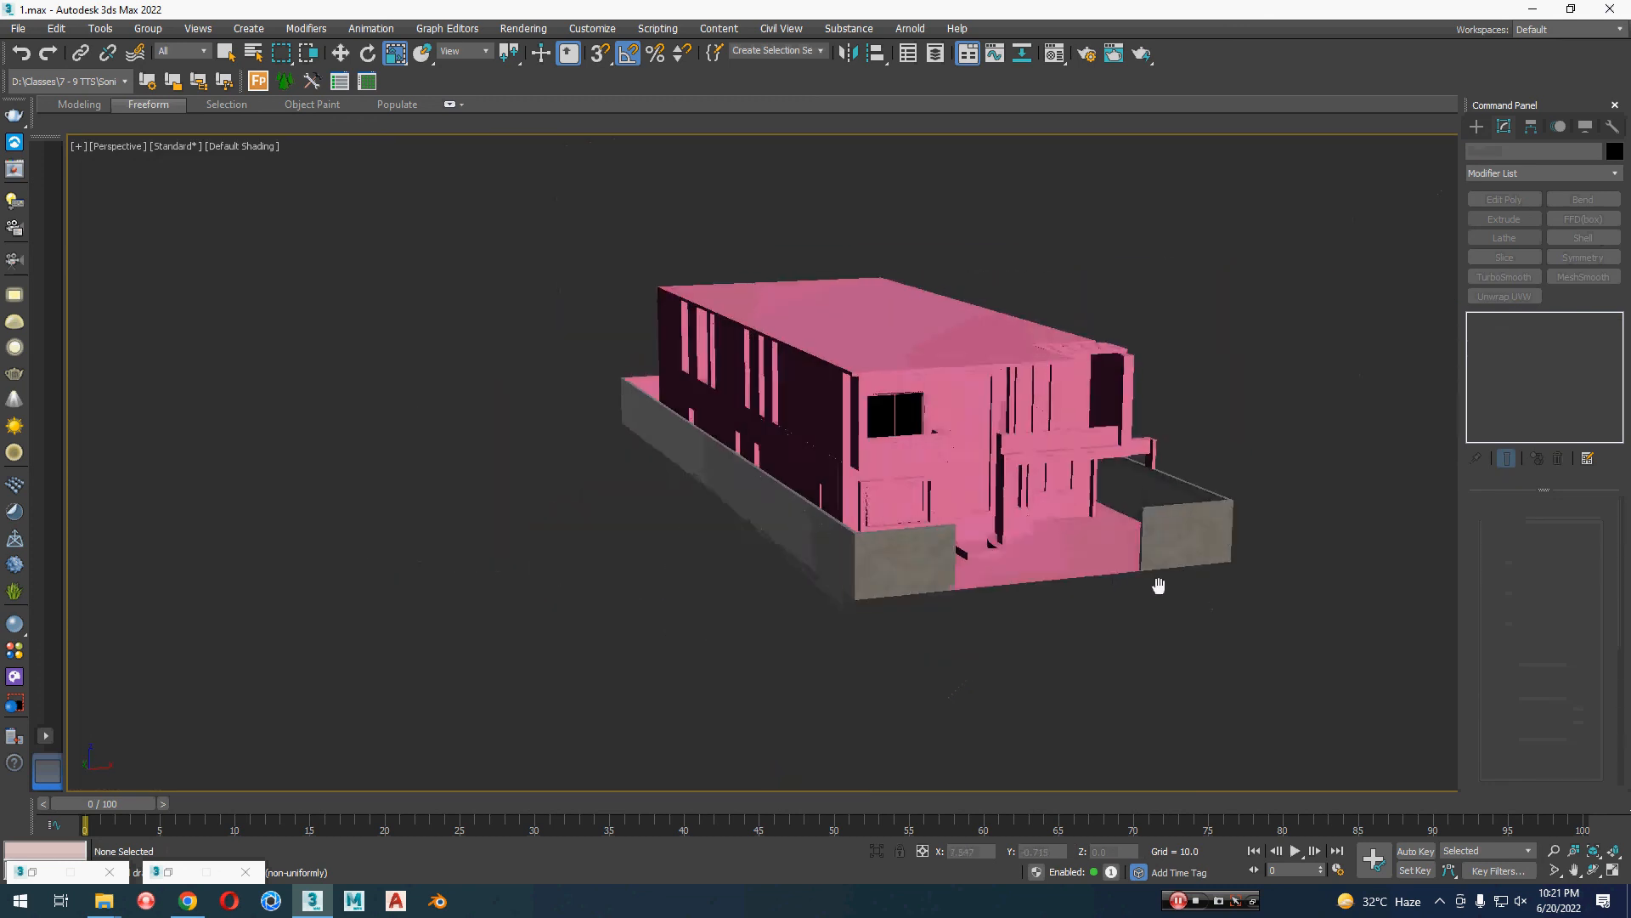
pyautogui.scroll(8, 915, 554)
pyautogui.click(615, 539)
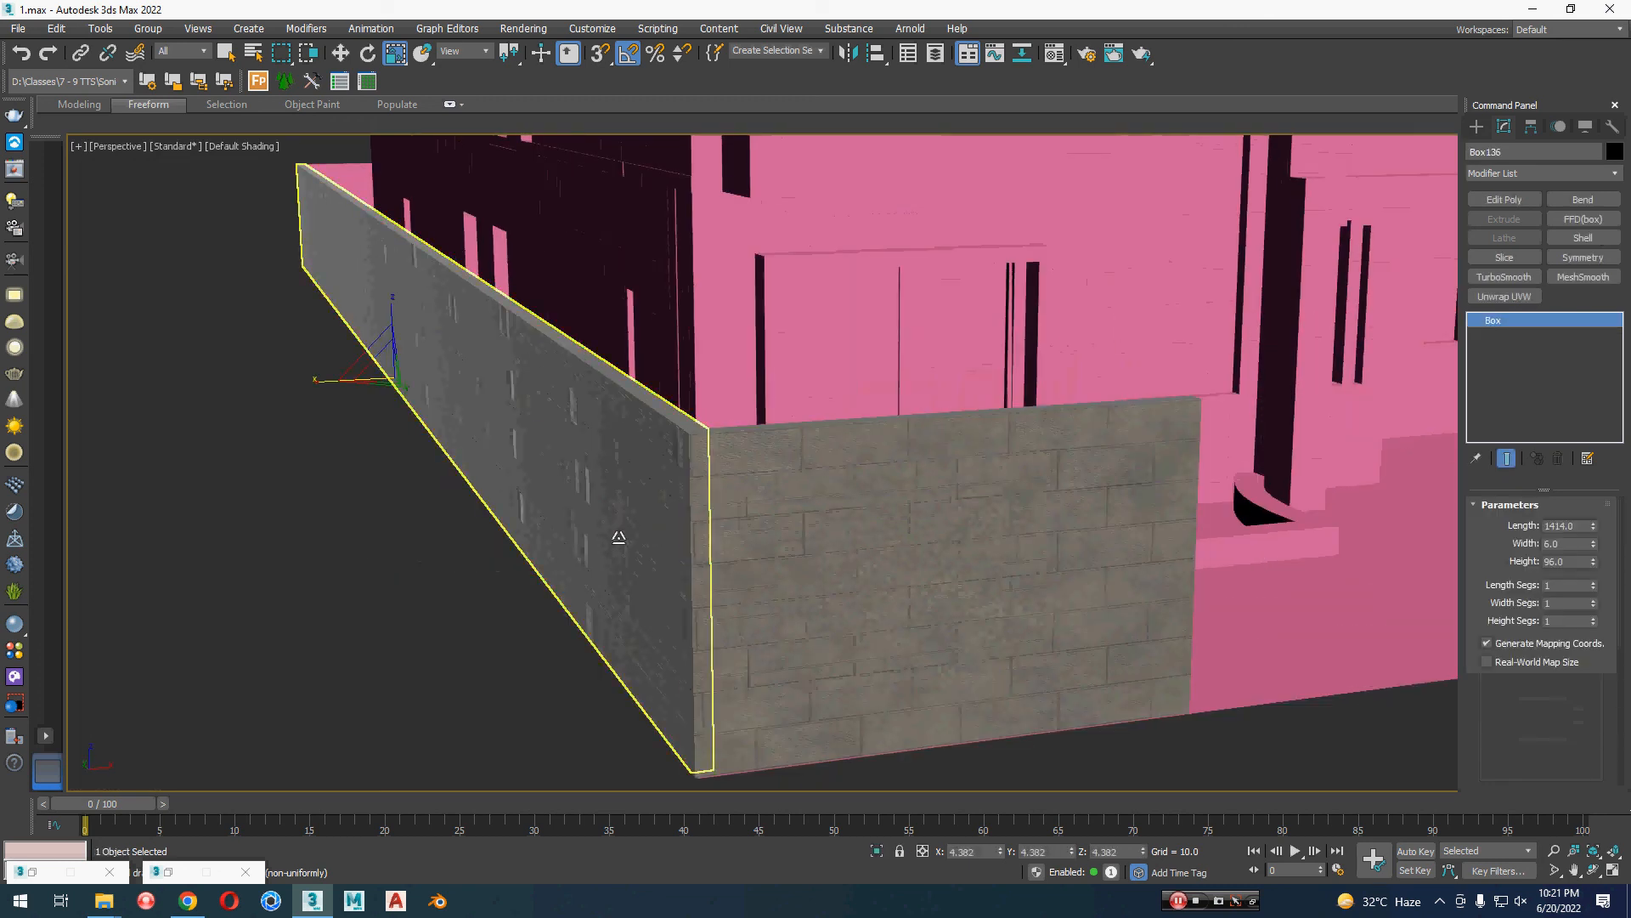
pyautogui.press('z')
pyautogui.scroll(-4, 618, 541)
pyautogui.moveTo(801, 564); pyautogui.dragTo(650, 566, button='middle')
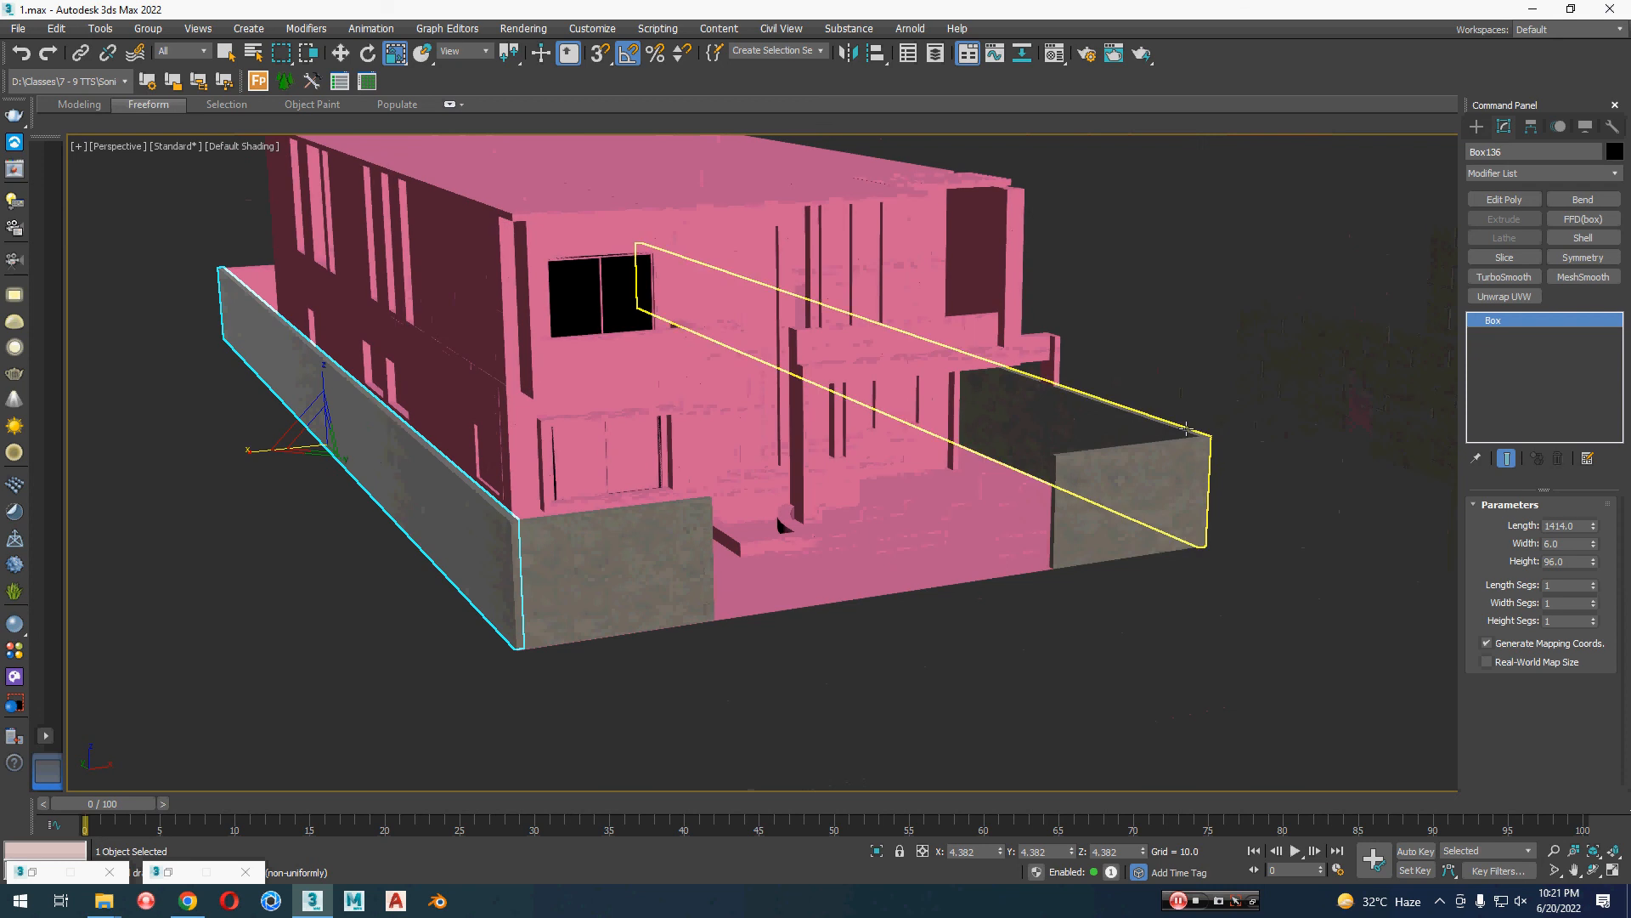
pyautogui.click(1189, 430)
pyautogui.rightClick(1533, 321)
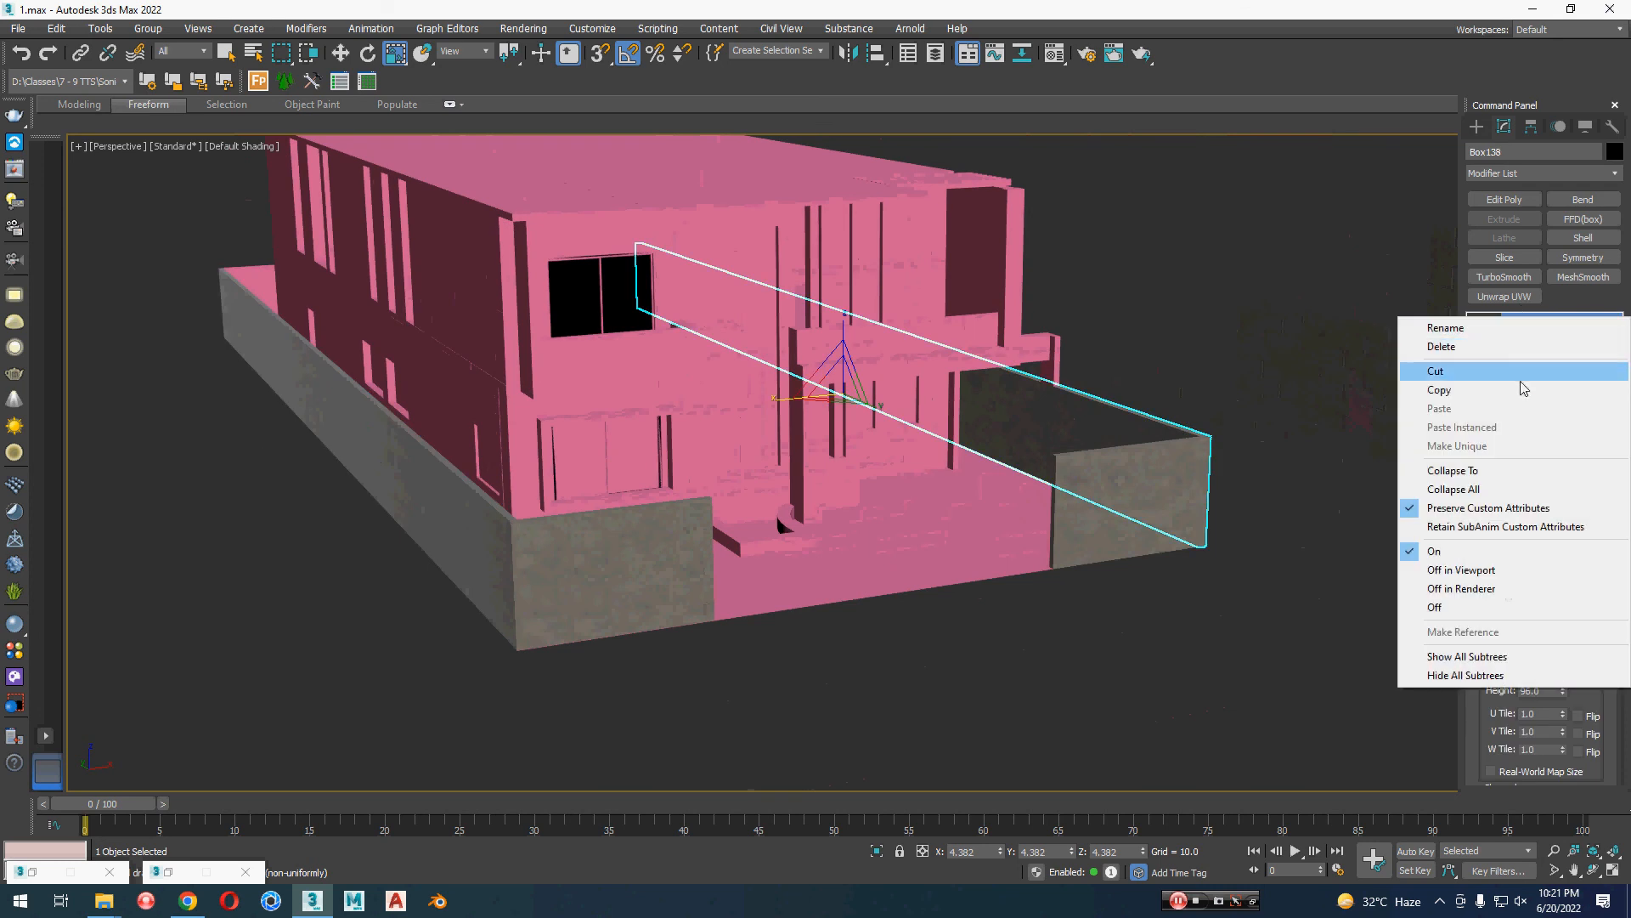
pyautogui.click(1444, 389)
# Step: Paste the copied UVW Map modifier as an instance onto the opposite long side boundary wall
pyautogui.click(398, 533)
pyautogui.keyDown('alt'); pyautogui.moveTo(447, 517); pyautogui.dragTo(949, 519, button='middle'); pyautogui.keyUp('alt')
pyautogui.scroll(2, 949, 519)
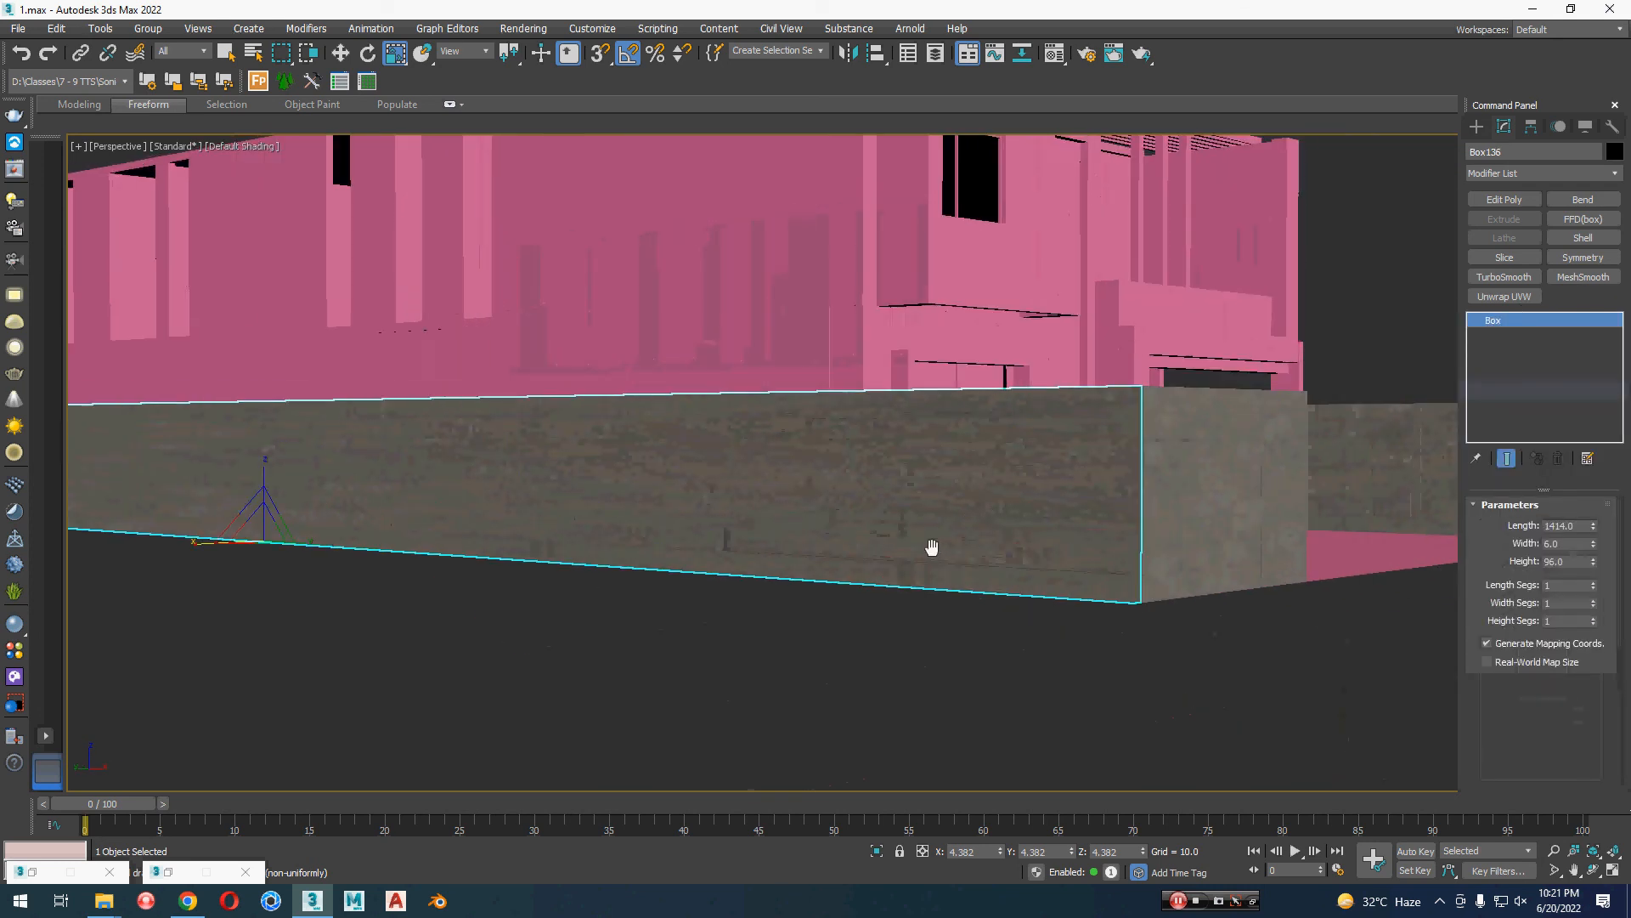
pyautogui.rightClick(1529, 322)
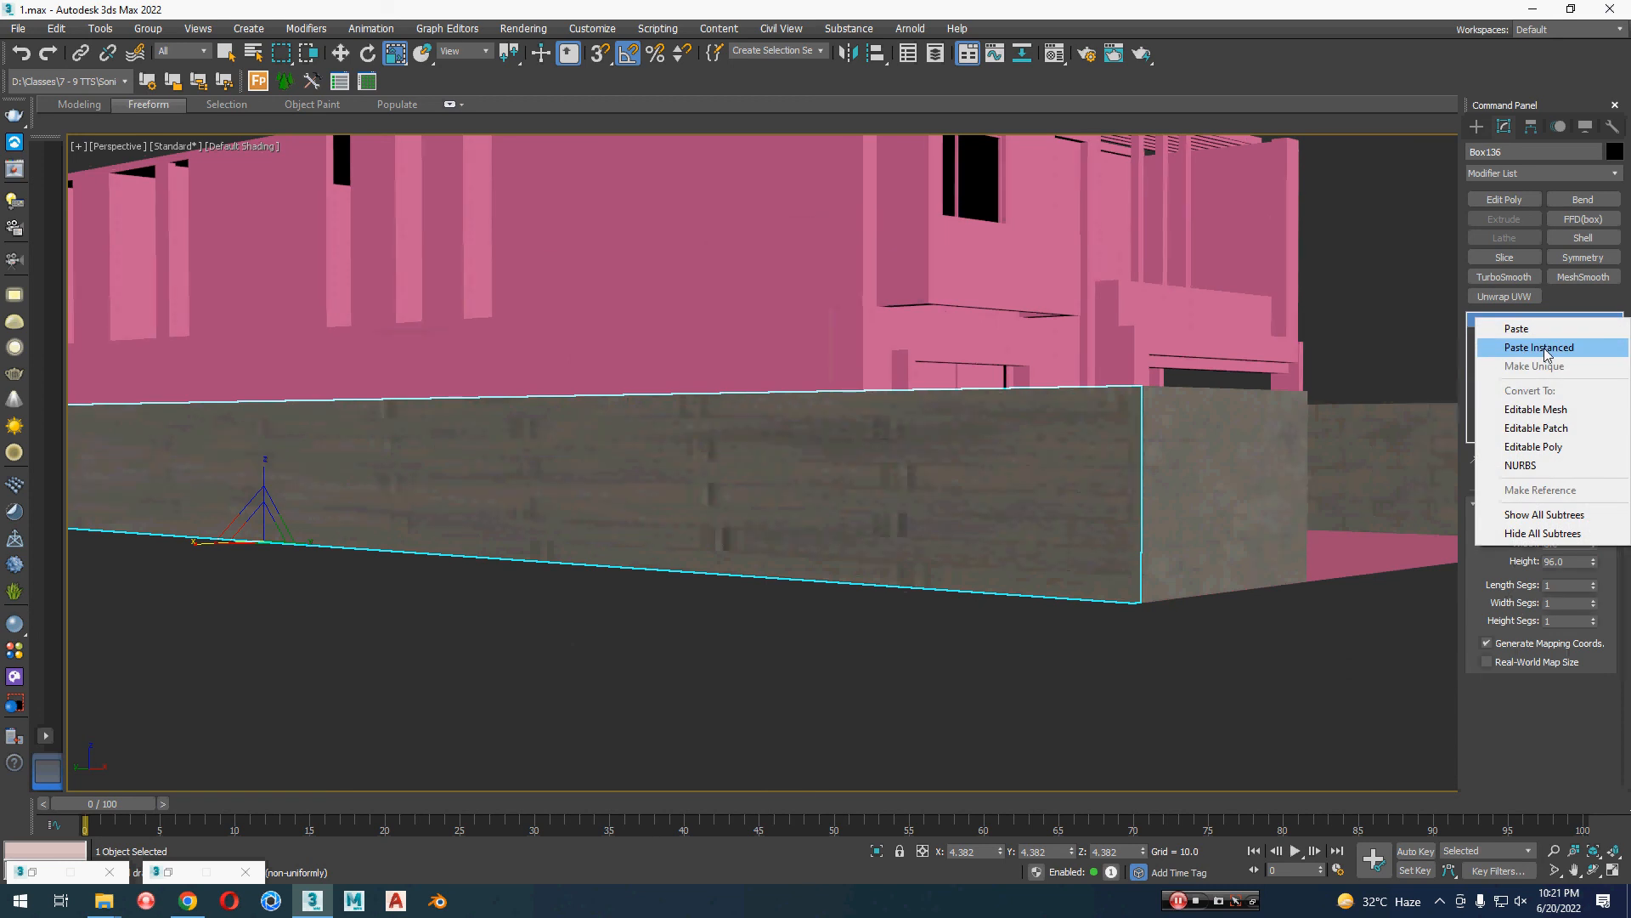
pyautogui.click(1539, 348)
# Step: Show edged faces and move the slim porch column beside the boundary wall about -0.286 along X, toward the house
pyautogui.keyDown('alt'); pyautogui.moveTo(1292, 587); pyautogui.dragTo(958, 626, button='middle'); pyautogui.keyUp('alt')
pyautogui.scroll(-3, 1126, 622)
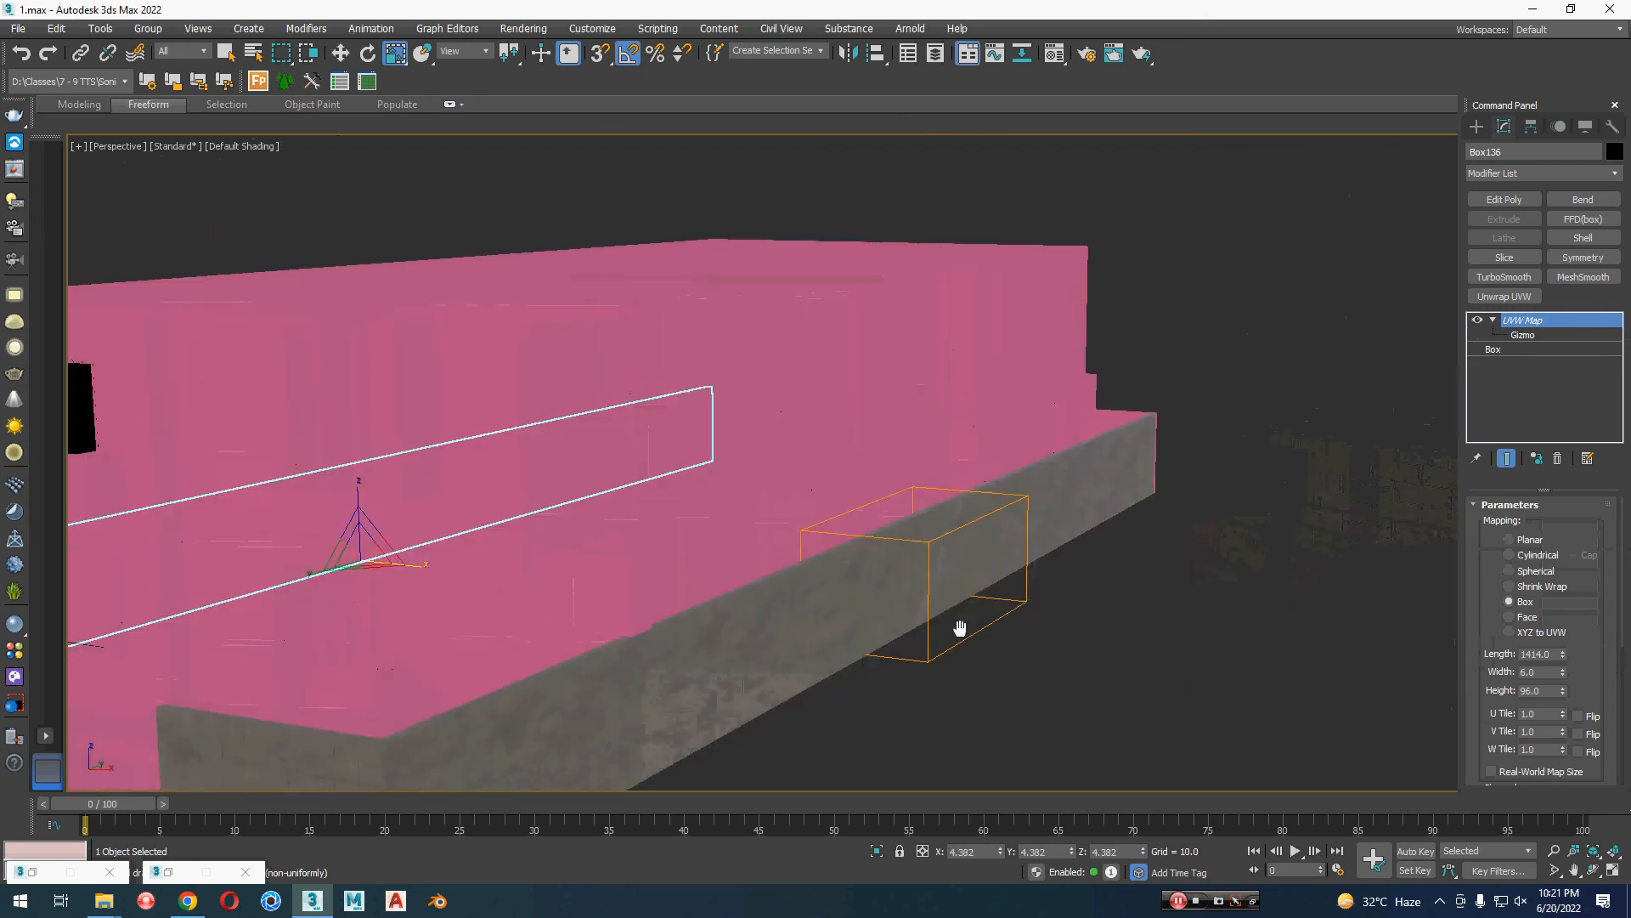
pyautogui.scroll(-3, 780, 603)
pyautogui.keyDown('alt'); pyautogui.moveTo(781, 604); pyautogui.dragTo(965, 572, button='middle'); pyautogui.keyUp('alt')
pyautogui.press('F4')
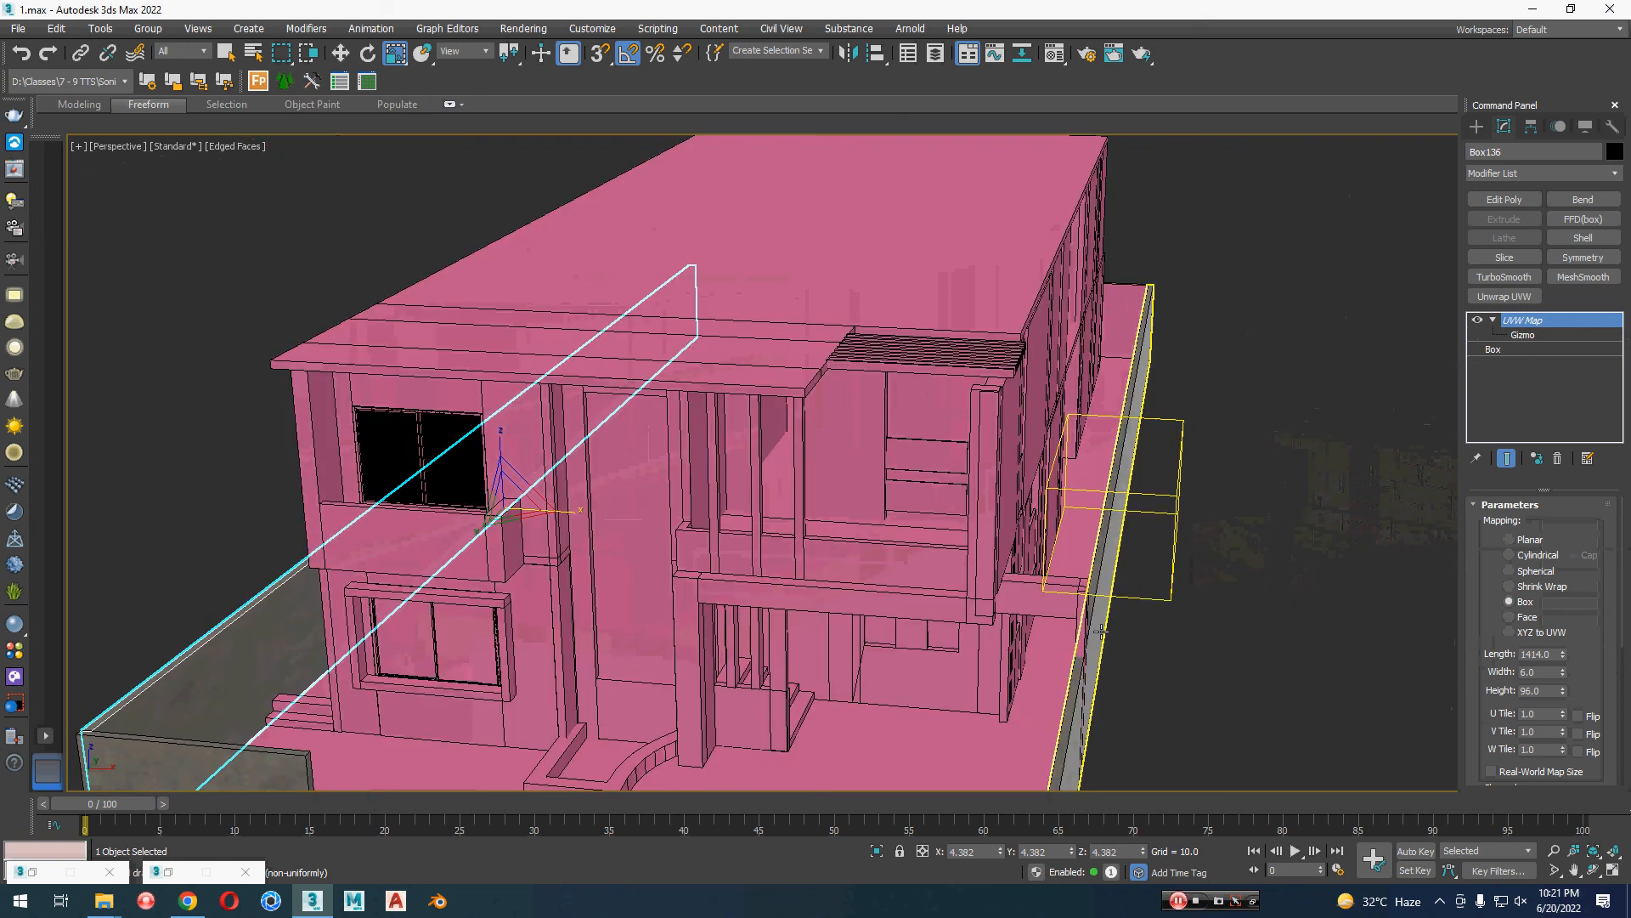
pyautogui.click(1080, 623)
pyautogui.press('w')
pyautogui.scroll(5, 1080, 623)
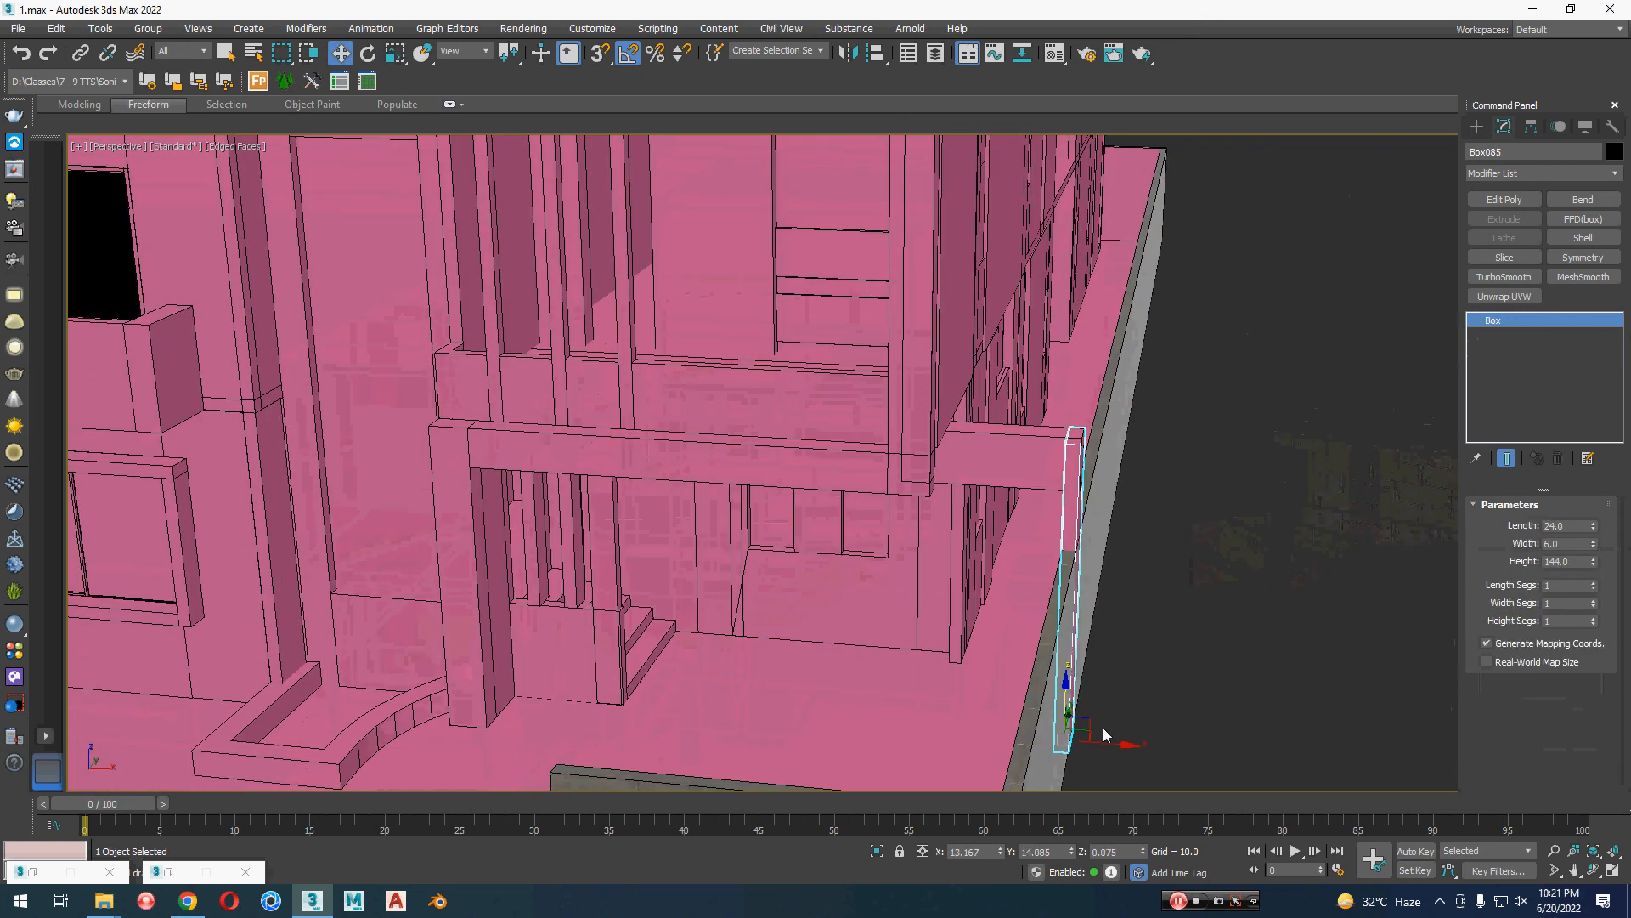
pyautogui.moveTo(1108, 743); pyautogui.dragTo(1095, 747)
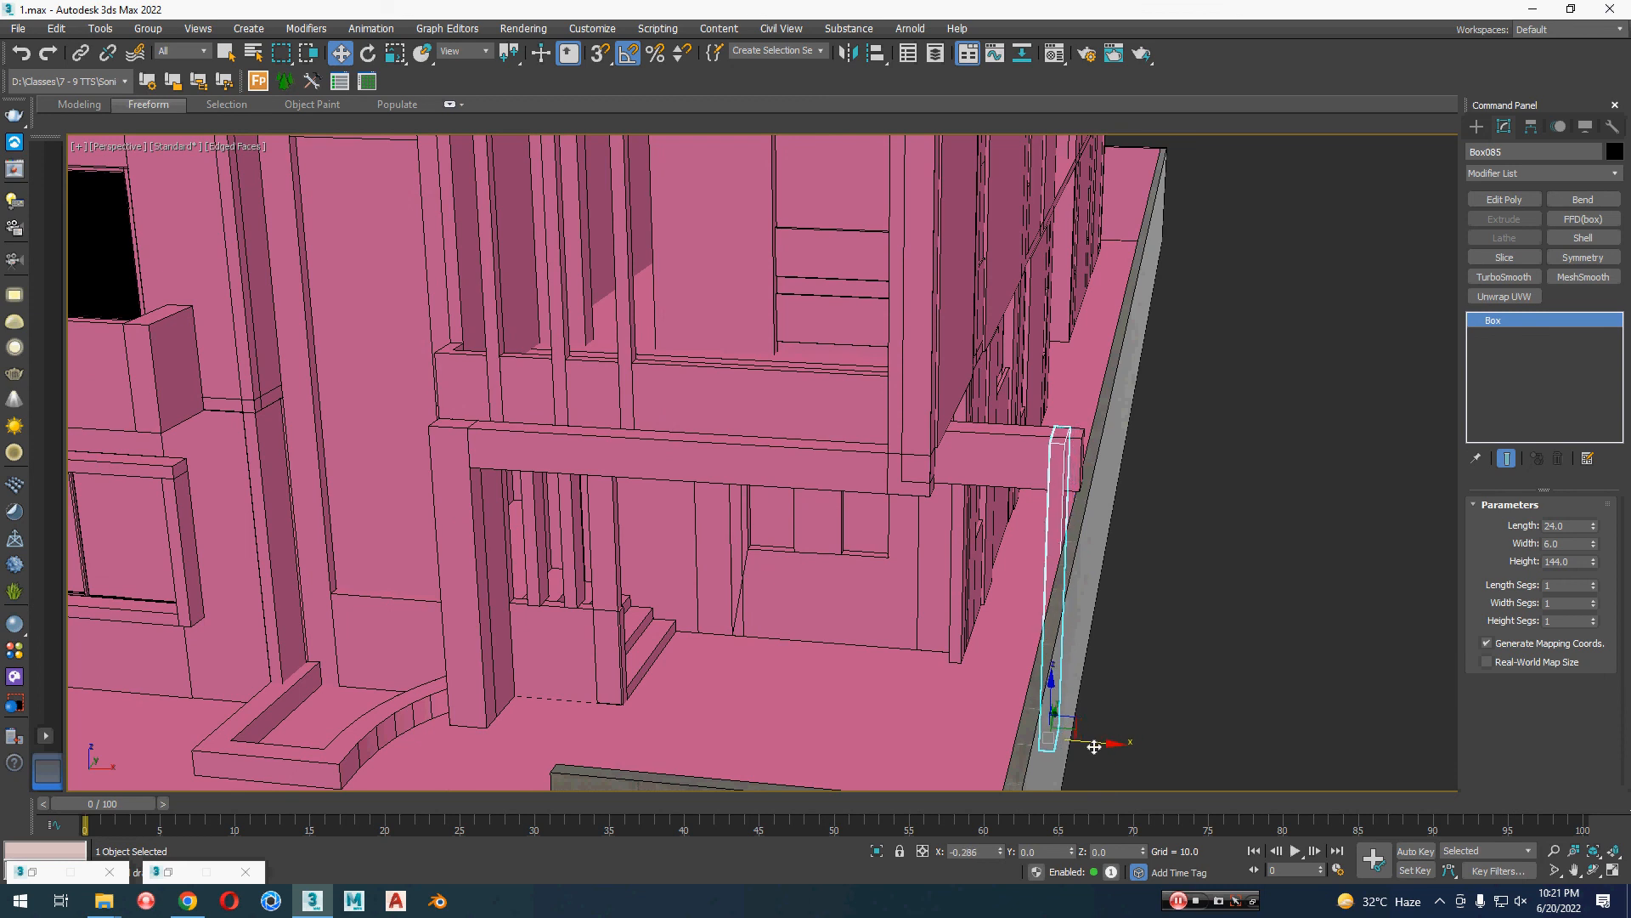
pyautogui.click(1205, 586)
# Step: Add an Edit Poly modifier to the porch beam and move its outer end polygon inward to meet the slim column
pyautogui.click(1075, 463)
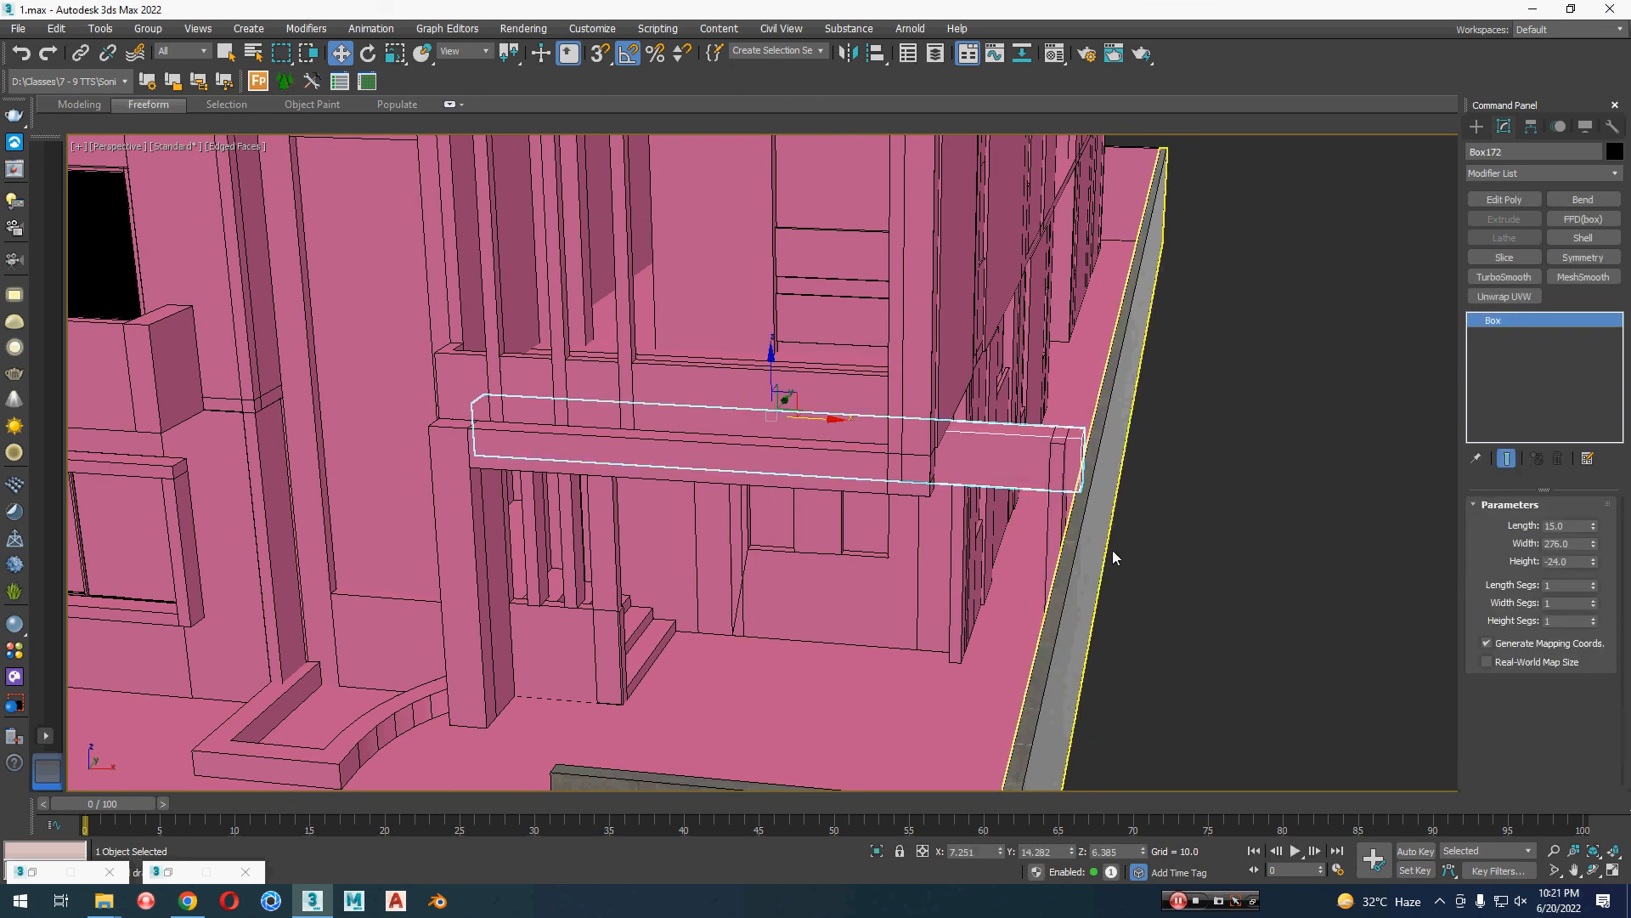
pyautogui.moveTo(1146, 531); pyautogui.dragTo(1062, 495, button='middle')
pyautogui.click(1494, 201)
pyautogui.press('4')
pyautogui.click(1058, 497)
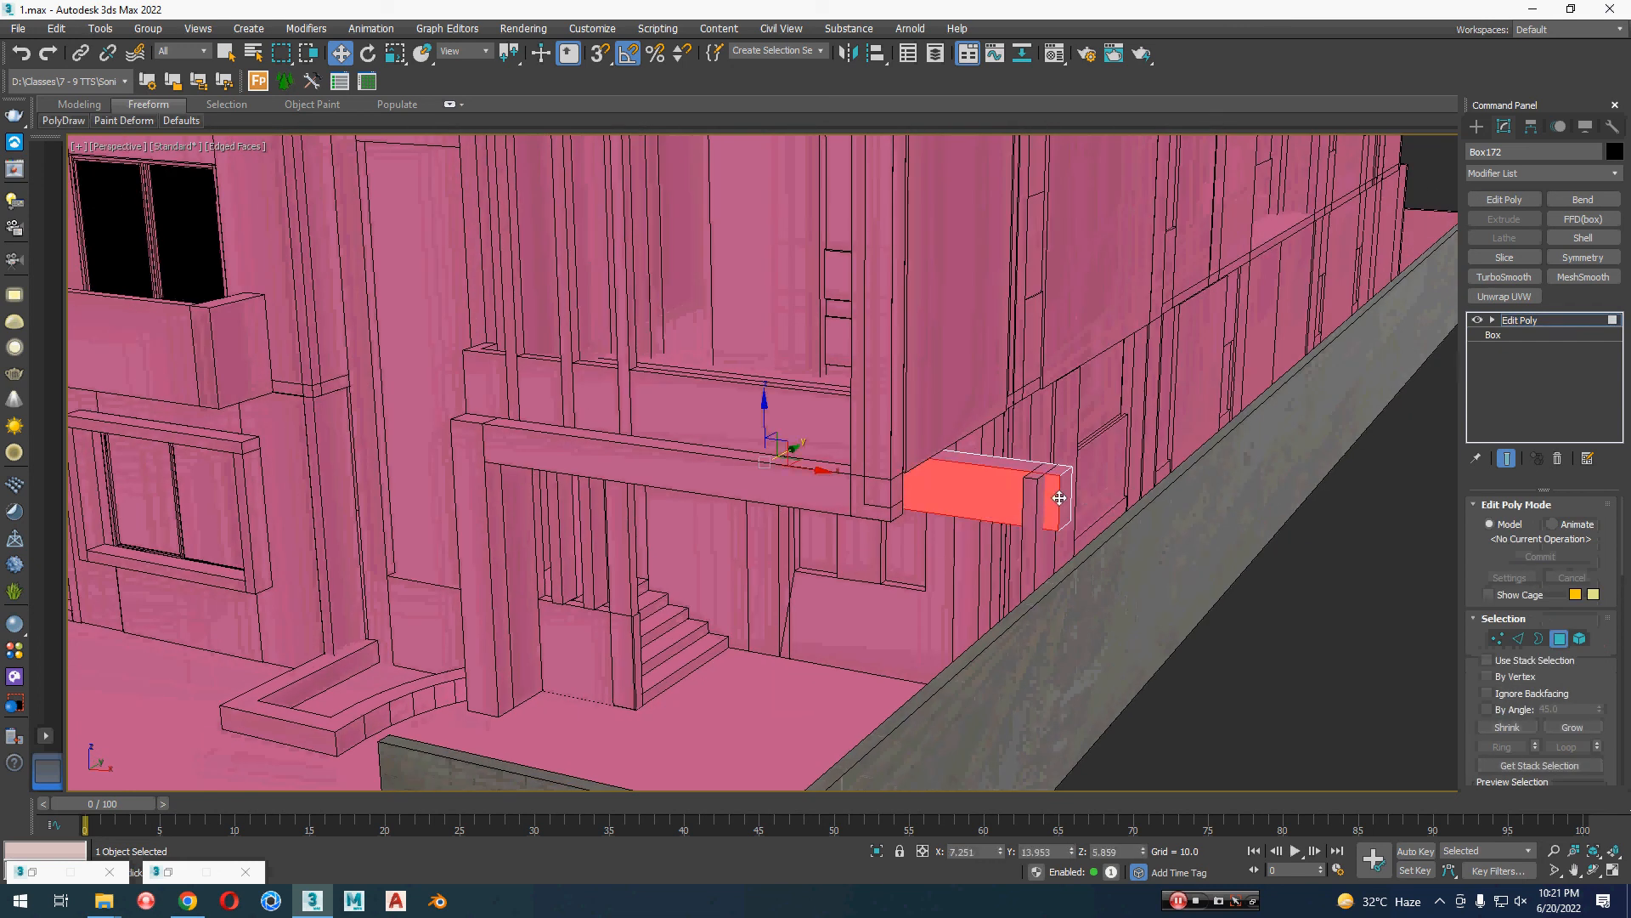
pyautogui.click(1066, 498)
pyautogui.moveTo(1127, 509); pyautogui.dragTo(1092, 506)
pyautogui.click(1558, 639)
# Step: Select the untextured rear boundary wall and assign the Boundry Wall material to it
pyautogui.scroll(-3, 1222, 566)
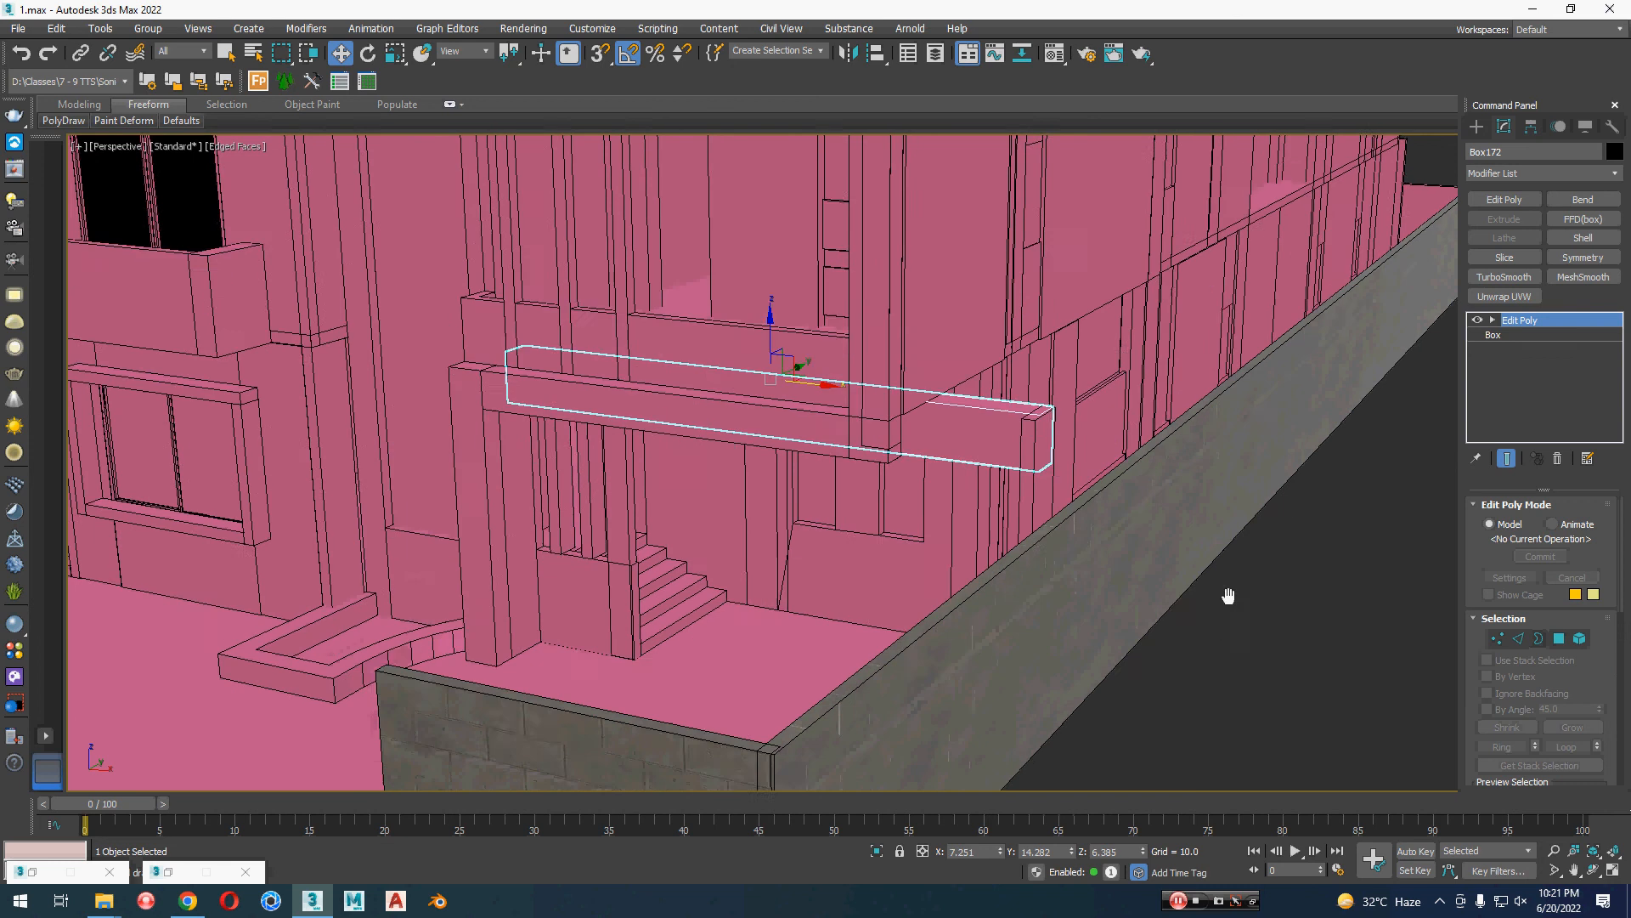
pyautogui.click(1222, 566)
pyautogui.scroll(5, 1194, 575)
pyautogui.moveTo(1194, 463); pyautogui.dragTo(754, 653, button='middle')
pyautogui.click(780, 459)
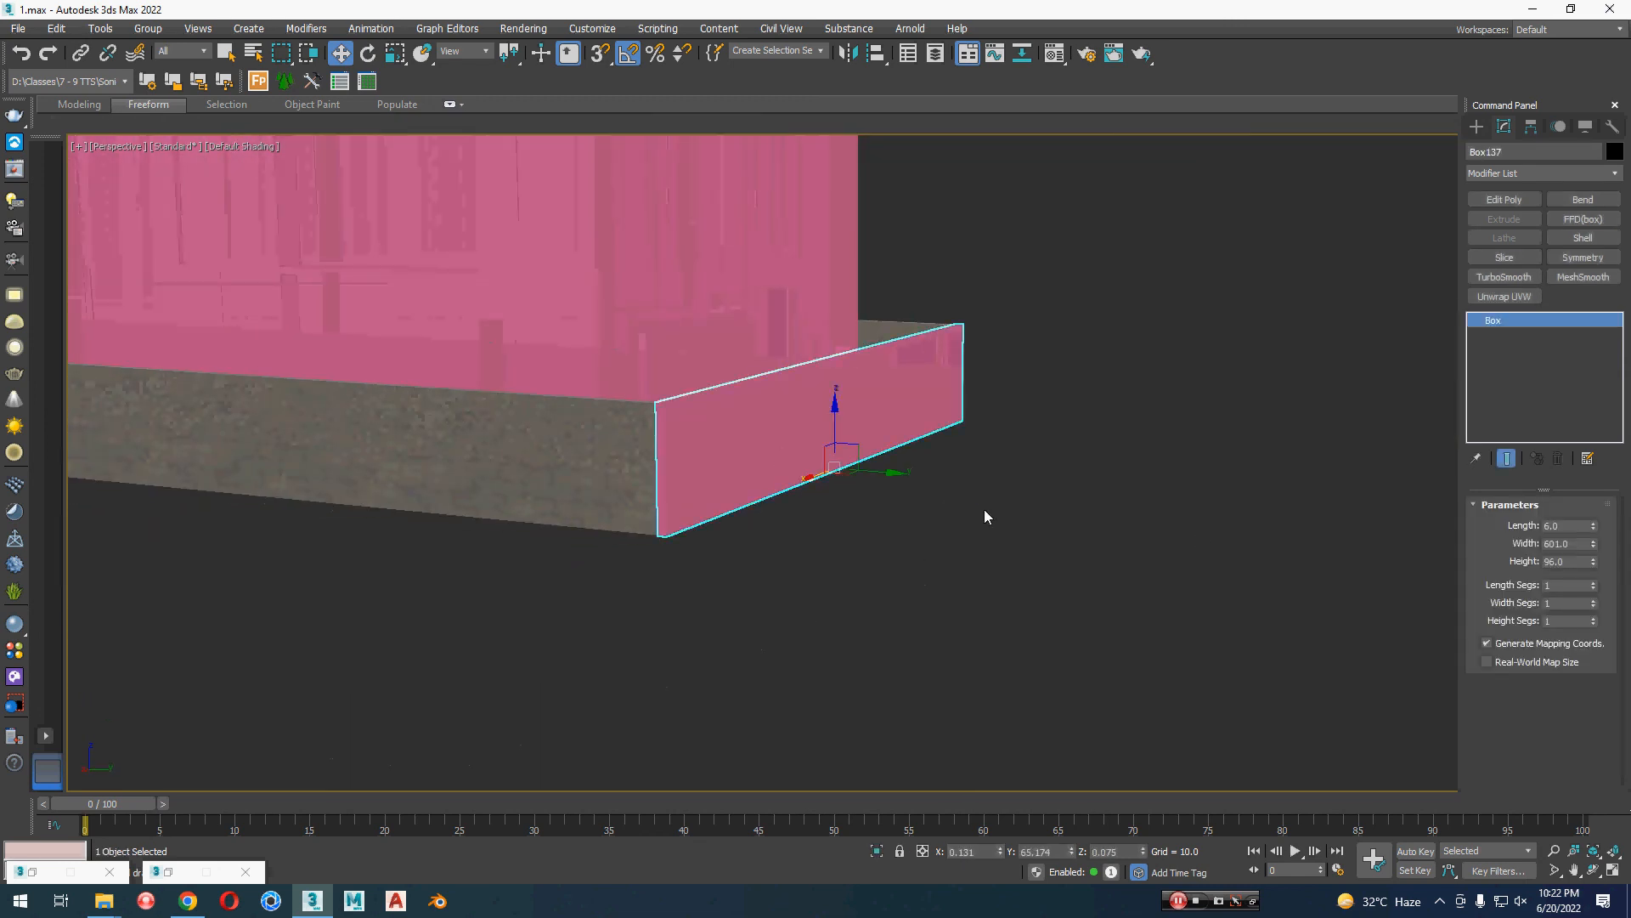
pyautogui.press('m')
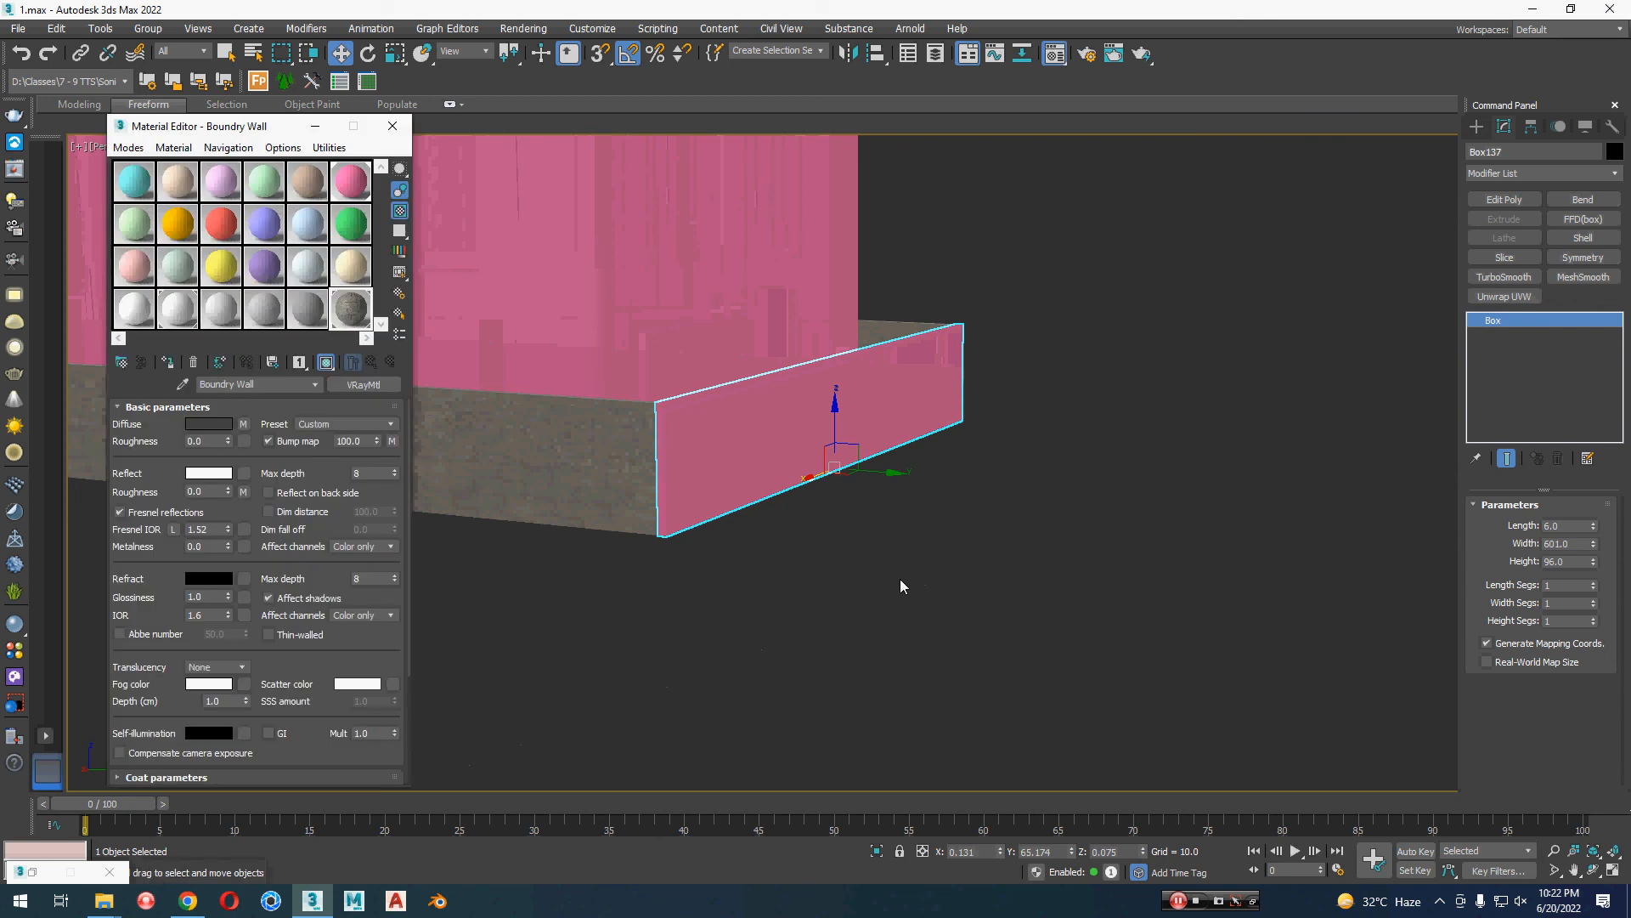
pyautogui.click(171, 366)
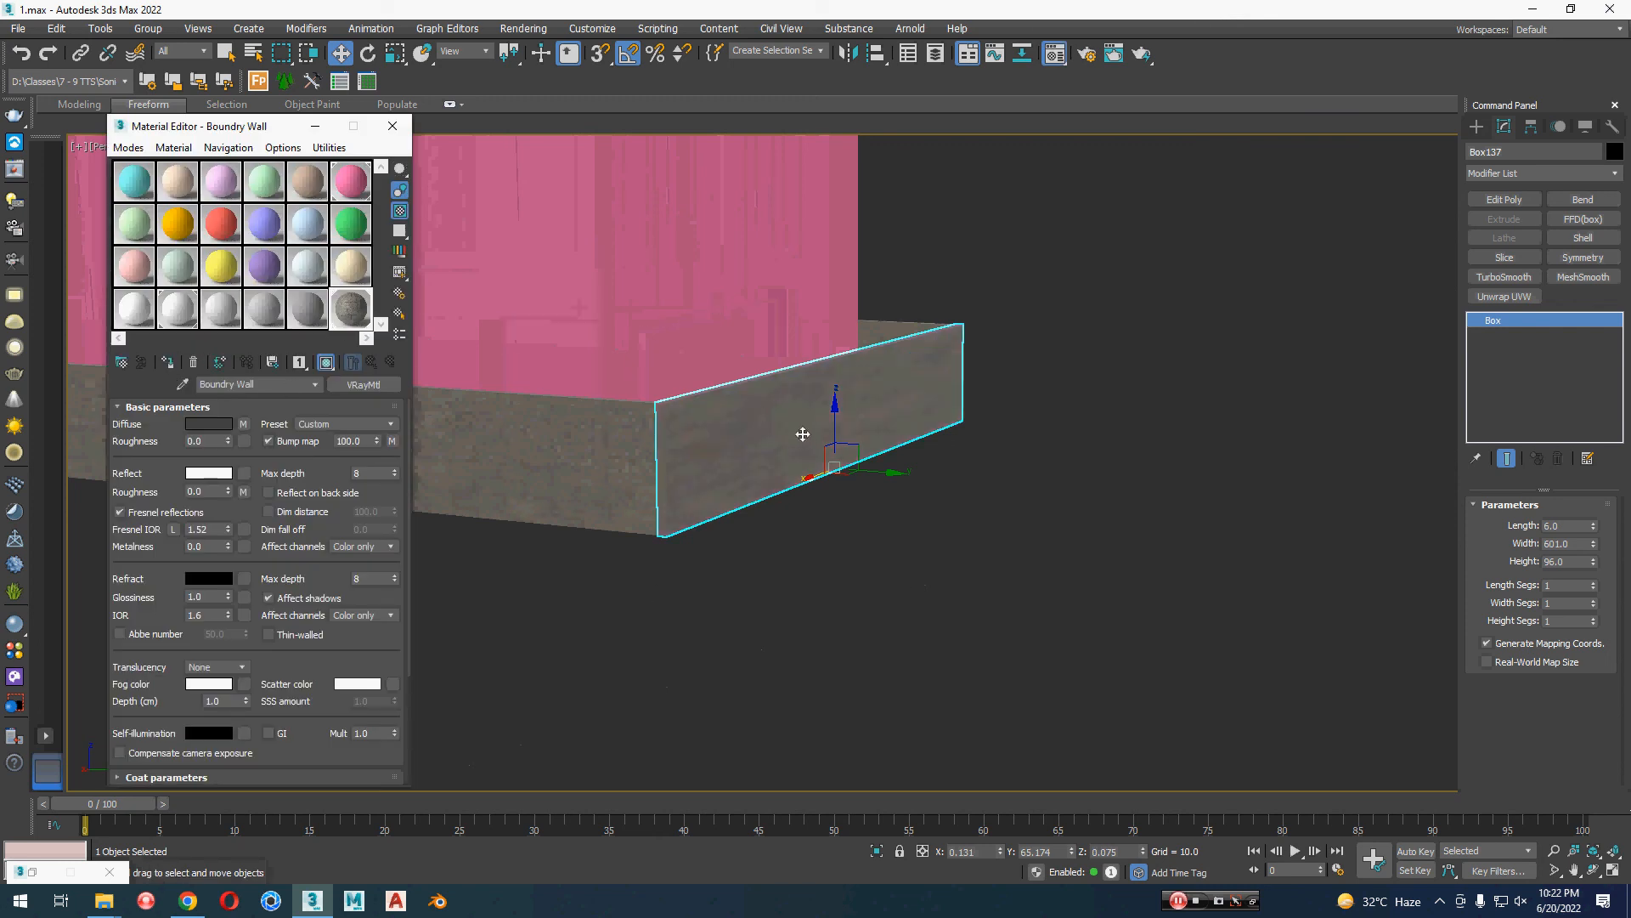
# Step: Paste the copied UVW Map modifier as an instance onto the rear boundary wall and activate its gizmo
pyautogui.moveTo(909, 584); pyautogui.dragTo(904, 656, button='middle')
pyautogui.rightClick(1508, 323)
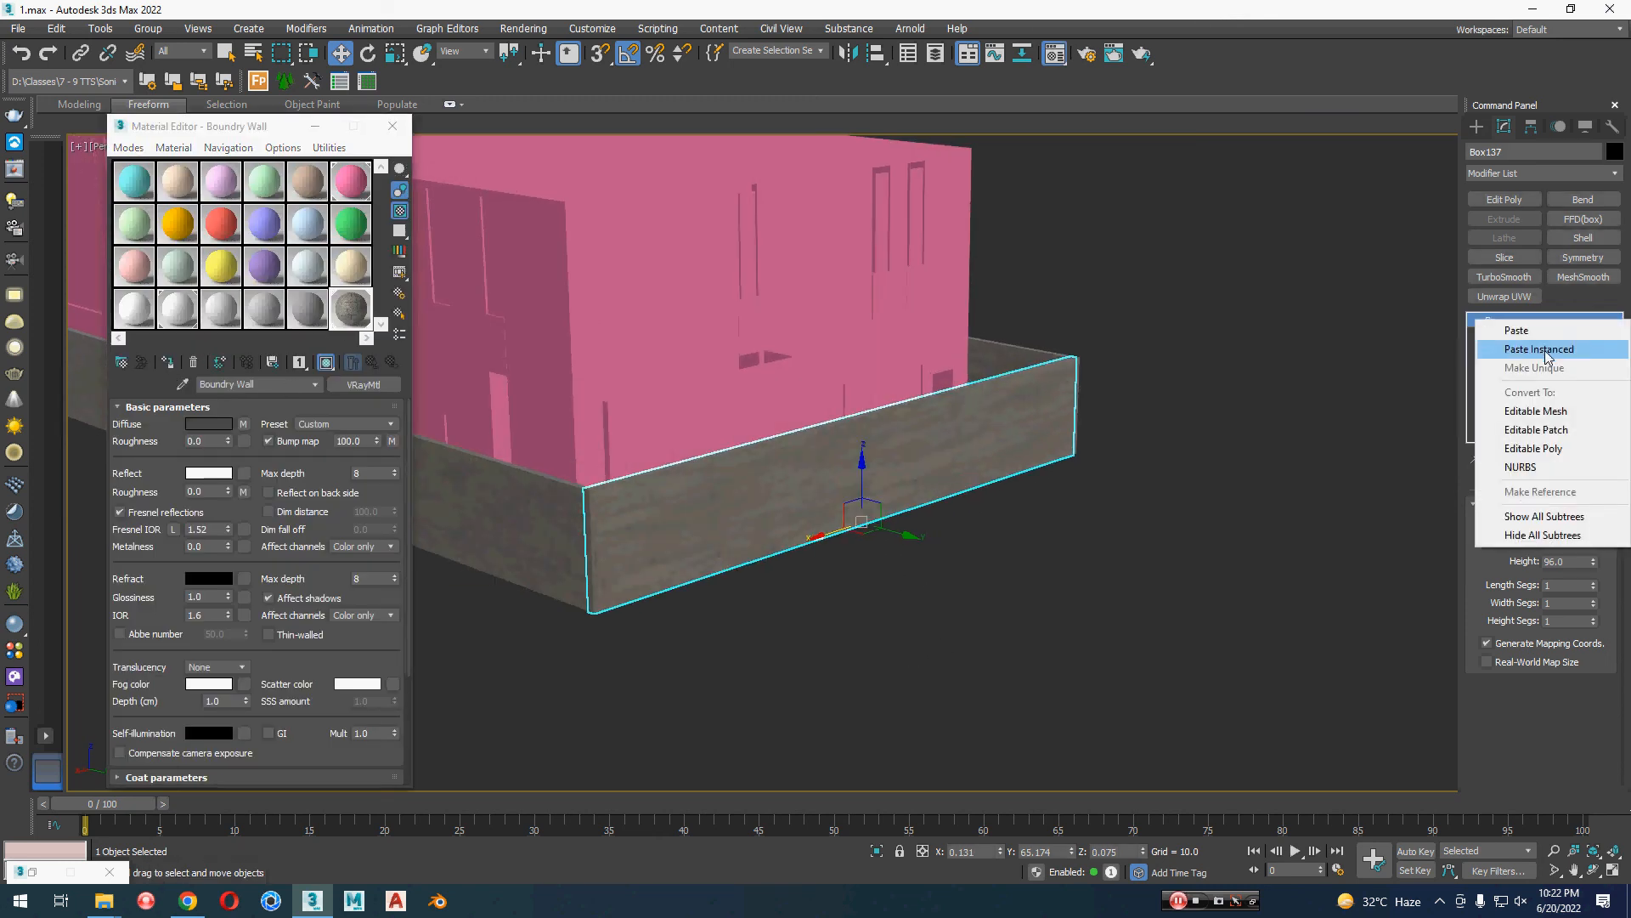
pyautogui.click(1547, 353)
pyautogui.moveTo(1026, 545); pyautogui.dragTo(1054, 575, button='middle')
pyautogui.scroll(3, 921, 561)
pyautogui.click(1523, 335)
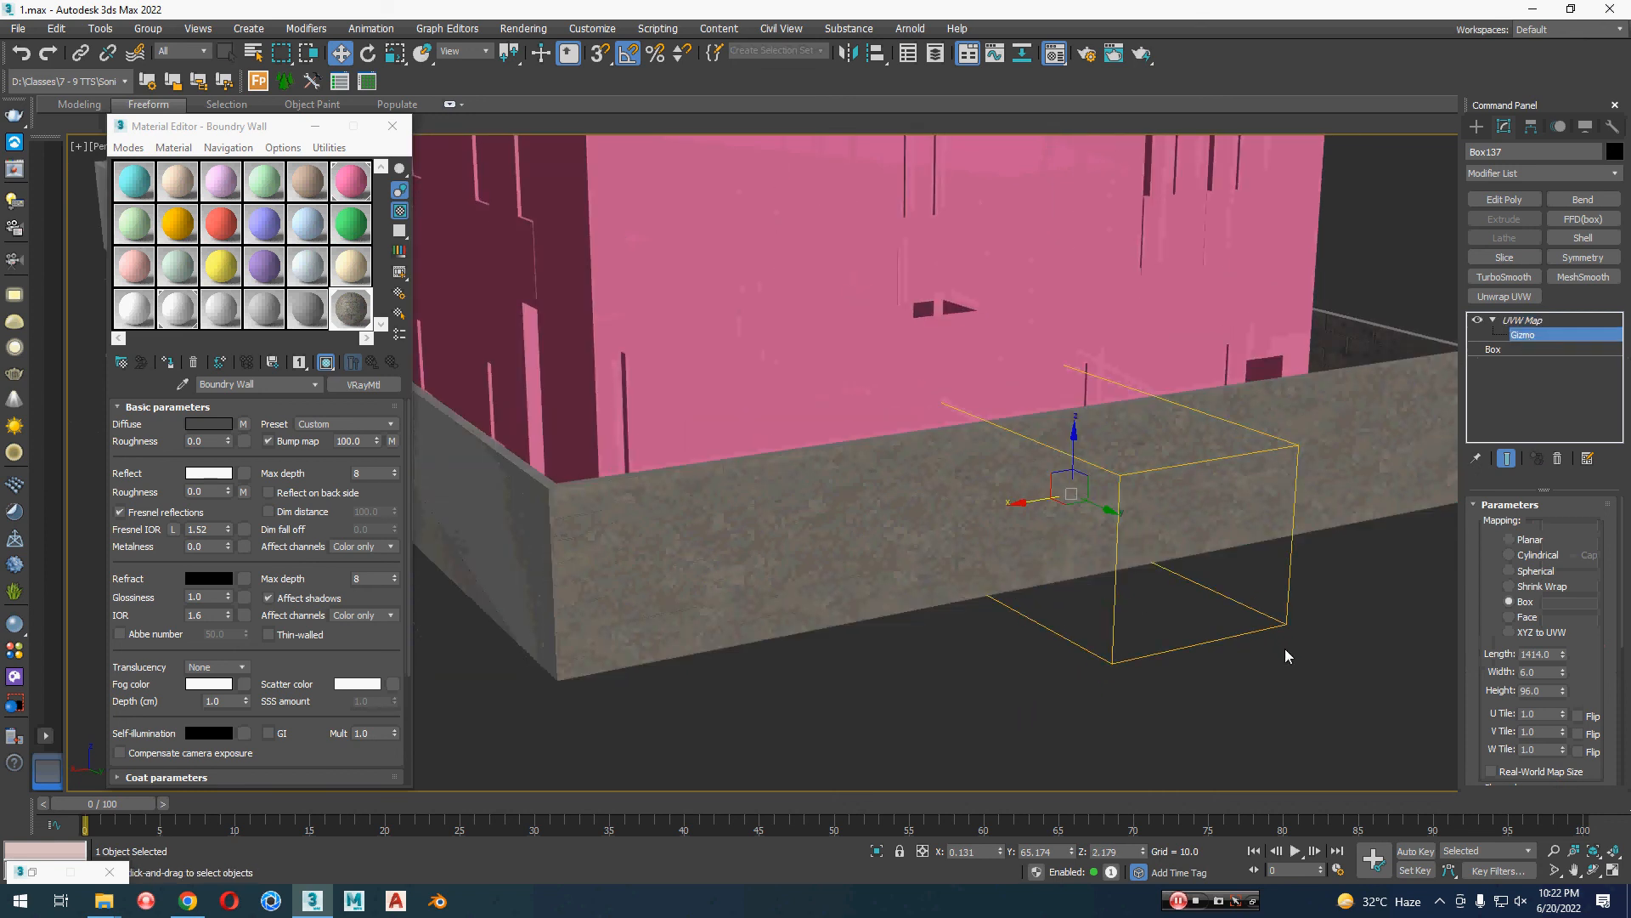